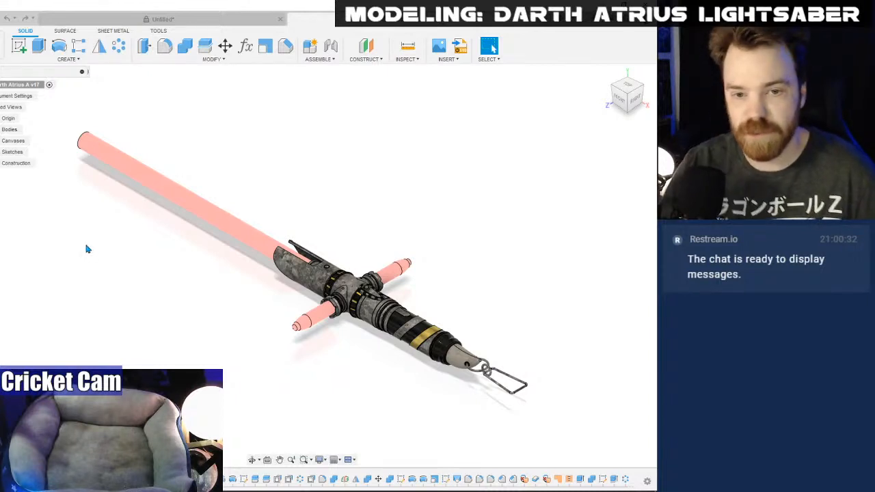
- Examine the finished lightsaber model from above, including its hilt, crossguard blades and black-and-gold detail bands
{"action": "mouse_move", "coordinate": [302, 265]}
{"action": "middle_mouse_down", "text": "shift"}
{"action": "mouse_move", "coordinate": [364, 241]}
{"action": "mouse_move", "coordinate": [321, 240]}
{"action": "mouse_move", "coordinate": [291, 273]}
{"action": "mouse_move", "coordinate": [359, 264]}
{"action": "middle_mouse_up", "text": "shift"}
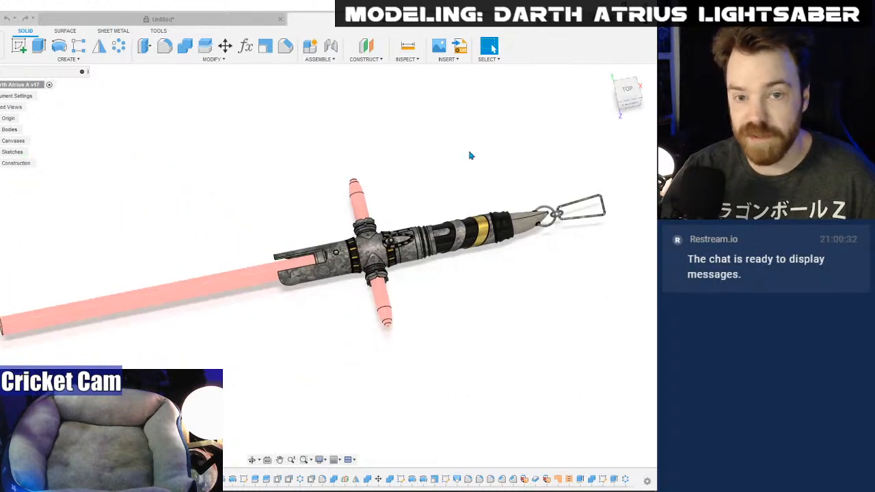
{"action": "scroll", "coordinate": [342, 182], "scroll_direction": "up", "scroll_amount": 3}
{"action": "scroll", "coordinate": [233, 235], "scroll_direction": "up", "scroll_amount": 4}
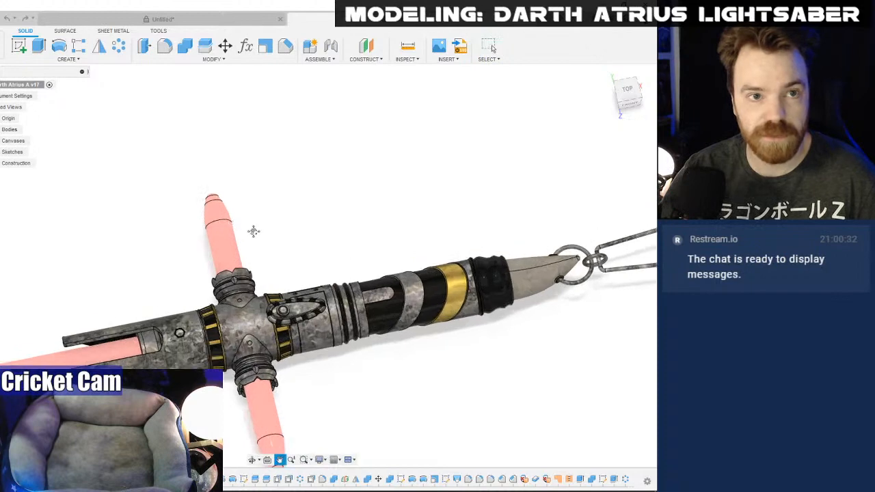
{"action": "middle_click_drag", "start_coordinate": [253, 230], "coordinate": [273, 172]}
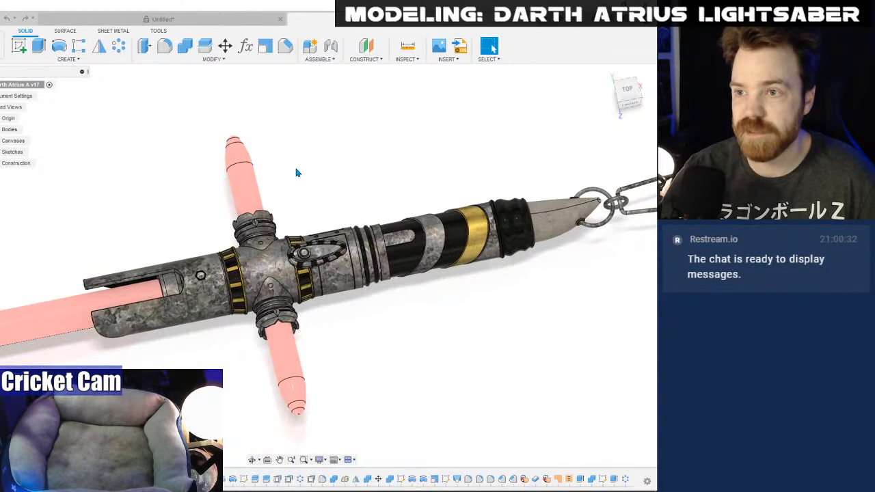
{"action": "middle_click_drag", "start_coordinate": [420, 197], "coordinate": [397, 207]}
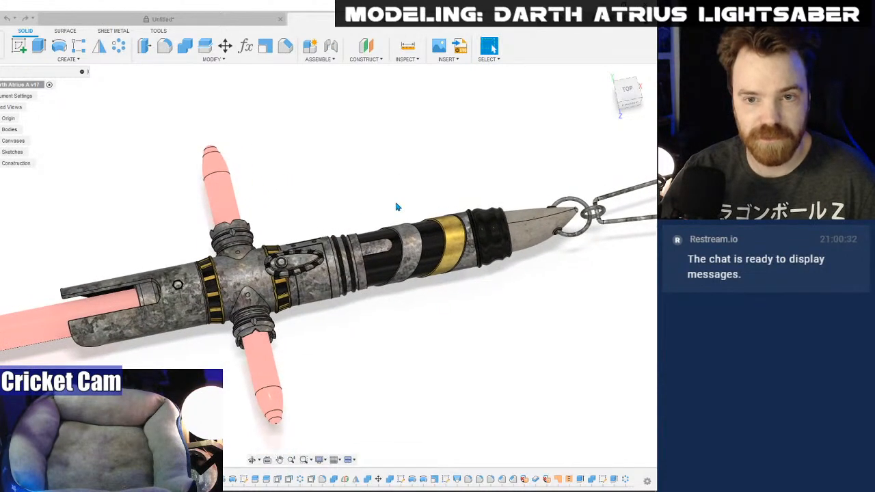
{"action": "scroll", "coordinate": [397, 206], "scroll_direction": "down", "scroll_amount": 2}
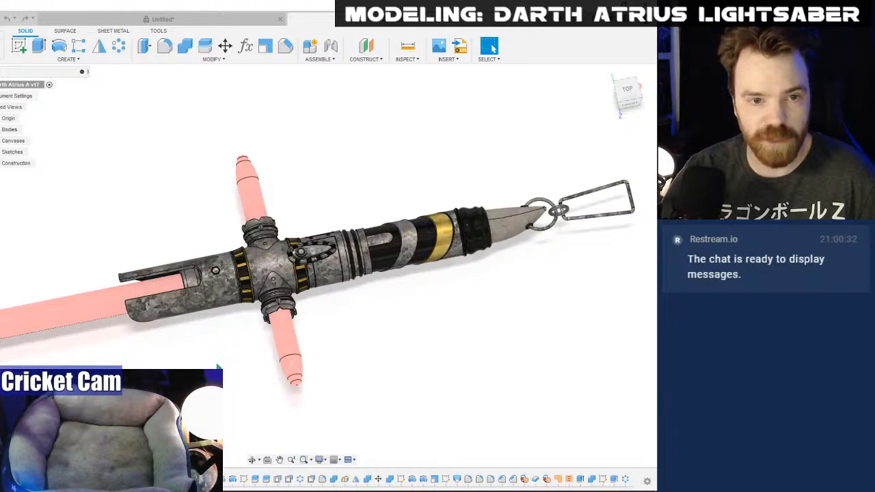
{"action": "middle_click_drag", "start_coordinate": [86, 351], "coordinate": [66, 343]}
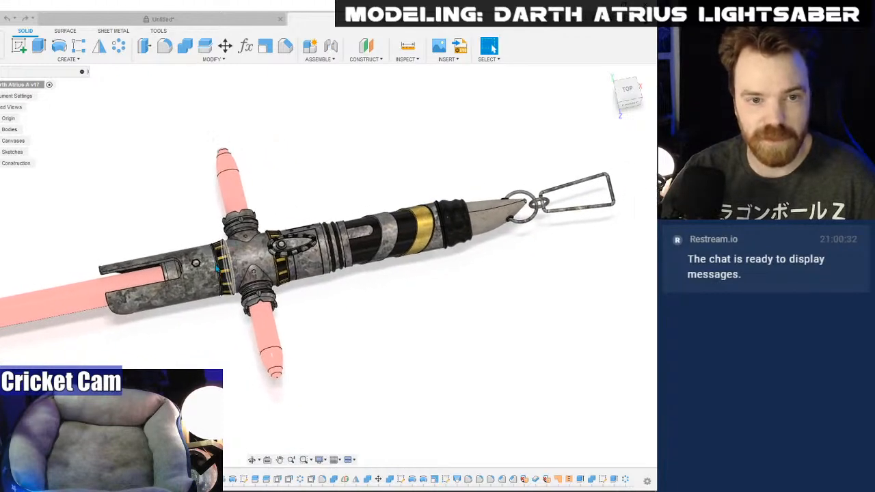
{"action": "scroll", "coordinate": [217, 269], "scroll_direction": "up", "scroll_amount": 4}
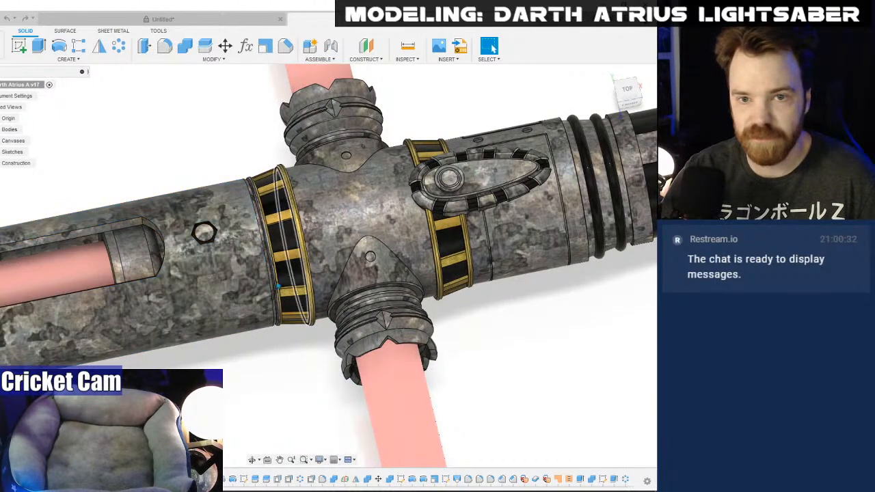
{"action": "scroll", "coordinate": [279, 287], "scroll_direction": "down", "scroll_amount": 5}
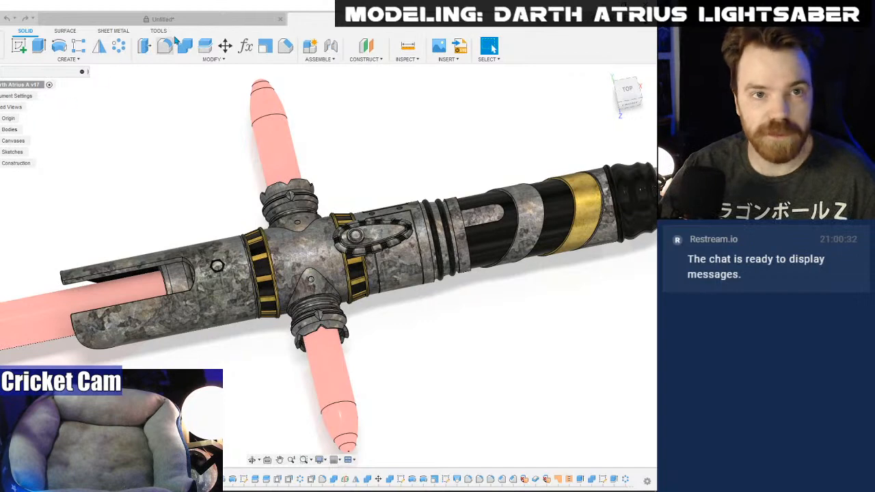
{"action": "scroll", "coordinate": [422, 251], "scroll_direction": "down", "scroll_amount": 4}
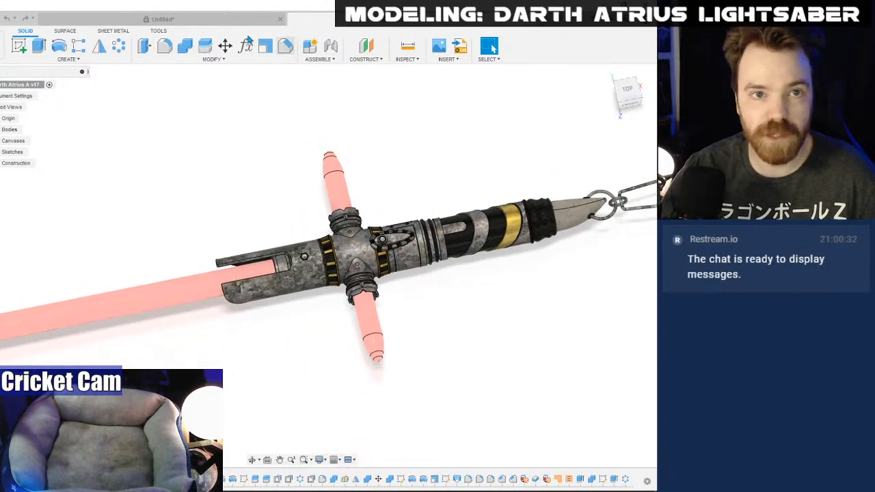
- Show the DarthAtriusLightsabers-SWTLC canvas in the finished Darth Atrius A design and view it from the front
{"action": "left_click", "coordinate": [212, 24]}
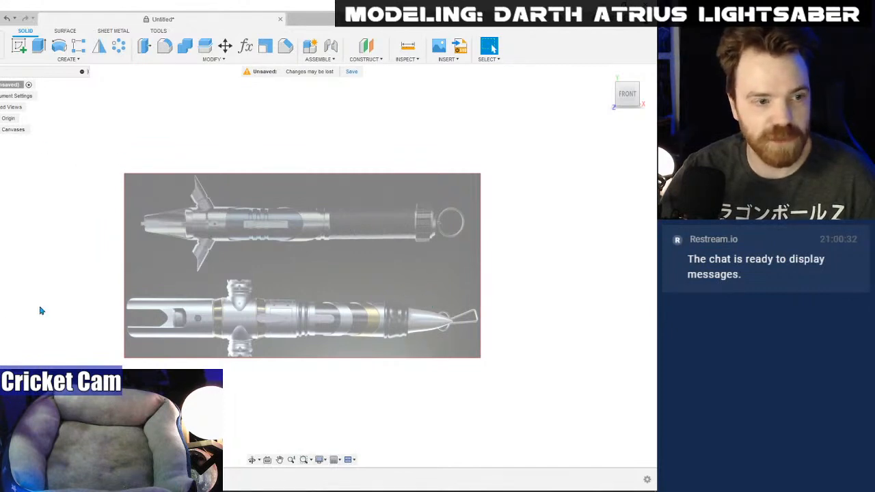
{"action": "left_click", "coordinate": [322, 21]}
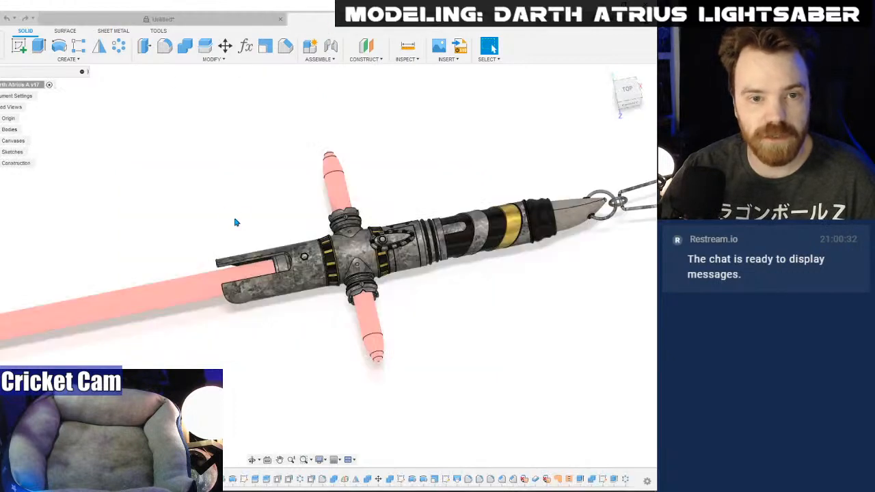
{"action": "left_click", "coordinate": [10, 140]}
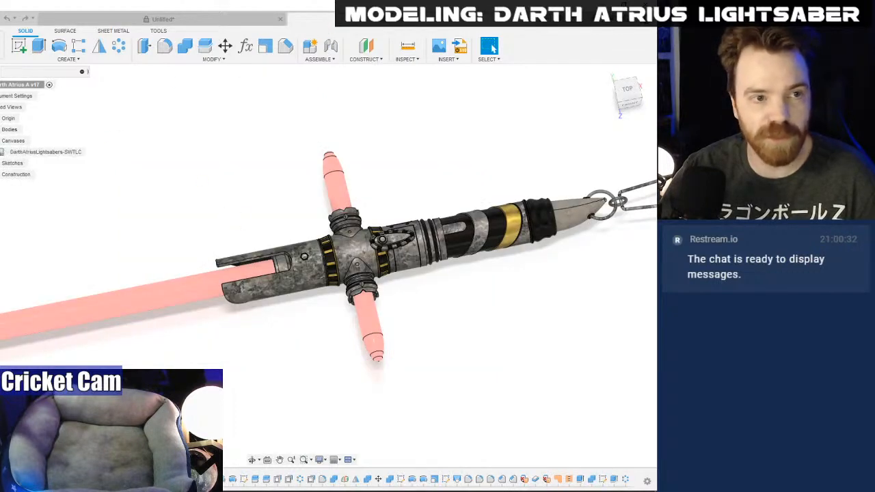
{"action": "left_click", "coordinate": [44, 151]}
{"action": "left_click", "coordinate": [1, 152]}
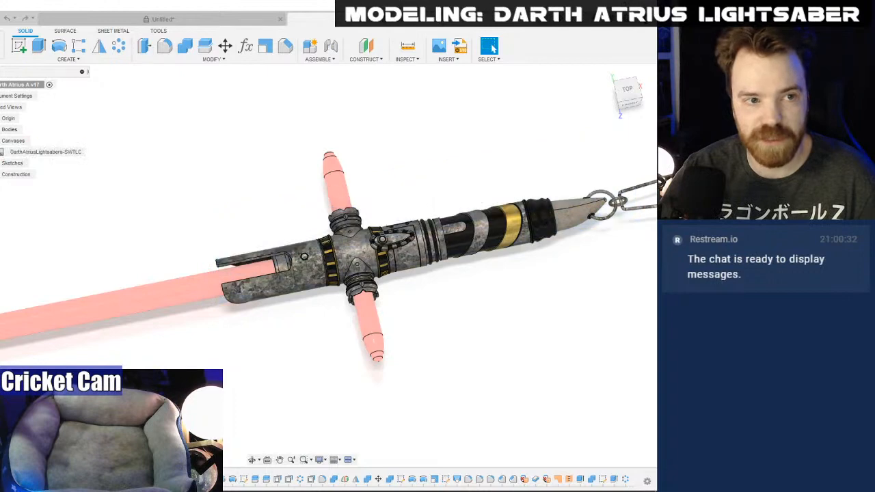
{"action": "left_click", "coordinate": [630, 107]}
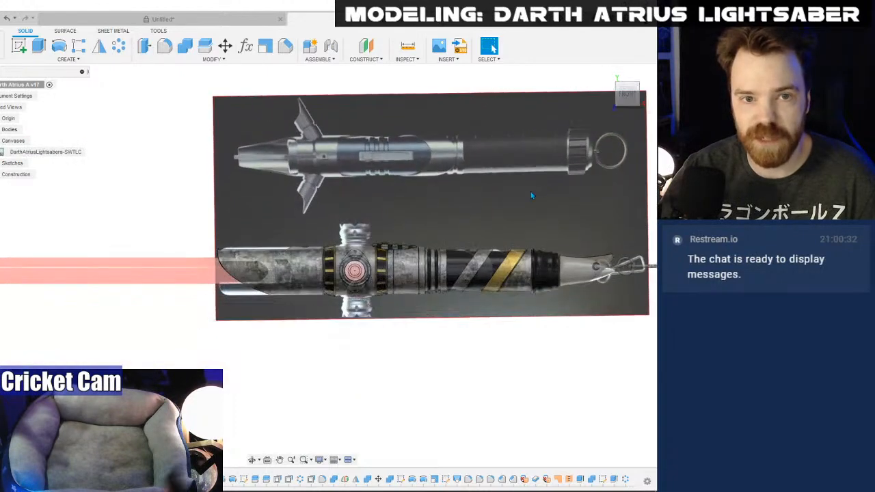
{"action": "scroll", "coordinate": [343, 186], "scroll_direction": "up", "scroll_amount": 2}
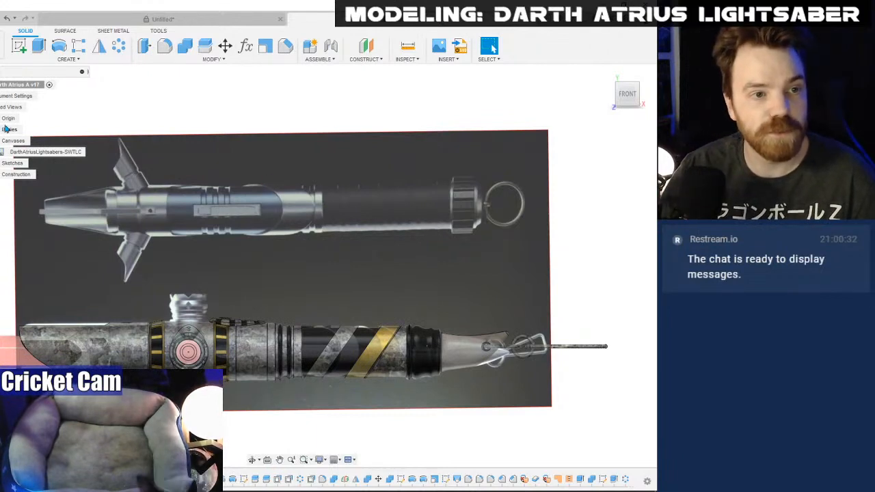
- Measure the upper hilt's length from emitter tip to pommel end on the finished design's canvas using Calibrate
{"action": "right_click", "coordinate": [41, 152]}
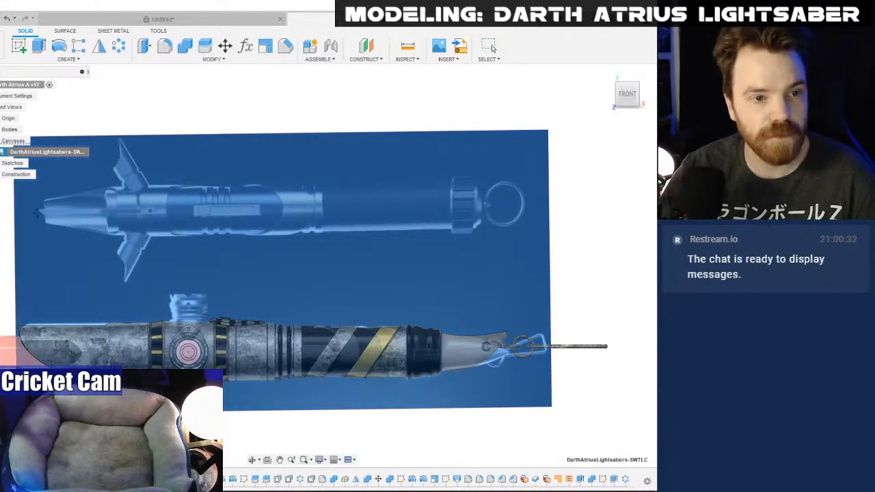
{"action": "key", "text": "Escape"}
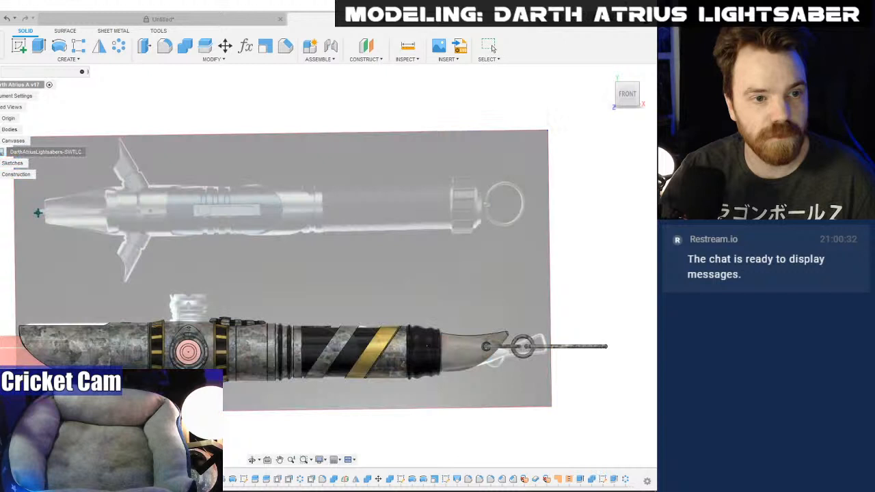
{"action": "left_click", "coordinate": [483, 206]}
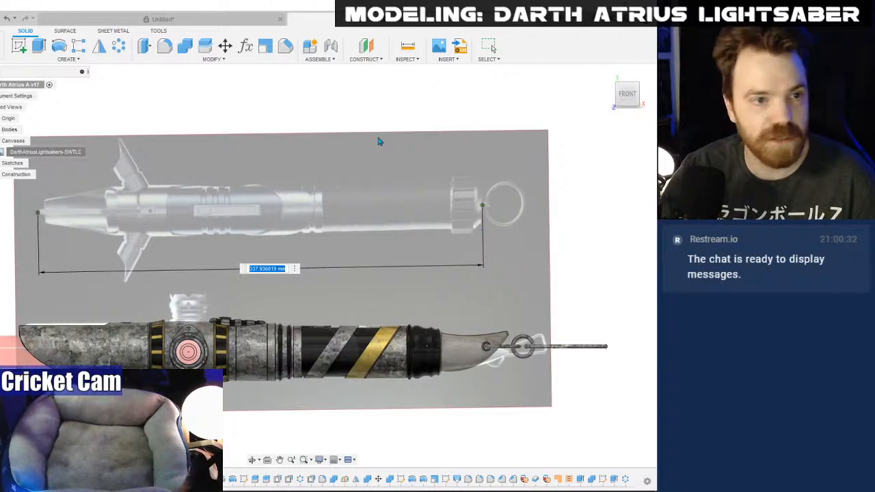
{"action": "key", "text": "Return"}
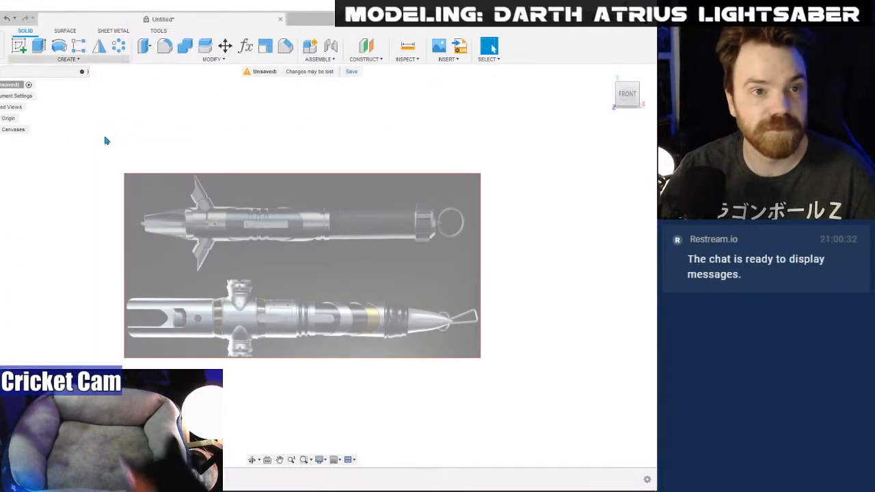
- Calibrate the untitled design's DarthAtriusLightsabers-SWTLC canvas to 338 mm between the upper hilt's emitter tip and pommel end
{"action": "left_click", "coordinate": [0, 129]}
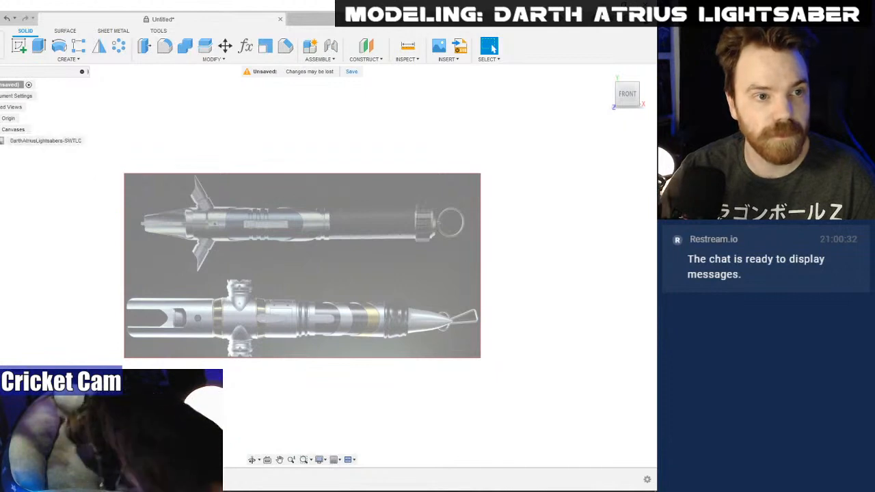
{"action": "right_click", "coordinate": [41, 140]}
{"action": "left_click", "coordinate": [98, 195]}
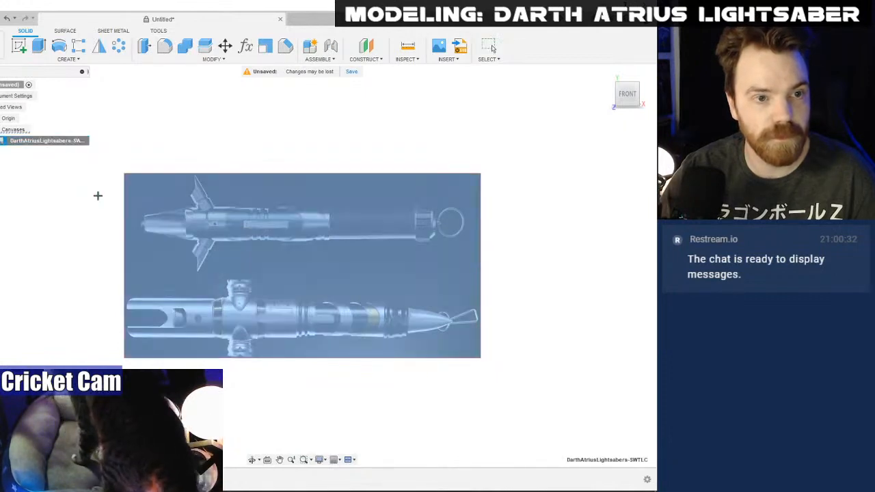
{"action": "scroll", "coordinate": [168, 229], "scroll_direction": "down", "scroll_amount": 2}
{"action": "scroll", "coordinate": [170, 222], "scroll_direction": "up", "scroll_amount": 4}
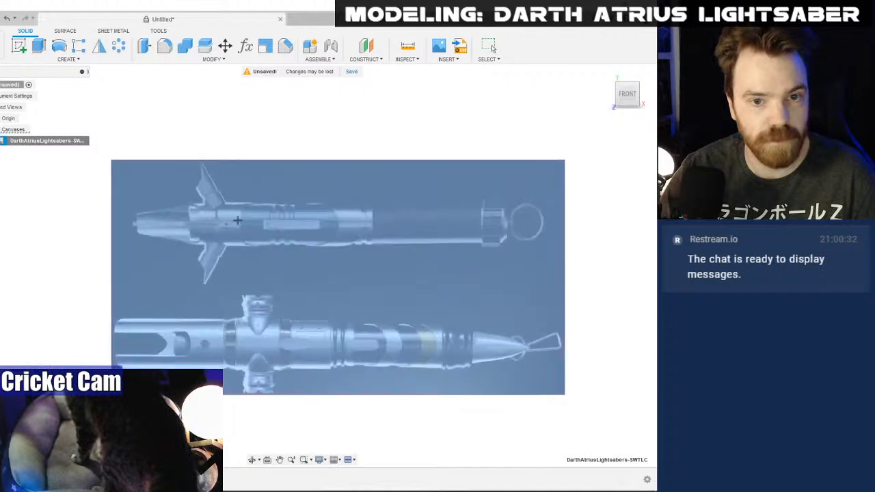
{"action": "scroll", "coordinate": [238, 220], "scroll_direction": "up", "scroll_amount": 3}
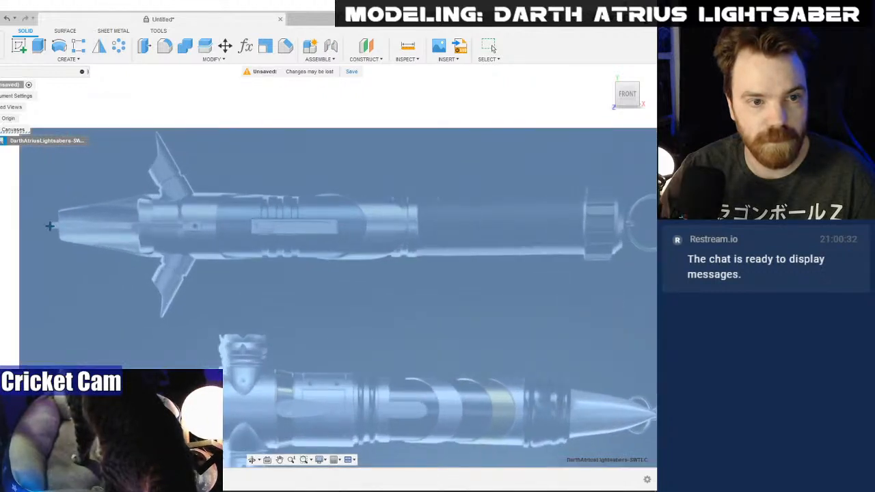
{"action": "left_click", "coordinate": [50, 226]}
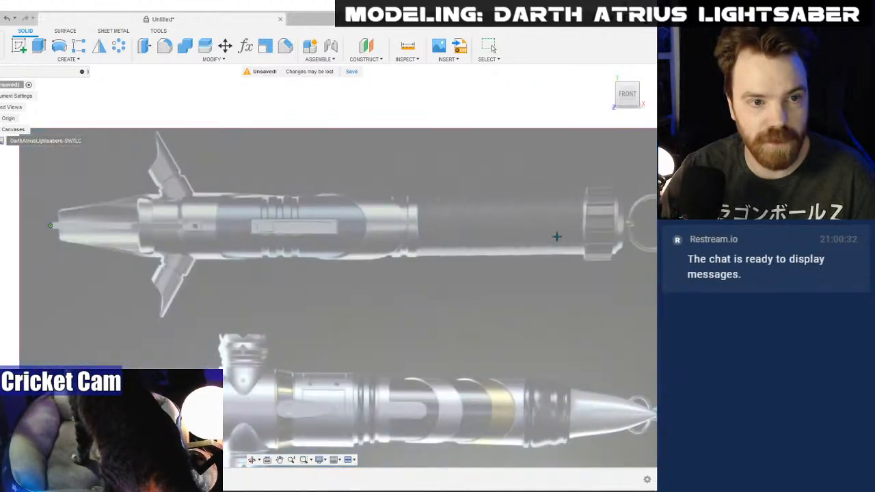
{"action": "left_click", "coordinate": [623, 224]}
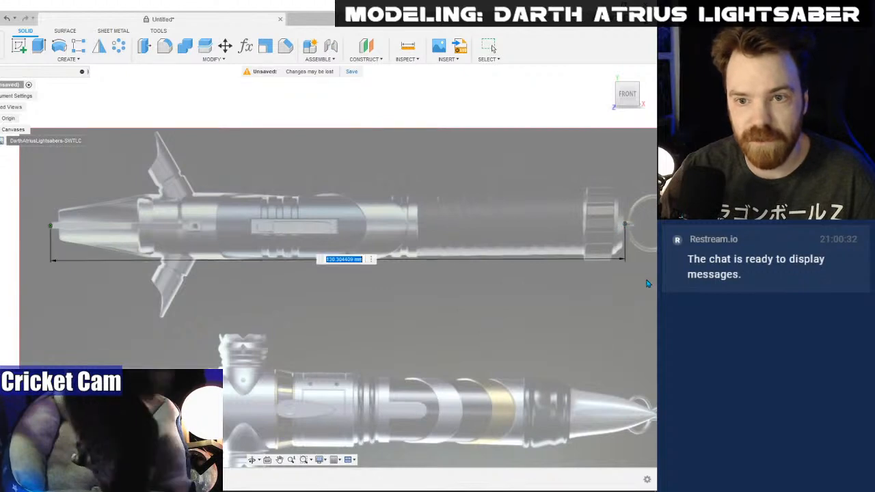
{"action": "type", "text": "340"}
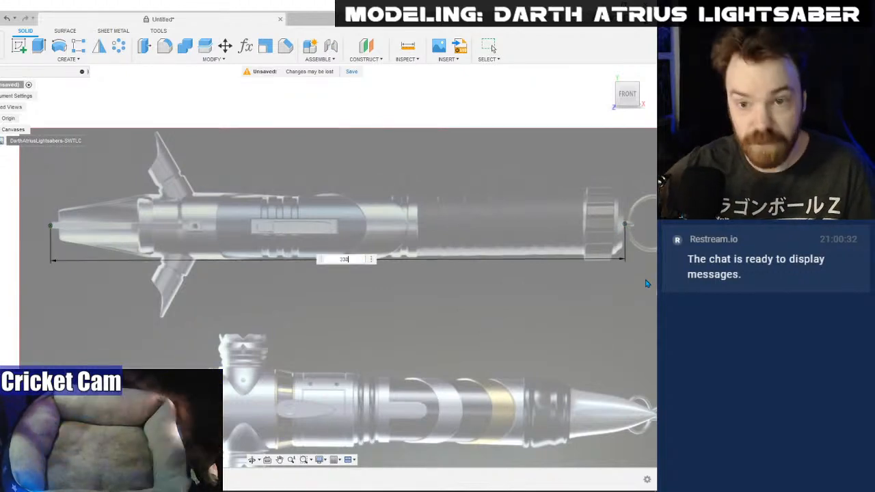
{"action": "key", "text": "Return"}
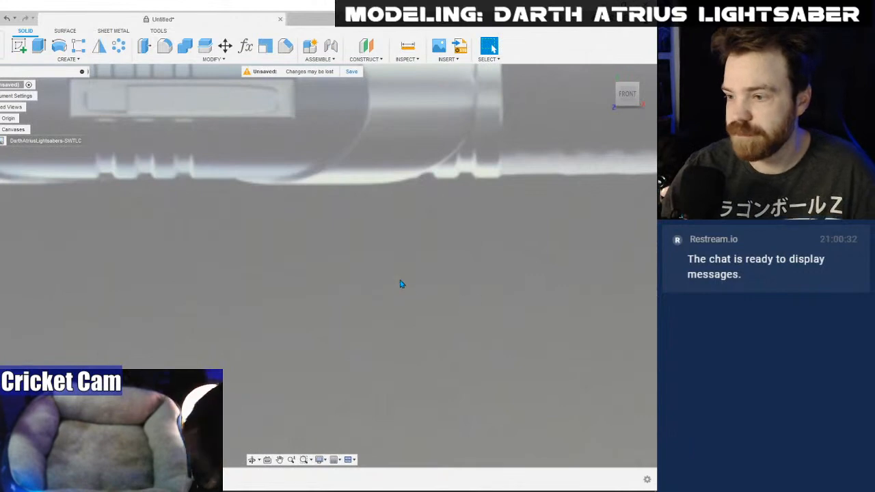
- Move the canvas about 99.5 mm in X and -47.7 mm in Y to centre the upper hilt's small button on the origin, and shift it -100 mm in X
{"action": "scroll", "coordinate": [398, 281], "scroll_direction": "down", "scroll_amount": 5}
{"action": "scroll", "coordinate": [399, 281], "scroll_direction": "down", "scroll_amount": 2}
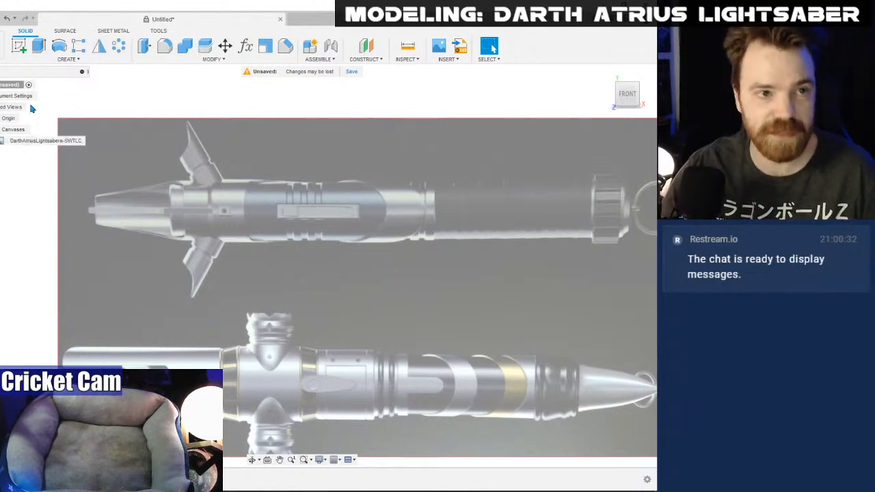
{"action": "right_click", "coordinate": [27, 141]}
{"action": "left_click", "coordinate": [53, 159]}
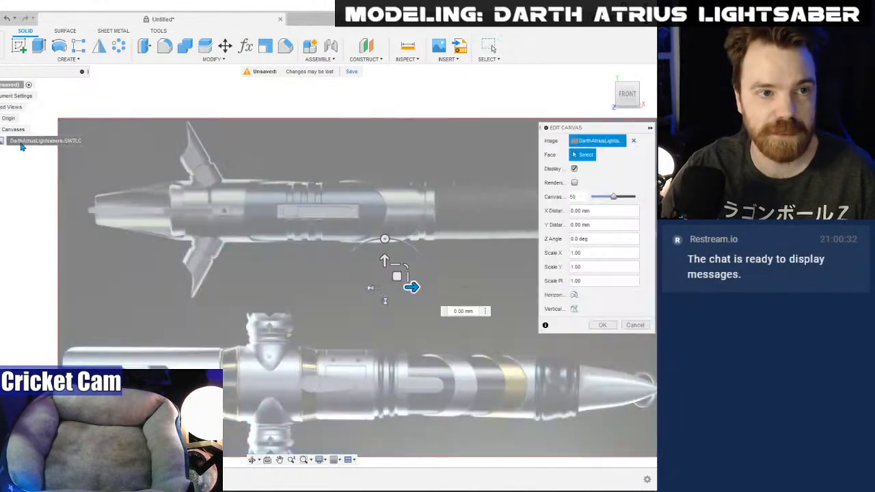
{"action": "scroll", "coordinate": [404, 246], "scroll_direction": "down", "scroll_amount": 3}
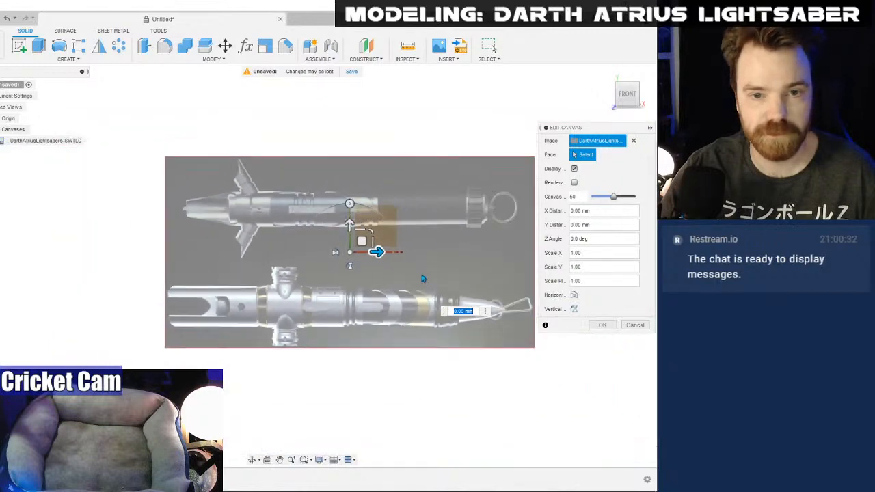
{"action": "left_click_drag", "start_coordinate": [333, 244], "coordinate": [457, 305]}
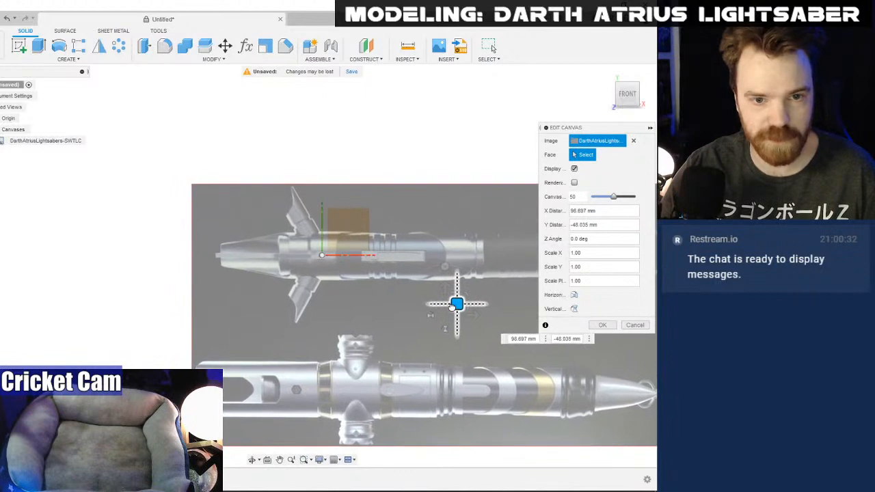
{"action": "scroll", "coordinate": [420, 278], "scroll_direction": "up", "scroll_amount": 3}
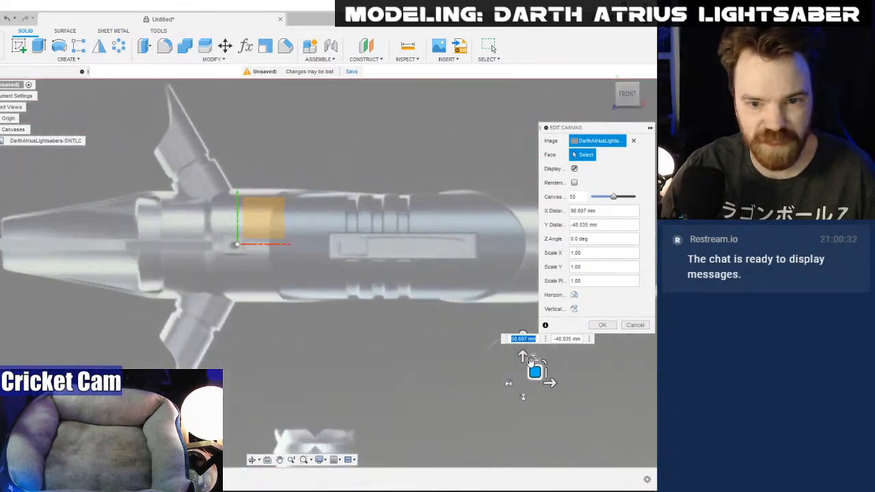
{"action": "left_click_drag", "start_coordinate": [535, 372], "coordinate": [537, 372]}
{"action": "scroll", "coordinate": [434, 314], "scroll_direction": "down", "scroll_amount": 3}
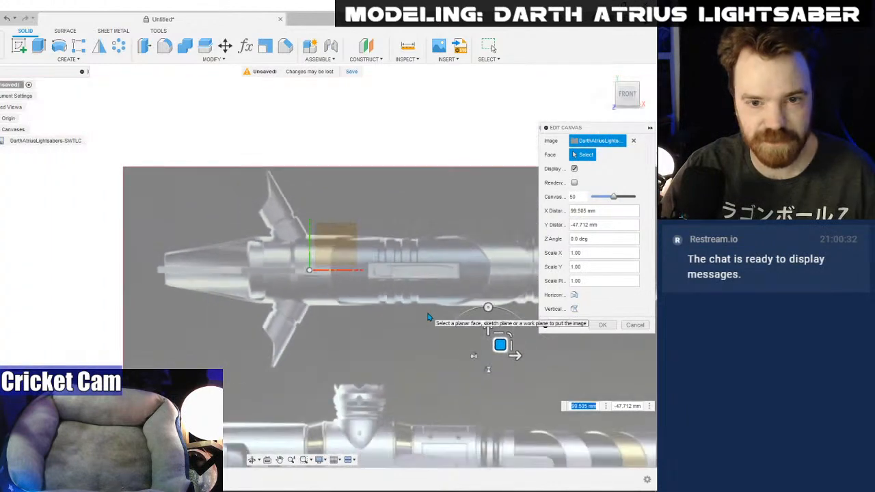
{"action": "left_click_drag", "start_coordinate": [503, 344], "coordinate": [366, 344]}
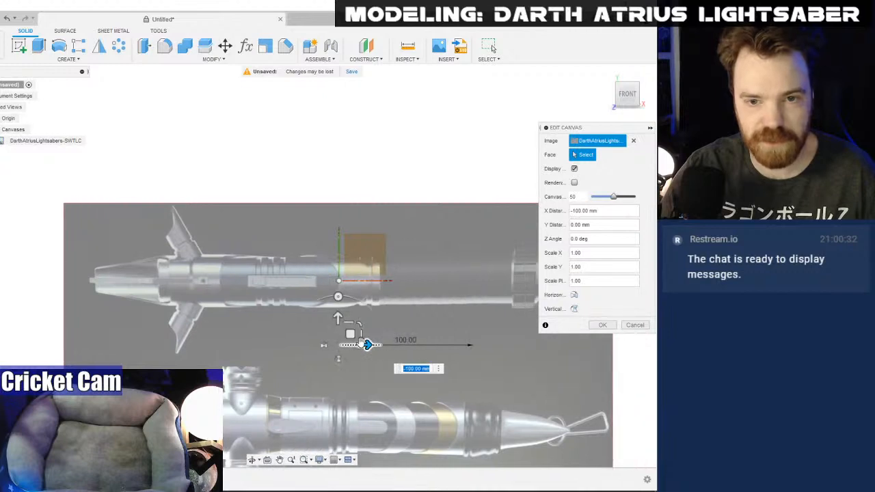
{"action": "left_click", "coordinate": [602, 325]}
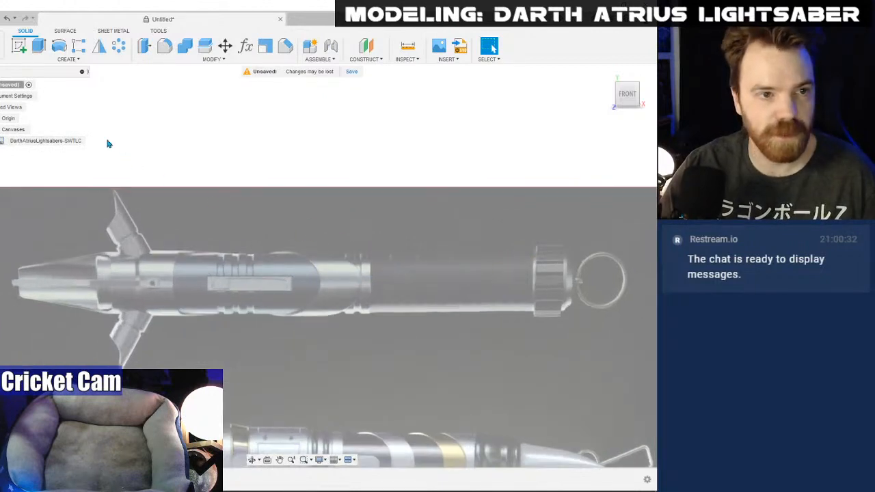
- Set the DarthAtriusLightsabers-SWTLC canvas opacity to 73
{"action": "right_click", "coordinate": [78, 141]}
{"action": "left_click", "coordinate": [101, 160]}
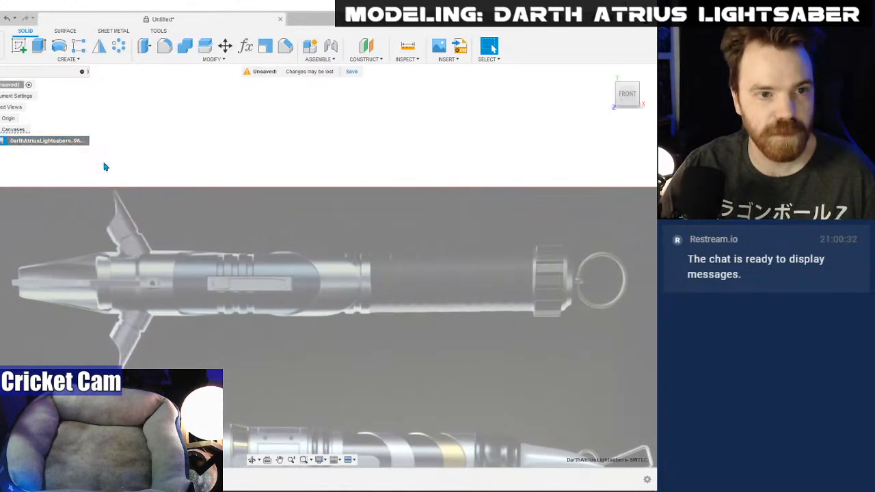
{"action": "left_click_drag", "start_coordinate": [617, 199], "coordinate": [624, 200]}
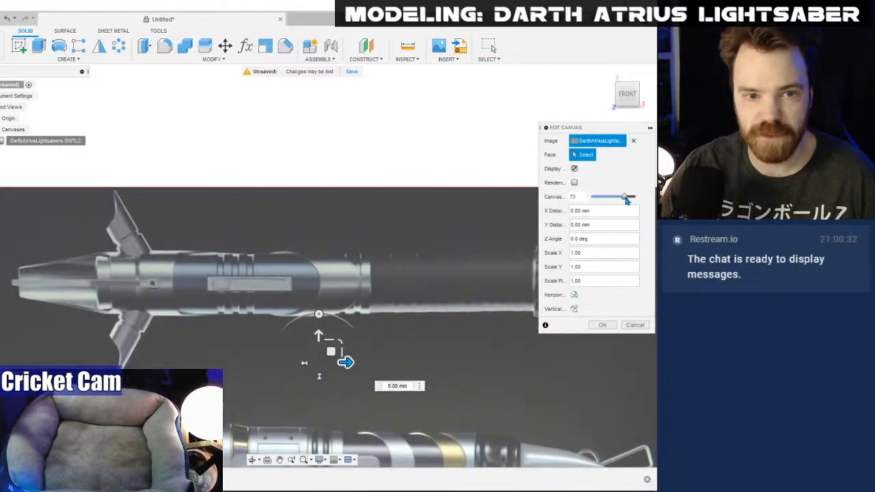
{"action": "left_click", "coordinate": [602, 324]}
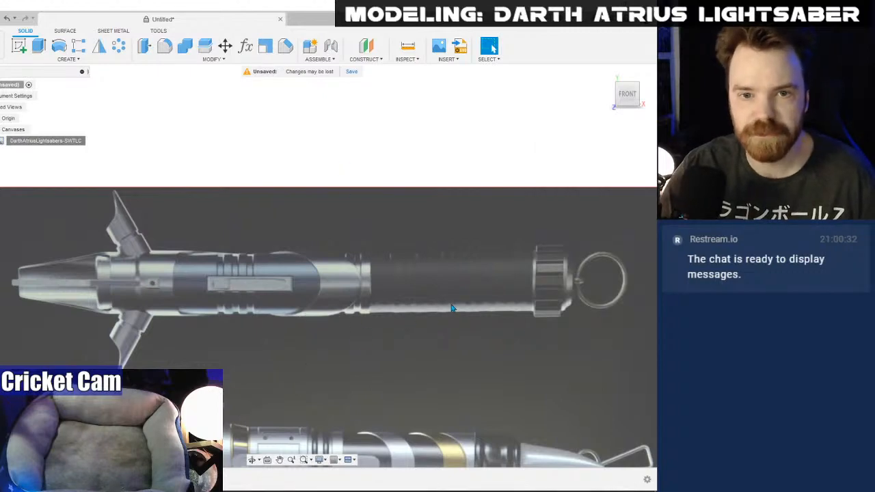
{"action": "scroll", "coordinate": [467, 290], "scroll_direction": "up", "scroll_amount": 2}
{"action": "scroll", "coordinate": [468, 292], "scroll_direction": "down", "scroll_amount": 2}
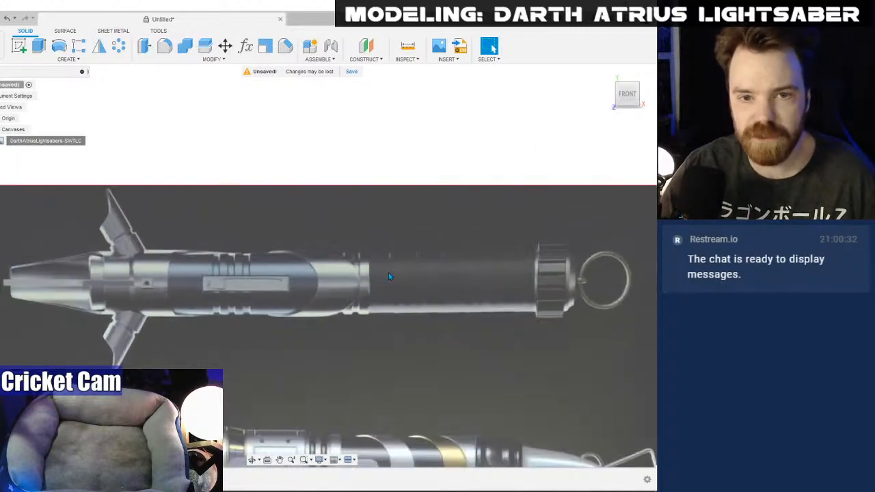
{"action": "scroll", "coordinate": [493, 284], "scroll_direction": "down", "scroll_amount": 1}
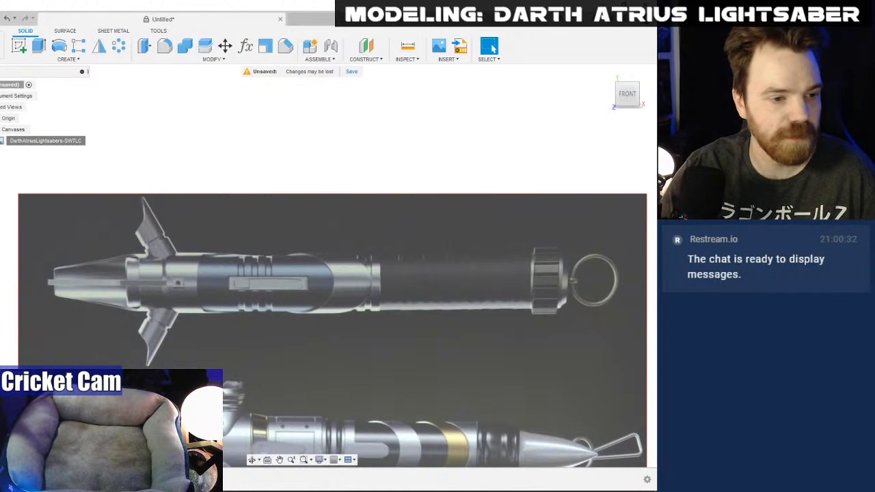
- Switch to File Explorer and view the Darth_Atrius_Lightsabers_SWAnnual_4 reference image from the Lightsaber Project Files folder
{"action": "left_click", "coordinate": [76, 488]}
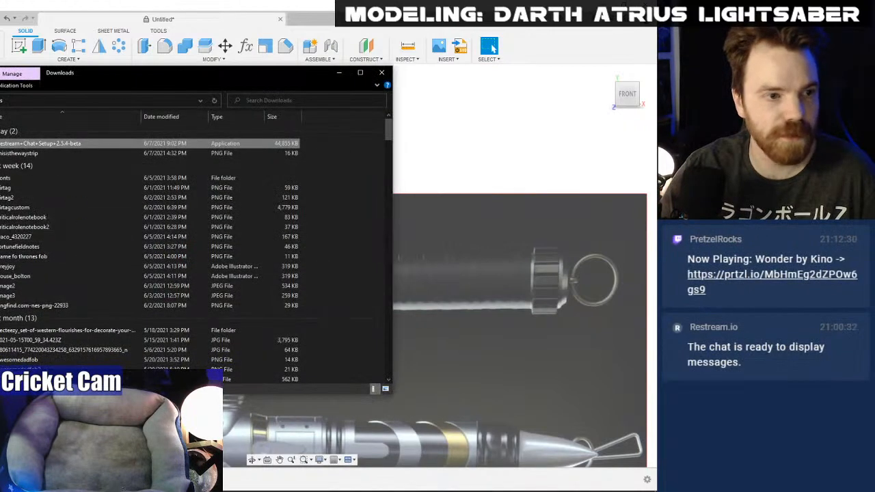
{"action": "left_click", "coordinate": [2, 205]}
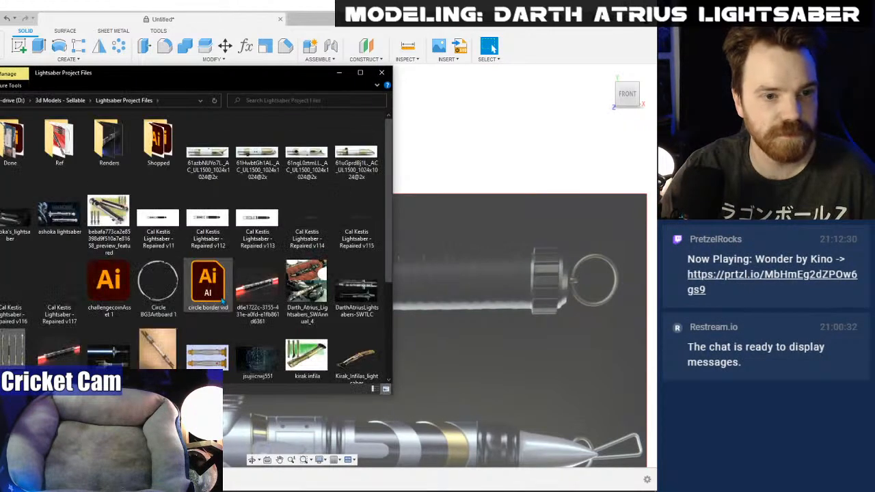
{"action": "double_click", "coordinate": [307, 280]}
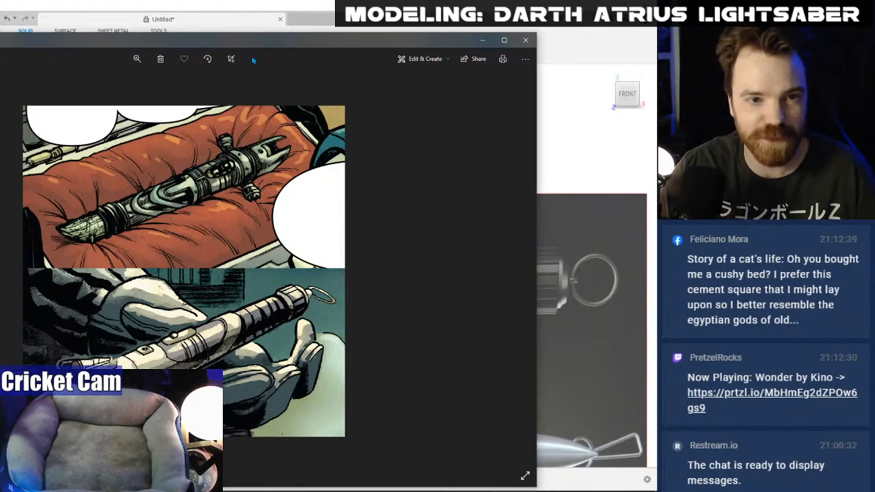
{"action": "left_click_drag", "start_coordinate": [258, 45], "coordinate": [332, 33]}
{"action": "left_click", "coordinate": [547, 32]}
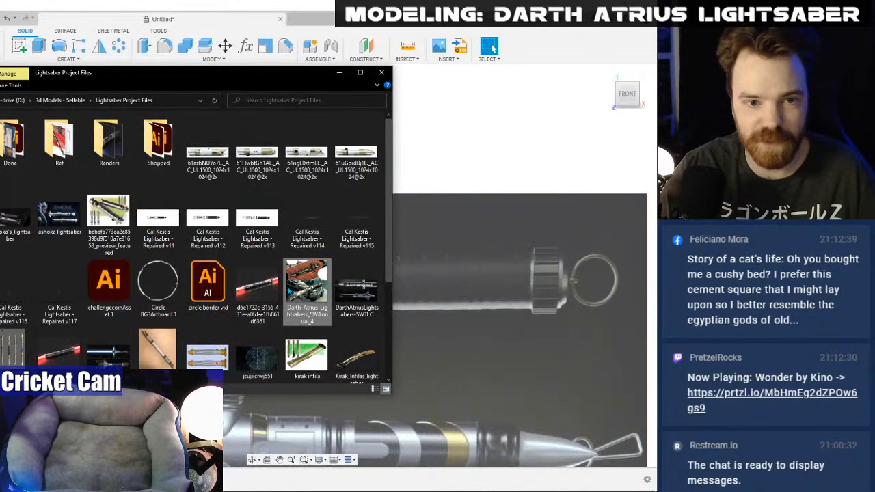
- View the Star-Wars-Luke and w3Fi9DB comic images in the project folder for hilt reference and return to Fusion 360
{"action": "scroll", "coordinate": [214, 297], "scroll_direction": "down", "scroll_amount": 2}
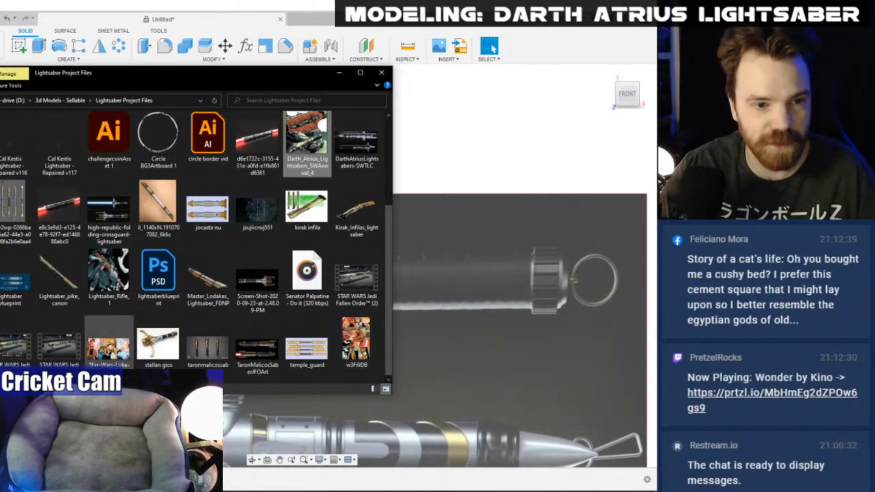
{"action": "double_click", "coordinate": [102, 350]}
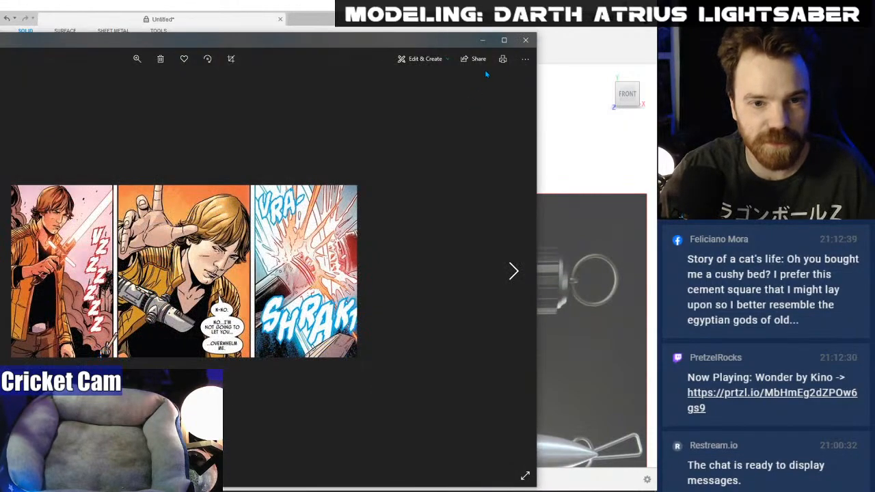
{"action": "left_click", "coordinate": [525, 41]}
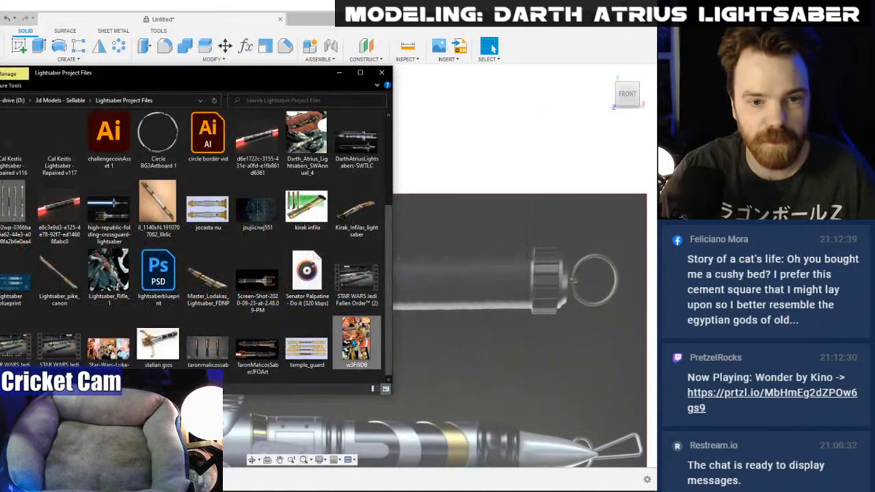
{"action": "double_click", "coordinate": [353, 343]}
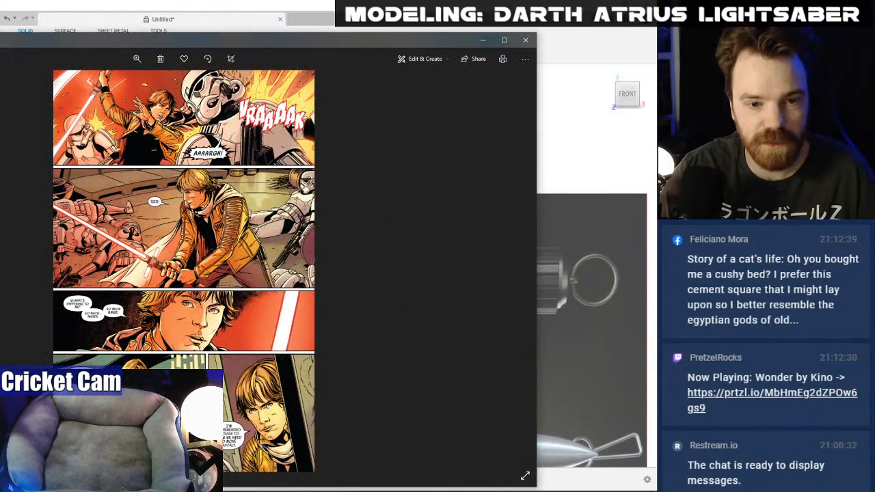
{"action": "left_click", "coordinate": [525, 39]}
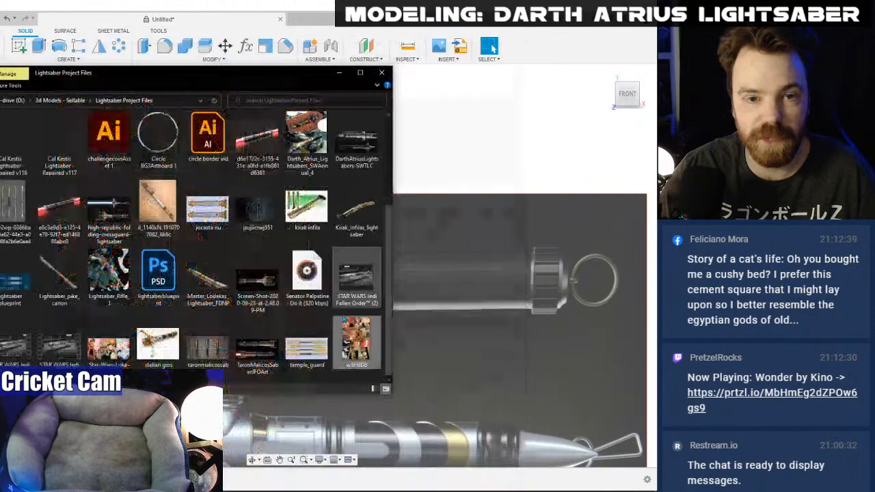
{"action": "left_click", "coordinate": [339, 72]}
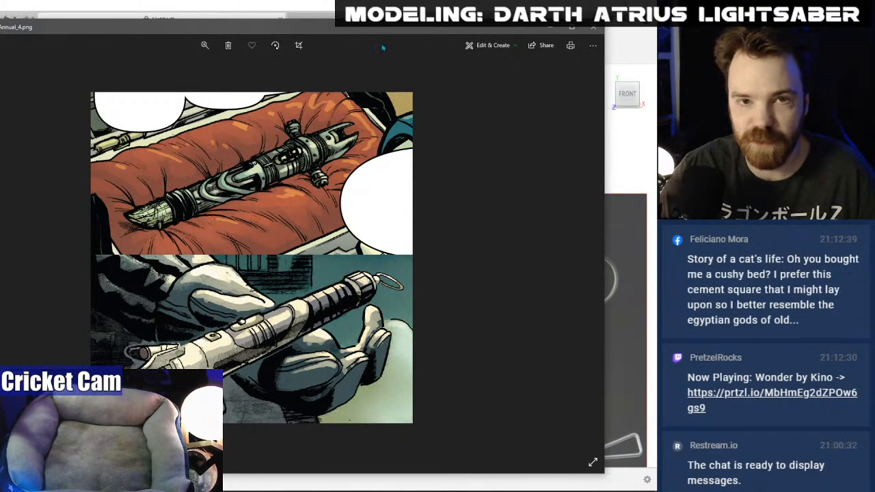
{"action": "key", "text": "alt+Tab"}
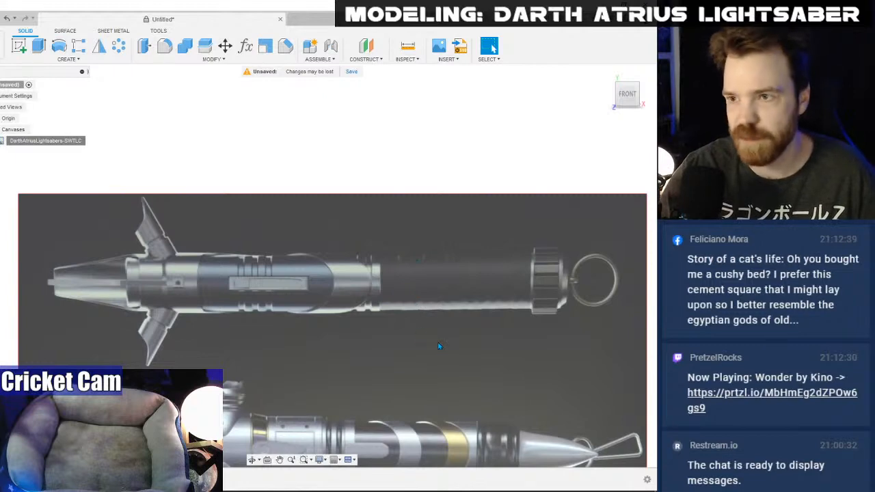
- Sketch a rectangle about 96.3 mm long and 17.5 mm high on the front plane, from the centreline over the grip's upper half
{"action": "scroll", "coordinate": [504, 292], "scroll_direction": "up", "scroll_amount": 2}
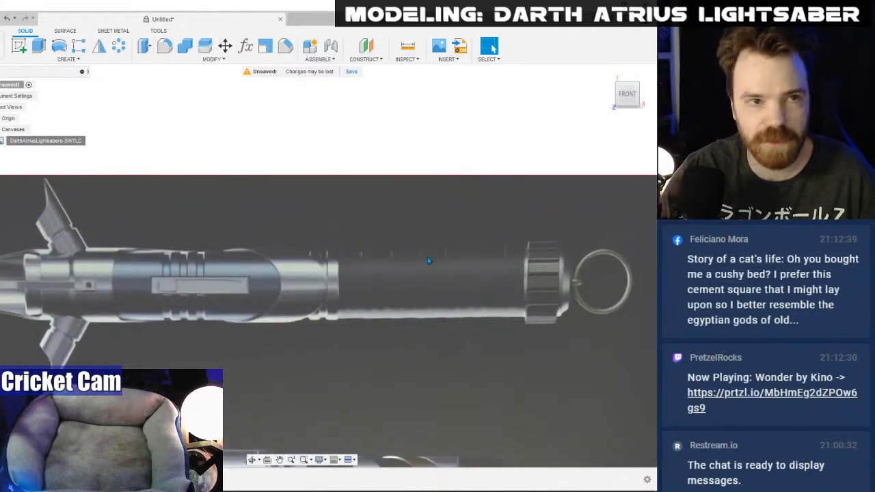
{"action": "left_click", "coordinate": [14, 49]}
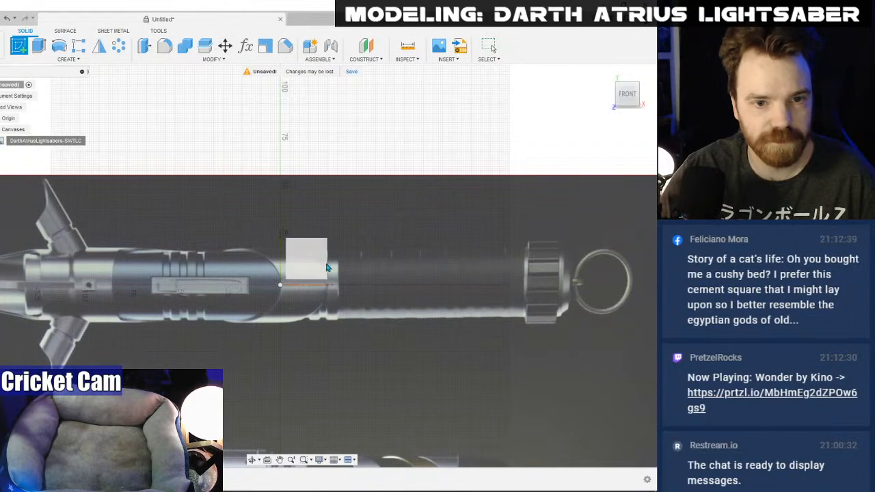
{"action": "left_click", "coordinate": [326, 265]}
{"action": "scroll", "coordinate": [507, 279], "scroll_direction": "up", "scroll_amount": 2}
{"action": "middle_click_drag", "start_coordinate": [463, 288], "coordinate": [379, 292]}
{"action": "scroll", "coordinate": [380, 287], "scroll_direction": "up", "scroll_amount": 2}
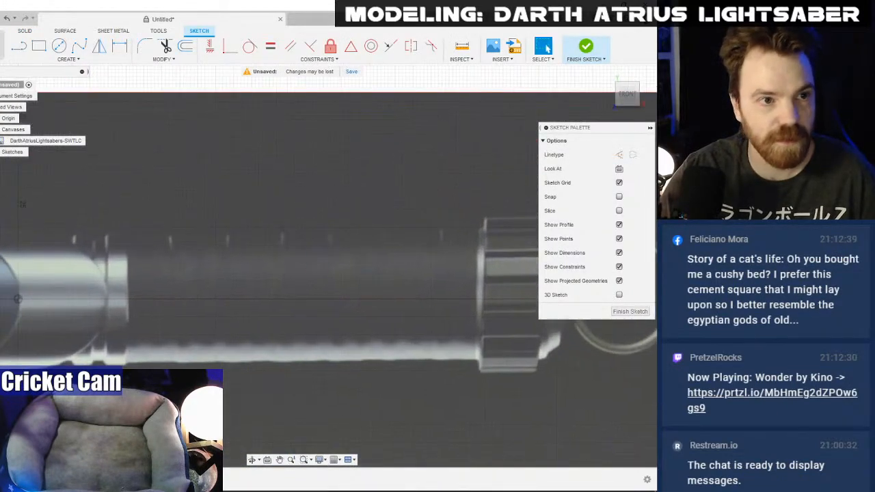
{"action": "left_click", "coordinate": [39, 46]}
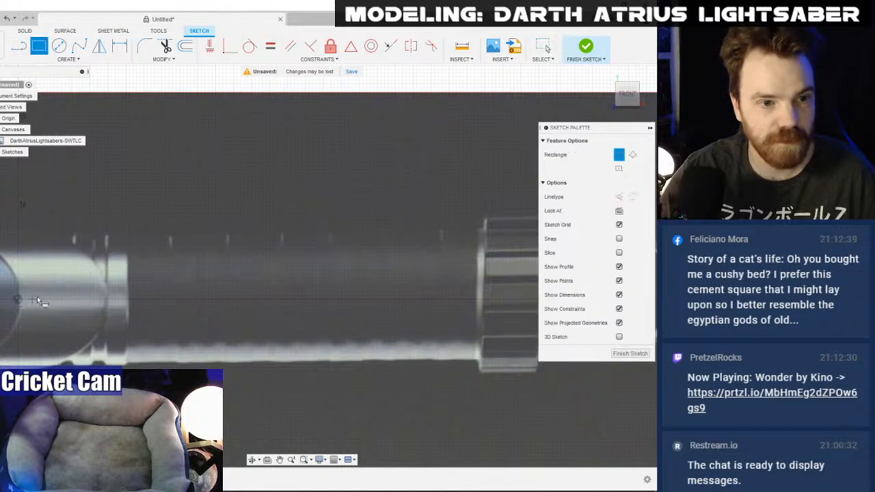
{"action": "left_click", "coordinate": [129, 300]}
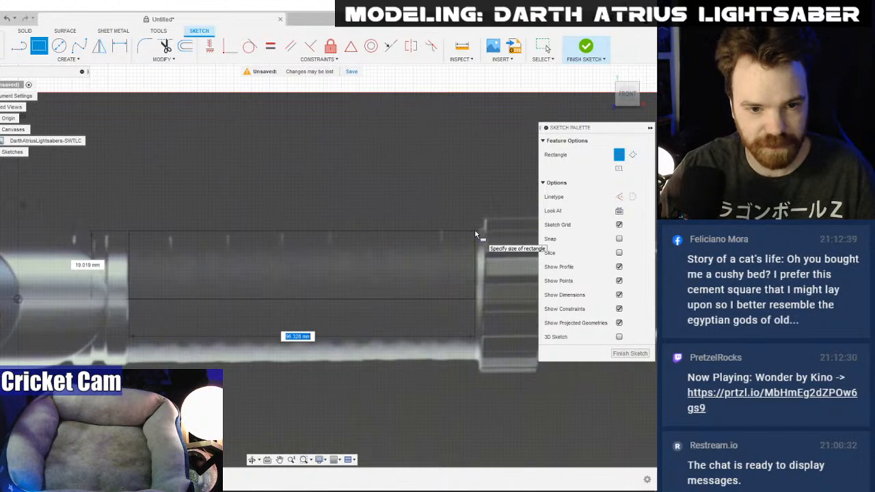
{"action": "key", "text": "Tab"}
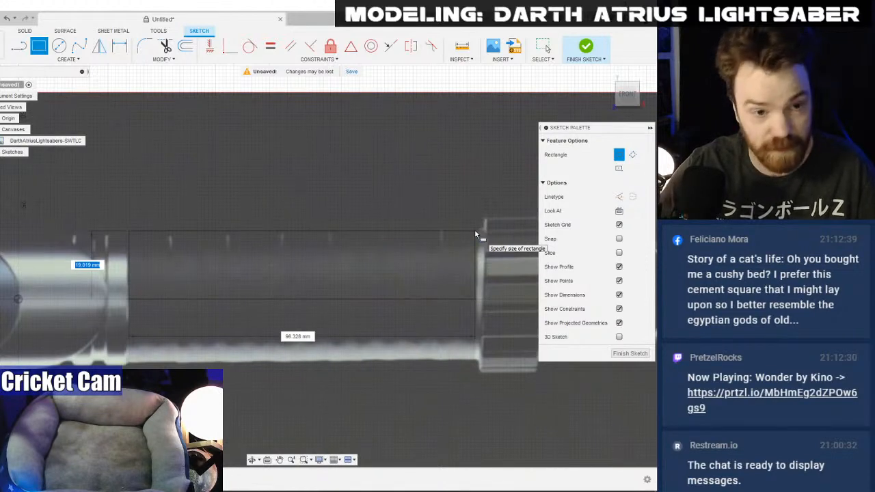
{"action": "type", "text": "18"}
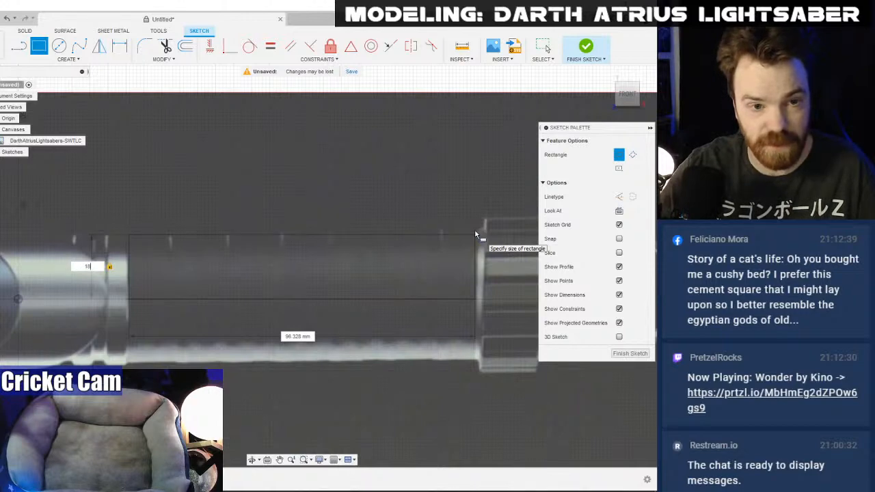
{"action": "type", "text": "7.5"}
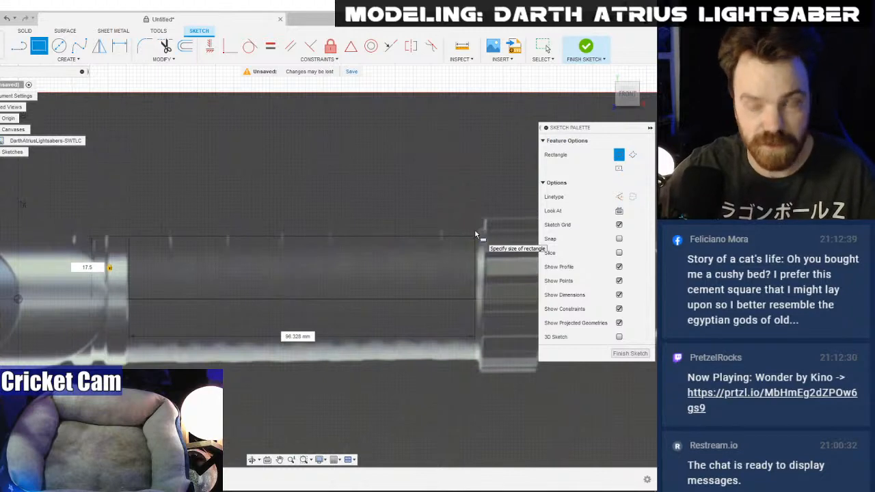
{"action": "key", "text": "Return"}
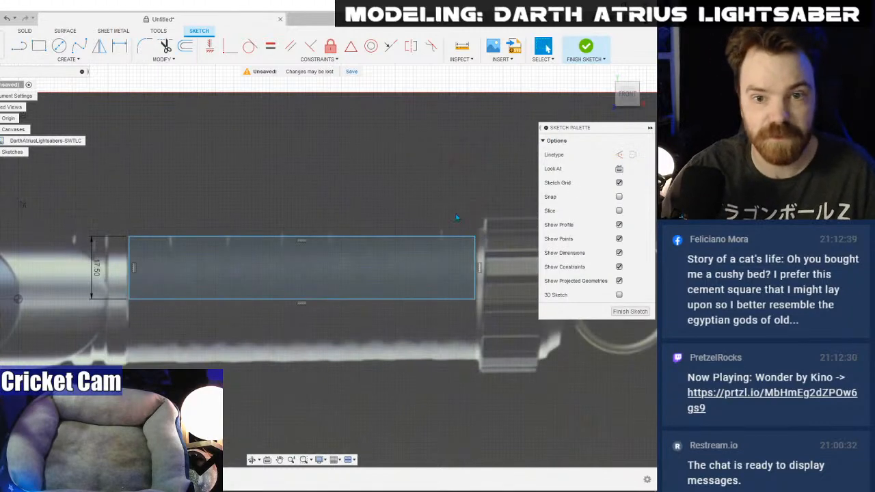
{"action": "middle_click_drag", "start_coordinate": [434, 202], "coordinate": [288, 179]}
{"action": "middle_click_drag", "start_coordinate": [218, 234], "coordinate": [351, 221]}
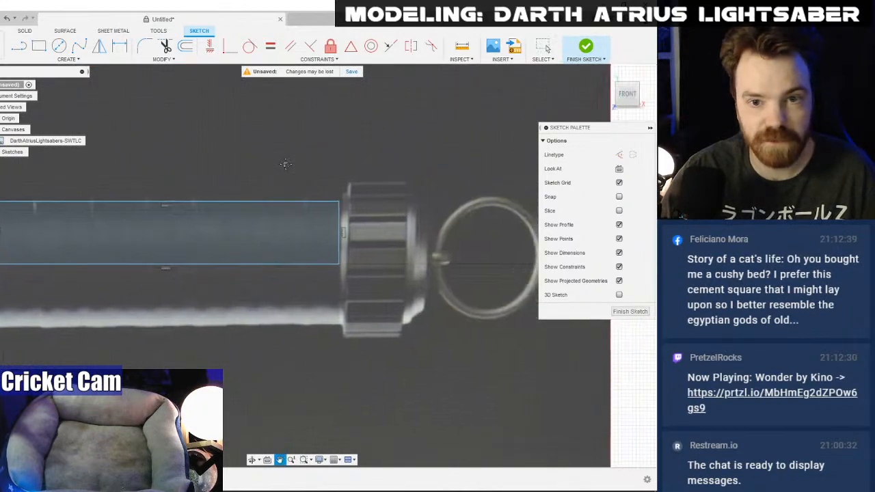
{"action": "mouse_move", "coordinate": [218, 196]}
{"action": "middle_mouse_down"}
{"action": "mouse_move", "coordinate": [302, 187]}
{"action": "mouse_move", "coordinate": [223, 183]}
{"action": "middle_mouse_up"}
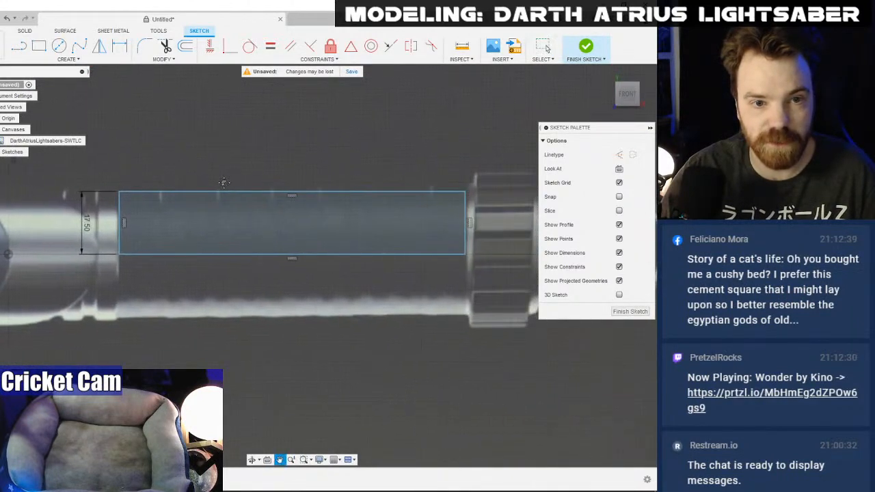
{"action": "key", "text": "r"}
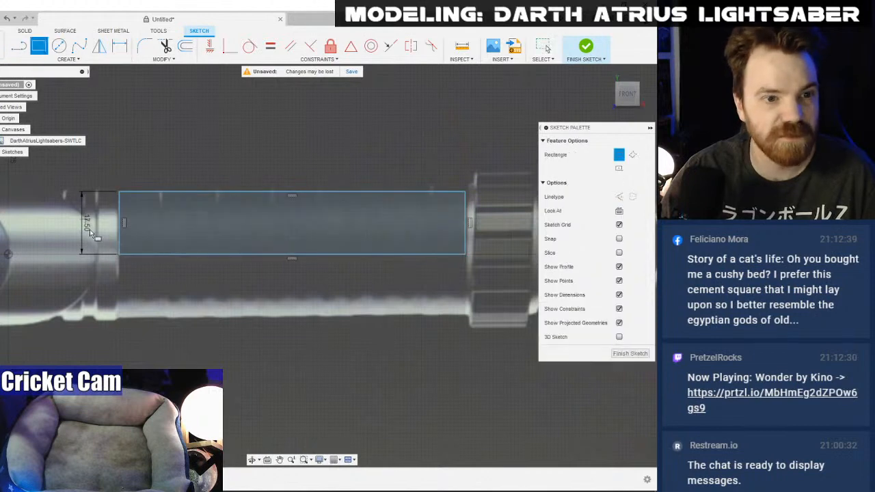
{"action": "left_click", "coordinate": [120, 255]}
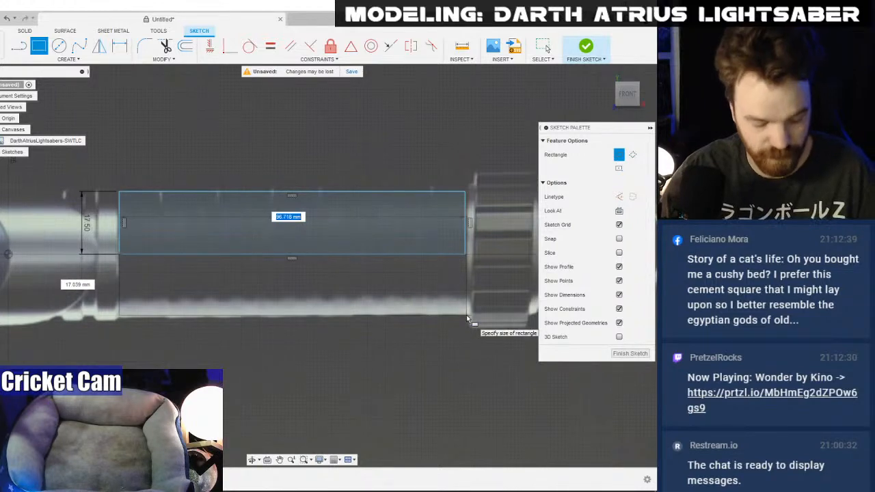
{"action": "key", "text": "Escape"}
- Edit the DarthAtriusLightsabers-SWTLC canvas and rotate it by -1 deg
{"action": "middle_click_drag", "start_coordinate": [348, 354], "coordinate": [204, 347]}
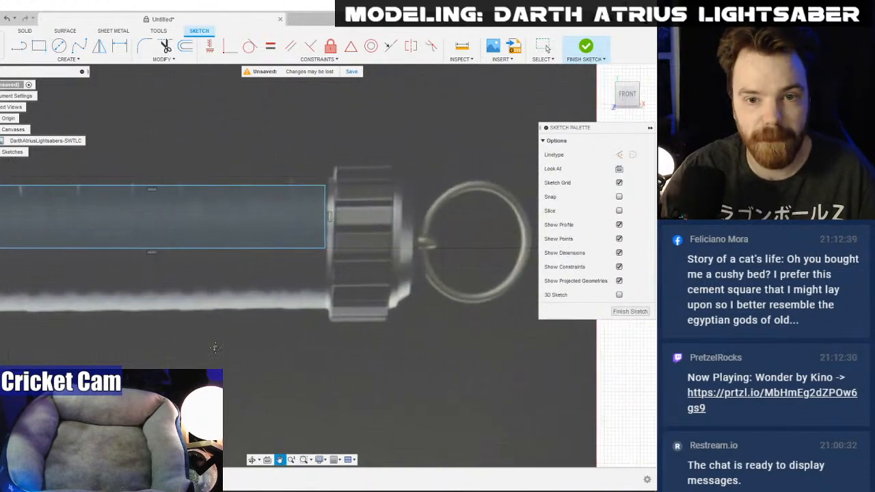
{"action": "middle_click_drag", "start_coordinate": [415, 251], "coordinate": [567, 261]}
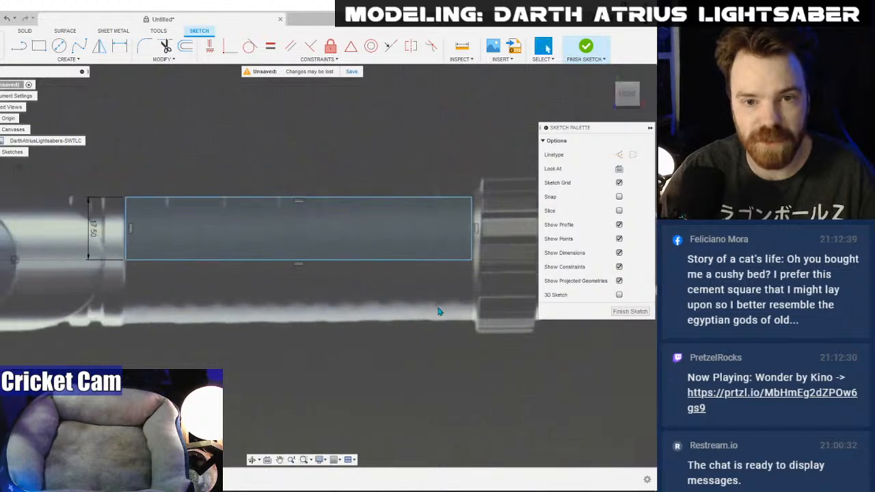
{"action": "scroll", "coordinate": [322, 324], "scroll_direction": "down", "scroll_amount": 3}
{"action": "mouse_move", "coordinate": [322, 324]}
{"action": "middle_mouse_down"}
{"action": "mouse_move", "coordinate": [504, 247]}
{"action": "mouse_move", "coordinate": [257, 241]}
{"action": "middle_mouse_up"}
{"action": "middle_click_drag", "start_coordinate": [394, 216], "coordinate": [508, 226]}
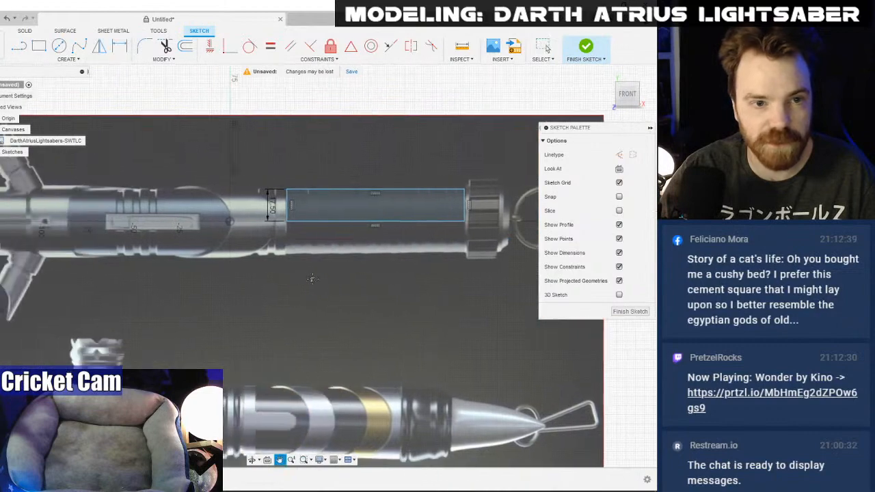
{"action": "right_click", "coordinate": [30, 142]}
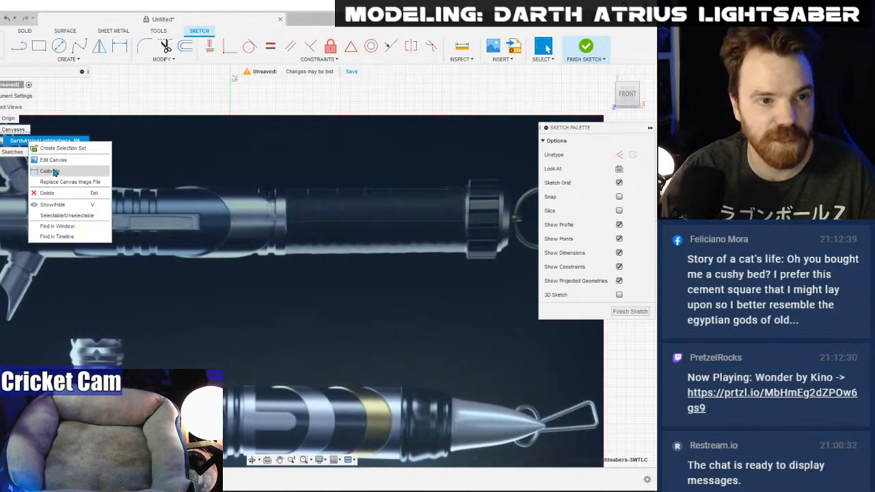
{"action": "left_click", "coordinate": [53, 160]}
{"action": "middle_click_drag", "start_coordinate": [259, 236], "coordinate": [126, 237]}
{"action": "mouse_move", "coordinate": [83, 261]}
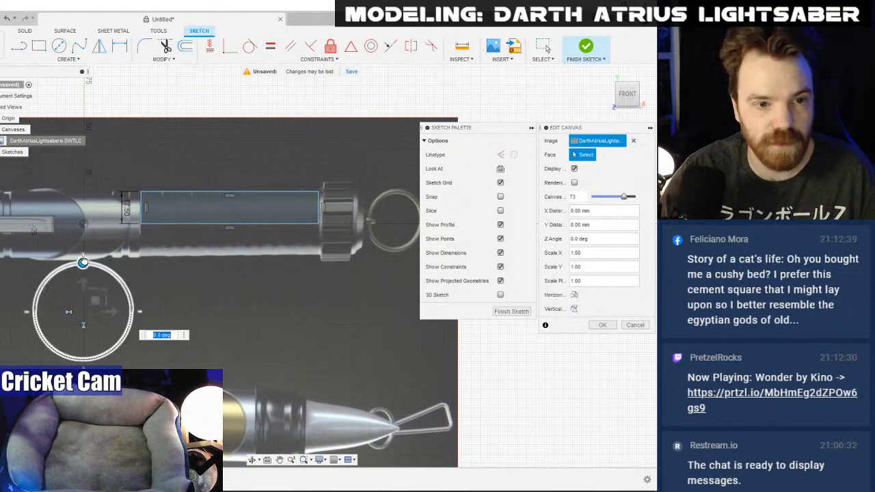
{"action": "left_click_drag", "start_coordinate": [83, 262], "coordinate": [83, 262]}
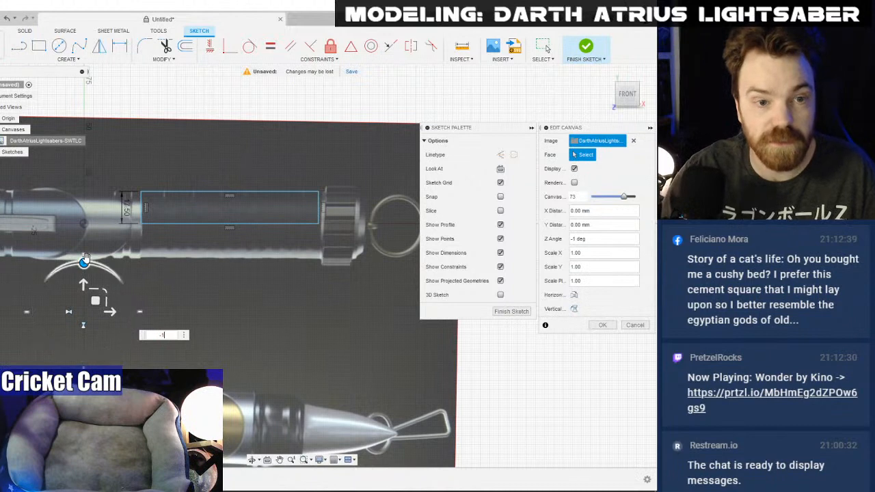
- Shift the rotated canvas about 0.03 mm in X and -1.78 mm in Y against the grip rectangle
{"action": "middle_click_drag", "start_coordinate": [116, 246], "coordinate": [209, 239]}
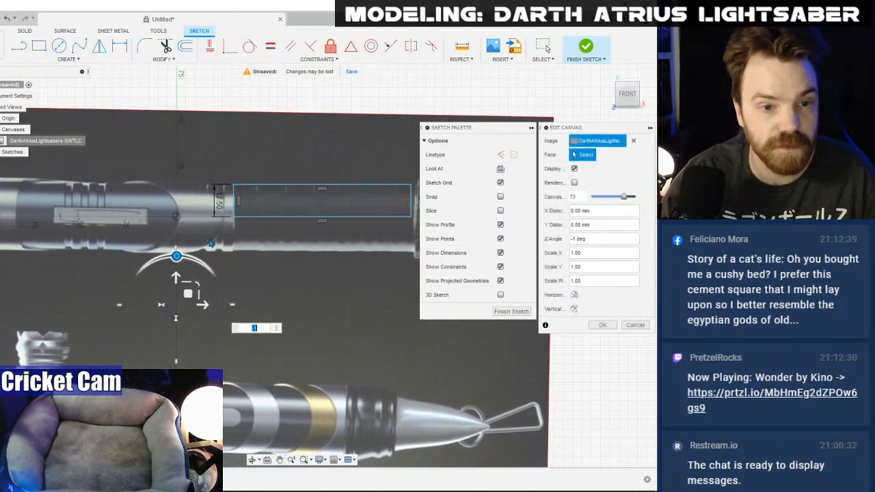
{"action": "left_click_drag", "start_coordinate": [183, 280], "coordinate": [184, 287]}
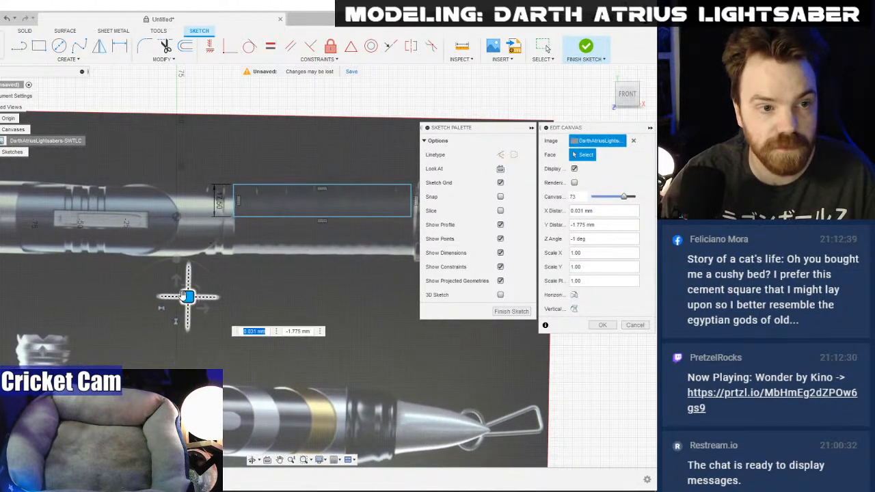
{"action": "middle_click_drag", "start_coordinate": [263, 264], "coordinate": [170, 264]}
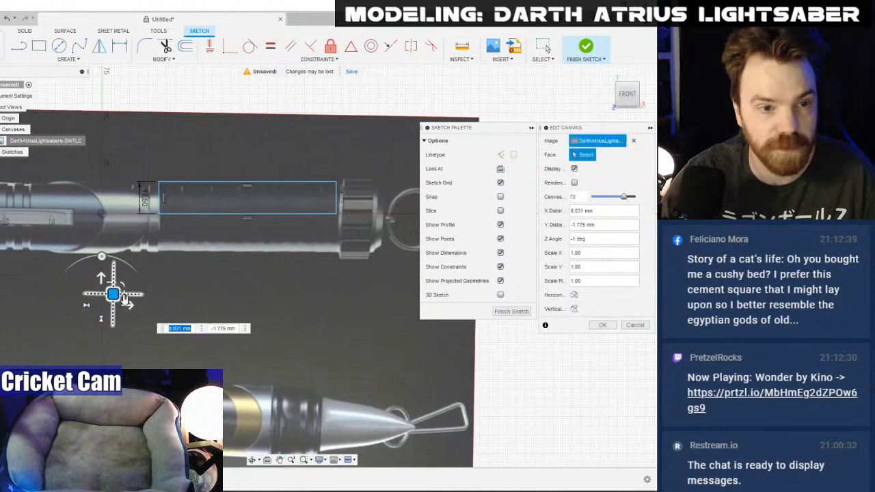
- Set the canvas angle to 0 deg and shift the canvas about -0.01 mm in X and 0.76 mm in Y
{"action": "mouse_move", "coordinate": [102, 256]}
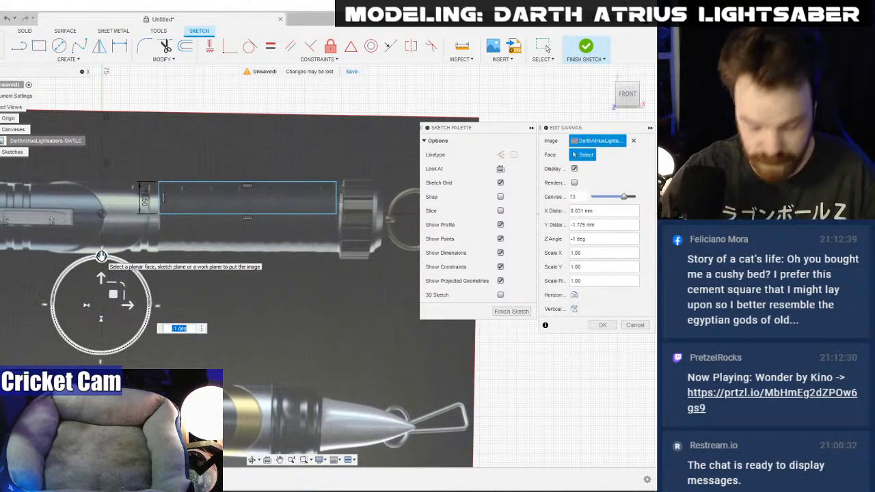
{"action": "left_click", "coordinate": [101, 256]}
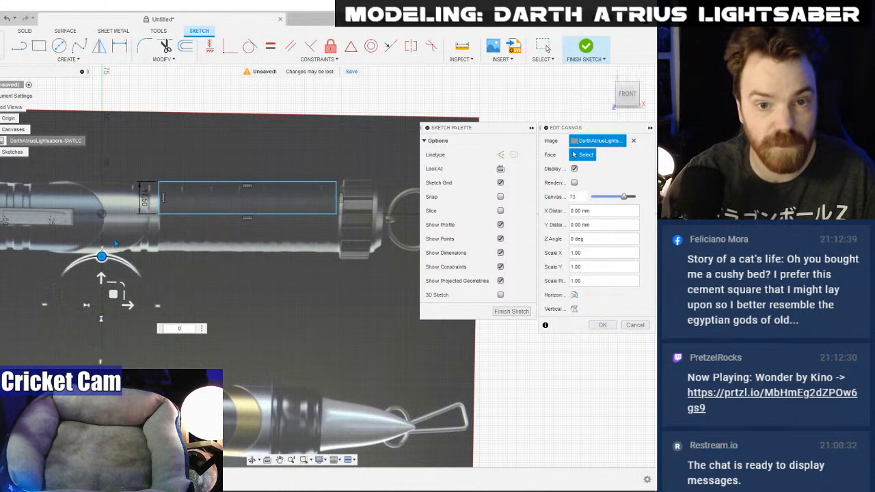
{"action": "left_click_drag", "start_coordinate": [112, 295], "coordinate": [109, 291]}
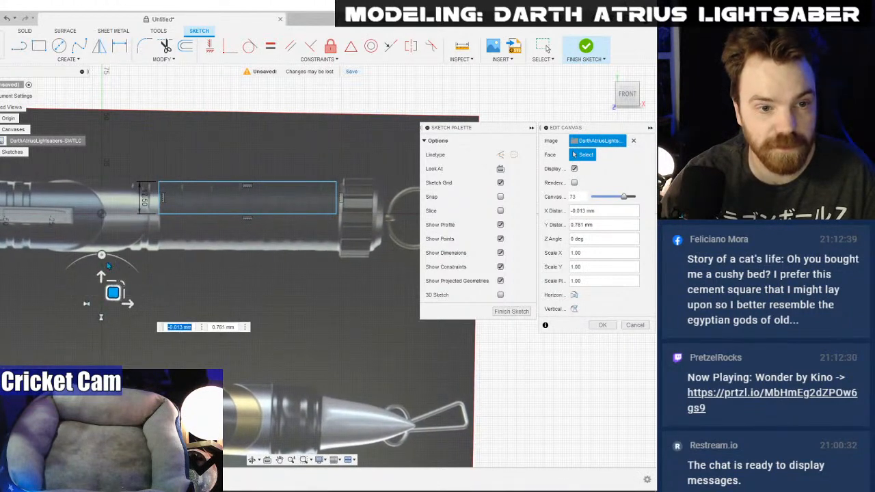
- Try canvas rotations of 1 deg, -0.5 deg and again 1 deg to level the hilt
{"action": "type", "text": "1"}
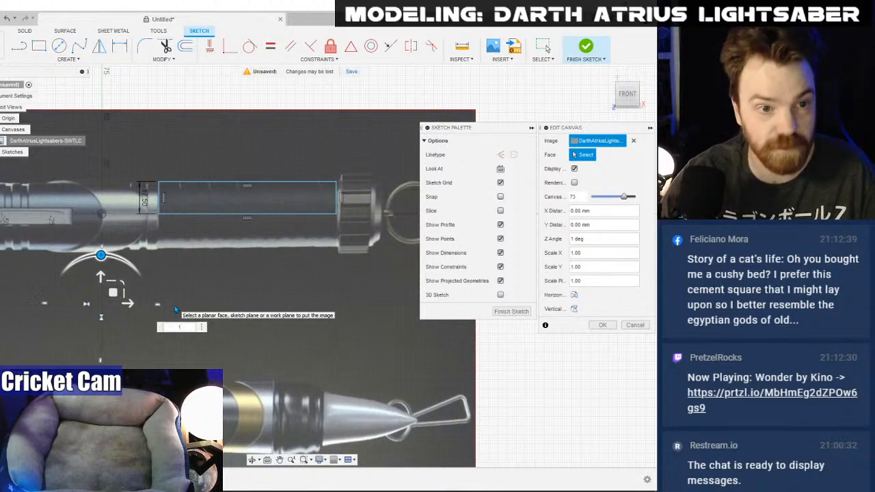
{"action": "mouse_move", "coordinate": [145, 243]}
{"action": "middle_mouse_down"}
{"action": "mouse_move", "coordinate": [225, 240]}
{"action": "mouse_move", "coordinate": [198, 240]}
{"action": "middle_mouse_up"}
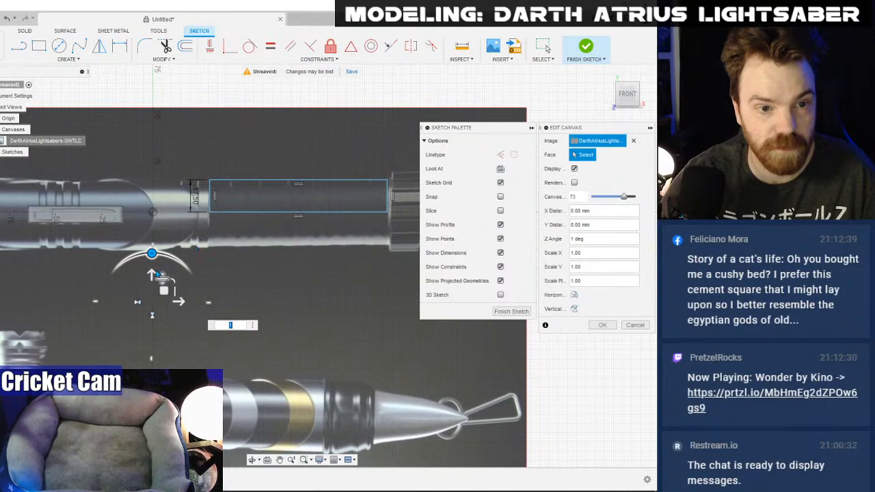
{"action": "left_click", "coordinate": [226, 324]}
{"action": "type", "text": "-.5"}
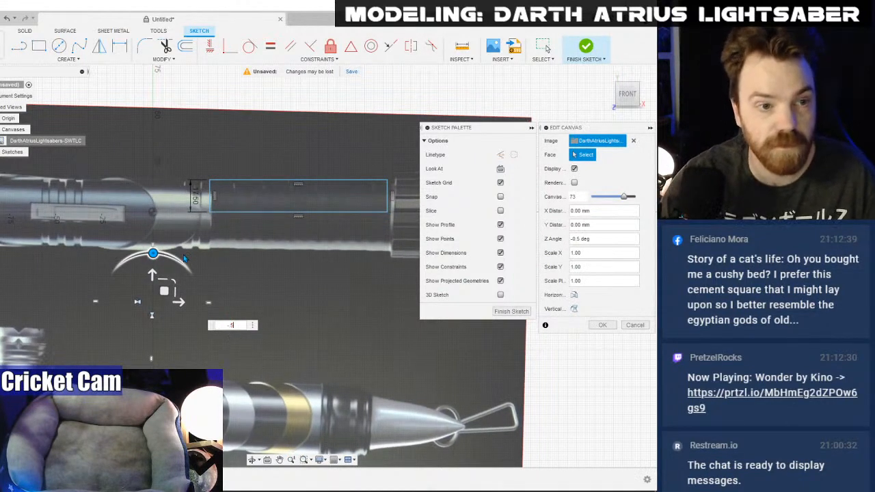
{"action": "mouse_move", "coordinate": [278, 269]}
{"action": "middle_mouse_down"}
{"action": "mouse_move", "coordinate": [211, 273]}
{"action": "mouse_move", "coordinate": [214, 322]}
{"action": "middle_mouse_up"}
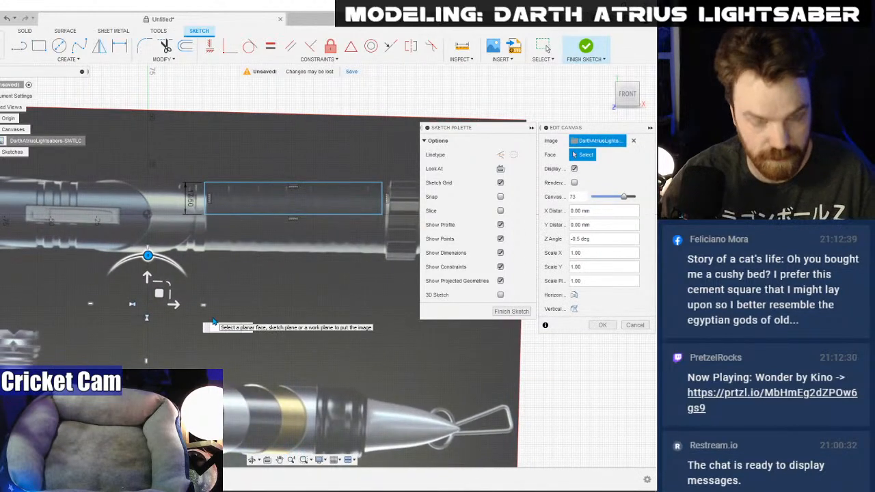
{"action": "type", "text": "1"}
{"action": "left_click", "coordinate": [172, 303]}
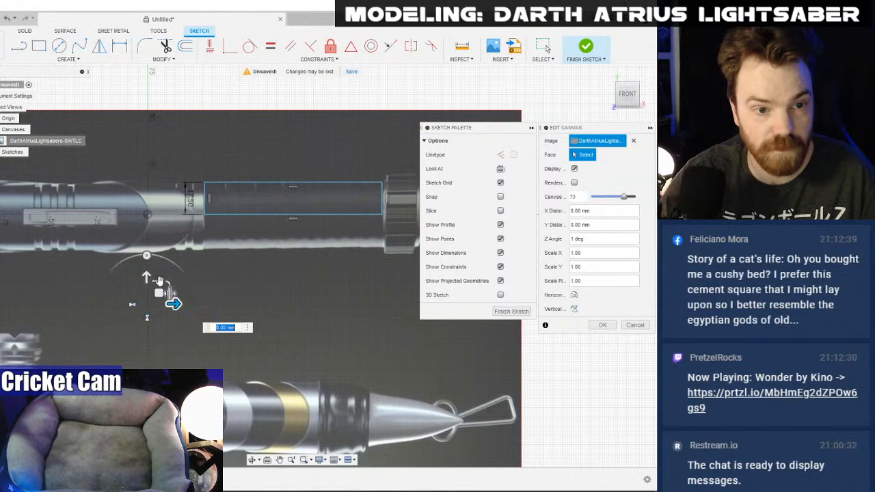
- Set the canvas angle to 0.5 deg, shift the canvas about 0.51 mm in Y and apply the edit
{"action": "left_click", "coordinate": [146, 256]}
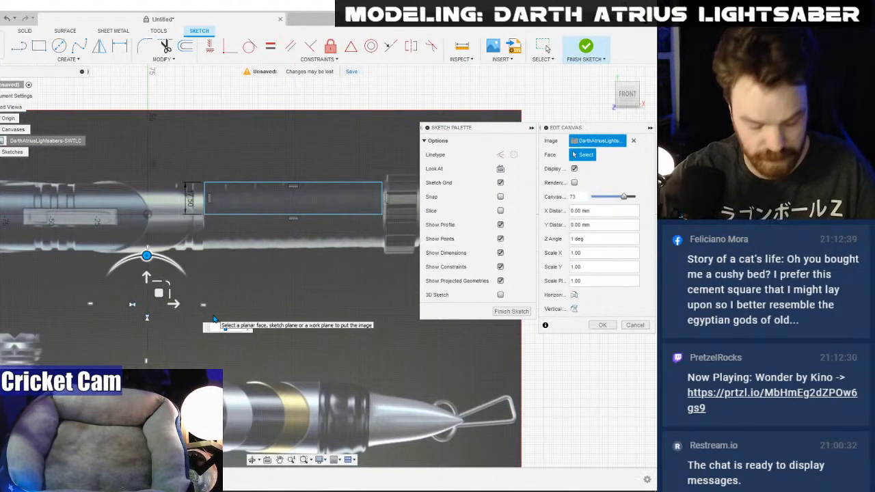
{"action": "type", "text": "0.5"}
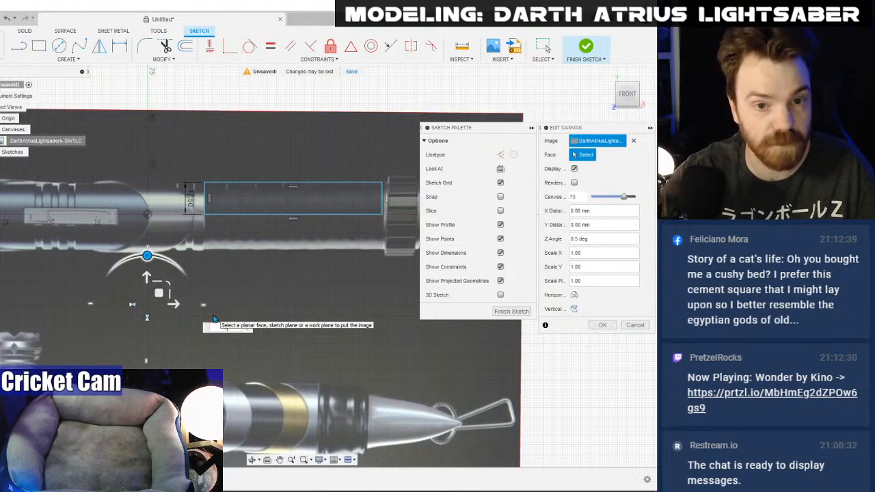
{"action": "mouse_move", "coordinate": [253, 247]}
{"action": "middle_mouse_down"}
{"action": "mouse_move", "coordinate": [165, 247]}
{"action": "mouse_move", "coordinate": [255, 242]}
{"action": "mouse_move", "coordinate": [164, 239]}
{"action": "middle_mouse_up"}
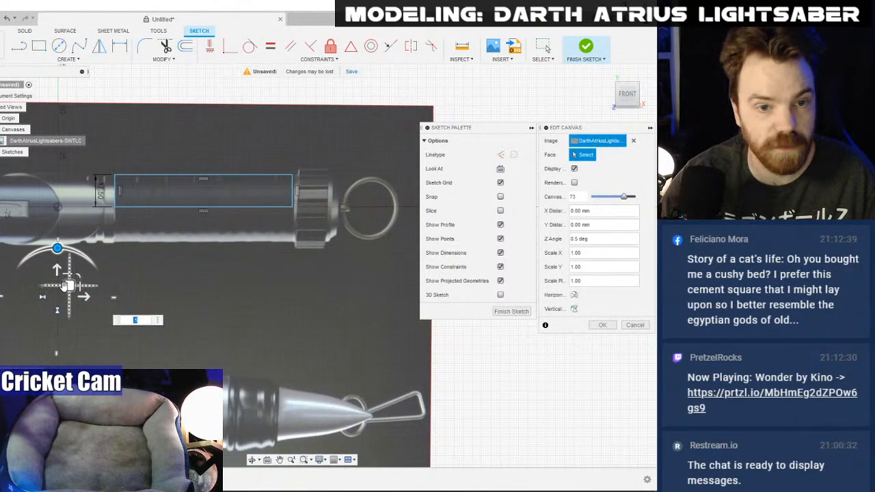
{"action": "left_click_drag", "start_coordinate": [66, 286], "coordinate": [69, 284]}
{"action": "mouse_move", "coordinate": [69, 284]}
{"action": "middle_mouse_down"}
{"action": "mouse_move", "coordinate": [266, 247]}
{"action": "mouse_move", "coordinate": [167, 261]}
{"action": "middle_mouse_up"}
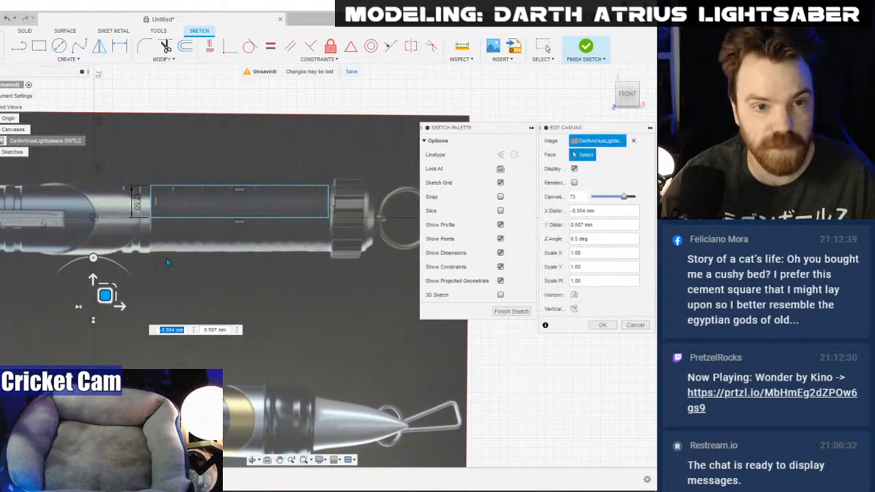
{"action": "left_click", "coordinate": [602, 325]}
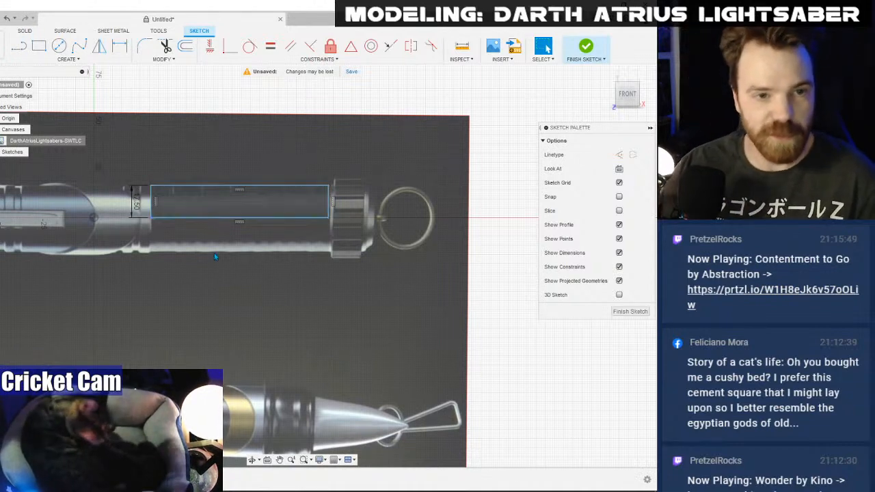
{"action": "scroll", "coordinate": [250, 209], "scroll_direction": "down", "scroll_amount": 3}
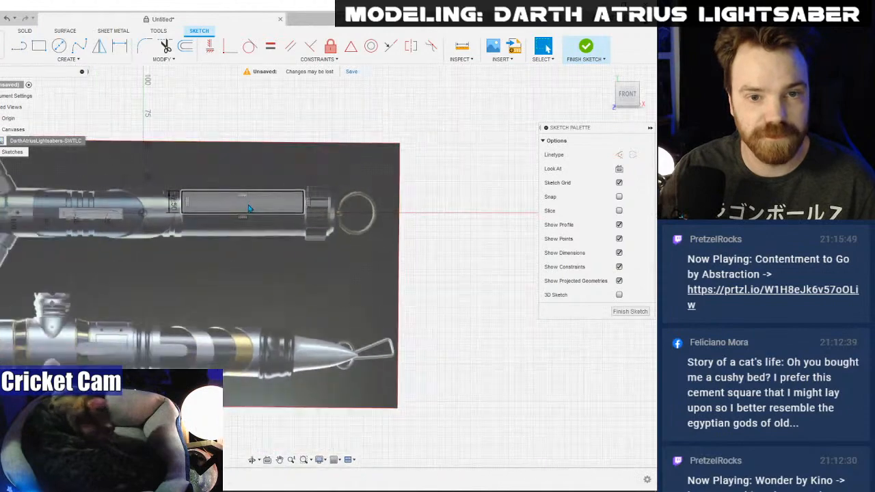
{"action": "scroll", "coordinate": [250, 209], "scroll_direction": "up", "scroll_amount": 5}
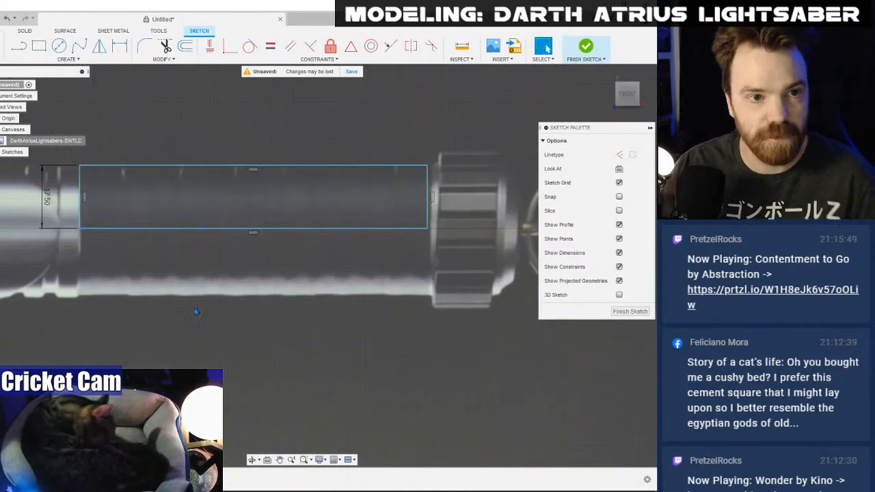
{"action": "left_click", "coordinate": [37, 46]}
{"action": "left_click", "coordinate": [81, 229]}
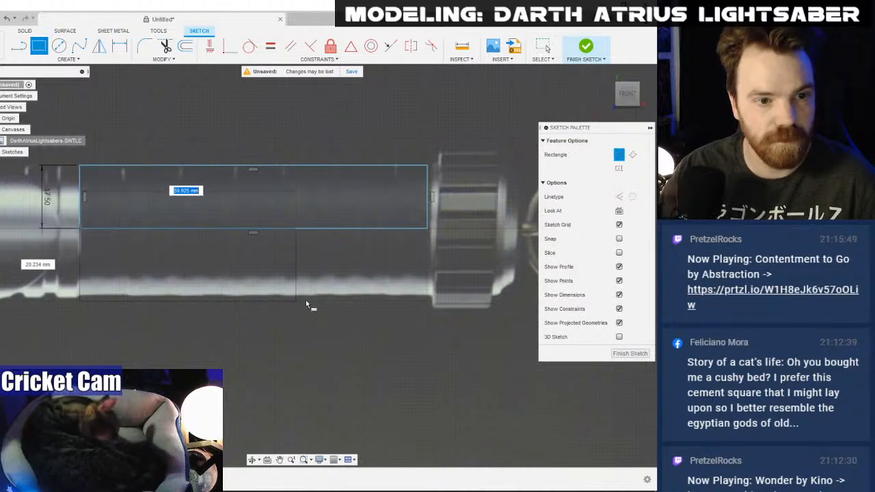
{"action": "left_click", "coordinate": [427, 295]}
{"action": "key", "text": "Escape"}
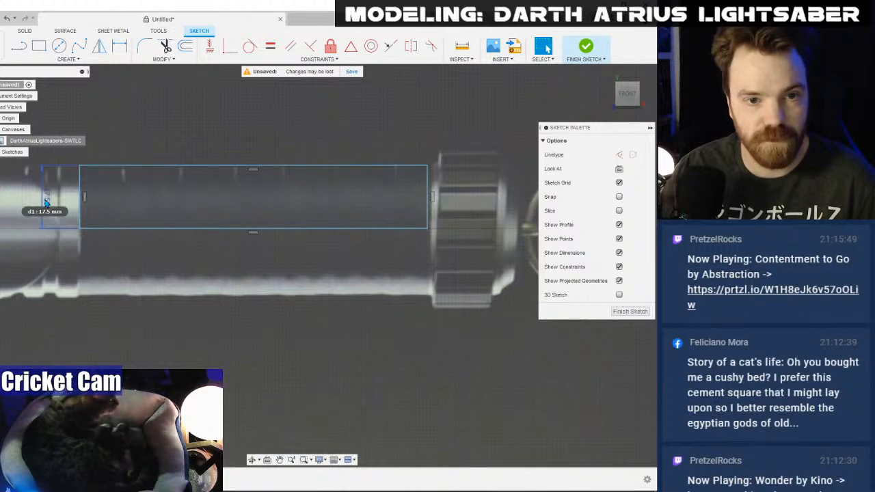
- Set the grip rectangle's height dimension to 16.5 mm
{"action": "mouse_move", "coordinate": [46, 202]}
{"action": "middle_mouse_down"}
{"action": "mouse_move", "coordinate": [269, 205]}
{"action": "mouse_move", "coordinate": [65, 213]}
{"action": "middle_mouse_up"}
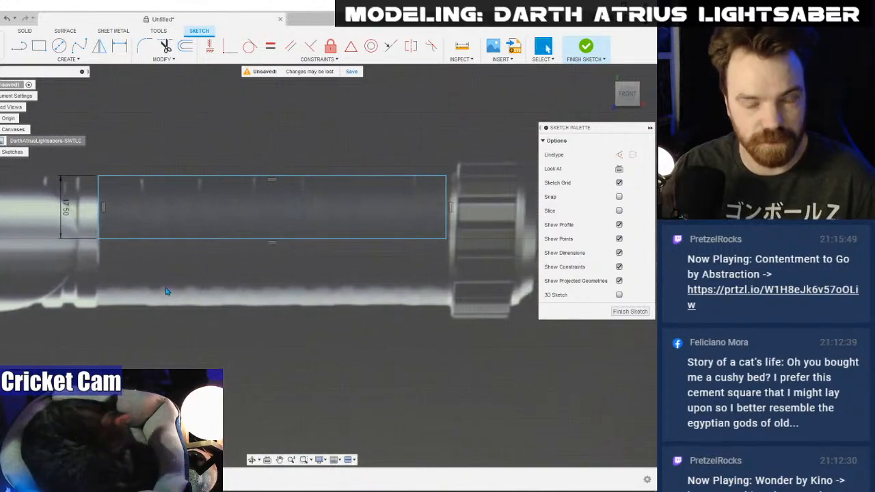
{"action": "double_click", "coordinate": [65, 209]}
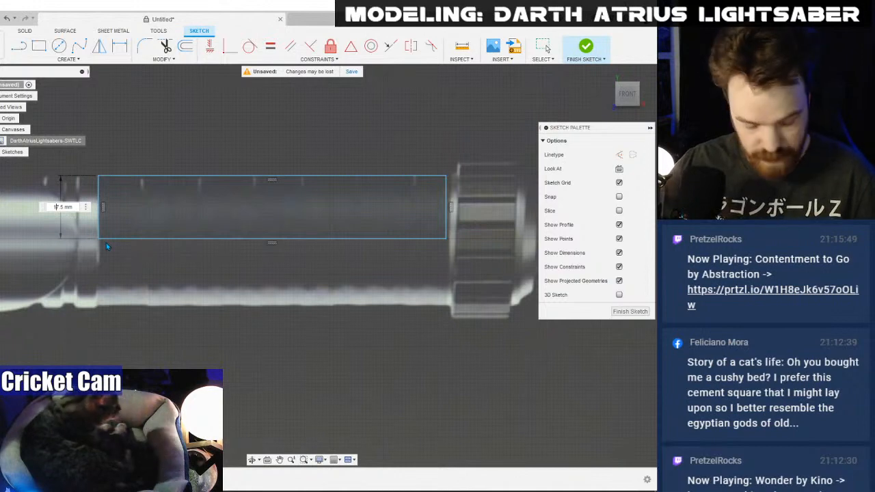
{"action": "key", "text": "Delete"}
{"action": "type", "text": "6"}
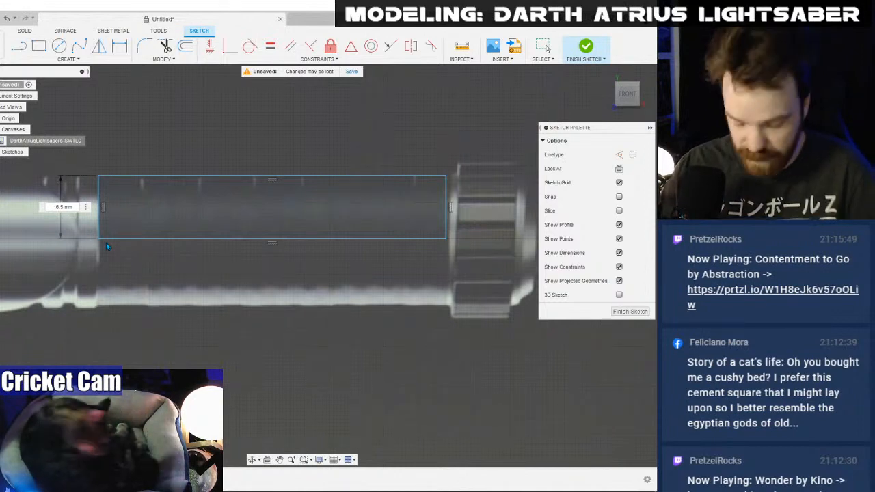
{"action": "key", "text": "Return"}
- Stretch the grip rectangle's end edge slightly outward to meet the ribbed pommel on the canvas
{"action": "left_click", "coordinate": [279, 460]}
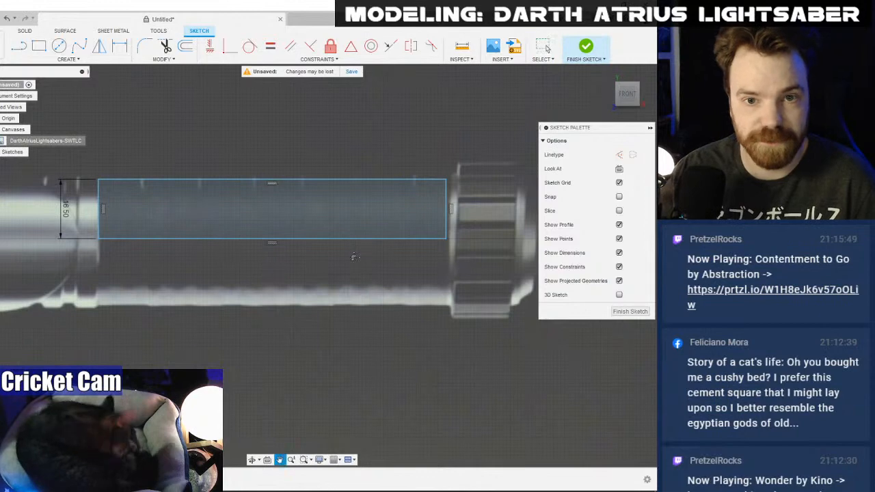
{"action": "left_click_drag", "start_coordinate": [353, 264], "coordinate": [225, 264]}
{"action": "key", "text": "Escape"}
{"action": "scroll", "coordinate": [328, 216], "scroll_direction": "up", "scroll_amount": 2}
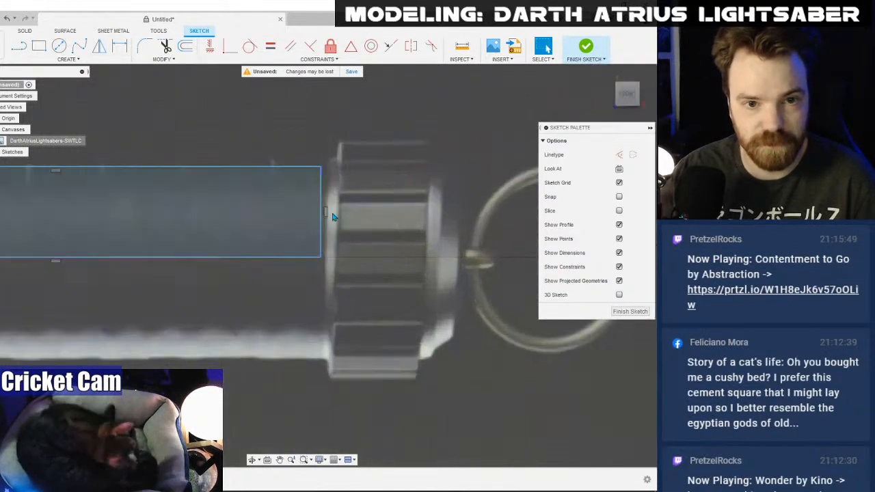
{"action": "left_click_drag", "start_coordinate": [324, 211], "coordinate": [330, 210]}
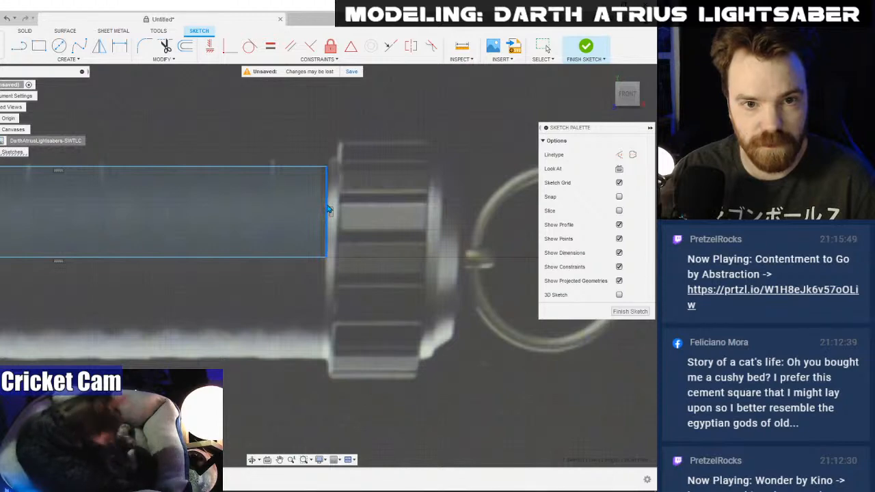
{"action": "scroll", "coordinate": [299, 280], "scroll_direction": "down", "scroll_amount": 3}
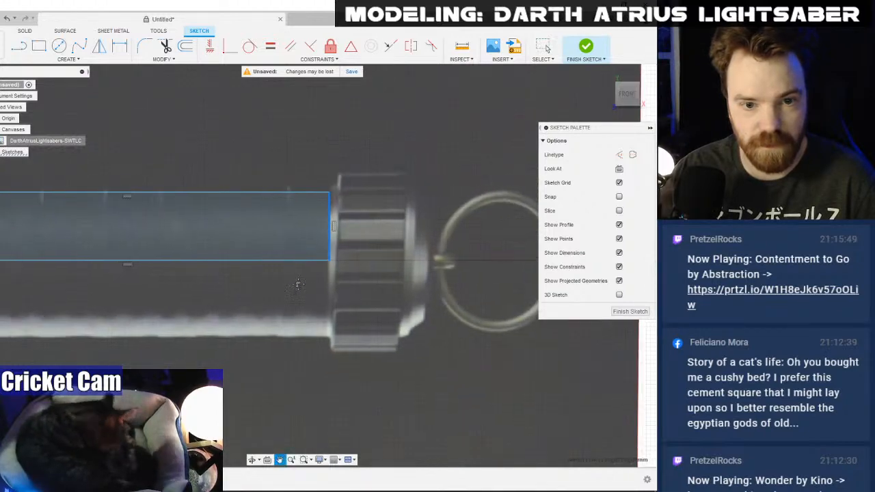
{"action": "middle_click_drag", "start_coordinate": [301, 277], "coordinate": [450, 272]}
{"action": "mouse_move", "coordinate": [106, 276]}
{"action": "middle_mouse_down"}
{"action": "mouse_move", "coordinate": [305, 276]}
{"action": "mouse_move", "coordinate": [112, 276]}
{"action": "mouse_move", "coordinate": [283, 271]}
{"action": "middle_mouse_up"}
{"action": "scroll", "coordinate": [284, 271], "scroll_direction": "down", "scroll_amount": 4}
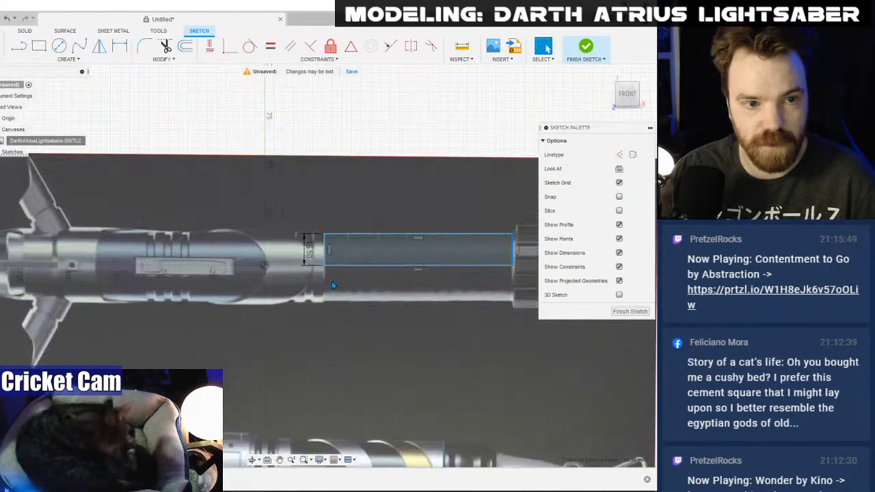
{"action": "key", "text": "Escape"}
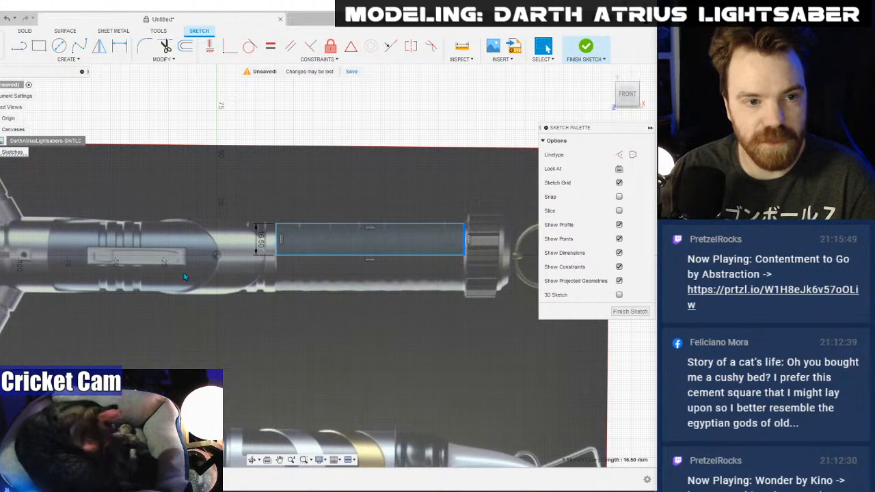
- Compare the grip profile on the canvas with the hilt's grip in the comic reference image
{"action": "middle_click_drag", "start_coordinate": [185, 277], "coordinate": [247, 270]}
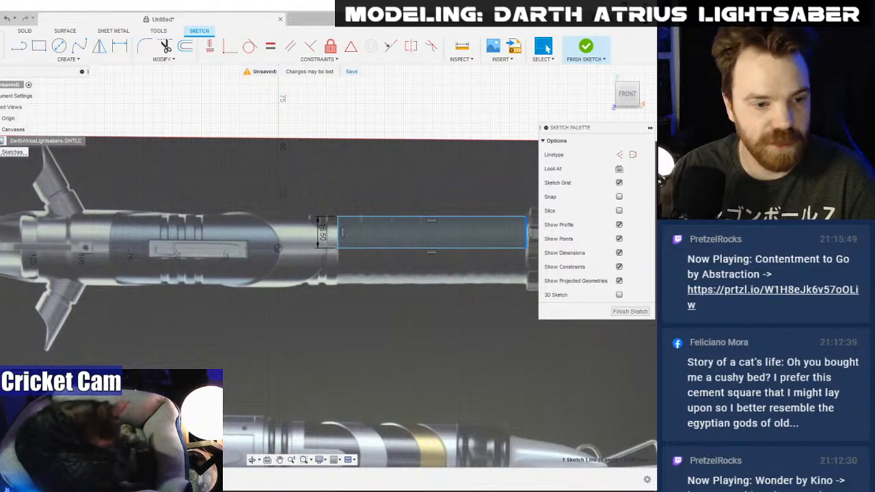
{"action": "key", "text": "alt+Tab"}
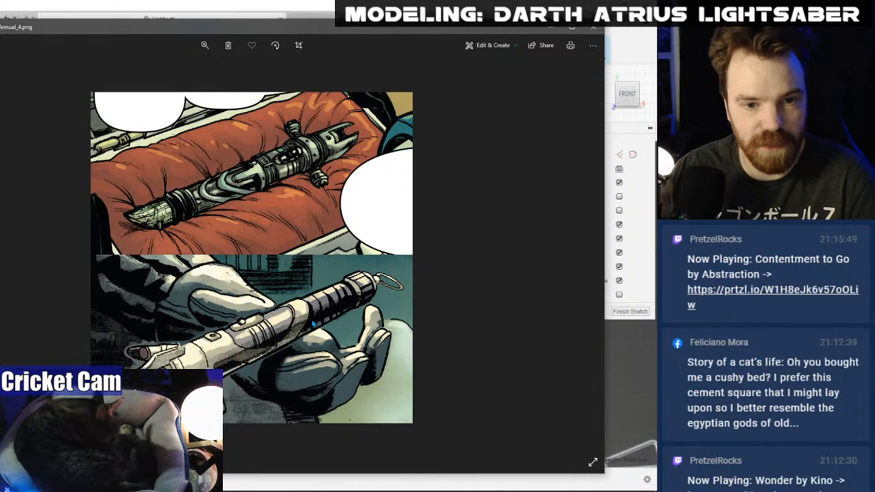
{"action": "key", "text": "alt+Tab"}
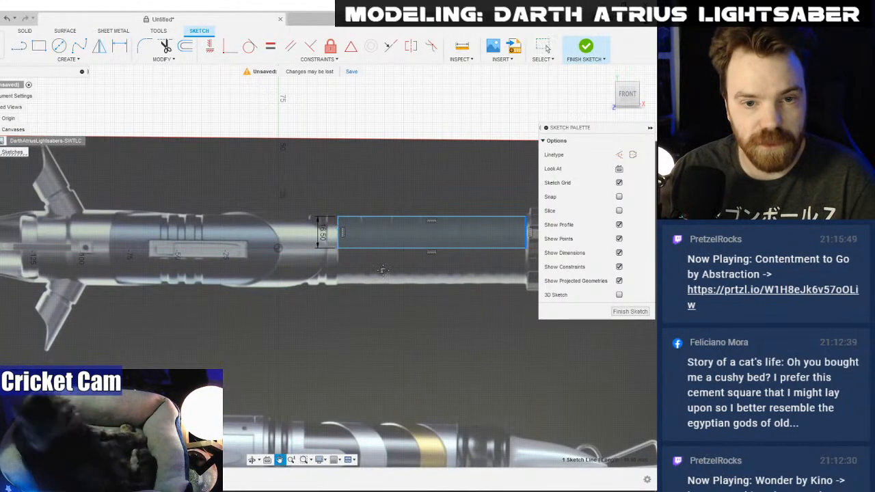
{"action": "middle_click_drag", "start_coordinate": [338, 231], "coordinate": [279, 243]}
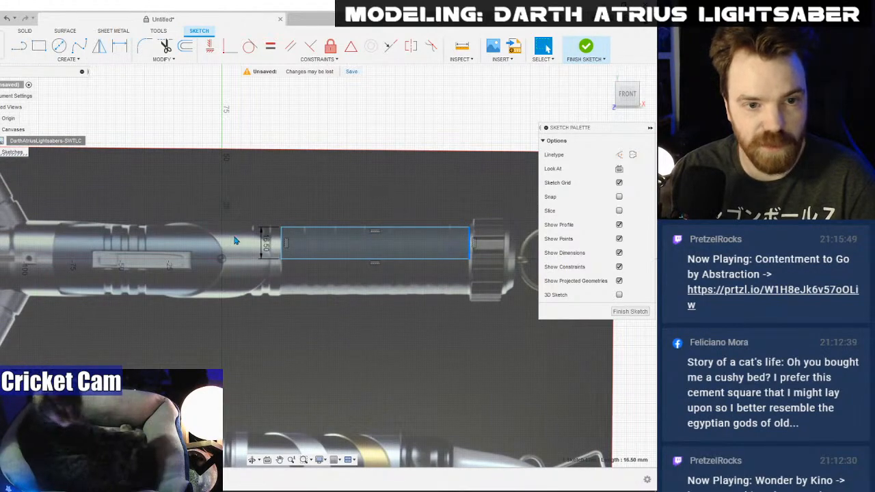
{"action": "mouse_move", "coordinate": [469, 254]}
{"action": "middle_mouse_down"}
{"action": "mouse_move", "coordinate": [469, 244]}
{"action": "mouse_move", "coordinate": [341, 197]}
{"action": "mouse_move", "coordinate": [467, 218]}
{"action": "middle_mouse_up"}
{"action": "middle_click_drag", "start_coordinate": [319, 264], "coordinate": [296, 279]}
- Finish the grip profile sketch and rename it Sleeve
{"action": "left_click", "coordinate": [586, 46]}
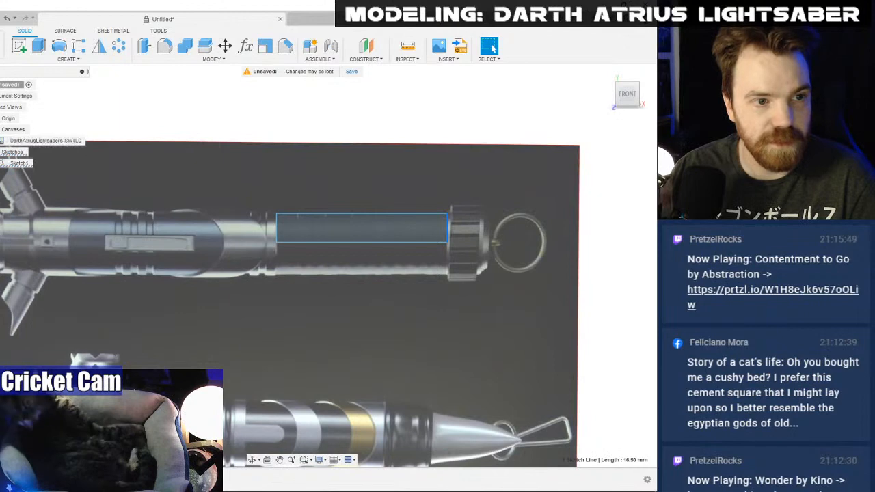
{"action": "left_click", "coordinate": [21, 163]}
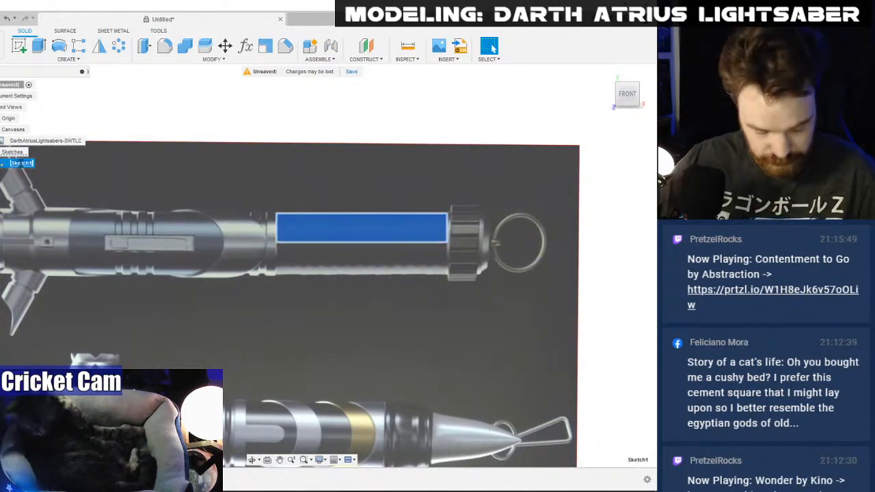
{"action": "type", "text": "Sleeve"}
{"action": "key", "text": "Return"}
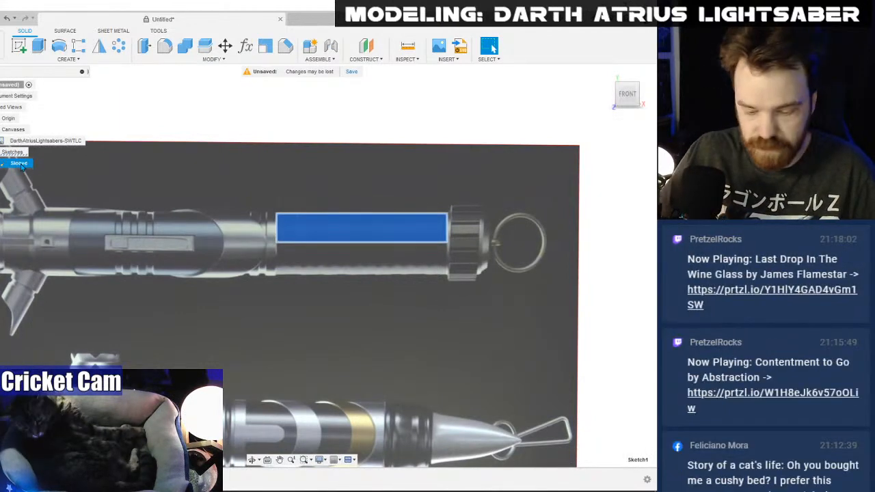
- Revolve the Sleeve profile 360 deg around the X axis as a new body
{"action": "left_click", "coordinate": [59, 46]}
{"action": "left_click", "coordinate": [332, 223]}
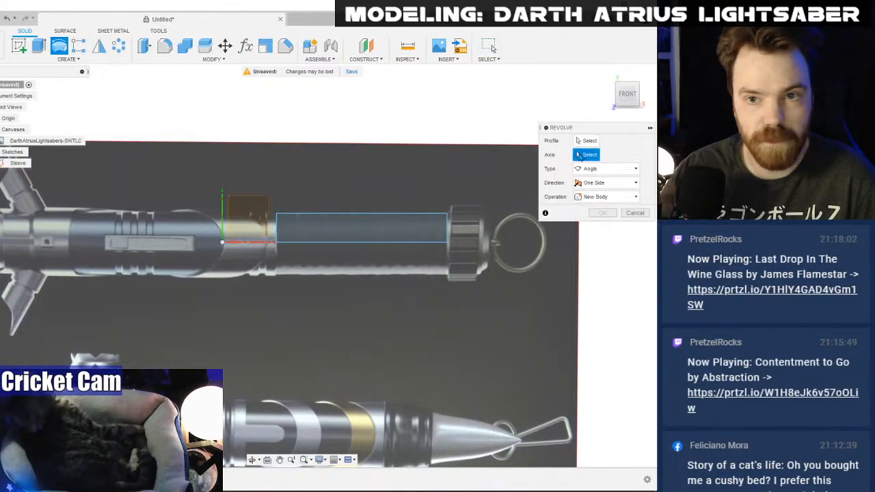
{"action": "left_click", "coordinate": [372, 237]}
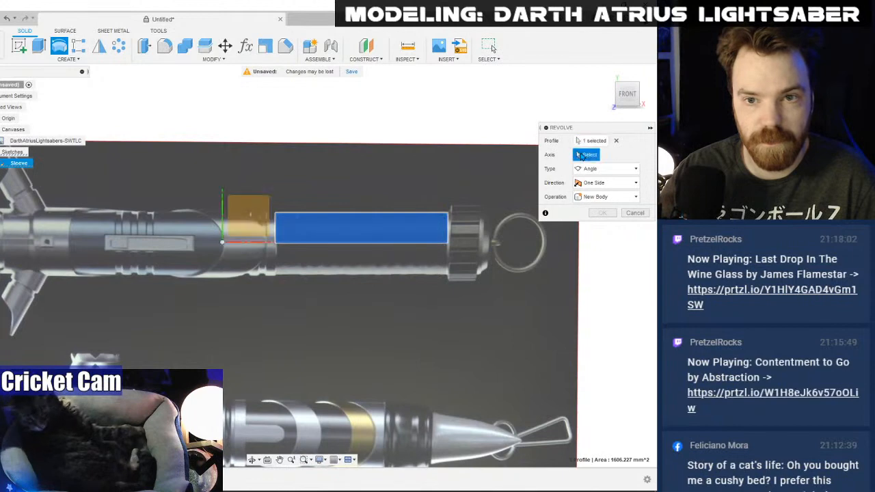
{"action": "left_click", "coordinate": [275, 237]}
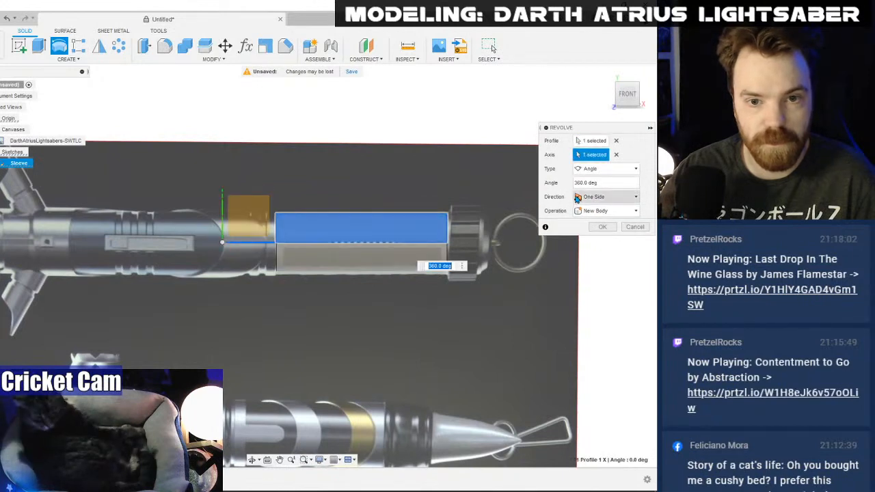
{"action": "left_click", "coordinate": [602, 227]}
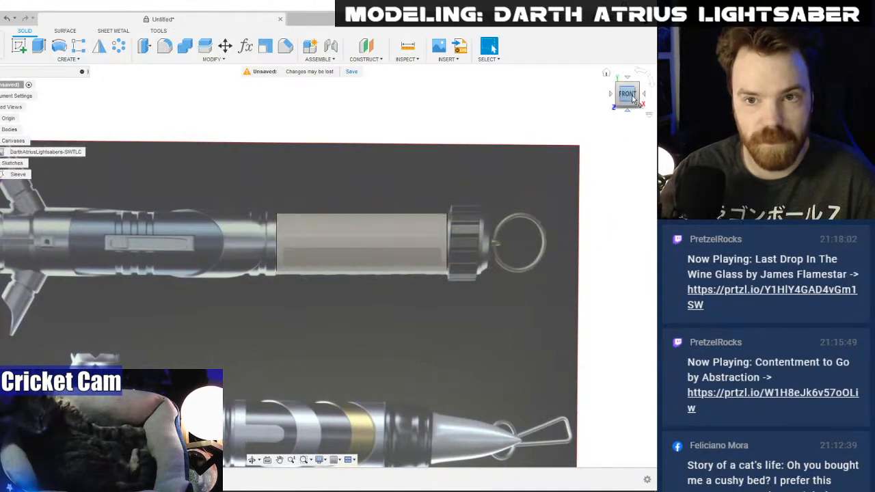
- Inspect the revolved sleeve, and study the grip and body details of the lower hilt in the comic reference image up close
{"action": "mouse_move", "coordinate": [301, 265]}
{"action": "middle_mouse_down", "text": "shift"}
{"action": "mouse_move", "coordinate": [328, 253]}
{"action": "mouse_move", "coordinate": [390, 250]}
{"action": "middle_mouse_up", "text": "shift"}
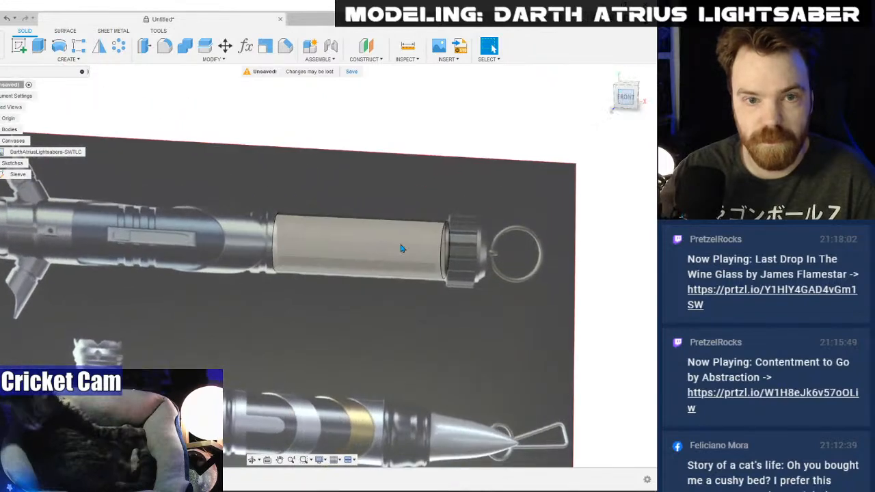
{"action": "scroll", "coordinate": [234, 272], "scroll_direction": "up", "scroll_amount": 2}
{"action": "middle_click_drag", "start_coordinate": [235, 273], "coordinate": [302, 252]}
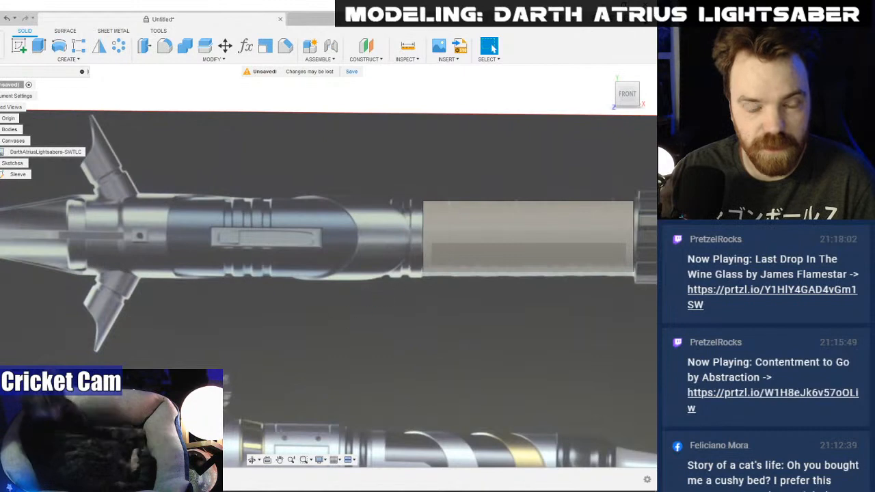
{"action": "key", "text": "alt+Tab"}
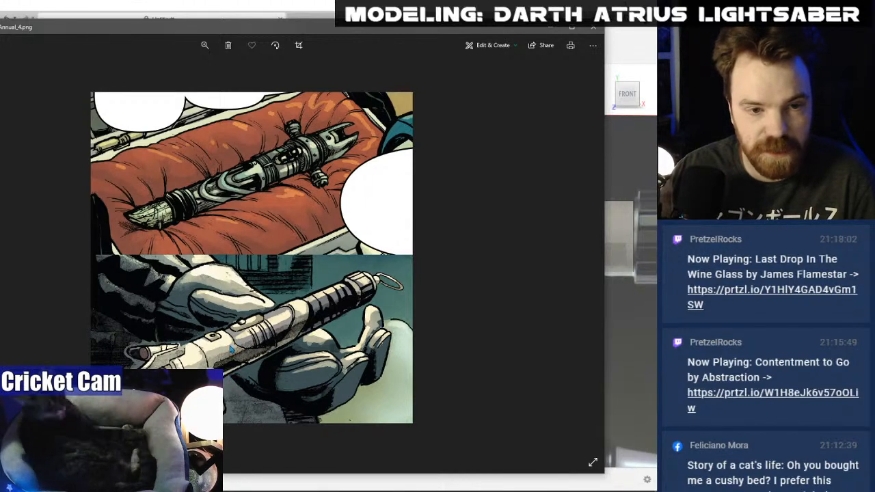
{"action": "left_click", "coordinate": [204, 45]}
{"action": "left_click", "coordinate": [203, 74]}
{"action": "left_click_drag", "start_coordinate": [351, 451], "coordinate": [315, 256]}
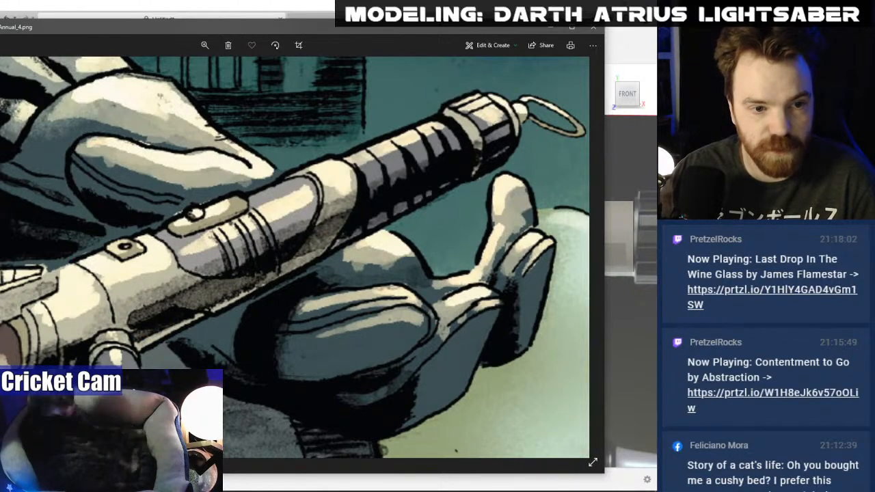
{"action": "left_click_drag", "start_coordinate": [197, 27], "coordinate": [246, 222]}
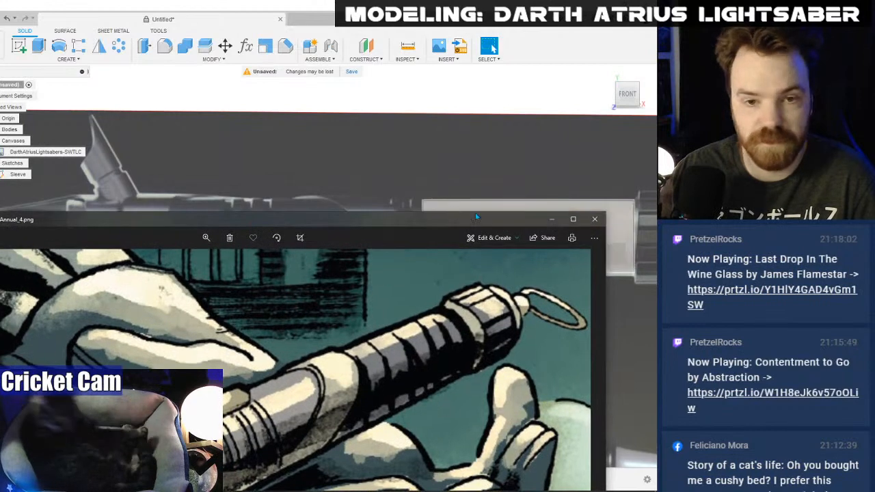
{"action": "left_click", "coordinate": [552, 219]}
- Restore and reposition the Fusion 360 window so the full browser tree is in view
{"action": "key", "text": "ctrl+alt+p"}
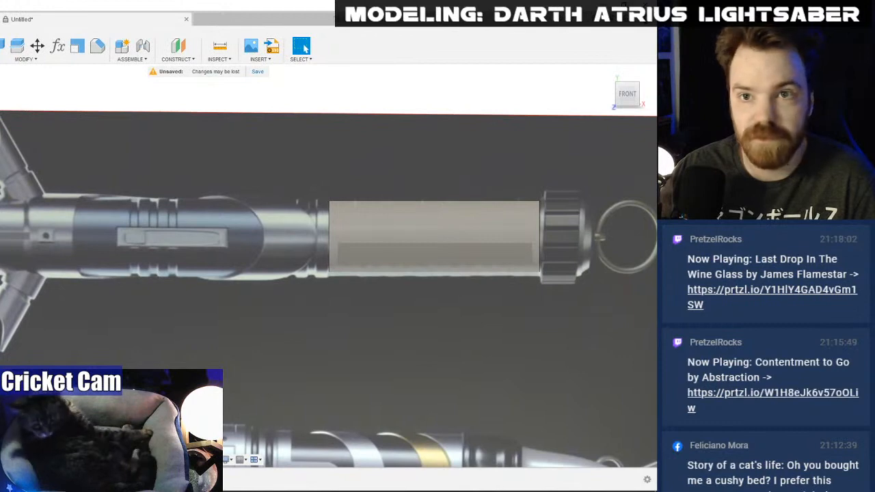
{"action": "key", "text": "super+Down"}
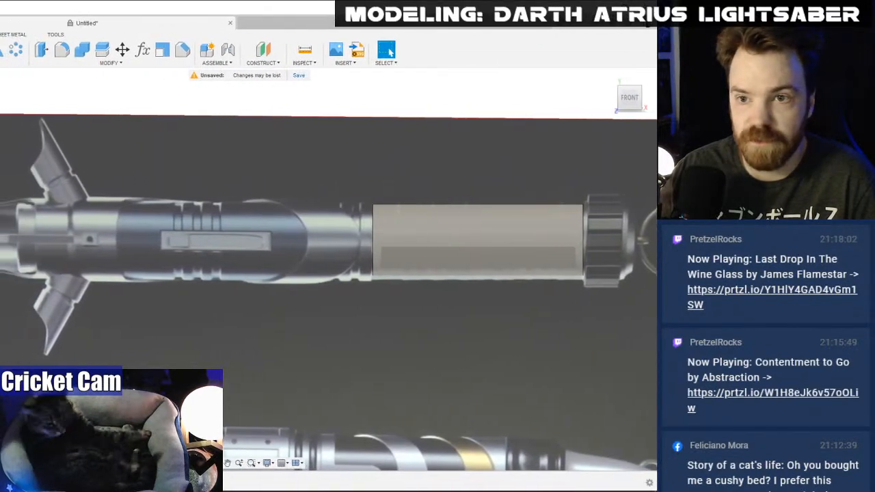
{"action": "left_click_drag", "start_coordinate": [0, 159], "coordinate": [0, 159]}
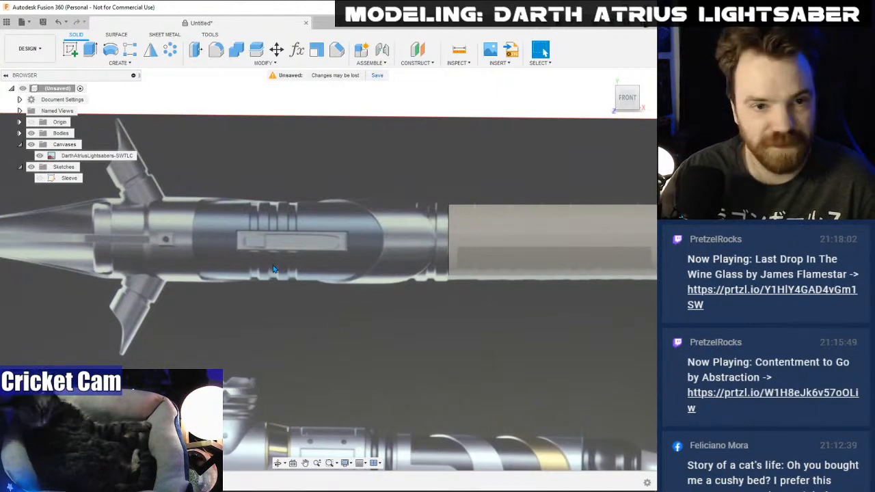
- Examine the hilts in the comic reference image and in the web comic panel of Darth Vader holding one
{"action": "middle_click_drag", "start_coordinate": [452, 299], "coordinate": [324, 305]}
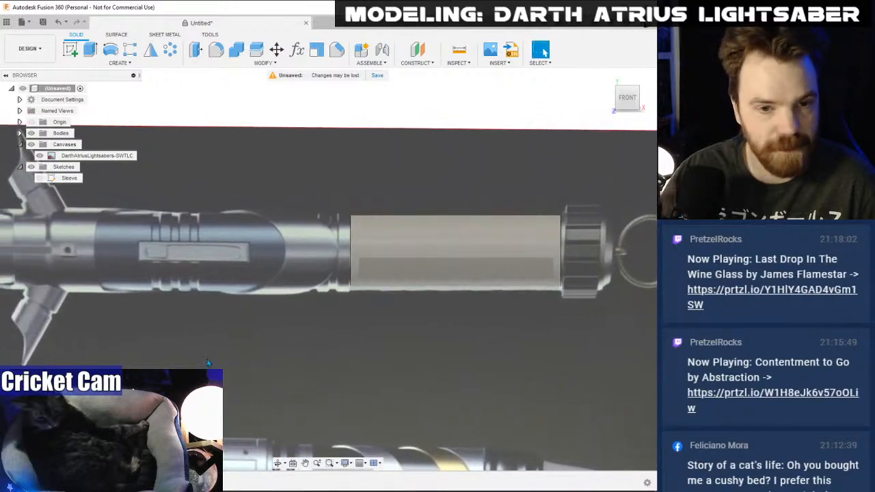
{"action": "key", "text": "alt+Tab"}
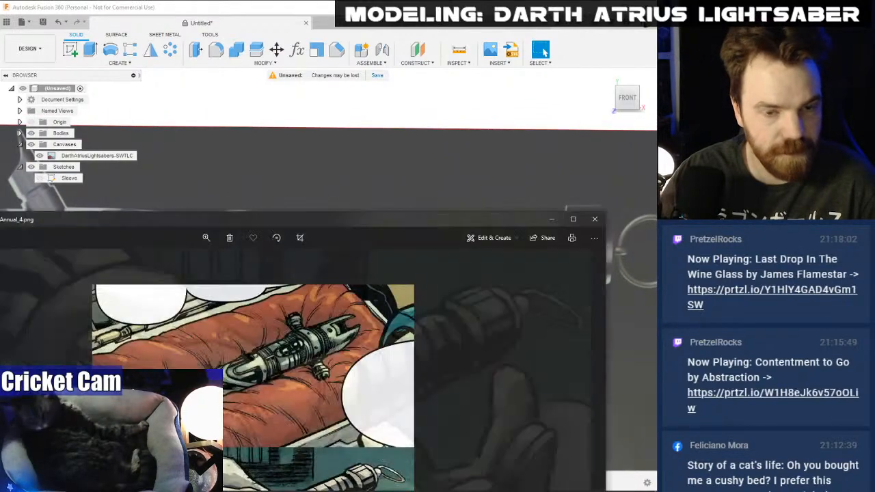
{"action": "left_click_drag", "start_coordinate": [274, 220], "coordinate": [231, 88]}
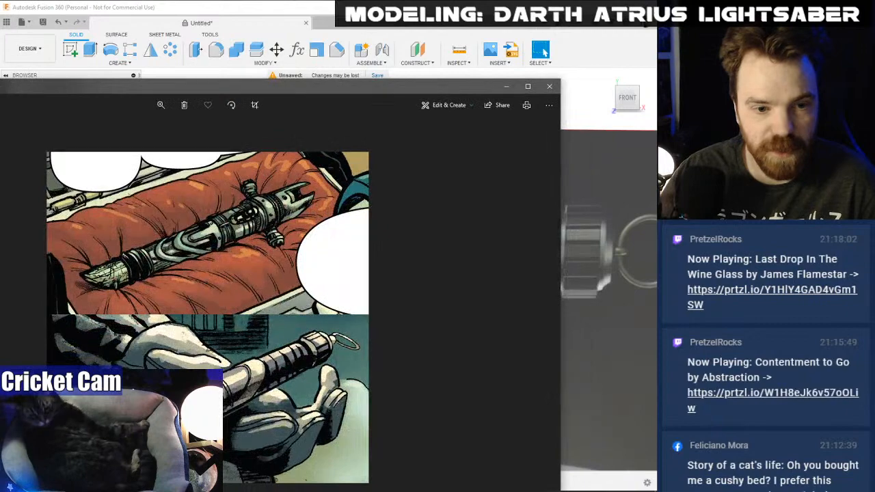
{"action": "left_click_drag", "start_coordinate": [342, 89], "coordinate": [337, 57]}
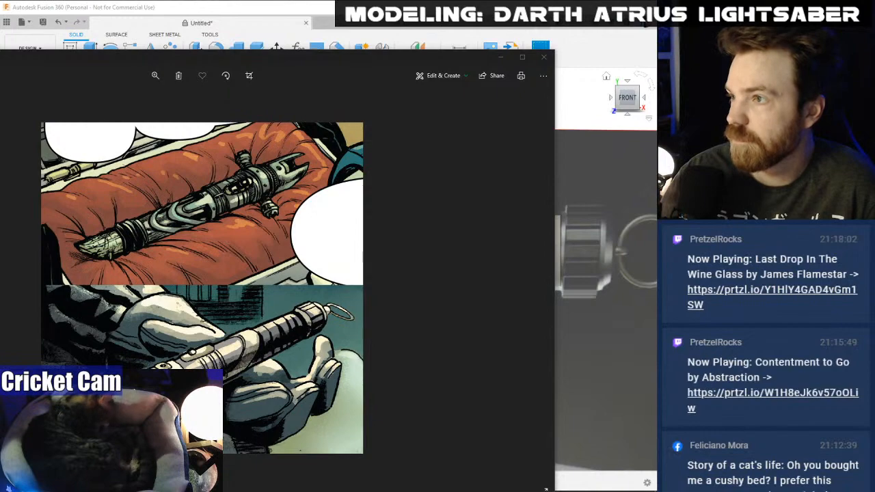
{"action": "left_click_drag", "start_coordinate": [478, 478], "coordinate": [198, 2]}
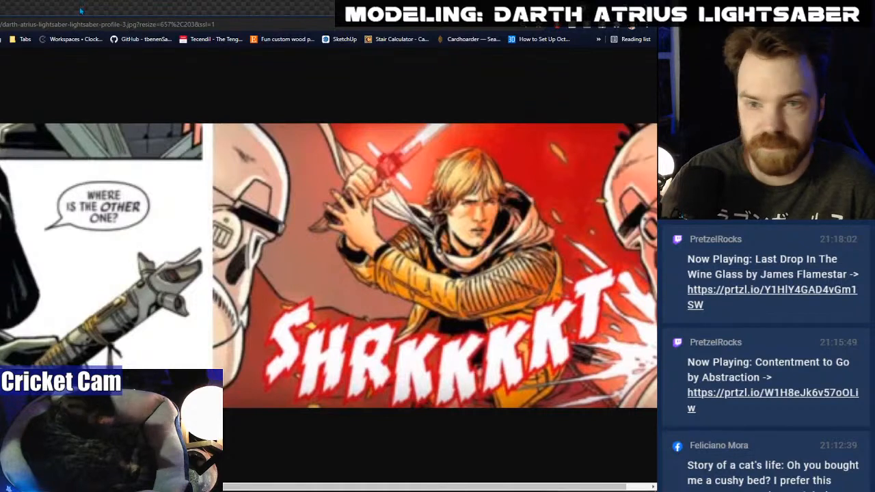
{"action": "left_click_drag", "start_coordinate": [110, 14], "coordinate": [342, 28]}
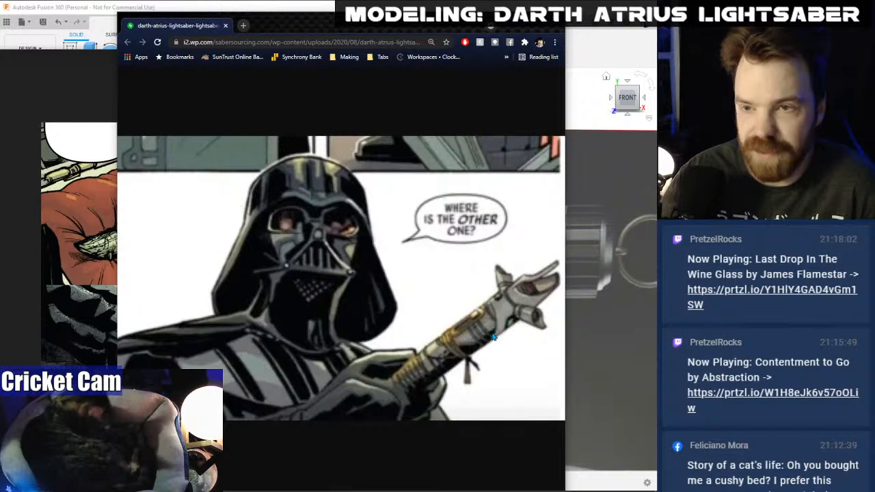
{"action": "left_click", "coordinate": [508, 29]}
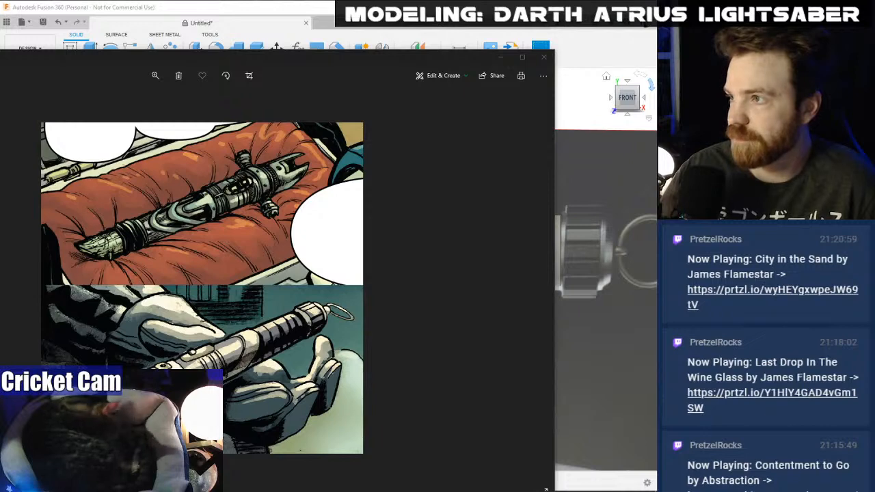
- Compare the hilt's emitter and middle body sections on the canvas with the same sections in the comic reference image
{"action": "left_click", "coordinate": [545, 490]}
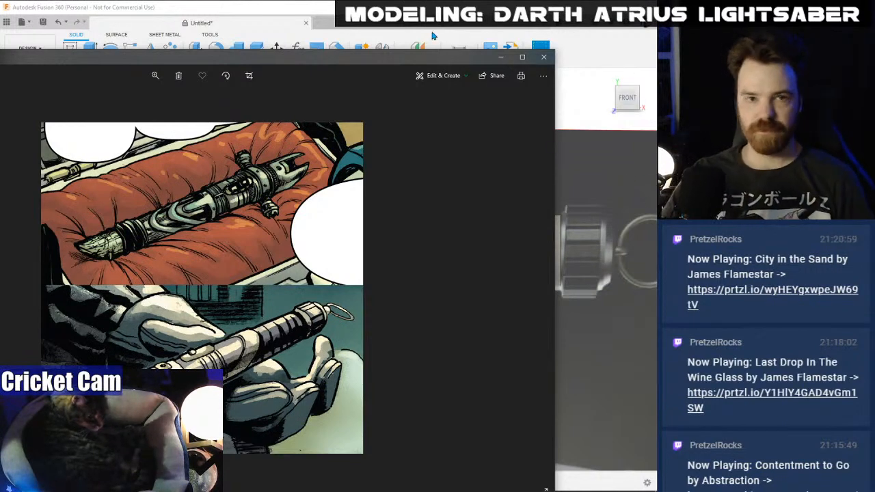
{"action": "double_click", "coordinate": [378, 55]}
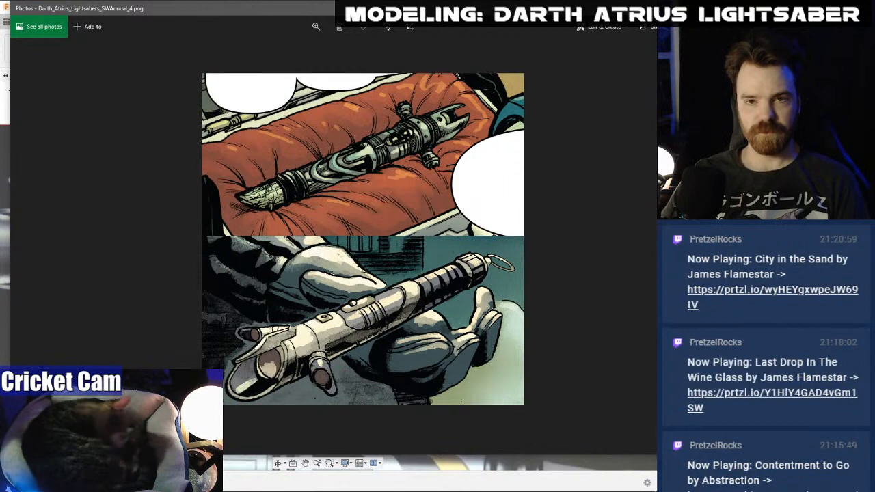
{"action": "key", "text": "super+Down"}
{"action": "key", "text": "super+Down"}
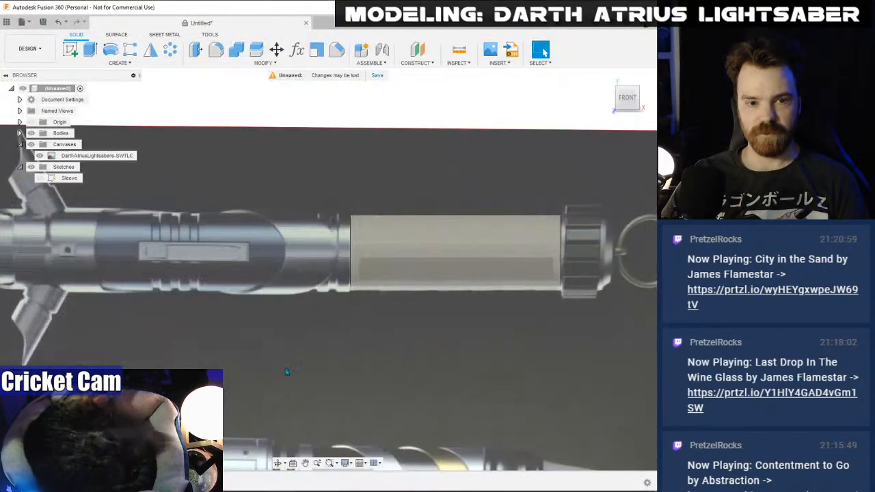
{"action": "middle_click_drag", "start_coordinate": [240, 302], "coordinate": [327, 312]}
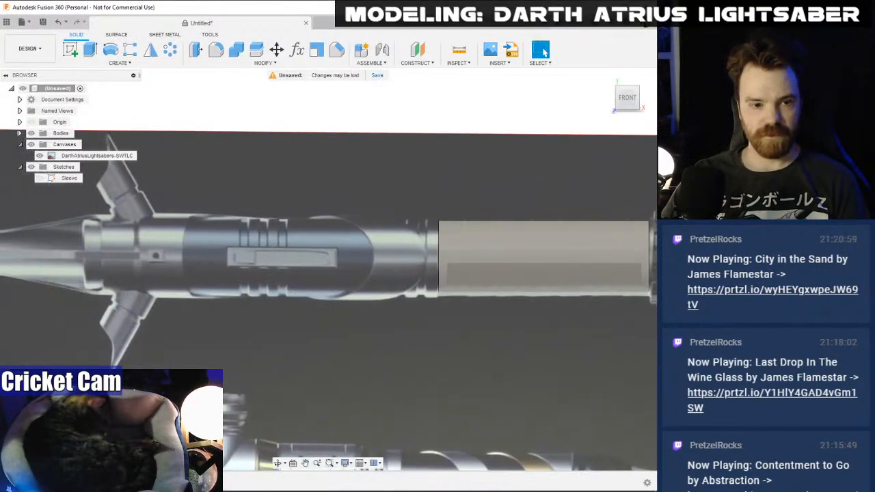
{"action": "key", "text": "alt+Tab"}
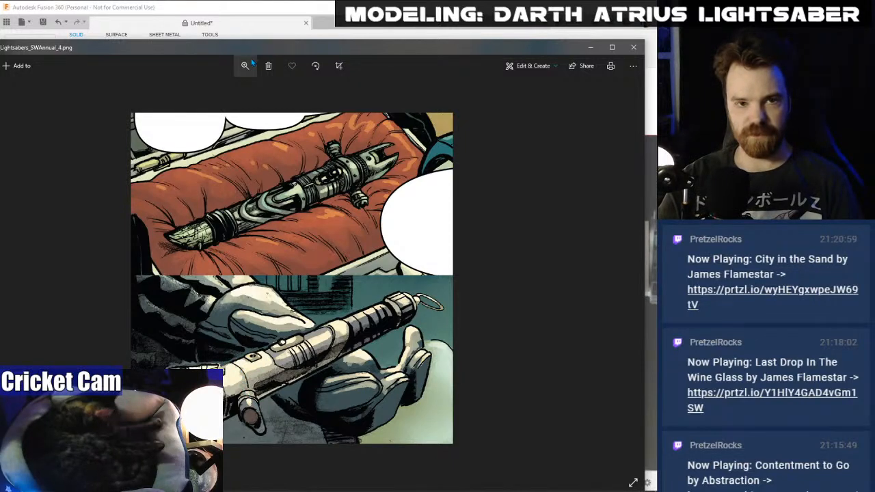
{"action": "left_click", "coordinate": [253, 12]}
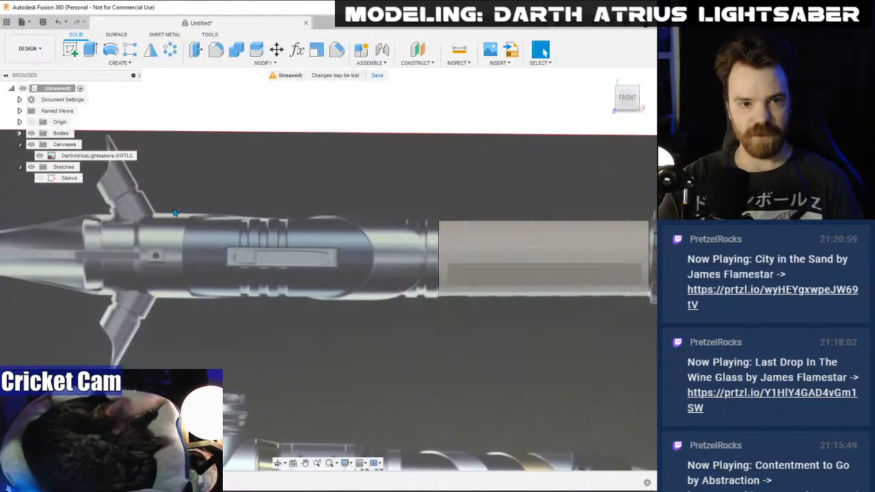
{"action": "key", "text": "alt+Tab"}
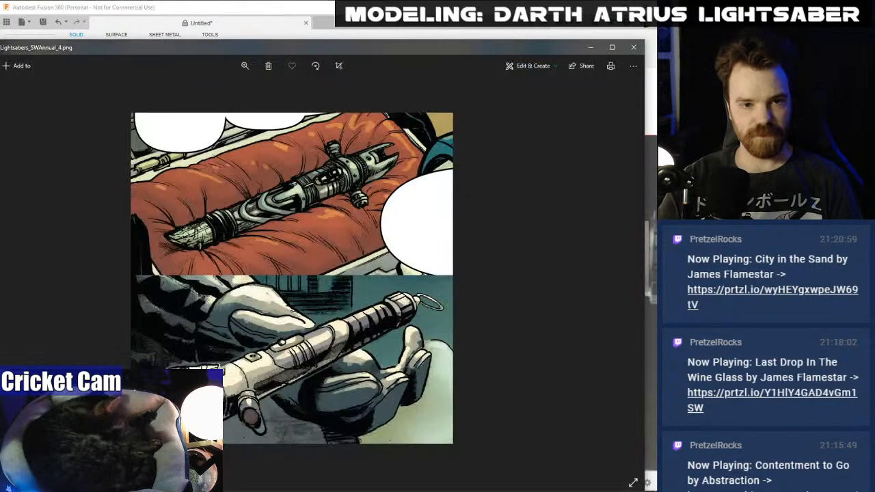
{"action": "key", "text": "alt+Tab"}
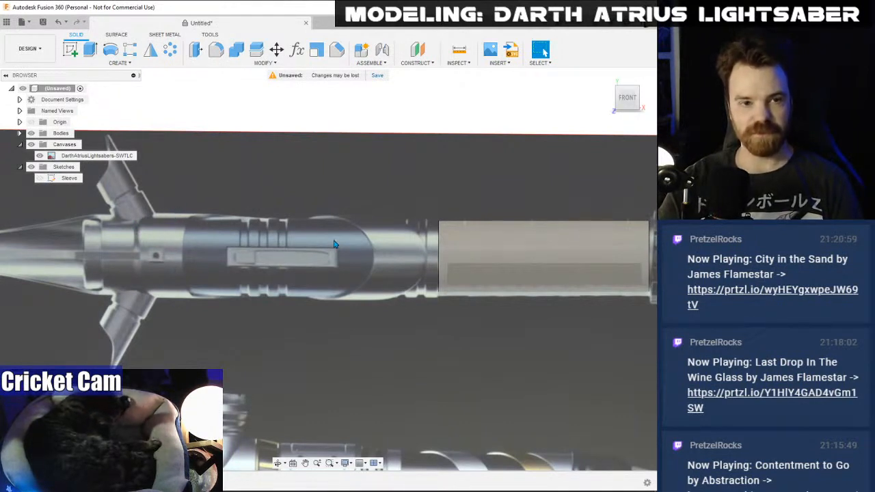
{"action": "middle_click_drag", "start_coordinate": [335, 245], "coordinate": [301, 257]}
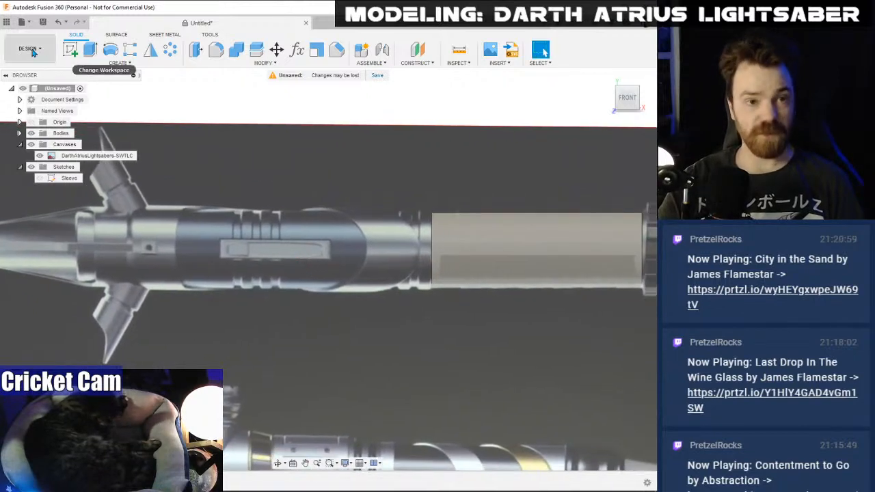
- Sketch a rectangle 20 mm high and about 120.5 mm long on the front plane, over the upper half of the hilt's middle body
{"action": "left_click", "coordinate": [70, 49]}
{"action": "left_click", "coordinate": [392, 222]}
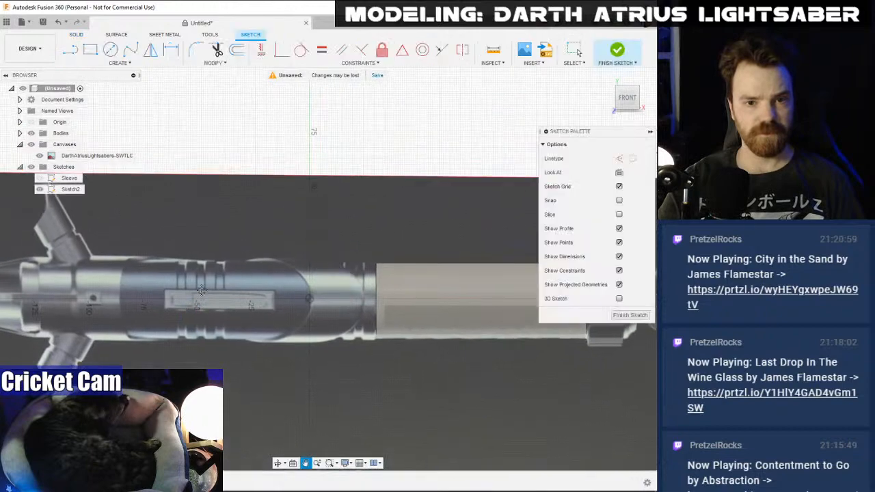
{"action": "left_click", "coordinate": [90, 50]}
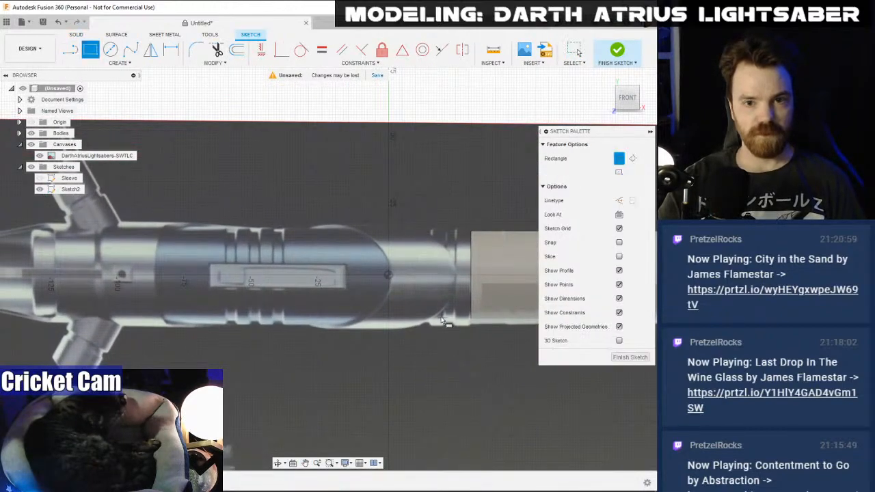
{"action": "left_click", "coordinate": [464, 281]}
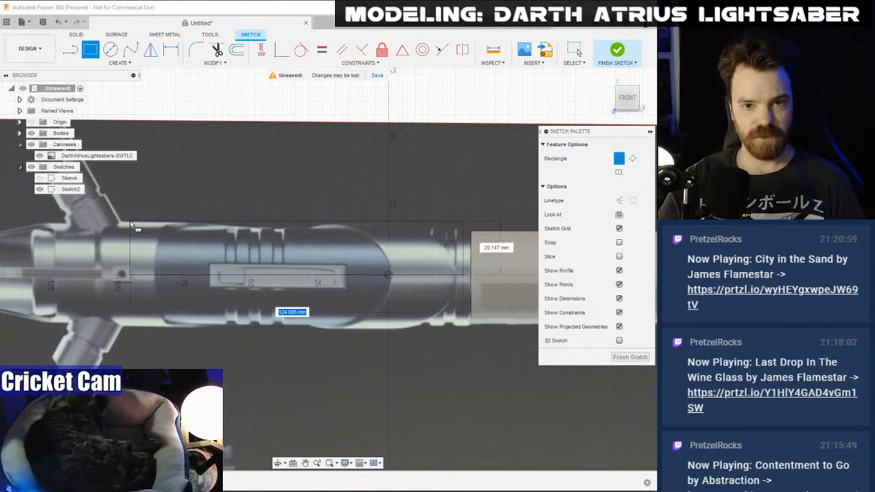
{"action": "key", "text": "Tab"}
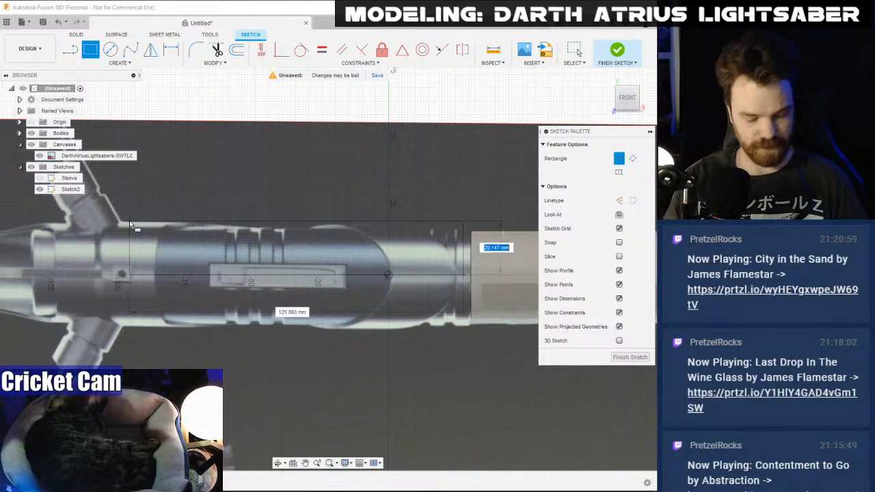
{"action": "type", "text": "20"}
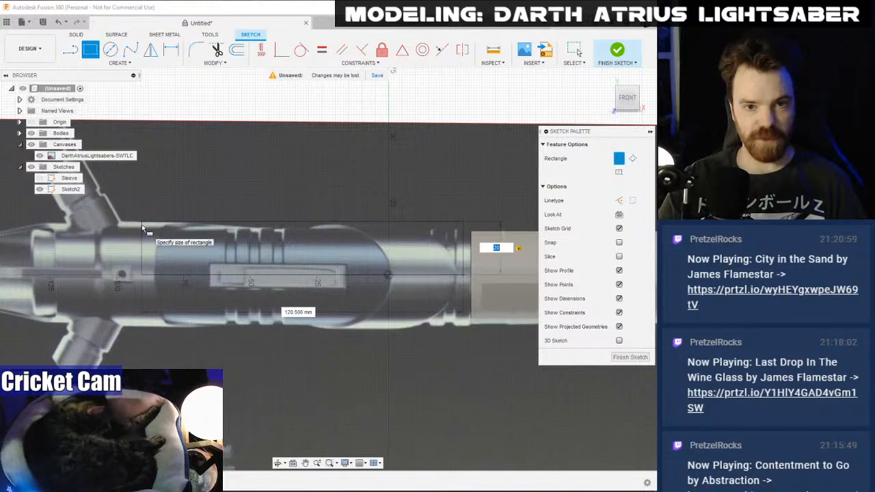
{"action": "left_click", "coordinate": [142, 224]}
{"action": "left_click", "coordinate": [630, 357]}
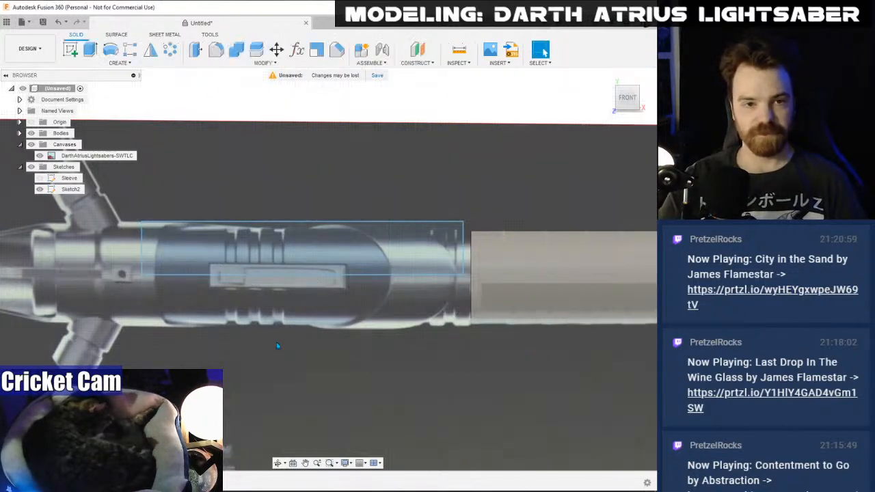
- Revolve the rectangle about its lower edge as a new body, and compare the result with the comic reference image
{"action": "left_click", "coordinate": [111, 50]}
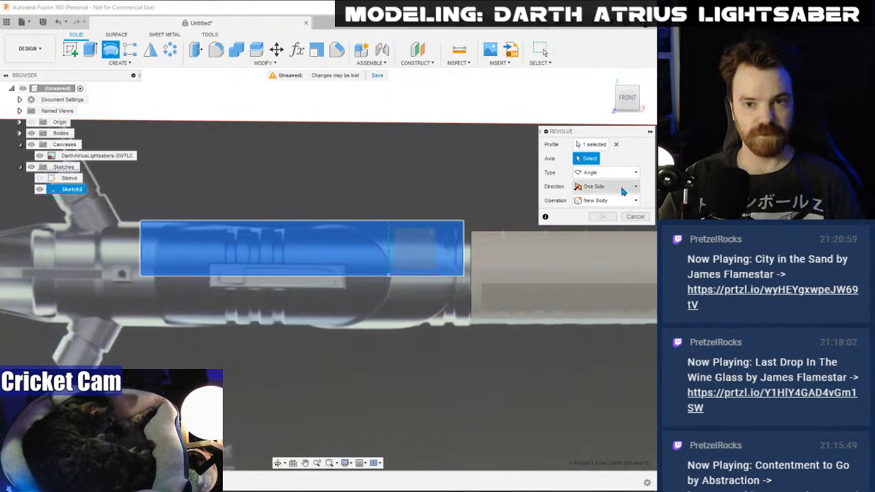
{"action": "left_click", "coordinate": [413, 277]}
{"action": "left_click", "coordinate": [603, 231]}
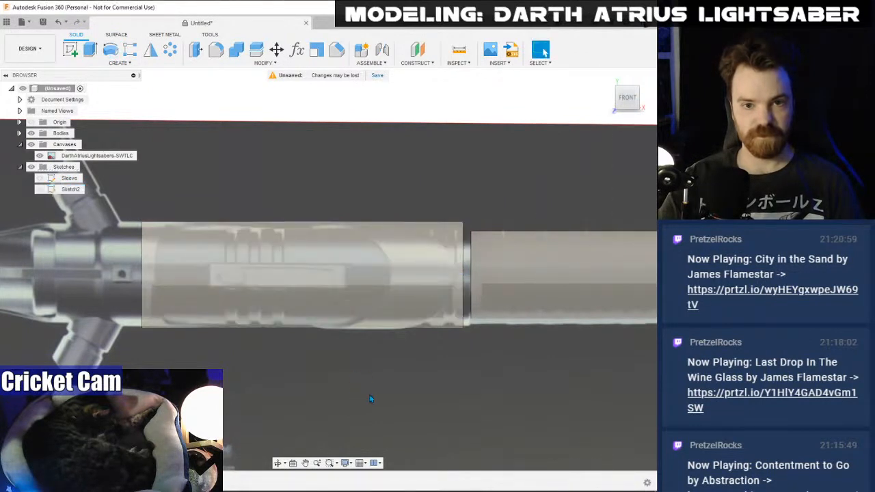
{"action": "left_click_drag", "start_coordinate": [630, 100], "coordinate": [633, 111]}
{"action": "left_click", "coordinate": [632, 108]}
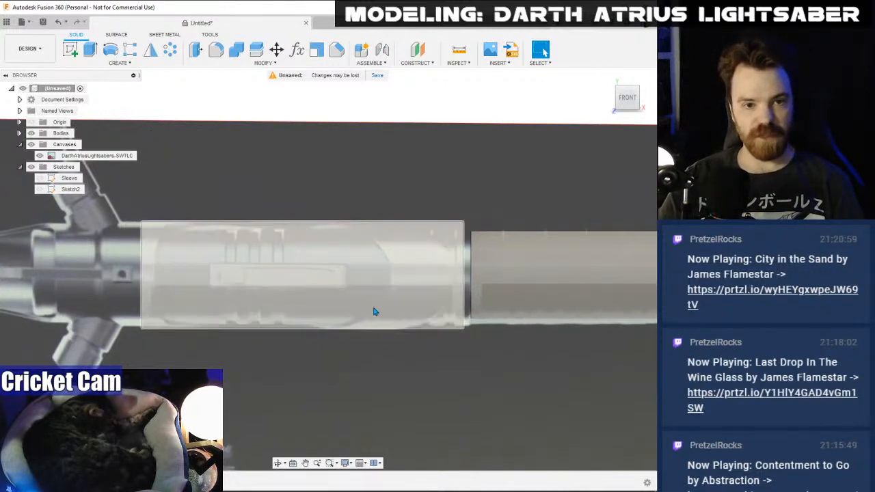
{"action": "key", "text": "alt+Tab"}
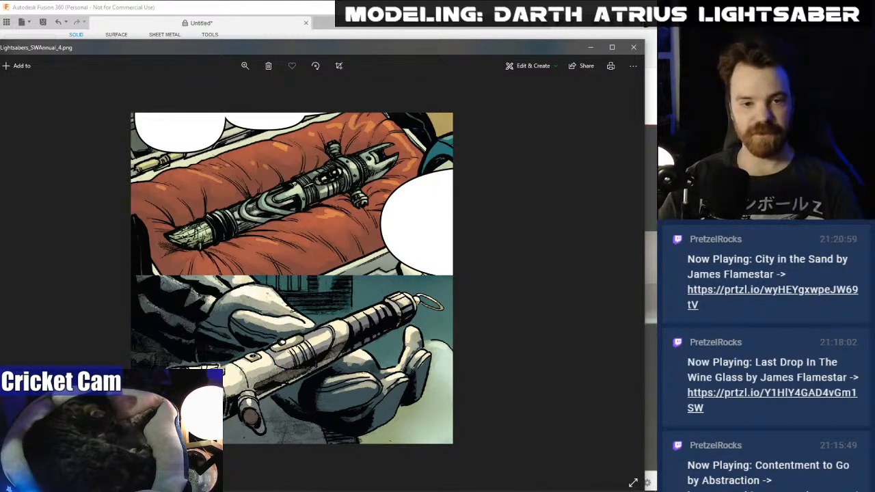
{"action": "left_click", "coordinate": [253, 17]}
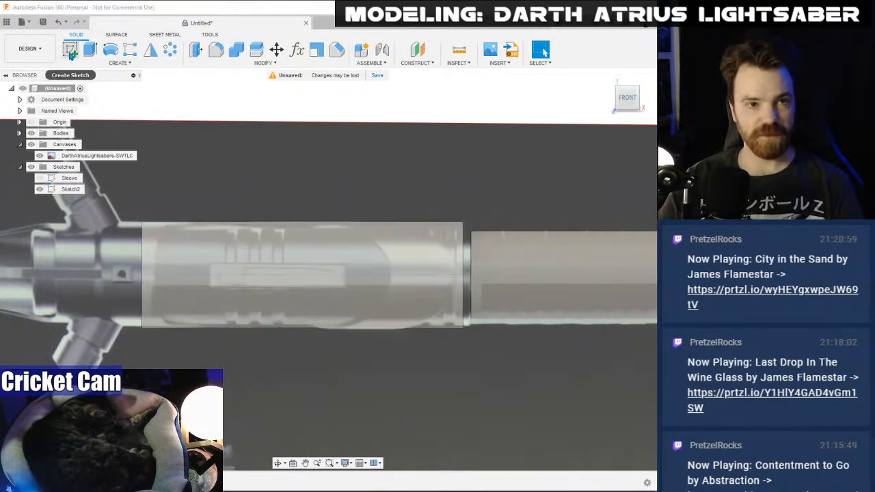
- Edit the middle body's sketch, adding a horizontal line spanning the dark canvas section from its emitter-side edge to its curved tip
{"action": "right_click", "coordinate": [68, 190]}
{"action": "left_click", "coordinate": [88, 218]}
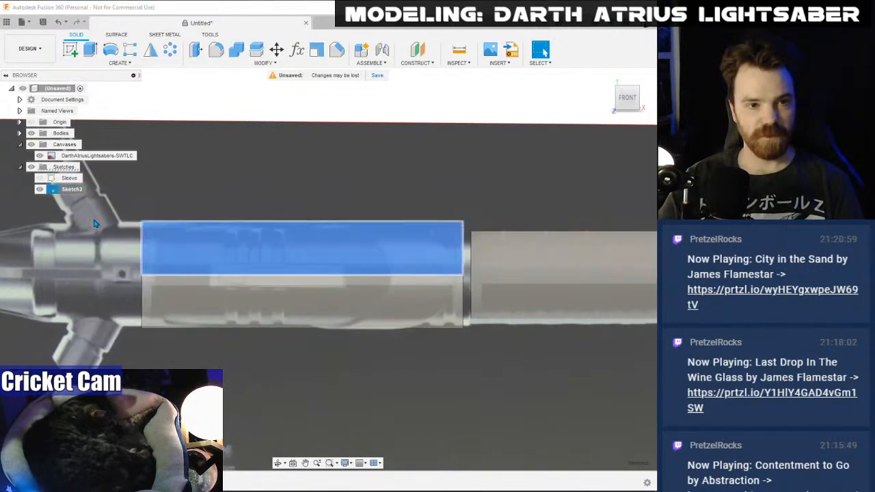
{"action": "left_click", "coordinate": [73, 50]}
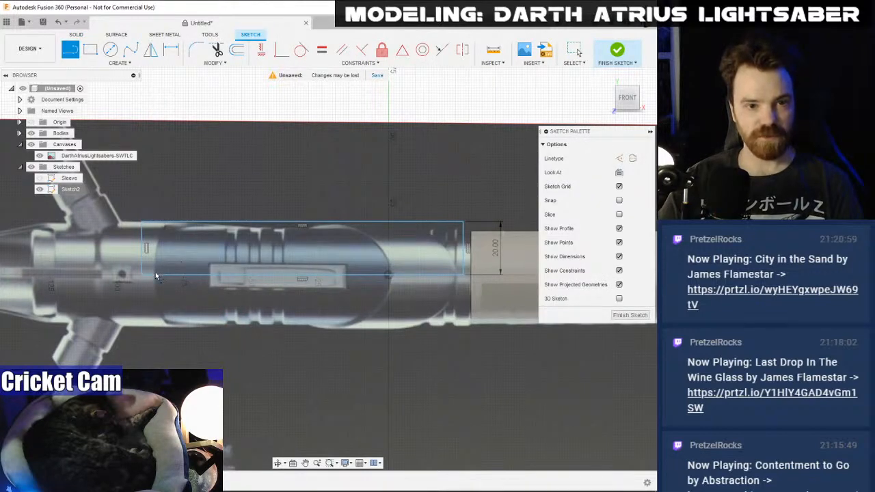
{"action": "scroll", "coordinate": [198, 268], "scroll_direction": "up", "scroll_amount": 2}
{"action": "scroll", "coordinate": [199, 268], "scroll_direction": "up", "scroll_amount": 1}
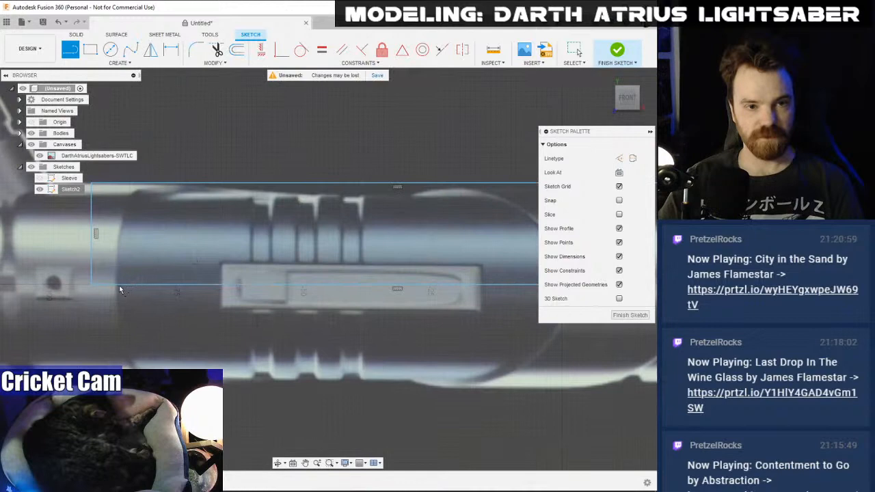
{"action": "left_click", "coordinate": [117, 270]}
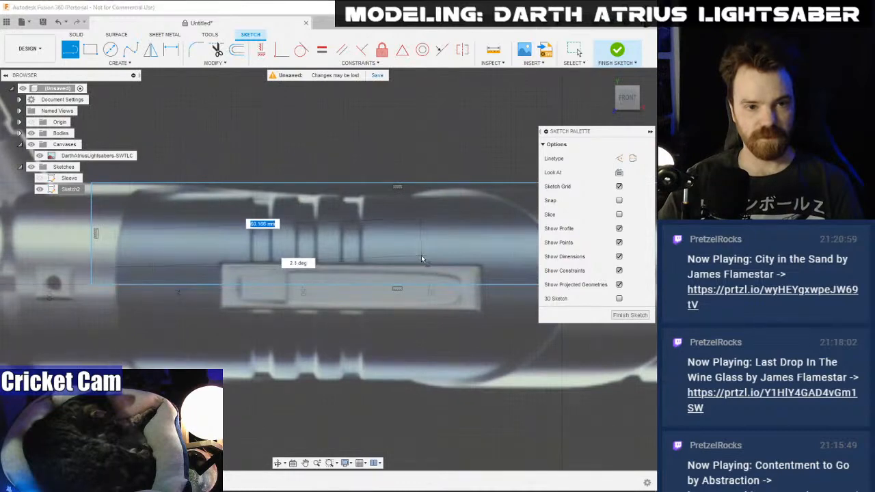
{"action": "middle_click_drag", "start_coordinate": [422, 259], "coordinate": [198, 256]}
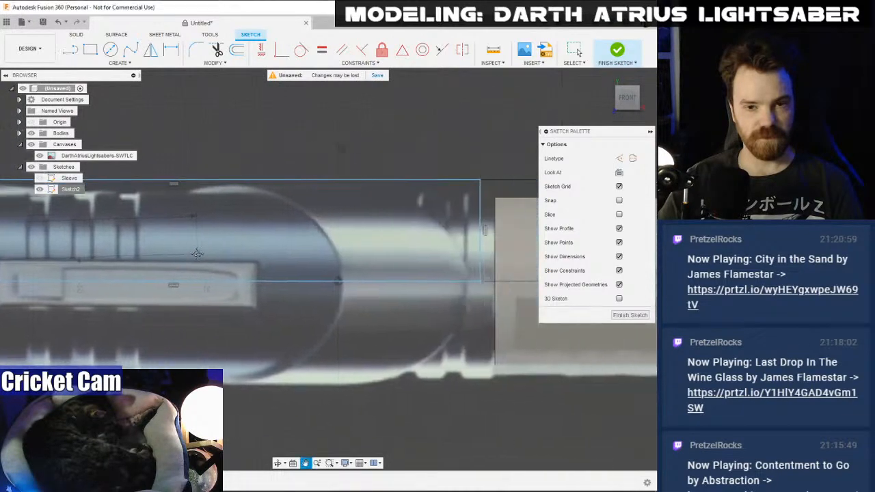
{"action": "left_click", "coordinate": [342, 265]}
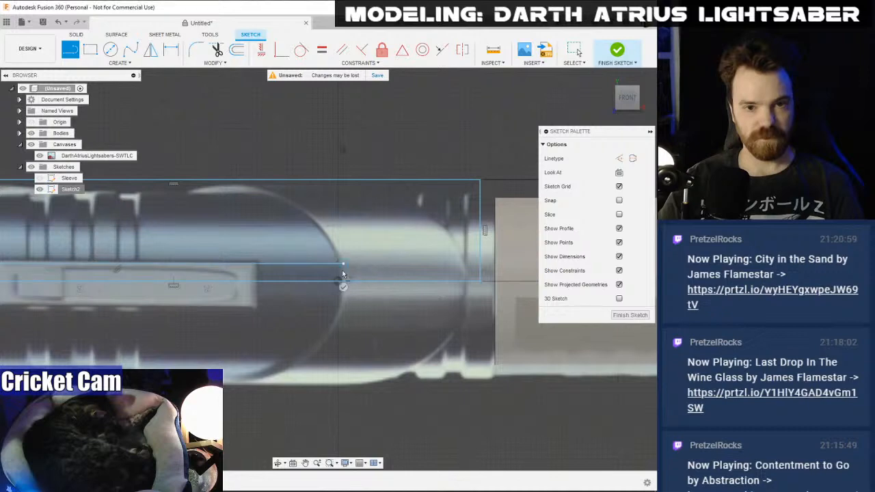
{"action": "middle_click_drag", "start_coordinate": [341, 287], "coordinate": [512, 290]}
{"action": "left_click", "coordinate": [630, 315]}
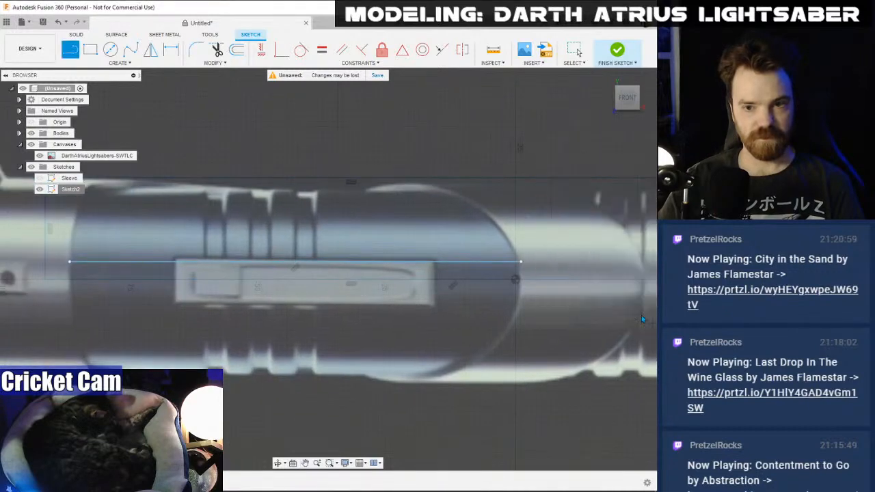
- Start a new sketch on the horizontal origin plane, viewing the middle body from the top
{"action": "left_click", "coordinate": [625, 104]}
{"action": "left_click", "coordinate": [627, 91]}
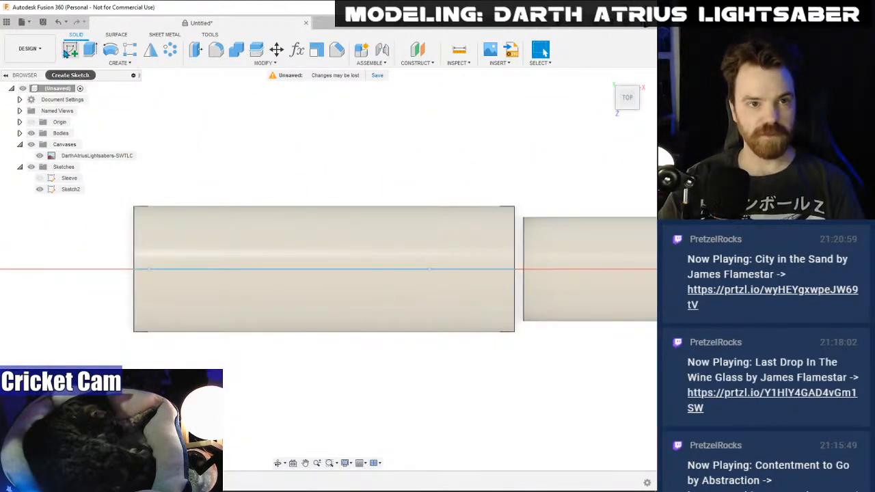
{"action": "left_click", "coordinate": [69, 50]}
{"action": "left_click", "coordinate": [449, 305]}
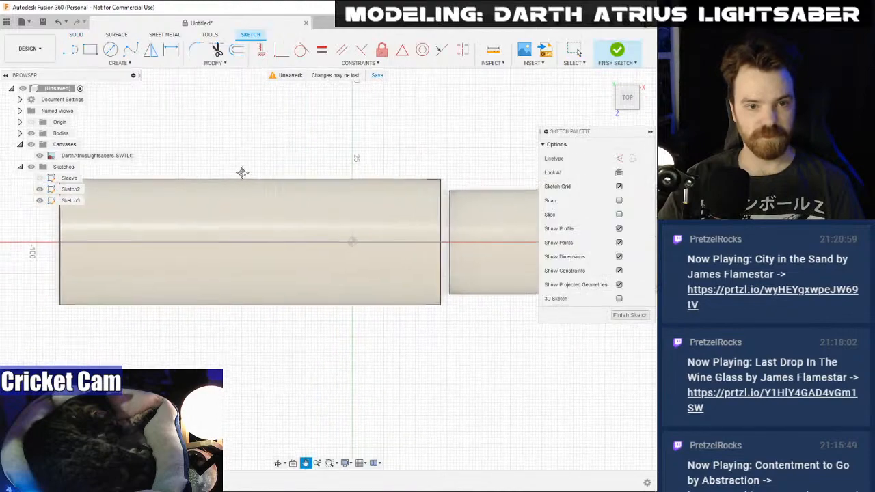
{"action": "middle_click_drag", "start_coordinate": [242, 173], "coordinate": [387, 174]}
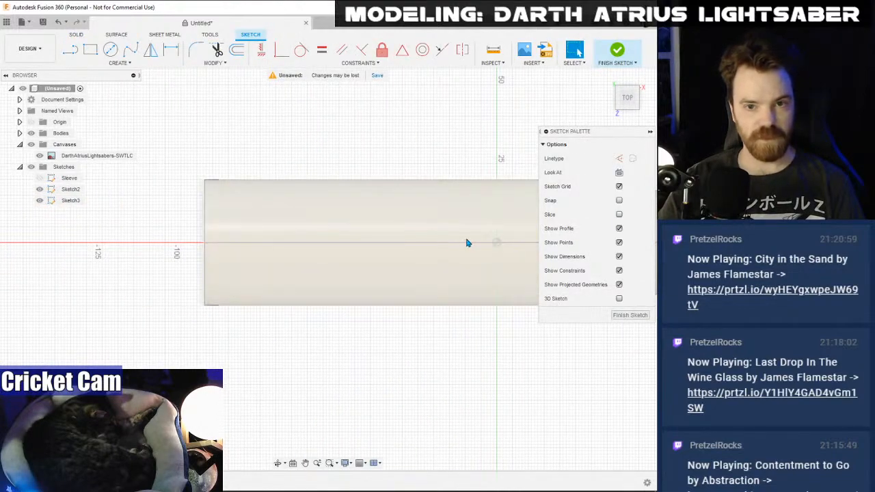
{"action": "middle_click_drag", "start_coordinate": [480, 247], "coordinate": [387, 247]}
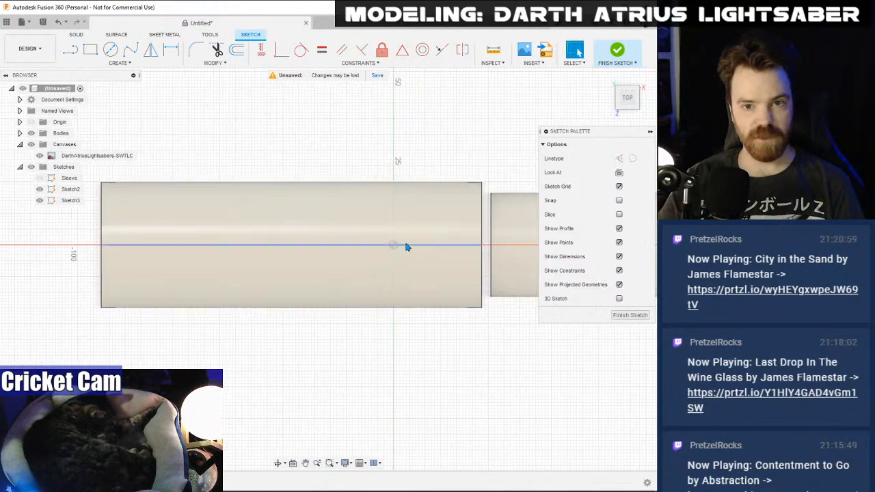
{"action": "scroll", "coordinate": [342, 256], "scroll_direction": "up", "scroll_amount": 2}
{"action": "middle_click_drag", "start_coordinate": [279, 236], "coordinate": [285, 242]}
{"action": "middle_click_drag", "start_coordinate": [216, 132], "coordinate": [239, 143]}
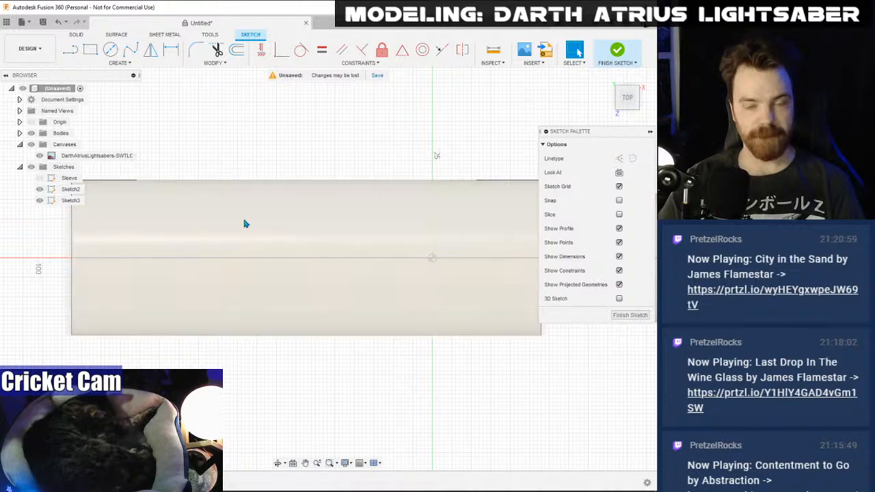
- Check the comic reference and canvas, and draw a line perpendicular to the hilt axis near the emitter end, reaching just past the body's edge
{"action": "key", "text": "alt+Tab"}
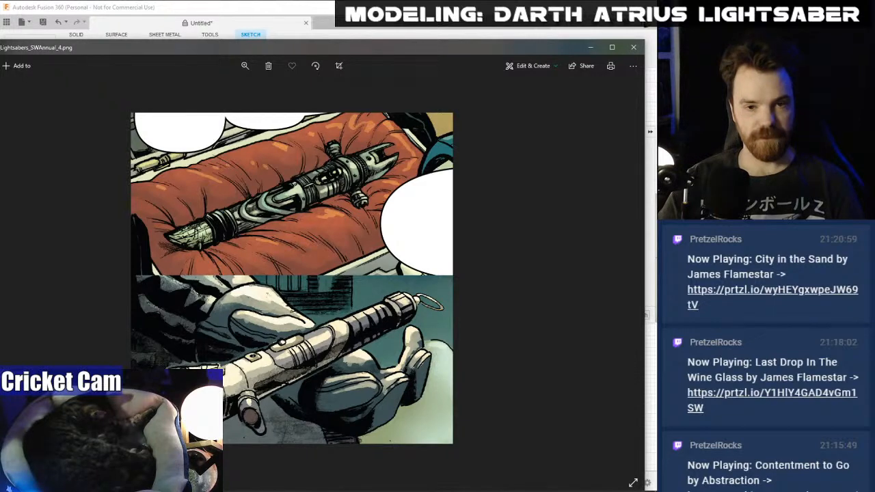
{"action": "key", "text": "alt+Tab"}
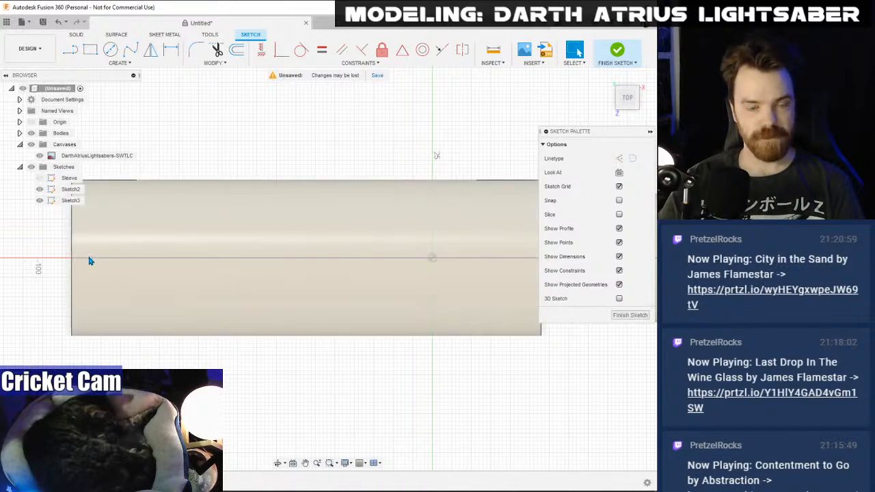
{"action": "left_click_drag", "start_coordinate": [632, 101], "coordinate": [633, 76]}
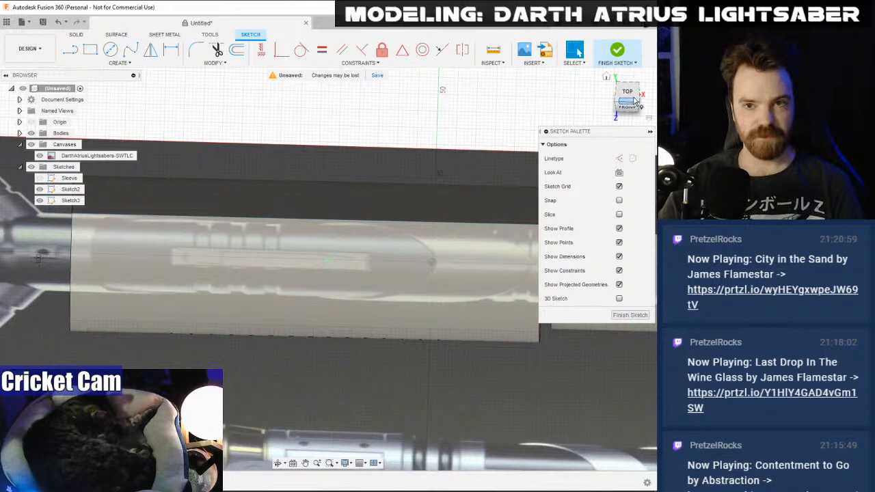
{"action": "left_click", "coordinate": [627, 92]}
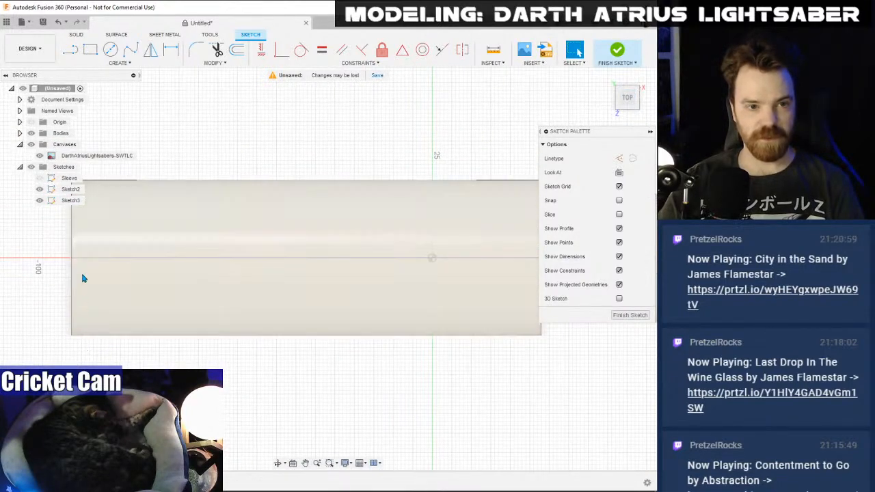
{"action": "left_click", "coordinate": [70, 49]}
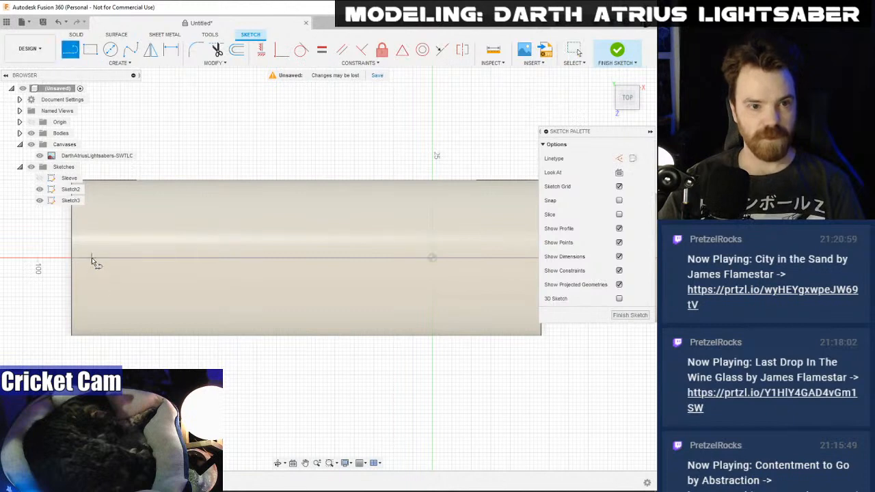
{"action": "left_click", "coordinate": [89, 340]}
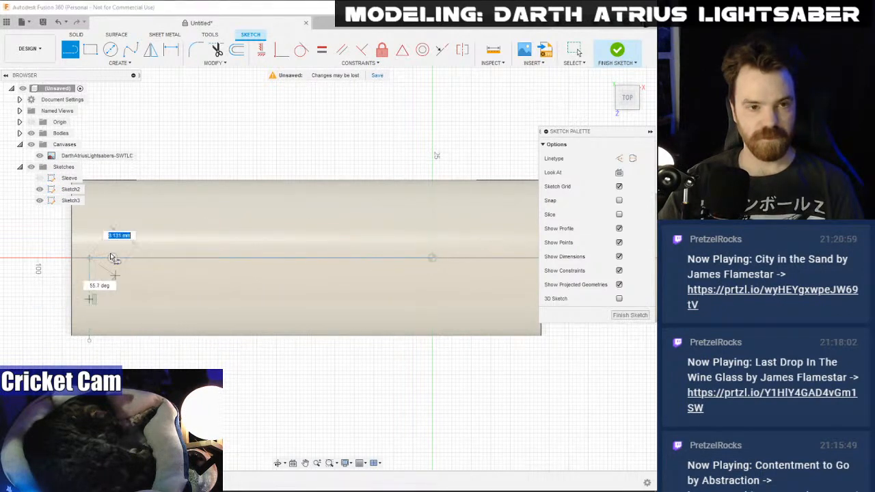
{"action": "left_click", "coordinate": [91, 299]}
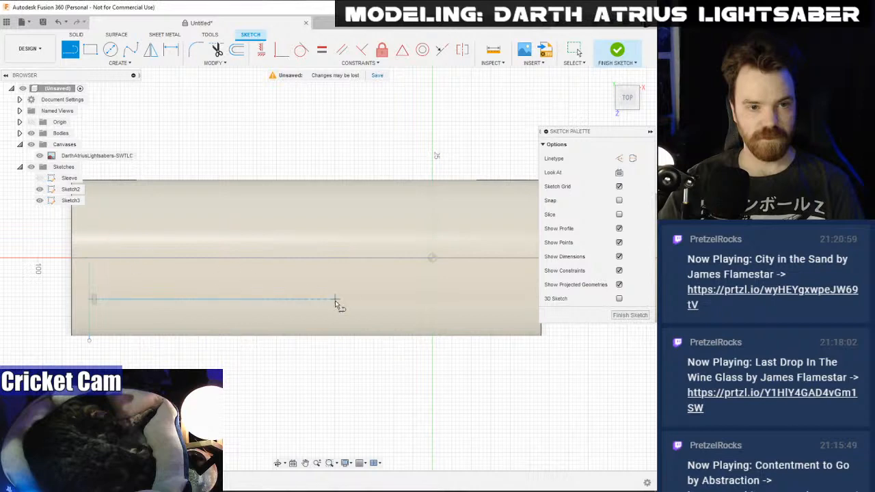
- Compare the new line with the canvas from the front, and study the middle body's curved section in the comic reference image
{"action": "left_click", "coordinate": [628, 108]}
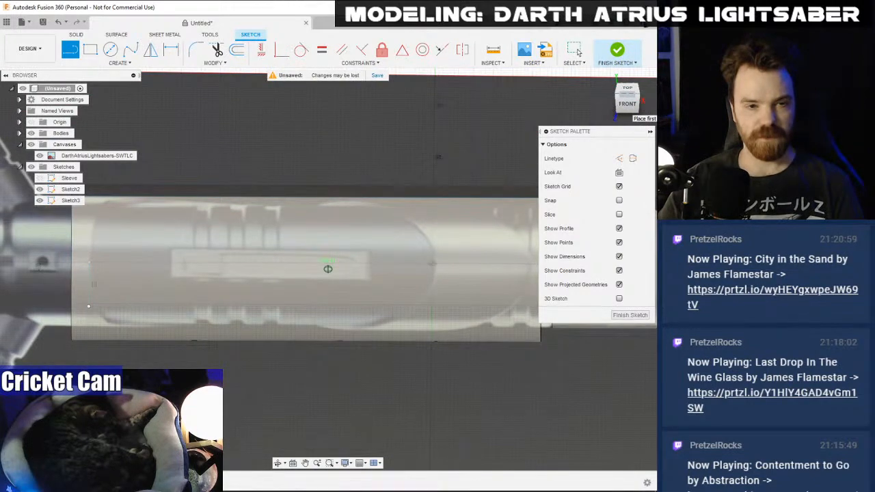
{"action": "left_click", "coordinate": [627, 88]}
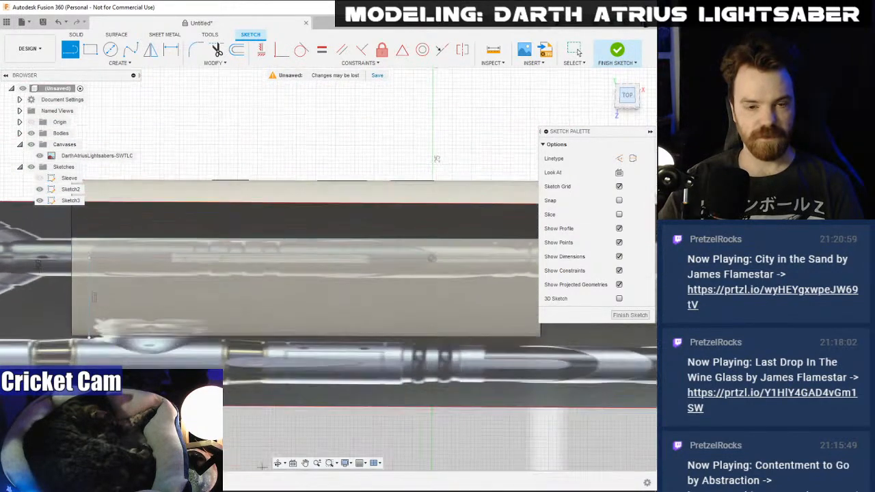
{"action": "key", "text": "alt+Tab"}
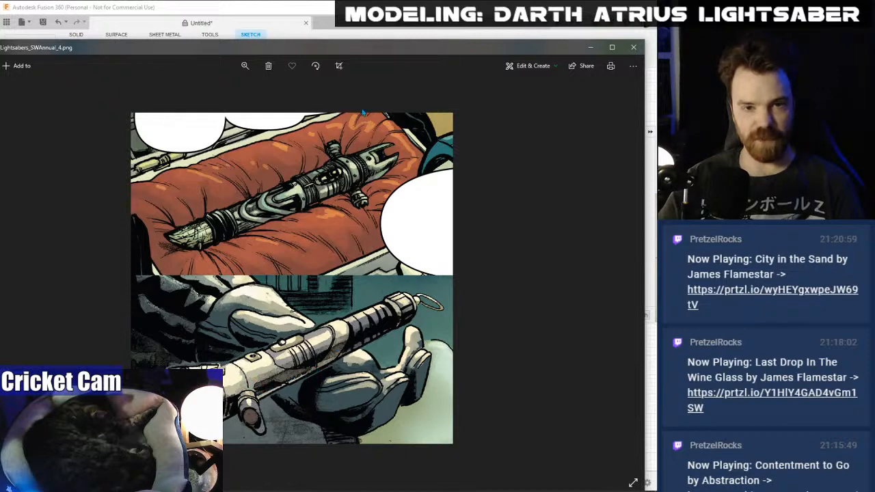
{"action": "key", "text": "alt+Tab"}
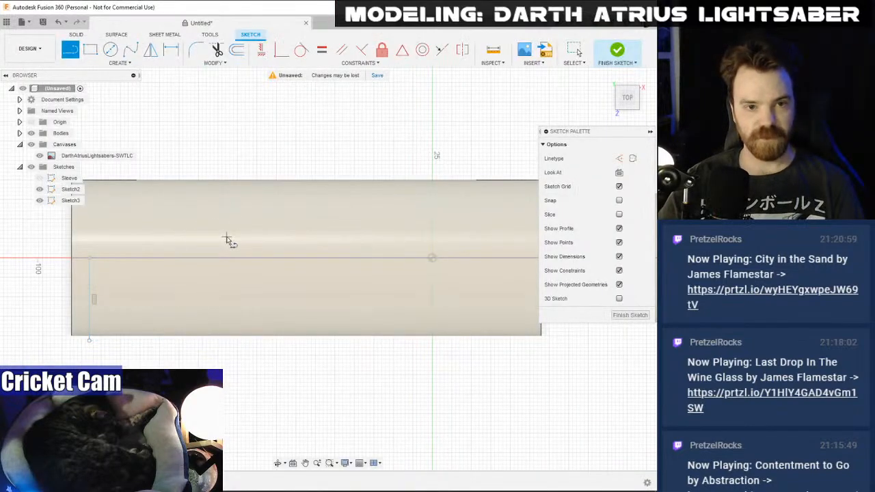
{"action": "middle_click_drag", "start_coordinate": [249, 351], "coordinate": [251, 359]}
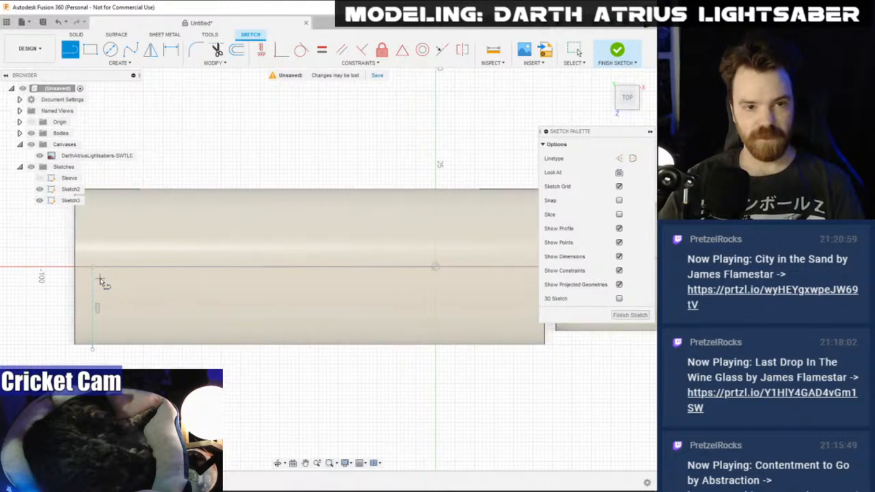
- Draw a fit point spline from just beyond the body's front edge near the grip end, curving up to meet the hilt axis
{"action": "left_click", "coordinate": [94, 267]}
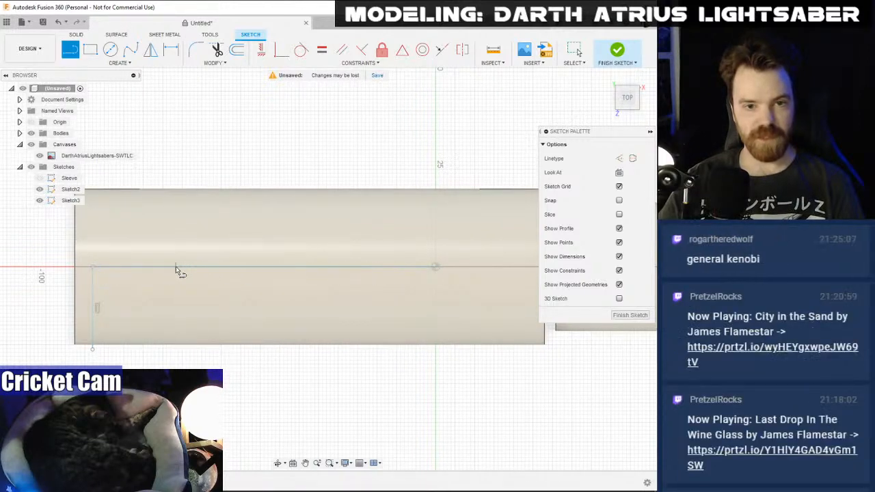
{"action": "left_click", "coordinate": [130, 52]}
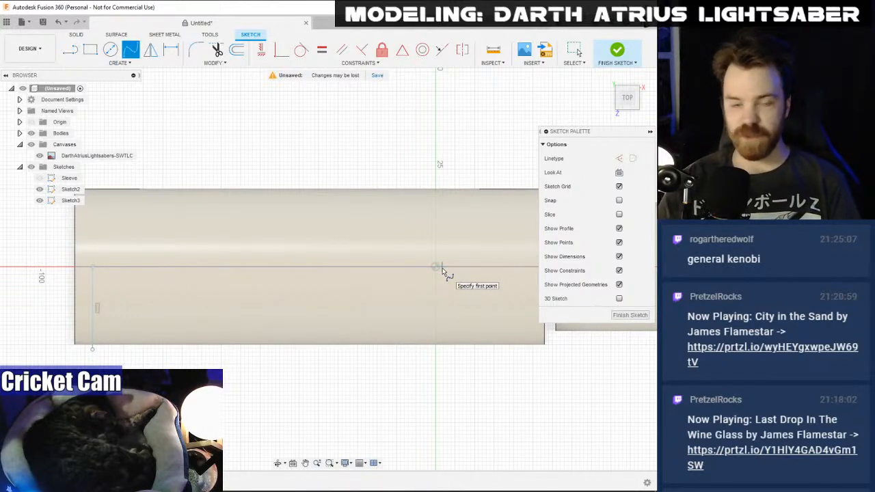
{"action": "left_click", "coordinate": [443, 351]}
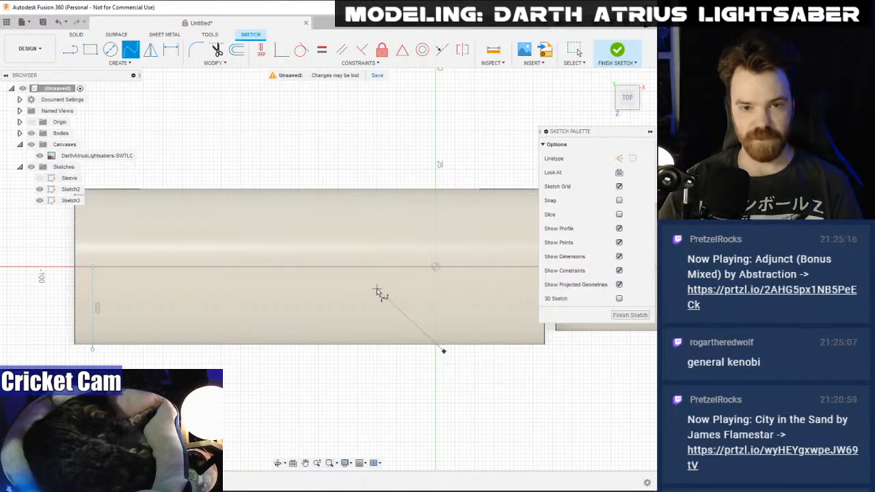
{"action": "left_click", "coordinate": [389, 293]}
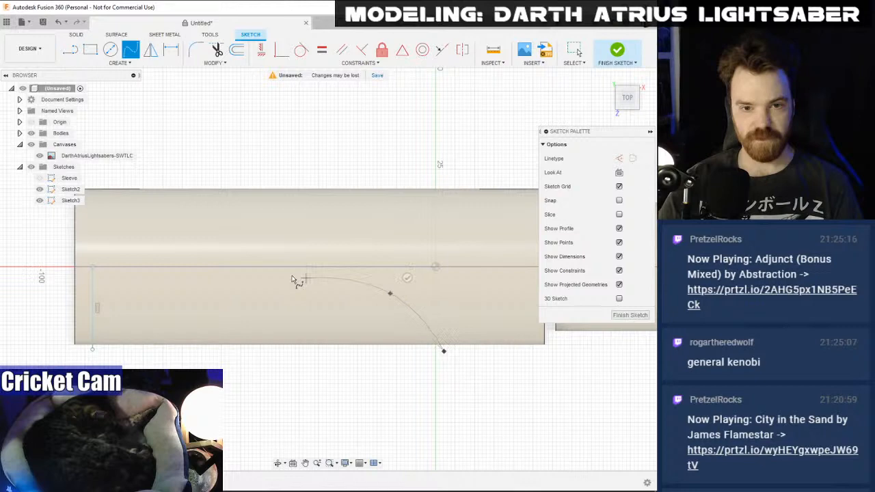
{"action": "double_click", "coordinate": [246, 269]}
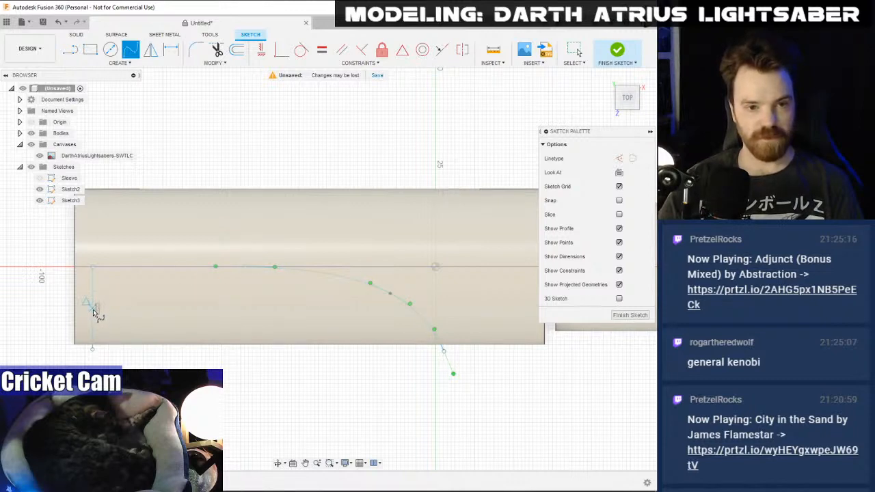
- Draw a second fit point spline from the perpendicular line's midpoint to the first spline's end on the hilt axis
{"action": "left_click", "coordinate": [92, 308]}
{"action": "left_click", "coordinate": [143, 280]}
{"action": "left_click", "coordinate": [215, 267]}
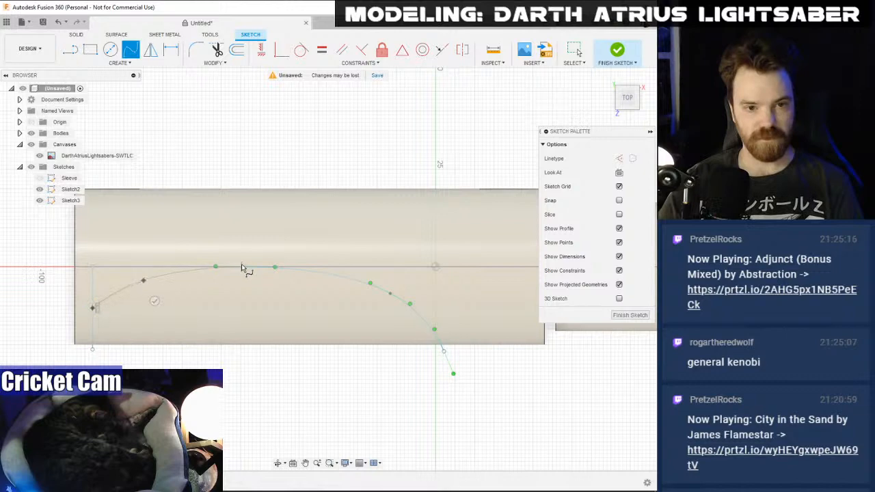
{"action": "double_click", "coordinate": [244, 266]}
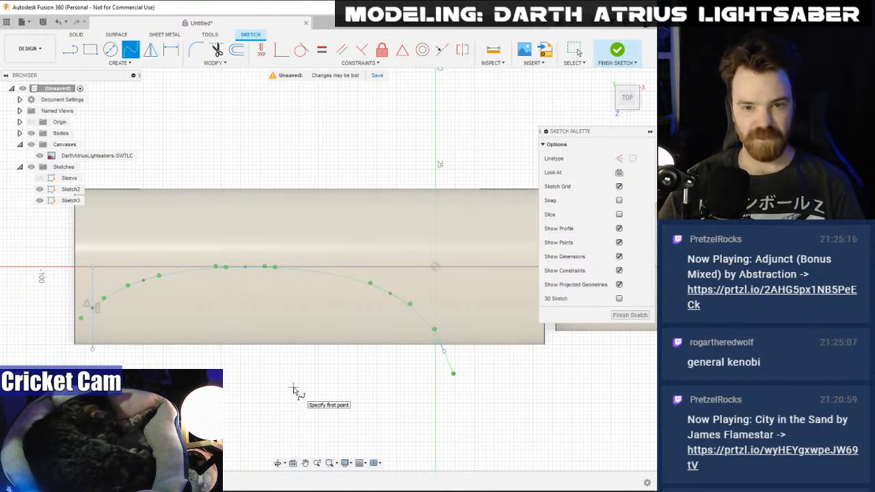
{"action": "key", "text": "Escape"}
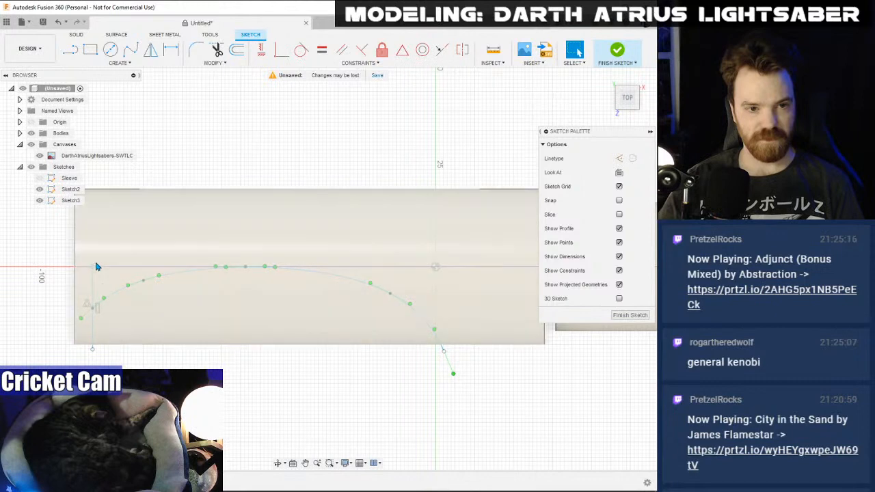
- Trim the perpendicular line between the spline and the hilt axis, and finish the sketch
{"action": "key", "text": "t"}
{"action": "left_click", "coordinate": [93, 291]}
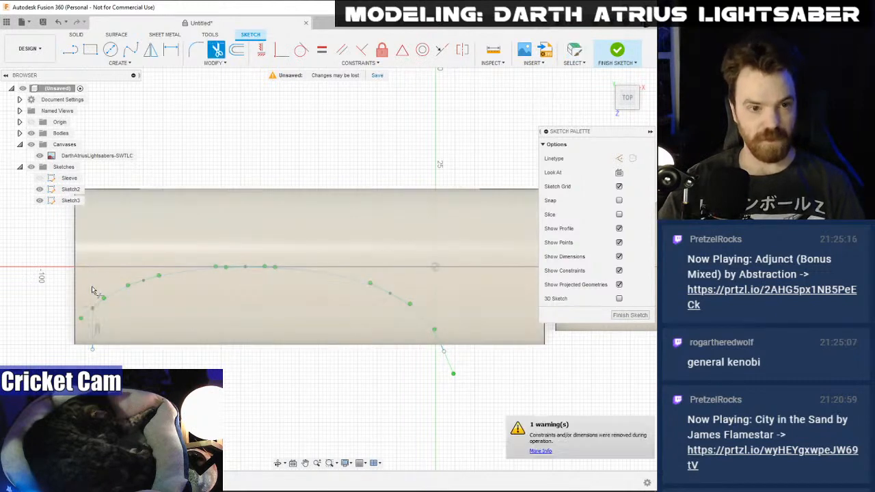
{"action": "key", "text": "Escape"}
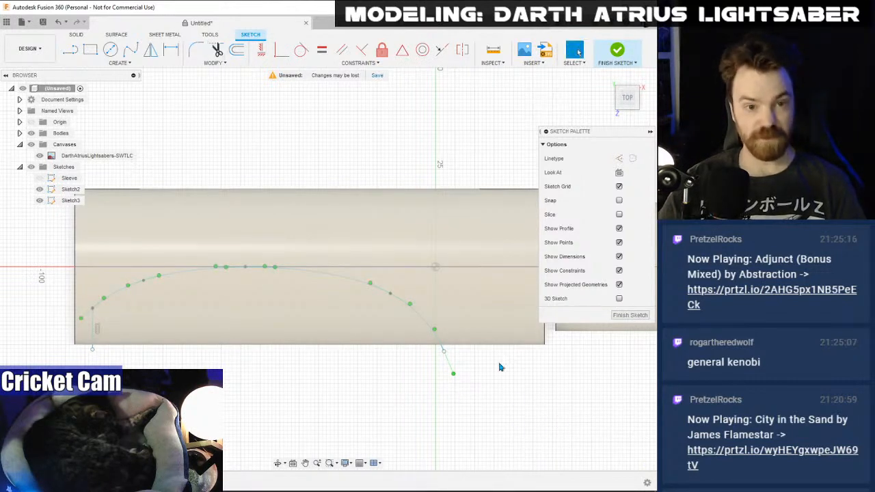
{"action": "left_click", "coordinate": [625, 319]}
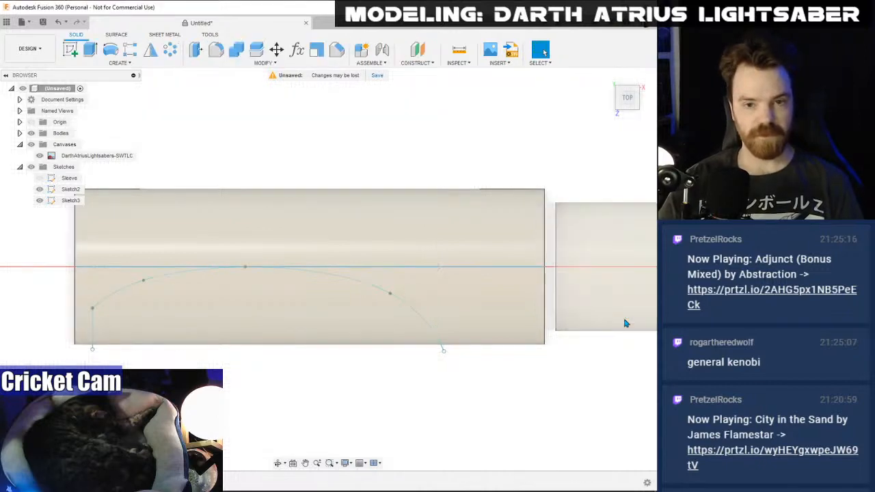
- Hide the canvas and Sketch2, leaving the new curve sketch shown on the middle body
{"action": "left_click", "coordinate": [627, 101]}
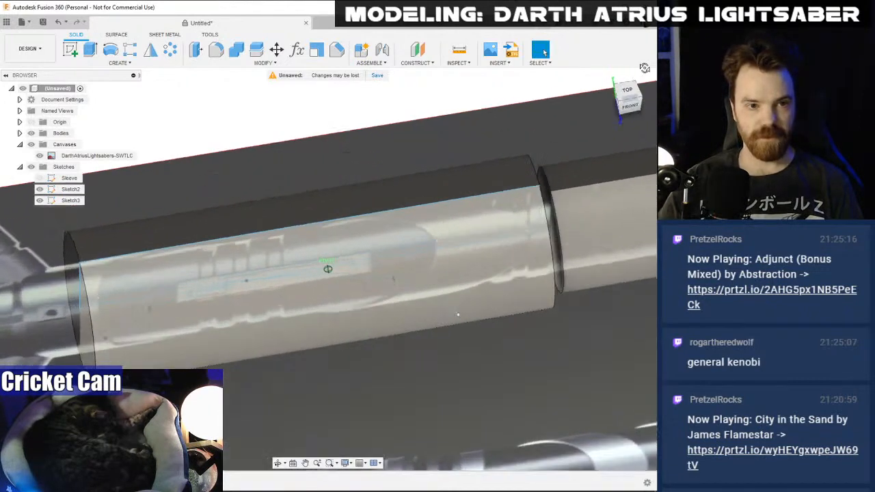
{"action": "left_click", "coordinate": [39, 156]}
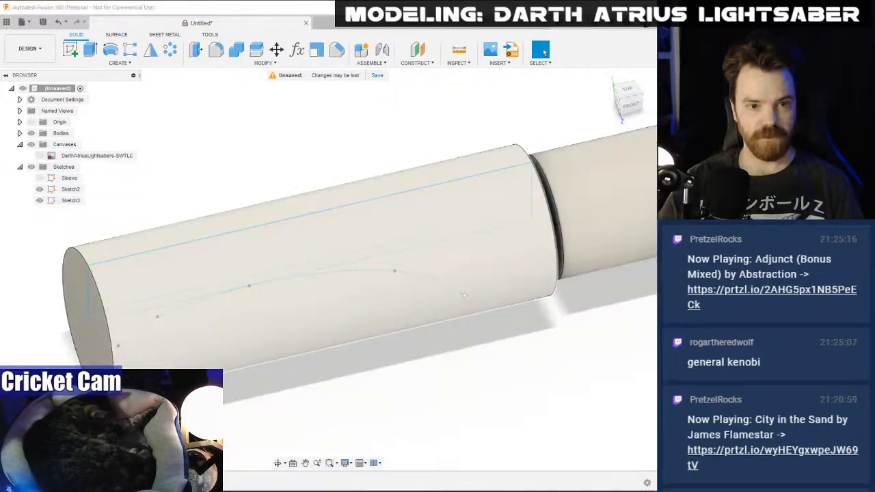
{"action": "left_click", "coordinate": [39, 189]}
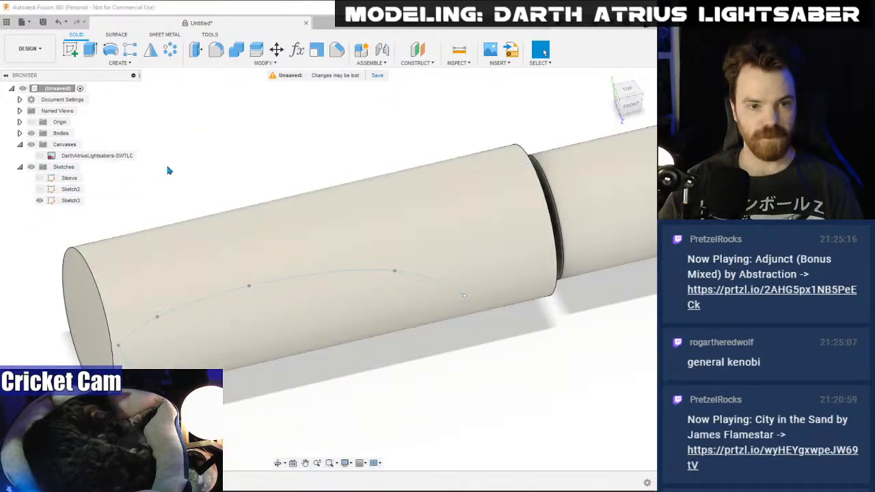
- Delete the middle body's two end faces so only its cylindrical surface remains
{"action": "left_click", "coordinate": [109, 36]}
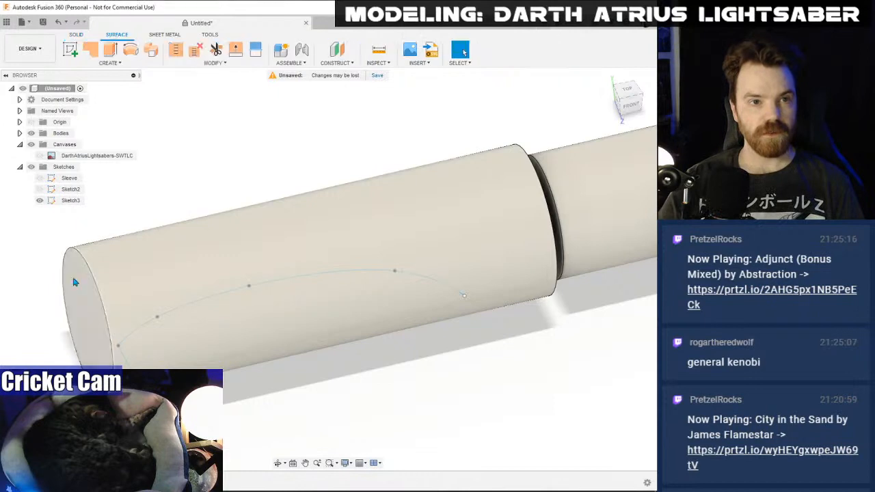
{"action": "left_click", "coordinate": [73, 310]}
{"action": "key", "text": "Delete"}
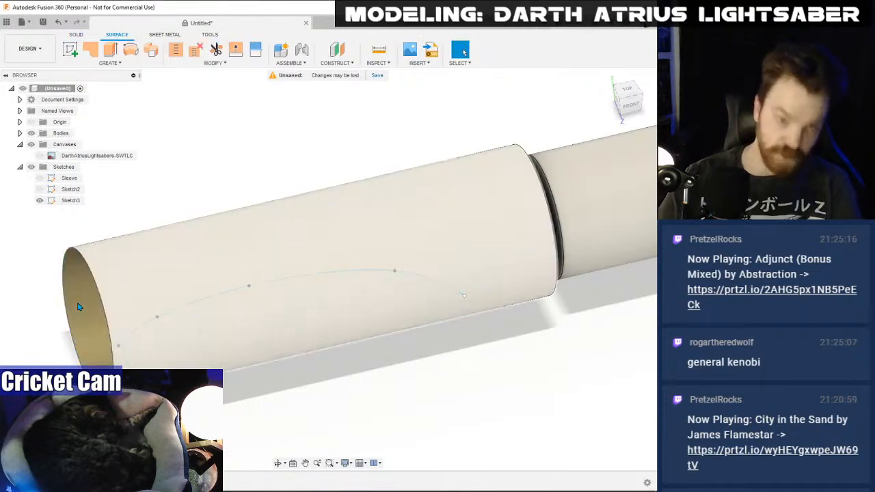
{"action": "middle_click_drag", "start_coordinate": [533, 221], "coordinate": [327, 269], "text": "shift"}
{"action": "left_click", "coordinate": [470, 339]}
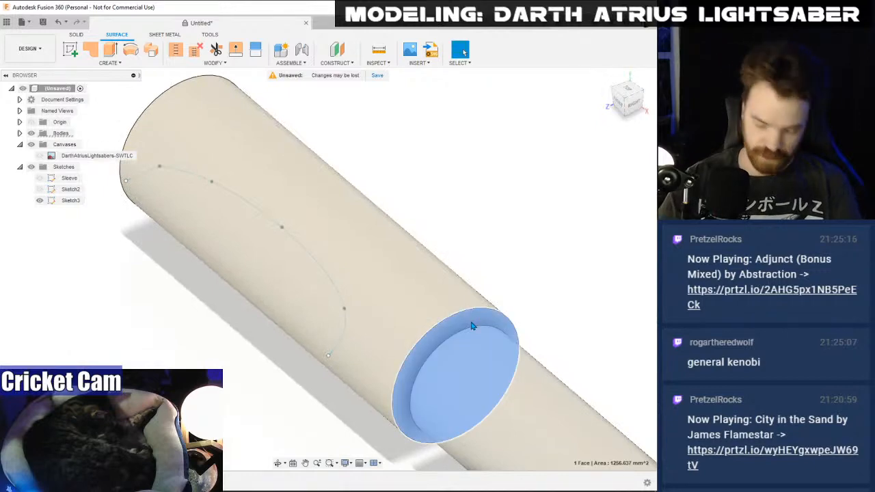
{"action": "key", "text": "Delete"}
- Split the middle body's cylindrical face using the curve chain of Sketch3 as the splitting tool
{"action": "mouse_move", "coordinate": [628, 101]}
{"action": "left_mouse_down"}
{"action": "mouse_move", "coordinate": [644, 95]}
{"action": "mouse_move", "coordinate": [652, 108]}
{"action": "left_mouse_up"}
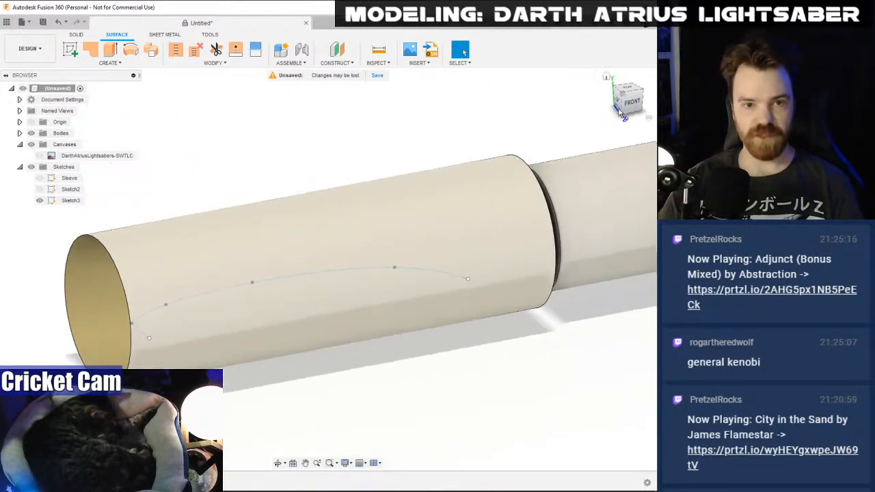
{"action": "left_click", "coordinate": [126, 64]}
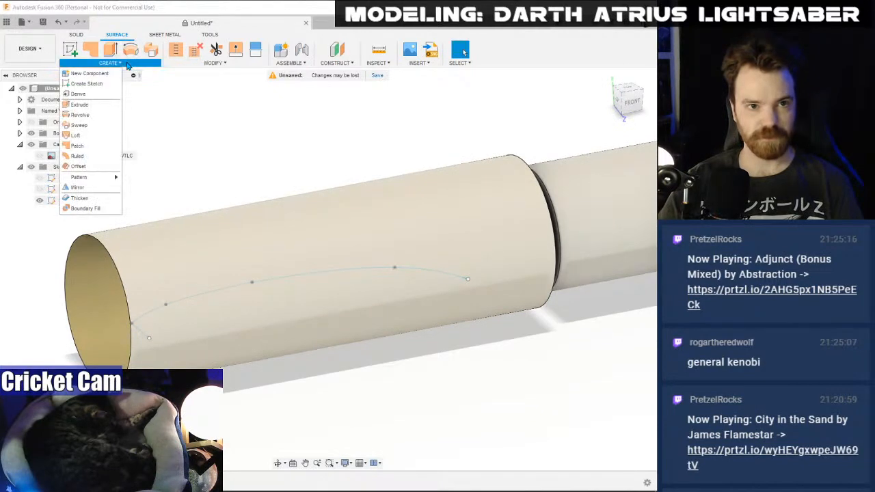
{"action": "left_click", "coordinate": [255, 51]}
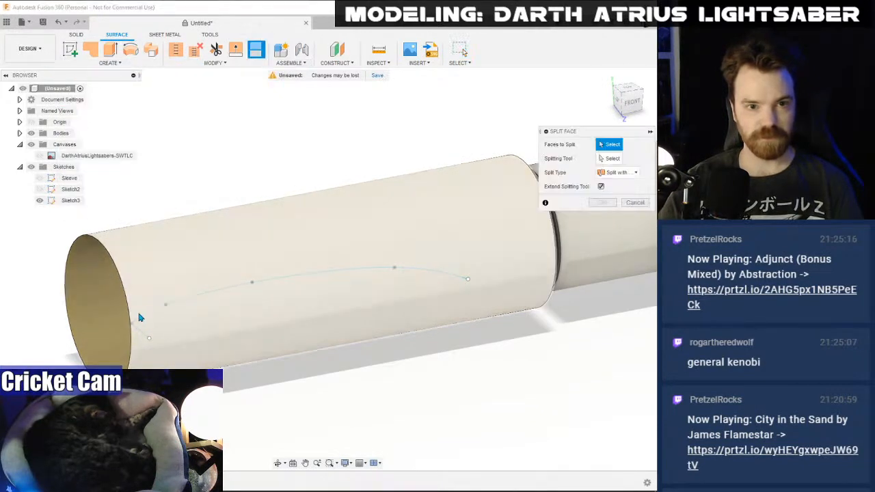
{"action": "left_click", "coordinate": [157, 271]}
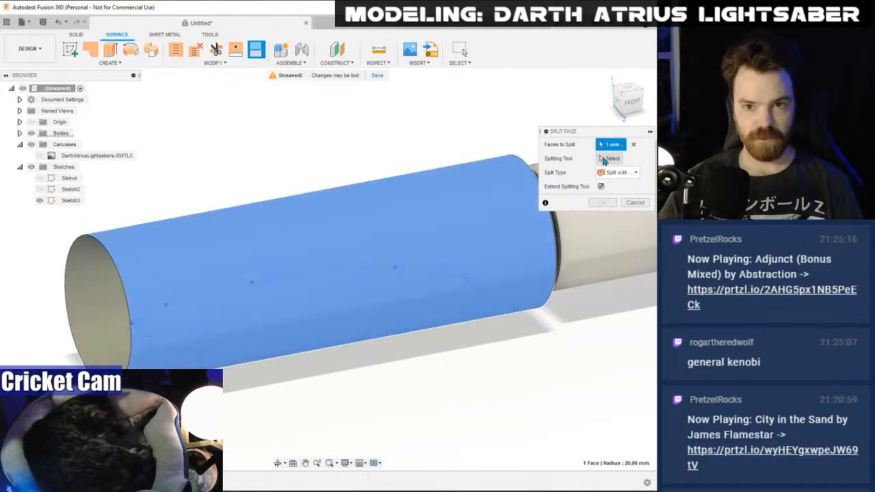
{"action": "left_click", "coordinate": [149, 318]}
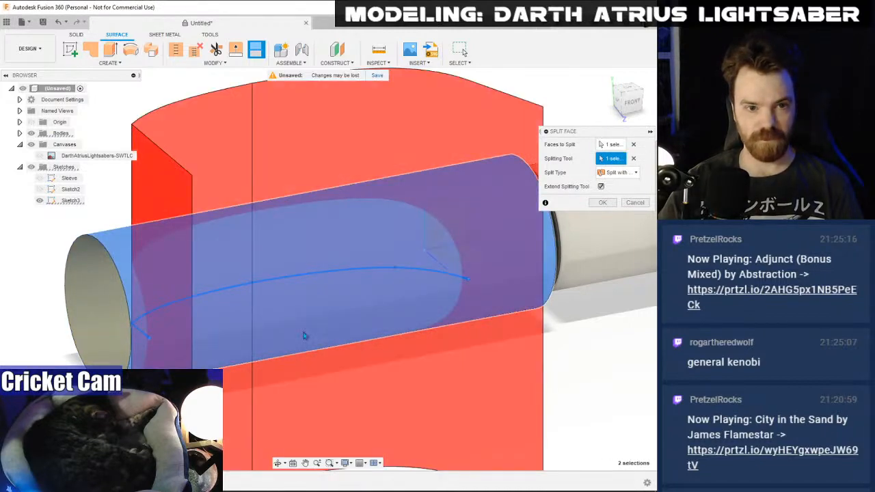
{"action": "mouse_move", "coordinate": [622, 100]}
{"action": "left_mouse_down"}
{"action": "mouse_move", "coordinate": [617, 110]}
{"action": "mouse_move", "coordinate": [588, 113]}
{"action": "mouse_move", "coordinate": [631, 123]}
{"action": "mouse_move", "coordinate": [636, 109]}
{"action": "left_mouse_up"}
{"action": "left_click", "coordinate": [609, 203]}
- Show the canvas again, set the camera to perspective, and compare the split outline with the canvas from the front
{"action": "left_click", "coordinate": [630, 97]}
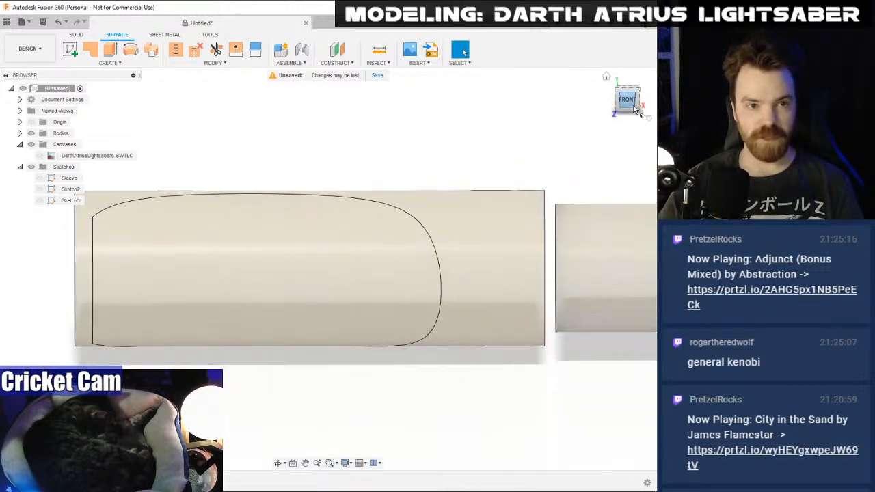
{"action": "left_click", "coordinate": [39, 156]}
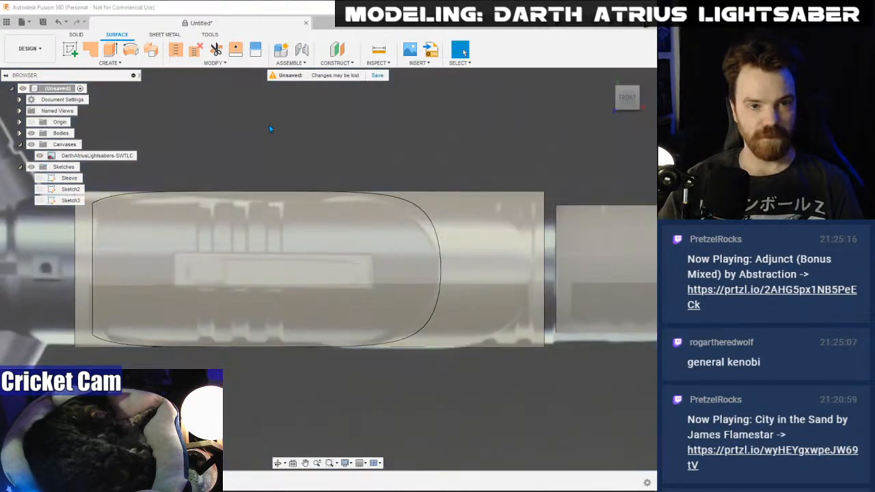
{"action": "scroll", "coordinate": [271, 171], "scroll_direction": "down", "scroll_amount": 3}
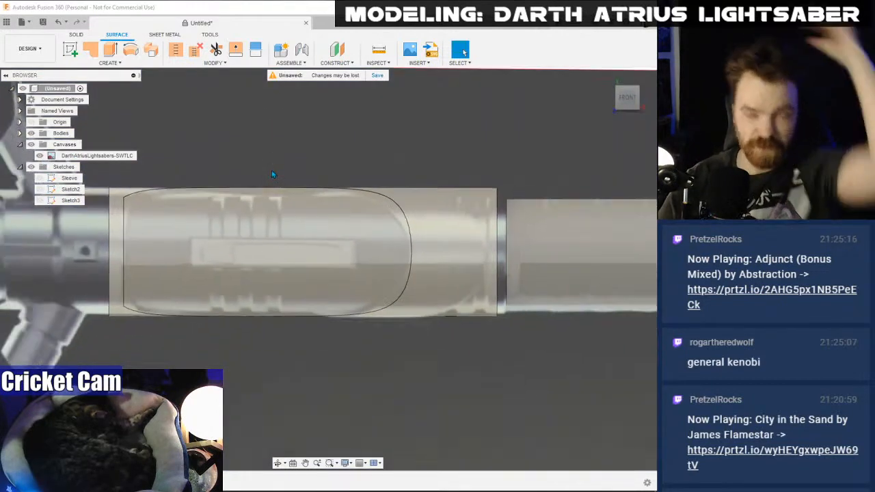
{"action": "left_click", "coordinate": [345, 463]}
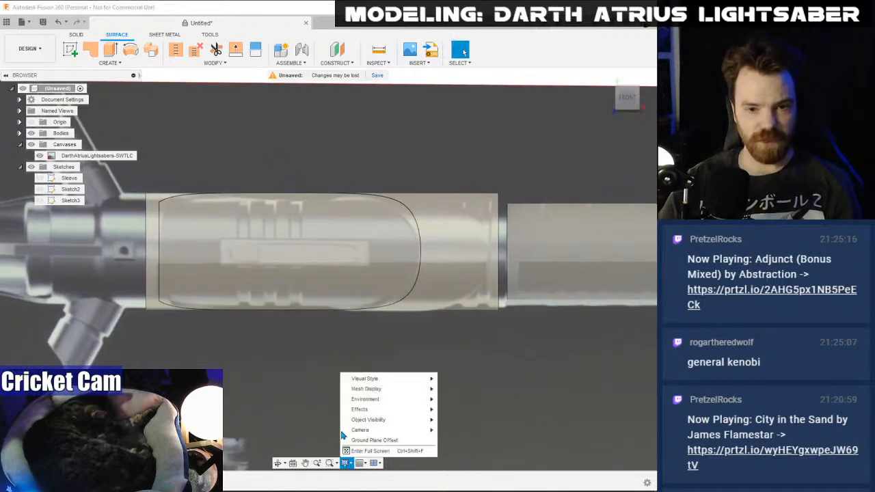
{"action": "mouse_move", "coordinate": [383, 429]}
{"action": "left_click", "coordinate": [478, 441]}
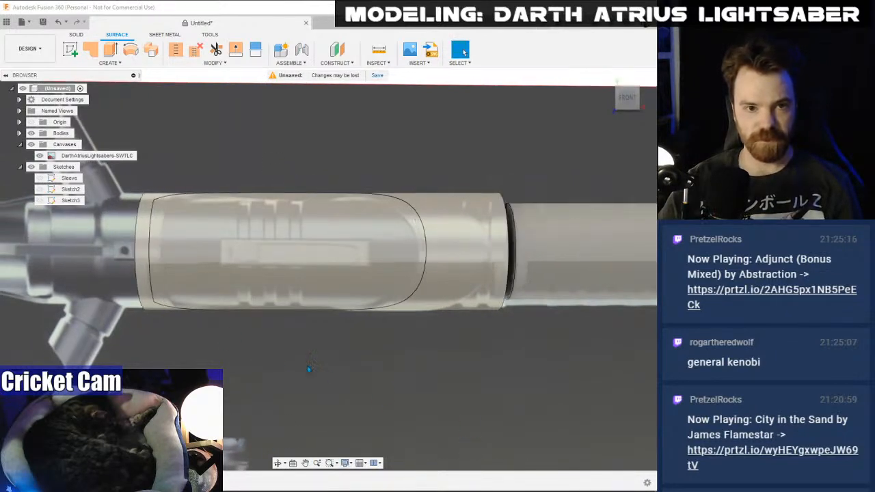
{"action": "middle_click_drag", "start_coordinate": [487, 161], "coordinate": [546, 167]}
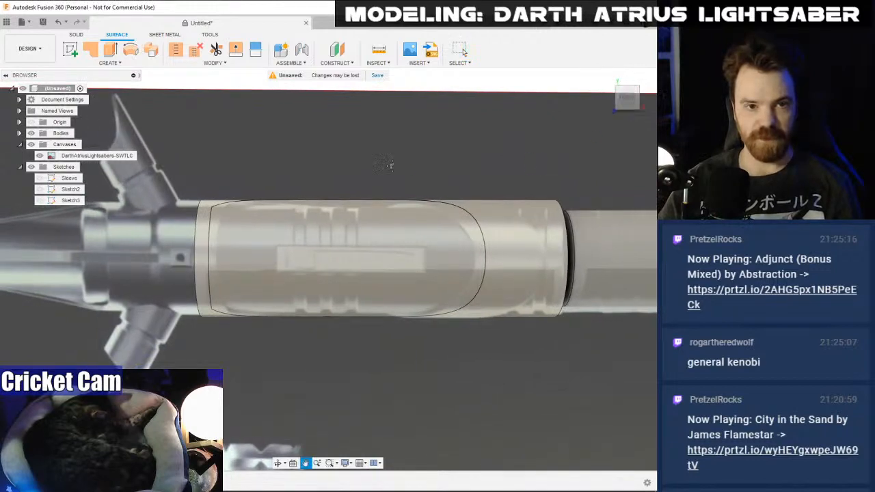
{"action": "middle_click_drag", "start_coordinate": [403, 169], "coordinate": [352, 171]}
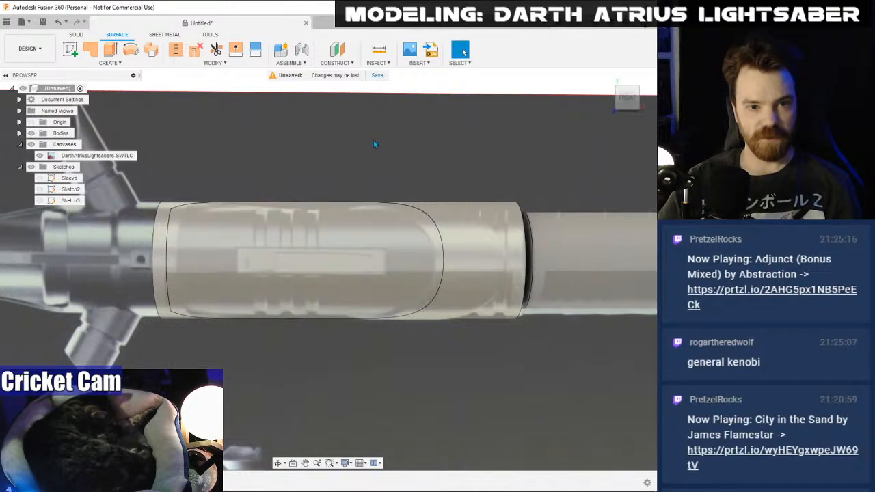
- Edit Sketch3, pulling the long spline's middle fit point inward and shifting the short perpendicular line away from the emitter end
{"action": "left_click", "coordinate": [628, 92]}
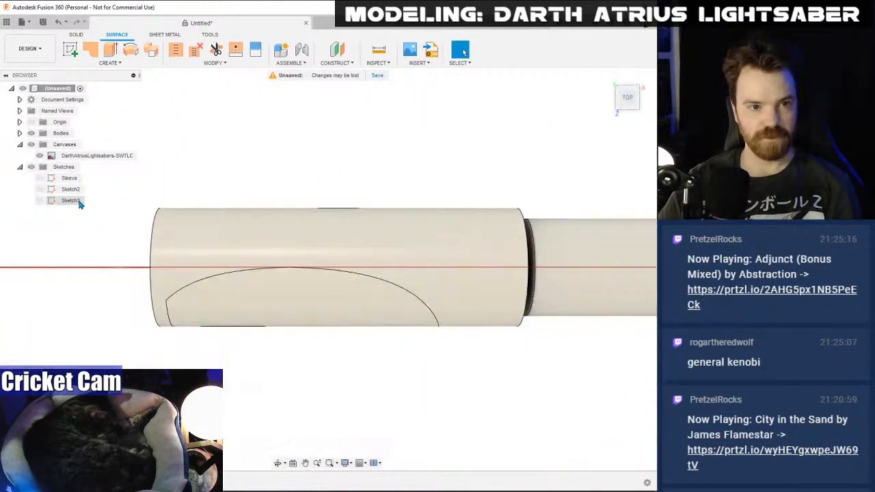
{"action": "right_click", "coordinate": [78, 201]}
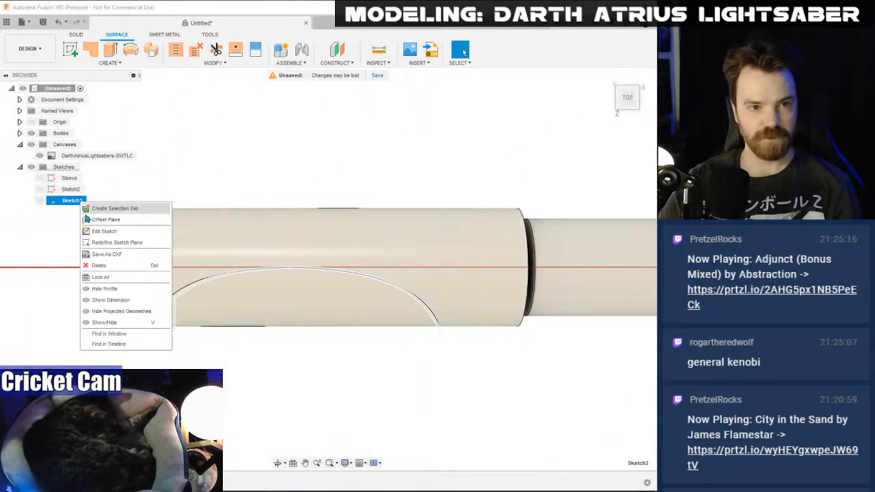
{"action": "left_click", "coordinate": [99, 232]}
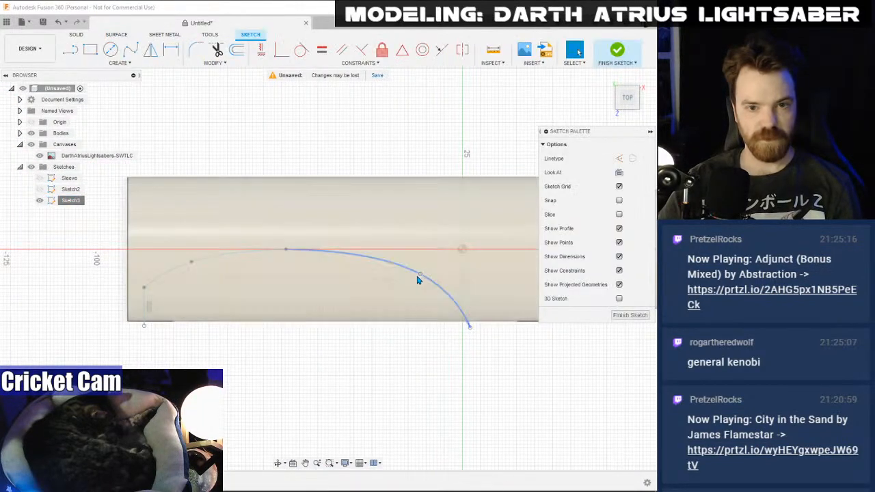
{"action": "left_click", "coordinate": [420, 279]}
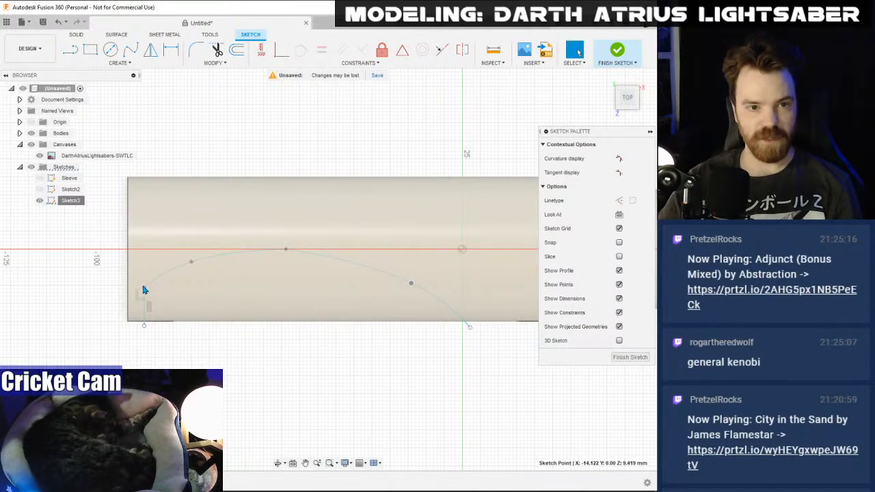
{"action": "mouse_move", "coordinate": [142, 317]}
{"action": "left_mouse_down"}
{"action": "mouse_move", "coordinate": [155, 316]}
{"action": "mouse_move", "coordinate": [152, 302]}
{"action": "left_mouse_up"}
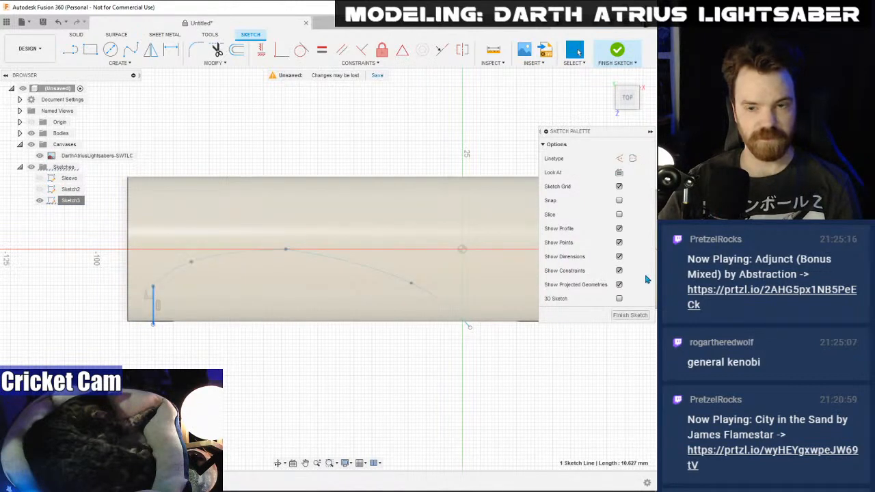
{"action": "left_click", "coordinate": [630, 315]}
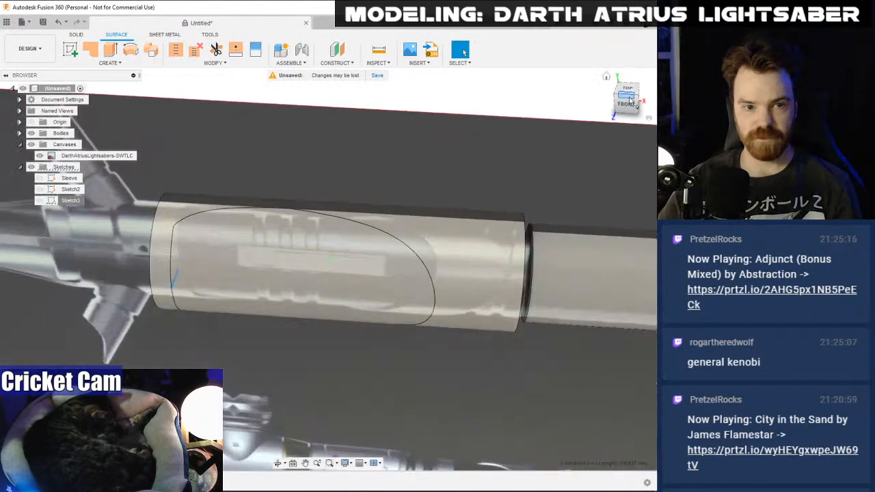
- Edit Sketch3, shifting the short perpendicular line and the short spline's fit point away from the emitter, and the long spline's middle point toward it
{"action": "left_click", "coordinate": [628, 98]}
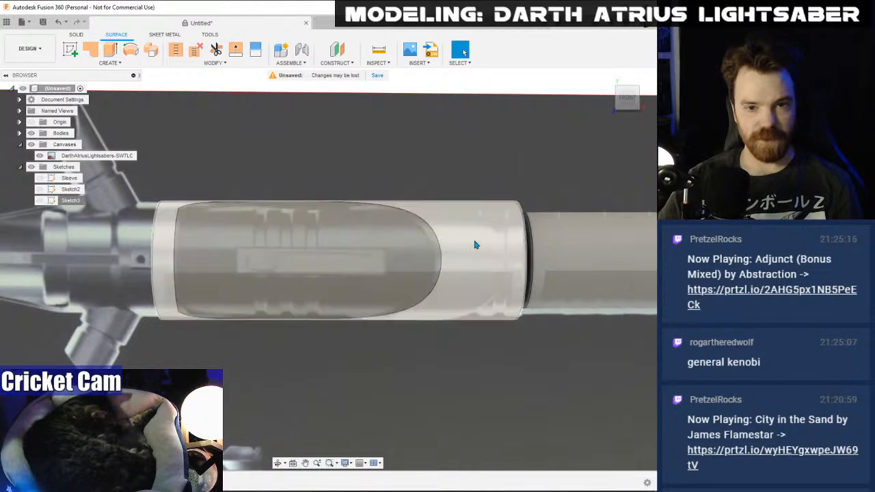
{"action": "left_click_drag", "start_coordinate": [627, 99], "coordinate": [626, 110]}
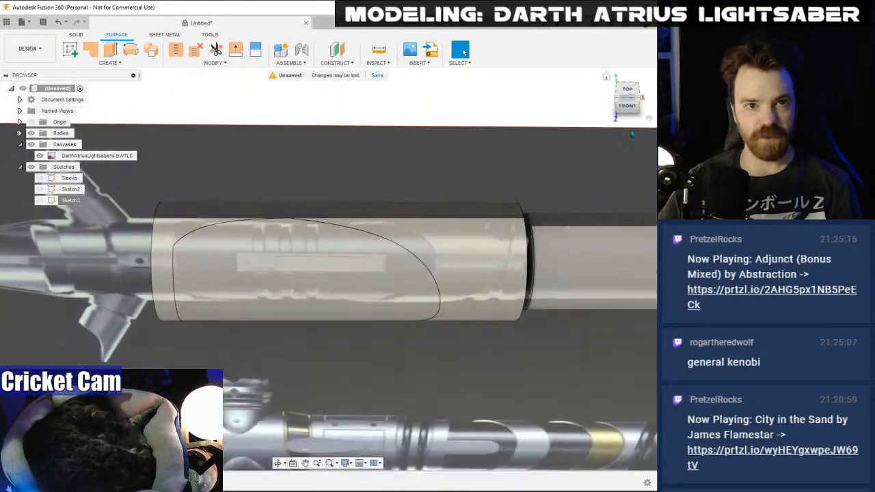
{"action": "right_click", "coordinate": [80, 205]}
{"action": "left_click", "coordinate": [103, 220]}
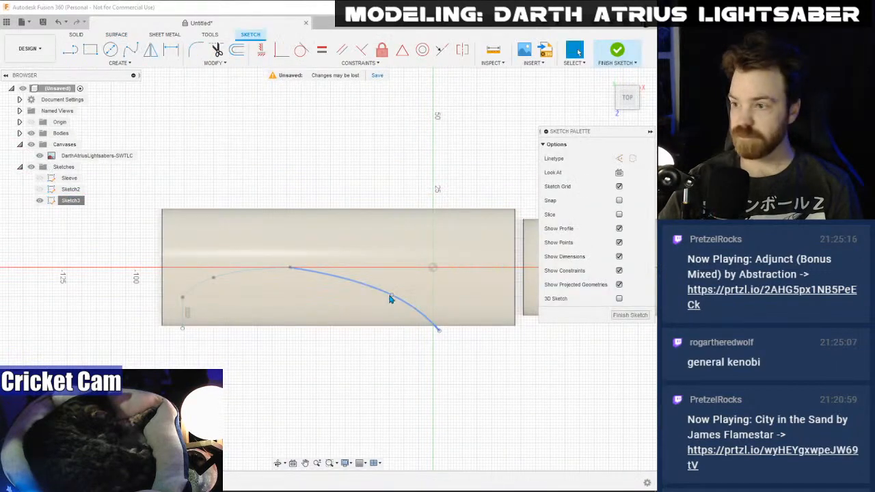
{"action": "scroll", "coordinate": [326, 310], "scroll_direction": "up", "scroll_amount": 3}
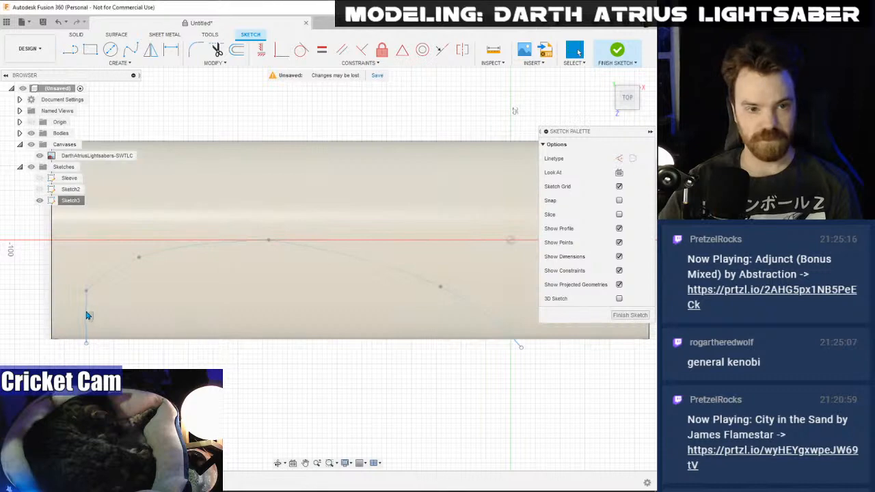
{"action": "left_click", "coordinate": [87, 321]}
{"action": "left_click", "coordinate": [82, 317]}
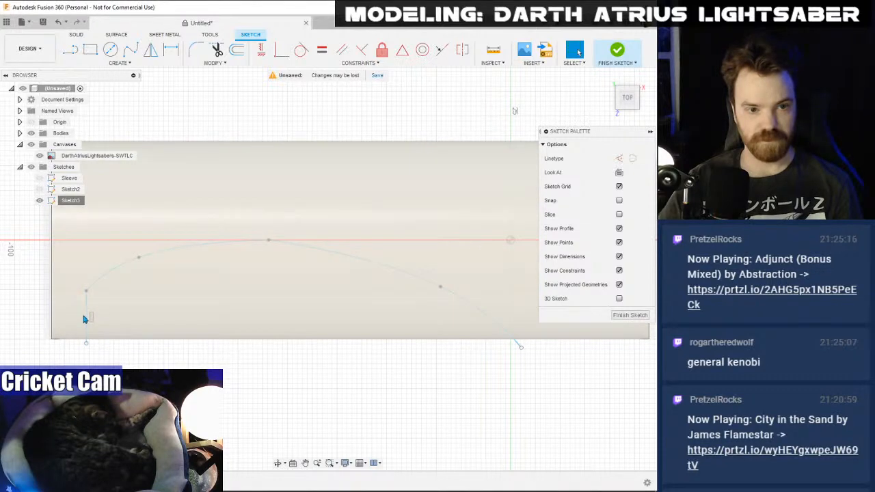
{"action": "left_click", "coordinate": [86, 314]}
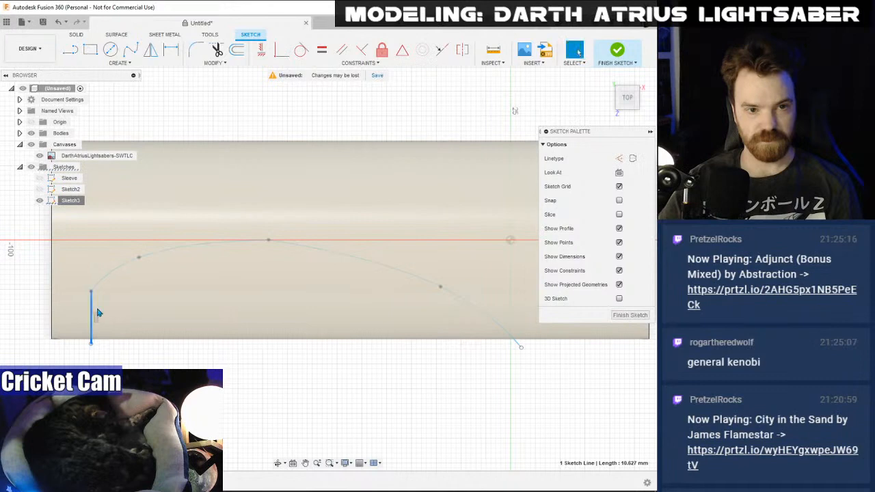
{"action": "left_click", "coordinate": [145, 259]}
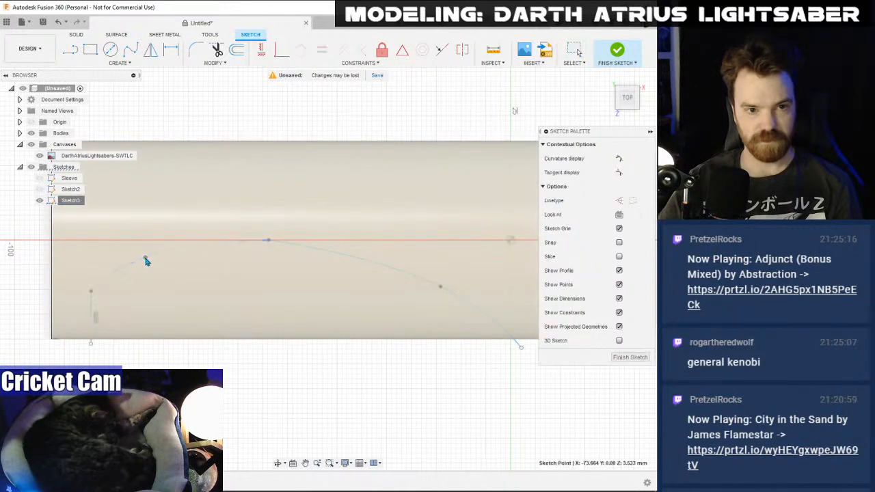
{"action": "left_click_drag", "start_coordinate": [443, 287], "coordinate": [431, 288]}
{"action": "left_click", "coordinate": [630, 357]}
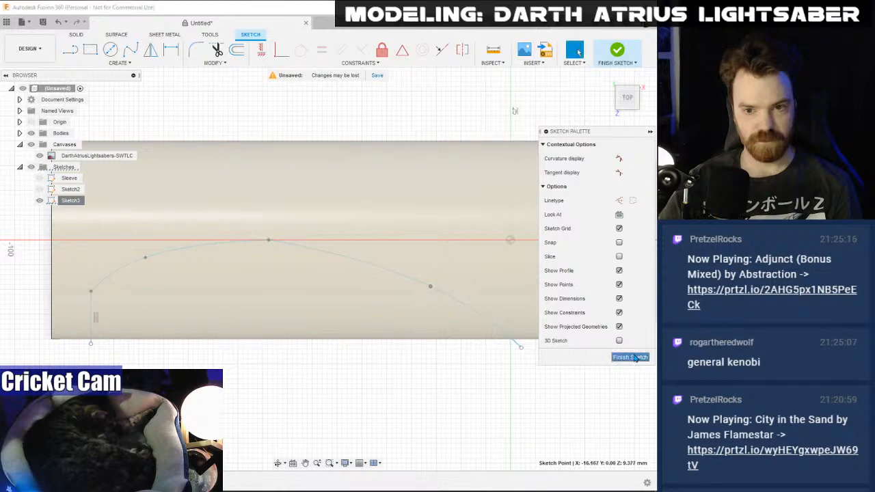
- Compare the revised split outline with the canvas from the front and with the comic reference image in the photo viewer
{"action": "left_click", "coordinate": [622, 109]}
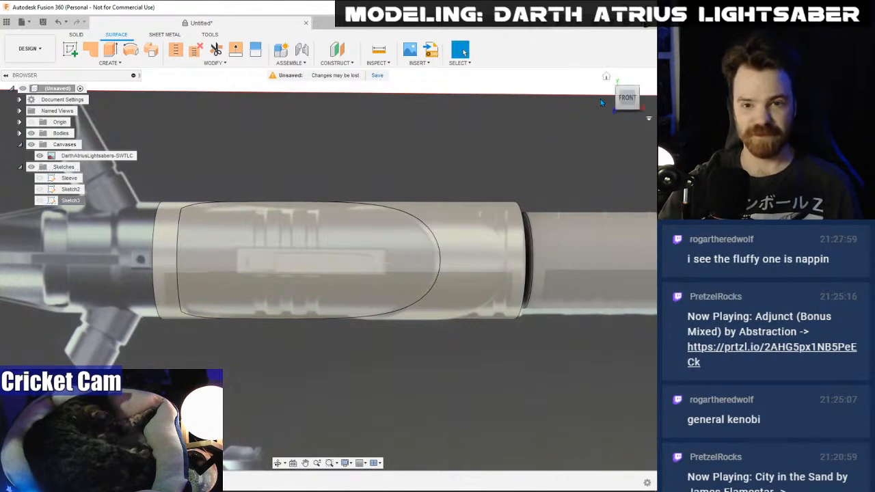
{"action": "mouse_move", "coordinate": [628, 100]}
{"action": "left_mouse_down"}
{"action": "mouse_move", "coordinate": [630, 134]}
{"action": "mouse_move", "coordinate": [627, 101]}
{"action": "left_mouse_up"}
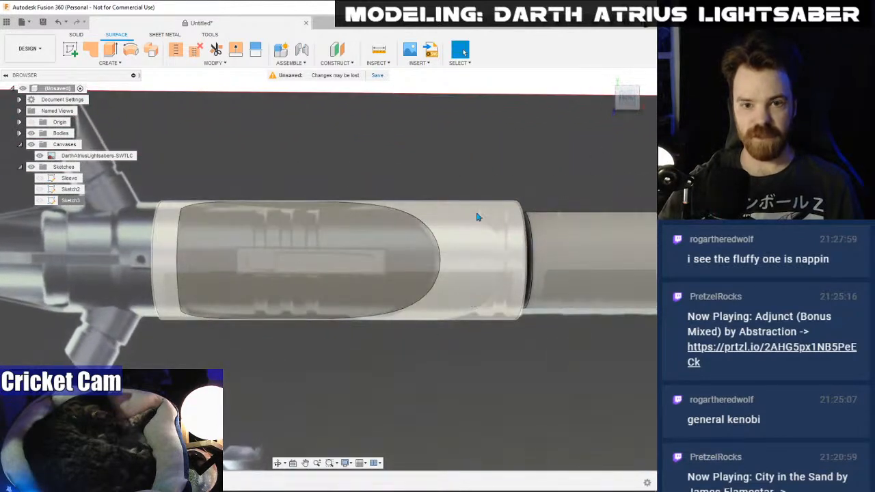
{"action": "key", "text": "alt+Tab"}
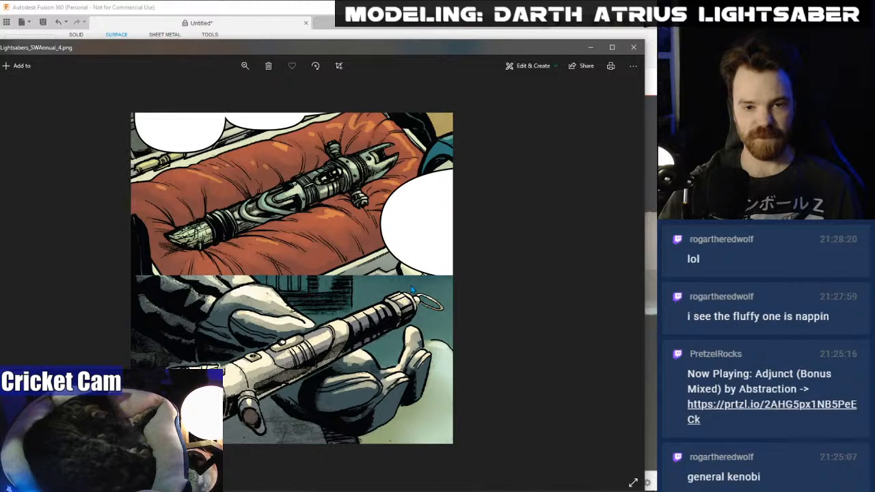
{"action": "key", "text": "alt+Tab"}
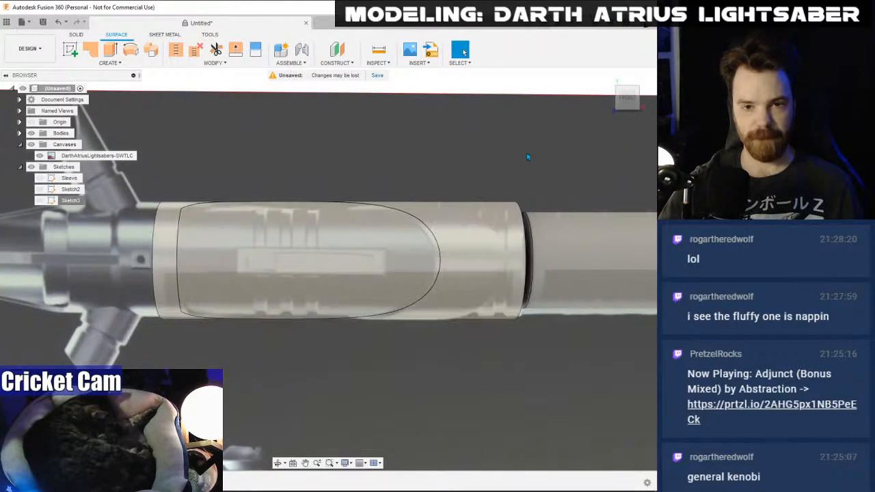
- Edit Sketch3, flattening and shortening the tangent handle where the two splines meet, and check the outline against the canvas from the front
{"action": "left_click", "coordinate": [628, 93]}
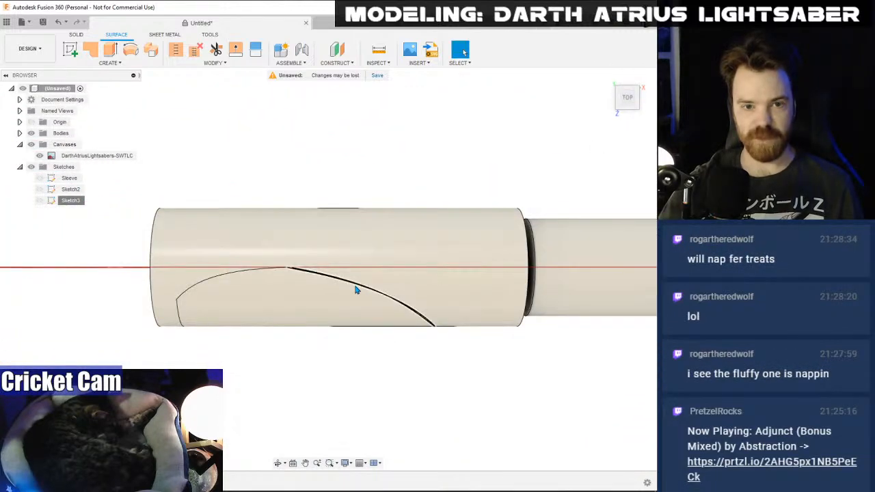
{"action": "scroll", "coordinate": [269, 300], "scroll_direction": "up", "scroll_amount": 3}
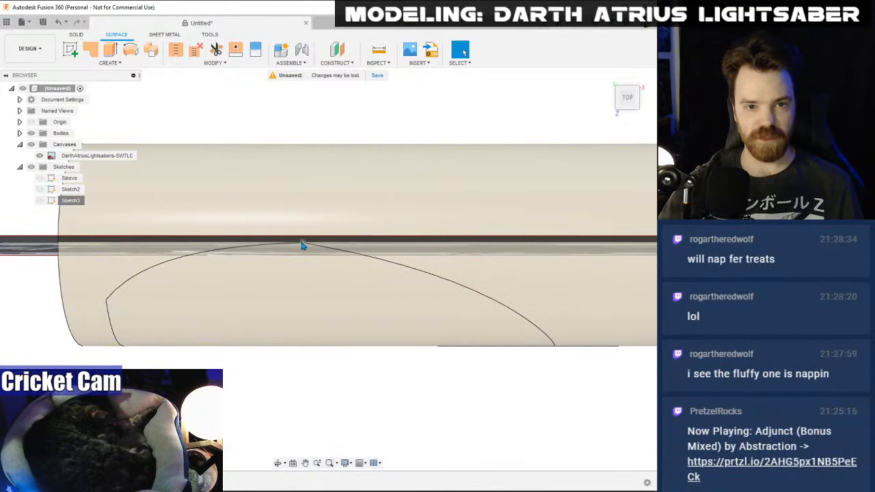
{"action": "right_click", "coordinate": [68, 200]}
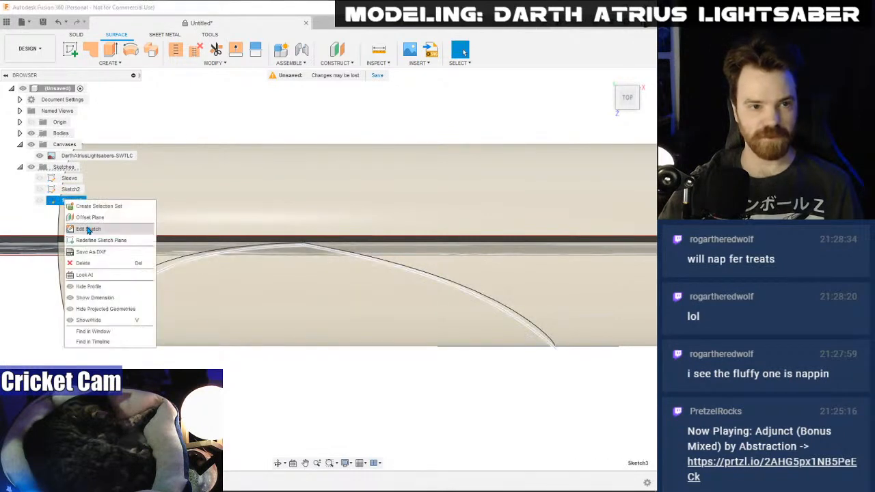
{"action": "left_click", "coordinate": [88, 229]}
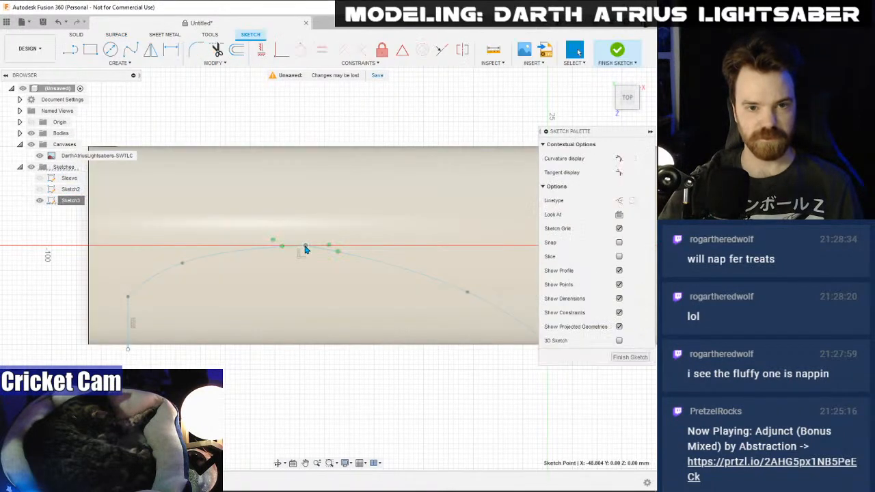
{"action": "scroll", "coordinate": [294, 251], "scroll_direction": "up", "scroll_amount": 5}
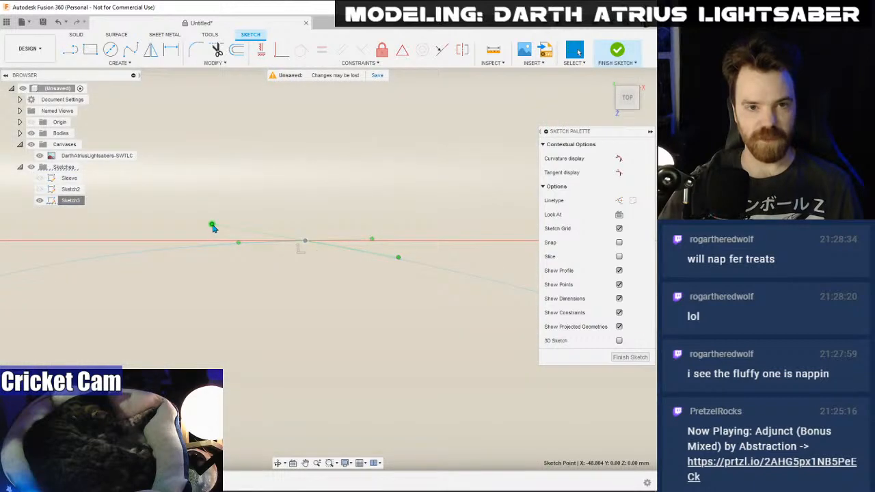
{"action": "left_click", "coordinate": [213, 227]}
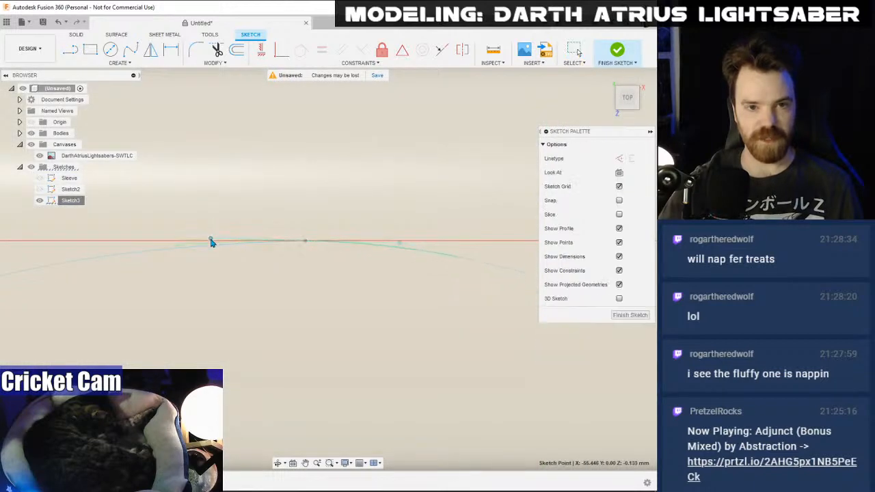
{"action": "key", "text": "Escape"}
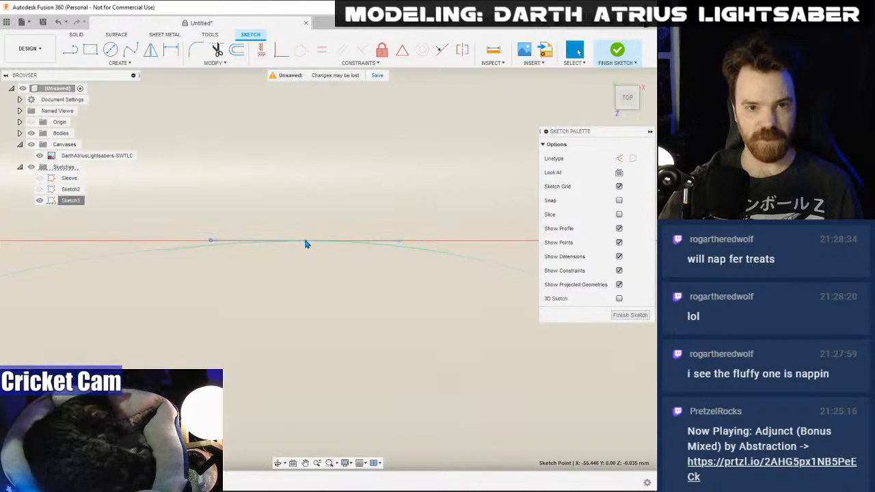
{"action": "left_click", "coordinate": [306, 242]}
{"action": "key", "text": "Escape"}
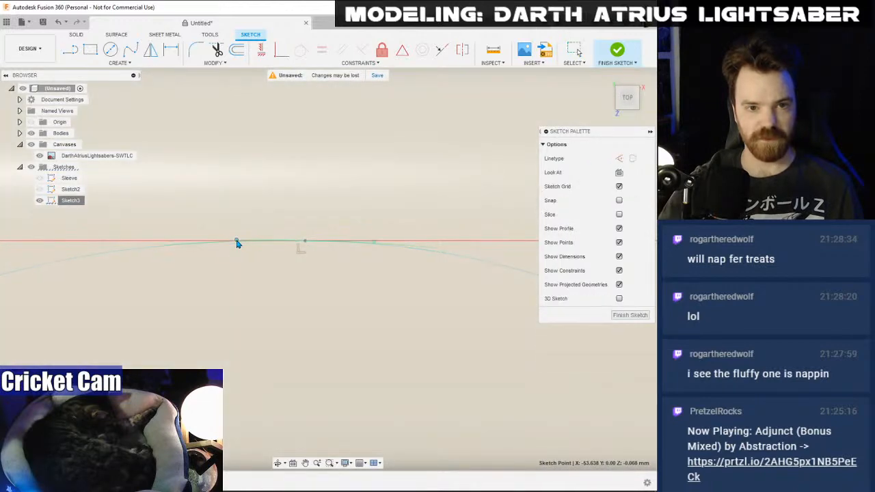
{"action": "scroll", "coordinate": [273, 287], "scroll_direction": "down", "scroll_amount": 3}
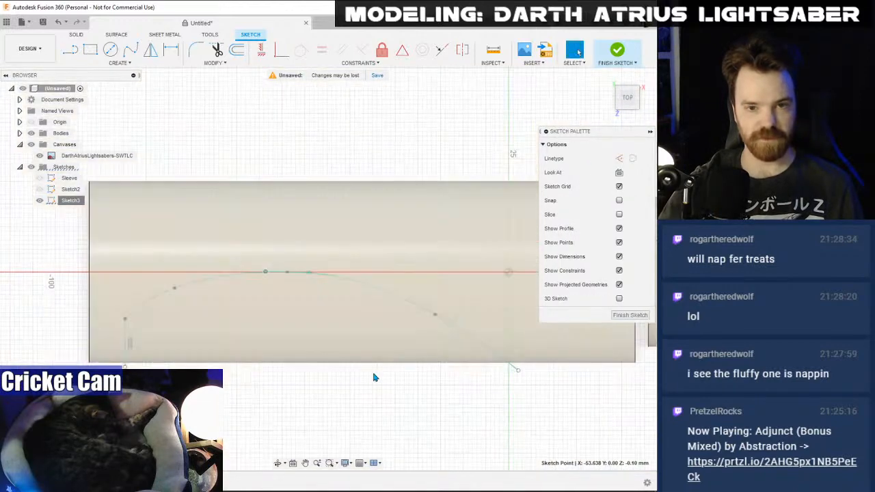
{"action": "scroll", "coordinate": [463, 238], "scroll_direction": "up", "scroll_amount": 2}
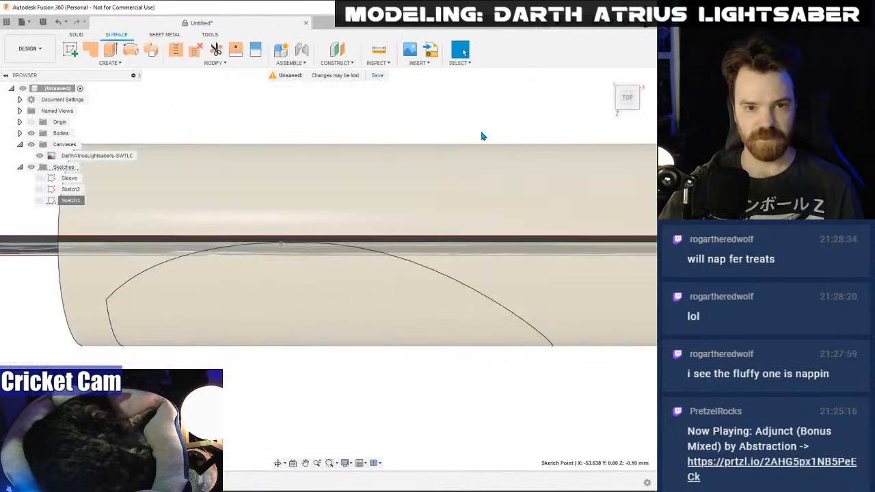
{"action": "left_click", "coordinate": [628, 100]}
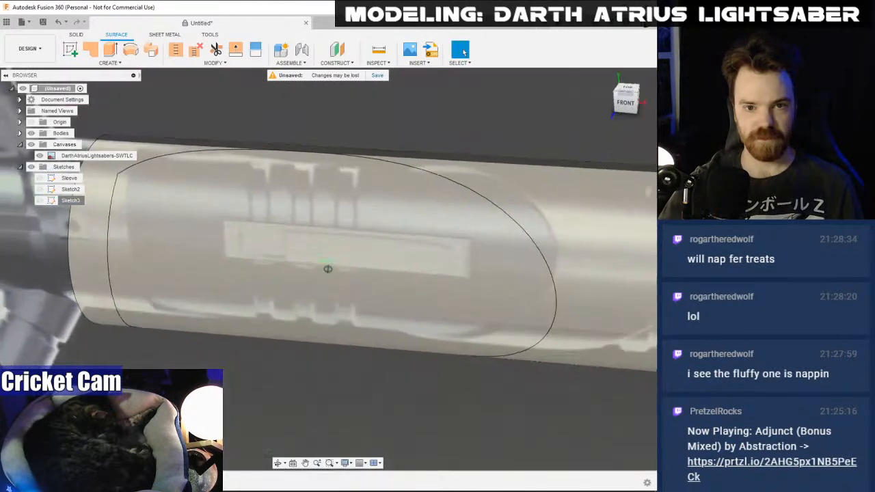
{"action": "left_click", "coordinate": [625, 104]}
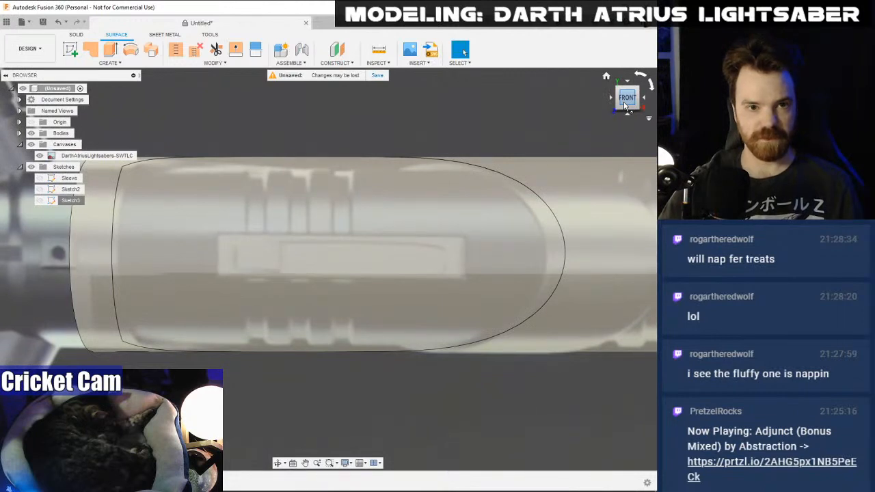
{"action": "scroll", "coordinate": [581, 218], "scroll_direction": "down", "scroll_amount": 3}
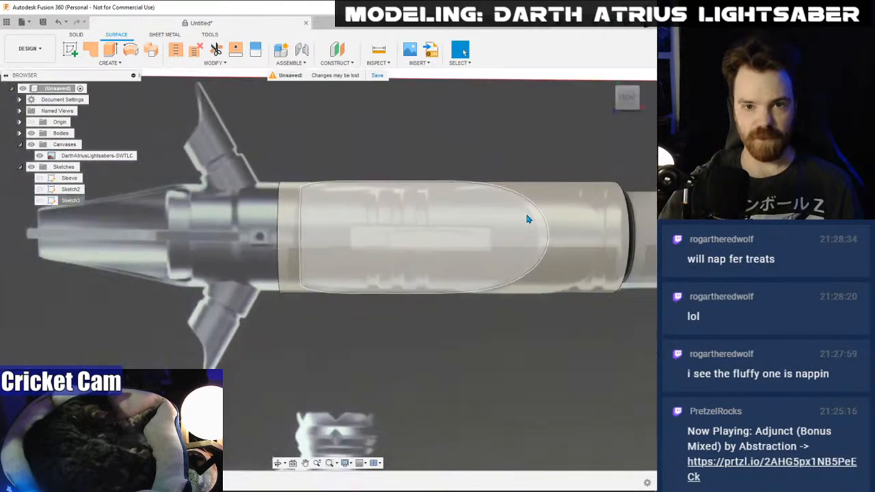
{"action": "scroll", "coordinate": [578, 306], "scroll_direction": "up", "scroll_amount": 4}
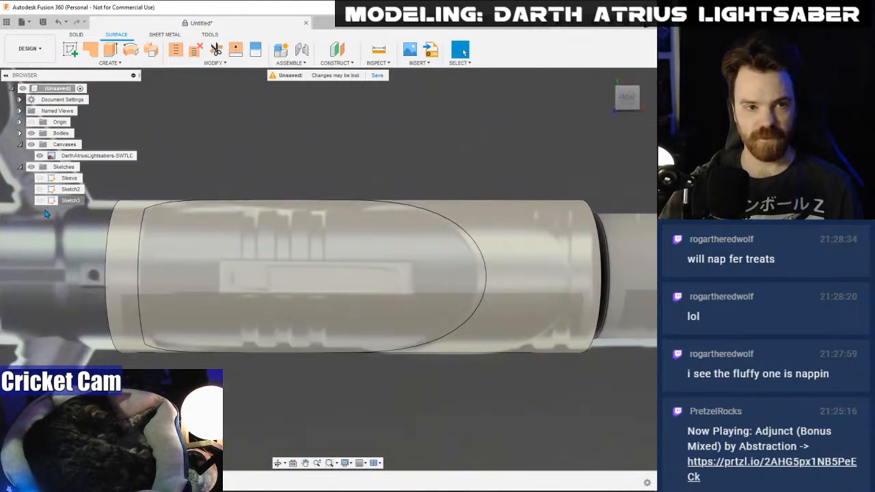
- Edit Sketch3, pulling the long spline's end point and middle fit point toward the emitter end, and check the outline against the canvas
{"action": "right_click", "coordinate": [71, 200]}
{"action": "left_click", "coordinate": [97, 230]}
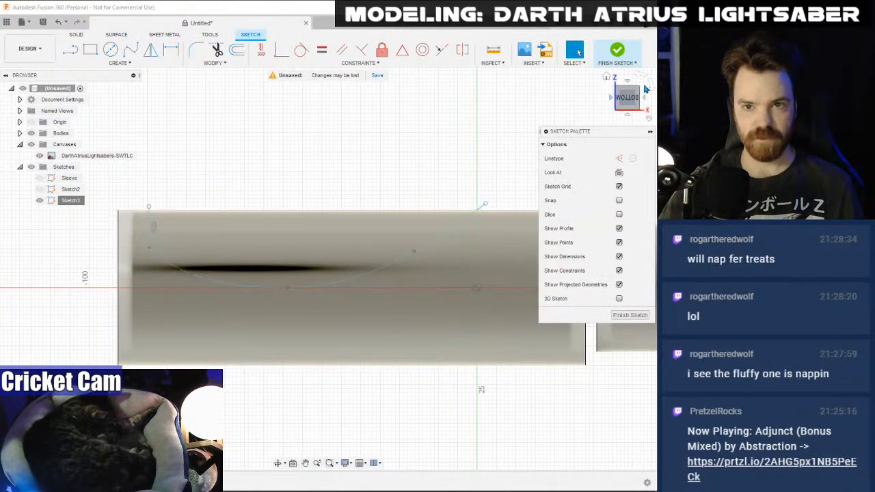
{"action": "left_click", "coordinate": [649, 85]}
{"action": "left_click", "coordinate": [650, 85]}
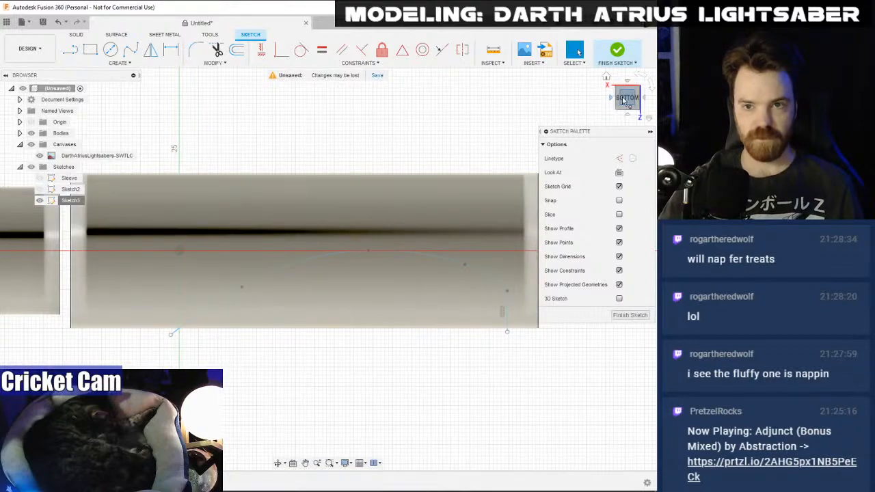
{"action": "mouse_move", "coordinate": [317, 287]}
{"action": "middle_mouse_down", "text": "shift"}
{"action": "mouse_move", "coordinate": [329, 269]}
{"action": "mouse_move", "coordinate": [329, 309]}
{"action": "middle_mouse_up", "text": "shift"}
{"action": "left_click", "coordinate": [627, 97]}
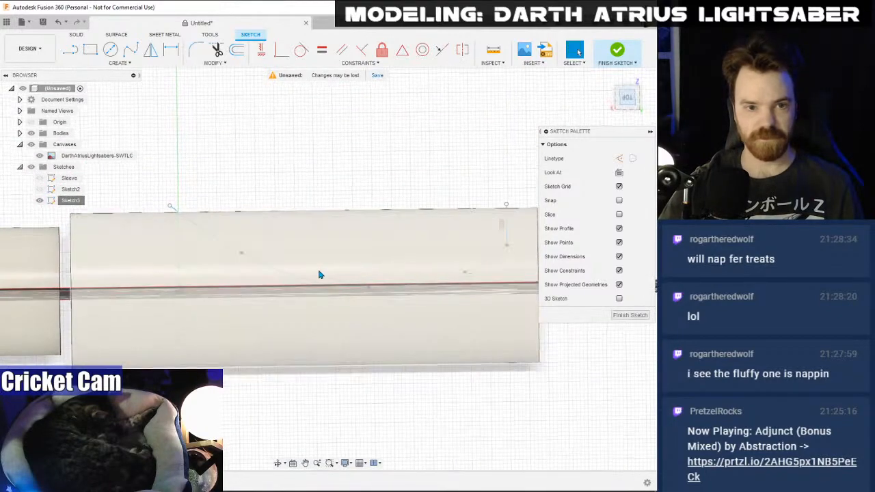
{"action": "left_click", "coordinate": [653, 89]}
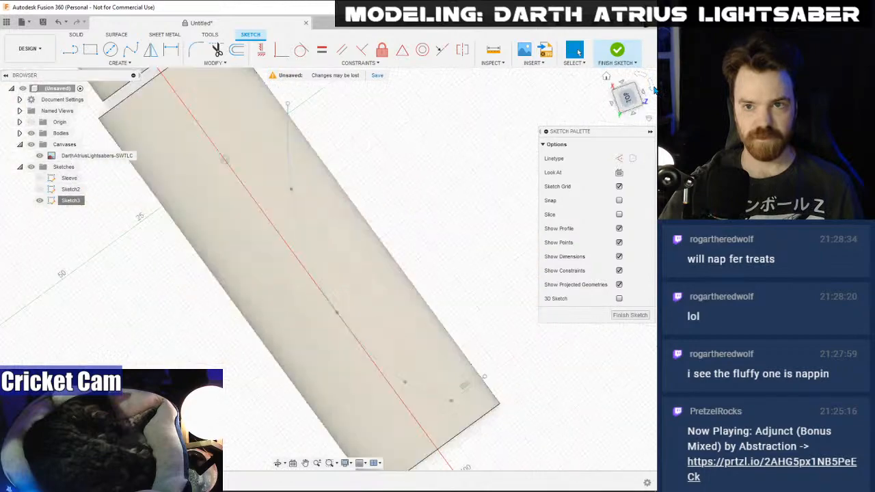
{"action": "left_click", "coordinate": [654, 90]}
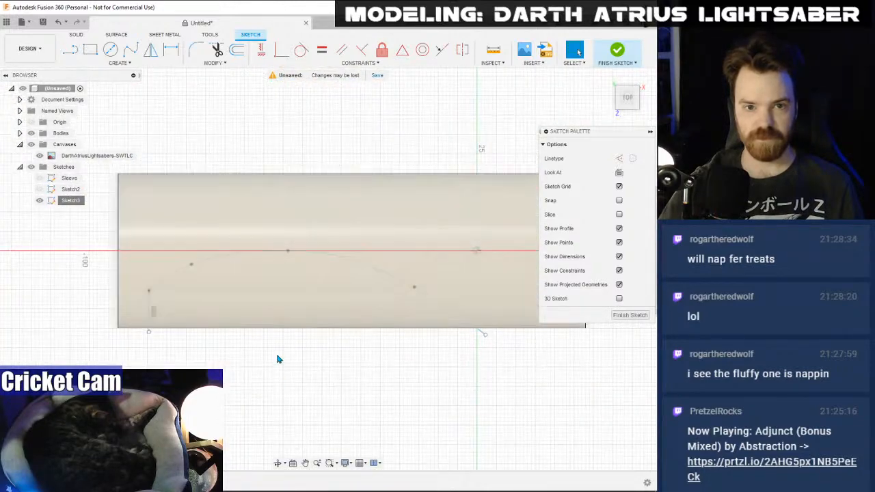
{"action": "scroll", "coordinate": [335, 363], "scroll_direction": "up", "scroll_amount": 2}
{"action": "left_click", "coordinate": [540, 329]}
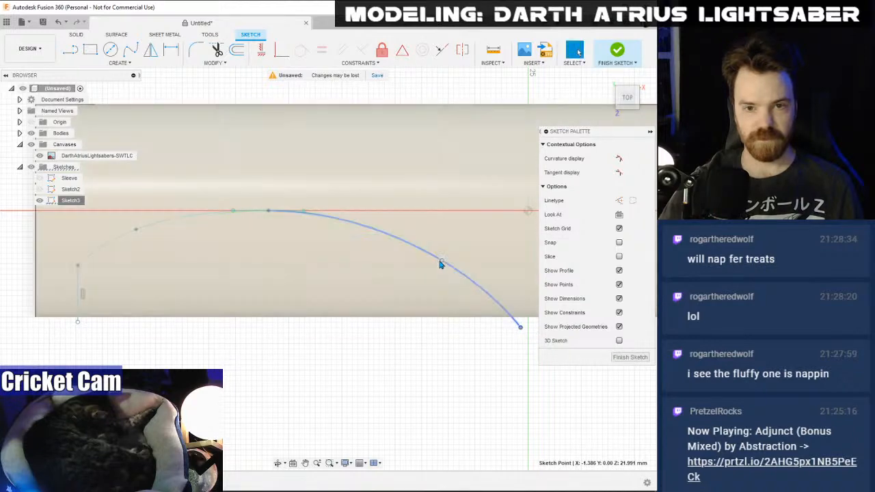
{"action": "left_click_drag", "start_coordinate": [442, 261], "coordinate": [435, 265]}
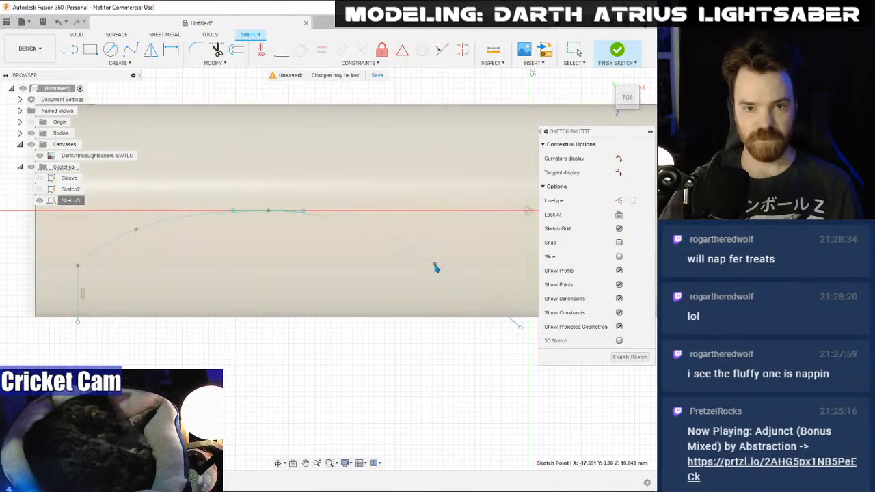
{"action": "left_click", "coordinate": [619, 358]}
{"action": "left_click", "coordinate": [626, 106]}
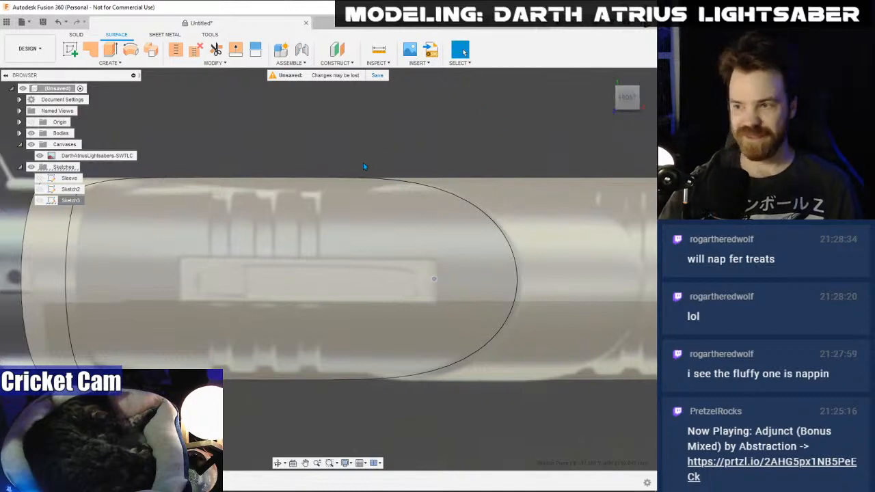
{"action": "scroll", "coordinate": [333, 174], "scroll_direction": "down", "scroll_amount": 4}
{"action": "scroll", "coordinate": [361, 153], "scroll_direction": "up", "scroll_amount": 3}
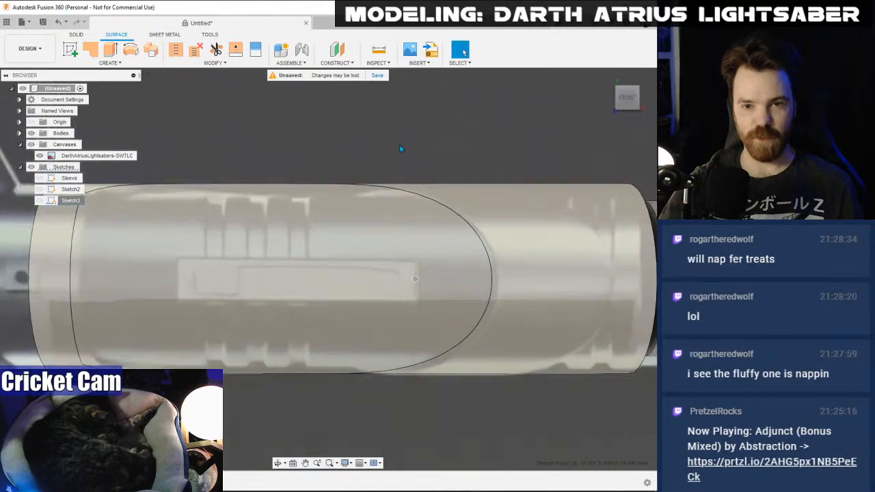
- Open Sketch3 for editing from the top view
{"action": "scroll", "coordinate": [402, 145], "scroll_direction": "down", "scroll_amount": 1}
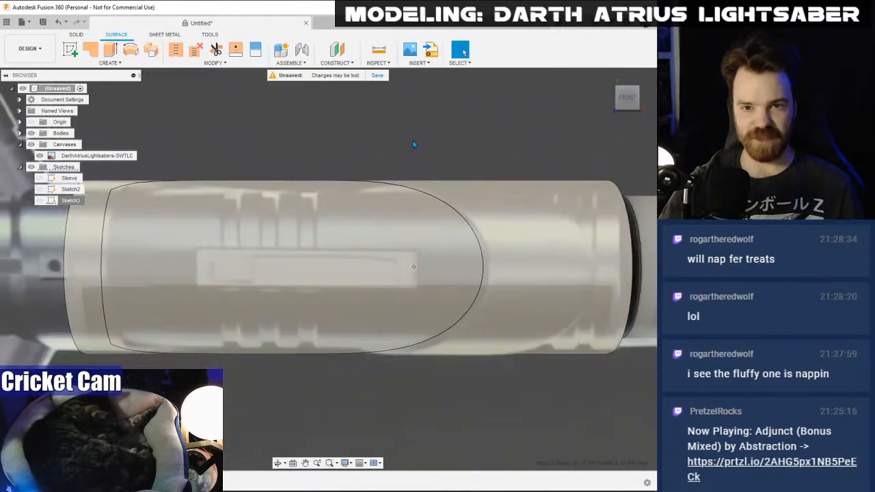
{"action": "left_click", "coordinate": [628, 94]}
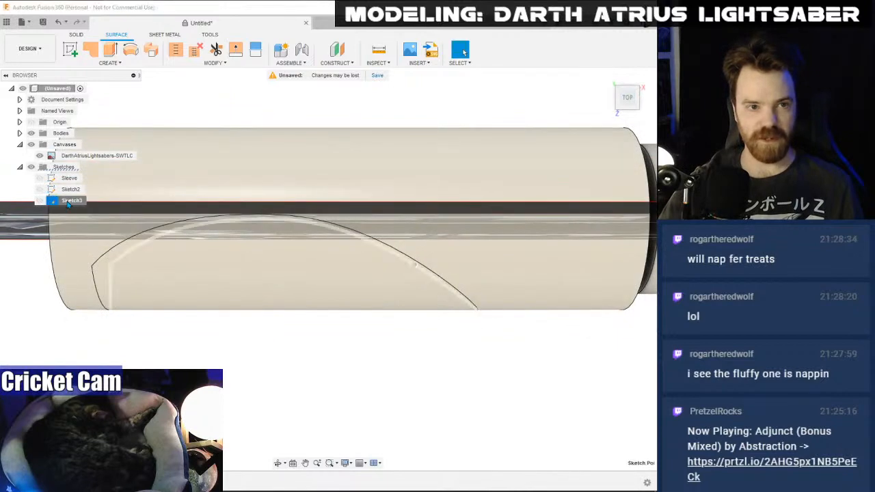
{"action": "right_click", "coordinate": [69, 200]}
{"action": "left_click", "coordinate": [117, 236]}
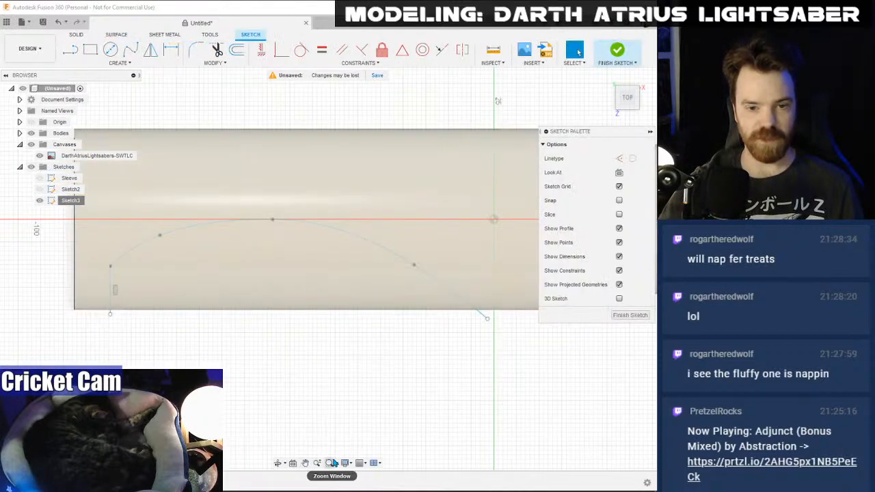
{"action": "left_click", "coordinate": [347, 463]}
{"action": "mouse_move", "coordinate": [383, 431]}
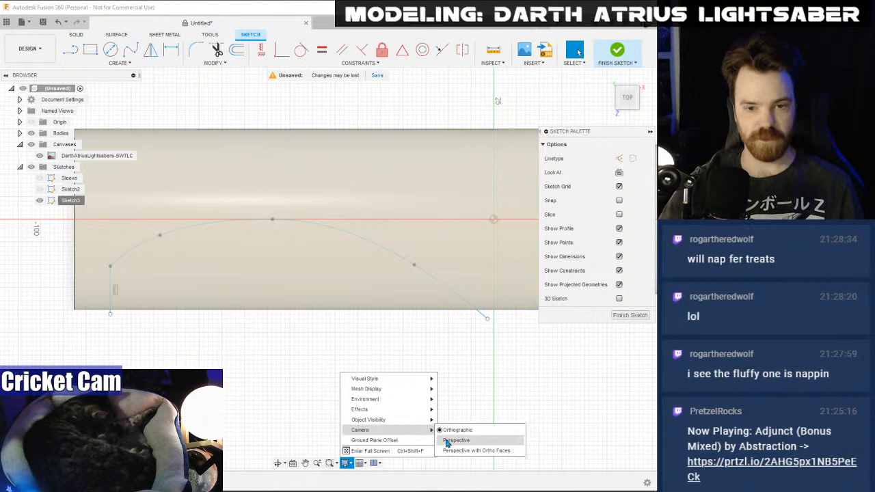
{"action": "left_click", "coordinate": [405, 342]}
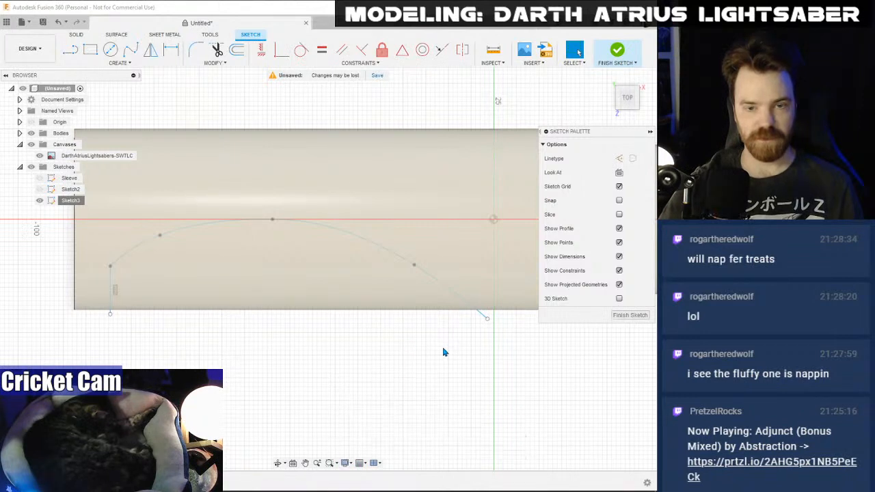
{"action": "middle_click_drag", "start_coordinate": [443, 350], "coordinate": [338, 375]}
{"action": "mouse_move", "coordinate": [279, 375]}
{"action": "middle_mouse_down"}
{"action": "mouse_move", "coordinate": [348, 368]}
{"action": "mouse_move", "coordinate": [220, 373]}
{"action": "middle_mouse_up"}
{"action": "left_click", "coordinate": [231, 280]}
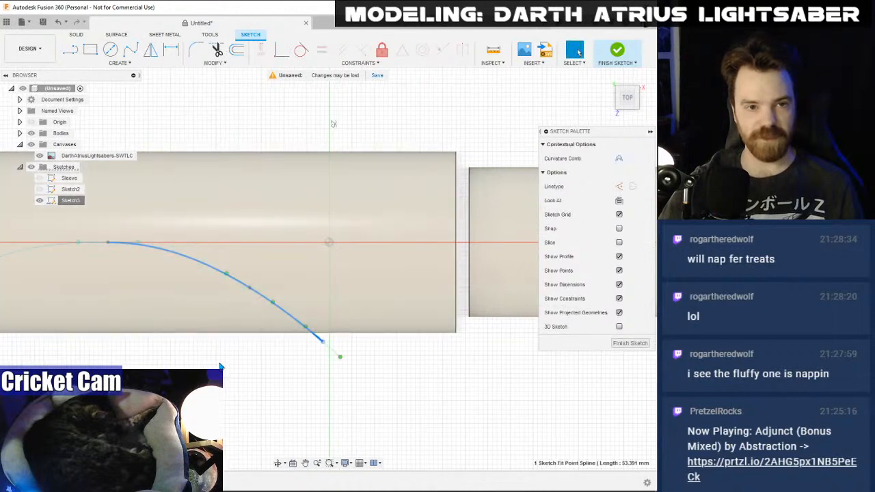
{"action": "key", "text": "m"}
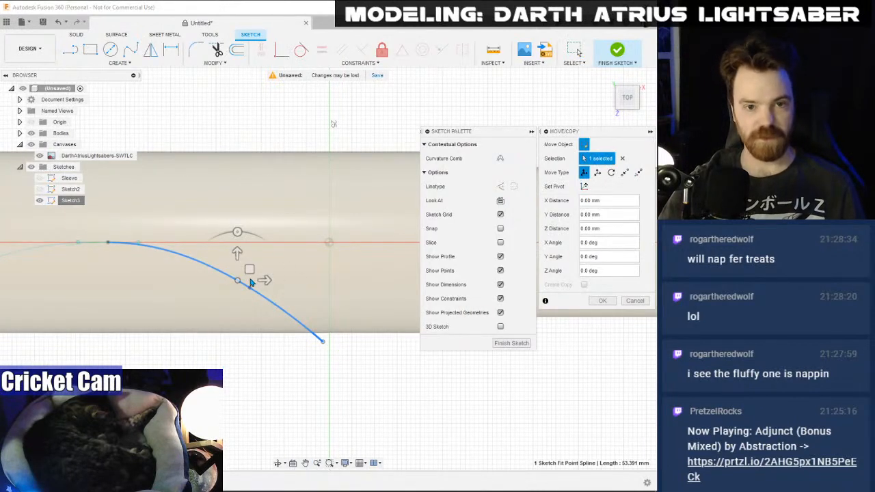
{"action": "left_click", "coordinate": [601, 301]}
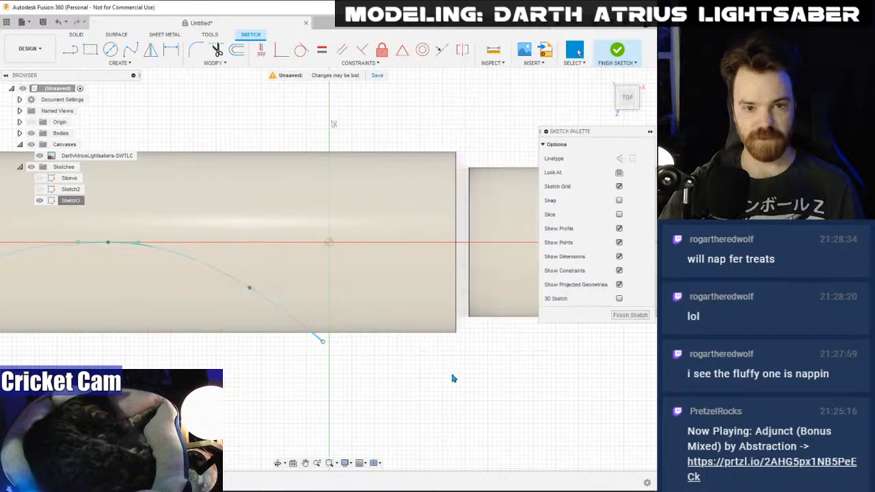
- Create a copy of the long spline in Sketch3, moved 30 mm along X
{"action": "left_click", "coordinate": [239, 286]}
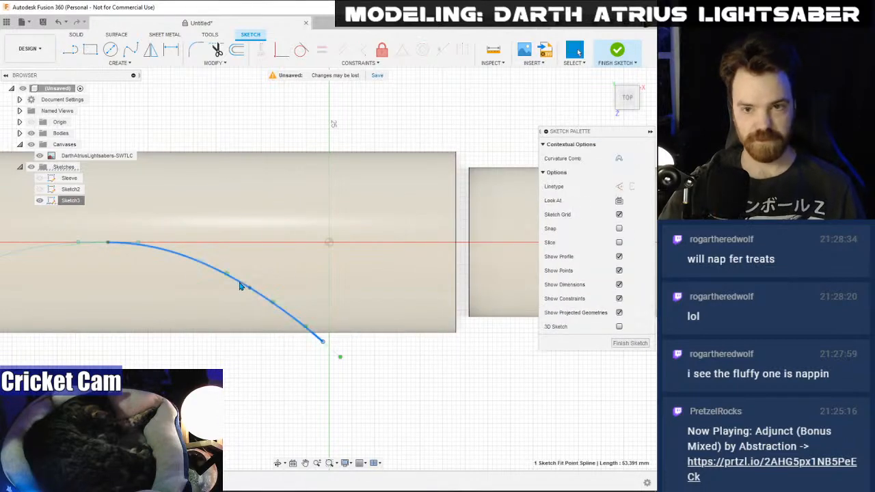
{"action": "right_click", "coordinate": [239, 283]}
{"action": "left_click", "coordinate": [204, 295]}
{"action": "left_click", "coordinate": [584, 285]}
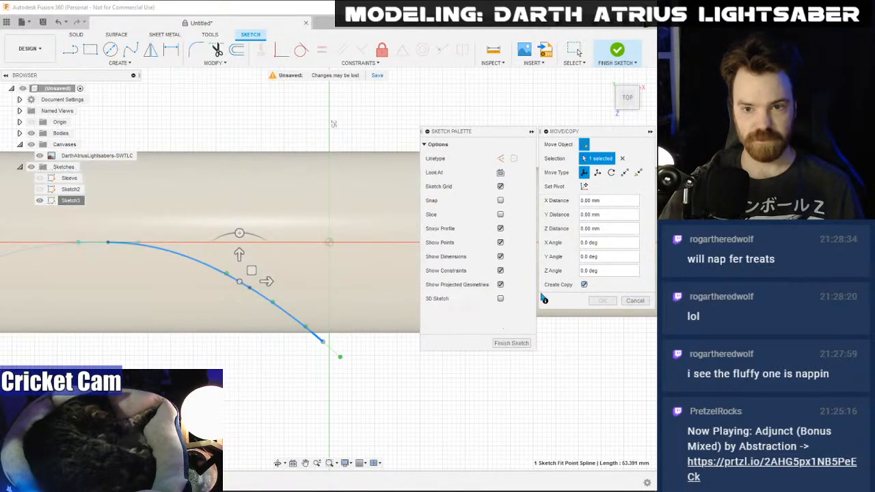
{"action": "left_click_drag", "start_coordinate": [257, 280], "coordinate": [387, 280]}
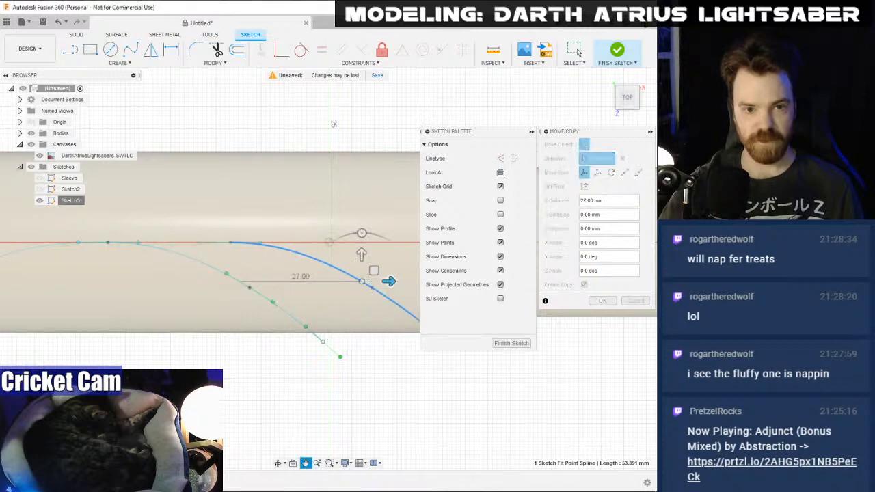
{"action": "middle_click_drag", "start_coordinate": [387, 280], "coordinate": [291, 279]}
{"action": "left_click_drag", "start_coordinate": [292, 279], "coordinate": [305, 280]}
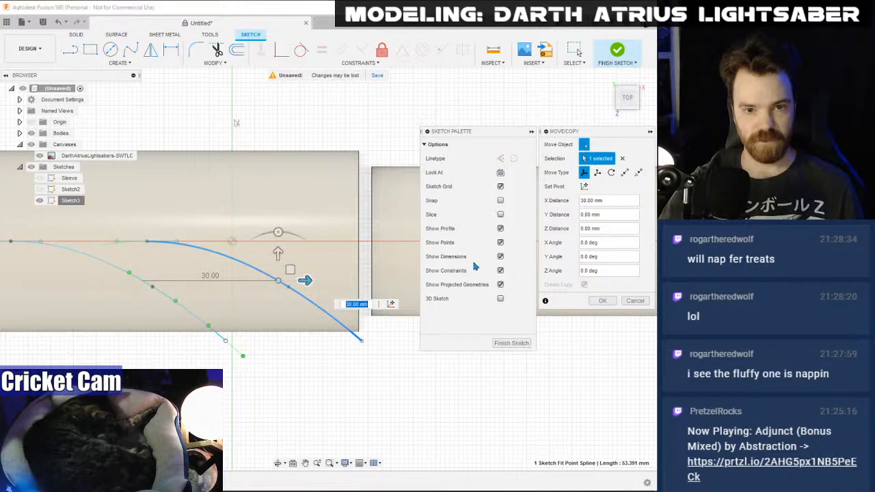
{"action": "left_click", "coordinate": [605, 302]}
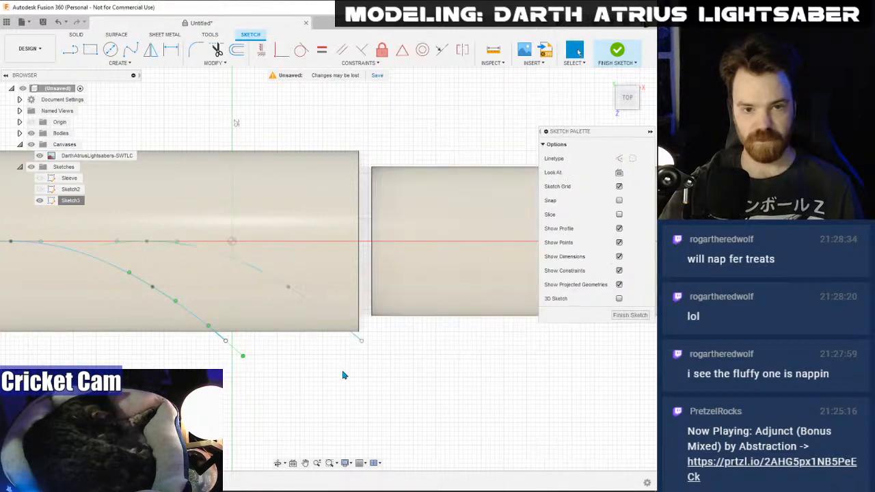
- Check the comic reference, stretch the copied spline's start point just past the body's far edge, adjust its end point, and finish Sketch3
{"action": "middle_click_drag", "start_coordinate": [246, 388], "coordinate": [401, 370]}
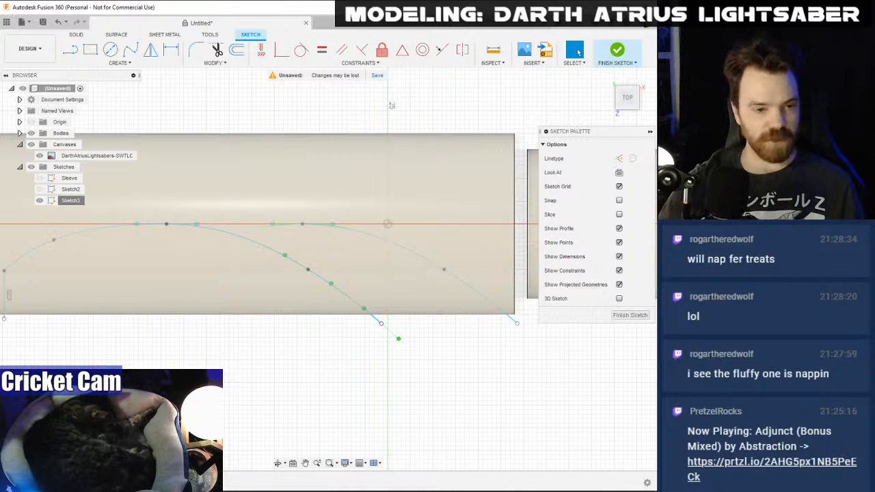
{"action": "key", "text": "alt+Tab"}
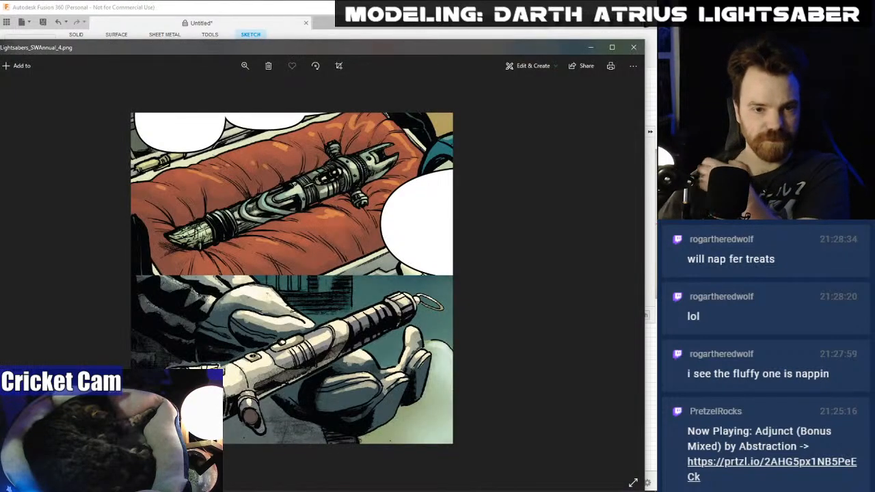
{"action": "key", "text": "alt+Tab"}
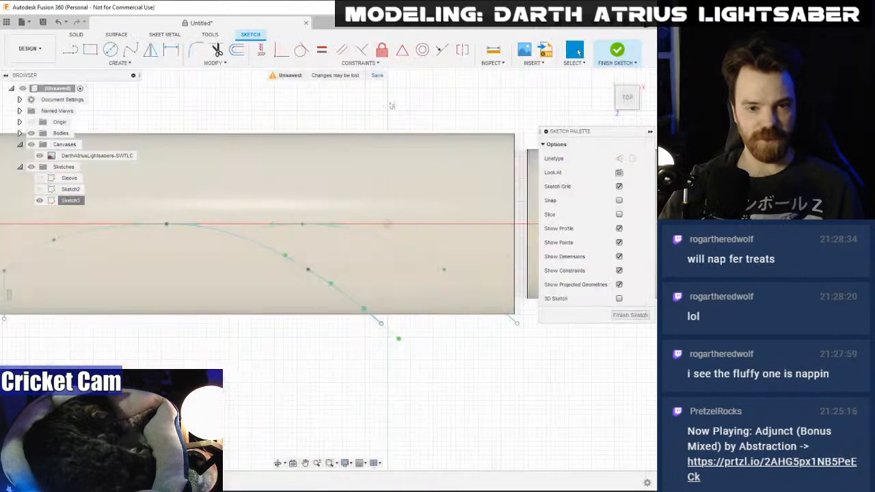
{"action": "mouse_move", "coordinate": [298, 244]}
{"action": "middle_mouse_down"}
{"action": "mouse_move", "coordinate": [357, 266]}
{"action": "mouse_move", "coordinate": [293, 267]}
{"action": "middle_mouse_up"}
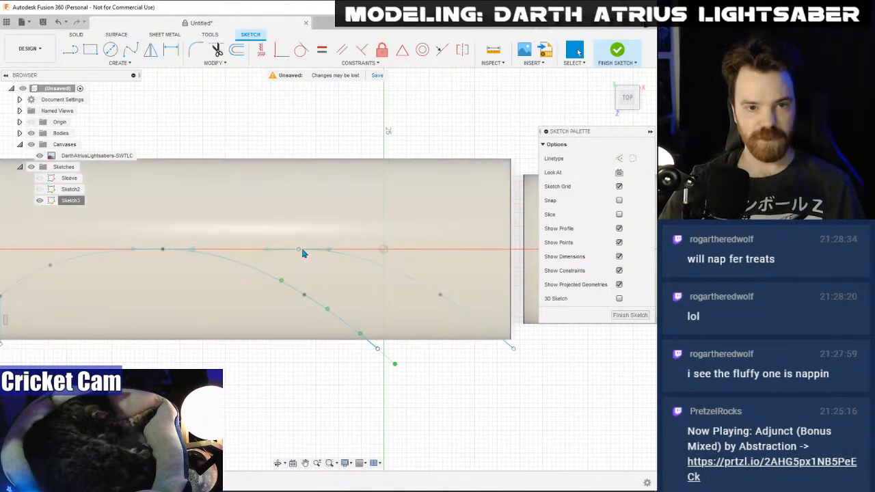
{"action": "mouse_move", "coordinate": [298, 252]}
{"action": "left_mouse_down"}
{"action": "mouse_move", "coordinate": [297, 241]}
{"action": "mouse_move", "coordinate": [238, 198]}
{"action": "mouse_move", "coordinate": [161, 160]}
{"action": "left_mouse_up"}
{"action": "mouse_move", "coordinate": [514, 351]}
{"action": "left_mouse_down"}
{"action": "mouse_move", "coordinate": [504, 363]}
{"action": "mouse_move", "coordinate": [512, 361]}
{"action": "mouse_move", "coordinate": [500, 358]}
{"action": "left_mouse_up"}
{"action": "middle_click_drag", "start_coordinate": [345, 406], "coordinate": [392, 409]}
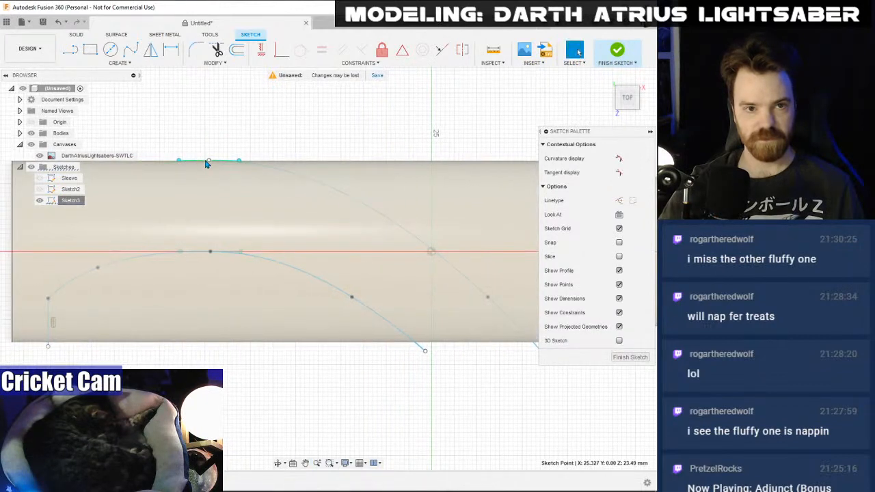
{"action": "mouse_move", "coordinate": [206, 164]}
{"action": "left_mouse_down"}
{"action": "mouse_move", "coordinate": [201, 156]}
{"action": "mouse_move", "coordinate": [239, 158]}
{"action": "mouse_move", "coordinate": [188, 161]}
{"action": "left_mouse_up"}
{"action": "mouse_move", "coordinate": [315, 237]}
{"action": "middle_mouse_down"}
{"action": "mouse_move", "coordinate": [428, 205]}
{"action": "mouse_move", "coordinate": [308, 215]}
{"action": "middle_mouse_up"}
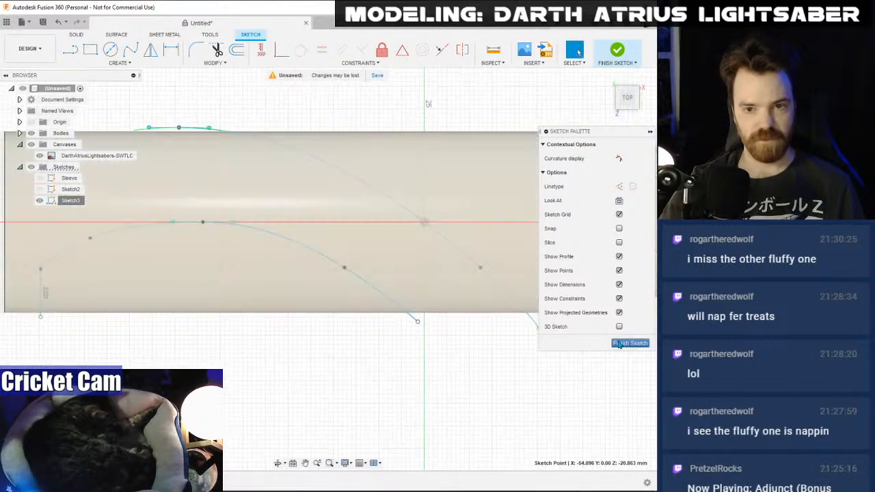
{"action": "left_click", "coordinate": [619, 345]}
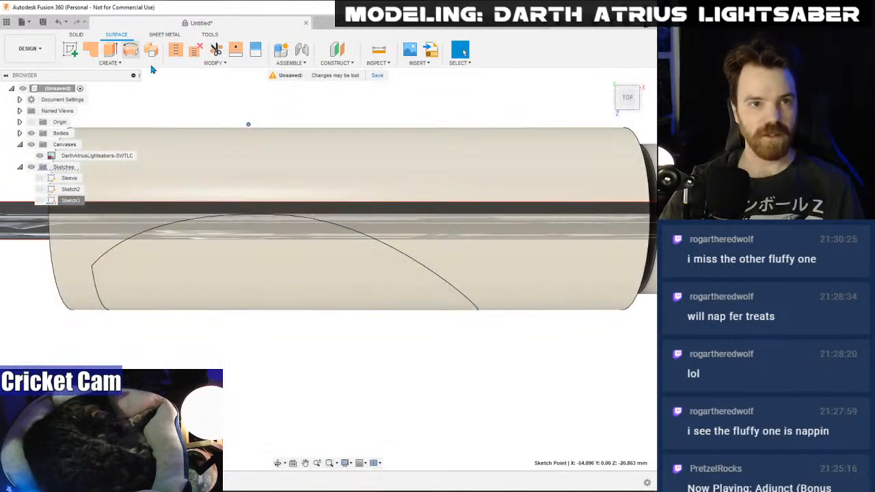
- Split the middle body's outer face with the copied spline and check the new outline against the canvas from the front
{"action": "left_click", "coordinate": [255, 49]}
{"action": "left_click", "coordinate": [333, 152]}
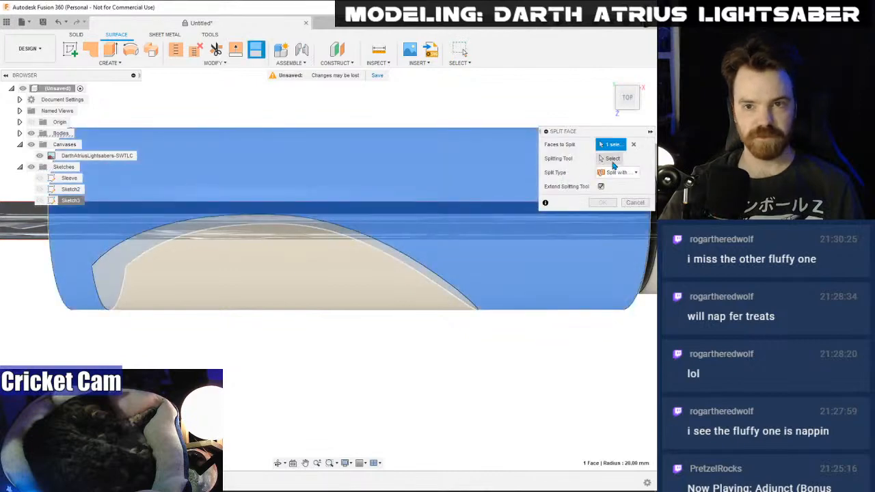
{"action": "left_click", "coordinate": [612, 160]}
{"action": "left_click", "coordinate": [40, 200]}
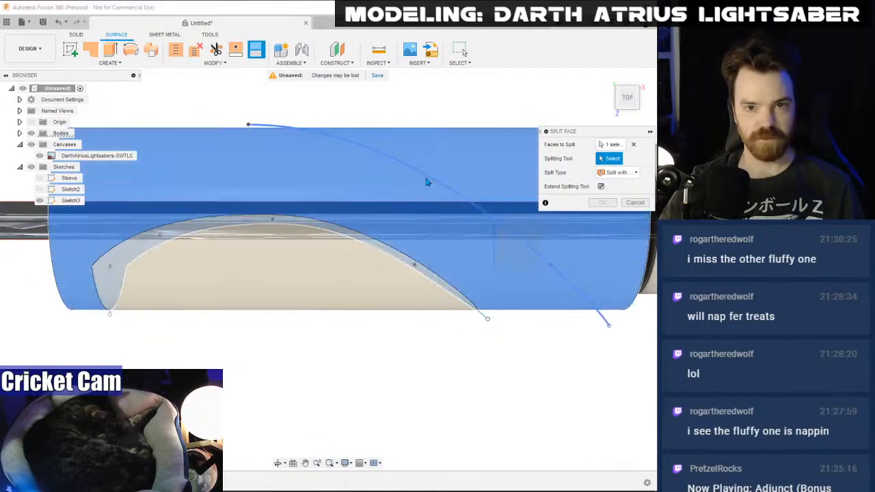
{"action": "left_click", "coordinate": [426, 181]}
{"action": "left_click", "coordinate": [613, 203]}
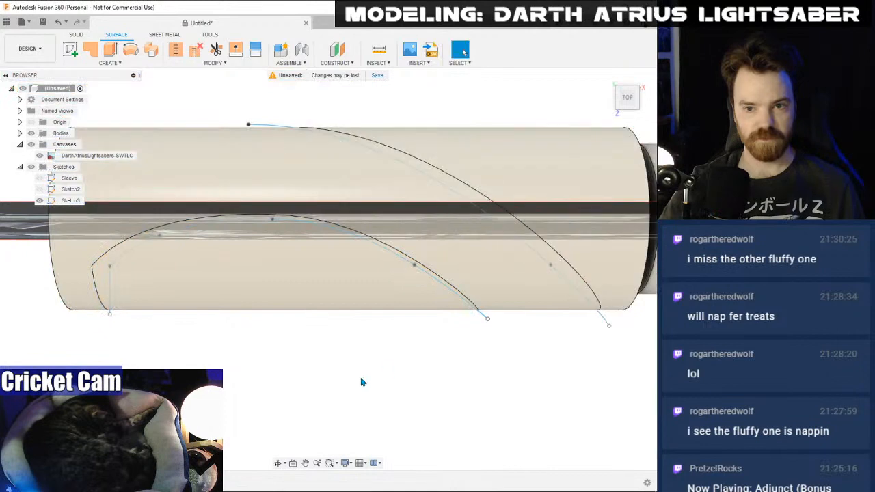
{"action": "left_click_drag", "start_coordinate": [622, 80], "coordinate": [628, 133]}
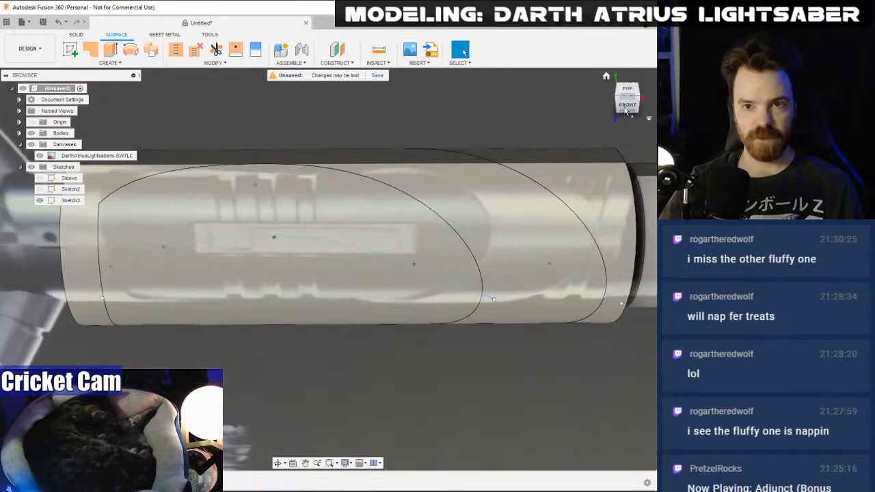
{"action": "left_click", "coordinate": [627, 108]}
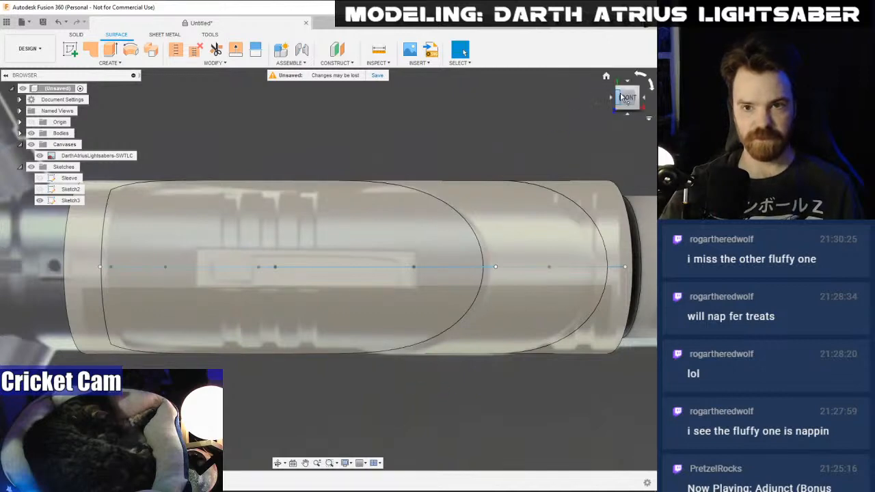
- Edit Sketch3, shifting the whole copied spline slightly toward the original outline, and finish the sketch
{"action": "right_click", "coordinate": [60, 202]}
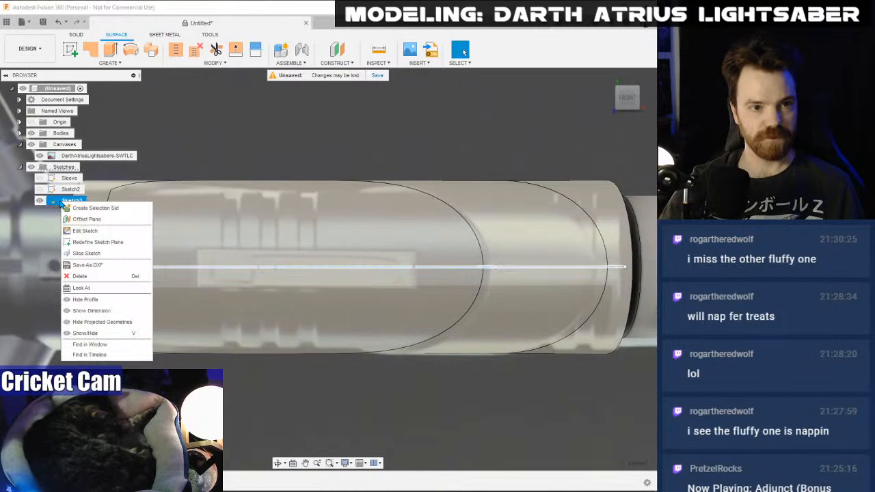
{"action": "left_click", "coordinate": [84, 230]}
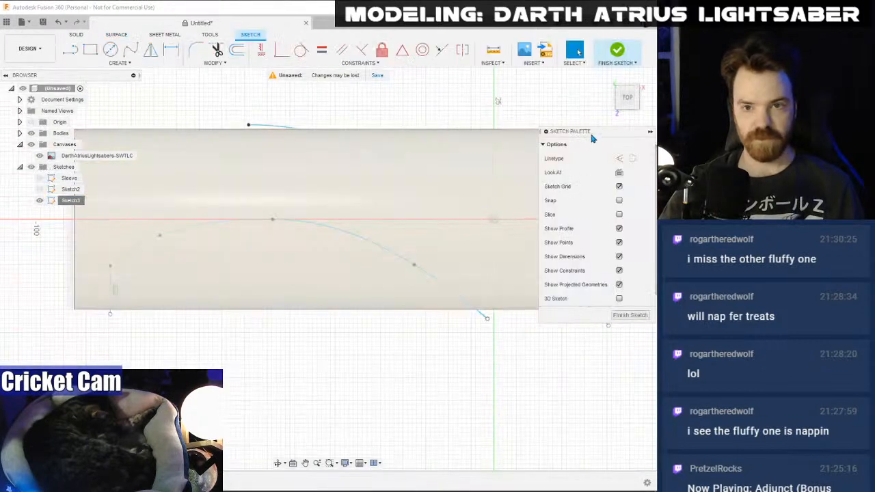
{"action": "mouse_move", "coordinate": [592, 137]}
{"action": "left_mouse_down"}
{"action": "mouse_move", "coordinate": [76, 266]}
{"action": "mouse_move", "coordinate": [62, 403]}
{"action": "left_mouse_up"}
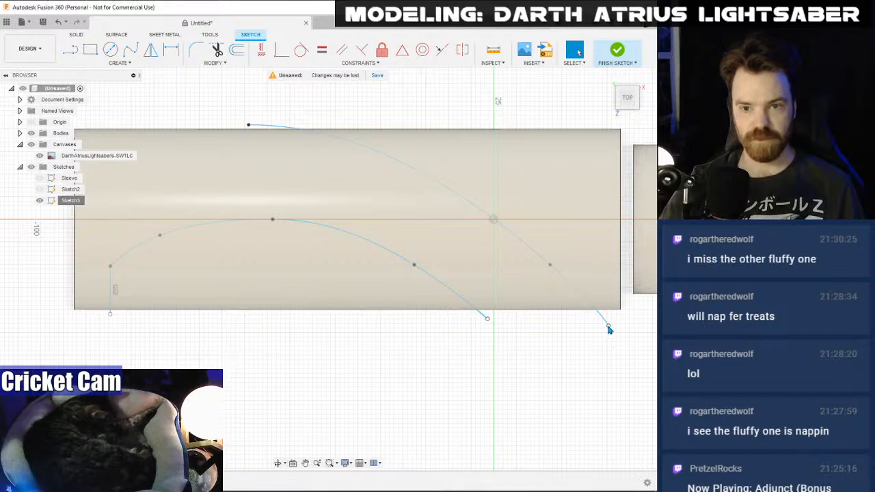
{"action": "left_click", "coordinate": [586, 296]}
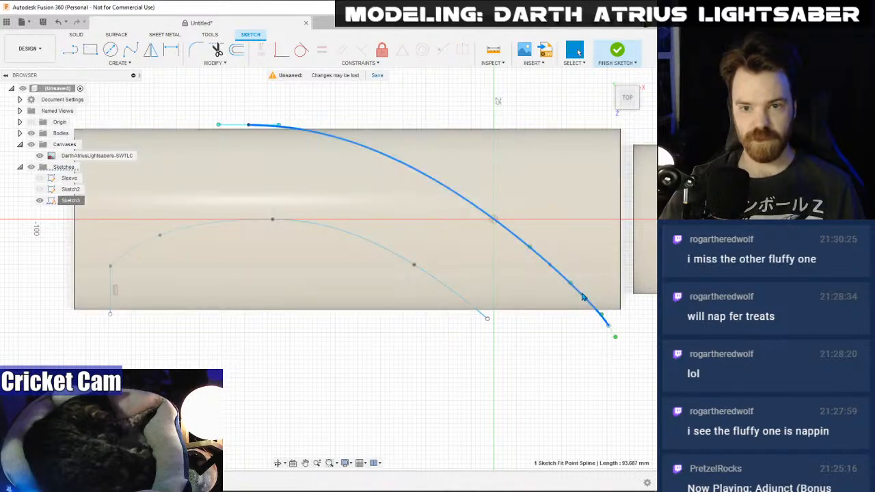
{"action": "left_click_drag", "start_coordinate": [582, 299], "coordinate": [571, 301]}
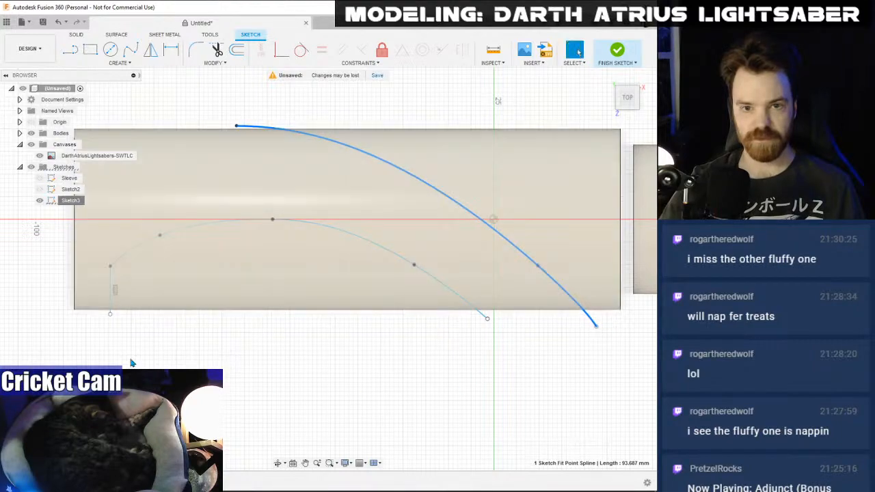
{"action": "left_click", "coordinate": [617, 50]}
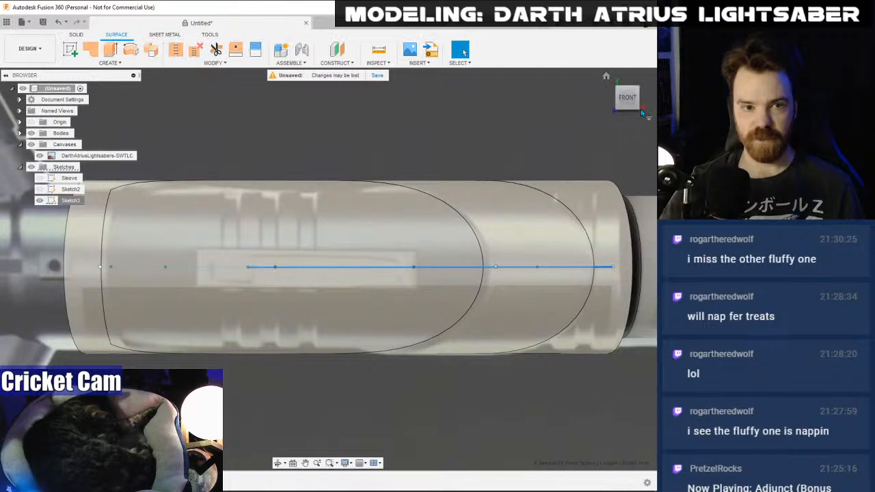
- Examine both split outlines from an angle over the canvas and compare them with the comic reference image in the photo viewer
{"action": "left_click_drag", "start_coordinate": [630, 100], "coordinate": [638, 124]}
{"action": "scroll", "coordinate": [500, 204], "scroll_direction": "down", "scroll_amount": 3}
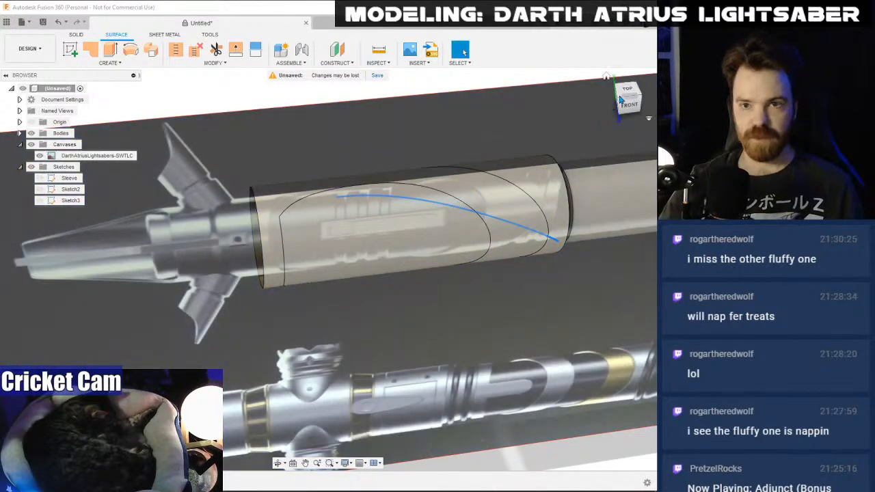
{"action": "key", "text": "alt+Tab"}
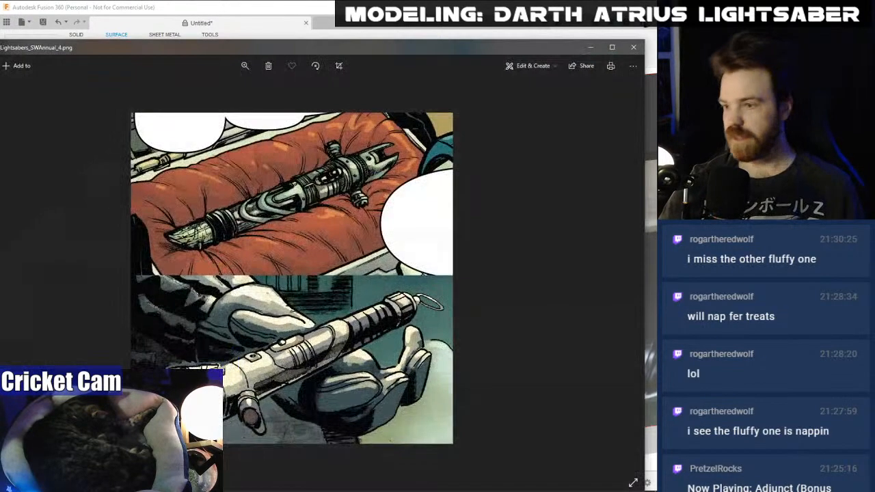
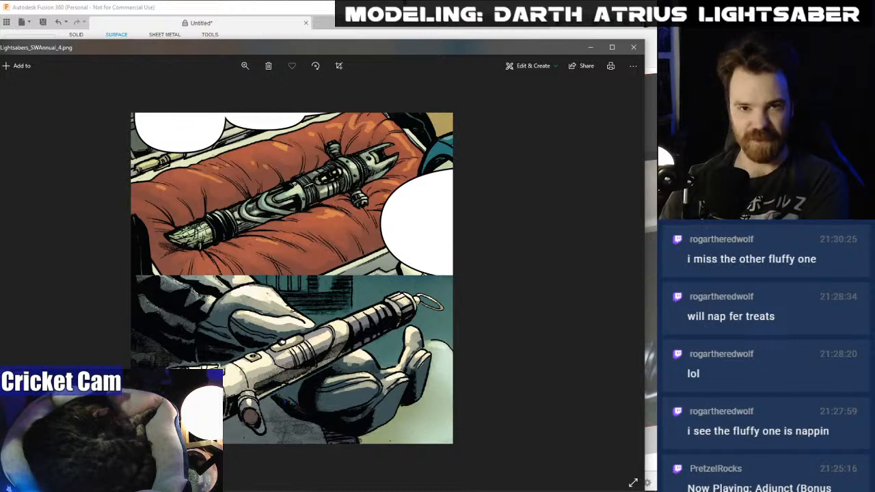
{"action": "key", "text": "alt+Tab"}
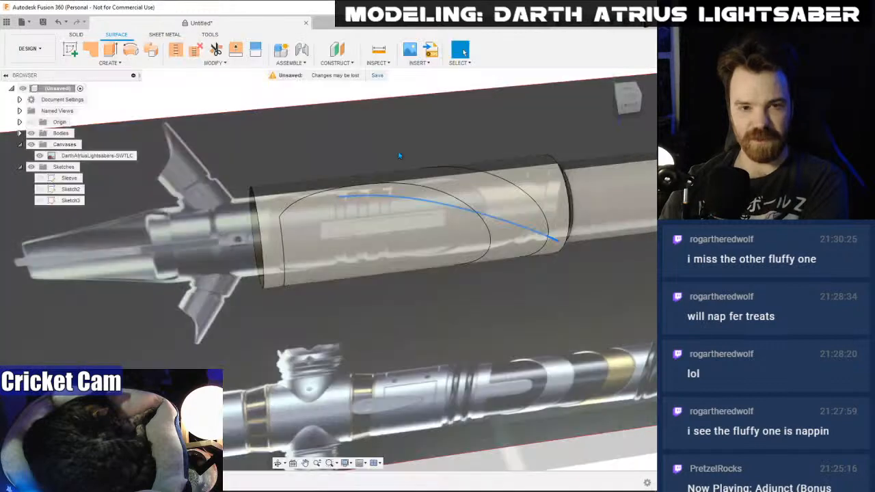
- Check the comic reference, edit Sketch3 and draw a three-point spline from the copied spline's start point to beyond the body's near end
{"action": "left_click", "coordinate": [630, 93]}
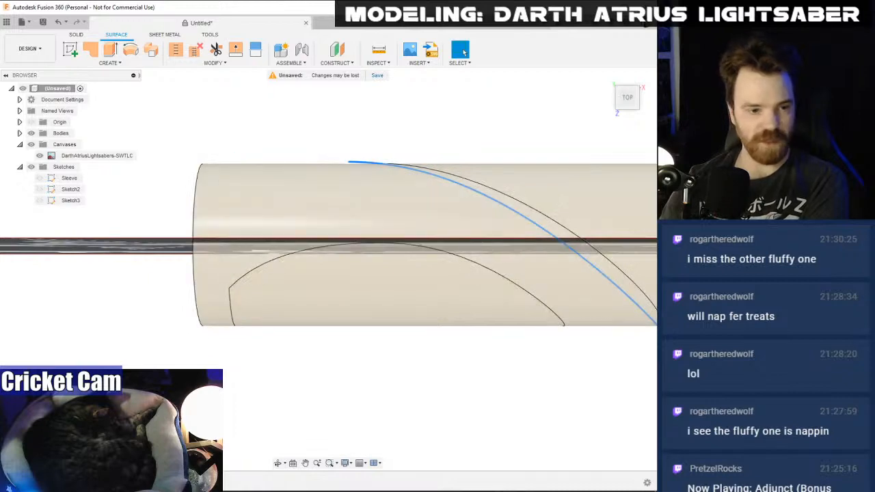
{"action": "key", "text": "alt+Tab"}
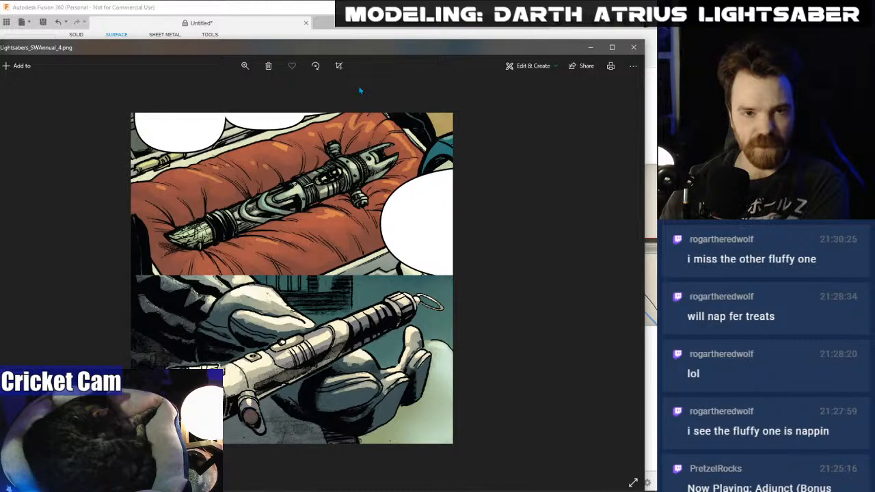
{"action": "left_click", "coordinate": [330, 14]}
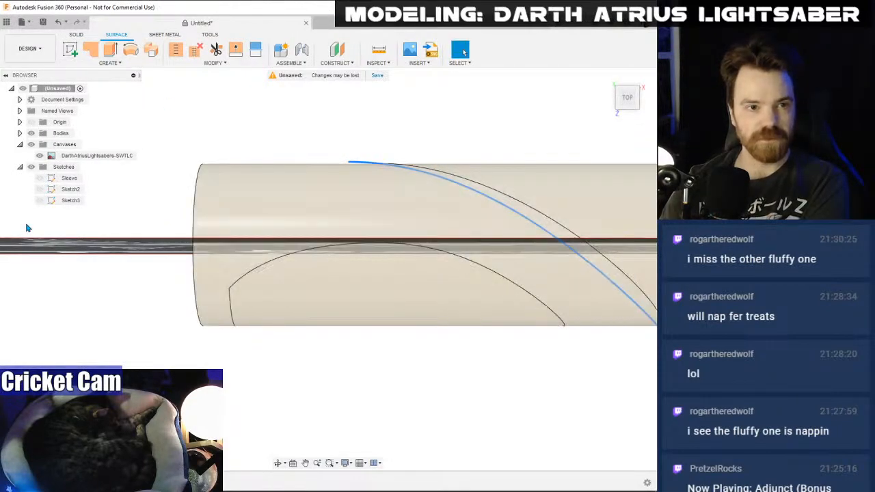
{"action": "right_click", "coordinate": [71, 201]}
{"action": "left_click", "coordinate": [82, 222]}
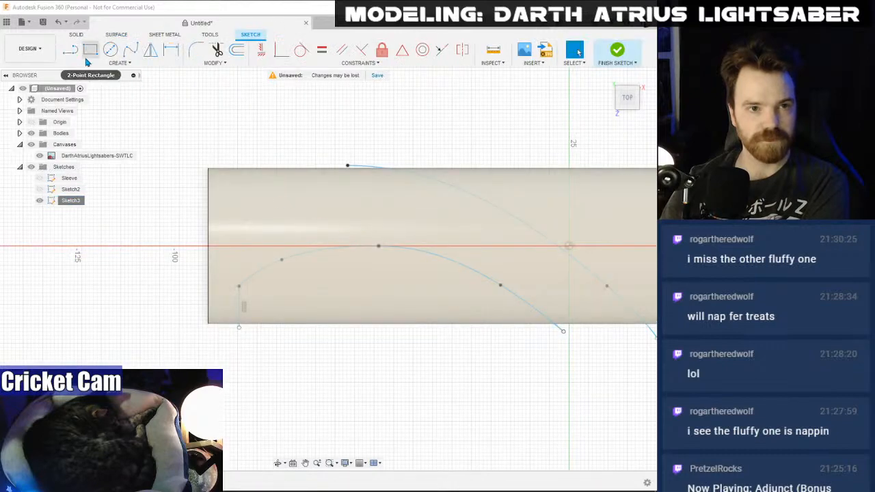
{"action": "left_click", "coordinate": [131, 50]}
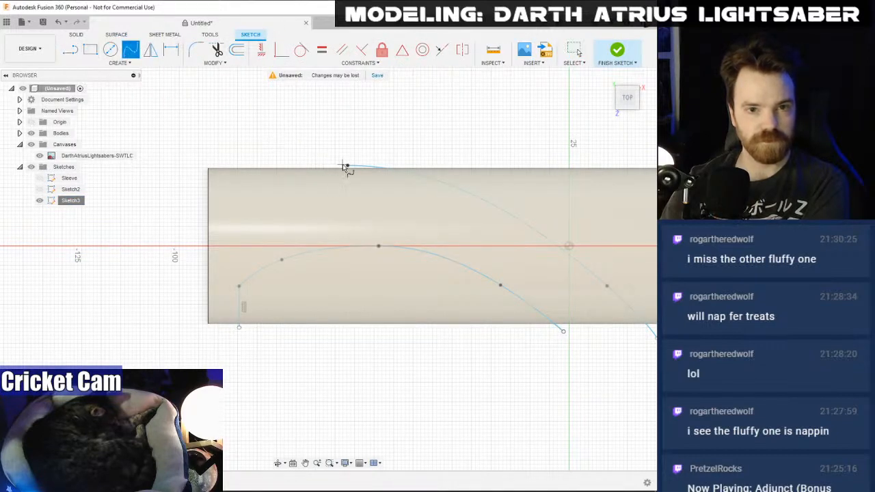
{"action": "scroll", "coordinate": [328, 186], "scroll_direction": "up", "scroll_amount": 3}
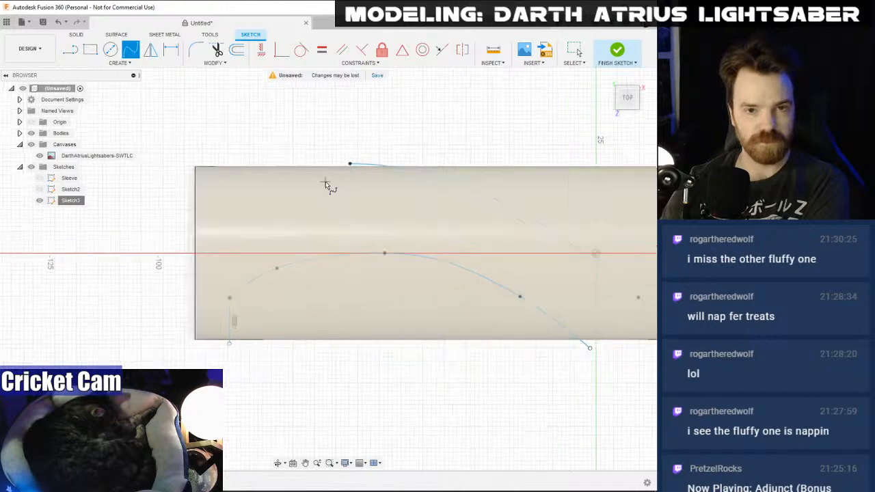
{"action": "left_click", "coordinate": [356, 160]}
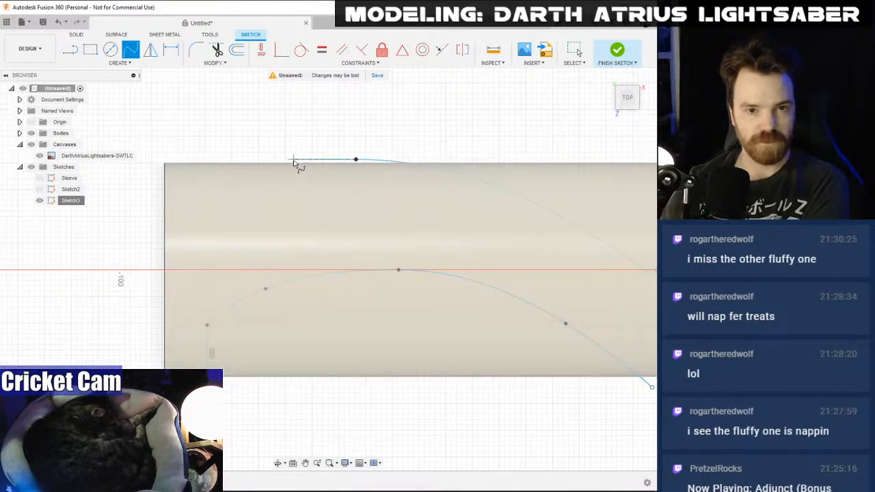
{"action": "left_click", "coordinate": [293, 160]}
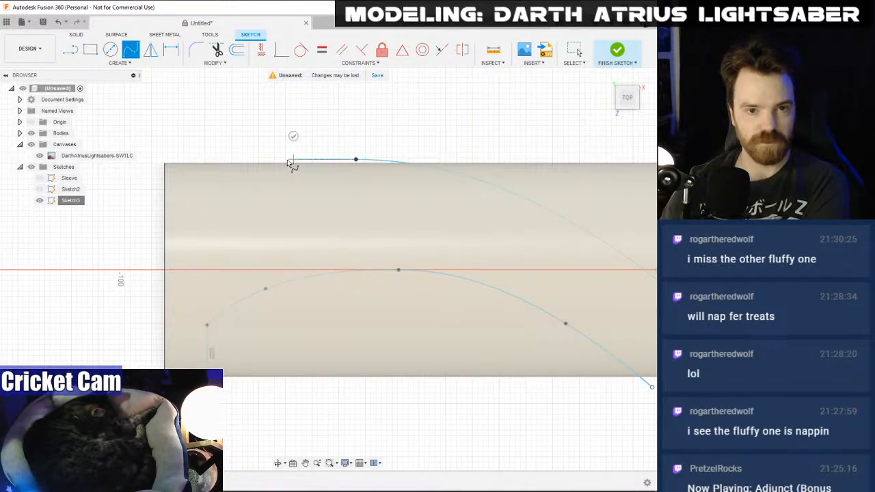
{"action": "left_click", "coordinate": [142, 253]}
{"action": "key", "text": "Return"}
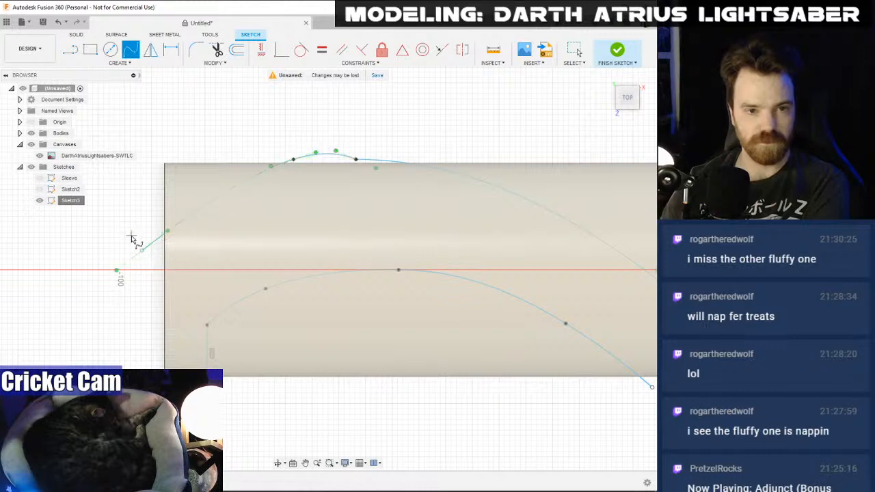
{"action": "key", "text": "Escape"}
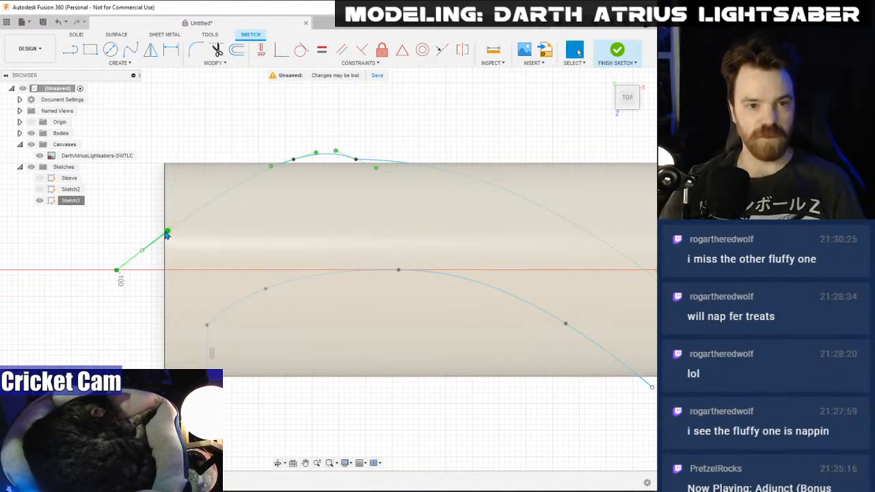
- Bend the new spline's outer end into a rounder curve, level its tangent at the junction with the copied spline, and finish Sketch3
{"action": "left_click_drag", "start_coordinate": [167, 234], "coordinate": [160, 226]}
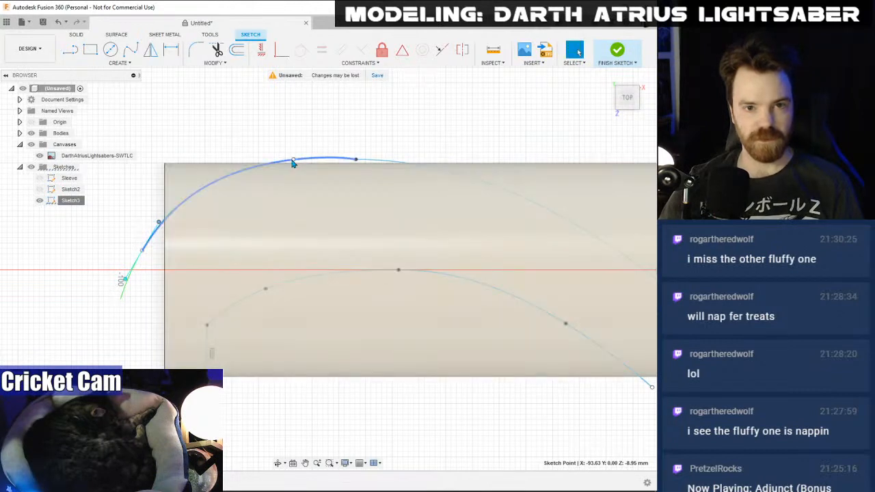
{"action": "left_click", "coordinate": [355, 159]}
{"action": "scroll", "coordinate": [385, 161], "scroll_direction": "up", "scroll_amount": 8}
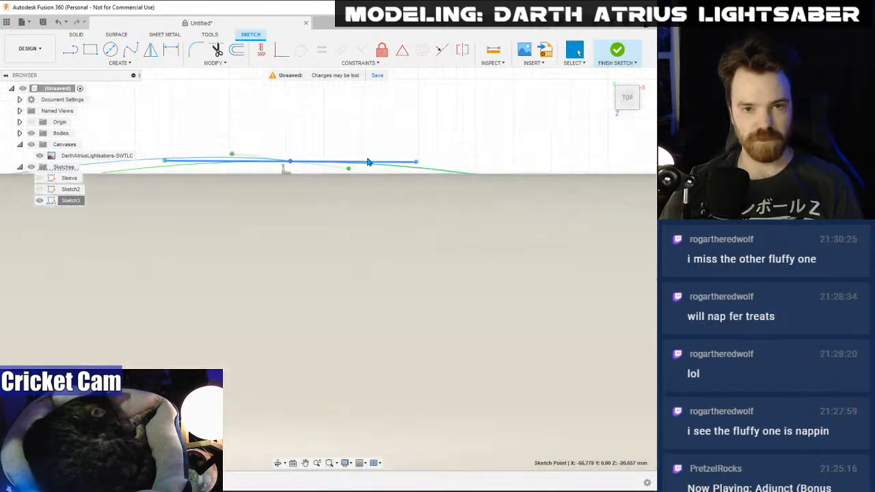
{"action": "middle_click_drag", "start_coordinate": [252, 134], "coordinate": [317, 137]}
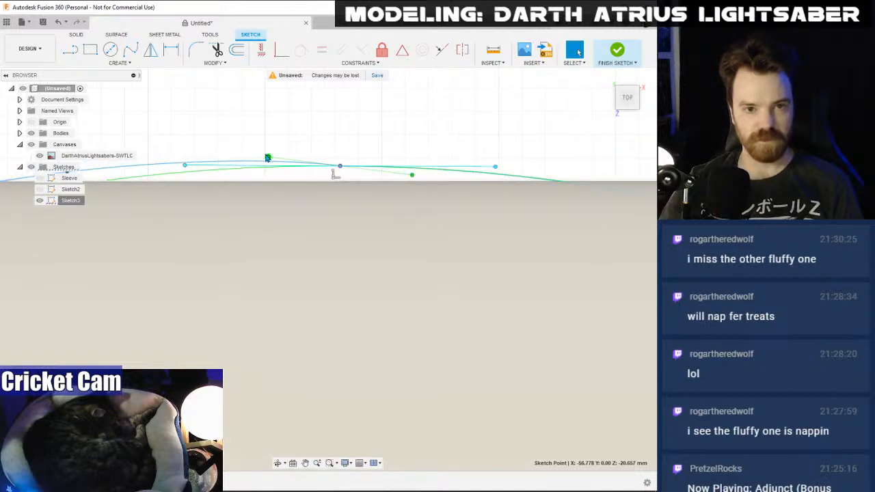
{"action": "left_click_drag", "start_coordinate": [268, 158], "coordinate": [264, 171]}
{"action": "scroll", "coordinate": [275, 140], "scroll_direction": "down", "scroll_amount": 4}
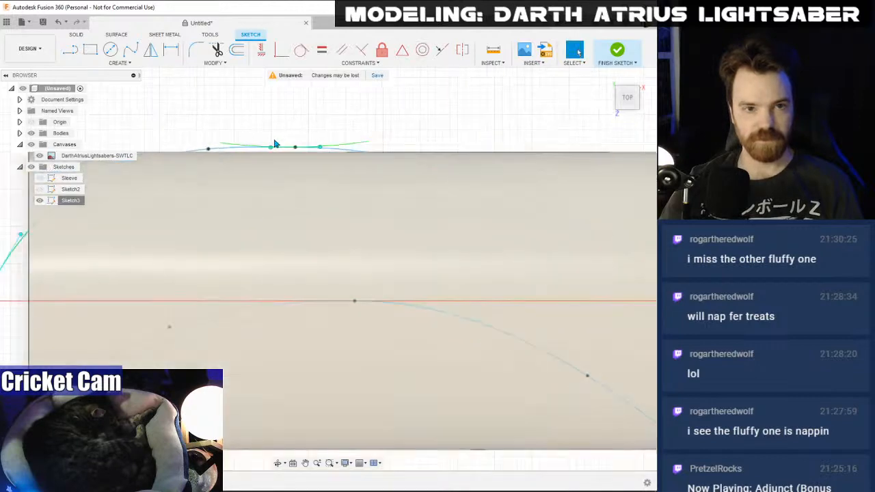
{"action": "scroll", "coordinate": [275, 144], "scroll_direction": "down", "scroll_amount": 3}
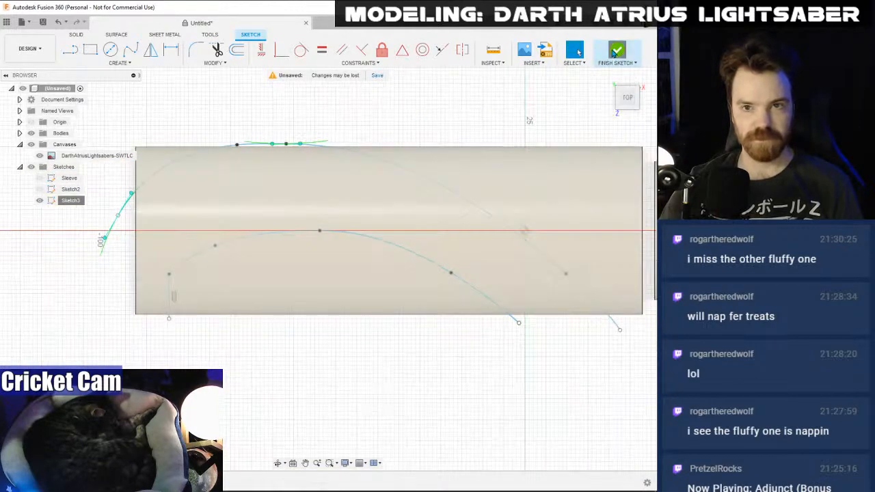
{"action": "left_click", "coordinate": [617, 51]}
- Split the middle body's outer face with the extended spline from Sketch3 and hide the sketch
{"action": "left_click", "coordinate": [117, 34]}
{"action": "left_click", "coordinate": [255, 50]}
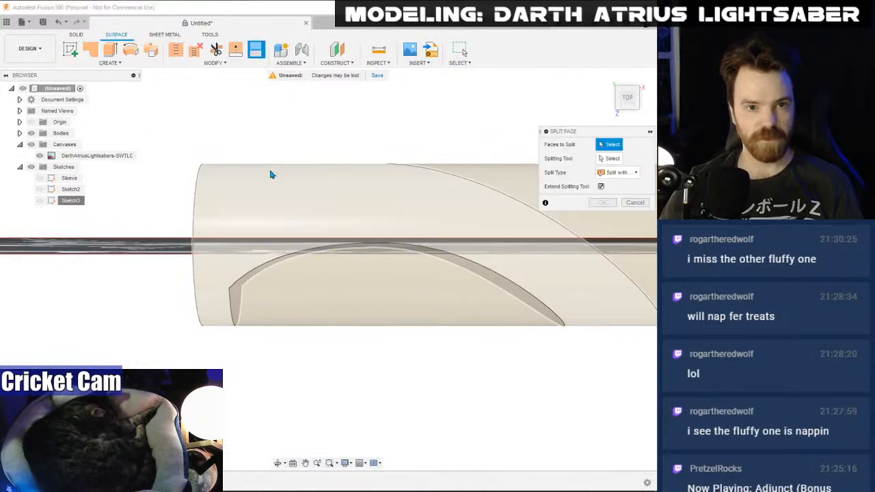
{"action": "left_click", "coordinate": [270, 175]}
{"action": "left_click", "coordinate": [39, 201]}
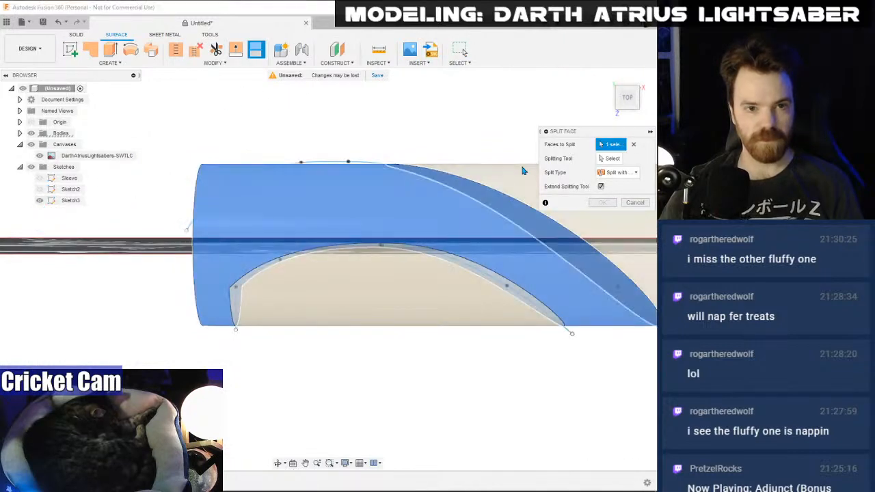
{"action": "left_click", "coordinate": [609, 158]}
{"action": "left_click", "coordinate": [232, 191]}
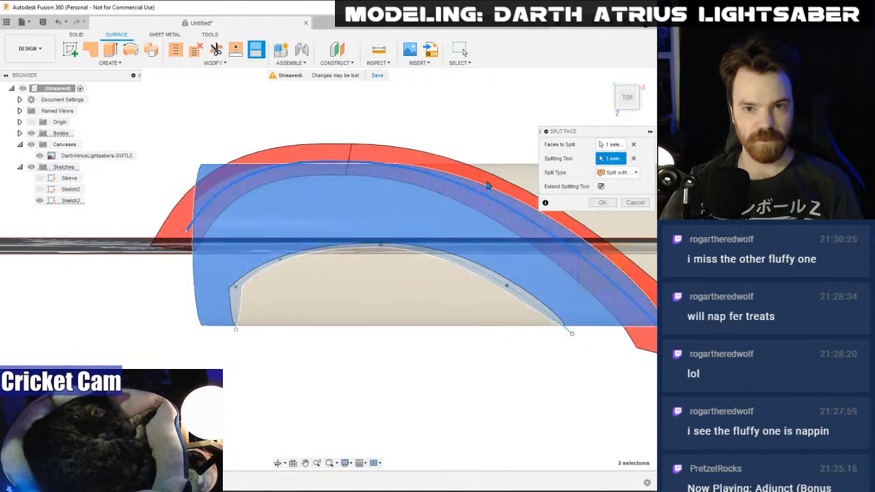
{"action": "left_click", "coordinate": [602, 202]}
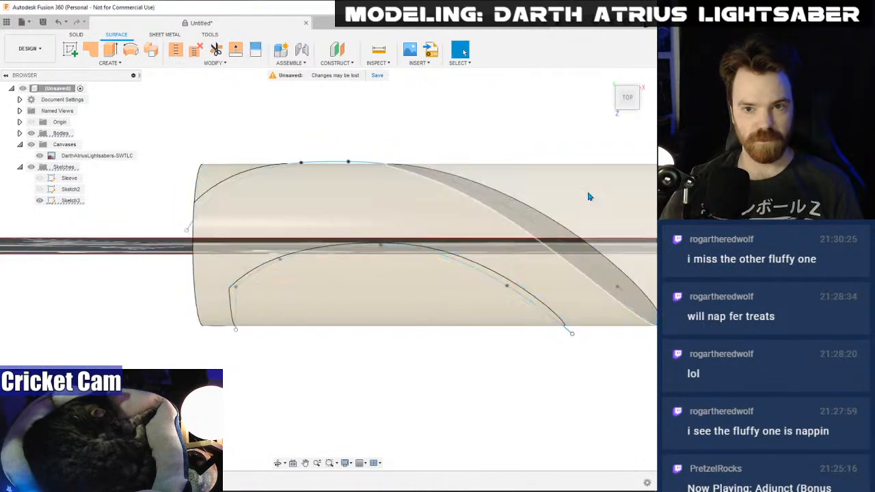
{"action": "left_click", "coordinate": [41, 201]}
- Hide the lightsaber canvas and examine the split outlines on the back of the middle body
{"action": "scroll", "coordinate": [469, 130], "scroll_direction": "down", "scroll_amount": 1}
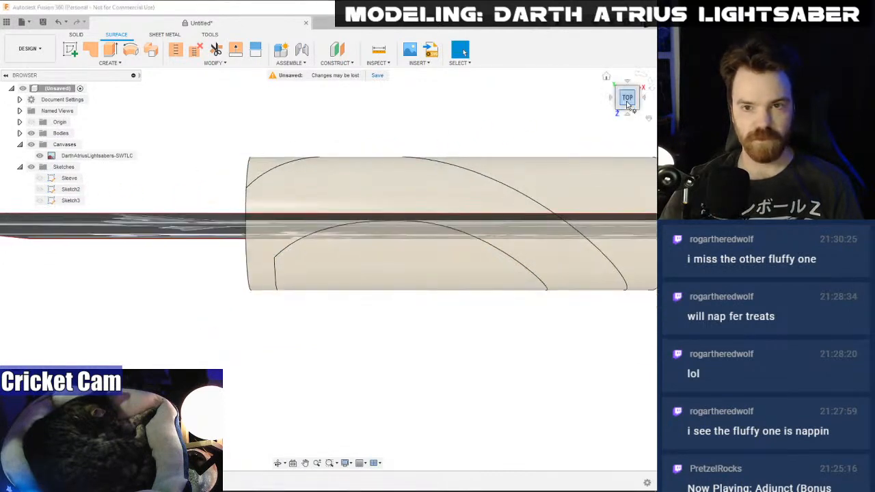
{"action": "mouse_move", "coordinate": [628, 102]}
{"action": "left_mouse_down"}
{"action": "mouse_move", "coordinate": [604, 97]}
{"action": "mouse_move", "coordinate": [557, 58]}
{"action": "mouse_move", "coordinate": [600, 62]}
{"action": "mouse_move", "coordinate": [563, 60]}
{"action": "mouse_move", "coordinate": [578, 63]}
{"action": "left_mouse_up"}
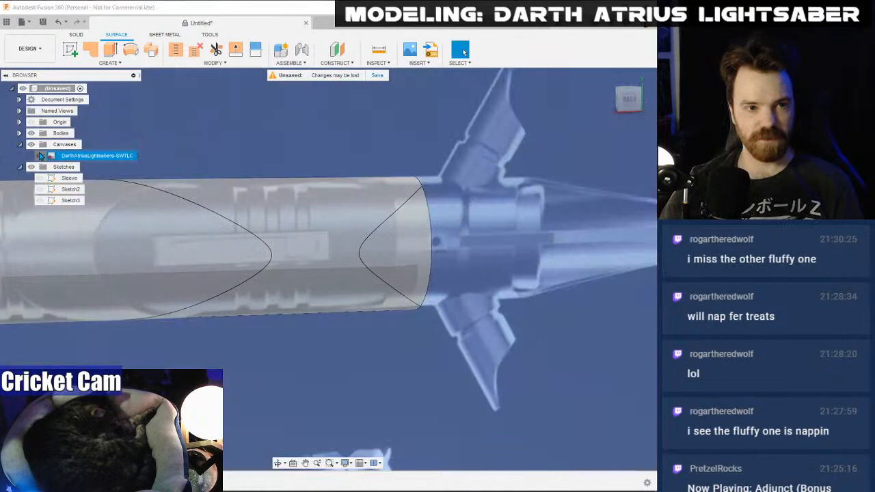
{"action": "left_click", "coordinate": [40, 156]}
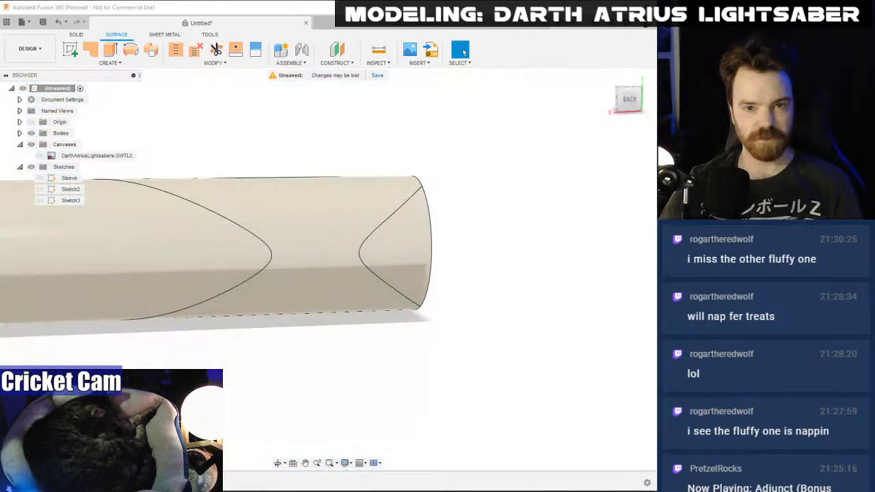
{"action": "mouse_move", "coordinate": [640, 109]}
{"action": "left_mouse_down"}
{"action": "mouse_move", "coordinate": [630, 106]}
{"action": "mouse_move", "coordinate": [639, 109]}
{"action": "left_mouse_up"}
{"action": "middle_click_drag", "start_coordinate": [328, 267], "coordinate": [328, 268], "text": "shift"}
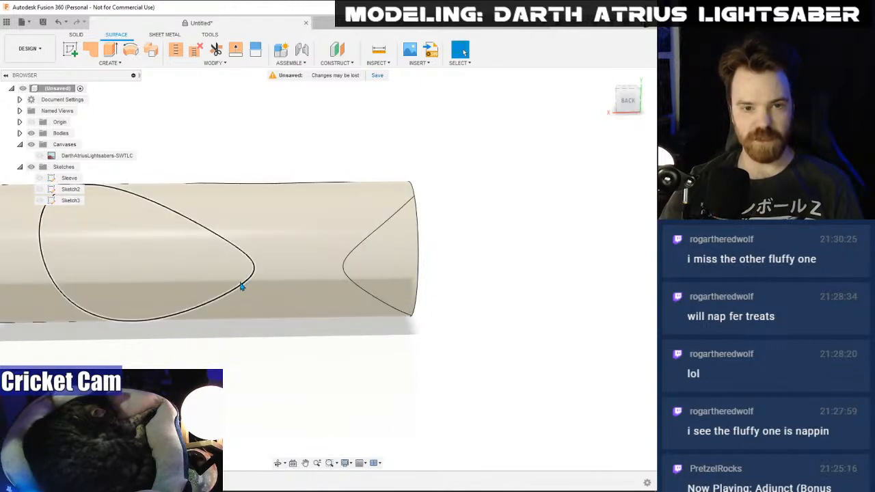
{"action": "mouse_move", "coordinate": [328, 269]}
{"action": "middle_mouse_down", "text": "shift"}
{"action": "mouse_move", "coordinate": [342, 269]}
{"action": "mouse_move", "coordinate": [328, 269]}
{"action": "middle_mouse_up", "text": "shift"}
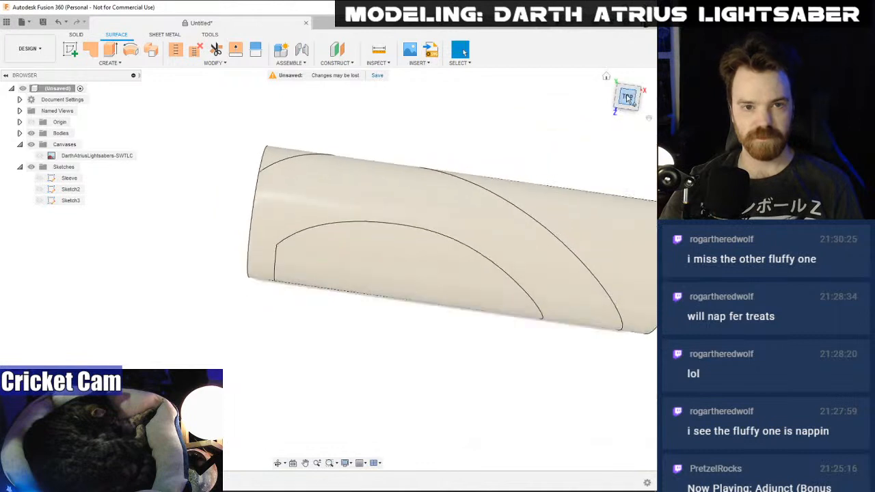
- Edit Sketch3, moving the junction point and the adjacent spline point onto the body's far edge at Z about -19.87 mm, and finish the sketch
{"action": "left_click", "coordinate": [627, 98]}
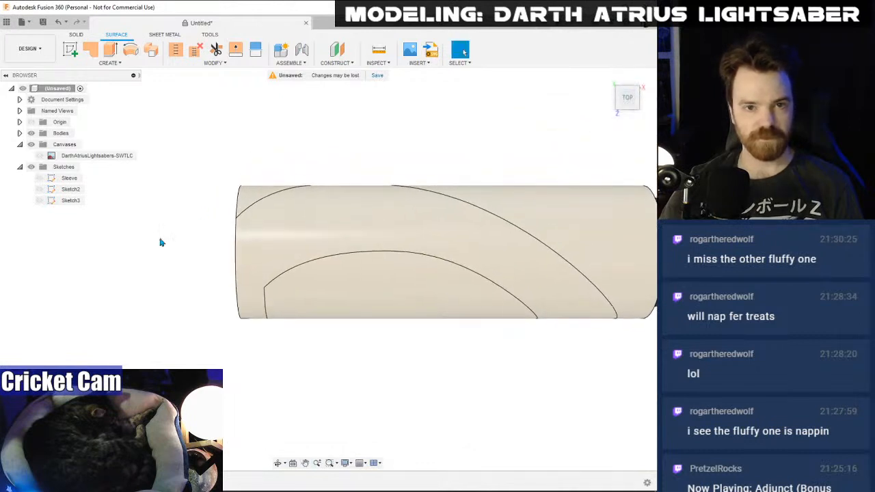
{"action": "left_click", "coordinate": [39, 200]}
{"action": "right_click", "coordinate": [73, 201]}
{"action": "left_click", "coordinate": [92, 232]}
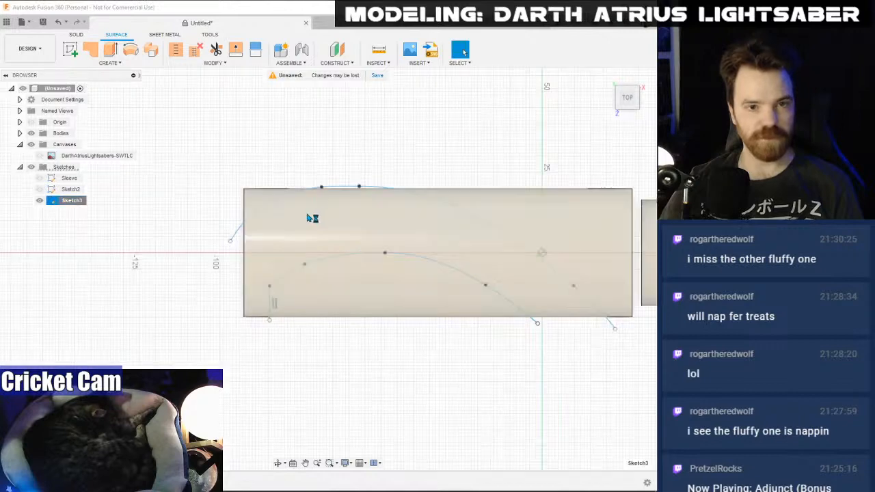
{"action": "scroll", "coordinate": [349, 196], "scroll_direction": "up", "scroll_amount": 5}
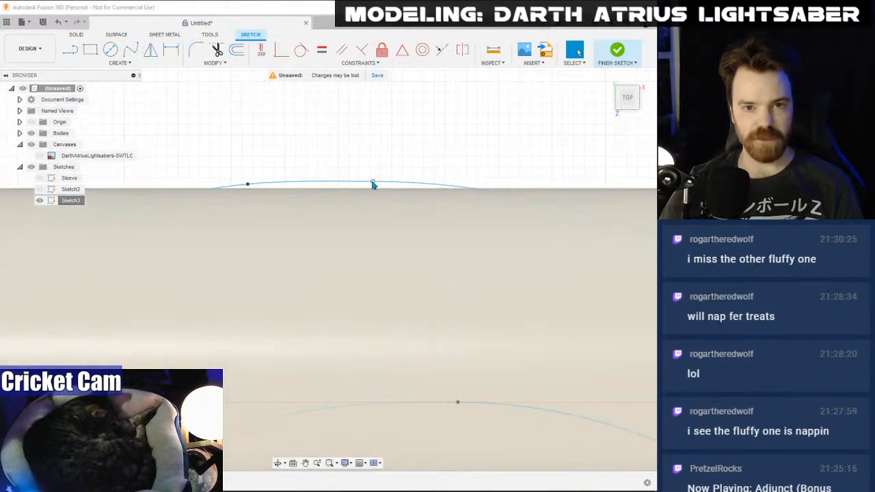
{"action": "left_click", "coordinate": [373, 185]}
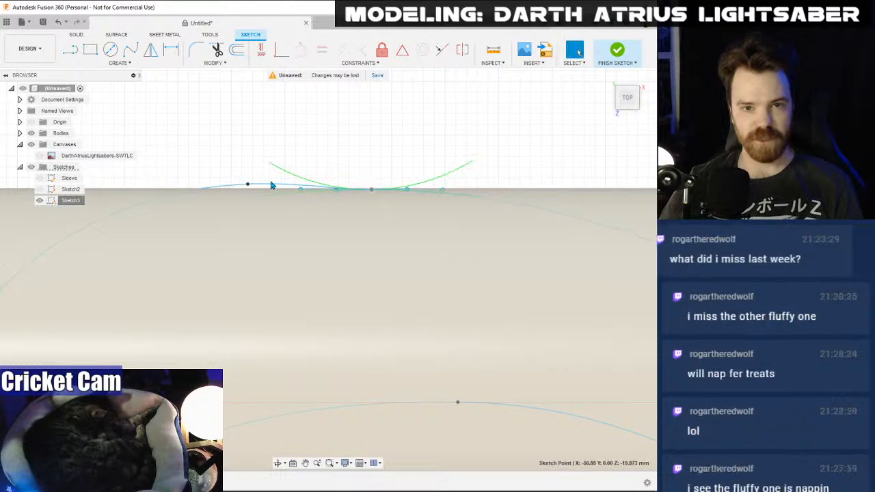
{"action": "left_click_drag", "start_coordinate": [248, 184], "coordinate": [248, 189]}
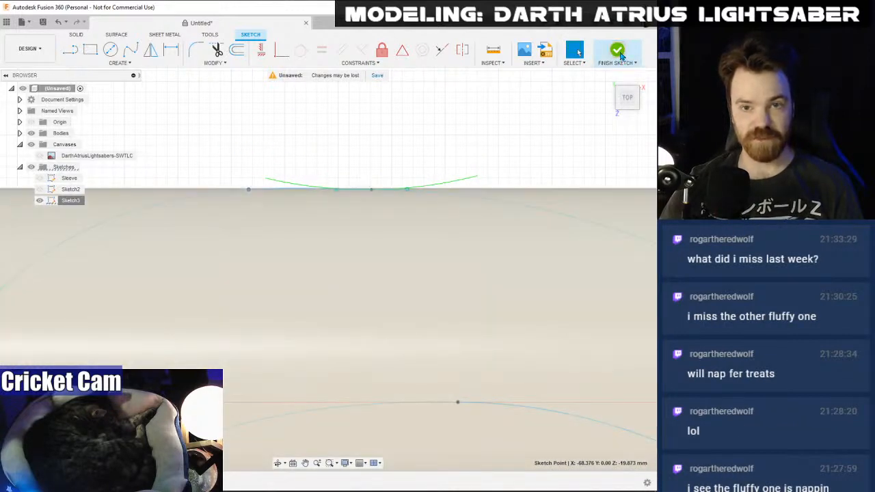
{"action": "left_click", "coordinate": [618, 52]}
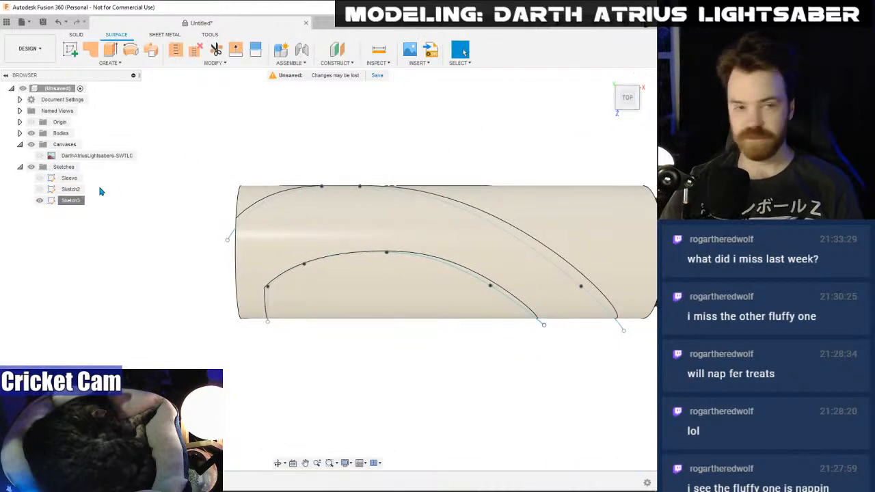
- Examine the updated split outlines with Sketch3 hidden, then redisplay the sketch and compare its splines with the body's edges from above
{"action": "left_click", "coordinate": [39, 200]}
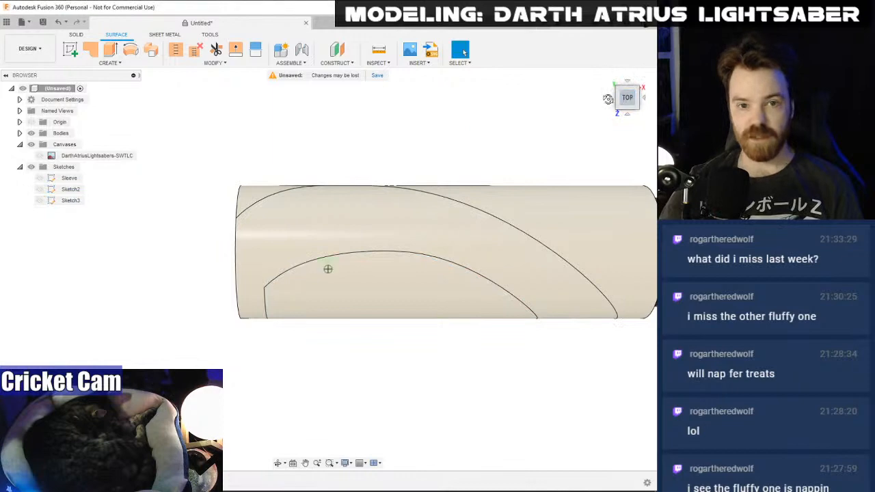
{"action": "middle_click_drag", "start_coordinate": [328, 267], "coordinate": [328, 269], "text": "shift"}
{"action": "left_click", "coordinate": [628, 97]}
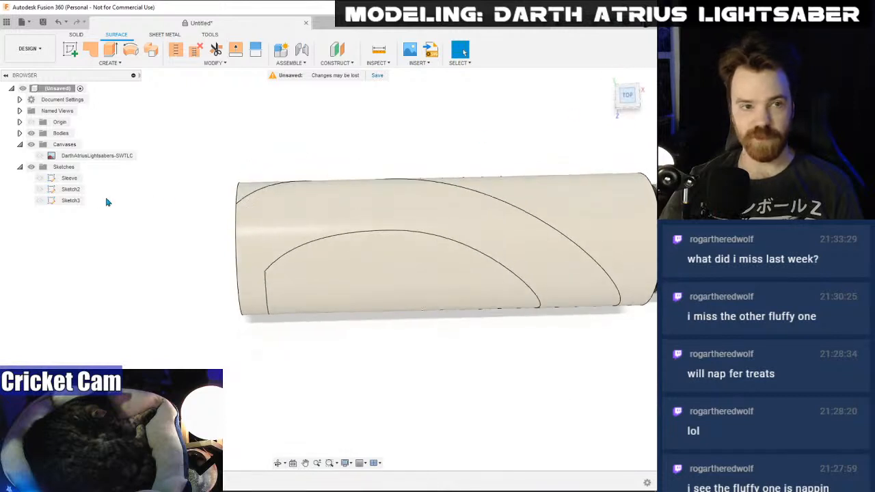
{"action": "left_click", "coordinate": [39, 201]}
{"action": "scroll", "coordinate": [335, 164], "scroll_direction": "up", "scroll_amount": 5}
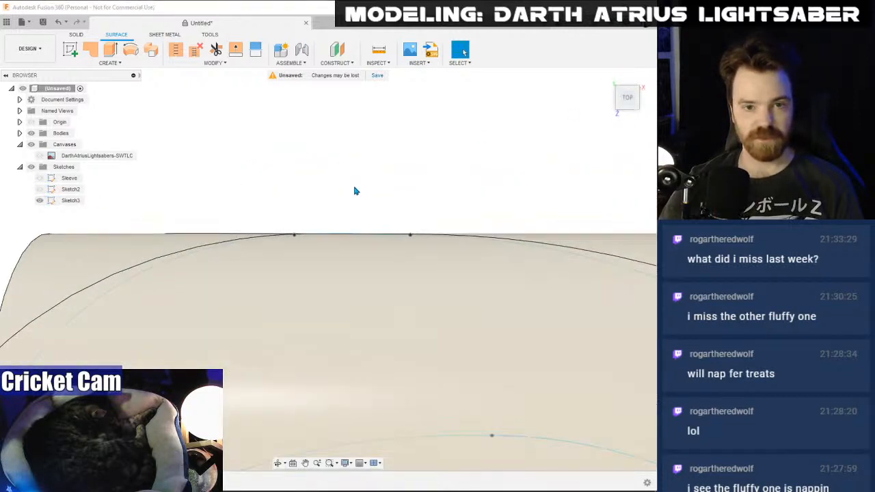
{"action": "scroll", "coordinate": [359, 197], "scroll_direction": "down", "scroll_amount": 2}
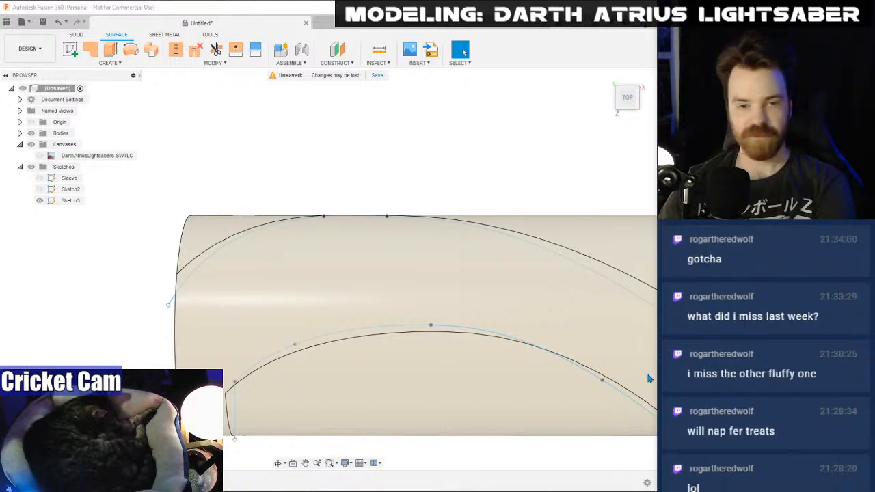
- Open Sketch3 for editing, examine the outer spline's points along the middle body's far edge, and finish the sketch
{"action": "right_click", "coordinate": [62, 200]}
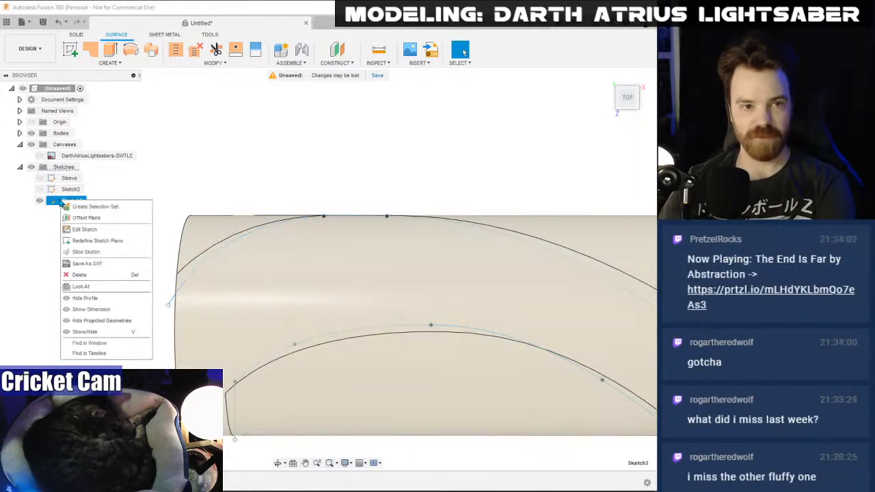
{"action": "left_click", "coordinate": [78, 229]}
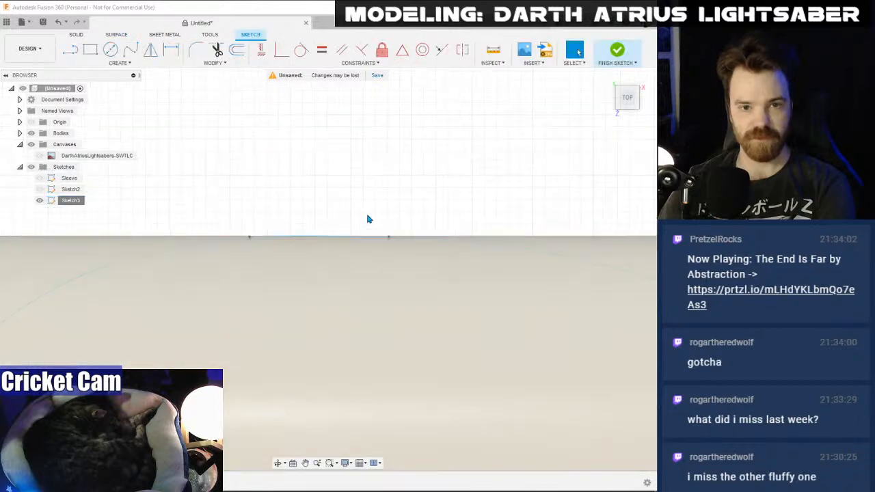
{"action": "scroll", "coordinate": [368, 231], "scroll_direction": "up", "scroll_amount": 4}
{"action": "scroll", "coordinate": [401, 250], "scroll_direction": "up", "scroll_amount": 3}
{"action": "mouse_move", "coordinate": [287, 178]}
{"action": "middle_mouse_down"}
{"action": "mouse_move", "coordinate": [400, 171]}
{"action": "mouse_move", "coordinate": [474, 201]}
{"action": "mouse_move", "coordinate": [435, 189]}
{"action": "mouse_move", "coordinate": [397, 209]}
{"action": "mouse_move", "coordinate": [304, 184]}
{"action": "middle_mouse_up"}
{"action": "scroll", "coordinate": [410, 203], "scroll_direction": "down", "scroll_amount": 5}
{"action": "scroll", "coordinate": [409, 203], "scroll_direction": "down", "scroll_amount": 8}
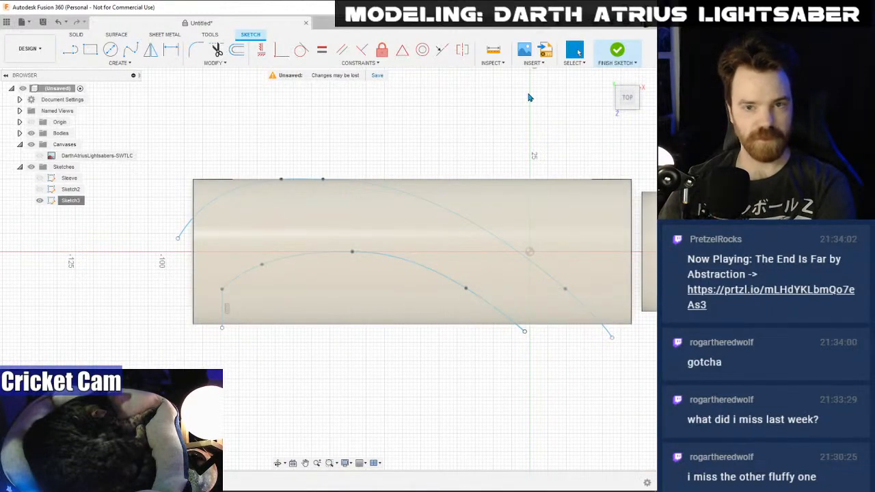
{"action": "left_click", "coordinate": [617, 49]}
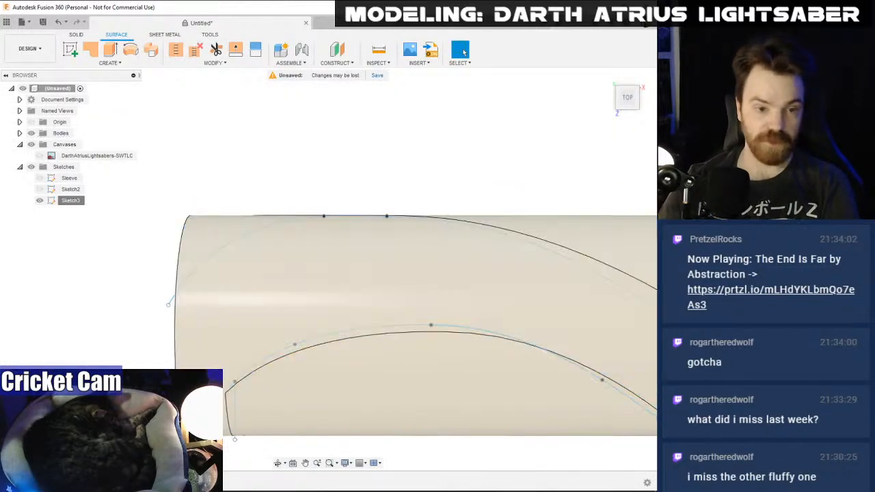
- Edit Sketch3 and delete both splines that form the outer curve, keeping the inner outline
{"action": "right_click", "coordinate": [69, 201]}
{"action": "left_click", "coordinate": [91, 235]}
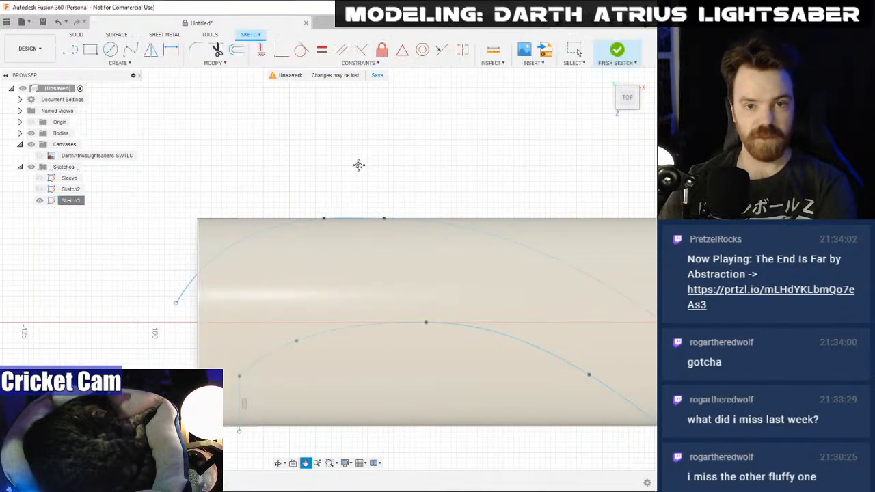
{"action": "middle_click_drag", "start_coordinate": [358, 165], "coordinate": [237, 162]}
{"action": "scroll", "coordinate": [239, 171], "scroll_direction": "down", "scroll_amount": 2}
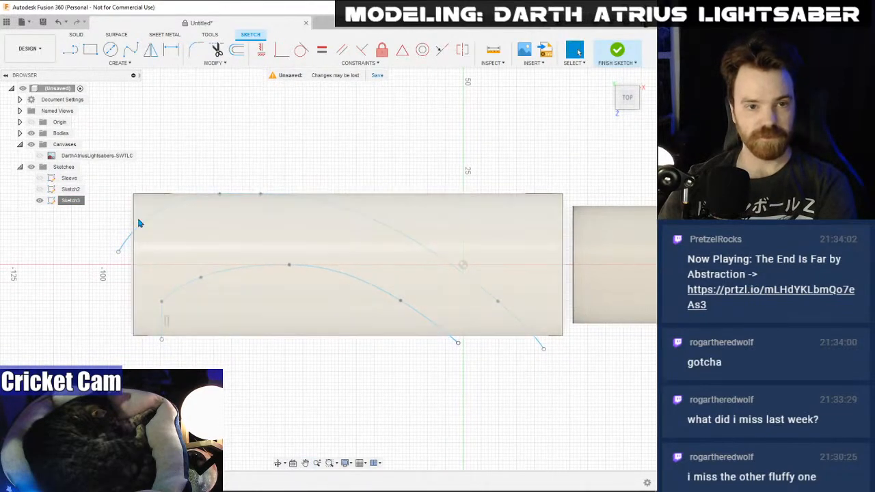
{"action": "left_click", "coordinate": [126, 241]}
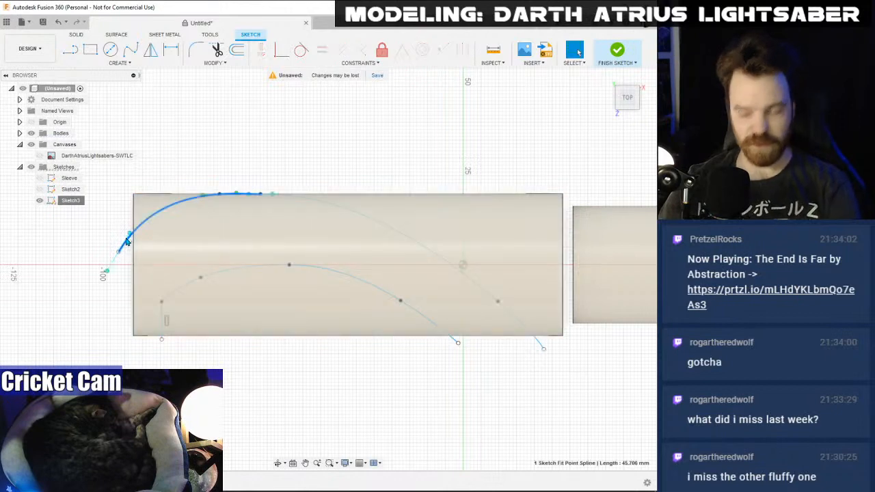
{"action": "key", "text": "Delete"}
{"action": "left_click", "coordinate": [317, 205]}
{"action": "key", "text": "Delete"}
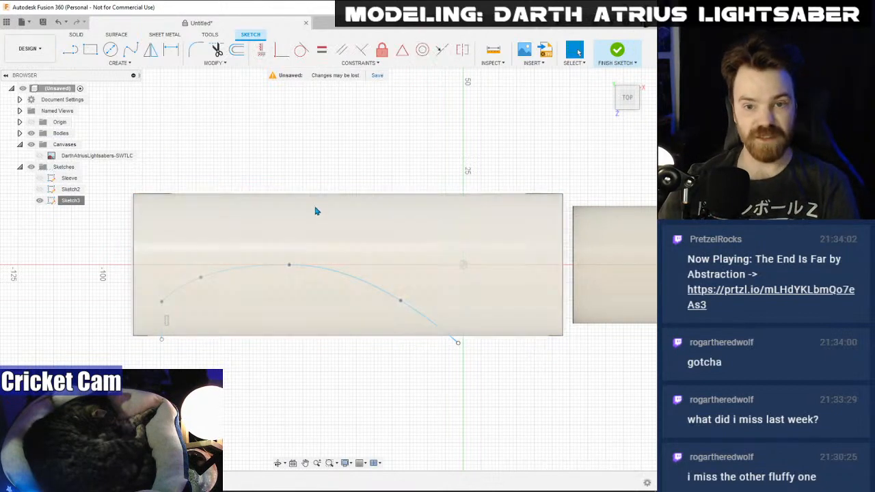
- Draw one five-point fit point spline from beyond the body's outer end, arching along its far edge and ending past the near edge
{"action": "left_click", "coordinate": [130, 49]}
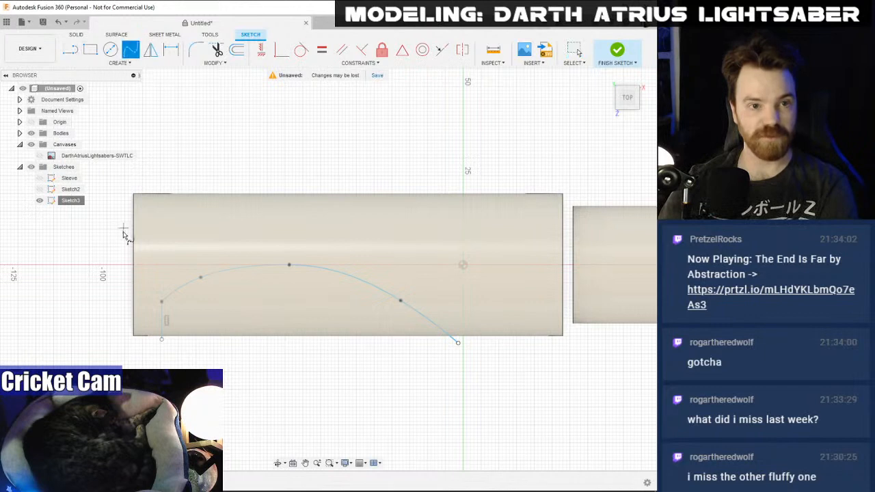
{"action": "left_click", "coordinate": [122, 241]}
{"action": "left_click", "coordinate": [173, 209]}
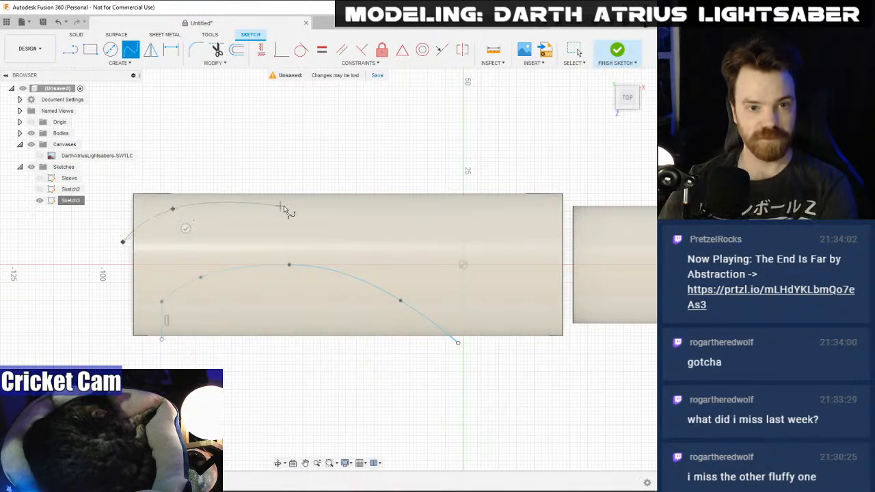
{"action": "left_click", "coordinate": [248, 197]}
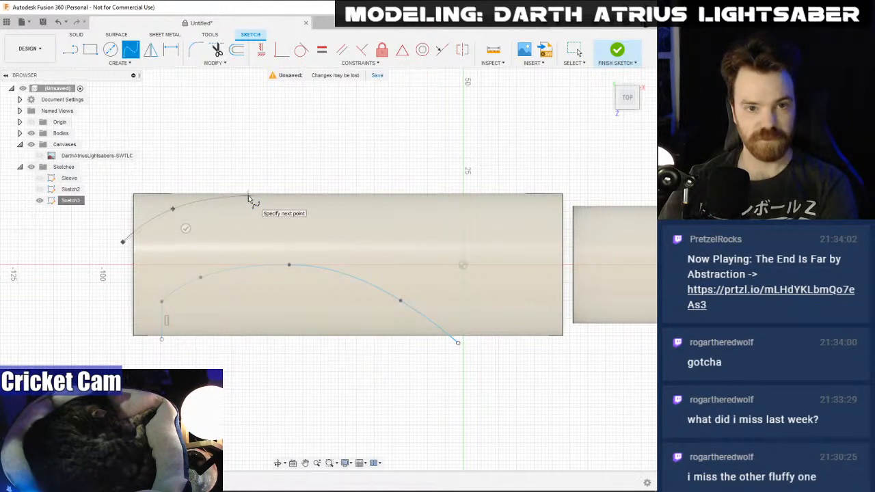
{"action": "left_click", "coordinate": [447, 233]}
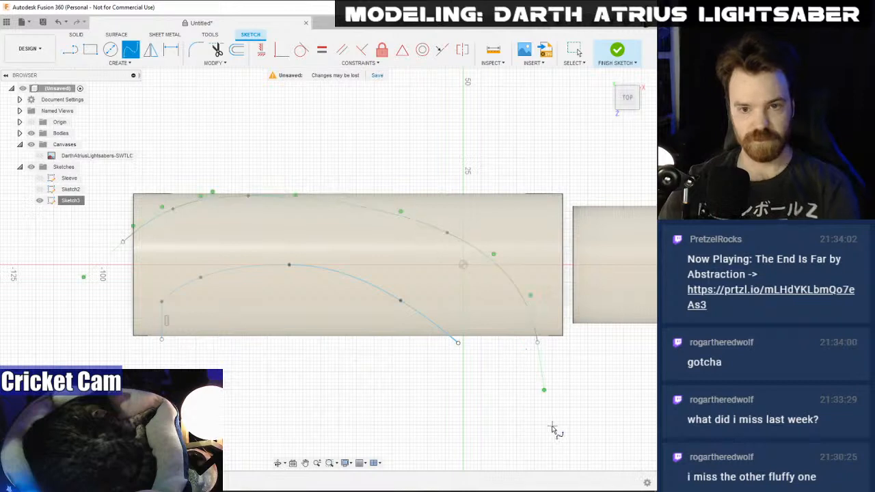
{"action": "key", "text": "Escape"}
{"action": "key", "text": "Escape"}
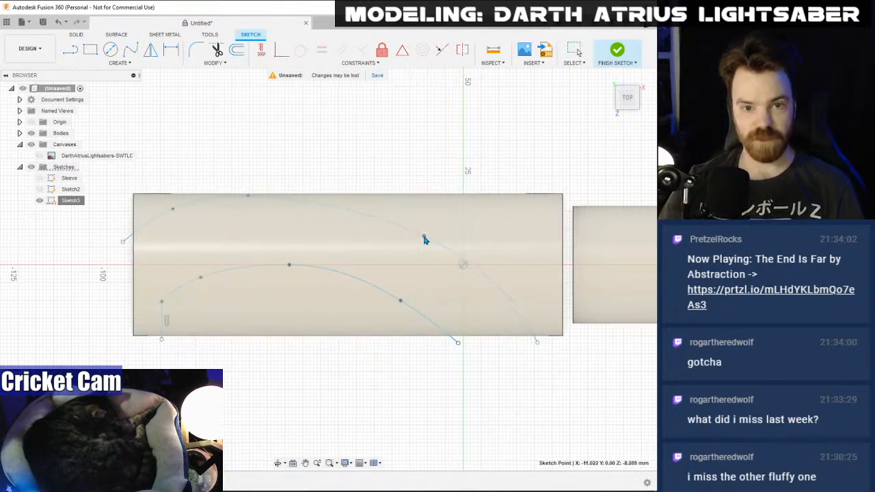
- Reshape the new spline: second point near X -84.1, Z -15.0 mm, fourth near X -13.1, Z -8.4 mm, endpoint near X 22.7, Z 22.0 mm, with a straighter end tangent
{"action": "left_click", "coordinate": [424, 239]}
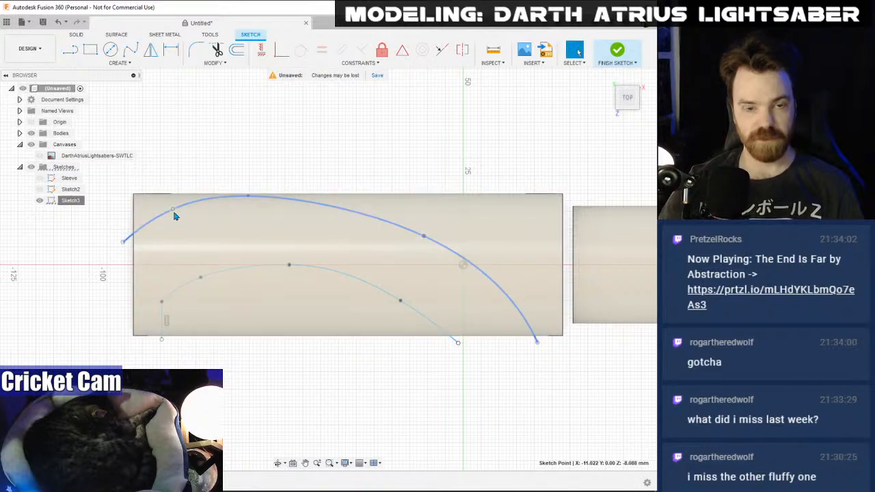
{"action": "key", "text": "Delete"}
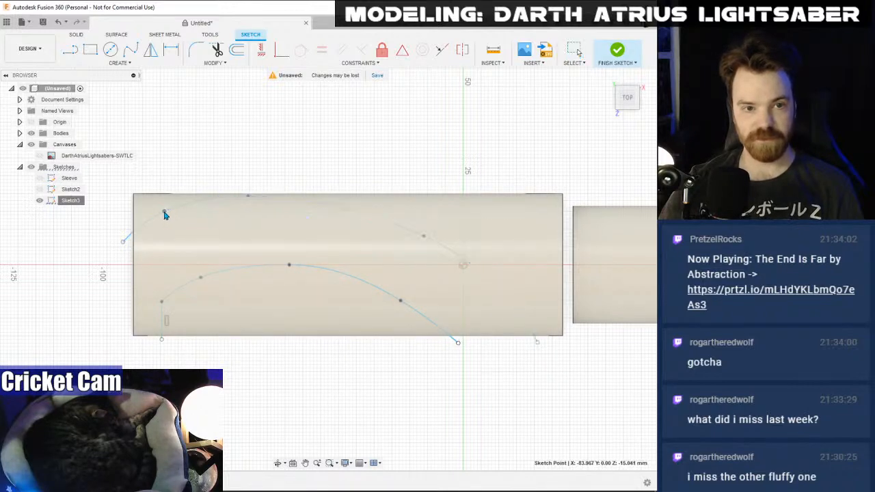
{"action": "left_click", "coordinate": [164, 215]}
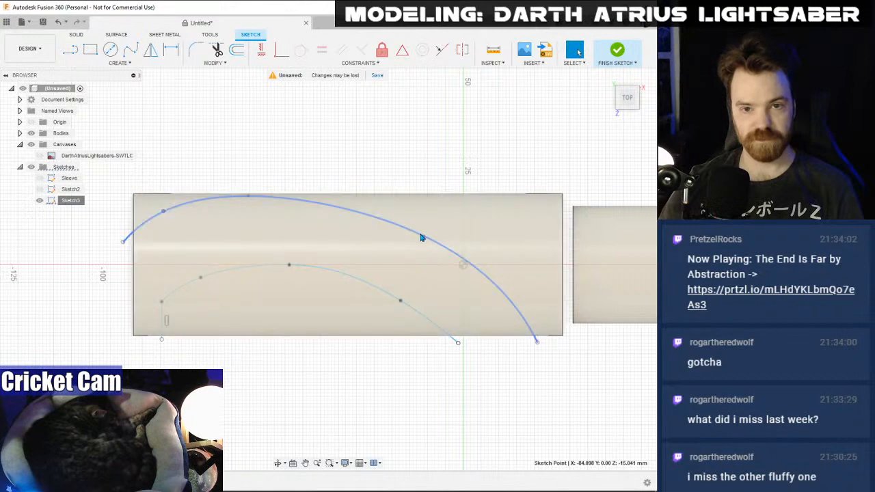
{"action": "key", "text": "Delete"}
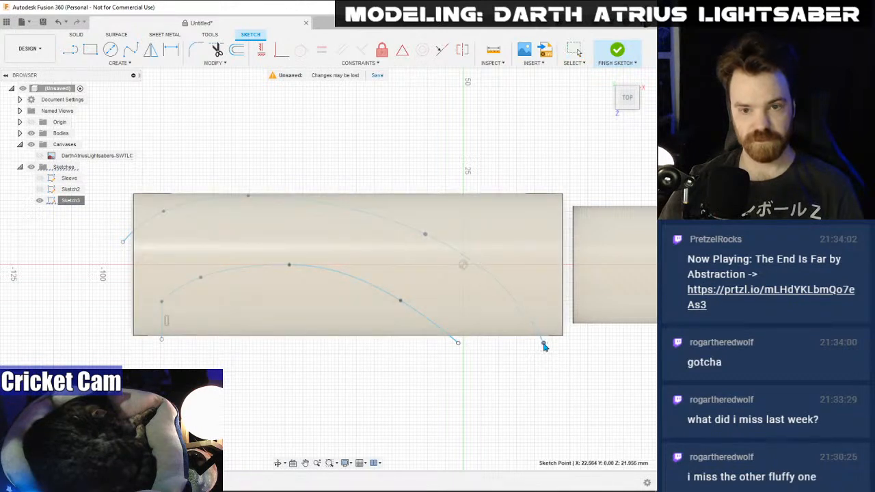
{"action": "left_click_drag", "start_coordinate": [522, 305], "coordinate": [514, 309]}
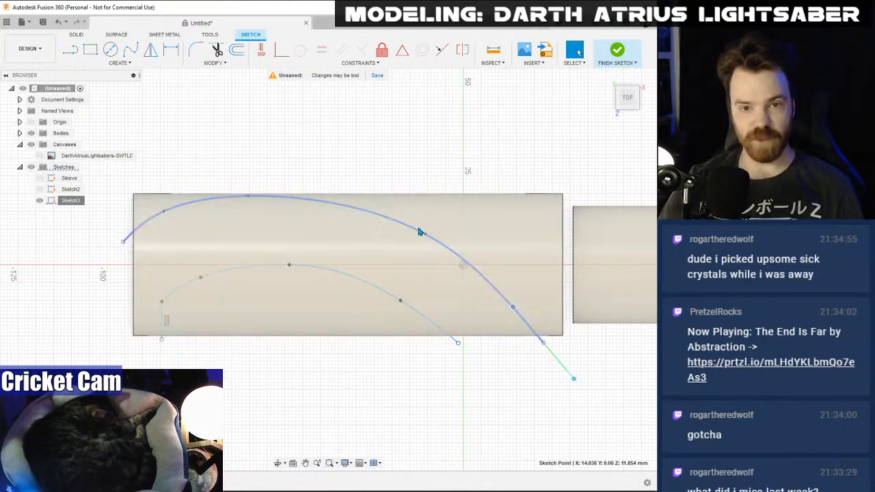
{"action": "left_click", "coordinate": [419, 234]}
{"action": "key", "text": "Delete"}
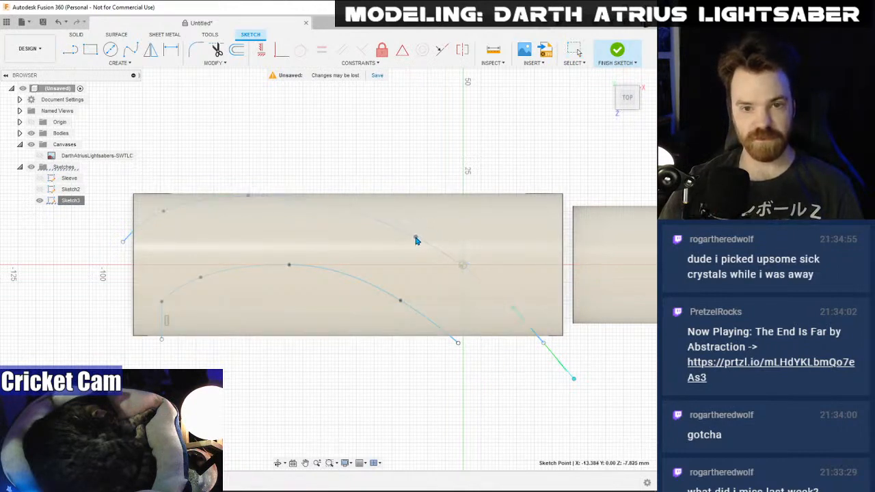
- Move the spline's apex point close to the body's far edge at about X -60.8, Z -19.66 mm, and finish the sketch
{"action": "scroll", "coordinate": [215, 187], "scroll_direction": "up", "scroll_amount": 8}
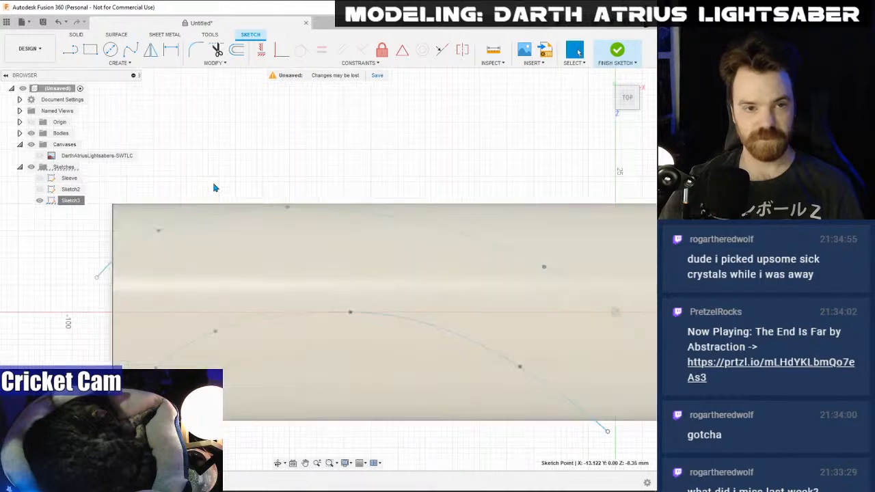
{"action": "left_click", "coordinate": [386, 229]}
{"action": "key", "text": "Delete"}
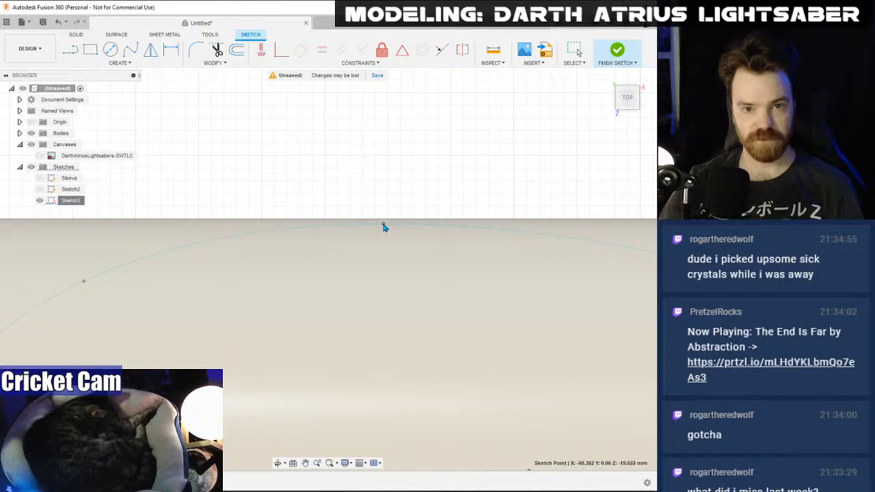
{"action": "scroll", "coordinate": [392, 277], "scroll_direction": "down", "scroll_amount": 3}
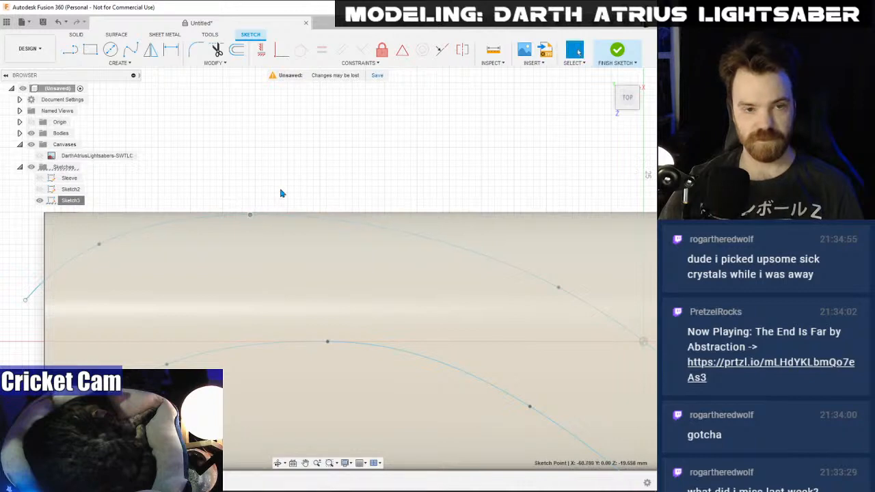
{"action": "scroll", "coordinate": [287, 190], "scroll_direction": "down", "scroll_amount": 5}
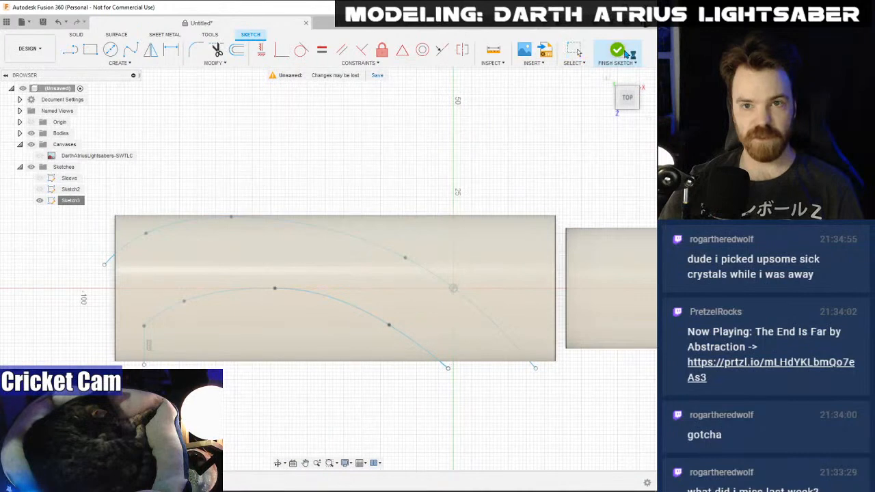
{"action": "left_click", "coordinate": [618, 50]}
- Split the middle body's outer face with the new outer spline, extending the splitting tool, and hide Sketch3
{"action": "left_click", "coordinate": [255, 49]}
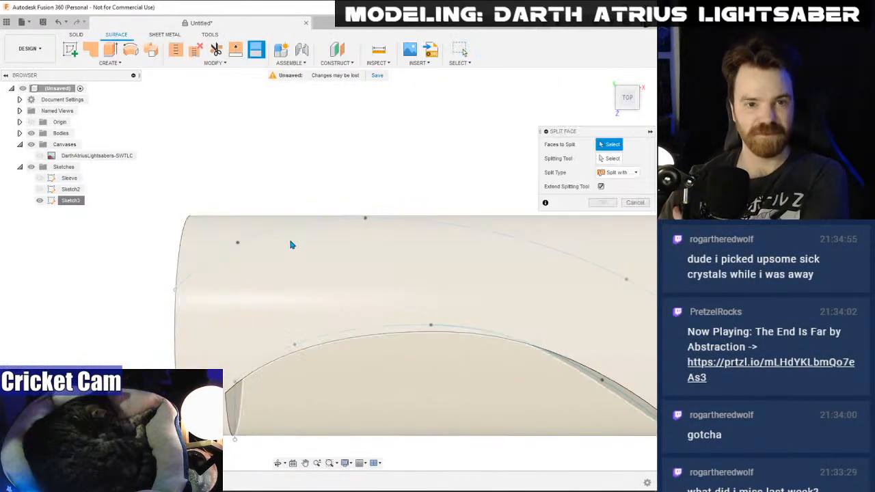
{"action": "left_click", "coordinate": [290, 244]}
{"action": "left_click", "coordinate": [273, 231]}
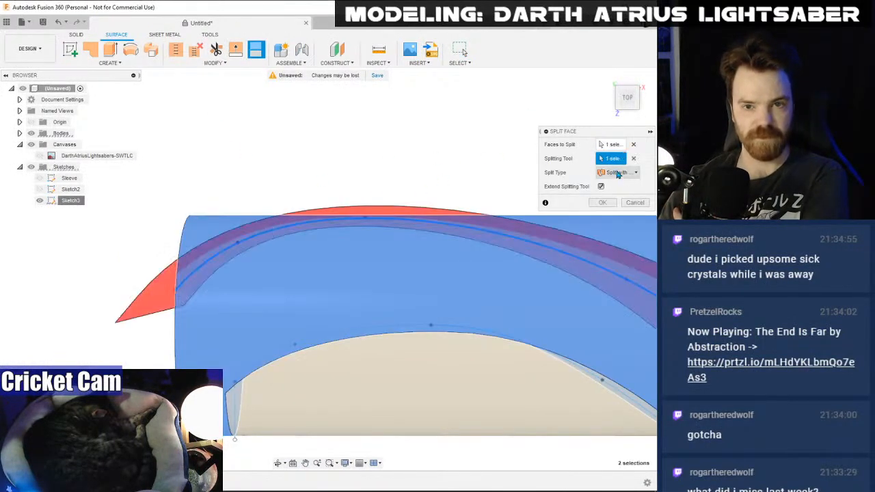
{"action": "left_click", "coordinate": [602, 203]}
{"action": "middle_click_drag", "start_coordinate": [529, 174], "coordinate": [451, 225], "text": "shift"}
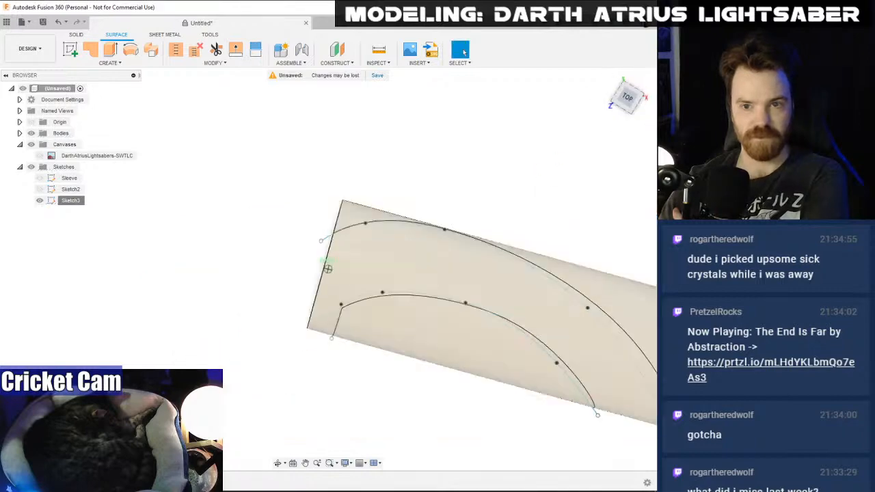
{"action": "middle_click_drag", "start_coordinate": [328, 268], "coordinate": [314, 304], "text": "shift"}
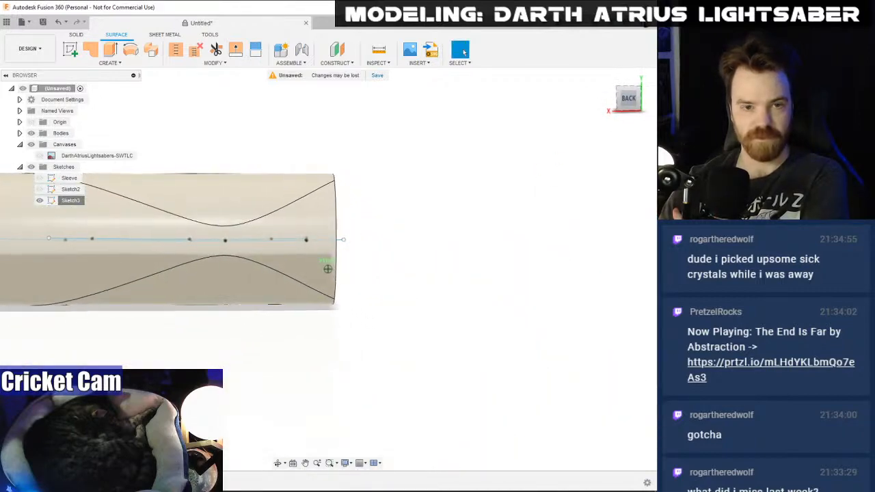
{"action": "middle_click_drag", "start_coordinate": [328, 269], "coordinate": [321, 239], "text": "shift"}
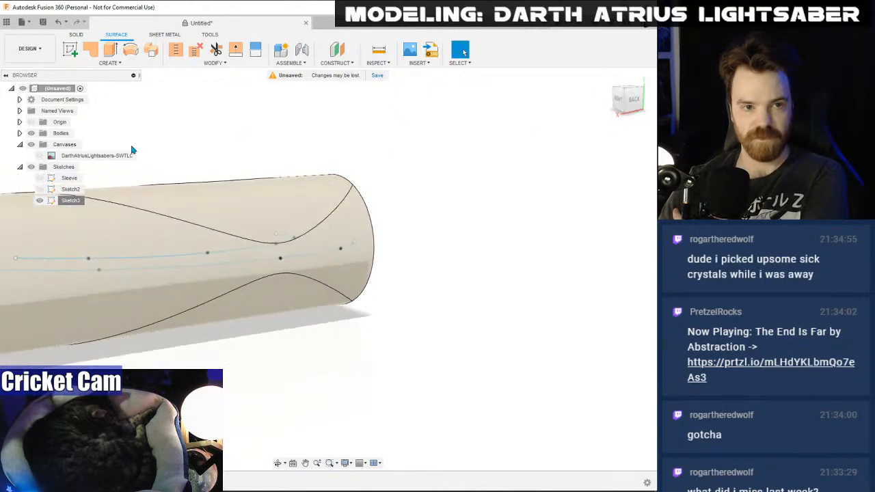
{"action": "left_click", "coordinate": [40, 201]}
- Examine the new split outlines on the middle body from the back and from above
{"action": "middle_click_drag", "start_coordinate": [449, 189], "coordinate": [550, 134], "text": "shift"}
{"action": "left_click", "coordinate": [634, 103]}
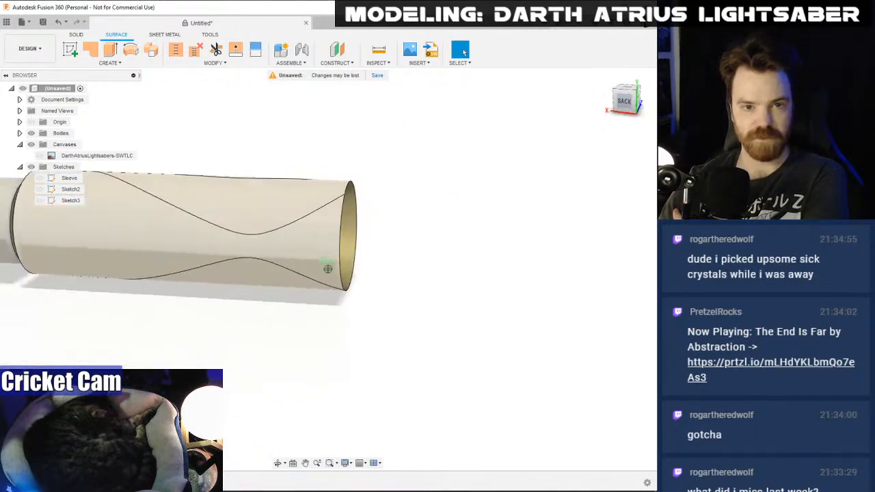
{"action": "mouse_move", "coordinate": [328, 267]}
{"action": "middle_mouse_down", "text": "shift"}
{"action": "mouse_move", "coordinate": [328, 322]}
{"action": "mouse_move", "coordinate": [327, 268]}
{"action": "middle_mouse_up", "text": "shift"}
{"action": "left_click", "coordinate": [629, 95]}
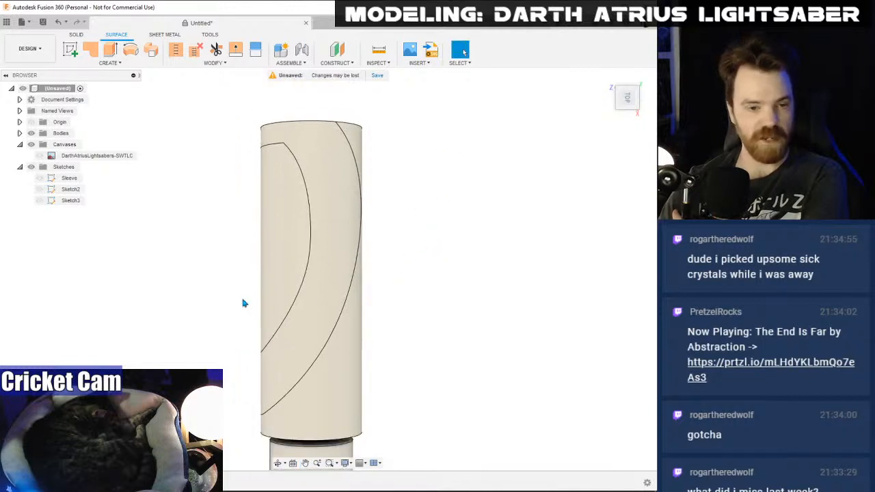
{"action": "left_click", "coordinate": [639, 80]}
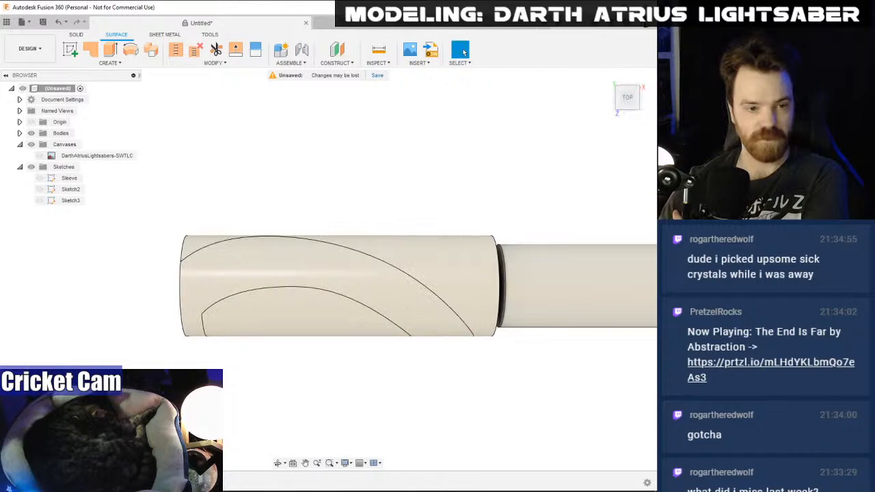
- Switch to the Photos app, show the reference image Lightsabers_SWAnnual_4.png, and examine the lower hilt's curved body panels up close
{"action": "key", "text": "alt+Tab"}
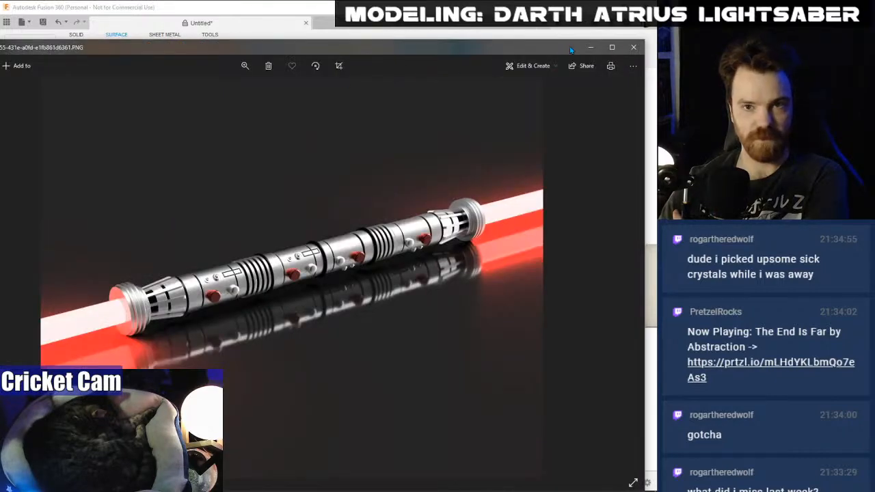
{"action": "left_click", "coordinate": [605, 261]}
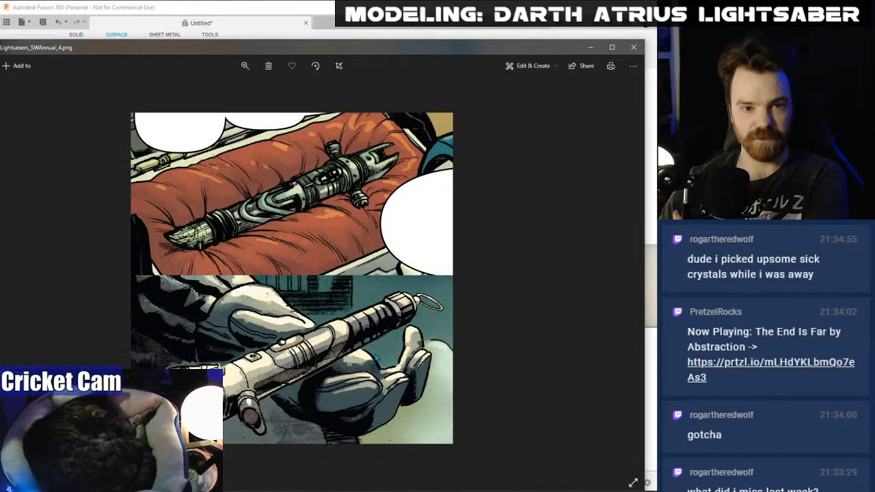
{"action": "left_click", "coordinate": [245, 66]}
{"action": "left_click", "coordinate": [243, 92]}
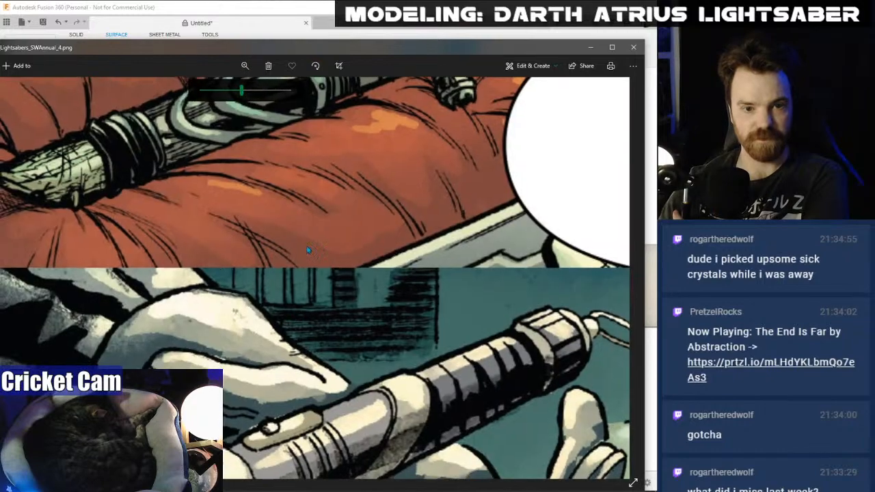
{"action": "scroll", "coordinate": [309, 250], "scroll_direction": "down", "scroll_amount": 3}
{"action": "left_click_drag", "start_coordinate": [310, 253], "coordinate": [319, 237]}
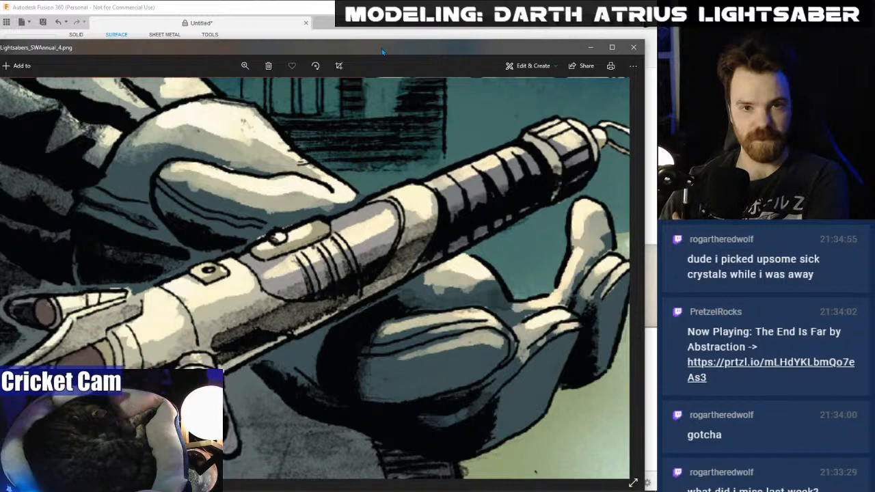
- Return to Fusion 360, open Sketch3 for editing, and move the outer spline's end point beyond the body to about X -95.8, Z -1.8 mm
{"action": "left_click_drag", "start_coordinate": [382, 52], "coordinate": [362, 356]}
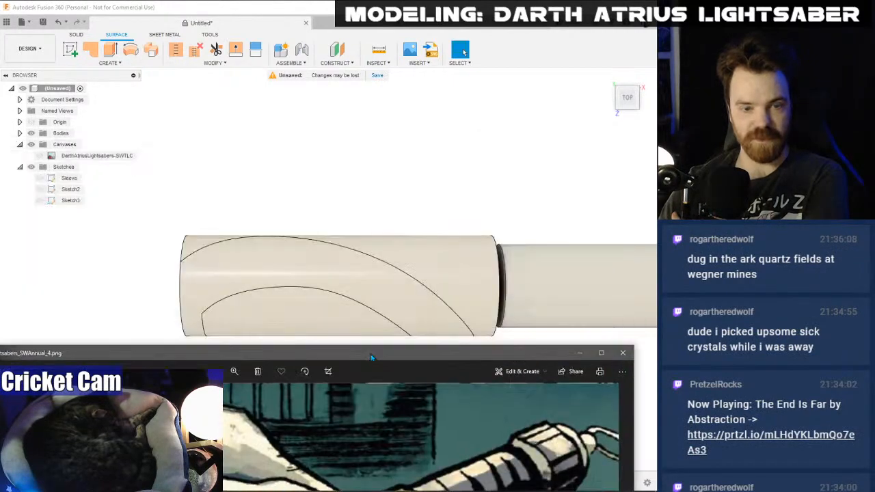
{"action": "left_click", "coordinate": [307, 189]}
{"action": "right_click", "coordinate": [60, 199]}
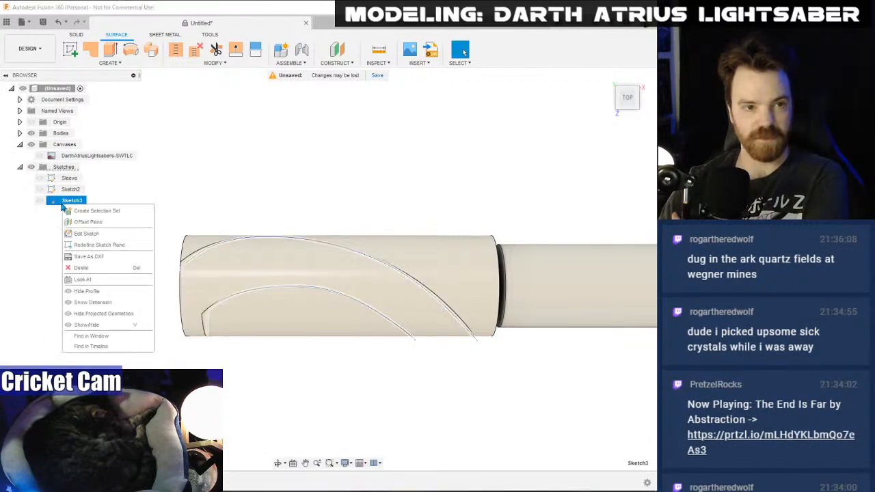
{"action": "left_click", "coordinate": [75, 233]}
{"action": "scroll", "coordinate": [212, 305], "scroll_direction": "up", "scroll_amount": 4}
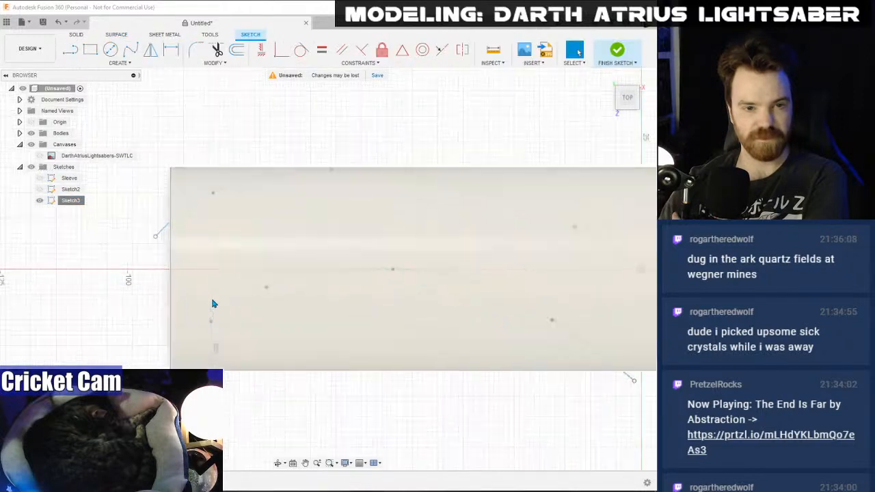
{"action": "left_click_drag", "start_coordinate": [149, 235], "coordinate": [148, 255]}
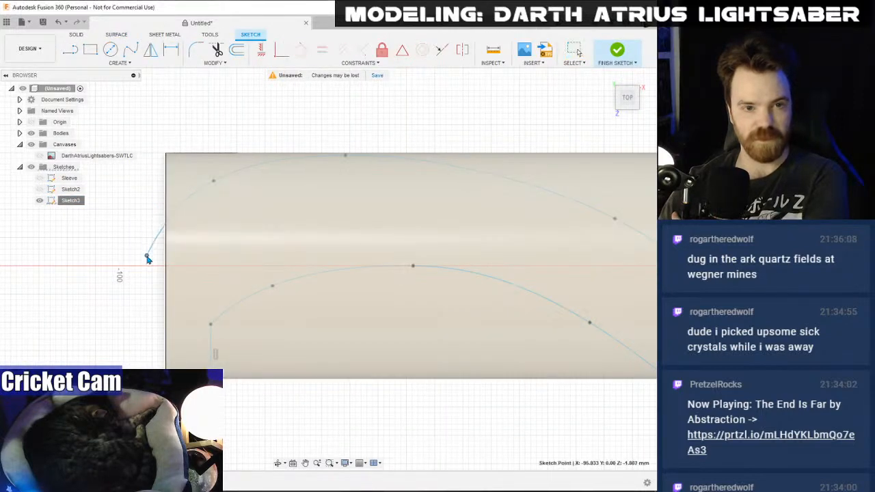
- Adjust the outer spline's points, placing its second point near X -83.9, Z -12.9 mm and its apex near X -59.1, Z -19.3 mm, and finish the sketch
{"action": "left_click_drag", "start_coordinate": [214, 181], "coordinate": [216, 200]}
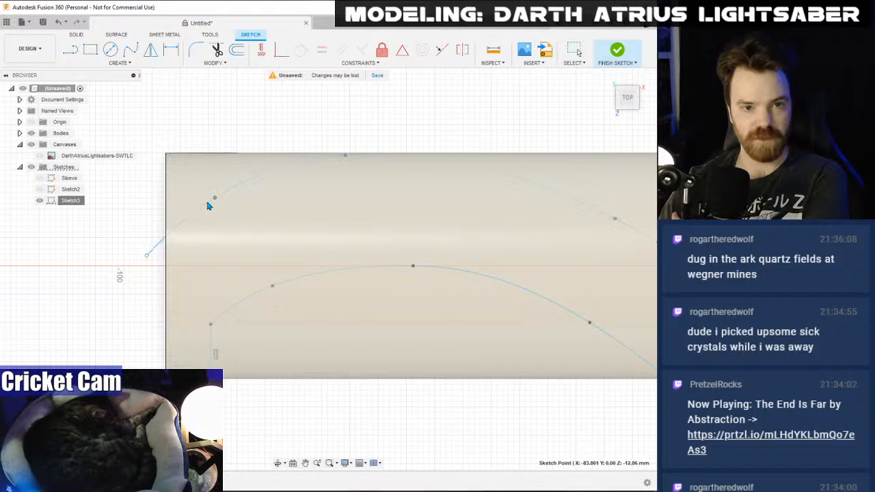
{"action": "left_click_drag", "start_coordinate": [147, 255], "coordinate": [154, 266]}
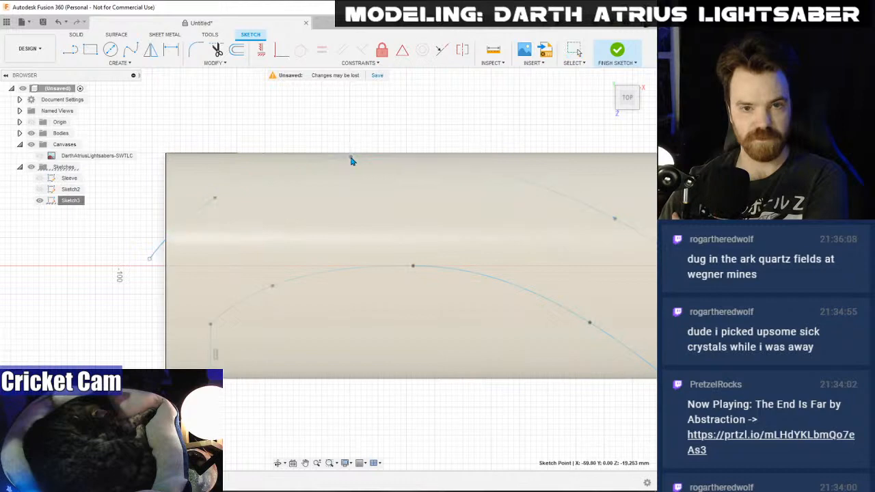
{"action": "middle_click_drag", "start_coordinate": [415, 432], "coordinate": [231, 414]}
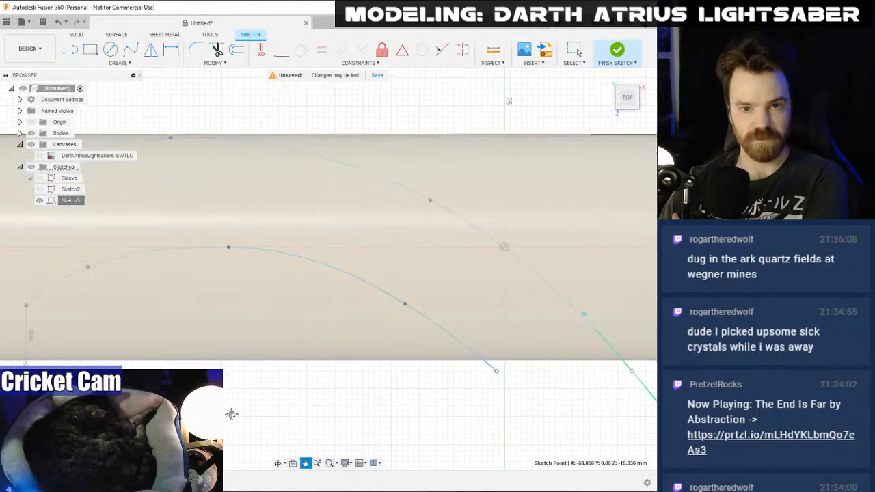
{"action": "scroll", "coordinate": [506, 143], "scroll_direction": "down", "scroll_amount": 5}
{"action": "left_click", "coordinate": [617, 50]}
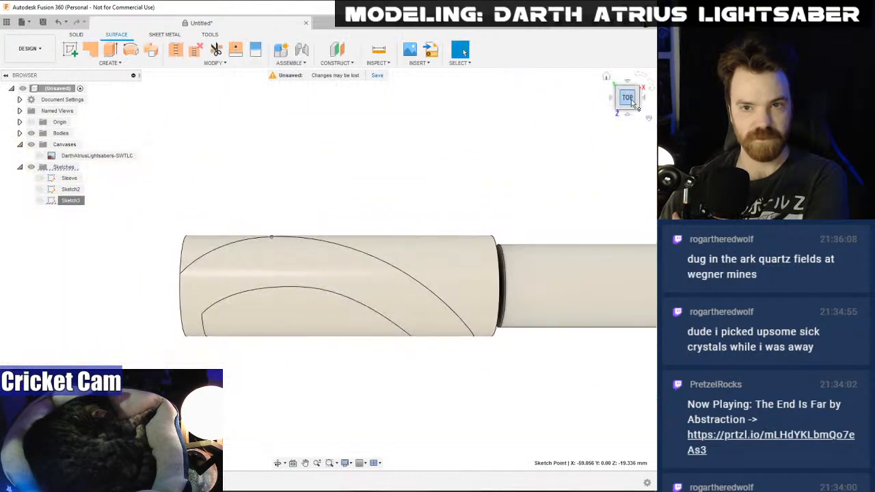
- Delete the middle body's surface faces outside the outer spline outline and inside the inner one, keeping only the curved band between them
{"action": "mouse_move", "coordinate": [631, 102]}
{"action": "left_mouse_down"}
{"action": "mouse_move", "coordinate": [752, 58]}
{"action": "mouse_move", "coordinate": [738, 61]}
{"action": "left_mouse_up"}
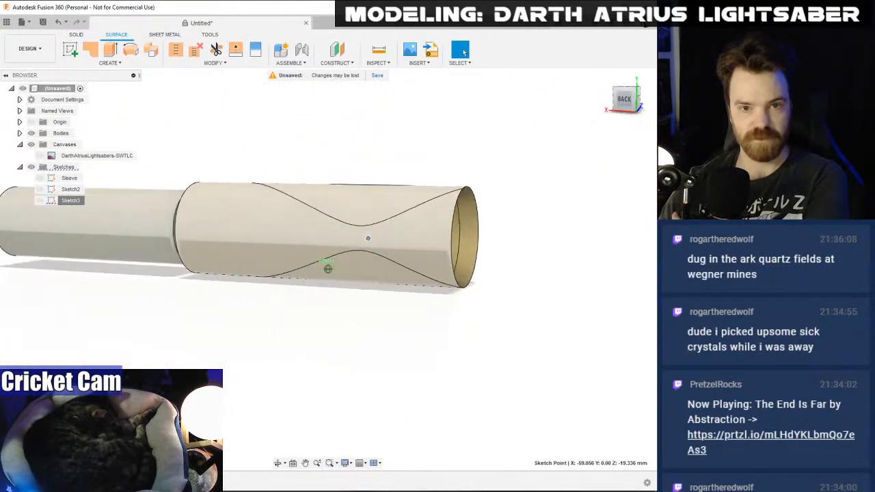
{"action": "mouse_move", "coordinate": [328, 268]}
{"action": "middle_mouse_down", "text": "shift"}
{"action": "mouse_move", "coordinate": [397, 279]}
{"action": "mouse_move", "coordinate": [519, 272]}
{"action": "mouse_move", "coordinate": [547, 282]}
{"action": "mouse_move", "coordinate": [530, 280]}
{"action": "mouse_move", "coordinate": [506, 301]}
{"action": "mouse_move", "coordinate": [520, 277]}
{"action": "mouse_move", "coordinate": [479, 321]}
{"action": "mouse_move", "coordinate": [427, 277]}
{"action": "mouse_move", "coordinate": [468, 284]}
{"action": "mouse_move", "coordinate": [493, 307]}
{"action": "middle_mouse_up", "text": "shift"}
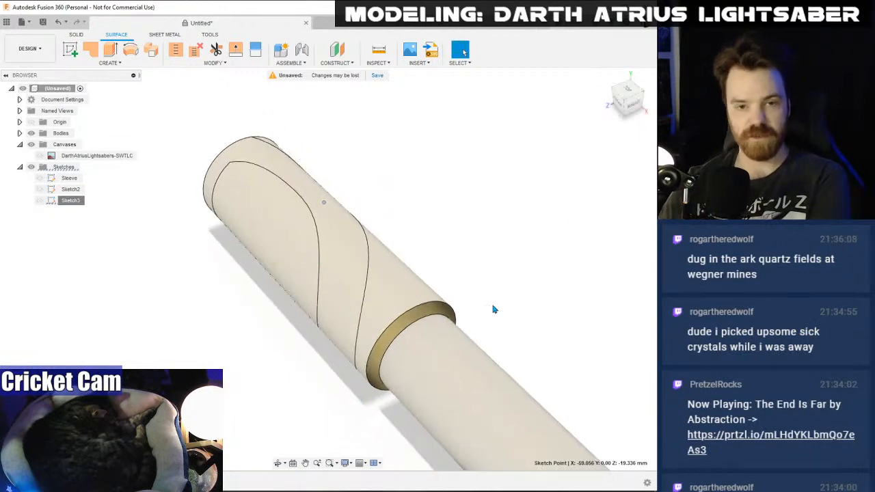
{"action": "left_click", "coordinate": [419, 290]}
{"action": "key", "text": "Delete"}
{"action": "left_click", "coordinate": [317, 271]}
{"action": "key", "text": "Delete"}
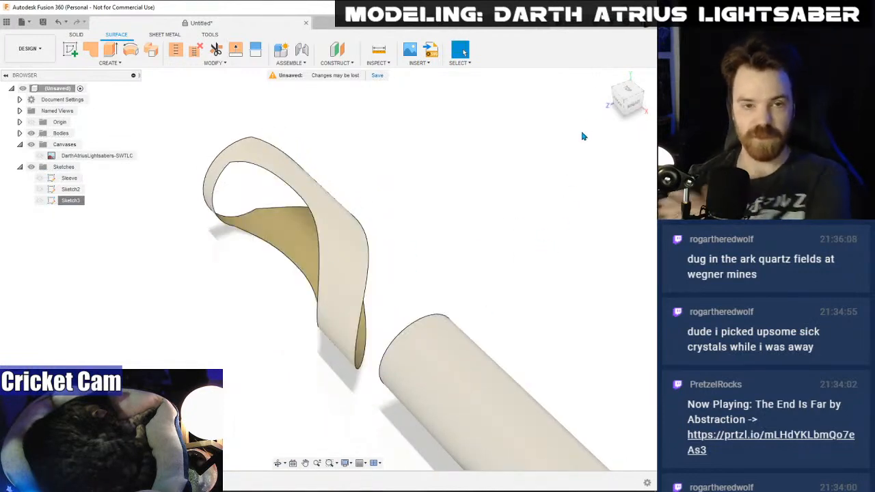
- Thicken the curved band surface by -2 mm on one side as a new body
{"action": "left_click_drag", "start_coordinate": [618, 100], "coordinate": [677, 95]}
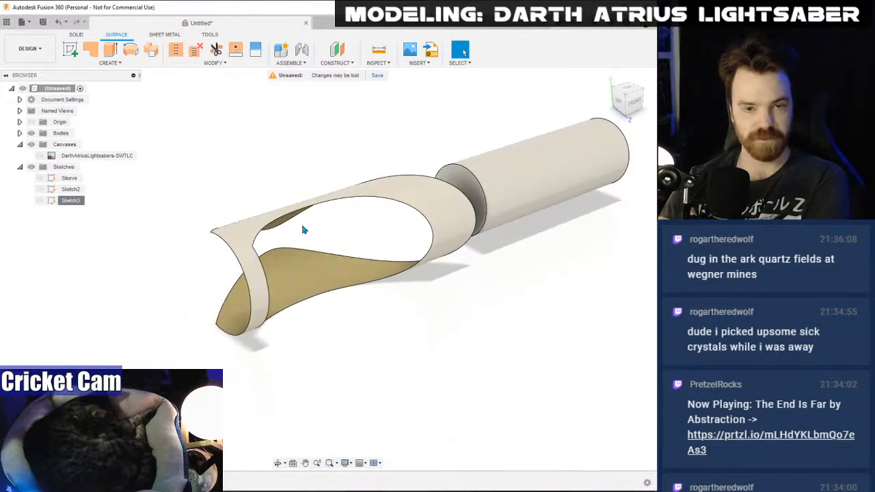
{"action": "left_click", "coordinate": [114, 63]}
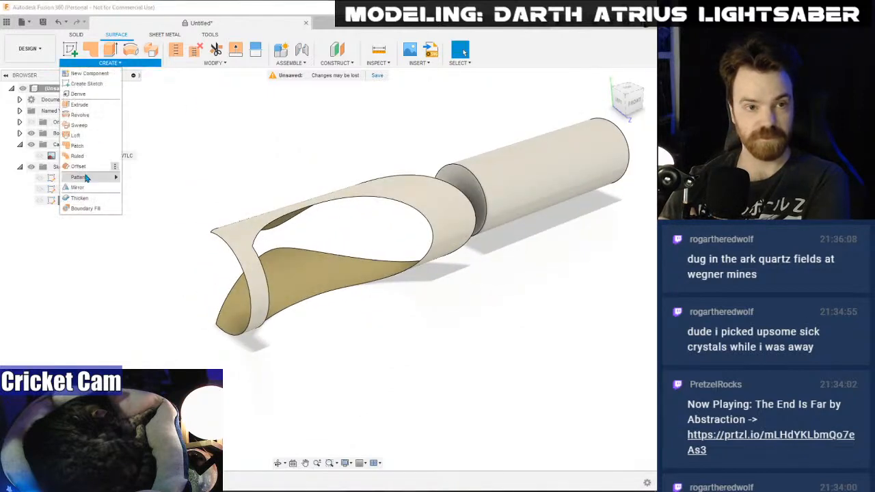
{"action": "left_click", "coordinate": [80, 198]}
{"action": "left_click", "coordinate": [242, 235]}
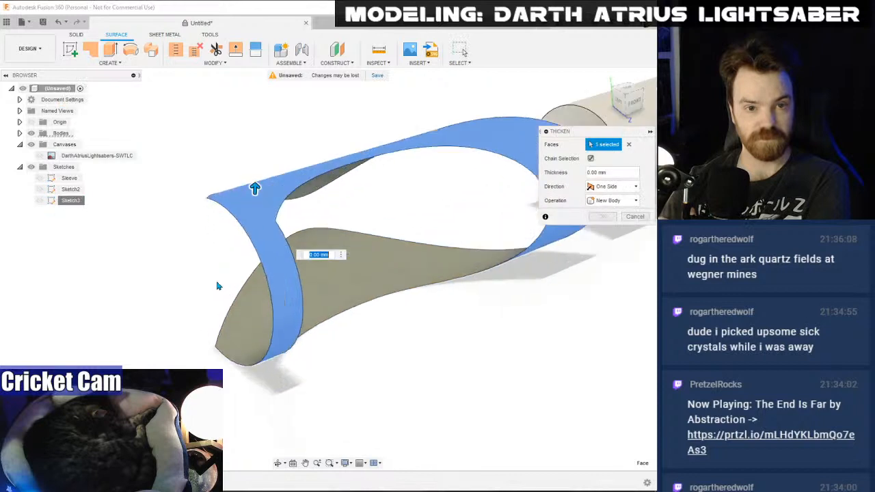
{"action": "type", "text": "-2"}
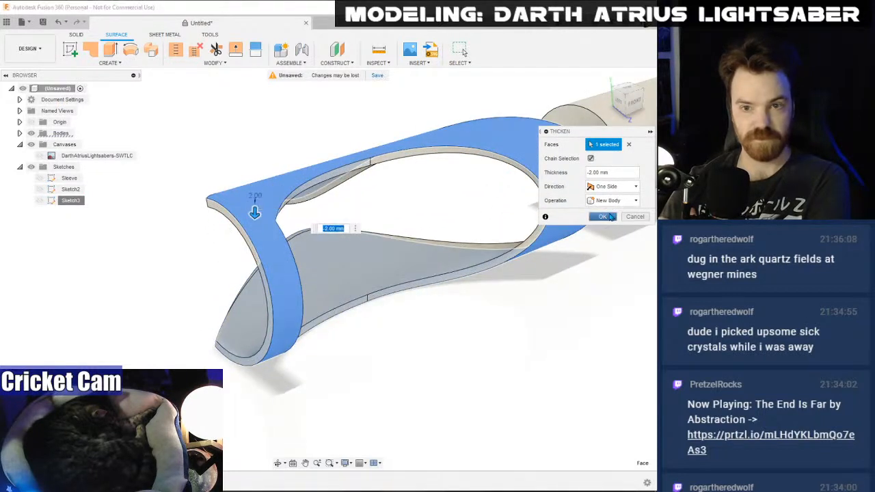
{"action": "left_click", "coordinate": [609, 217]}
- Show the DarthAtriusLightsabers-SWTLC canvas and compare the thickened curved frame with the reference hilt from the front
{"action": "scroll", "coordinate": [474, 326], "scroll_direction": "down", "scroll_amount": 2}
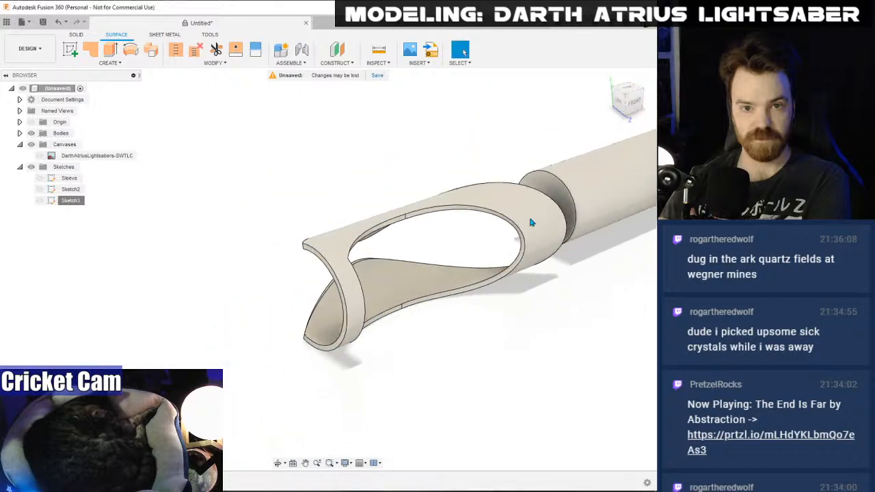
{"action": "middle_click_drag", "start_coordinate": [604, 99], "coordinate": [633, 102], "text": "shift"}
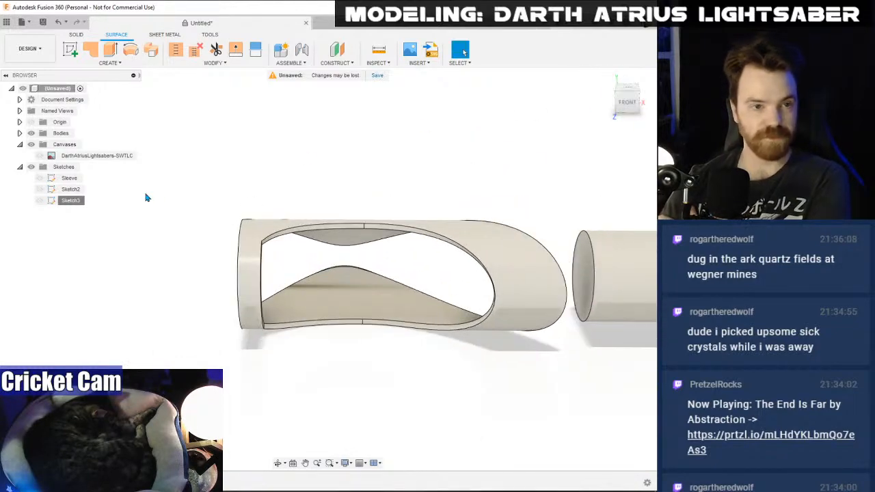
{"action": "left_click", "coordinate": [39, 155]}
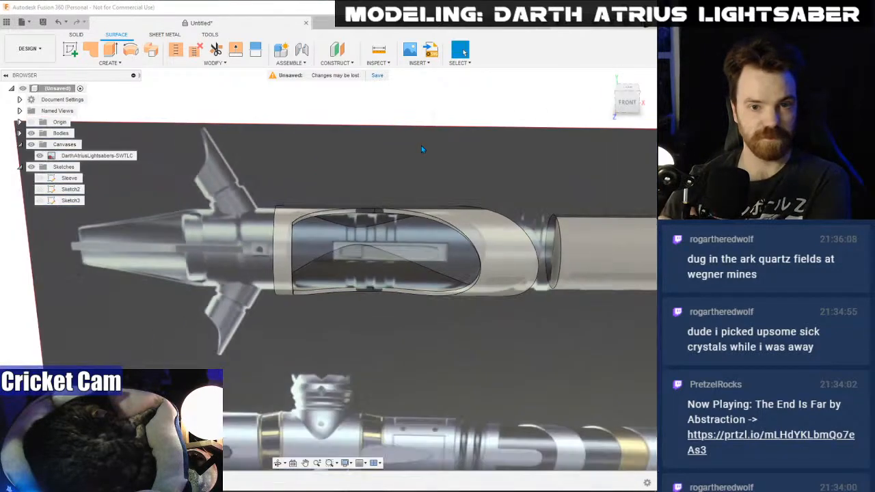
{"action": "left_click", "coordinate": [623, 104]}
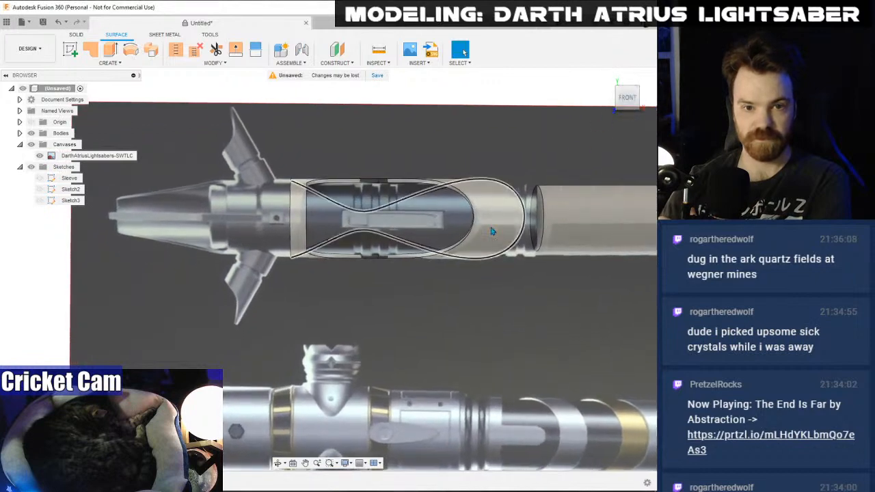
{"action": "left_click_drag", "start_coordinate": [407, 293], "coordinate": [384, 295]}
{"action": "key", "text": "Escape"}
{"action": "scroll", "coordinate": [386, 161], "scroll_direction": "up", "scroll_amount": 3}
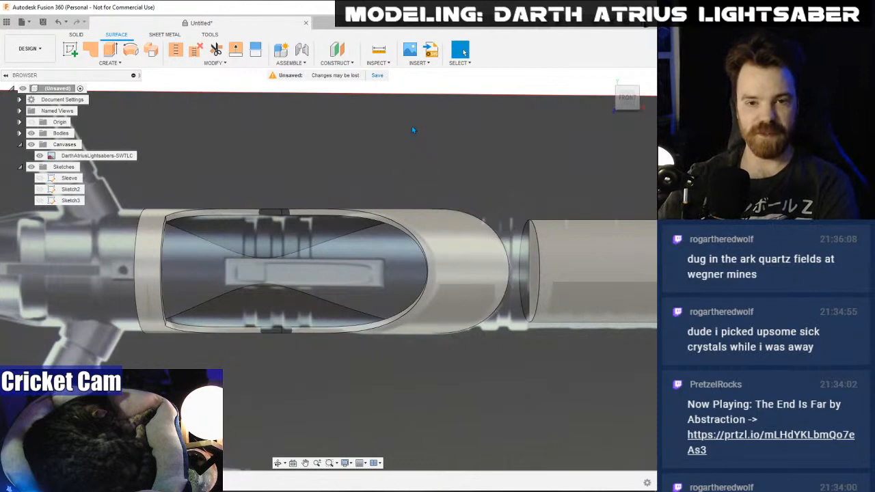
{"action": "middle_click_drag", "start_coordinate": [418, 184], "coordinate": [495, 158]}
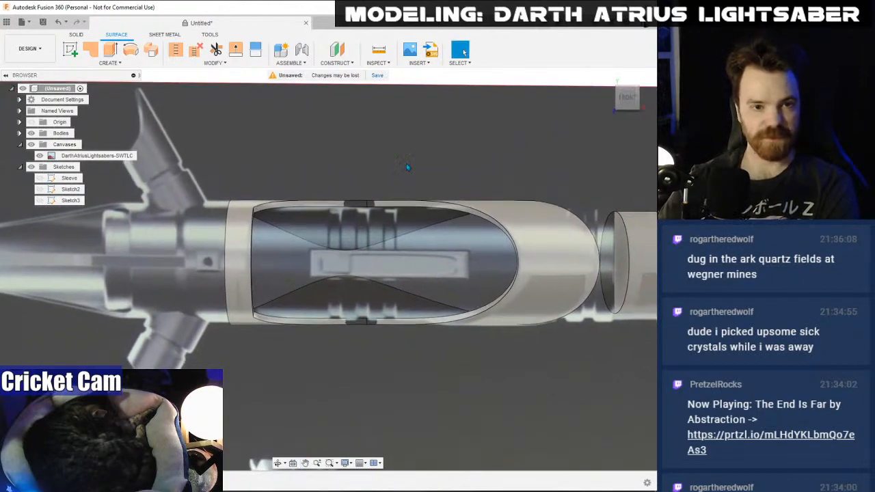
{"action": "middle_click_drag", "start_coordinate": [366, 165], "coordinate": [395, 162]}
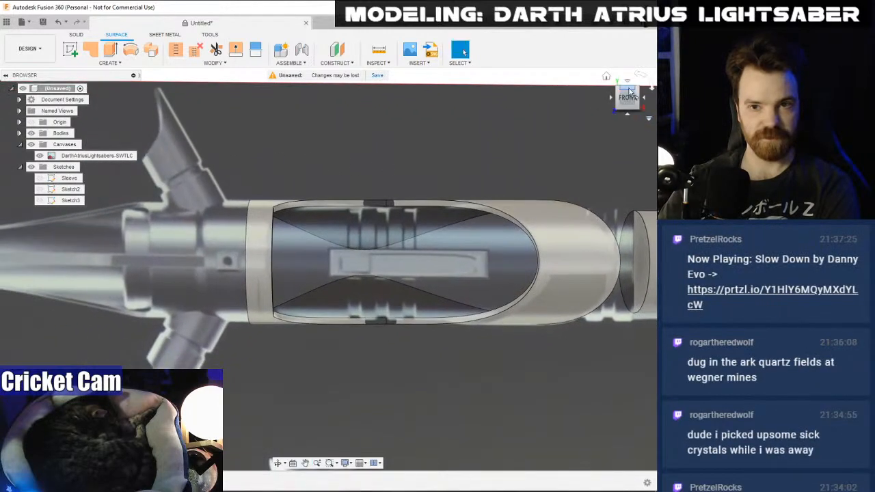
- Select the thin curved end face of the thickened frame beside the emitter section and switch to solid modeling
{"action": "left_click_drag", "start_coordinate": [629, 98], "coordinate": [648, 105]}
{"action": "mouse_move", "coordinate": [328, 269]}
{"action": "middle_mouse_down", "text": "shift"}
{"action": "mouse_move", "coordinate": [352, 295]}
{"action": "mouse_move", "coordinate": [326, 268]}
{"action": "middle_mouse_up", "text": "shift"}
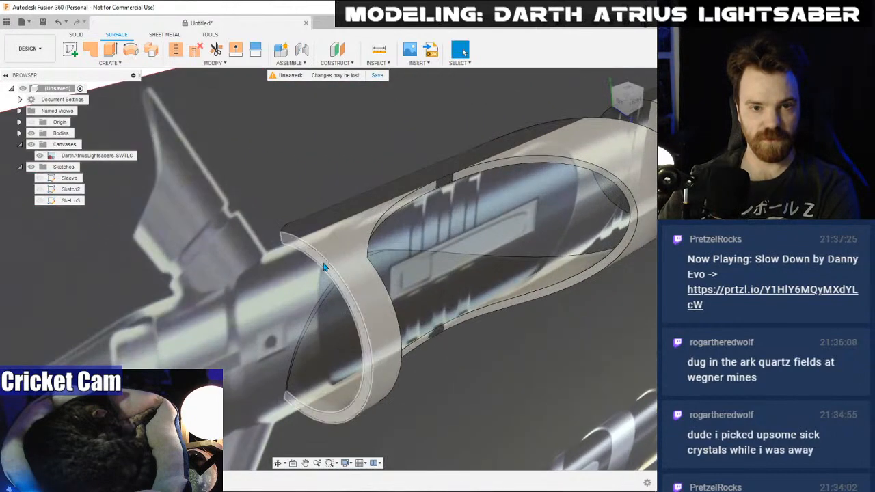
{"action": "left_click", "coordinate": [325, 267]}
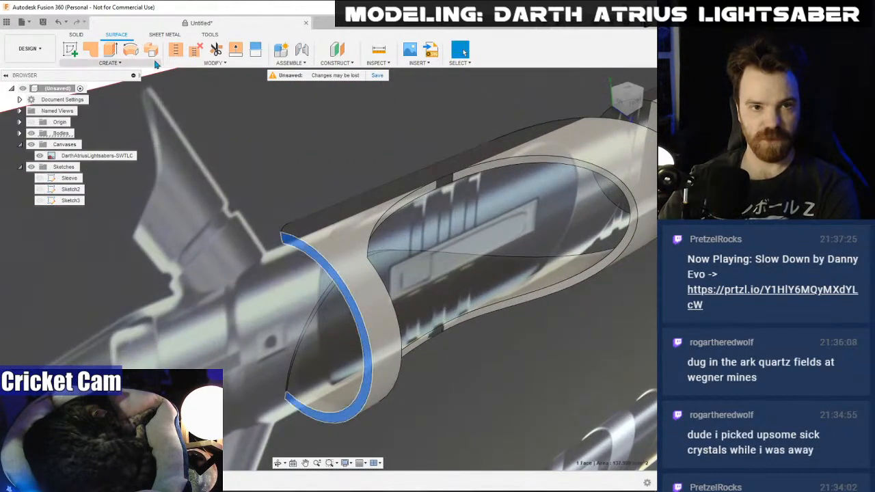
{"action": "left_click", "coordinate": [80, 35]}
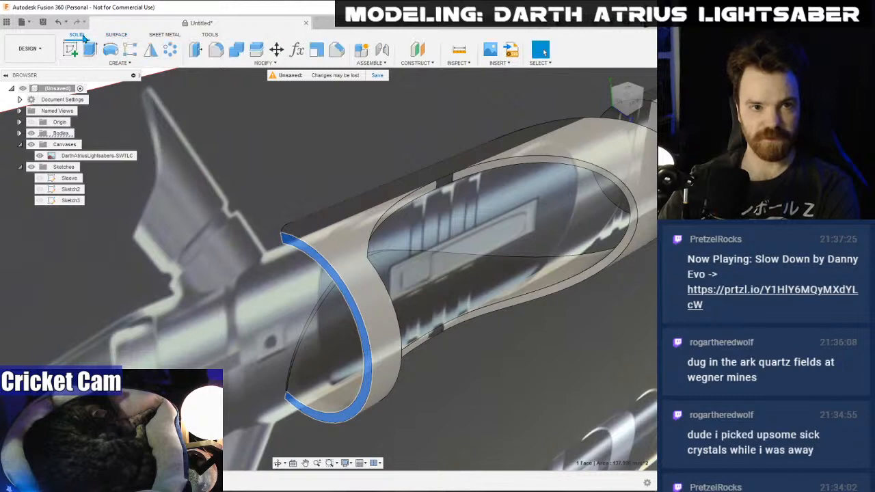
{"action": "left_click", "coordinate": [94, 58]}
{"action": "left_click_drag", "start_coordinate": [318, 268], "coordinate": [342, 254]}
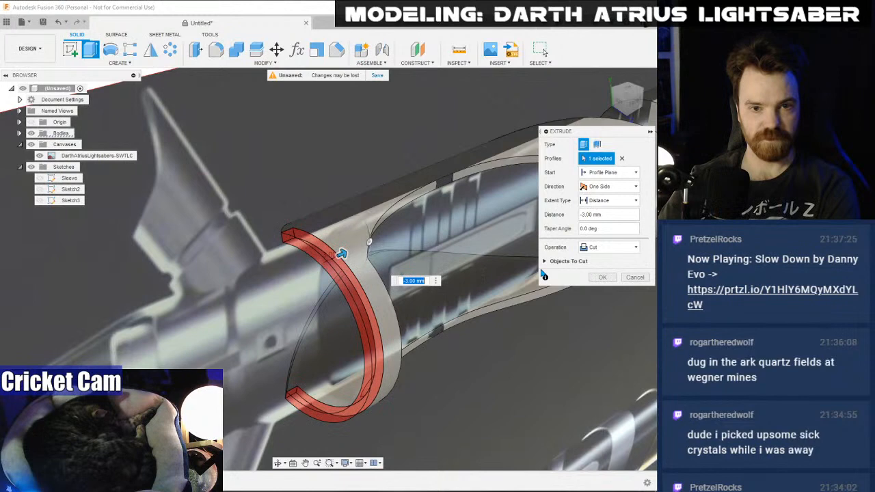
{"action": "left_click", "coordinate": [637, 278]}
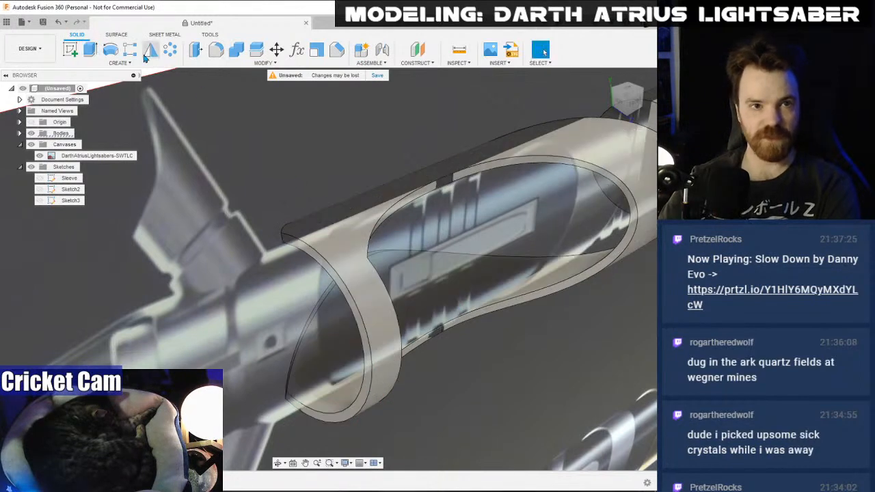
{"action": "left_click", "coordinate": [195, 49]}
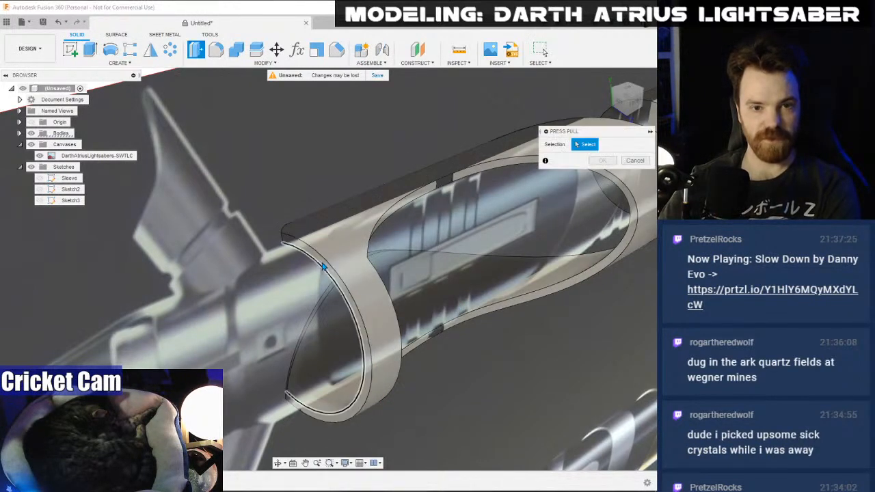
{"action": "left_click", "coordinate": [320, 266]}
{"action": "left_click", "coordinate": [635, 292]}
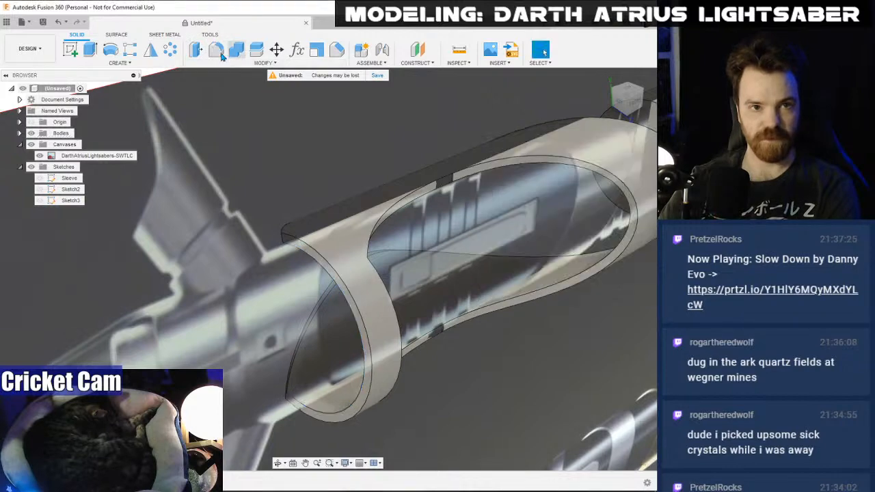
- Offset the sleeve's ring-shaped end face by -3 mm to match the reference image
{"action": "left_click", "coordinate": [195, 49]}
{"action": "scroll", "coordinate": [337, 257], "scroll_direction": "up", "scroll_amount": 3}
{"action": "left_click", "coordinate": [333, 283]}
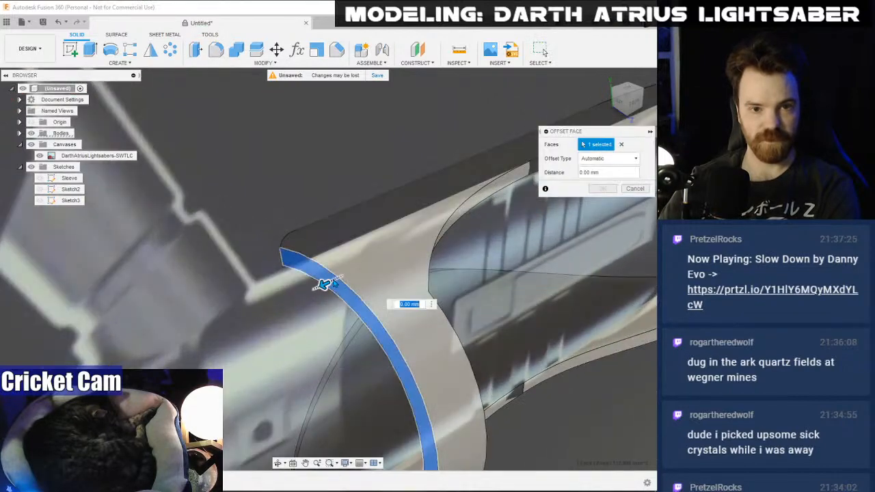
{"action": "scroll", "coordinate": [328, 281], "scroll_direction": "down", "scroll_amount": 3}
{"action": "type", "text": "-1"}
{"action": "key", "text": "Return"}
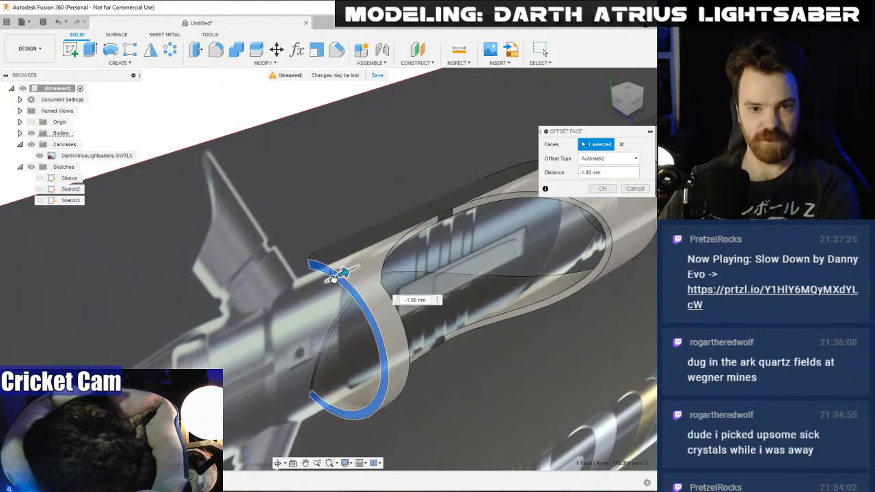
{"action": "left_click_drag", "start_coordinate": [333, 278], "coordinate": [335, 278]}
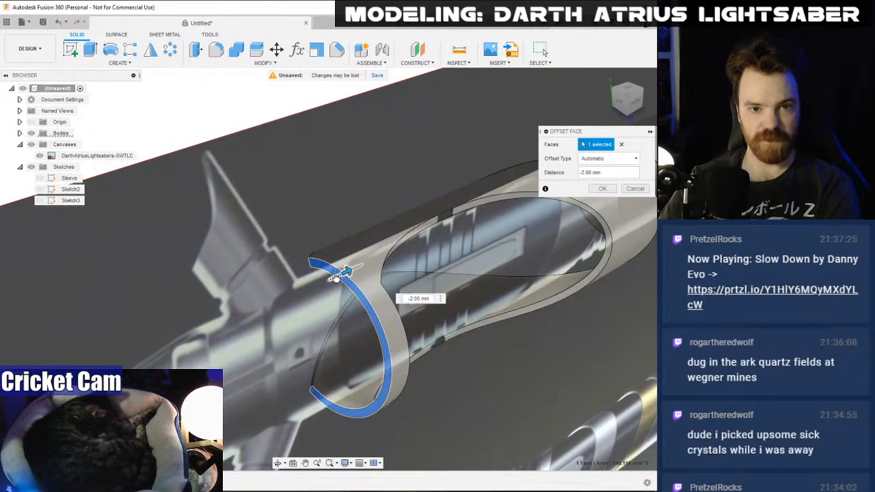
{"action": "left_click", "coordinate": [635, 103]}
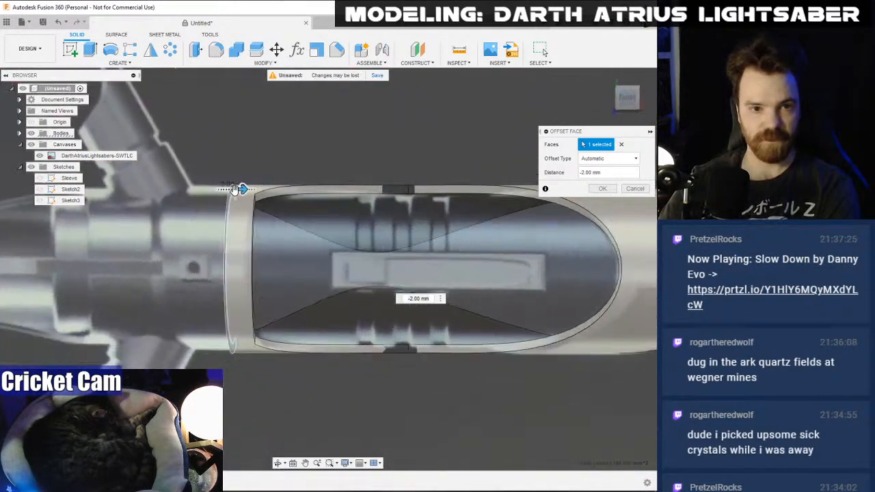
{"action": "left_click_drag", "start_coordinate": [235, 189], "coordinate": [246, 189]}
{"action": "left_click_drag", "start_coordinate": [626, 102], "coordinate": [627, 124]}
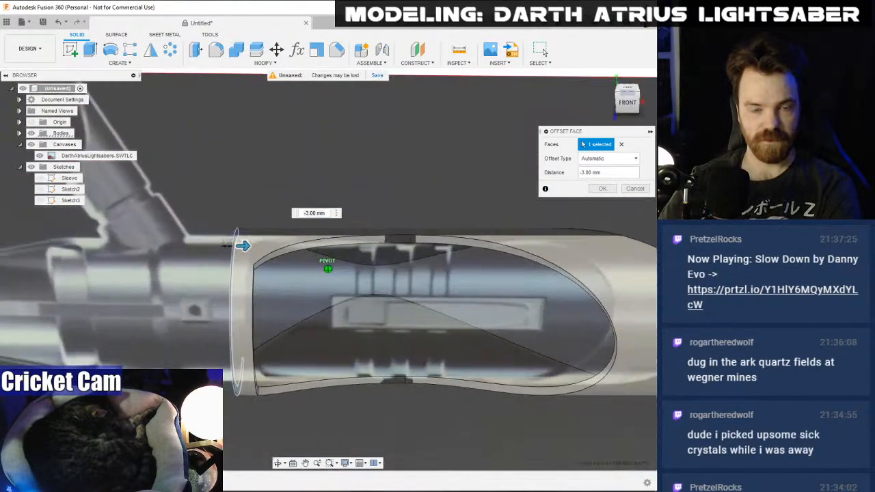
{"action": "left_click", "coordinate": [602, 188]}
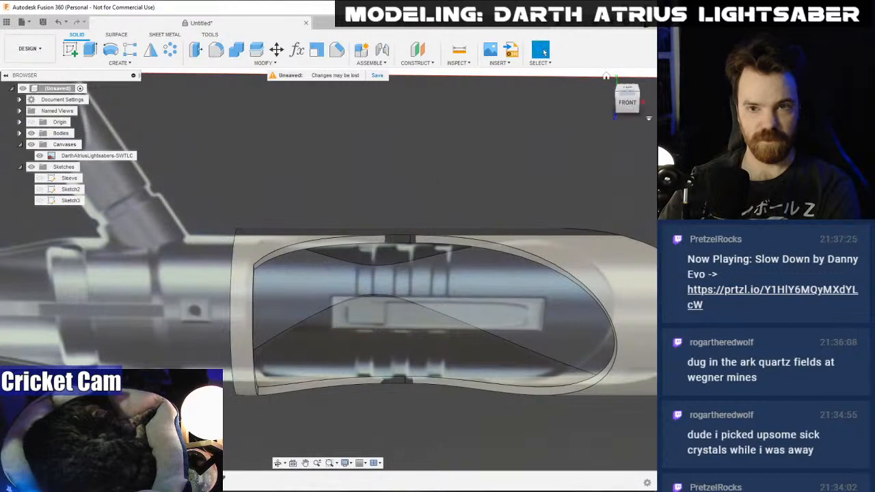
- Start a sketch on the front plane and draw a rectangle 16 mm high, about 117 mm long, along the centreline from the neighbouring cylinder into the sleeve
{"action": "left_click", "coordinate": [632, 108]}
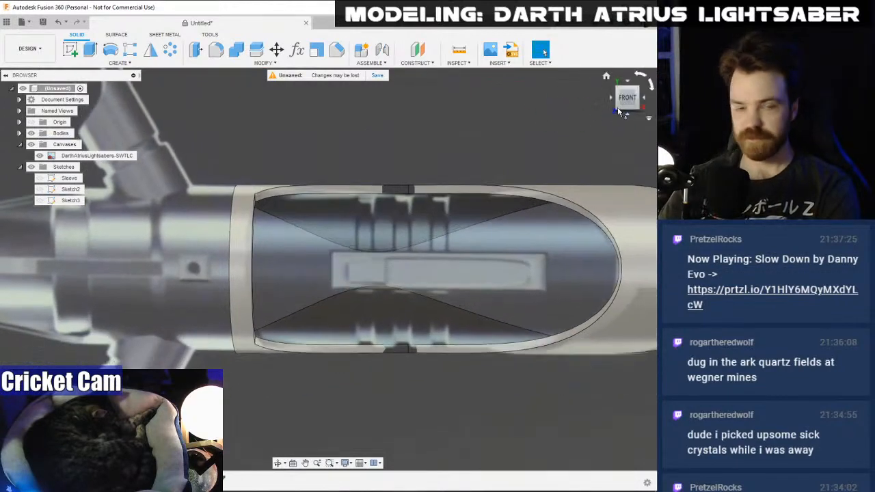
{"action": "middle_click_drag", "start_coordinate": [464, 155], "coordinate": [321, 151]}
{"action": "scroll", "coordinate": [322, 151], "scroll_direction": "down", "scroll_amount": 2}
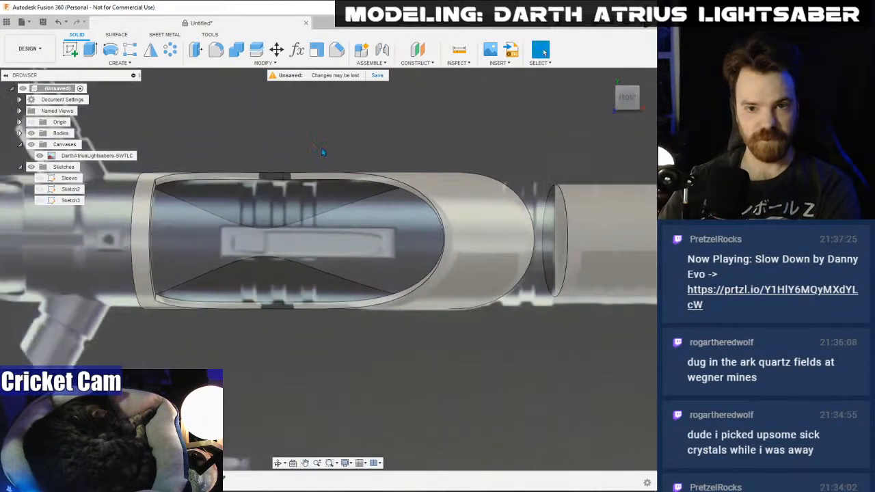
{"action": "left_click", "coordinate": [70, 49]}
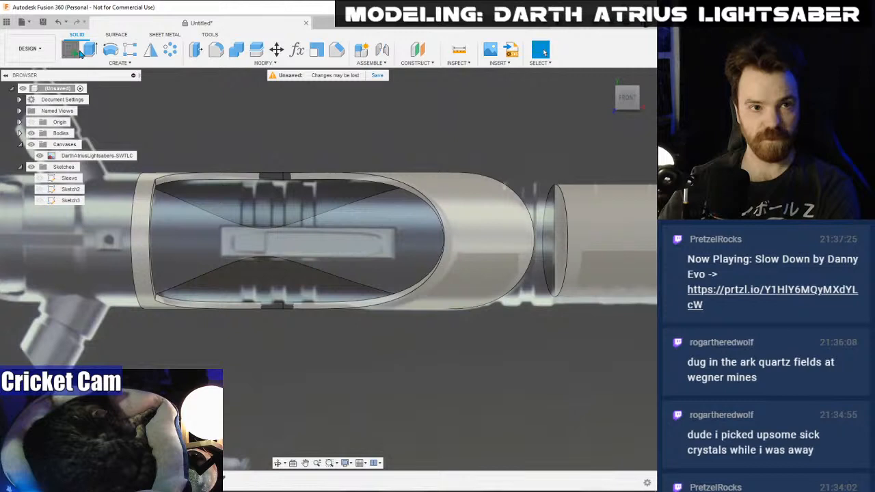
{"action": "left_click", "coordinate": [488, 220]}
{"action": "key", "text": "r"}
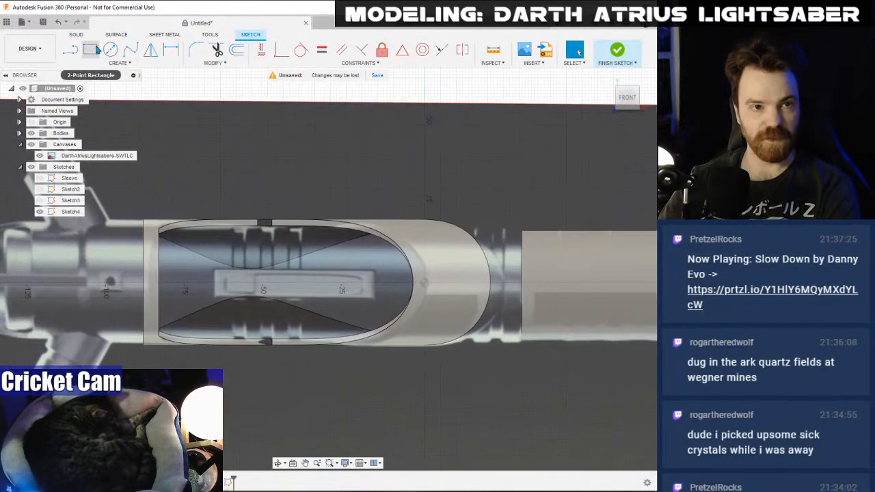
{"action": "left_click", "coordinate": [521, 280]}
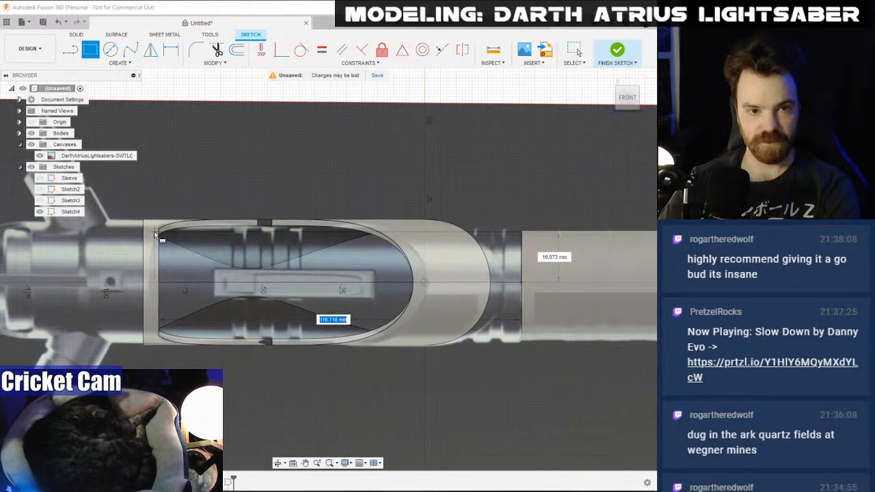
{"action": "key", "text": "Tab"}
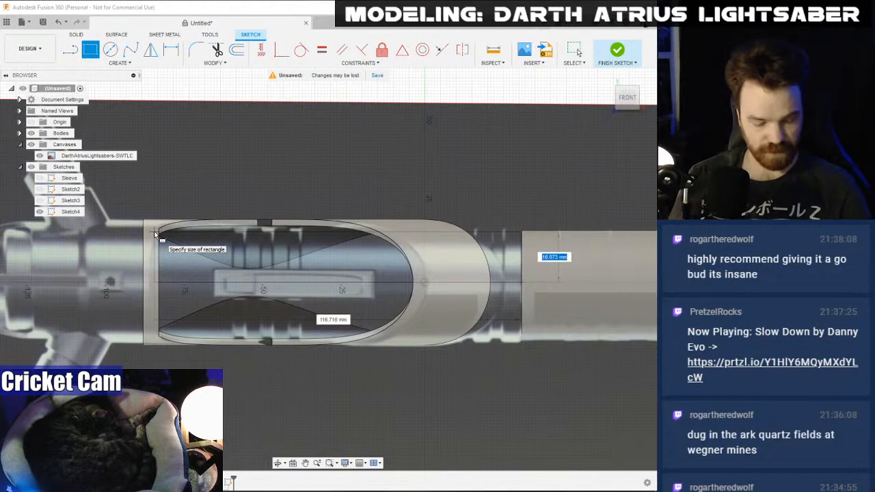
{"action": "type", "text": "18"}
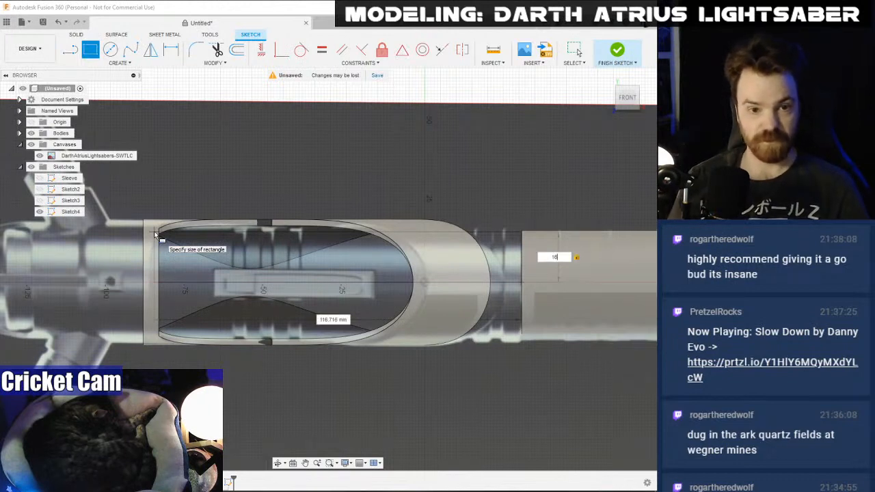
{"action": "key", "text": "Return"}
{"action": "key", "text": "Escape"}
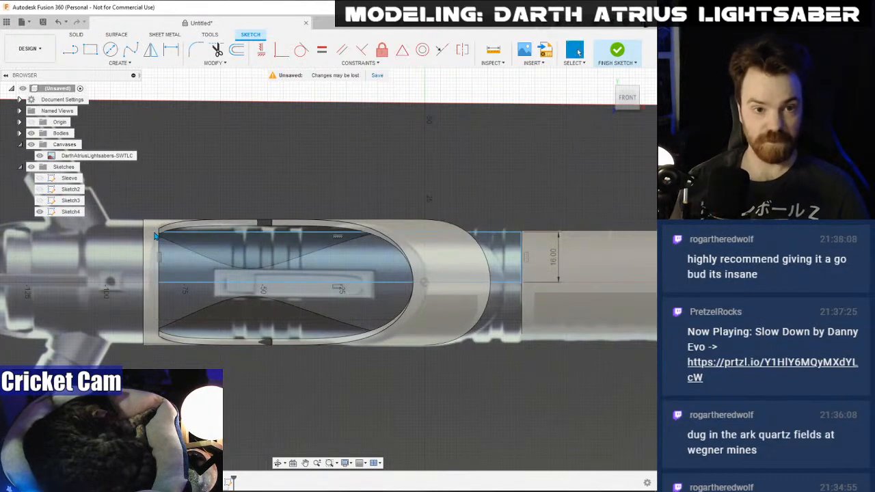
- Draw a rectangle 18 mm high and about 25 mm wide from the first rectangle's sleeve-end corner to the first groove
{"action": "scroll", "coordinate": [283, 250], "scroll_direction": "up", "scroll_amount": 4}
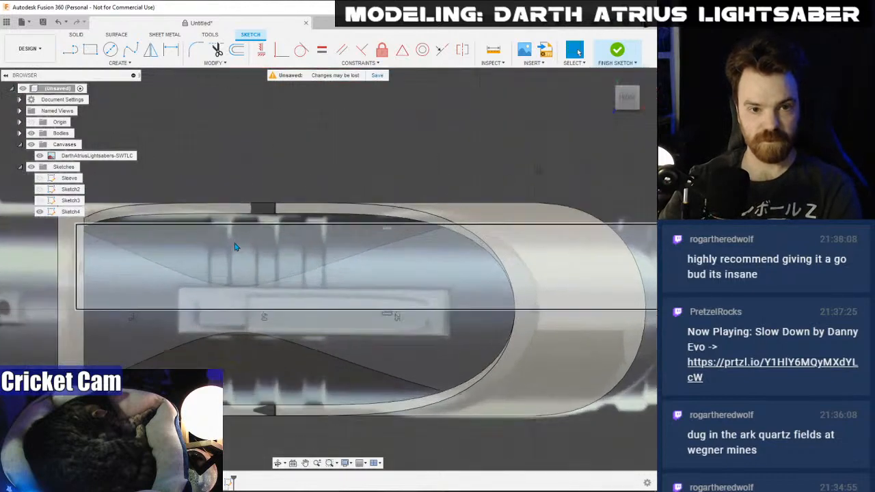
{"action": "left_click", "coordinate": [91, 49]}
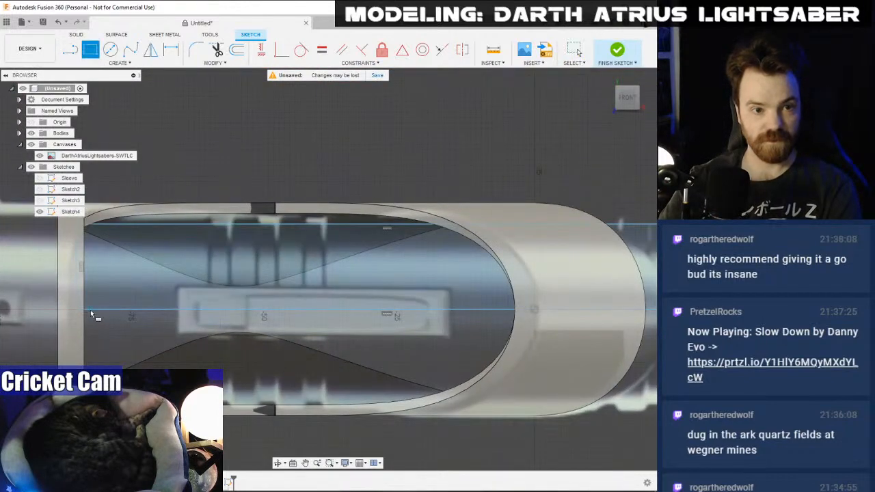
{"action": "left_click", "coordinate": [75, 309]}
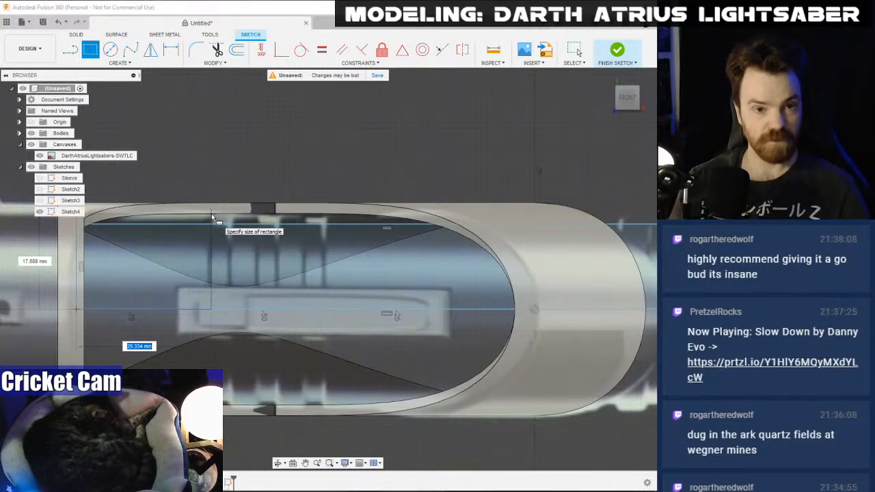
{"action": "key", "text": "Tab"}
{"action": "type", "text": "18"}
{"action": "key", "text": "Return"}
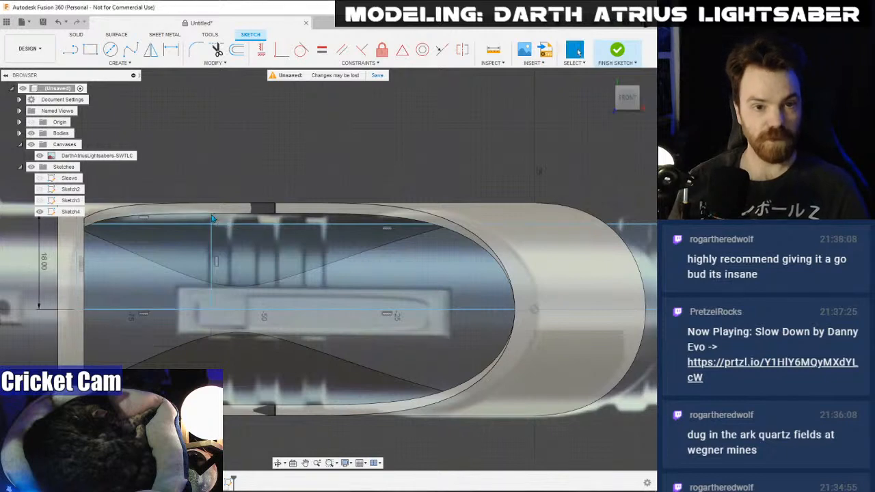
{"action": "key", "text": "Escape"}
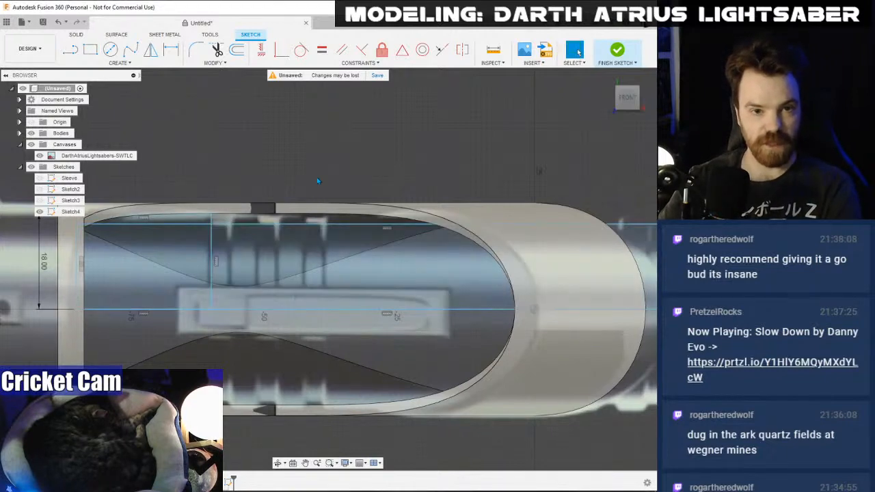
- Draw a rectangle 18 mm high and about 49 mm wide on the centreline, starting at the last groove in the sleeve opening
{"action": "middle_click_drag", "start_coordinate": [328, 269], "coordinate": [307, 269], "text": "shift"}
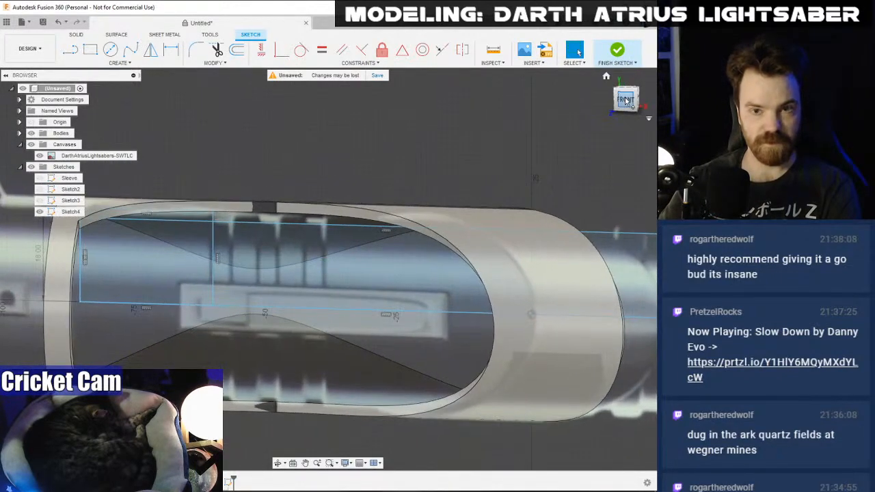
{"action": "left_click", "coordinate": [625, 100]}
{"action": "left_click", "coordinate": [90, 49]}
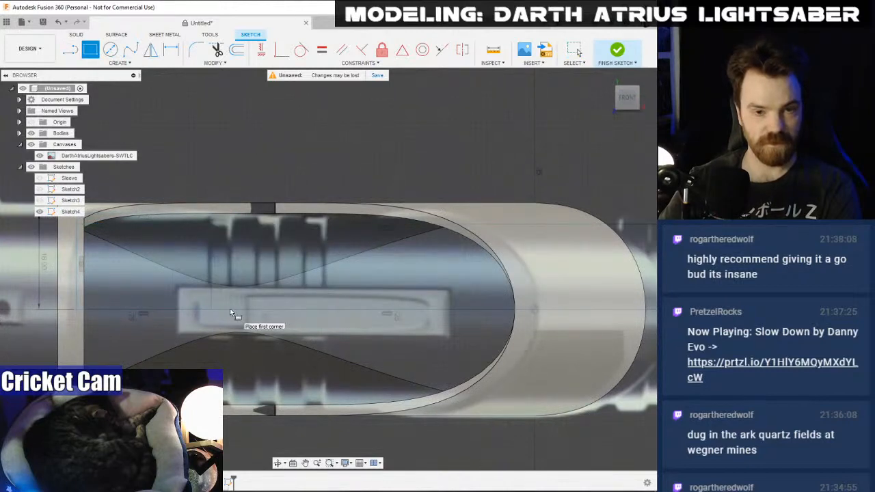
{"action": "scroll", "coordinate": [230, 307], "scroll_direction": "up", "scroll_amount": 3}
{"action": "scroll", "coordinate": [275, 231], "scroll_direction": "up", "scroll_amount": 1}
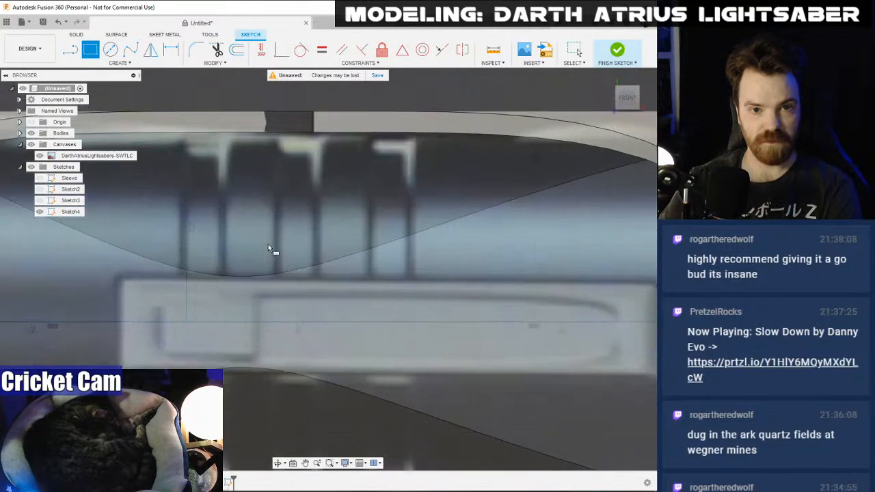
{"action": "scroll", "coordinate": [419, 374], "scroll_direction": "down", "scroll_amount": 2}
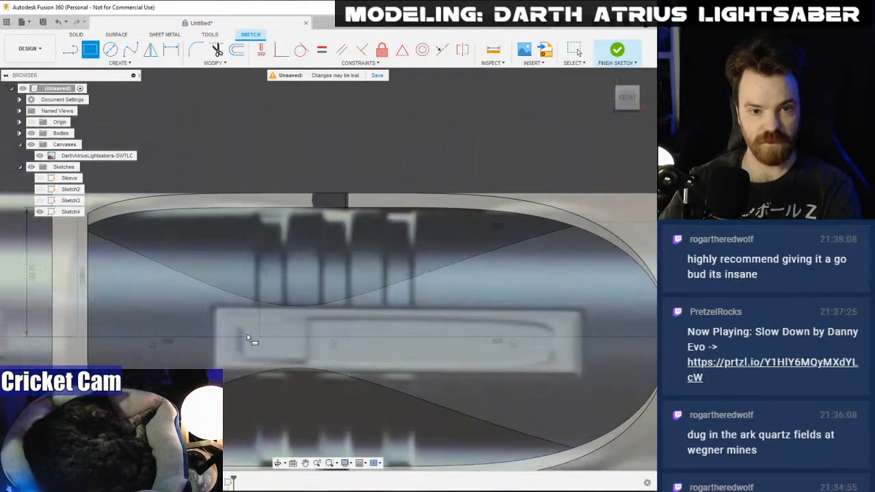
{"action": "left_click", "coordinate": [415, 339]}
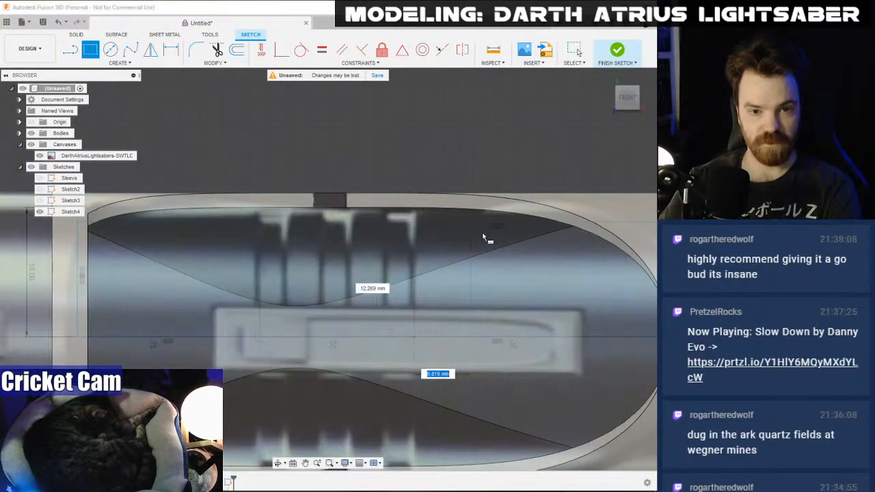
{"action": "scroll", "coordinate": [319, 216], "scroll_direction": "up", "scroll_amount": 3}
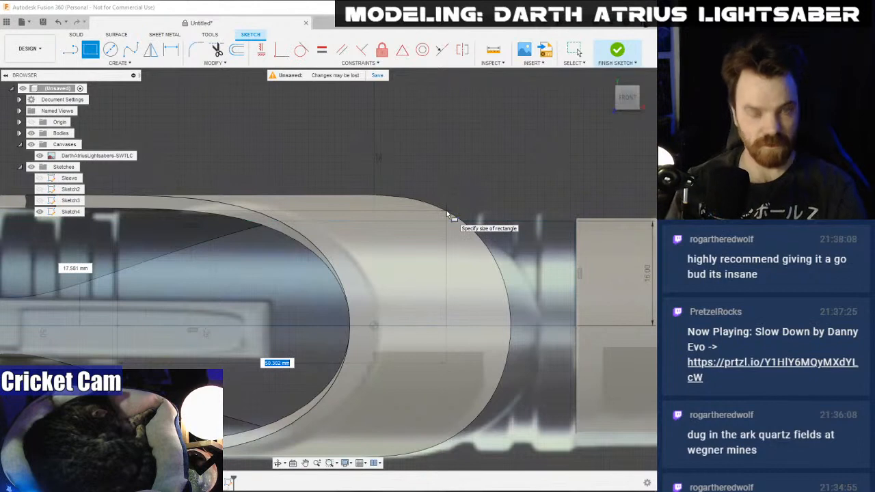
{"action": "key", "text": "Tab"}
{"action": "type", "text": "16"}
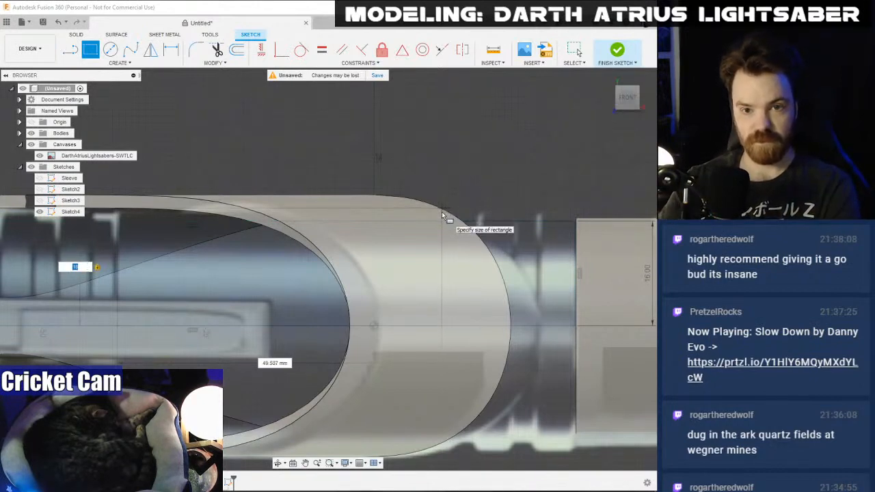
{"action": "left_click", "coordinate": [437, 212]}
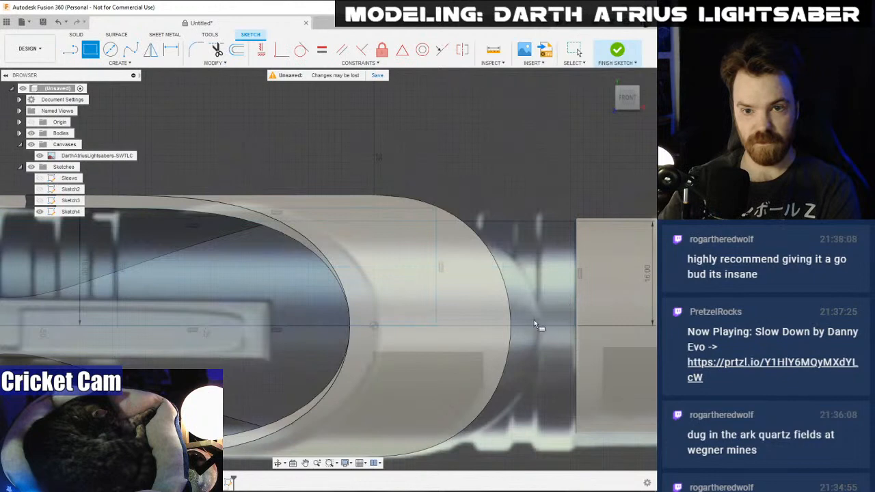
- Draw a rectangle 18 mm high and about 5.5 mm wide on the centreline, starting at the neighbouring cylinder's end face
{"action": "left_click", "coordinate": [578, 326]}
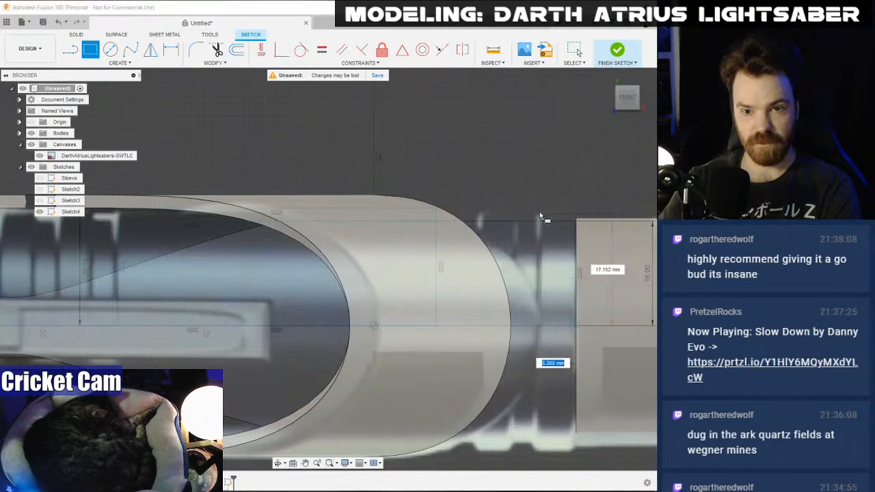
{"action": "key", "text": "Tab"}
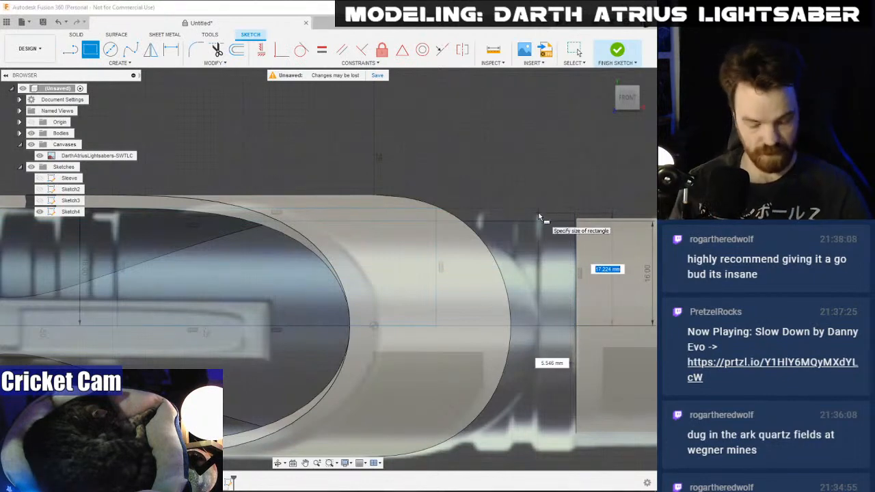
{"action": "type", "text": "18"}
{"action": "key", "text": "Return"}
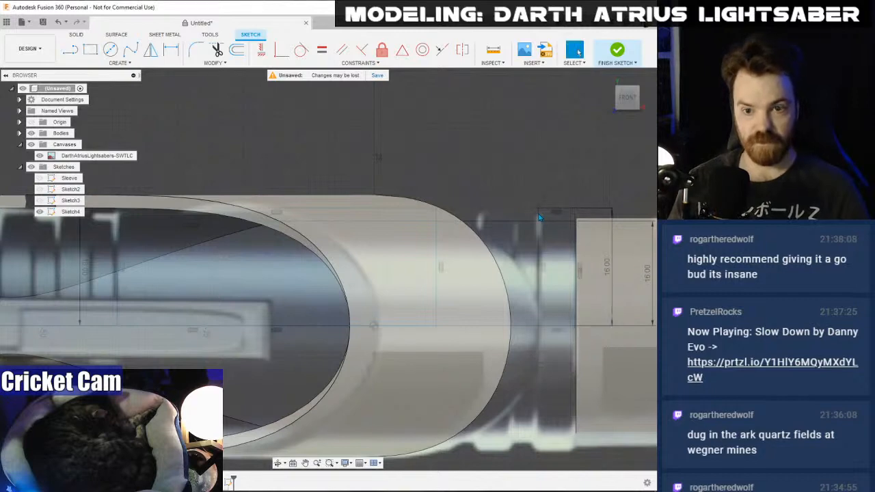
{"action": "key", "text": "Escape"}
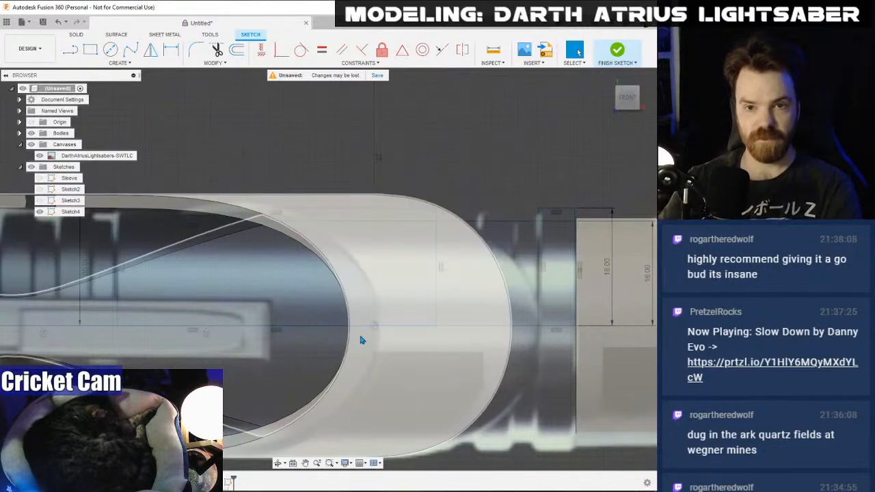
{"action": "middle_click_drag", "start_coordinate": [362, 339], "coordinate": [289, 280]}
{"action": "key", "text": "r"}
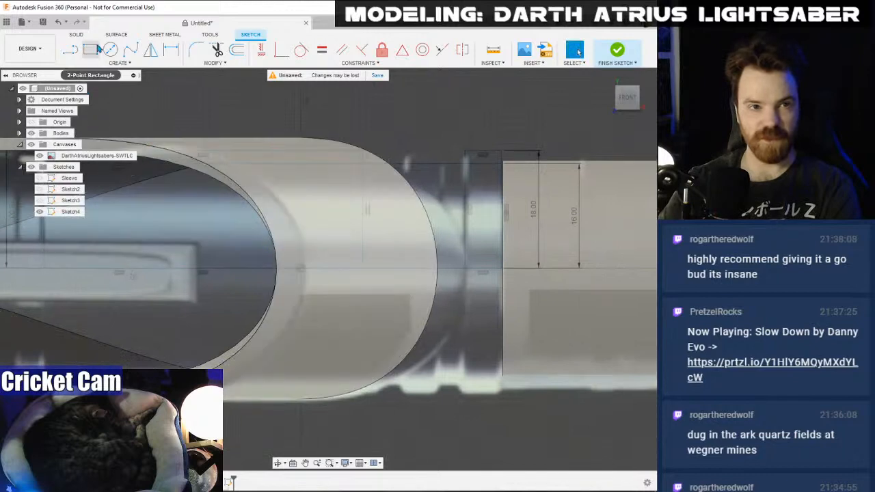
{"action": "left_click", "coordinate": [502, 269]}
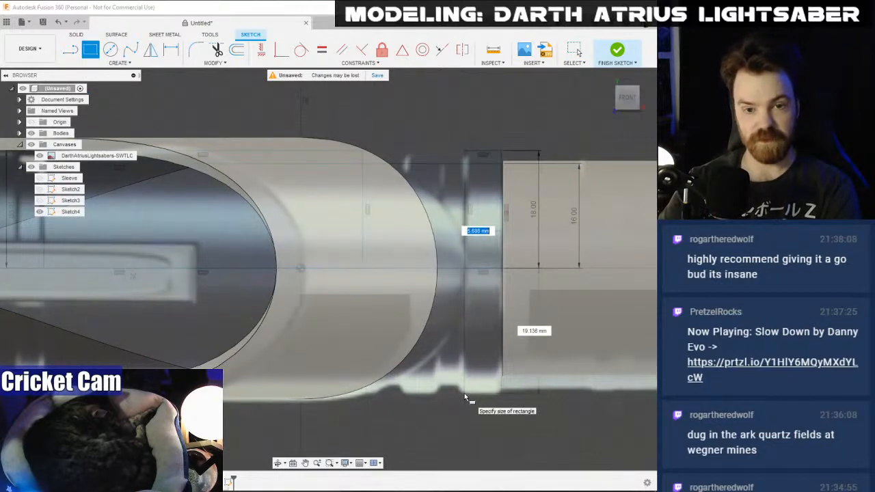
{"action": "key", "text": "Escape"}
- Draw a rectangle 18 mm high and 6 mm wide on the centreline, one groove away from the rectangle at the neighbouring cylinder
{"action": "scroll", "coordinate": [226, 340], "scroll_direction": "down", "scroll_amount": 2}
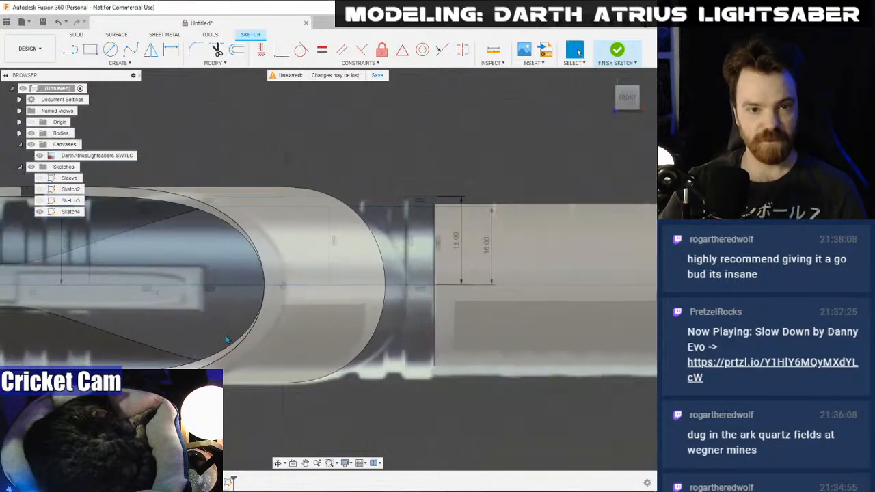
{"action": "middle_click_drag", "start_coordinate": [232, 337], "coordinate": [557, 318]}
{"action": "mouse_move", "coordinate": [485, 314]}
{"action": "middle_mouse_down"}
{"action": "mouse_move", "coordinate": [342, 299]}
{"action": "mouse_move", "coordinate": [276, 305]}
{"action": "mouse_move", "coordinate": [474, 326]}
{"action": "mouse_move", "coordinate": [331, 328]}
{"action": "middle_mouse_up"}
{"action": "scroll", "coordinate": [463, 281], "scroll_direction": "up", "scroll_amount": 2}
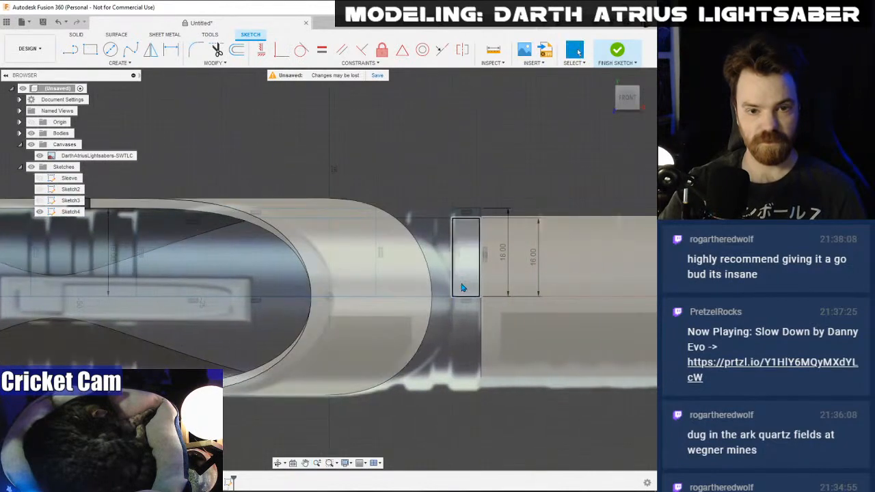
{"action": "scroll", "coordinate": [416, 199], "scroll_direction": "up", "scroll_amount": 2}
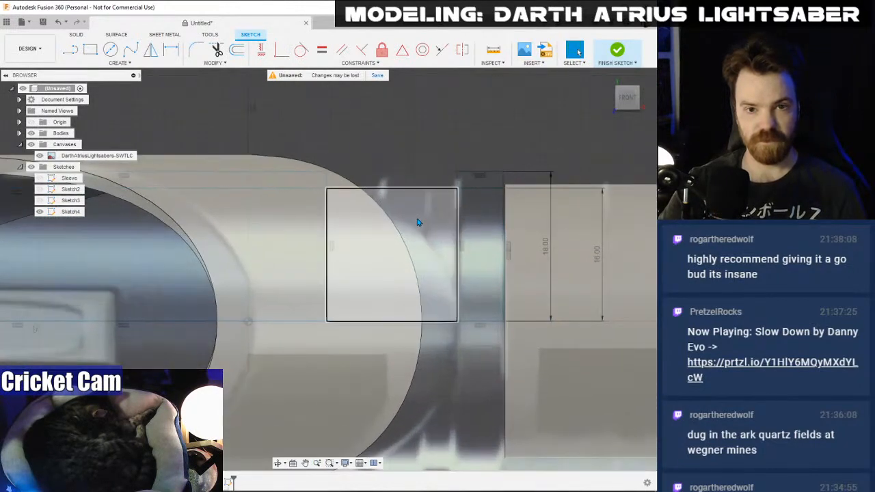
{"action": "key", "text": "r"}
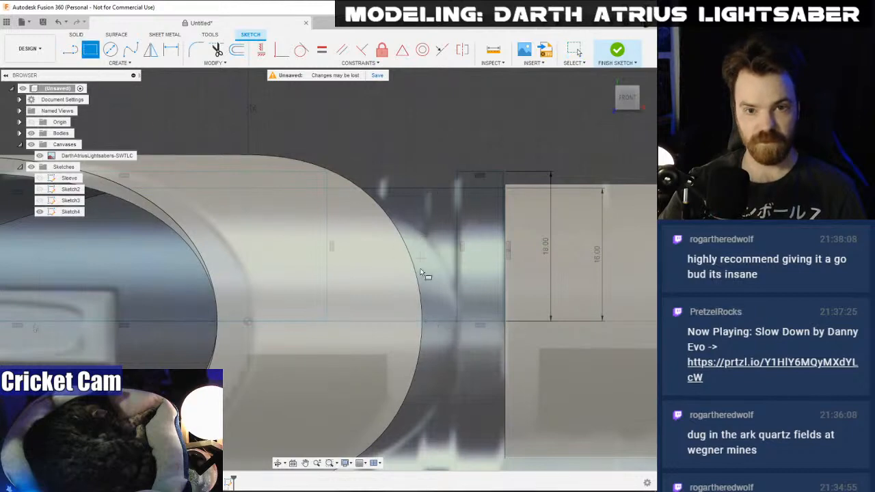
{"action": "left_click", "coordinate": [430, 324]}
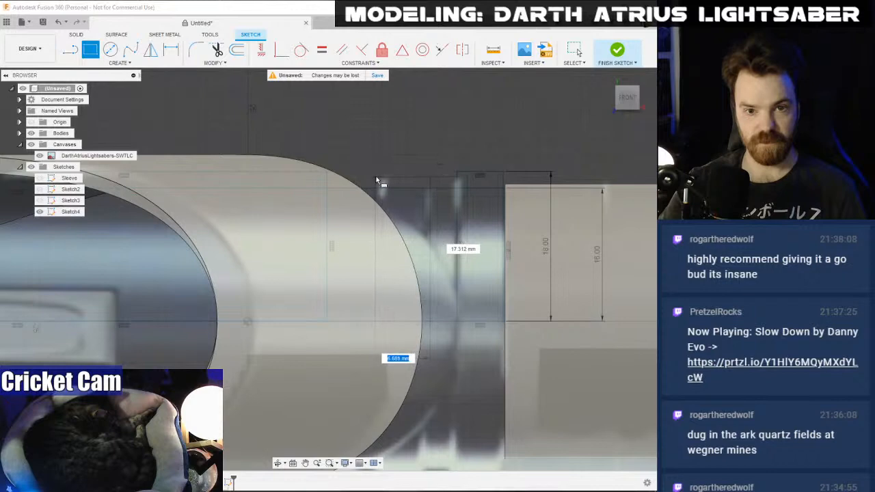
{"action": "key", "text": "Tab"}
{"action": "type", "text": "18"}
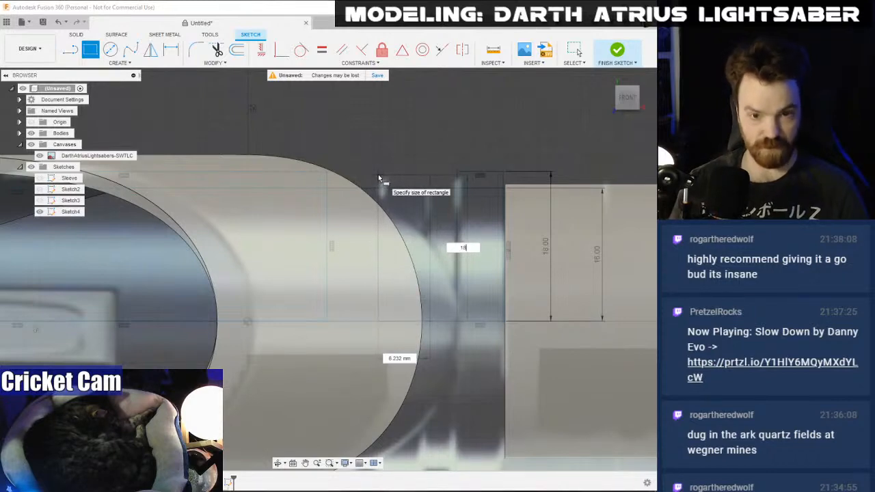
{"action": "key", "text": "Tab"}
{"action": "type", "text": "6"}
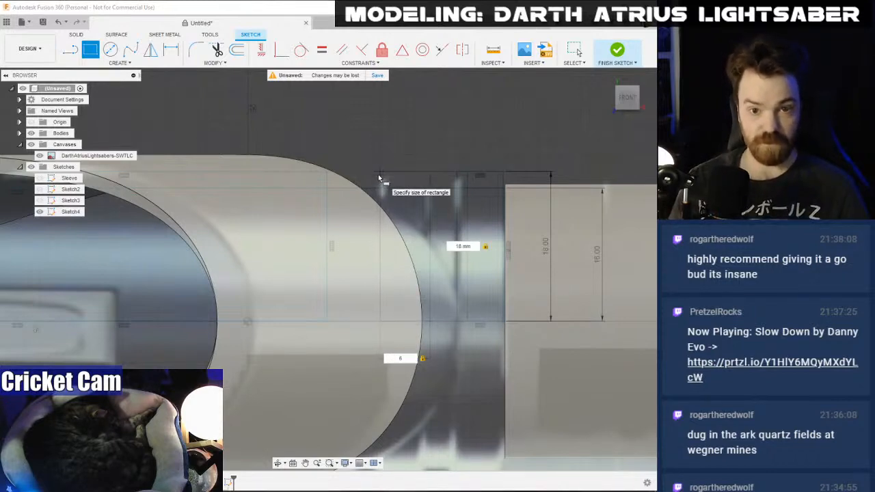
{"action": "key", "text": "Return"}
{"action": "key", "text": "Escape"}
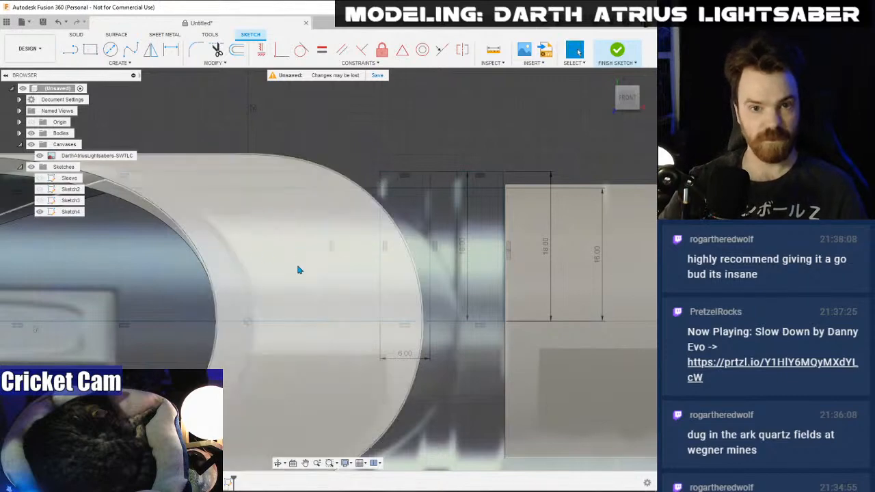
- Draw a rectangle 18 mm high and 6 mm wide on the centreline between the first and second grooves in the sleeve opening
{"action": "mouse_move", "coordinate": [297, 270]}
{"action": "middle_mouse_down"}
{"action": "mouse_move", "coordinate": [456, 260]}
{"action": "mouse_move", "coordinate": [403, 285]}
{"action": "mouse_move", "coordinate": [432, 283]}
{"action": "middle_mouse_up"}
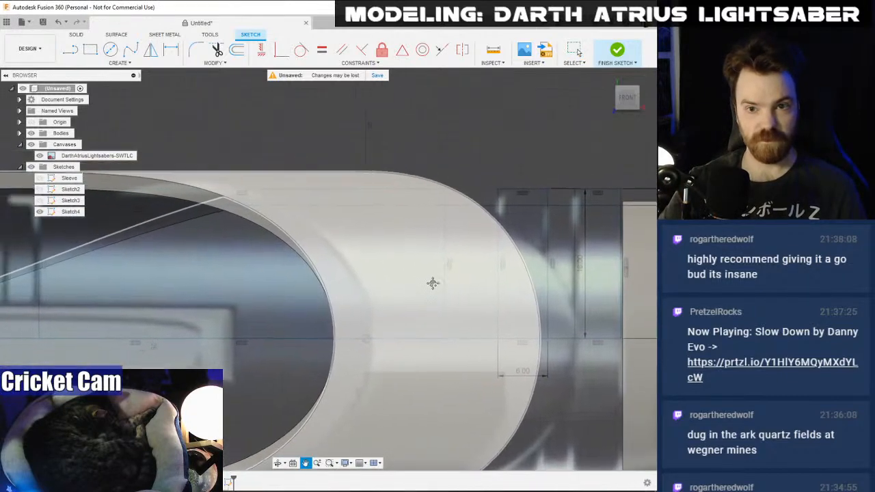
{"action": "scroll", "coordinate": [432, 283], "scroll_direction": "down", "scroll_amount": 5}
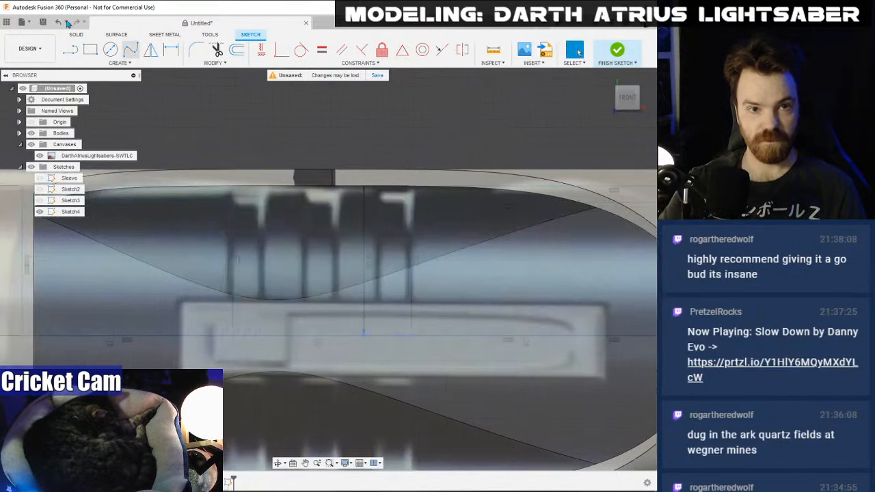
{"action": "left_click", "coordinate": [90, 49]}
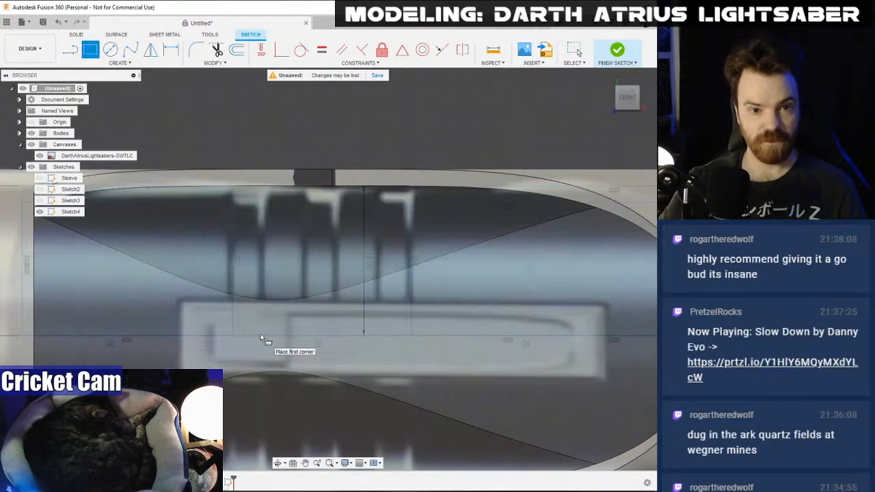
{"action": "left_click", "coordinate": [260, 334]}
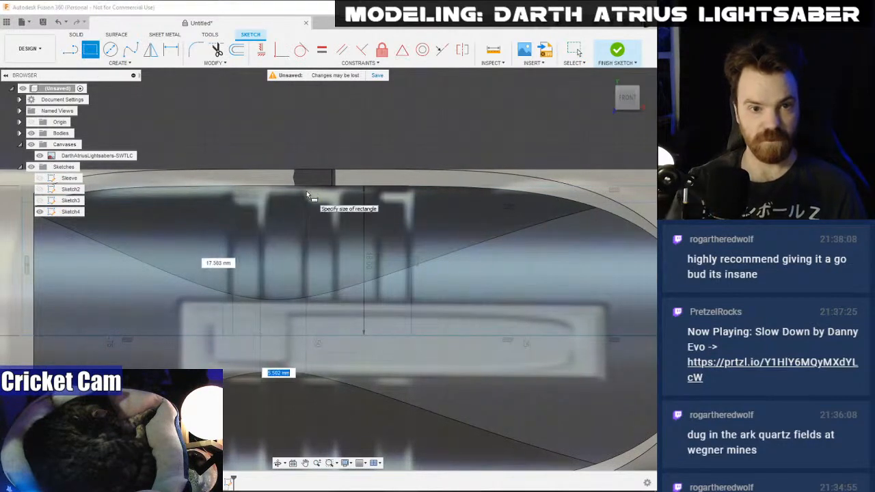
{"action": "key", "text": "Tab"}
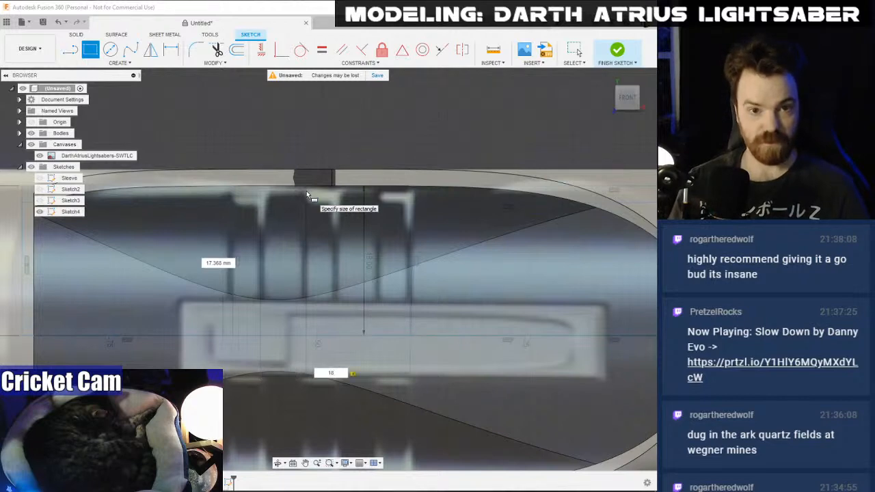
{"action": "type", "text": "18"}
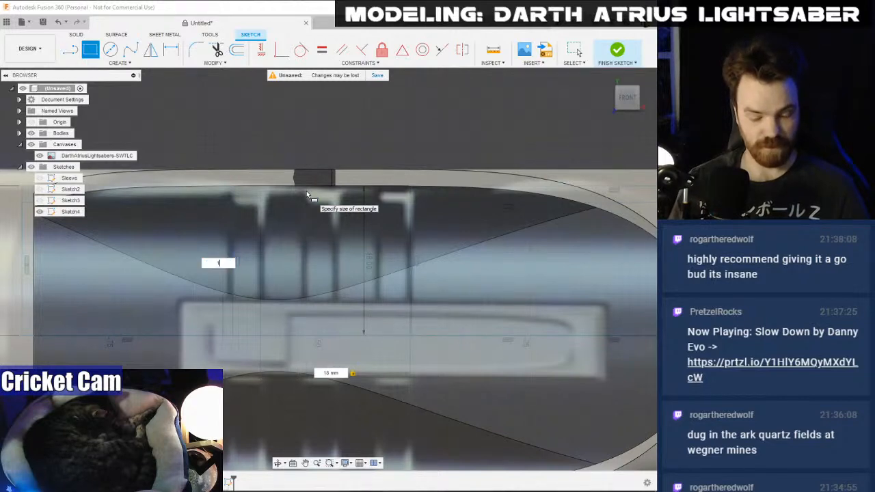
{"action": "key", "text": "Tab"}
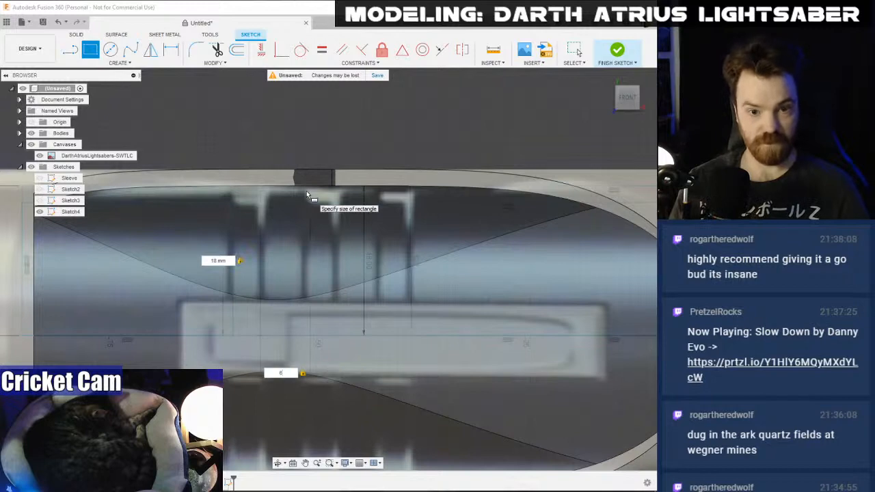
{"action": "type", "text": "6"}
{"action": "key", "text": "Return"}
{"action": "key", "text": "Escape"}
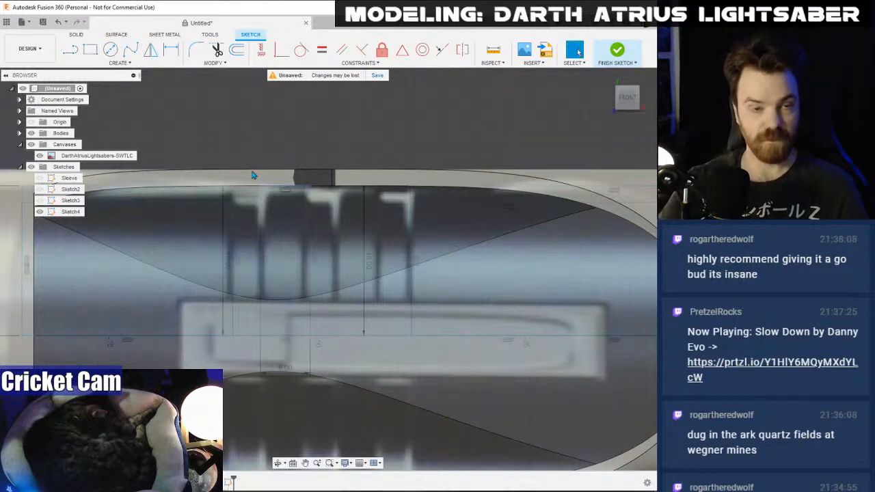
- Draw a rectangle 6 mm wide and 18 mm high on the centreline between the second and third grooves in the sleeve opening
{"action": "key", "text": "r"}
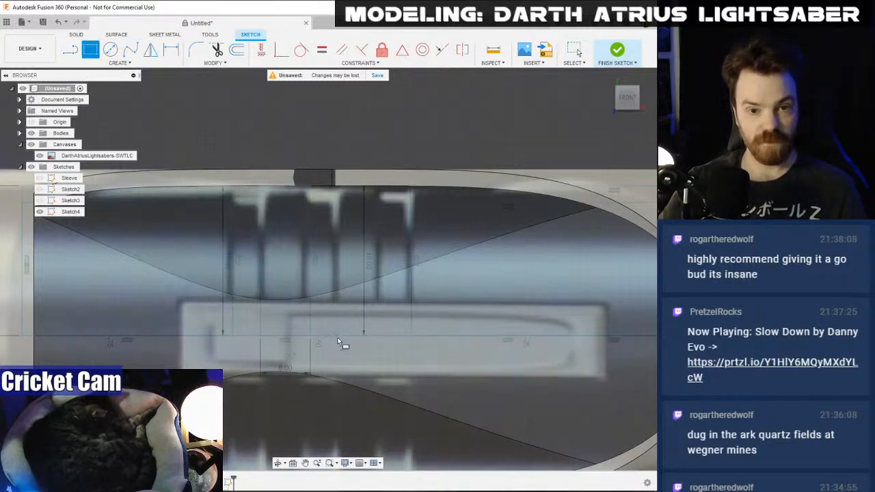
{"action": "left_click", "coordinate": [340, 343]}
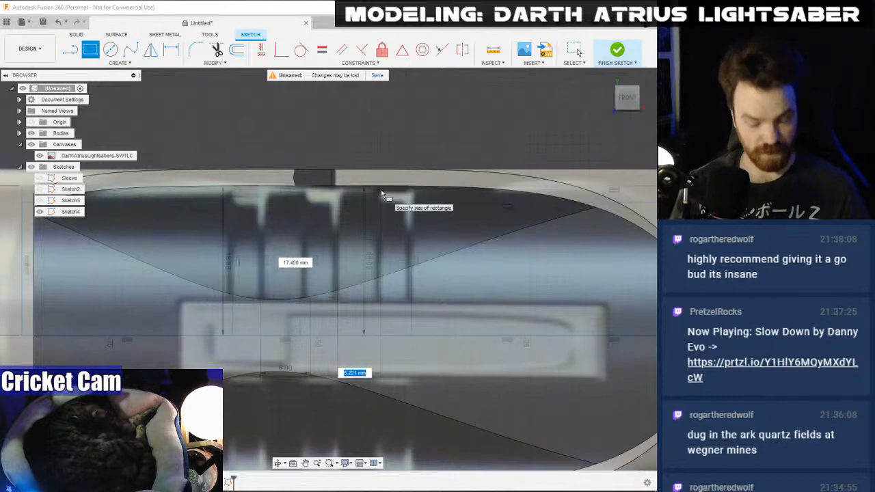
{"action": "type", "text": "6"}
{"action": "key", "text": "Tab"}
{"action": "type", "text": "18"}
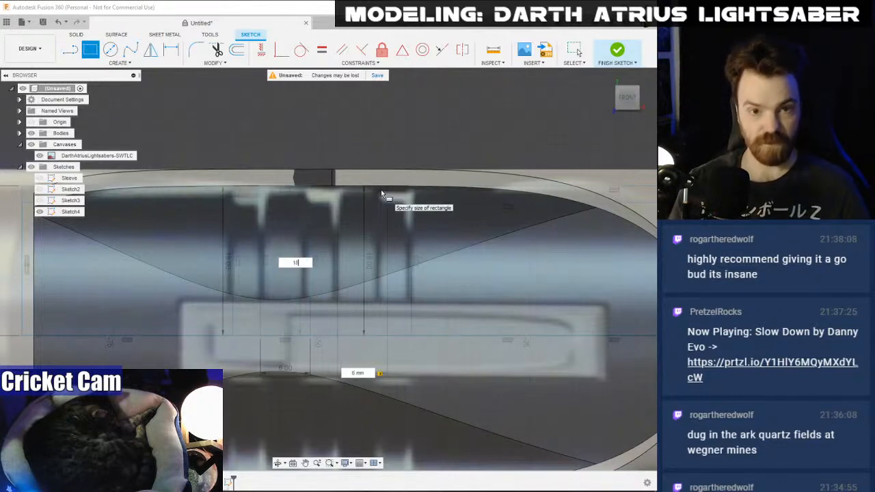
{"action": "key", "text": "Return"}
{"action": "key", "text": "Escape"}
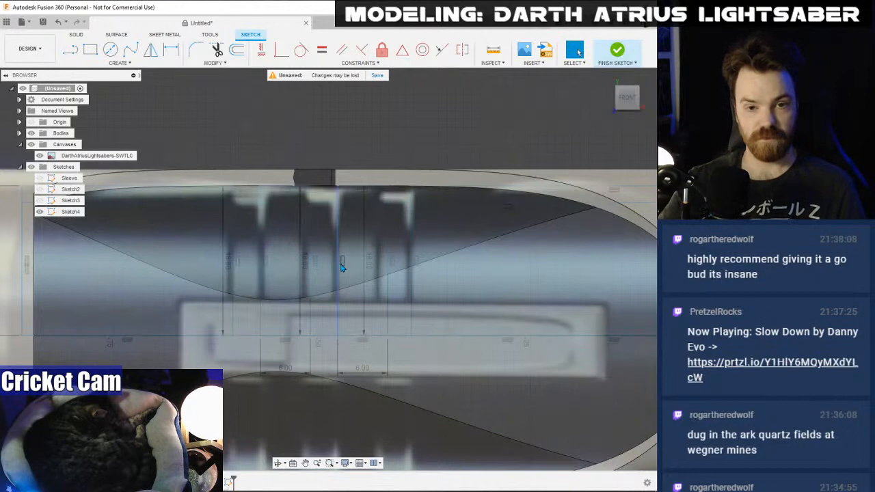
- Hide the reference canvas and the sleeve body, and finish the core profile sketch
{"action": "scroll", "coordinate": [382, 287], "scroll_direction": "down", "scroll_amount": 3}
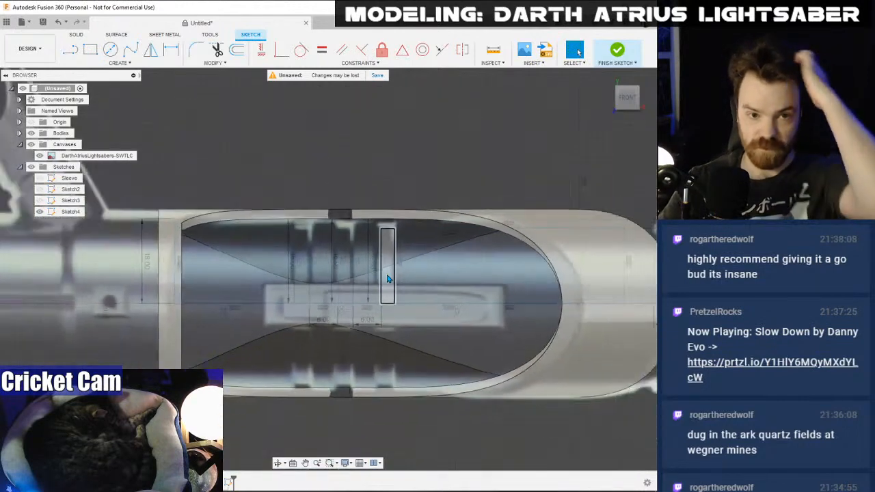
{"action": "left_click", "coordinate": [39, 156]}
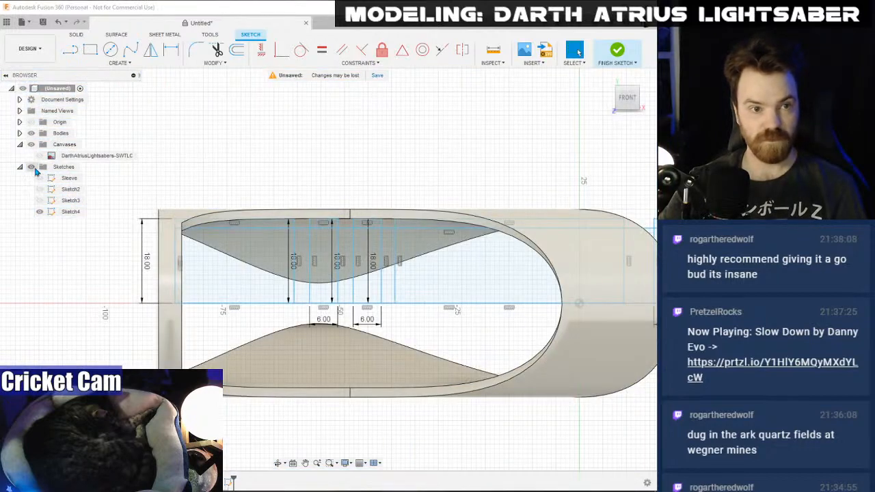
{"action": "left_click", "coordinate": [19, 133]}
{"action": "left_click", "coordinate": [39, 156]}
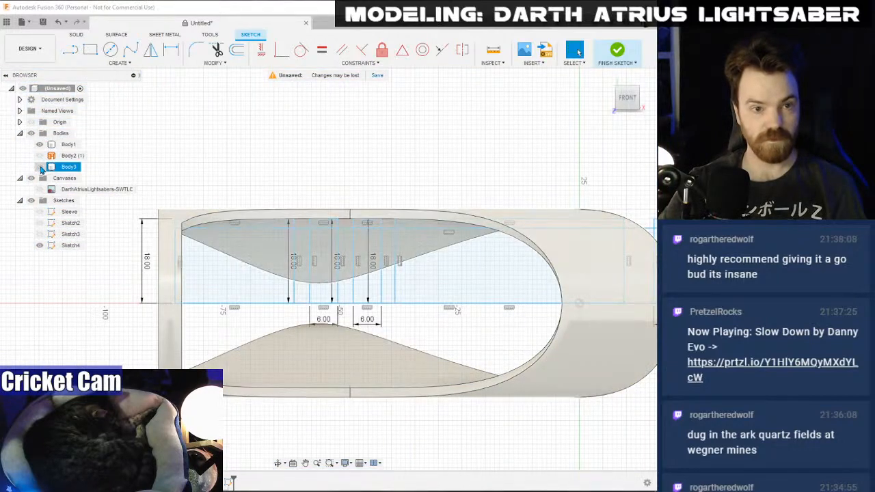
{"action": "left_click", "coordinate": [616, 50]}
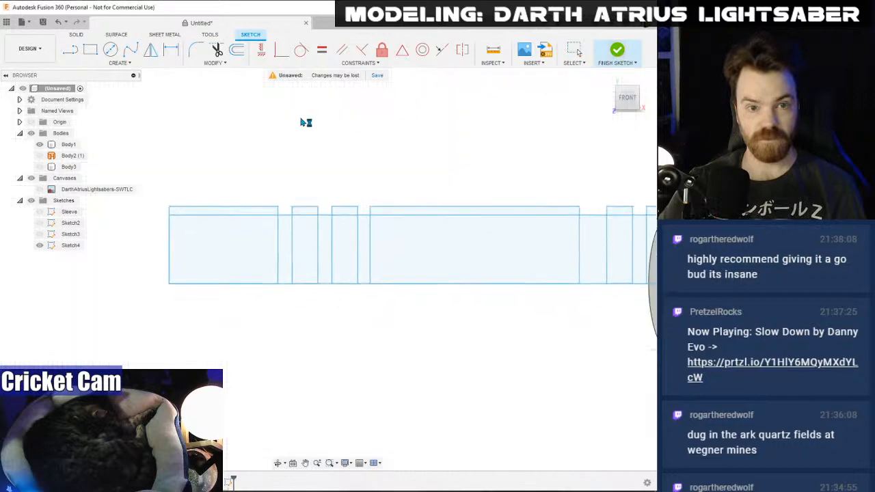
- Revolve all the core sketch profiles 360 degrees about the centreline as a new body
{"action": "left_click", "coordinate": [109, 52]}
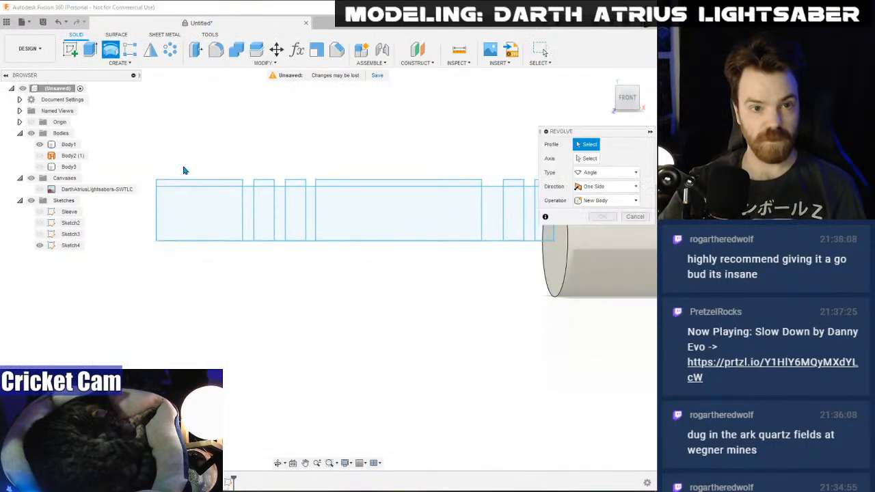
{"action": "middle_click_drag", "start_coordinate": [248, 164], "coordinate": [199, 221]}
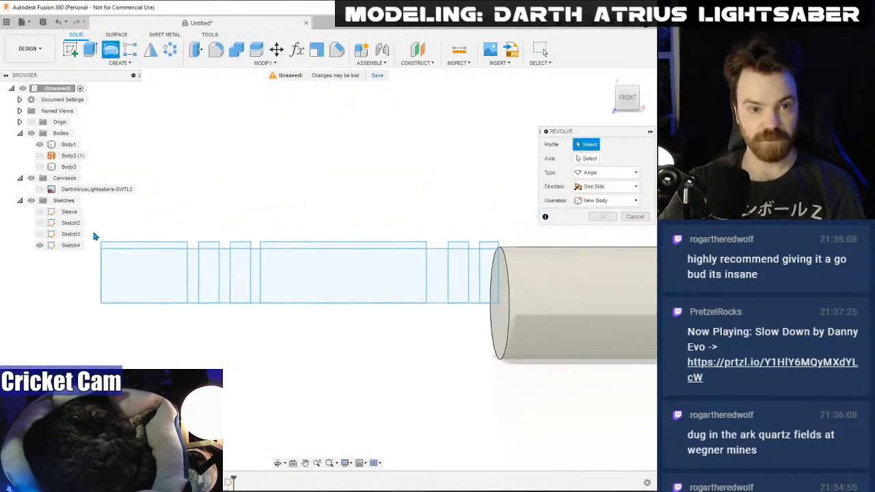
{"action": "left_click_drag", "start_coordinate": [91, 232], "coordinate": [508, 341]}
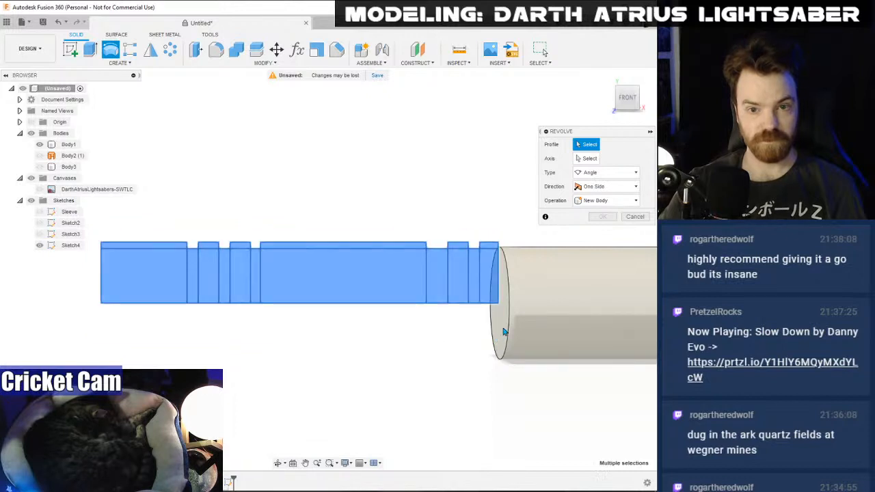
{"action": "left_click", "coordinate": [588, 158]}
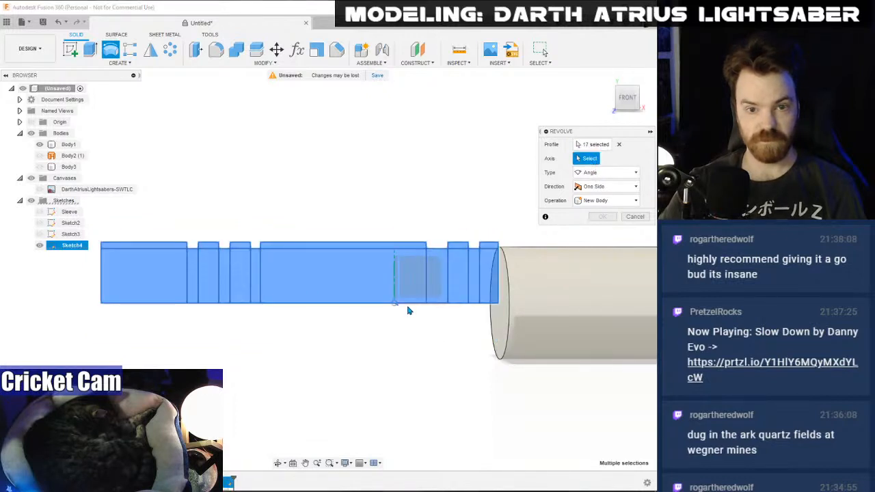
{"action": "left_click", "coordinate": [408, 305]}
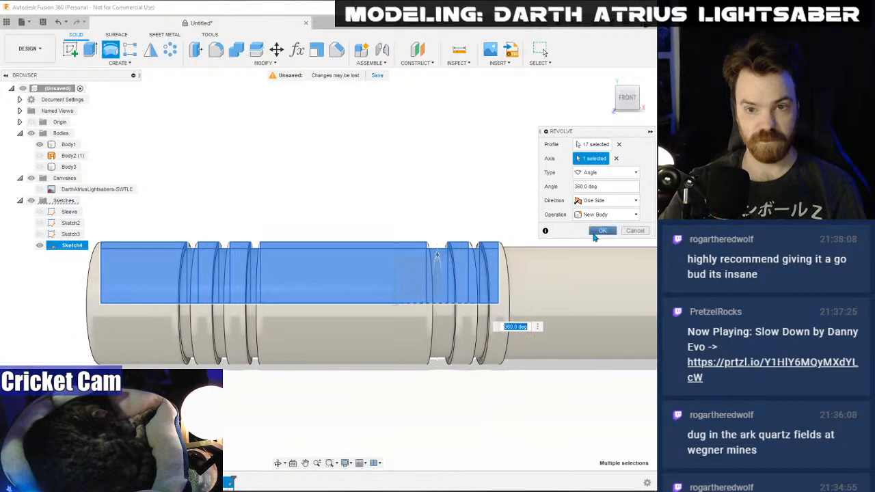
{"action": "left_click", "coordinate": [602, 230]}
- Show the reference canvas and the sleeve body to compare the revolved core with the image
{"action": "left_click", "coordinate": [43, 202]}
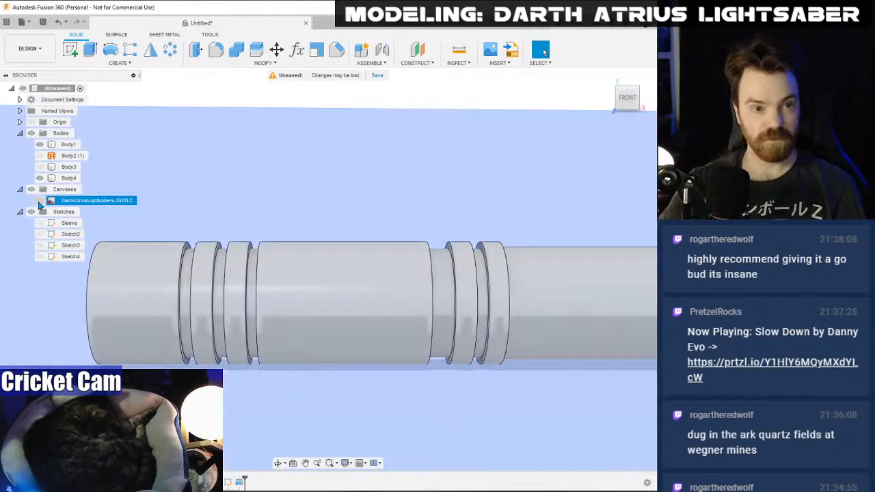
{"action": "left_click", "coordinate": [39, 201]}
{"action": "left_click", "coordinate": [39, 166]}
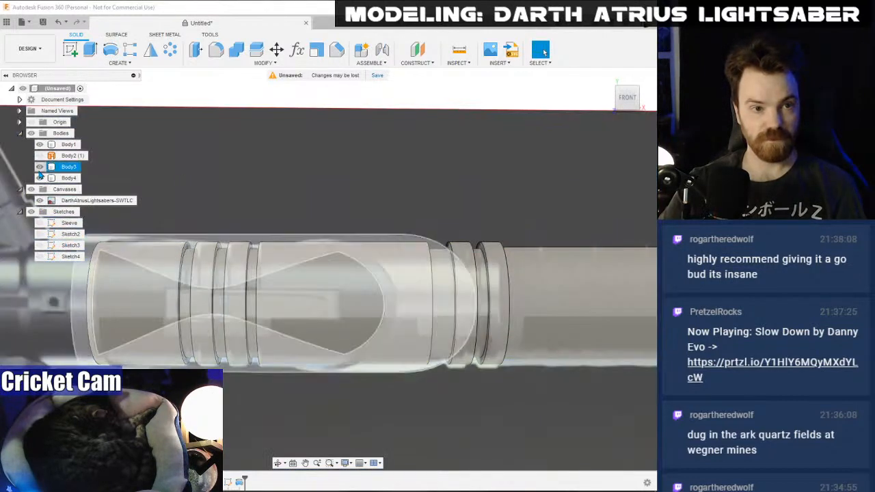
{"action": "scroll", "coordinate": [337, 167], "scroll_direction": "down", "scroll_amount": 2}
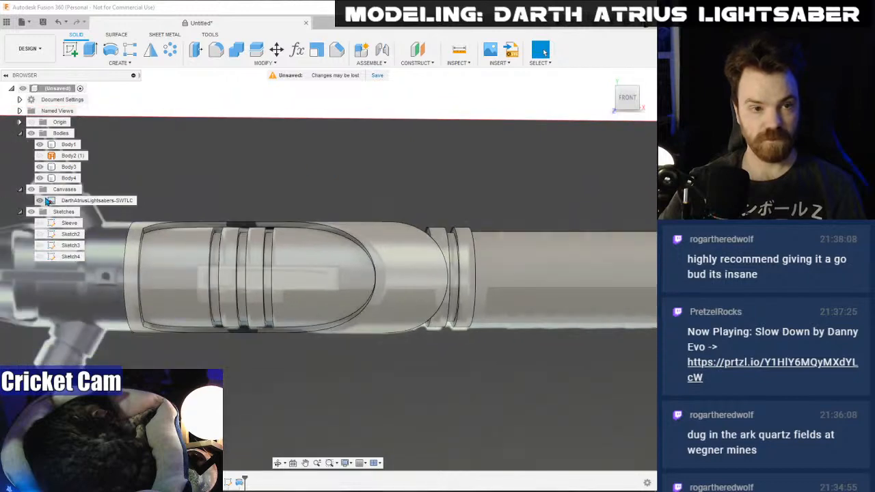
- Hide the reference canvas and inspect the sleeve with its inner core, returning to the front view
{"action": "left_click", "coordinate": [40, 201]}
{"action": "middle_click_drag", "start_coordinate": [327, 269], "coordinate": [533, 276], "text": "shift"}
{"action": "left_click", "coordinate": [630, 107]}
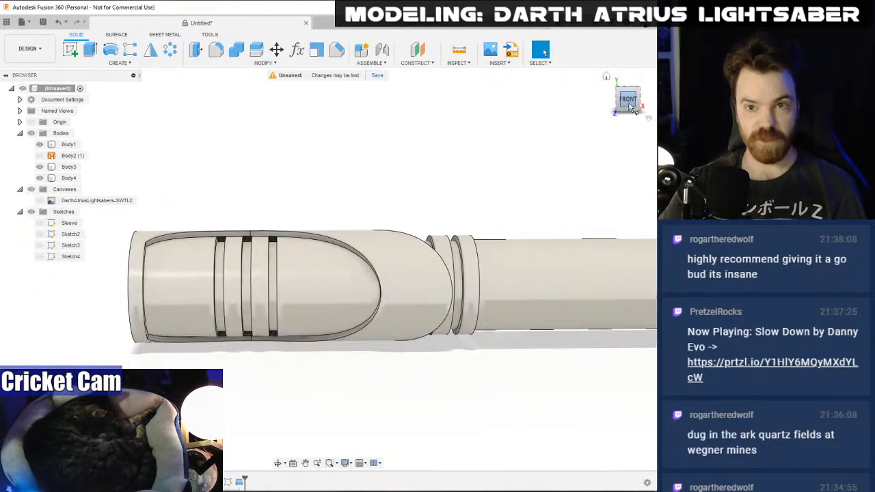
- Edit the core profile sketch, set the 16 mm groove radius to 17 mm, and finish the sketch
{"action": "left_click", "coordinate": [247, 338]}
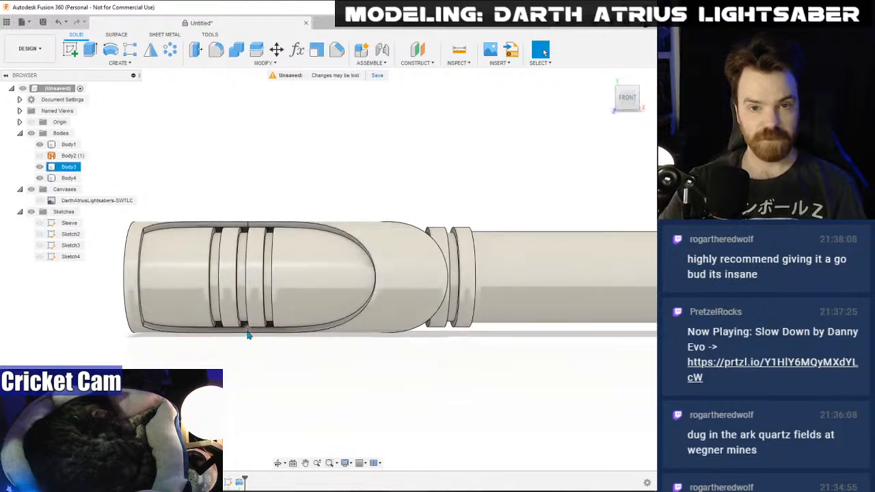
{"action": "left_click", "coordinate": [457, 250]}
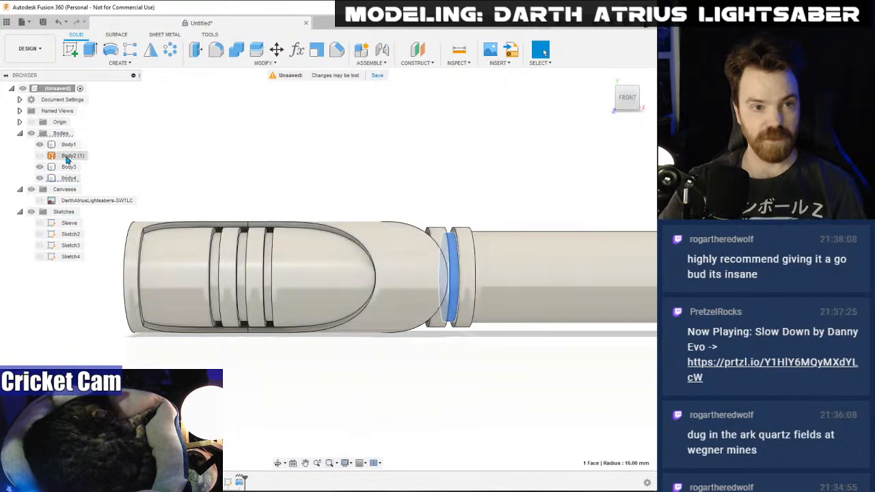
{"action": "key", "text": "Escape"}
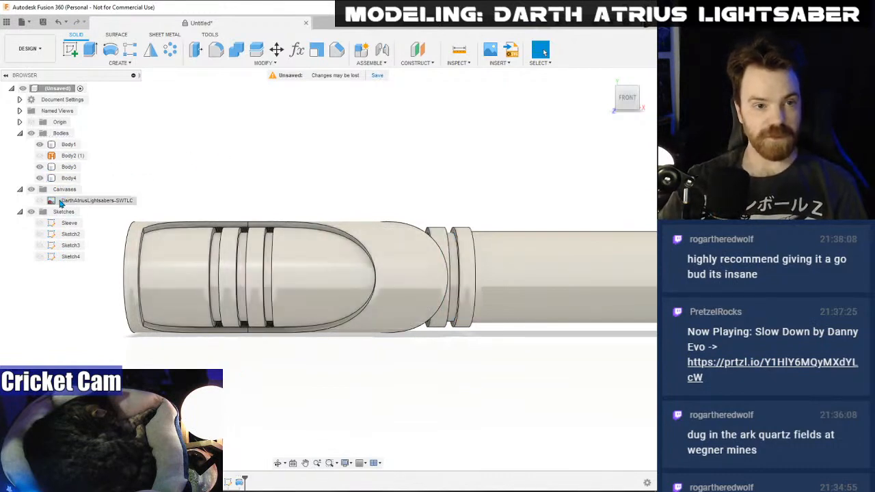
{"action": "right_click", "coordinate": [68, 256]}
{"action": "left_click", "coordinate": [86, 284]}
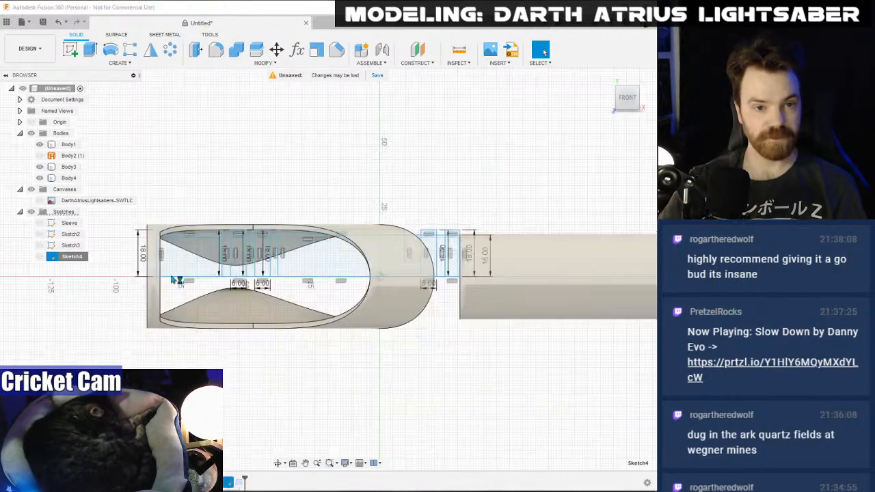
{"action": "double_click", "coordinate": [486, 258]}
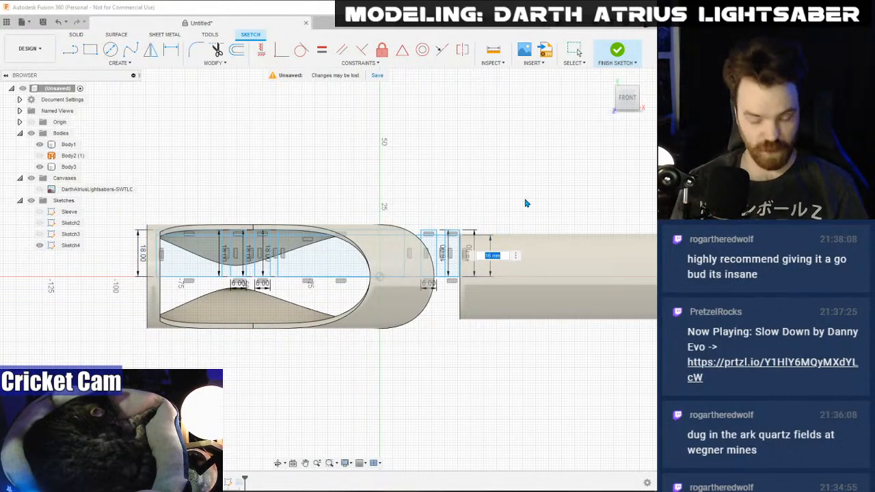
{"action": "key", "text": "Return"}
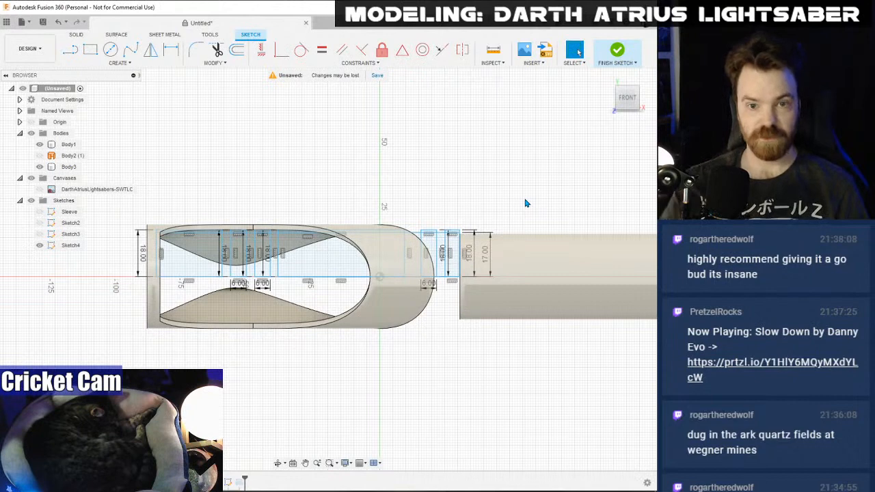
{"action": "left_click", "coordinate": [611, 54]}
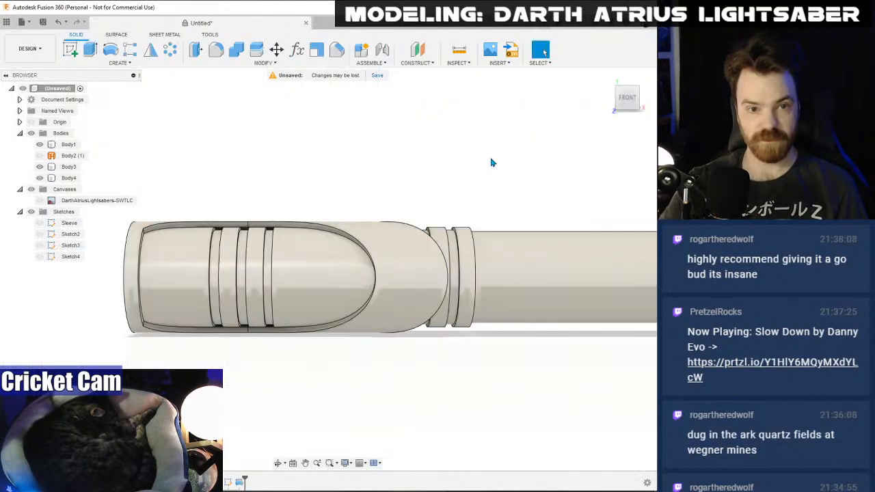
- Show the reference canvas, compare the core and sleeve with the image from the front and back, and hide the canvas again
{"action": "mouse_move", "coordinate": [626, 99]}
{"action": "left_mouse_down"}
{"action": "mouse_move", "coordinate": [612, 118]}
{"action": "mouse_move", "coordinate": [629, 111]}
{"action": "left_mouse_up"}
{"action": "left_click", "coordinate": [637, 108]}
{"action": "left_click", "coordinate": [630, 107]}
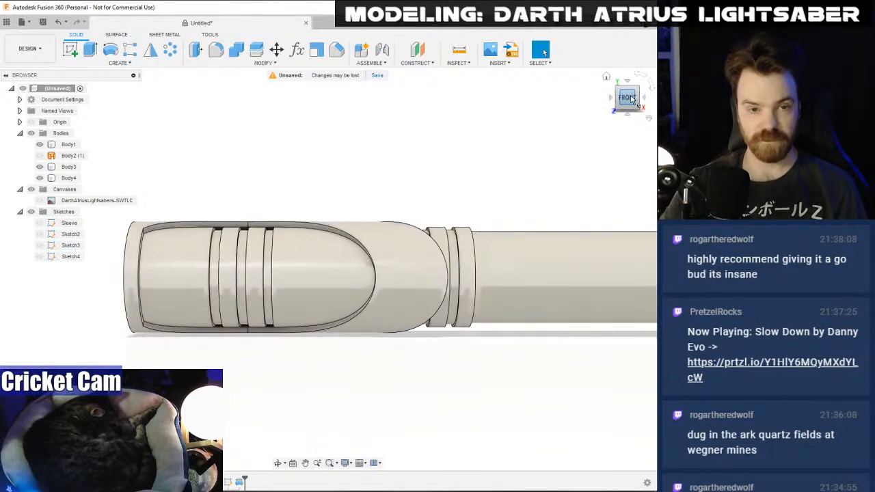
{"action": "left_click", "coordinate": [346, 464]}
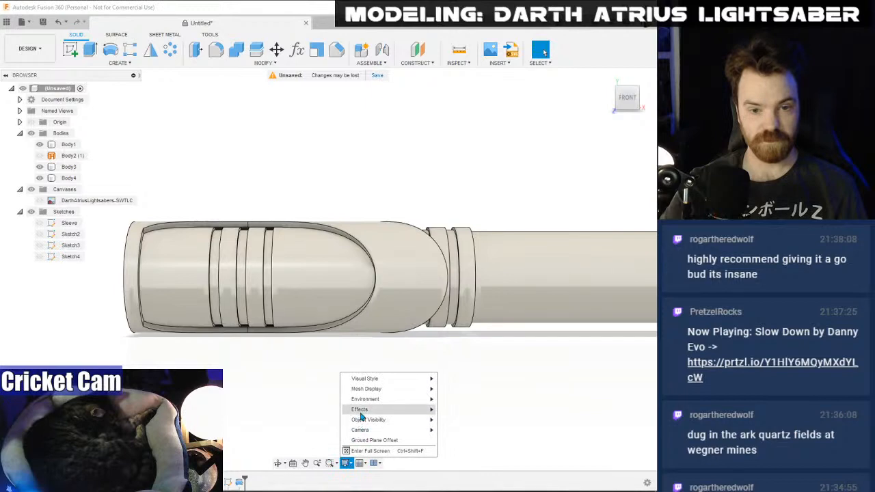
{"action": "left_click", "coordinate": [39, 201]}
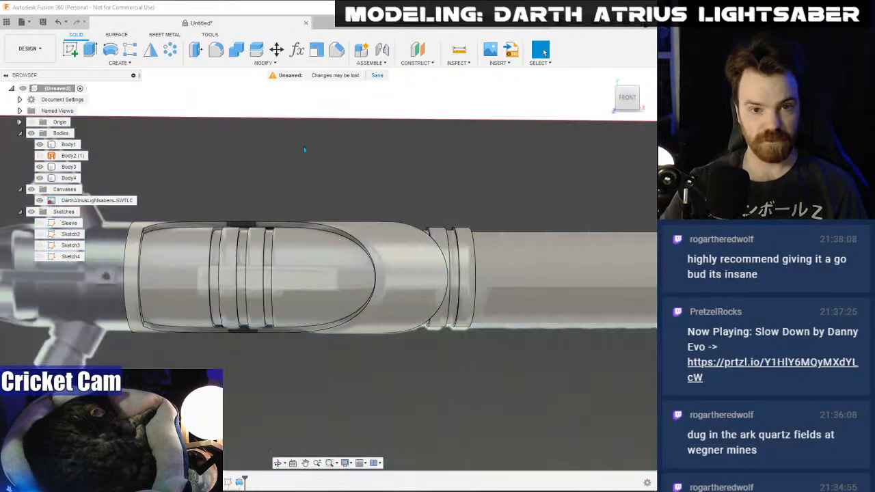
{"action": "scroll", "coordinate": [335, 141], "scroll_direction": "down", "scroll_amount": 2}
{"action": "scroll", "coordinate": [335, 144], "scroll_direction": "up", "scroll_amount": 1}
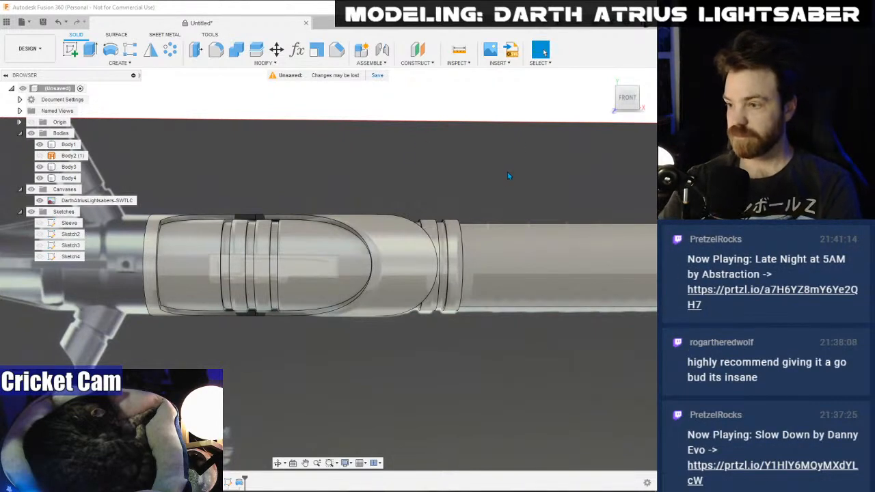
{"action": "mouse_move", "coordinate": [624, 102]}
{"action": "left_mouse_down"}
{"action": "mouse_move", "coordinate": [594, 100]}
{"action": "mouse_move", "coordinate": [630, 99]}
{"action": "left_mouse_up"}
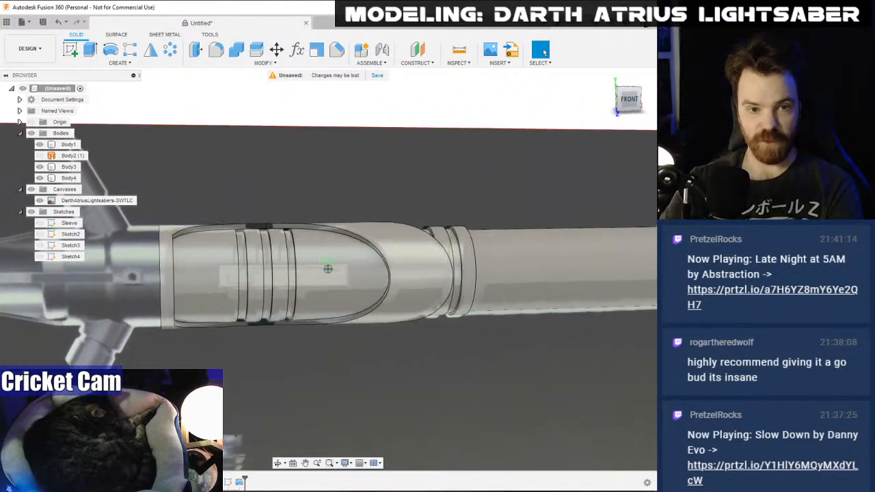
{"action": "left_click", "coordinate": [625, 102]}
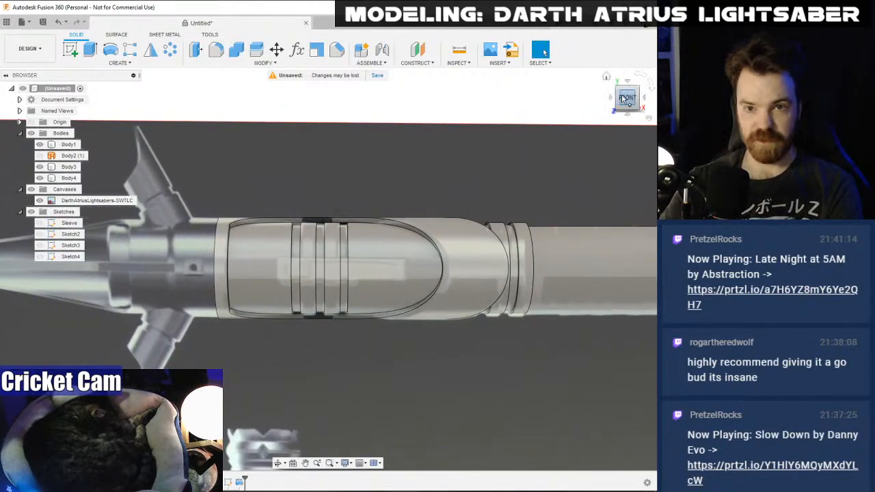
{"action": "mouse_move", "coordinate": [623, 100]}
{"action": "left_mouse_down"}
{"action": "mouse_move", "coordinate": [636, 102]}
{"action": "mouse_move", "coordinate": [626, 100]}
{"action": "left_mouse_up"}
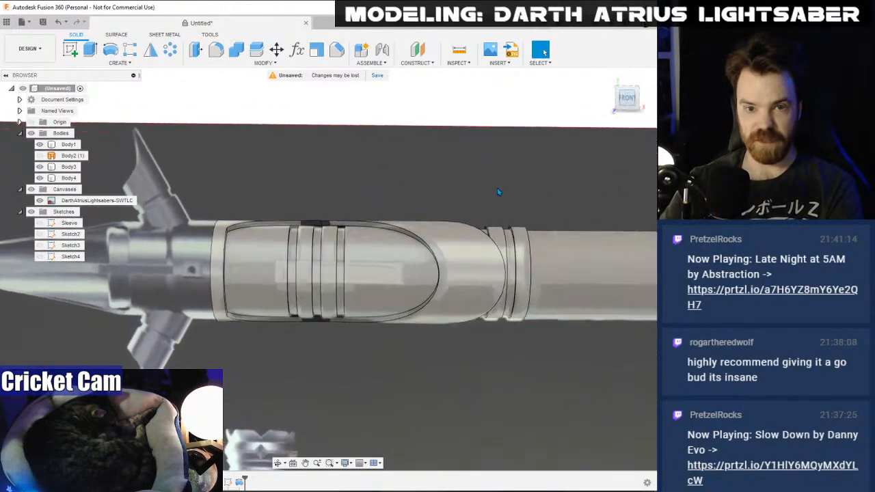
{"action": "left_click", "coordinate": [636, 97]}
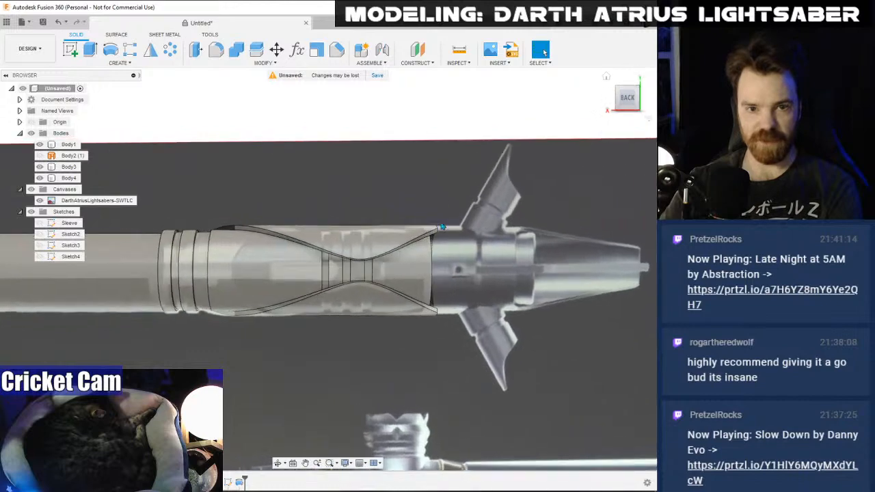
{"action": "left_click", "coordinate": [40, 201]}
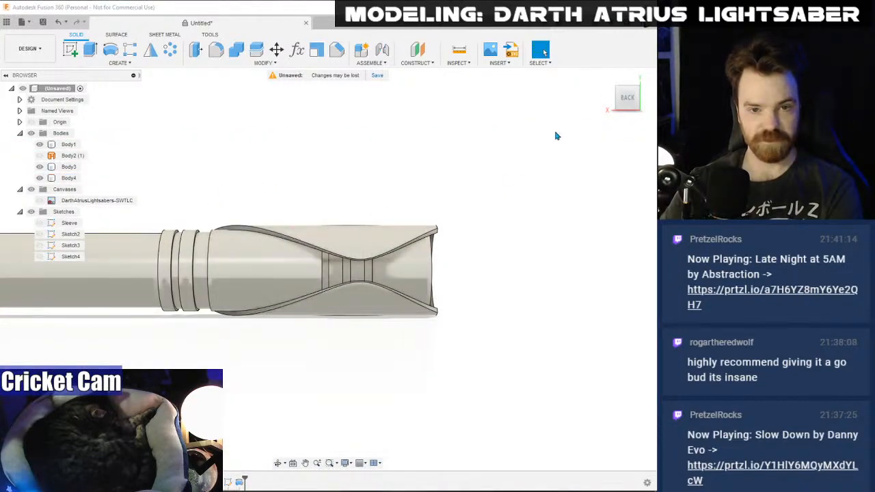
- Extrude the core's circular end face To Object up to the sleeve's end rim, using the Join operation
{"action": "middle_click_drag", "start_coordinate": [328, 267], "coordinate": [533, 283], "text": "shift"}
{"action": "scroll", "coordinate": [508, 280], "scroll_direction": "up", "scroll_amount": 5}
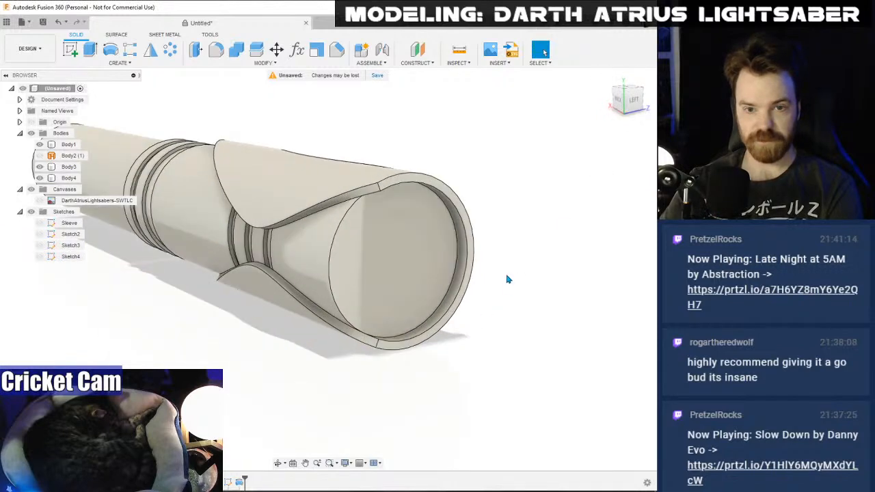
{"action": "left_click", "coordinate": [91, 49]}
{"action": "left_click", "coordinate": [404, 242]}
{"action": "left_click", "coordinate": [608, 186]}
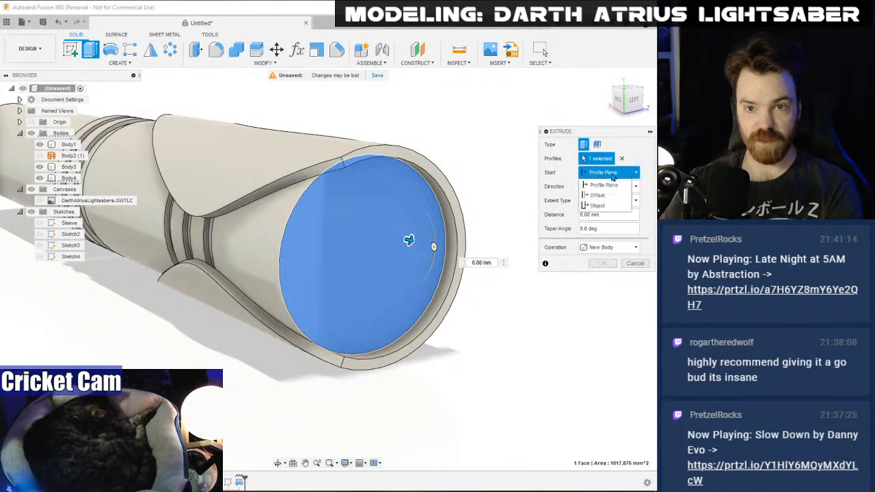
{"action": "left_click", "coordinate": [609, 189]}
{"action": "left_click", "coordinate": [609, 186]}
{"action": "left_click", "coordinate": [605, 196]}
{"action": "left_click", "coordinate": [609, 201]}
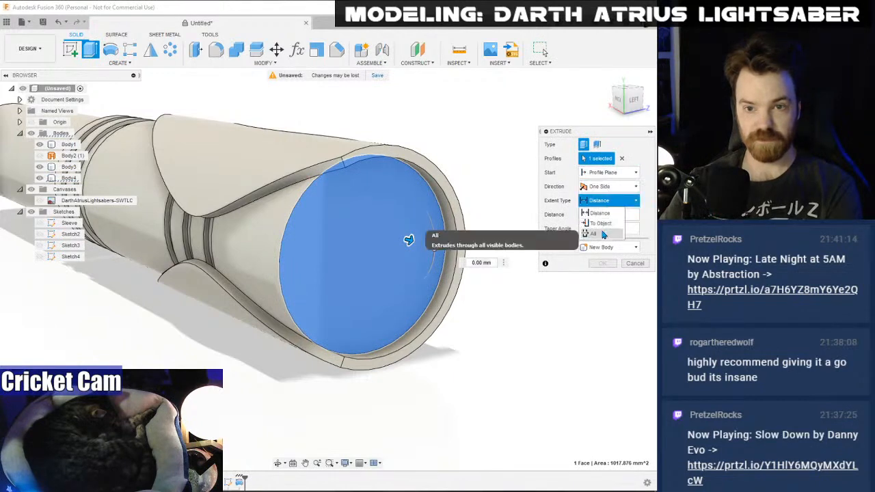
{"action": "left_click", "coordinate": [592, 212]}
{"action": "left_click", "coordinate": [608, 201]}
{"action": "left_click", "coordinate": [592, 223]}
{"action": "left_click", "coordinate": [457, 205]}
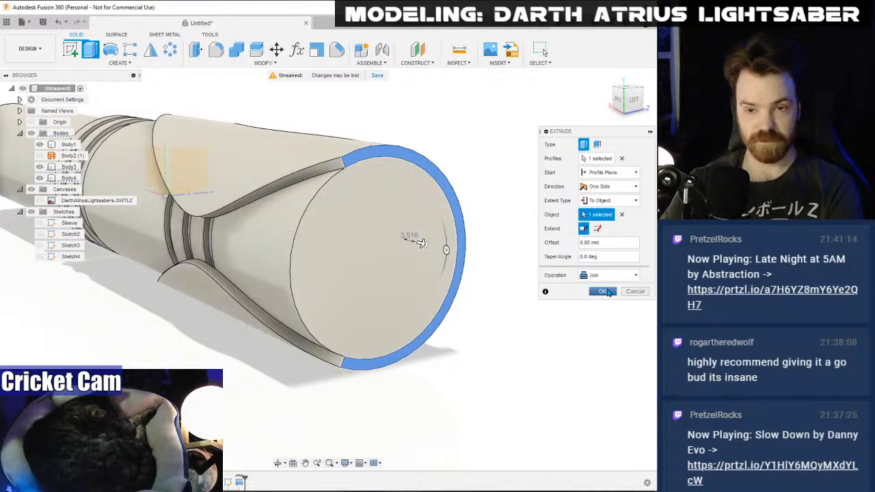
{"action": "left_click", "coordinate": [605, 291]}
- Rename the long plain cylinder body as Sleeve
{"action": "middle_click_drag", "start_coordinate": [328, 267], "coordinate": [413, 178], "text": "shift"}
{"action": "left_click_drag", "start_coordinate": [413, 178], "coordinate": [171, 191]}
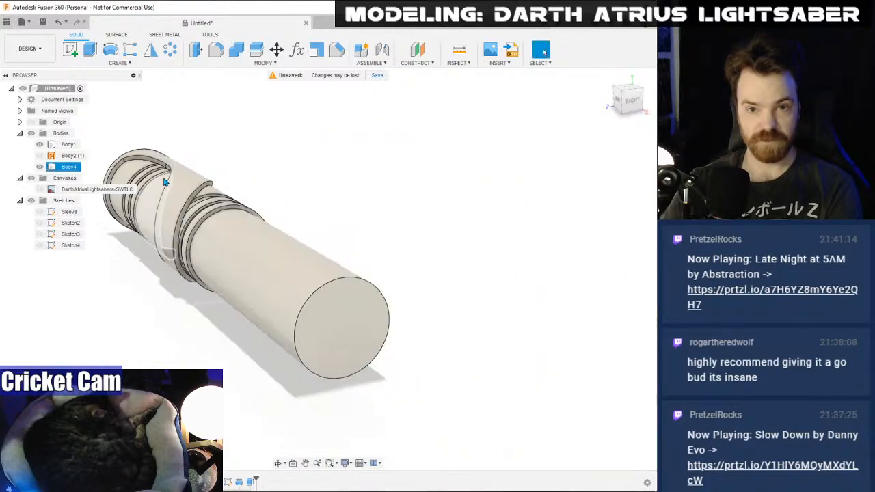
{"action": "left_click", "coordinate": [540, 50]}
{"action": "left_click", "coordinate": [63, 146]}
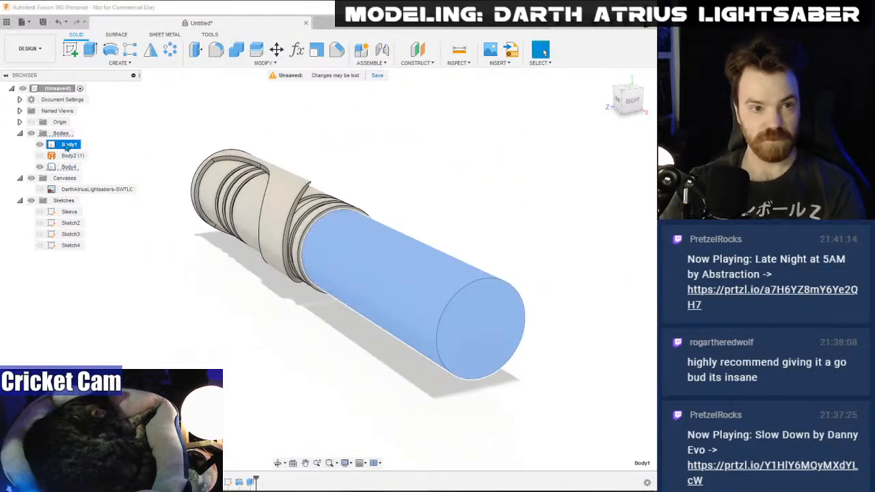
{"action": "double_click", "coordinate": [66, 146]}
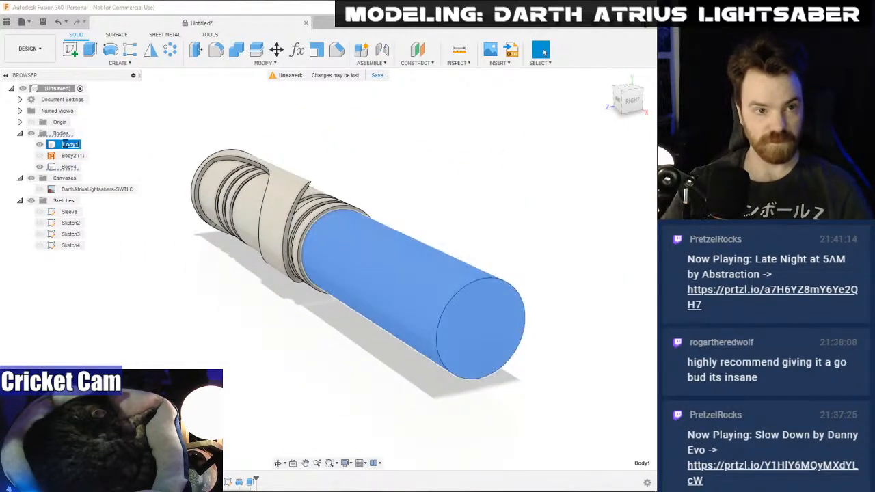
{"action": "left_click", "coordinate": [67, 143]}
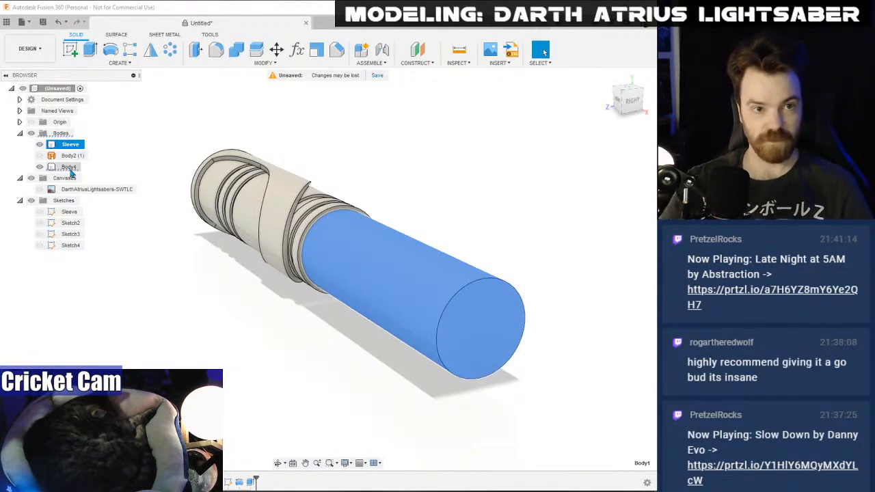
- Rename the joined grooved core and cut-out body as Switch, and toggle the Sleeve body's visibility off and back on
{"action": "left_click", "coordinate": [69, 167]}
{"action": "double_click", "coordinate": [69, 167]}
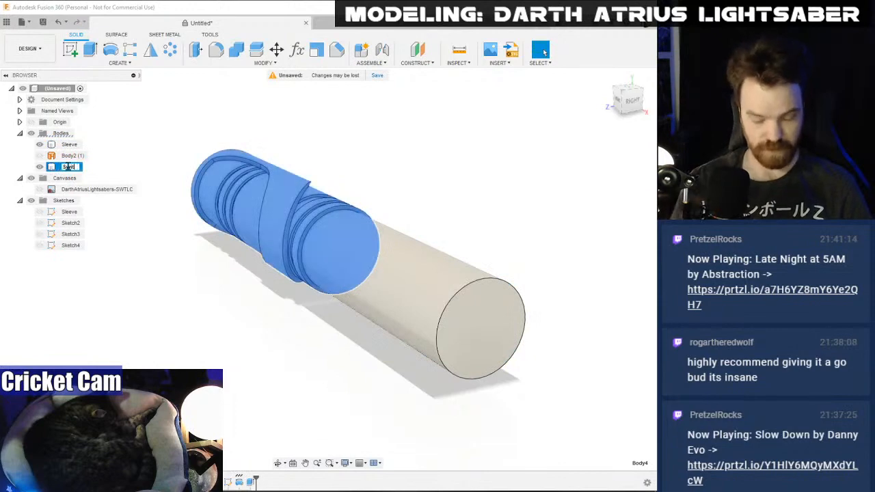
{"action": "key", "text": "v"}
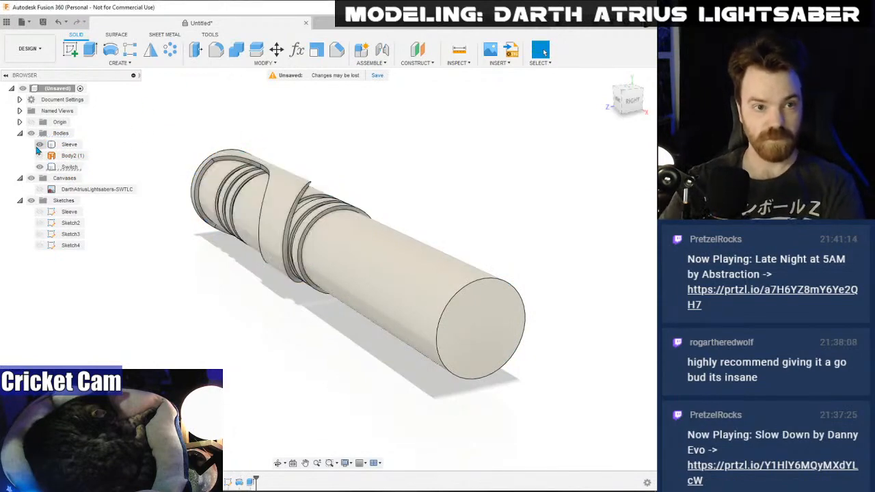
{"action": "left_click", "coordinate": [39, 145]}
{"action": "left_click", "coordinate": [39, 145]}
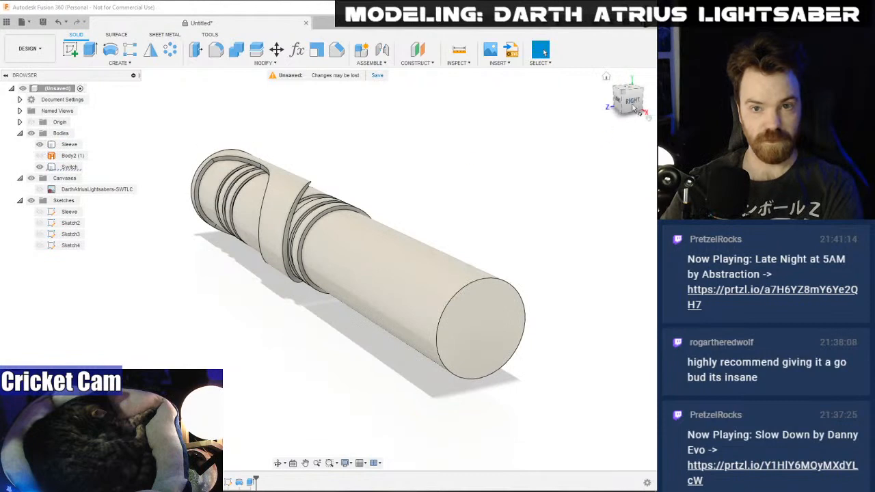
- Examine the core's grooves and the surrounding cut-out edge of the Switch body from close up and several angles
{"action": "left_click", "coordinate": [635, 109]}
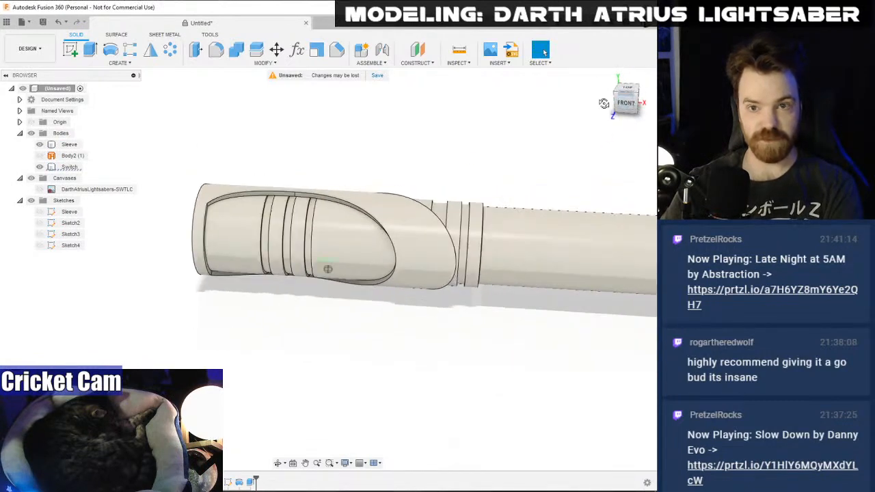
{"action": "middle_click_drag", "start_coordinate": [604, 104], "coordinate": [426, 117], "text": "shift"}
{"action": "scroll", "coordinate": [284, 190], "scroll_direction": "up", "scroll_amount": 5}
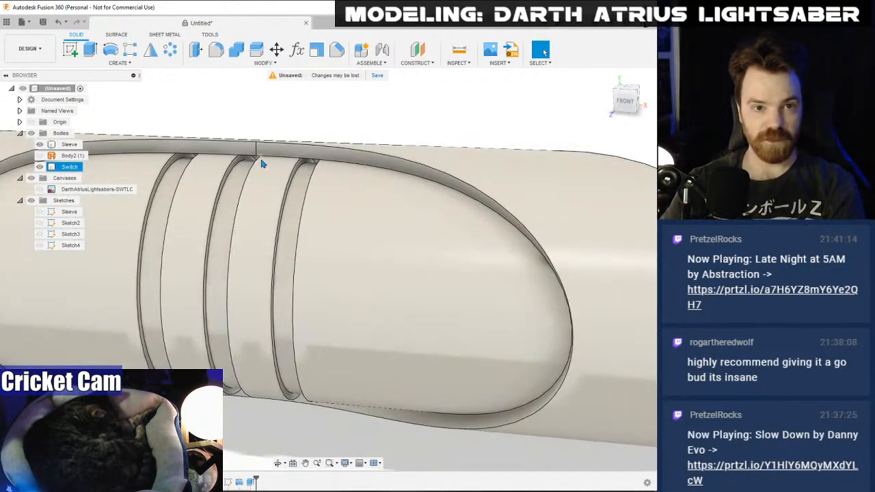
{"action": "scroll", "coordinate": [261, 164], "scroll_direction": "up", "scroll_amount": 3}
{"action": "left_click", "coordinate": [297, 215]}
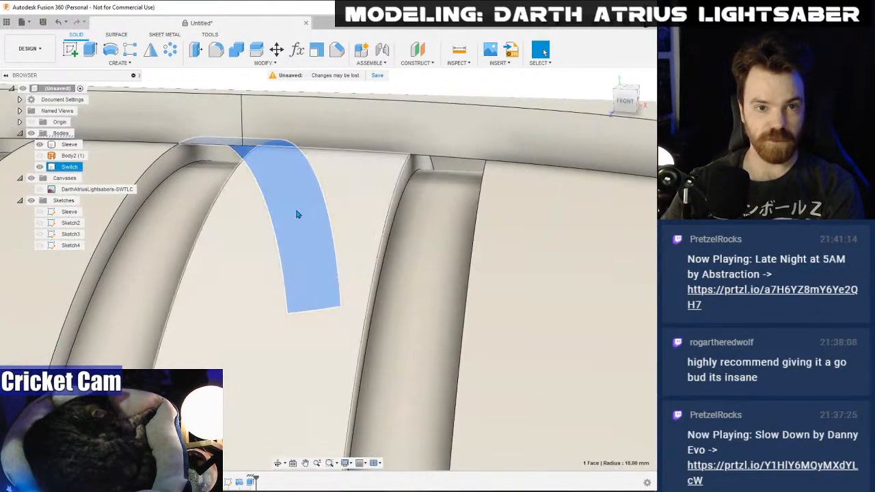
{"action": "scroll", "coordinate": [297, 215], "scroll_direction": "down", "scroll_amount": 5}
{"action": "mouse_move", "coordinate": [632, 106]}
{"action": "left_mouse_down"}
{"action": "mouse_move", "coordinate": [701, 106]}
{"action": "mouse_move", "coordinate": [702, 91]}
{"action": "mouse_move", "coordinate": [661, 51]}
{"action": "left_mouse_up"}
{"action": "mouse_move", "coordinate": [327, 269]}
{"action": "middle_mouse_down", "text": "shift"}
{"action": "mouse_move", "coordinate": [410, 234]}
{"action": "mouse_move", "coordinate": [445, 189]}
{"action": "mouse_move", "coordinate": [506, 150]}
{"action": "middle_mouse_up", "text": "shift"}
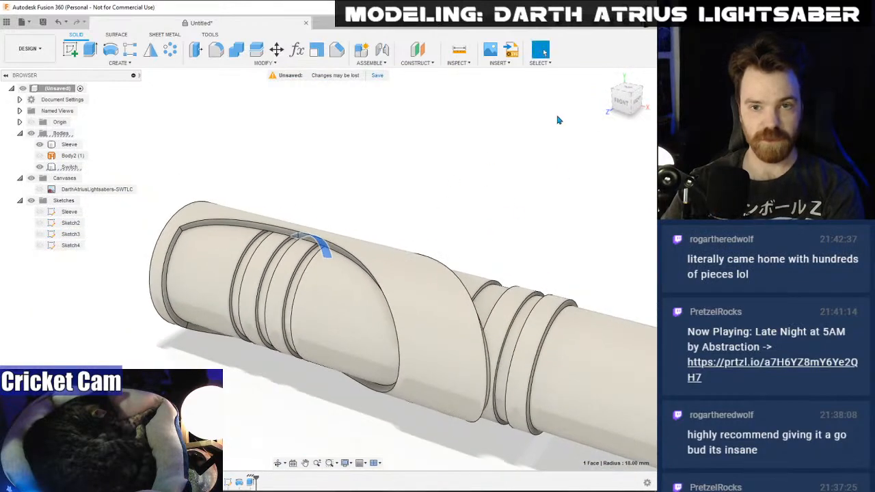
{"action": "left_click", "coordinate": [622, 102]}
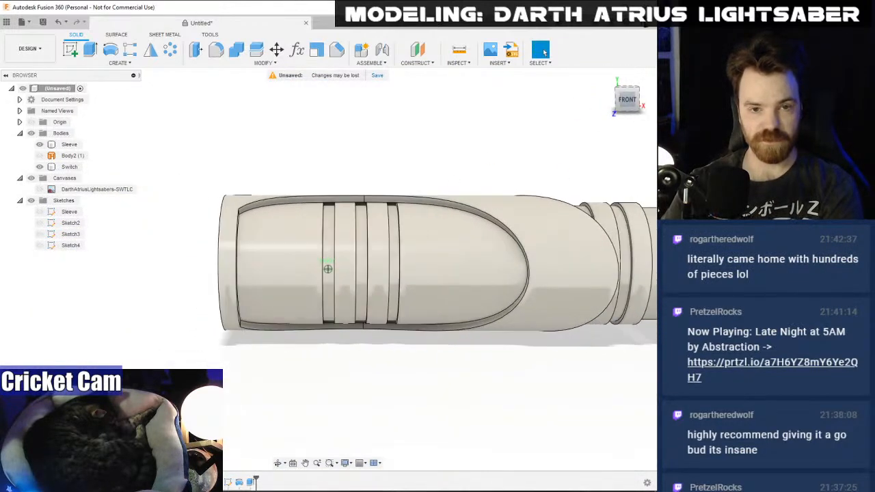
{"action": "middle_click_drag", "start_coordinate": [327, 269], "coordinate": [280, 288], "text": "shift"}
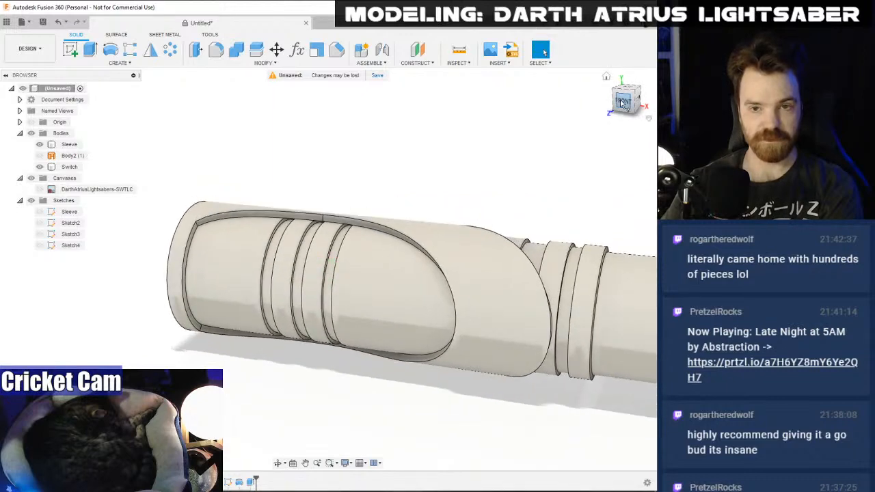
{"action": "mouse_move", "coordinate": [623, 101]}
{"action": "middle_mouse_down", "text": "shift"}
{"action": "mouse_move", "coordinate": [651, 101]}
{"action": "mouse_move", "coordinate": [624, 104]}
{"action": "middle_mouse_up", "text": "shift"}
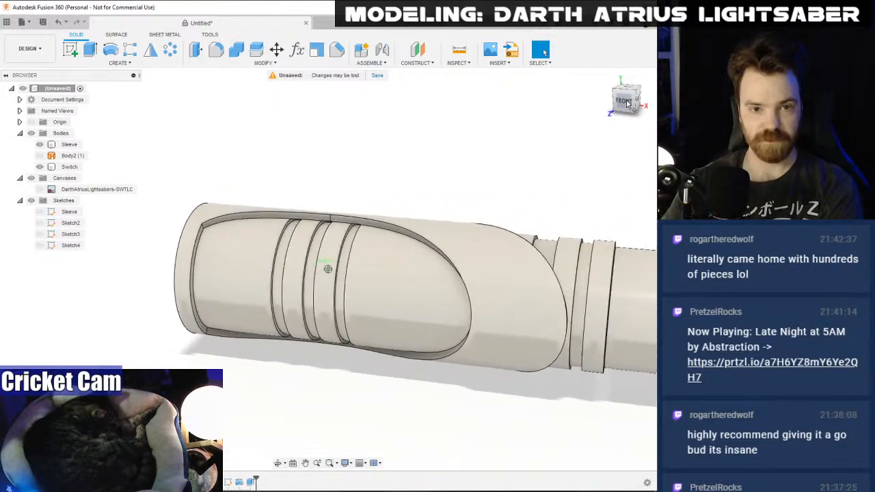
- Show Sketch4, the profile sketch of the grooved core
{"action": "scroll", "coordinate": [312, 208], "scroll_direction": "up", "scroll_amount": 3}
{"action": "left_click", "coordinate": [39, 245]}
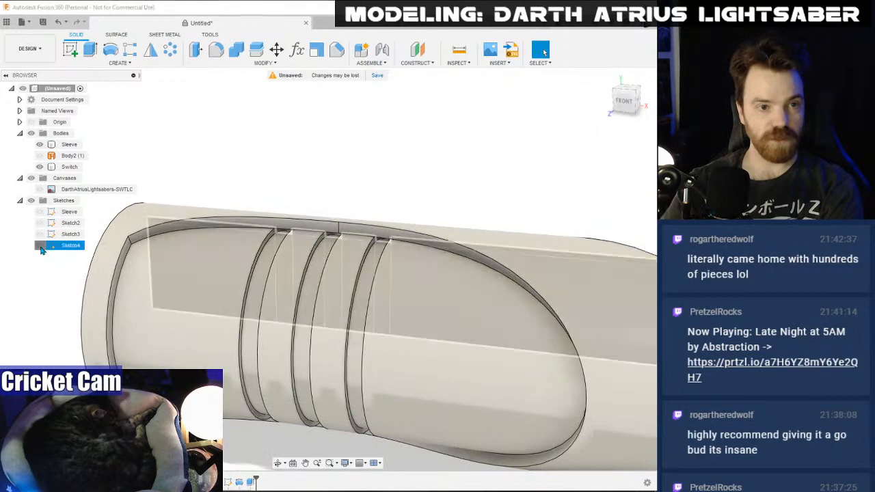
{"action": "left_click", "coordinate": [110, 50]}
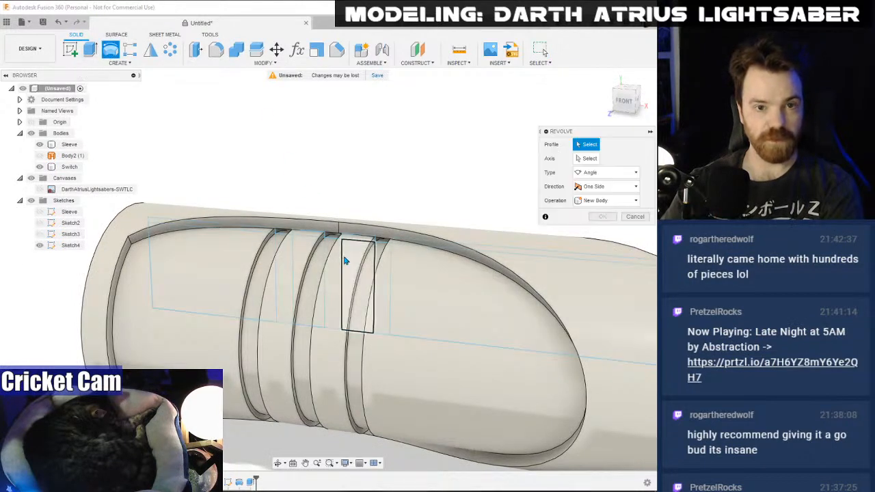
{"action": "scroll", "coordinate": [322, 250], "scroll_direction": "up", "scroll_amount": 3}
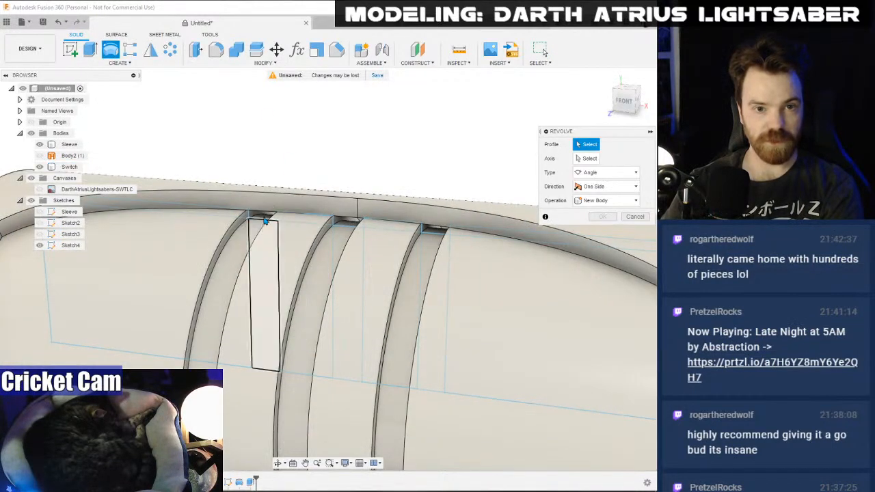
{"action": "key", "text": "Escape"}
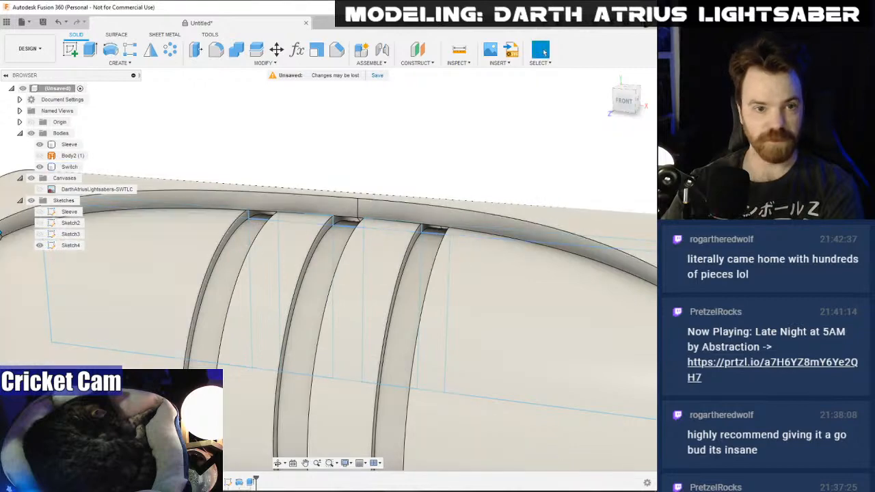
- In Sketch4, draw a straight line from the first groove's upper corner to the ring profile beyond the cut-out, closing the groove tops, and finish the sketch
{"action": "right_click", "coordinate": [67, 246]}
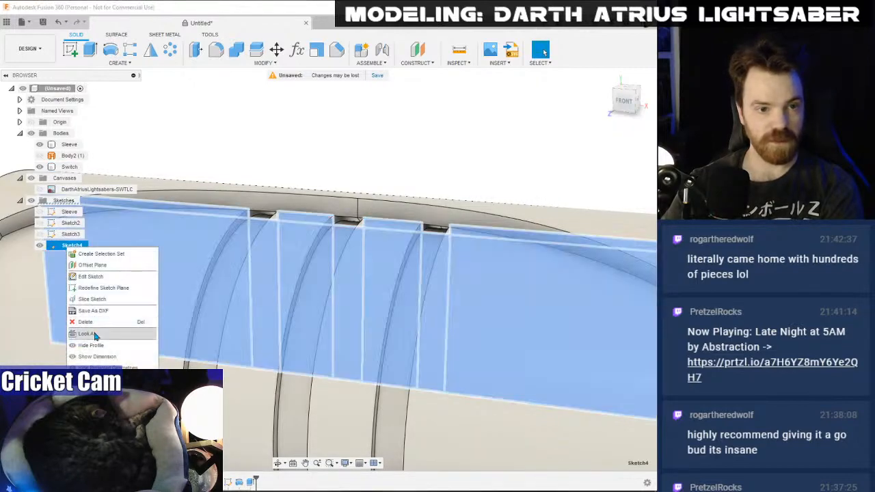
{"action": "left_click", "coordinate": [91, 276]}
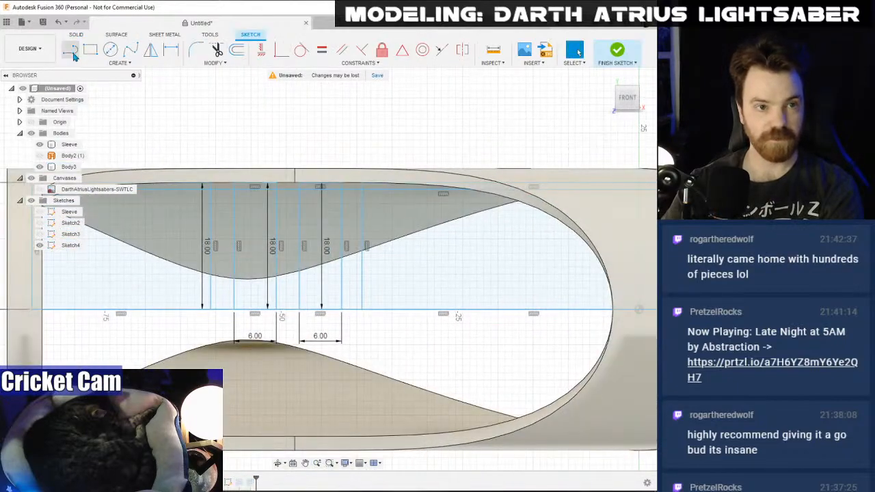
{"action": "key", "text": "l"}
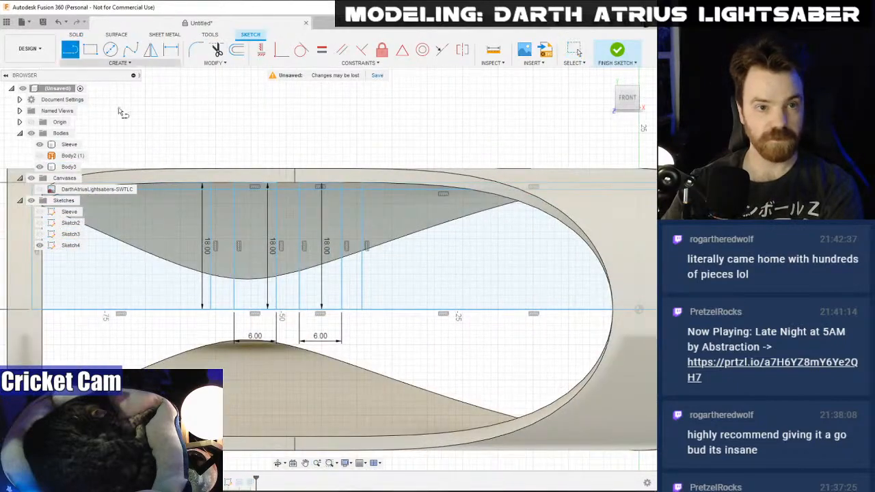
{"action": "left_click", "coordinate": [210, 183]}
{"action": "middle_click_drag", "start_coordinate": [473, 156], "coordinate": [75, 138]}
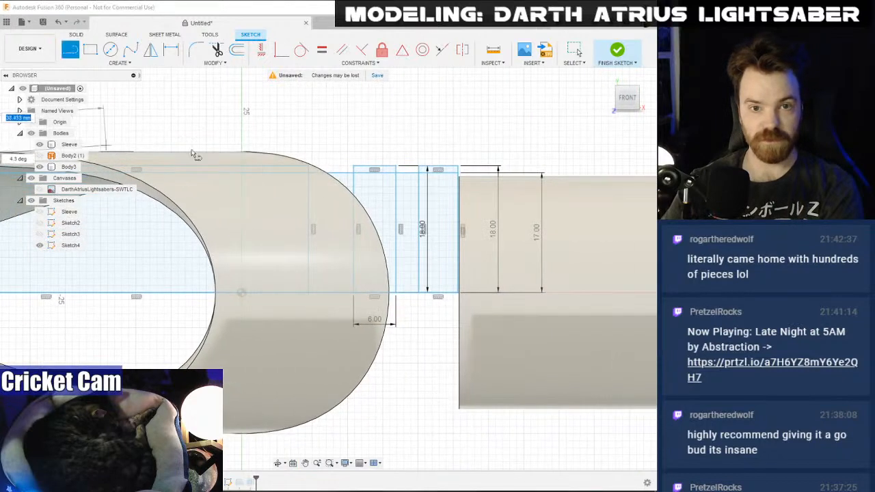
{"action": "left_click", "coordinate": [355, 171]}
{"action": "left_click", "coordinate": [608, 54]}
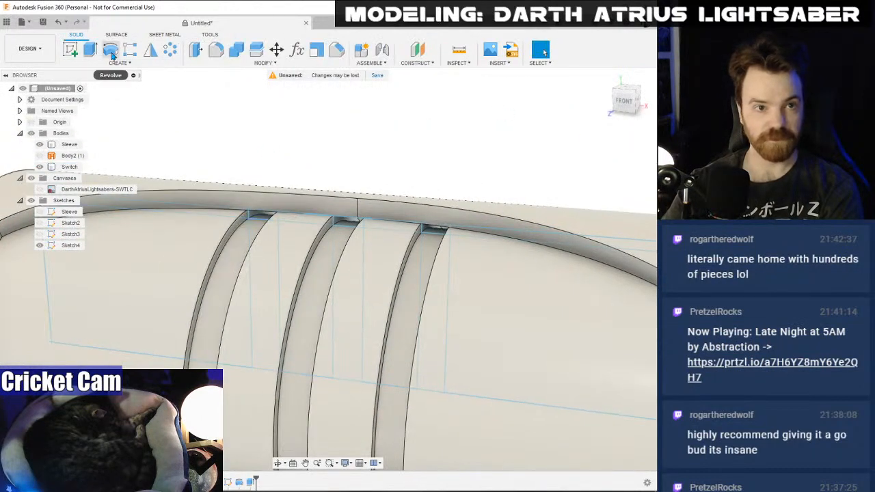
- Set up a Revolve of the three small rectangular profiles closing the groove tops, using Sketch4's long centre line as the axis
{"action": "left_click", "coordinate": [110, 51]}
{"action": "left_click", "coordinate": [263, 216]}
{"action": "left_click", "coordinate": [348, 222]}
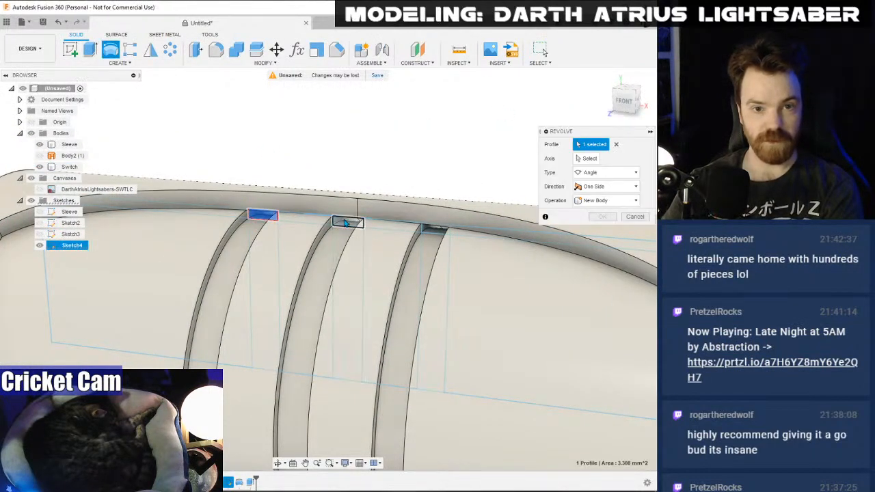
{"action": "left_click", "coordinate": [432, 233]}
{"action": "scroll", "coordinate": [469, 332], "scroll_direction": "down", "scroll_amount": 3}
{"action": "mouse_move", "coordinate": [469, 333]}
{"action": "middle_mouse_down"}
{"action": "mouse_move", "coordinate": [254, 244]}
{"action": "mouse_move", "coordinate": [382, 308]}
{"action": "mouse_move", "coordinate": [442, 312]}
{"action": "middle_mouse_up"}
{"action": "scroll", "coordinate": [353, 268], "scroll_direction": "up", "scroll_amount": 4}
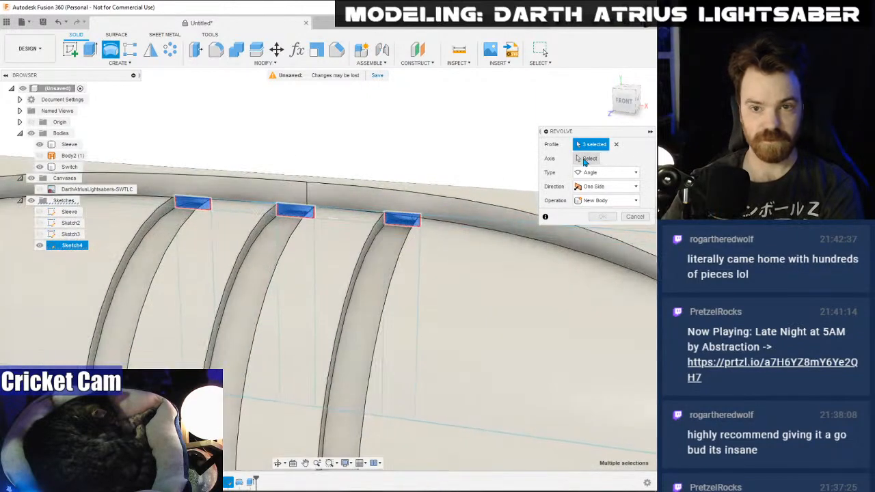
{"action": "left_click", "coordinate": [585, 160]}
{"action": "left_click", "coordinate": [309, 407]}
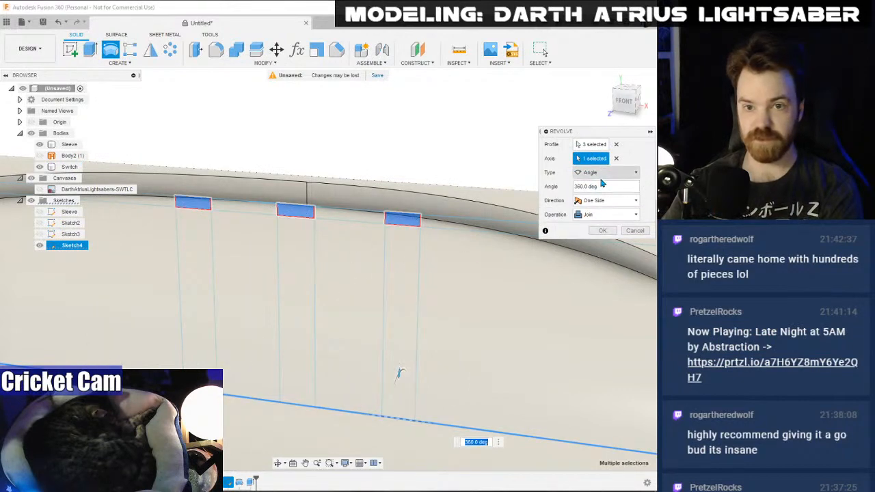
- Try revolve angles of 90, -120, -205, -195 and -185 degrees for the groove filling
{"action": "left_click", "coordinate": [605, 174]}
{"action": "left_click", "coordinate": [598, 186]}
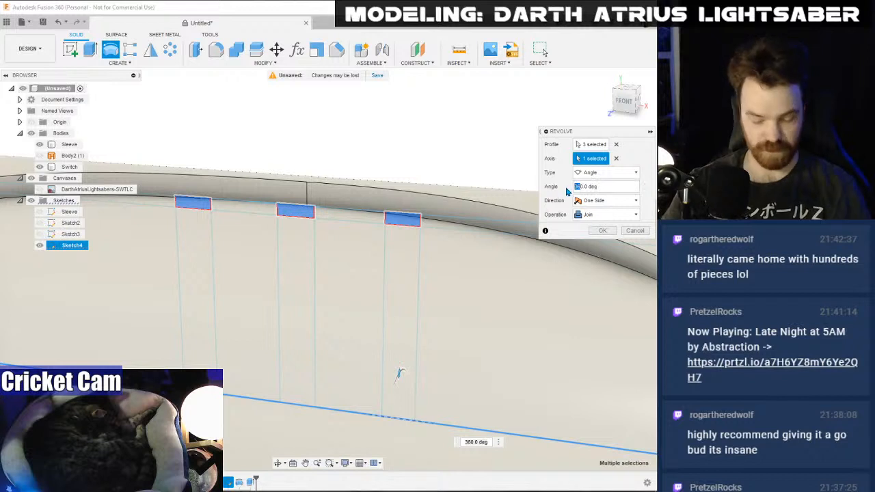
{"action": "scroll", "coordinate": [526, 189], "scroll_direction": "down", "scroll_amount": 3}
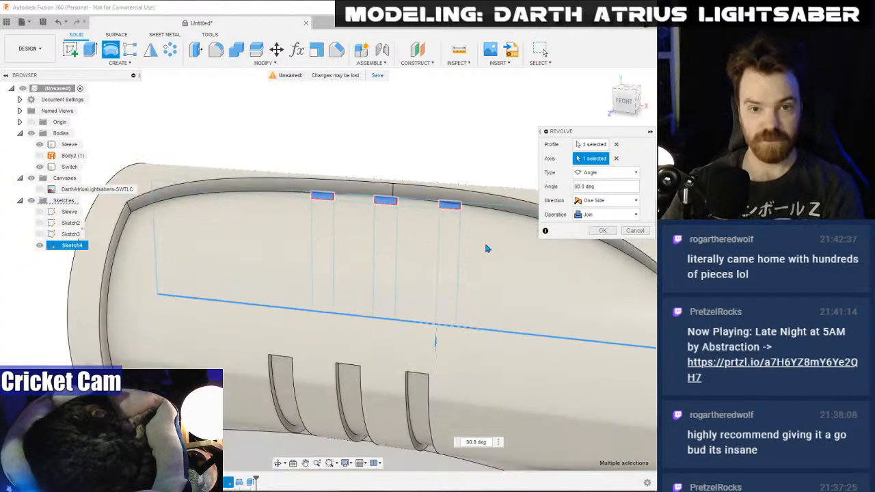
{"action": "left_click_drag", "start_coordinate": [434, 344], "coordinate": [458, 266]}
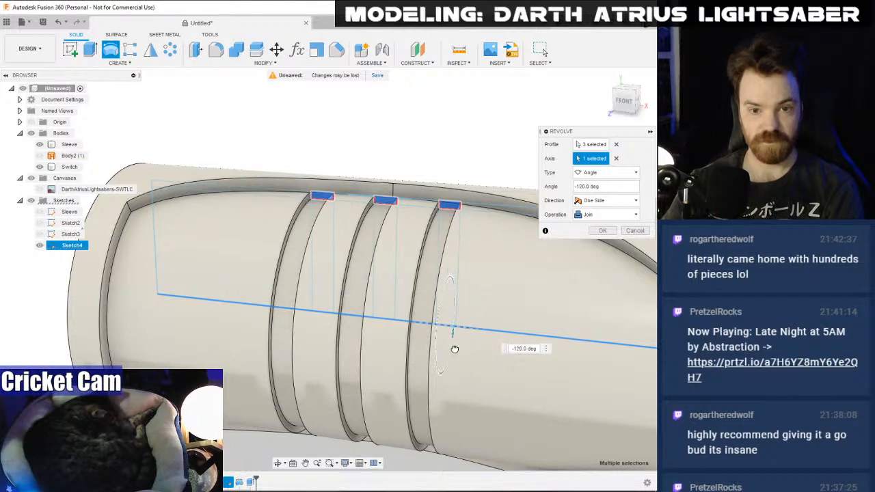
{"action": "left_click_drag", "start_coordinate": [434, 356], "coordinate": [443, 365]}
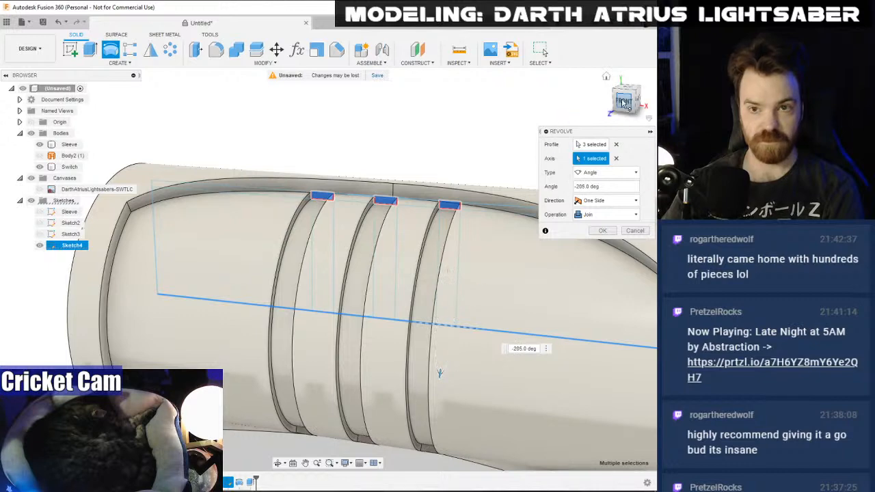
{"action": "middle_click_drag", "start_coordinate": [328, 268], "coordinate": [494, 221], "text": "shift"}
{"action": "scroll", "coordinate": [400, 344], "scroll_direction": "up", "scroll_amount": 5}
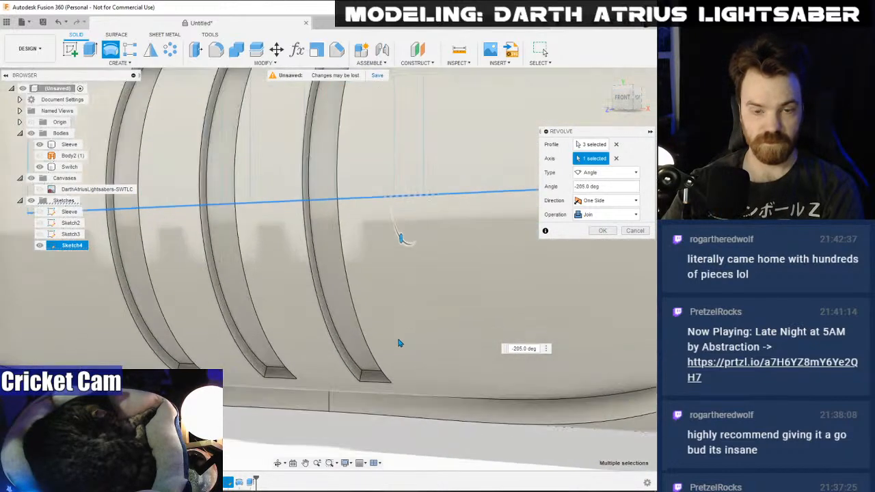
{"action": "left_click_drag", "start_coordinate": [401, 240], "coordinate": [405, 242]}
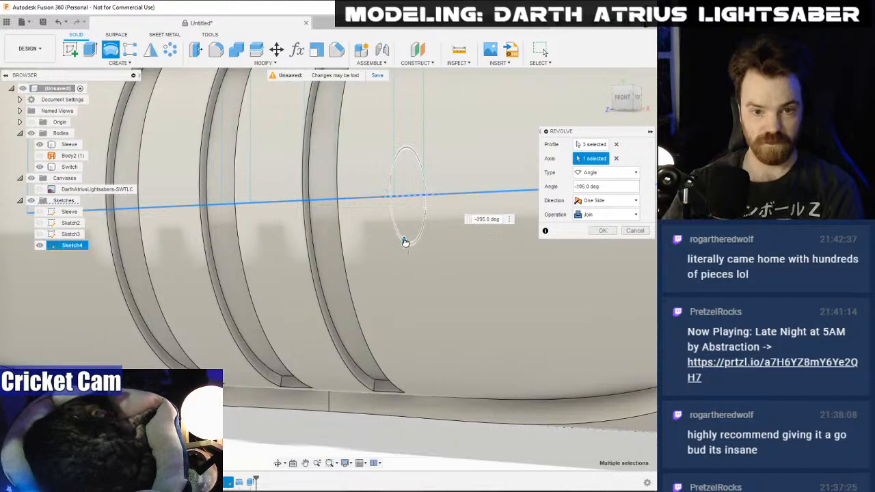
{"action": "scroll", "coordinate": [385, 319], "scroll_direction": "down", "scroll_amount": 3}
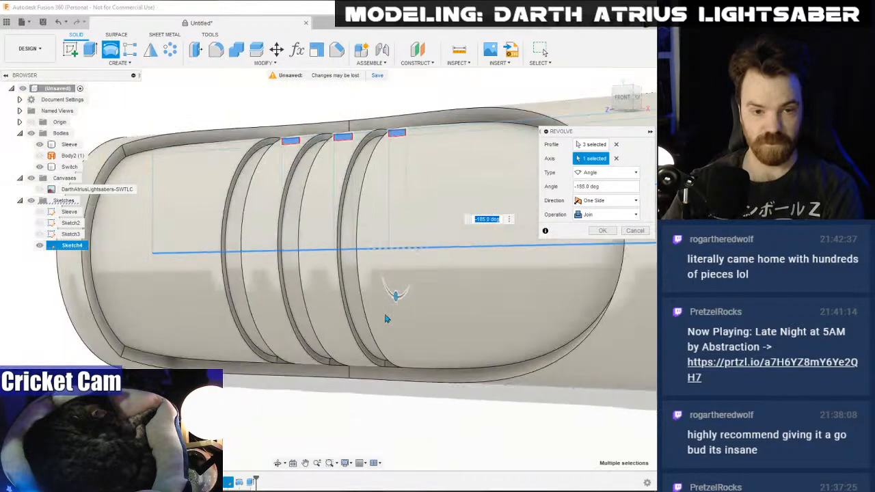
- Set the revolve angle to -175 degrees and complete it as a Join to fill the grooves around the core's back
{"action": "left_click", "coordinate": [622, 99]}
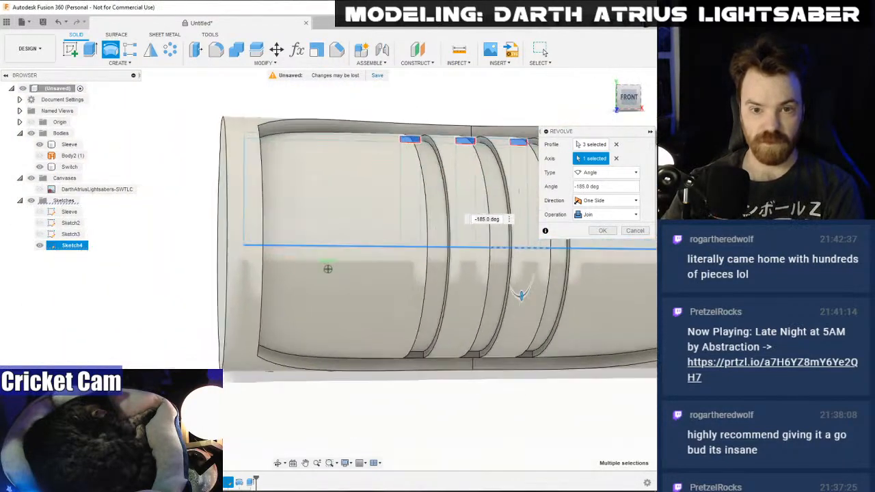
{"action": "middle_click_drag", "start_coordinate": [327, 269], "coordinate": [362, 288], "text": "shift"}
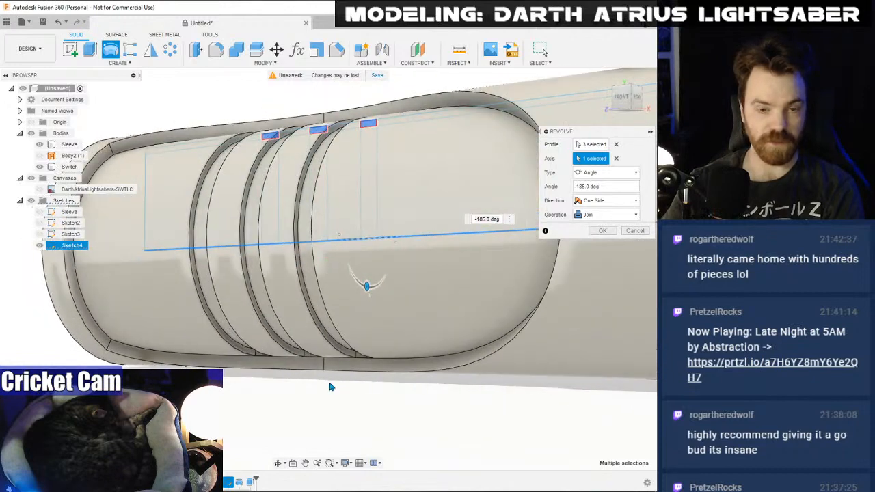
{"action": "scroll", "coordinate": [343, 336], "scroll_direction": "up", "scroll_amount": 3}
{"action": "left_click_drag", "start_coordinate": [399, 173], "coordinate": [406, 176]}
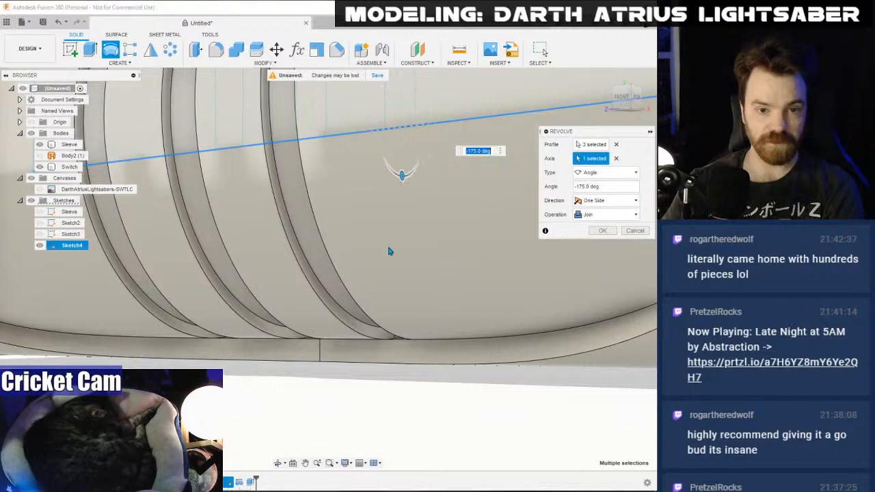
{"action": "scroll", "coordinate": [388, 251], "scroll_direction": "down", "scroll_amount": 3}
{"action": "left_click", "coordinate": [635, 99]}
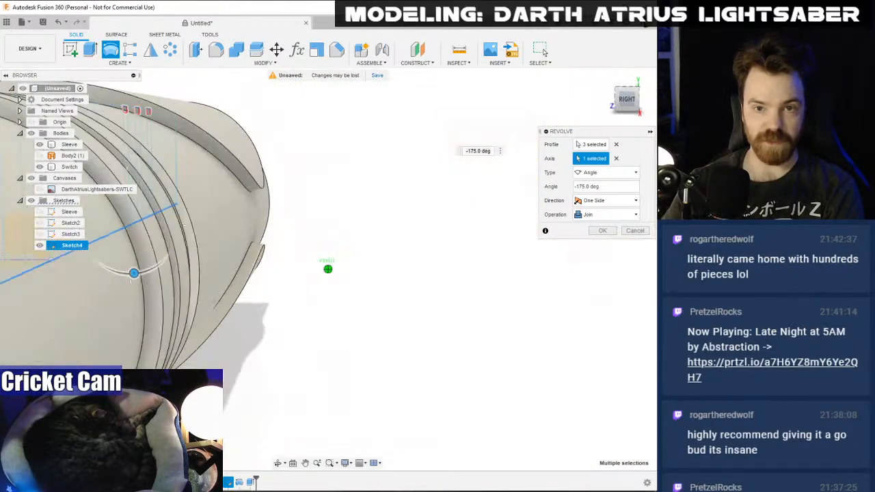
{"action": "left_click_drag", "start_coordinate": [588, 102], "coordinate": [607, 121]}
{"action": "left_click", "coordinate": [603, 231]}
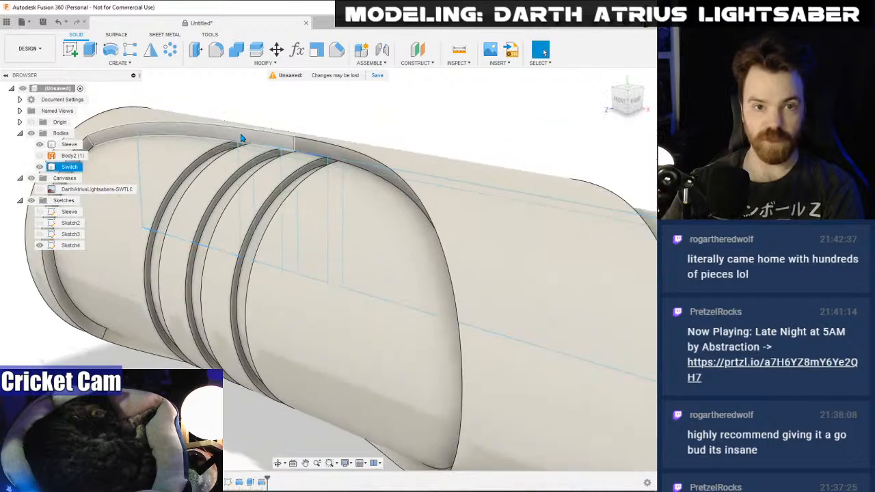
- Revolve the same three small groove profiles about the sketch's centre line by -5 degrees as a Cut
{"action": "scroll", "coordinate": [273, 121], "scroll_direction": "up", "scroll_amount": 5}
{"action": "left_click", "coordinate": [109, 50]}
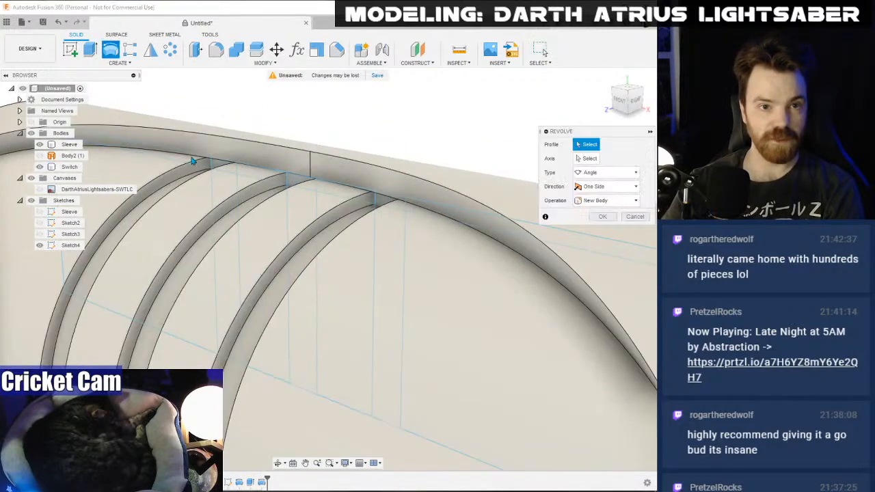
{"action": "left_click", "coordinate": [223, 165]}
{"action": "left_click", "coordinate": [300, 182]}
{"action": "left_click", "coordinate": [381, 201]}
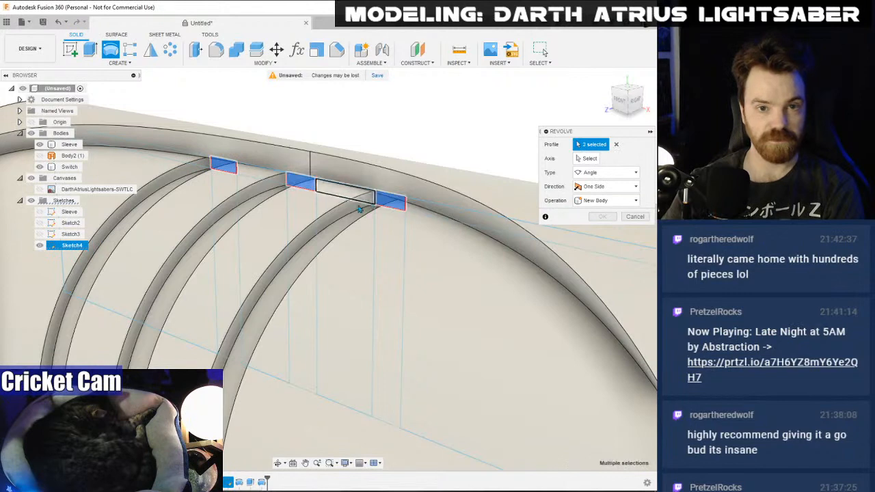
{"action": "left_click", "coordinate": [588, 158]}
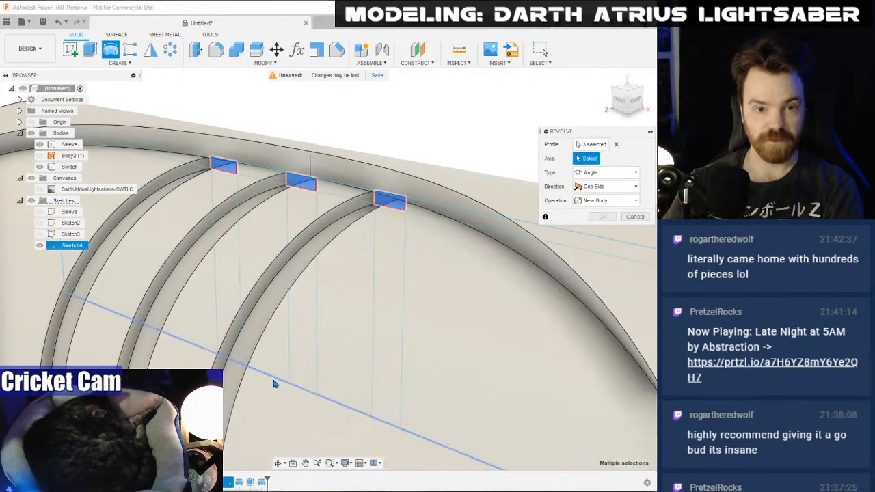
{"action": "left_click", "coordinate": [274, 325]}
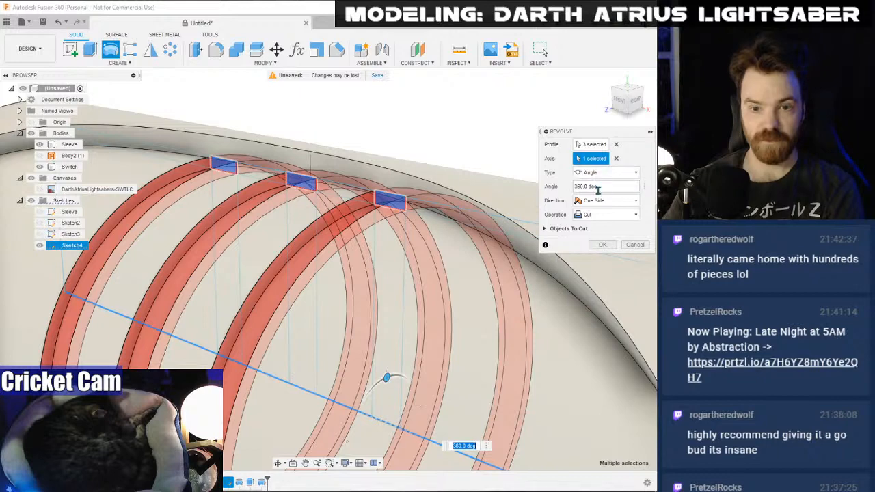
{"action": "left_click_drag", "start_coordinate": [413, 373], "coordinate": [391, 345]}
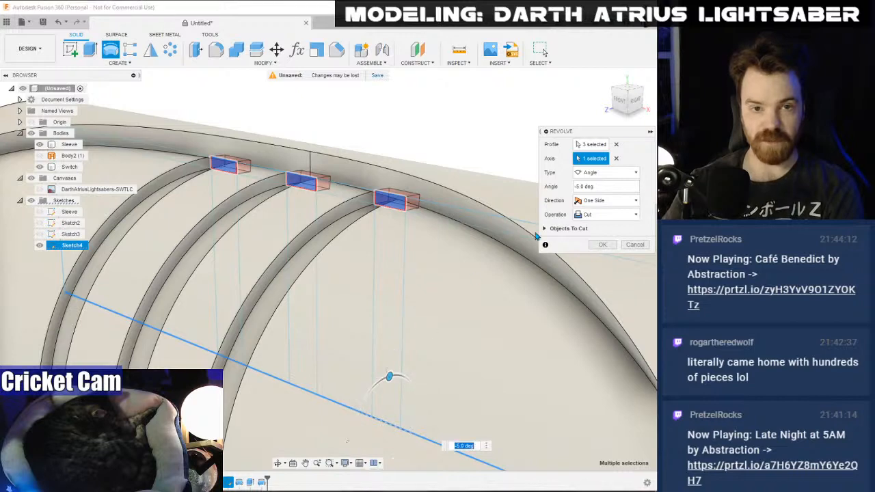
{"action": "left_click", "coordinate": [597, 247]}
- Examine the groove ends inside the cut-out and the raised rings beyond the sleeve-like section from several angles
{"action": "middle_click_drag", "start_coordinate": [513, 234], "coordinate": [585, 129], "text": "shift"}
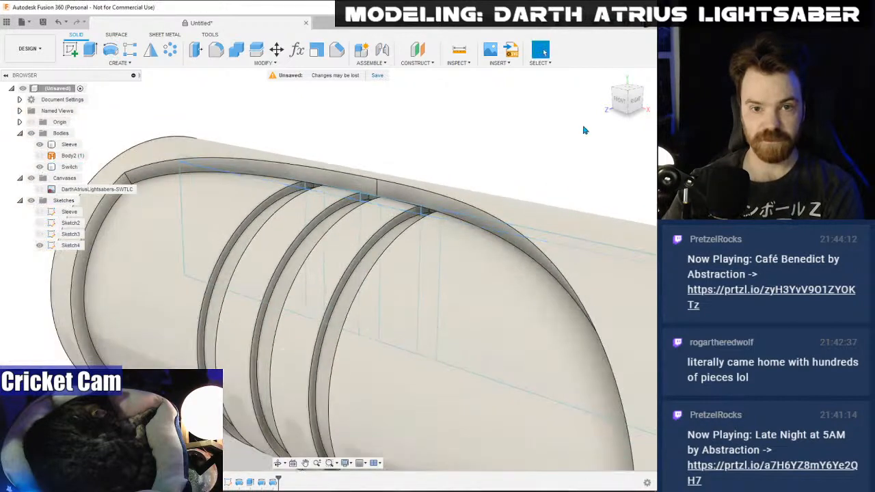
{"action": "left_click", "coordinate": [627, 99]}
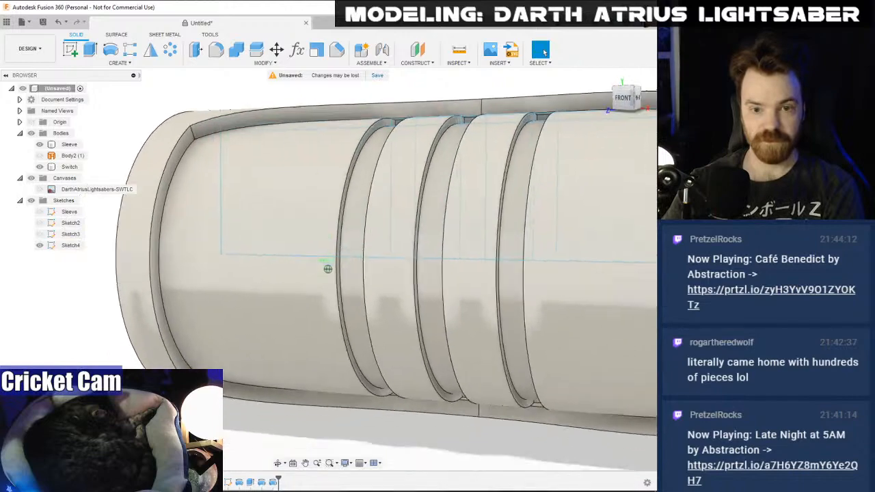
{"action": "middle_click_drag", "start_coordinate": [327, 270], "coordinate": [356, 318], "text": "shift"}
{"action": "middle_click_drag", "start_coordinate": [529, 250], "coordinate": [191, 178]}
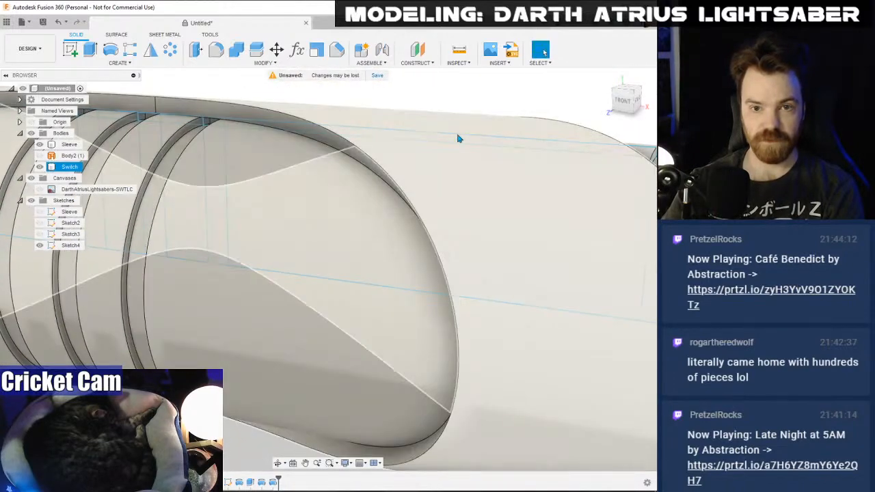
{"action": "middle_click_drag", "start_coordinate": [458, 139], "coordinate": [211, 152]}
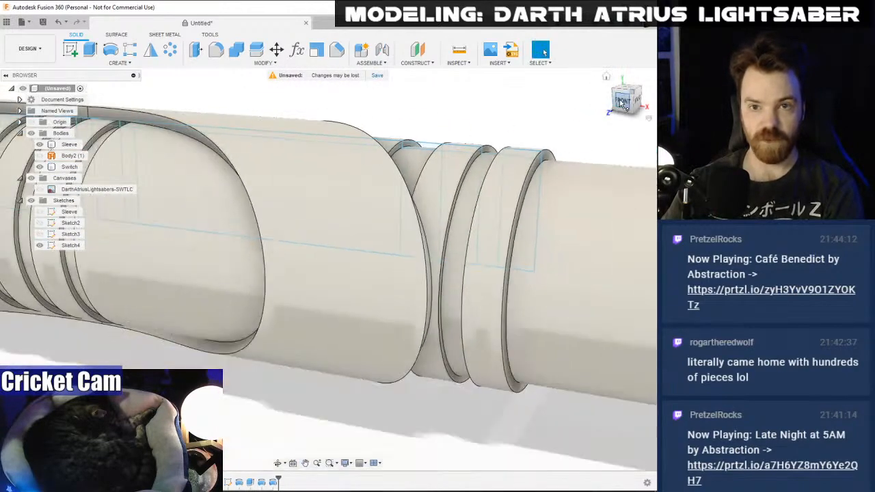
{"action": "middle_click_drag", "start_coordinate": [327, 269], "coordinate": [347, 182], "text": "shift"}
{"action": "left_click", "coordinate": [248, 279]}
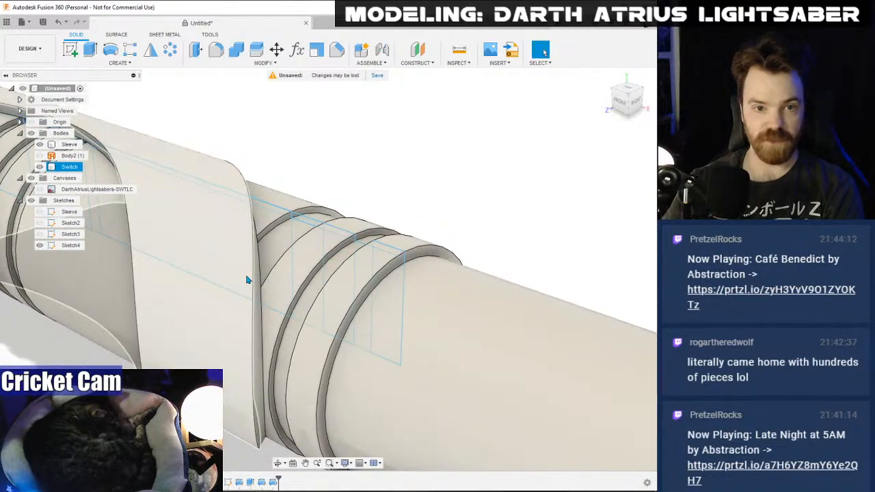
{"action": "left_click", "coordinate": [247, 279]}
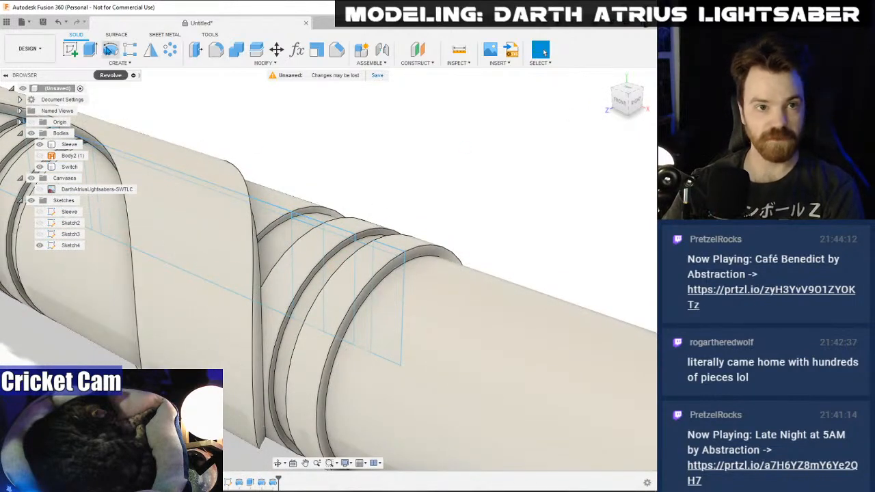
- Start a Join revolve of the groove profile nearest the sleeve-like section about the sketch's centre line, with an angle of 140 degrees
{"action": "left_click", "coordinate": [110, 50]}
{"action": "left_click", "coordinate": [303, 220]}
{"action": "mouse_move", "coordinate": [387, 184]}
{"action": "middle_mouse_down", "text": "shift"}
{"action": "mouse_move", "coordinate": [430, 148]}
{"action": "mouse_move", "coordinate": [387, 186]}
{"action": "middle_mouse_up", "text": "shift"}
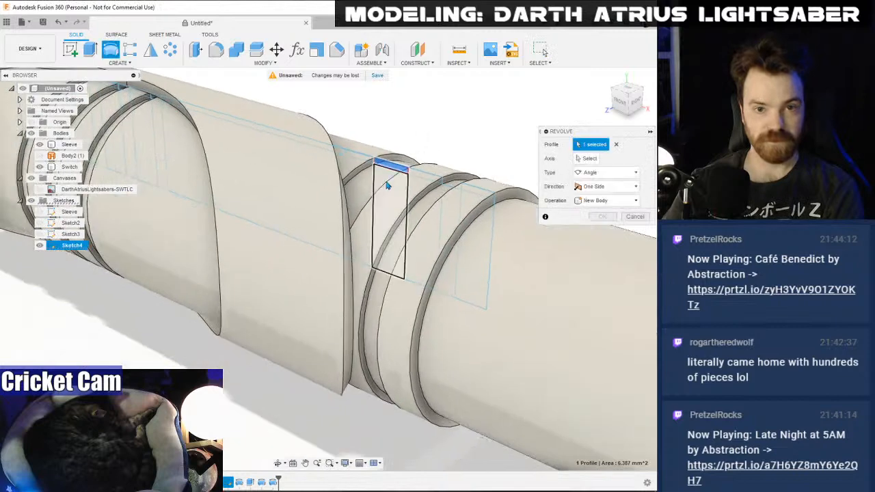
{"action": "left_click", "coordinate": [588, 157]}
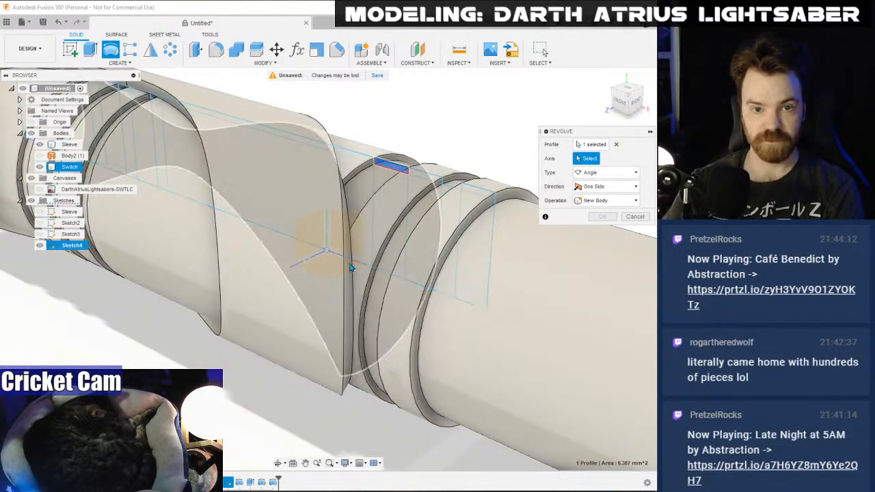
{"action": "left_click", "coordinate": [349, 258]}
{"action": "left_click_drag", "start_coordinate": [388, 228], "coordinate": [379, 251]}
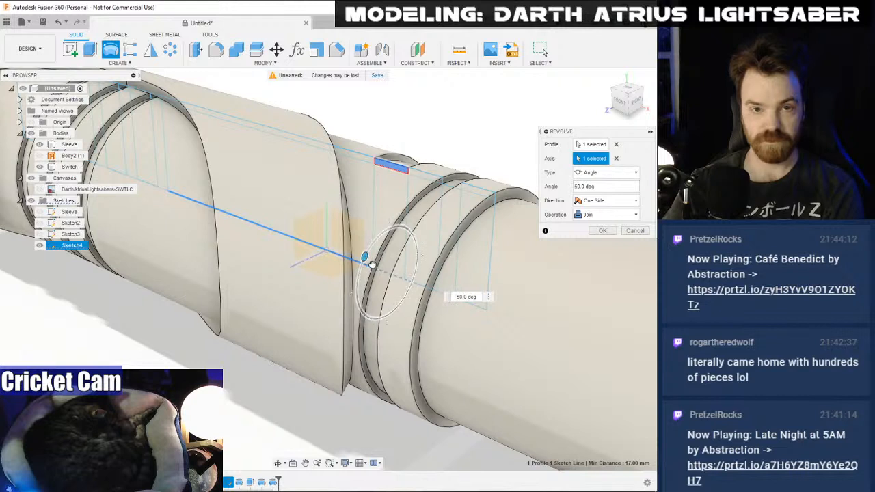
{"action": "left_click_drag", "start_coordinate": [369, 264], "coordinate": [397, 228]}
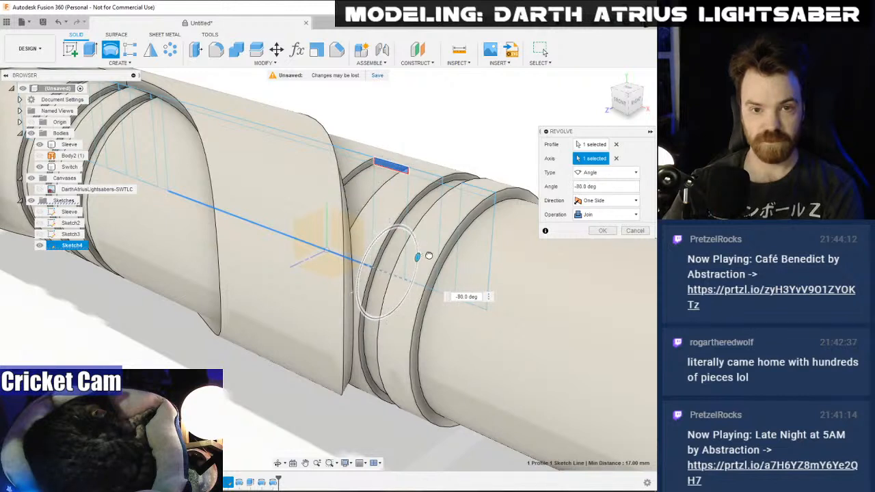
{"action": "left_click_drag", "start_coordinate": [424, 256], "coordinate": [359, 240]}
{"action": "left_click_drag", "start_coordinate": [350, 260], "coordinate": [367, 316]}
- Set the revolve angle to 120 degrees and complete the Join
{"action": "left_click", "coordinate": [614, 100]}
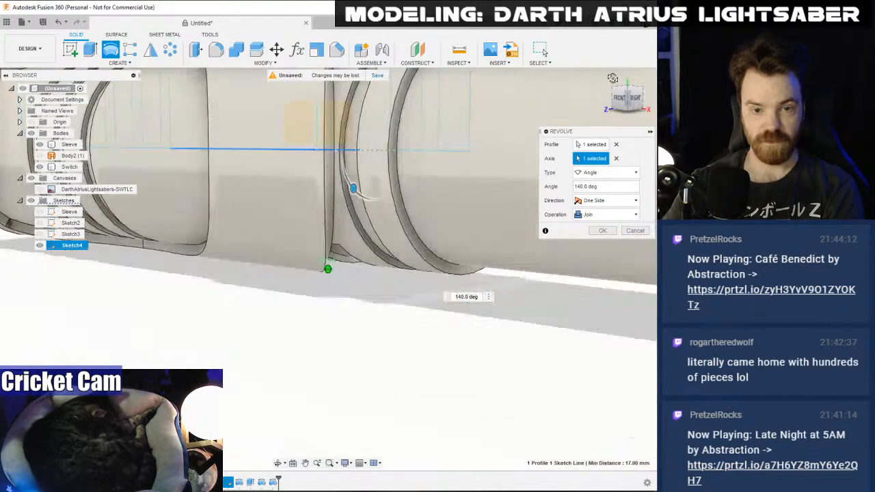
{"action": "mouse_move", "coordinate": [351, 205]}
{"action": "middle_mouse_down"}
{"action": "mouse_move", "coordinate": [360, 314]}
{"action": "mouse_move", "coordinate": [345, 190]}
{"action": "middle_mouse_up"}
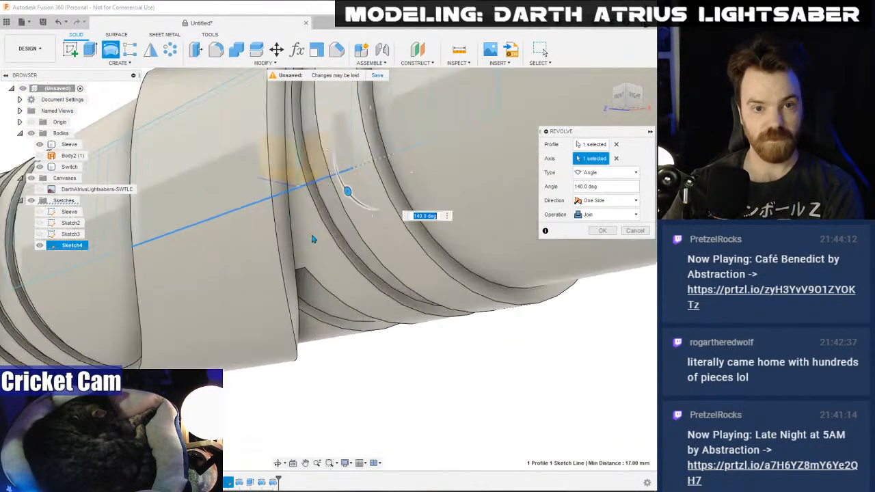
{"action": "left_click_drag", "start_coordinate": [348, 190], "coordinate": [342, 179]}
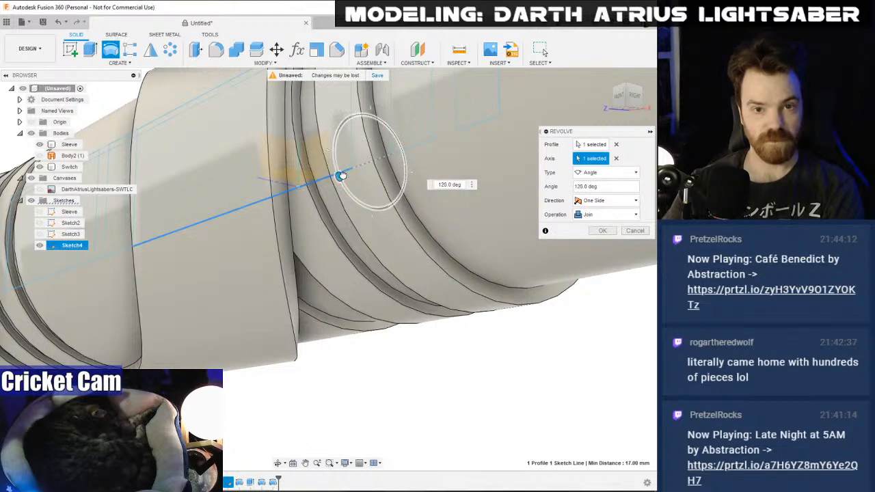
{"action": "left_click", "coordinate": [603, 230]}
- Revolve the same groove profile about the sketch's centre line by 60 degrees as a Cut
{"action": "middle_click_drag", "start_coordinate": [438, 287], "coordinate": [619, 130], "text": "shift"}
{"action": "left_click", "coordinate": [353, 318]}
{"action": "scroll", "coordinate": [369, 321], "scroll_direction": "up", "scroll_amount": 3}
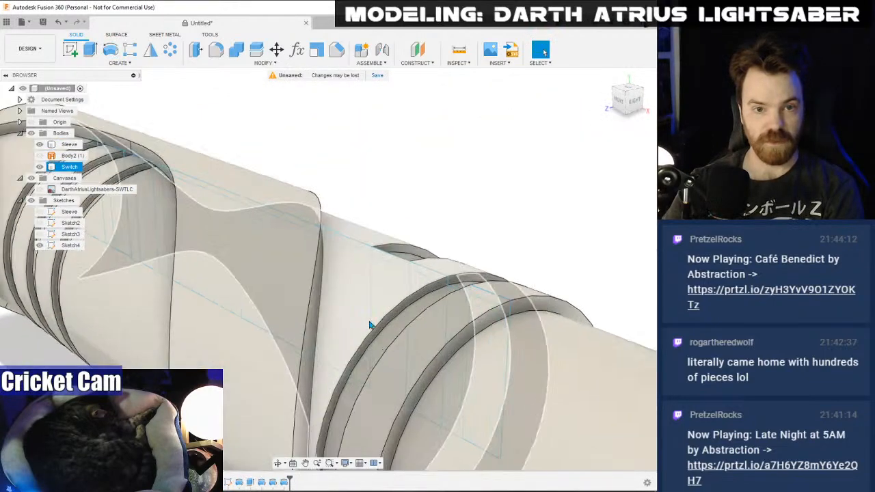
{"action": "left_click", "coordinate": [110, 49]}
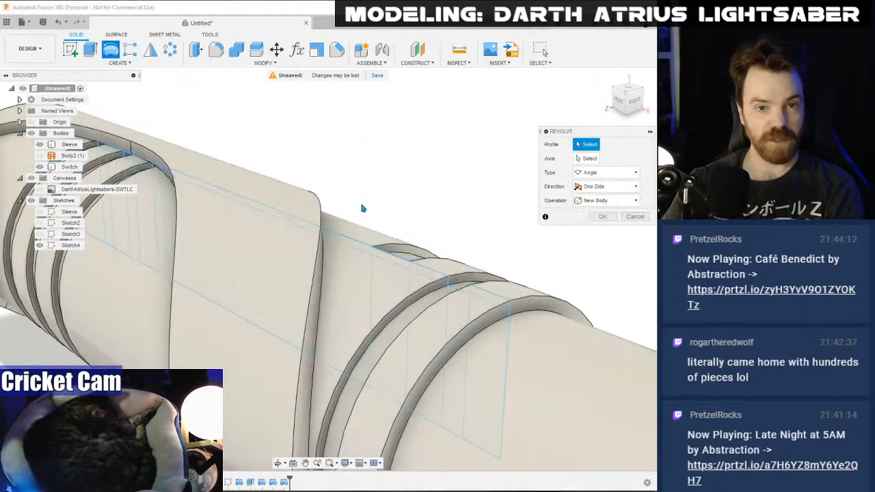
{"action": "left_click", "coordinate": [393, 253]}
{"action": "middle_click_drag", "start_coordinate": [432, 247], "coordinate": [524, 203], "text": "shift"}
{"action": "left_click", "coordinate": [586, 158]}
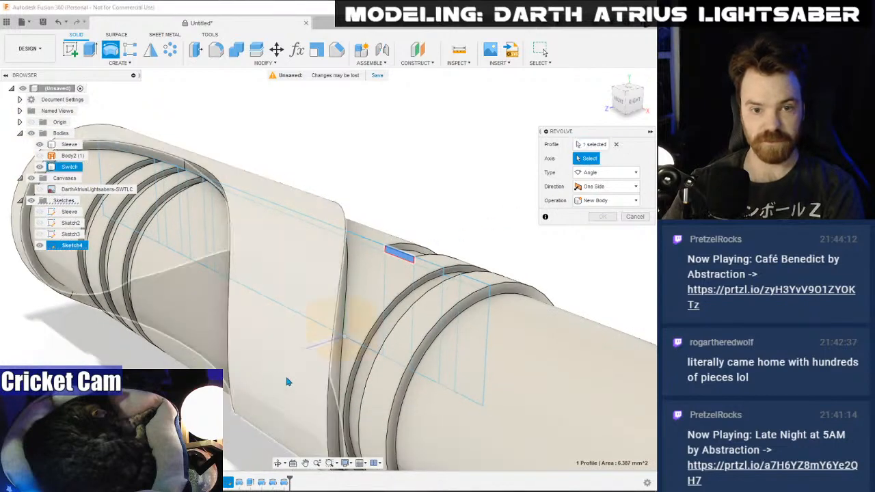
{"action": "left_click", "coordinate": [363, 347]}
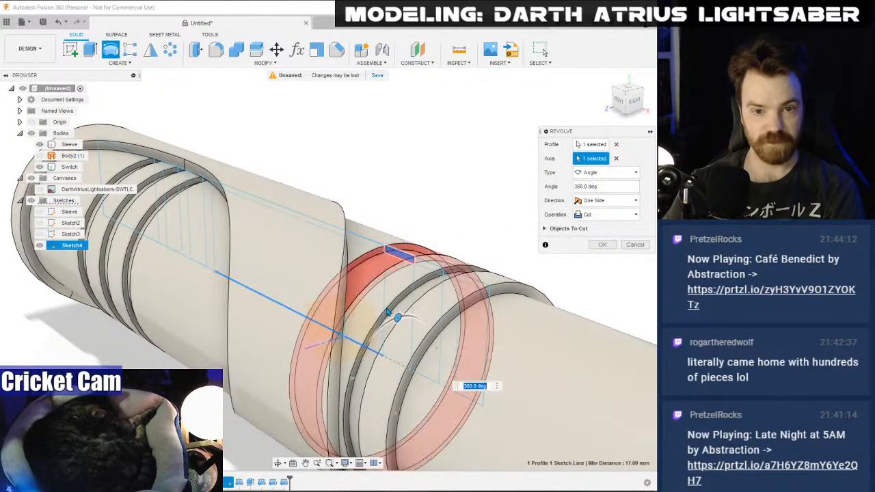
{"action": "left_click_drag", "start_coordinate": [397, 316], "coordinate": [364, 351]}
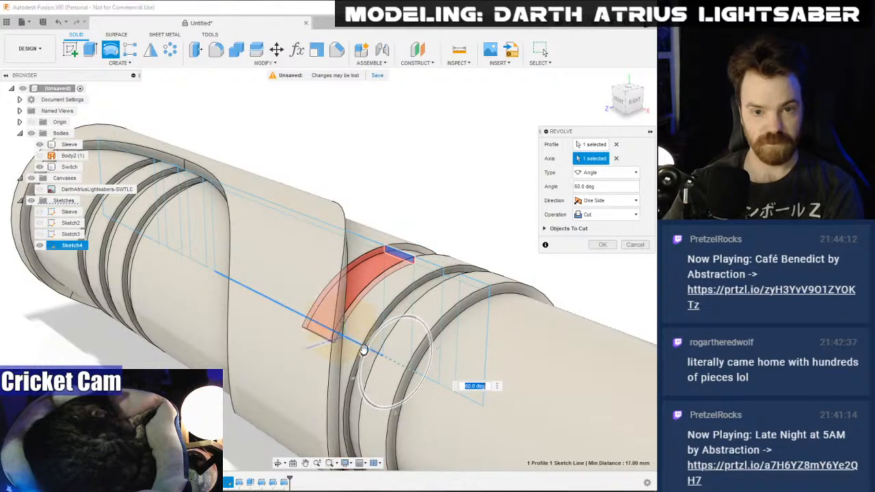
{"action": "left_click", "coordinate": [592, 244]}
{"action": "scroll", "coordinate": [555, 298], "scroll_direction": "down", "scroll_amount": 3}
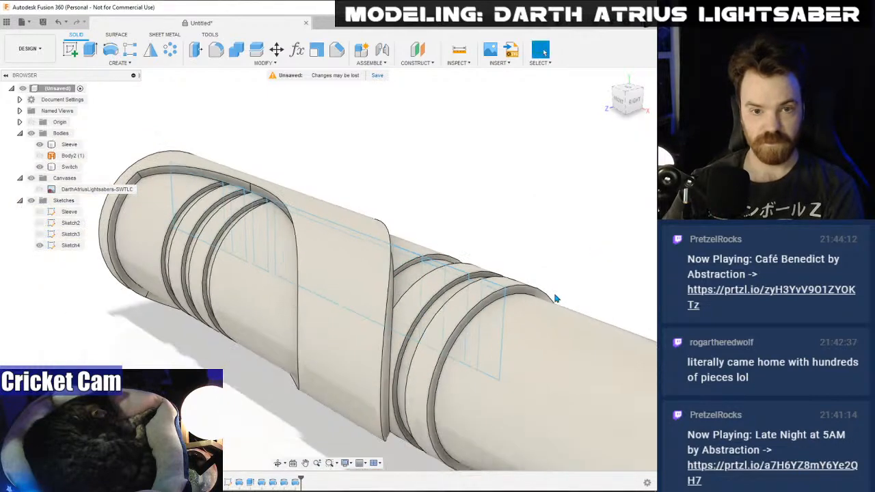
- Show the reference canvas and compare the switch section with it in the front view
{"action": "middle_click_drag", "start_coordinate": [328, 267], "coordinate": [328, 269], "text": "shift"}
{"action": "left_click", "coordinate": [626, 103]}
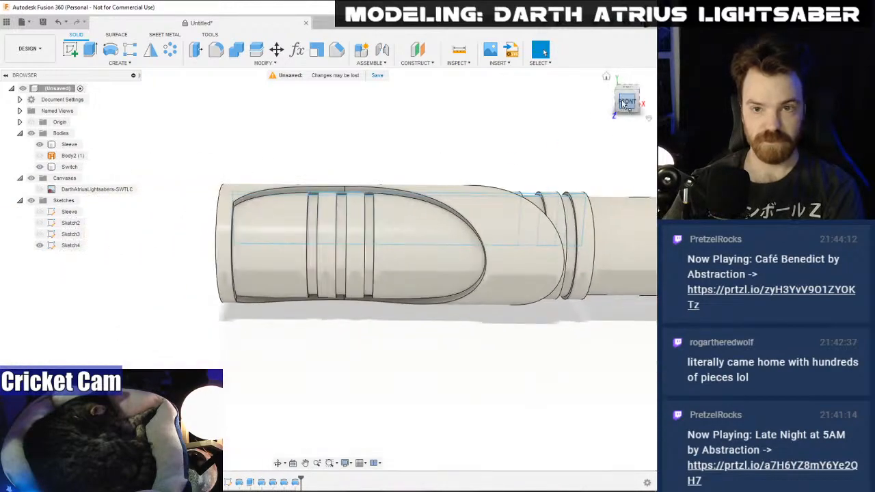
{"action": "middle_click_drag", "start_coordinate": [549, 155], "coordinate": [470, 197]}
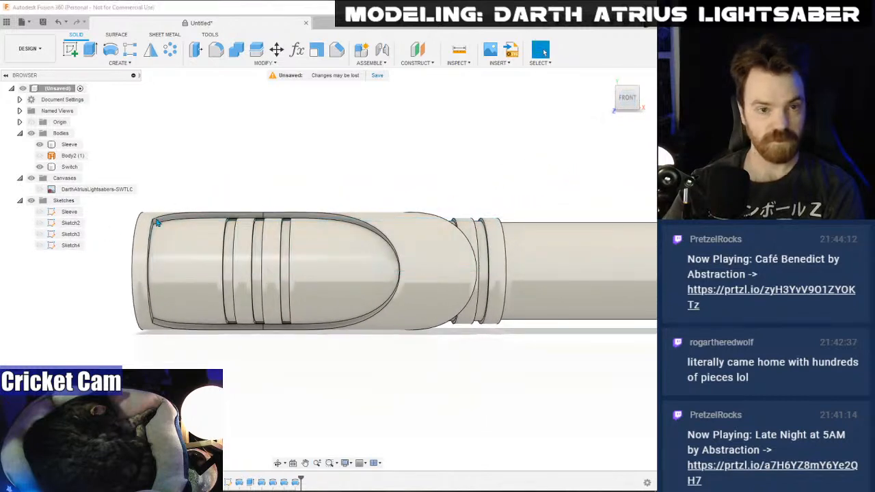
{"action": "scroll", "coordinate": [326, 168], "scroll_direction": "down", "scroll_amount": 1}
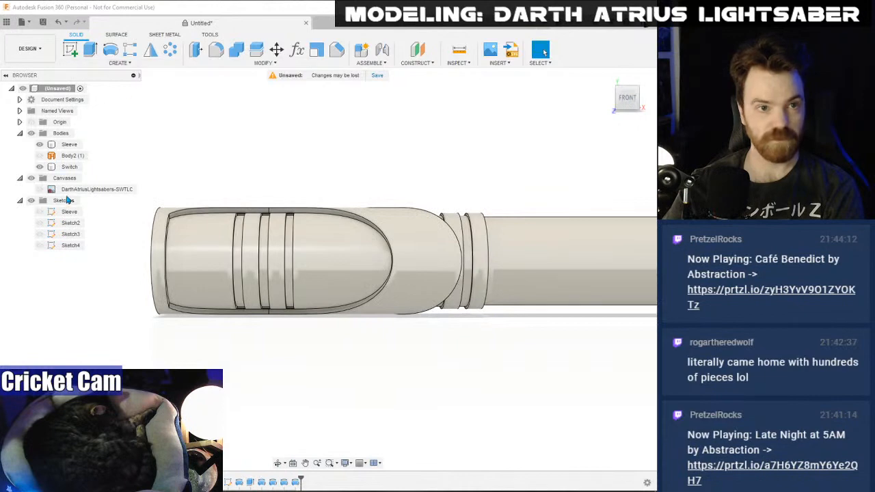
{"action": "left_click", "coordinate": [40, 189]}
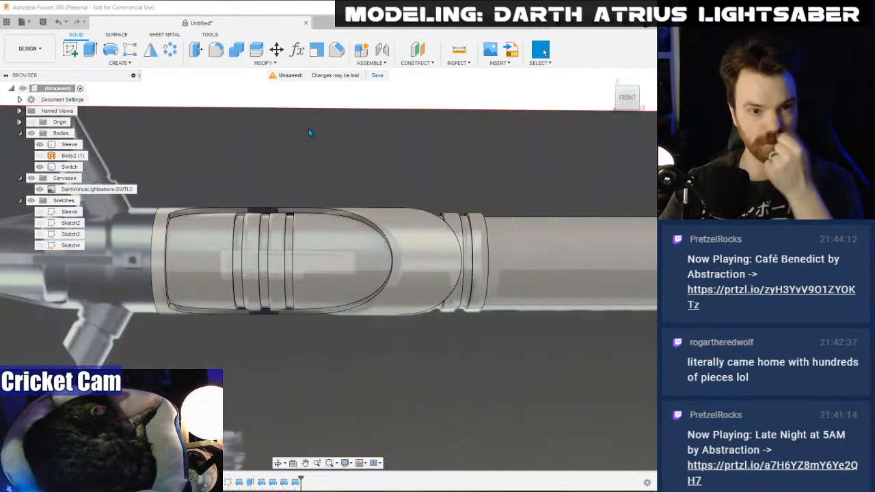
{"action": "middle_click_drag", "start_coordinate": [322, 270], "coordinate": [393, 269]}
{"action": "left_click", "coordinate": [393, 270]}
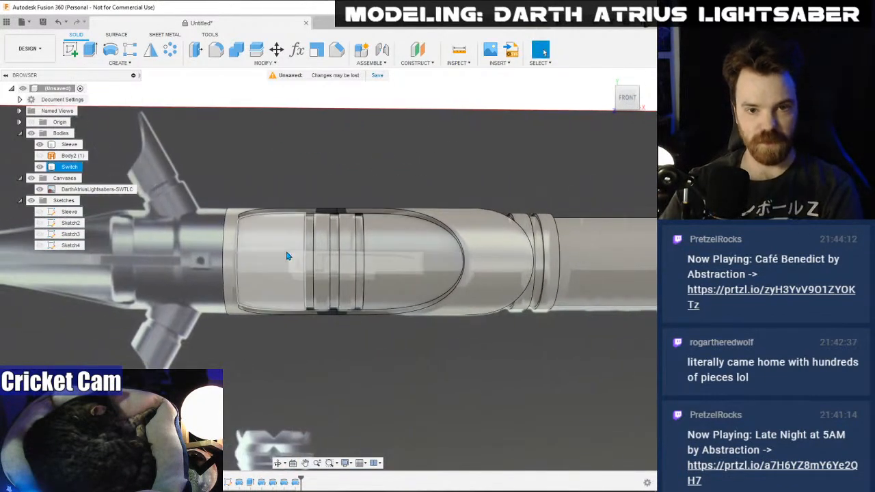
{"action": "key", "text": "Escape"}
{"action": "middle_click_drag", "start_coordinate": [328, 269], "coordinate": [588, 270], "text": "shift"}
{"action": "left_click", "coordinate": [625, 100]}
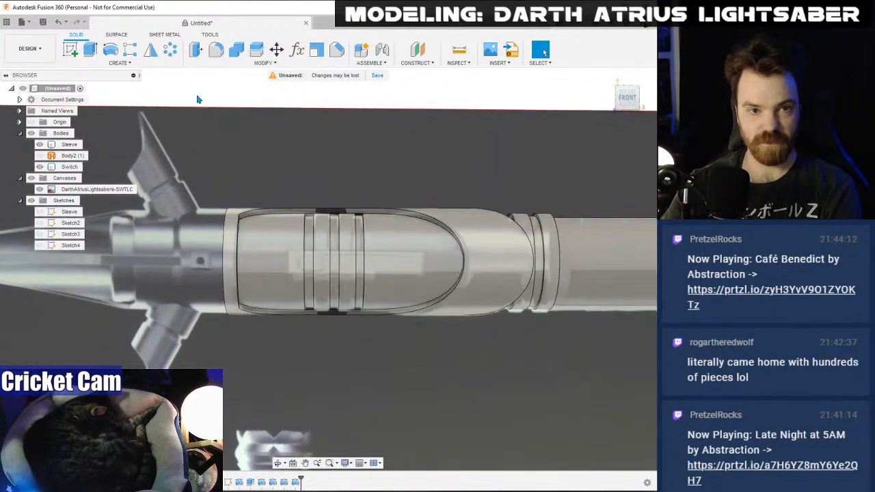
- Create a construction plane tangent to the exposed core face between the grooves and the rounded end of the cut-out
{"action": "left_click", "coordinate": [71, 49]}
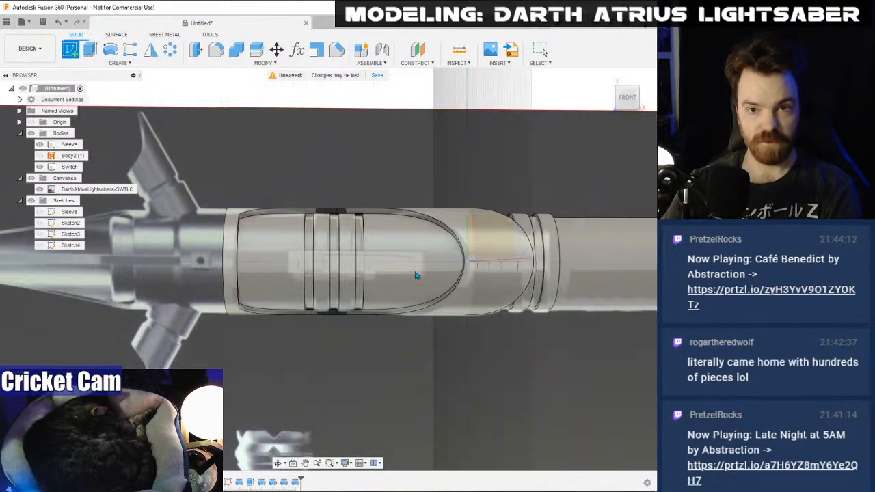
{"action": "left_click", "coordinate": [489, 232]}
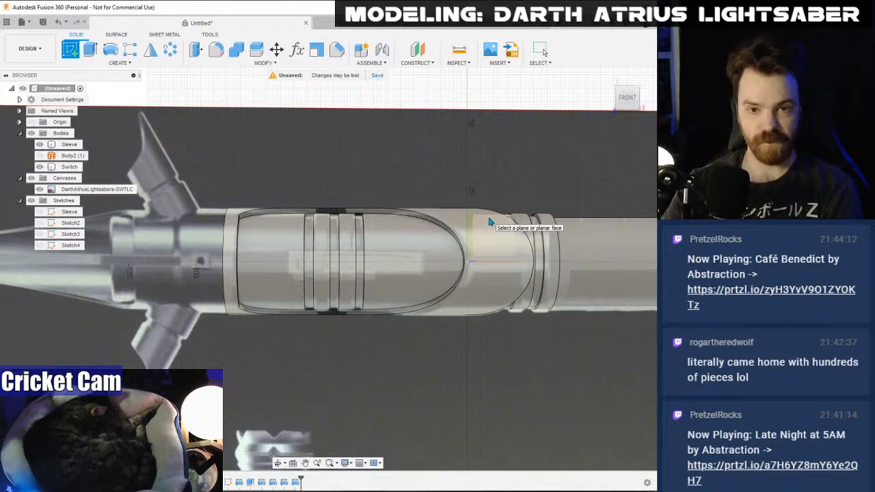
{"action": "left_click", "coordinate": [417, 55]}
{"action": "left_click", "coordinate": [422, 93]}
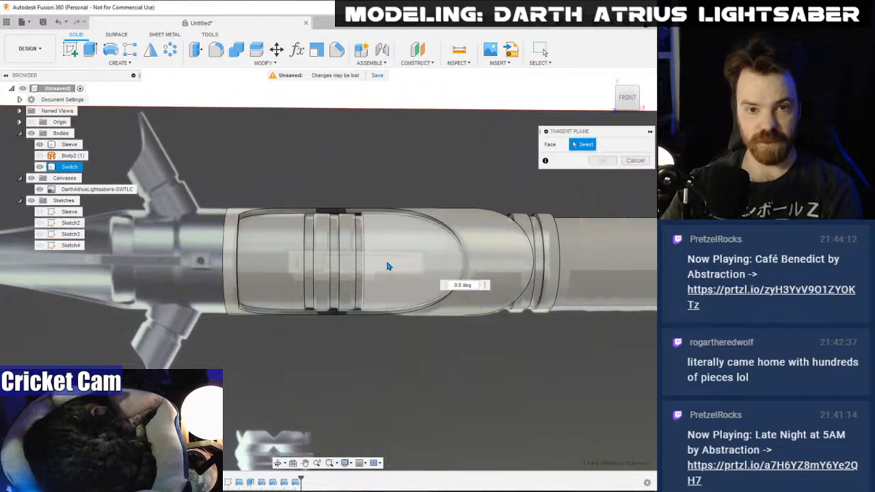
{"action": "left_click", "coordinate": [391, 266]}
{"action": "left_click", "coordinate": [600, 190]}
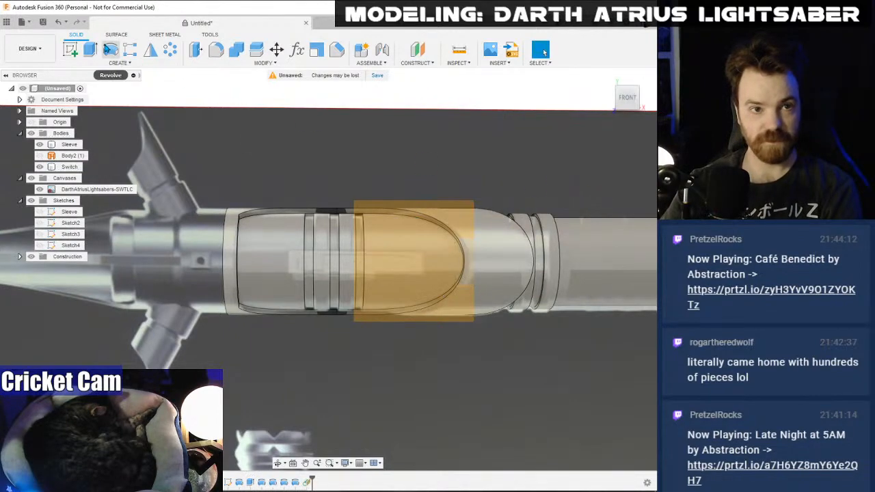
- Sketch a 51 by 4.5 mm rectangle on the tangent plane, above the horizontal axis, over the canvas's switch box
{"action": "left_click", "coordinate": [70, 50]}
{"action": "left_click", "coordinate": [422, 206]}
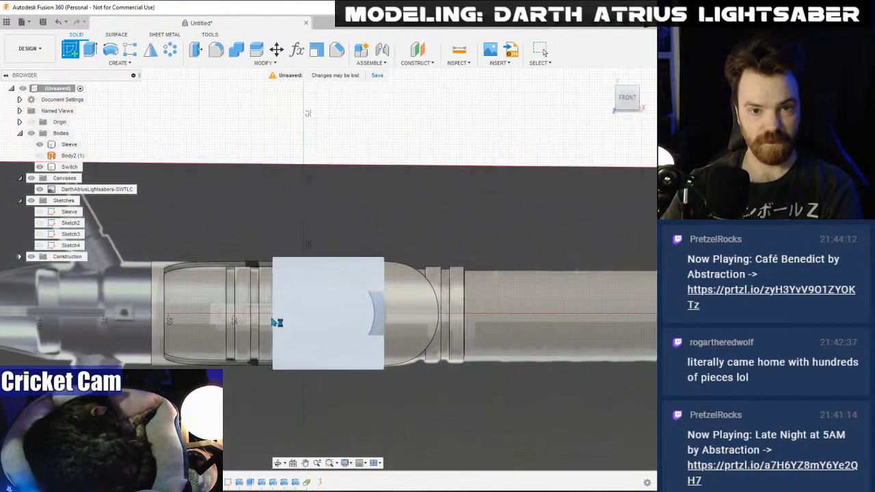
{"action": "scroll", "coordinate": [343, 256], "scroll_direction": "up", "scroll_amount": 5}
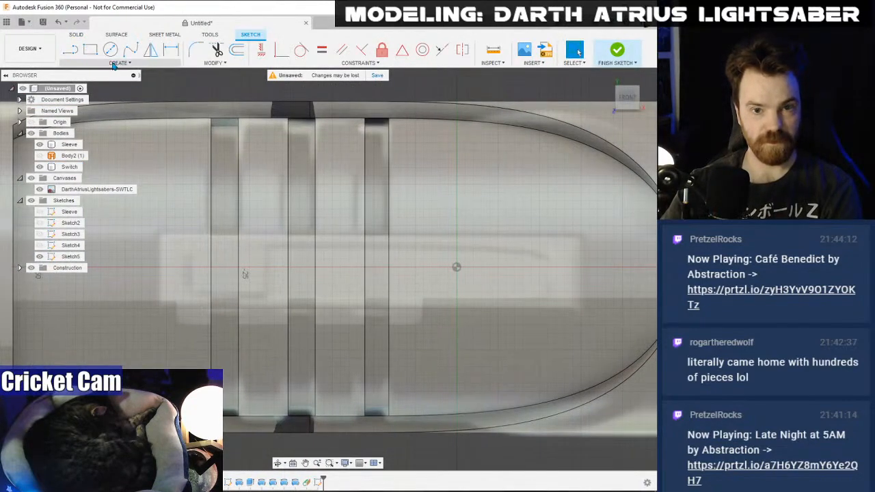
{"action": "left_click", "coordinate": [90, 49]}
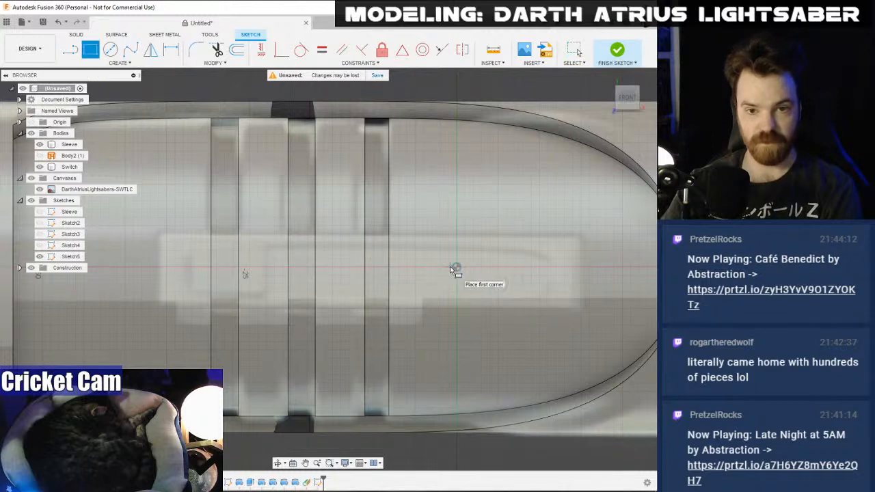
{"action": "left_click", "coordinate": [579, 268]}
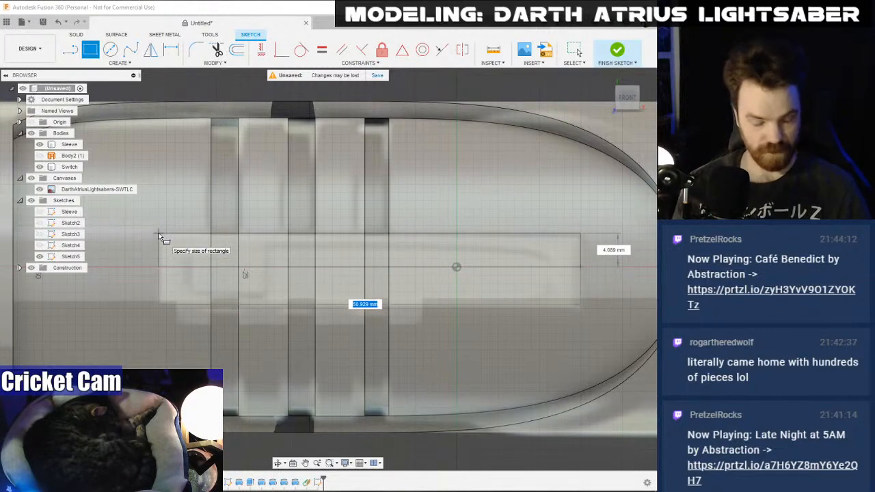
{"action": "key", "text": "Tab"}
{"action": "type", "text": "4"}
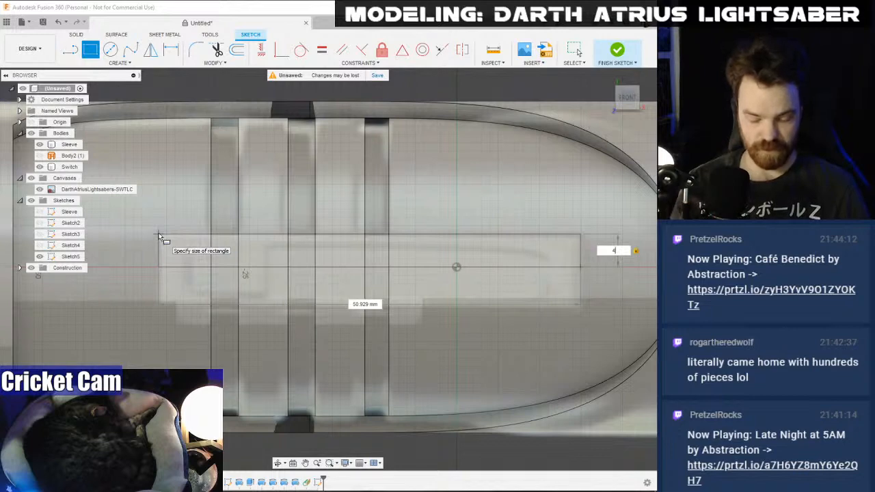
{"action": "type", "text": ".5"}
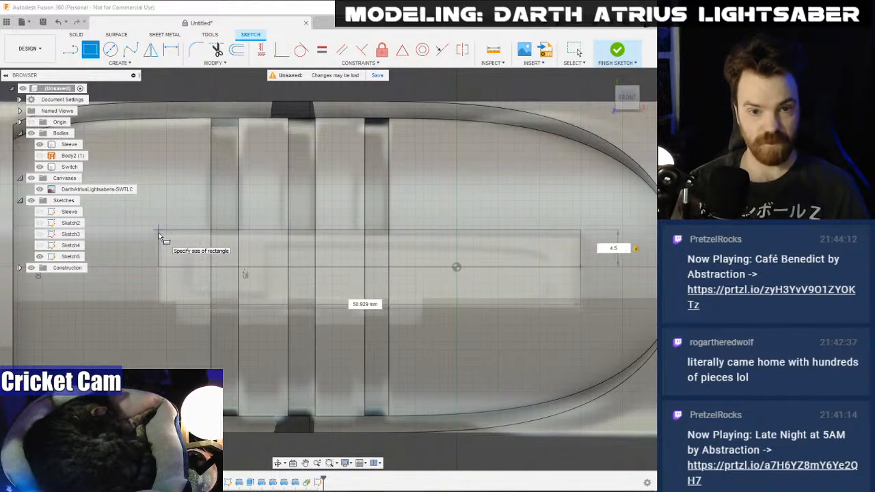
{"action": "key", "text": "Tab"}
{"action": "type", "text": "50"}
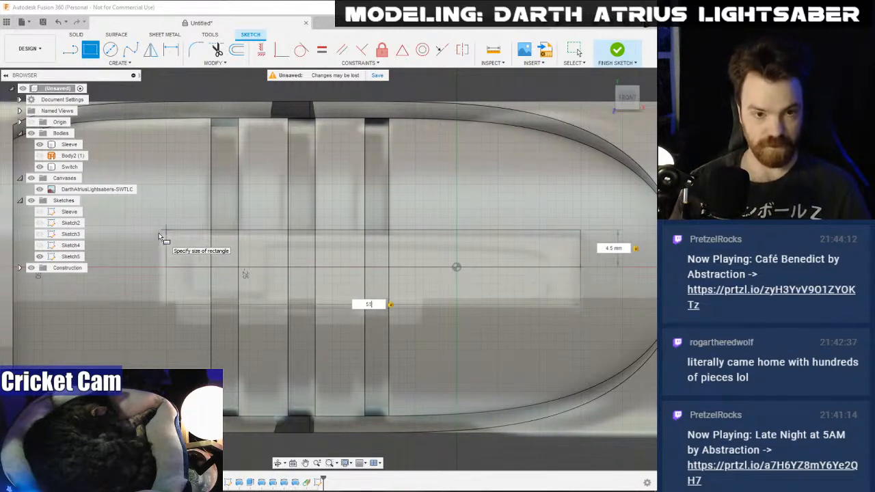
{"action": "key", "text": "Return"}
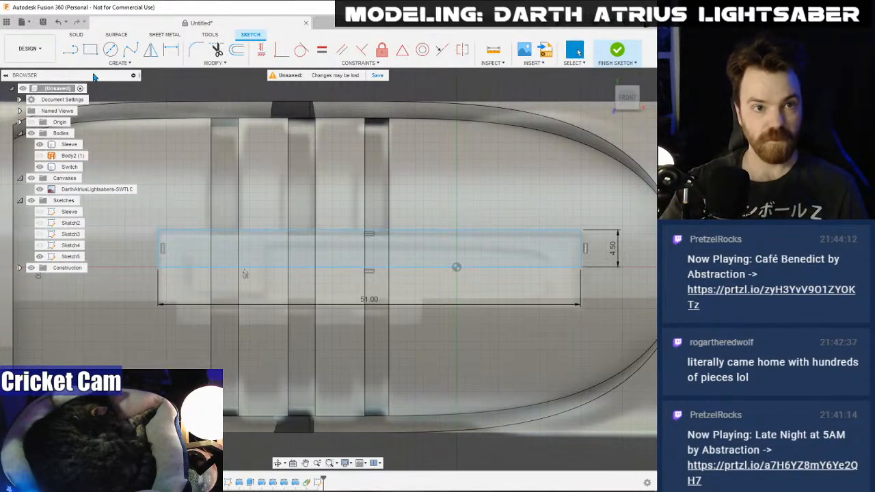
- Add a second 51 by 4.5 mm rectangle directly below the first, sharing its edge on the horizontal axis
{"action": "left_click", "coordinate": [91, 49]}
{"action": "left_click", "coordinate": [581, 267]}
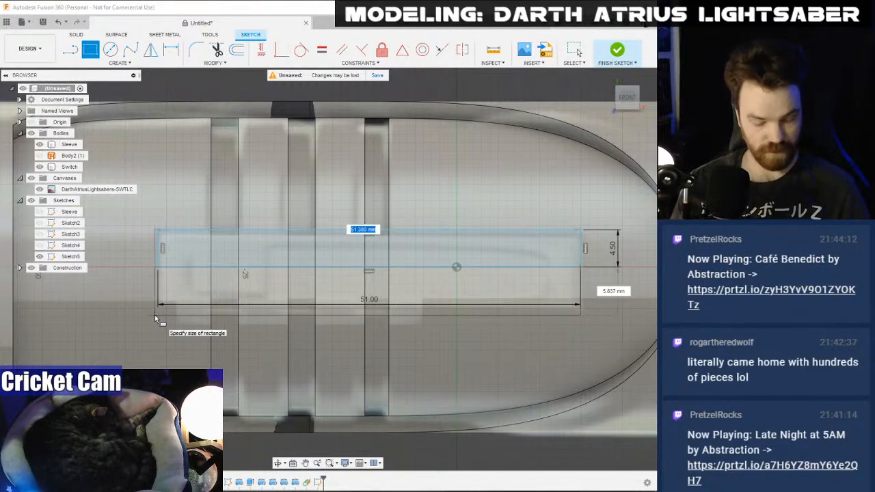
{"action": "type", "text": "51"}
{"action": "key", "text": "Tab"}
{"action": "type", "text": "4"}
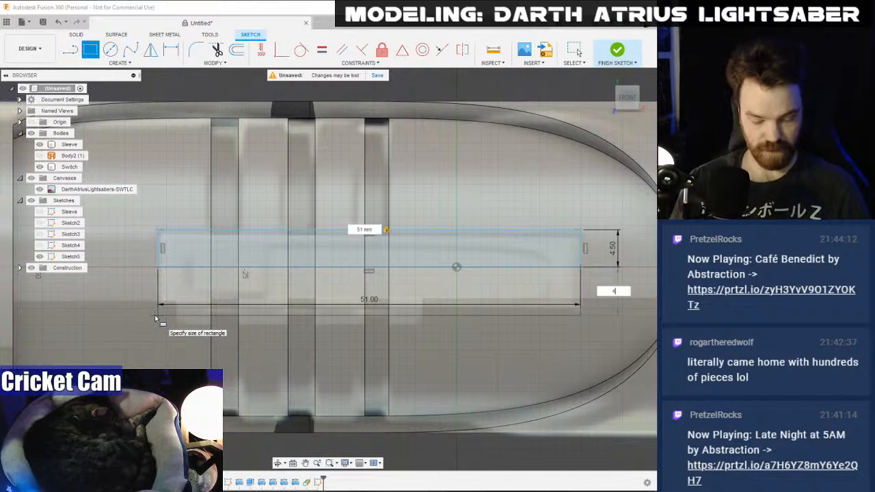
{"action": "type", "text": ".5"}
{"action": "key", "text": "Return"}
{"action": "key", "text": "Escape"}
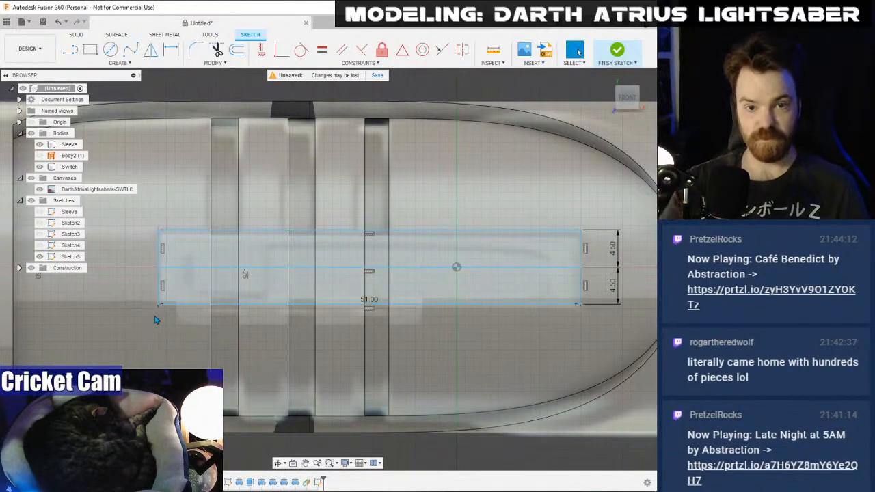
- Trim away the shared middle edge between the two stacked rectangles and hide the Sleeve and Switch bodies to expose the canvas
{"action": "key", "text": "t"}
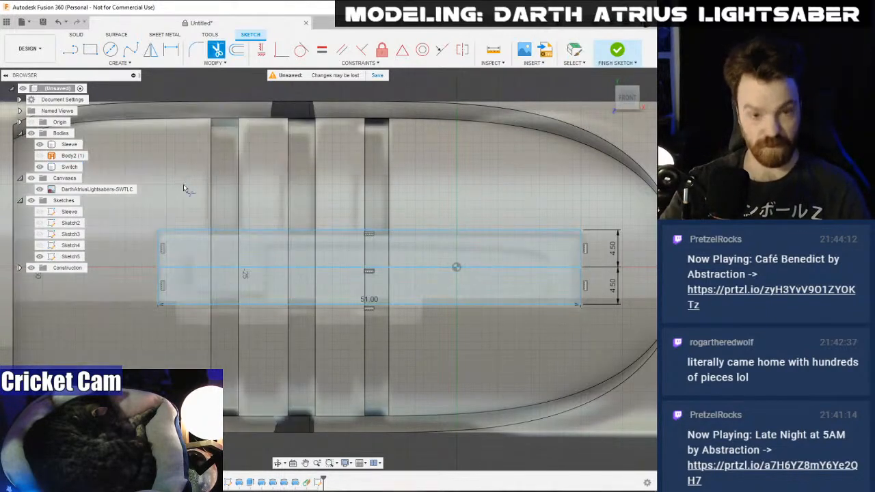
{"action": "left_click", "coordinate": [232, 268]}
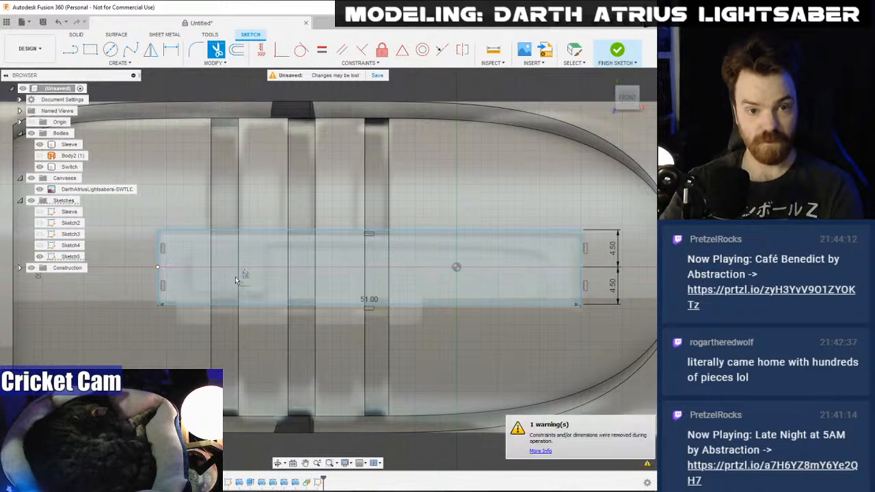
{"action": "key", "text": "Escape"}
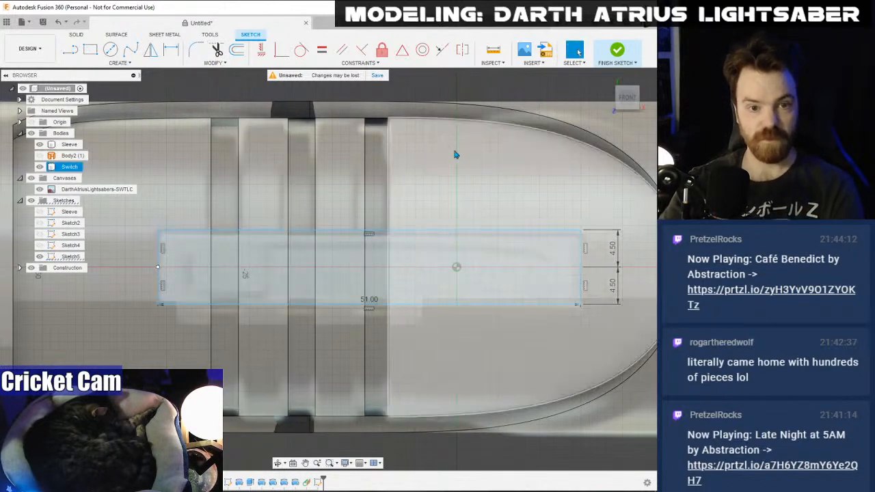
{"action": "scroll", "coordinate": [463, 145], "scroll_direction": "down", "scroll_amount": 1}
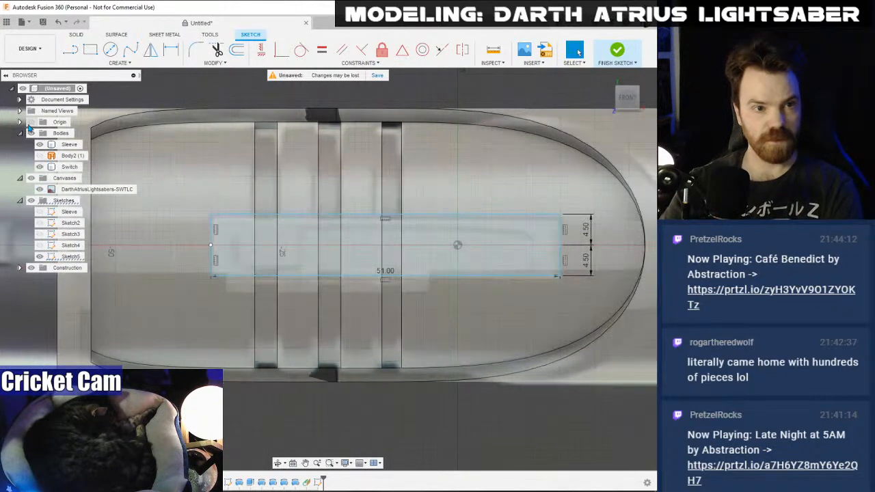
{"action": "left_click", "coordinate": [40, 145]}
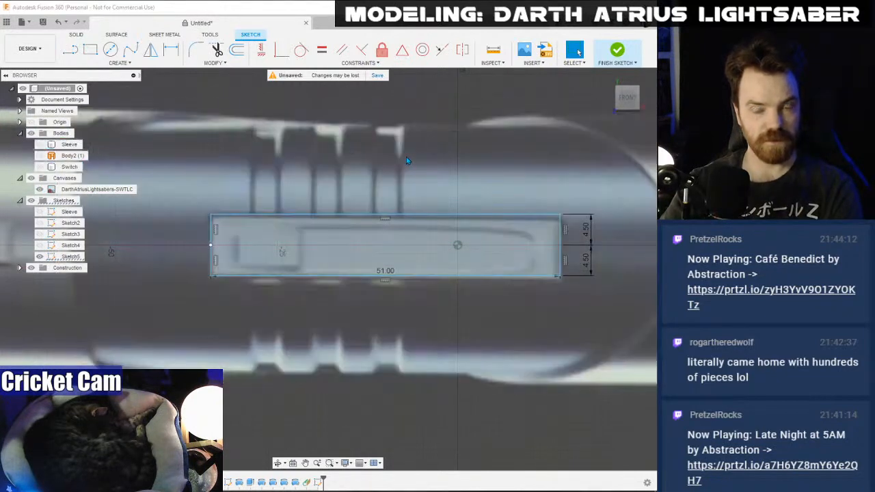
- Sketch a center rectangle about 43 mm long inside the 51 mm box, centred on the horizontal axis over the canvas's inner switch outline
{"action": "scroll", "coordinate": [540, 165], "scroll_direction": "up", "scroll_amount": 1}
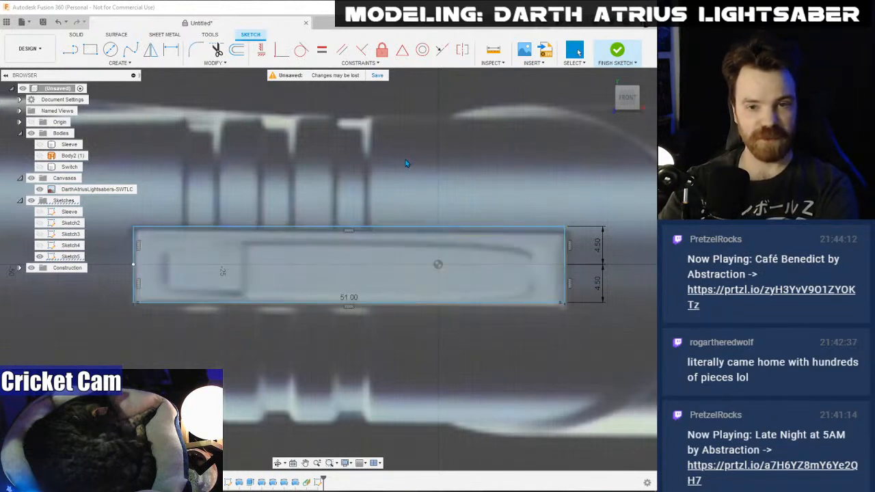
{"action": "middle_click_drag", "start_coordinate": [329, 180], "coordinate": [316, 182]}
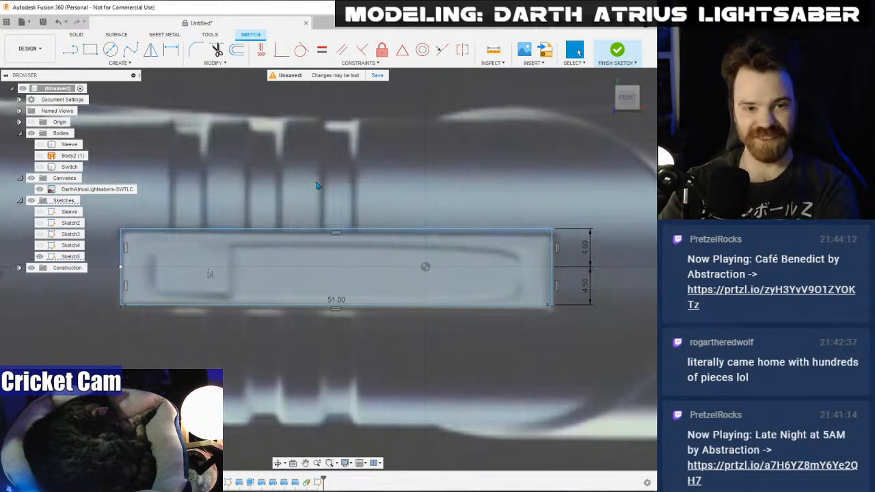
{"action": "left_click", "coordinate": [92, 50]}
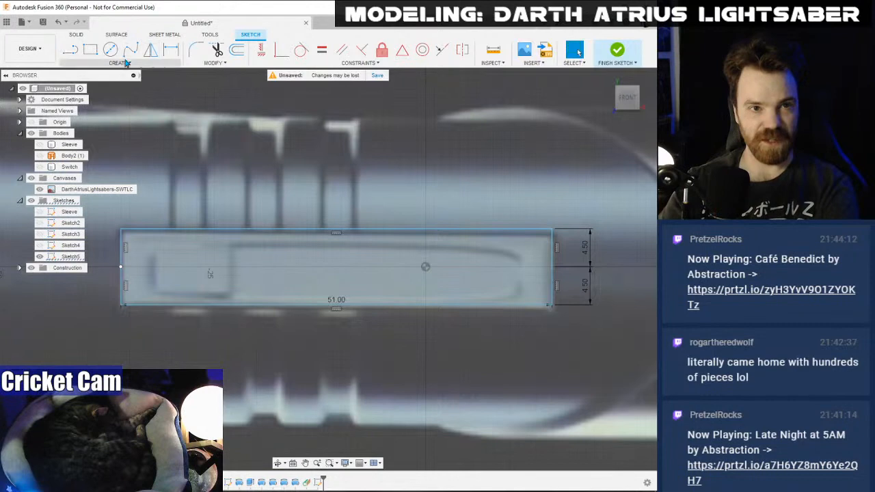
{"action": "left_click", "coordinate": [125, 62]}
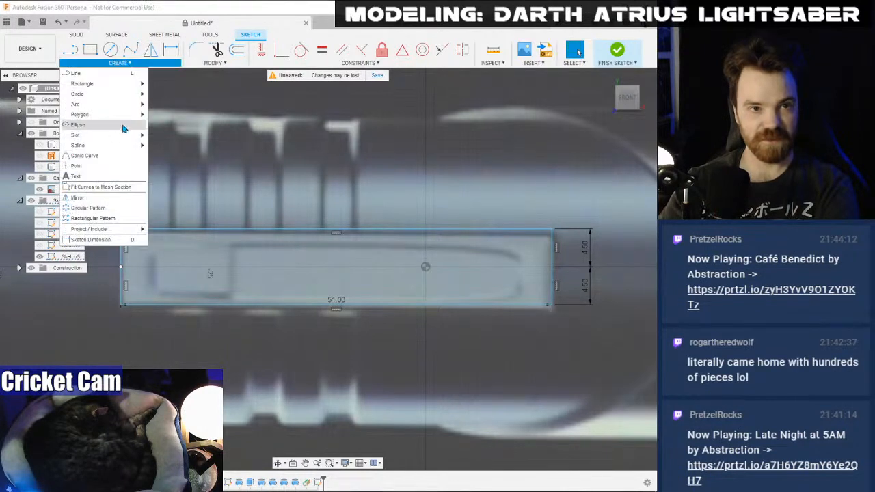
{"action": "mouse_move", "coordinate": [122, 89]}
{"action": "left_click", "coordinate": [175, 104]}
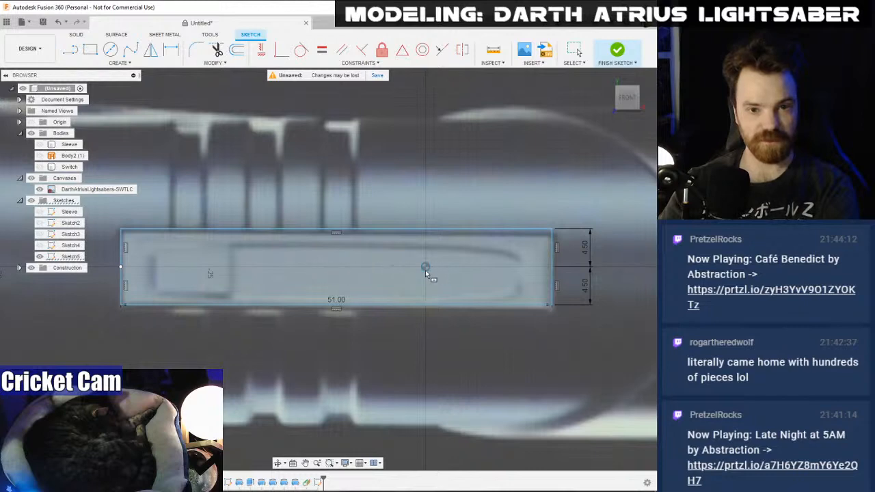
{"action": "left_click", "coordinate": [335, 268]}
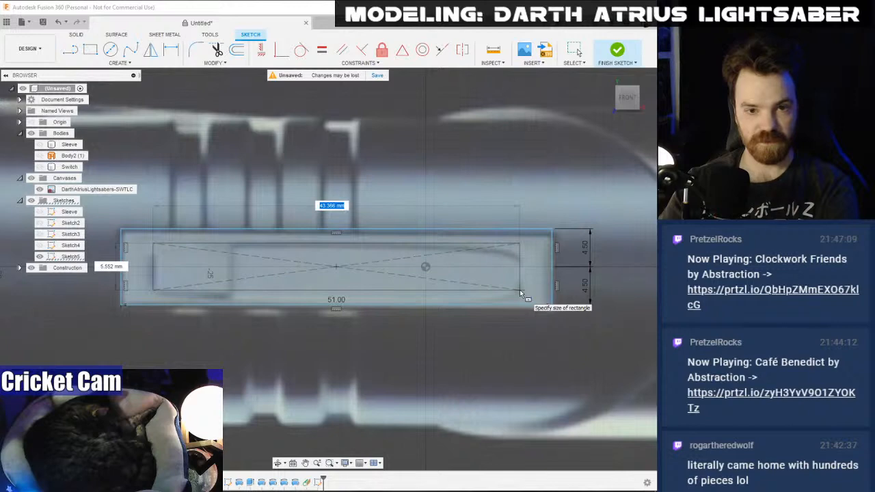
{"action": "left_click", "coordinate": [520, 294]}
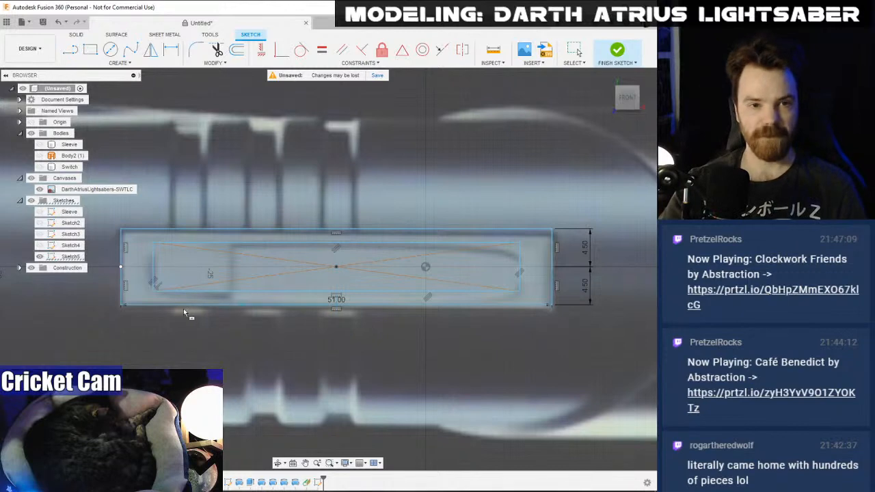
{"action": "scroll", "coordinate": [145, 252], "scroll_direction": "up", "scroll_amount": 5}
{"action": "key", "text": "Escape"}
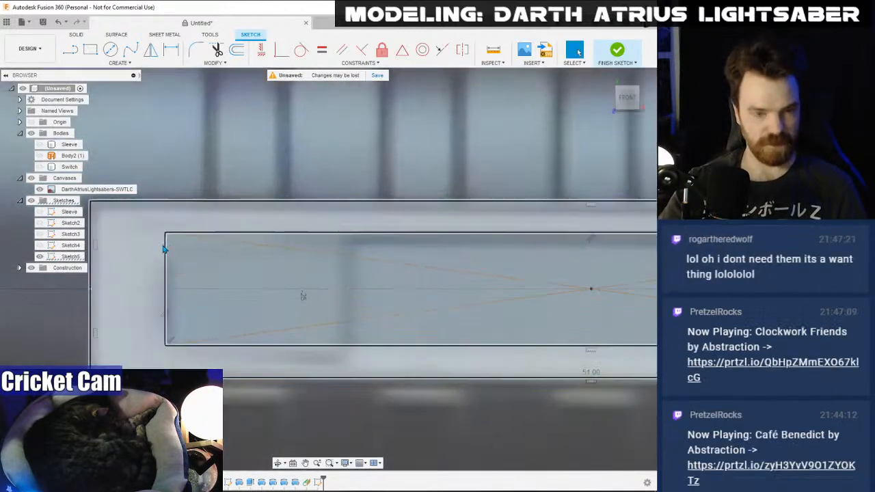
{"action": "scroll", "coordinate": [171, 243], "scroll_direction": "down", "scroll_amount": 3}
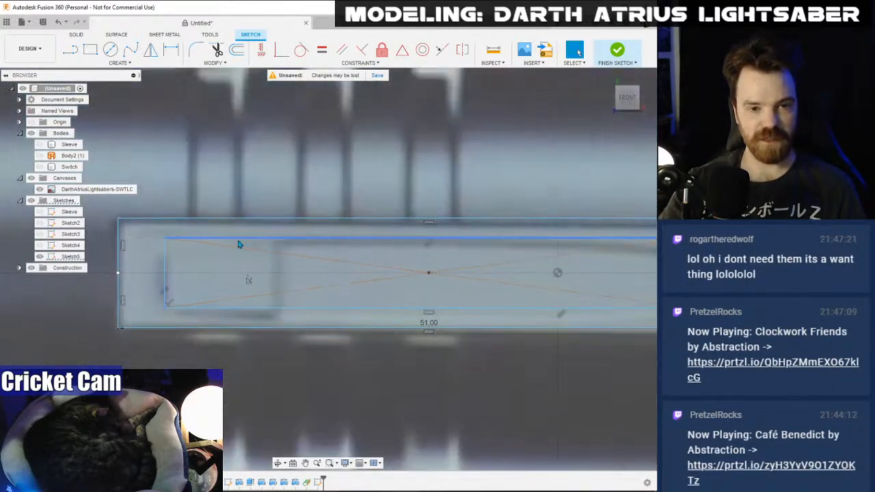
{"action": "scroll", "coordinate": [300, 370], "scroll_direction": "down", "scroll_amount": 2}
{"action": "mouse_move", "coordinate": [371, 385]}
{"action": "middle_mouse_down"}
{"action": "mouse_move", "coordinate": [317, 362]}
{"action": "mouse_move", "coordinate": [341, 358]}
{"action": "middle_mouse_up"}
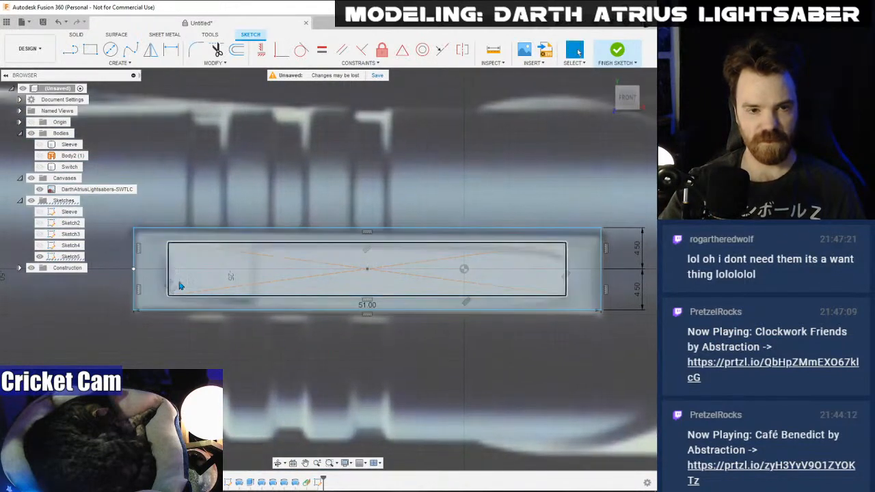
{"action": "scroll", "coordinate": [554, 288], "scroll_direction": "up", "scroll_amount": 5}
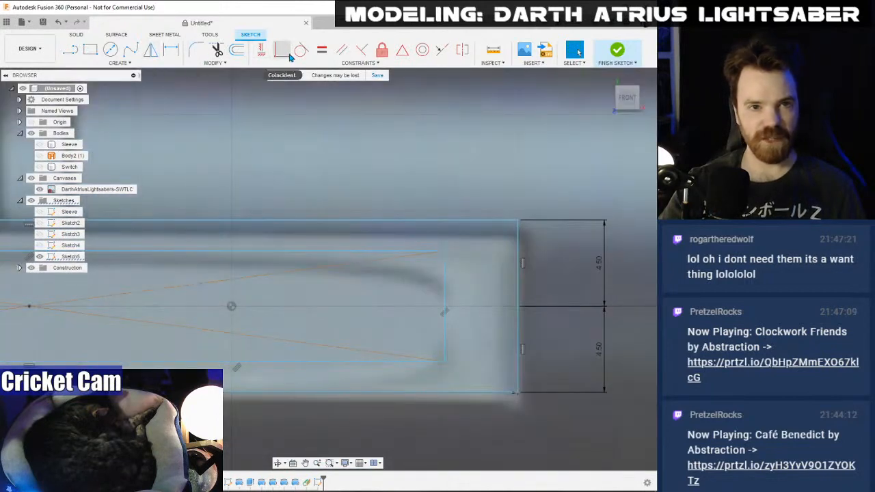
{"action": "left_click", "coordinate": [196, 50]}
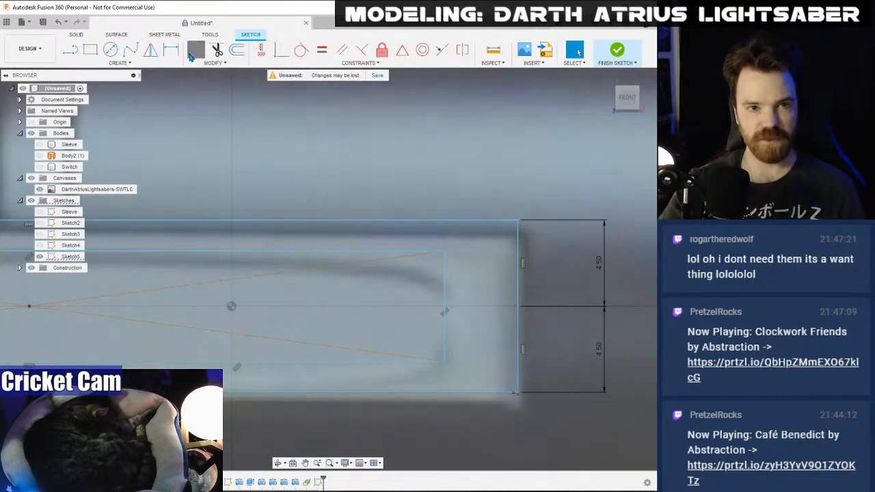
{"action": "left_click", "coordinate": [442, 255]}
{"action": "left_click", "coordinate": [446, 273]}
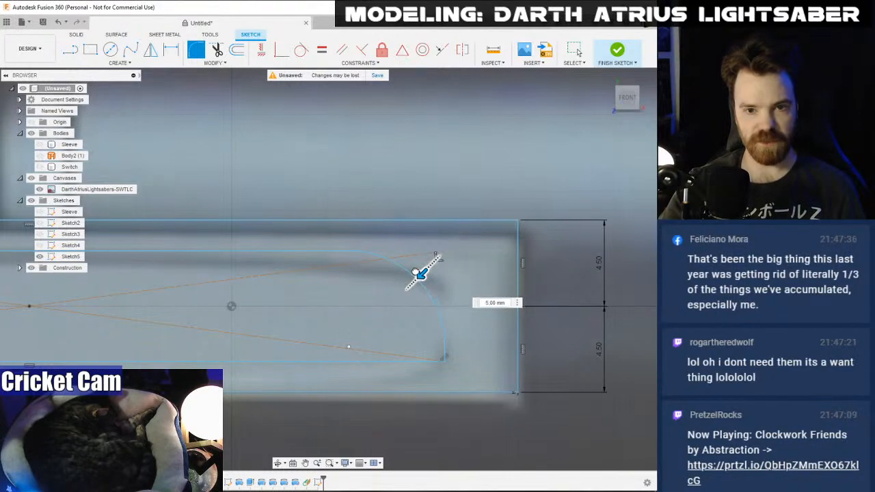
{"action": "left_click_drag", "start_coordinate": [443, 257], "coordinate": [435, 259]}
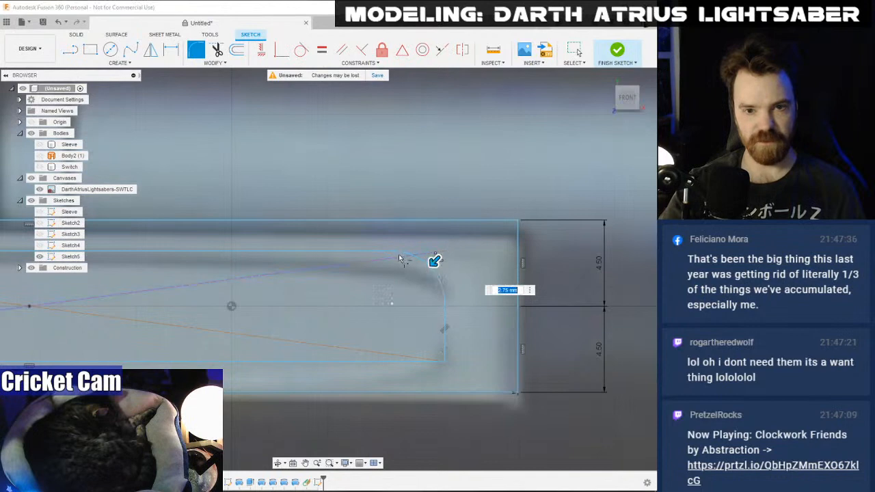
{"action": "key", "text": "Return"}
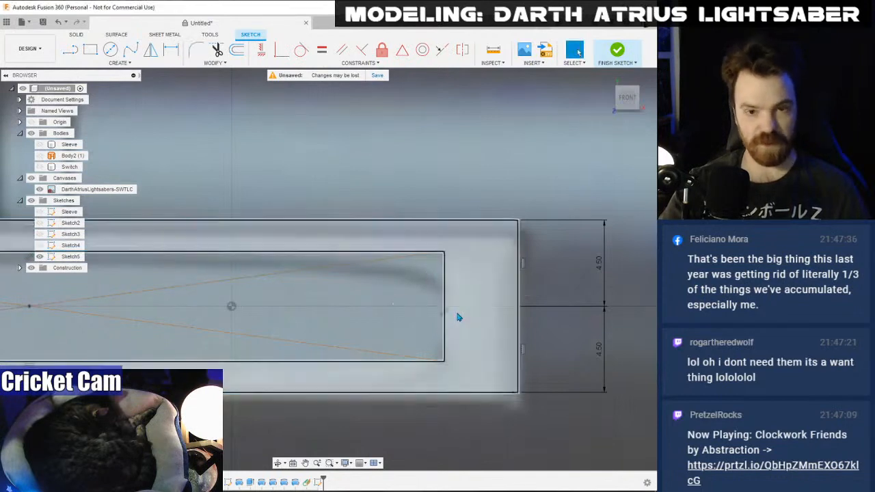
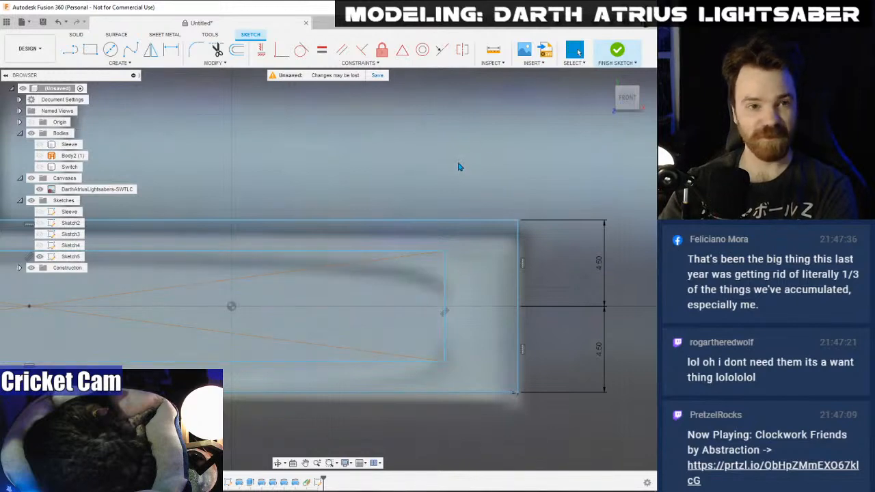
- Draw a fit point spline from the midpoint of the inner rectangle's right edge, through the rounded corner, to its upper edge's midpoint
{"action": "left_click", "coordinate": [131, 49]}
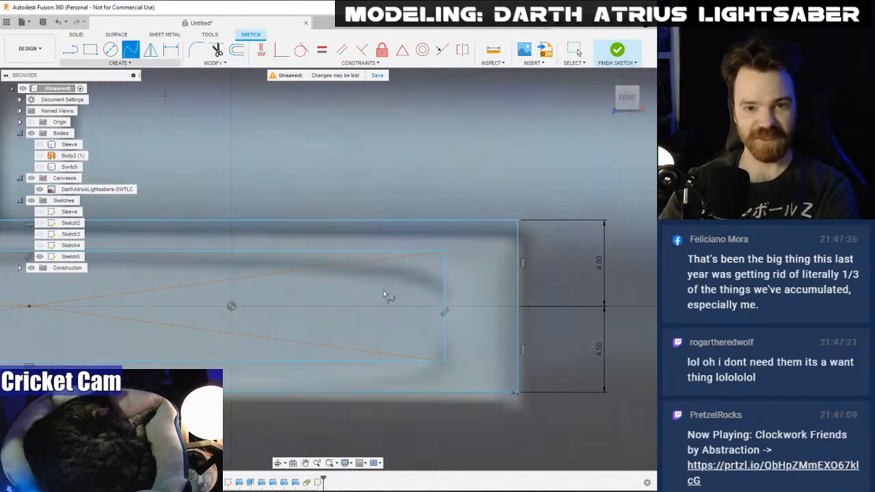
{"action": "left_click", "coordinate": [443, 308]}
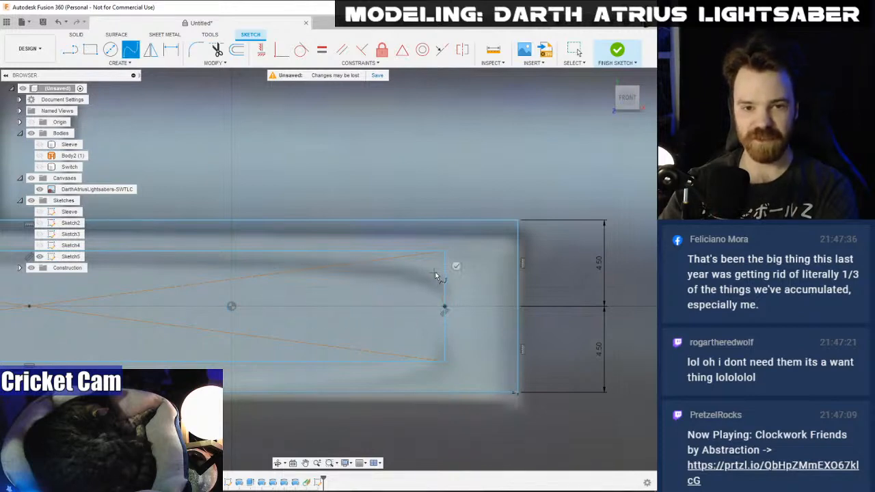
{"action": "middle_click_drag", "start_coordinate": [117, 248], "coordinate": [293, 250]}
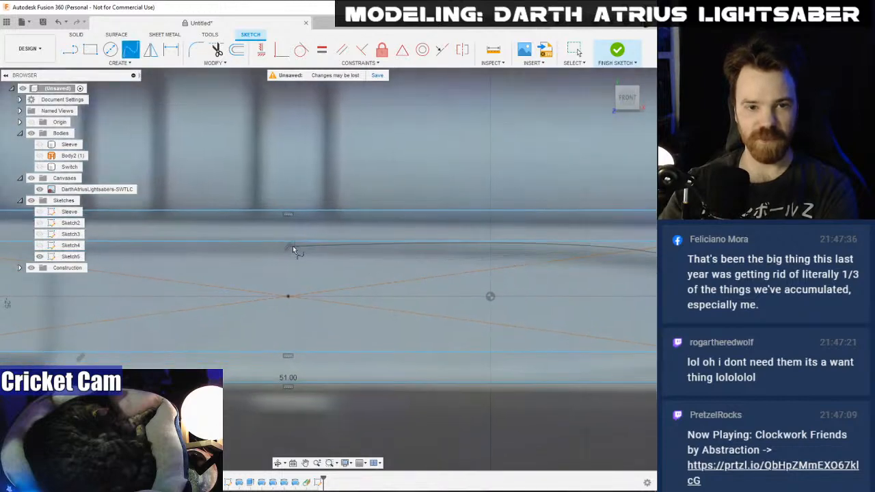
{"action": "left_click", "coordinate": [288, 243]}
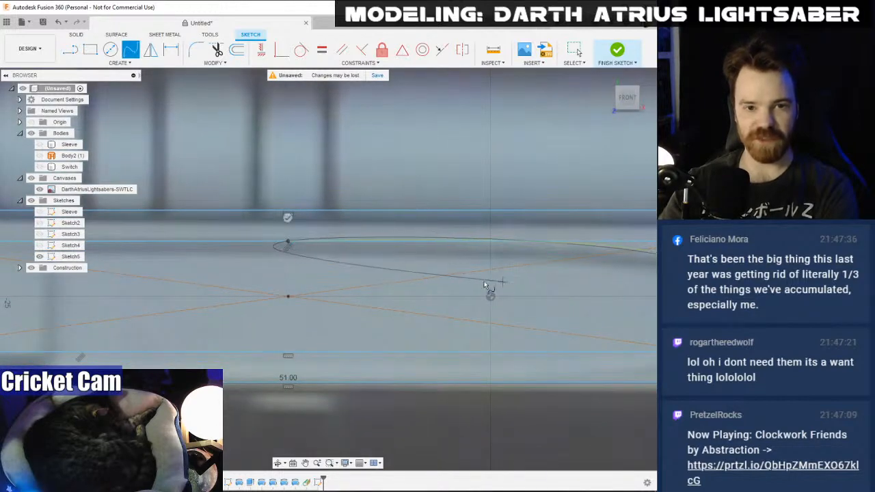
{"action": "left_click", "coordinate": [288, 241]}
{"action": "middle_click_drag", "start_coordinate": [468, 287], "coordinate": [423, 296]}
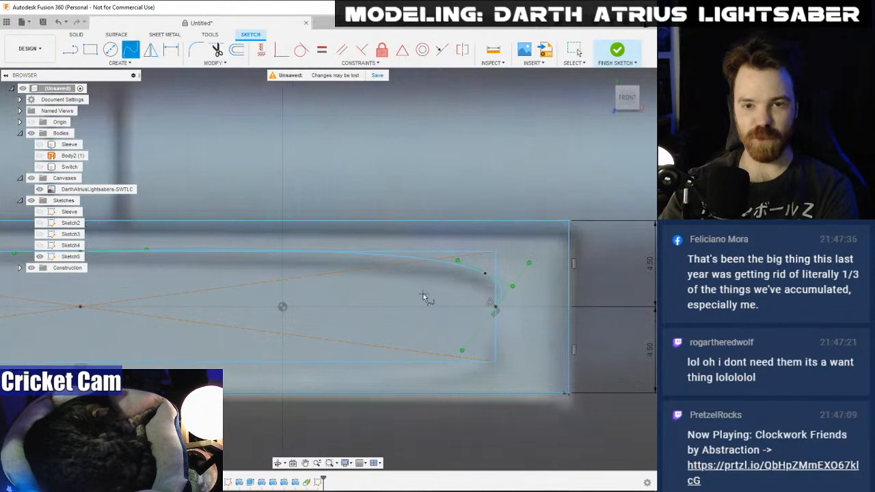
{"action": "key", "text": "Escape"}
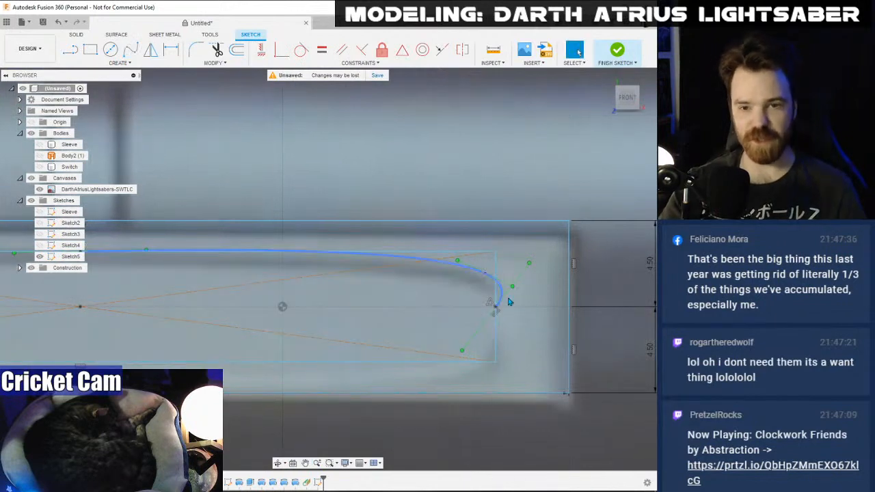
- Align the spline's end handles vertically along the inner rectangle's right edge and horizontally along its upper edge
{"action": "scroll", "coordinate": [523, 303], "scroll_direction": "up", "scroll_amount": 5}
{"action": "key", "text": "Escape"}
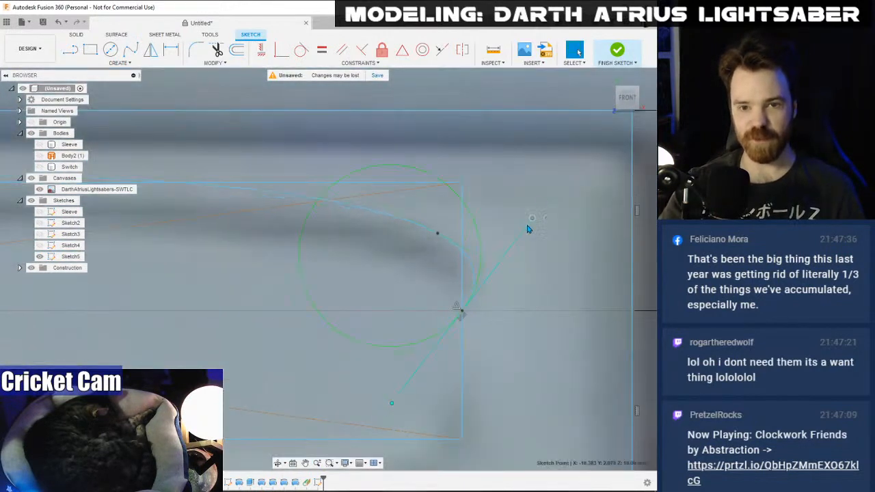
{"action": "mouse_move", "coordinate": [463, 274]}
{"action": "left_mouse_down"}
{"action": "mouse_move", "coordinate": [460, 294]}
{"action": "mouse_move", "coordinate": [463, 284]}
{"action": "left_mouse_up"}
{"action": "scroll", "coordinate": [410, 287], "scroll_direction": "down", "scroll_amount": 5}
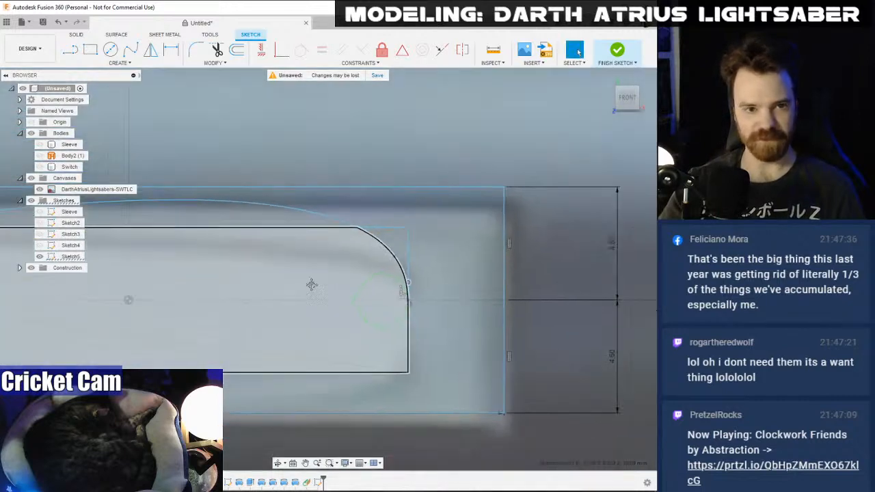
{"action": "middle_click_drag", "start_coordinate": [309, 285], "coordinate": [574, 280]}
{"action": "scroll", "coordinate": [191, 222], "scroll_direction": "up", "scroll_amount": 5}
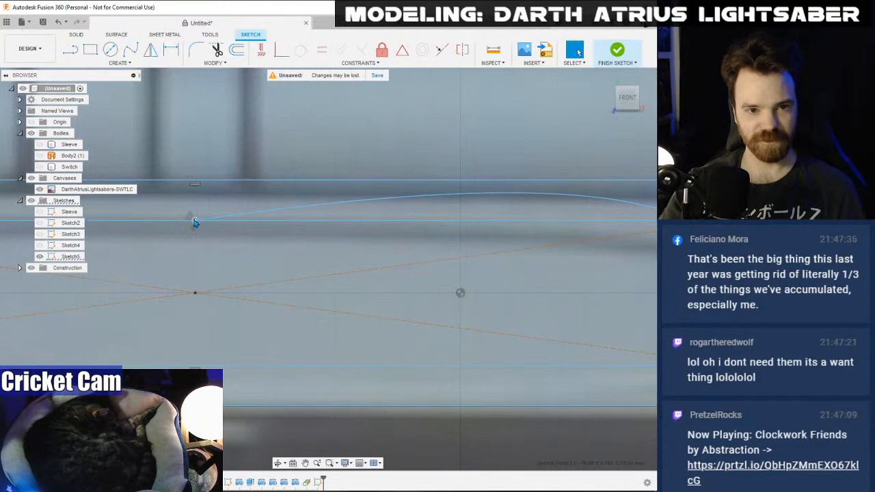
{"action": "left_click_drag", "start_coordinate": [195, 222], "coordinate": [288, 220]}
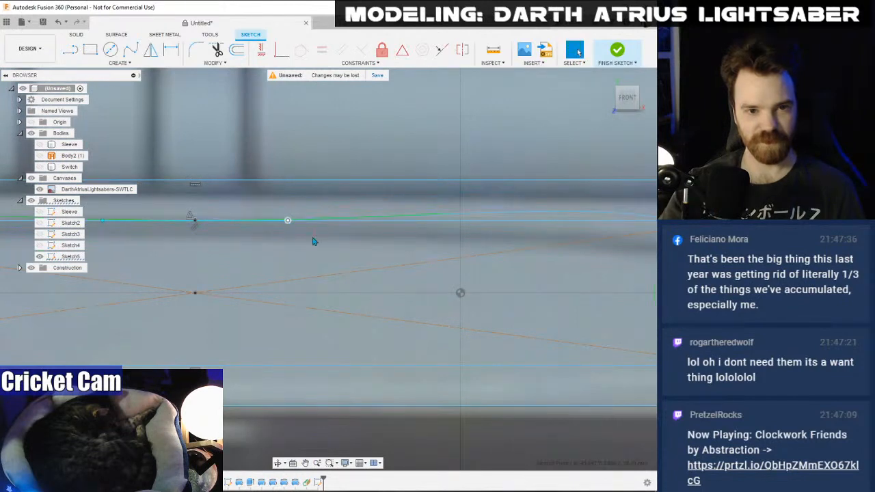
- Move the spline's middle fit point onto the rounded corner outline of the canvas's switch
{"action": "scroll", "coordinate": [313, 241], "scroll_direction": "down", "scroll_amount": 5}
{"action": "scroll", "coordinate": [94, 273], "scroll_direction": "up", "scroll_amount": 3}
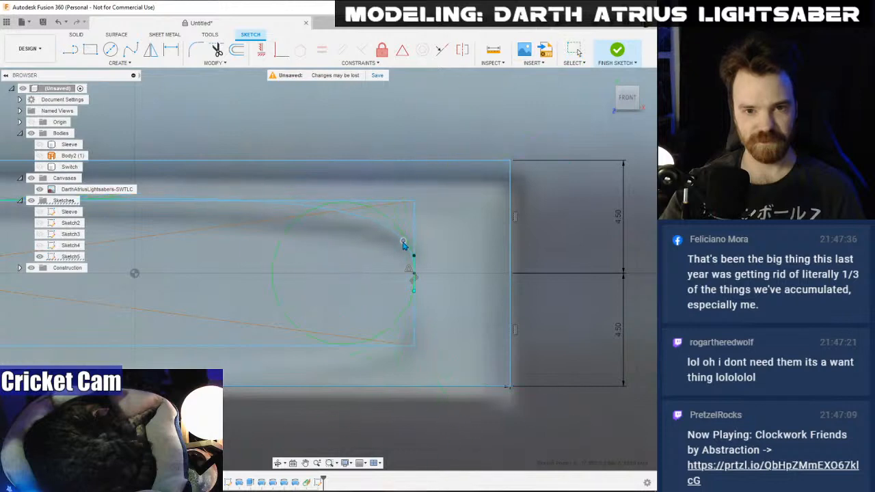
{"action": "left_click_drag", "start_coordinate": [403, 247], "coordinate": [403, 251]}
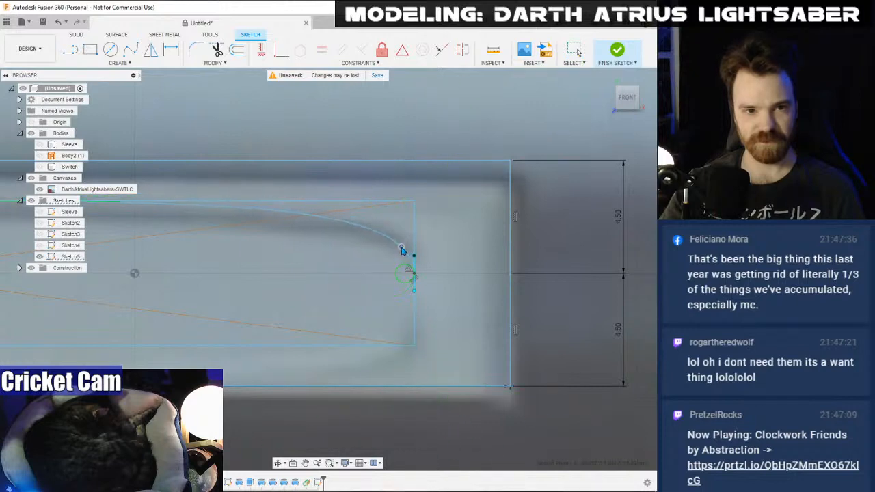
- Draw short horizontal and vertical lines crossing at the inner rectangle's centre and convert both to construction lines
{"action": "middle_click_drag", "start_coordinate": [289, 313], "coordinate": [482, 309]}
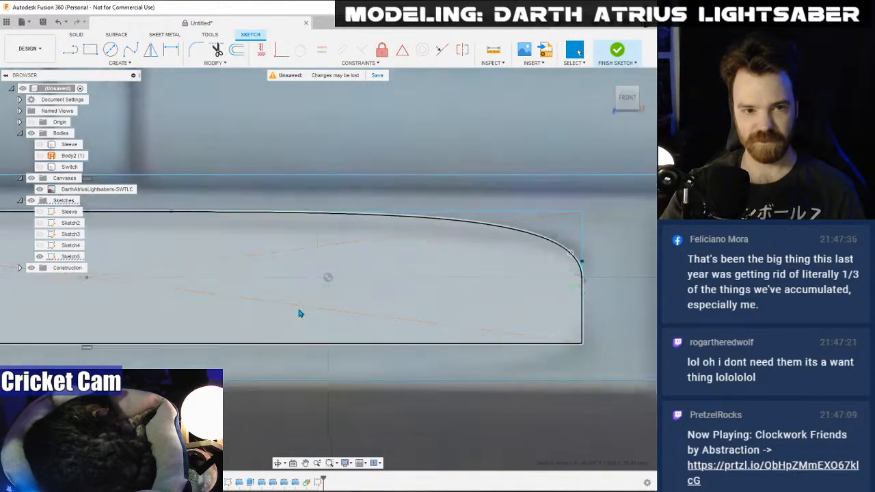
{"action": "scroll", "coordinate": [401, 294], "scroll_direction": "up", "scroll_amount": 5}
{"action": "left_click", "coordinate": [71, 49]}
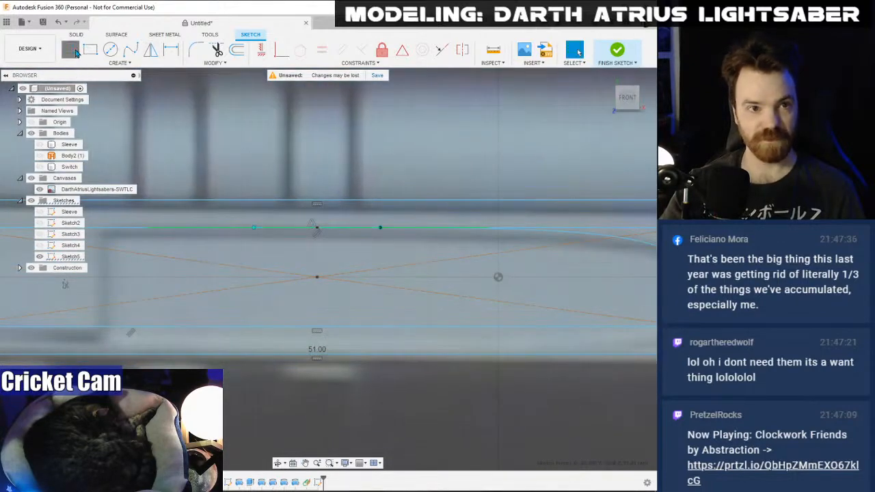
{"action": "left_click", "coordinate": [498, 278]}
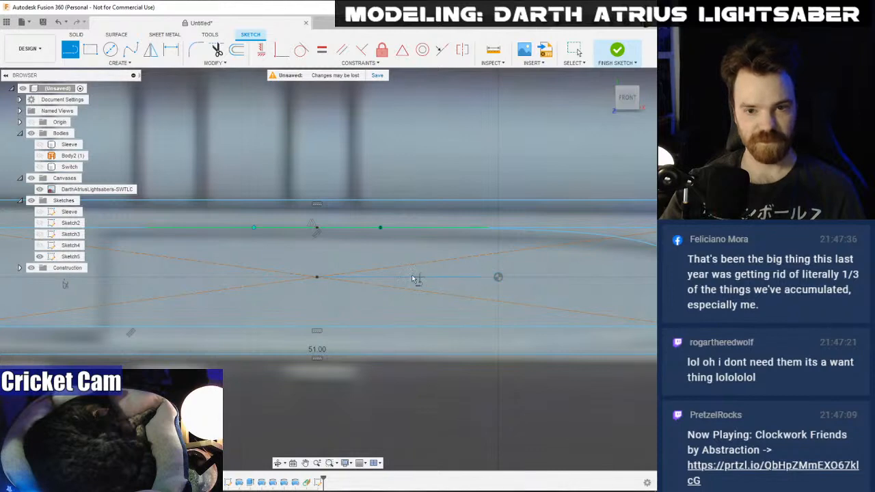
{"action": "left_click", "coordinate": [380, 276]}
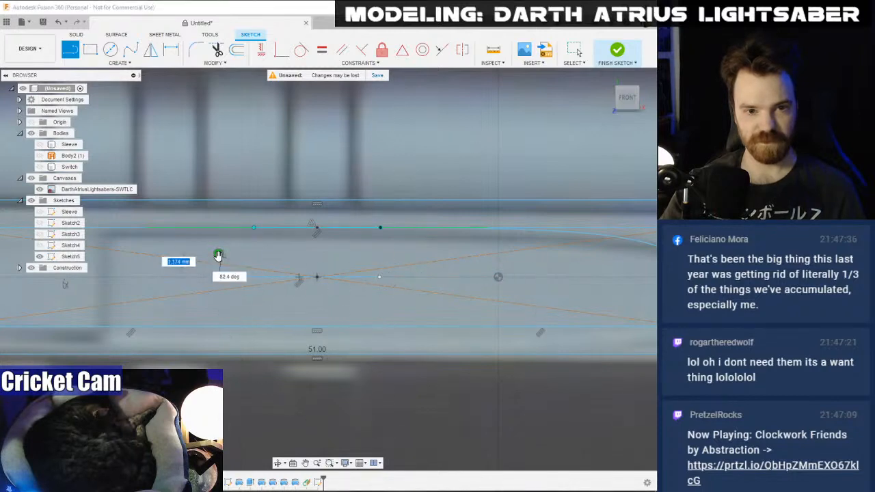
{"action": "double_click", "coordinate": [219, 277]}
{"action": "left_click", "coordinate": [316, 258]}
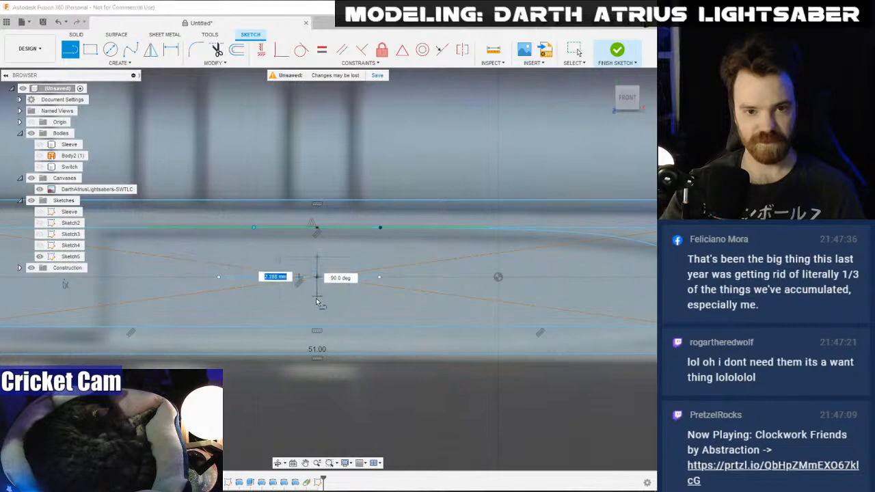
{"action": "left_click", "coordinate": [317, 304]}
{"action": "key", "text": "Escape"}
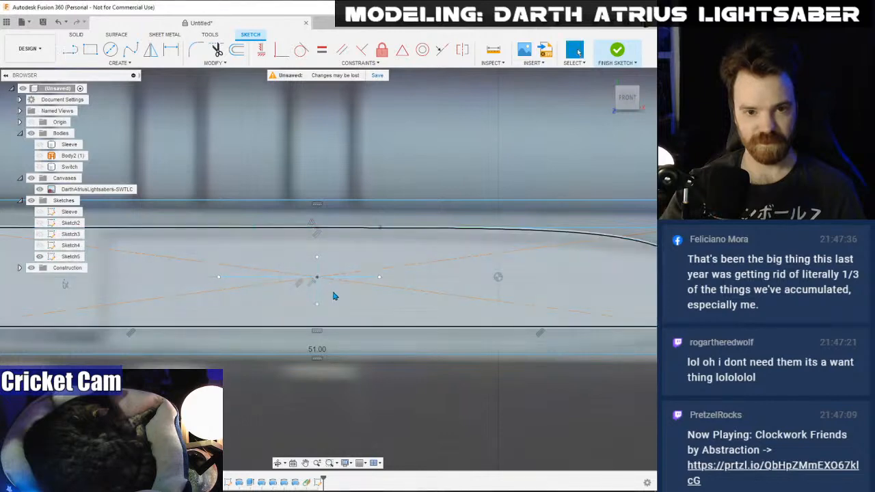
{"action": "left_click", "coordinate": [270, 279]}
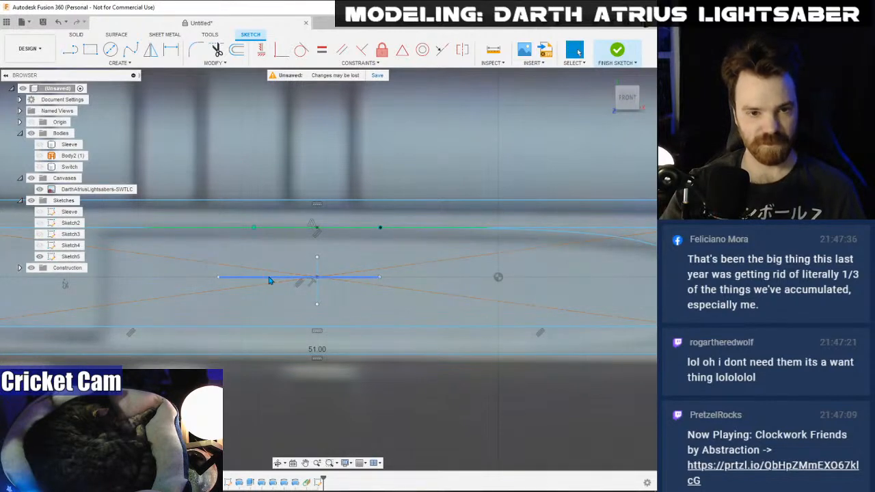
{"action": "key", "text": "Escape"}
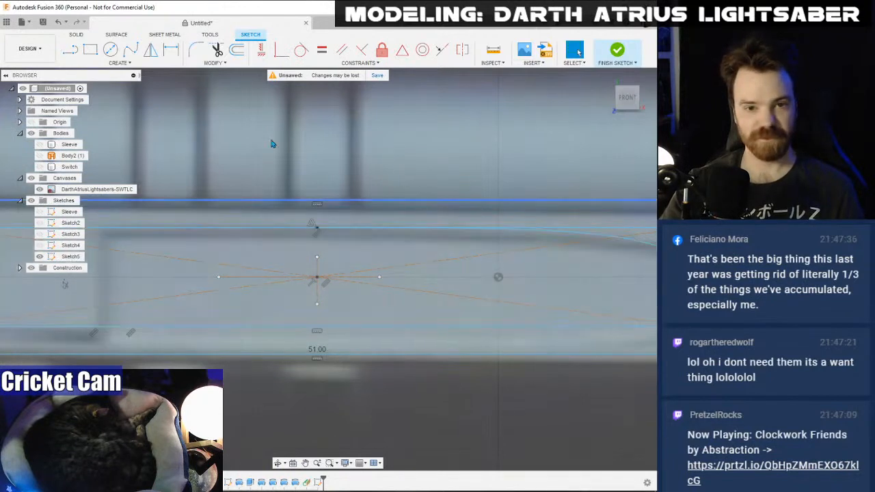
- Mirror the upper-right corner spline across the horizontal construction line to form the lower-right half of the inner outline
{"action": "left_click", "coordinate": [156, 50]}
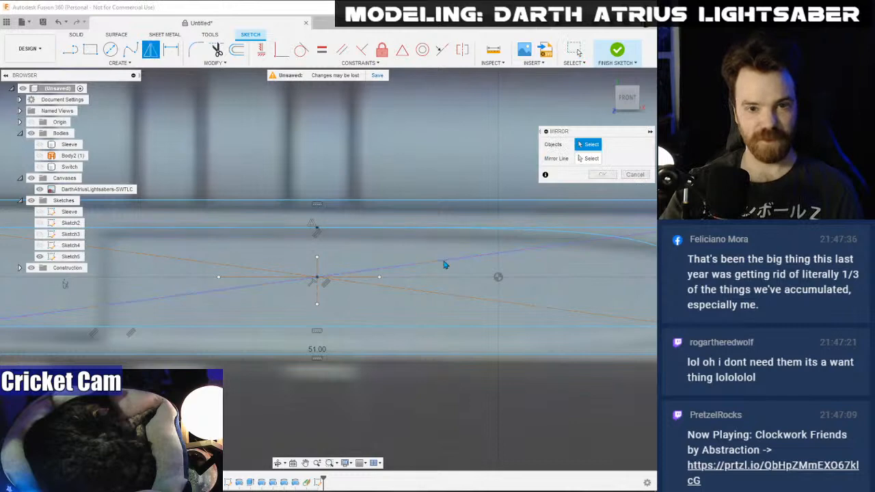
{"action": "left_click", "coordinate": [593, 240]}
{"action": "left_click", "coordinate": [578, 159]}
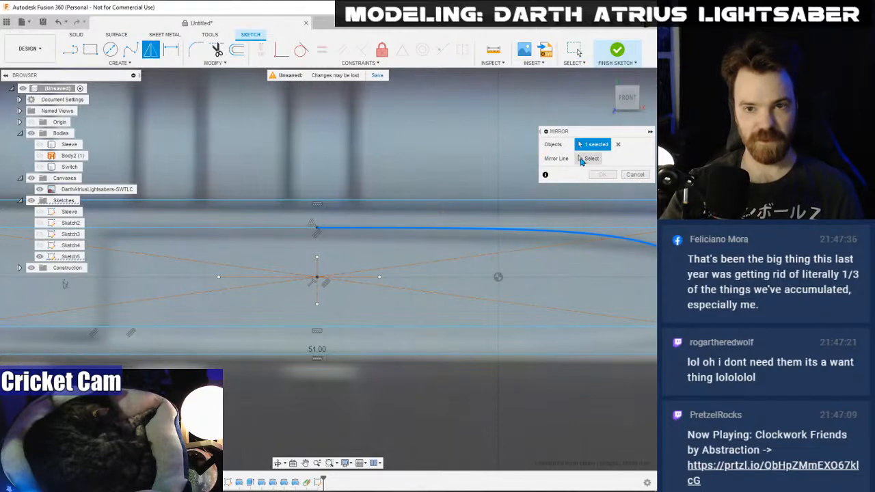
{"action": "left_click", "coordinate": [349, 278]}
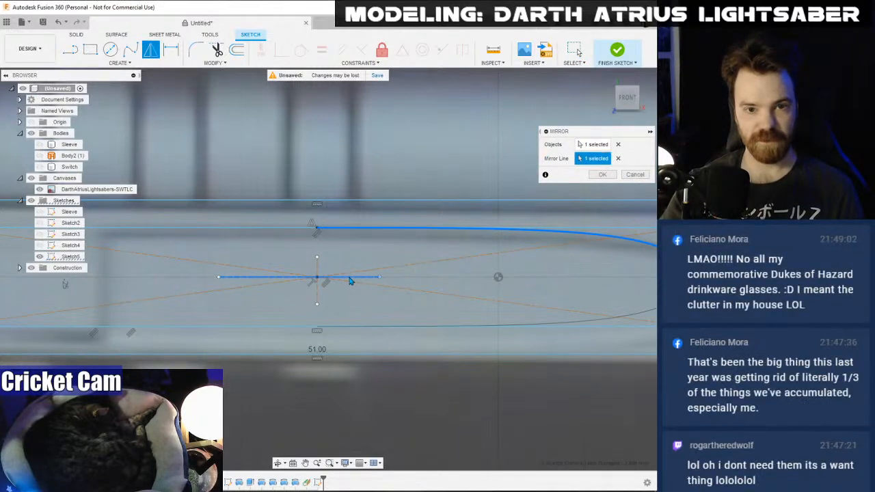
{"action": "left_click", "coordinate": [602, 174]}
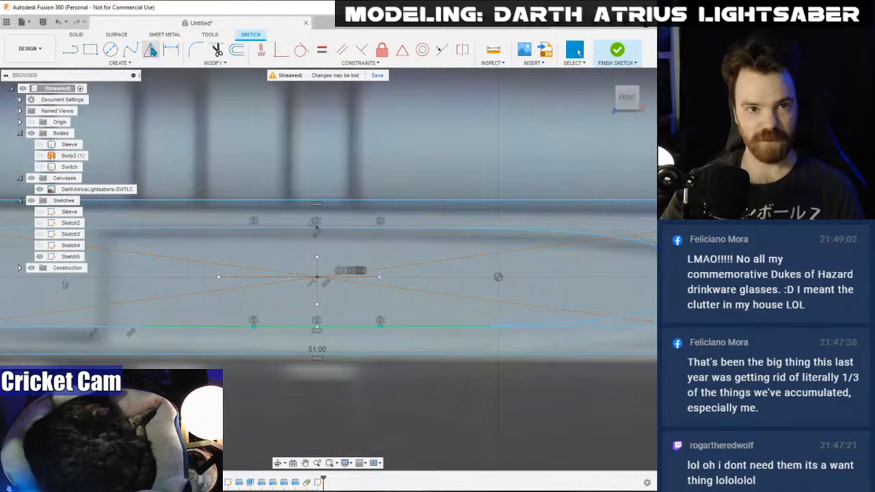
- Mirror the upper and lower splines across the short vertical construction line to create the outline's opposite end
{"action": "left_click", "coordinate": [585, 248]}
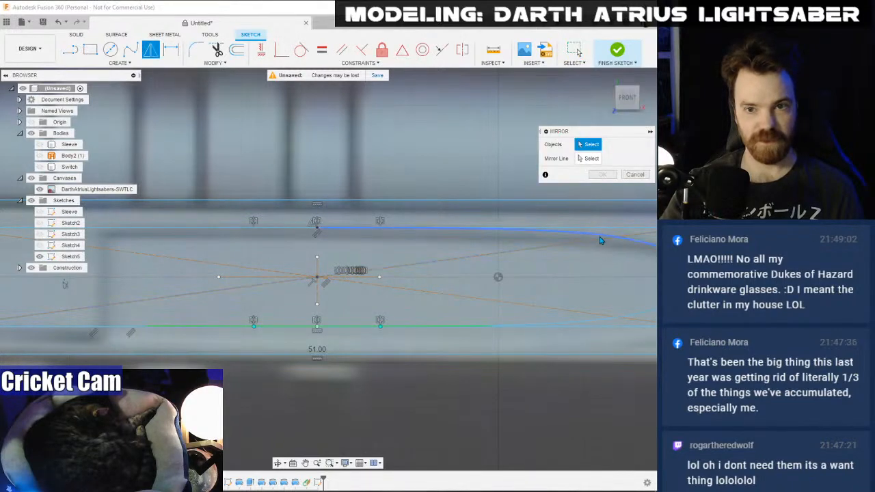
{"action": "left_click", "coordinate": [586, 321]}
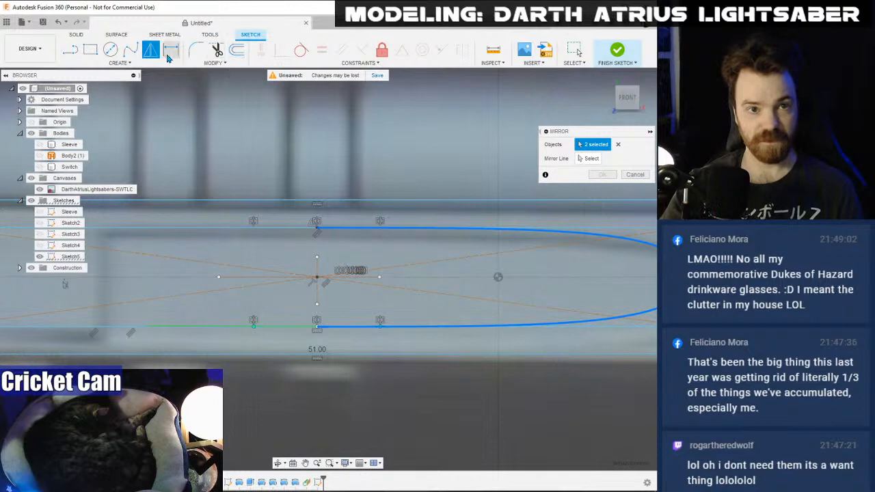
{"action": "left_click", "coordinate": [588, 158]}
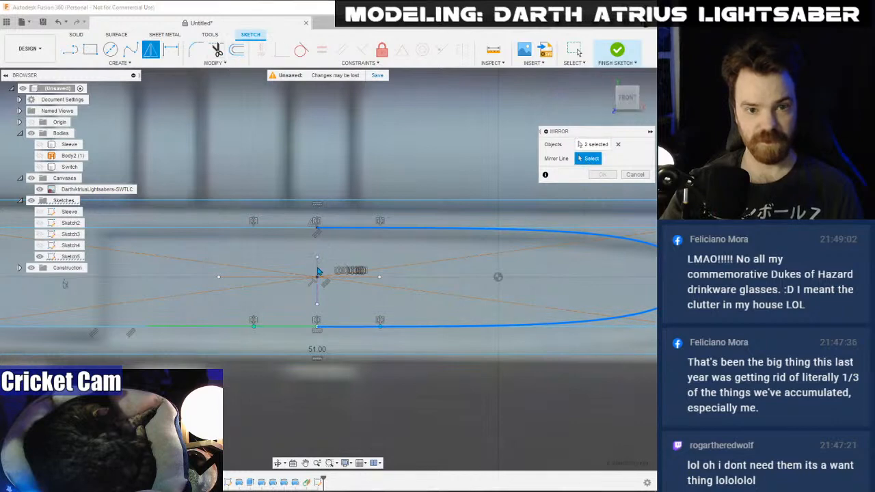
{"action": "left_click", "coordinate": [318, 272]}
{"action": "key", "text": "Return"}
{"action": "scroll", "coordinate": [389, 158], "scroll_direction": "down", "scroll_amount": 2}
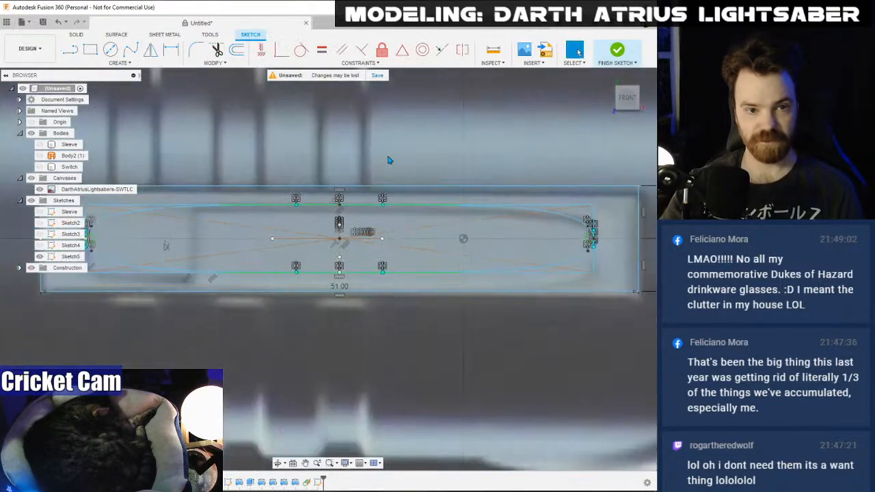
- Move the upper-right spline's middle fit point slightly outward toward the inner rectangle's corner
{"action": "mouse_move", "coordinate": [417, 173]}
{"action": "middle_mouse_down"}
{"action": "mouse_move", "coordinate": [351, 154]}
{"action": "mouse_move", "coordinate": [357, 164]}
{"action": "middle_mouse_up"}
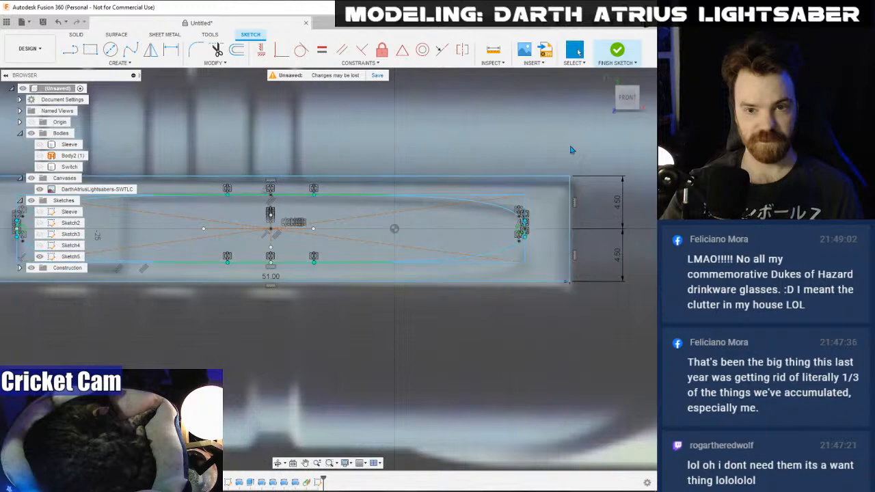
{"action": "scroll", "coordinate": [525, 200], "scroll_direction": "up", "scroll_amount": 5}
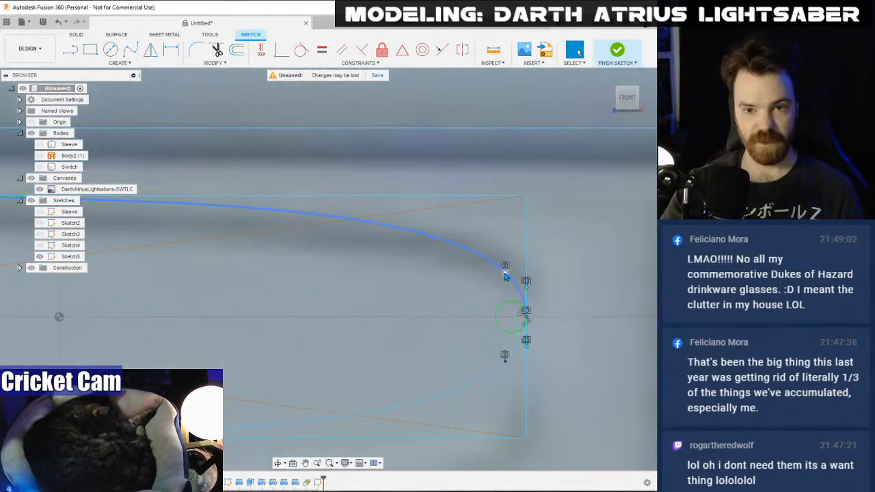
{"action": "mouse_move", "coordinate": [505, 267]}
{"action": "left_mouse_down"}
{"action": "mouse_move", "coordinate": [520, 256]}
{"action": "mouse_move", "coordinate": [511, 245]}
{"action": "mouse_move", "coordinate": [514, 255]}
{"action": "left_mouse_up"}
- Shorten the spline's tangent handle at the midpoint of the inner rectangle's upper edge
{"action": "middle_click_drag", "start_coordinate": [330, 262], "coordinate": [647, 266]}
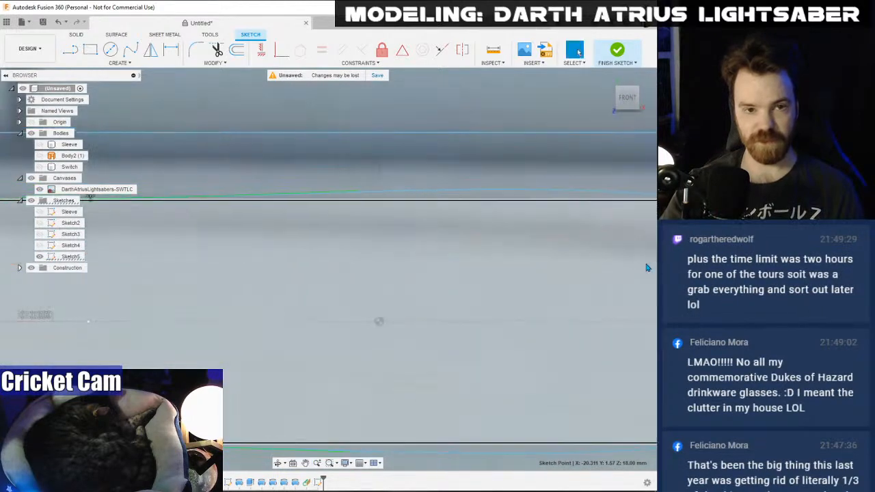
{"action": "middle_click_drag", "start_coordinate": [366, 234], "coordinate": [526, 237]}
{"action": "middle_click_drag", "start_coordinate": [184, 244], "coordinate": [414, 246]}
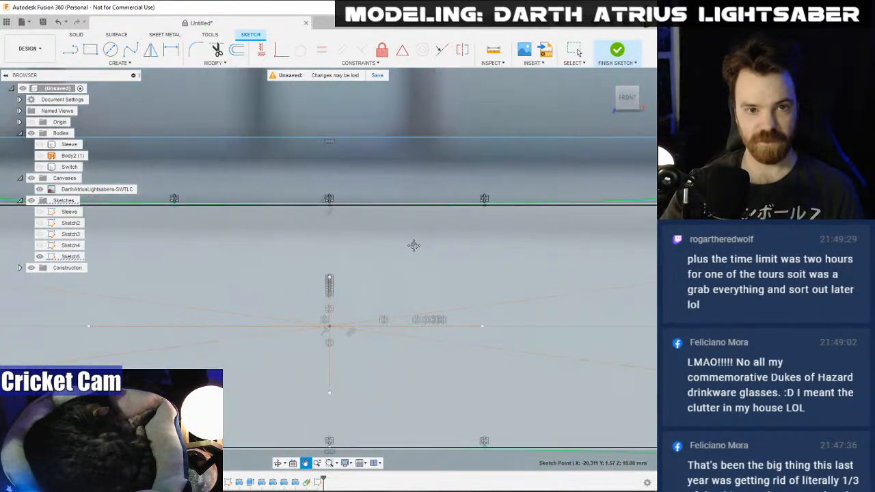
{"action": "left_click", "coordinate": [329, 205]}
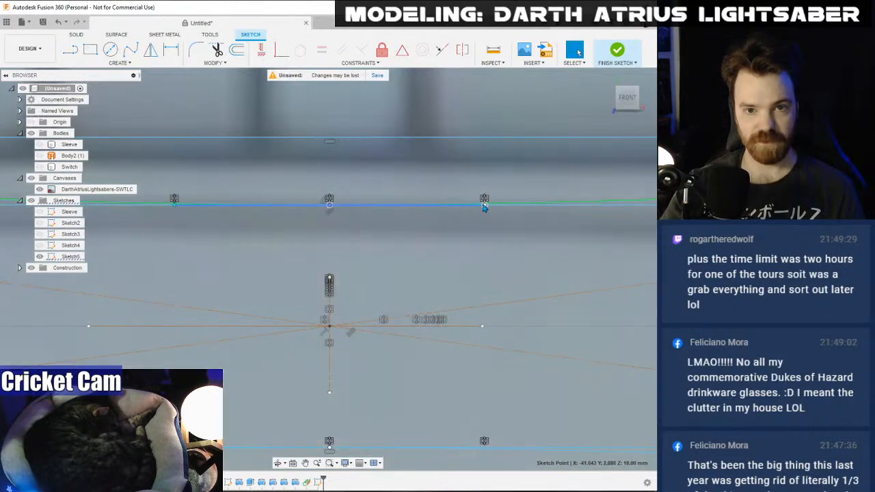
{"action": "mouse_move", "coordinate": [484, 207]}
{"action": "left_mouse_down"}
{"action": "mouse_move", "coordinate": [351, 206]}
{"action": "mouse_move", "coordinate": [364, 206]}
{"action": "left_mouse_up"}
- Adjust the tangent handle of the upper-right spline's middle fit point to round the corner along the canvas outline
{"action": "middle_click_drag", "start_coordinate": [475, 252], "coordinate": [103, 271]}
{"action": "scroll", "coordinate": [429, 291], "scroll_direction": "down", "scroll_amount": 1}
{"action": "scroll", "coordinate": [429, 291], "scroll_direction": "down", "scroll_amount": 4}
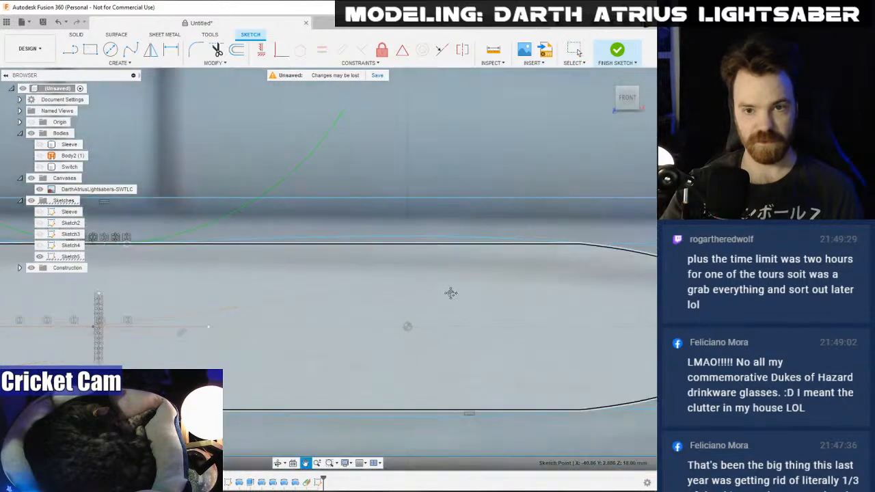
{"action": "left_click", "coordinate": [385, 242]}
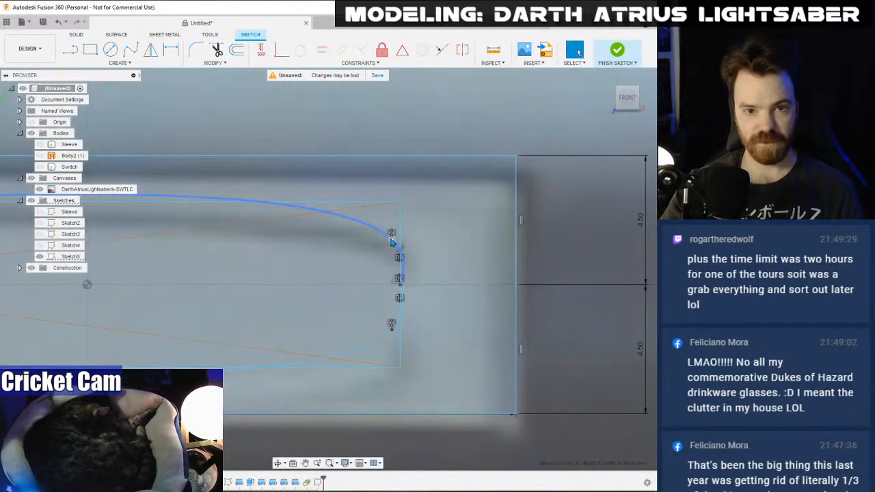
{"action": "mouse_move", "coordinate": [362, 213]}
{"action": "left_mouse_down"}
{"action": "mouse_move", "coordinate": [371, 212]}
{"action": "mouse_move", "coordinate": [375, 229]}
{"action": "mouse_move", "coordinate": [377, 216]}
{"action": "left_mouse_up"}
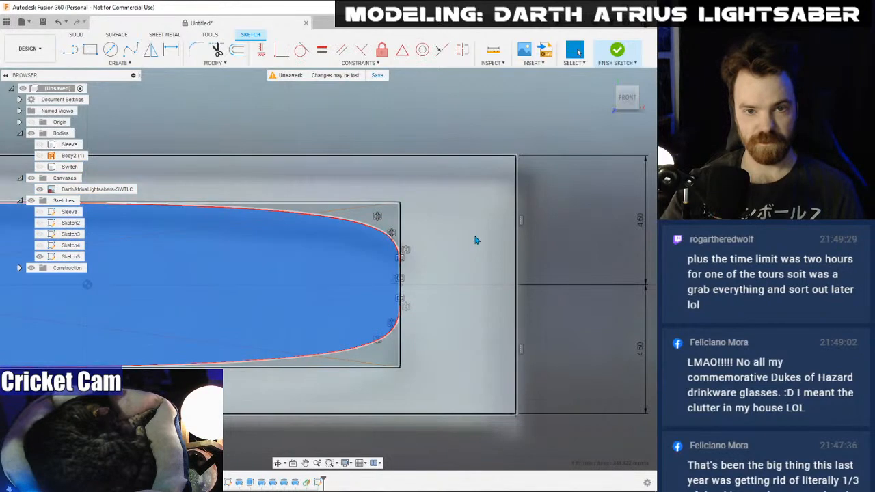
- Delete the mismatched mirrored splines at the left end of the inner outline
{"action": "scroll", "coordinate": [475, 240], "scroll_direction": "down", "scroll_amount": 2}
{"action": "middle_click_drag", "start_coordinate": [347, 248], "coordinate": [651, 245]}
{"action": "middle_click_drag", "start_coordinate": [215, 281], "coordinate": [584, 274]}
{"action": "key", "text": "Escape"}
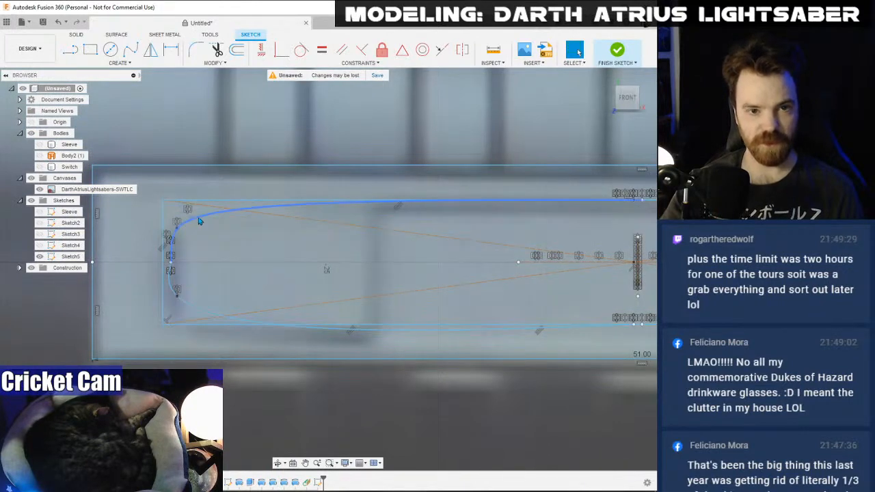
{"action": "left_click", "coordinate": [198, 219]}
{"action": "key", "text": "Delete"}
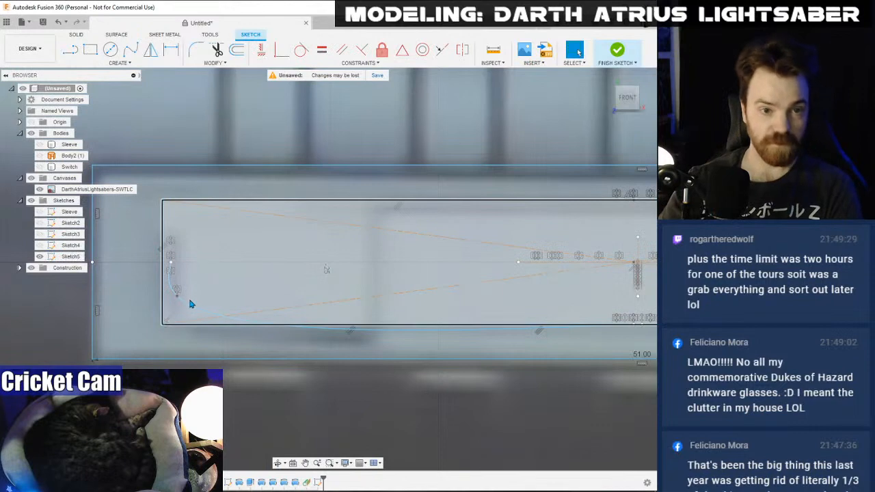
- Mirror the reshaped upper and lower right-hand splines to the left end, again using the short vertical construction line
{"action": "scroll", "coordinate": [252, 392], "scroll_direction": "down", "scroll_amount": 2}
{"action": "middle_click_drag", "start_coordinate": [605, 288], "coordinate": [223, 244]}
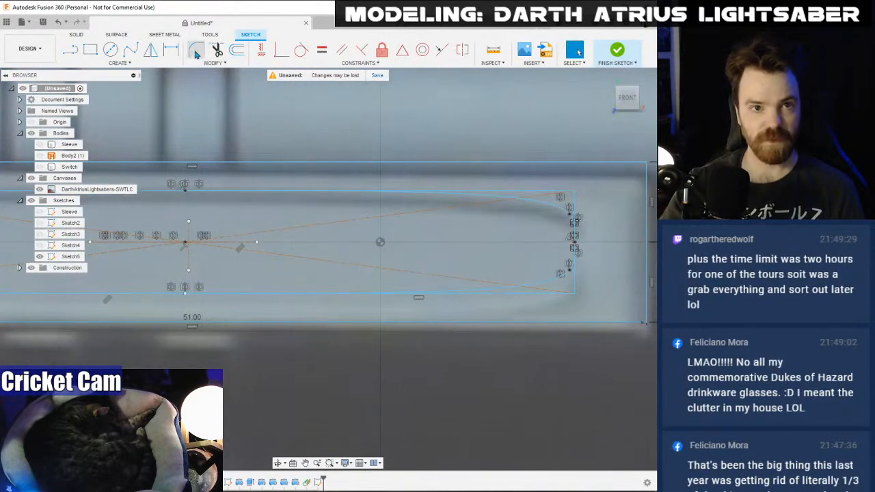
{"action": "left_click", "coordinate": [151, 49]}
{"action": "left_click", "coordinate": [532, 204]}
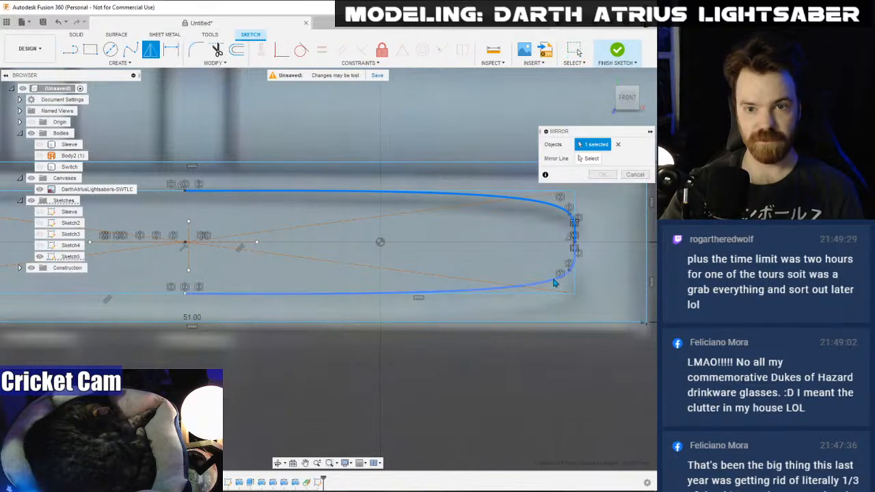
{"action": "left_click", "coordinate": [561, 277]}
{"action": "left_click", "coordinate": [559, 162]}
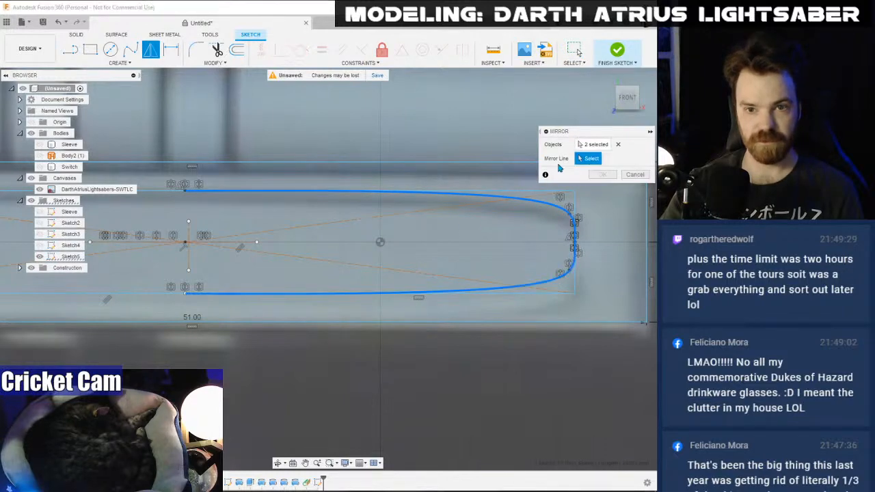
{"action": "left_click", "coordinate": [190, 233]}
{"action": "left_click", "coordinate": [602, 175]}
{"action": "middle_click_drag", "start_coordinate": [109, 396], "coordinate": [413, 384]}
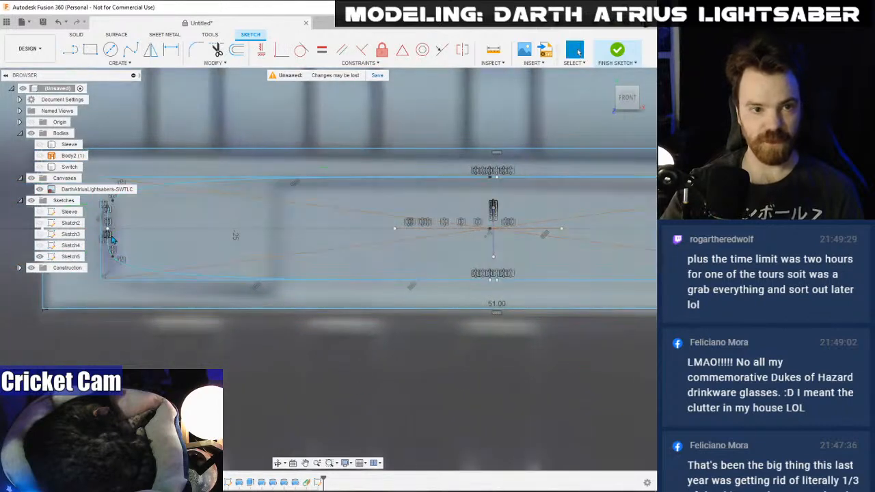
- Draw a vertical line about 5.8 mm long joining the inner ends of the upper and lower splines
{"action": "mouse_move", "coordinate": [259, 344]}
{"action": "middle_mouse_down"}
{"action": "mouse_move", "coordinate": [436, 376]}
{"action": "mouse_move", "coordinate": [201, 359]}
{"action": "middle_mouse_up"}
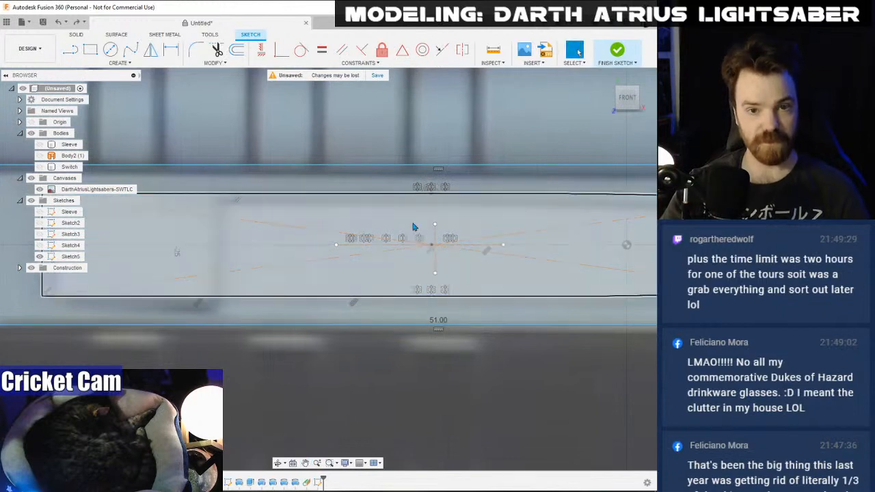
{"action": "key", "text": "l"}
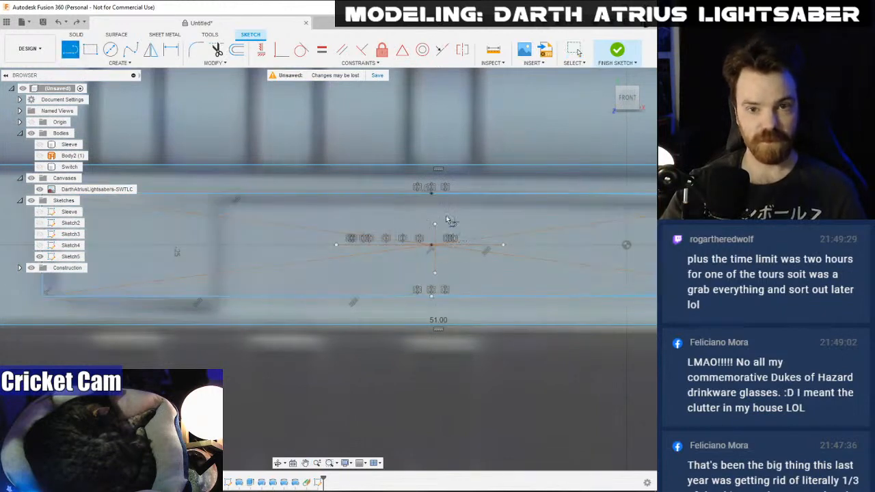
{"action": "left_click", "coordinate": [431, 194]}
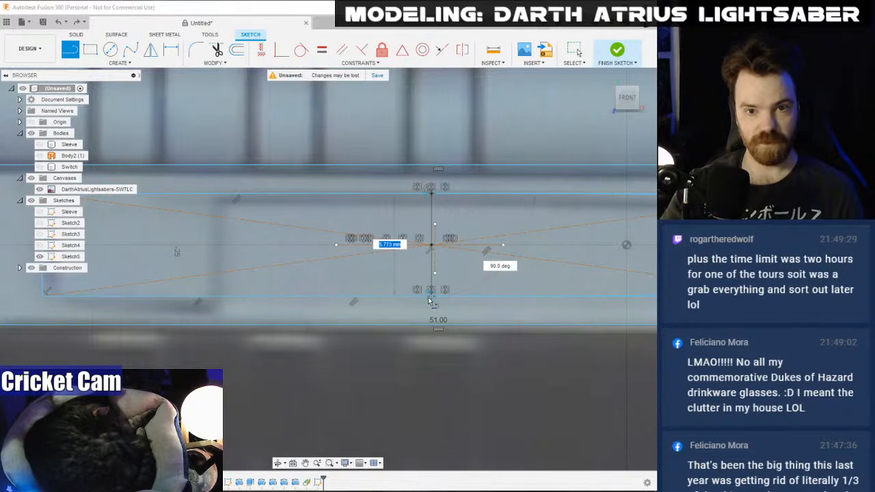
{"action": "left_click", "coordinate": [431, 296]}
{"action": "key", "text": "Escape"}
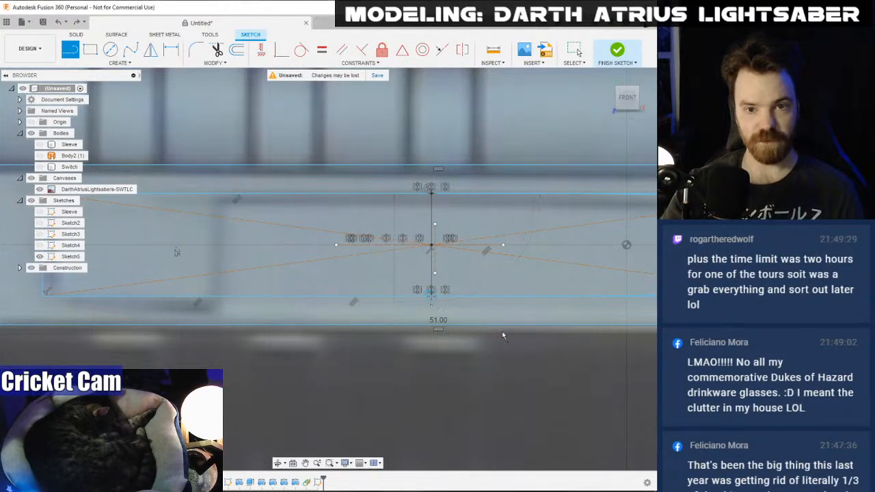
{"action": "key", "text": "Escape"}
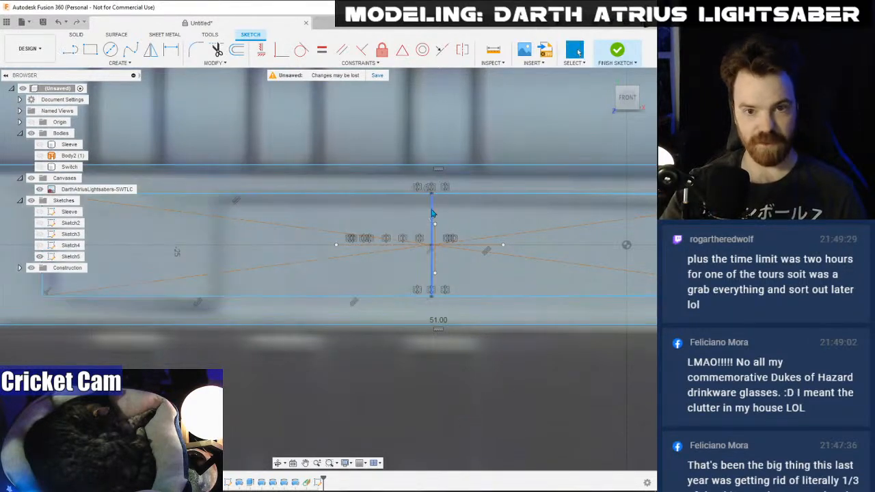
- Convert the vertical line to construction and mirror the upper and lower right-hand splines across it to the left end
{"action": "left_click", "coordinate": [432, 214]}
{"action": "key", "text": "Delete"}
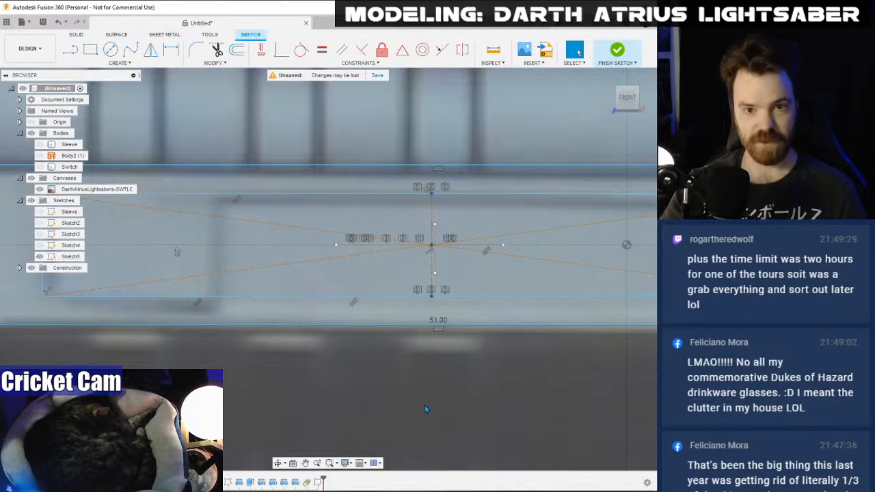
{"action": "middle_click_drag", "start_coordinate": [429, 402], "coordinate": [166, 400]}
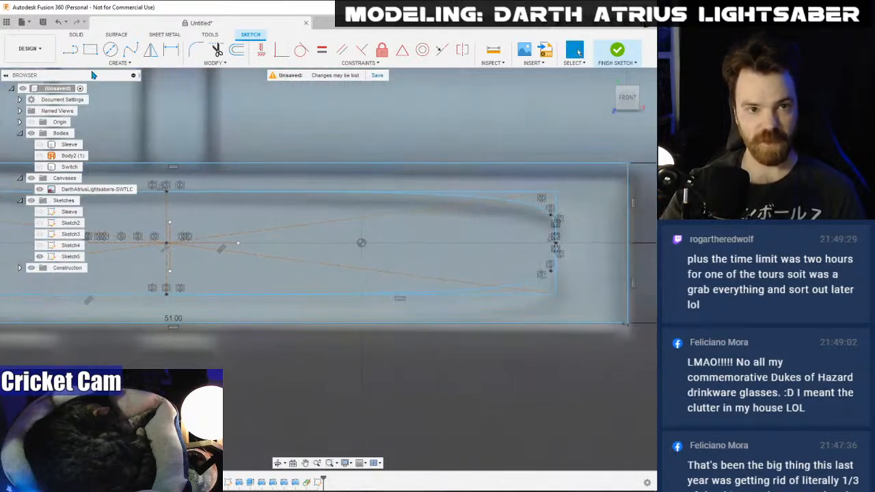
{"action": "left_click", "coordinate": [151, 54]}
{"action": "left_click", "coordinate": [470, 207]}
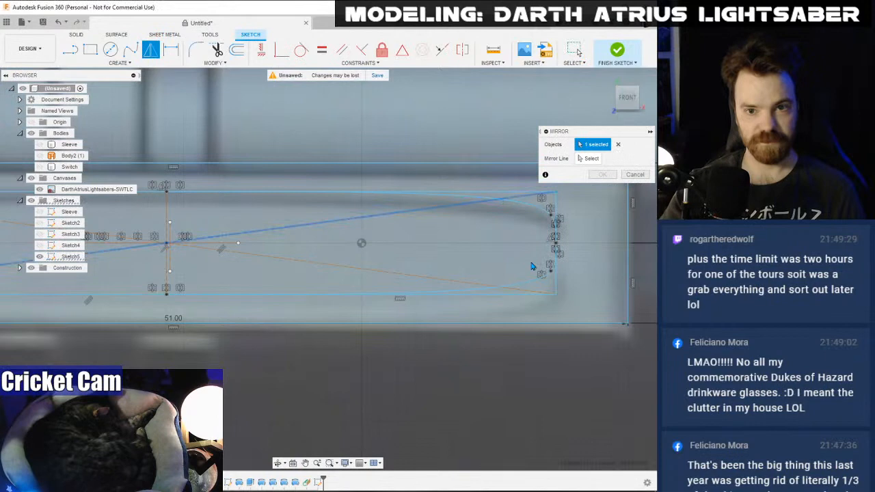
{"action": "left_click", "coordinate": [470, 206]}
{"action": "left_click", "coordinate": [520, 202]}
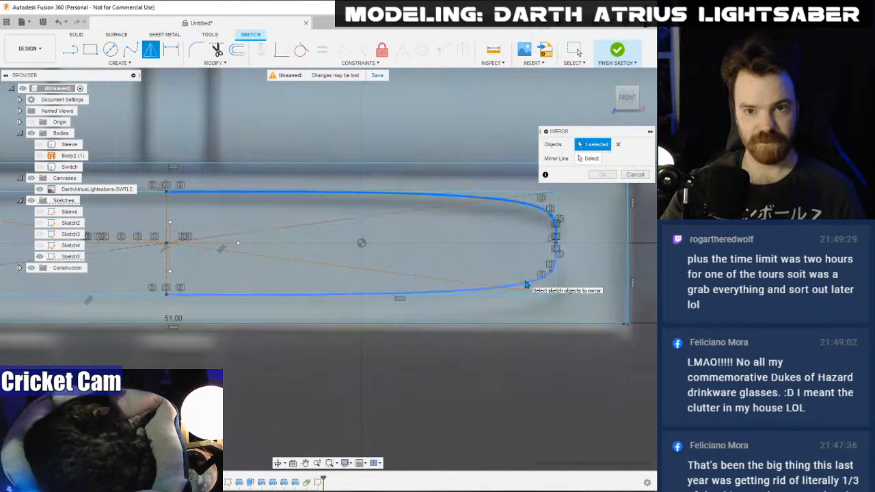
{"action": "left_click", "coordinate": [526, 284]}
{"action": "left_click", "coordinate": [590, 159]}
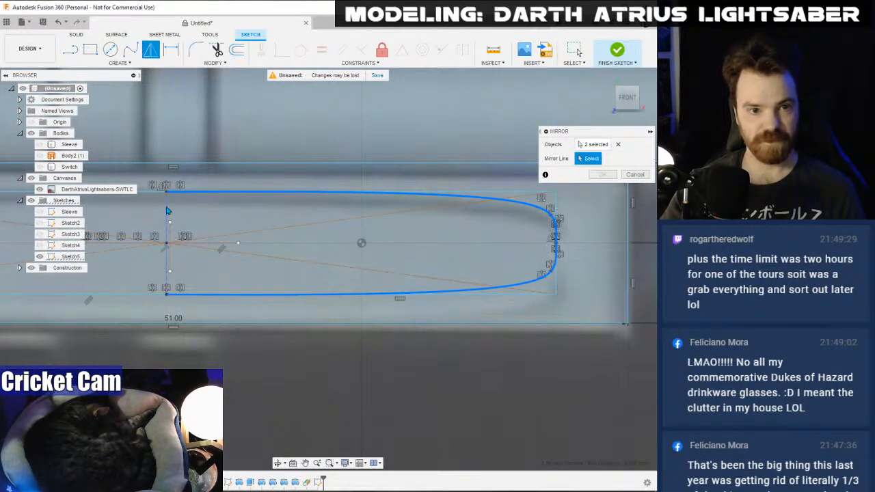
{"action": "left_click", "coordinate": [167, 211]}
{"action": "left_click", "coordinate": [602, 174]}
{"action": "mouse_move", "coordinate": [248, 389]}
{"action": "middle_mouse_down"}
{"action": "mouse_move", "coordinate": [501, 389]}
{"action": "mouse_move", "coordinate": [644, 371]}
{"action": "mouse_move", "coordinate": [413, 398]}
{"action": "middle_mouse_up"}
{"action": "scroll", "coordinate": [465, 272], "scroll_direction": "down", "scroll_amount": 2}
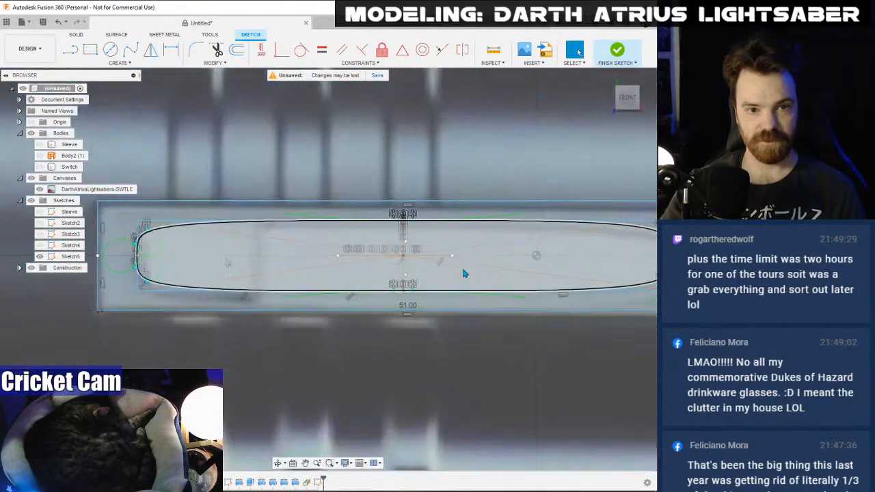
- Check the mirrored inner outline against the canvas and finish the sketch
{"action": "mouse_move", "coordinate": [449, 272]}
{"action": "middle_mouse_down"}
{"action": "mouse_move", "coordinate": [379, 277]}
{"action": "mouse_move", "coordinate": [402, 279]}
{"action": "middle_mouse_up"}
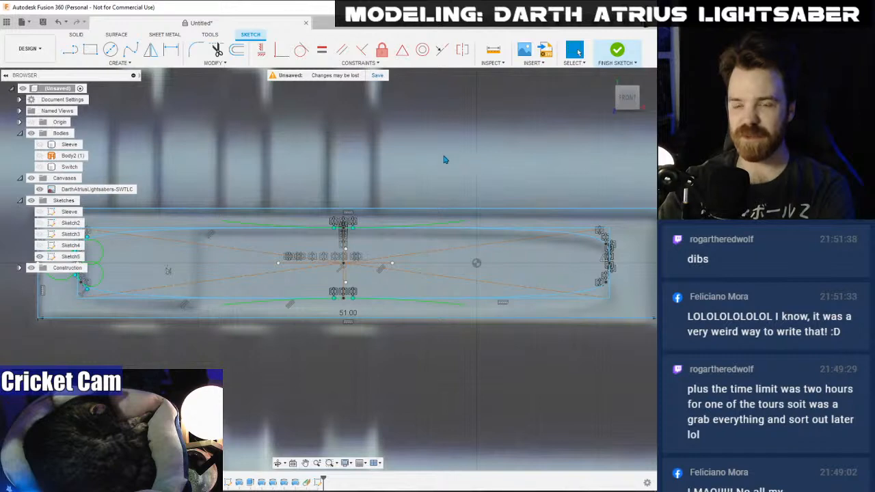
{"action": "middle_click_drag", "start_coordinate": [444, 159], "coordinate": [502, 163]}
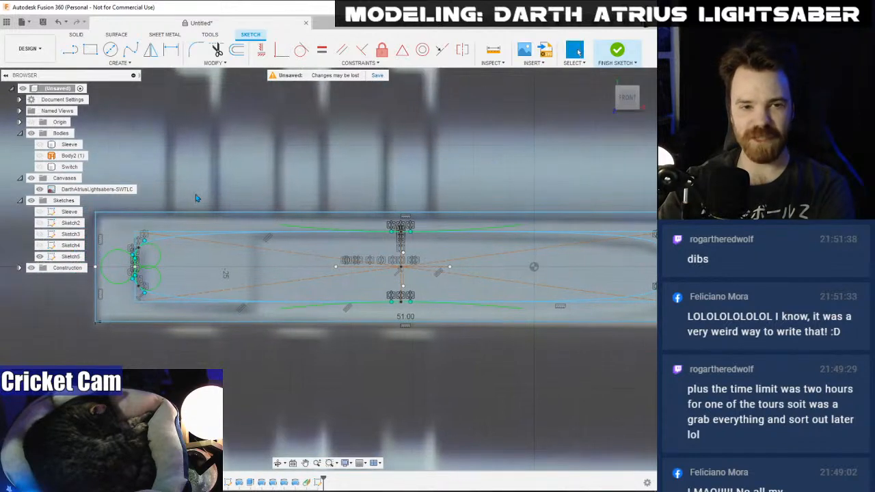
{"action": "middle_click_drag", "start_coordinate": [196, 198], "coordinate": [309, 205]}
{"action": "scroll", "coordinate": [397, 215], "scroll_direction": "up", "scroll_amount": 2}
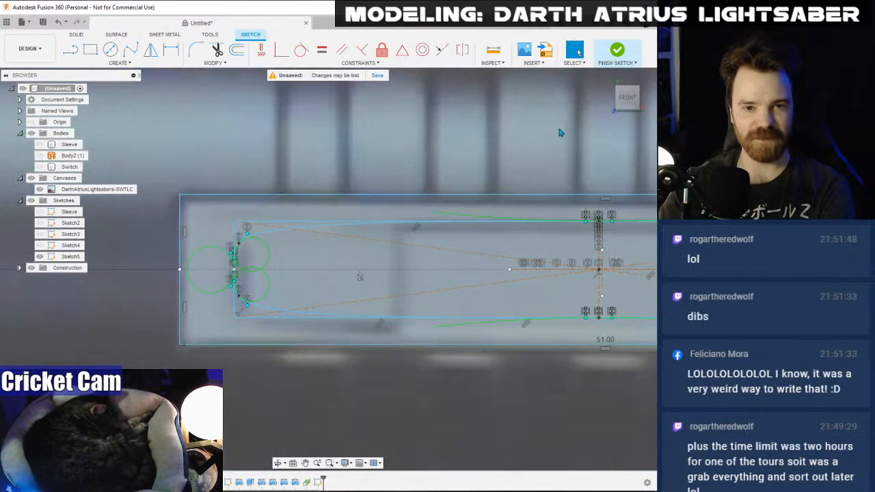
{"action": "scroll", "coordinate": [477, 194], "scroll_direction": "down", "scroll_amount": 5}
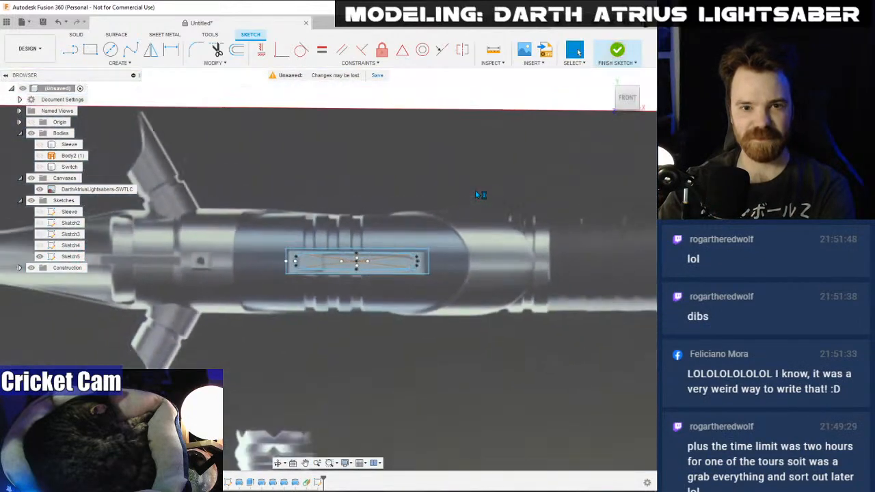
{"action": "scroll", "coordinate": [304, 215], "scroll_direction": "up", "scroll_amount": 5}
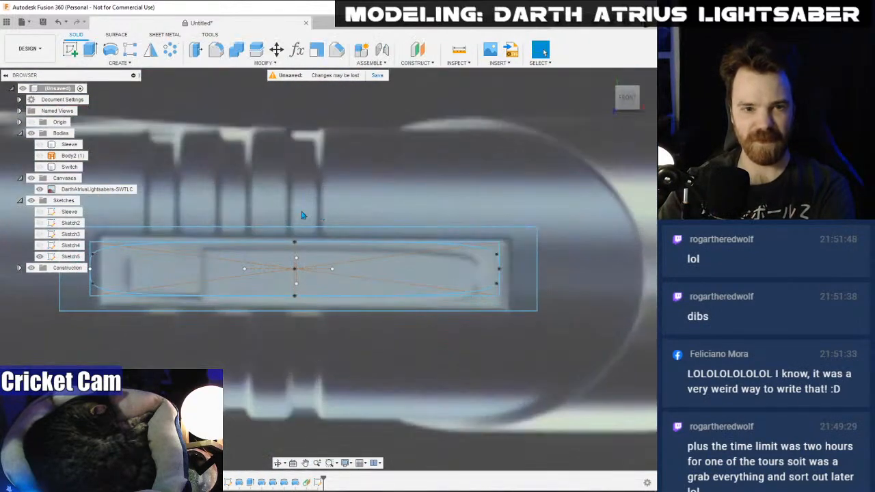
- Compare the switch box sketch with the Switch body and the canvas by temporarily showing the body
{"action": "middle_click_drag", "start_coordinate": [189, 189], "coordinate": [269, 190]}
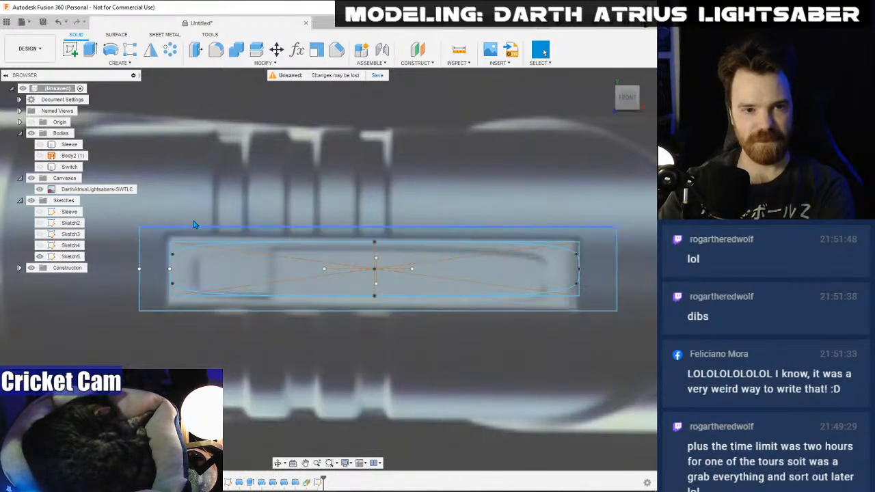
{"action": "scroll", "coordinate": [250, 195], "scroll_direction": "down", "scroll_amount": 3}
{"action": "scroll", "coordinate": [250, 196], "scroll_direction": "down", "scroll_amount": 2}
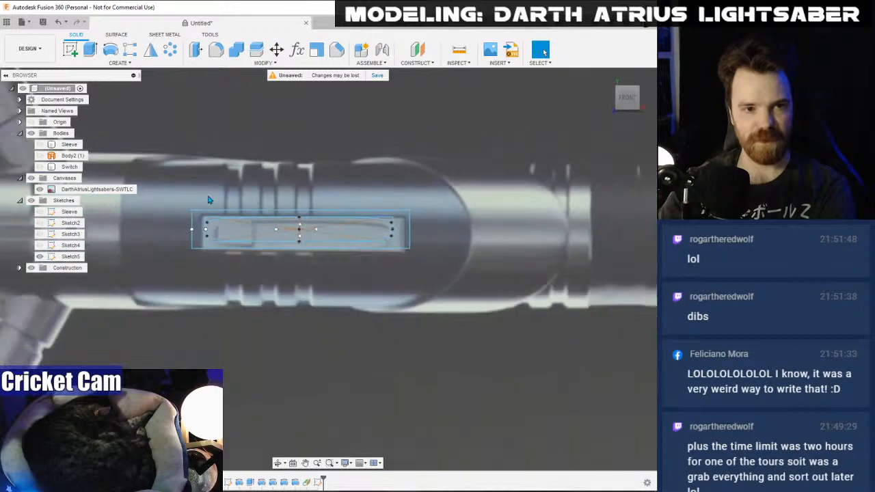
{"action": "left_click", "coordinate": [39, 168]}
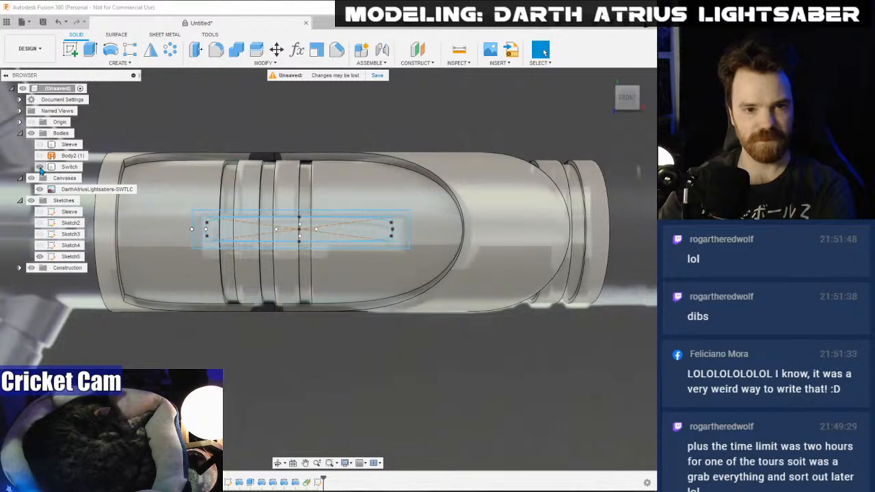
{"action": "scroll", "coordinate": [153, 212], "scroll_direction": "up", "scroll_amount": 2}
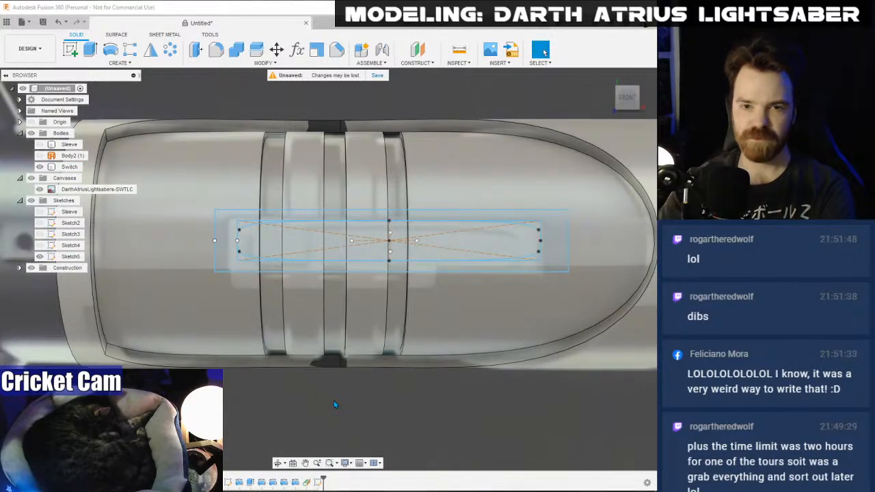
{"action": "left_click", "coordinate": [40, 167]}
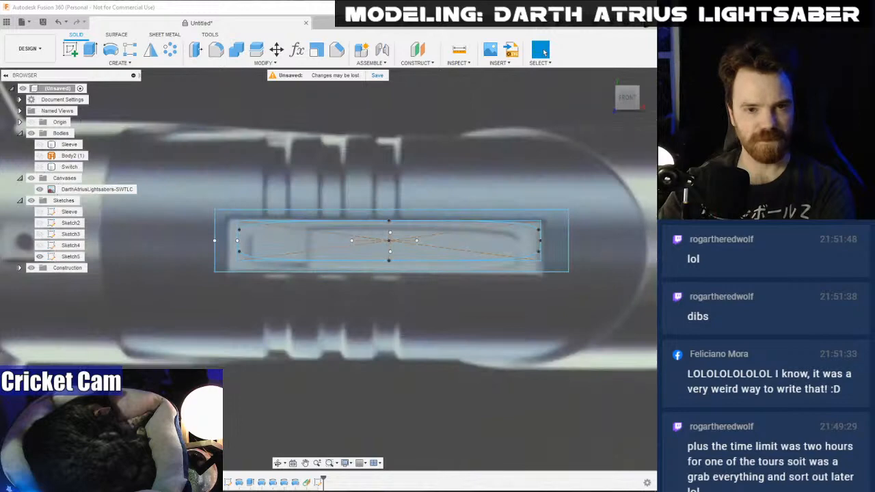
- Set the camera to orthographic so the sketch lines up with the canvas without perspective distortion
{"action": "left_click", "coordinate": [347, 463]}
{"action": "mouse_move", "coordinate": [369, 430]}
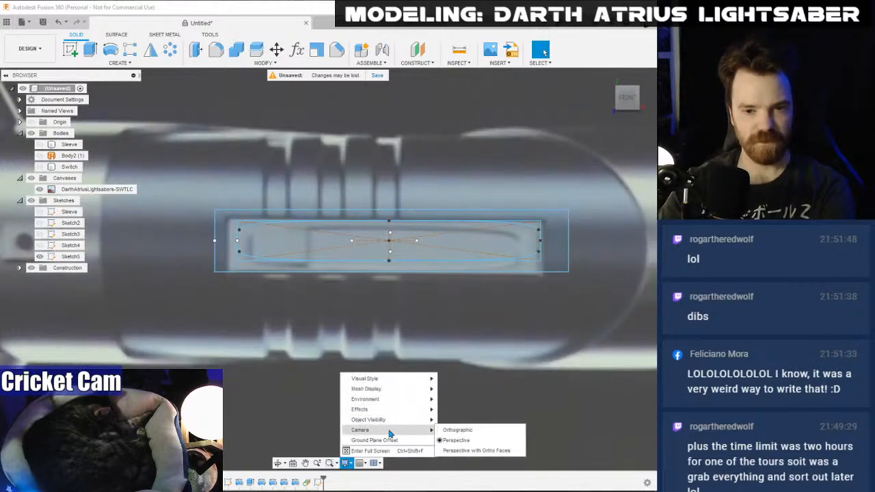
{"action": "left_click", "coordinate": [439, 429]}
{"action": "middle_click_drag", "start_coordinate": [372, 395], "coordinate": [316, 390]}
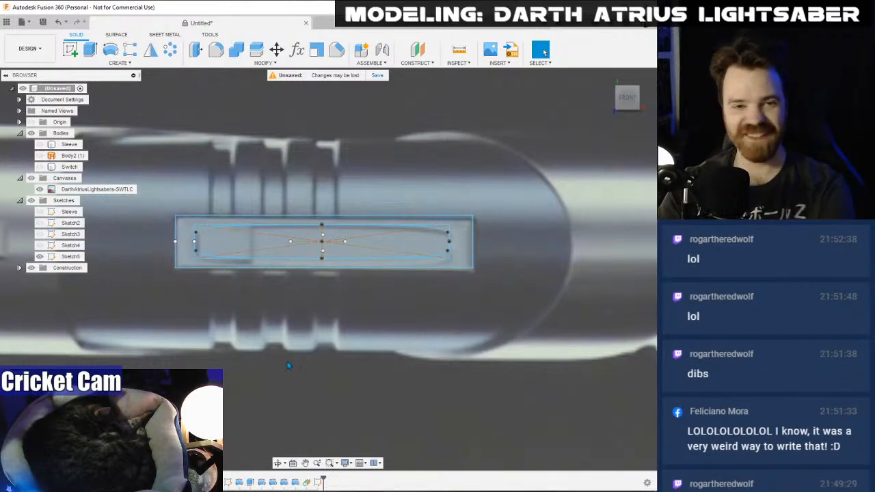
- Show the Switch body and set up a 2 mm outward extrusion of all Sketch5 profiles, starting from the profile plane
{"action": "left_click", "coordinate": [90, 50]}
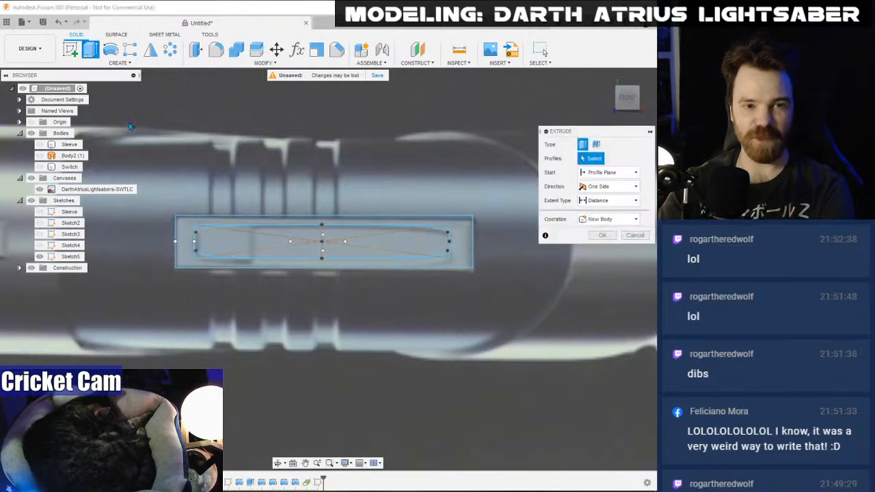
{"action": "left_click", "coordinate": [195, 249]}
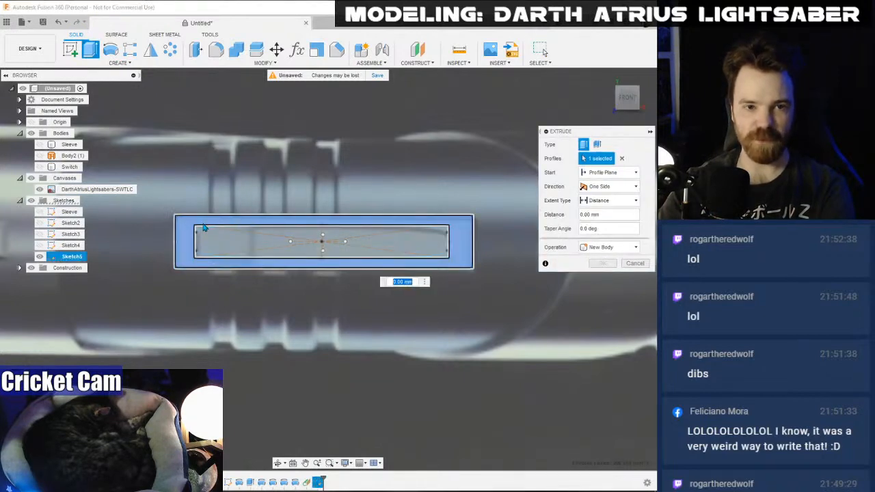
{"action": "left_click", "coordinate": [72, 257]}
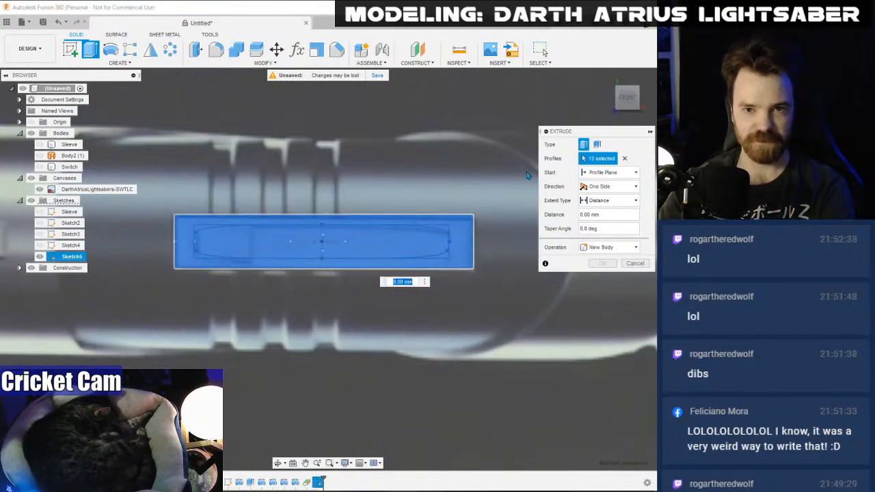
{"action": "left_click", "coordinate": [40, 167]}
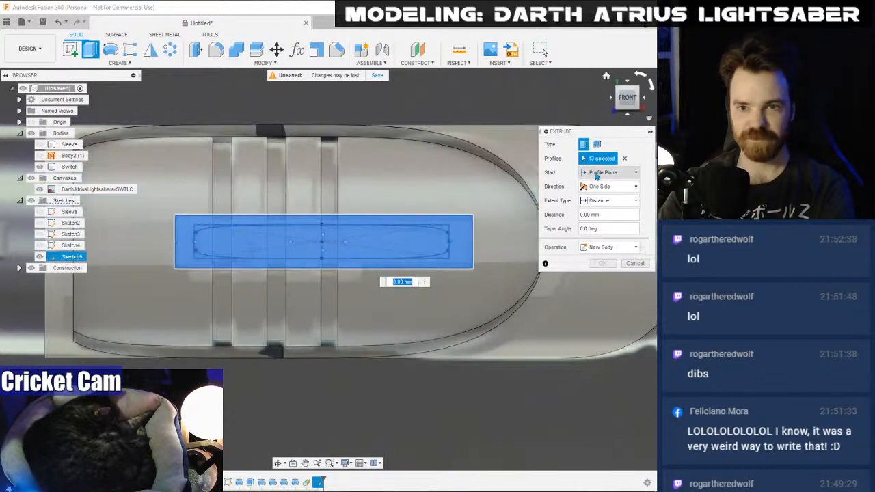
{"action": "left_click", "coordinate": [599, 173]}
{"action": "left_click", "coordinate": [600, 181]}
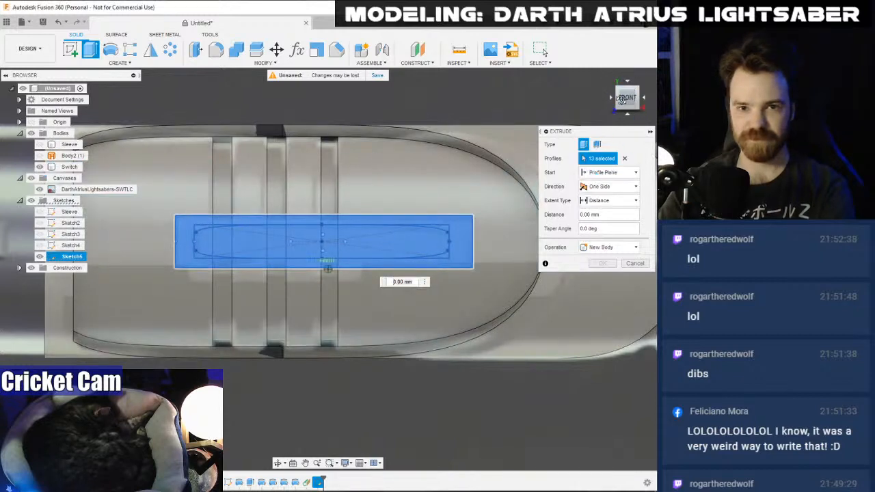
{"action": "left_click", "coordinate": [622, 99]}
{"action": "left_click_drag", "start_coordinate": [201, 308], "coordinate": [194, 309]}
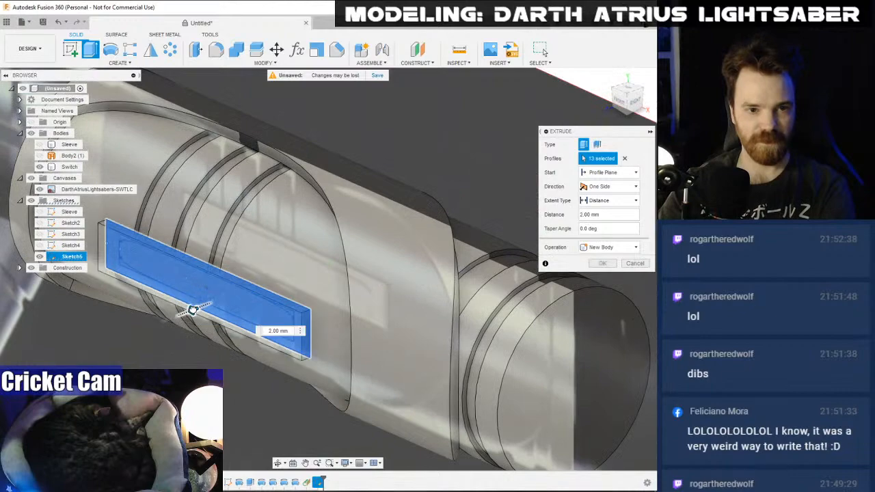
{"action": "middle_click_drag", "start_coordinate": [198, 306], "coordinate": [310, 274], "text": "shift"}
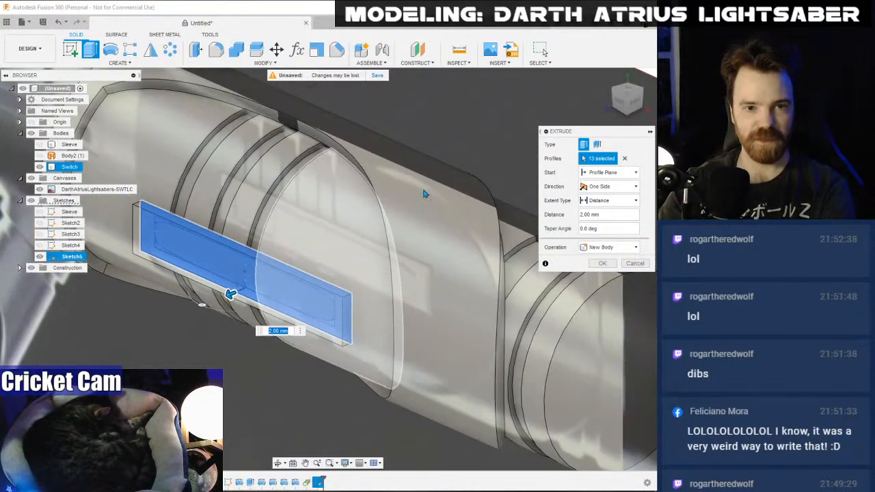
- Make the extrusion two-sided, with 3 mm on side 2 toward the hilt, and set the operation to New Body
{"action": "left_click", "coordinate": [624, 97]}
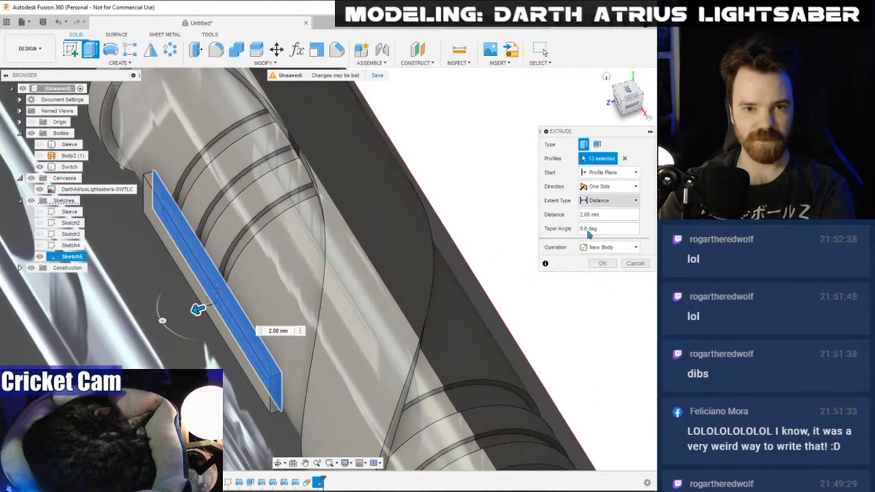
{"action": "left_click", "coordinate": [608, 186]}
{"action": "left_click", "coordinate": [602, 205]}
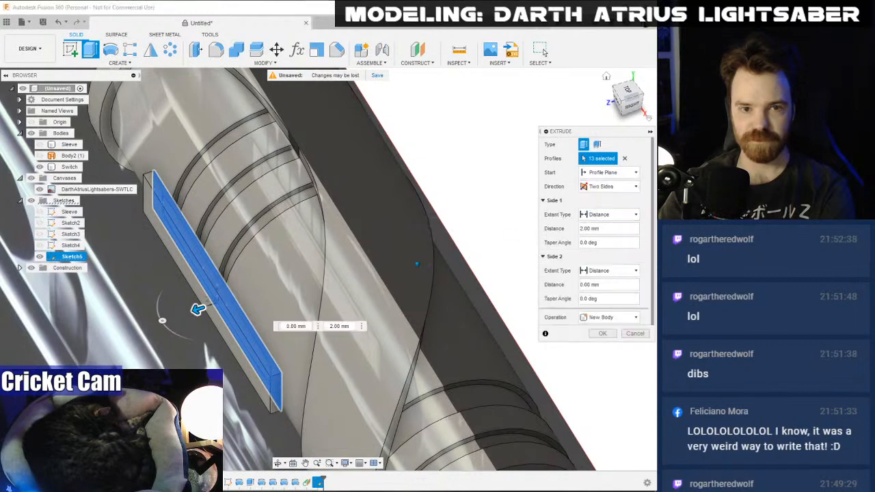
{"action": "left_click_drag", "start_coordinate": [197, 309], "coordinate": [242, 294]}
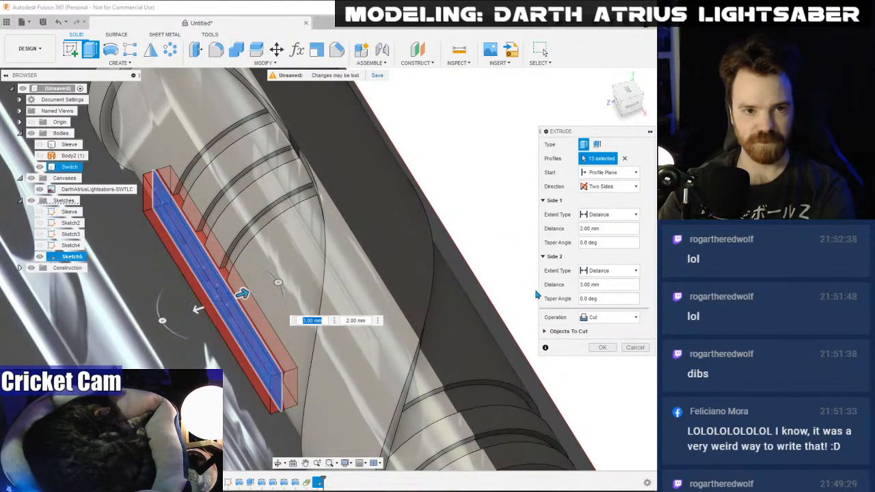
{"action": "left_click", "coordinate": [609, 317]}
{"action": "left_click", "coordinate": [600, 353]}
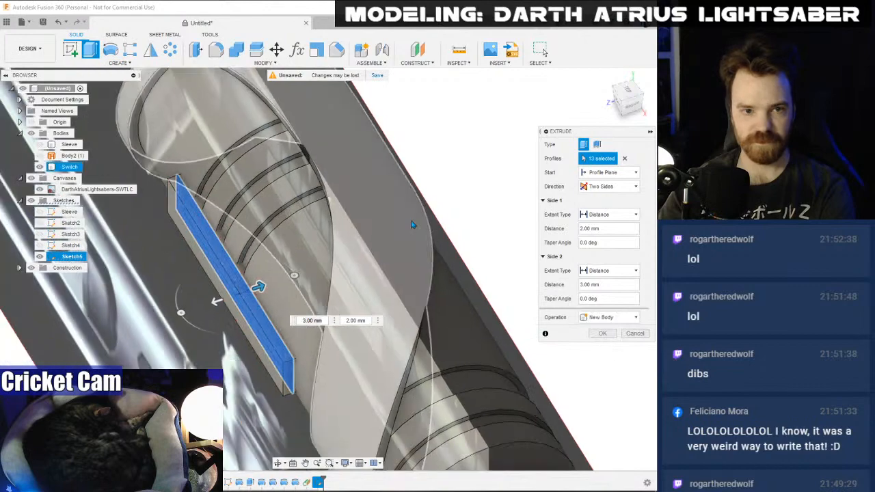
- Inspect the switch box extrusion preview from the side and top, and compare it with the comic reference image
{"action": "left_click_drag", "start_coordinate": [624, 113], "coordinate": [677, 90]}
{"action": "scroll", "coordinate": [459, 252], "scroll_direction": "up", "scroll_amount": 3}
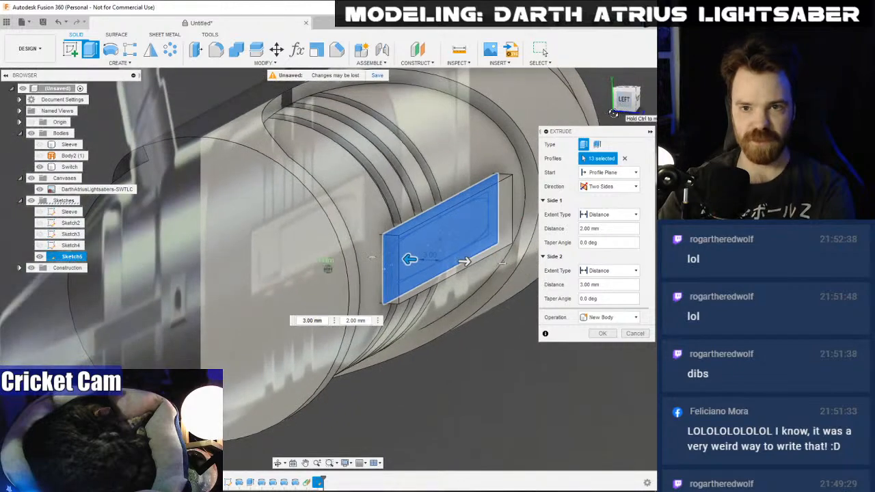
{"action": "left_click_drag", "start_coordinate": [626, 103], "coordinate": [649, 107]}
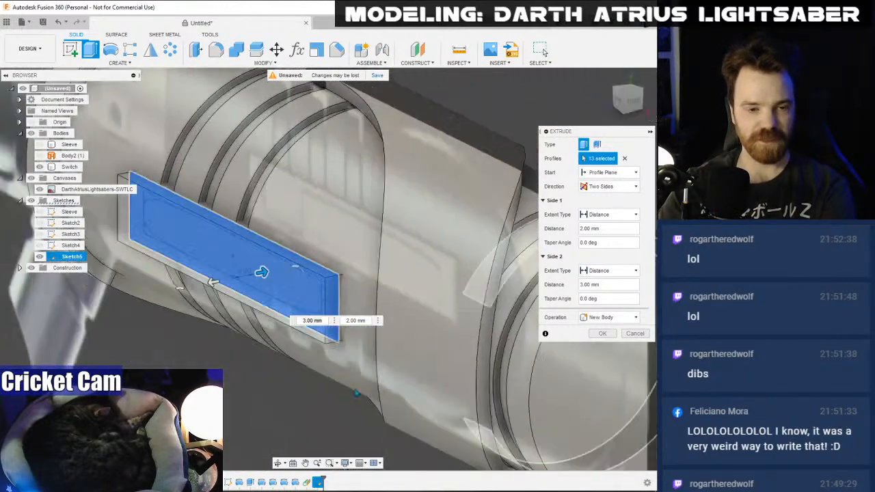
{"action": "key", "text": "alt+Tab"}
{"action": "left_click_drag", "start_coordinate": [80, 350], "coordinate": [98, 160]}
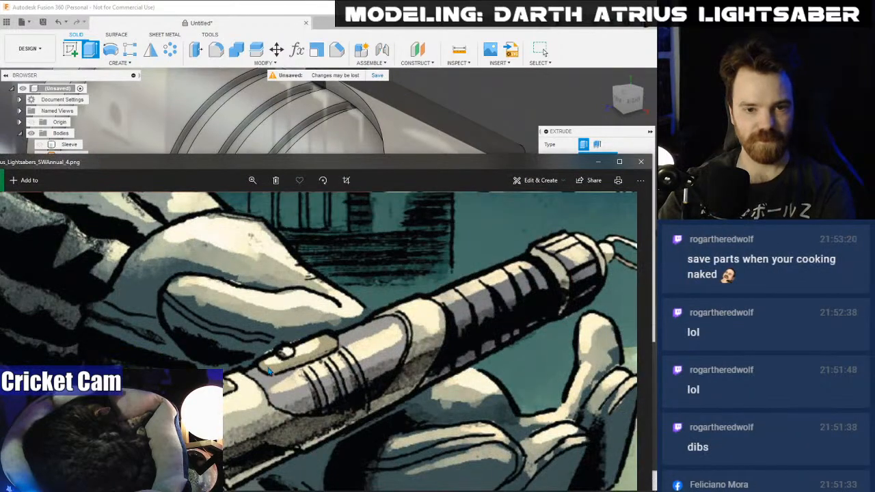
{"action": "left_click", "coordinate": [308, 16]}
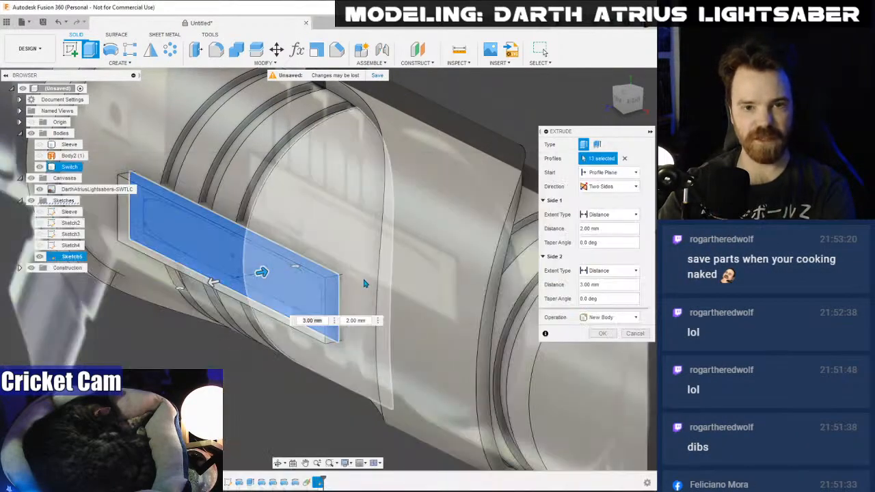
{"action": "middle_click_drag", "start_coordinate": [325, 265], "coordinate": [305, 307]}
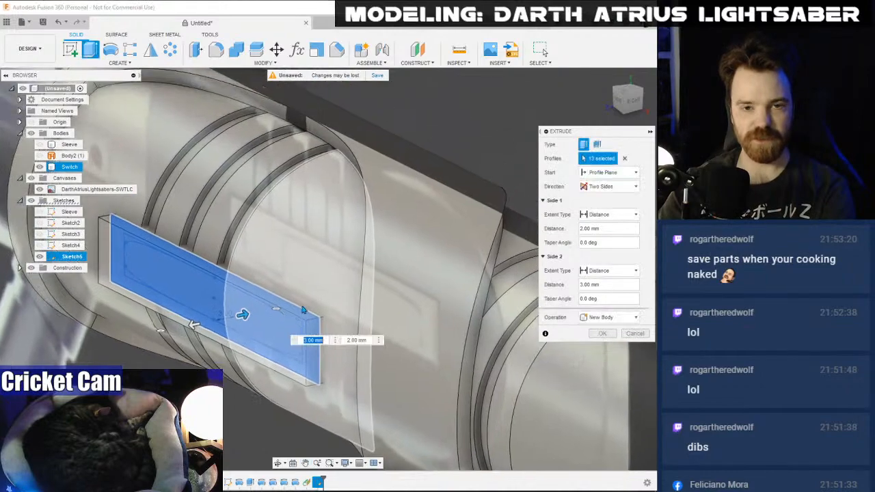
{"action": "left_click", "coordinate": [629, 92]}
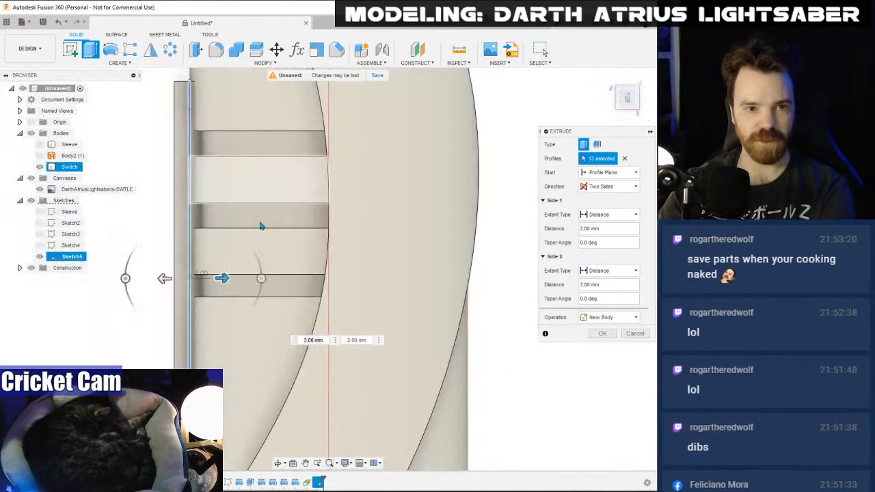
{"action": "scroll", "coordinate": [218, 335], "scroll_direction": "up", "scroll_amount": 6}
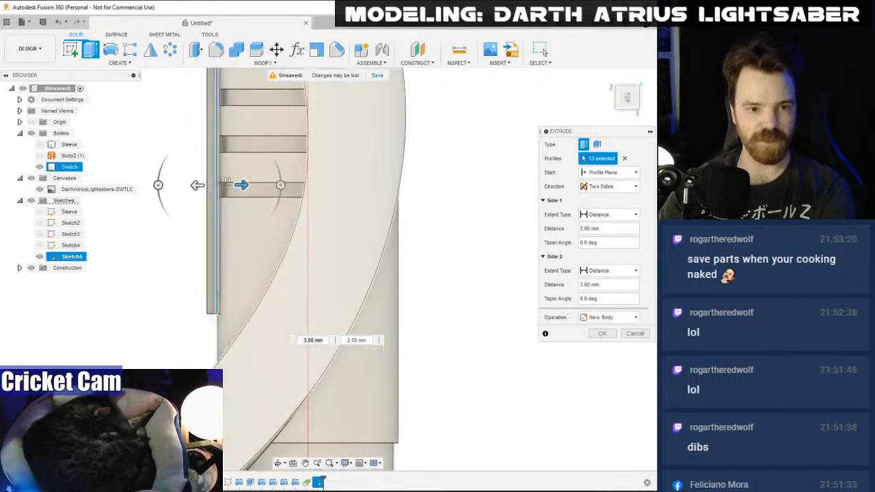
{"action": "scroll", "coordinate": [213, 221], "scroll_direction": "down", "scroll_amount": 4}
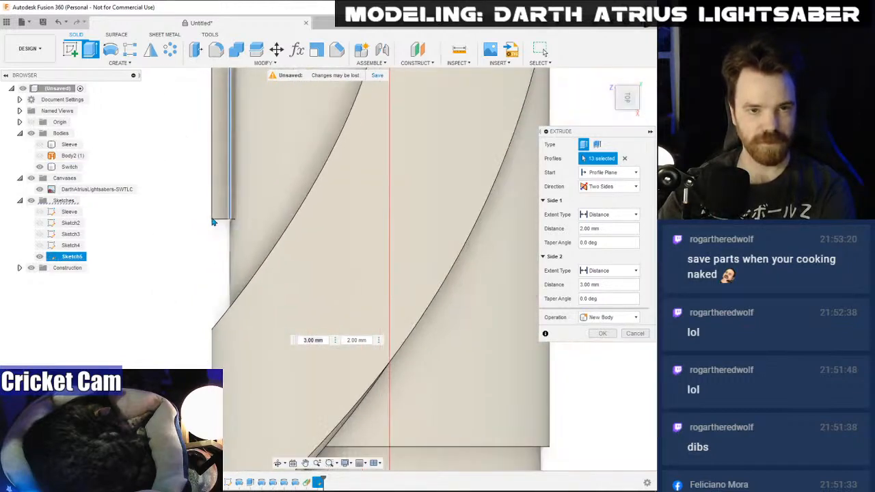
- Set the extrusion's outward side 1 distance to 2.5 mm and create the switch box as a new body
{"action": "middle_click_drag", "start_coordinate": [212, 220], "coordinate": [213, 360]}
{"action": "scroll", "coordinate": [212, 360], "scroll_direction": "down", "scroll_amount": 1}
{"action": "left_click_drag", "start_coordinate": [202, 156], "coordinate": [192, 159]}
{"action": "scroll", "coordinate": [192, 158], "scroll_direction": "up", "scroll_amount": 2}
{"action": "scroll", "coordinate": [192, 159], "scroll_direction": "up", "scroll_amount": 1}
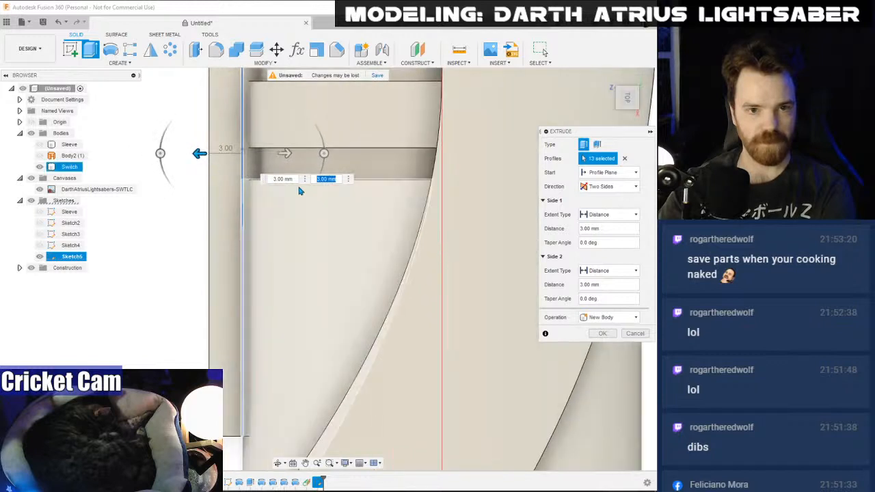
{"action": "type", "text": "2"}
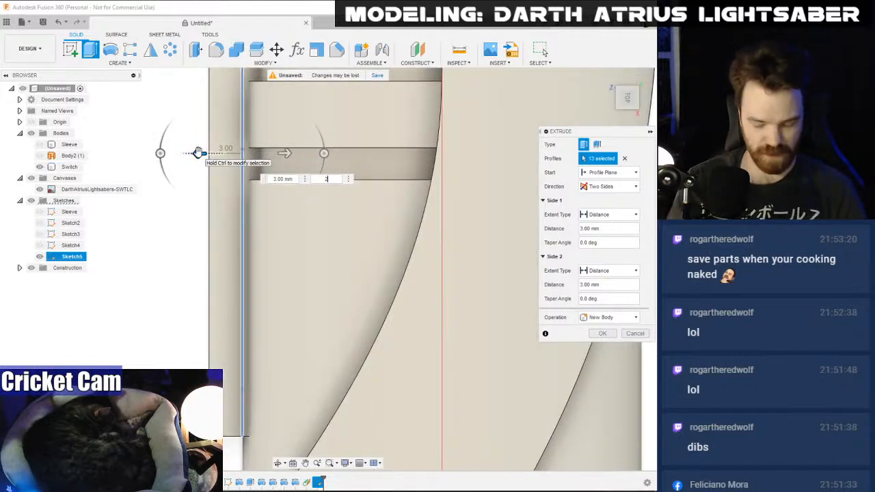
{"action": "type", "text": ".5"}
{"action": "key", "text": "Return"}
{"action": "scroll", "coordinate": [281, 284], "scroll_direction": "down", "scroll_amount": 2}
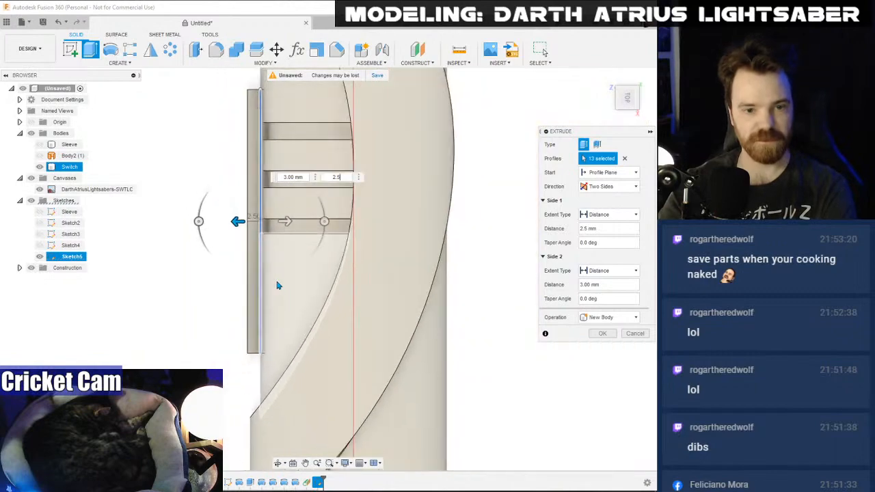
{"action": "left_click", "coordinate": [602, 333]}
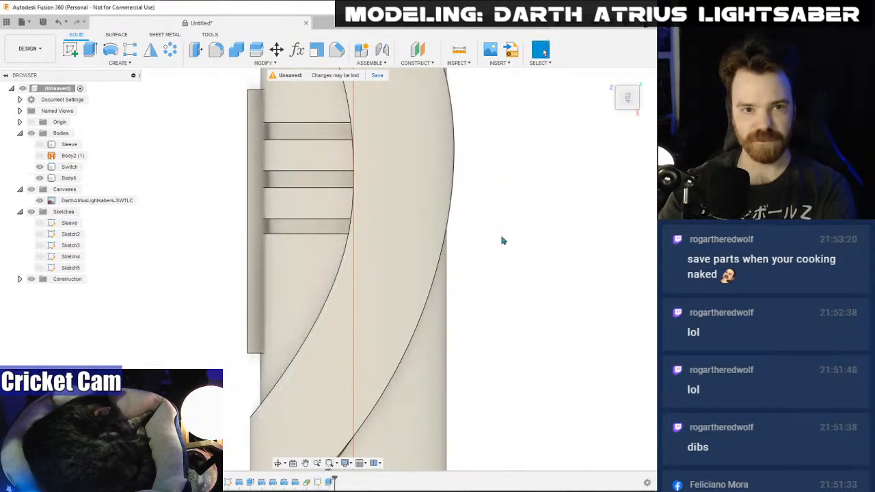
- Hide the DarthAtriusLightsabers canvas and show Sketch5 over the new switch box
{"action": "left_click", "coordinate": [618, 103]}
{"action": "left_click_drag", "start_coordinate": [633, 107], "coordinate": [704, 61]}
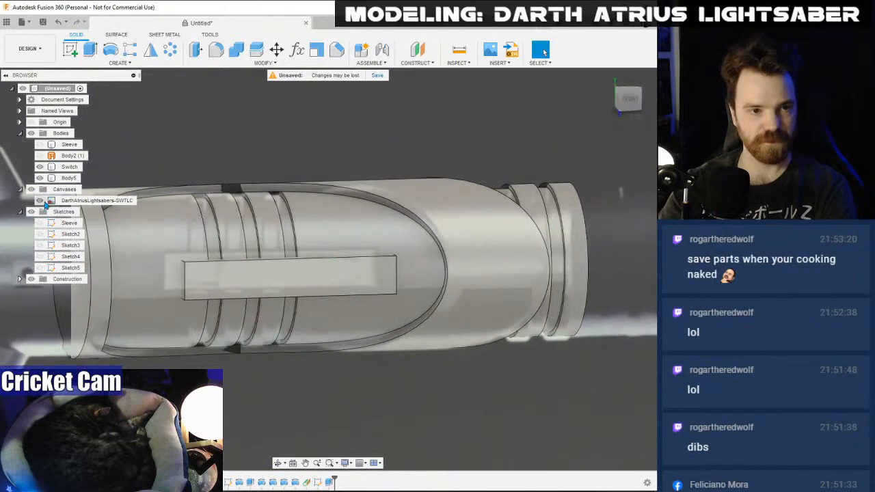
{"action": "left_click", "coordinate": [41, 200]}
{"action": "scroll", "coordinate": [259, 294], "scroll_direction": "up", "scroll_amount": 3}
{"action": "left_click", "coordinate": [260, 291]}
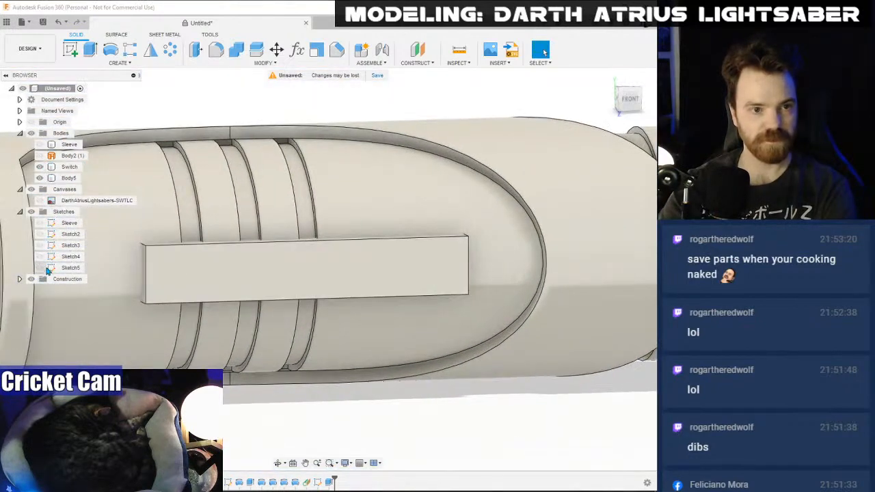
{"action": "left_click", "coordinate": [39, 268]}
- Set up an extrusion of Sketch5's inner rounded slot profile, starting from the outer face of the switch box
{"action": "left_click", "coordinate": [90, 50]}
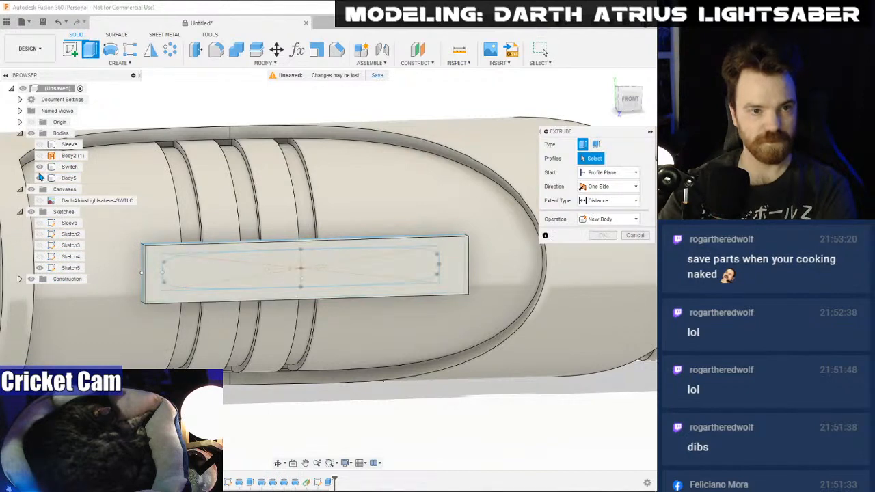
{"action": "left_click", "coordinate": [203, 275]}
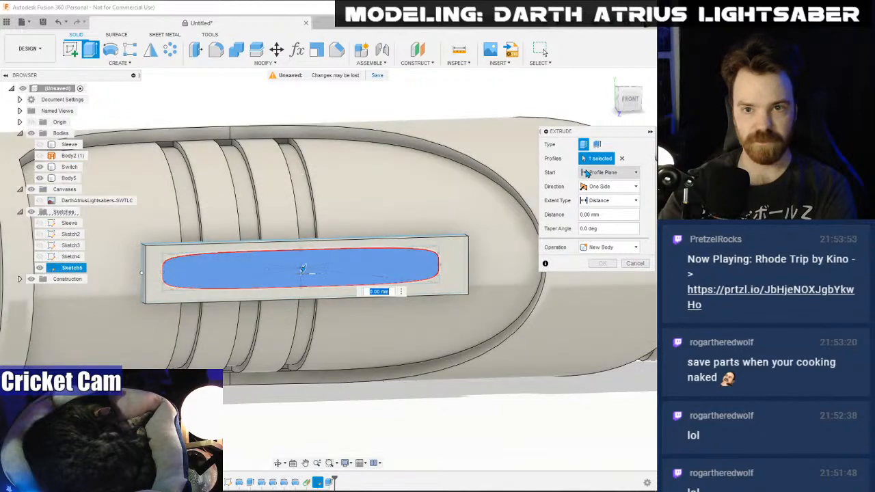
{"action": "left_click", "coordinate": [596, 173]}
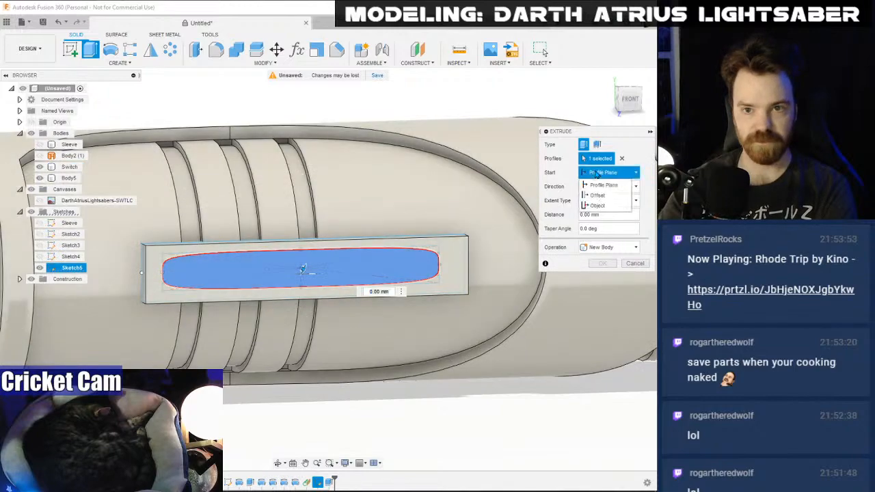
{"action": "left_click", "coordinate": [597, 205]}
{"action": "left_click", "coordinate": [453, 262]}
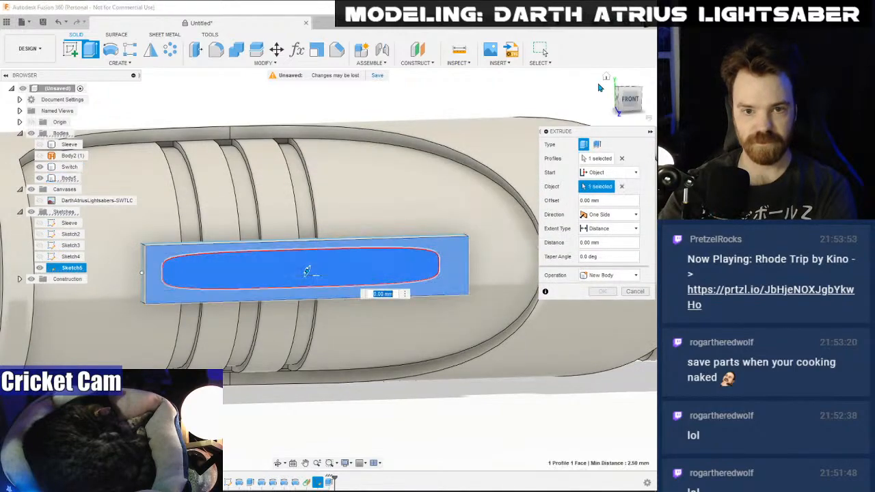
- Cut the rounded slot 1 mm deep into the switch box's outer face and hide Sketch5
{"action": "left_click_drag", "start_coordinate": [624, 96], "coordinate": [197, 311]}
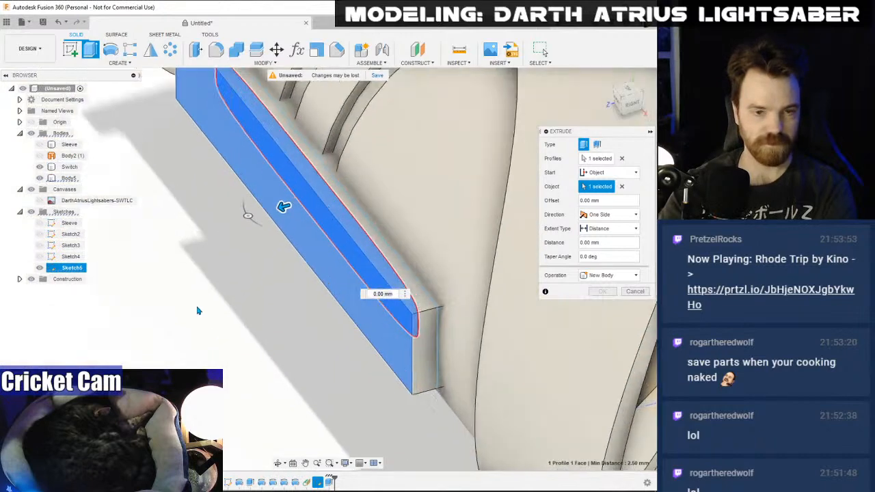
{"action": "scroll", "coordinate": [299, 178], "scroll_direction": "up", "scroll_amount": 3}
{"action": "left_click_drag", "start_coordinate": [277, 220], "coordinate": [283, 222]}
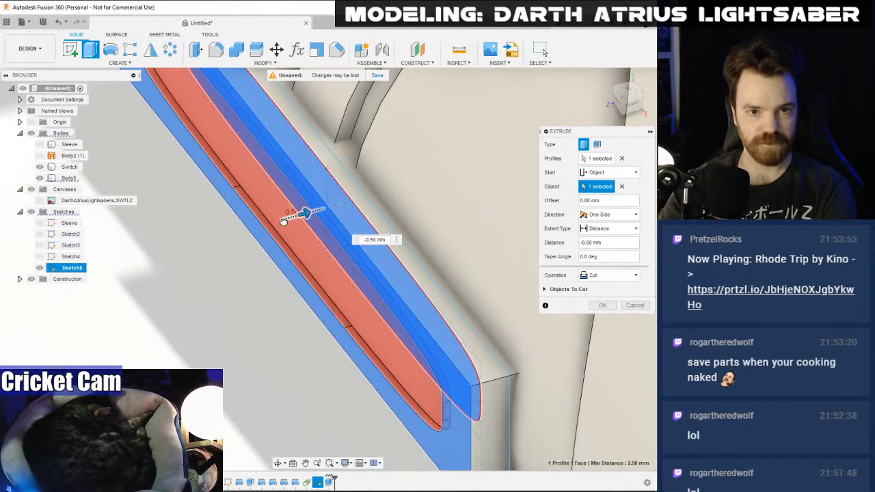
{"action": "scroll", "coordinate": [287, 221], "scroll_direction": "down", "scroll_amount": 4}
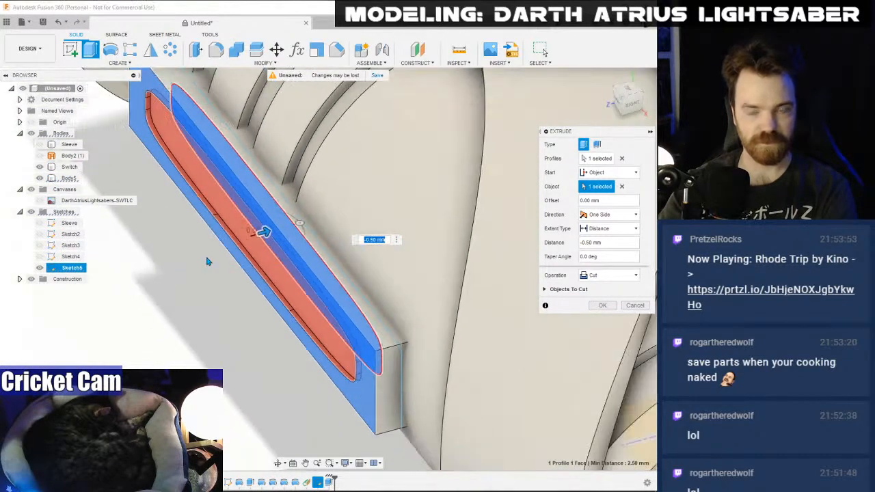
{"action": "left_click_drag", "start_coordinate": [264, 232], "coordinate": [269, 231]}
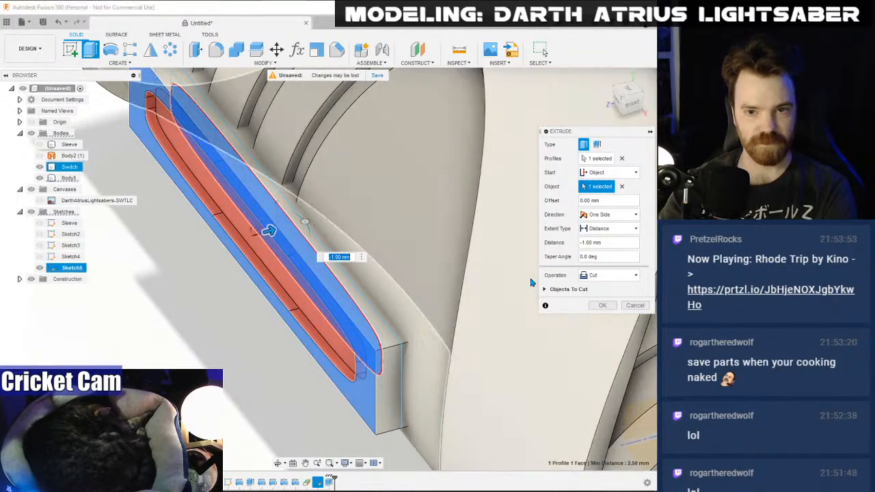
{"action": "left_click", "coordinate": [603, 306]}
{"action": "scroll", "coordinate": [190, 312], "scroll_direction": "down", "scroll_amount": 3}
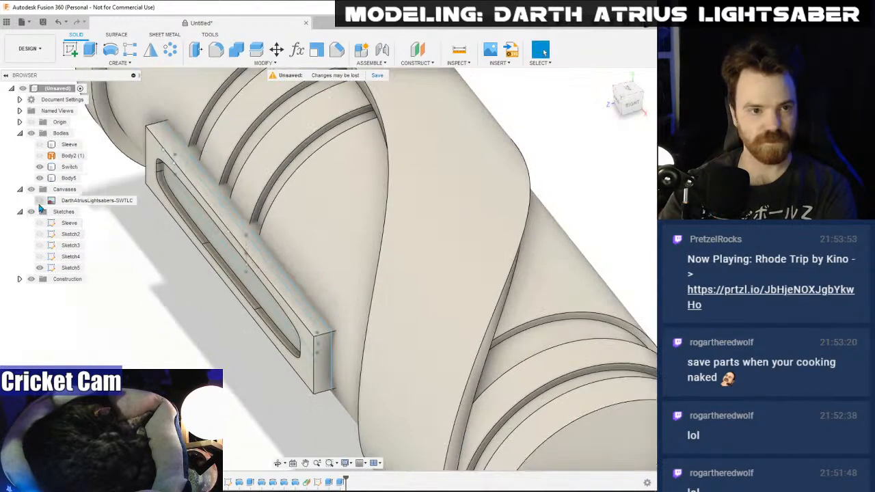
{"action": "left_click", "coordinate": [38, 270]}
{"action": "left_click", "coordinate": [39, 272]}
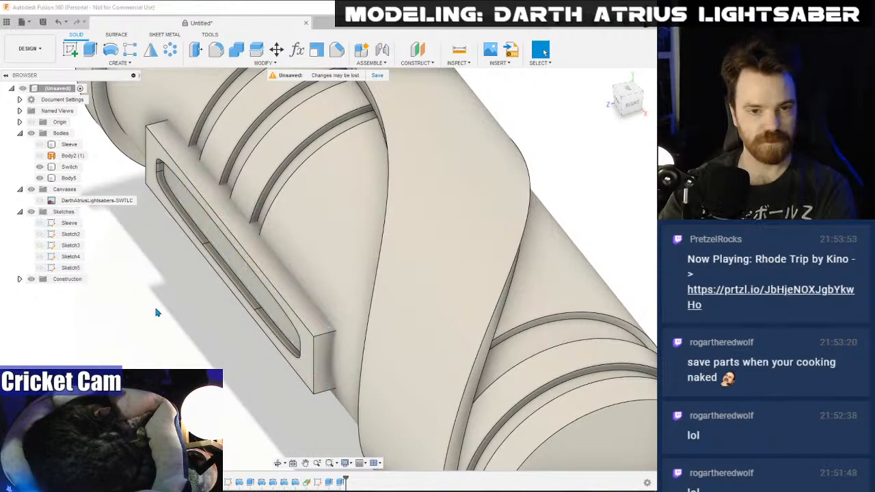
- Combine the switch box body with the Switch body using the Join operation
{"action": "scroll", "coordinate": [157, 312], "scroll_direction": "down", "scroll_amount": 2}
{"action": "mouse_move", "coordinate": [629, 101]}
{"action": "left_mouse_down"}
{"action": "mouse_move", "coordinate": [655, 102]}
{"action": "mouse_move", "coordinate": [623, 103]}
{"action": "left_mouse_up"}
{"action": "left_click", "coordinate": [513, 265]}
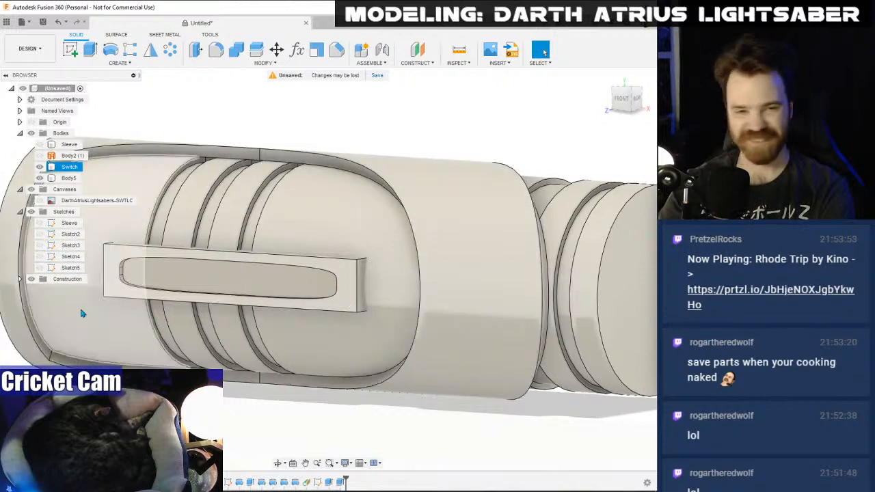
{"action": "scroll", "coordinate": [237, 283], "scroll_direction": "down", "scroll_amount": 2}
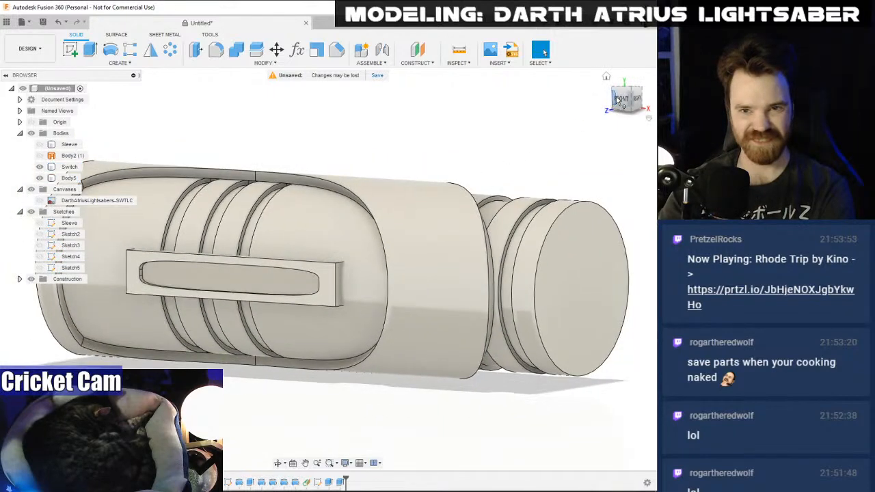
{"action": "middle_click_drag", "start_coordinate": [328, 267], "coordinate": [204, 239], "text": "shift"}
{"action": "scroll", "coordinate": [204, 239], "scroll_direction": "up", "scroll_amount": 3}
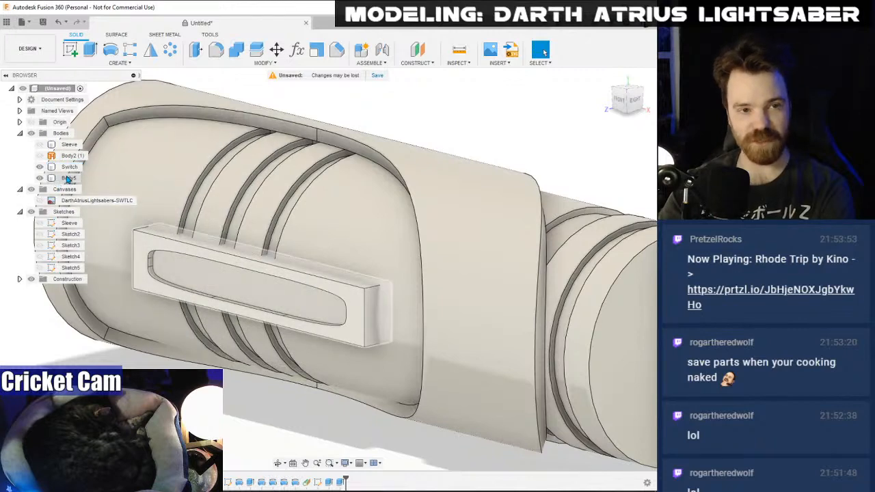
{"action": "left_click", "coordinate": [235, 54]}
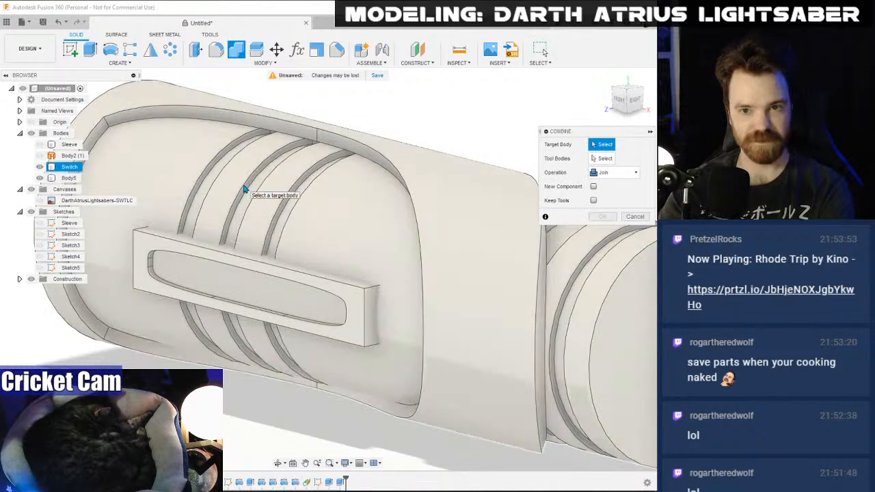
{"action": "left_click", "coordinate": [244, 189]}
{"action": "left_click", "coordinate": [177, 286]}
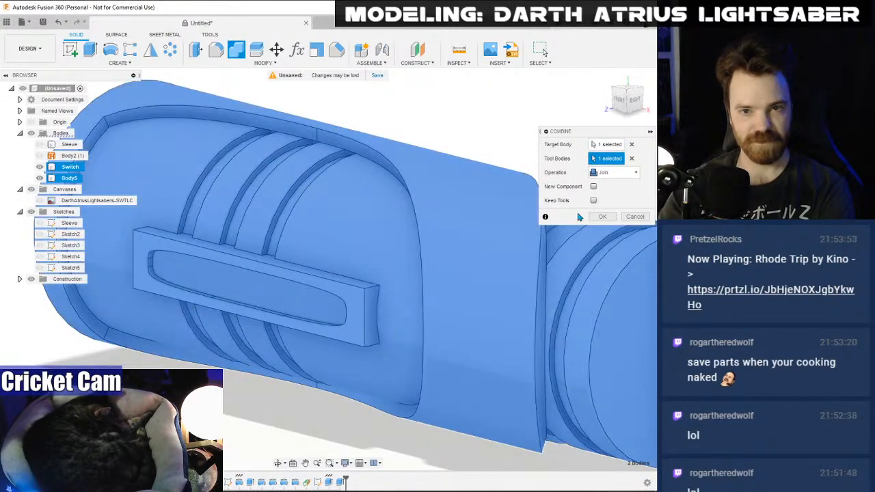
{"action": "left_click", "coordinate": [601, 217]}
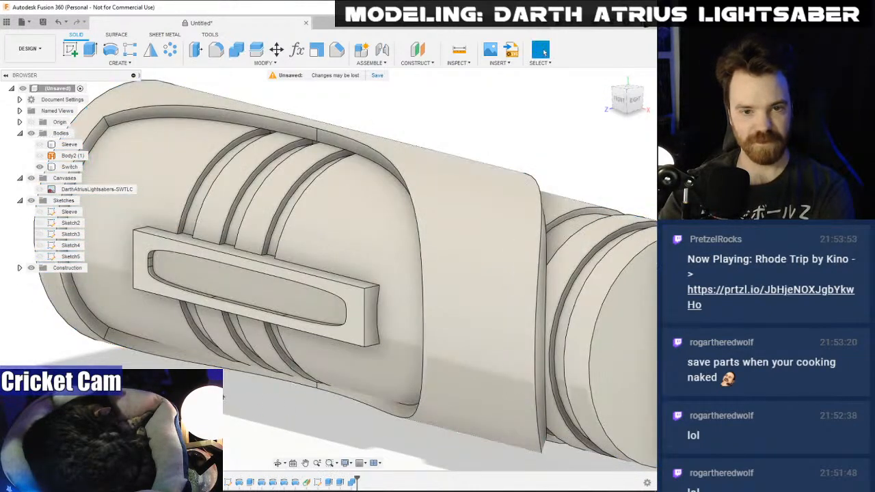
- Edit the slot cut feature in the switch box to reduce its extrusion distance to -0.5 mm
{"action": "left_click_drag", "start_coordinate": [626, 101], "coordinate": [631, 104]}
{"action": "scroll", "coordinate": [134, 286], "scroll_direction": "up", "scroll_amount": 5}
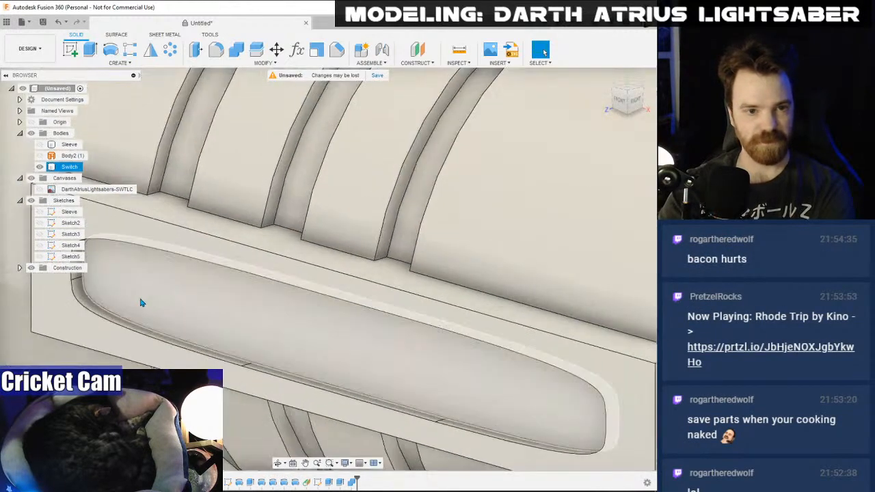
{"action": "middle_click_drag", "start_coordinate": [151, 299], "coordinate": [274, 286]}
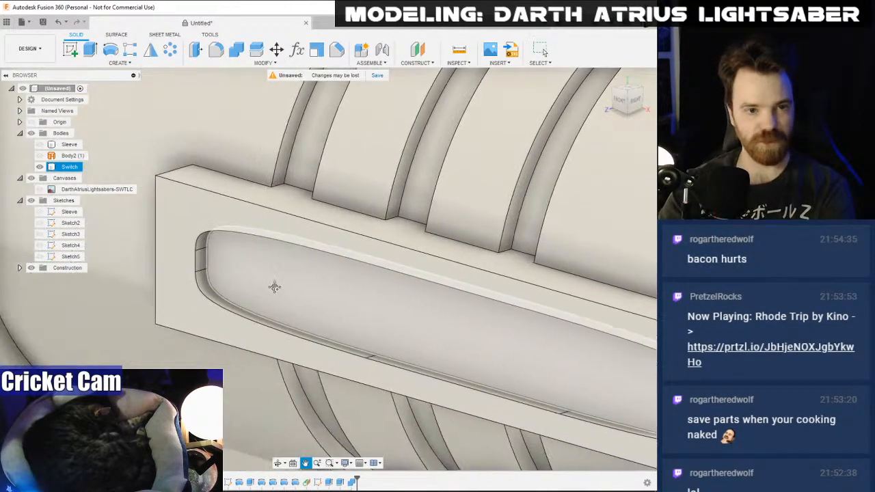
{"action": "right_click", "coordinate": [344, 483]}
{"action": "left_click", "coordinate": [361, 389]}
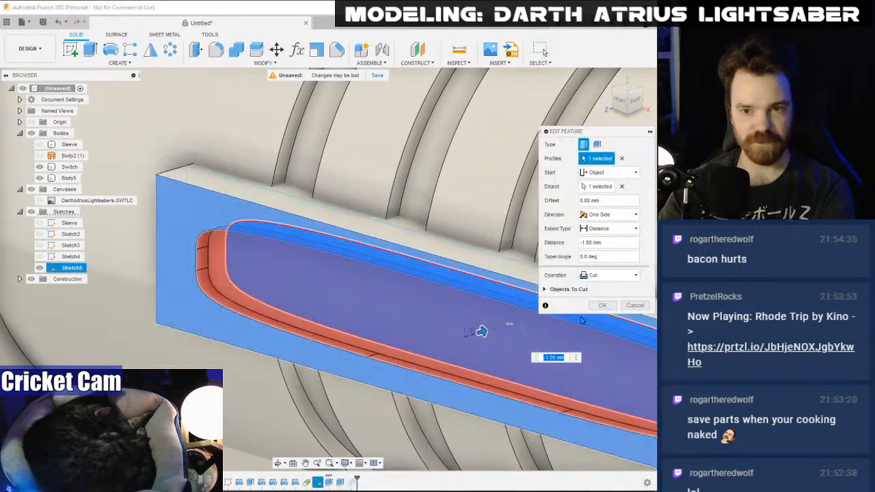
{"action": "type", "text": "-"}
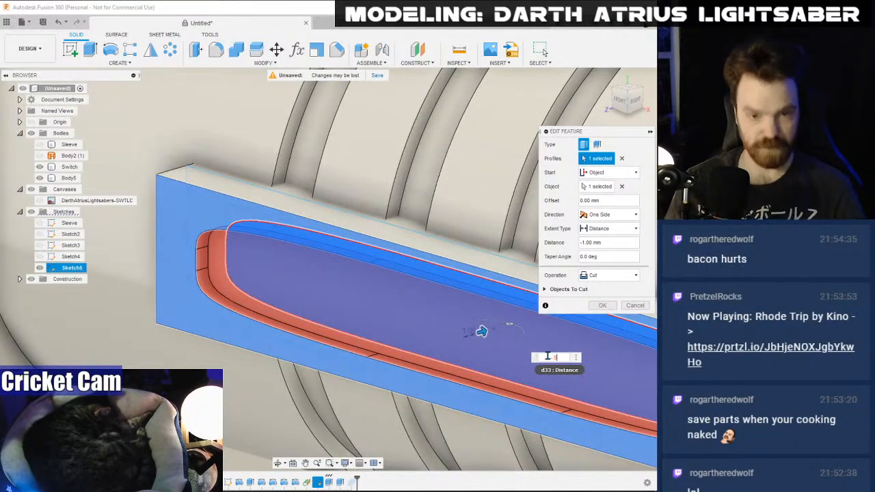
{"action": "type", "text": ".5"}
{"action": "key", "text": "Return"}
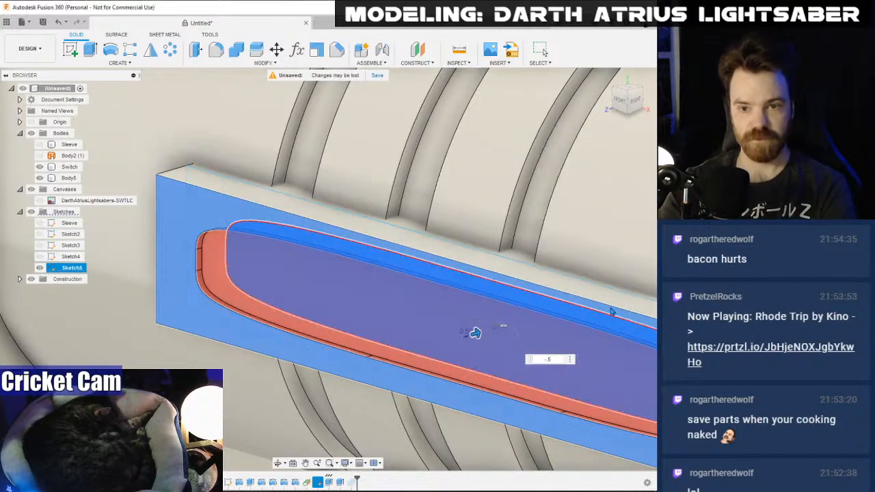
- Fillet the switch box's outer face perimeter and its vertical corner edges, eight edges in total, with a 0.5 mm radius
{"action": "middle_click_drag", "start_coordinate": [469, 332], "coordinate": [324, 293], "text": "shift"}
{"action": "scroll", "coordinate": [253, 367], "scroll_direction": "up", "scroll_amount": 3}
{"action": "scroll", "coordinate": [253, 367], "scroll_direction": "down", "scroll_amount": 3}
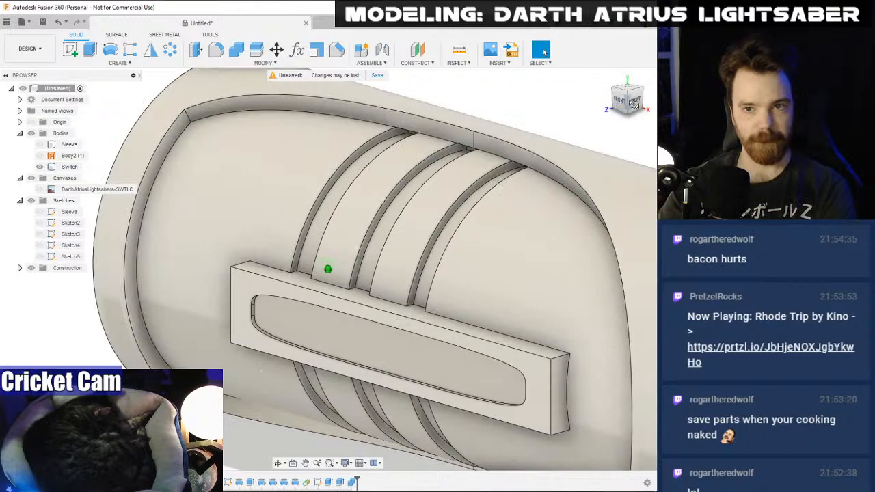
{"action": "middle_click_drag", "start_coordinate": [327, 270], "coordinate": [479, 209], "text": "shift"}
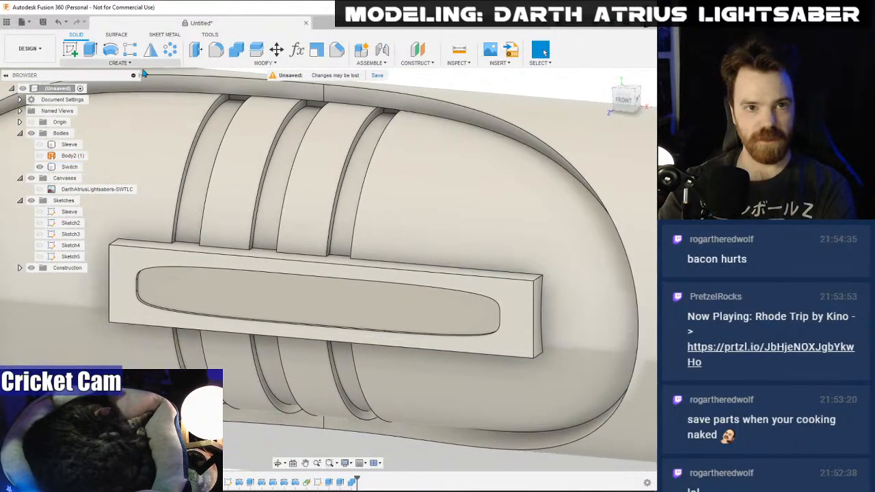
{"action": "left_click", "coordinate": [69, 167]}
{"action": "key", "text": "f"}
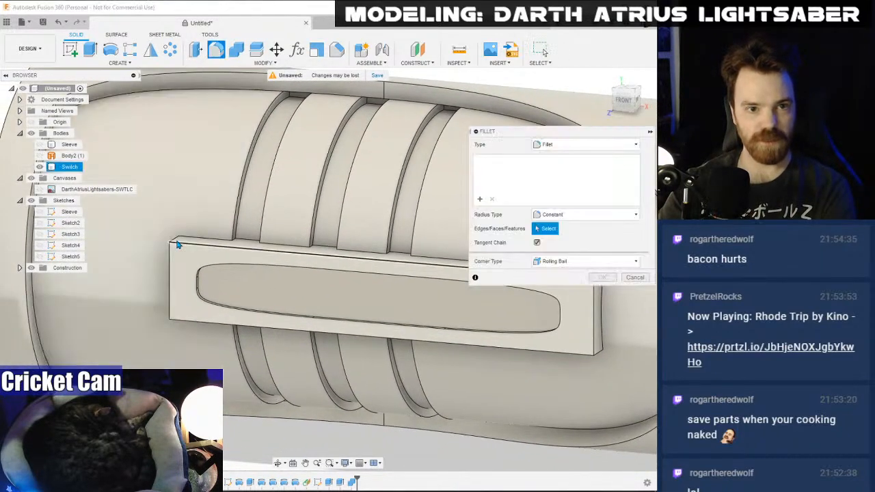
{"action": "left_click", "coordinate": [176, 242]}
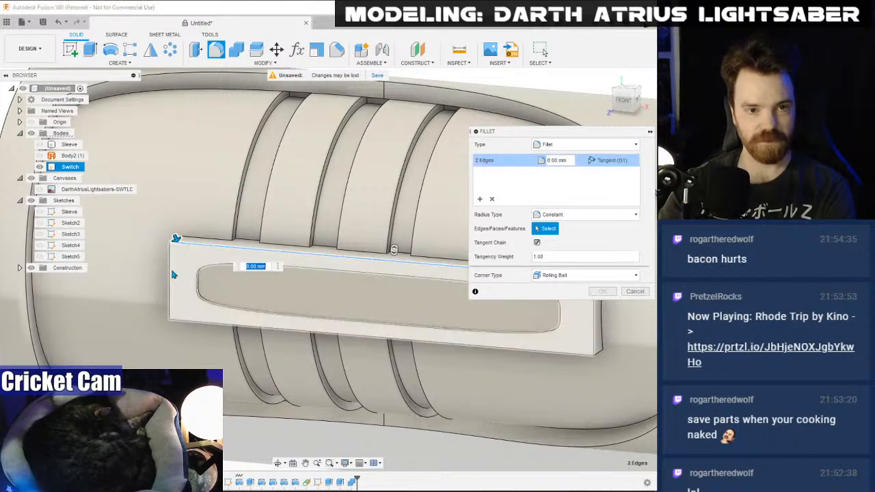
{"action": "left_click", "coordinate": [170, 294]}
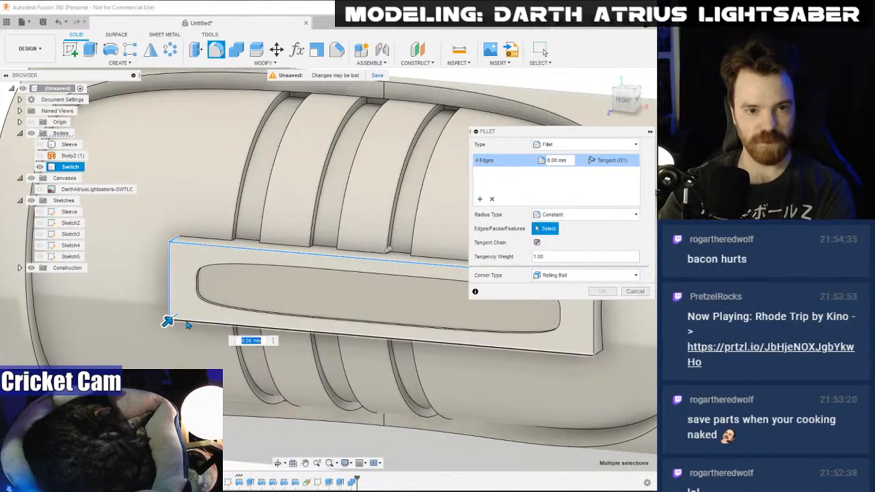
{"action": "left_click", "coordinate": [186, 324]}
{"action": "middle_click_drag", "start_coordinate": [180, 322], "coordinate": [363, 313], "text": "shift"}
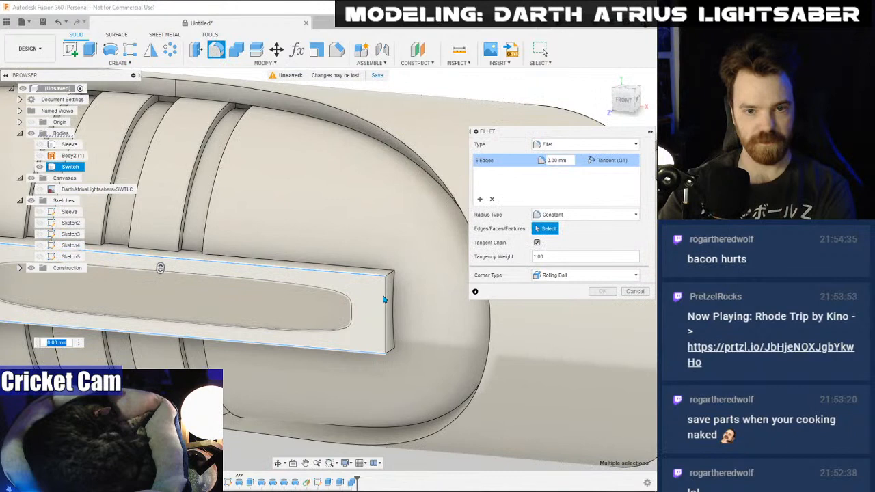
{"action": "left_click", "coordinate": [387, 301]}
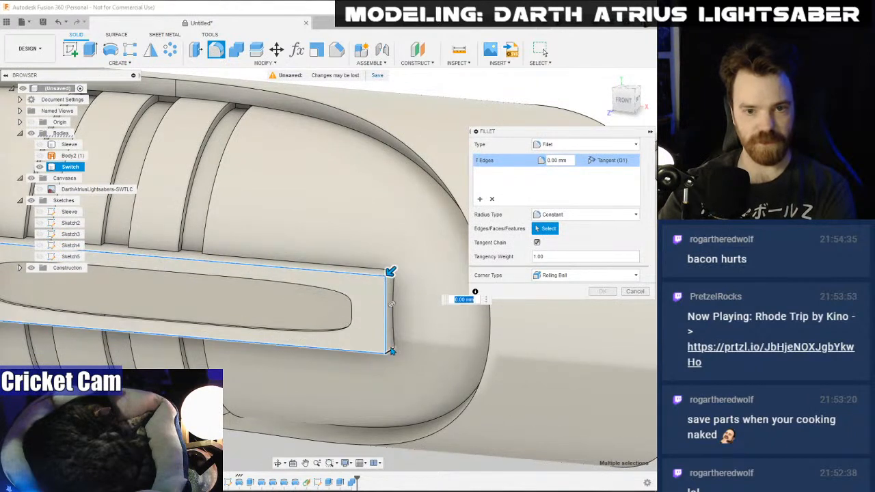
{"action": "left_click", "coordinate": [389, 350]}
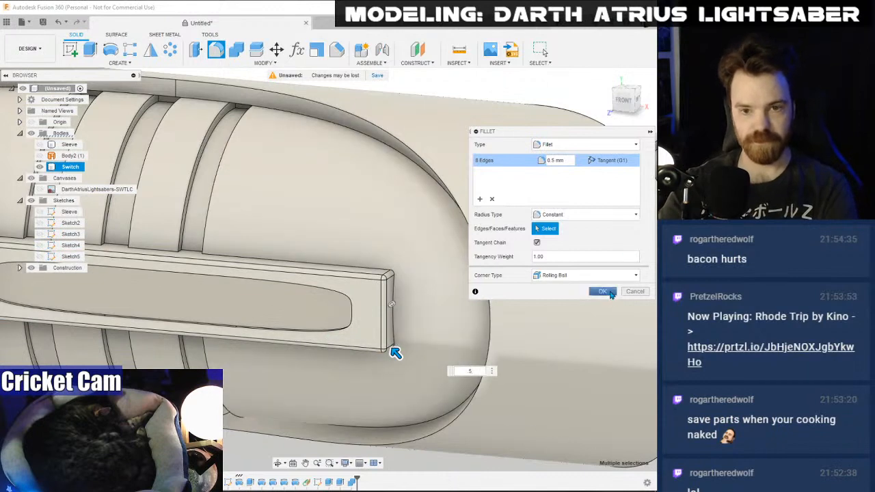
{"action": "left_click", "coordinate": [603, 292]}
- Show the DarthAtriusLightsabers-SWTLC canvas and, viewing from the front, start a new sketch on the switch box's outer face
{"action": "middle_click_drag", "start_coordinate": [610, 294], "coordinate": [479, 227], "text": "shift"}
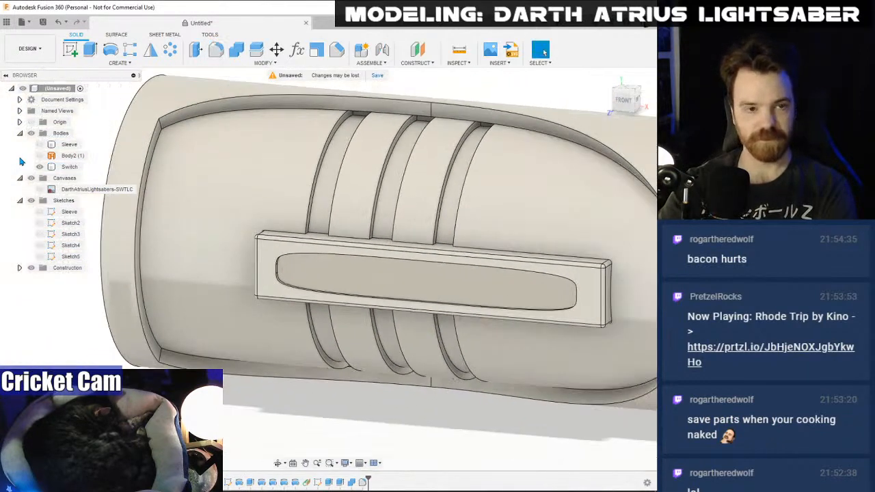
{"action": "left_click", "coordinate": [39, 189]}
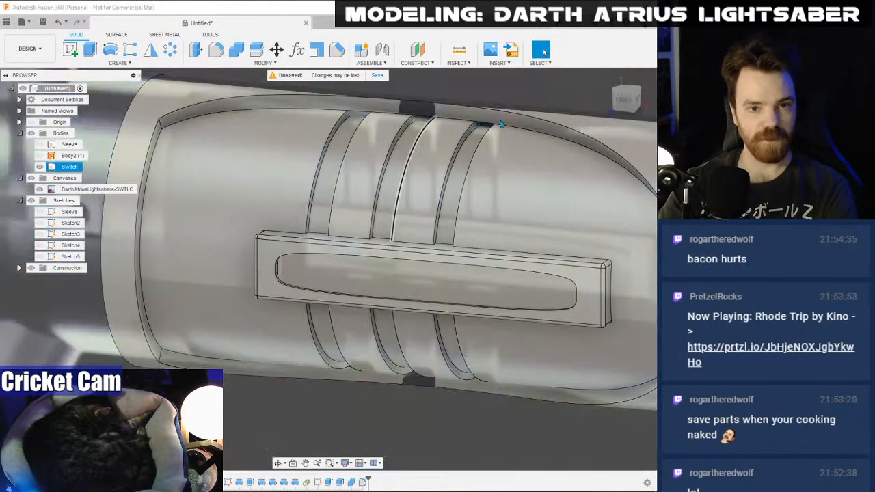
{"action": "left_click", "coordinate": [624, 101]}
{"action": "scroll", "coordinate": [328, 290], "scroll_direction": "up", "scroll_amount": 5}
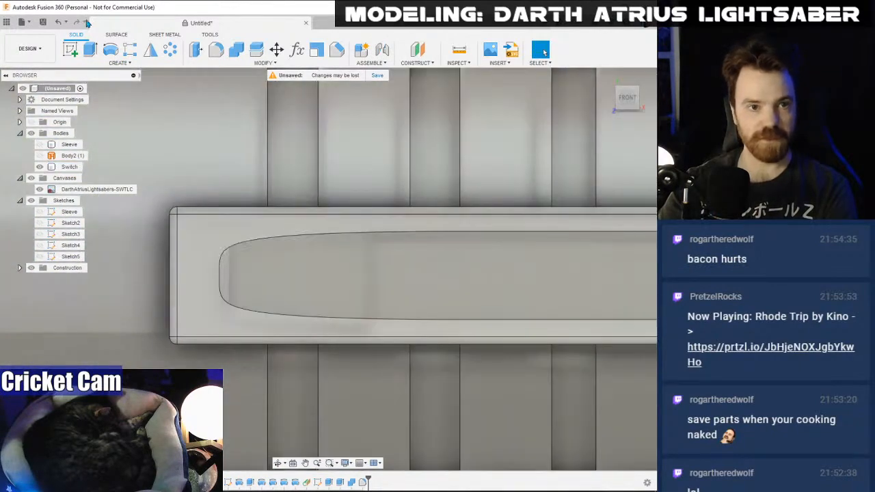
{"action": "left_click", "coordinate": [70, 50]}
{"action": "left_click", "coordinate": [204, 253]}
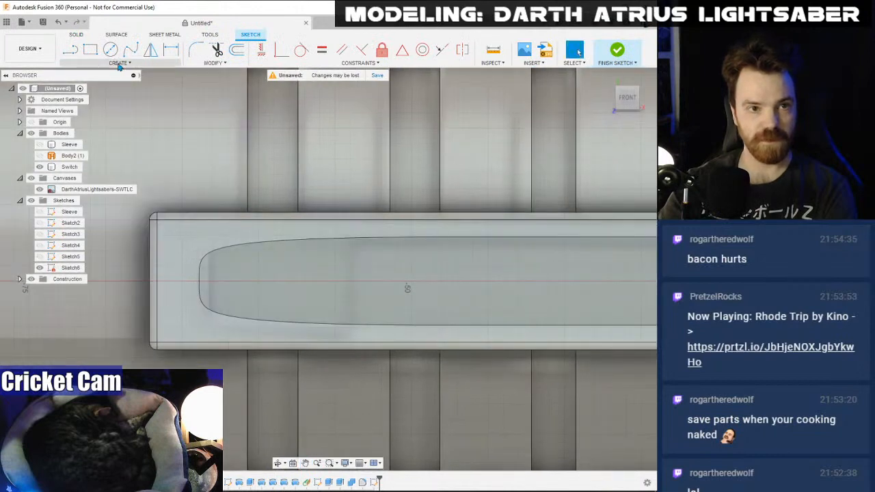
- Sketch a center rectangle on the slot's centerline, starting at its left end and nearly as tall as the switch box, and finish the sketch
{"action": "left_click", "coordinate": [118, 62]}
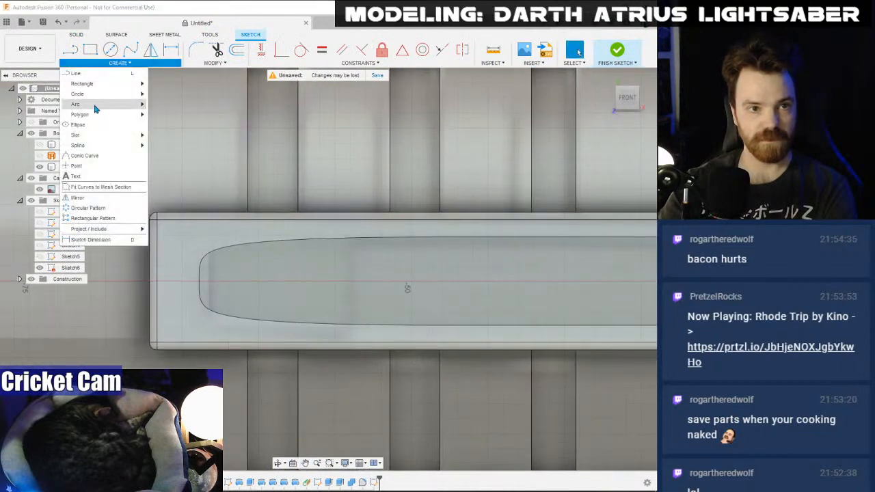
{"action": "mouse_move", "coordinate": [101, 84]}
{"action": "left_click", "coordinate": [176, 84]}
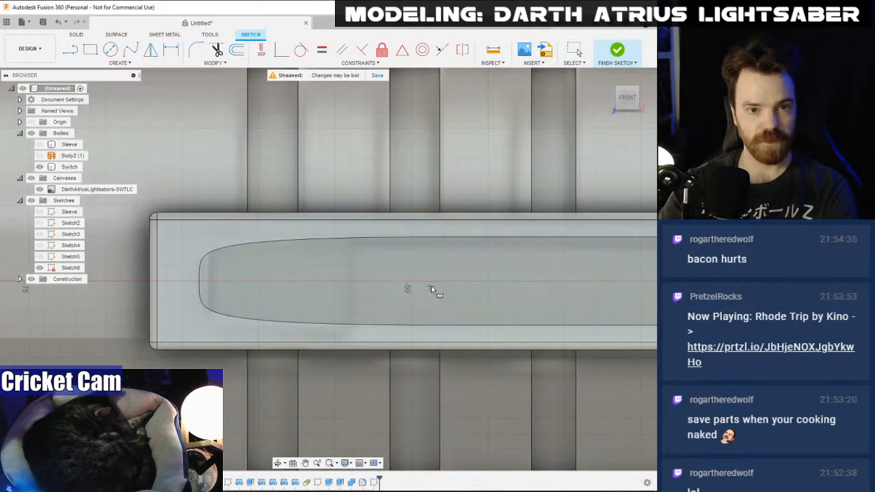
{"action": "mouse_move", "coordinate": [431, 281]}
{"action": "middle_mouse_down"}
{"action": "mouse_move", "coordinate": [345, 279]}
{"action": "mouse_move", "coordinate": [569, 280]}
{"action": "mouse_move", "coordinate": [396, 286]}
{"action": "mouse_move", "coordinate": [269, 277]}
{"action": "mouse_move", "coordinate": [433, 278]}
{"action": "middle_mouse_up"}
{"action": "scroll", "coordinate": [345, 279], "scroll_direction": "down", "scroll_amount": 2}
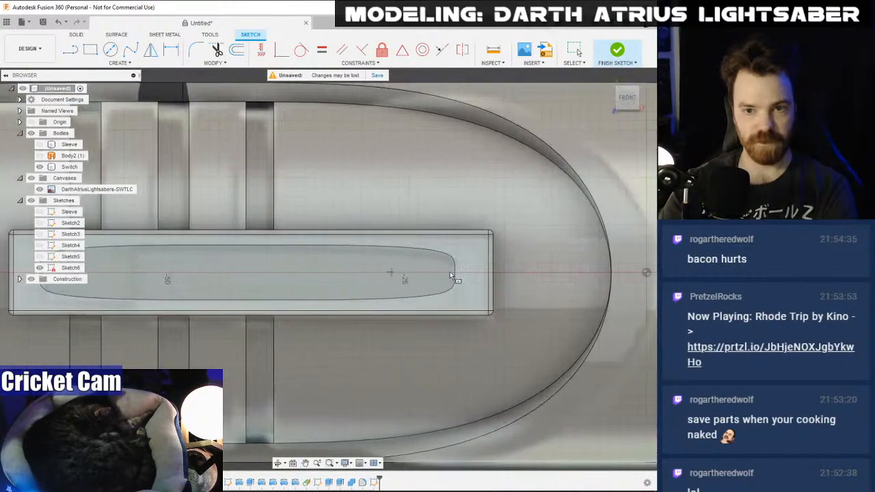
{"action": "middle_click_drag", "start_coordinate": [186, 275], "coordinate": [433, 277]}
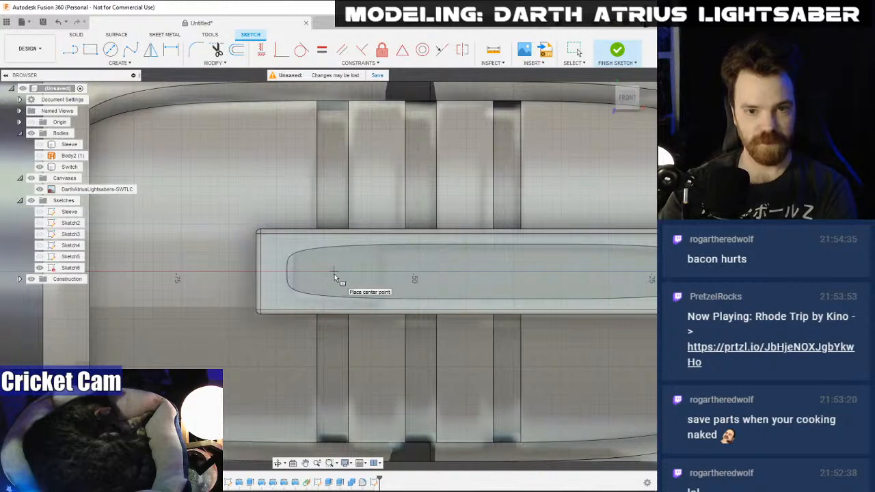
{"action": "left_click", "coordinate": [383, 309]}
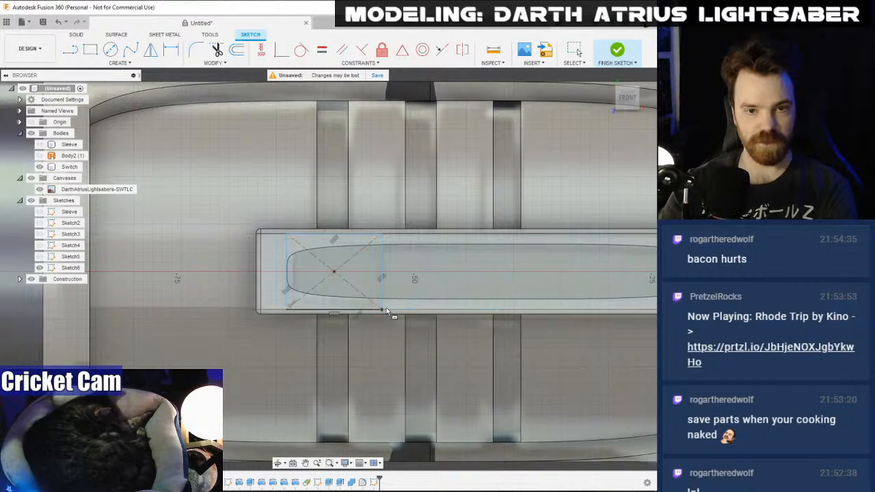
{"action": "left_click", "coordinate": [618, 52]}
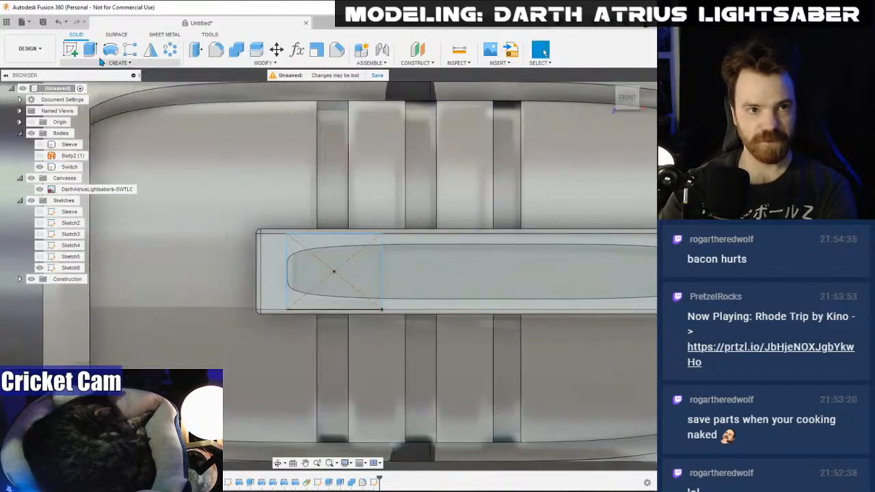
- Select both profiles inside the sketched rectangle and extrude them 3 mm outward from the switch box
{"action": "key", "text": "e"}
{"action": "left_click", "coordinate": [309, 244]}
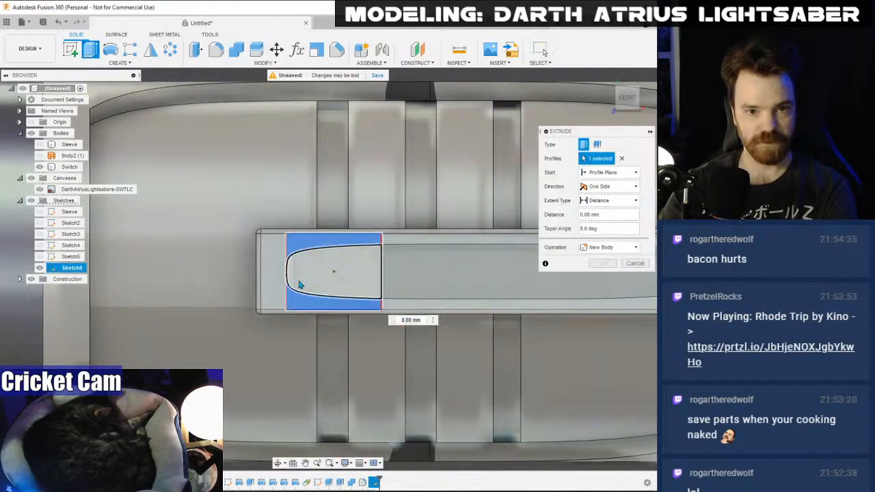
{"action": "left_click", "coordinate": [339, 277]}
{"action": "left_click_drag", "start_coordinate": [631, 104], "coordinate": [262, 278]}
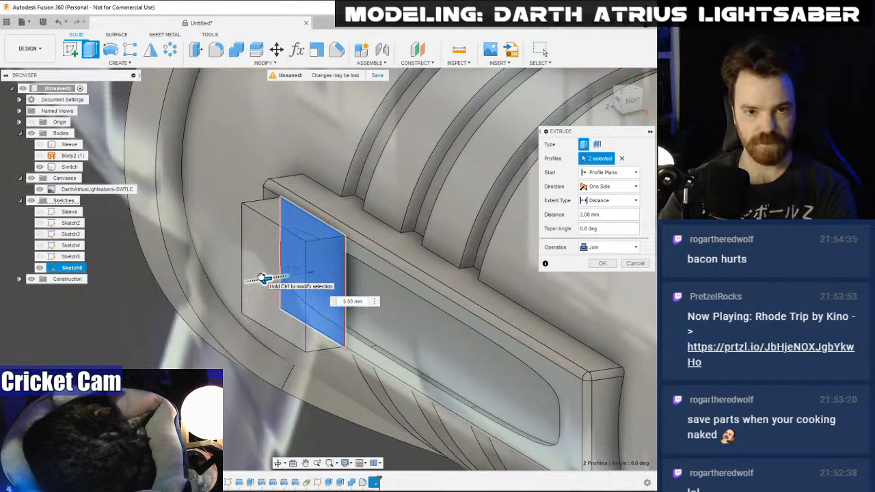
{"action": "middle_click_drag", "start_coordinate": [262, 278], "coordinate": [533, 207], "text": "shift"}
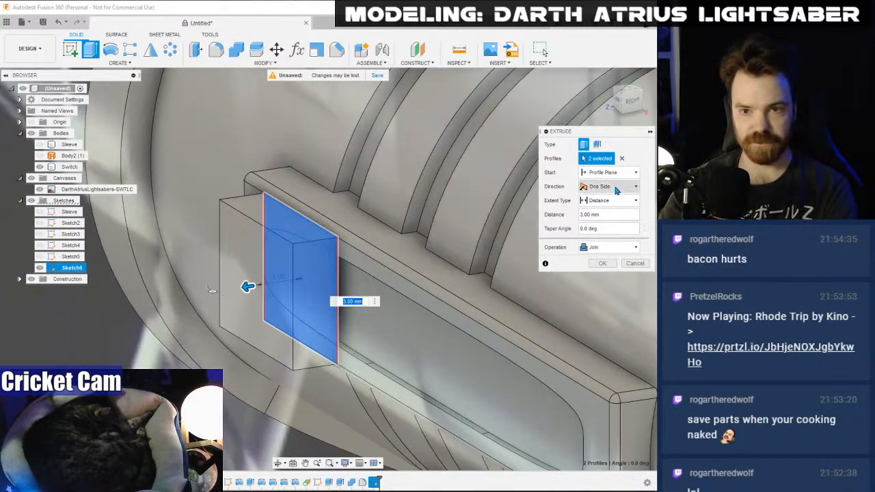
- Change the extrusion to Two Sides with 1 mm on the inward side and create it as a new body
{"action": "left_click", "coordinate": [607, 187]}
{"action": "left_click", "coordinate": [601, 210]}
{"action": "left_click_drag", "start_coordinate": [310, 275], "coordinate": [328, 276]}
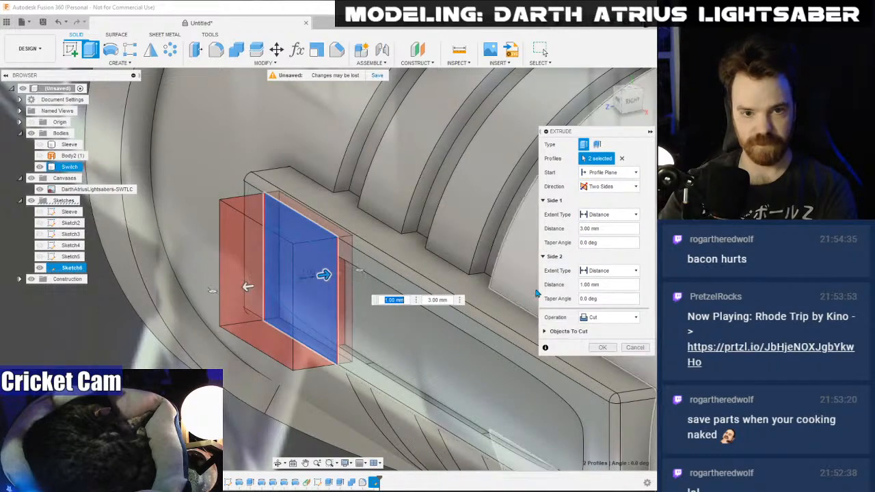
{"action": "left_click", "coordinate": [601, 317]}
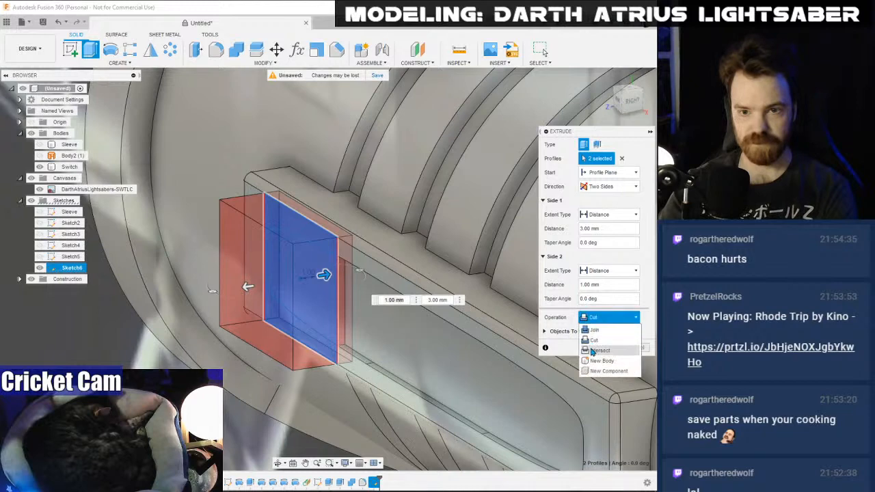
{"action": "left_click", "coordinate": [595, 363]}
{"action": "left_click", "coordinate": [600, 333]}
- Set up a 0.5 mm fillet on the new switch block's outer face perimeter and its four side corner edges
{"action": "middle_click_drag", "start_coordinate": [322, 303], "coordinate": [383, 171], "text": "shift"}
{"action": "left_click", "coordinate": [216, 50]}
{"action": "left_click", "coordinate": [264, 202]}
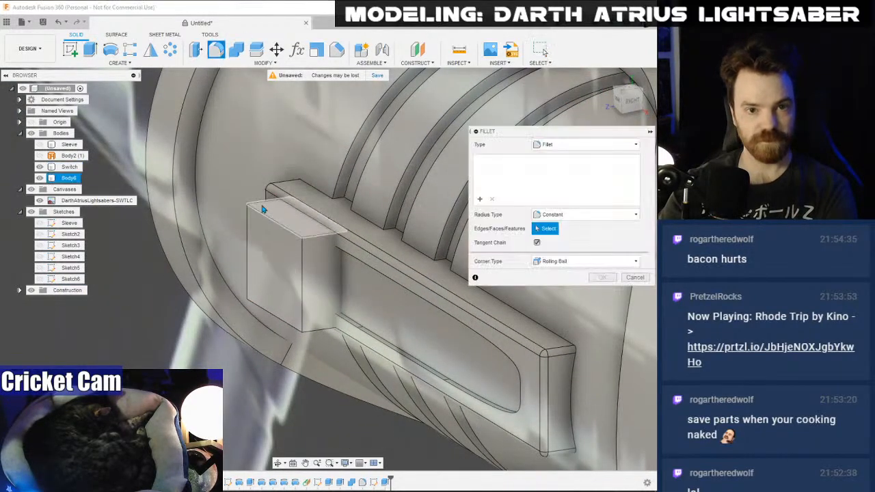
{"action": "left_click", "coordinate": [266, 215]}
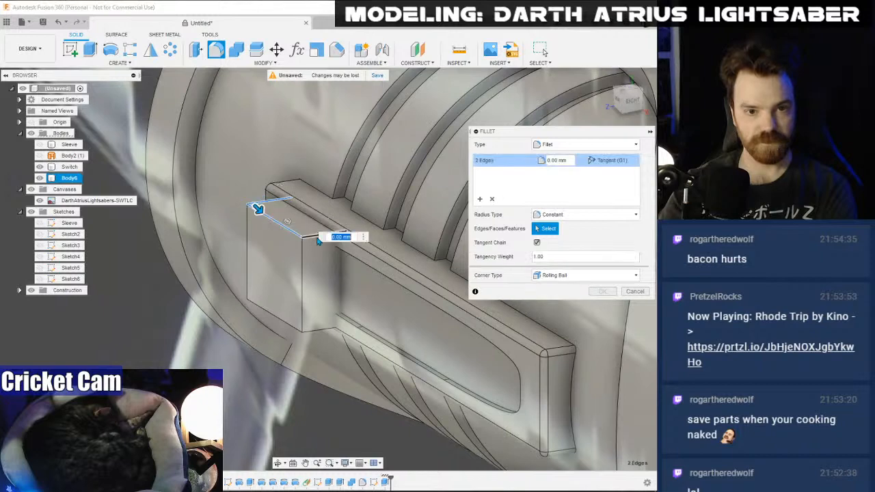
{"action": "left_click", "coordinate": [302, 274]}
{"action": "left_click", "coordinate": [267, 296]}
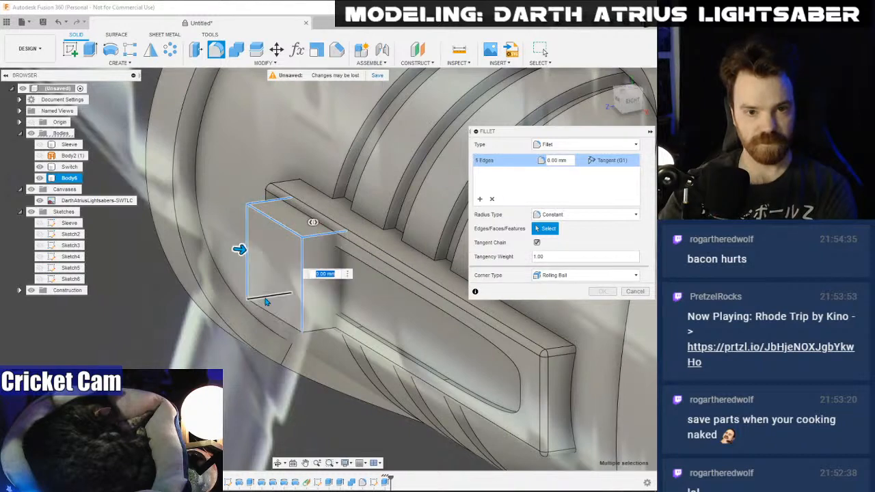
{"action": "left_click", "coordinate": [294, 320]}
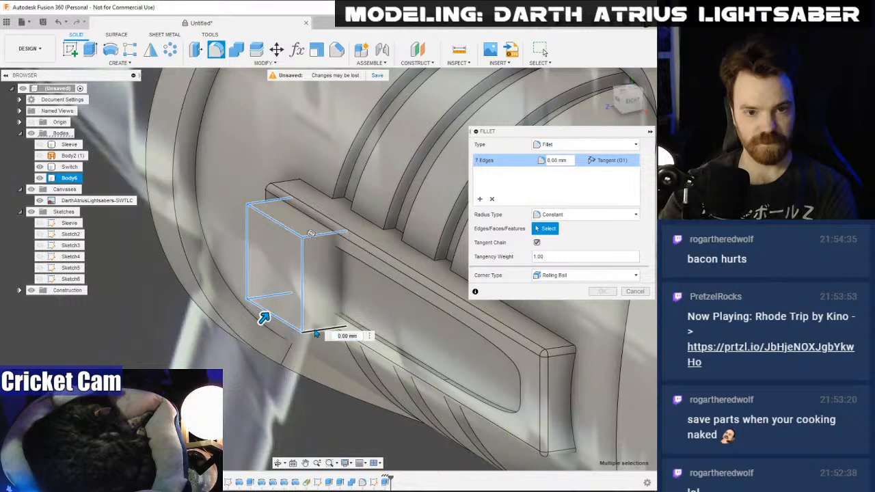
{"action": "left_click", "coordinate": [318, 329]}
{"action": "type", "text": ".5"}
{"action": "key", "text": "Return"}
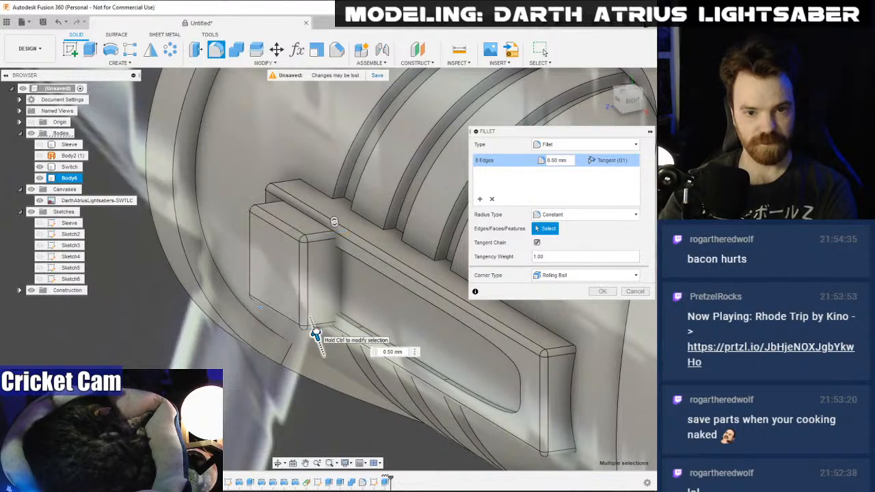
- Set the switch block's fillet radius to 1 mm and apply the fillet
{"action": "type", "text": "1"}
{"action": "key", "text": "Return"}
{"action": "scroll", "coordinate": [359, 271], "scroll_direction": "down", "scroll_amount": 3}
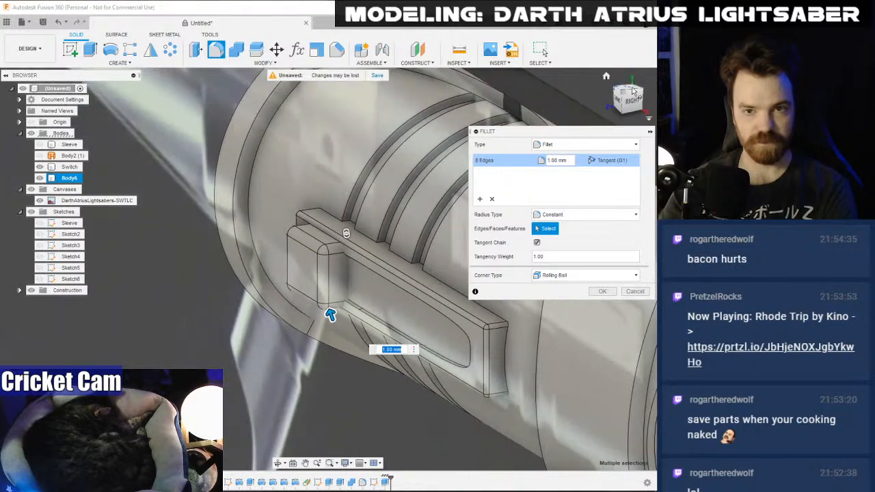
{"action": "left_click_drag", "start_coordinate": [637, 101], "coordinate": [683, 103]}
{"action": "mouse_move", "coordinate": [378, 300]}
{"action": "middle_mouse_down", "text": "shift"}
{"action": "mouse_move", "coordinate": [371, 305]}
{"action": "mouse_move", "coordinate": [376, 295]}
{"action": "mouse_move", "coordinate": [343, 272]}
{"action": "mouse_move", "coordinate": [340, 314]}
{"action": "middle_mouse_up", "text": "shift"}
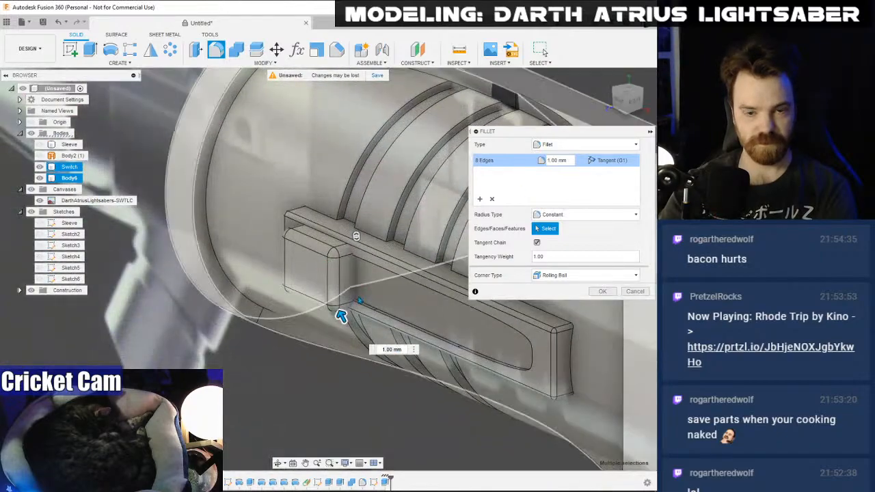
{"action": "scroll", "coordinate": [339, 315], "scroll_direction": "up", "scroll_amount": 4}
{"action": "left_click_drag", "start_coordinate": [325, 322], "coordinate": [326, 320]}
{"action": "left_click", "coordinate": [600, 291]}
- Examine the finished switch block from several angles with the reference canvas hidden, and compare it with the canvas shown in front view
{"action": "middle_click_drag", "start_coordinate": [597, 293], "coordinate": [289, 371], "text": "shift"}
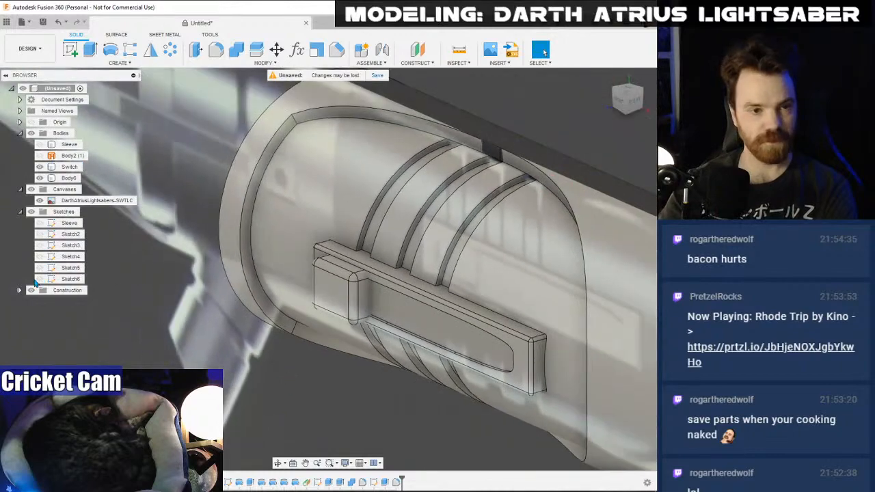
{"action": "left_click", "coordinate": [41, 199]}
{"action": "scroll", "coordinate": [306, 235], "scroll_direction": "down", "scroll_amount": 3}
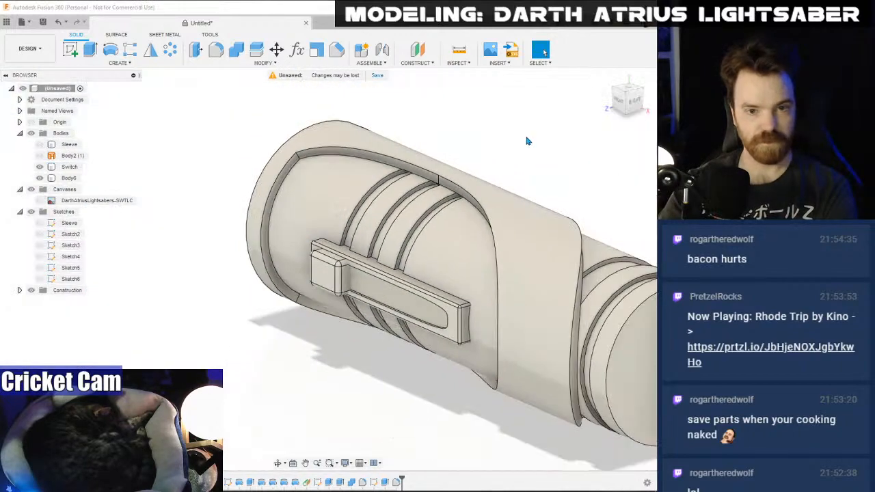
{"action": "mouse_move", "coordinate": [327, 268]}
{"action": "middle_mouse_down", "text": "shift"}
{"action": "mouse_move", "coordinate": [383, 259]}
{"action": "mouse_move", "coordinate": [437, 266]}
{"action": "mouse_move", "coordinate": [369, 274]}
{"action": "mouse_move", "coordinate": [328, 294]}
{"action": "mouse_move", "coordinate": [335, 318]}
{"action": "mouse_move", "coordinate": [492, 253]}
{"action": "mouse_move", "coordinate": [510, 235]}
{"action": "mouse_move", "coordinate": [410, 264]}
{"action": "mouse_move", "coordinate": [318, 246]}
{"action": "mouse_move", "coordinate": [335, 280]}
{"action": "mouse_move", "coordinate": [431, 168]}
{"action": "mouse_move", "coordinate": [375, 186]}
{"action": "middle_mouse_up", "text": "shift"}
{"action": "scroll", "coordinate": [375, 187], "scroll_direction": "down", "scroll_amount": 3}
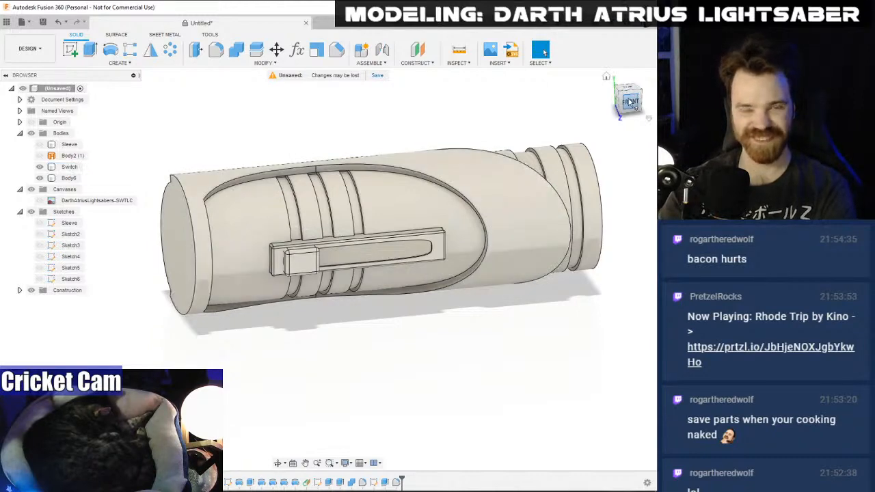
{"action": "left_click_drag", "start_coordinate": [630, 103], "coordinate": [644, 115]}
{"action": "left_click", "coordinate": [31, 202]}
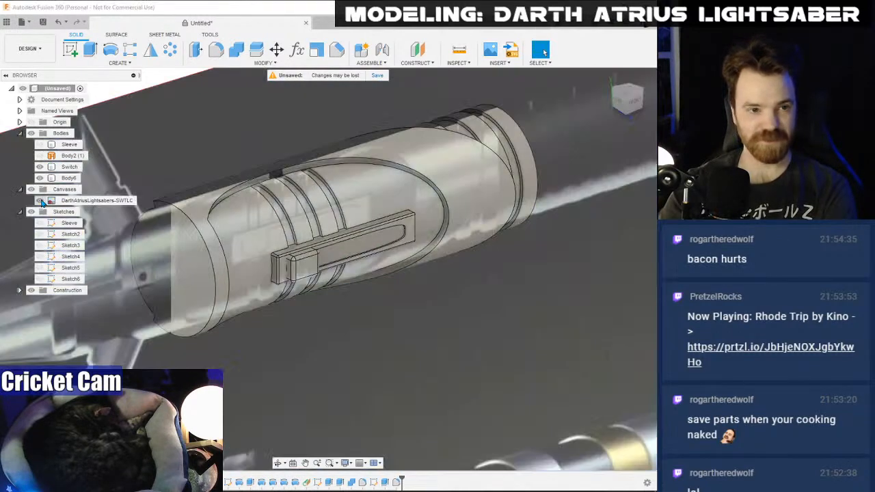
{"action": "left_click_drag", "start_coordinate": [628, 101], "coordinate": [462, 151]}
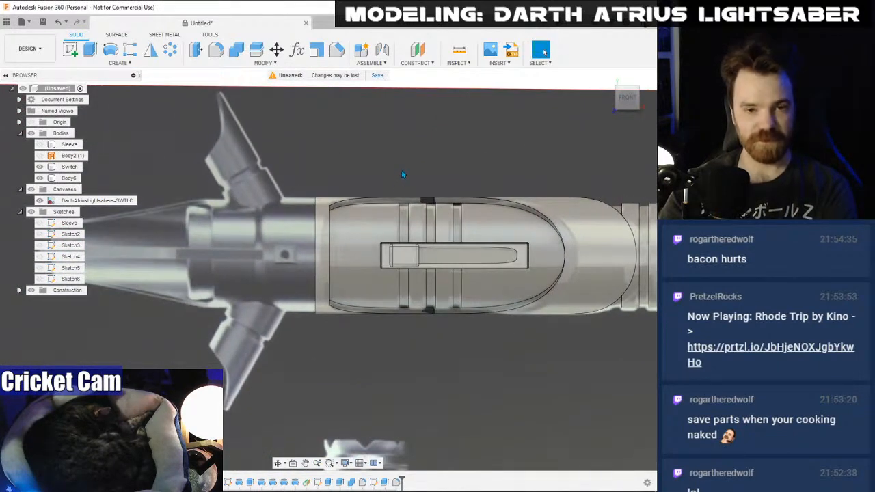
- Show the Sleeve body again and rename the switch block body as Switch Button
{"action": "middle_click_drag", "start_coordinate": [498, 168], "coordinate": [272, 193]}
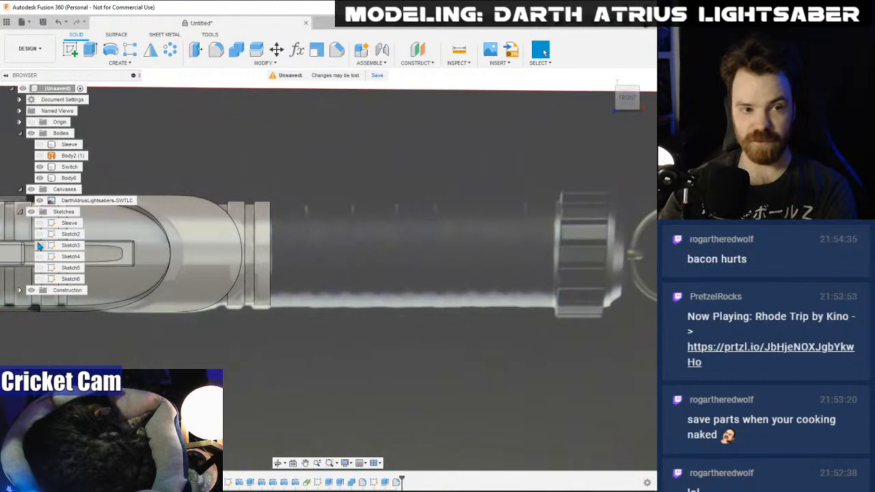
{"action": "left_click", "coordinate": [40, 155]}
{"action": "left_click", "coordinate": [69, 178]}
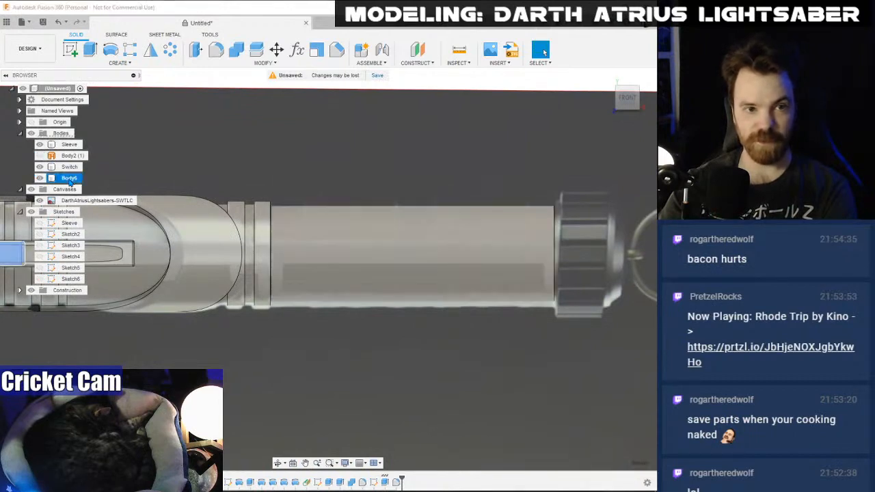
{"action": "double_click", "coordinate": [71, 178]}
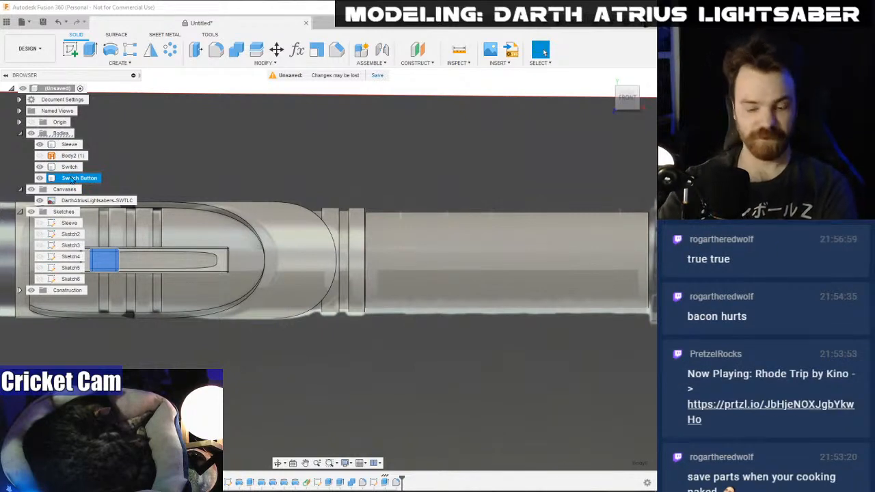
{"action": "left_click", "coordinate": [202, 123]}
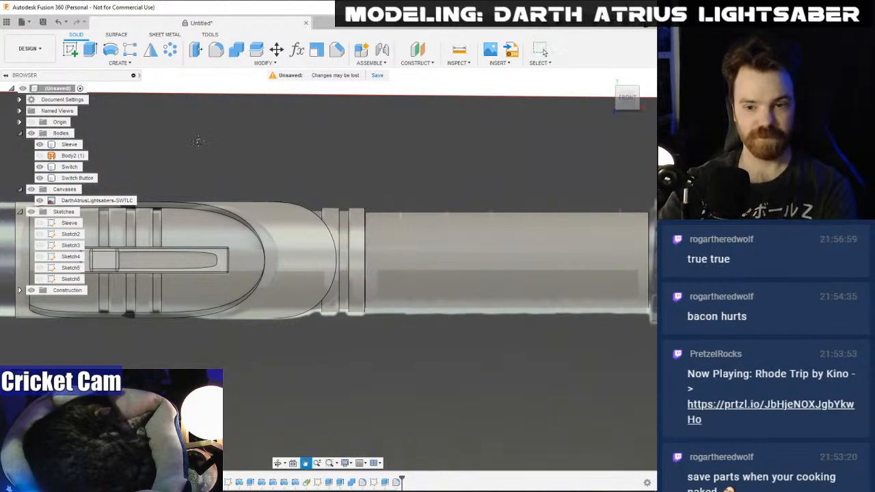
- Compare the hilt bodies with the canvas up to the emitter end, and start a new sketch on the front plane
{"action": "middle_click_drag", "start_coordinate": [203, 126], "coordinate": [171, 135]}
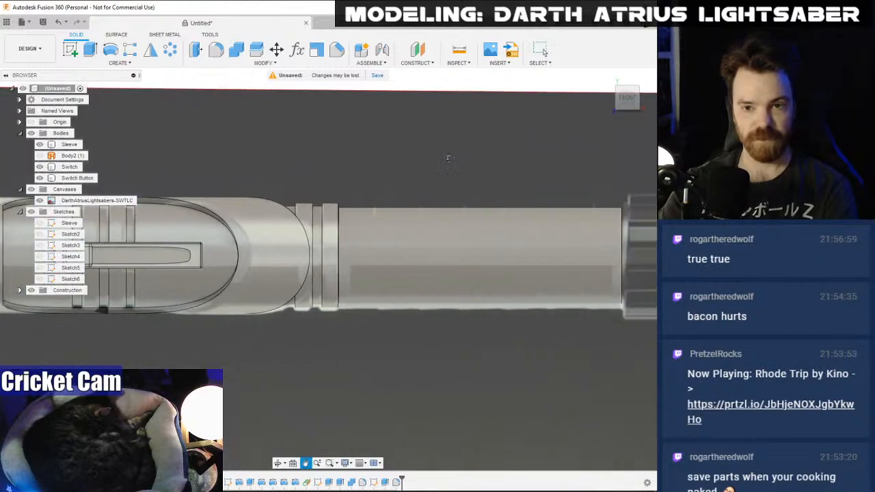
{"action": "middle_click_drag", "start_coordinate": [449, 156], "coordinate": [584, 160]}
{"action": "middle_click_drag", "start_coordinate": [223, 157], "coordinate": [123, 160]}
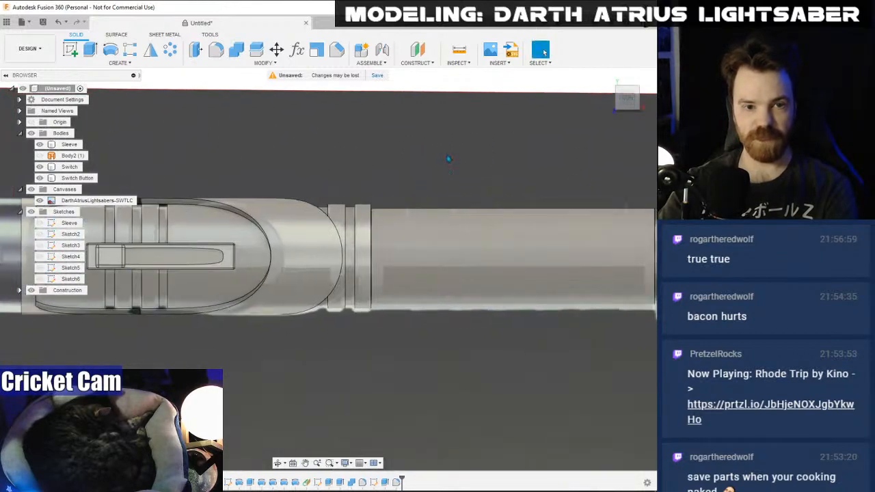
{"action": "middle_click_drag", "start_coordinate": [580, 164], "coordinate": [443, 174]}
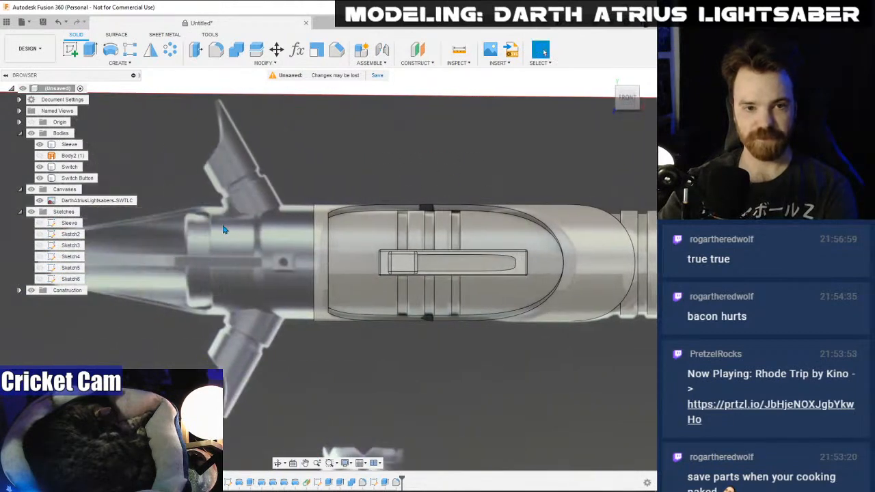
{"action": "middle_click_drag", "start_coordinate": [244, 258], "coordinate": [345, 248]}
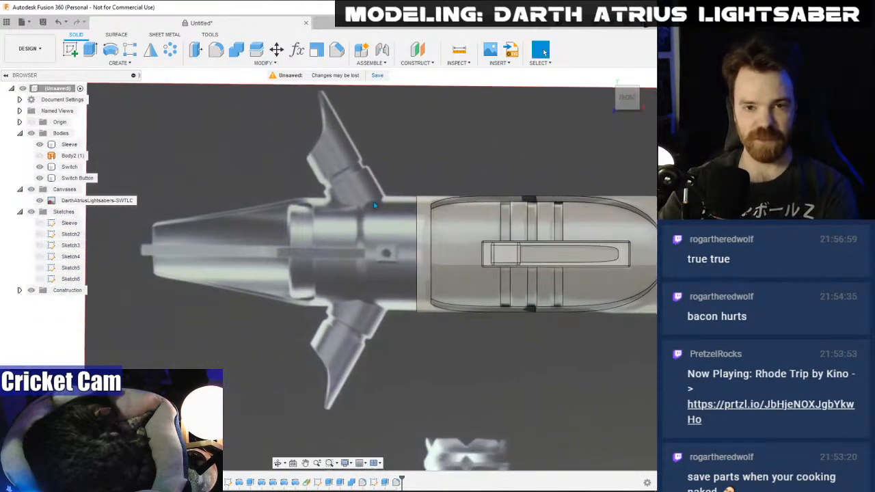
{"action": "middle_click_drag", "start_coordinate": [416, 253], "coordinate": [399, 280]}
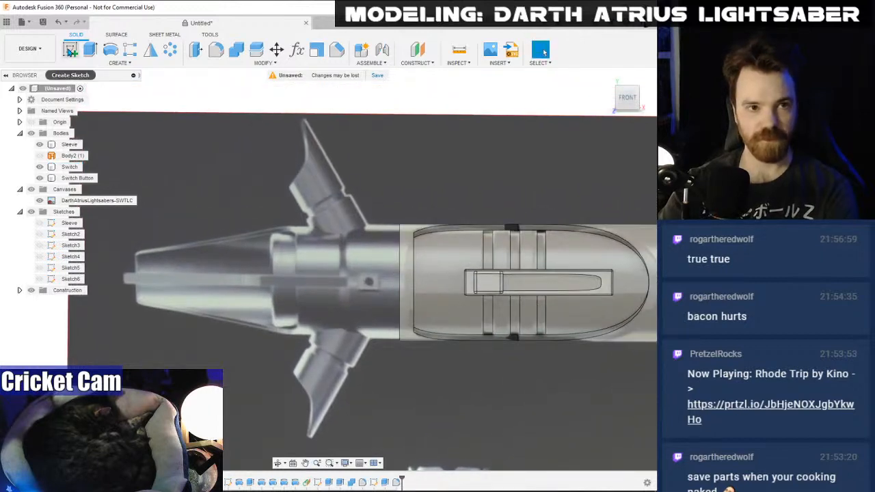
{"action": "middle_click_drag", "start_coordinate": [346, 256], "coordinate": [325, 358]}
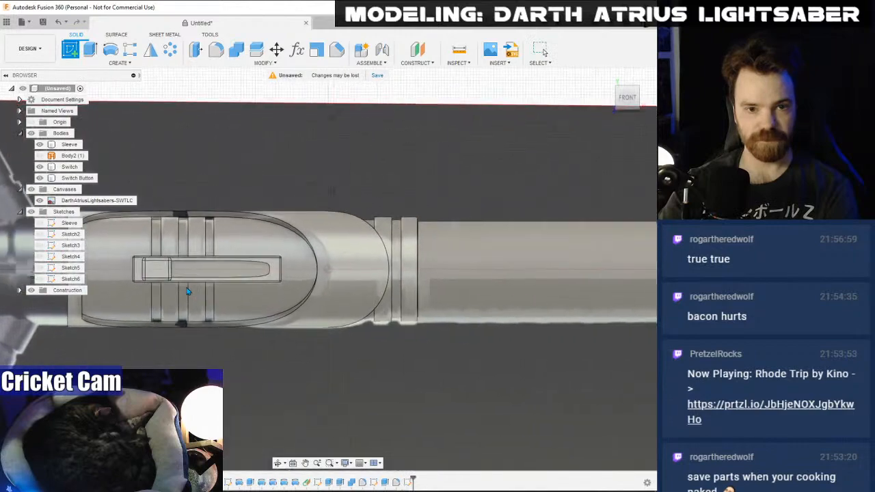
{"action": "middle_click_drag", "start_coordinate": [189, 290], "coordinate": [529, 291]}
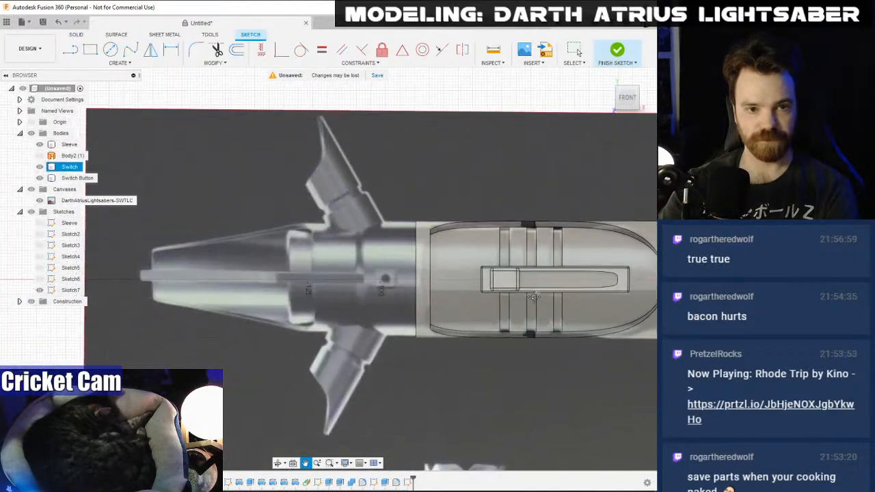
- Sketch a rectangle 20 mm tall from the sleeve's emitter-side end on the centre axis to the first groove in the canvas
{"action": "left_click", "coordinate": [90, 49]}
{"action": "middle_click_drag", "start_coordinate": [761, 266], "coordinate": [463, 266]}
{"action": "middle_click_drag", "start_coordinate": [336, 268], "coordinate": [581, 285]}
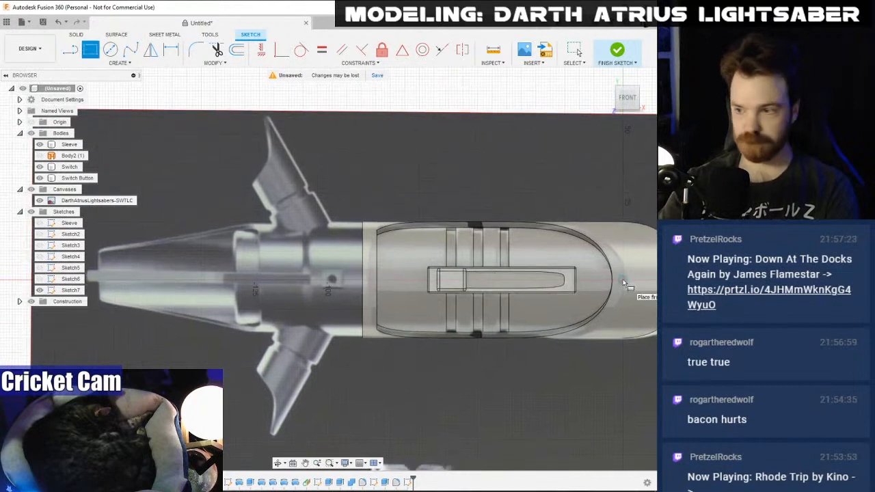
{"action": "scroll", "coordinate": [361, 282], "scroll_direction": "up", "scroll_amount": 4}
{"action": "left_click", "coordinate": [362, 279]}
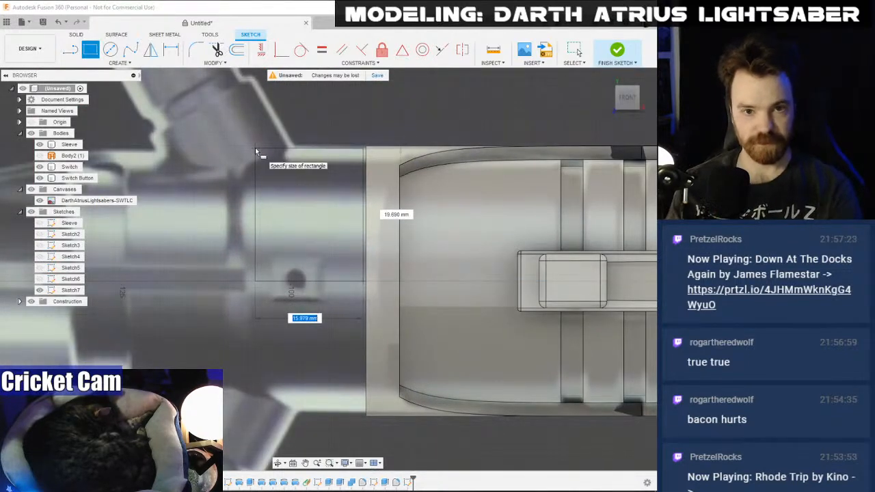
{"action": "type", "text": "20"}
{"action": "key", "text": "Tab"}
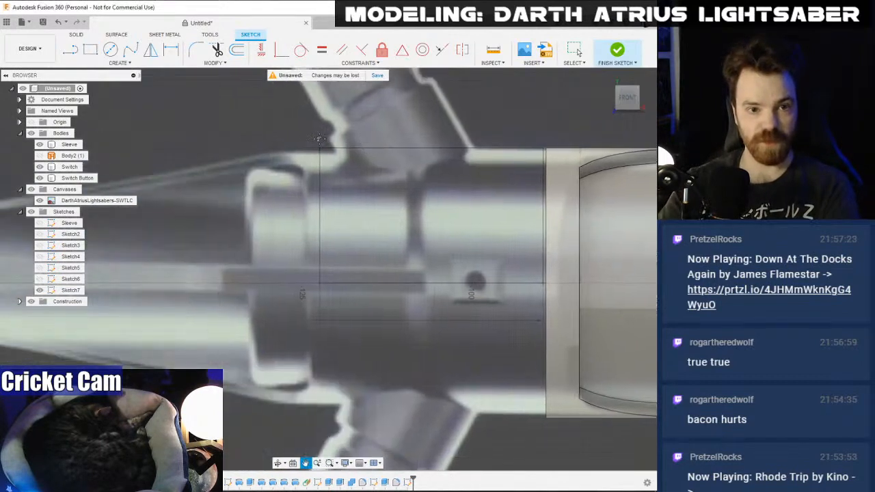
{"action": "middle_click_drag", "start_coordinate": [139, 136], "coordinate": [320, 139]}
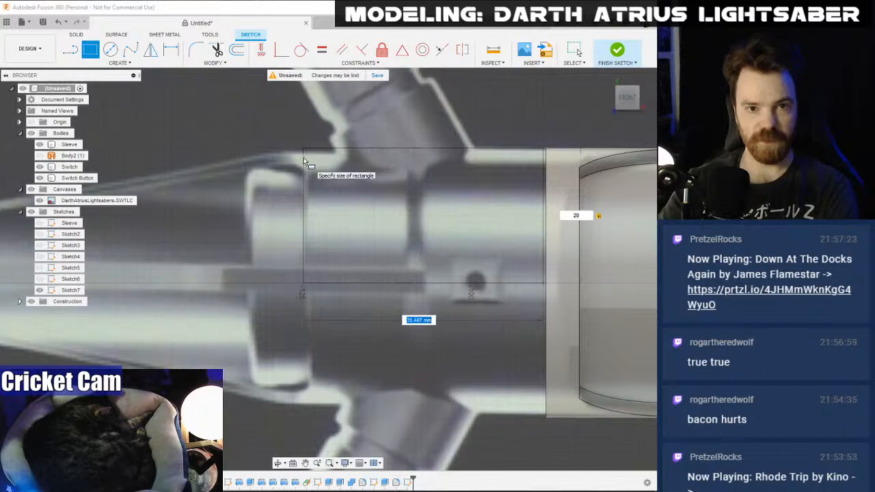
{"action": "left_click", "coordinate": [419, 176]}
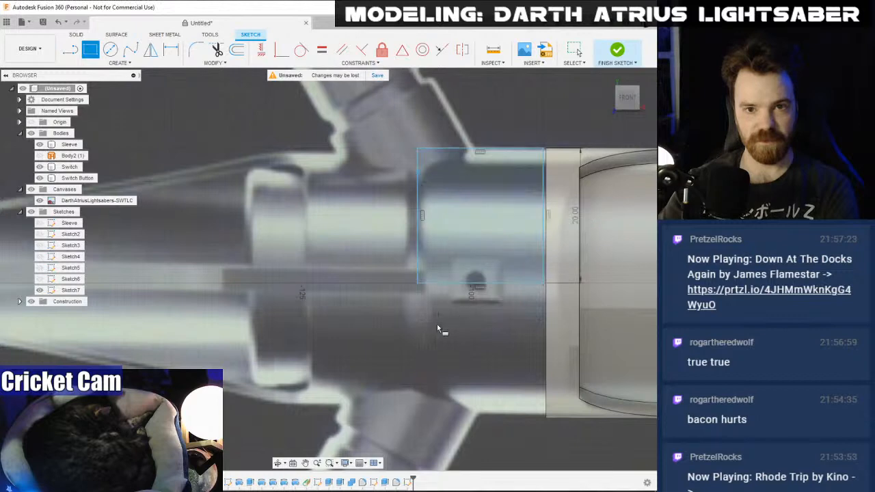
- Sketch an adjoining rectangle 19 mm tall and about 72 mm long on the centre axis, reaching to the emitter tip
{"action": "left_click", "coordinate": [419, 286]}
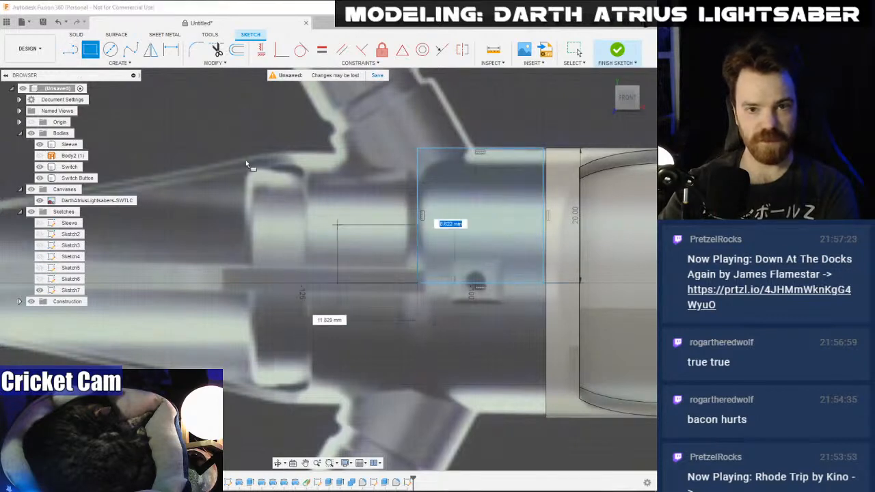
{"action": "middle_click_drag", "start_coordinate": [275, 148], "coordinate": [482, 174]}
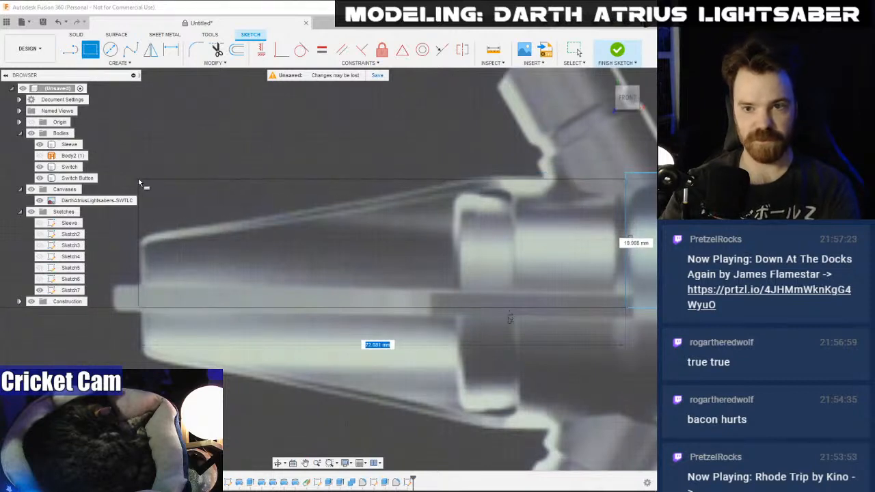
{"action": "key", "text": "Return"}
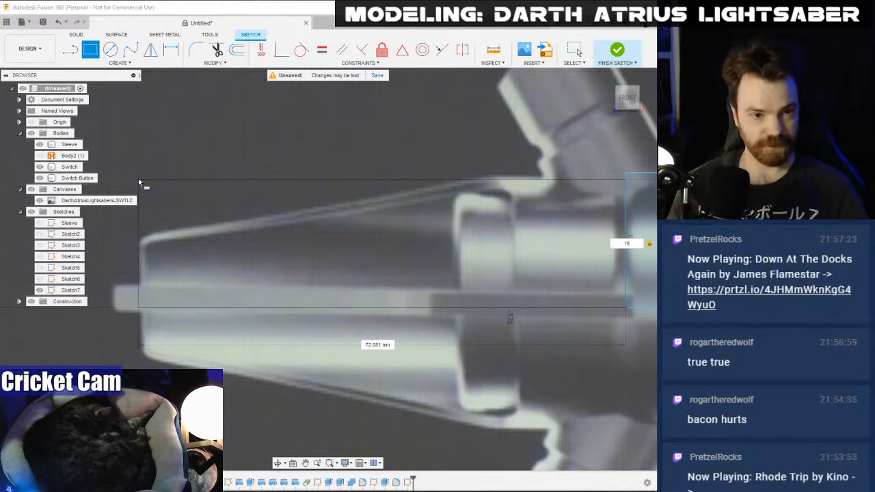
{"action": "left_click", "coordinate": [138, 179]}
{"action": "key", "text": "Escape"}
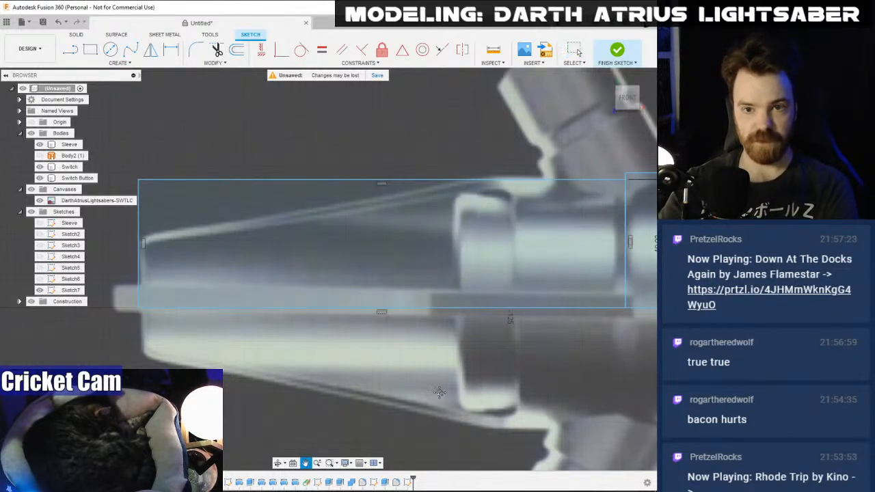
- Check the two rectangles against the canvas around the emitter's angled prongs and finish the sketch
{"action": "middle_click_drag", "start_coordinate": [440, 392], "coordinate": [200, 360]}
{"action": "mouse_move", "coordinate": [239, 328]}
{"action": "middle_mouse_down"}
{"action": "mouse_move", "coordinate": [370, 352]}
{"action": "mouse_move", "coordinate": [446, 352]}
{"action": "mouse_move", "coordinate": [314, 348]}
{"action": "middle_mouse_up"}
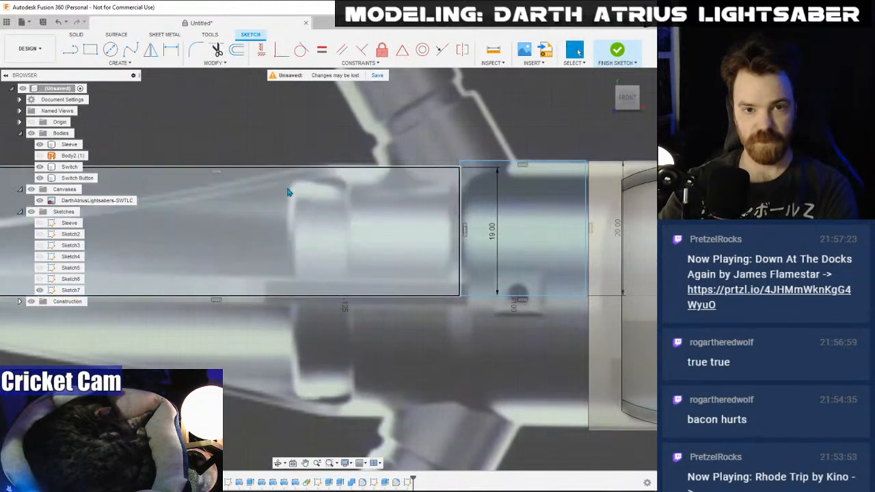
{"action": "mouse_move", "coordinate": [429, 346]}
{"action": "middle_mouse_down"}
{"action": "mouse_move", "coordinate": [315, 372]}
{"action": "mouse_move", "coordinate": [334, 476]}
{"action": "middle_mouse_up"}
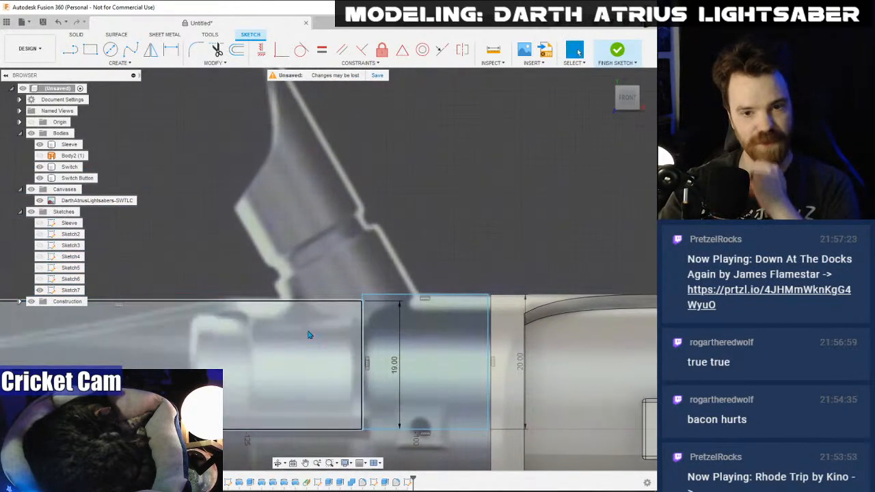
{"action": "middle_click_drag", "start_coordinate": [436, 326], "coordinate": [432, 275]}
{"action": "mouse_move", "coordinate": [402, 427]}
{"action": "middle_mouse_down"}
{"action": "mouse_move", "coordinate": [376, 386]}
{"action": "mouse_move", "coordinate": [447, 385]}
{"action": "middle_mouse_up"}
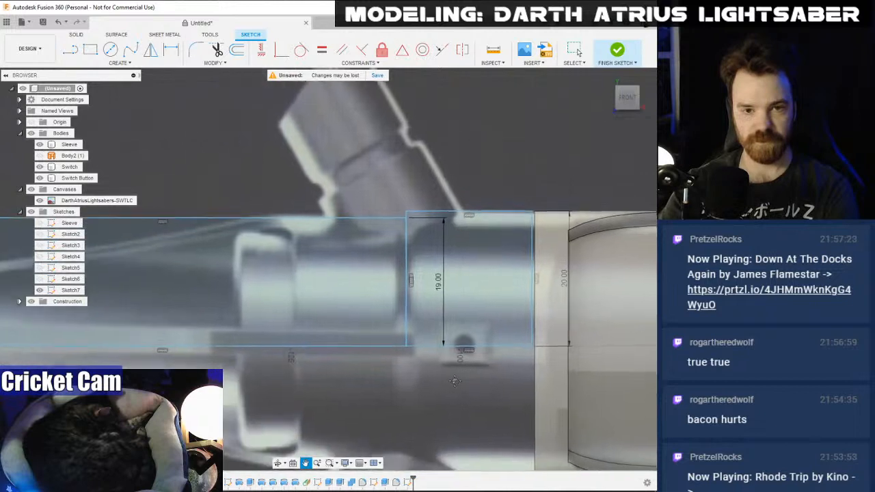
{"action": "scroll", "coordinate": [452, 313], "scroll_direction": "down", "scroll_amount": 3}
{"action": "scroll", "coordinate": [451, 312], "scroll_direction": "up", "scroll_amount": 2}
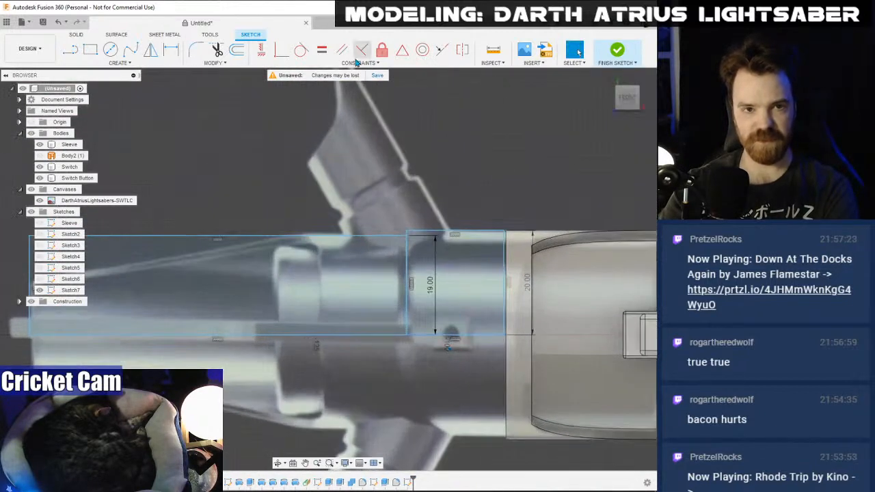
{"action": "left_click", "coordinate": [607, 51]}
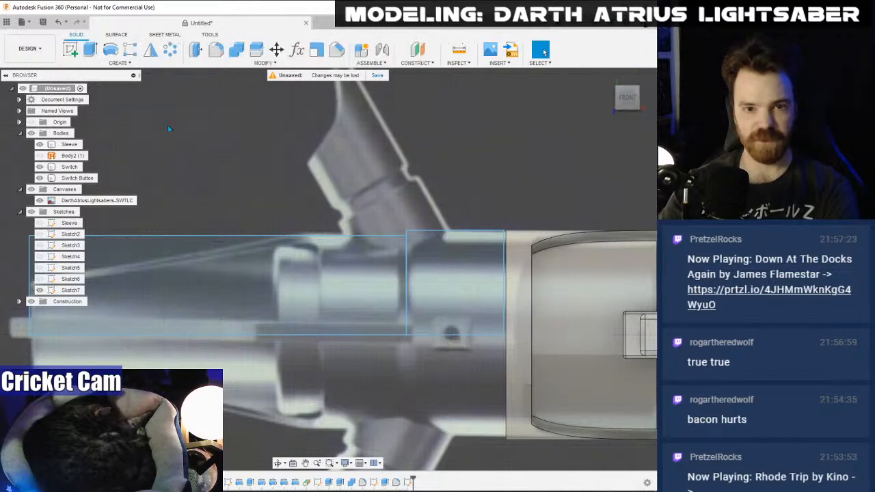
- Set up a new-body Revolve of the 20 mm tall rectangle, hiding the Switch and Switch Button bodies to expose the centre axis
{"action": "left_click", "coordinate": [111, 51]}
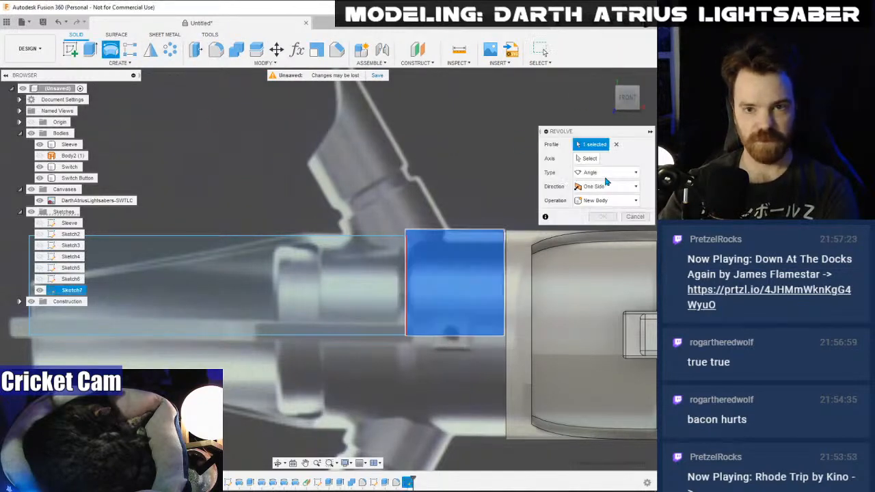
{"action": "middle_click_drag", "start_coordinate": [447, 341], "coordinate": [198, 321]}
{"action": "scroll", "coordinate": [198, 321], "scroll_direction": "down", "scroll_amount": 2}
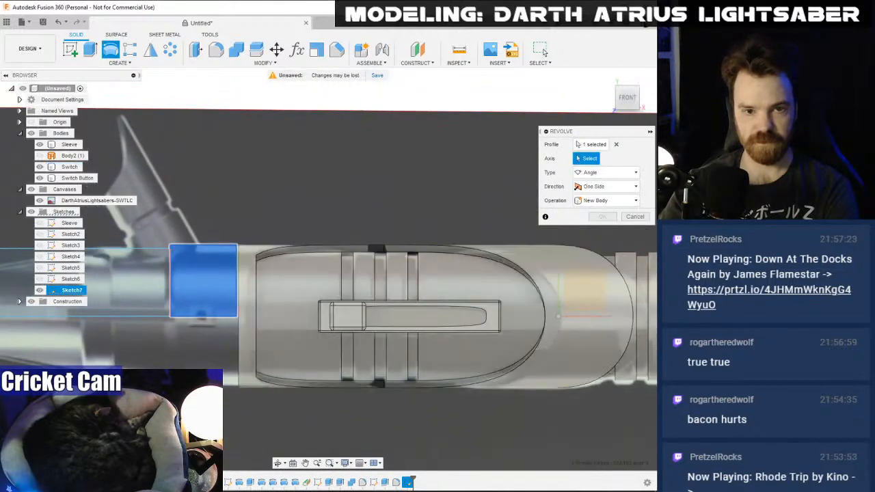
{"action": "left_click", "coordinate": [40, 168]}
{"action": "left_click", "coordinate": [39, 177]}
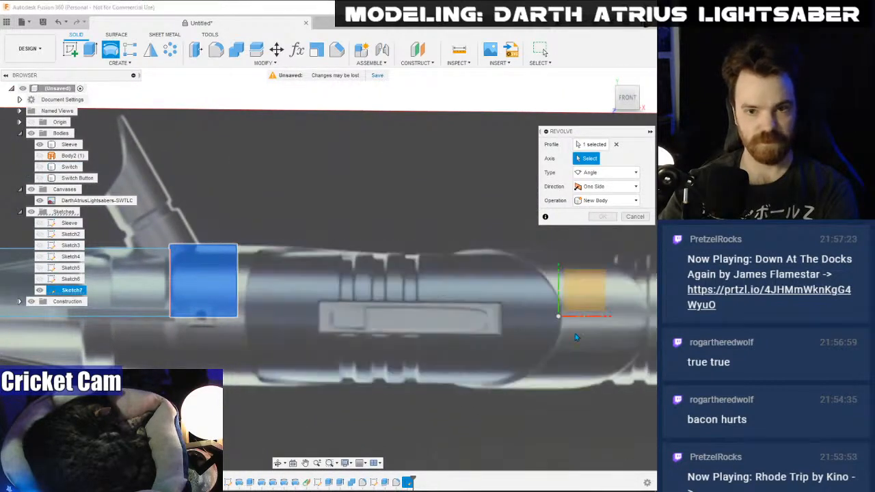
- Revolve the short rectangular collar profile about the red X axis as a new solid body
{"action": "left_click", "coordinate": [591, 319]}
{"action": "left_click", "coordinate": [602, 232]}
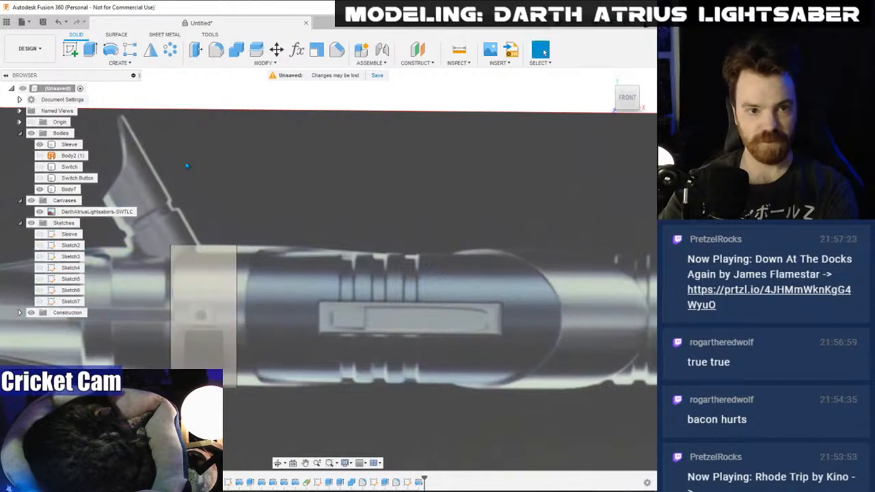
{"action": "scroll", "coordinate": [264, 206], "scroll_direction": "up", "scroll_amount": 3}
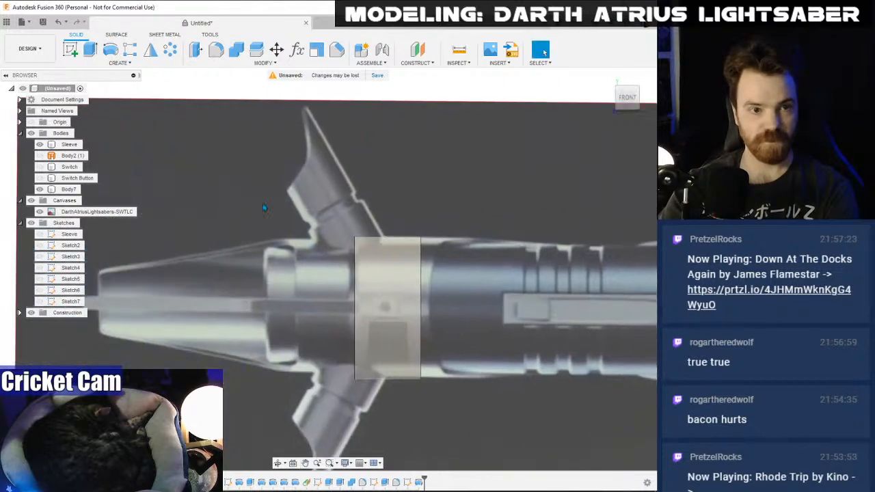
{"action": "left_click", "coordinate": [110, 49]}
{"action": "left_click", "coordinate": [230, 255]}
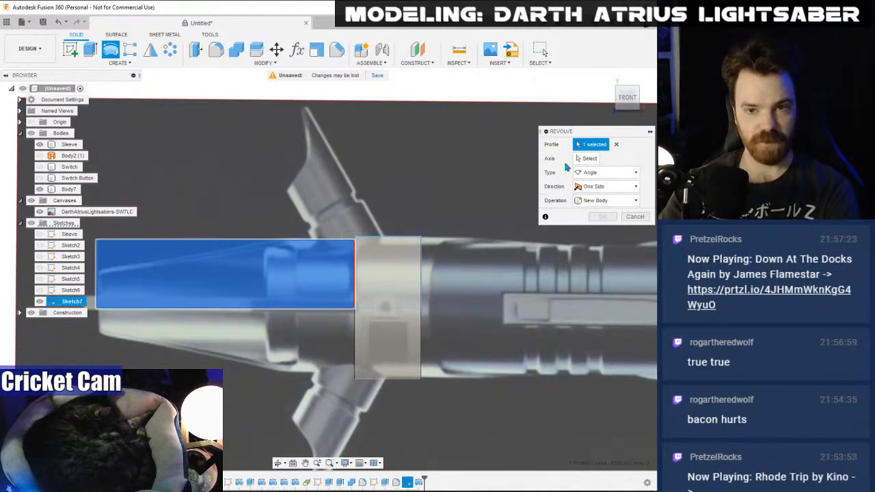
{"action": "left_click", "coordinate": [636, 217]}
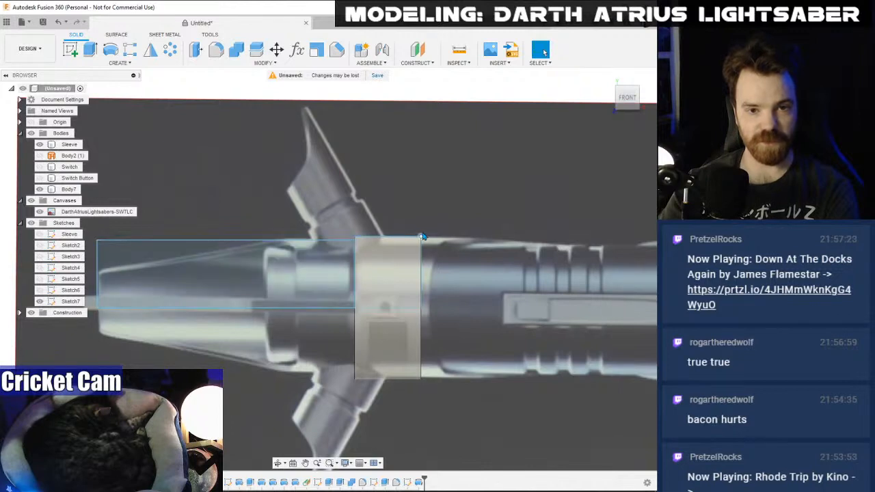
- Remove the solid revolved collar and hide the Switch body
{"action": "left_click", "coordinate": [406, 273]}
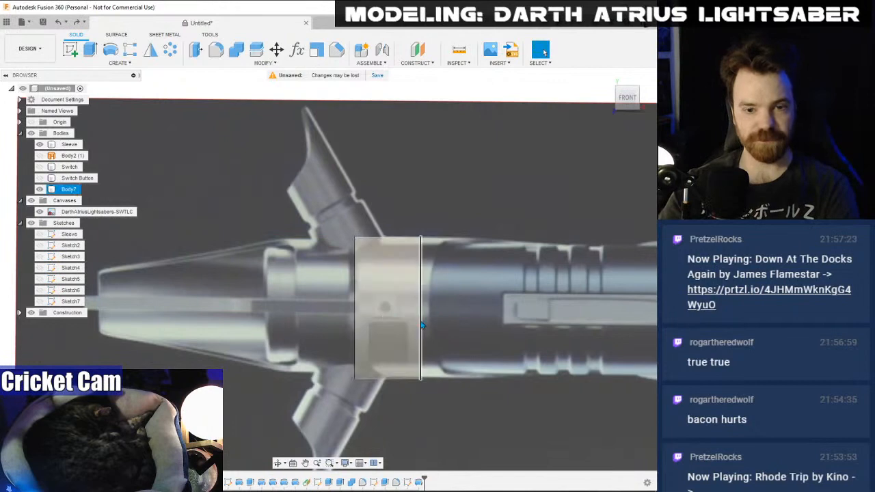
{"action": "key", "text": "Delete"}
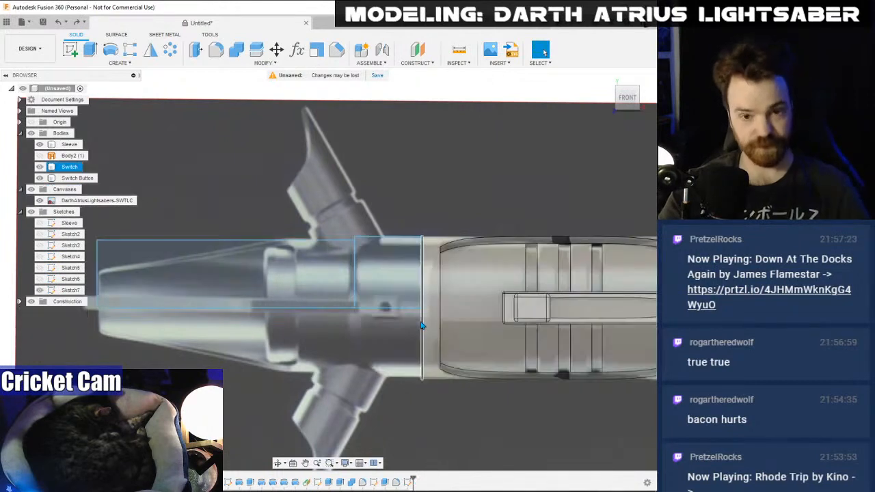
{"action": "left_click", "coordinate": [40, 167]}
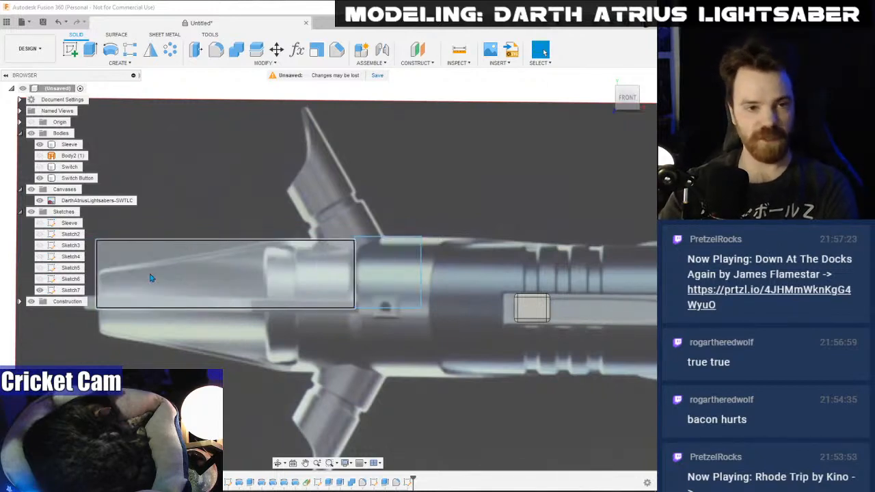
- Surface-revolve the collar profile and the long emitter profile together 360 degrees about the X axis as a new body
{"action": "left_click", "coordinate": [116, 34]}
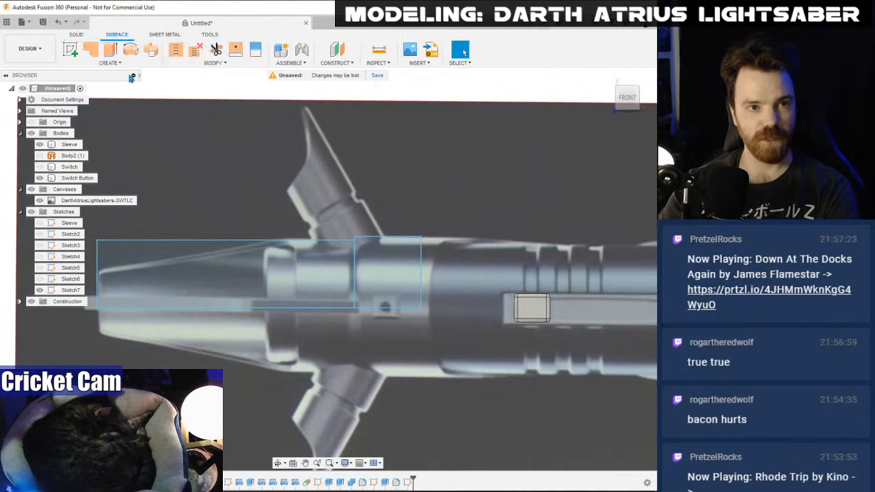
{"action": "left_click", "coordinate": [130, 50]}
{"action": "left_click", "coordinate": [402, 249]}
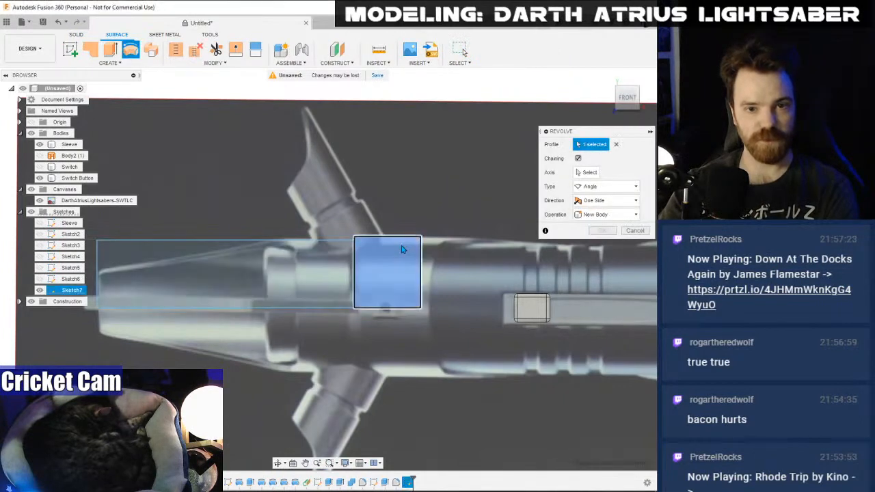
{"action": "left_click", "coordinate": [308, 273]}
{"action": "left_click", "coordinate": [592, 173]}
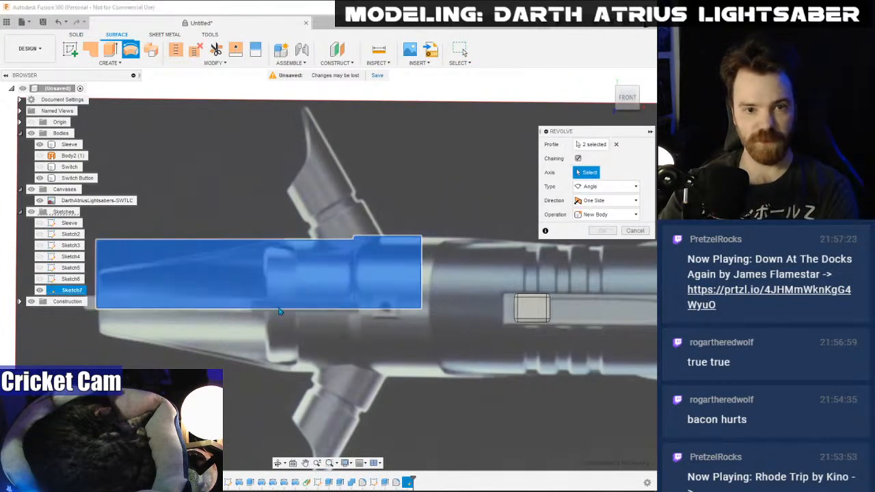
{"action": "middle_click_drag", "start_coordinate": [499, 310], "coordinate": [450, 315]}
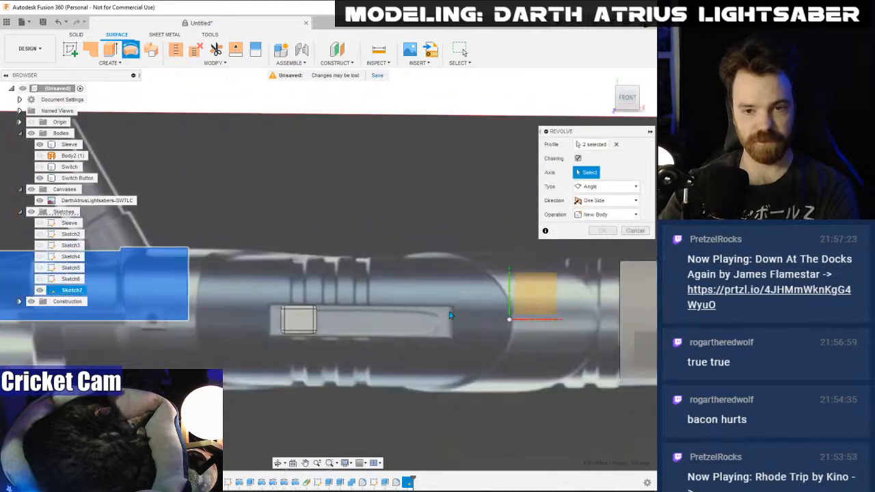
{"action": "left_click", "coordinate": [528, 320]}
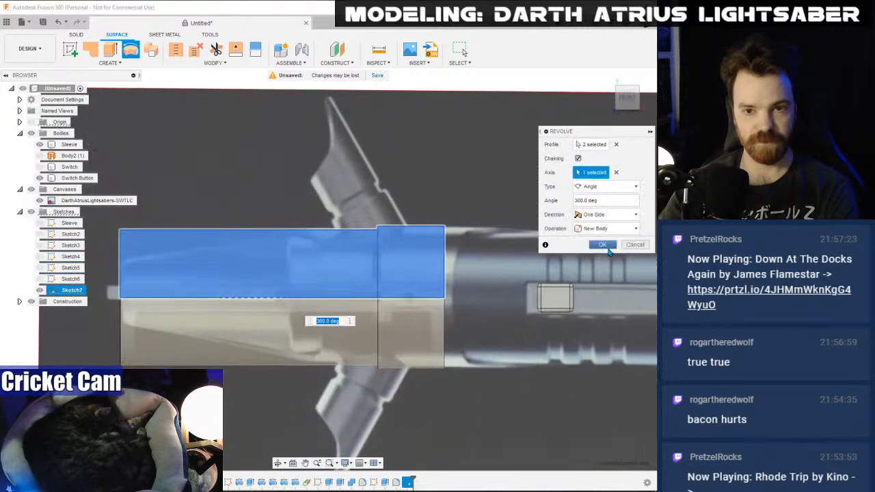
{"action": "left_click", "coordinate": [602, 245]}
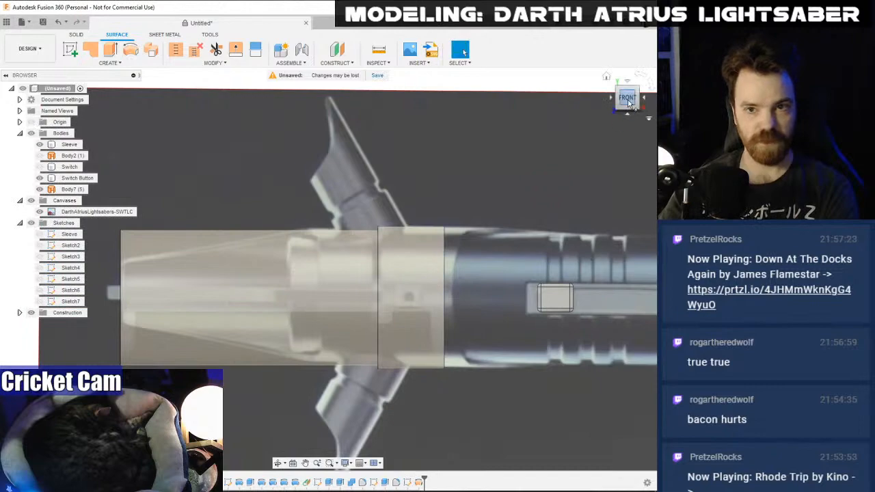
- Hide the Switch Button body and delete the two flat end faces of the revolved surface
{"action": "mouse_move", "coordinate": [328, 269]}
{"action": "middle_mouse_down", "text": "shift"}
{"action": "mouse_move", "coordinate": [438, 273]}
{"action": "mouse_move", "coordinate": [379, 250]}
{"action": "mouse_move", "coordinate": [368, 255]}
{"action": "middle_mouse_up", "text": "shift"}
{"action": "key", "text": "Escape"}
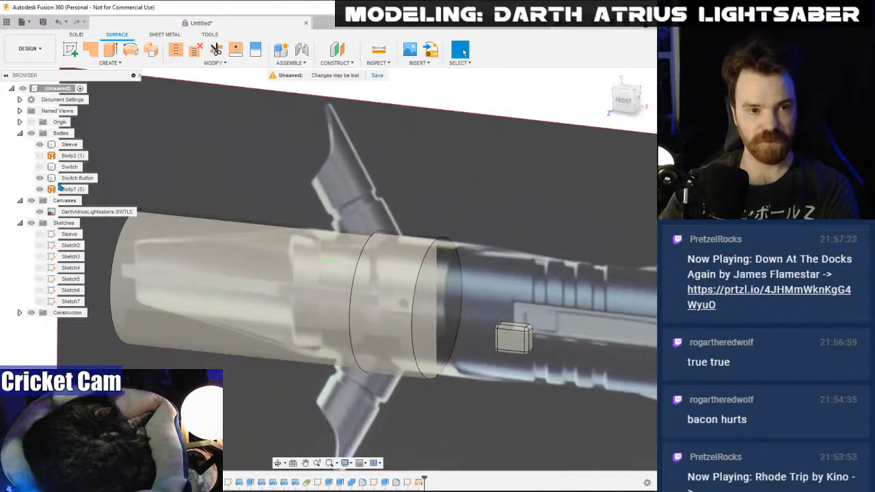
{"action": "left_click", "coordinate": [40, 178]}
{"action": "left_click", "coordinate": [446, 301]}
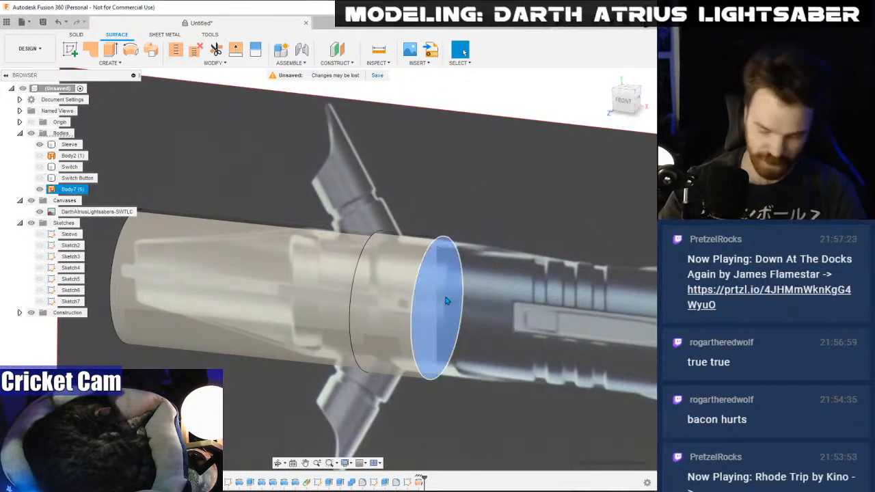
{"action": "key", "text": "Delete"}
{"action": "middle_click_drag", "start_coordinate": [342, 287], "coordinate": [359, 271], "text": "shift"}
{"action": "left_click", "coordinate": [234, 328]}
{"action": "key", "text": "Delete"}
- Delete the step face between the emitter cylinder and the collar so they become separate surface bodies
{"action": "scroll", "coordinate": [369, 255], "scroll_direction": "up", "scroll_amount": 5}
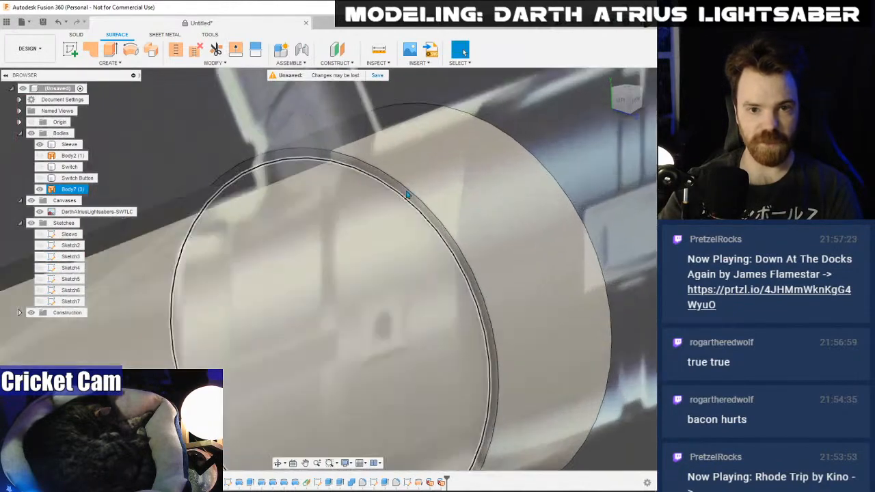
{"action": "left_click", "coordinate": [402, 205]}
{"action": "key", "text": "Delete"}
{"action": "scroll", "coordinate": [383, 273], "scroll_direction": "down", "scroll_amount": 5}
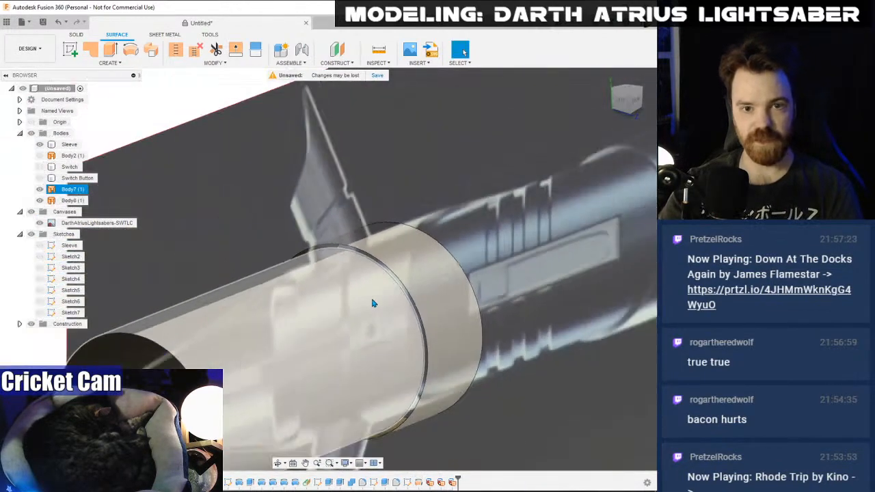
{"action": "scroll", "coordinate": [372, 303], "scroll_direction": "down", "scroll_amount": 3}
- Hide the Sleeve body and show the Switch body beside the revolved surfaces
{"action": "left_click", "coordinate": [640, 107]}
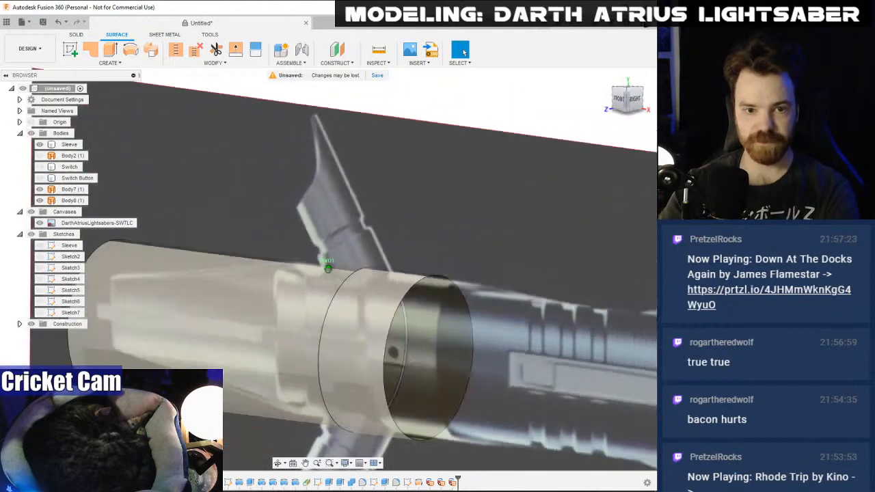
{"action": "middle_click_drag", "start_coordinate": [329, 269], "coordinate": [411, 216], "text": "shift"}
{"action": "left_click", "coordinate": [39, 145]}
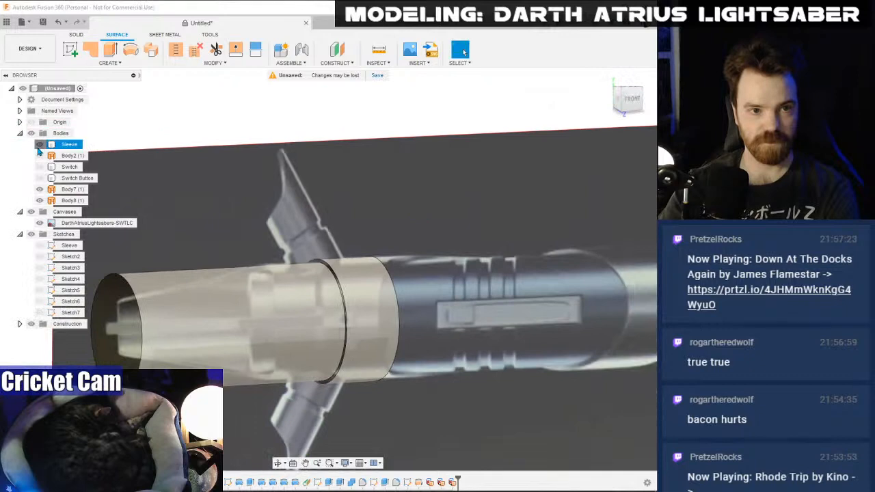
{"action": "middle_click_drag", "start_coordinate": [402, 175], "coordinate": [466, 150]}
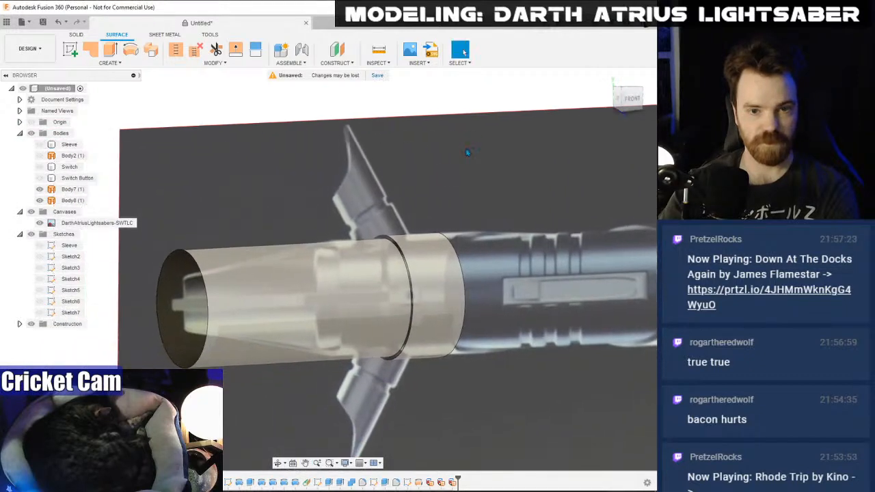
{"action": "left_click", "coordinate": [636, 103]}
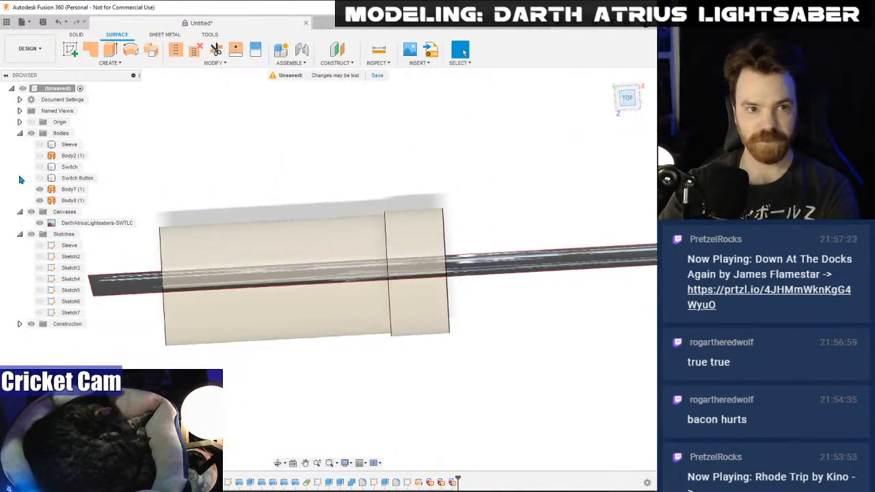
{"action": "left_click", "coordinate": [39, 145]}
{"action": "left_click", "coordinate": [39, 167]}
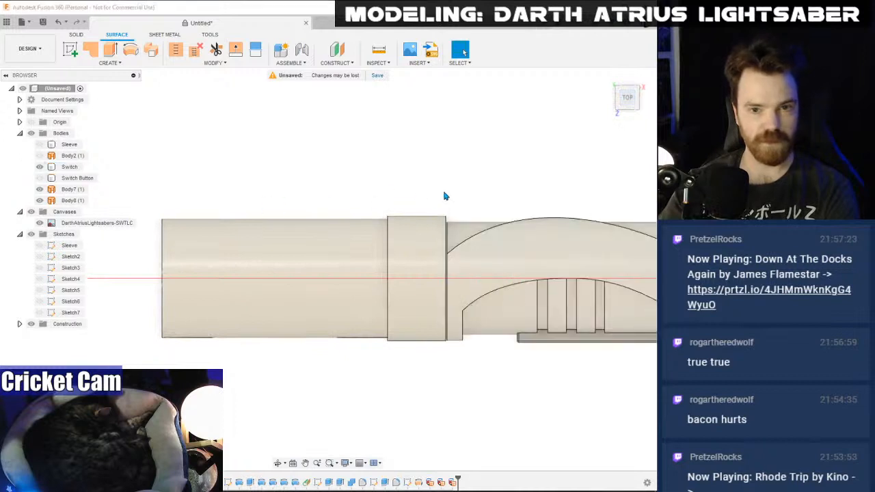
- Examine where the collar meets the Switch body, comparing it with the comic reference picture and the canvas
{"action": "scroll", "coordinate": [444, 196], "scroll_direction": "up", "scroll_amount": 5}
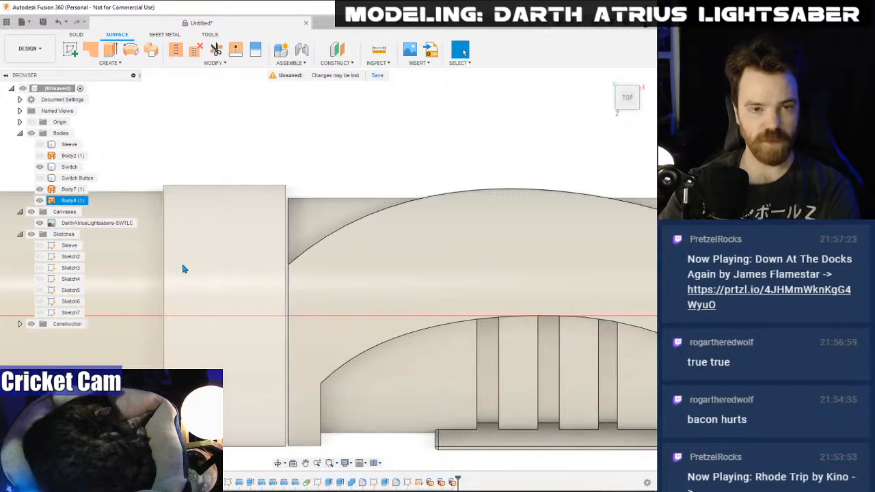
{"action": "key", "text": "alt+Tab"}
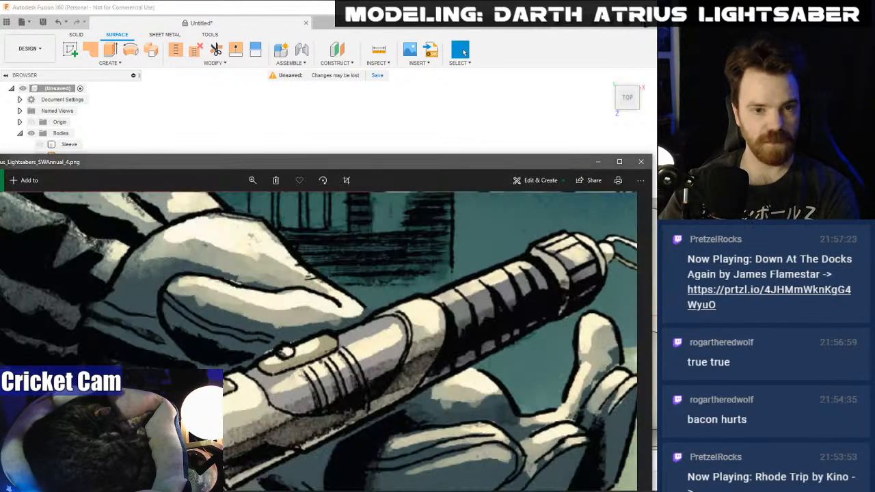
{"action": "left_click", "coordinate": [234, 9]}
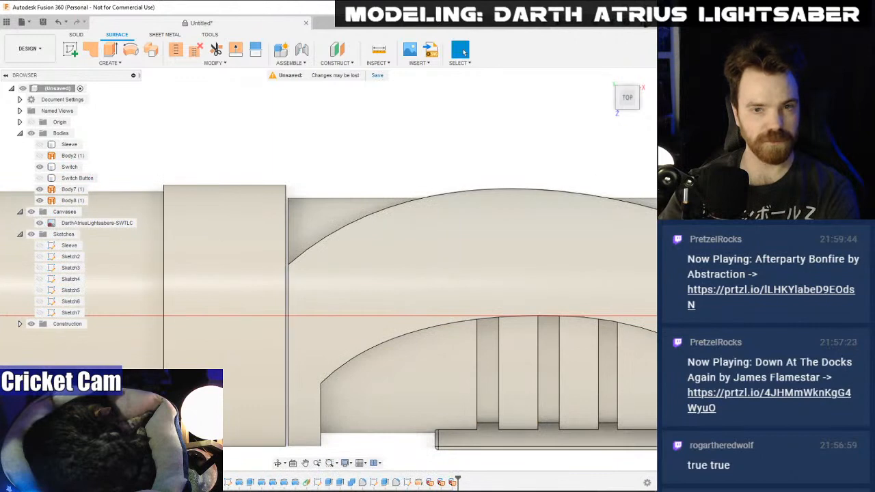
{"action": "mouse_move", "coordinate": [628, 101]}
{"action": "left_mouse_down"}
{"action": "mouse_move", "coordinate": [628, 76]}
{"action": "mouse_move", "coordinate": [628, 87]}
{"action": "left_mouse_up"}
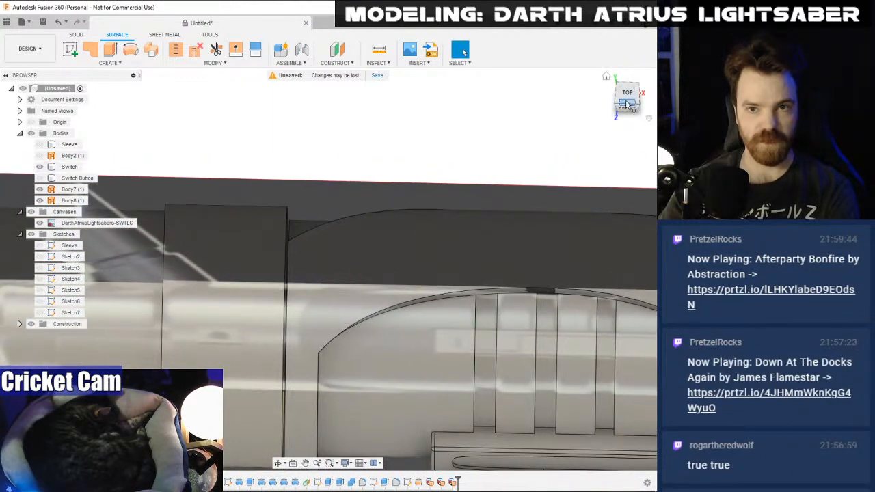
{"action": "left_click", "coordinate": [626, 104]}
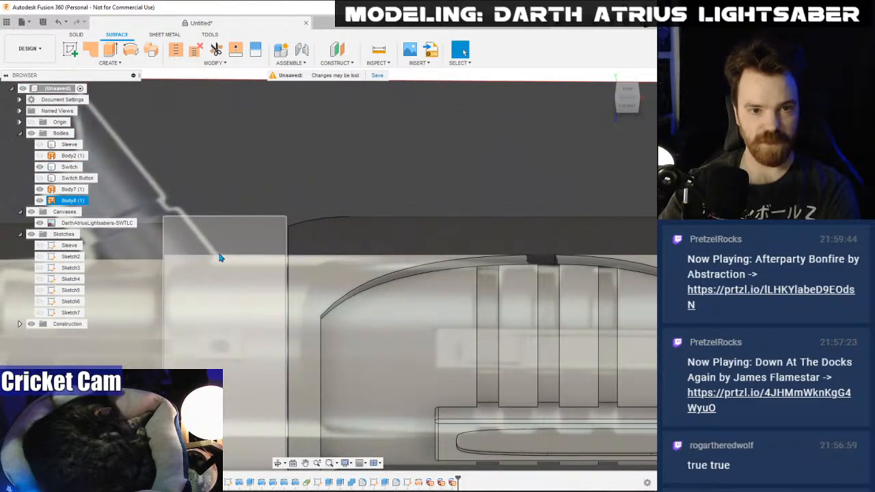
{"action": "left_click", "coordinate": [235, 220]}
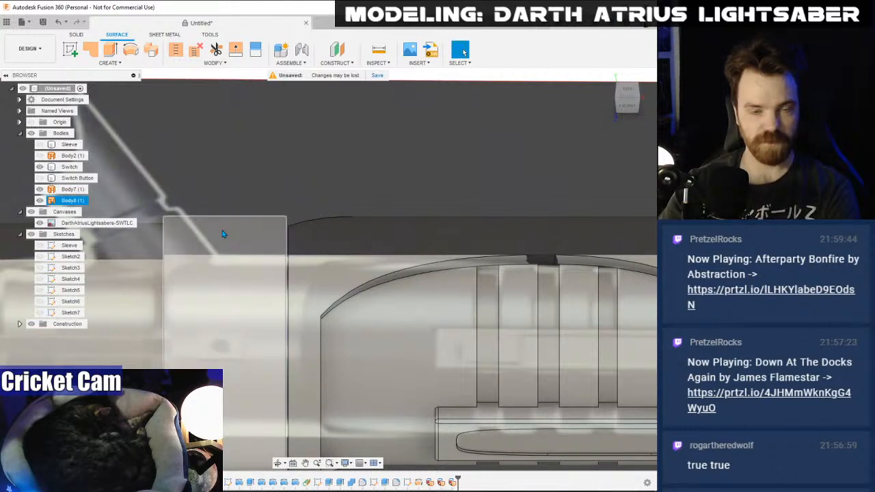
{"action": "left_click", "coordinate": [225, 199]}
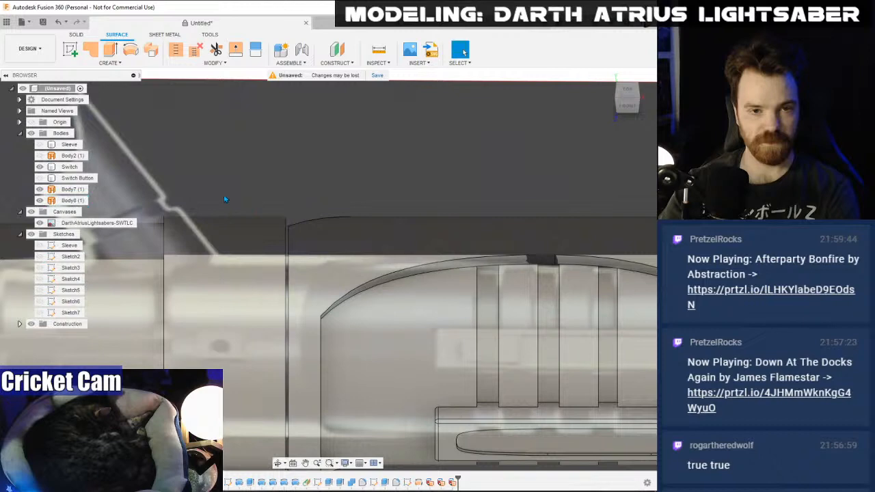
- Start a sketch on the top plane and draw a horizontal line about 12 mm long across the collar from the Switch body's curved-edge corner
{"action": "left_click", "coordinate": [628, 90]}
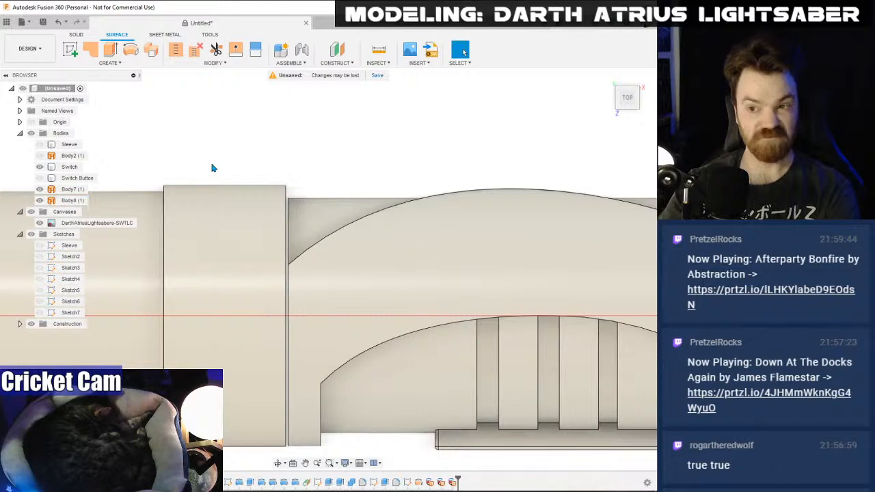
{"action": "left_click", "coordinate": [70, 49]}
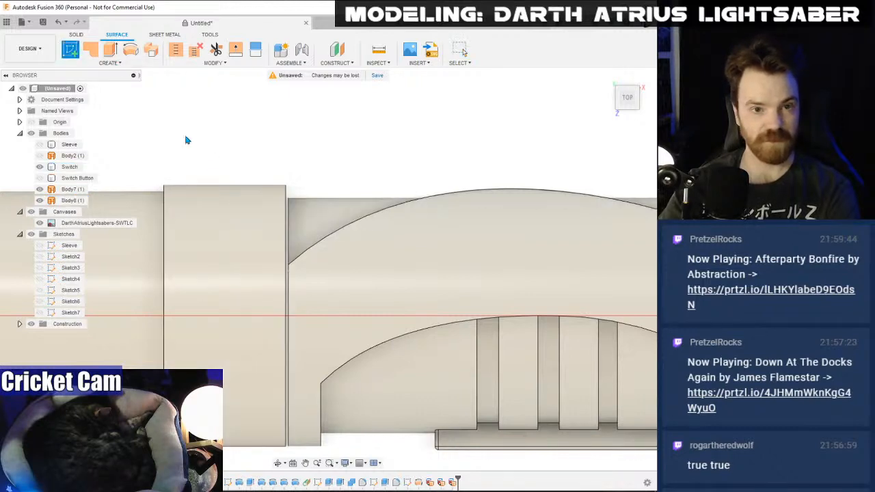
{"action": "left_click", "coordinate": [297, 175]}
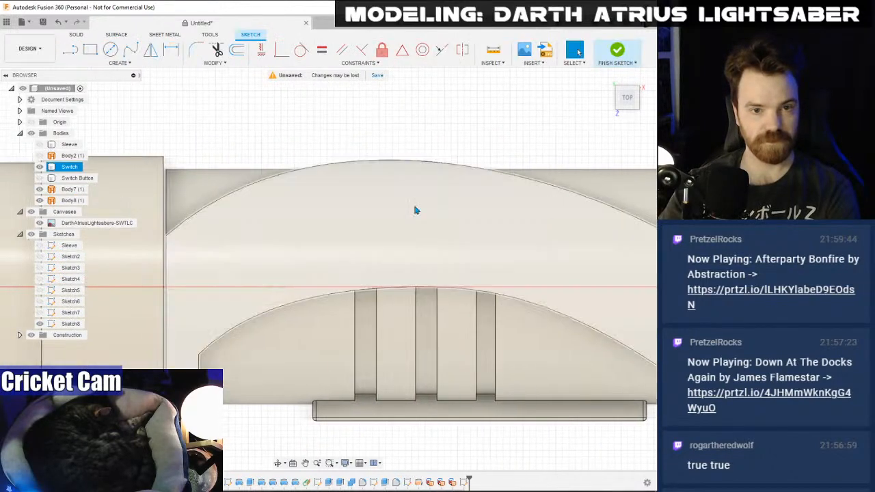
{"action": "key", "text": "l"}
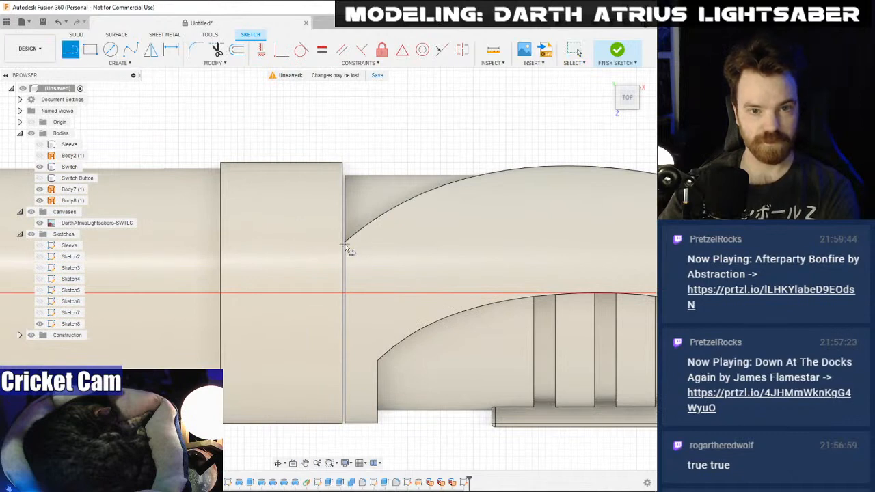
{"action": "scroll", "coordinate": [348, 247], "scroll_direction": "up", "scroll_amount": 5}
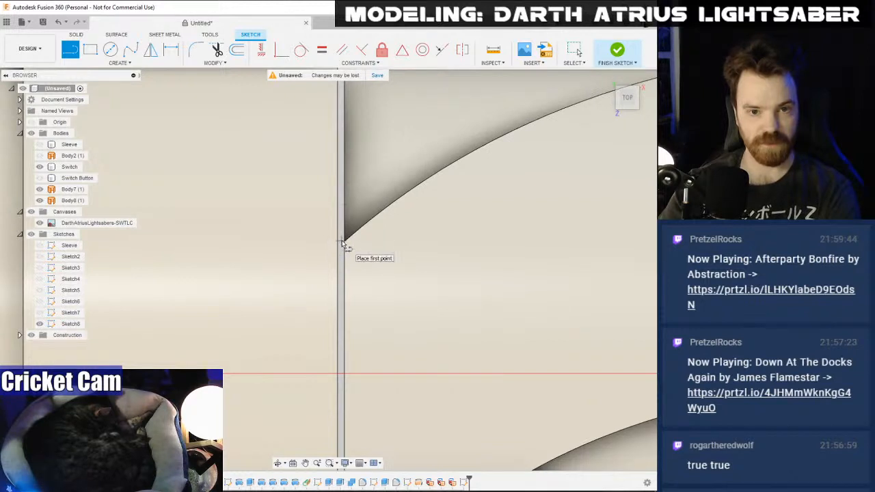
{"action": "left_click", "coordinate": [344, 245]}
{"action": "scroll", "coordinate": [299, 264], "scroll_direction": "down", "scroll_amount": 3}
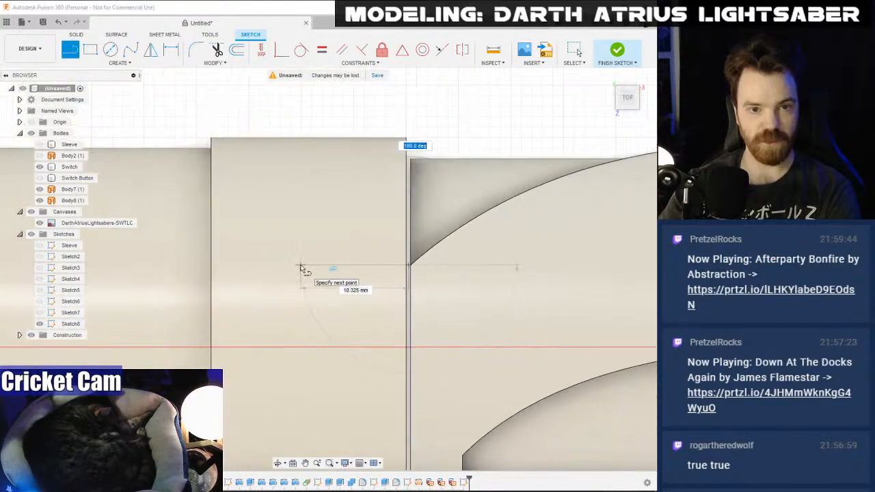
{"action": "scroll", "coordinate": [301, 266], "scroll_direction": "down", "scroll_amount": 1}
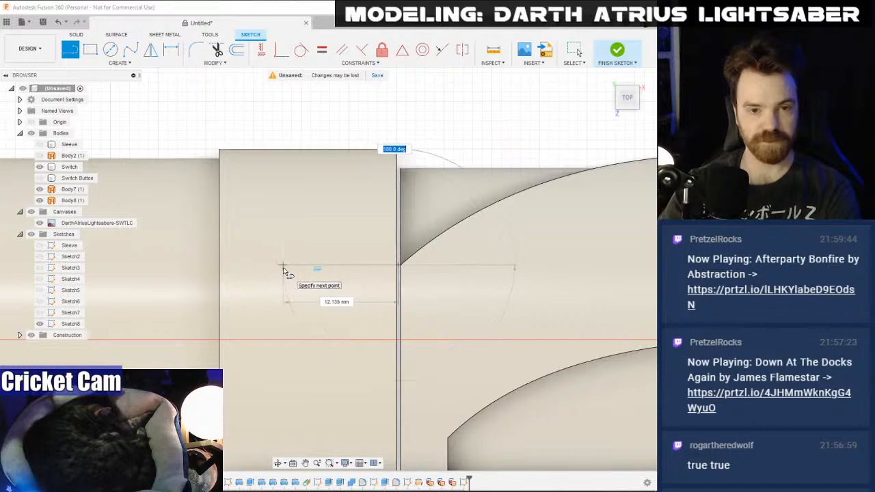
{"action": "left_click", "coordinate": [284, 267]}
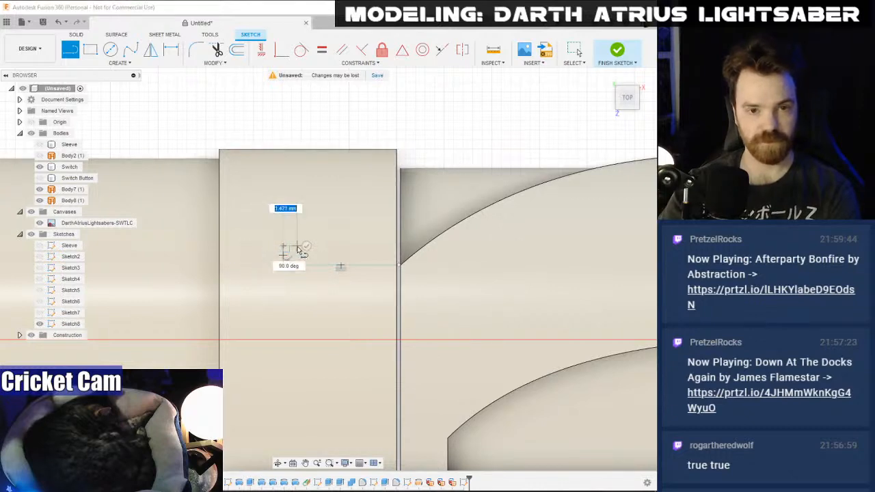
{"action": "key", "text": "Escape"}
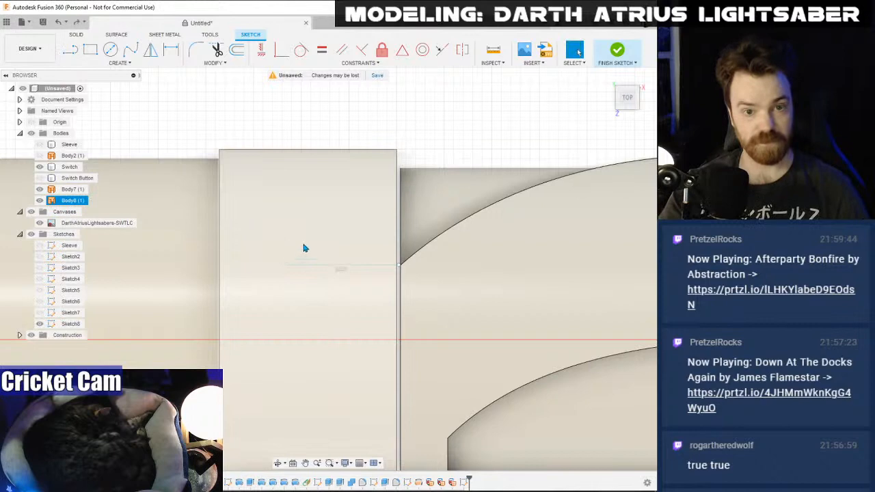
- Shorten the horizontal line by moving its free endpoint toward the Switch body, using the front canvas view as reference
{"action": "left_click_drag", "start_coordinate": [621, 102], "coordinate": [631, 94]}
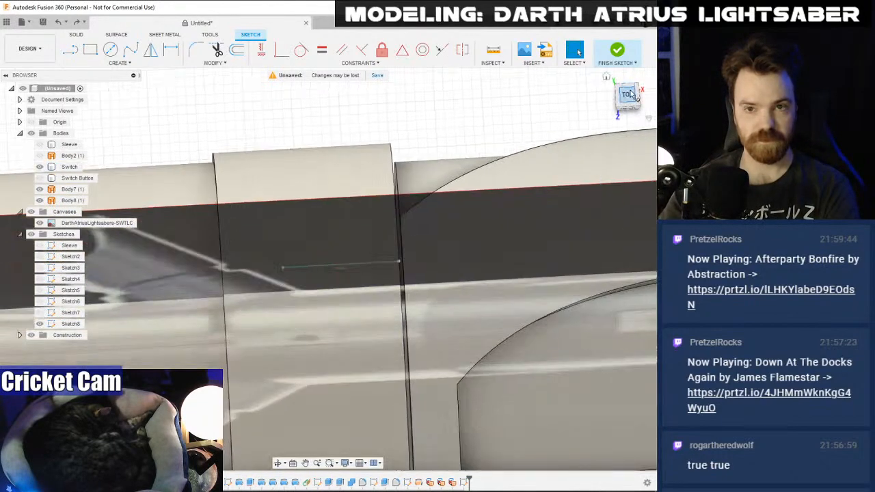
{"action": "left_click", "coordinate": [629, 107]}
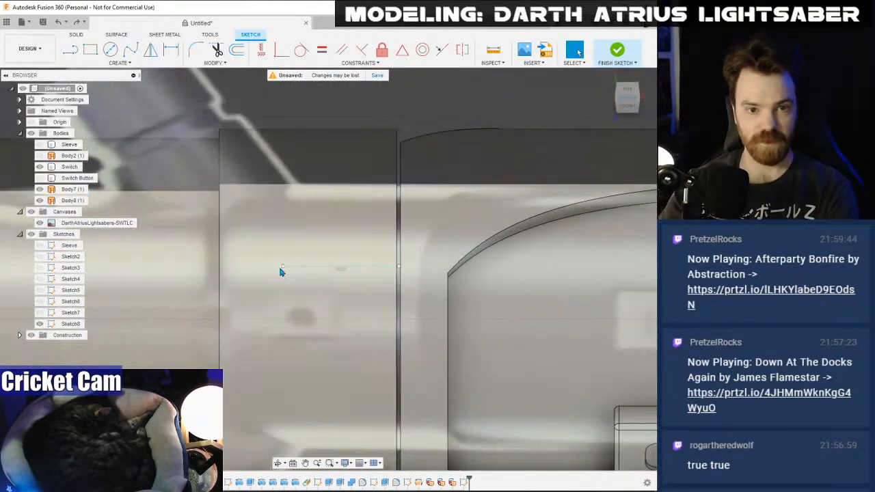
{"action": "left_click", "coordinate": [283, 267]}
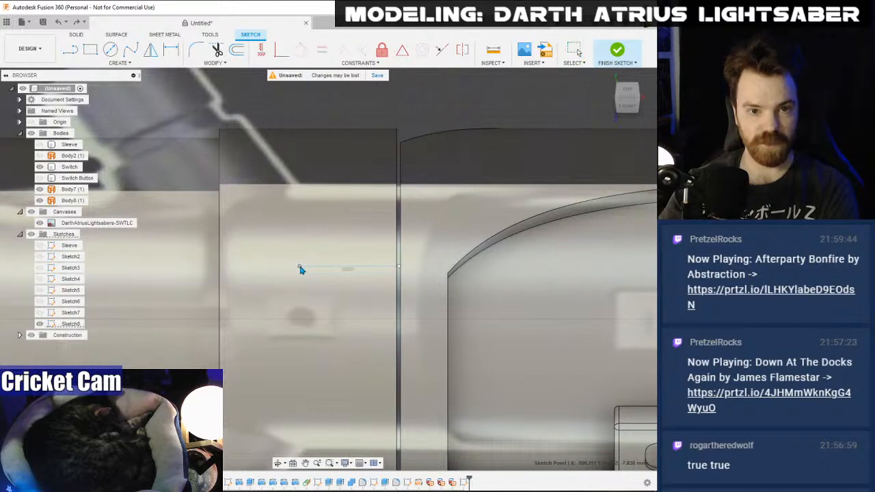
{"action": "left_click_drag", "start_coordinate": [300, 269], "coordinate": [308, 271]}
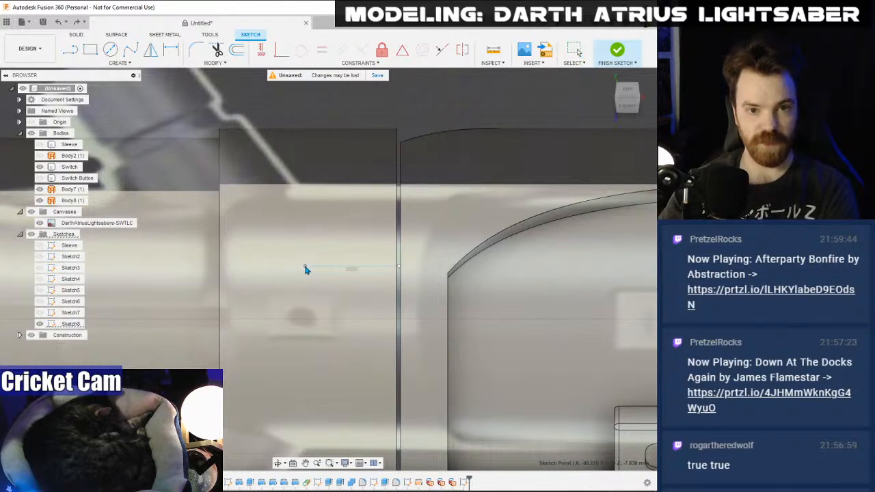
{"action": "left_click", "coordinate": [628, 100]}
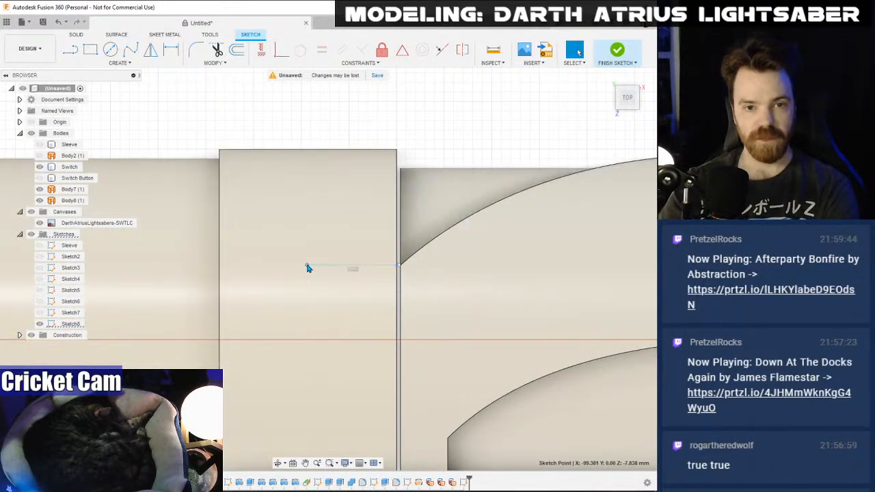
- Draw a perpendicular line from the horizontal line's free endpoint to beyond the collar's outer edge
{"action": "key", "text": "l"}
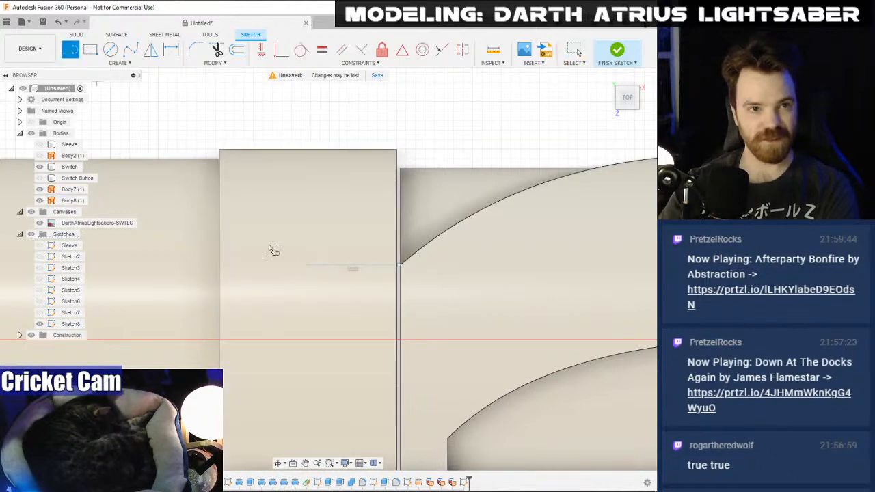
{"action": "left_click", "coordinate": [308, 266]}
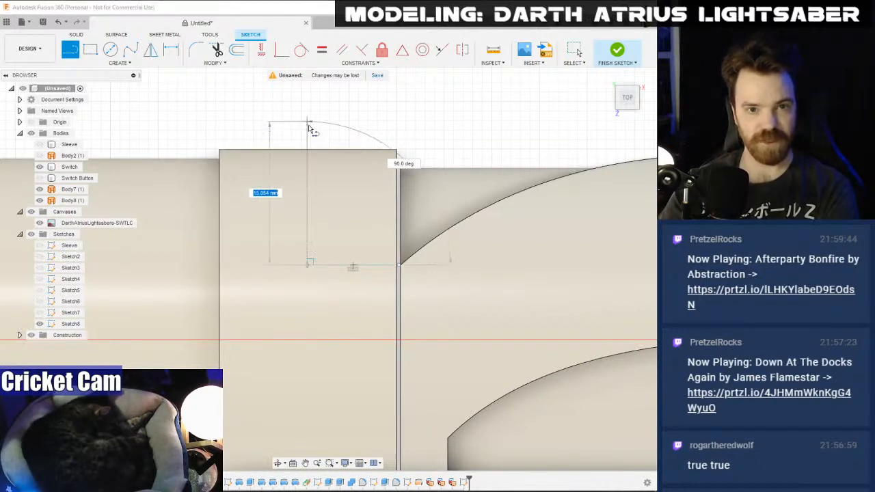
{"action": "left_click", "coordinate": [327, 129]}
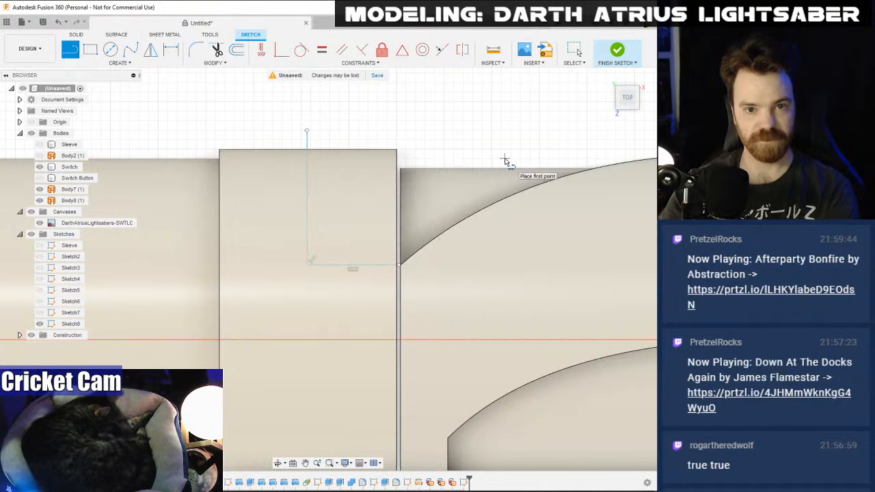
{"action": "key", "text": "Escape"}
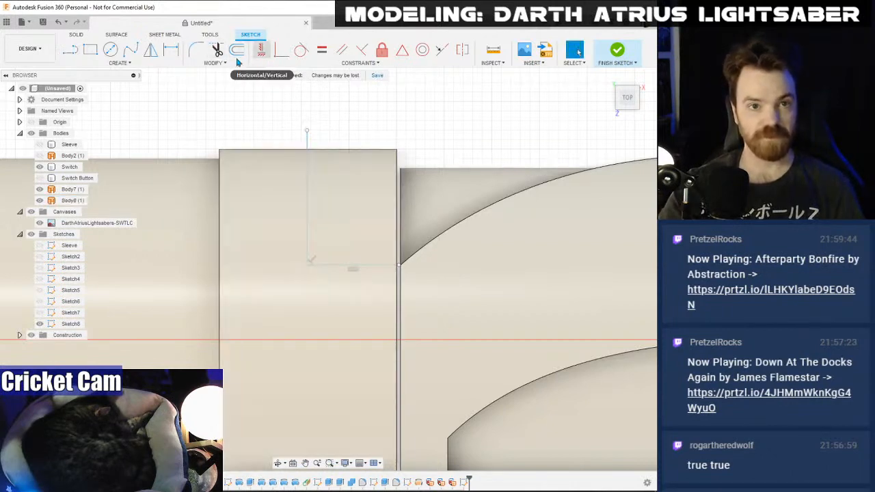
- Split the collar's cylindrical face with the L-shaped sketch lines using Split Face
{"action": "left_click", "coordinate": [116, 34]}
{"action": "left_click", "coordinate": [255, 49]}
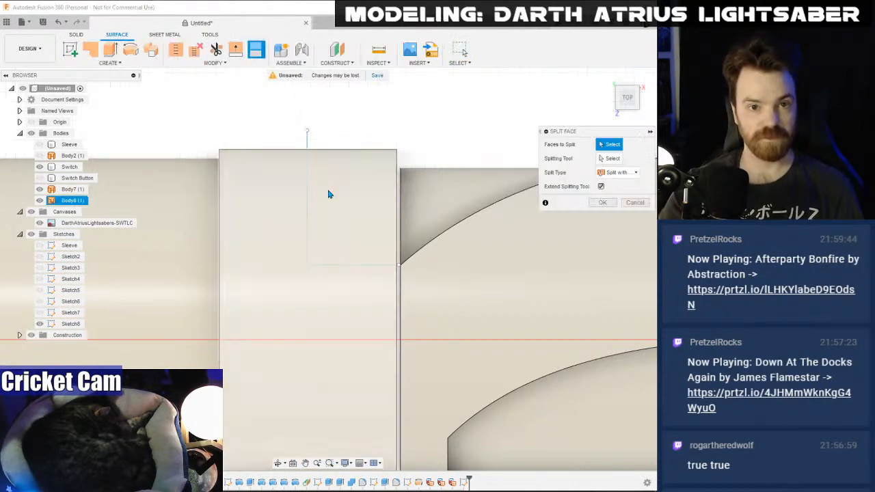
{"action": "left_click", "coordinate": [328, 195]}
{"action": "left_click", "coordinate": [611, 159]}
{"action": "left_click", "coordinate": [307, 141]}
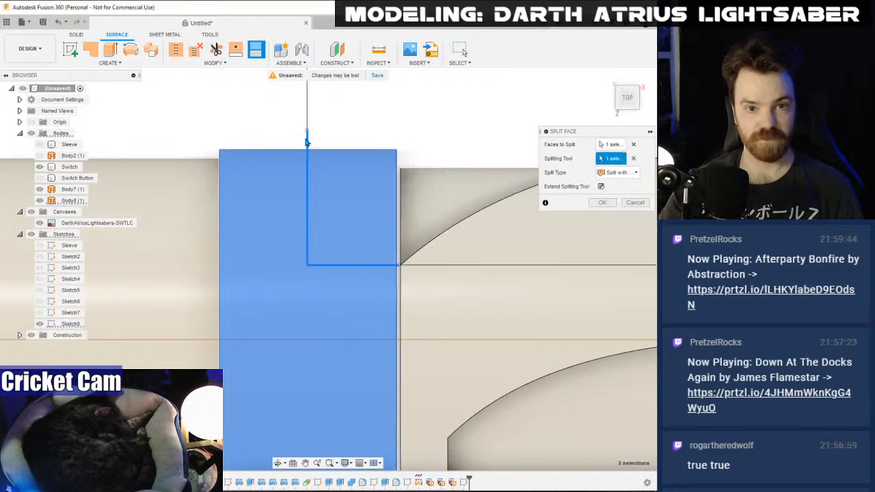
{"action": "left_click", "coordinate": [602, 202]}
- Delete the split-off corner face of the collar to leave a rectangular notch beside the Switch body
{"action": "scroll", "coordinate": [430, 133], "scroll_direction": "down", "scroll_amount": 3}
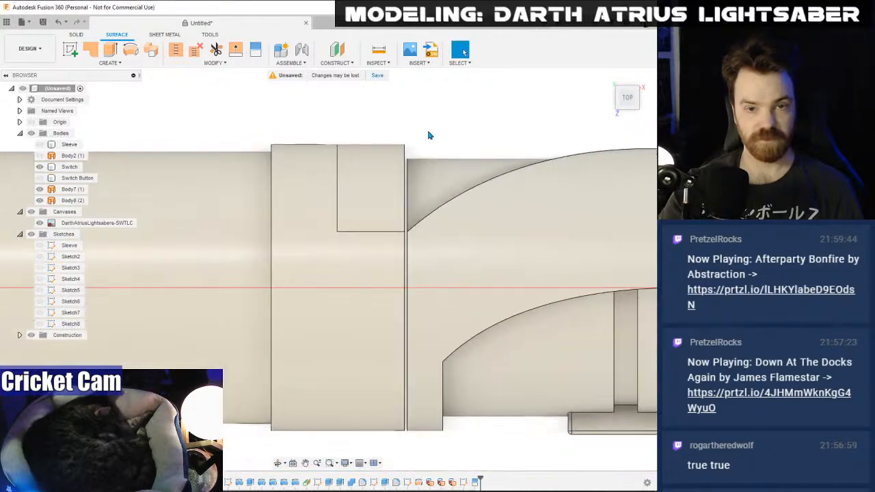
{"action": "left_click", "coordinate": [380, 165]}
{"action": "key", "text": "Delete"}
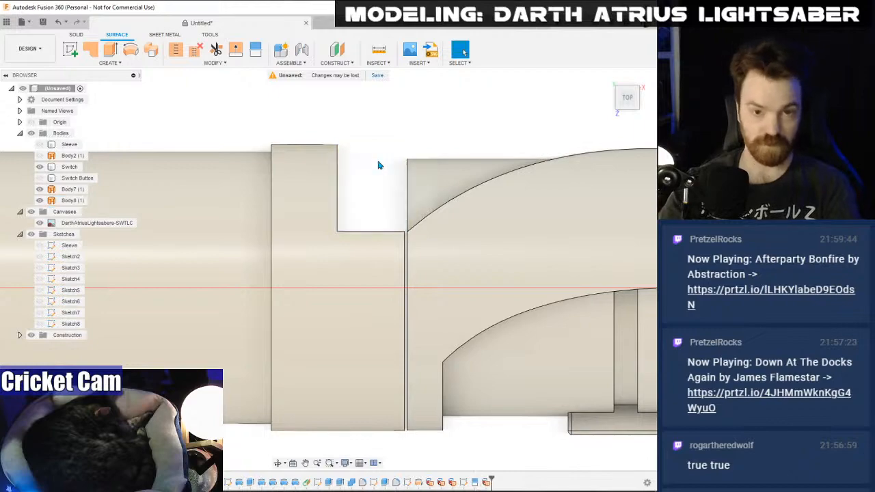
{"action": "mouse_move", "coordinate": [624, 101]}
{"action": "left_mouse_down"}
{"action": "mouse_move", "coordinate": [533, 72]}
{"action": "mouse_move", "coordinate": [575, 113]}
{"action": "mouse_move", "coordinate": [621, 101]}
{"action": "left_mouse_up"}
{"action": "left_click", "coordinate": [620, 101]}
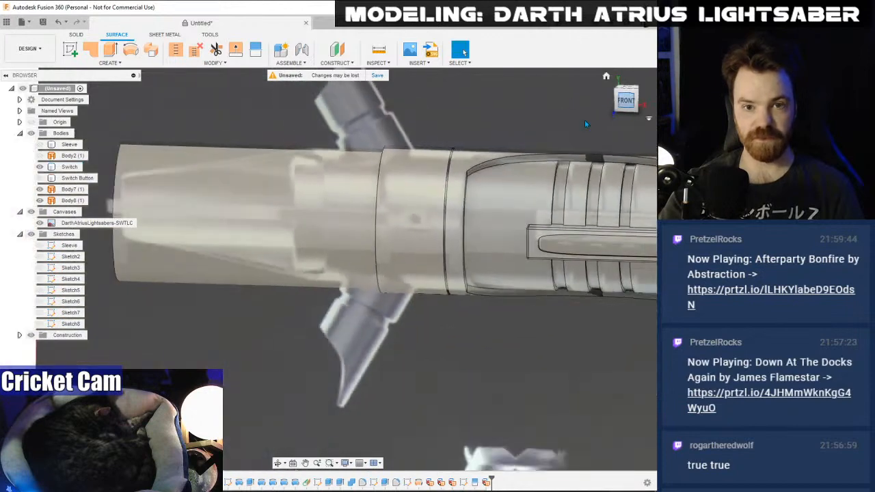
{"action": "scroll", "coordinate": [444, 142], "scroll_direction": "up", "scroll_amount": 2}
{"action": "middle_click_drag", "start_coordinate": [445, 143], "coordinate": [462, 160]}
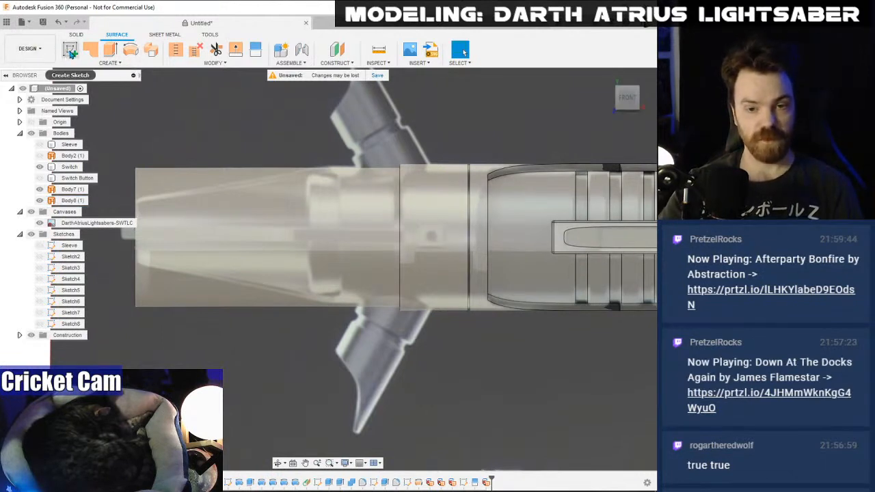
{"action": "middle_click_drag", "start_coordinate": [196, 221], "coordinate": [235, 225]}
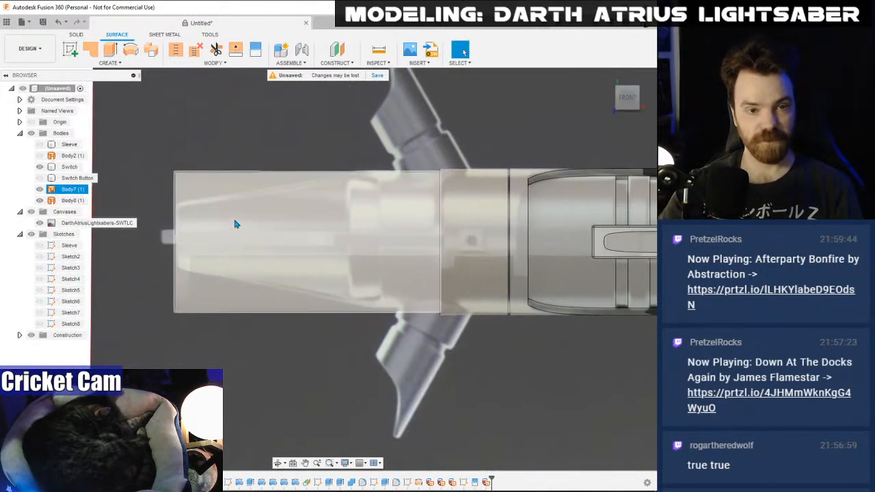
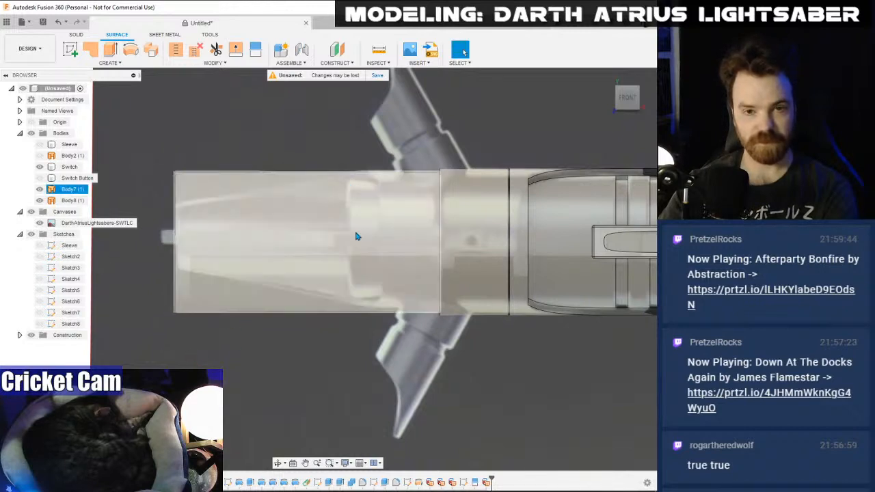
{"action": "left_click", "coordinate": [69, 54]}
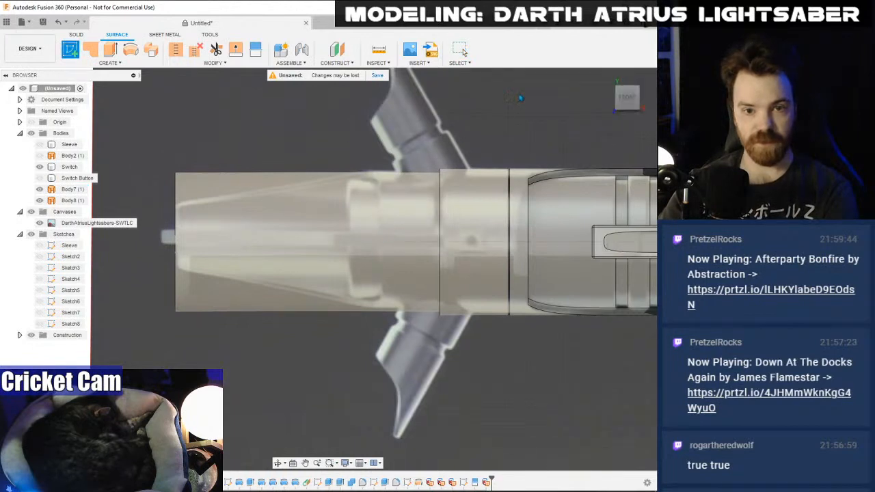
{"action": "left_click", "coordinate": [627, 90]}
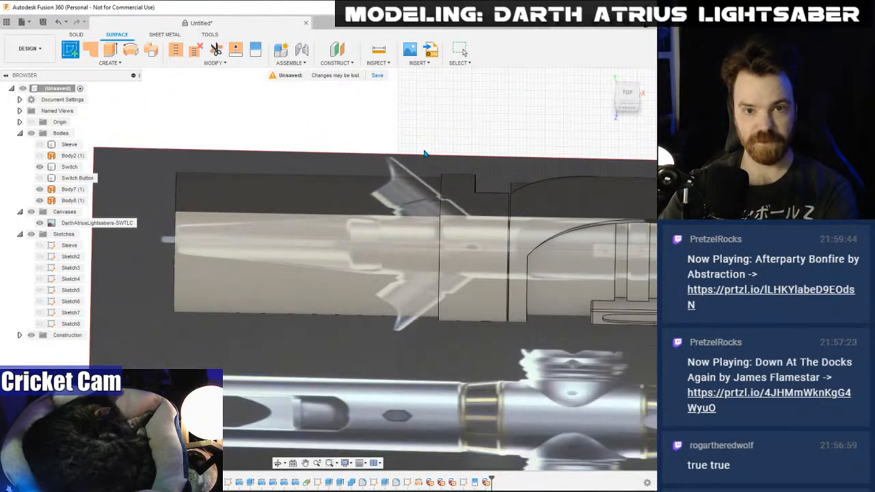
{"action": "left_click", "coordinate": [424, 154]}
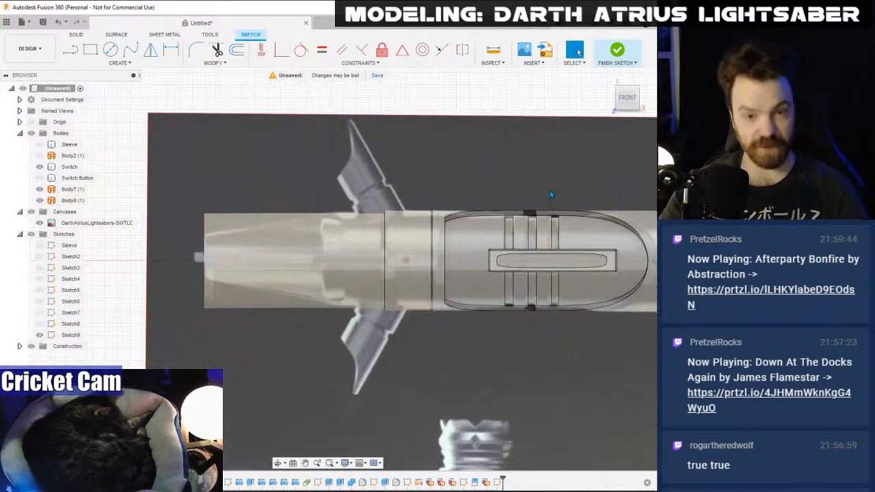
{"action": "key", "text": "ctrl+z"}
- Start a new sketch on the horizontal origin plane that runs through the hilt's axis
{"action": "left_click", "coordinate": [70, 49]}
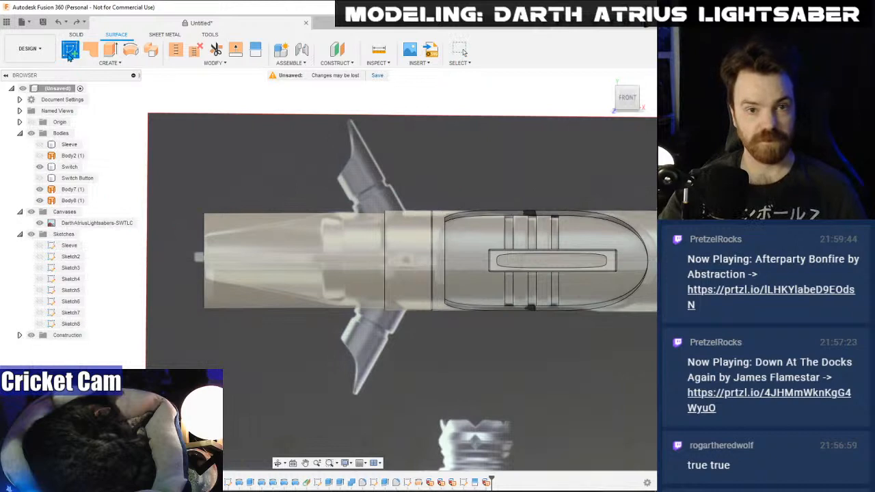
{"action": "middle_click_drag", "start_coordinate": [520, 206], "coordinate": [318, 188]}
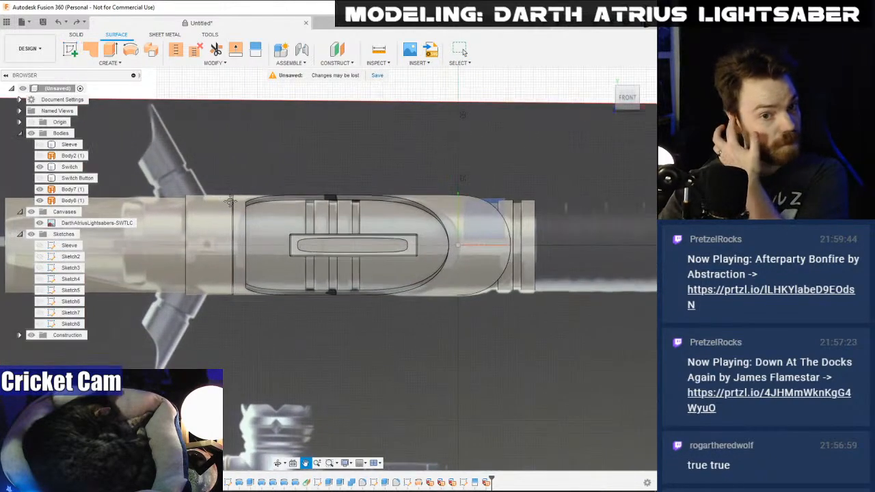
{"action": "left_click", "coordinate": [634, 104]}
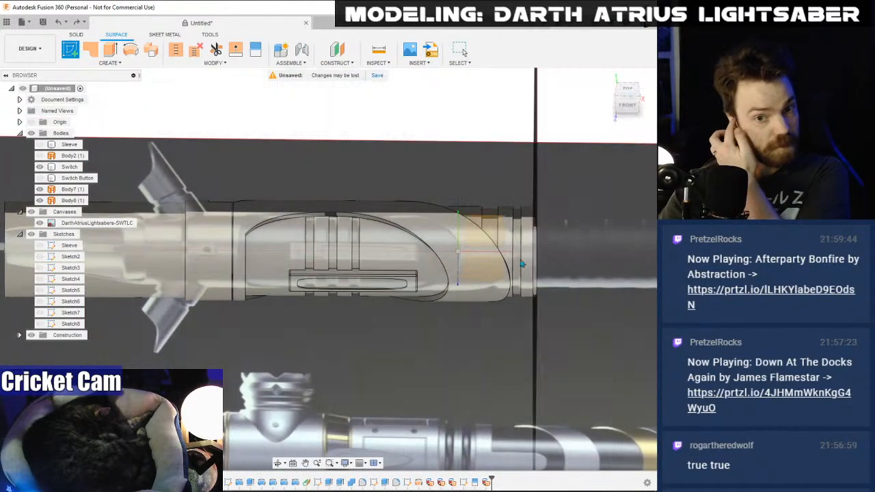
{"action": "left_click", "coordinate": [487, 275]}
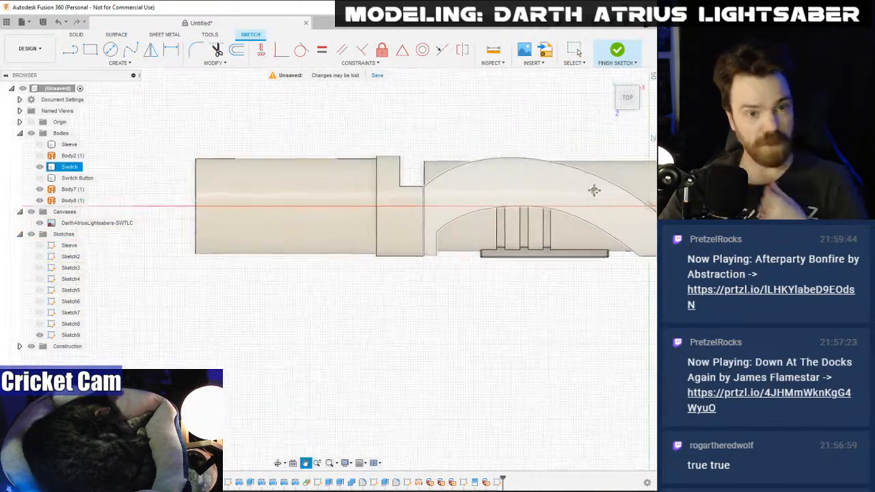
- Using the front canvas for position, draw a perpendicular line about 24 mm long from the emitter's axis past its far edge, opposite the switch side
{"action": "scroll", "coordinate": [341, 201], "scroll_direction": "up", "scroll_amount": 2}
{"action": "key", "text": "l"}
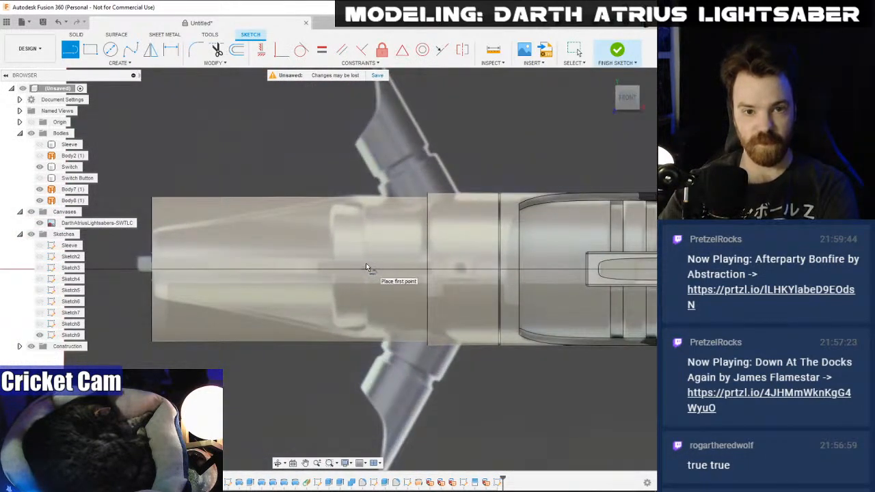
{"action": "left_click", "coordinate": [365, 272]}
{"action": "left_click", "coordinate": [634, 84]}
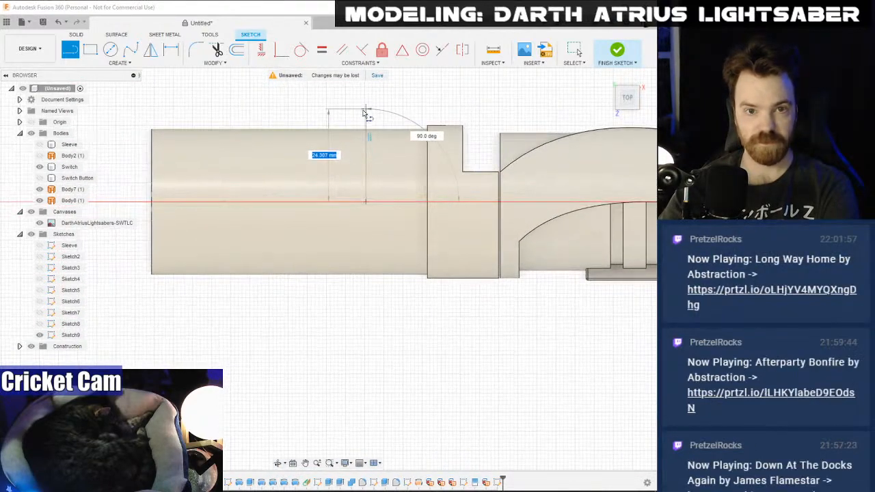
{"action": "left_click", "coordinate": [364, 113]}
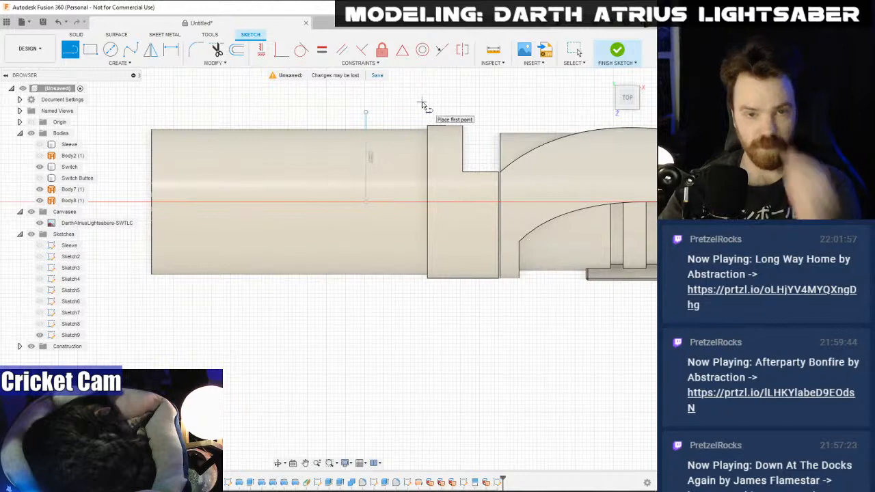
{"action": "key", "text": "Escape"}
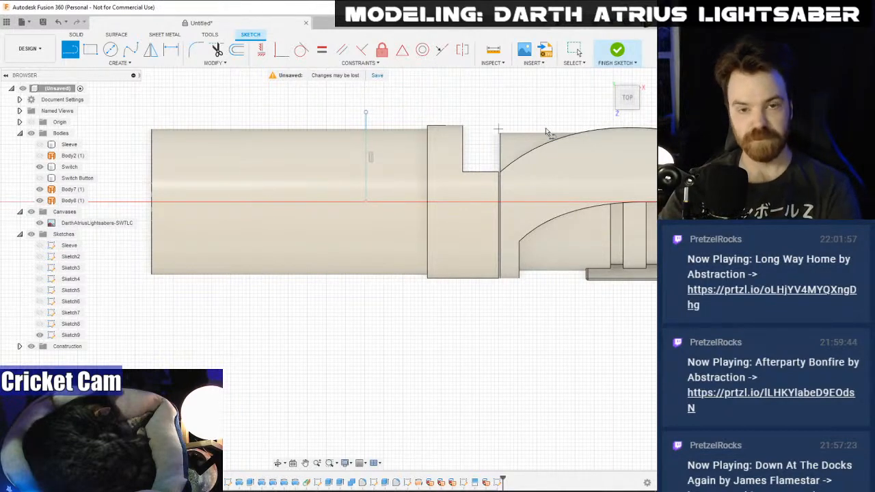
- Draw a perpendicular line from the same axis point past the emitter's switch-side edge
{"action": "left_click", "coordinate": [629, 101]}
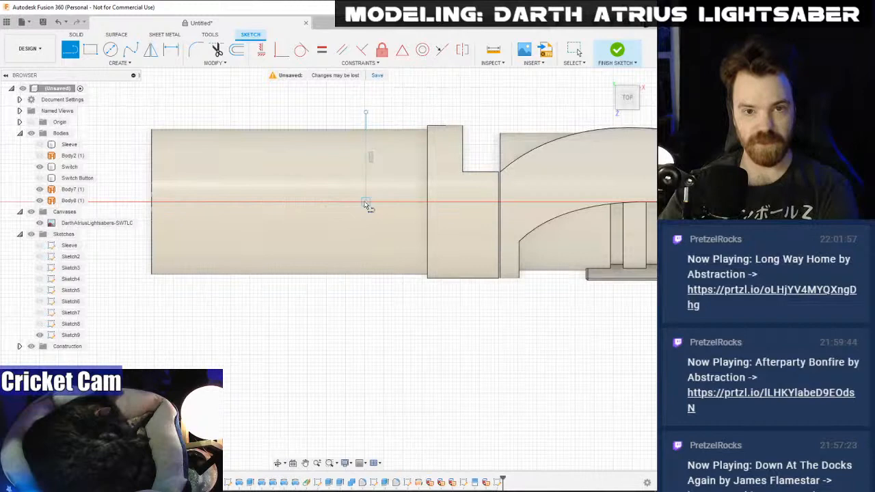
{"action": "left_click", "coordinate": [366, 296]}
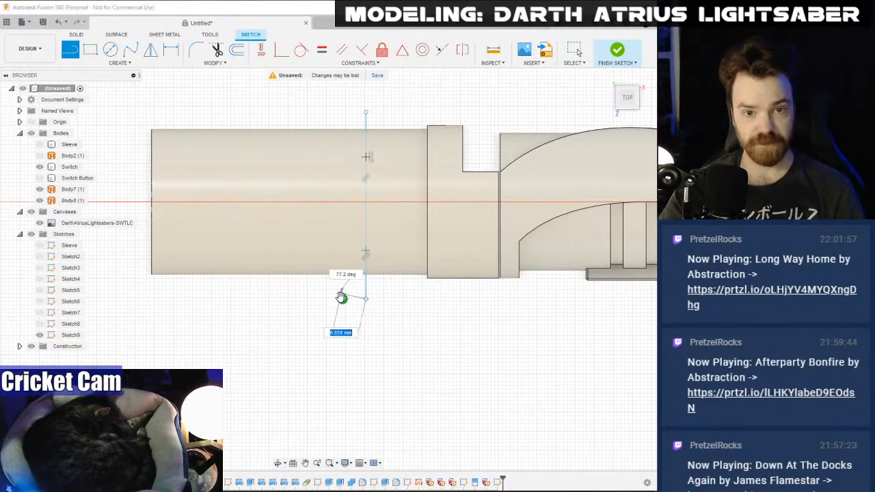
{"action": "key", "text": "Escape"}
{"action": "key", "text": "Escape"}
- Delete the perpendicular line running from the axis past the emitter's far edge
{"action": "left_click", "coordinate": [367, 158]}
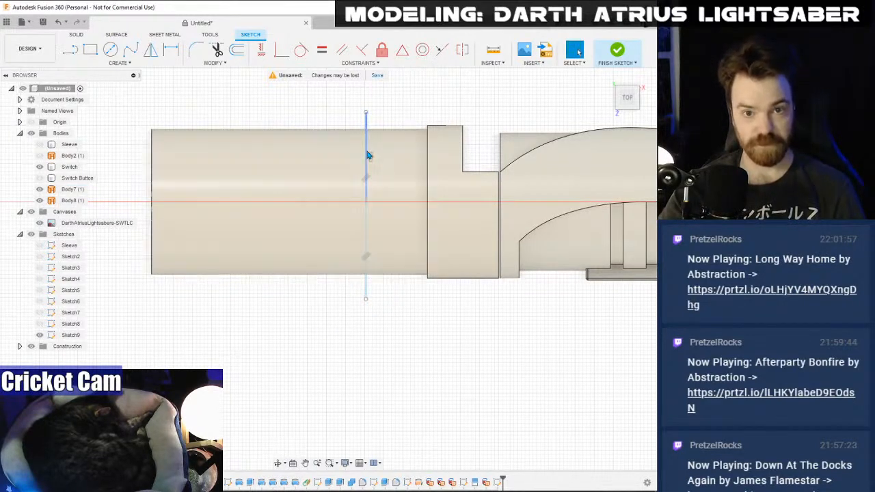
{"action": "key", "text": "Delete"}
{"action": "left_click", "coordinate": [368, 155]}
{"action": "key", "text": "Escape"}
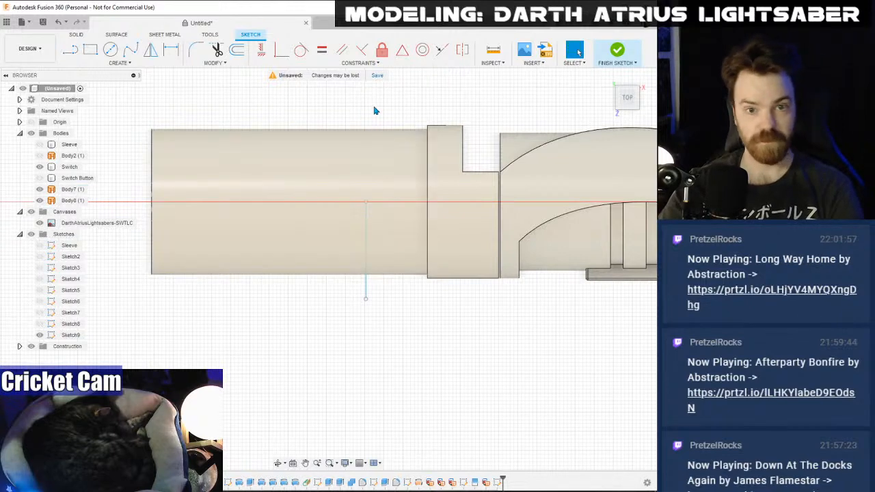
- Compare the perpendicular line's position along the emitter with the reference canvas, alternating between top and front views
{"action": "left_click", "coordinate": [627, 73]}
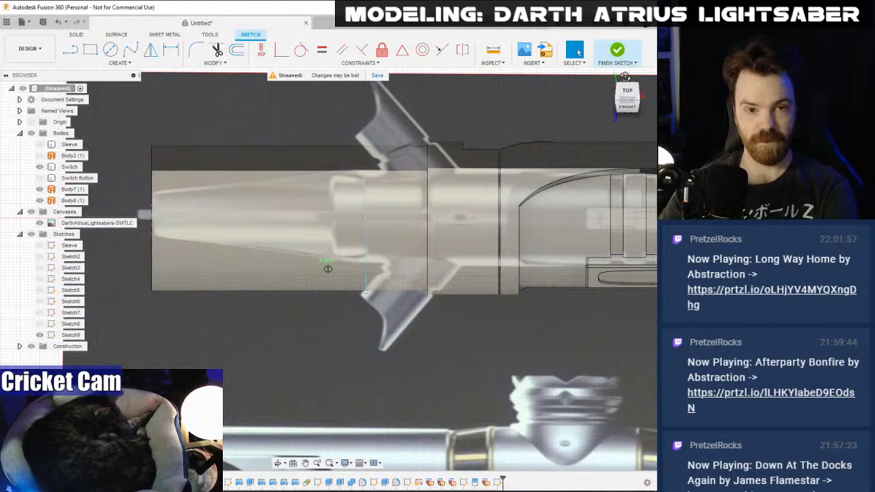
{"action": "left_click", "coordinate": [627, 92]}
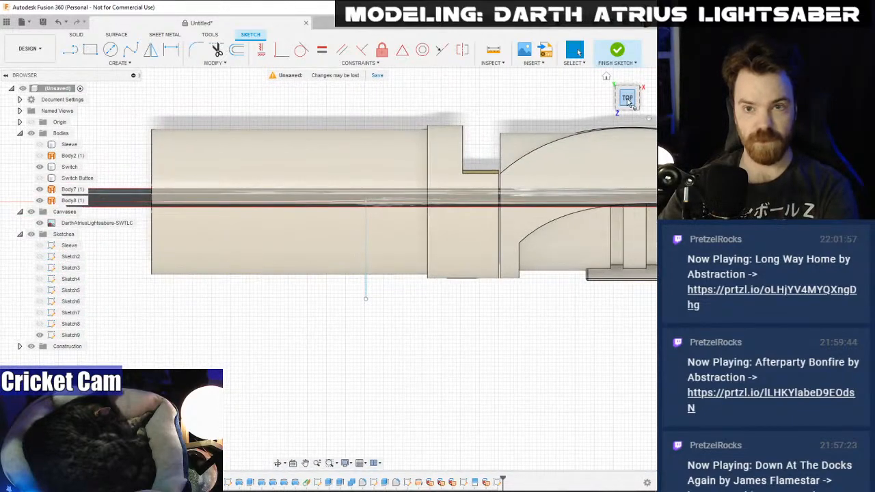
{"action": "left_click", "coordinate": [444, 216]}
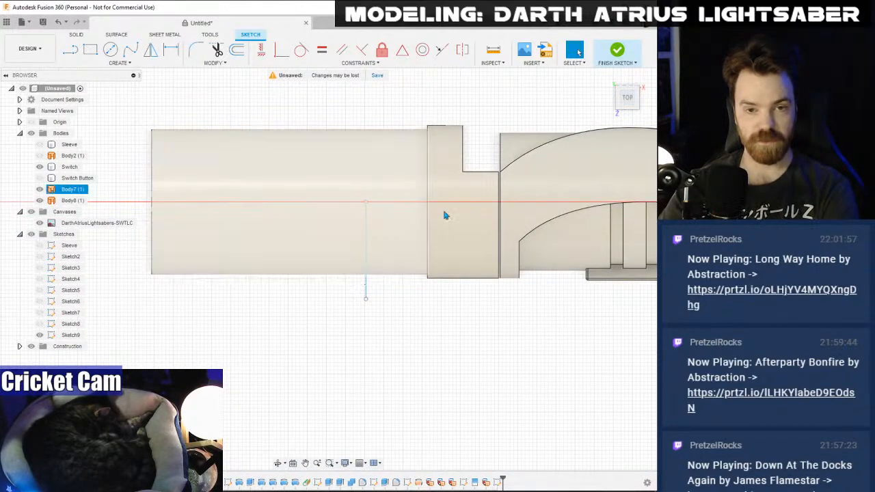
{"action": "left_click", "coordinate": [627, 106]}
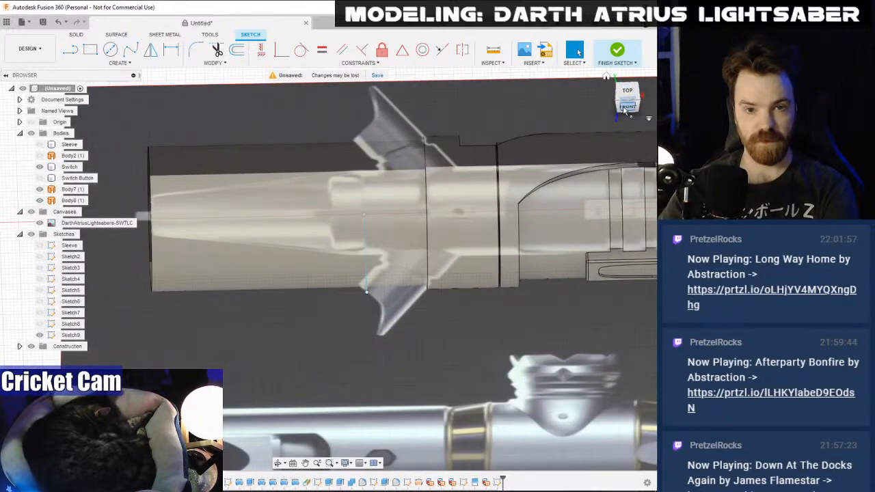
{"action": "left_click", "coordinate": [627, 92]}
{"action": "left_click", "coordinate": [342, 270]}
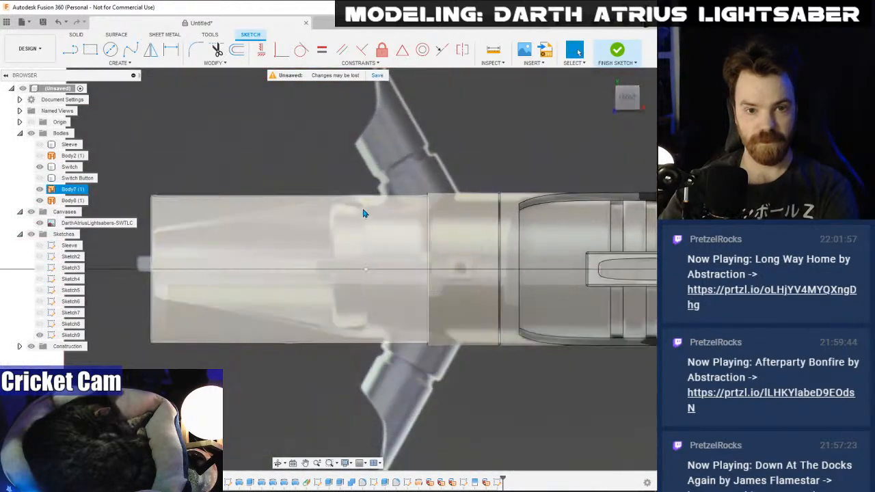
- Switch to Photos to examine the emitter's cutaway shape in Darth_Atrius_Lightsabers_SWAnnual_4.png, and return to the Fusion 360 sketch
{"action": "key", "text": "alt+Tab"}
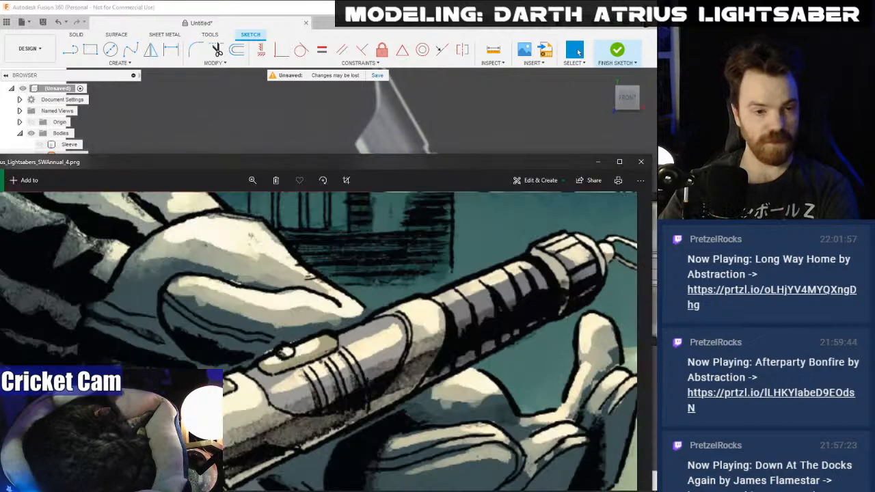
{"action": "left_click_drag", "start_coordinate": [231, 171], "coordinate": [341, 39]}
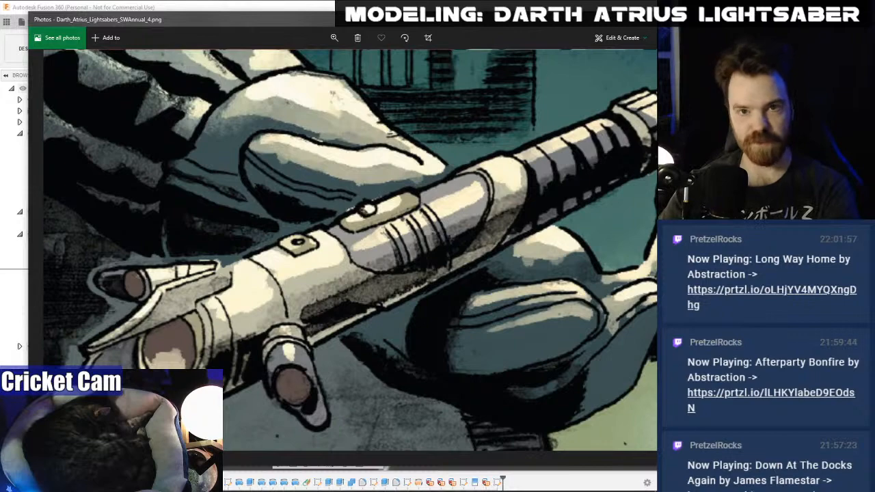
{"action": "left_click_drag", "start_coordinate": [638, 14], "coordinate": [620, 46]}
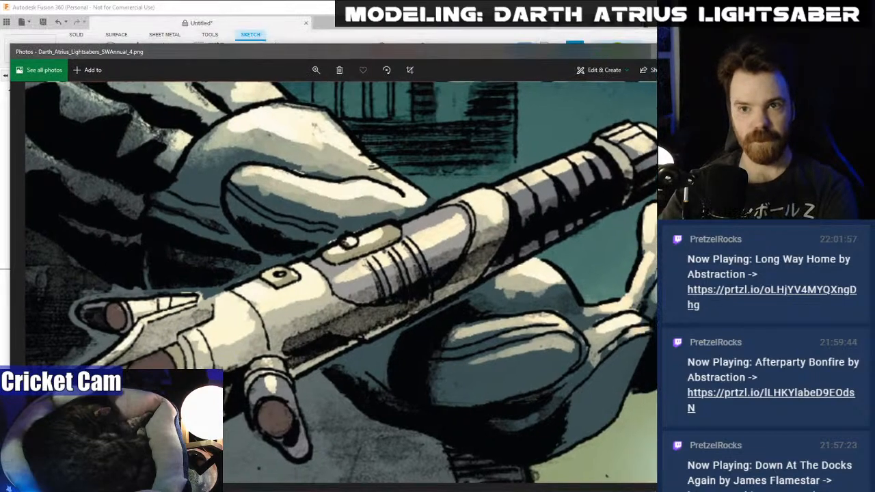
{"action": "key", "text": "alt+Tab"}
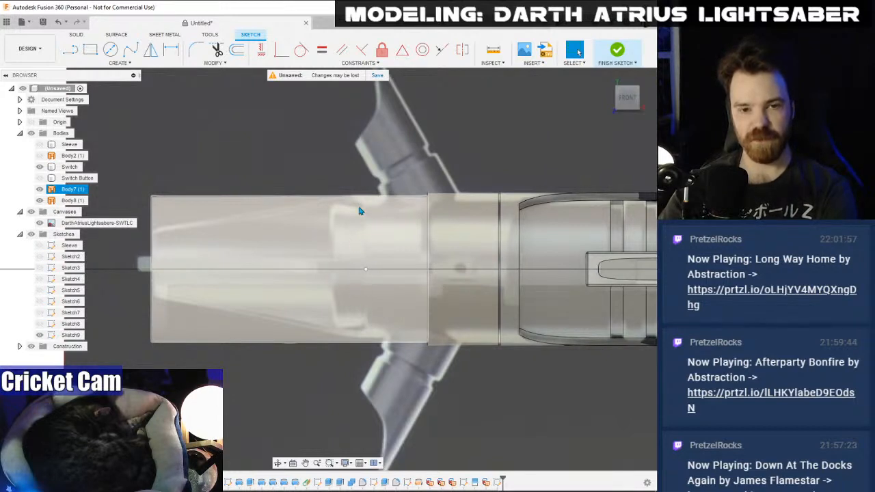
{"action": "key", "text": "Escape"}
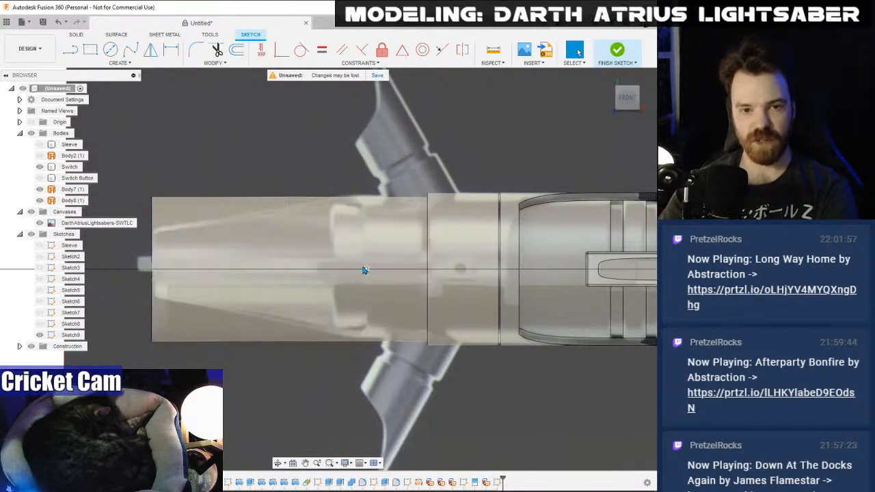
- In the top view, draw a fit-point spline from just outside the emitter's open end near its far edge, curving through two points onto the perpendicular line
{"action": "left_click", "coordinate": [626, 98]}
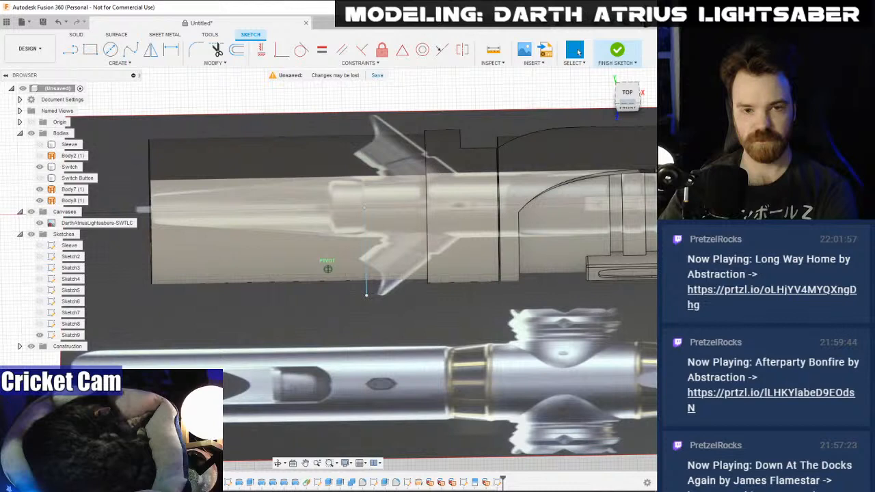
{"action": "left_click", "coordinate": [628, 95]}
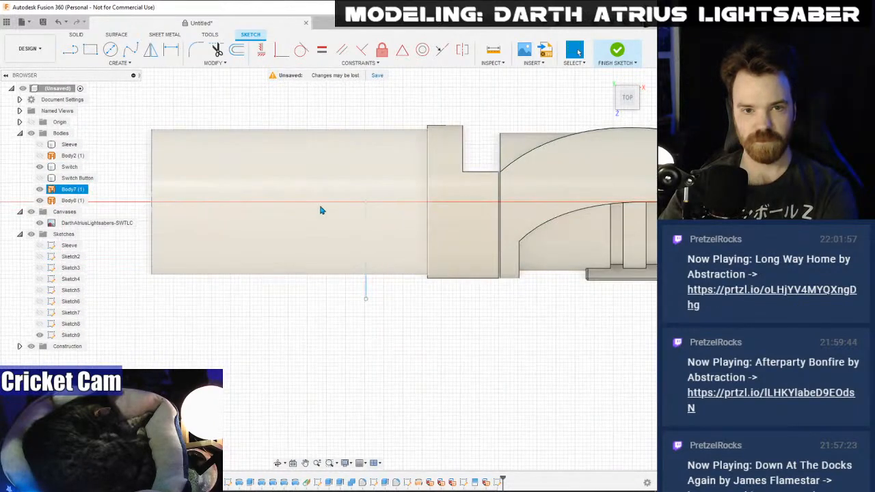
{"action": "left_click", "coordinate": [132, 51]}
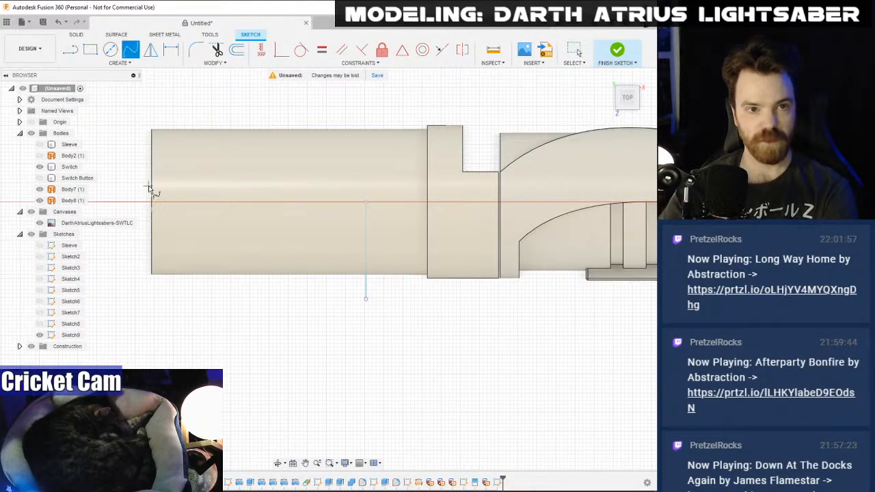
{"action": "left_click", "coordinate": [147, 136]}
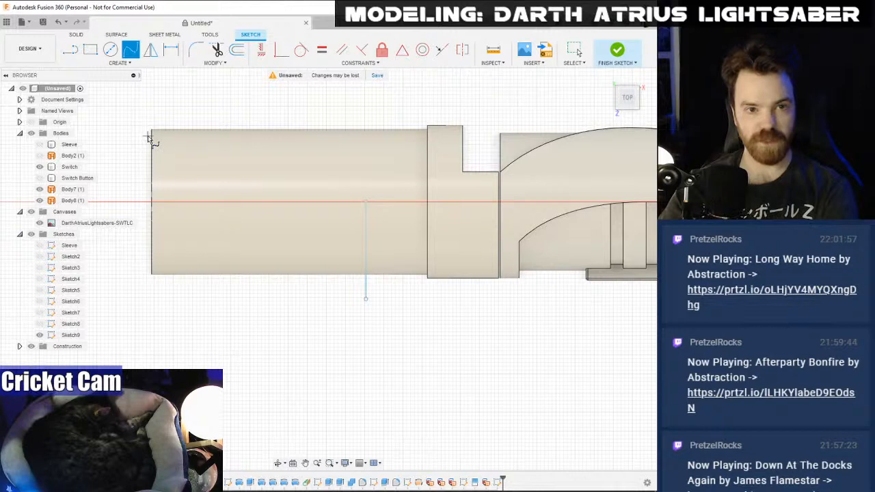
{"action": "left_click", "coordinate": [298, 154]}
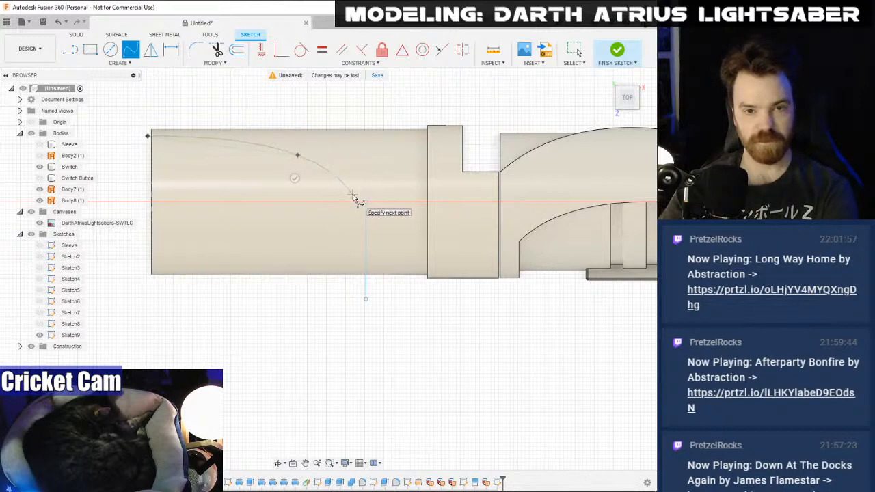
{"action": "left_click", "coordinate": [353, 195]}
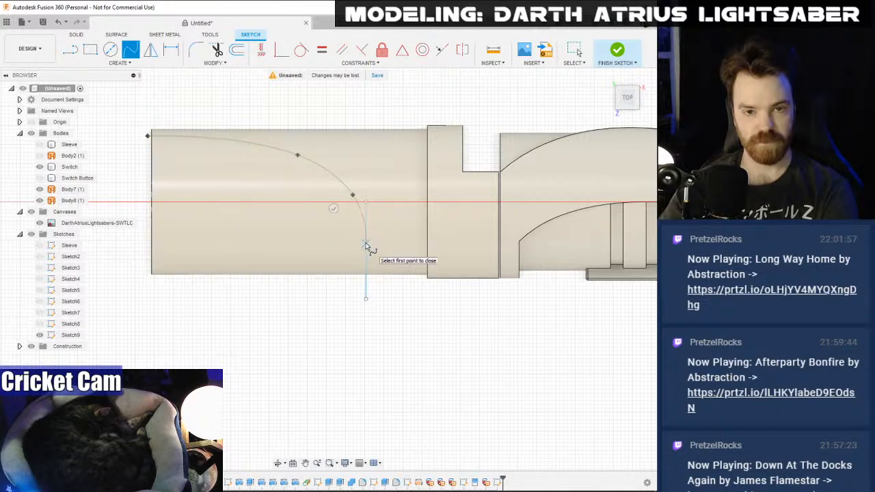
{"action": "left_click", "coordinate": [366, 244]}
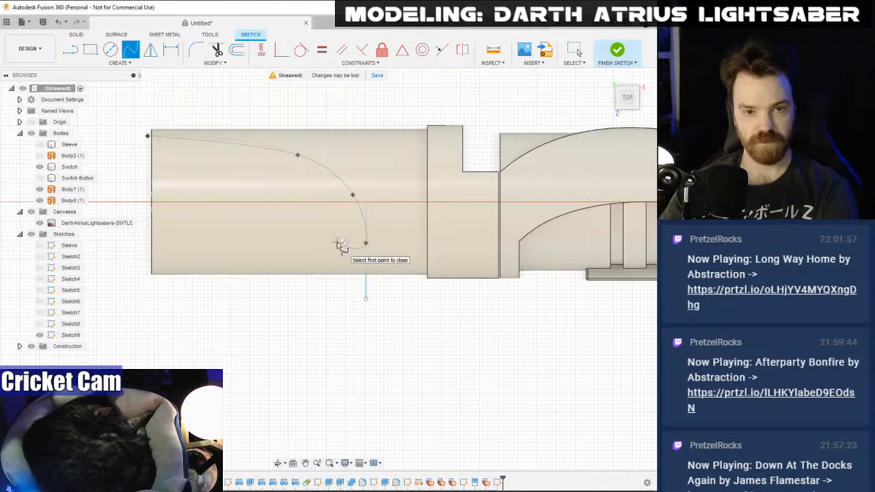
{"action": "left_click", "coordinate": [342, 243]}
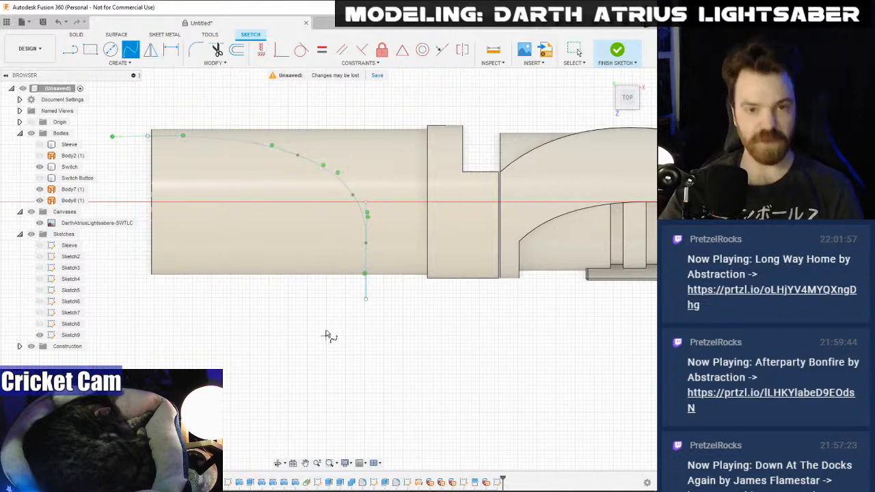
{"action": "key", "text": "Escape"}
- Align the spline's end tangent handle with the perpendicular line, nudge its start point closer to the emitter's far edge, and finish the sketch
{"action": "scroll", "coordinate": [359, 273], "scroll_direction": "up", "scroll_amount": 4}
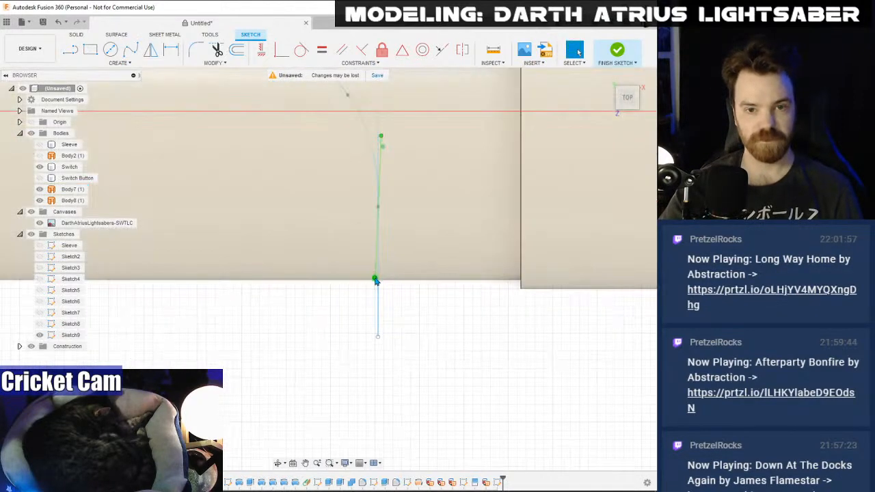
{"action": "scroll", "coordinate": [256, 299], "scroll_direction": "down", "scroll_amount": 2}
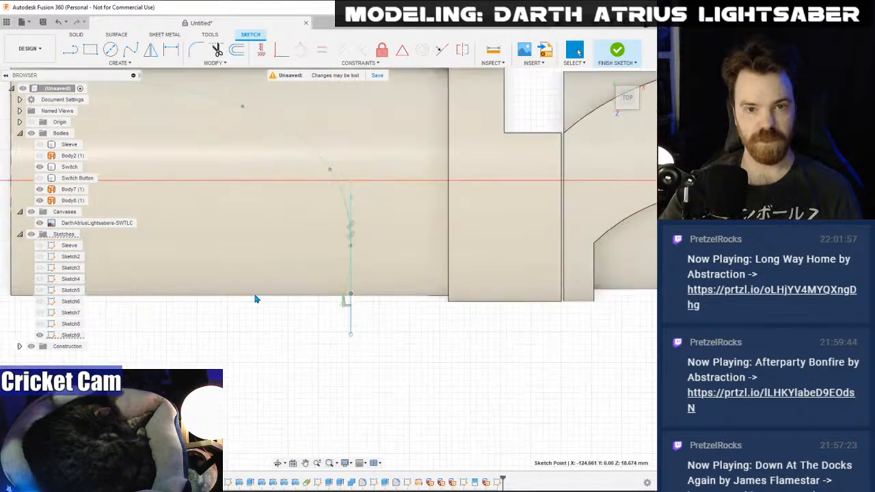
{"action": "middle_click_drag", "start_coordinate": [256, 298], "coordinate": [405, 356]}
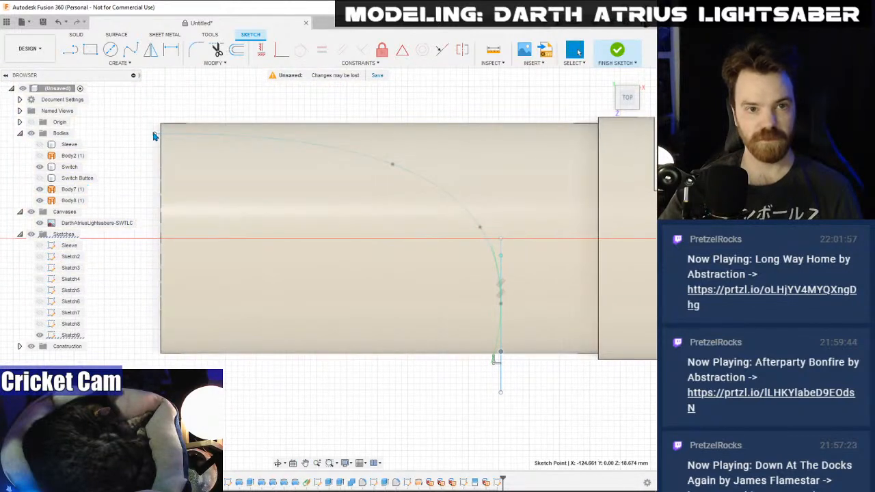
{"action": "left_click_drag", "start_coordinate": [153, 132], "coordinate": [155, 129]}
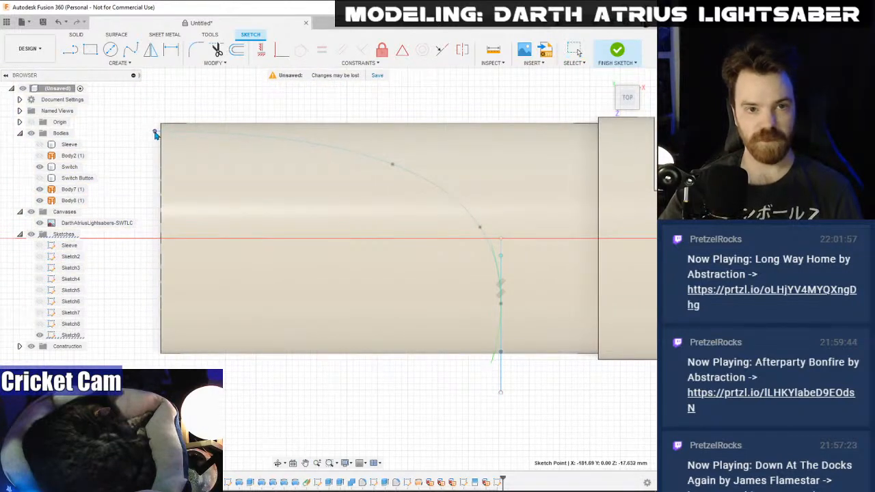
{"action": "scroll", "coordinate": [419, 125], "scroll_direction": "down", "scroll_amount": 2}
{"action": "left_click", "coordinate": [617, 50]}
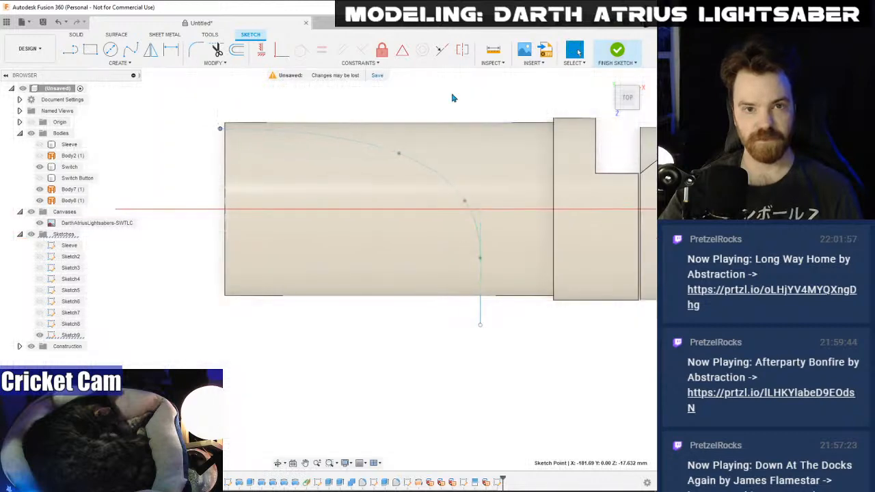
- Split the emitter's outer cylindrical face along the cutaway spline using Split Face
{"action": "left_click", "coordinate": [116, 34]}
{"action": "left_click", "coordinate": [256, 49]}
{"action": "left_click", "coordinate": [464, 171]}
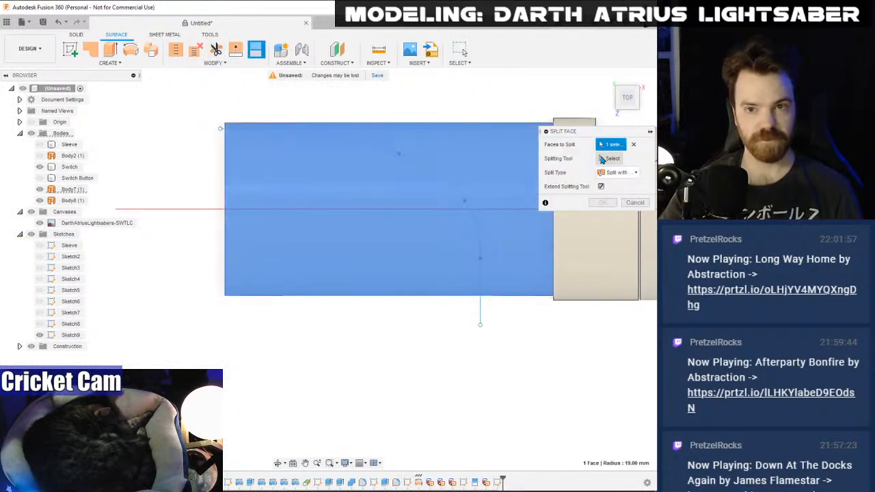
{"action": "left_click", "coordinate": [426, 170]}
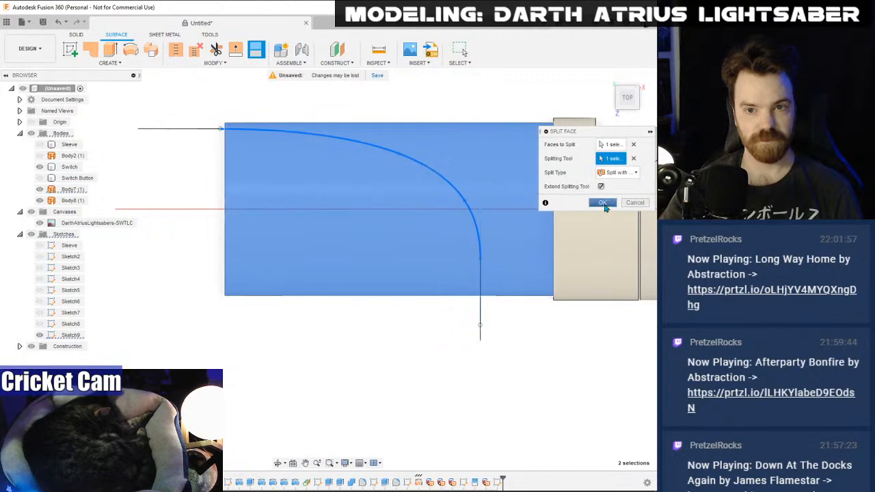
{"action": "left_click", "coordinate": [602, 203]}
- In the front view, delete the split-off face portion to open the emitter's curved cutaway
{"action": "left_click", "coordinate": [629, 99]}
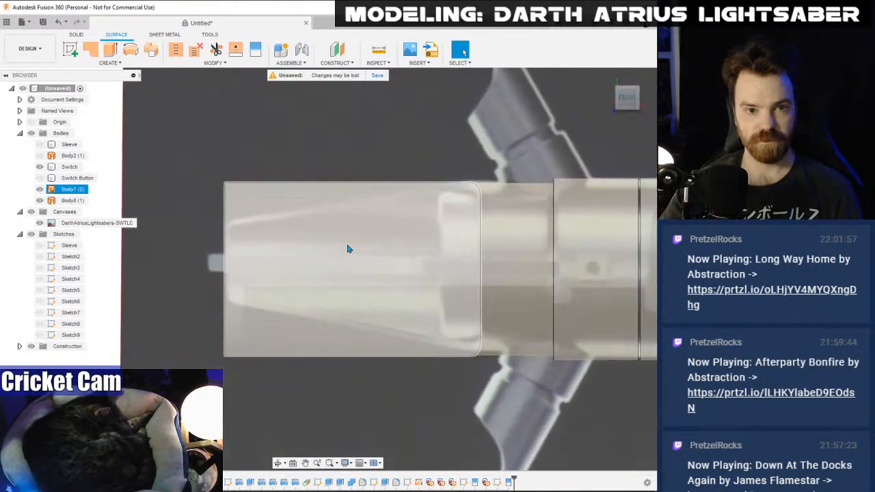
{"action": "left_click", "coordinate": [322, 262]}
{"action": "key", "text": "Delete"}
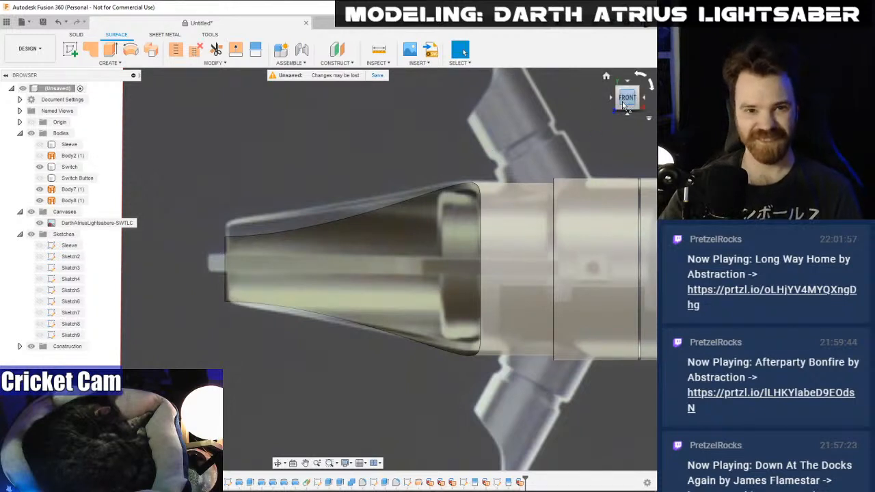
- Edit the cutaway sketch to nudge the spline's start and first fit points toward the centreline, and check the cut against the canvas
{"action": "right_click", "coordinate": [72, 335]}
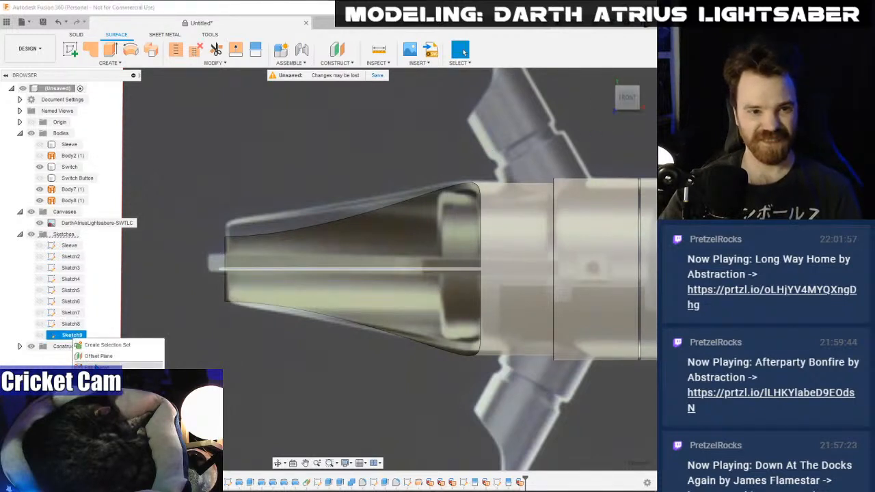
{"action": "left_click", "coordinate": [96, 367]}
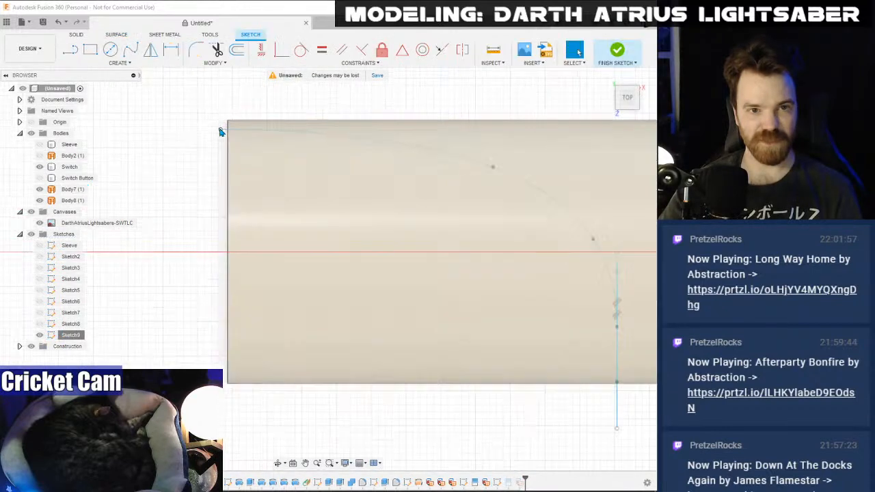
{"action": "scroll", "coordinate": [220, 132], "scroll_direction": "up", "scroll_amount": 2}
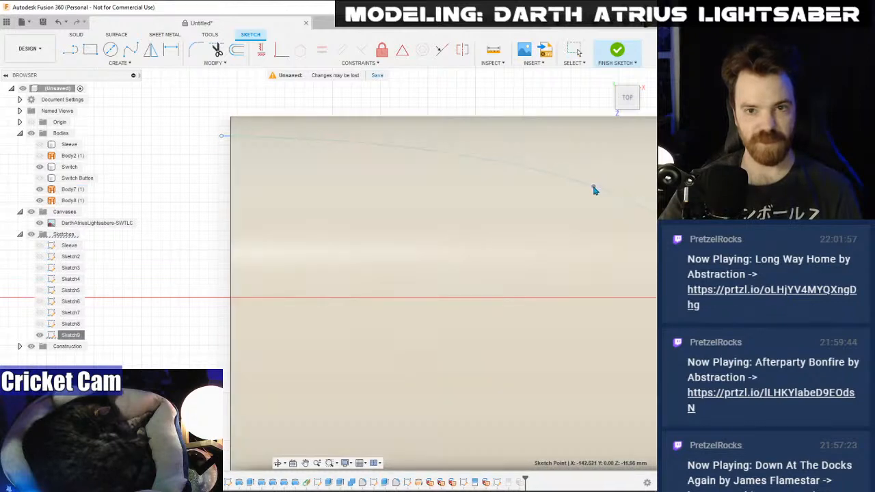
{"action": "left_click", "coordinate": [617, 49]}
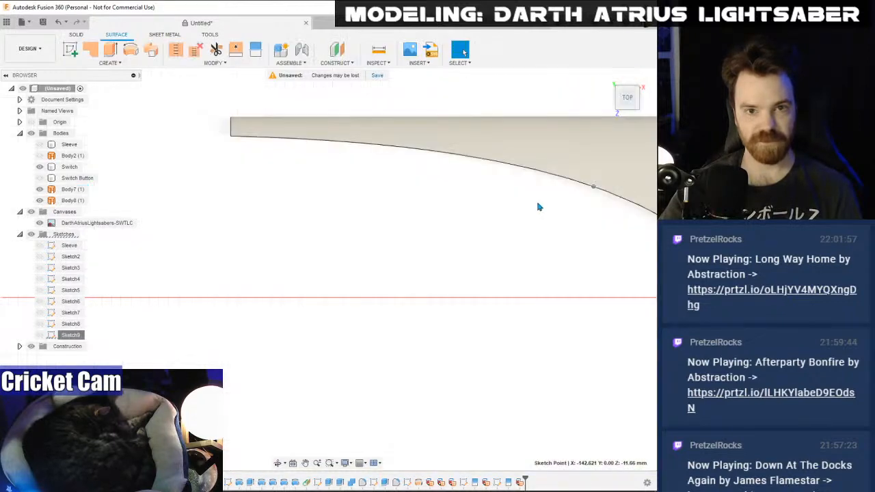
{"action": "left_click", "coordinate": [629, 109]}
{"action": "left_click", "coordinate": [629, 110]}
{"action": "scroll", "coordinate": [467, 205], "scroll_direction": "up", "scroll_amount": 5}
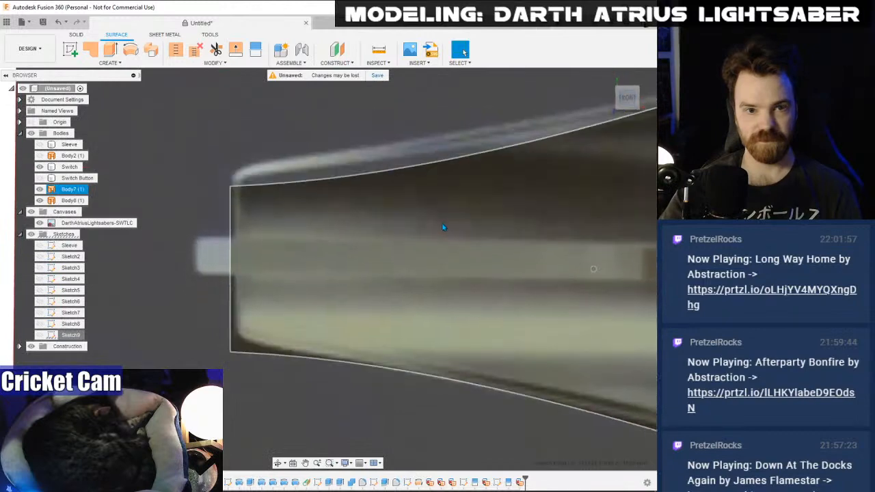
{"action": "middle_click_drag", "start_coordinate": [431, 229], "coordinate": [276, 251]}
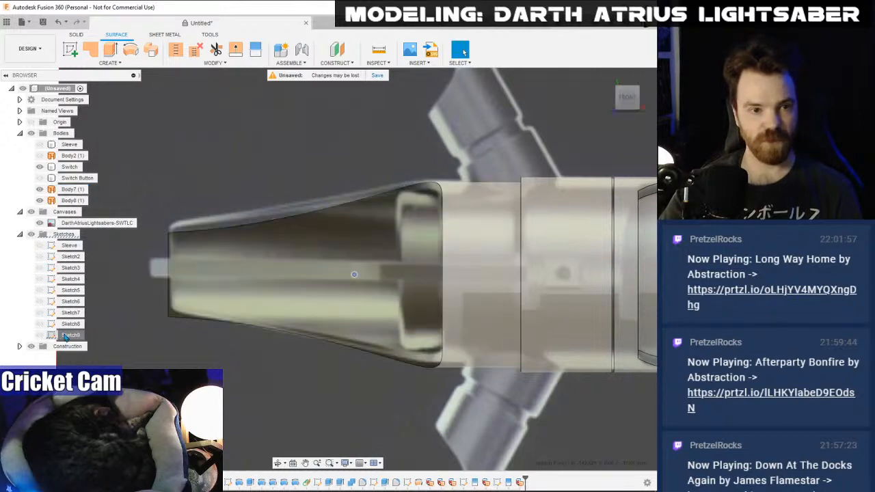
- Compare the emitter with the reference canvas using the Perspective camera, and return to the Orthographic camera
{"action": "left_click", "coordinate": [347, 462]}
{"action": "mouse_move", "coordinate": [387, 430]}
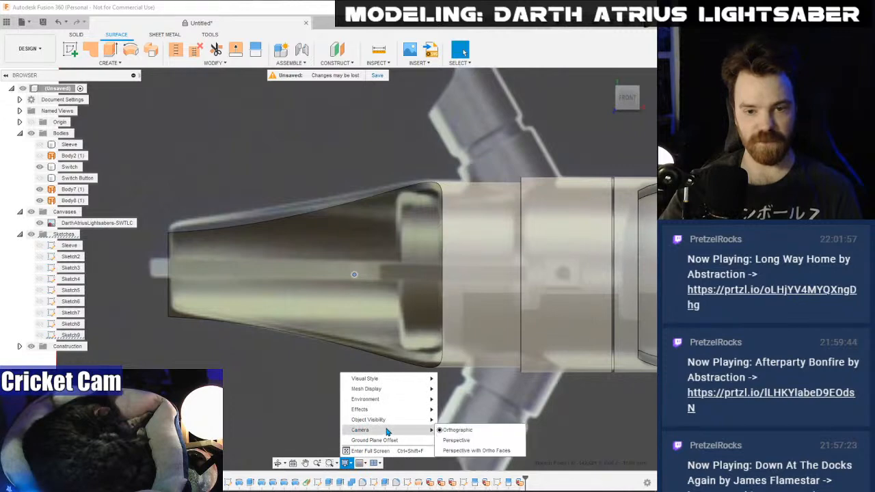
{"action": "left_click", "coordinate": [446, 440]}
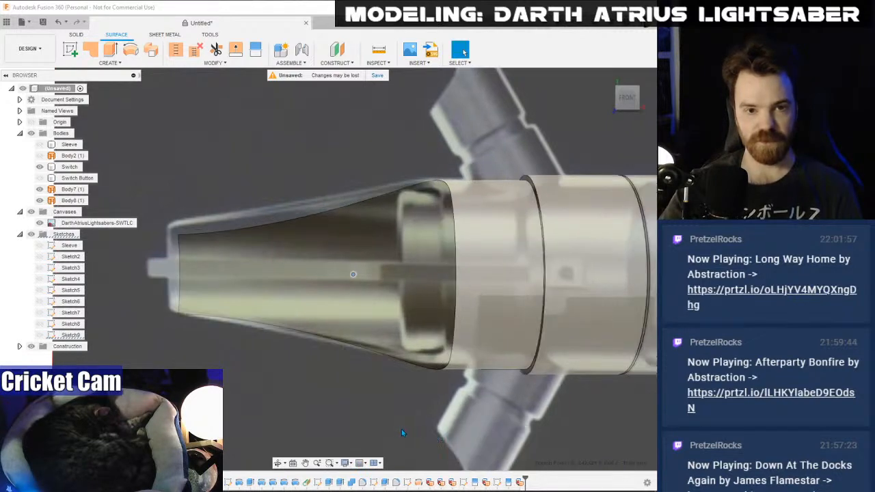
{"action": "left_click", "coordinate": [347, 463]}
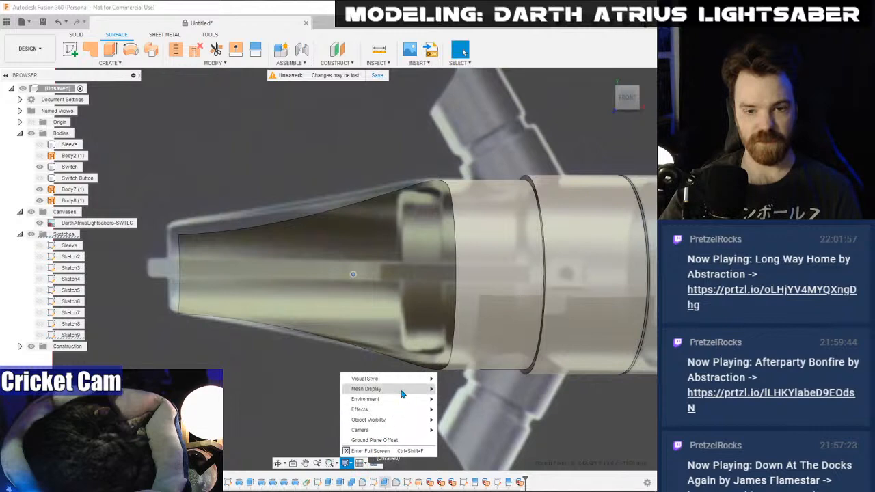
{"action": "mouse_move", "coordinate": [392, 430]}
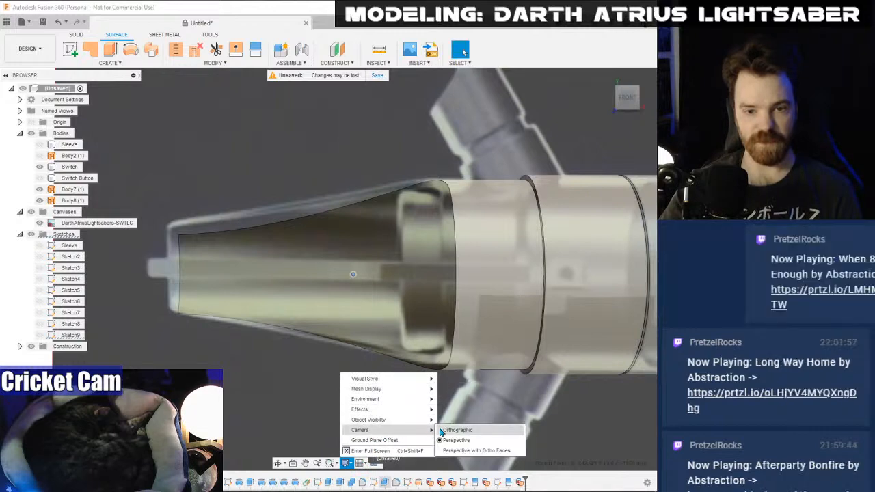
{"action": "left_click", "coordinate": [441, 431]}
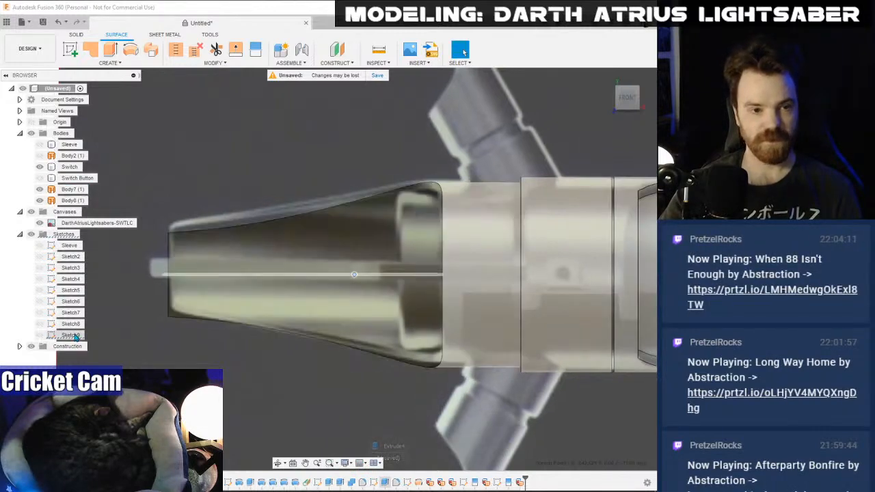
- Reshape the cutaway spline in the top view, moving its start to about Z -16 mm and adjusting both interior fit points, and finish the sketch
{"action": "right_click", "coordinate": [75, 336]}
{"action": "left_click", "coordinate": [103, 342]}
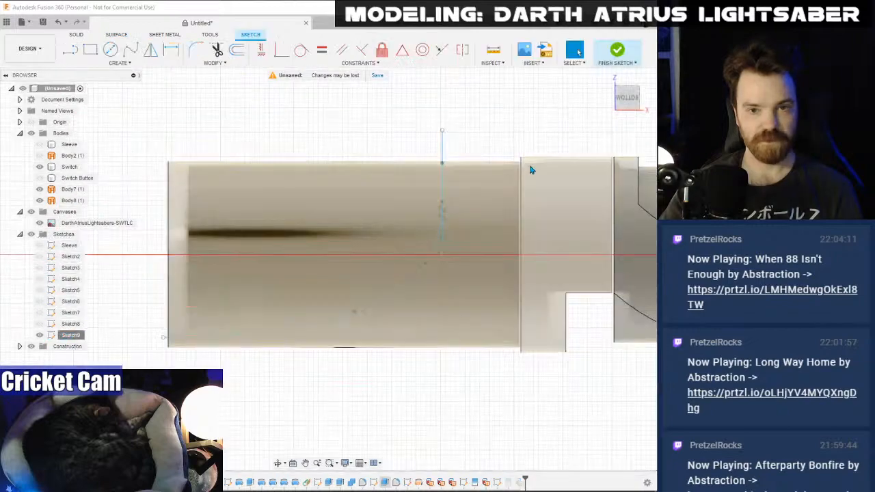
{"action": "left_click", "coordinate": [627, 97]}
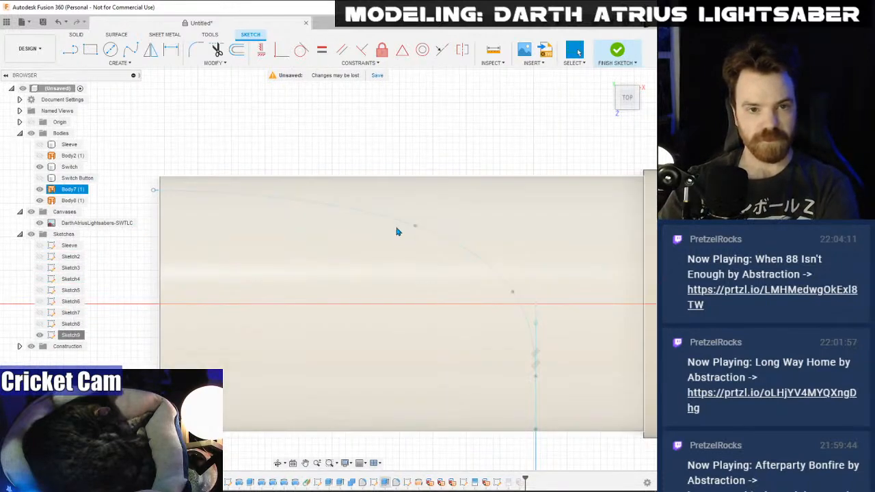
{"action": "left_click", "coordinate": [413, 233]}
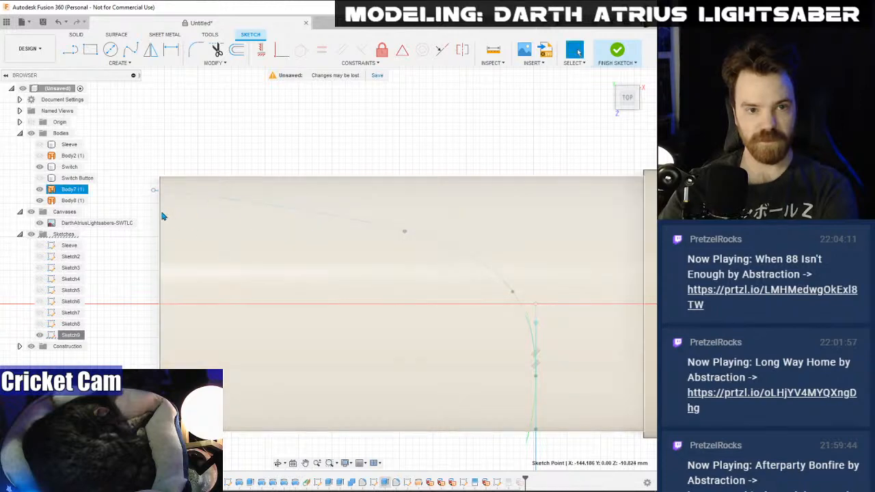
{"action": "scroll", "coordinate": [145, 193], "scroll_direction": "up", "scroll_amount": 2}
{"action": "left_click_drag", "start_coordinate": [151, 187], "coordinate": [151, 197]}
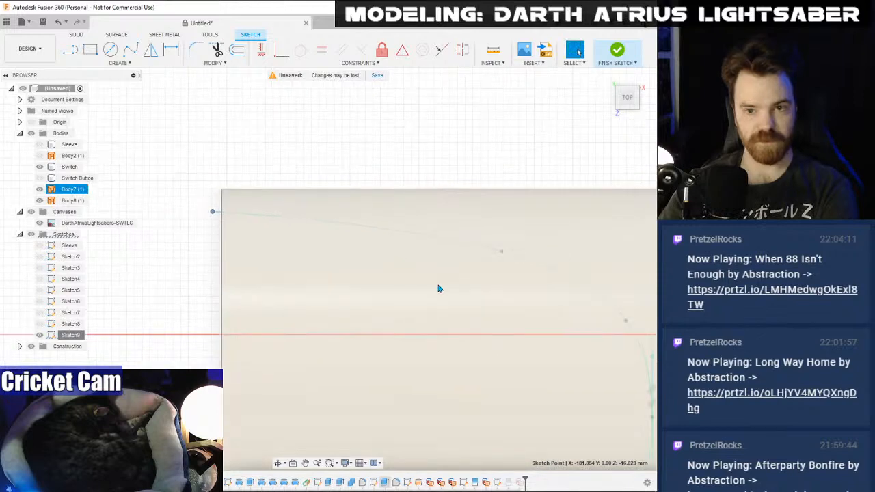
{"action": "scroll", "coordinate": [438, 287], "scroll_direction": "up", "scroll_amount": 3}
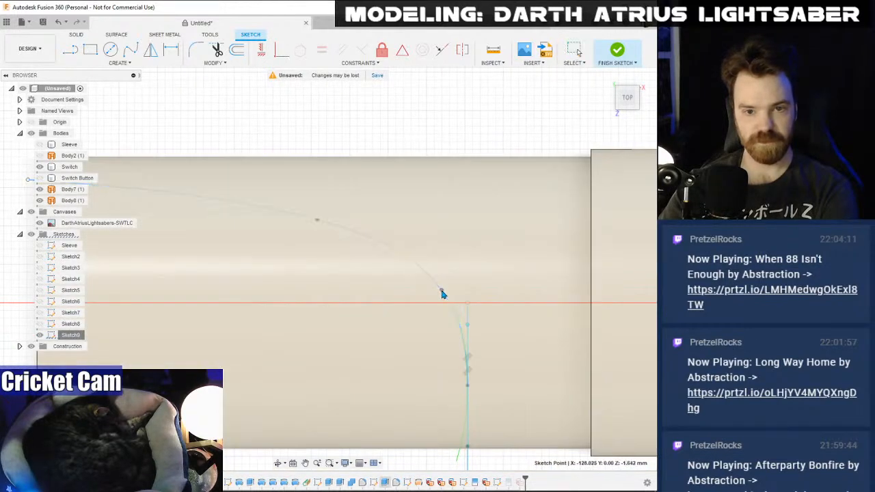
{"action": "left_click", "coordinate": [400, 290]}
{"action": "left_click", "coordinate": [314, 223]}
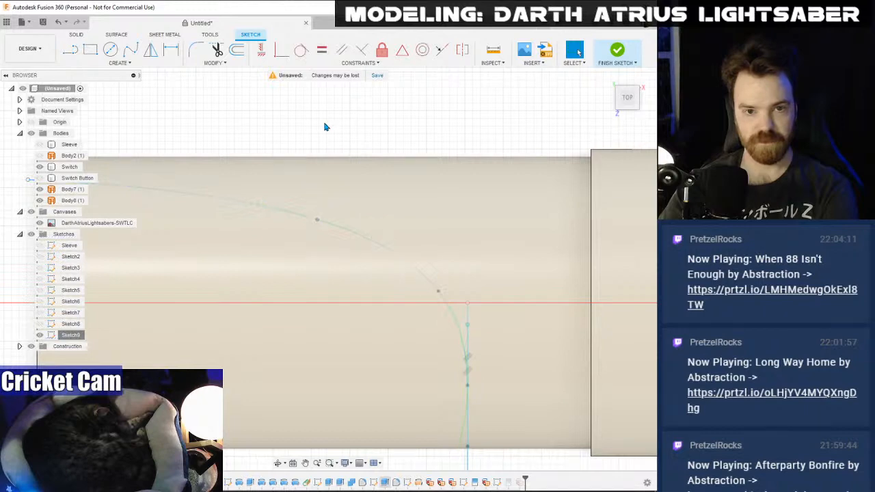
{"action": "left_click", "coordinate": [618, 54]}
- Compare the reshaped cutaway edges with the emitter outline on the canvas in the front view
{"action": "left_click", "coordinate": [628, 101]}
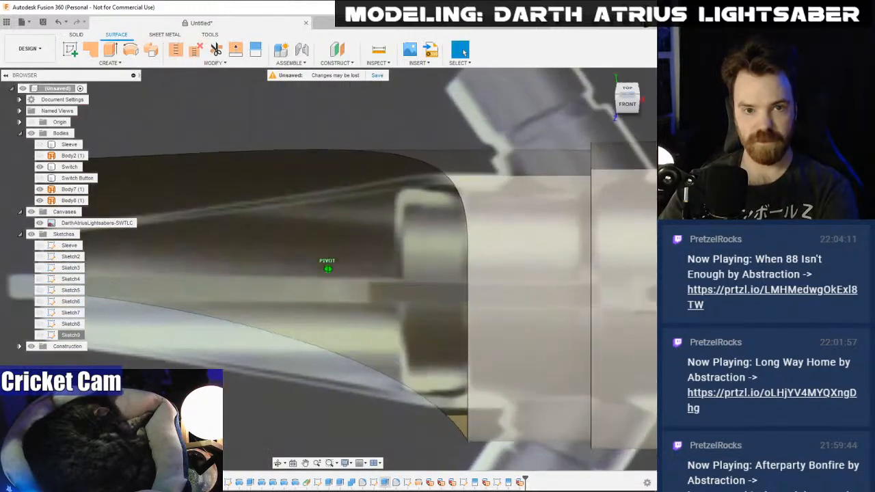
{"action": "left_click", "coordinate": [545, 188]}
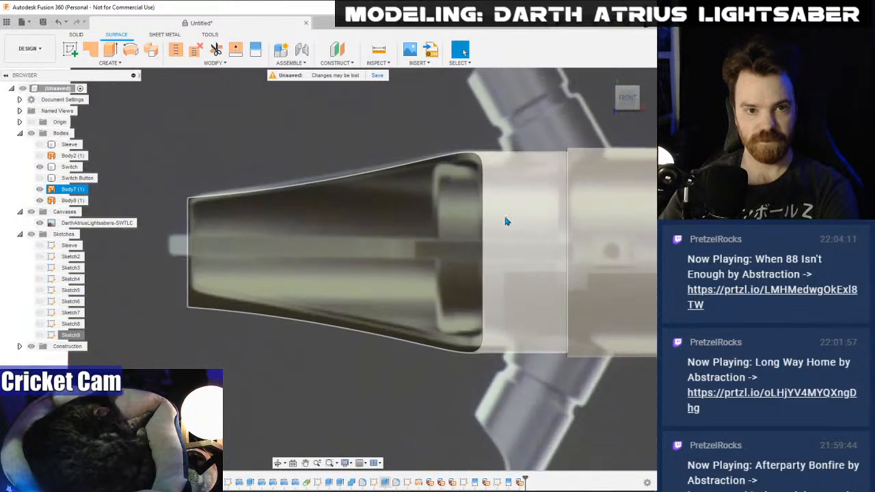
{"action": "left_click", "coordinate": [376, 363]}
{"action": "left_click", "coordinate": [227, 258]}
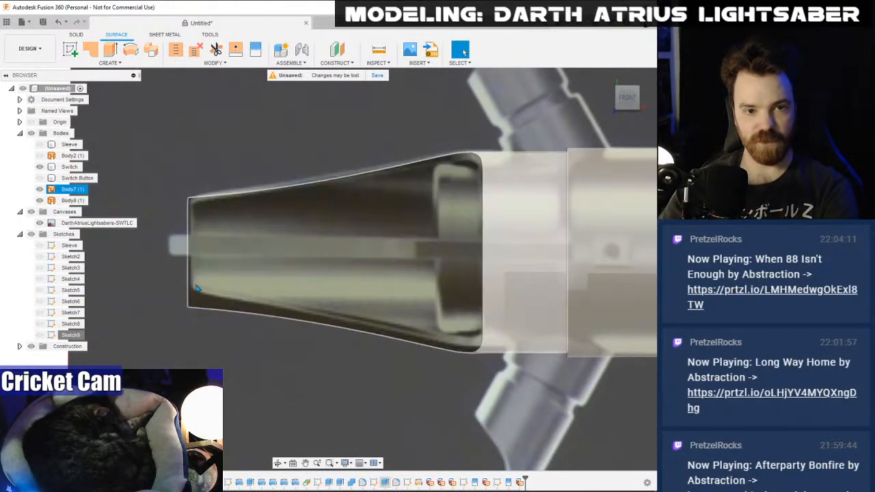
{"action": "left_click", "coordinate": [452, 392]}
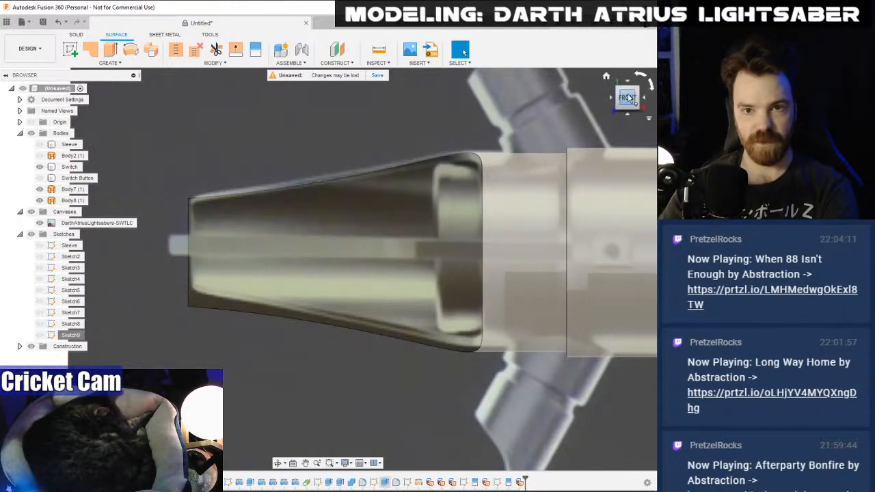
- Hide the reference canvas and thicken the emitter surface by -2 mm on one side as a new body
{"action": "middle_click_drag", "start_coordinate": [627, 98], "coordinate": [129, 312], "text": "shift"}
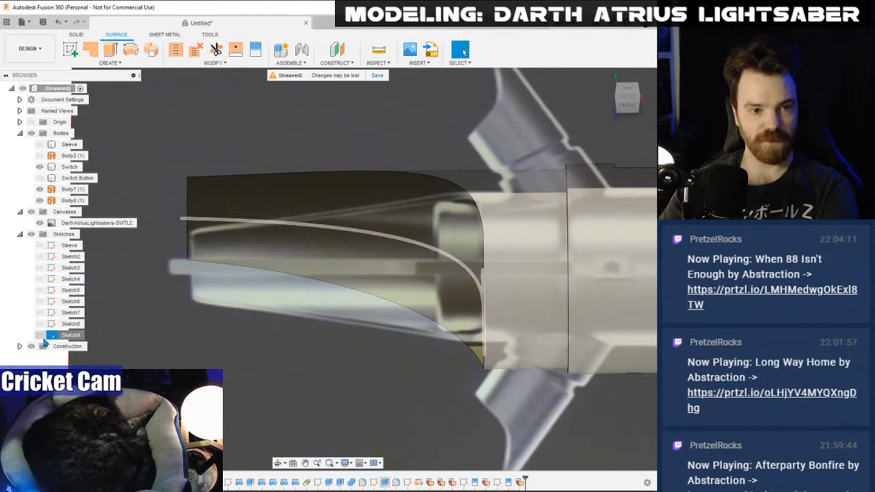
{"action": "left_click", "coordinate": [40, 223]}
{"action": "left_click", "coordinate": [342, 243]}
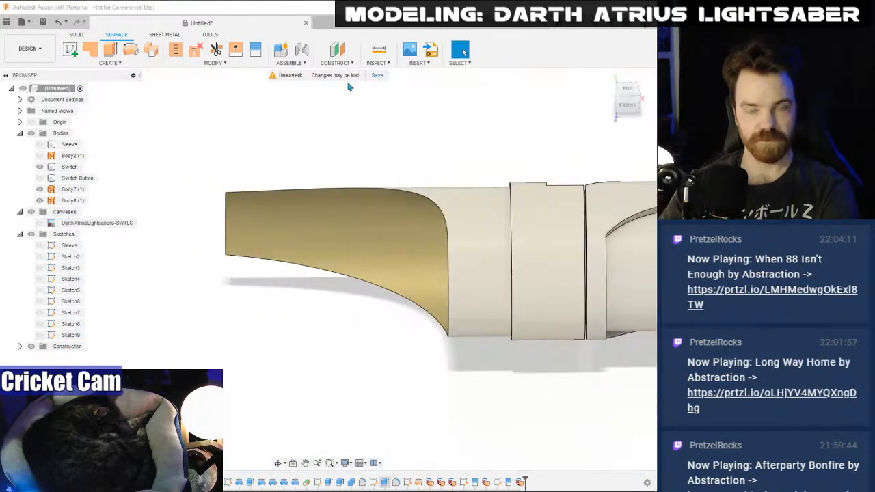
{"action": "left_click", "coordinate": [109, 62]}
{"action": "left_click", "coordinate": [89, 189]}
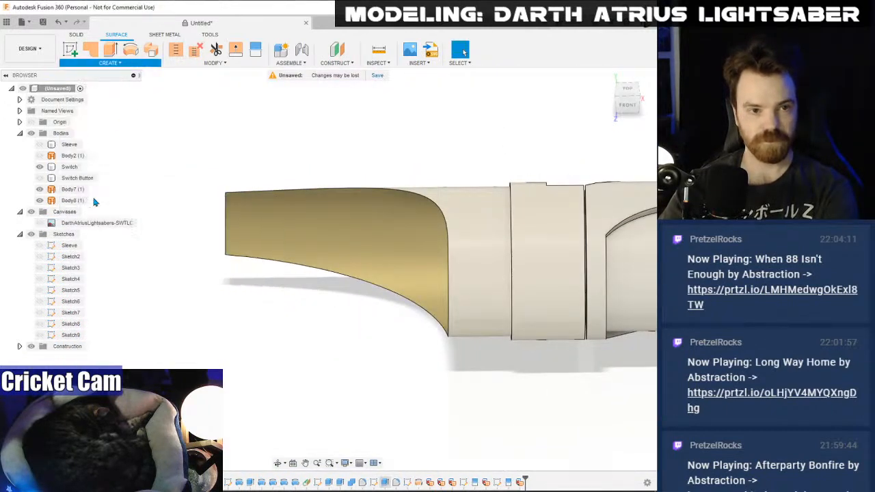
{"action": "left_click", "coordinate": [325, 234]}
{"action": "scroll", "coordinate": [323, 234], "scroll_direction": "up", "scroll_amount": 3}
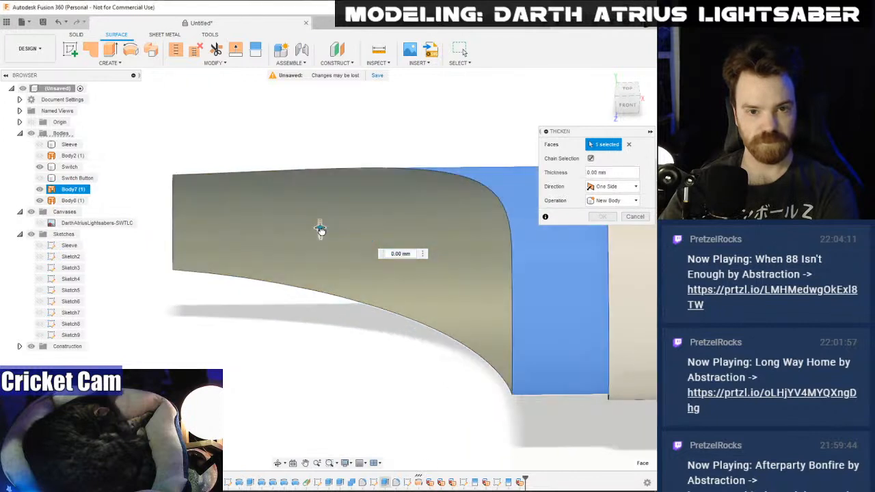
{"action": "left_click_drag", "start_coordinate": [321, 236], "coordinate": [320, 239]}
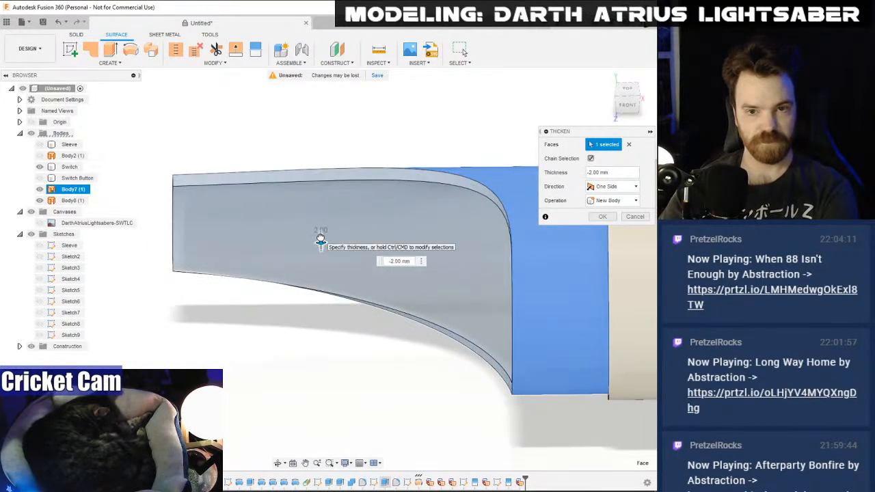
{"action": "key", "text": "Return"}
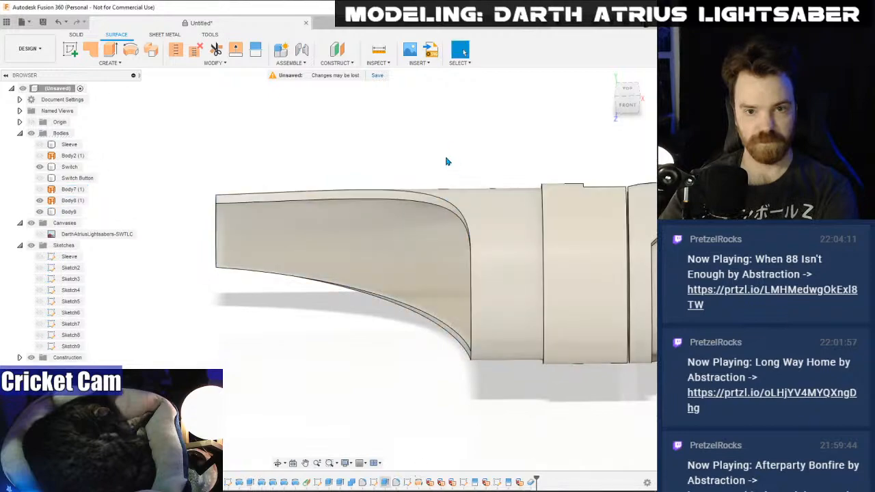
- Fillet the two corner edges at the emitter's narrow tip with a 3 mm radius, checking them against the canvas in the front view
{"action": "middle_click_drag", "start_coordinate": [326, 270], "coordinate": [307, 266], "text": "shift"}
{"action": "scroll", "coordinate": [328, 269], "scroll_direction": "up", "scroll_amount": 5}
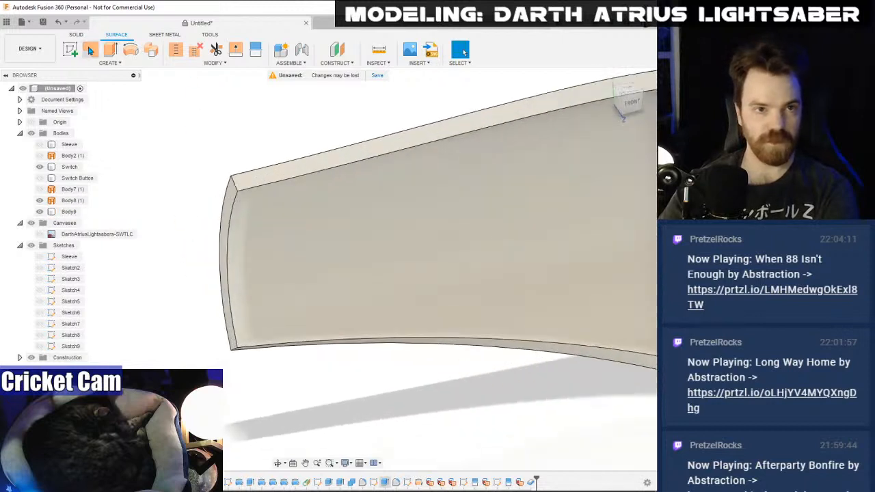
{"action": "left_click", "coordinate": [76, 34]}
{"action": "left_click", "coordinate": [216, 50]}
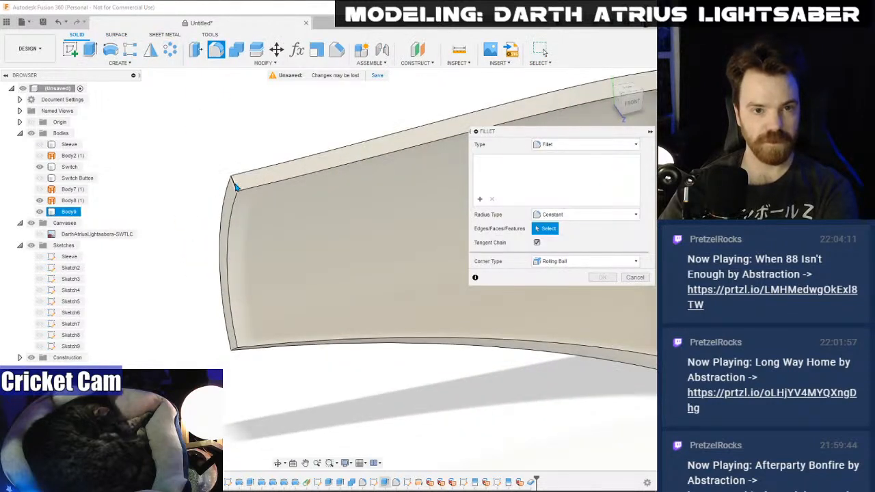
{"action": "left_click", "coordinate": [243, 351]}
{"action": "left_click", "coordinate": [232, 352]}
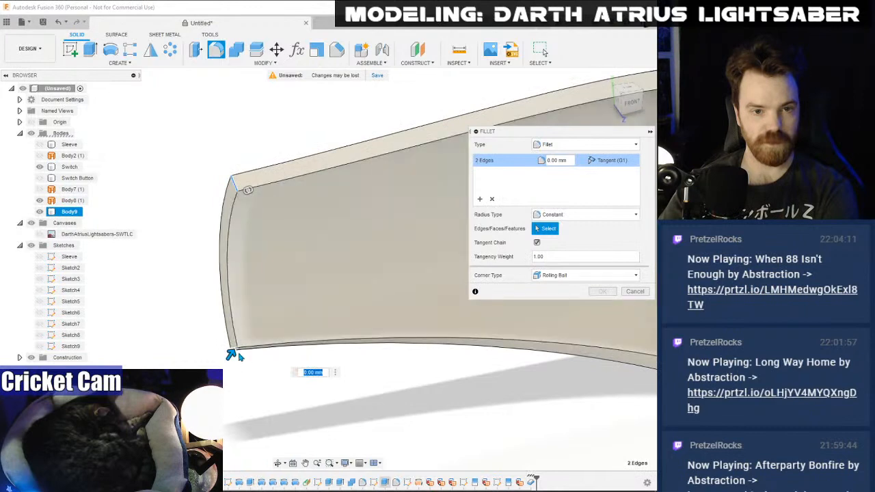
{"action": "left_click_drag", "start_coordinate": [231, 352], "coordinate": [236, 347]}
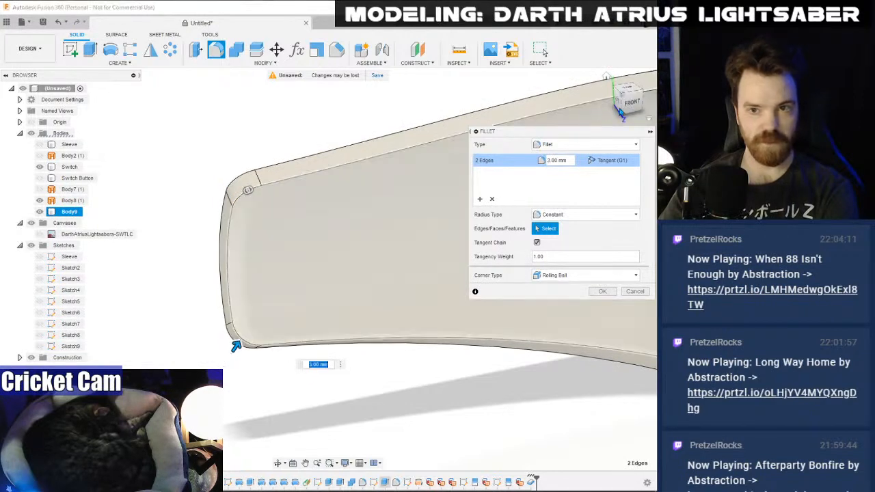
{"action": "left_click", "coordinate": [629, 103]}
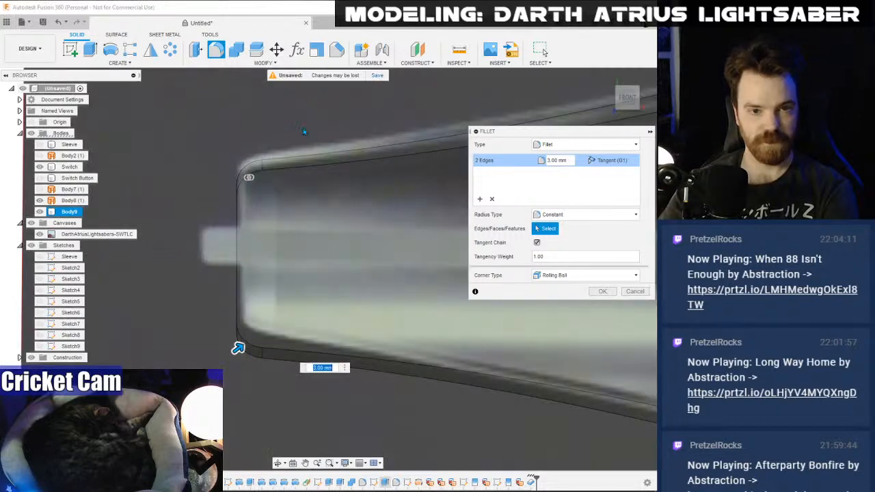
{"action": "left_click", "coordinate": [601, 292]}
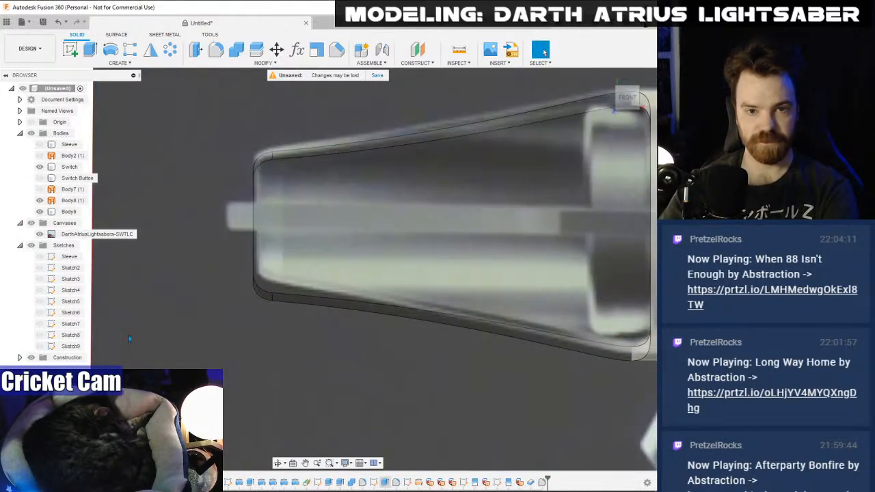
{"action": "scroll", "coordinate": [231, 268], "scroll_direction": "down", "scroll_amount": 8}
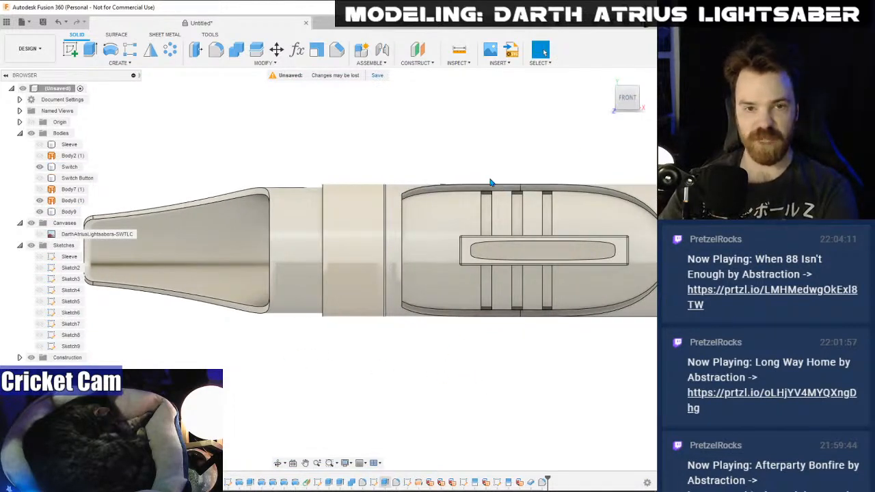
- Thicken the collar surface between the emitter and the switch section by -2 mm on one side as a new body
{"action": "left_click_drag", "start_coordinate": [632, 101], "coordinate": [567, 104]}
{"action": "left_click", "coordinate": [119, 62]}
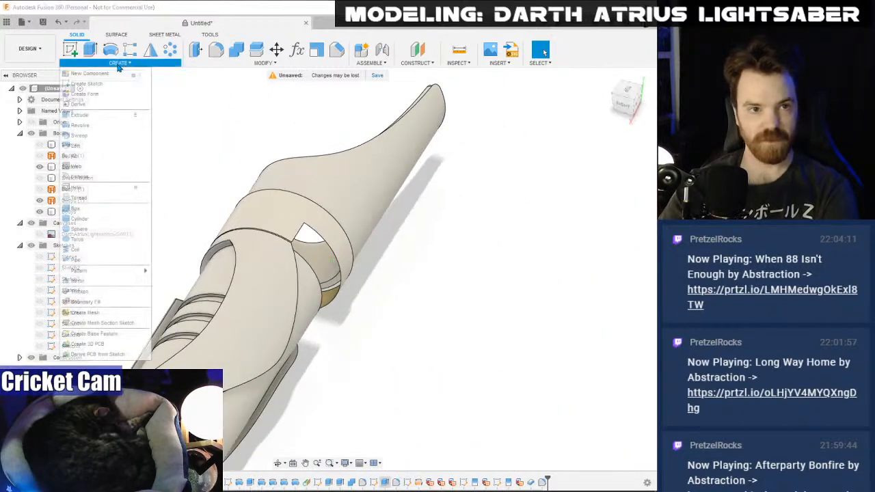
{"action": "left_click", "coordinate": [96, 293]}
{"action": "left_click", "coordinate": [284, 198]}
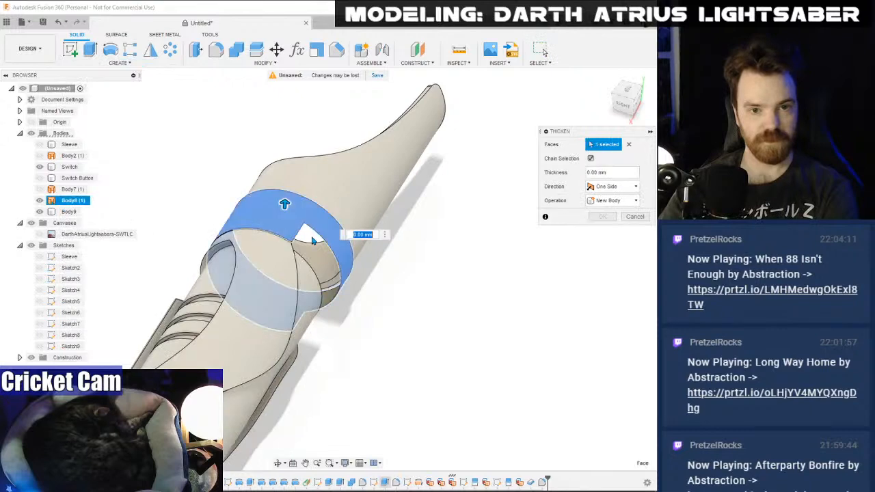
{"action": "scroll", "coordinate": [270, 189], "scroll_direction": "up", "scroll_amount": 3}
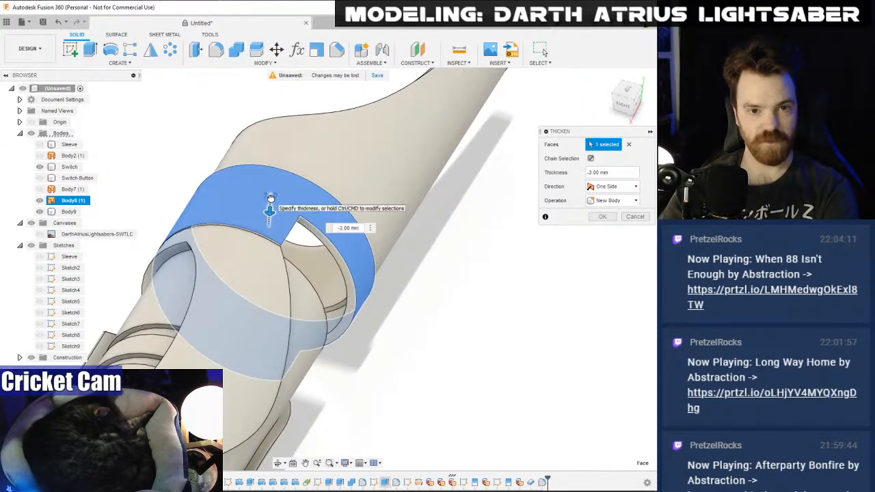
{"action": "left_click", "coordinate": [603, 216]}
{"action": "scroll", "coordinate": [445, 251], "scroll_direction": "down", "scroll_amount": 2}
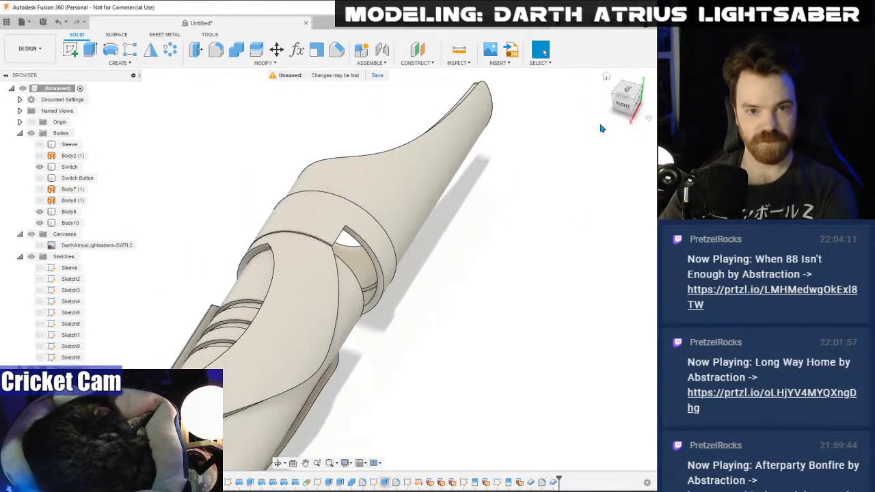
- Examine the fit between the emitter, the new collar and the switch section from the front and the back
{"action": "left_click", "coordinate": [622, 103]}
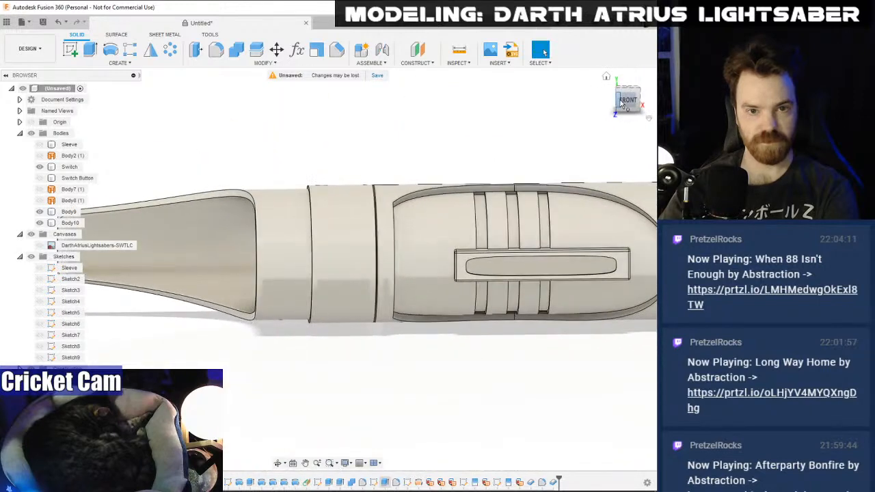
{"action": "middle_click_drag", "start_coordinate": [327, 269], "coordinate": [383, 308], "text": "shift"}
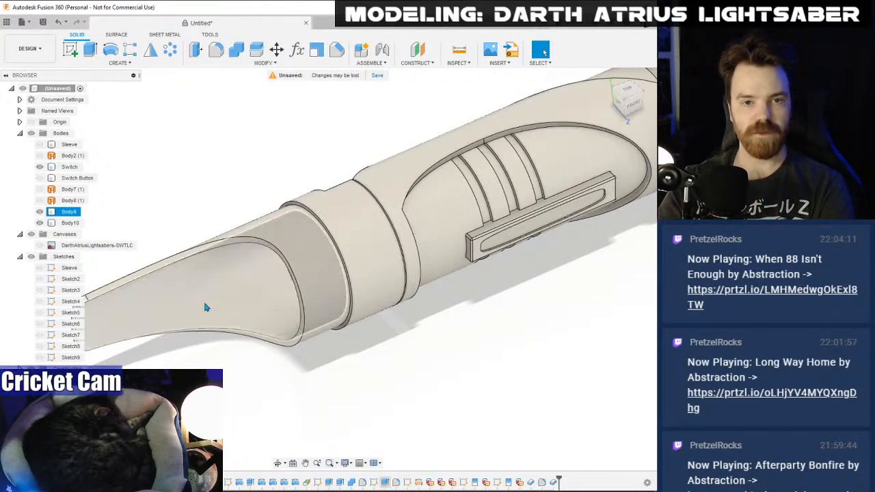
{"action": "left_click", "coordinate": [642, 102]}
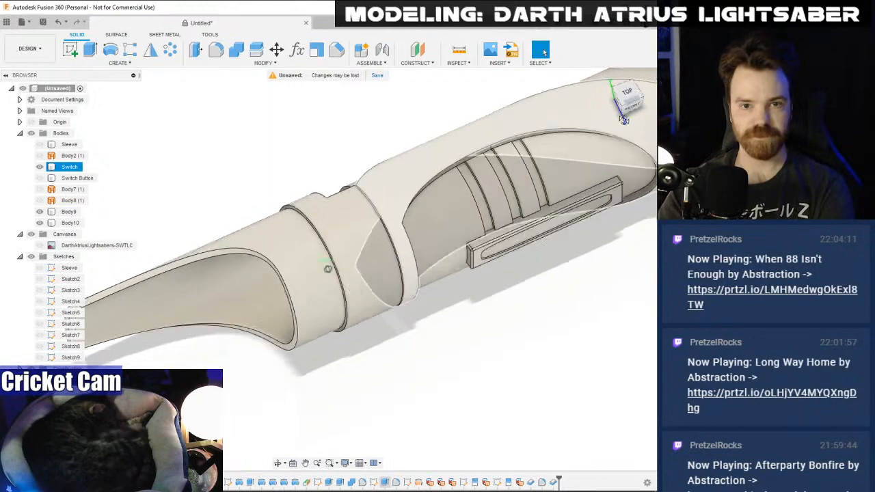
{"action": "middle_click_drag", "start_coordinate": [327, 269], "coordinate": [255, 260], "text": "shift"}
{"action": "left_click", "coordinate": [326, 343]}
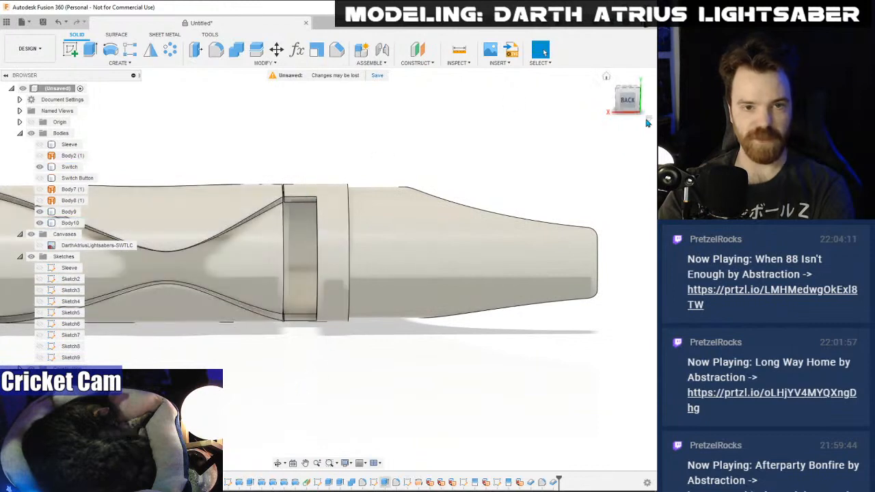
{"action": "middle_click_drag", "start_coordinate": [631, 101], "coordinate": [615, 115], "text": "shift"}
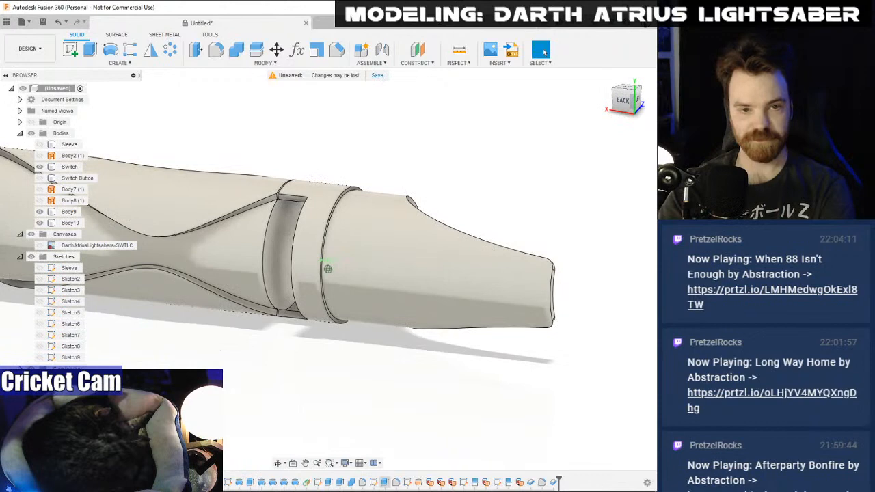
{"action": "middle_click_drag", "start_coordinate": [327, 269], "coordinate": [312, 270], "text": "shift"}
{"action": "left_click", "coordinate": [295, 231]}
{"action": "scroll", "coordinate": [281, 235], "scroll_direction": "up", "scroll_amount": 2}
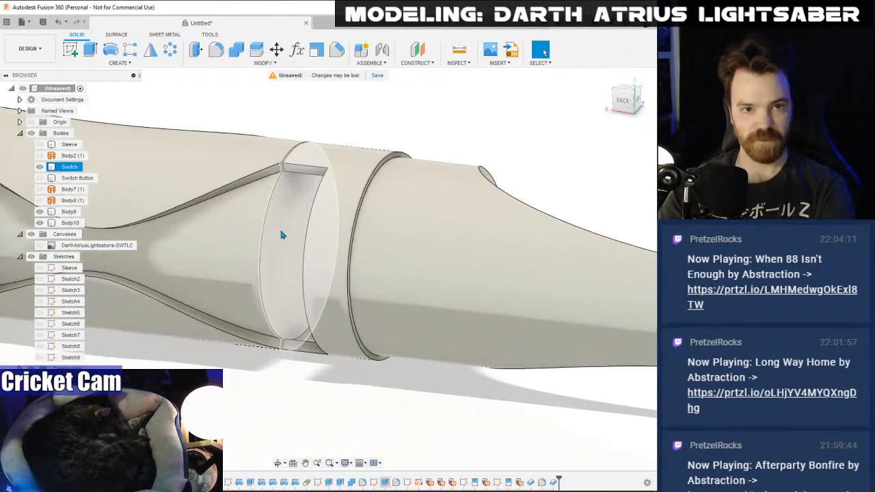
{"action": "left_click", "coordinate": [309, 226]}
{"action": "scroll", "coordinate": [311, 225], "scroll_direction": "up", "scroll_amount": 2}
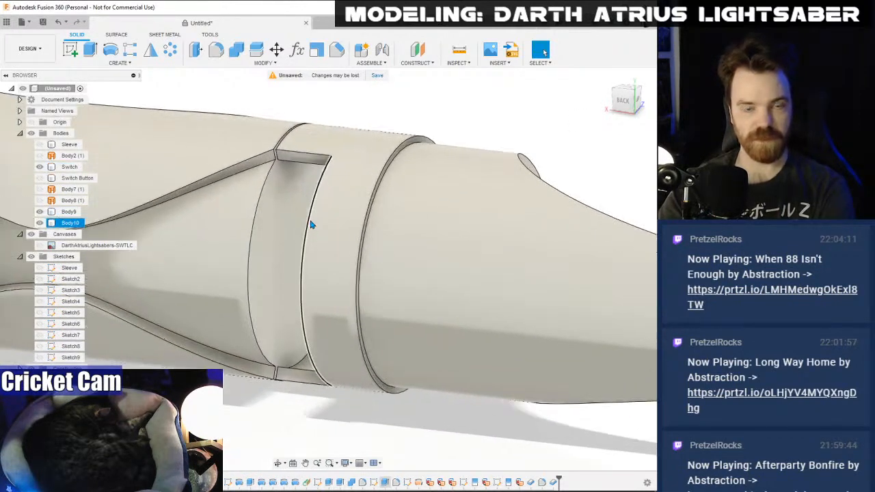
{"action": "scroll", "coordinate": [309, 224], "scroll_direction": "down", "scroll_amount": 2}
{"action": "left_click", "coordinate": [272, 237]}
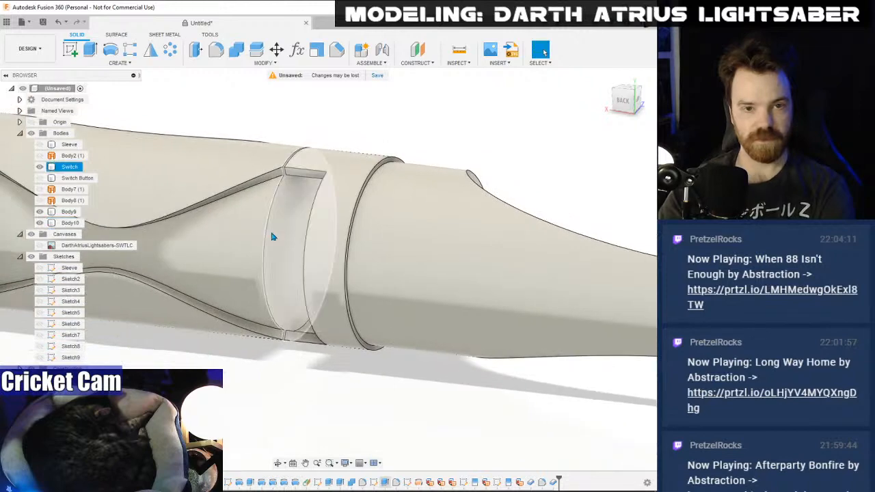
- Check the radius of the switch section's edge beside the collar gap and of the narrow band at its opposite end
{"action": "key", "text": "v"}
{"action": "left_click", "coordinate": [265, 248]}
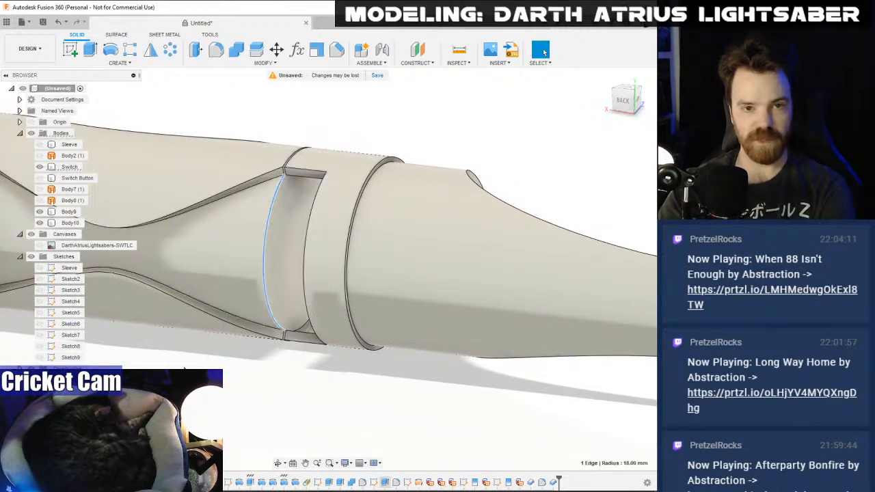
{"action": "scroll", "coordinate": [185, 369], "scroll_direction": "down", "scroll_amount": 2}
{"action": "scroll", "coordinate": [185, 370], "scroll_direction": "down", "scroll_amount": 3}
{"action": "scroll", "coordinate": [182, 358], "scroll_direction": "up", "scroll_amount": 3}
{"action": "middle_click_drag", "start_coordinate": [182, 357], "coordinate": [442, 344]}
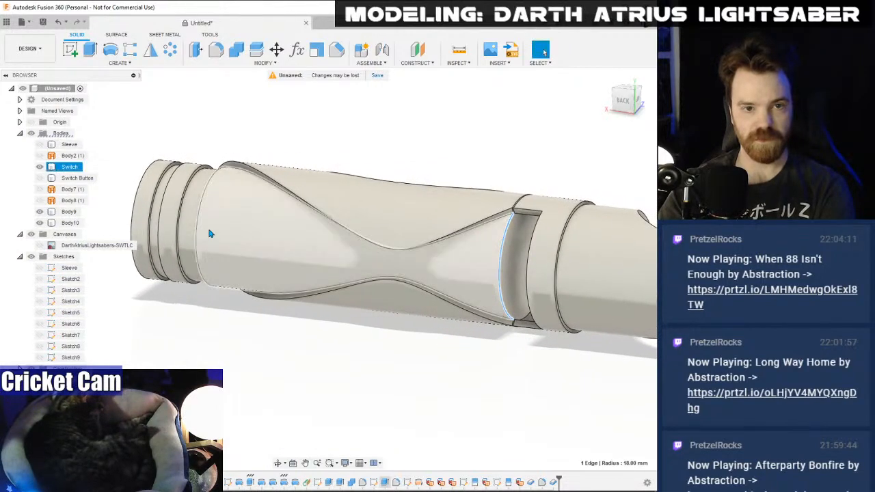
{"action": "left_click", "coordinate": [171, 219]}
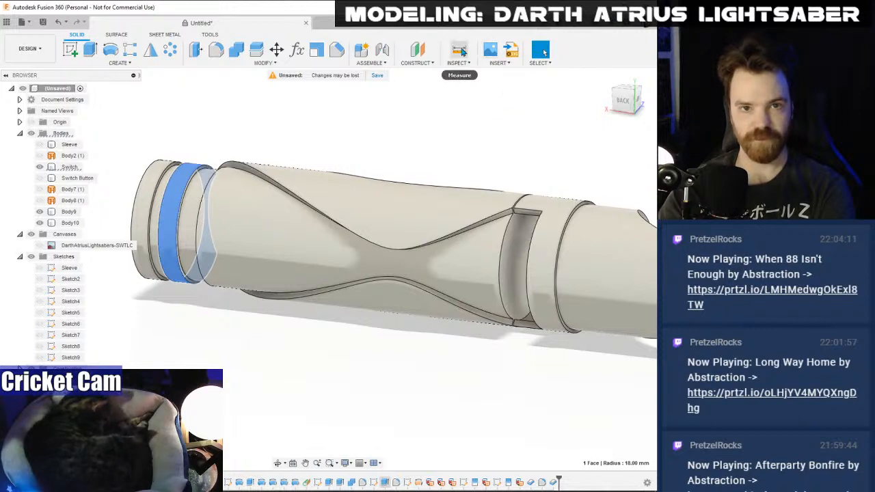
- Save the design as Darth Atrius B in the Lightsabers location
{"action": "left_click", "coordinate": [43, 21]}
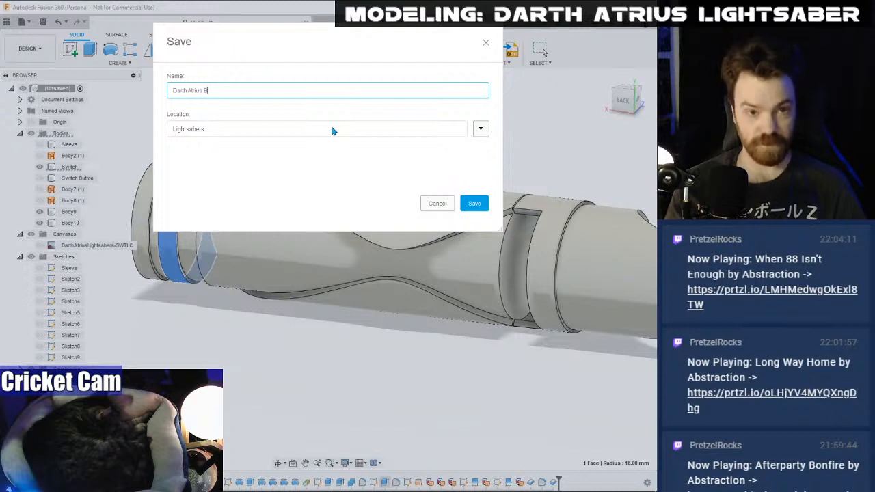
{"action": "type", "text": "Darth Atrius B"}
{"action": "left_click", "coordinate": [474, 203]}
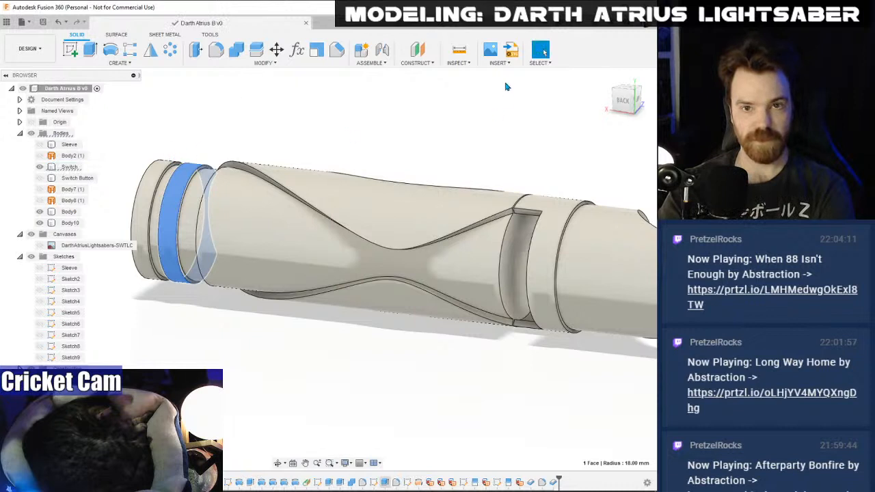
- Measure the outer face of the narrow band at the far end of the switch section
{"action": "left_click", "coordinate": [456, 53]}
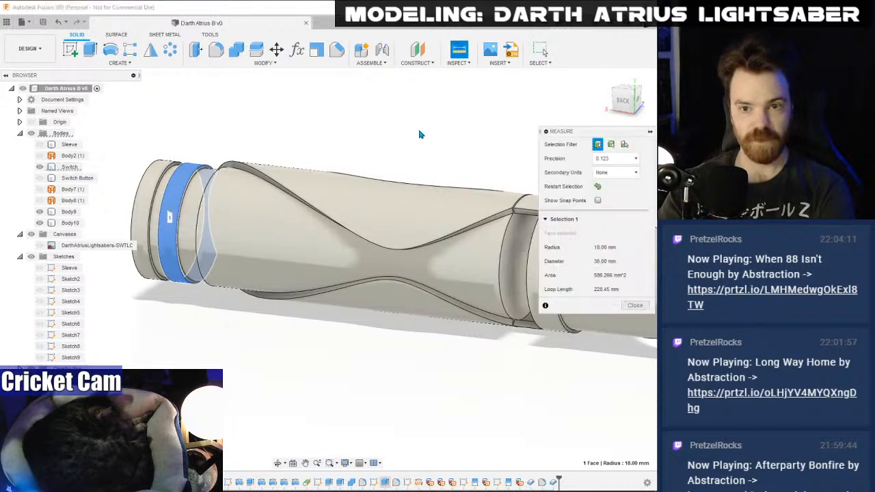
{"action": "left_click", "coordinate": [635, 305]}
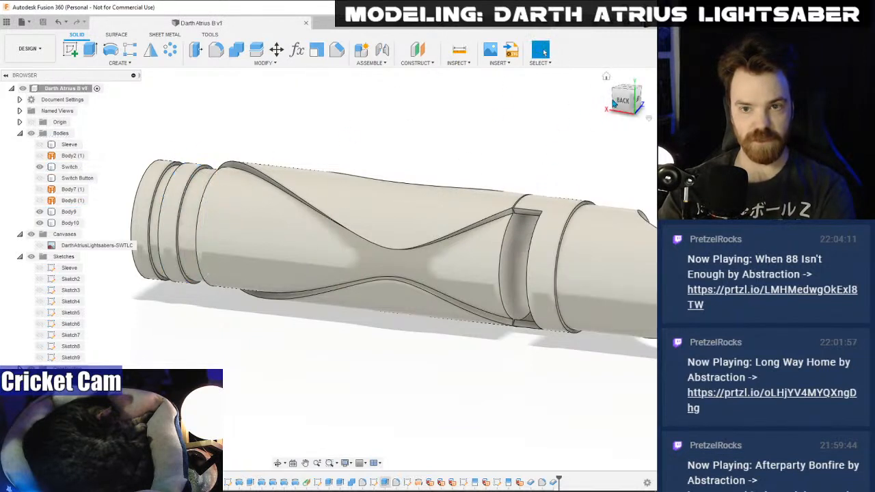
- Hide the emitter (Body9) and Switch bodies so that only the collar, Body10, is shown
{"action": "left_click_drag", "start_coordinate": [620, 106], "coordinate": [503, 124]}
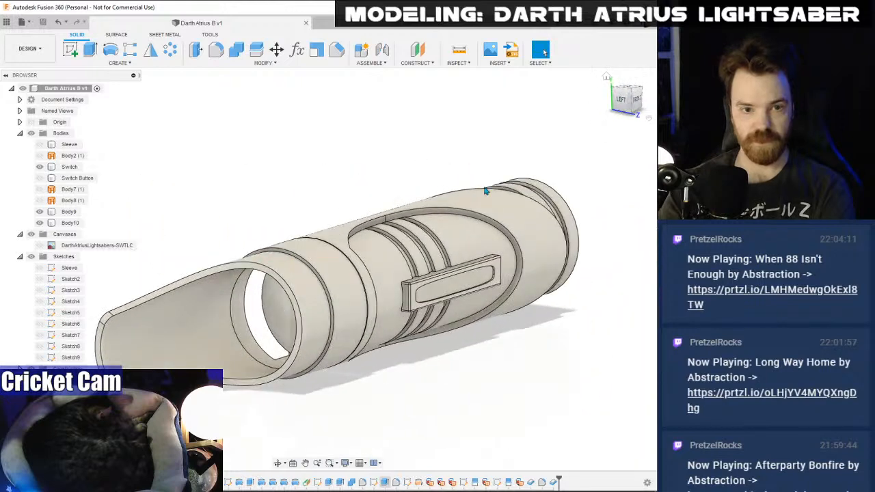
{"action": "middle_click_drag", "start_coordinate": [372, 220], "coordinate": [444, 166]}
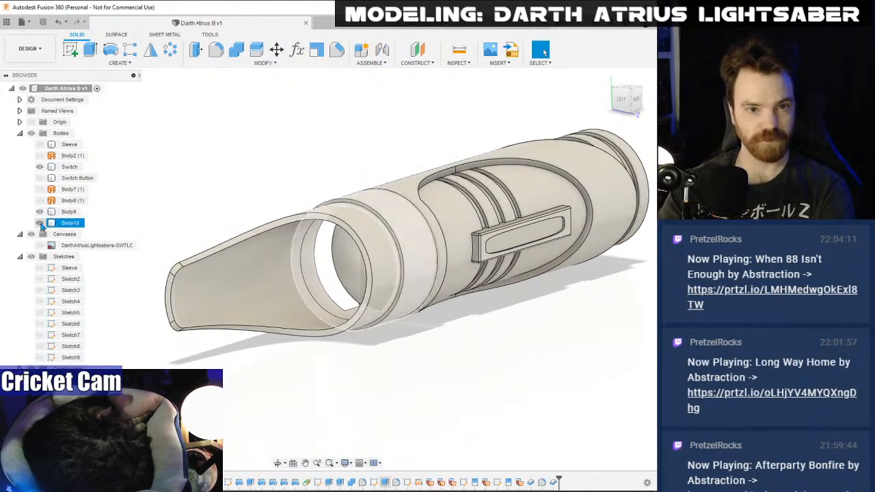
{"action": "left_click", "coordinate": [40, 224]}
{"action": "left_click", "coordinate": [40, 212]}
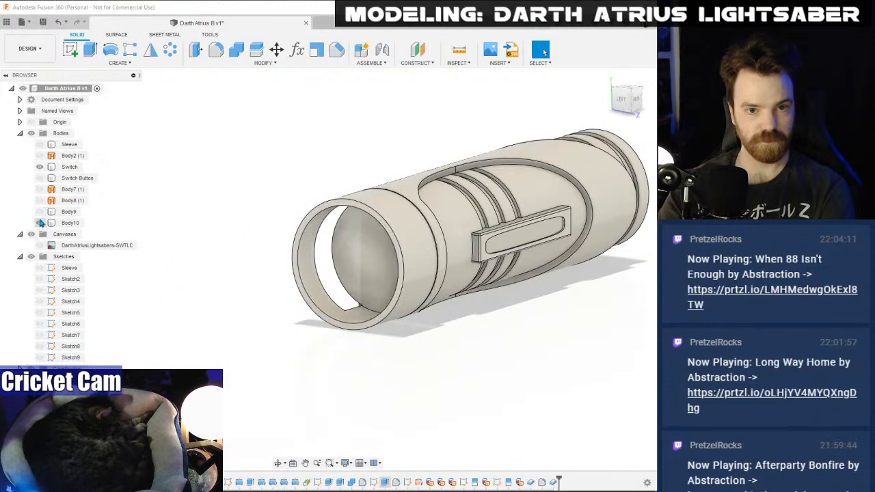
{"action": "left_click", "coordinate": [40, 223]}
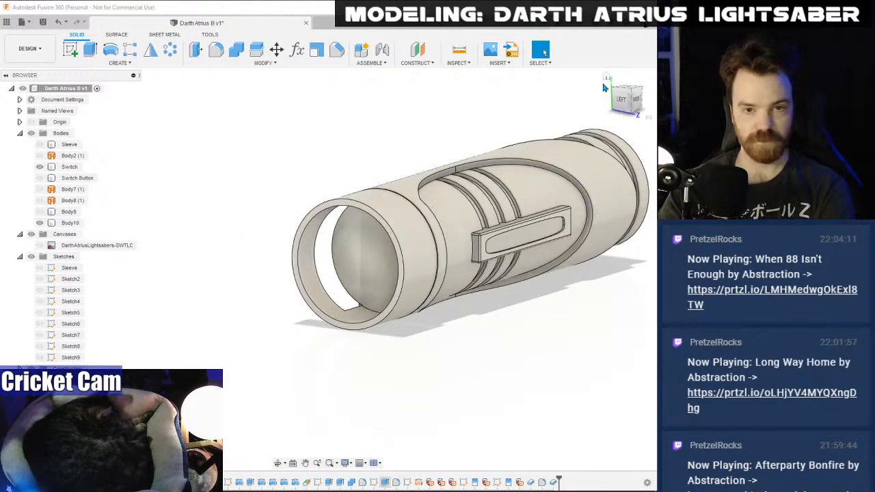
{"action": "left_click", "coordinate": [624, 105]}
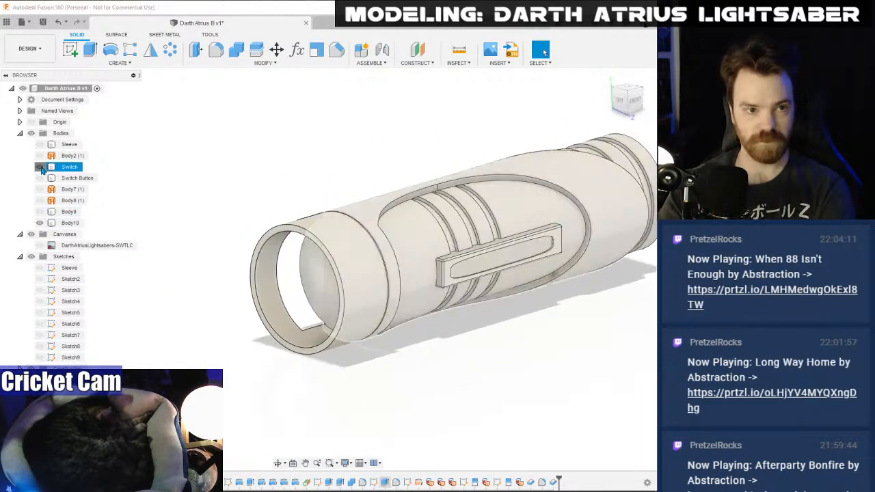
{"action": "left_click", "coordinate": [40, 167]}
{"action": "left_click_drag", "start_coordinate": [622, 103], "coordinate": [612, 104]}
{"action": "scroll", "coordinate": [415, 250], "scroll_direction": "up", "scroll_amount": 5}
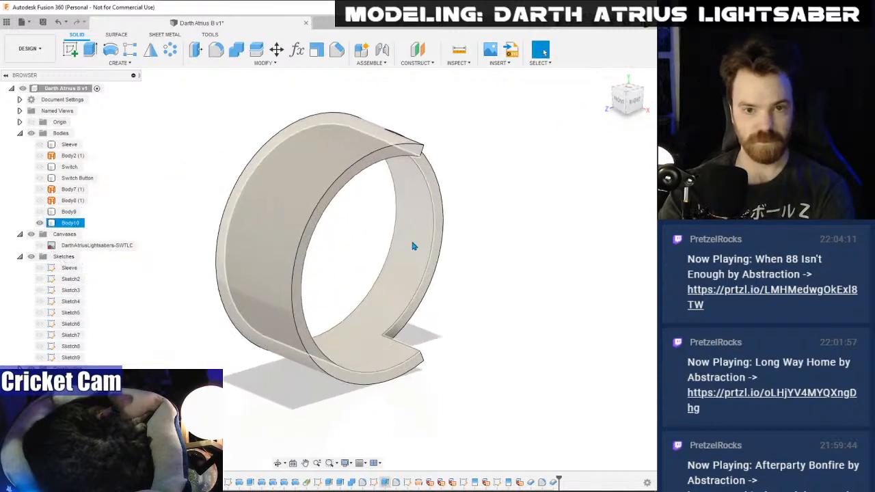
- Measure the radius and diameter of the collar's inner cylindrical face
{"action": "left_click", "coordinate": [412, 246]}
{"action": "left_click", "coordinate": [459, 49]}
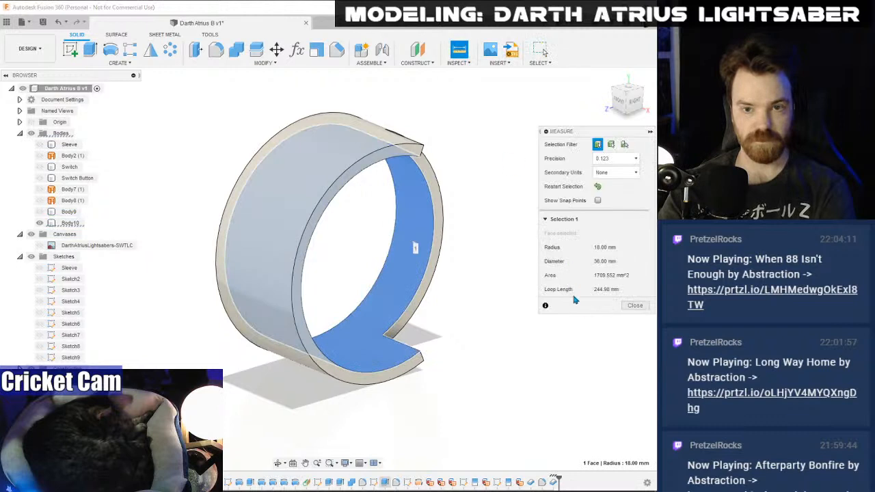
{"action": "left_click", "coordinate": [635, 306]}
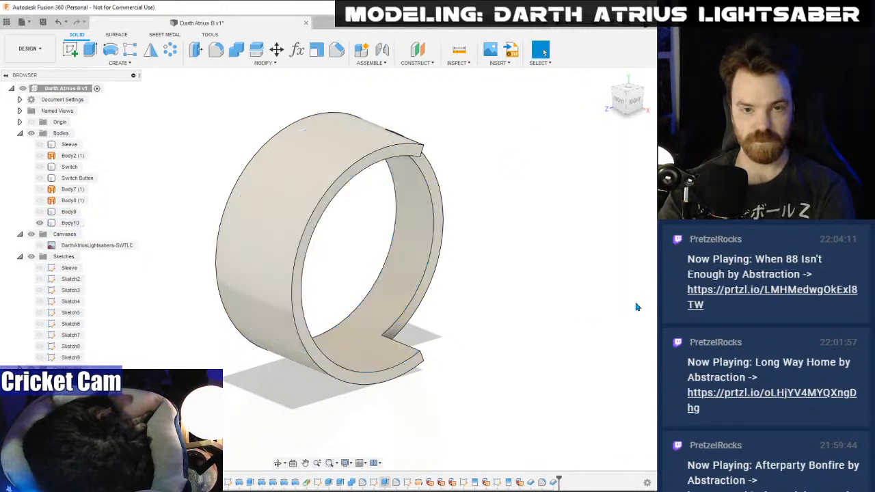
{"action": "scroll", "coordinate": [565, 297], "scroll_direction": "down", "scroll_amount": 3}
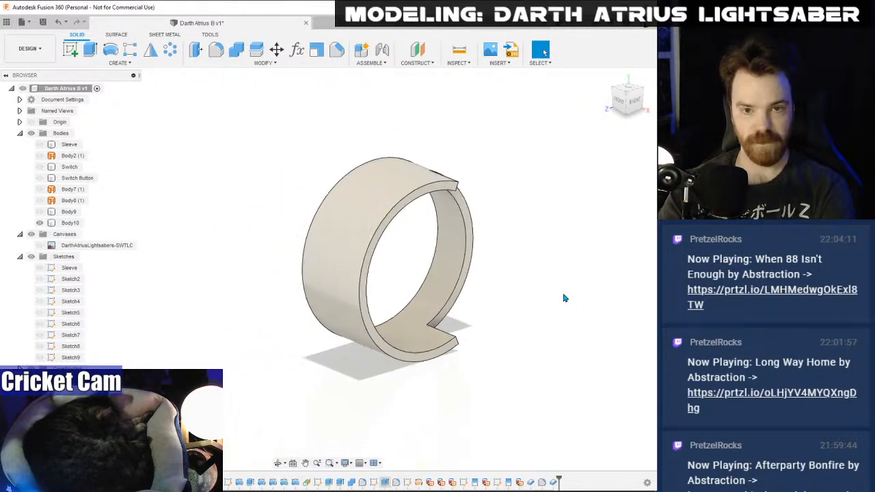
- Sketch a 36 mm diameter circle on the collar's flat end face, centred on the origin and matching its inner edge
{"action": "left_click_drag", "start_coordinate": [637, 107], "coordinate": [191, 89]}
{"action": "left_click", "coordinate": [70, 49]}
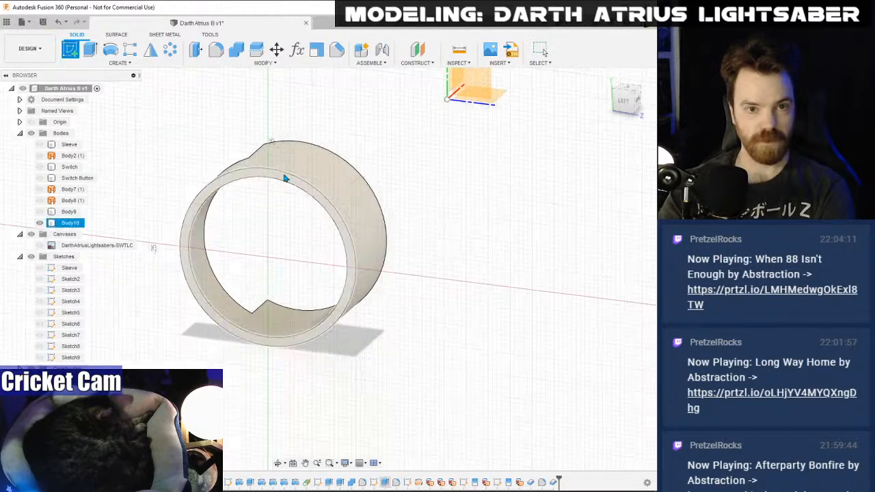
{"action": "left_click", "coordinate": [285, 177]}
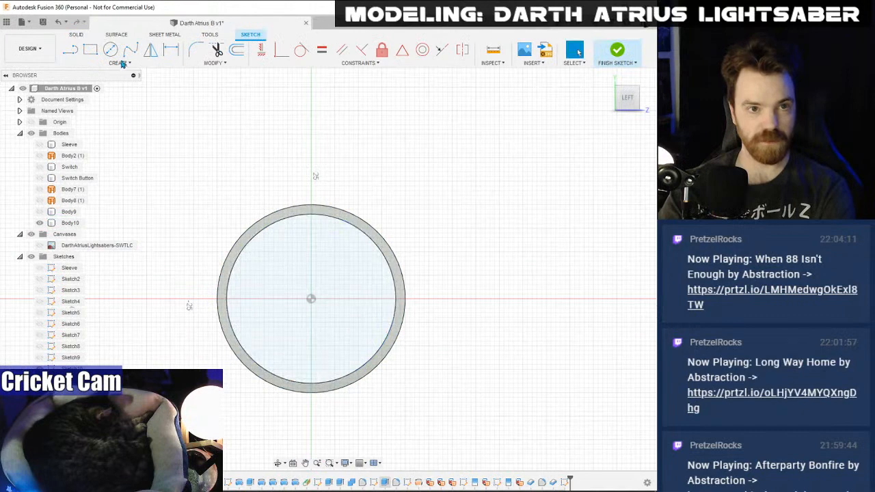
{"action": "key", "text": "c"}
{"action": "left_click", "coordinate": [311, 298]}
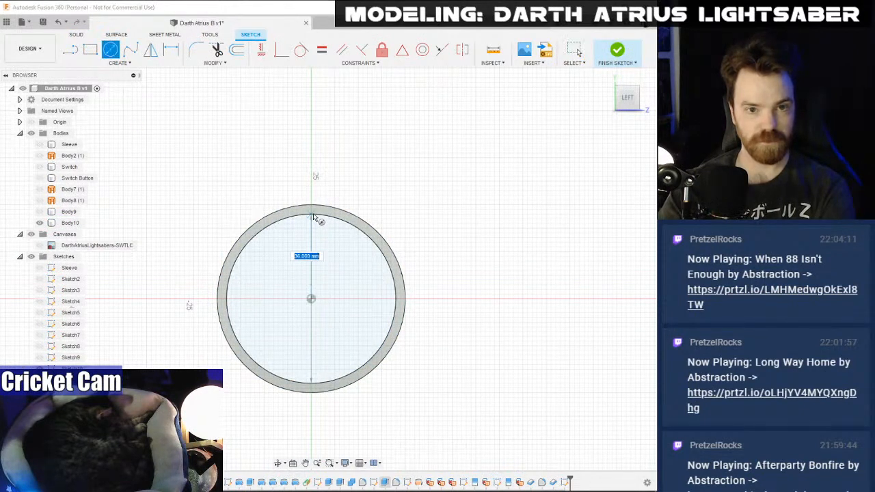
{"action": "left_click", "coordinate": [381, 255]}
{"action": "left_click", "coordinate": [615, 63]}
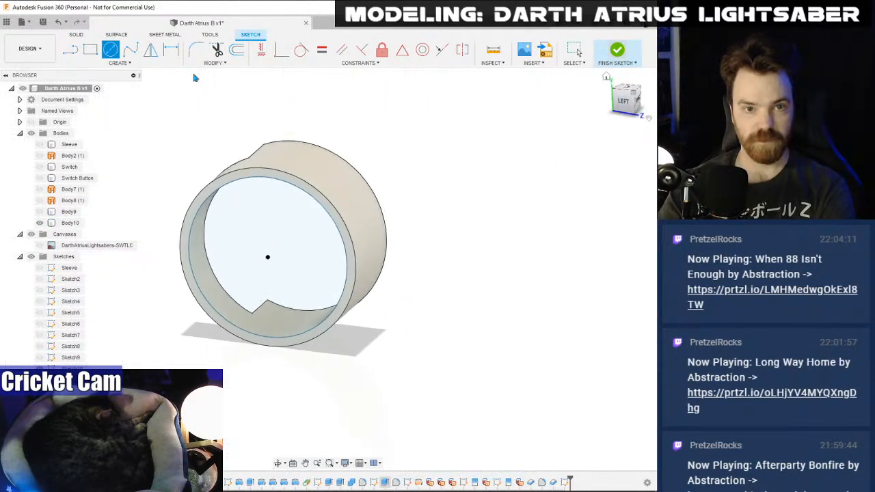
- Extrude the inner circle up to the collar's opposite, stepped end face so the collar becomes a solid plug
{"action": "left_click", "coordinate": [91, 49]}
{"action": "left_click", "coordinate": [606, 76]}
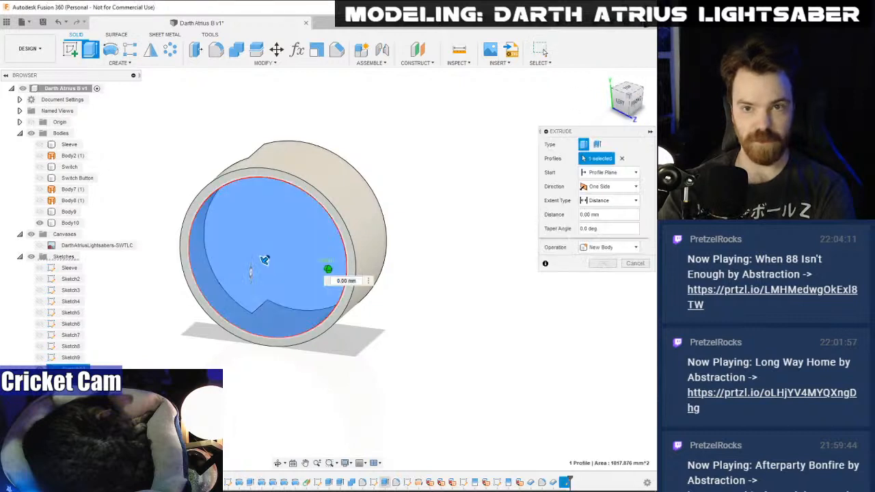
{"action": "left_click", "coordinate": [630, 200]}
{"action": "left_click", "coordinate": [618, 234]}
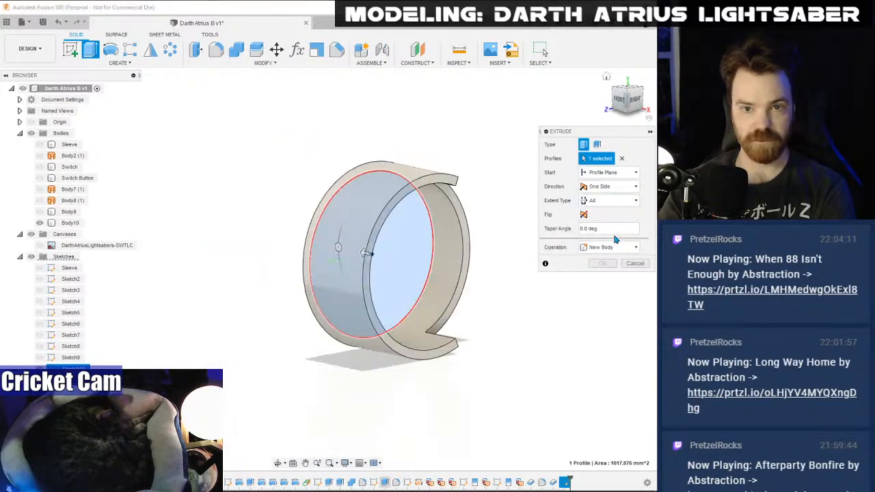
{"action": "left_click", "coordinate": [616, 200]}
{"action": "left_click", "coordinate": [612, 223]}
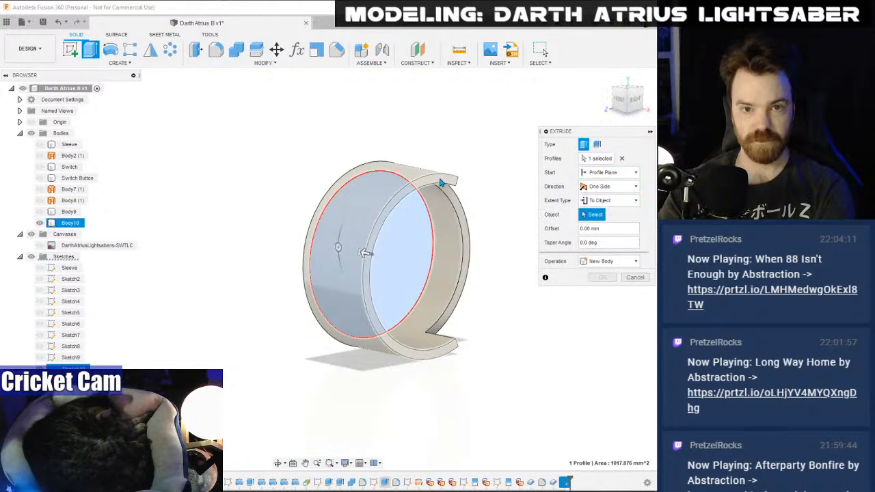
{"action": "left_click", "coordinate": [448, 182]}
{"action": "left_click", "coordinate": [599, 291]}
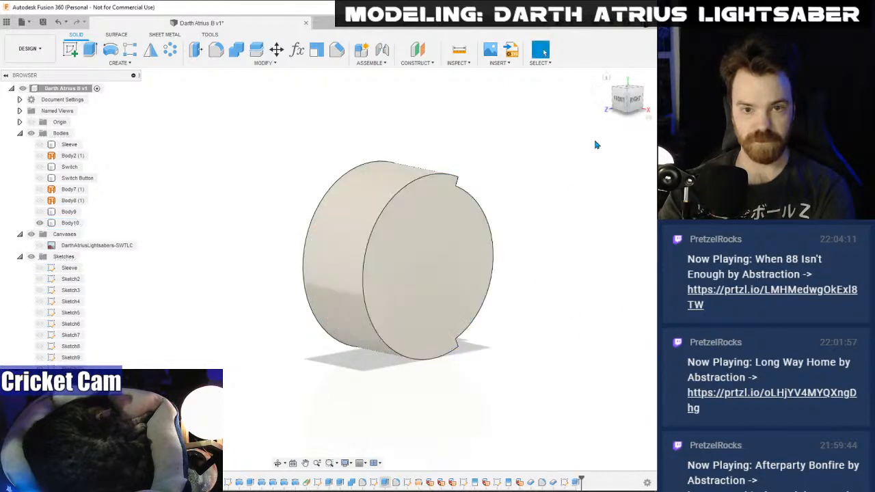
- Show the emitter, Body9, and compare it and the collar with the reference canvas in the front view, leaving the canvas hidden
{"action": "left_click_drag", "start_coordinate": [619, 113], "coordinate": [545, 52]}
{"action": "middle_click_drag", "start_coordinate": [327, 269], "coordinate": [327, 269], "text": "shift"}
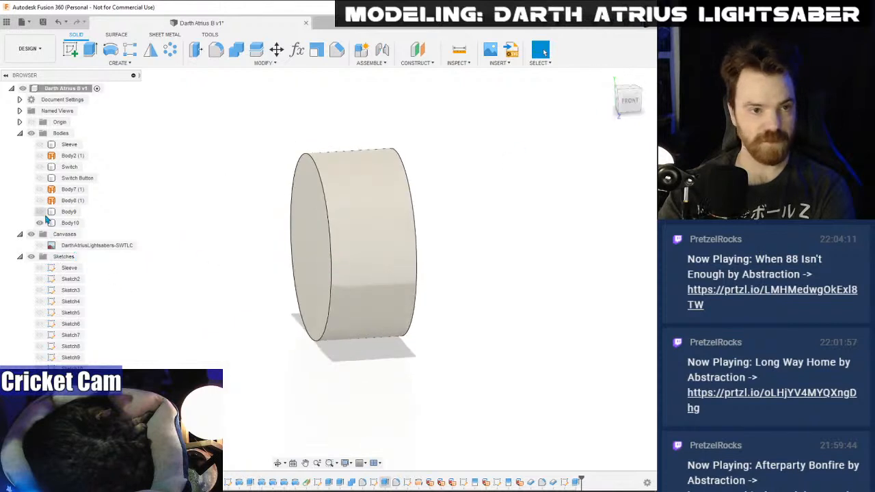
{"action": "left_click", "coordinate": [40, 212]}
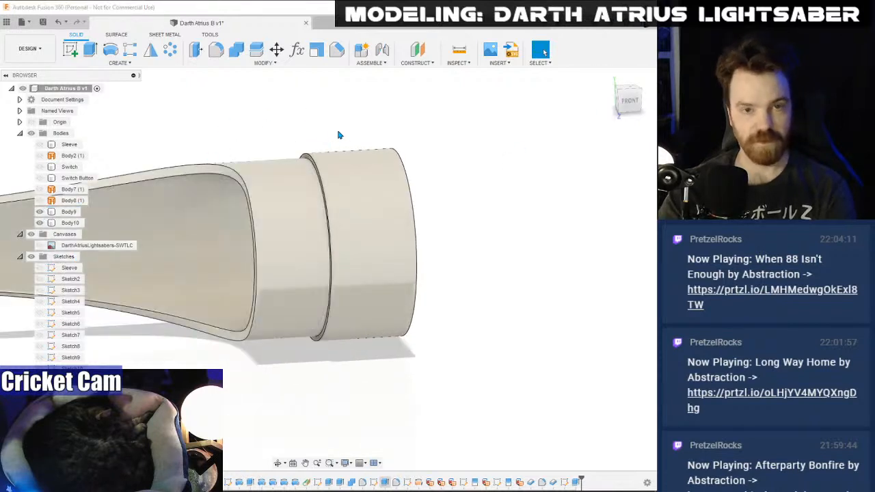
{"action": "scroll", "coordinate": [312, 141], "scroll_direction": "down", "scroll_amount": 1}
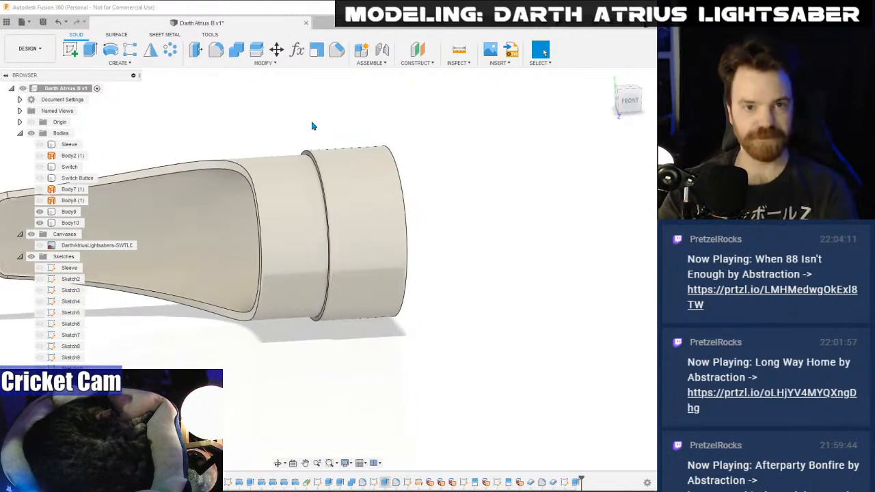
{"action": "left_click", "coordinate": [29, 198]}
{"action": "left_click", "coordinate": [39, 246]}
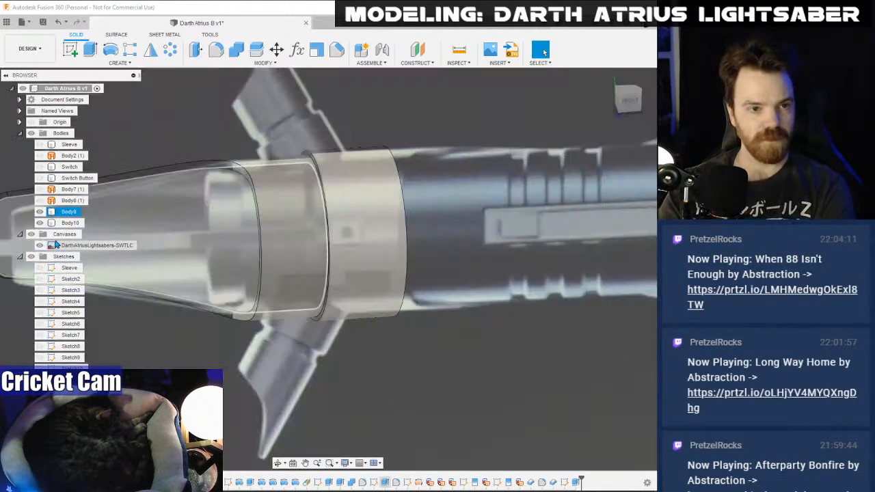
{"action": "left_click", "coordinate": [628, 100]}
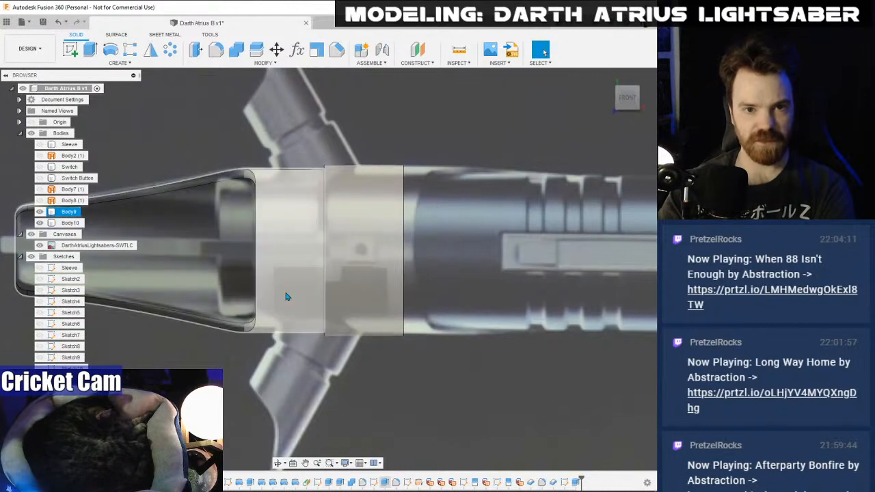
{"action": "left_click", "coordinate": [40, 245]}
- Chamfer the collar's outer edge facing the emitter by about 2 mm, using the displayed reference canvas as a guide
{"action": "scroll", "coordinate": [340, 155], "scroll_direction": "up", "scroll_amount": 3}
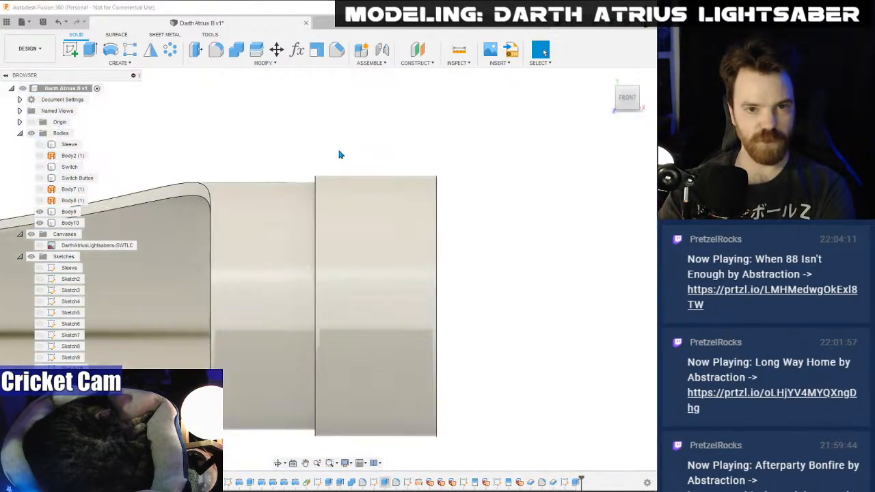
{"action": "left_click", "coordinate": [336, 50]}
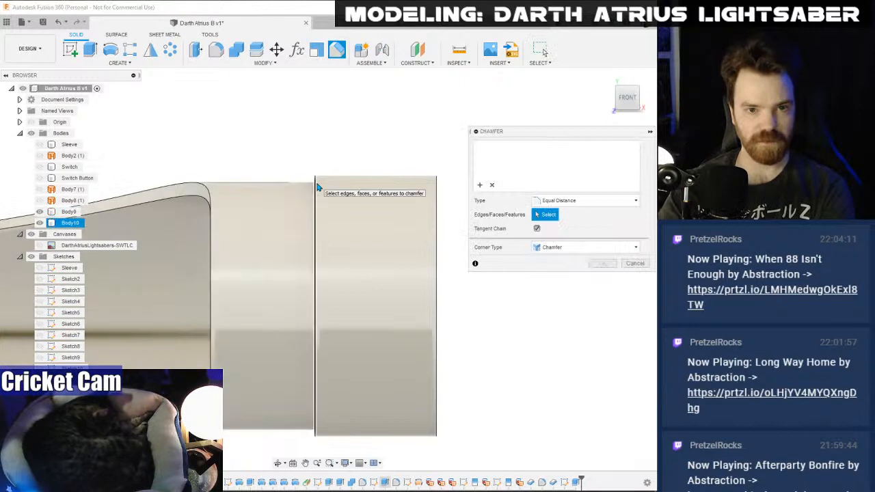
{"action": "left_click", "coordinate": [313, 179]}
{"action": "left_click_drag", "start_coordinate": [309, 177], "coordinate": [321, 188]}
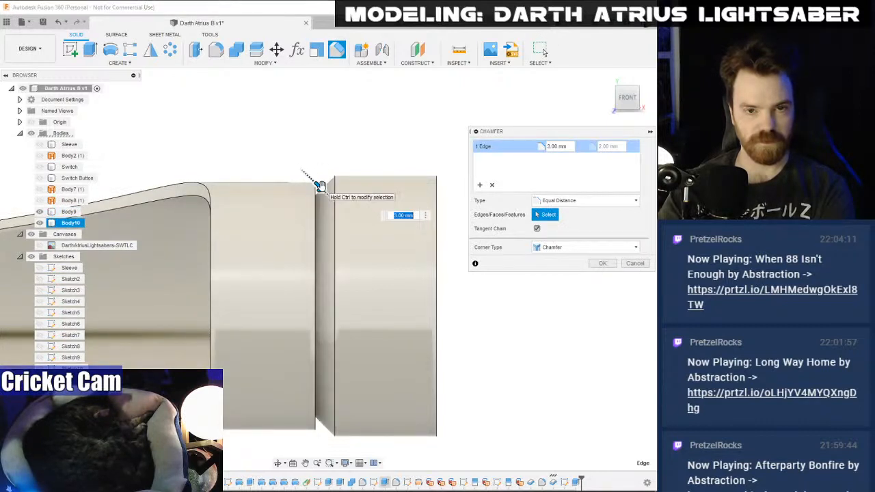
{"action": "left_click", "coordinate": [39, 245]}
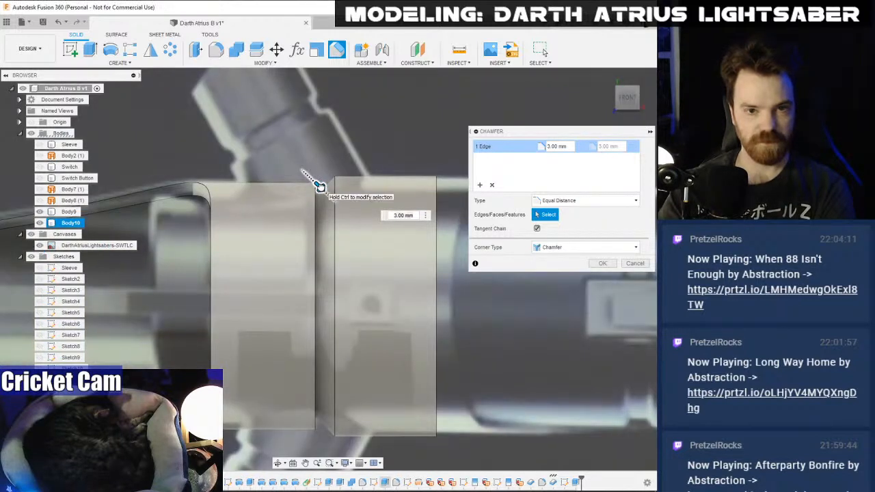
{"action": "left_click_drag", "start_coordinate": [319, 187], "coordinate": [318, 184]}
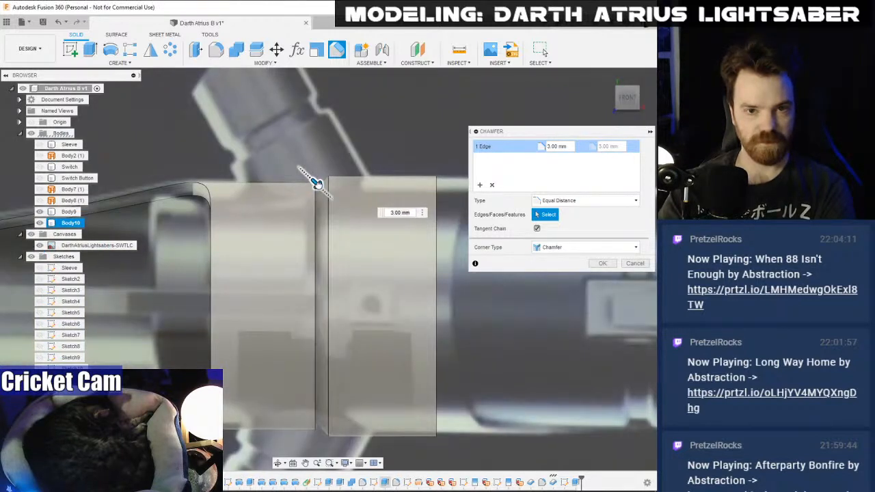
{"action": "left_click", "coordinate": [601, 264]}
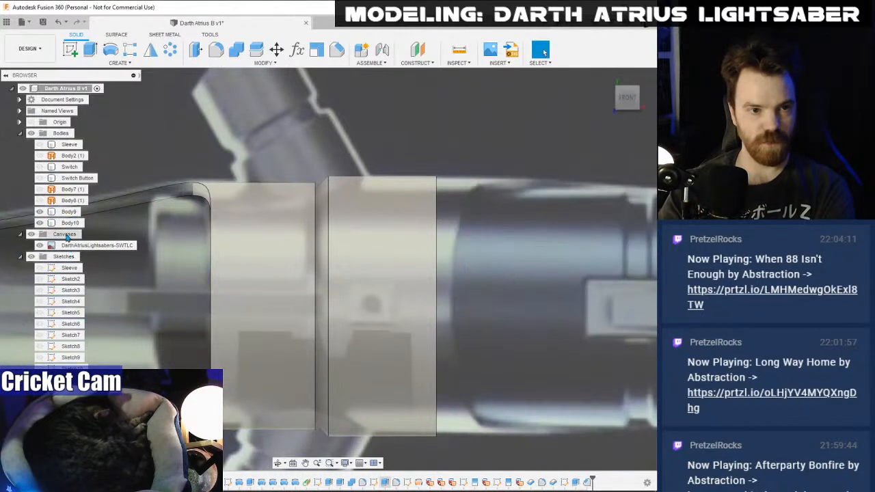
- Chamfer the emitter's outer edge facing the collar with an equal distance of 1 mm
{"action": "left_click", "coordinate": [337, 49]}
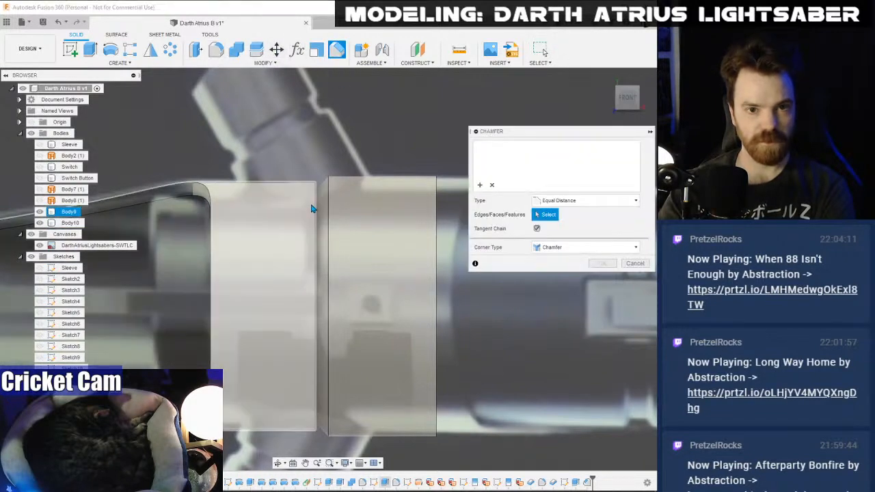
{"action": "left_click", "coordinate": [312, 209]}
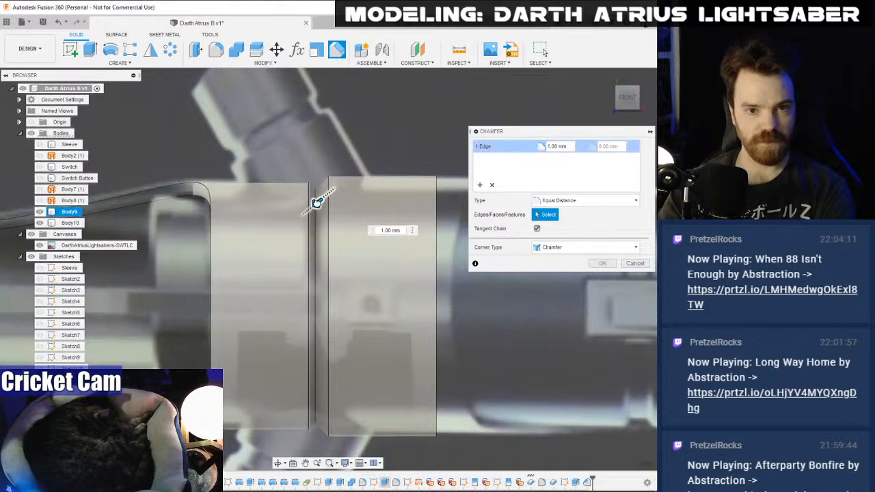
{"action": "left_click", "coordinate": [602, 263]}
{"action": "scroll", "coordinate": [601, 260], "scroll_direction": "down", "scroll_amount": 2}
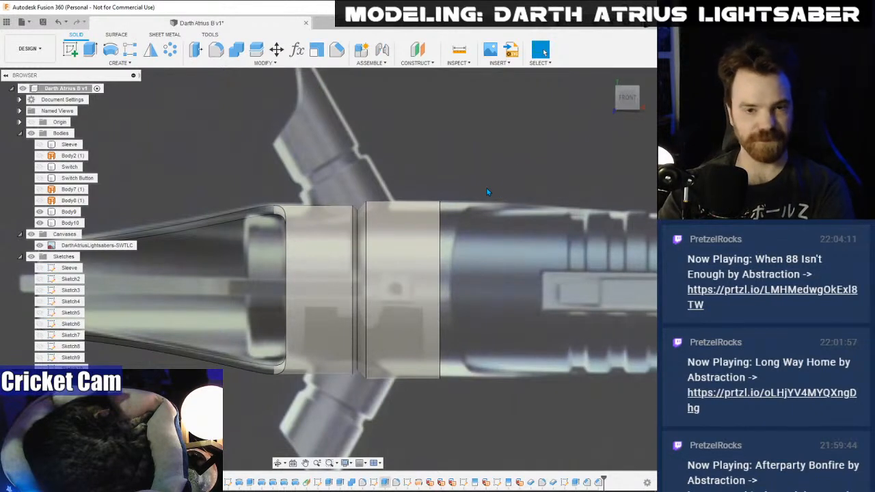
- Join the emitter to the collar as one body and name the combined body Emitter
{"action": "left_click", "coordinate": [236, 49]}
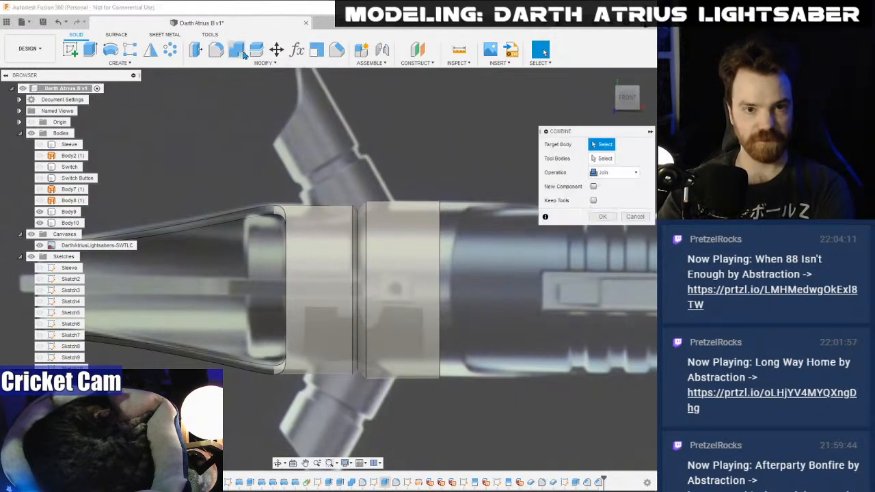
{"action": "left_click", "coordinate": [400, 273]}
{"action": "left_click", "coordinate": [320, 254]}
{"action": "left_click", "coordinate": [602, 216]}
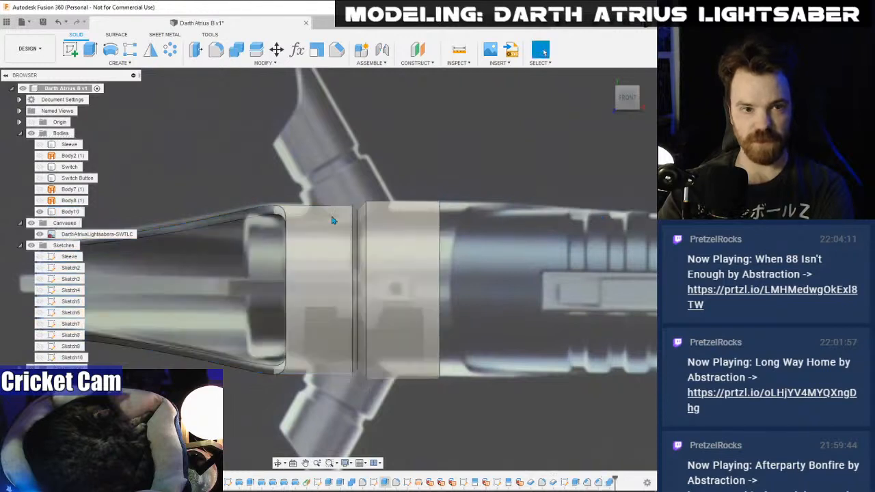
{"action": "left_click", "coordinate": [70, 213]}
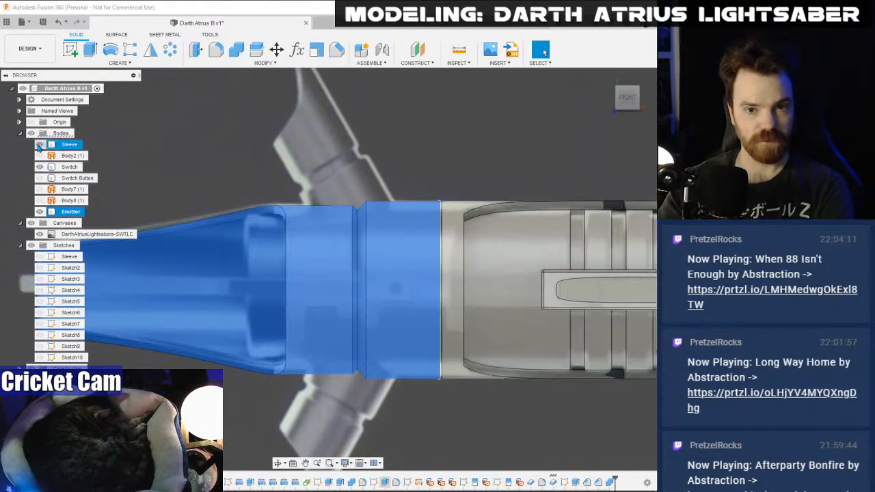
- Examine the assembled hilt from several angles with the Sleeve, Switch and Switch Button bodies shown and the canvas hidden
{"action": "scroll", "coordinate": [311, 142], "scroll_direction": "down", "scroll_amount": 2}
{"action": "left_click", "coordinate": [414, 121]}
{"action": "scroll", "coordinate": [431, 121], "scroll_direction": "down", "scroll_amount": 2}
{"action": "middle_click_drag", "start_coordinate": [431, 121], "coordinate": [291, 201]}
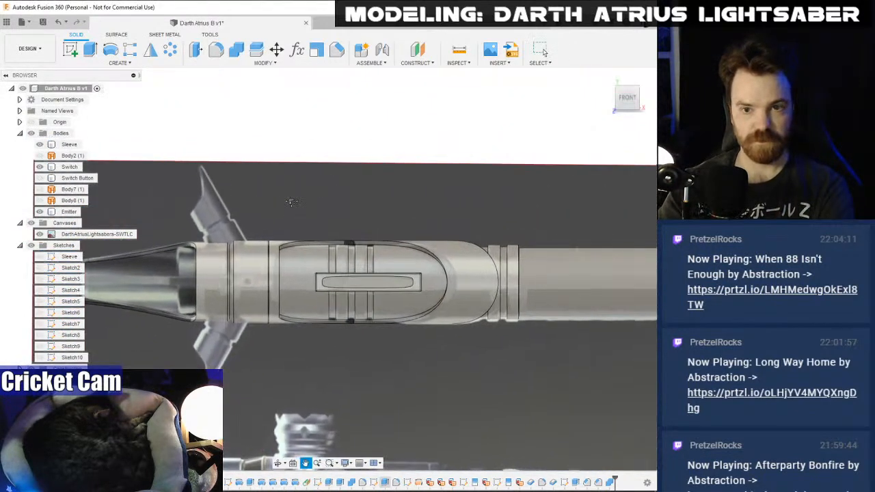
{"action": "scroll", "coordinate": [291, 202], "scroll_direction": "down", "scroll_amount": 2}
{"action": "left_click", "coordinate": [39, 234]}
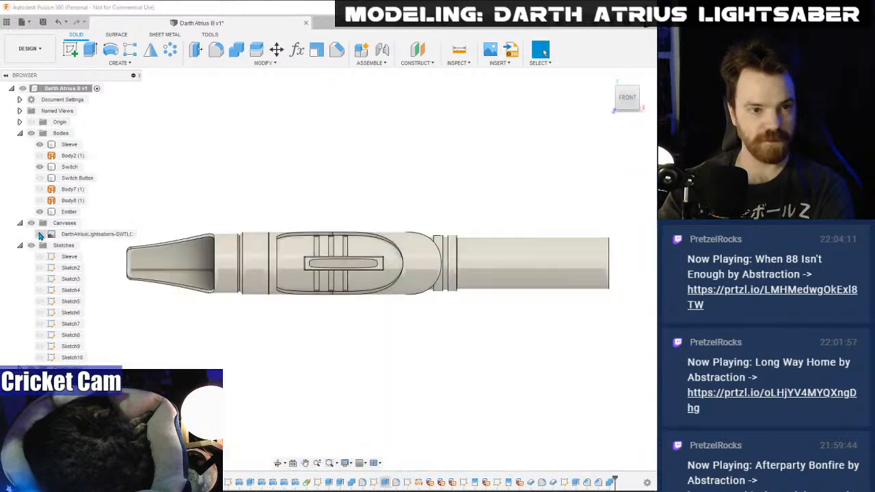
{"action": "middle_click_drag", "start_coordinate": [408, 164], "coordinate": [437, 147], "text": "shift"}
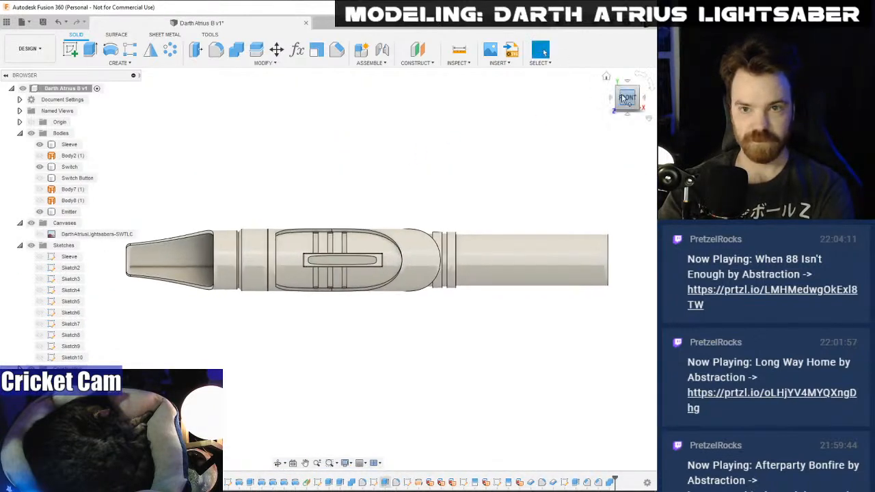
{"action": "left_click_drag", "start_coordinate": [627, 102], "coordinate": [658, 104]}
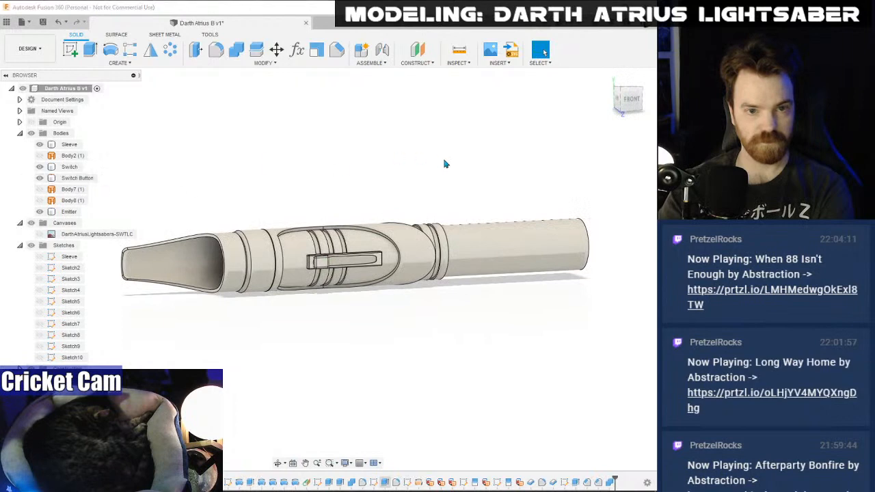
{"action": "left_click", "coordinate": [628, 89]}
{"action": "middle_click_drag", "start_coordinate": [328, 267], "coordinate": [489, 263], "text": "shift"}
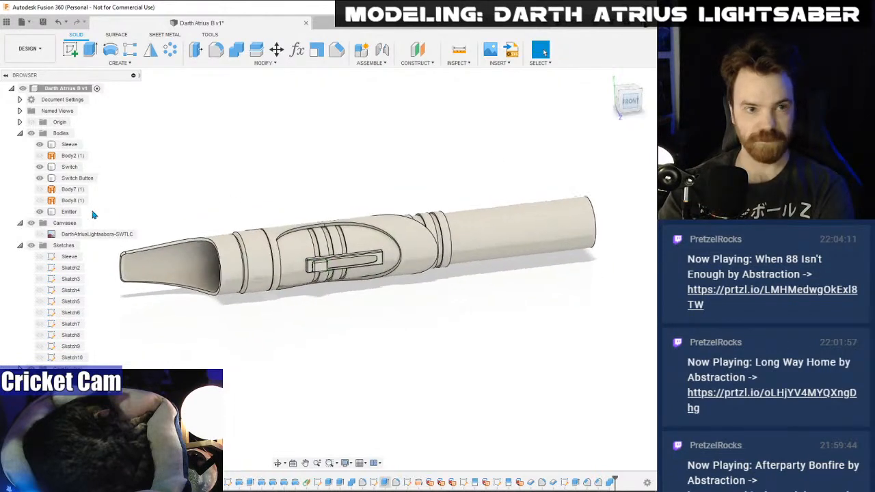
- Compare the emitter with the reference canvas from the front, and switch to Photos to view Darth_Atrius_Lightsabers_SWAnnual_4.png
{"action": "left_click", "coordinate": [39, 170]}
{"action": "left_click", "coordinate": [39, 234]}
{"action": "scroll", "coordinate": [228, 242], "scroll_direction": "up", "scroll_amount": 6}
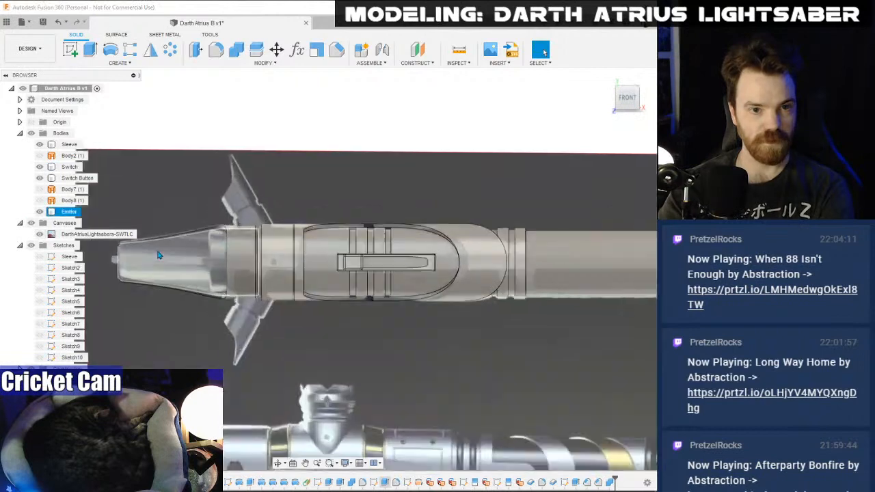
{"action": "scroll", "coordinate": [298, 221], "scroll_direction": "up", "scroll_amount": 3}
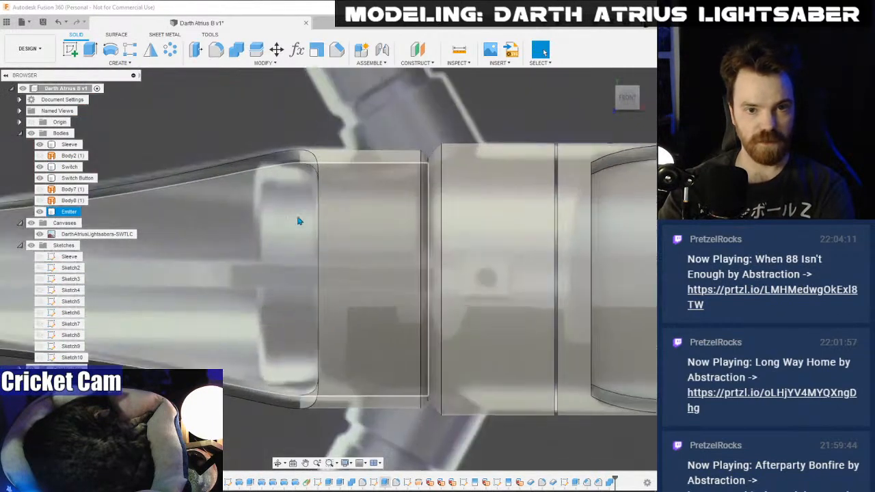
{"action": "scroll", "coordinate": [267, 363], "scroll_direction": "down", "scroll_amount": 6}
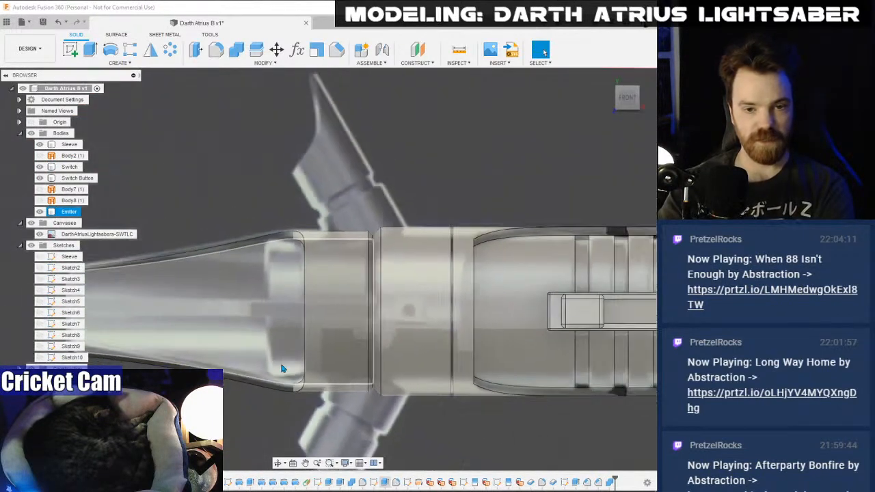
{"action": "scroll", "coordinate": [277, 342], "scroll_direction": "up", "scroll_amount": 2}
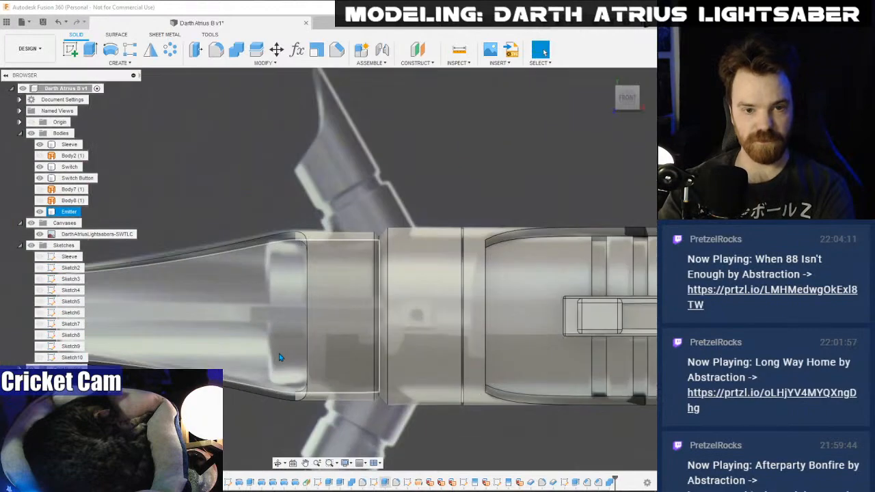
{"action": "key", "text": "Escape"}
{"action": "key", "text": "alt+Tab"}
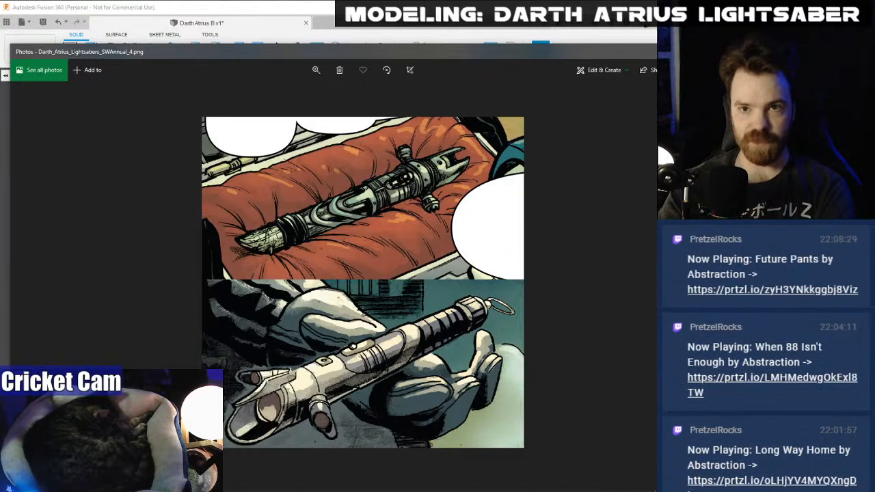
- Return to Fusion 360 and compare the emitter's open end and side details with the reference canvas from the front
{"action": "key", "text": "alt+Tab"}
{"action": "left_click", "coordinate": [540, 241]}
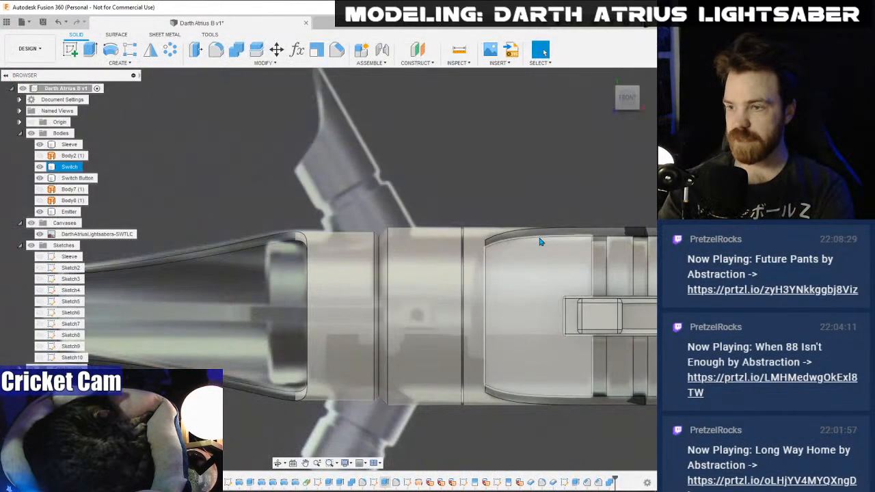
{"action": "left_click", "coordinate": [279, 277]}
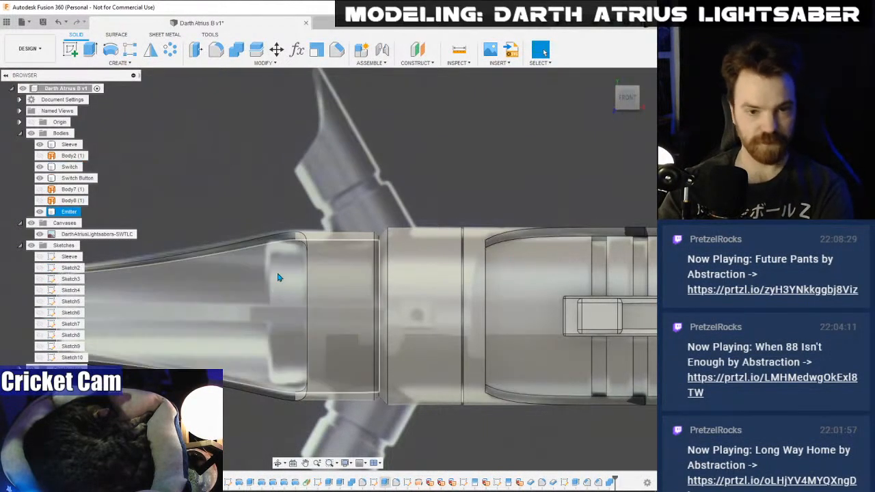
{"action": "scroll", "coordinate": [253, 347], "scroll_direction": "up", "scroll_amount": 2}
{"action": "key", "text": "Escape"}
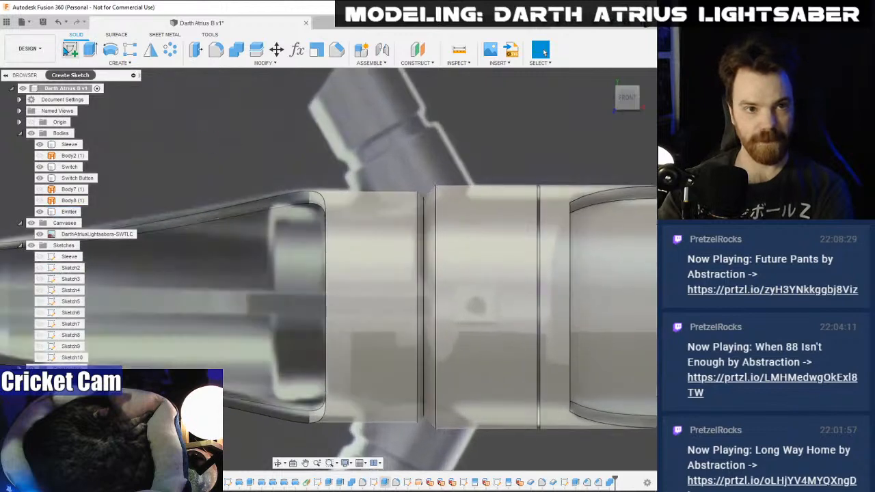
{"action": "scroll", "coordinate": [247, 177], "scroll_direction": "down", "scroll_amount": 3}
{"action": "left_click", "coordinate": [300, 255]}
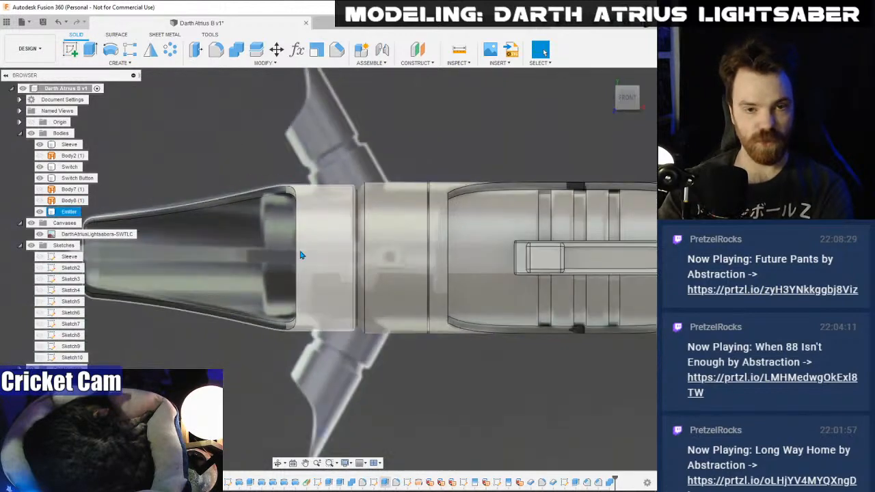
{"action": "key", "text": "Escape"}
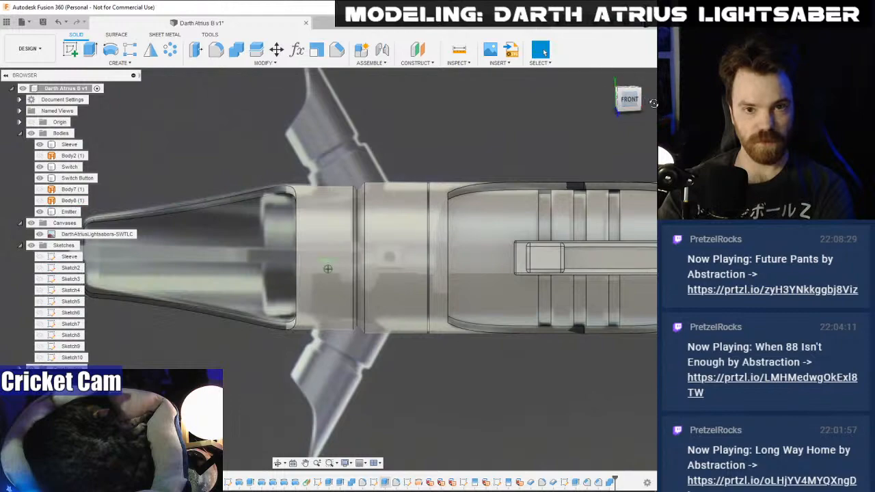
- Hide the canvas and sketch a circle on the flat face inside the emitter, offset 2 mm inward from its round inner edge
{"action": "left_click", "coordinate": [644, 108]}
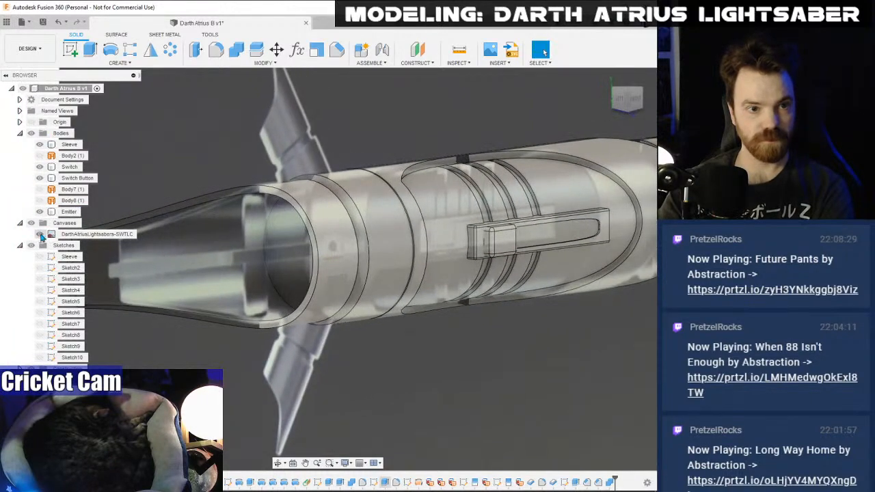
{"action": "scroll", "coordinate": [276, 236], "scroll_direction": "up", "scroll_amount": 4}
{"action": "left_click", "coordinate": [71, 54]}
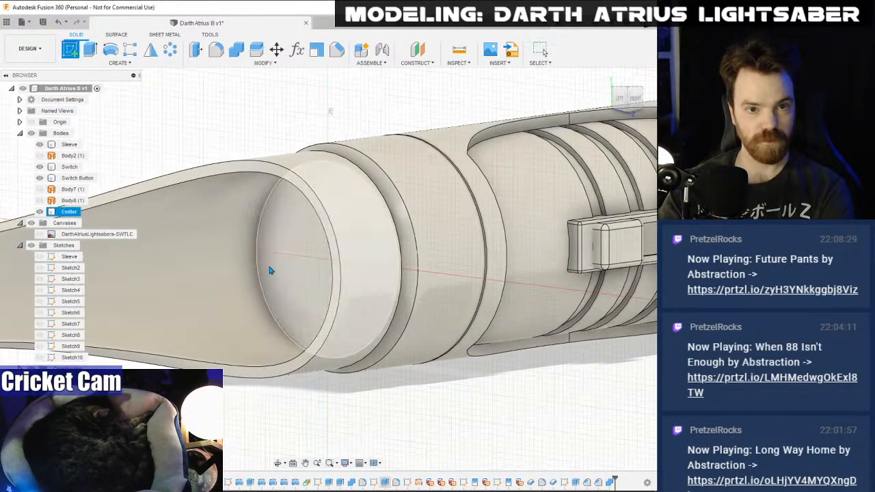
{"action": "left_click", "coordinate": [335, 341]}
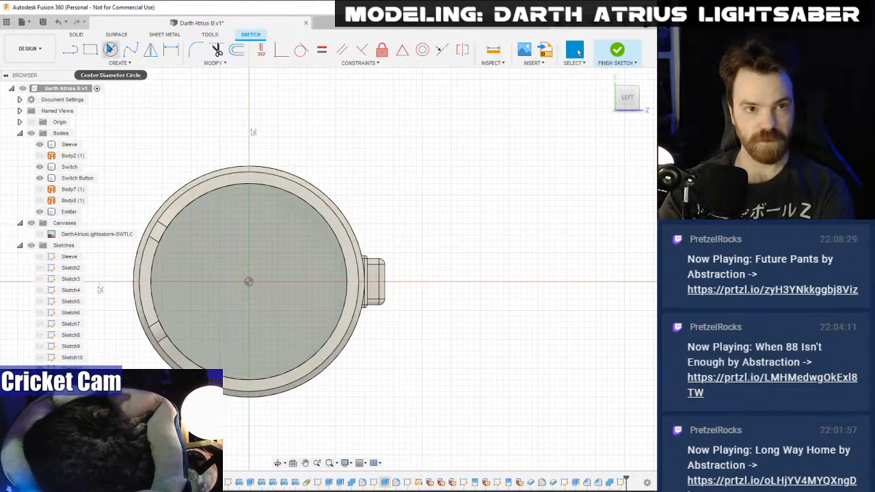
{"action": "left_click", "coordinate": [237, 50]}
{"action": "left_click", "coordinate": [263, 189]}
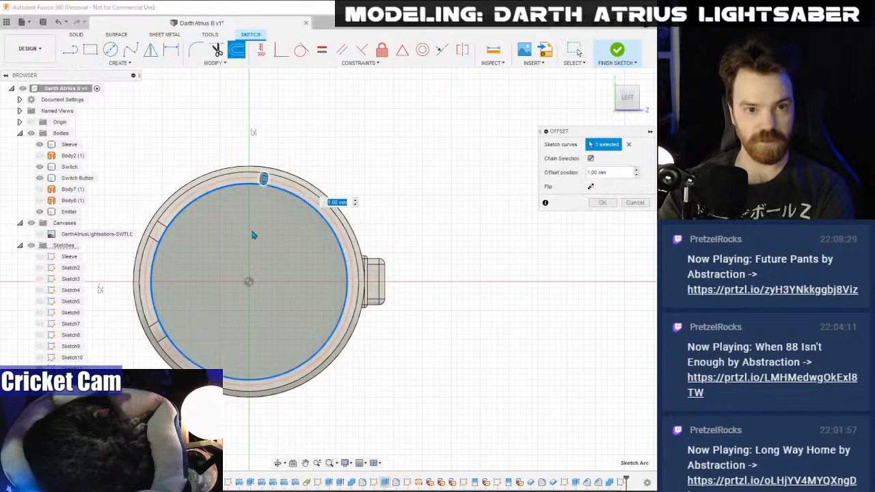
{"action": "left_click_drag", "start_coordinate": [263, 186], "coordinate": [260, 192]}
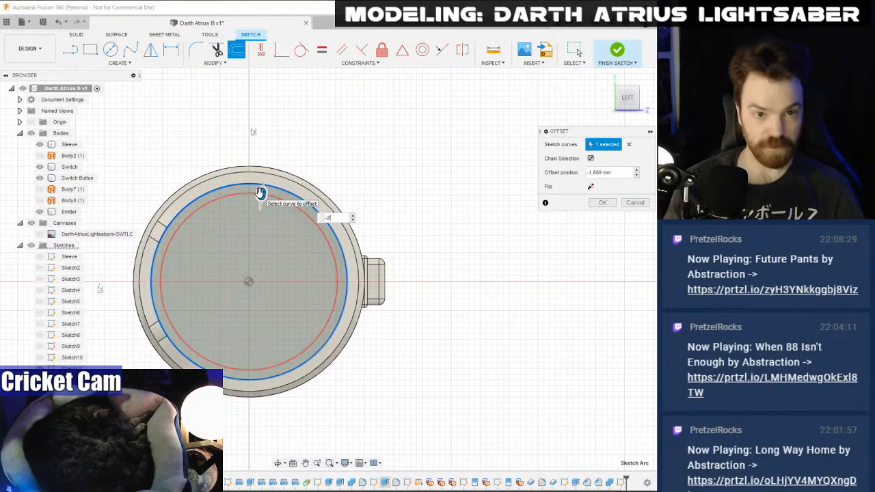
{"action": "key", "text": "Return"}
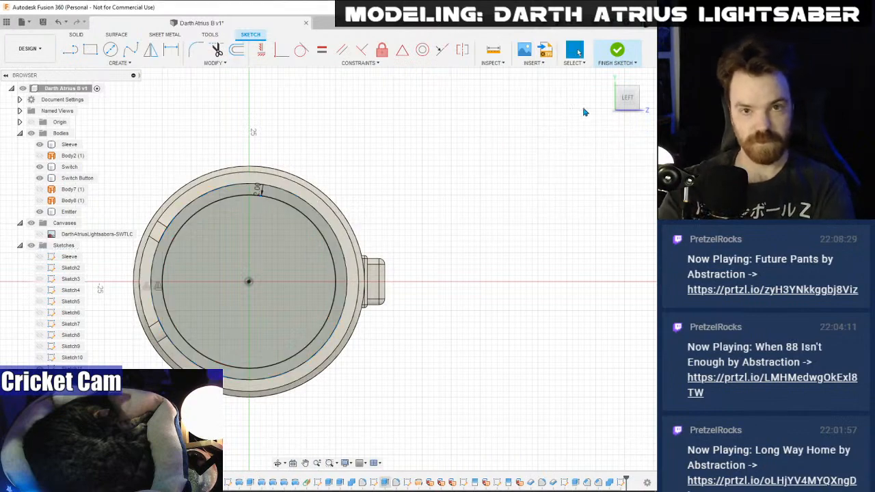
{"action": "left_click", "coordinate": [616, 54]}
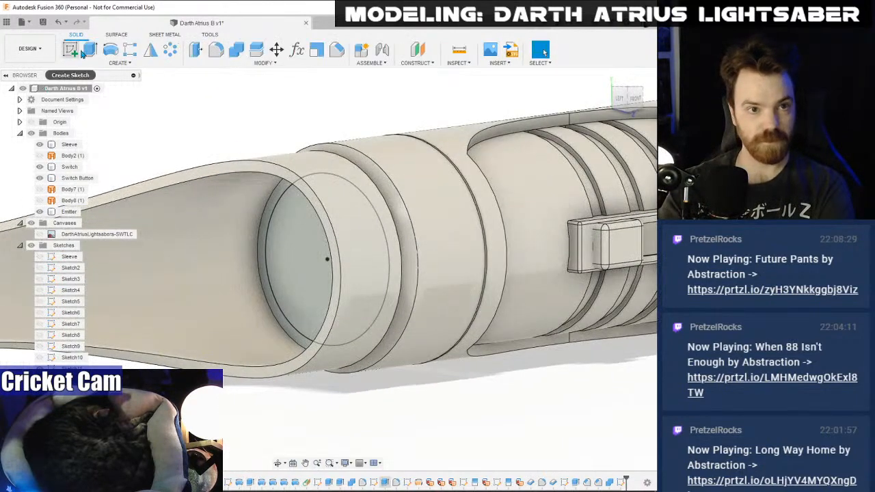
- Extrude the offset circle 25 mm toward the emitter's open end and join it, matching the inner core on the reference canvas
{"action": "key", "text": "e"}
{"action": "left_click", "coordinate": [291, 249]}
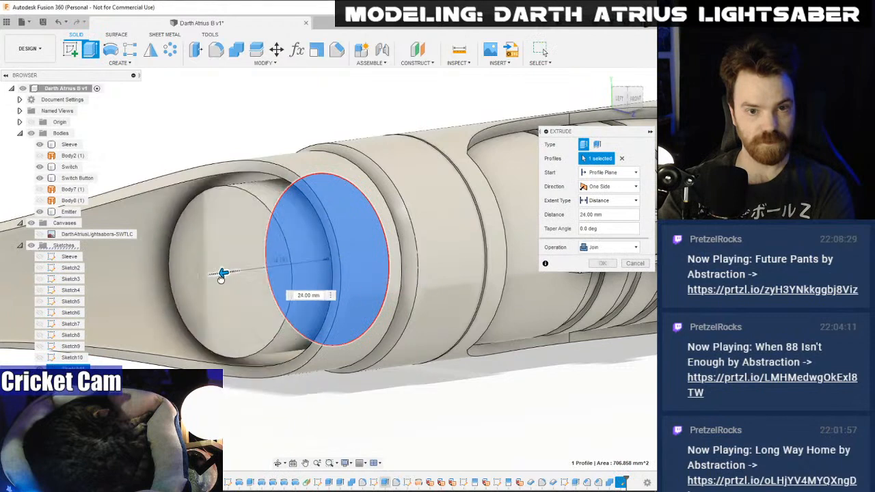
{"action": "left_click", "coordinate": [634, 100]}
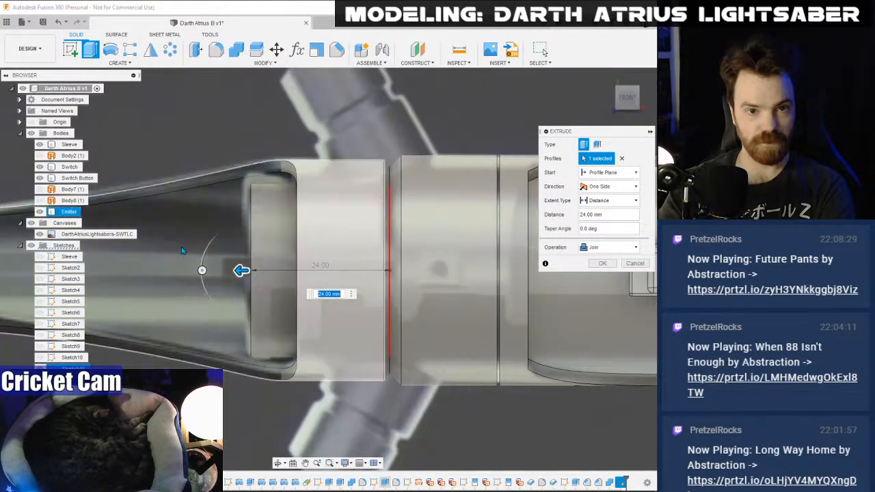
{"action": "scroll", "coordinate": [239, 270], "scroll_direction": "up", "scroll_amount": 3}
{"action": "mouse_move", "coordinate": [238, 270]}
{"action": "left_mouse_down"}
{"action": "mouse_move", "coordinate": [229, 271]}
{"action": "mouse_move", "coordinate": [236, 271]}
{"action": "left_mouse_up"}
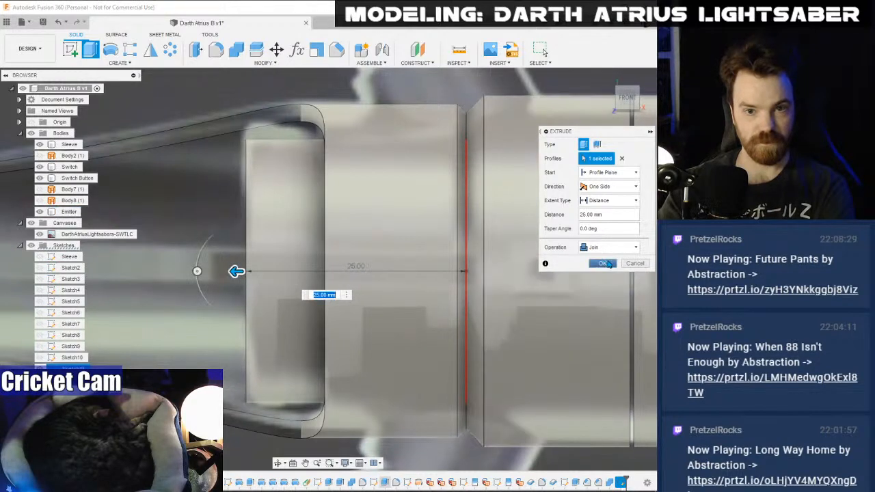
{"action": "left_click", "coordinate": [605, 264]}
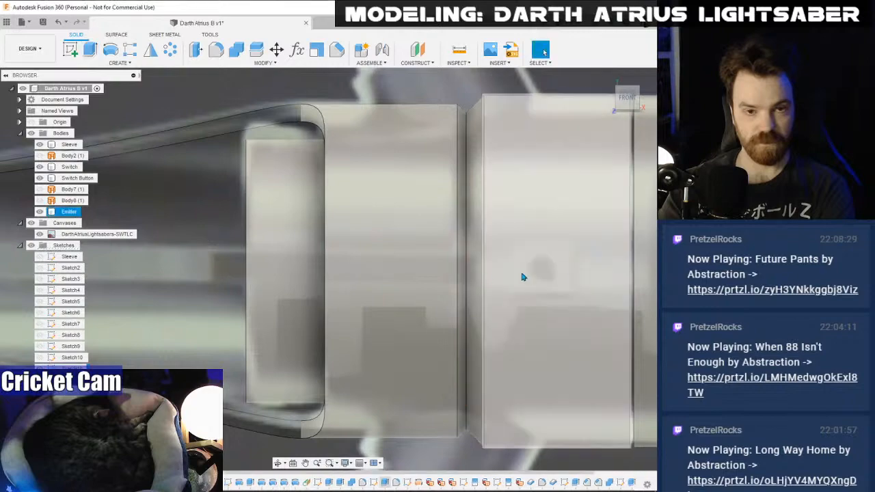
- Edit the inner core's sketch and reduce the circle's inward offset to widen the core
{"action": "scroll", "coordinate": [369, 287], "scroll_direction": "down", "scroll_amount": 2}
{"action": "right_click", "coordinate": [65, 366]}
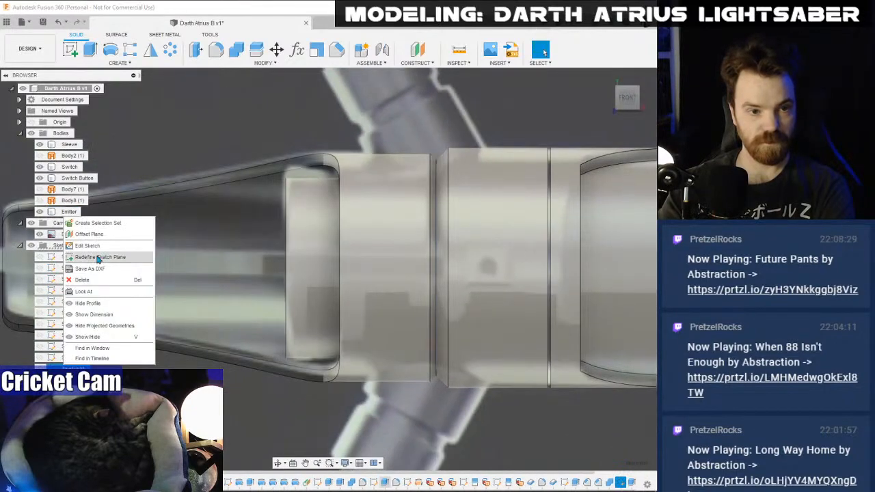
{"action": "left_click", "coordinate": [86, 245]}
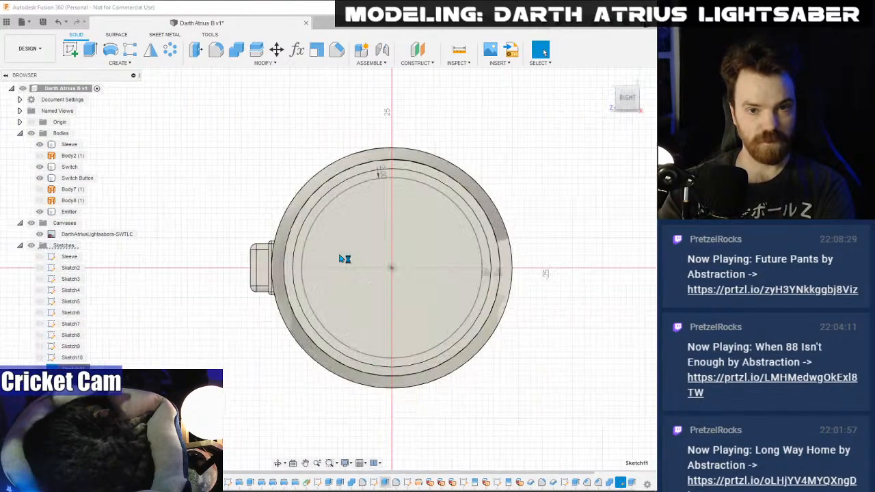
{"action": "double_click", "coordinate": [381, 172]}
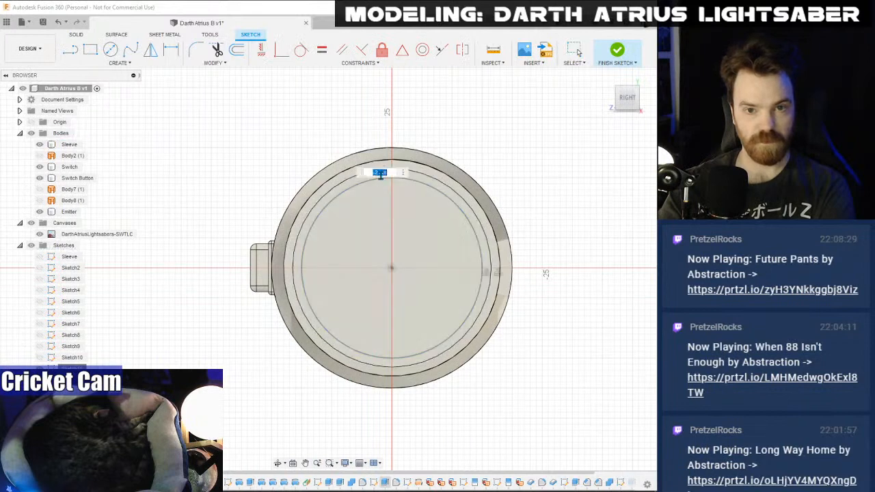
{"action": "left_click", "coordinate": [380, 173]}
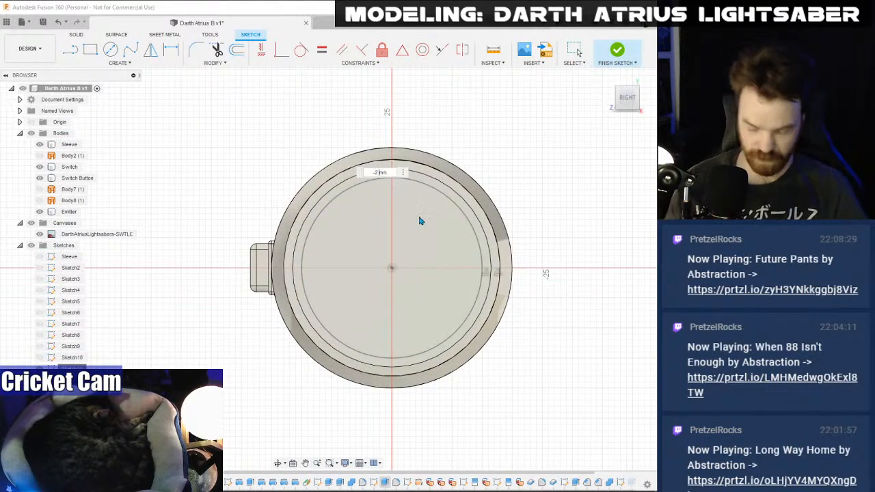
{"action": "key", "text": "Return"}
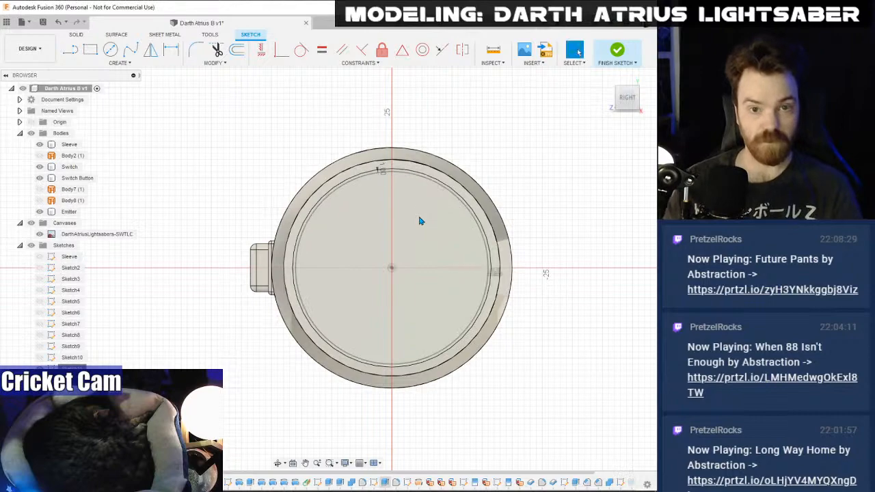
{"action": "left_click", "coordinate": [618, 54]}
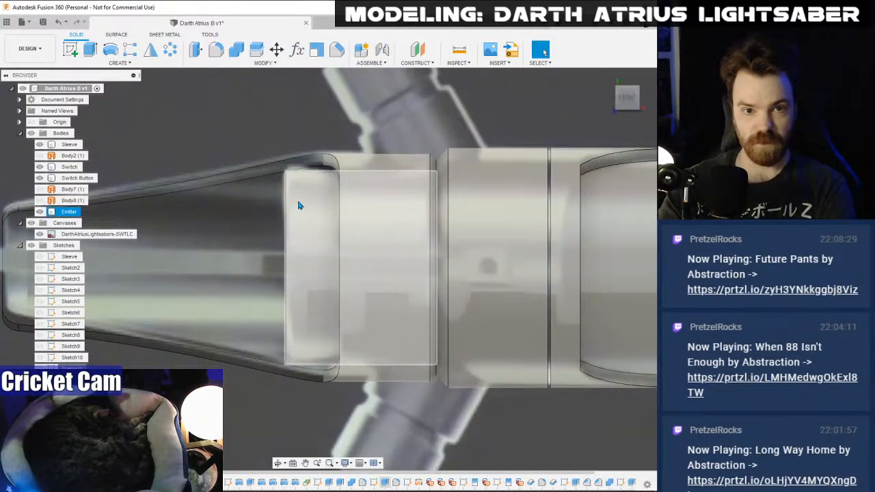
- Hide the reference canvas and examine the inner core inside the emitter from the end, at an angle and from the front
{"action": "scroll", "coordinate": [490, 149], "scroll_direction": "down", "scroll_amount": 2}
{"action": "left_click", "coordinate": [39, 235]}
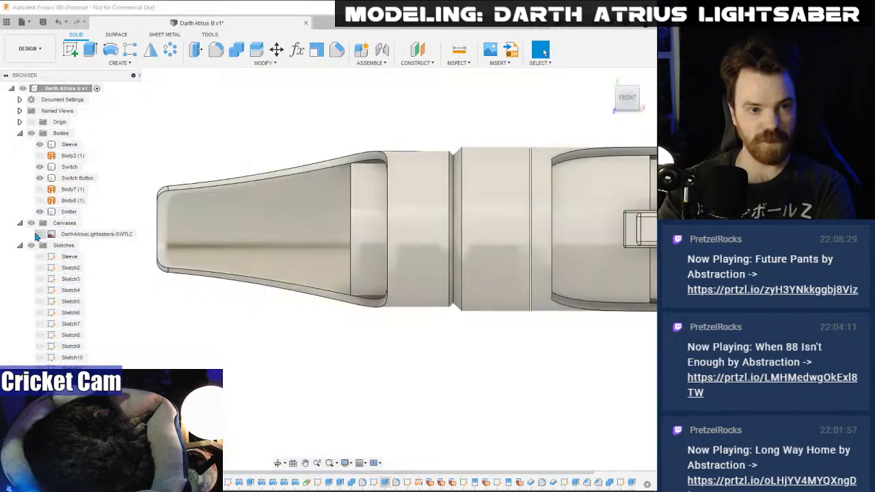
{"action": "scroll", "coordinate": [373, 154], "scroll_direction": "down", "scroll_amount": 2}
{"action": "left_click_drag", "start_coordinate": [627, 104], "coordinate": [656, 103]}
{"action": "scroll", "coordinate": [307, 158], "scroll_direction": "up", "scroll_amount": 3}
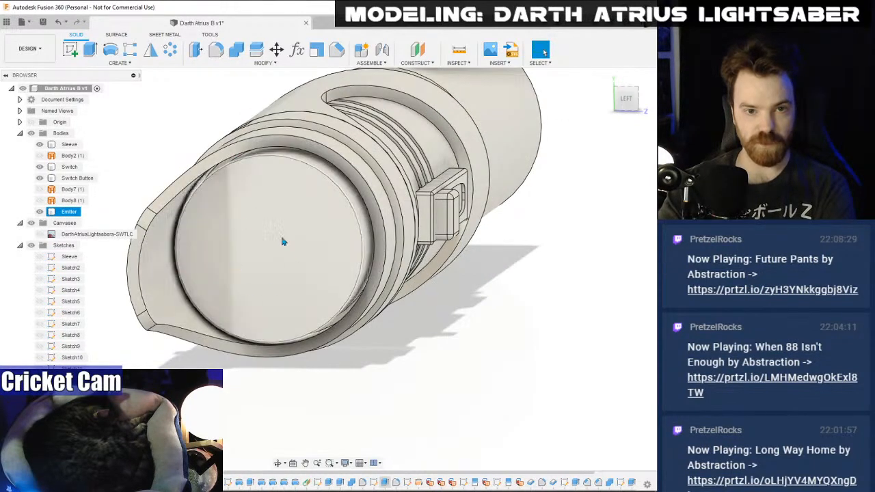
{"action": "middle_click_drag", "start_coordinate": [283, 240], "coordinate": [341, 270], "text": "shift"}
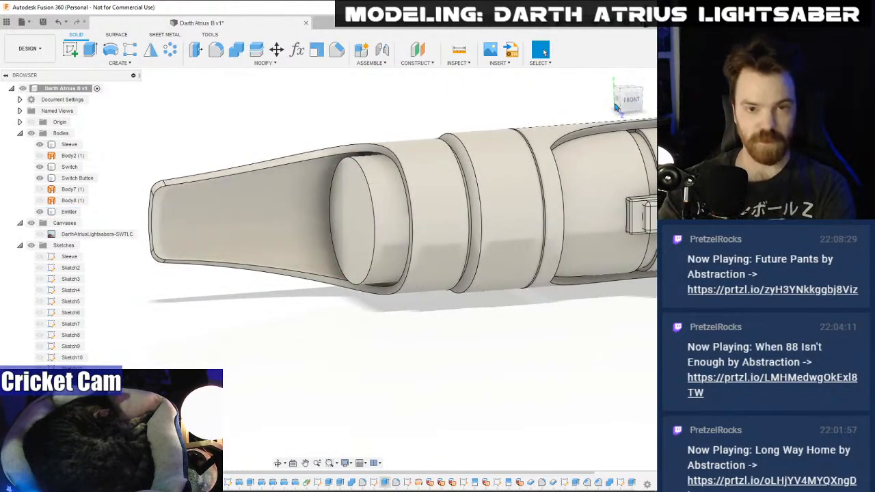
{"action": "left_click", "coordinate": [629, 97]}
- Fillet the inner core's outer end edge with a constant radius slightly under 2 mm
{"action": "scroll", "coordinate": [375, 171], "scroll_direction": "up", "scroll_amount": 5}
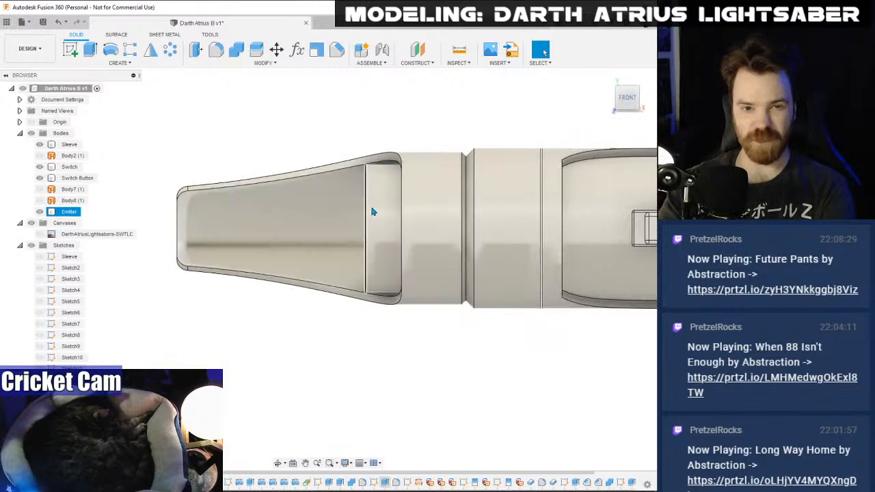
{"action": "key", "text": "f"}
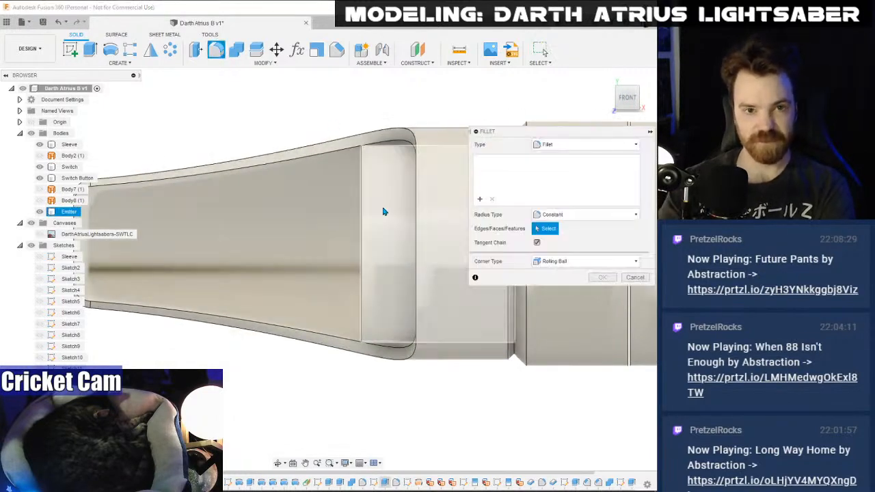
{"action": "left_click", "coordinate": [361, 197]}
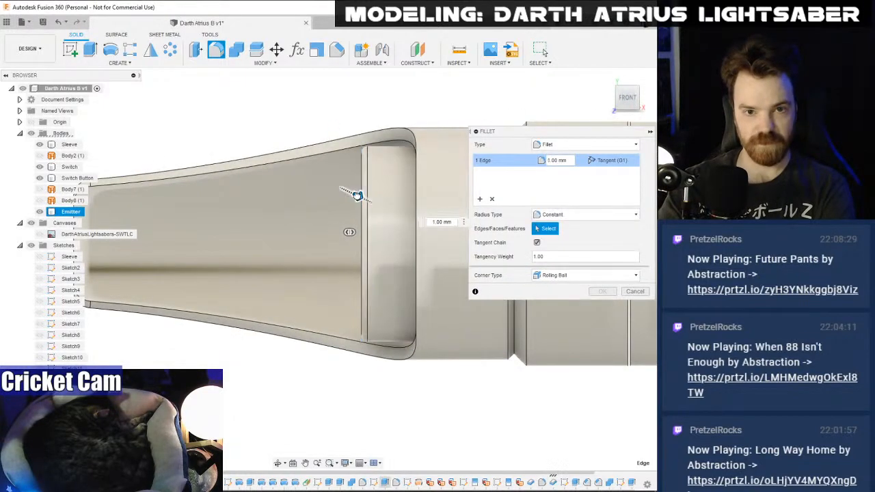
{"action": "mouse_move", "coordinate": [360, 198]}
{"action": "left_mouse_down"}
{"action": "mouse_move", "coordinate": [349, 193]}
{"action": "mouse_move", "coordinate": [358, 197]}
{"action": "left_mouse_up"}
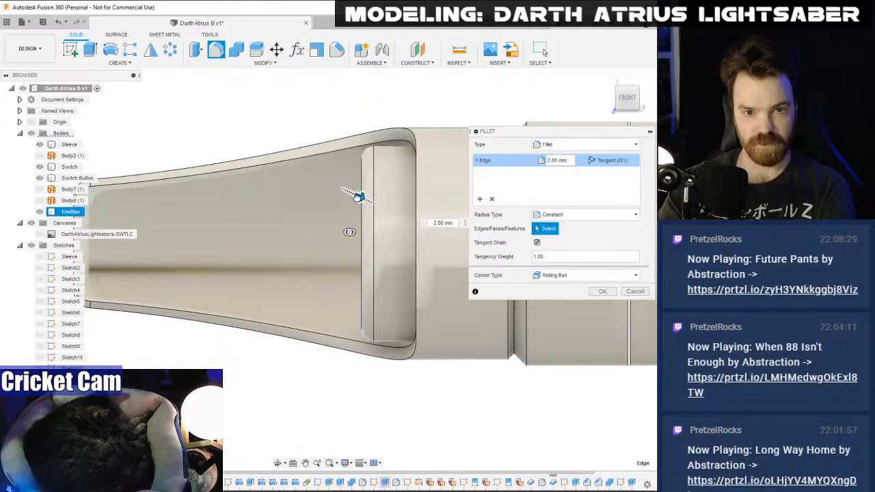
{"action": "scroll", "coordinate": [364, 198], "scroll_direction": "up", "scroll_amount": 3}
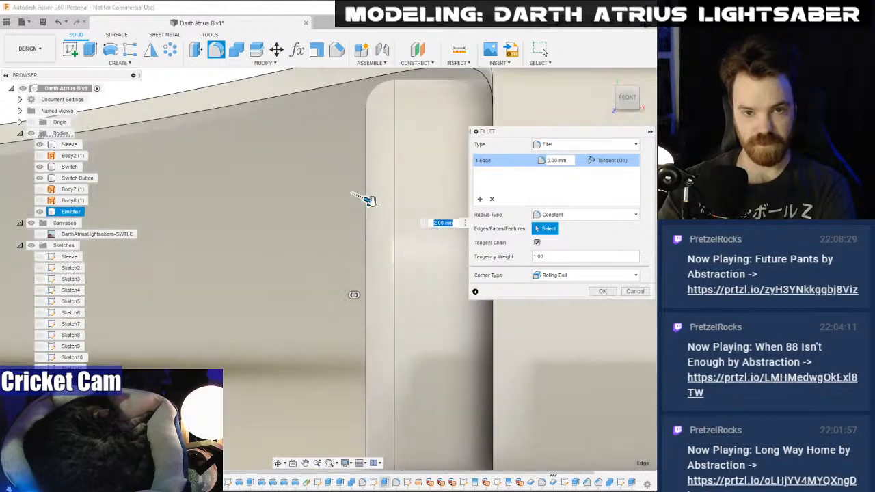
{"action": "mouse_move", "coordinate": [369, 199]}
{"action": "left_mouse_down"}
{"action": "mouse_move", "coordinate": [357, 198]}
{"action": "mouse_move", "coordinate": [369, 199]}
{"action": "left_mouse_up"}
{"action": "left_click", "coordinate": [599, 292]}
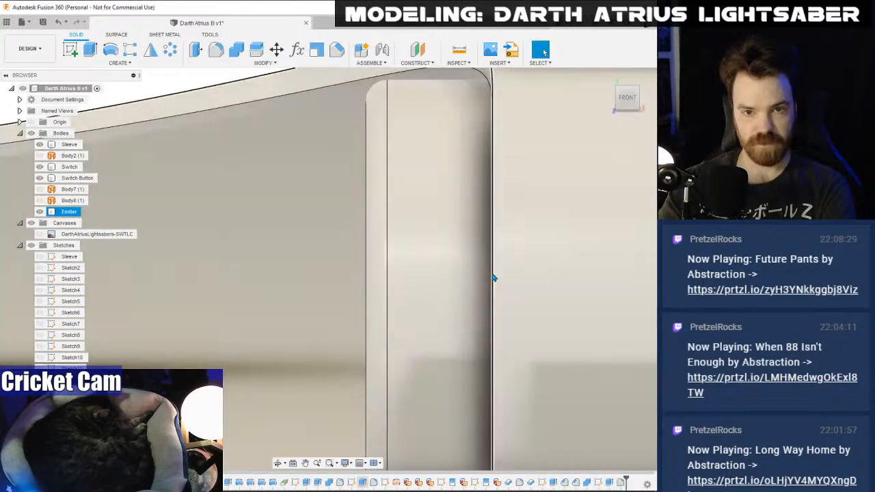
- Show the canvas again, check the rounded inner core against it, and switch to Photos to view the comic reference image
{"action": "scroll", "coordinate": [492, 278], "scroll_direction": "down", "scroll_amount": 5}
{"action": "mouse_move", "coordinate": [646, 107]}
{"action": "left_mouse_down"}
{"action": "mouse_move", "coordinate": [677, 119]}
{"action": "mouse_move", "coordinate": [683, 140]}
{"action": "mouse_move", "coordinate": [644, 121]}
{"action": "left_mouse_up"}
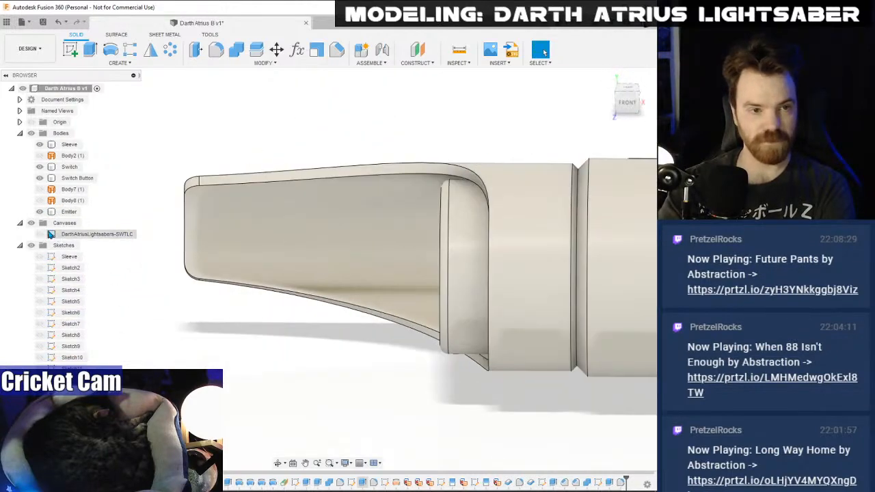
{"action": "left_click", "coordinate": [39, 234]}
{"action": "scroll", "coordinate": [359, 152], "scroll_direction": "down", "scroll_amount": 3}
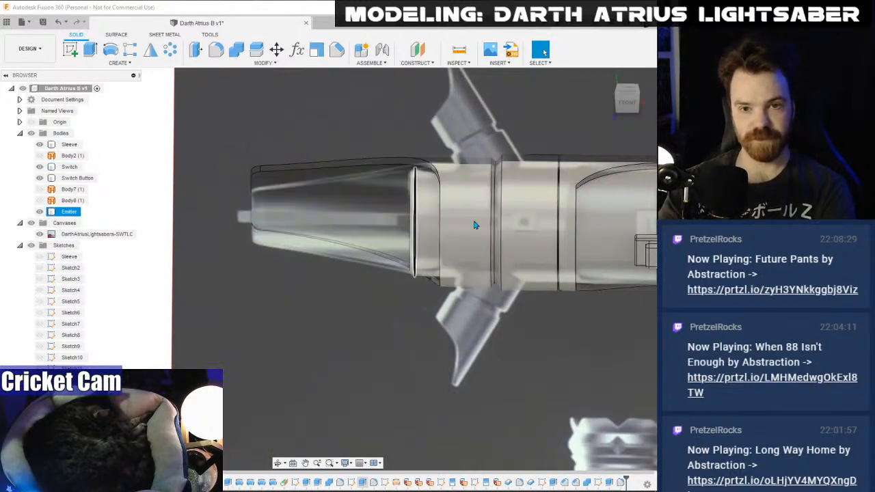
{"action": "left_click", "coordinate": [627, 101]}
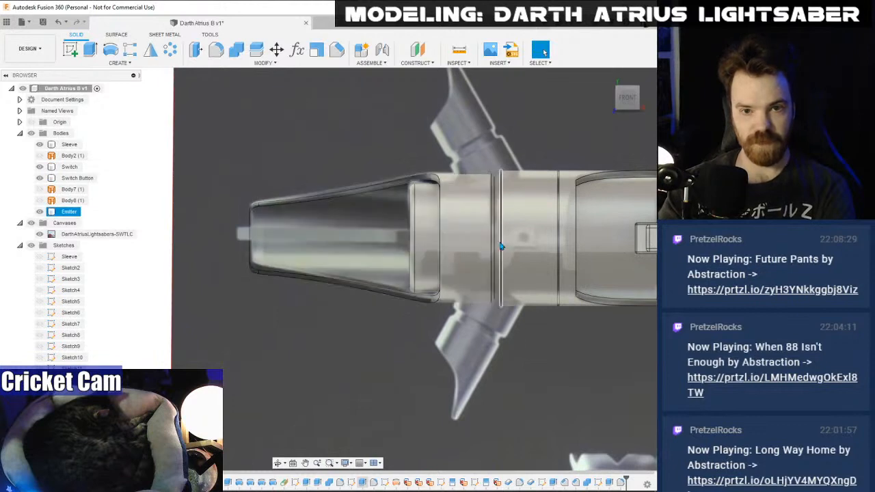
{"action": "key", "text": "alt+Tab"}
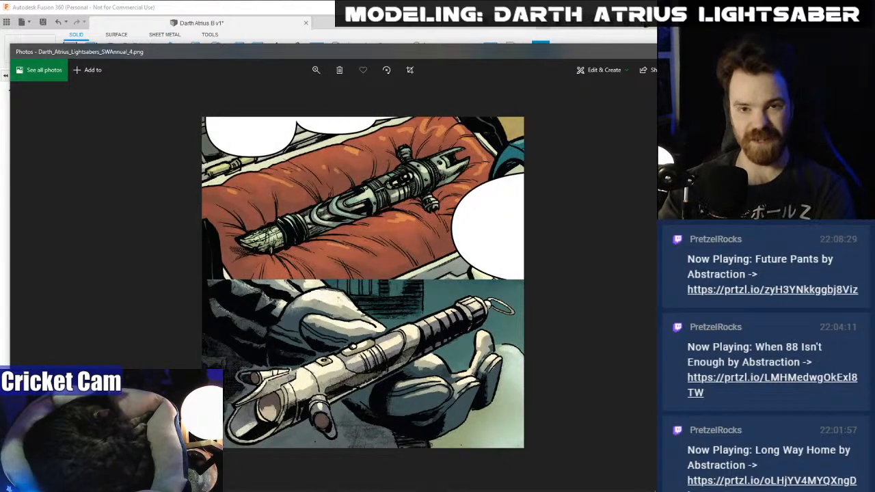
- Switch back to Fusion 360, start a sketch on the top plane and draw a line about 77 mm long along the hilt axis up to the emitter's groove
{"action": "key", "text": "alt+Tab"}
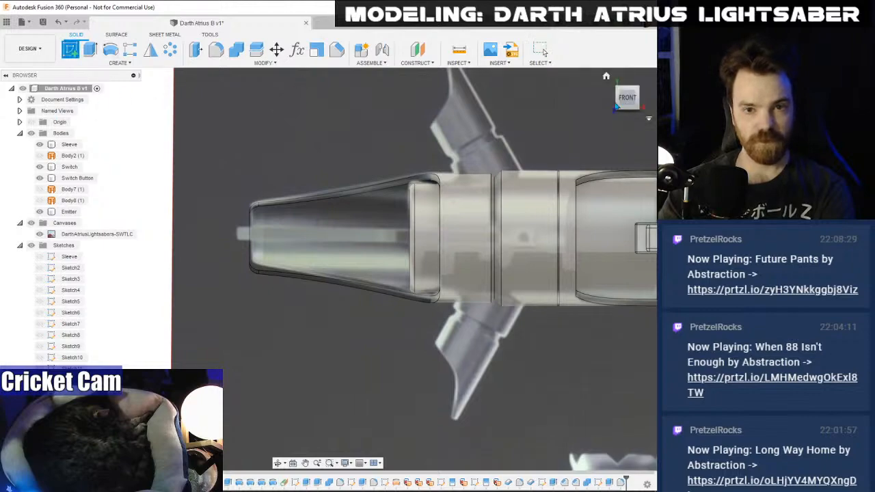
{"action": "left_click_drag", "start_coordinate": [634, 103], "coordinate": [634, 113]}
{"action": "scroll", "coordinate": [461, 136], "scroll_direction": "down", "scroll_amount": 4}
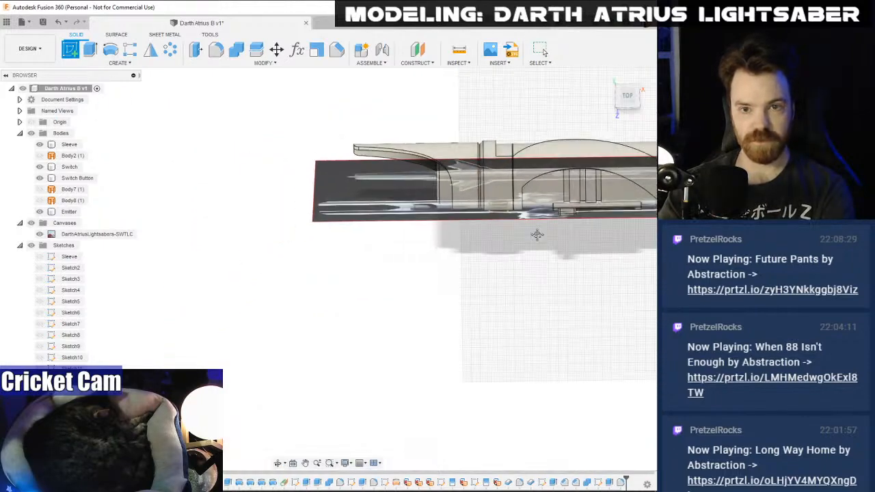
{"action": "middle_click_drag", "start_coordinate": [537, 234], "coordinate": [226, 266]}
{"action": "left_click", "coordinate": [620, 87]}
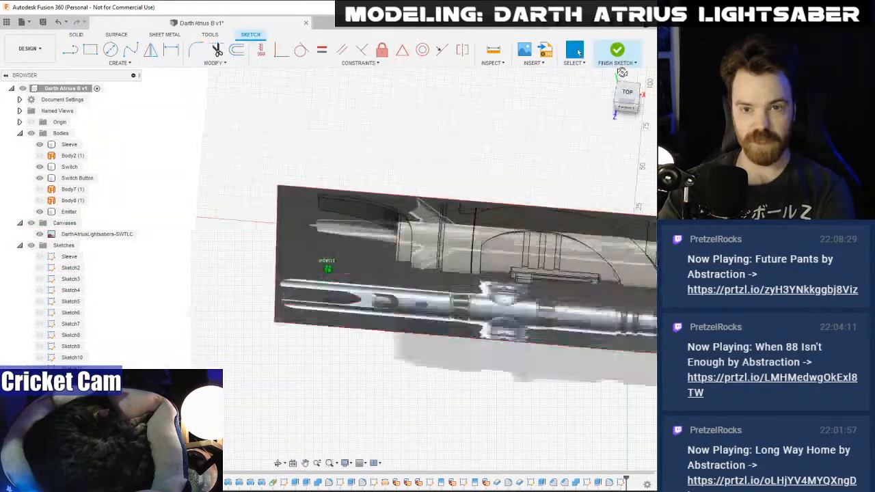
{"action": "left_click", "coordinate": [628, 111]}
{"action": "scroll", "coordinate": [410, 246], "scroll_direction": "up", "scroll_amount": 6}
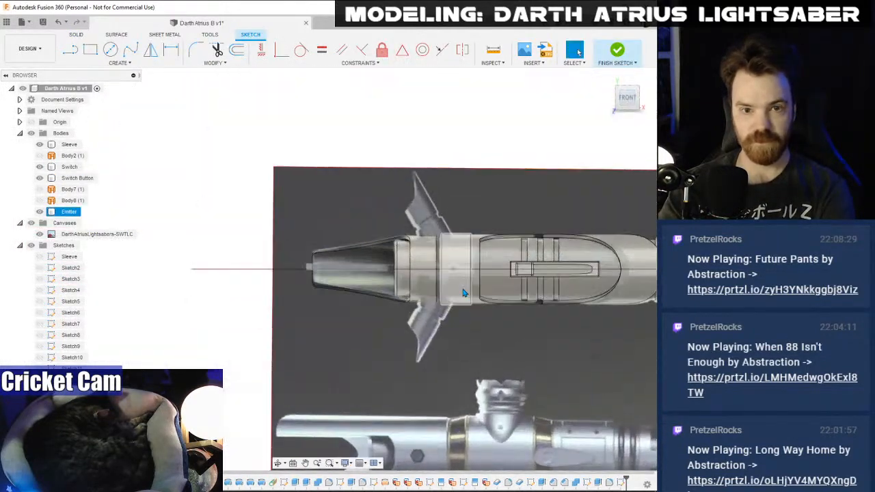
{"action": "key", "text": "l"}
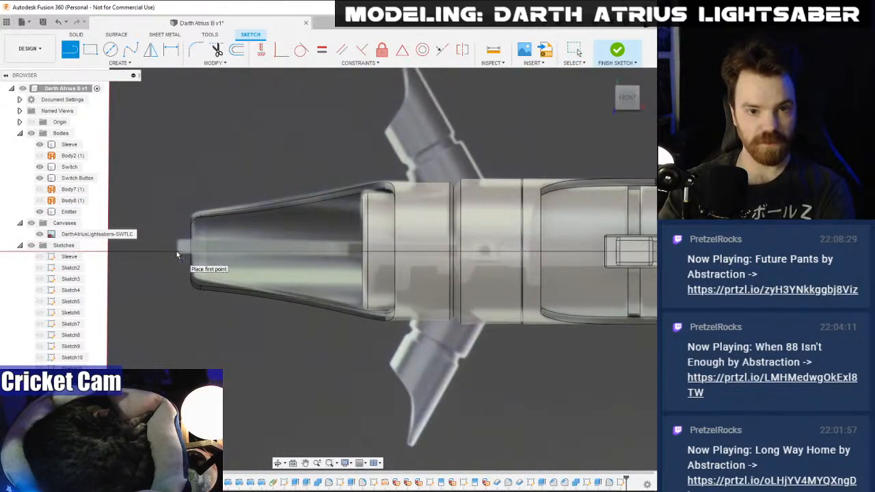
{"action": "left_click", "coordinate": [176, 251]}
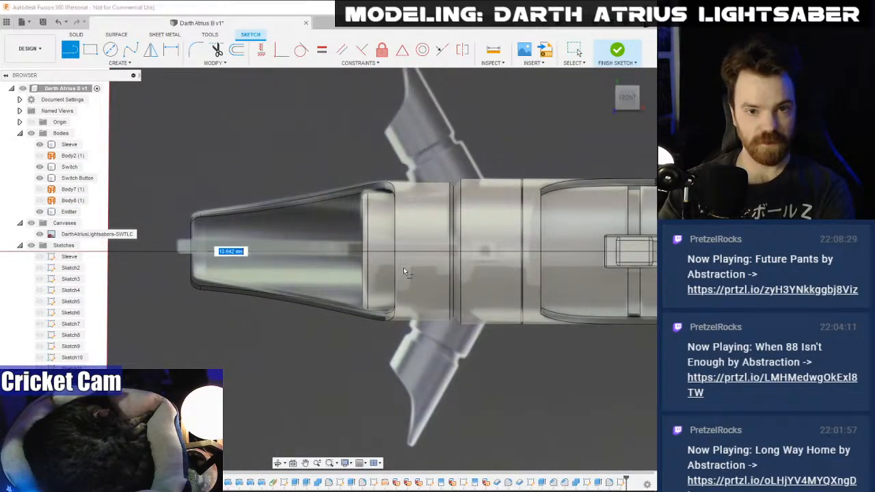
{"action": "left_click", "coordinate": [458, 257]}
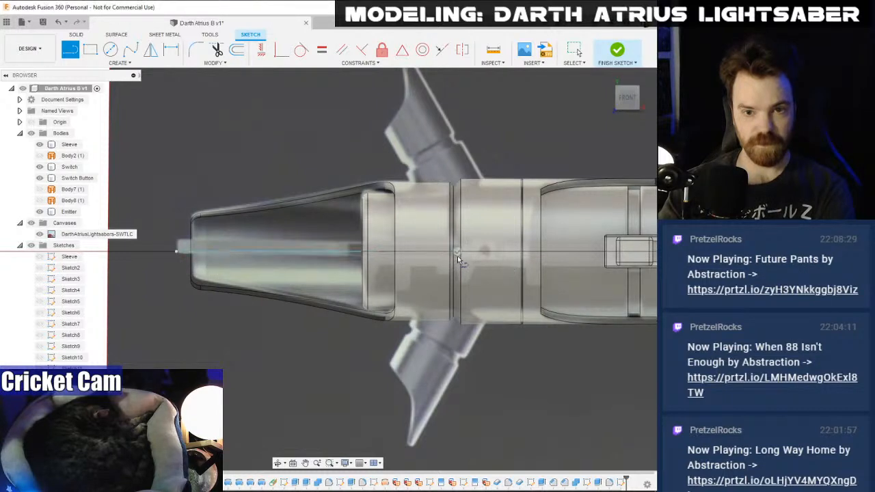
- Try hiding the Switch, Switch Button and Sleeve bodies while viewing the emitter from the top
{"action": "left_click", "coordinate": [624, 106]}
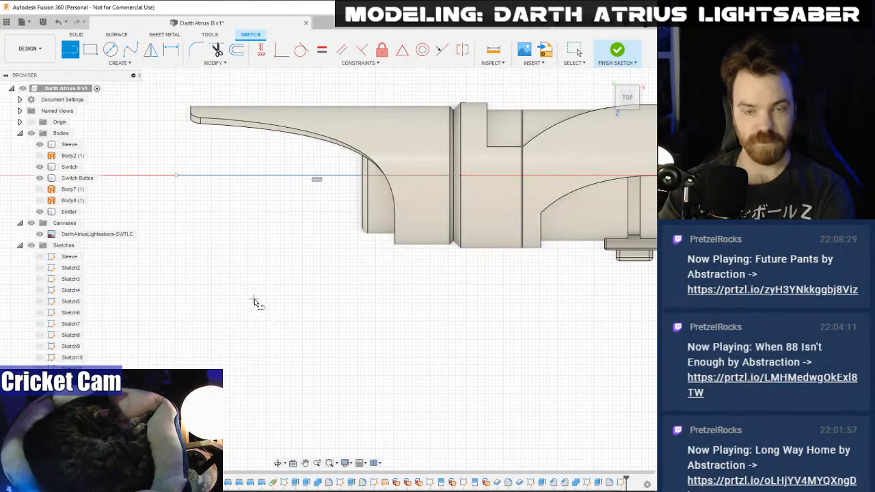
{"action": "left_click", "coordinate": [39, 167]}
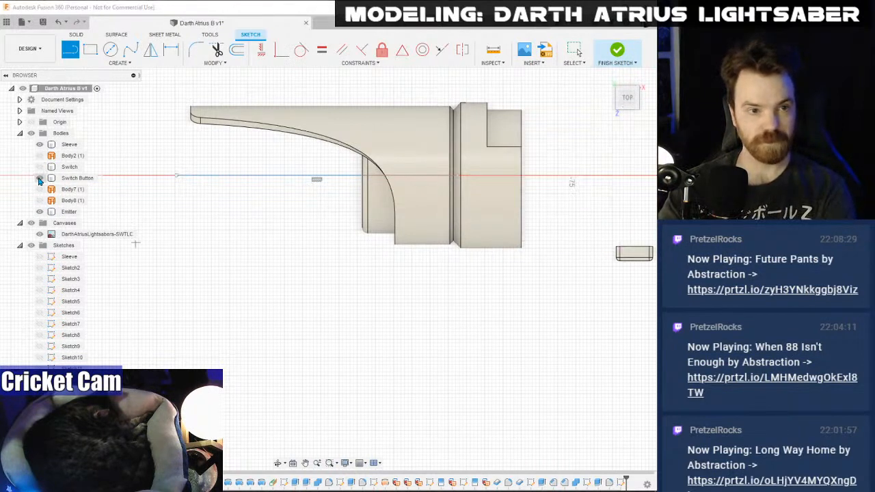
{"action": "left_click", "coordinate": [39, 178]}
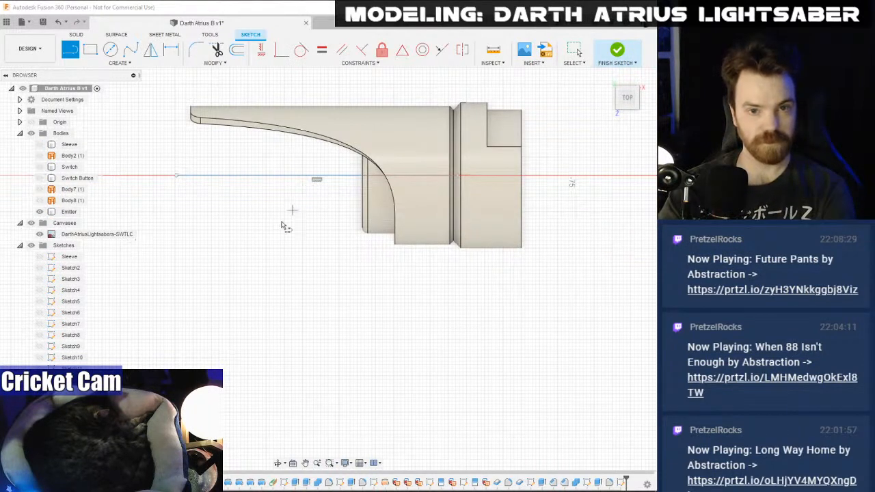
{"action": "key", "text": "Escape"}
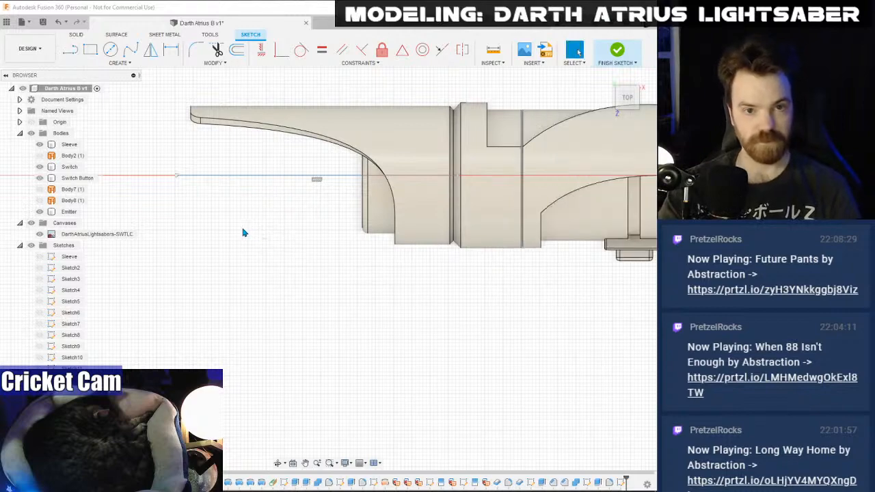
- Convert the sketched line along the hilt axis to construction geometry
{"action": "left_click_drag", "start_coordinate": [627, 96], "coordinate": [628, 72]}
{"action": "left_click", "coordinate": [627, 91]}
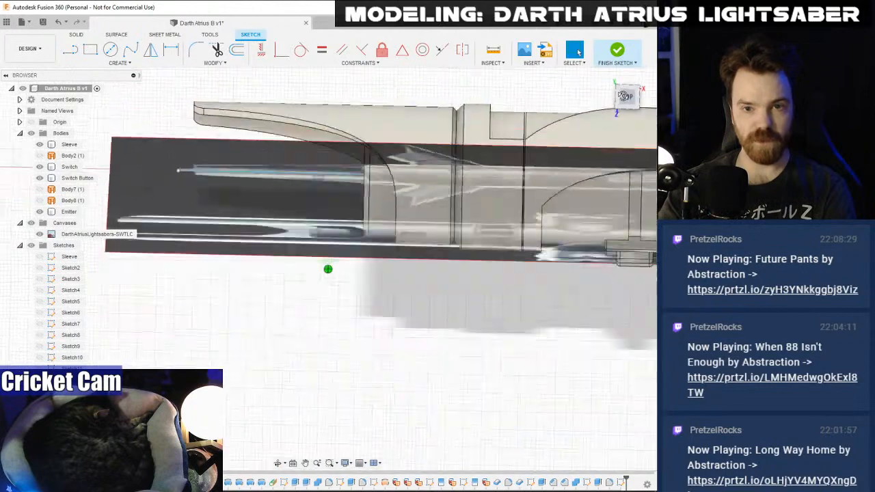
{"action": "left_click", "coordinate": [497, 215]}
{"action": "left_click", "coordinate": [319, 253]}
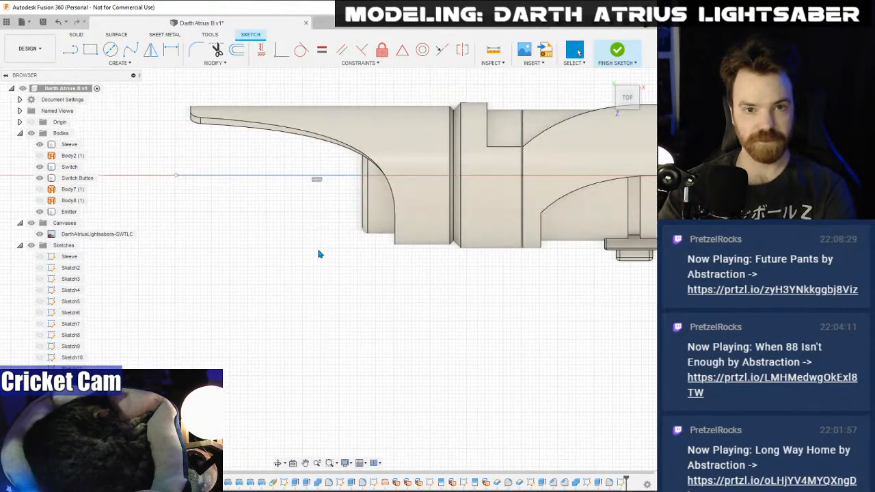
{"action": "middle_click_drag", "start_coordinate": [318, 253], "coordinate": [311, 299]}
{"action": "left_click", "coordinate": [247, 214]}
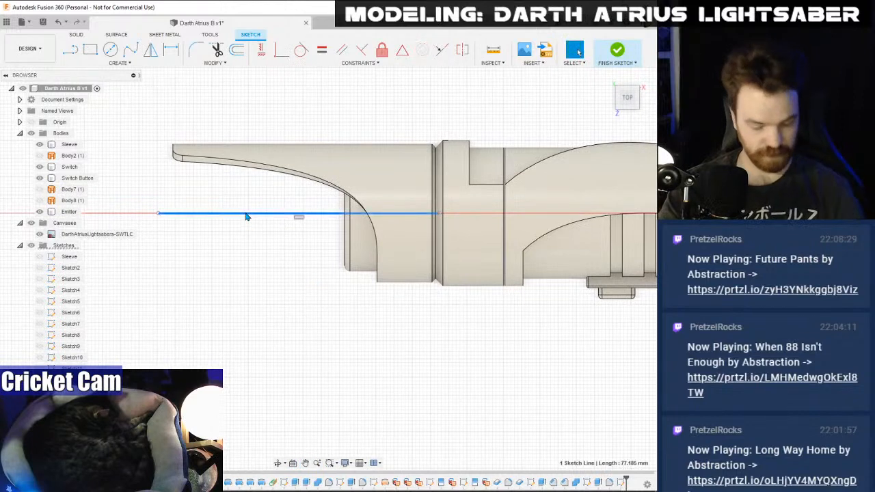
{"action": "key", "text": "Delete"}
- Draw perpendicular lines about 50 mm long downward from both ends of the axis line and convert them to construction geometry
{"action": "left_click", "coordinate": [70, 49]}
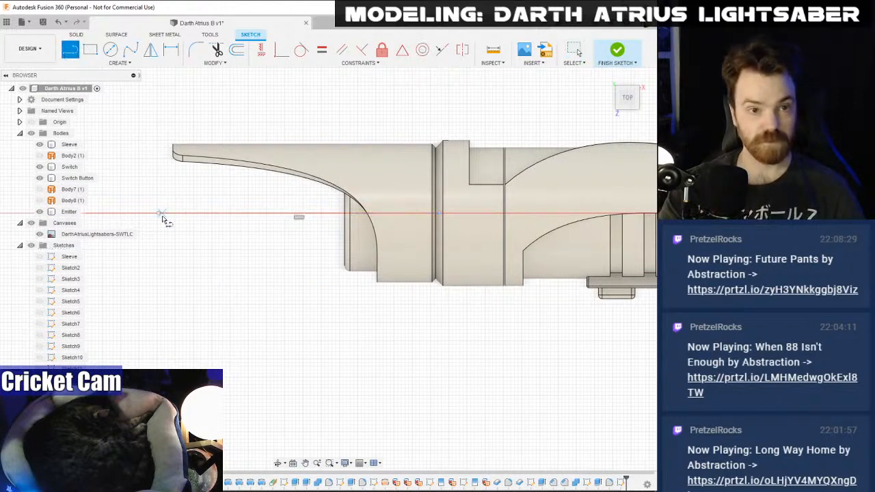
{"action": "left_click", "coordinate": [158, 214]}
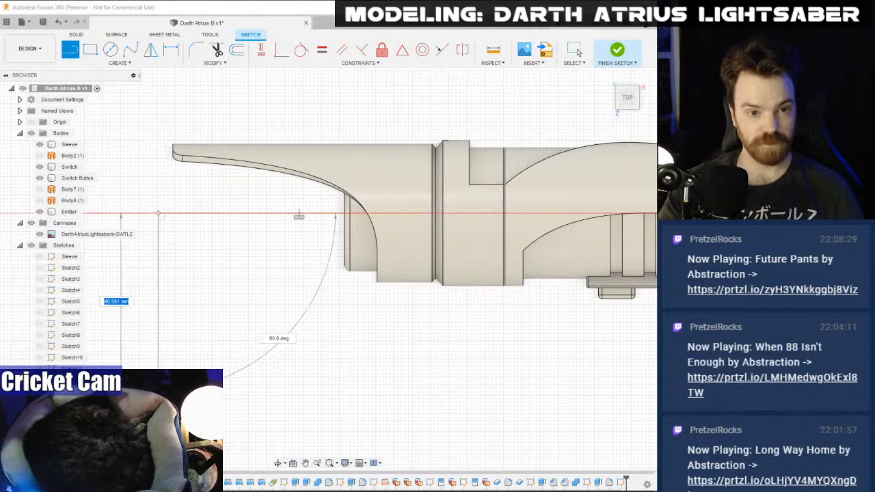
{"action": "left_click", "coordinate": [159, 393]}
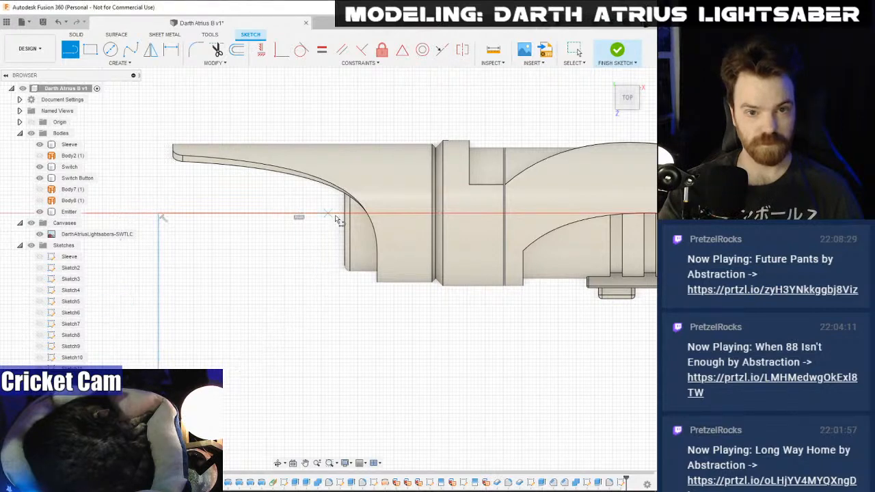
{"action": "left_click", "coordinate": [439, 216]}
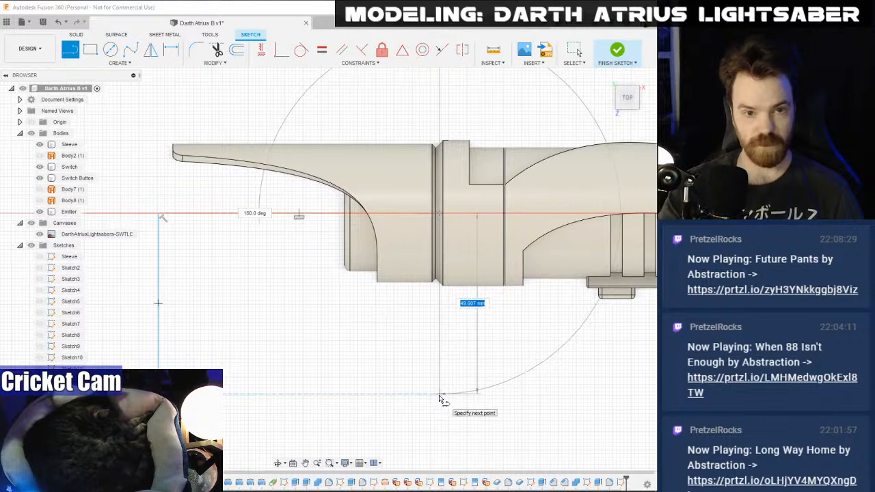
{"action": "left_click", "coordinate": [438, 394]}
{"action": "left_click", "coordinate": [415, 394]}
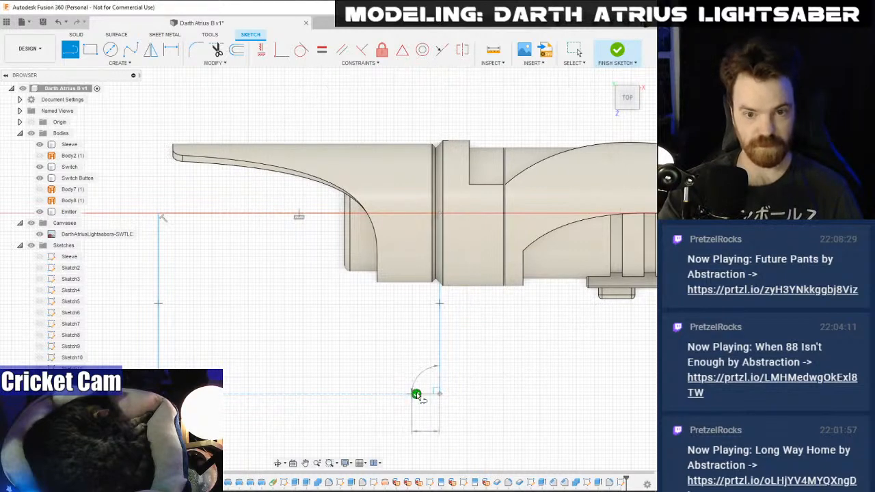
{"action": "key", "text": "Escape"}
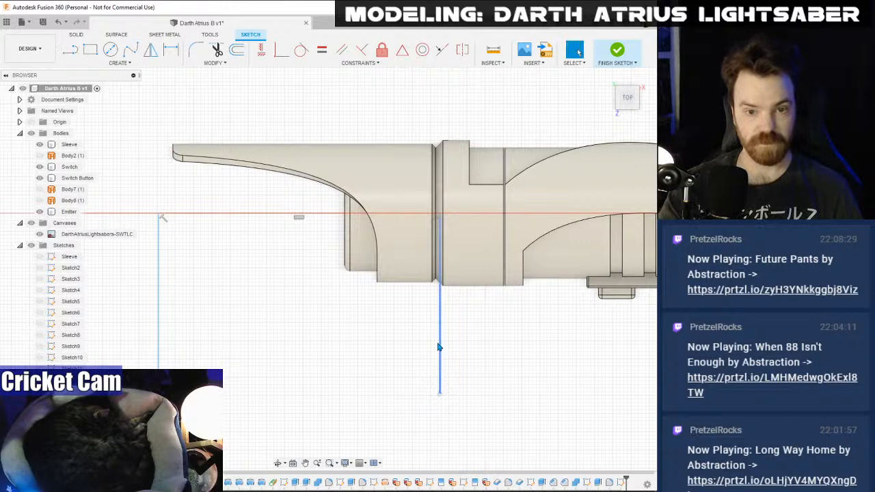
{"action": "left_click", "coordinate": [438, 347]}
{"action": "left_click", "coordinate": [223, 339]}
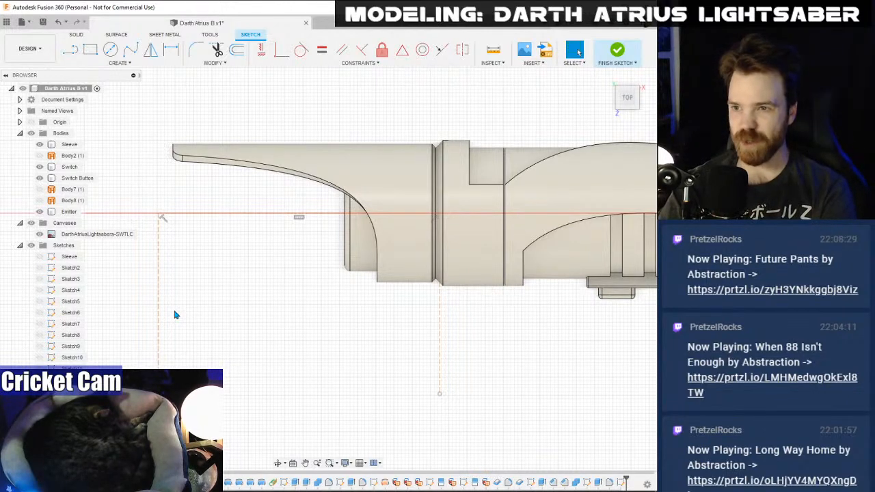
- Examine the emitter against the sketch's construction lines and the comic reference image in Photos, then return to Fusion 360
{"action": "scroll", "coordinate": [249, 336], "scroll_direction": "up", "scroll_amount": 3}
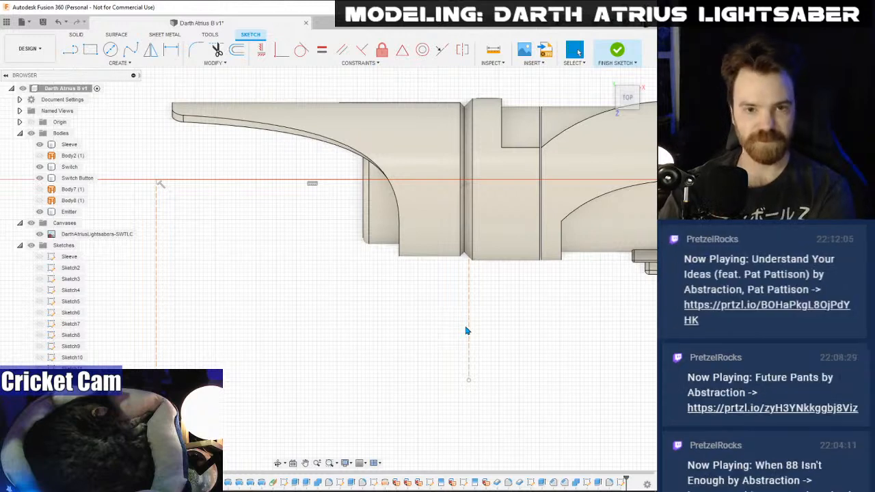
{"action": "left_click", "coordinate": [441, 258]}
{"action": "left_click", "coordinate": [399, 319]}
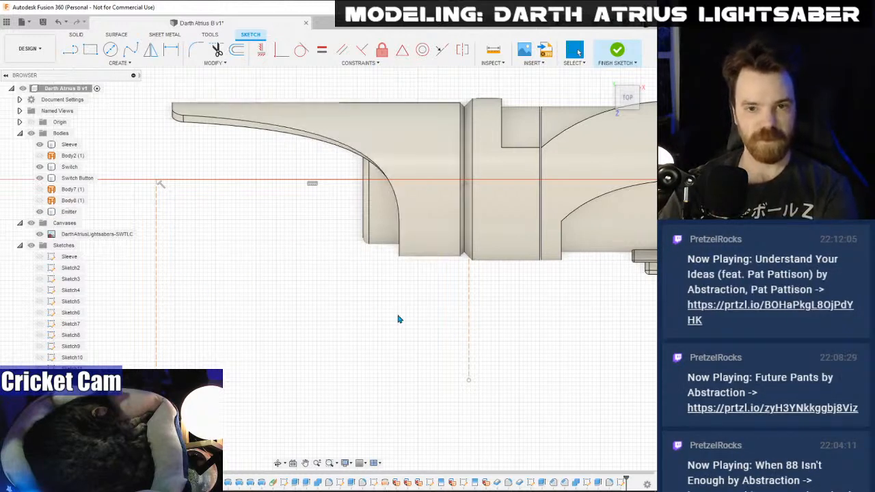
{"action": "key", "text": "alt+Tab"}
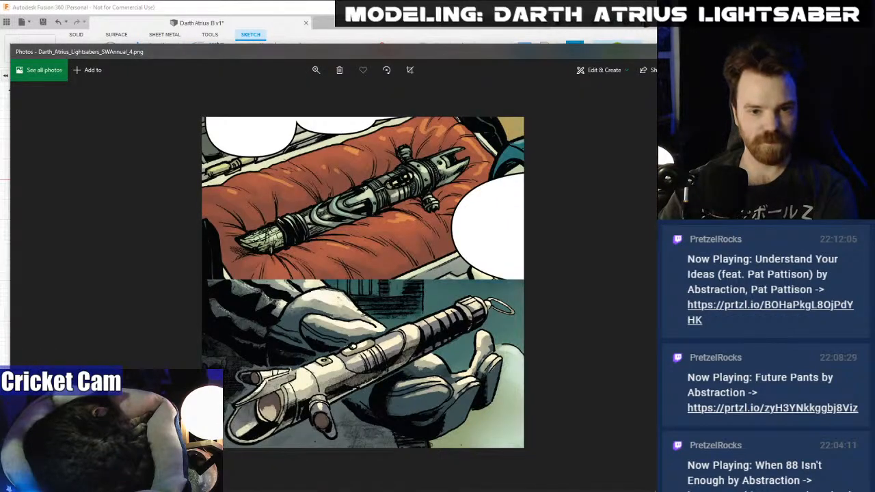
{"action": "key", "text": "alt+Tab"}
{"action": "left_click", "coordinate": [404, 239]}
{"action": "left_click", "coordinate": [221, 182]}
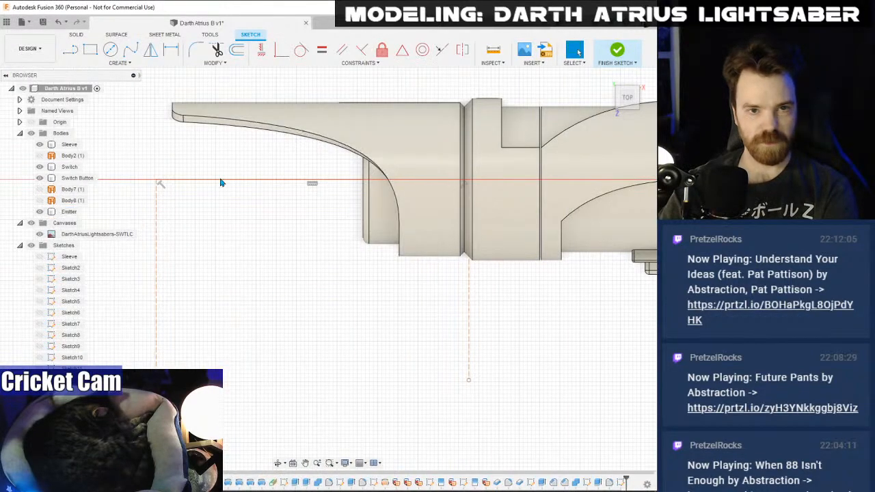
- Measure the radius of the inner core's cylindrical face
{"action": "key", "text": "l"}
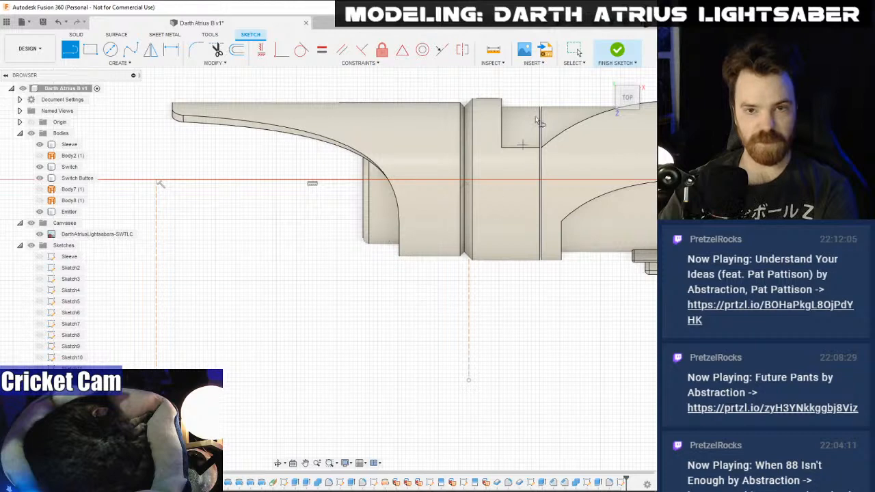
{"action": "left_click", "coordinate": [493, 49]}
{"action": "left_click", "coordinate": [387, 226]}
{"action": "left_click", "coordinate": [385, 224]}
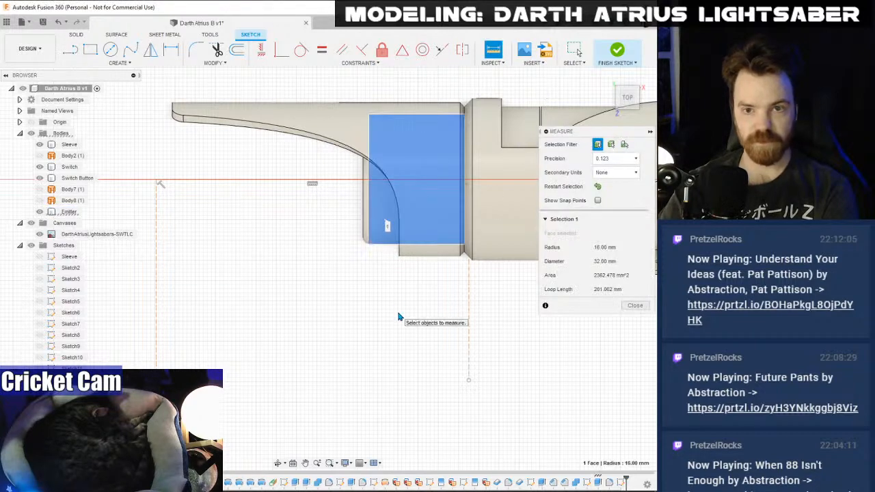
{"action": "left_click", "coordinate": [632, 305]}
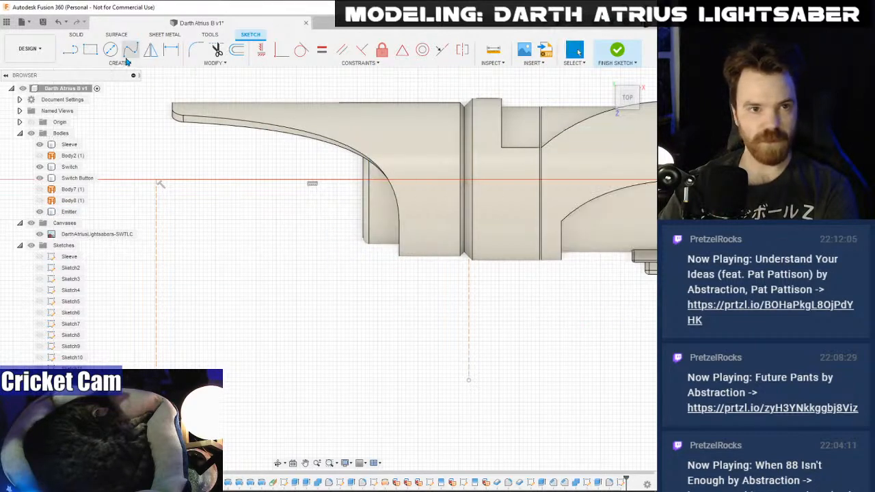
- Draw a 16 mm vertical line down from the hilt axis, near where the emitter's curved cutout meets its lower wall
{"action": "key", "text": "l"}
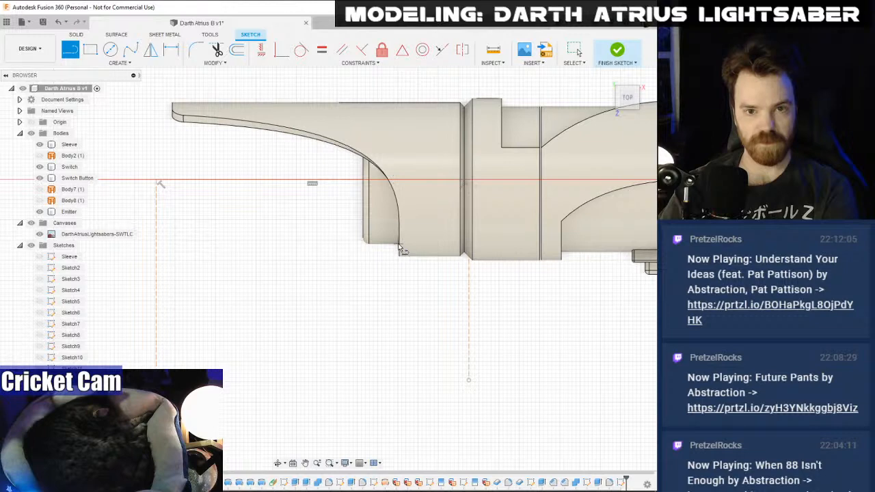
{"action": "left_click", "coordinate": [398, 180]}
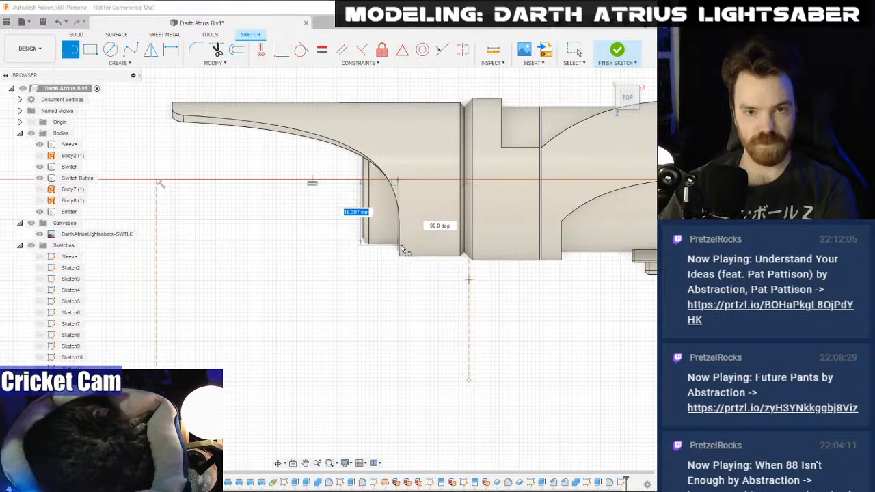
{"action": "type", "text": "16"}
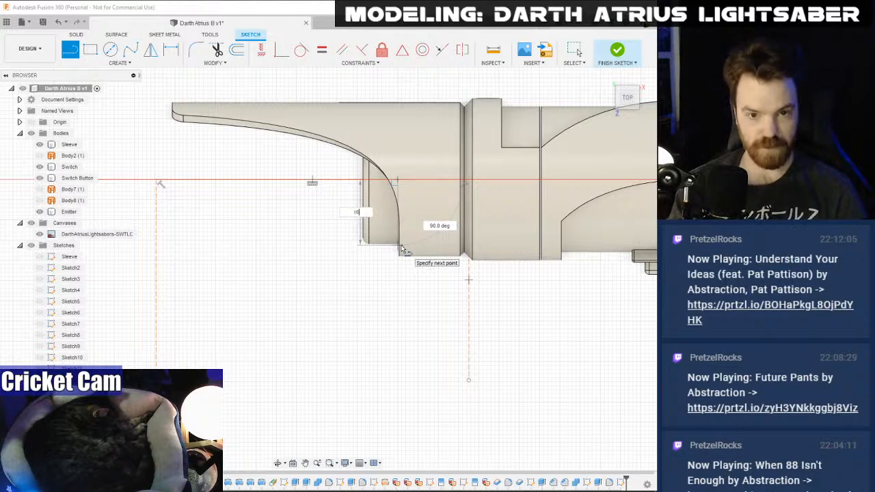
{"action": "key", "text": "Return"}
{"action": "key", "text": "Escape"}
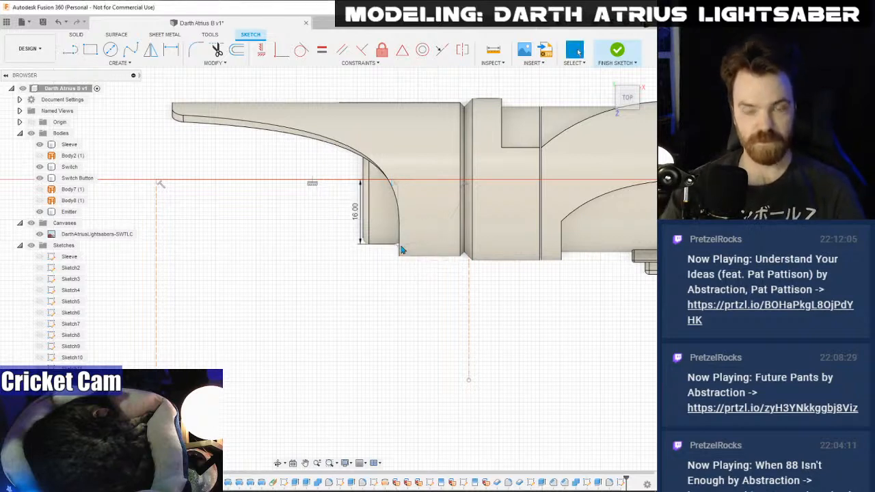
- Move the 16 mm vertical line 0.35 mm in X so it aligns with the edge of the emitter's lower wall
{"action": "scroll", "coordinate": [405, 238], "scroll_direction": "up", "scroll_amount": 5}
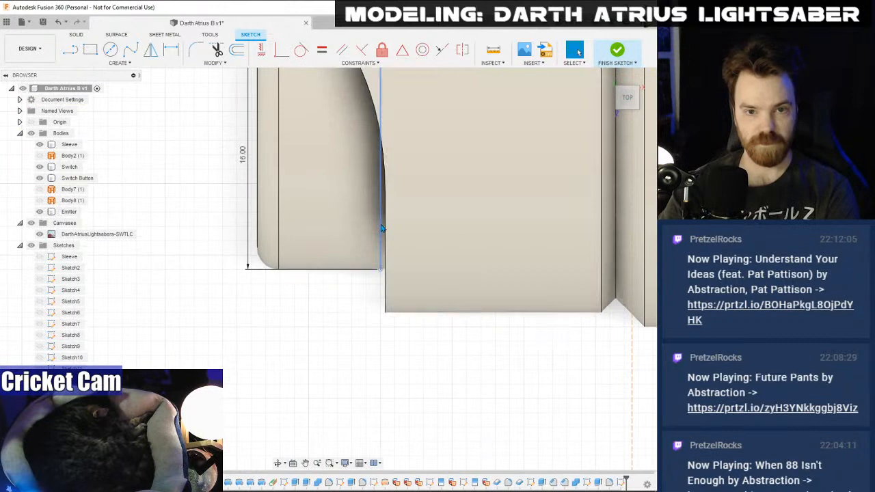
{"action": "left_click", "coordinate": [383, 228]}
{"action": "key", "text": "Escape"}
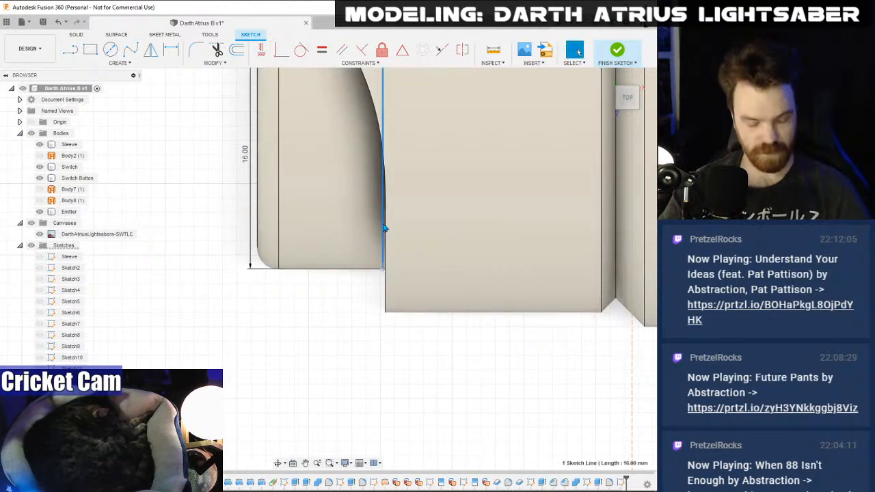
{"action": "scroll", "coordinate": [385, 222], "scroll_direction": "down", "scroll_amount": 3}
{"action": "scroll", "coordinate": [389, 167], "scroll_direction": "up", "scroll_amount": 4}
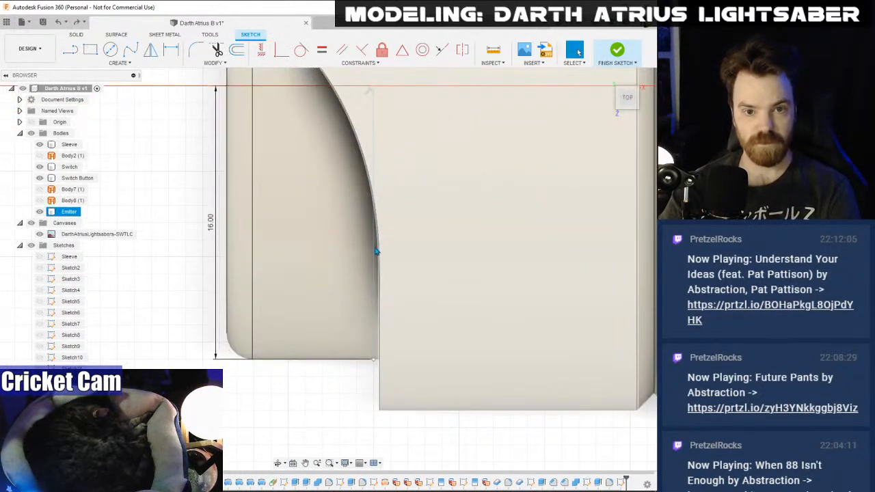
{"action": "scroll", "coordinate": [312, 257], "scroll_direction": "down", "scroll_amount": 2}
{"action": "scroll", "coordinate": [355, 295], "scroll_direction": "up", "scroll_amount": 3}
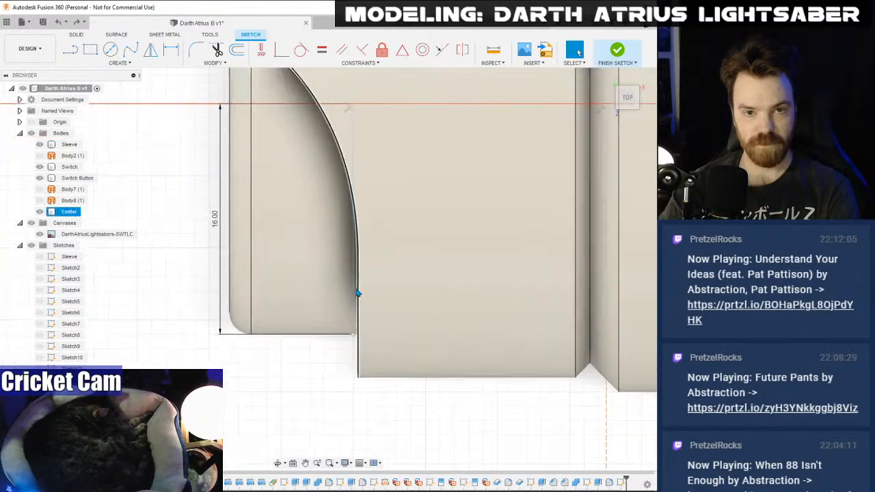
{"action": "left_click", "coordinate": [351, 170]}
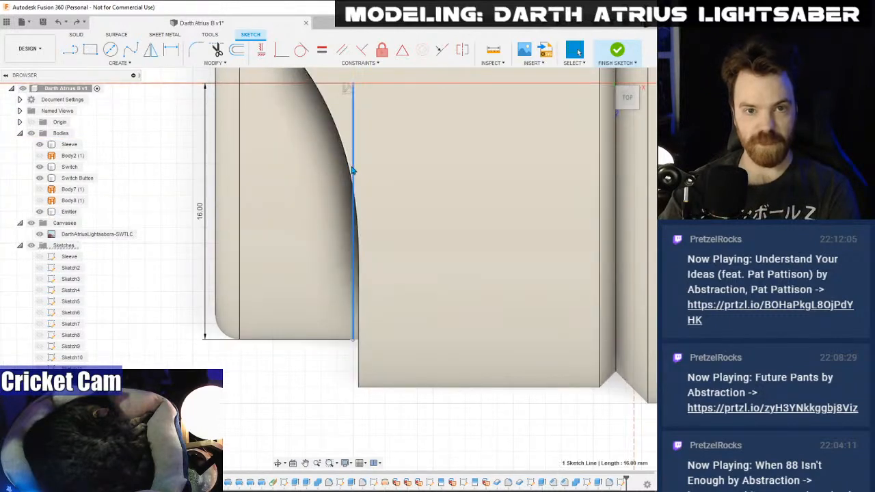
{"action": "right_click", "coordinate": [351, 171]}
{"action": "left_click", "coordinate": [326, 182]}
{"action": "scroll", "coordinate": [375, 232], "scroll_direction": "up", "scroll_amount": 2}
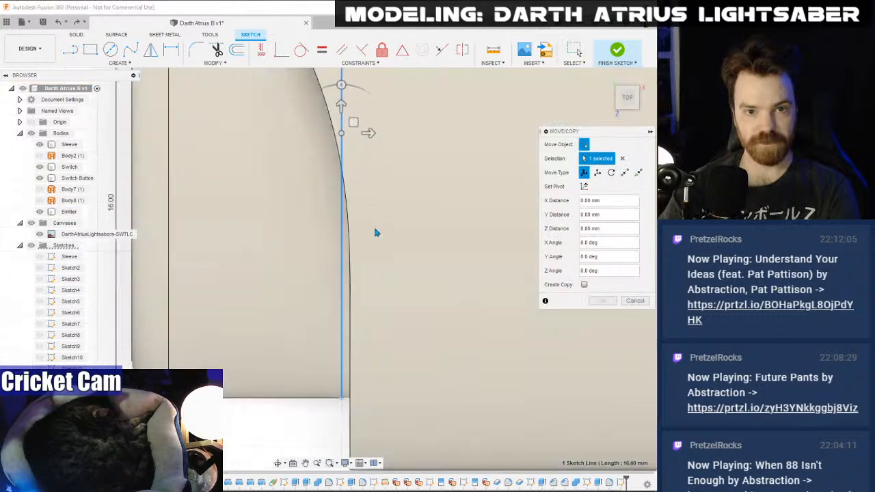
{"action": "left_click_drag", "start_coordinate": [367, 133], "coordinate": [376, 133]}
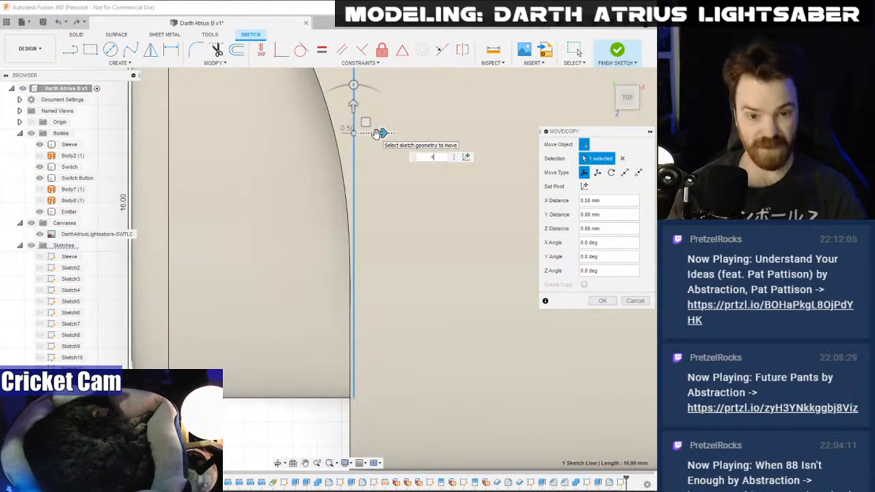
{"action": "type", "text": ".4"}
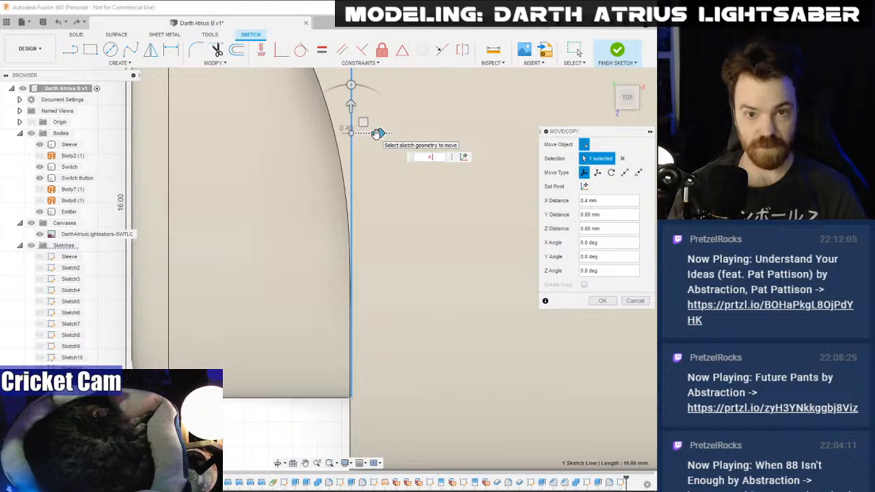
{"action": "key", "text": "BackSpace"}
{"action": "type", "text": "35"}
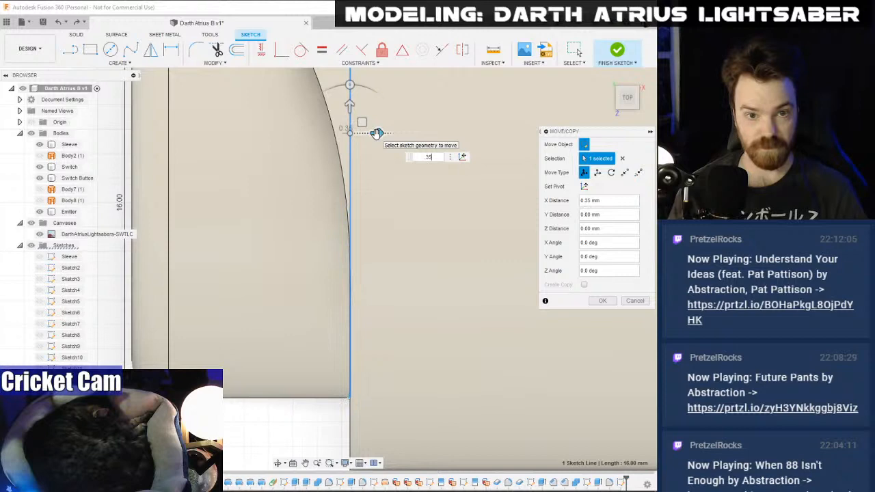
{"action": "key", "text": "Return"}
{"action": "scroll", "coordinate": [377, 137], "scroll_direction": "down", "scroll_amount": 3}
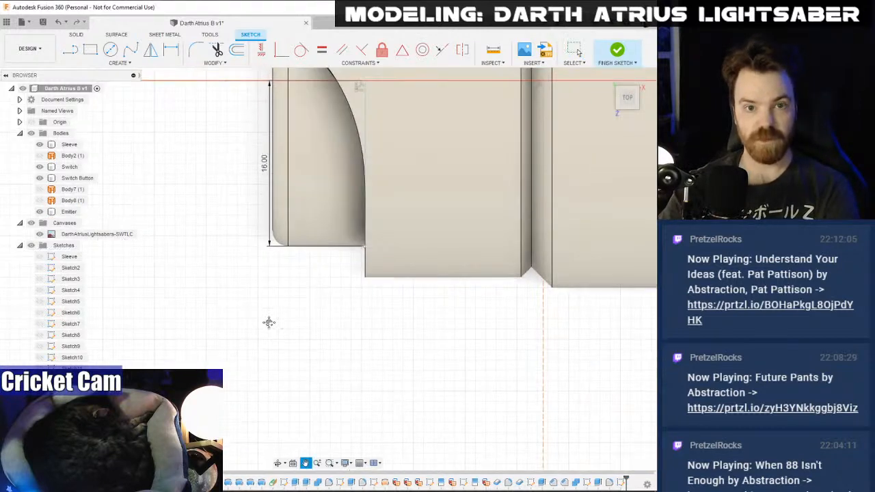
- Draw a 3 mm vertical line down from the lower end of the 16 mm line, along the emitter's stepped edge
{"action": "middle_click_drag", "start_coordinate": [269, 322], "coordinate": [337, 353]}
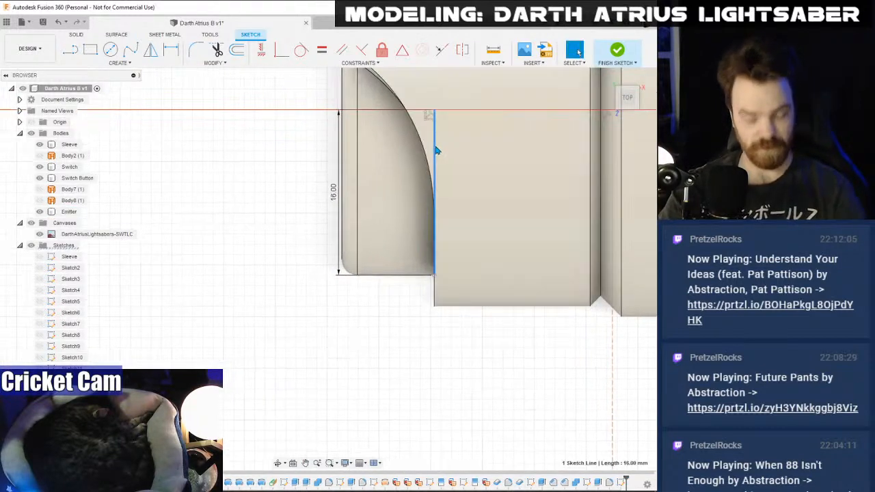
{"action": "scroll", "coordinate": [313, 379], "scroll_direction": "up", "scroll_amount": 2}
{"action": "scroll", "coordinate": [412, 308], "scroll_direction": "down", "scroll_amount": 4}
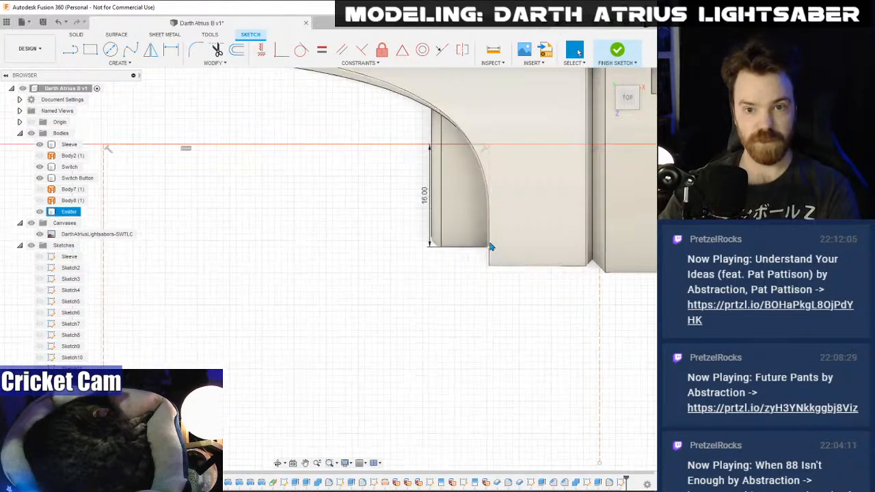
{"action": "left_click", "coordinate": [71, 50]}
{"action": "scroll", "coordinate": [537, 236], "scroll_direction": "up", "scroll_amount": 3}
{"action": "scroll", "coordinate": [457, 283], "scroll_direction": "down", "scroll_amount": 2}
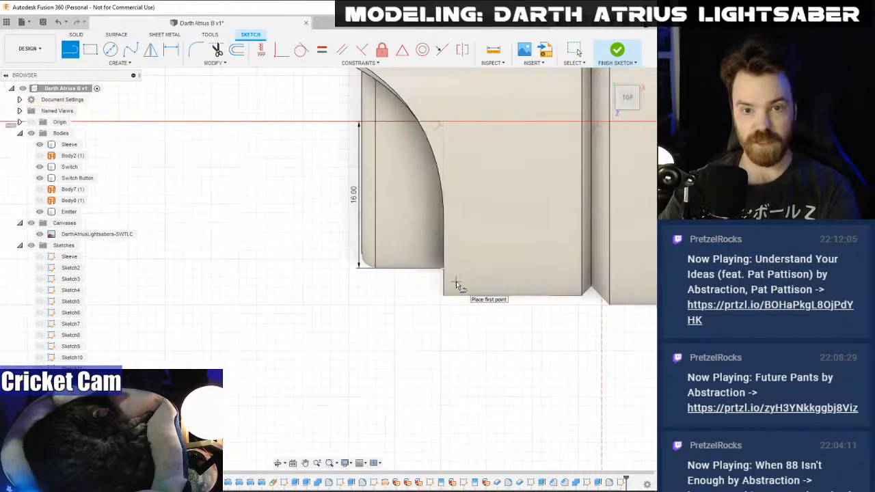
{"action": "scroll", "coordinate": [441, 271], "scroll_direction": "up", "scroll_amount": 4}
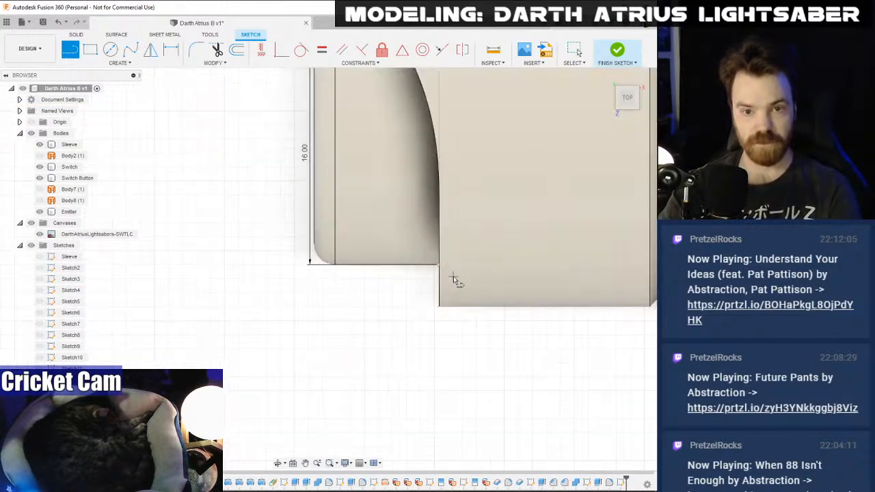
{"action": "left_click", "coordinate": [430, 257]}
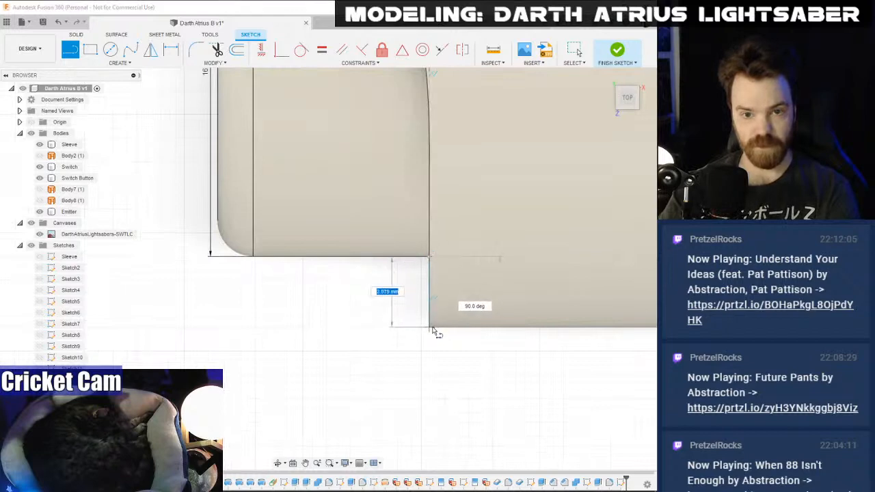
{"action": "type", "text": "3"}
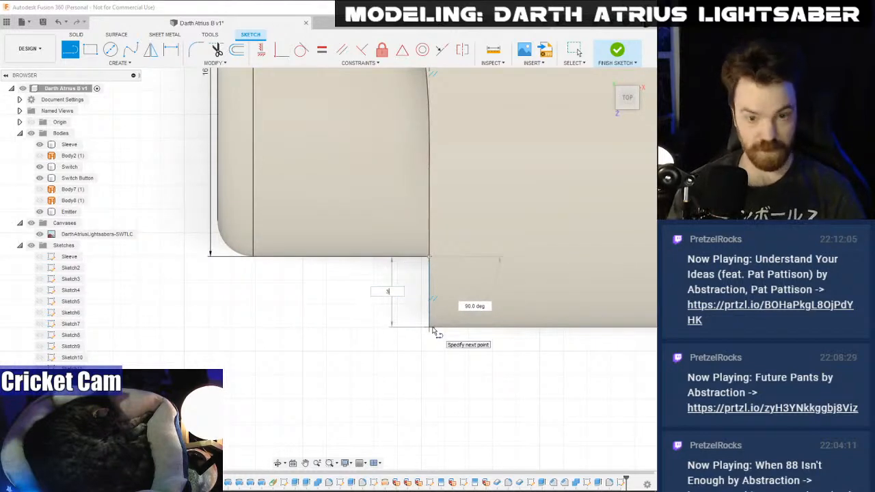
{"action": "key", "text": "Tab"}
{"action": "key", "text": "Return"}
{"action": "key", "text": "Escape"}
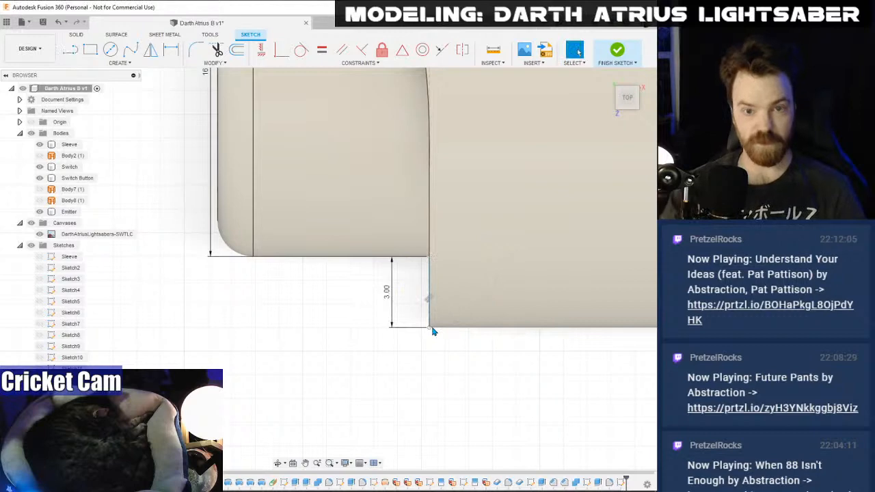
- Draw a horizontal line about 17 mm long from the 3 mm line's lower end to the construction line behind the emitter
{"action": "scroll", "coordinate": [432, 369], "scroll_direction": "down", "scroll_amount": 5}
{"action": "scroll", "coordinate": [423, 373], "scroll_direction": "down", "scroll_amount": 3}
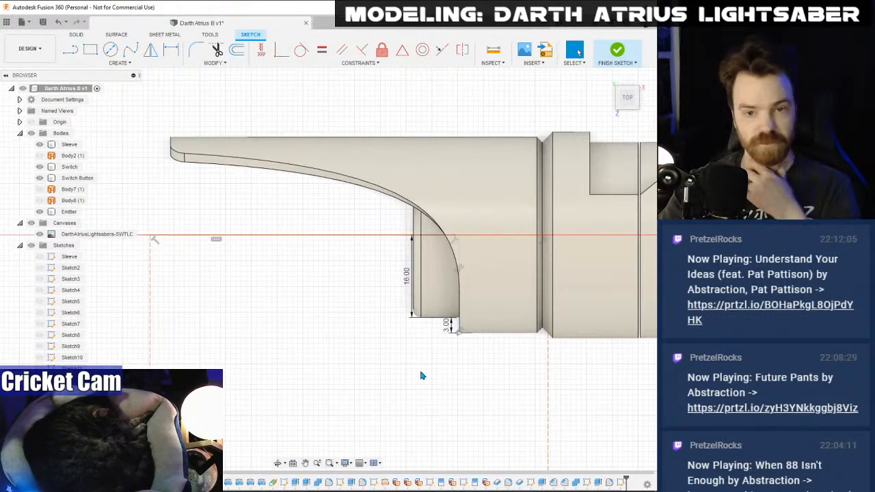
{"action": "middle_click_drag", "start_coordinate": [421, 372], "coordinate": [435, 309]}
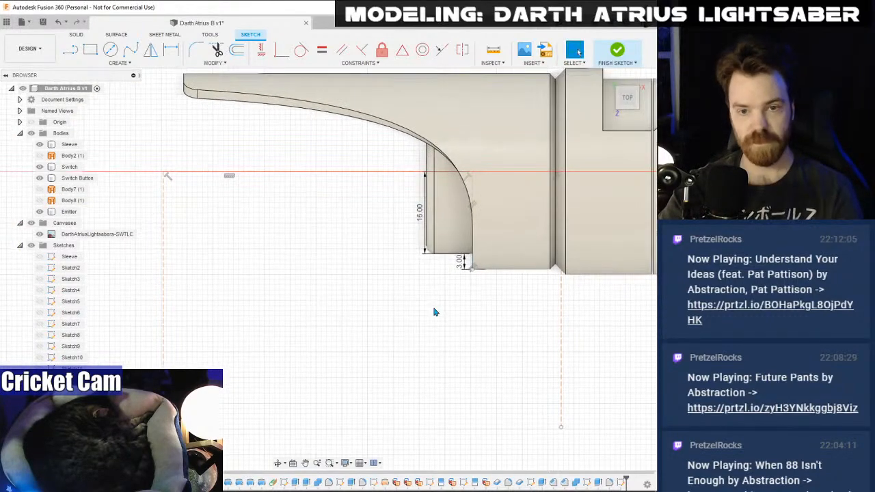
{"action": "scroll", "coordinate": [492, 278], "scroll_direction": "up", "scroll_amount": 3}
{"action": "scroll", "coordinate": [366, 236], "scroll_direction": "down", "scroll_amount": 2}
{"action": "left_click", "coordinate": [70, 49]}
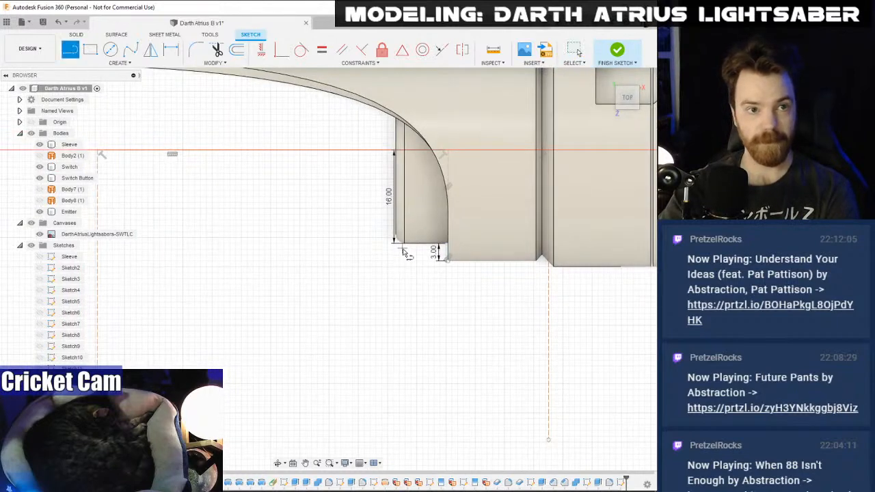
{"action": "left_click", "coordinate": [448, 260]}
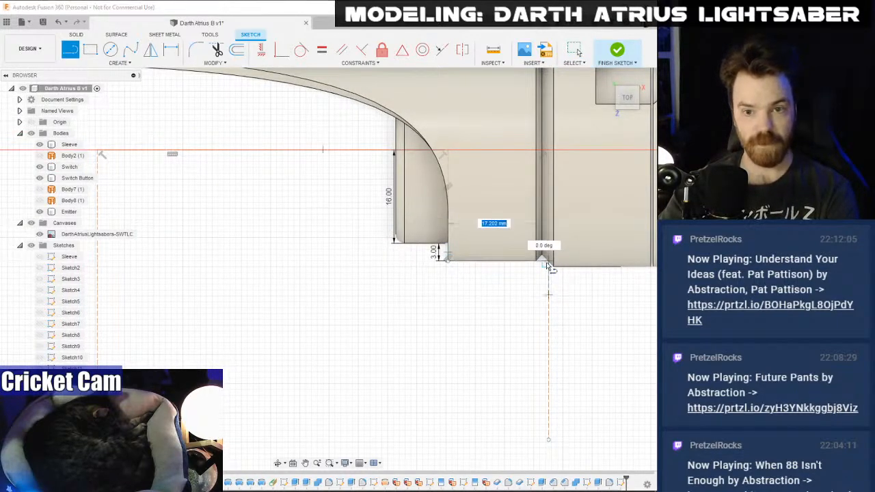
{"action": "double_click", "coordinate": [545, 260]}
{"action": "left_click", "coordinate": [498, 261]}
{"action": "key", "text": "Escape"}
- Draw a horizontal line from the 3 mm line's upper end to the construction line beyond the emitter's pointed tip
{"action": "middle_click_drag", "start_coordinate": [348, 329], "coordinate": [429, 325]}
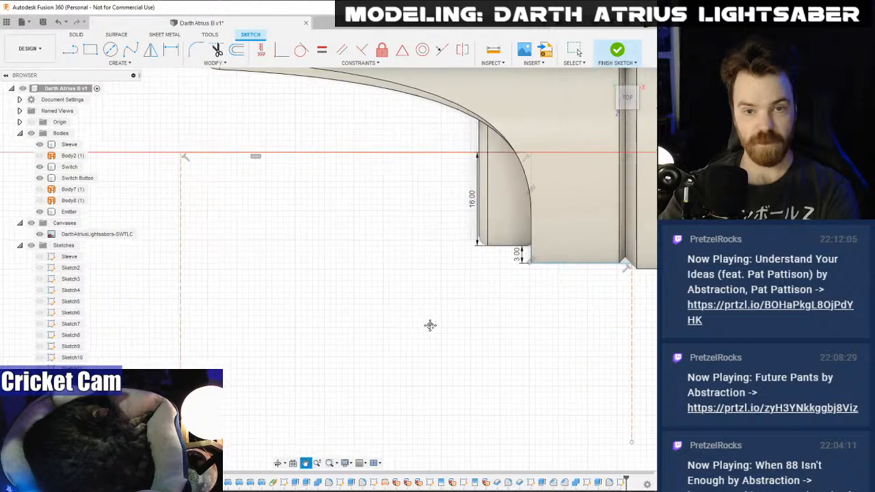
{"action": "left_click", "coordinate": [531, 247]}
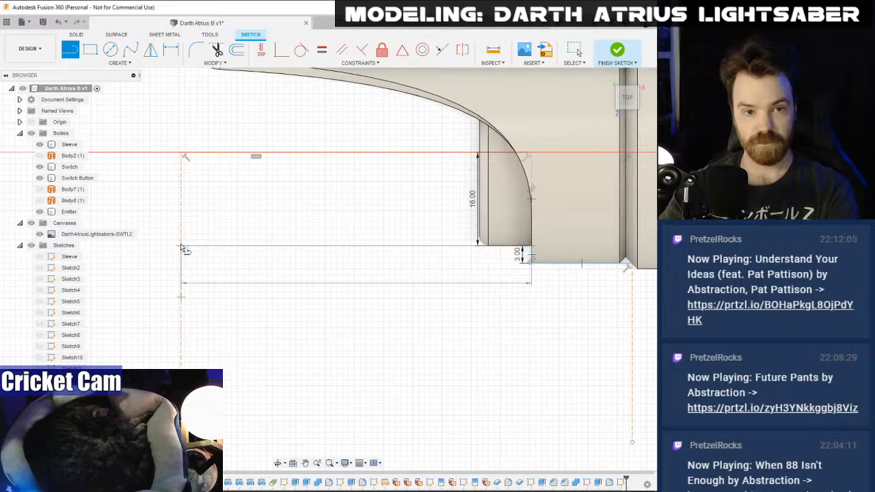
{"action": "double_click", "coordinate": [183, 246]}
{"action": "key", "text": "Escape"}
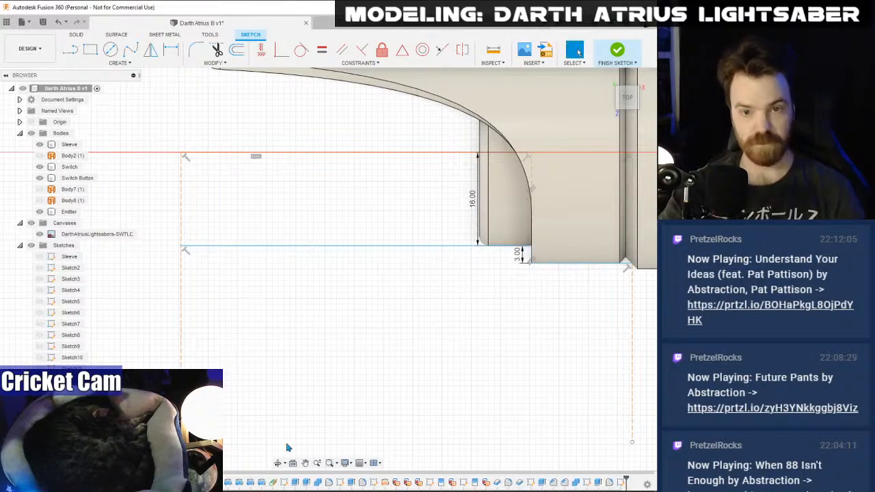
- Compare the emitter sketch with the comic reference image in Photos, then return to Fusion 360
{"action": "key", "text": "alt+Tab"}
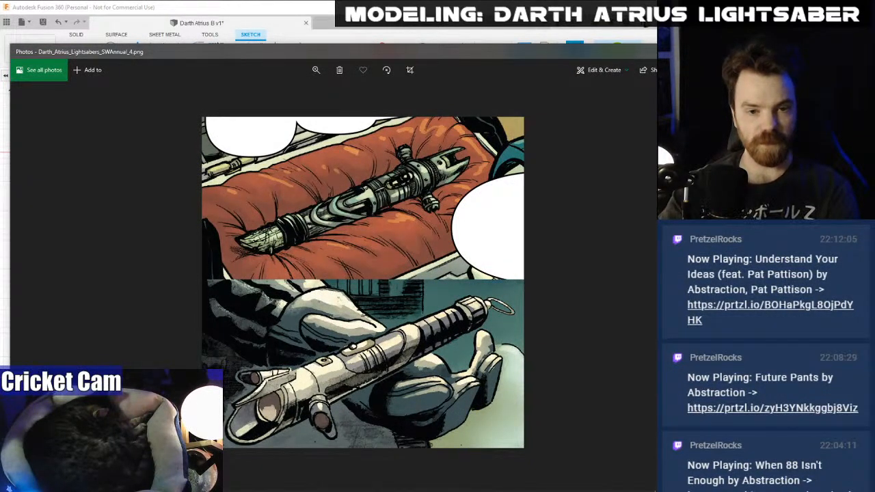
{"action": "key", "text": "alt+Tab"}
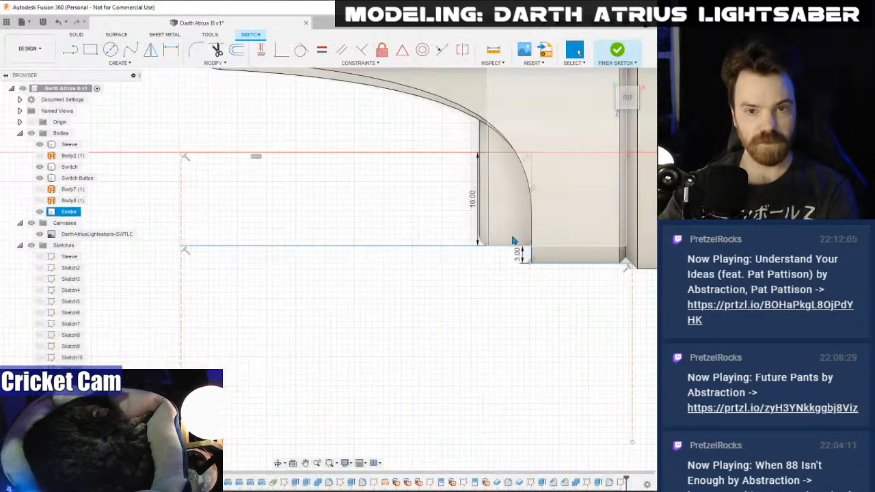
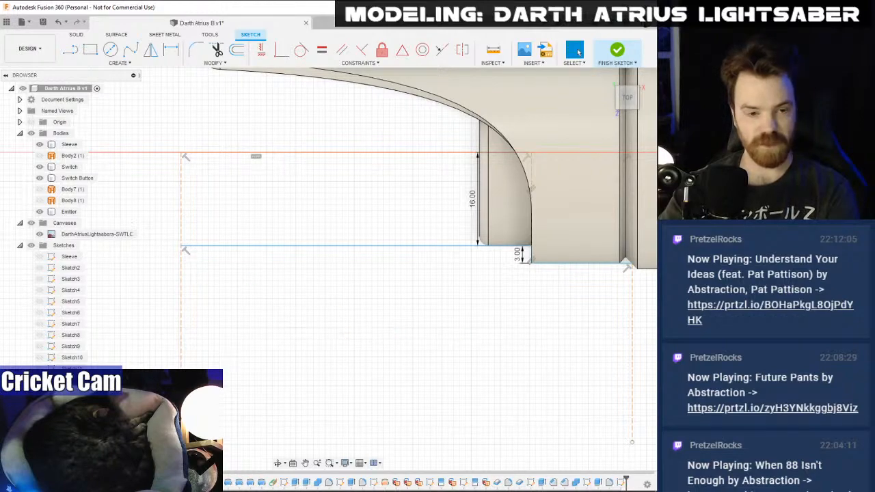
{"action": "key", "text": "alt+Tab"}
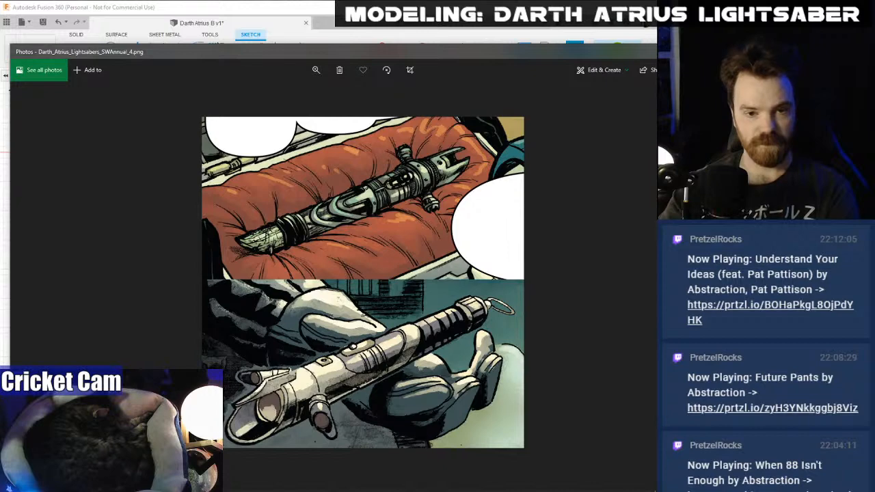
{"action": "key", "text": "alt+Tab"}
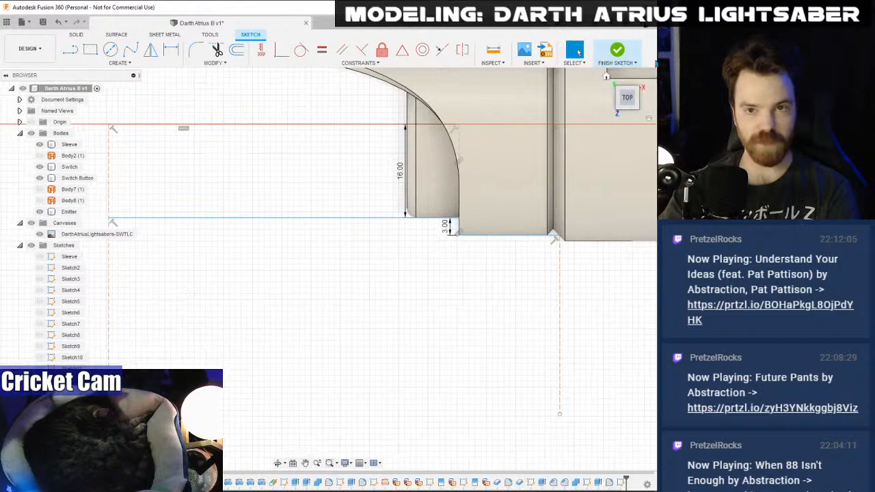
- Draw a vertical construction line about 49 mm long down from the centre axis, just ahead of the emitter's inner ring
{"action": "left_click", "coordinate": [628, 107]}
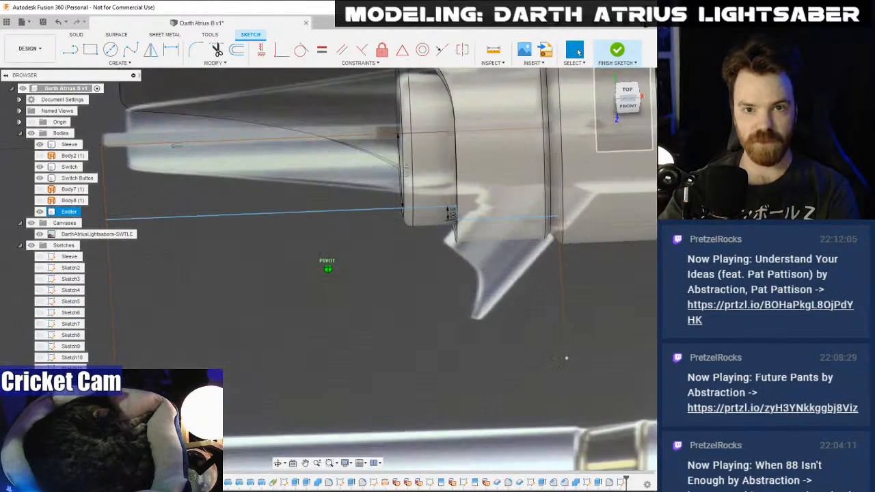
{"action": "left_click", "coordinate": [628, 107]}
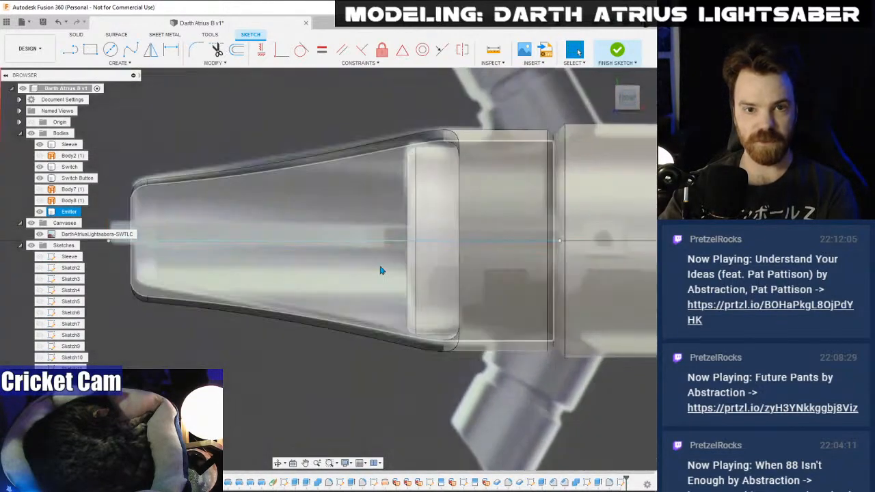
{"action": "left_click", "coordinate": [79, 46]}
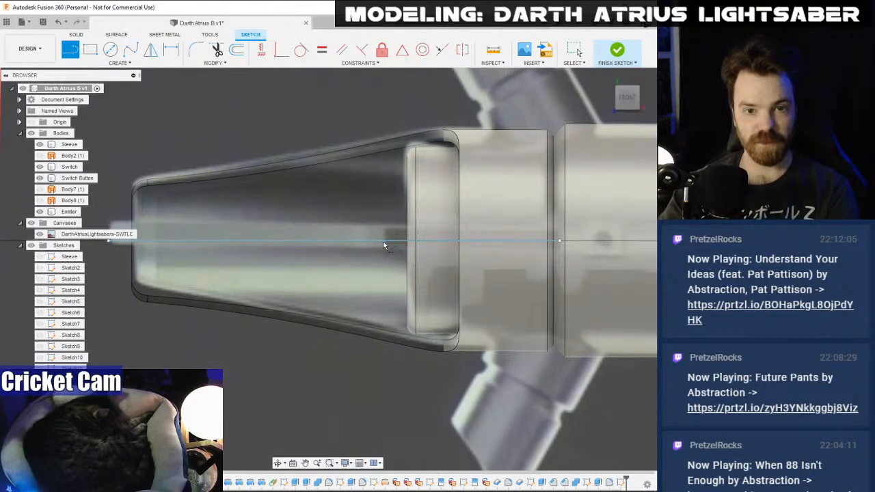
{"action": "left_click", "coordinate": [384, 242]}
{"action": "left_click", "coordinate": [629, 83]}
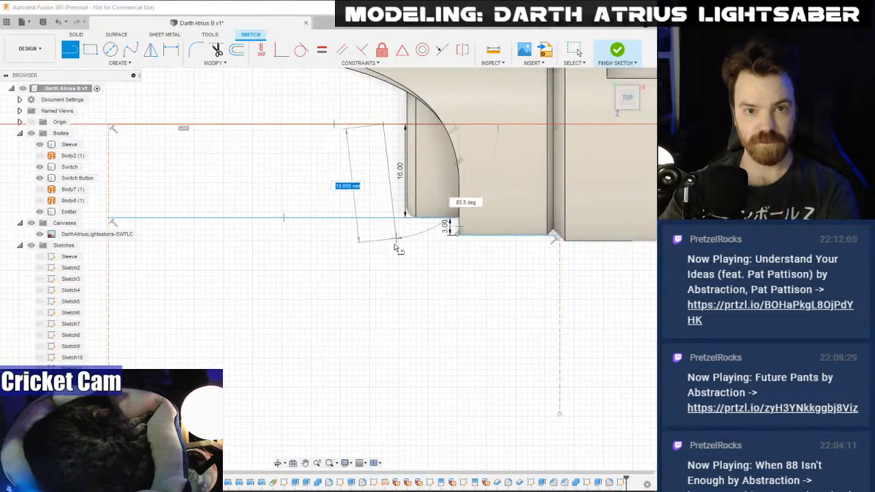
{"action": "left_click", "coordinate": [384, 410]}
{"action": "key", "text": "Escape"}
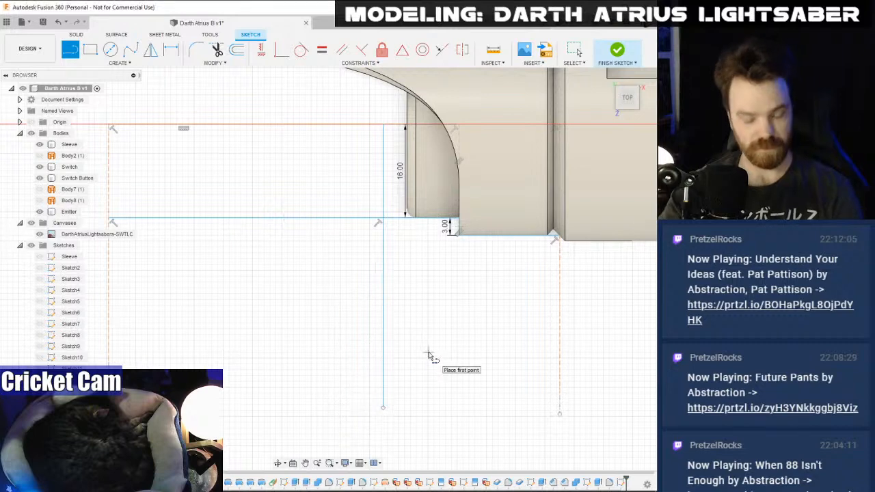
{"action": "key", "text": "Escape"}
{"action": "left_click", "coordinate": [384, 277]}
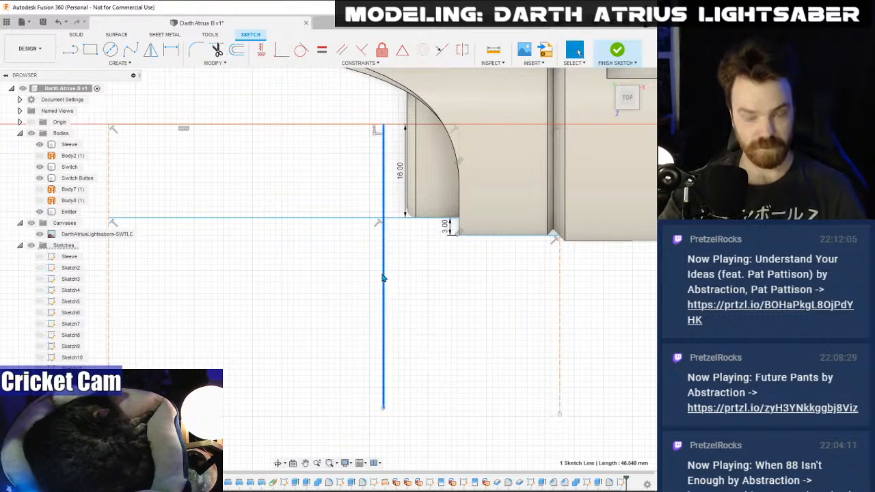
{"action": "key", "text": "x"}
{"action": "left_click", "coordinate": [250, 275]}
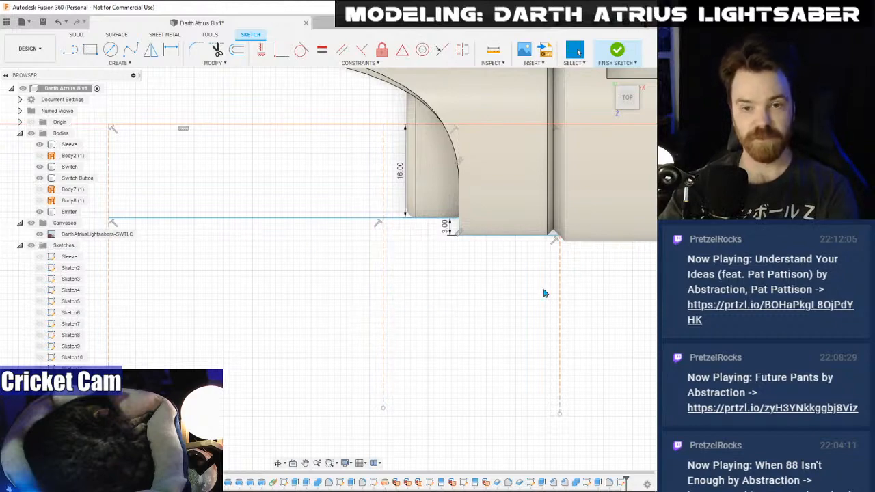
- After checking the comic reference in Photos, draw a 3 mm vertical line down from the long horizontal line's outer end, beyond the emitter's tip
{"action": "key", "text": "alt+Tab"}
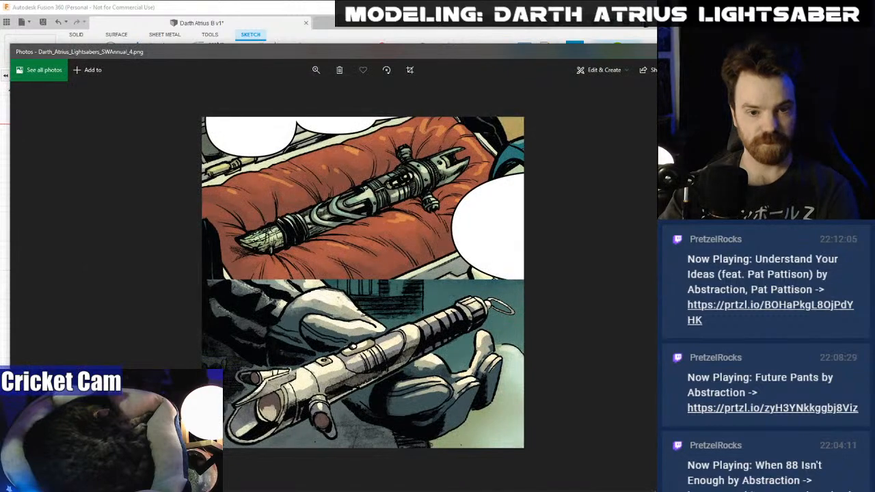
{"action": "key", "text": "alt+Tab"}
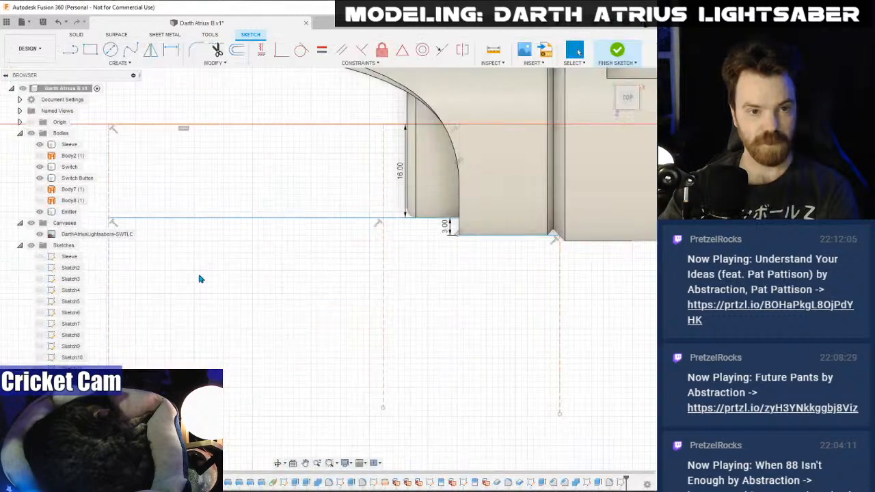
{"action": "middle_click_drag", "start_coordinate": [195, 236], "coordinate": [260, 239]}
{"action": "left_click", "coordinate": [70, 50]}
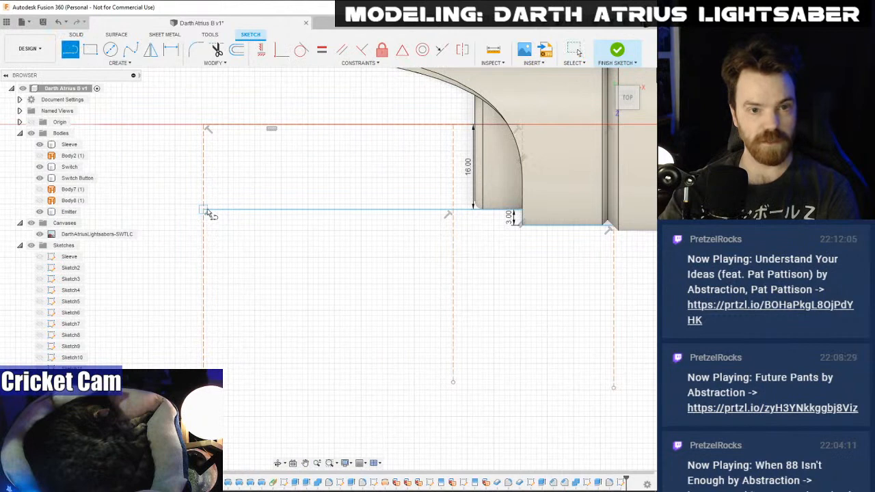
{"action": "left_click", "coordinate": [203, 214]}
{"action": "type", "text": "3"}
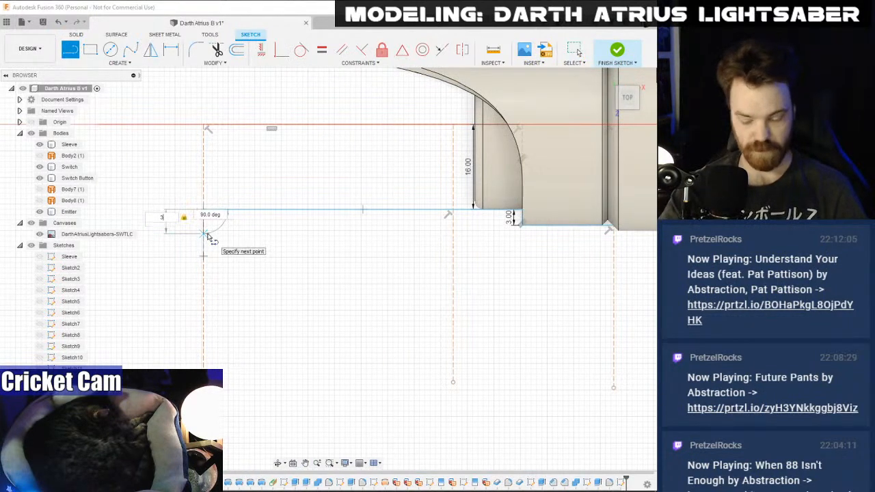
{"action": "key", "text": "Return"}
{"action": "key", "text": "Escape"}
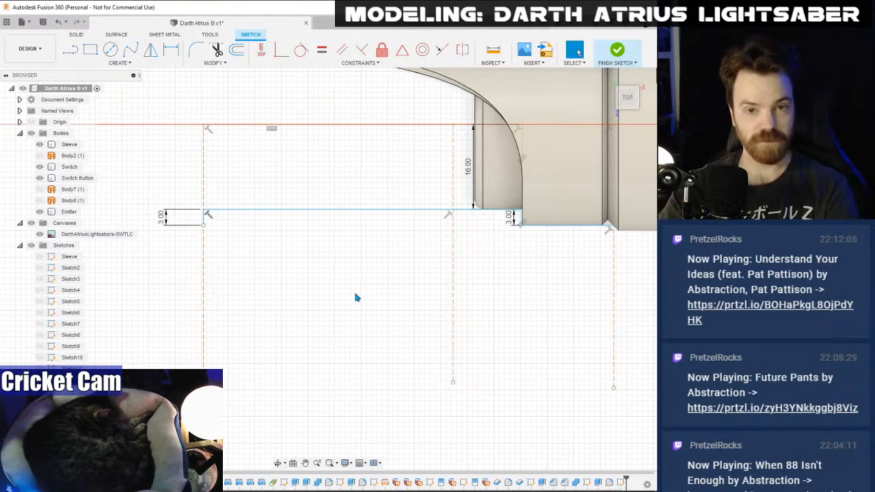
{"action": "middle_click_drag", "start_coordinate": [355, 297], "coordinate": [289, 299]}
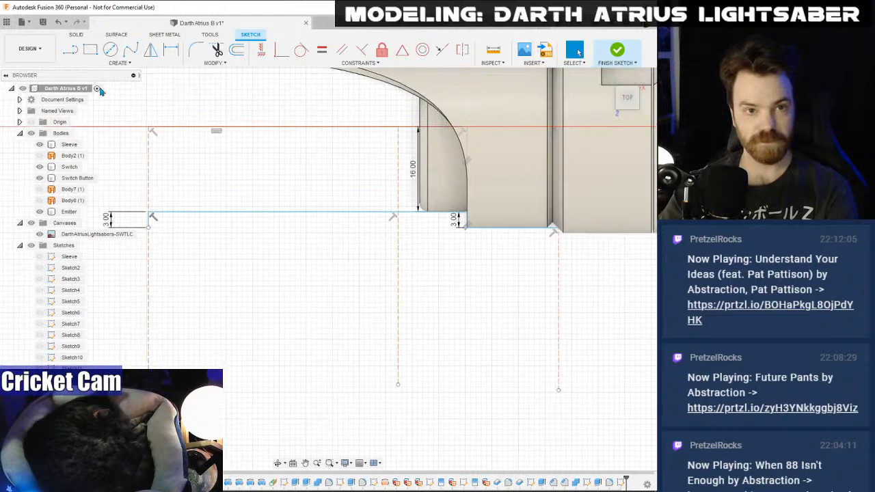
{"action": "left_click", "coordinate": [70, 50]}
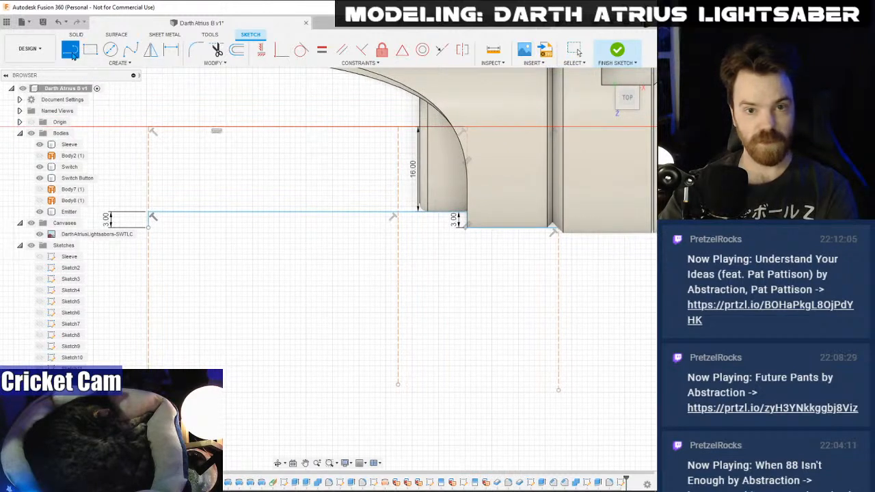
{"action": "left_click", "coordinate": [400, 217]}
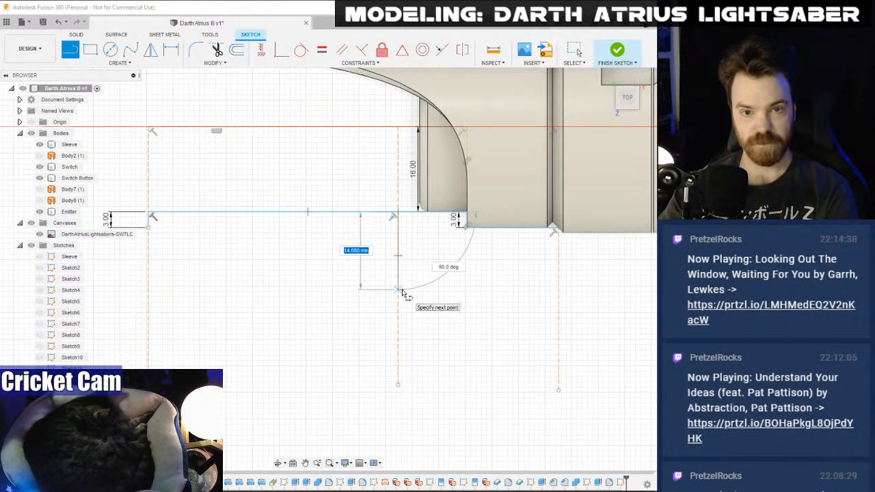
{"action": "key", "text": "Escape"}
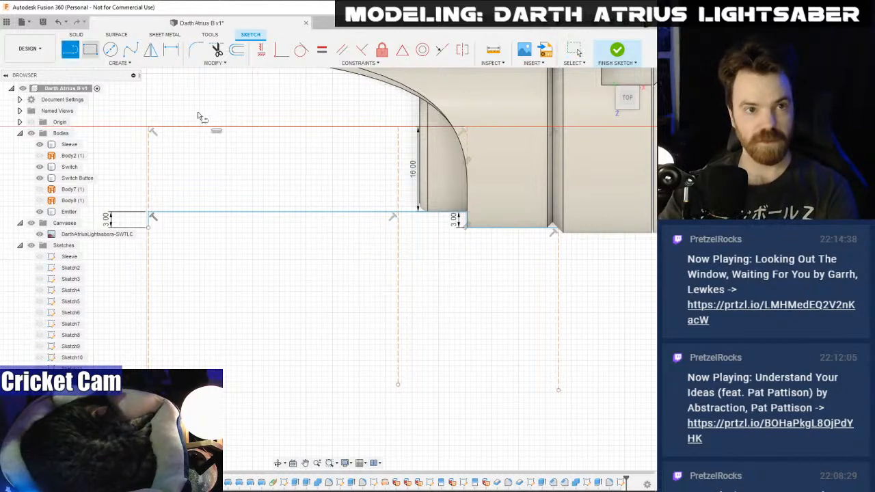
- Draw a 6 mm vertical line down the construction line behind the emitter, starting at the short horizontal line's end
{"action": "left_click", "coordinate": [557, 226]}
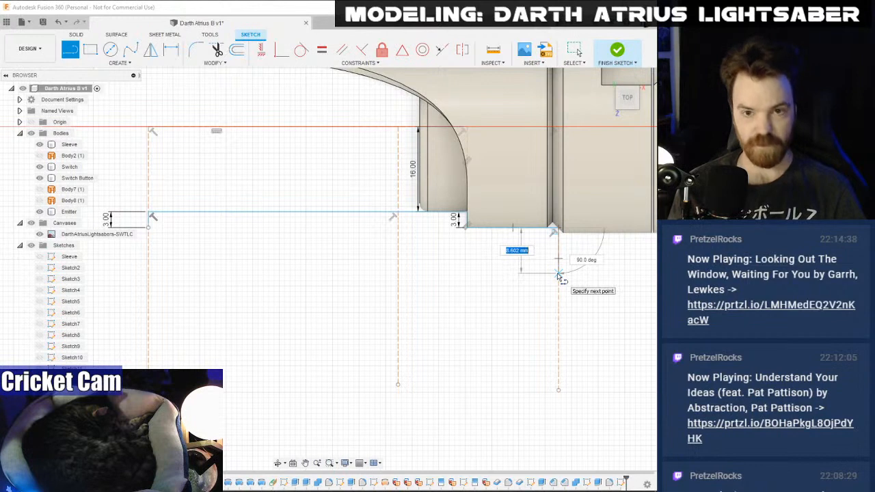
{"action": "type", "text": "6"}
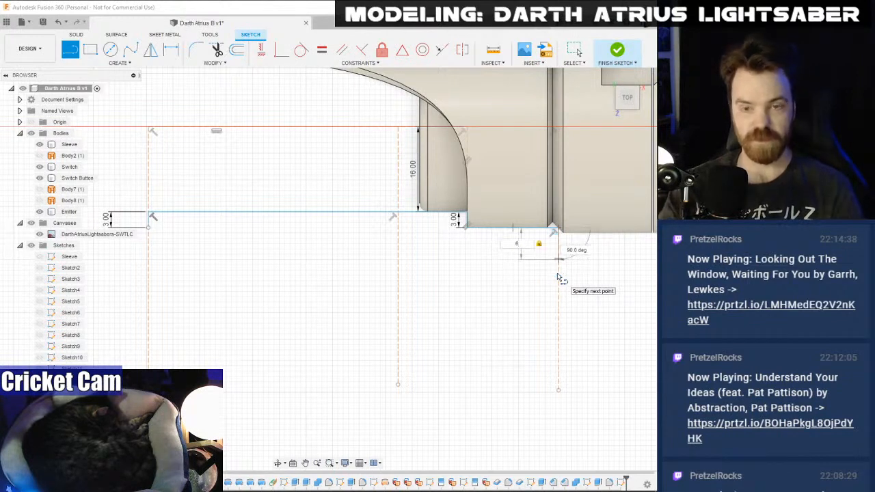
{"action": "key", "text": "Return"}
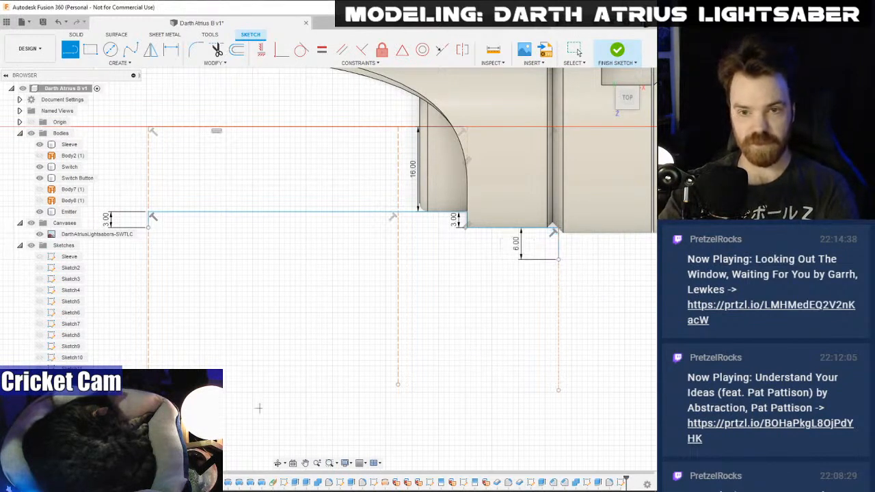
- After checking the comic reference in Photos, set the length of the vertical line behind the emitter to 8 mm
{"action": "key", "text": "alt+Tab"}
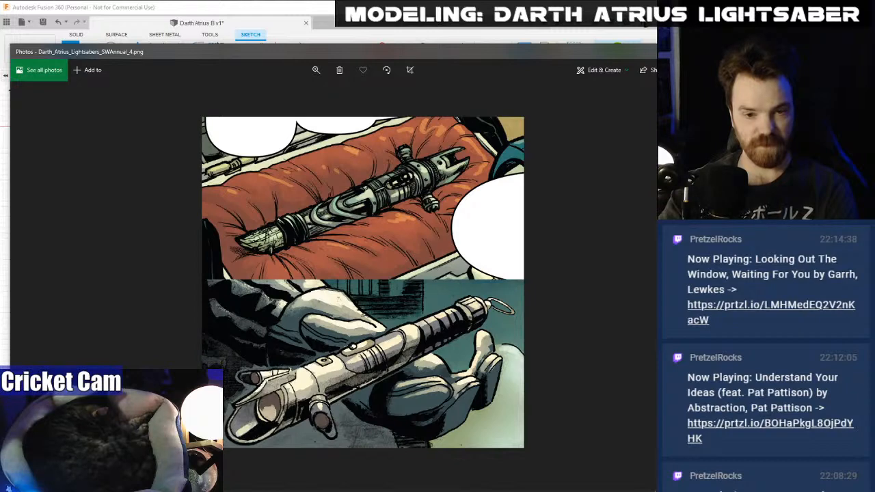
{"action": "key", "text": "alt+Tab"}
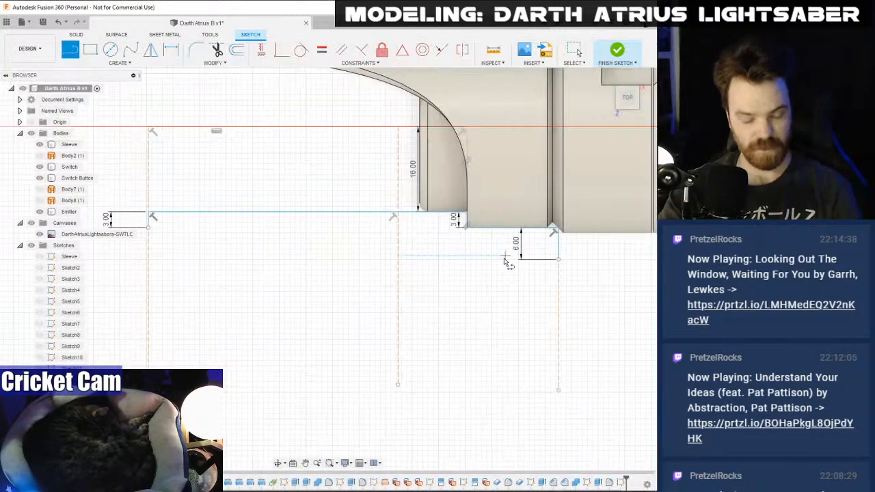
{"action": "key", "text": "Escape"}
{"action": "double_click", "coordinate": [516, 244]}
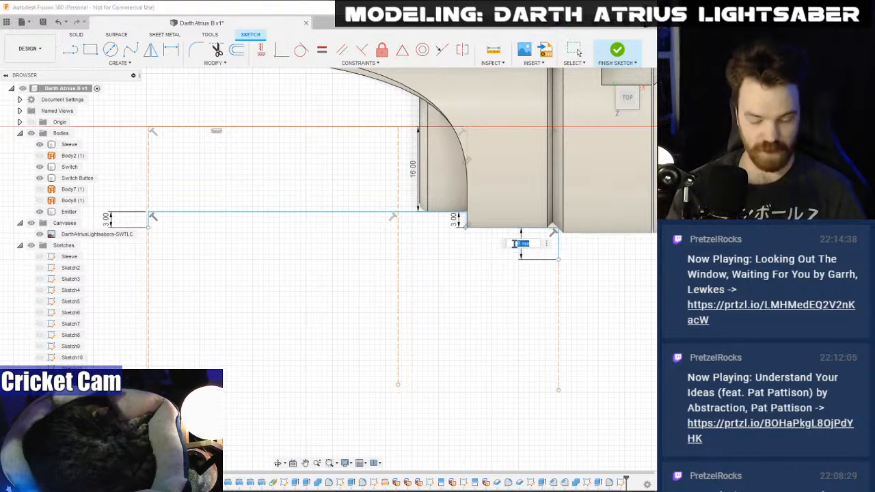
{"action": "type", "text": "8"}
{"action": "key", "text": "Return"}
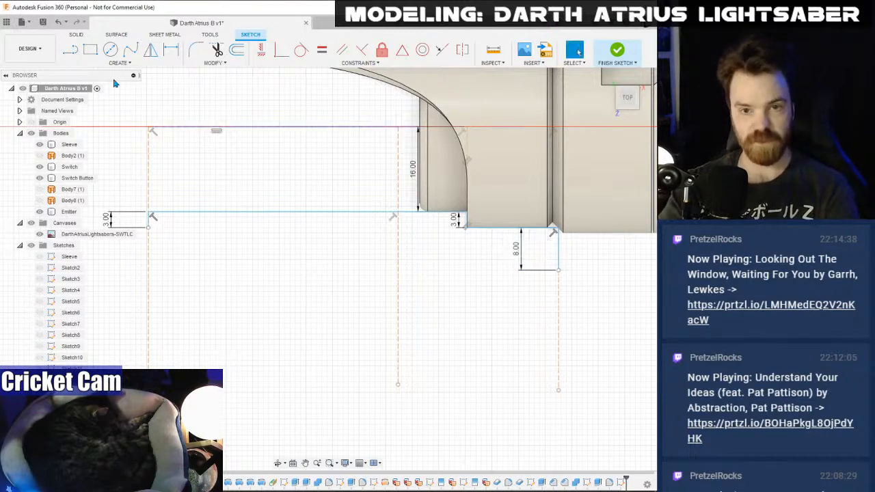
- Draw a horizontal line from the 8 mm line's lower end to the construction line ahead of the emitter's inner ring
{"action": "left_click", "coordinate": [71, 50]}
{"action": "left_click", "coordinate": [559, 270]}
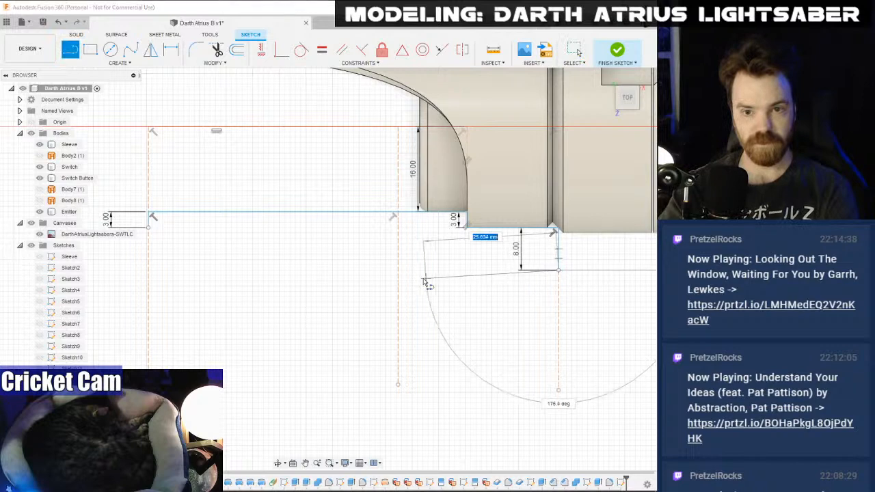
{"action": "left_click", "coordinate": [398, 269]}
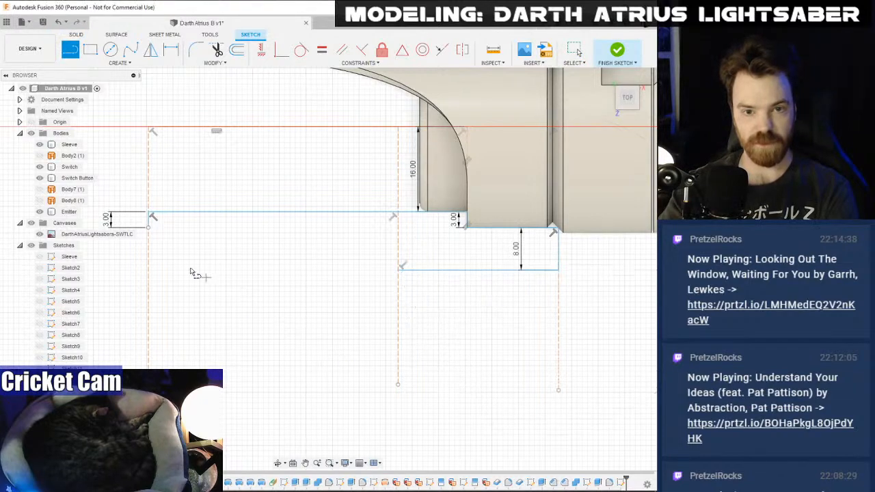
- Draw a three-point fit spline from the outer 3 mm line's lower end to the front end of the lowest horizontal line
{"action": "left_click", "coordinate": [130, 50]}
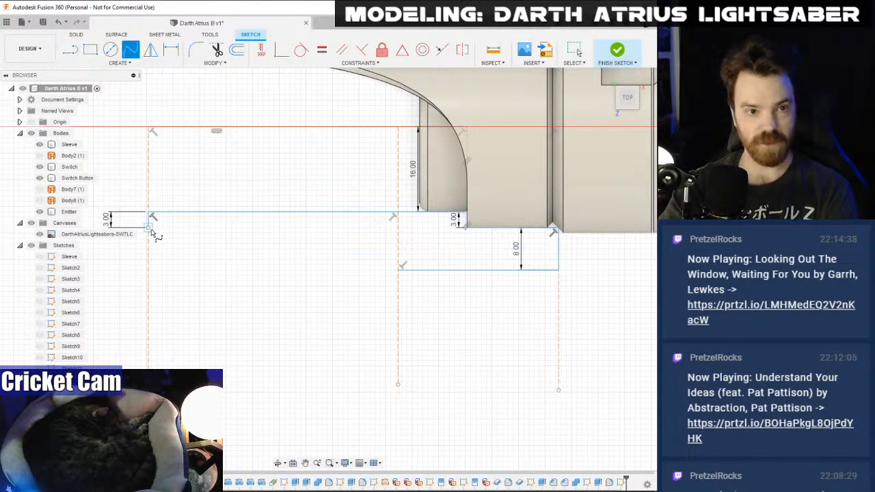
{"action": "left_click", "coordinate": [150, 229]}
{"action": "left_click", "coordinate": [280, 233]}
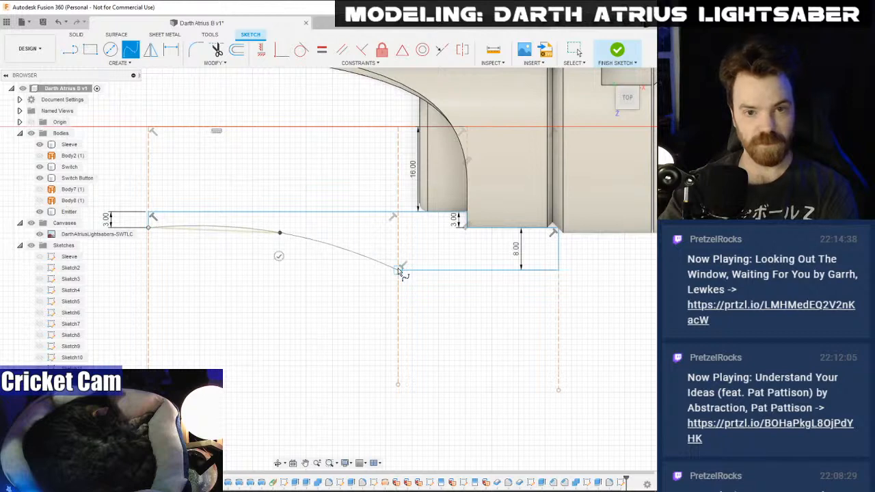
{"action": "left_click", "coordinate": [398, 269]}
{"action": "key", "text": "Escape"}
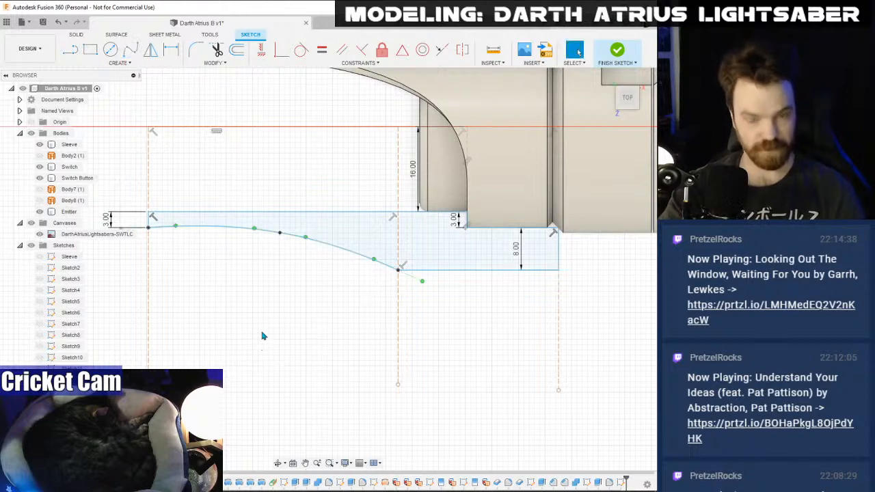
- Shift the spline's middle fit point toward the emitter and compare the curve with the comic reference in Photos
{"action": "left_click_drag", "start_coordinate": [280, 236], "coordinate": [305, 238]}
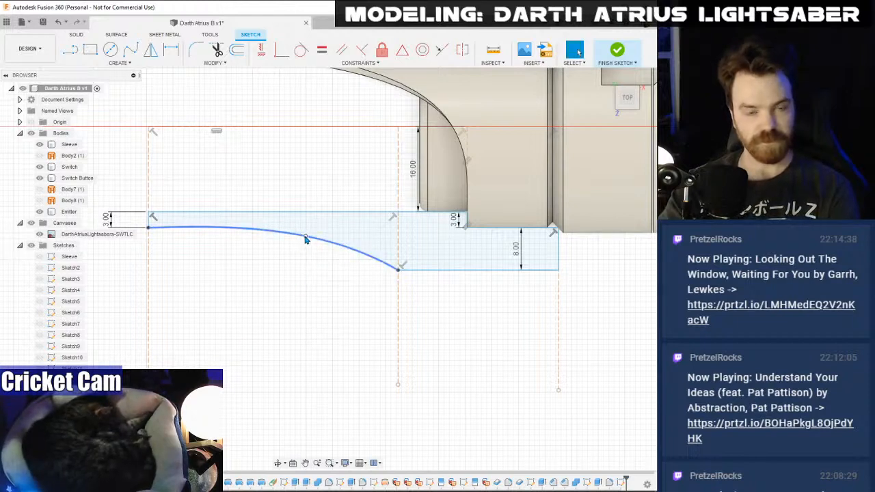
{"action": "key", "text": "alt+Tab"}
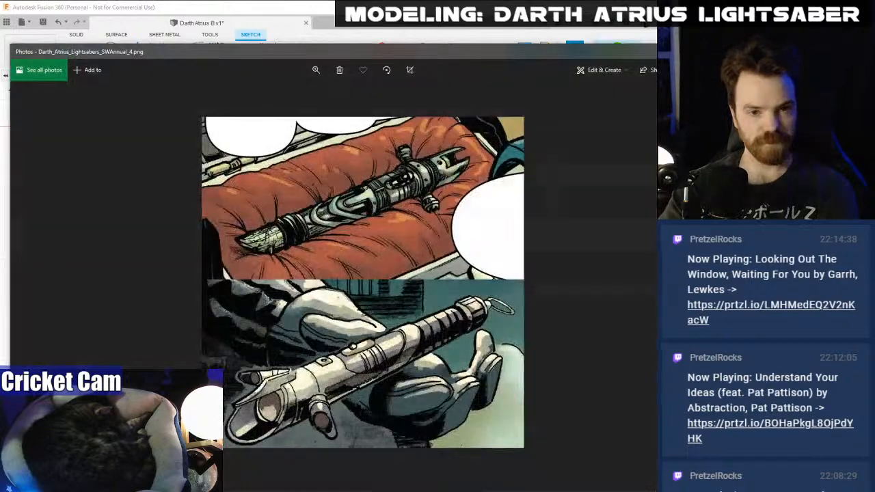
{"action": "key", "text": "alt+Tab"}
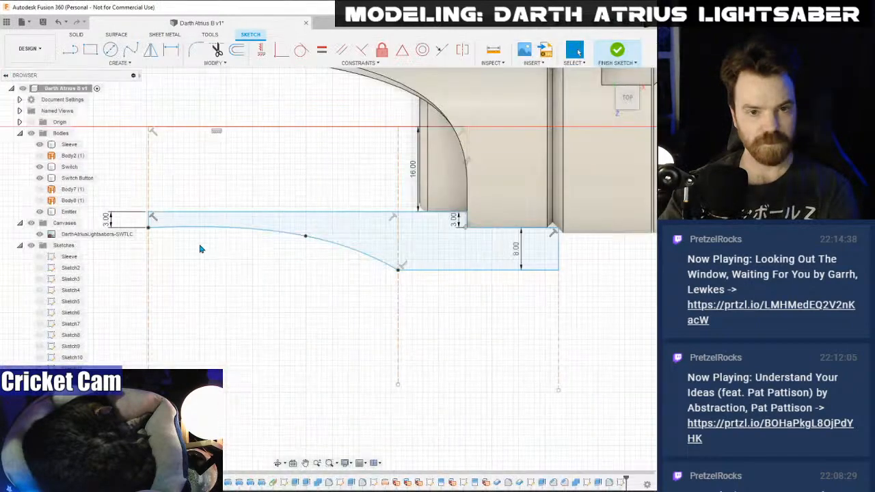
- Remove the spline's middle fit point and delete the spline
{"action": "left_click", "coordinate": [306, 237]}
{"action": "key", "text": "ctrl+z"}
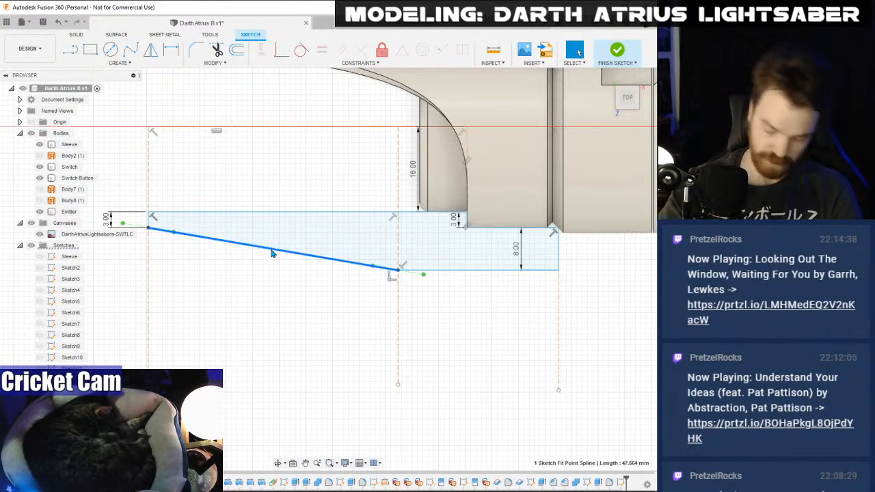
{"action": "key", "text": "Delete"}
- Draw a four-point fit spline from the outer 3 mm line's lower end to the front end of the lowest horizontal line
{"action": "left_click", "coordinate": [130, 49]}
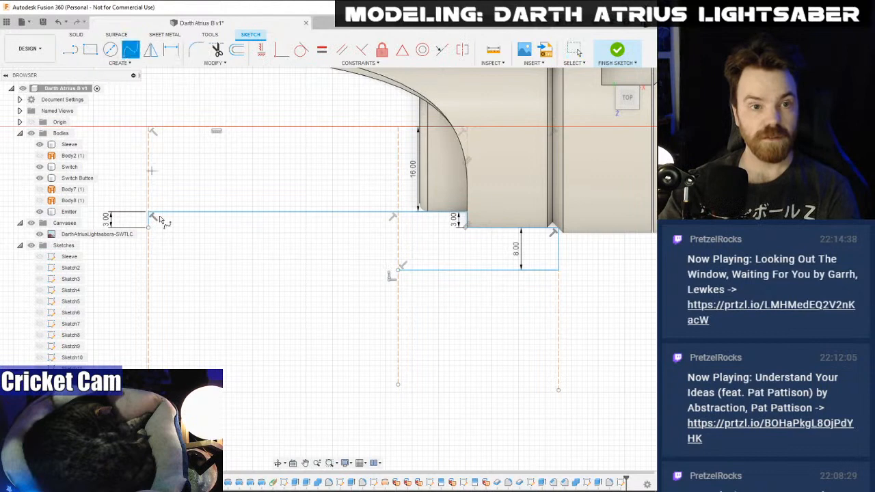
{"action": "left_click", "coordinate": [148, 228]}
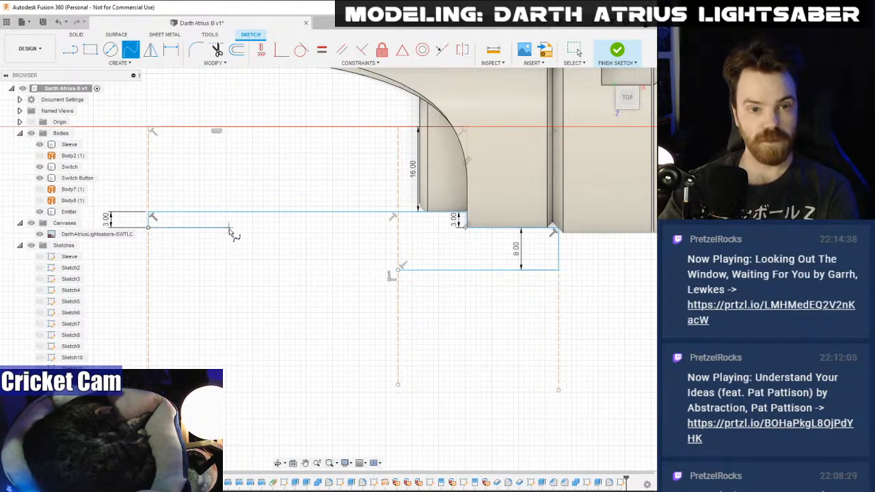
{"action": "left_click", "coordinate": [213, 227]}
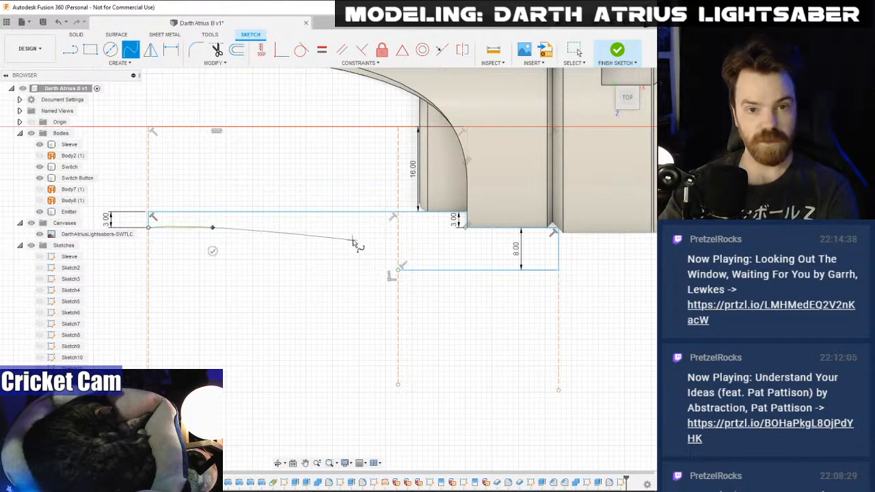
{"action": "left_click", "coordinate": [356, 239]}
{"action": "left_click", "coordinate": [398, 268]}
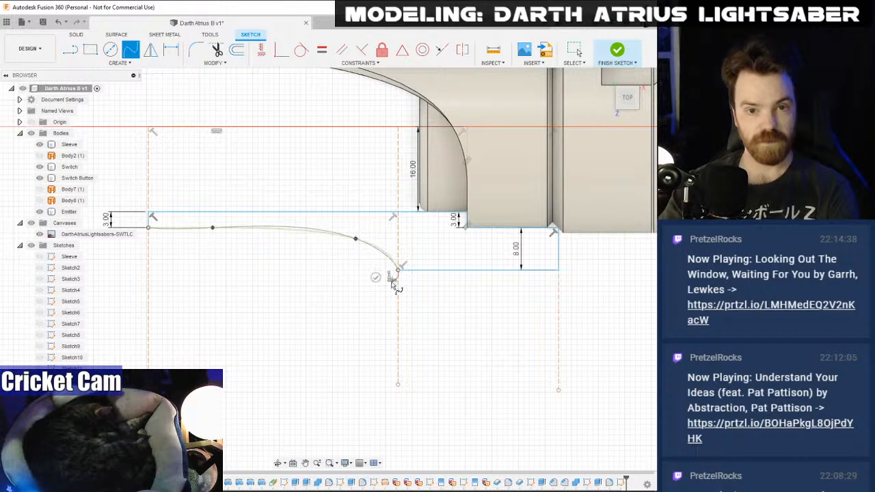
{"action": "left_click", "coordinate": [372, 279]}
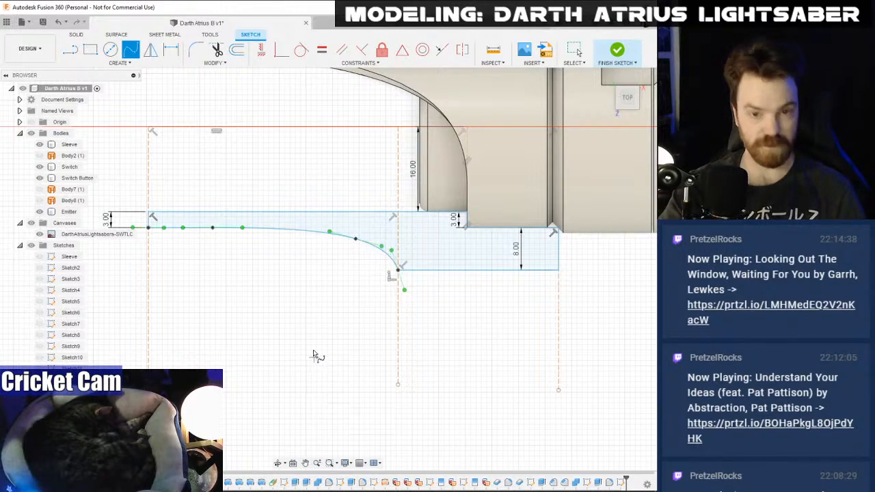
{"action": "key", "text": "Escape"}
- Lower the spline's rear inner fit point slightly, shift the front one toward the emitter, and compare the curve with the comic reference in Photos
{"action": "mouse_move", "coordinate": [345, 240]}
{"action": "left_mouse_down"}
{"action": "mouse_move", "coordinate": [358, 240]}
{"action": "mouse_move", "coordinate": [351, 243]}
{"action": "left_mouse_up"}
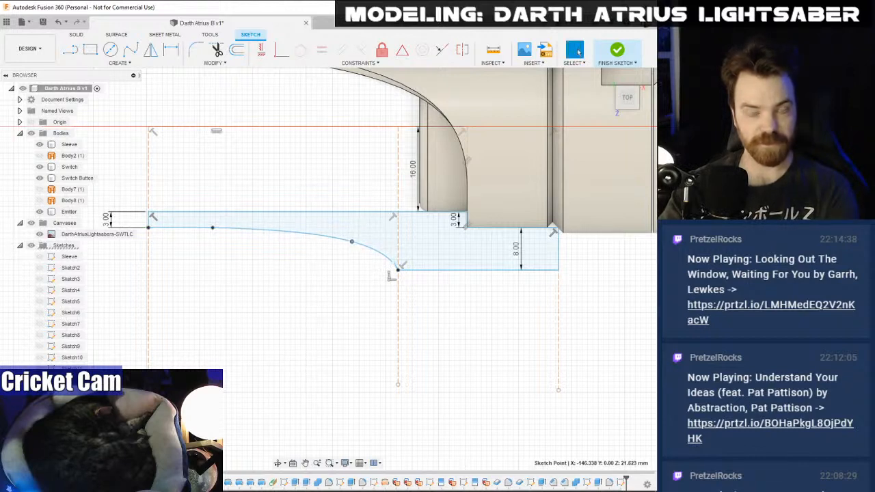
{"action": "key", "text": "alt+Tab"}
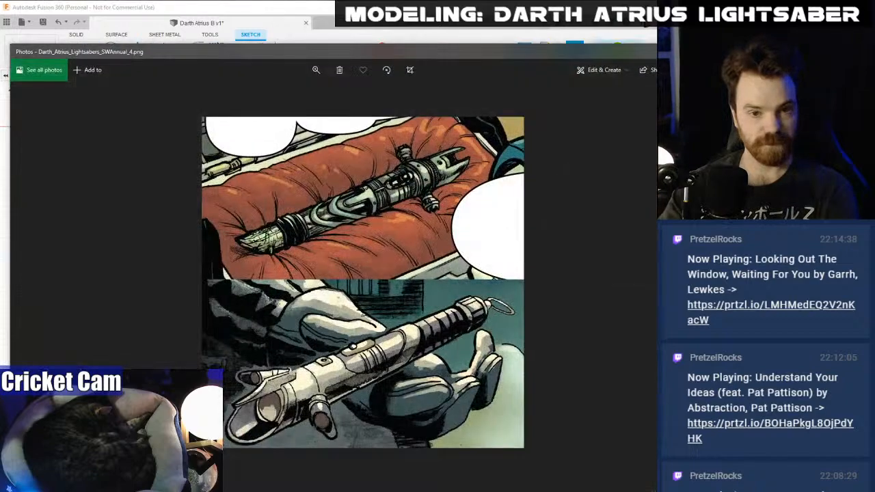
{"action": "key", "text": "alt+Tab"}
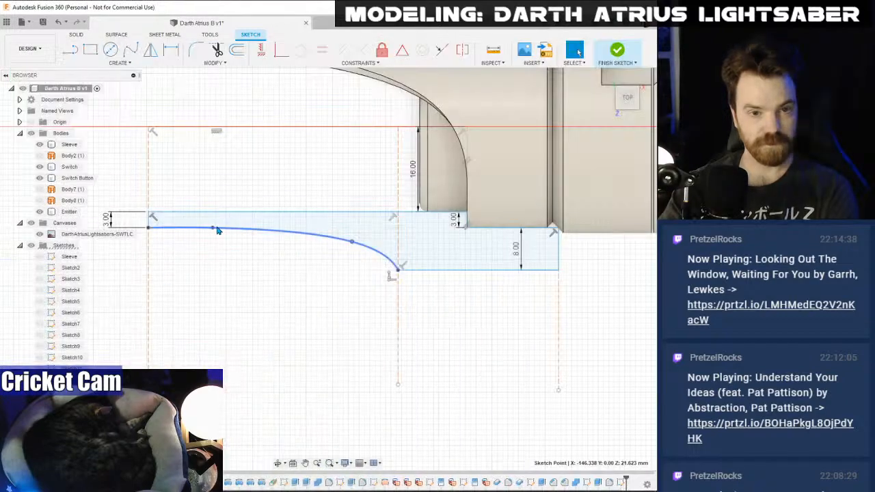
{"action": "left_click_drag", "start_coordinate": [213, 231], "coordinate": [250, 233]}
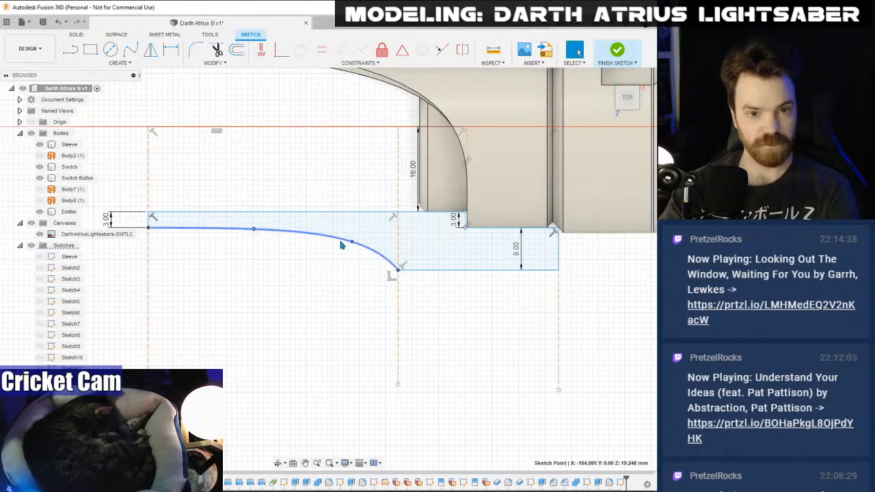
{"action": "scroll", "coordinate": [308, 343], "scroll_direction": "down", "scroll_amount": 1}
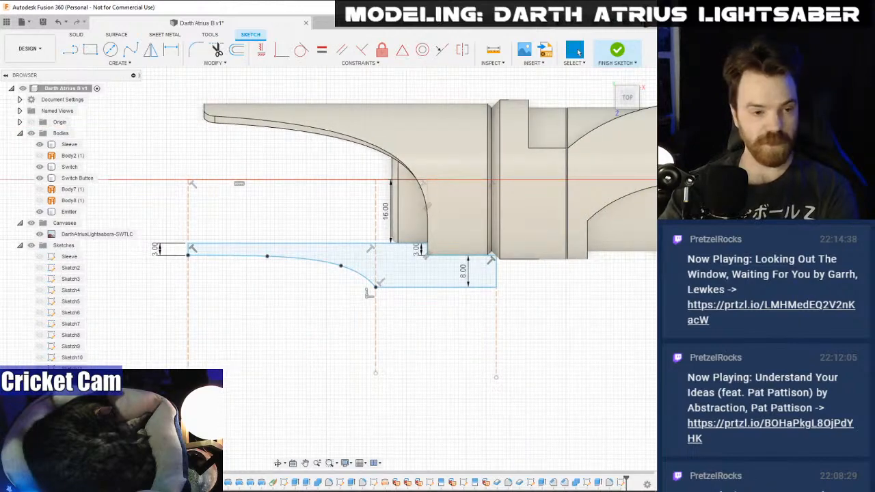
{"action": "key", "text": "alt+Tab"}
{"action": "key", "text": "alt+Tab"}
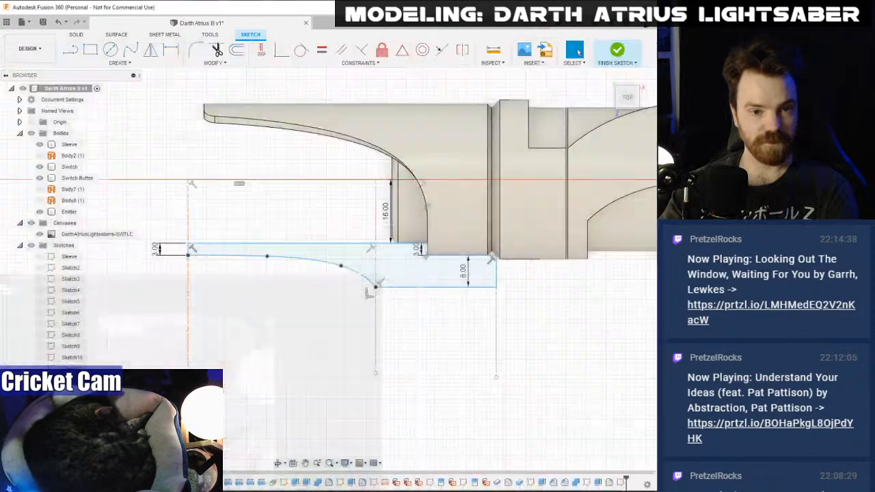
- Set the 8 mm height dimension at the emitter end of the profile to 10 mm
{"action": "scroll", "coordinate": [425, 295], "scroll_direction": "up", "scroll_amount": 2}
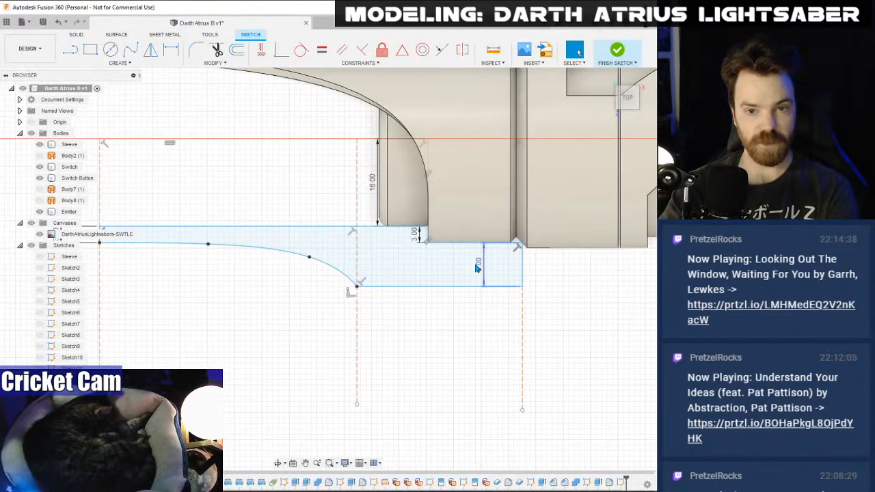
{"action": "double_click", "coordinate": [479, 265]}
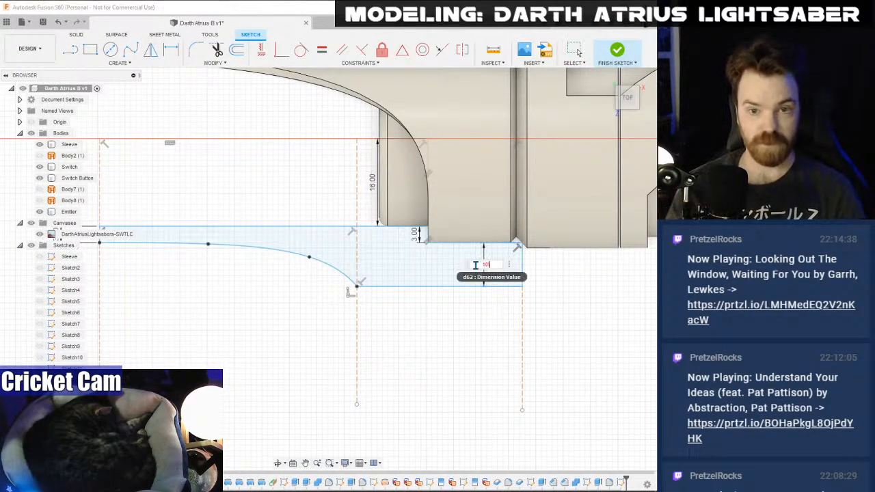
{"action": "key", "text": "Return"}
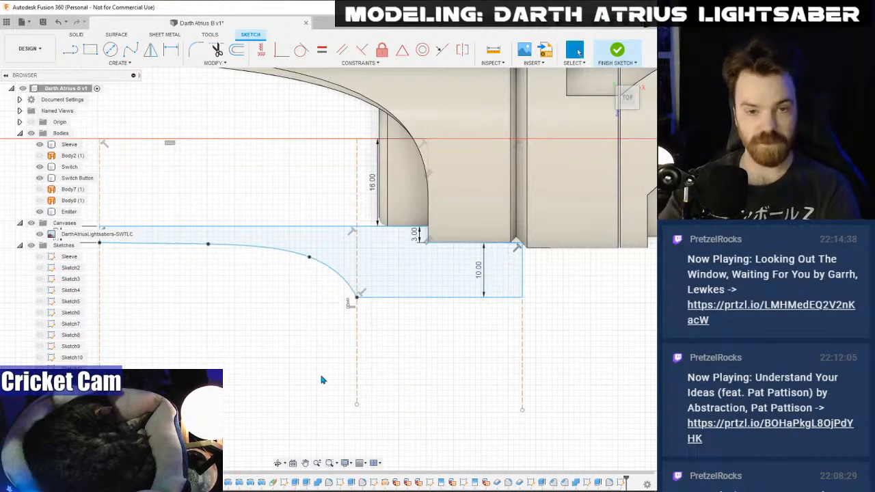
- Nudge the spline's rear inner fit point toward the emitter and check the profile against the whole hilt and the comic reference in Photos
{"action": "scroll", "coordinate": [322, 376], "scroll_direction": "down", "scroll_amount": 1}
{"action": "middle_click_drag", "start_coordinate": [274, 350], "coordinate": [301, 317]}
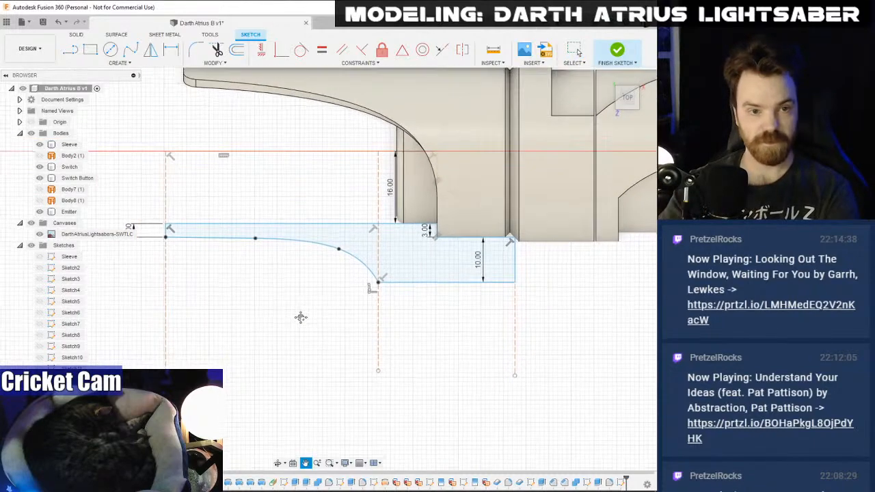
{"action": "left_click", "coordinate": [341, 251]}
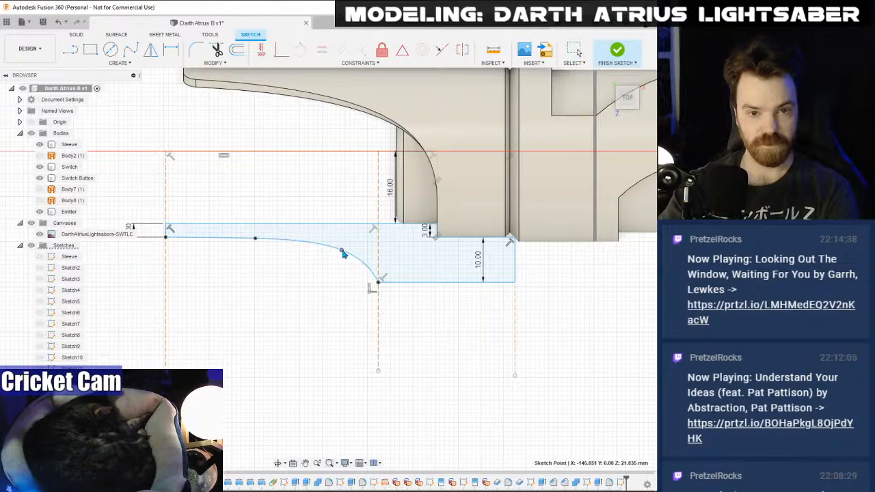
{"action": "scroll", "coordinate": [343, 254], "scroll_direction": "down", "scroll_amount": 5}
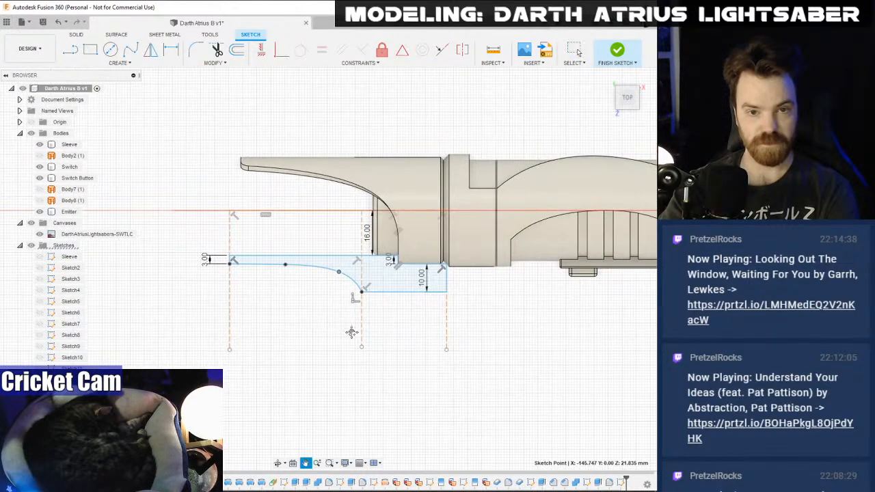
{"action": "mouse_move", "coordinate": [289, 348]}
{"action": "middle_mouse_down"}
{"action": "mouse_move", "coordinate": [362, 357]}
{"action": "mouse_move", "coordinate": [336, 336]}
{"action": "middle_mouse_up"}
{"action": "scroll", "coordinate": [422, 390], "scroll_direction": "down", "scroll_amount": 3}
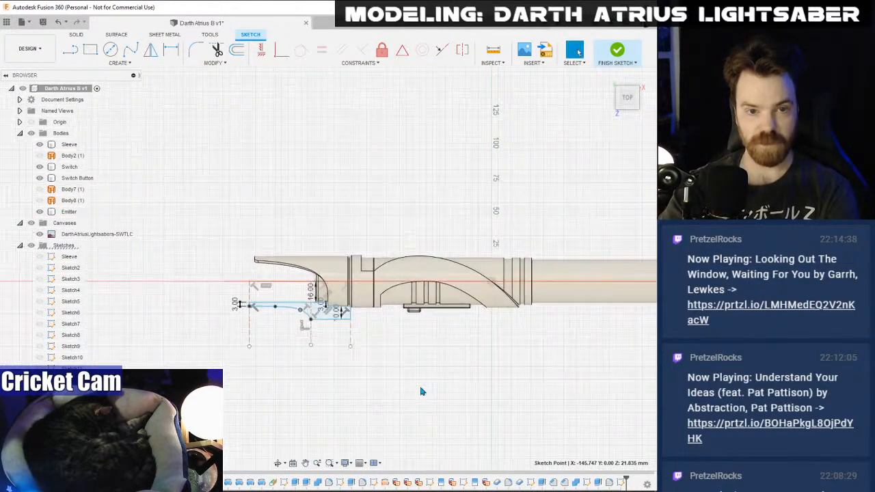
{"action": "mouse_move", "coordinate": [422, 390]}
{"action": "middle_mouse_down"}
{"action": "mouse_move", "coordinate": [336, 352]}
{"action": "mouse_move", "coordinate": [354, 335]}
{"action": "mouse_move", "coordinate": [373, 334]}
{"action": "middle_mouse_up"}
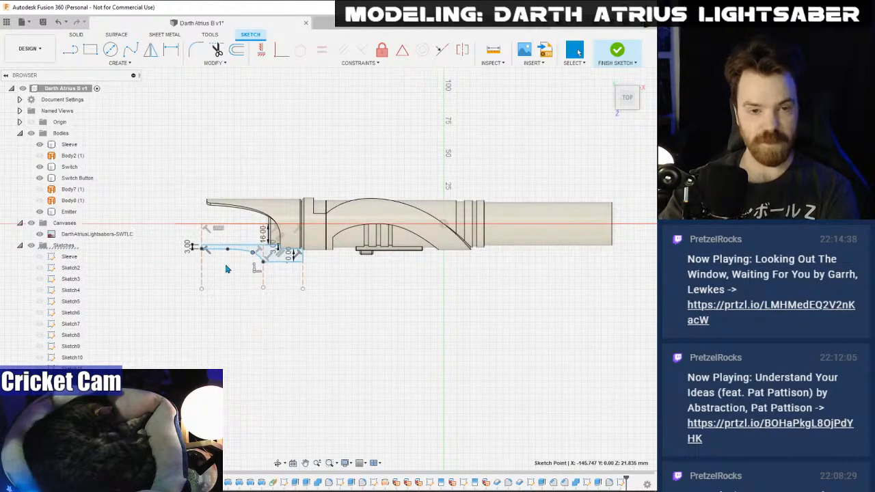
{"action": "scroll", "coordinate": [227, 268], "scroll_direction": "up", "scroll_amount": 6}
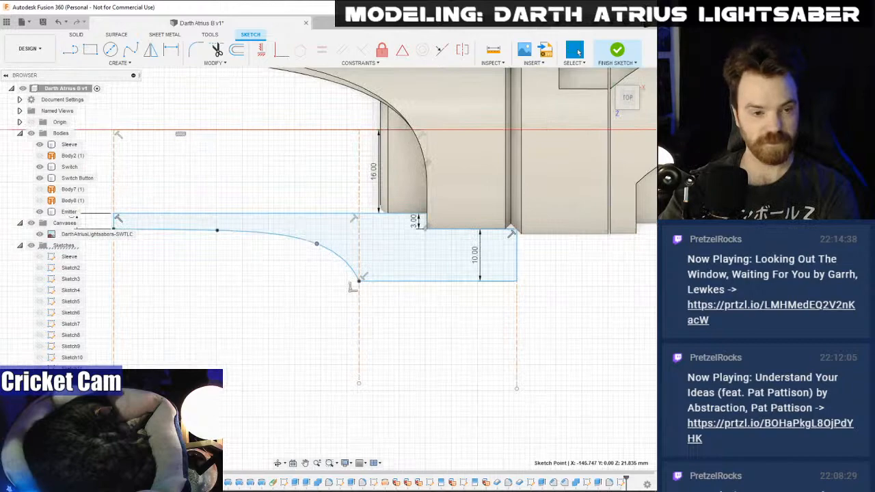
{"action": "key", "text": "alt+Tab"}
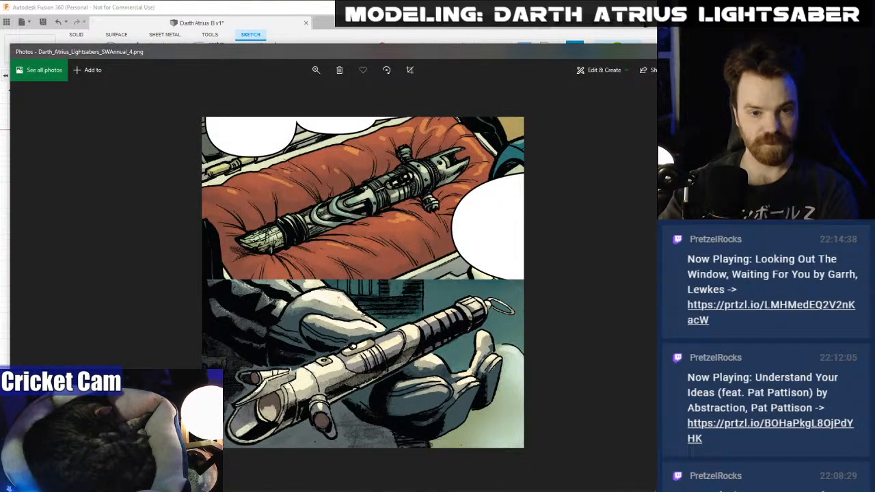
{"action": "key", "text": "alt+Tab"}
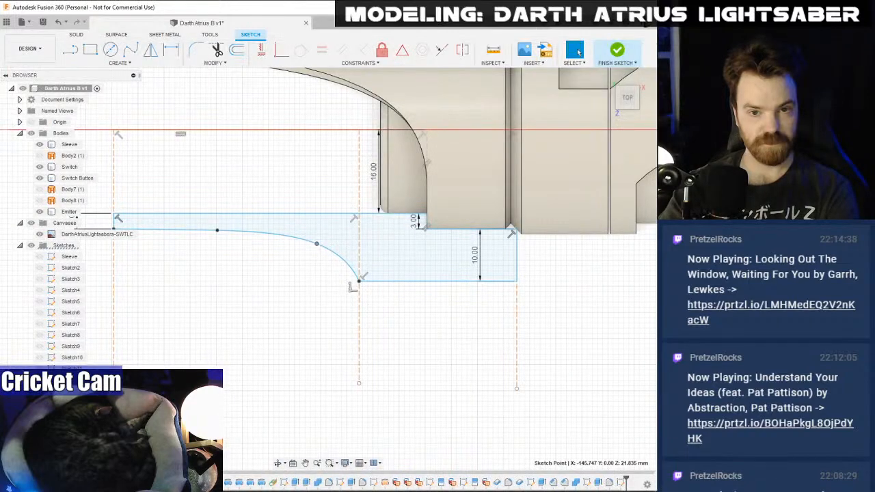
- Highlight the closed profile for another comparison with the comic reference, and shift both inner spline fit points away from the emitter
{"action": "left_click", "coordinate": [373, 255]}
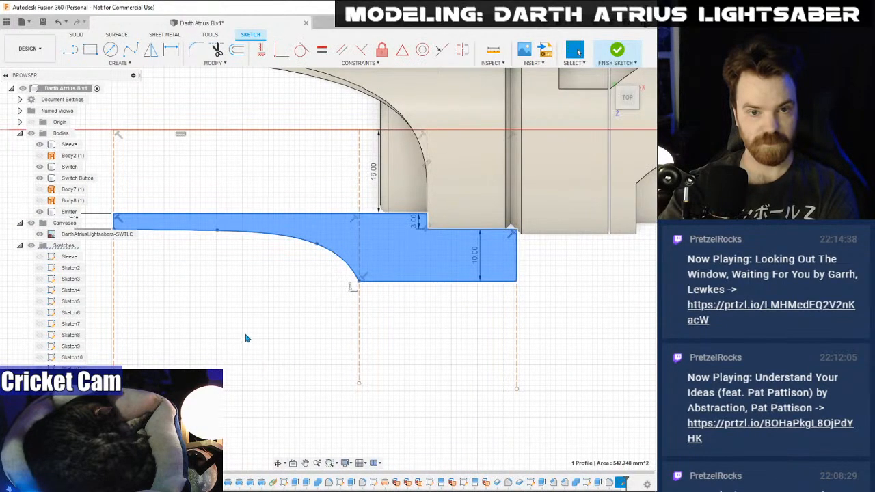
{"action": "mouse_move", "coordinate": [229, 306]}
{"action": "middle_mouse_down"}
{"action": "mouse_move", "coordinate": [288, 307]}
{"action": "mouse_move", "coordinate": [289, 330]}
{"action": "middle_mouse_up"}
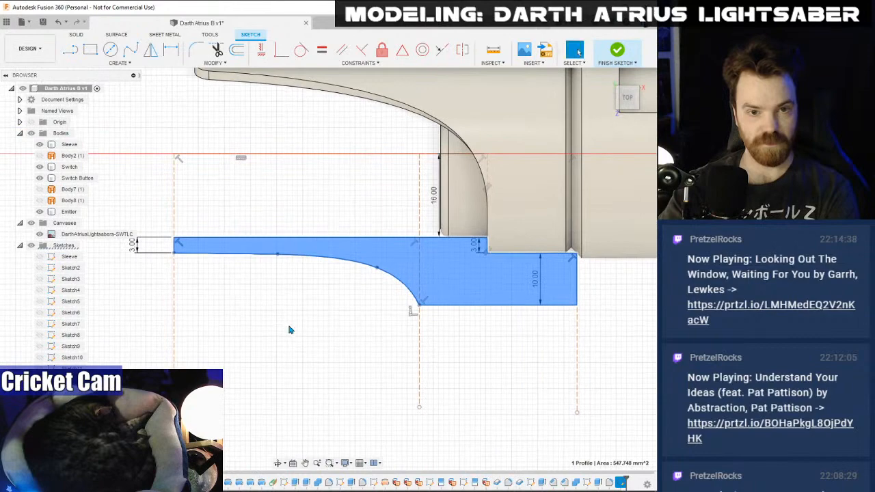
{"action": "key", "text": "alt+Tab"}
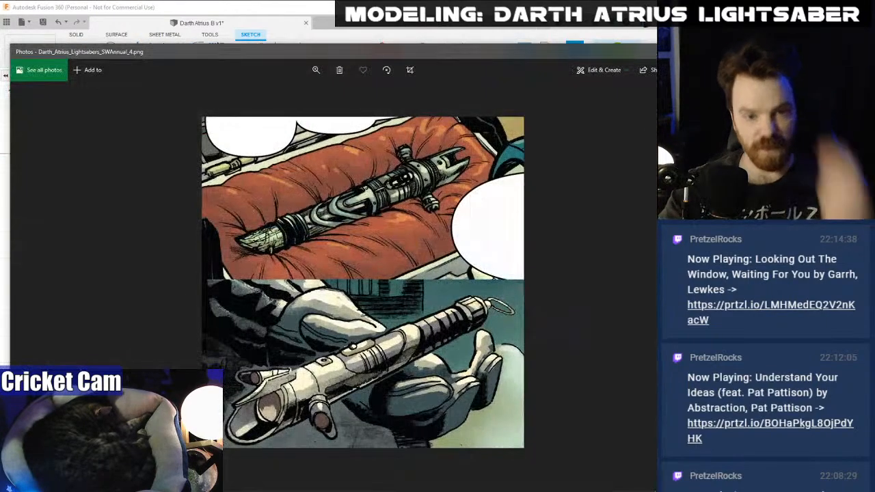
{"action": "key", "text": "alt+Tab"}
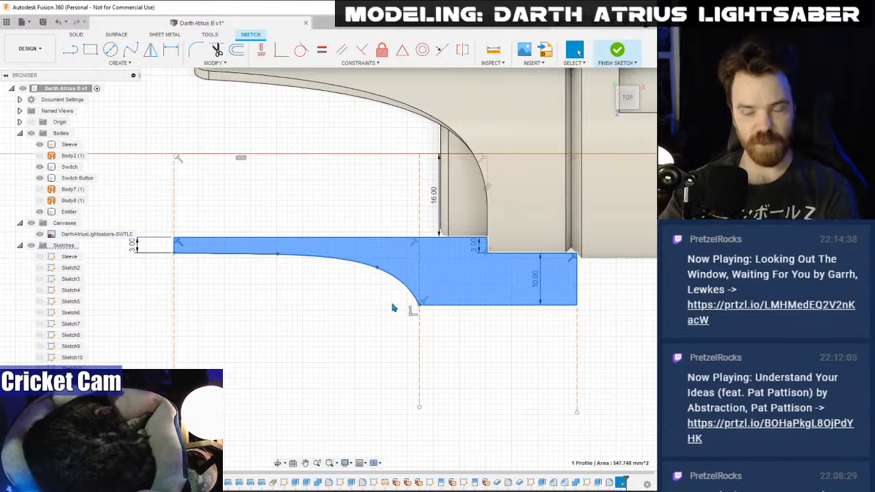
{"action": "key", "text": "Escape"}
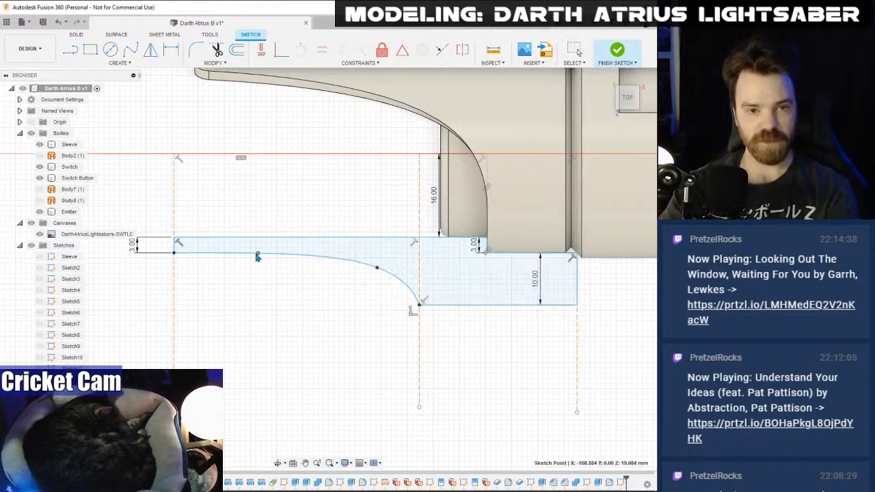
{"action": "left_click_drag", "start_coordinate": [257, 256], "coordinate": [244, 254]}
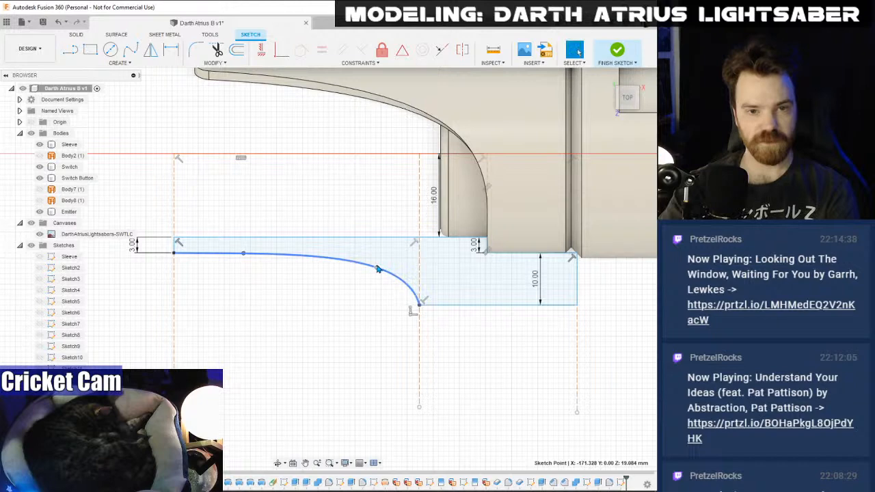
{"action": "left_click_drag", "start_coordinate": [376, 267], "coordinate": [359, 265]}
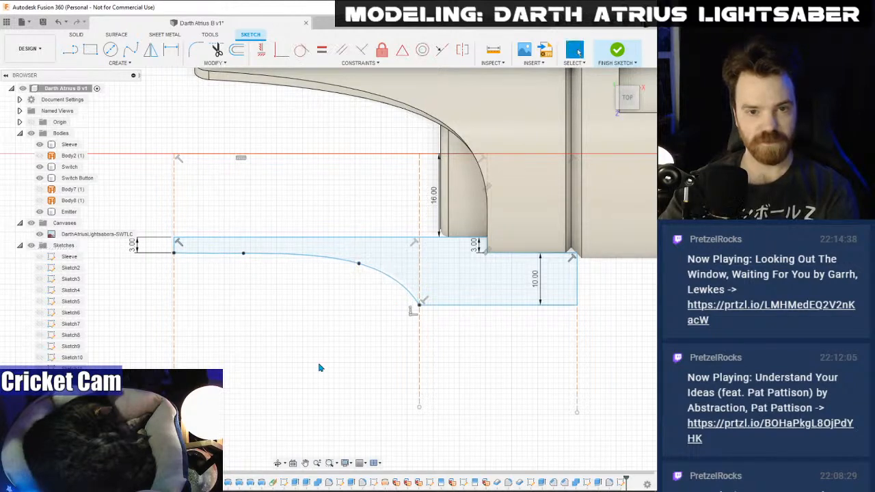
- Finish the sketch and start extruding the closed curved-edge profile symmetrically as a new body, with a 1 mm distance
{"action": "left_click", "coordinate": [617, 50]}
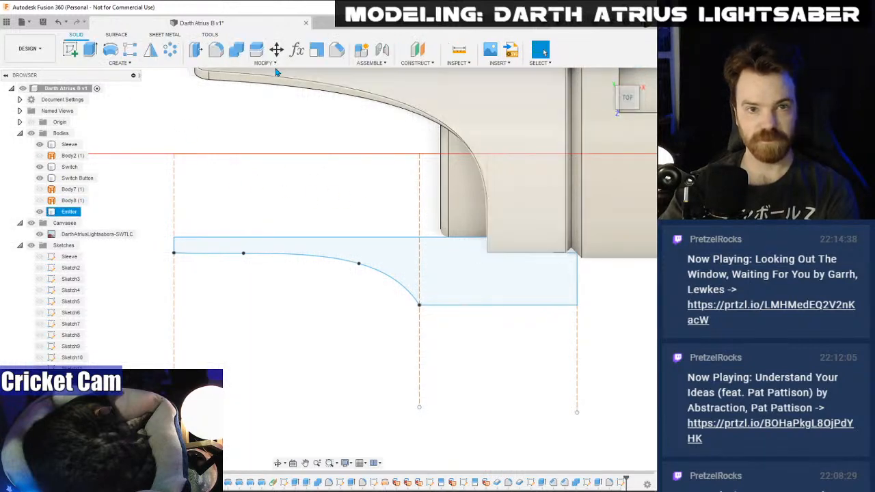
{"action": "key", "text": "e"}
{"action": "left_click", "coordinate": [382, 280]}
{"action": "mouse_move", "coordinate": [329, 270]}
{"action": "middle_mouse_down", "text": "shift"}
{"action": "mouse_move", "coordinate": [274, 273]}
{"action": "mouse_move", "coordinate": [387, 255]}
{"action": "middle_mouse_up", "text": "shift"}
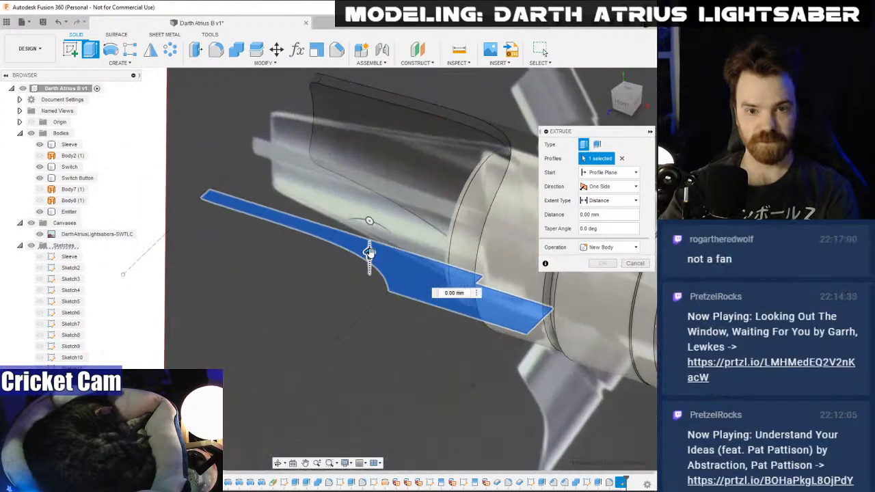
{"action": "left_click_drag", "start_coordinate": [369, 252], "coordinate": [369, 249]}
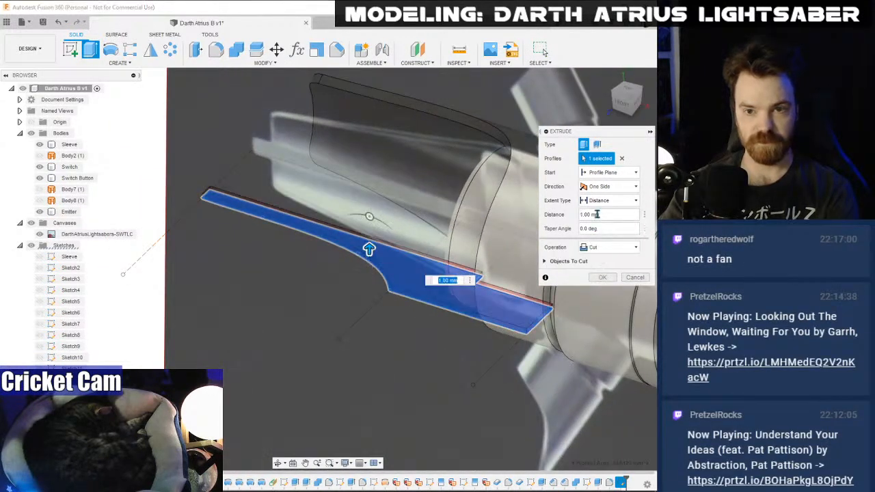
{"action": "left_click", "coordinate": [605, 186]}
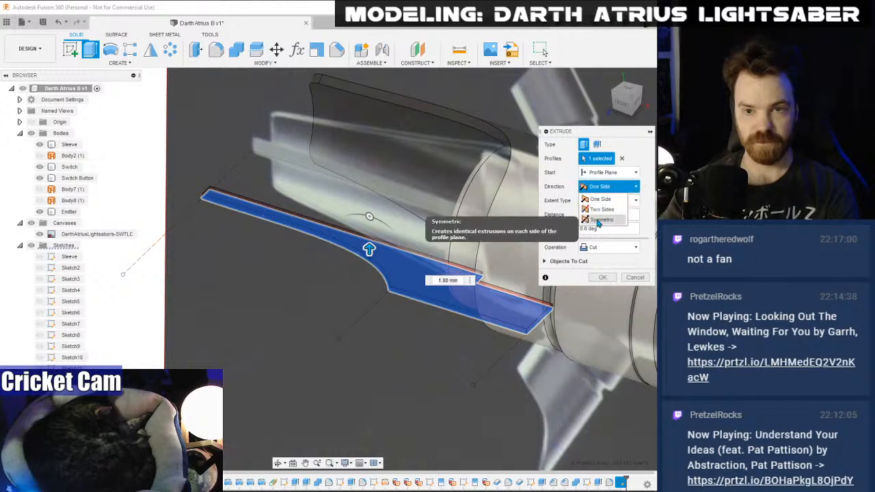
{"action": "left_click", "coordinate": [600, 220]}
{"action": "left_click", "coordinate": [589, 261]}
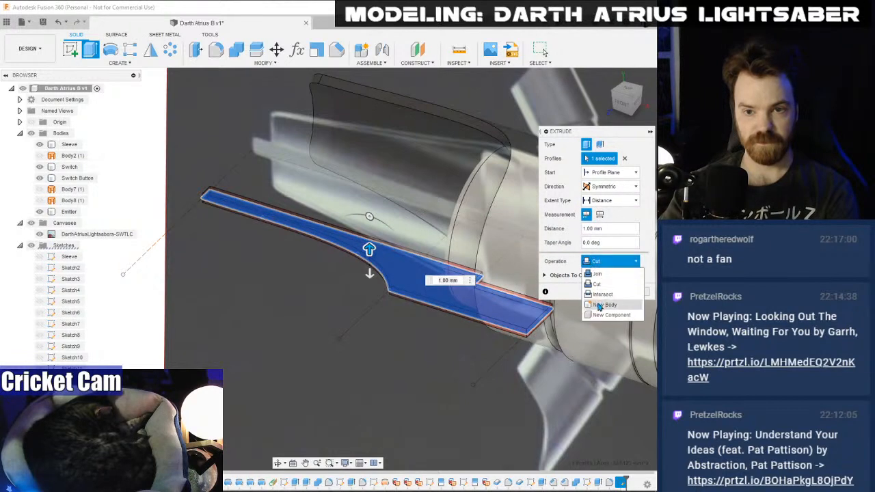
{"action": "left_click", "coordinate": [601, 303]}
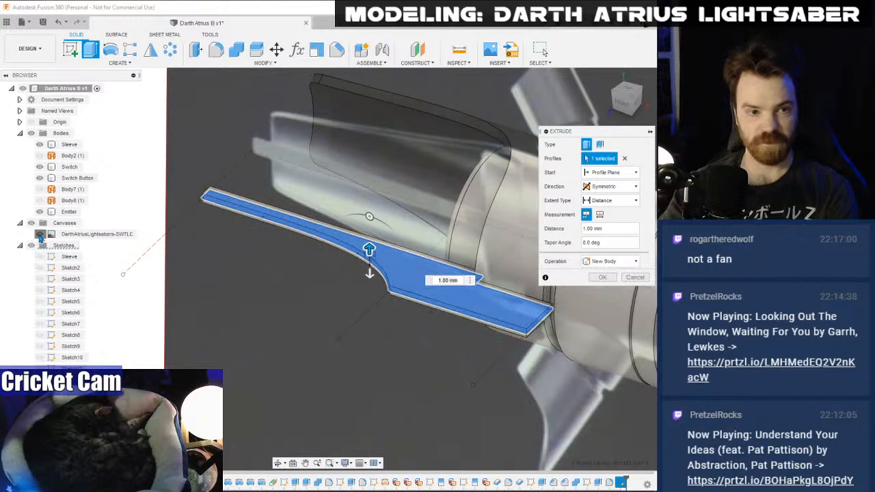
- Check the extrusion against the reference canvas, set its symmetric distance to 2 mm, hide the canvas and complete the body
{"action": "left_click", "coordinate": [40, 234]}
{"action": "middle_click_drag", "start_coordinate": [474, 202], "coordinate": [414, 263], "text": "shift"}
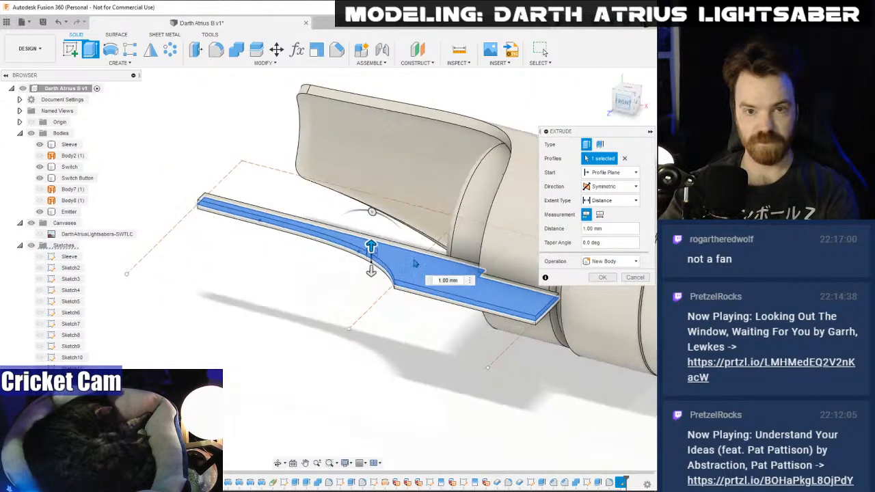
{"action": "left_click", "coordinate": [40, 234]}
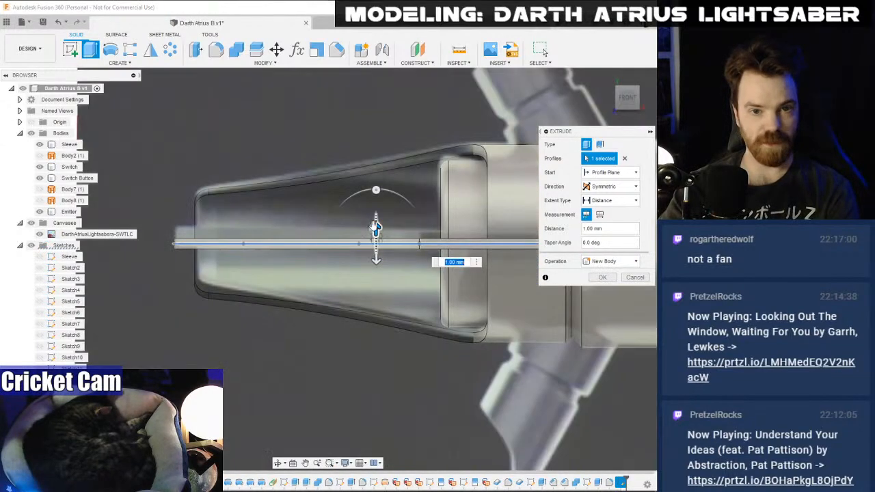
{"action": "scroll", "coordinate": [383, 229], "scroll_direction": "up", "scroll_amount": 2}
{"action": "left_click_drag", "start_coordinate": [376, 235], "coordinate": [377, 226]}
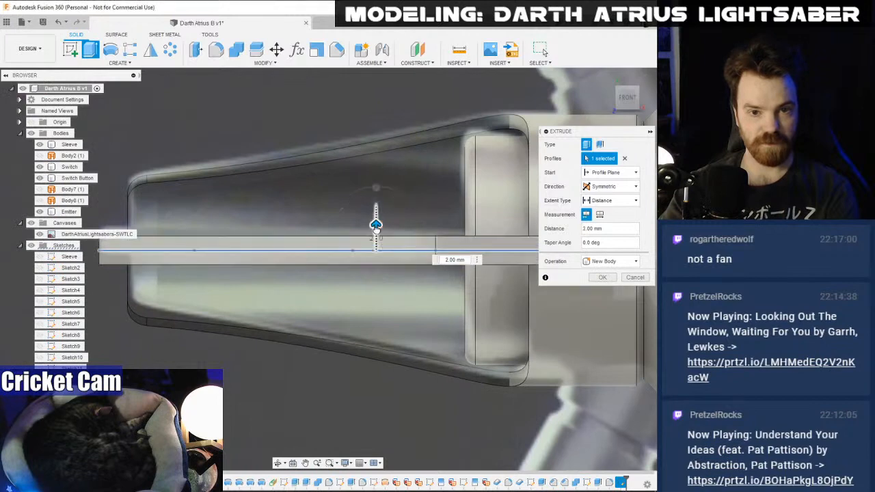
{"action": "scroll", "coordinate": [347, 294], "scroll_direction": "down", "scroll_amount": 1}
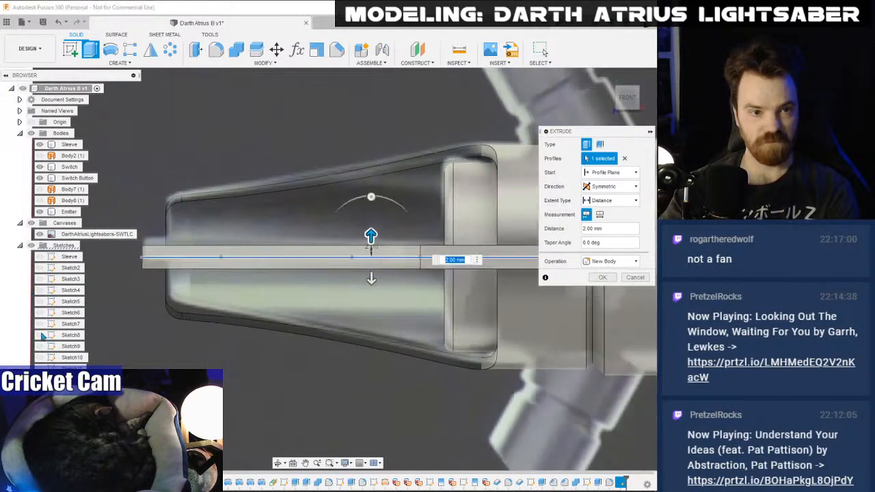
{"action": "left_click", "coordinate": [39, 234]}
{"action": "scroll", "coordinate": [407, 225], "scroll_direction": "down", "scroll_amount": 2}
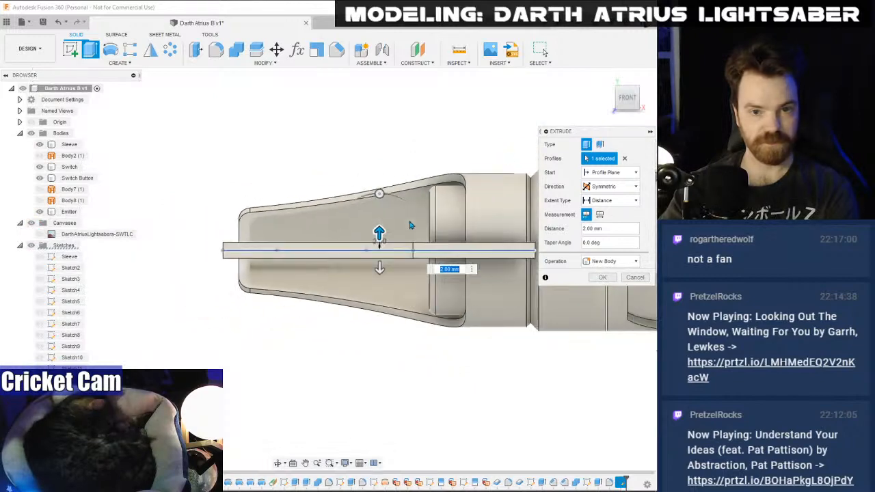
{"action": "left_click", "coordinate": [603, 278]}
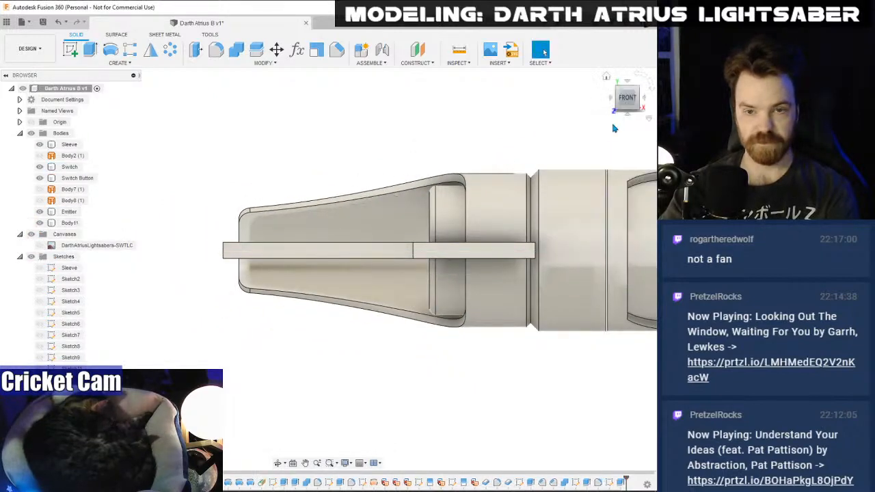
- Inspect the new body beside the emitter at an angle and compare it with an enlarged view of the comic reference in Photos
{"action": "left_click_drag", "start_coordinate": [623, 109], "coordinate": [667, 126]}
{"action": "middle_click_drag", "start_coordinate": [328, 269], "coordinate": [270, 212], "text": "shift"}
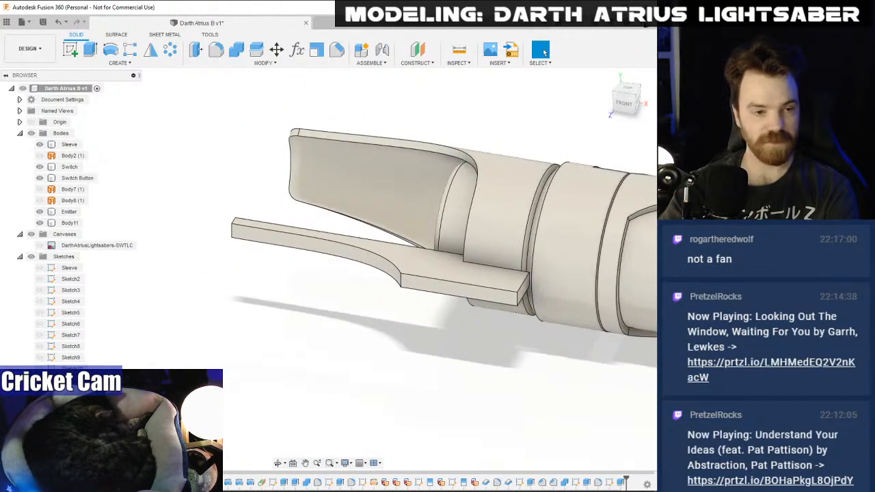
{"action": "key", "text": "alt+Tab"}
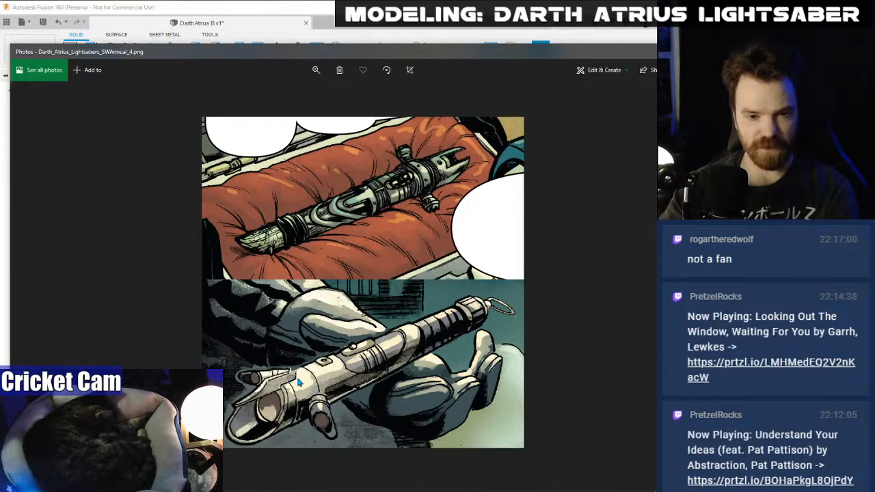
{"action": "left_click", "coordinate": [316, 70]}
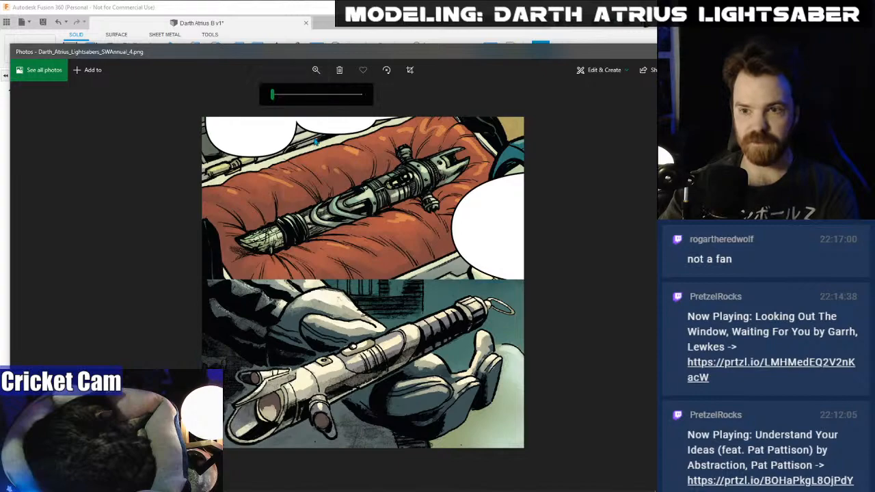
{"action": "left_click", "coordinate": [317, 97]}
{"action": "left_click_drag", "start_coordinate": [274, 390], "coordinate": [292, 205]}
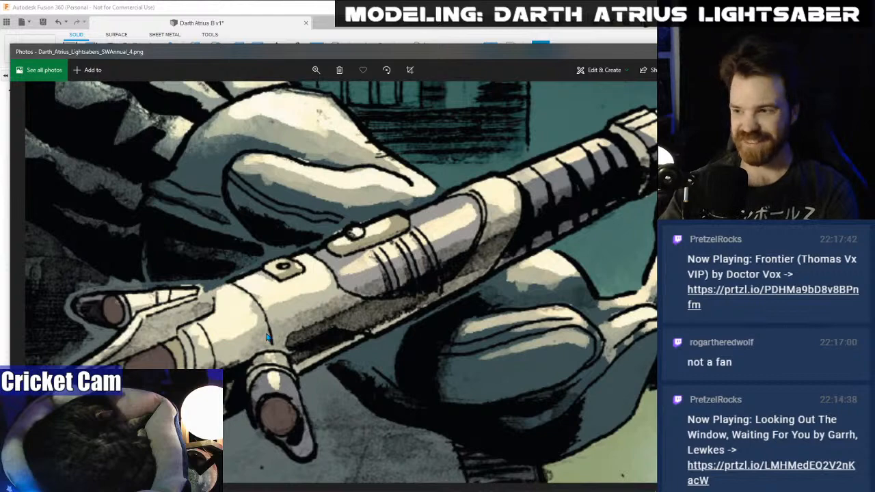
{"action": "left_click", "coordinate": [261, 29]}
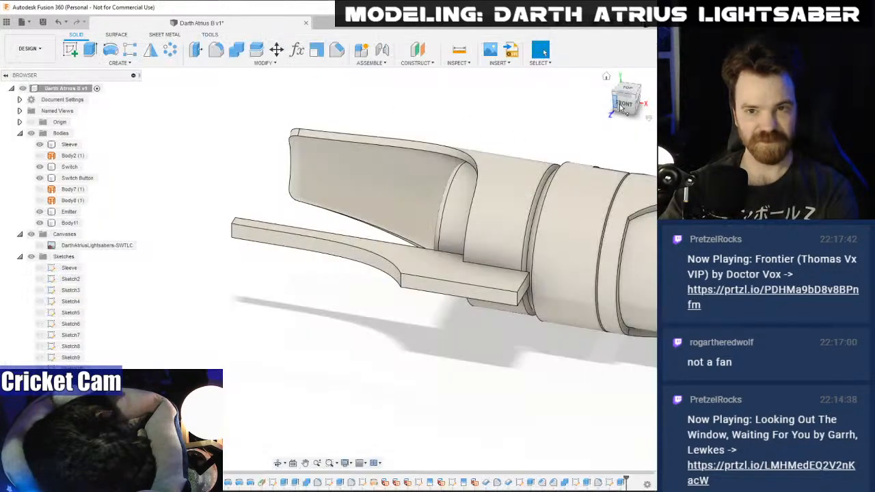
- Place the comic reference image beside the model and compare its emitter prong with the modelled side blade, then return to the model
{"action": "middle_click_drag", "start_coordinate": [329, 270], "coordinate": [409, 281], "text": "shift"}
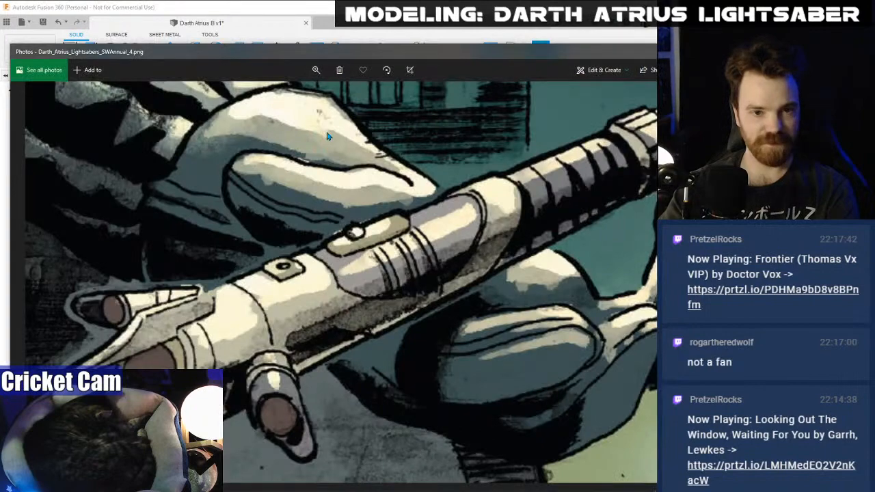
{"action": "left_click_drag", "start_coordinate": [376, 69], "coordinate": [551, 13]}
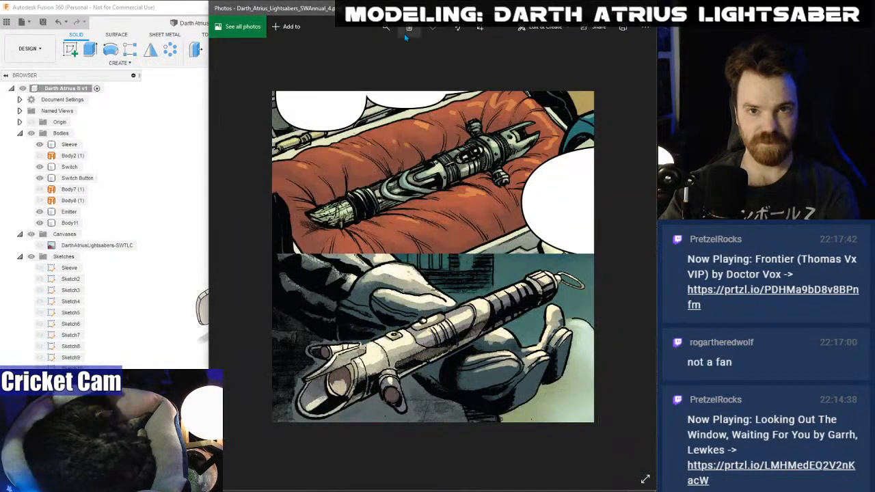
{"action": "left_click", "coordinate": [386, 28]}
{"action": "left_click_drag", "start_coordinate": [361, 52], "coordinate": [379, 51]}
{"action": "left_click_drag", "start_coordinate": [479, 8], "coordinate": [704, 8]}
{"action": "scroll", "coordinate": [565, 288], "scroll_direction": "up", "scroll_amount": 5}
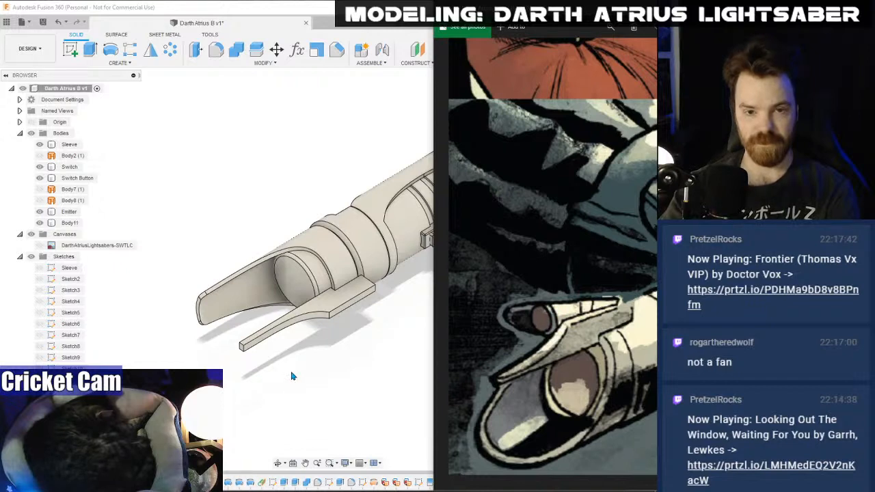
{"action": "left_click", "coordinate": [330, 317]}
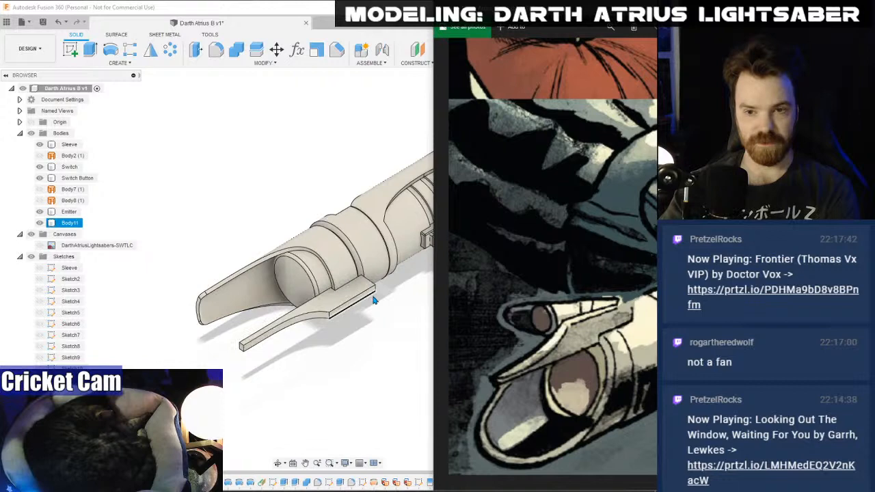
{"action": "key", "text": "Escape"}
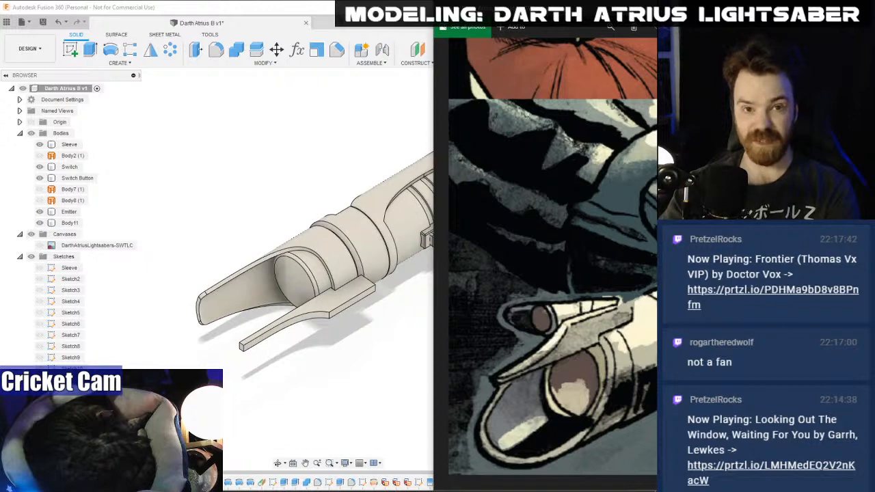
{"action": "left_click", "coordinate": [372, 255]}
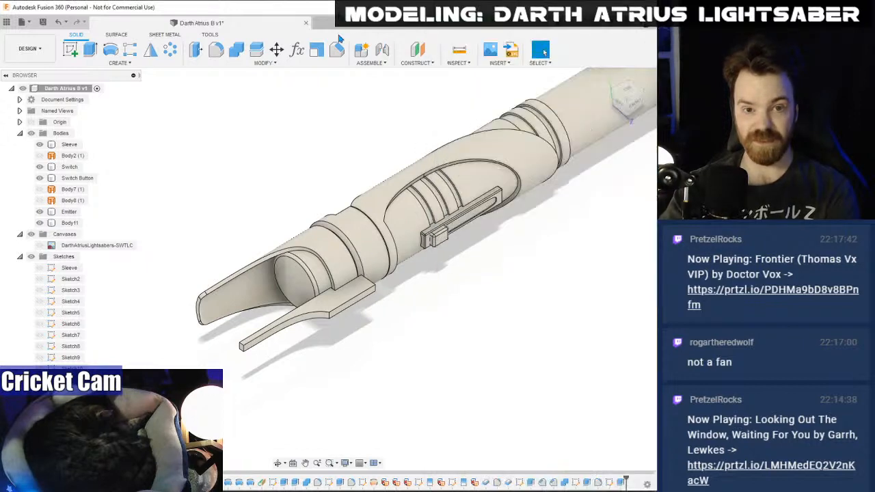
- Open the side blade's profile sketch for editing in the top view
{"action": "left_click", "coordinate": [635, 94]}
{"action": "right_click", "coordinate": [232, 268]}
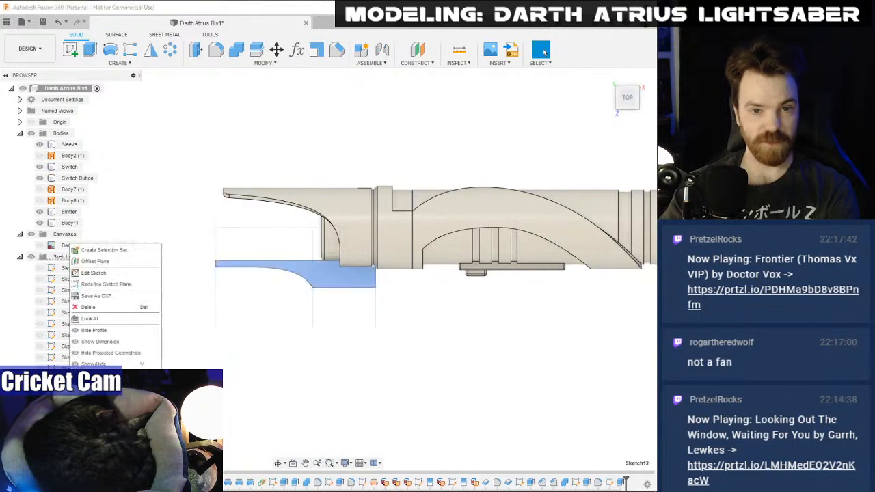
{"action": "left_click", "coordinate": [113, 275]}
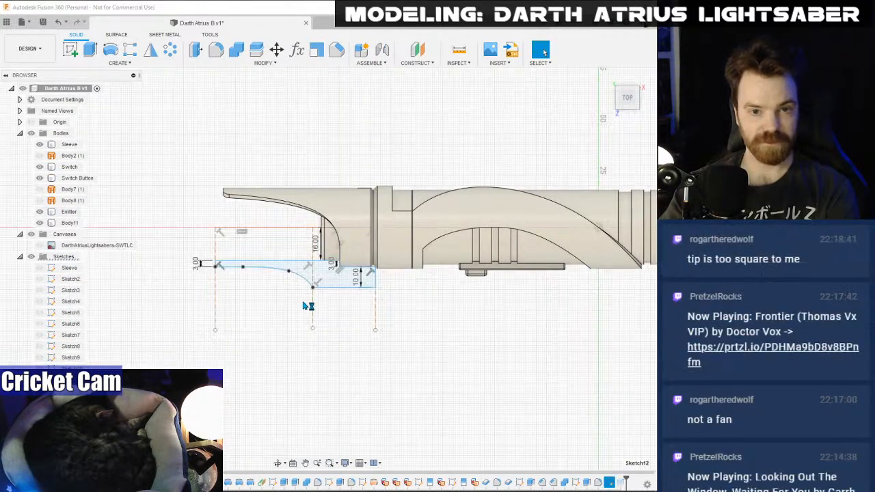
{"action": "scroll", "coordinate": [321, 282], "scroll_direction": "up", "scroll_amount": 5}
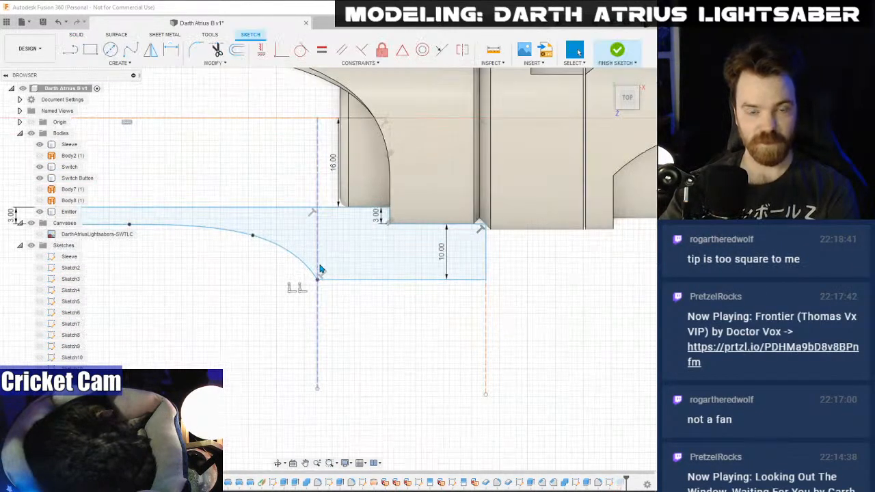
{"action": "scroll", "coordinate": [320, 282], "scroll_direction": "down", "scroll_amount": 3}
{"action": "scroll", "coordinate": [320, 302], "scroll_direction": "up", "scroll_amount": 2}
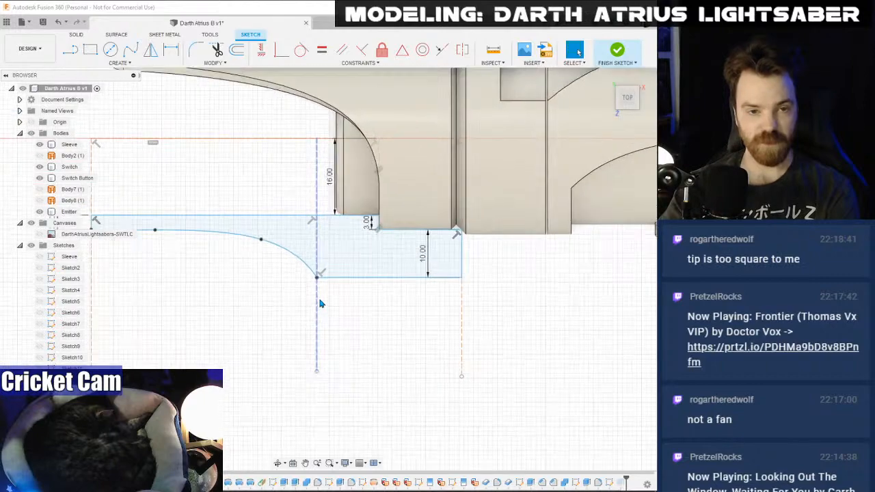
- Move the lower end point of the blade's curve by -3 mm in X and finish the sketch
{"action": "left_click_drag", "start_coordinate": [316, 280], "coordinate": [296, 282]}
{"action": "key", "text": "ctrl+z"}
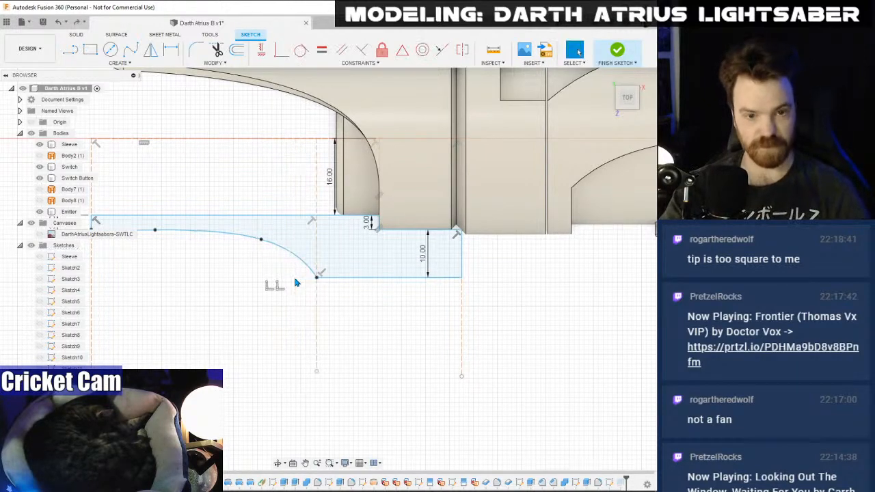
{"action": "left_click", "coordinate": [316, 281]}
{"action": "right_click", "coordinate": [316, 281]}
{"action": "left_click", "coordinate": [294, 365]}
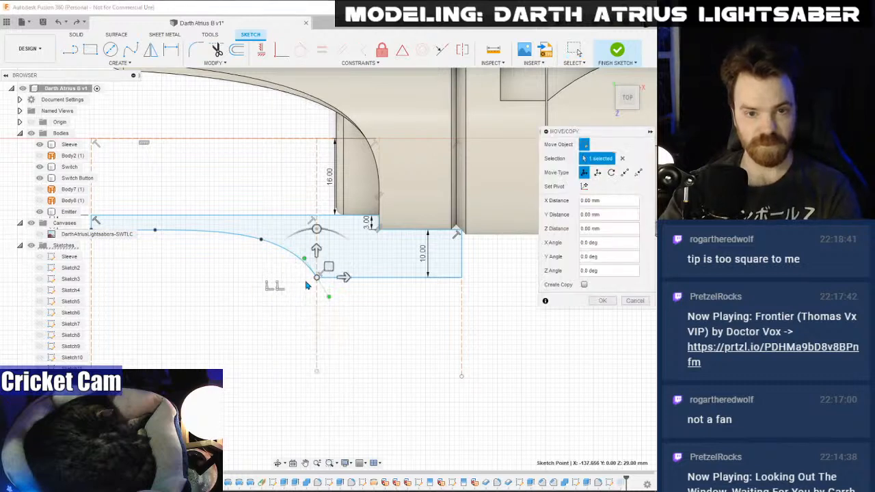
{"action": "left_click_drag", "start_coordinate": [342, 278], "coordinate": [323, 279]}
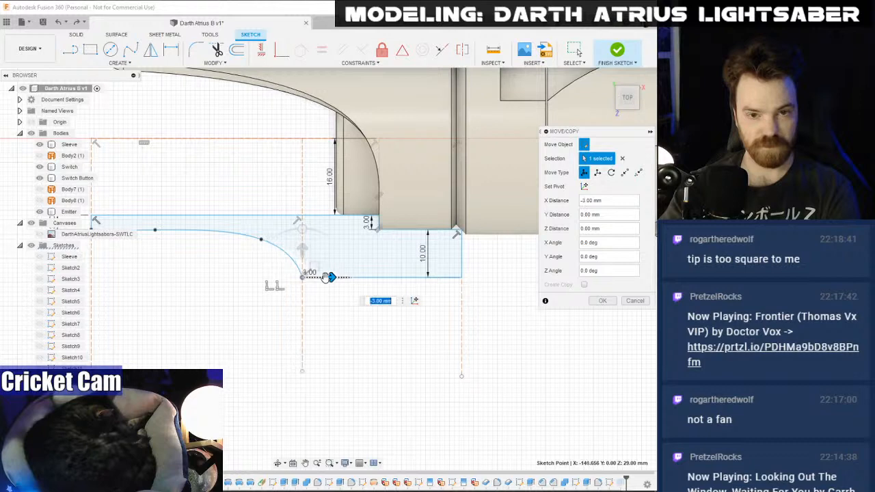
{"action": "left_click", "coordinate": [602, 301]}
{"action": "mouse_move", "coordinate": [252, 315]}
{"action": "middle_mouse_down"}
{"action": "mouse_move", "coordinate": [315, 311]}
{"action": "mouse_move", "coordinate": [339, 281]}
{"action": "middle_mouse_up"}
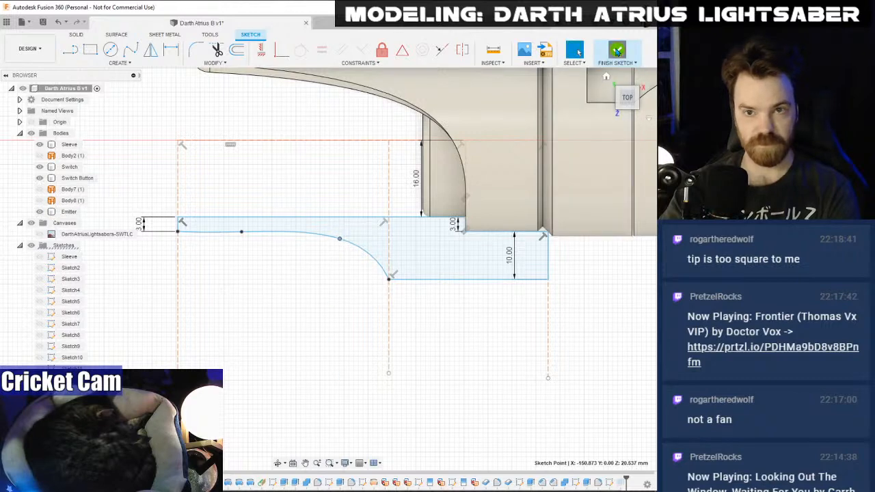
{"action": "left_click", "coordinate": [617, 51]}
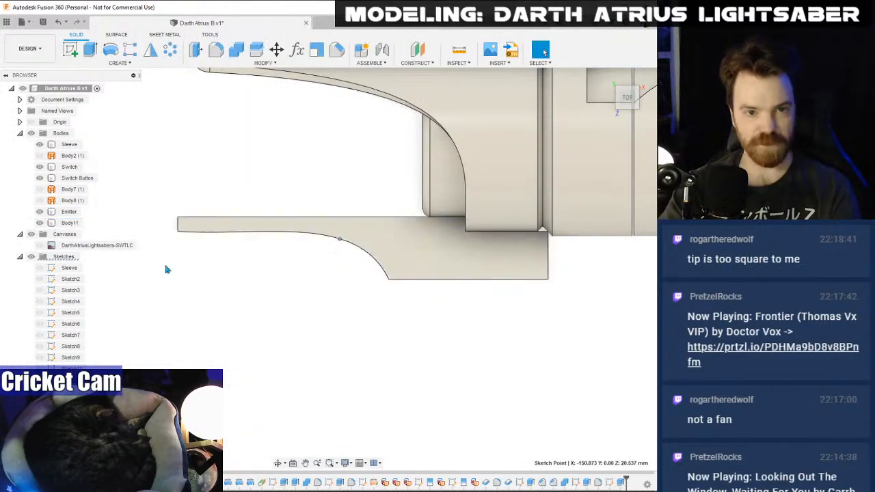
- Reopen the blade's profile sketch and level the tangent handle at the curve's tip end
{"action": "right_click", "coordinate": [72, 248]}
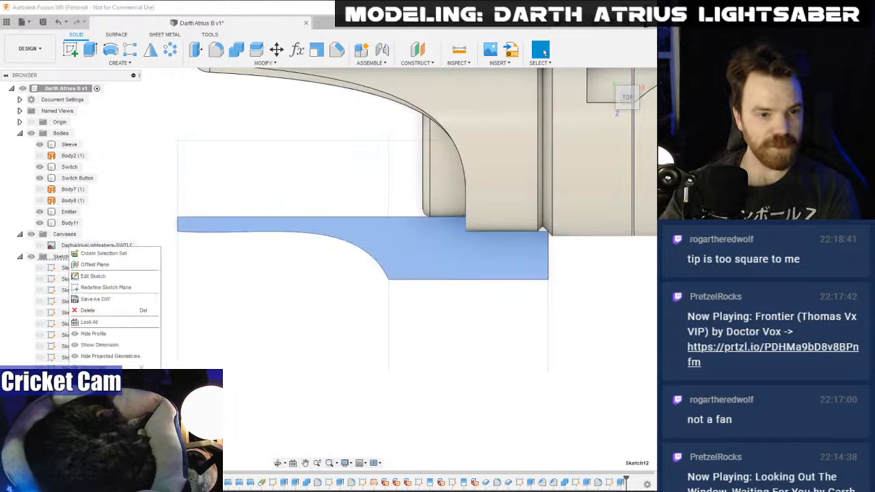
{"action": "left_click", "coordinate": [102, 281]}
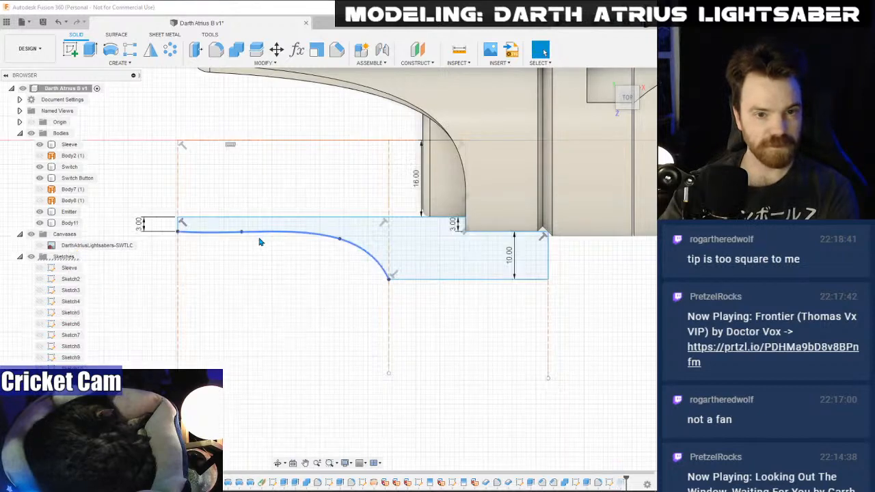
{"action": "scroll", "coordinate": [183, 242], "scroll_direction": "up", "scroll_amount": 3}
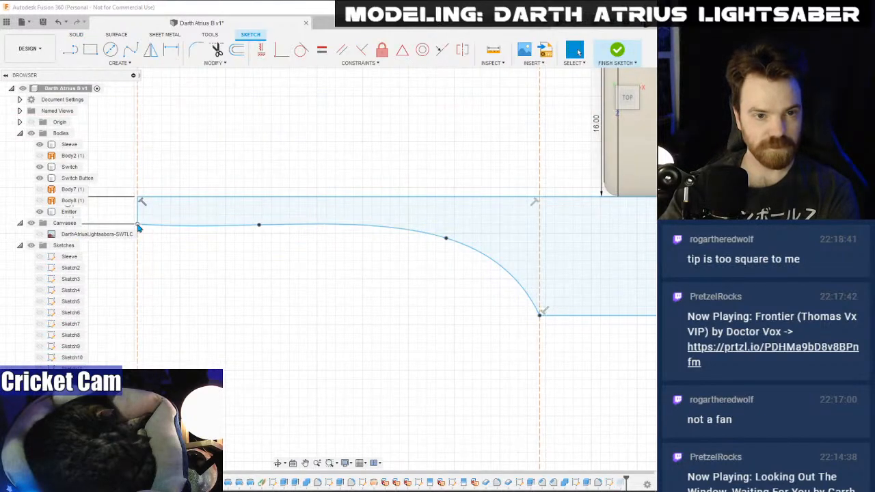
{"action": "left_click", "coordinate": [166, 231]}
{"action": "scroll", "coordinate": [152, 228], "scroll_direction": "up", "scroll_amount": 5}
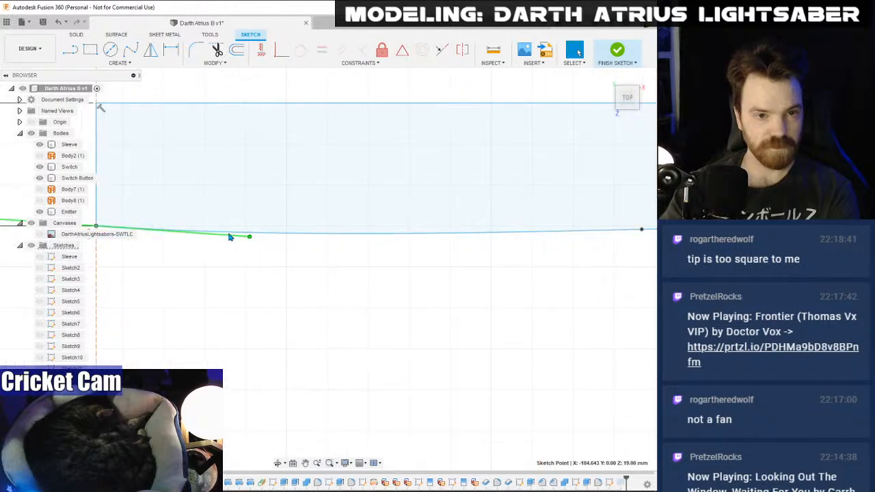
{"action": "left_click_drag", "start_coordinate": [252, 230], "coordinate": [251, 228]}
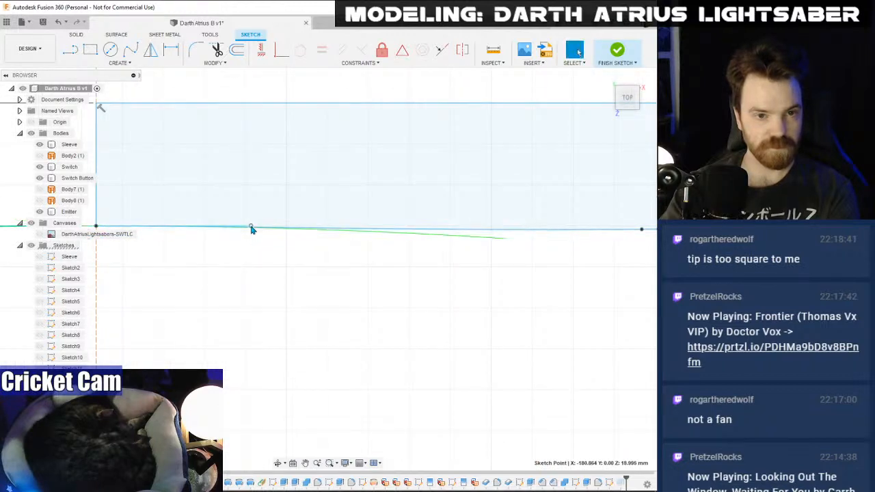
- Shift the curve's second fit point farther from the blade tip, keeping that stretch nearly straight
{"action": "middle_click_drag", "start_coordinate": [380, 274], "coordinate": [159, 282]}
{"action": "scroll", "coordinate": [374, 320], "scroll_direction": "down", "scroll_amount": 3}
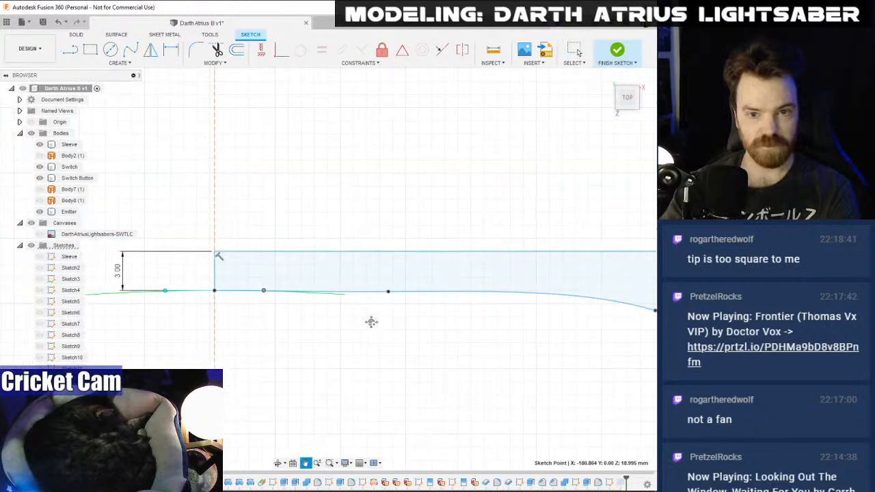
{"action": "scroll", "coordinate": [278, 253], "scroll_direction": "down", "scroll_amount": 2}
{"action": "left_click_drag", "start_coordinate": [284, 251], "coordinate": [330, 252]}
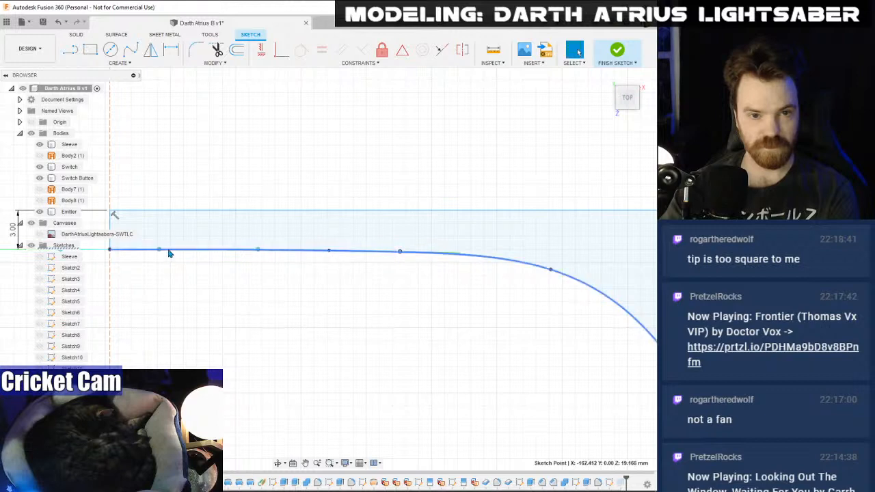
- Fine-tune the tangent handle at the blade tip so the curve starts straight
{"action": "scroll", "coordinate": [126, 264], "scroll_direction": "up", "scroll_amount": 2}
{"action": "scroll", "coordinate": [126, 264], "scroll_direction": "up", "scroll_amount": 2}
{"action": "middle_click_drag", "start_coordinate": [127, 255], "coordinate": [250, 260]}
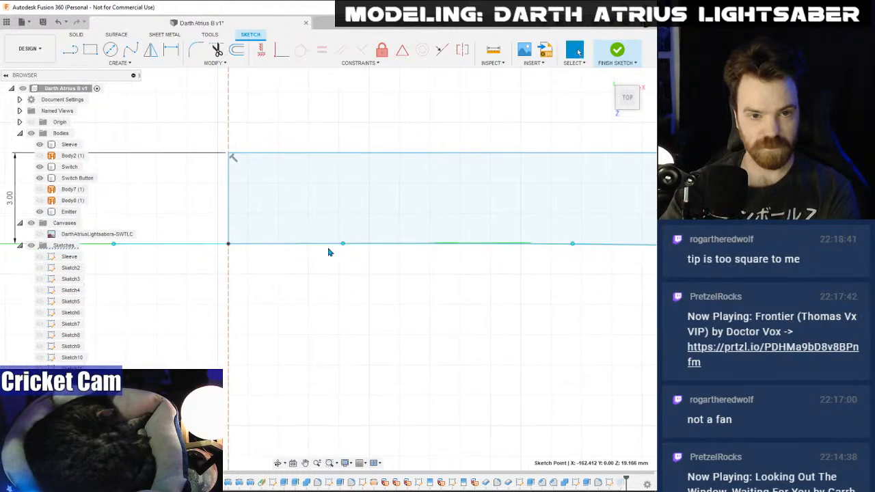
{"action": "left_click_drag", "start_coordinate": [344, 245], "coordinate": [345, 244]}
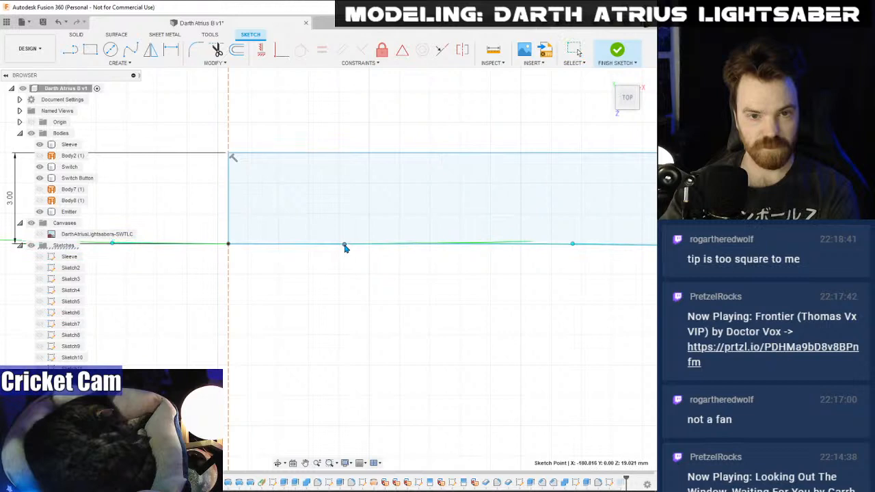
- Flatten the tangent handle of the curve's second fit point and finish the sketch
{"action": "middle_click_drag", "start_coordinate": [441, 269], "coordinate": [168, 269]}
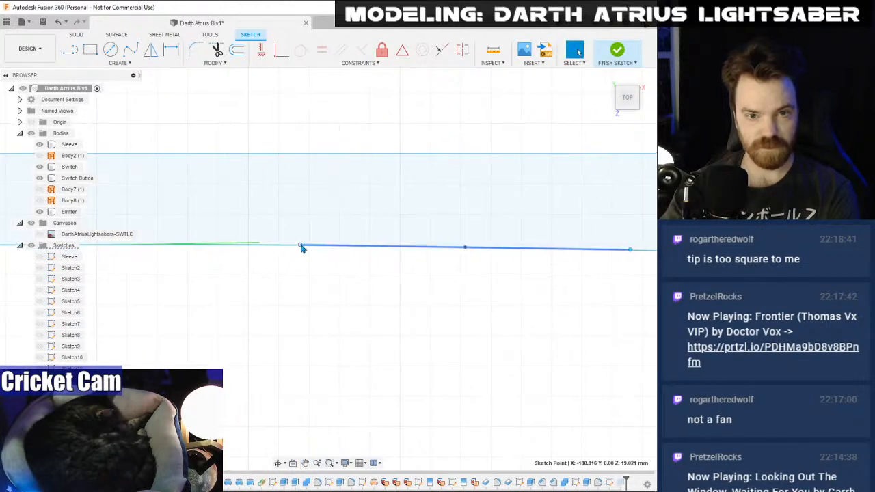
{"action": "left_click_drag", "start_coordinate": [301, 248], "coordinate": [303, 251]}
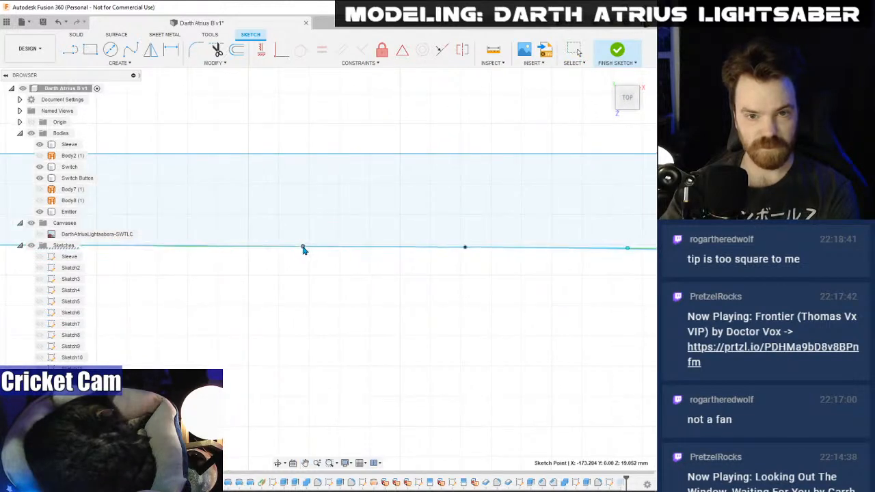
{"action": "scroll", "coordinate": [387, 334], "scroll_direction": "down", "scroll_amount": 3}
{"action": "scroll", "coordinate": [385, 332], "scroll_direction": "down", "scroll_amount": 2}
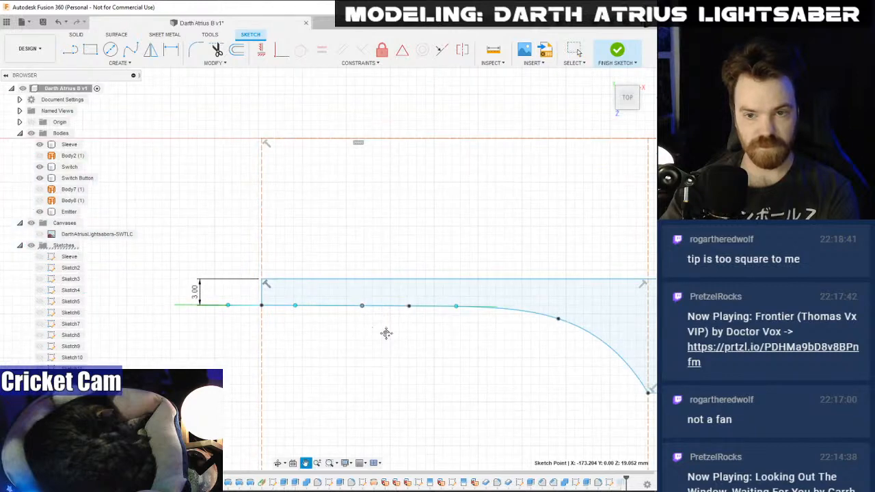
{"action": "left_click", "coordinate": [615, 51]}
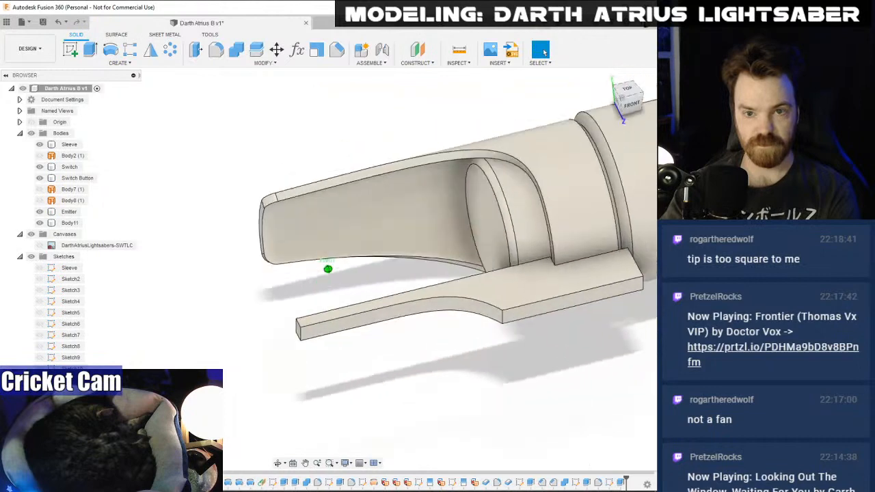
- Inspect the reshaped side blade from several angles and compare it with the comic reference image
{"action": "scroll", "coordinate": [500, 255], "scroll_direction": "down", "scroll_amount": 3}
{"action": "middle_click_drag", "start_coordinate": [517, 251], "coordinate": [430, 285]}
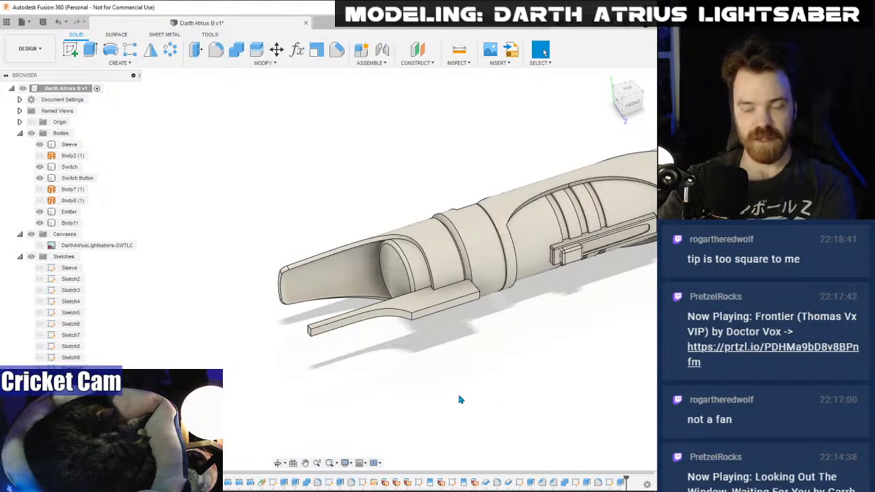
{"action": "left_click", "coordinate": [311, 333]}
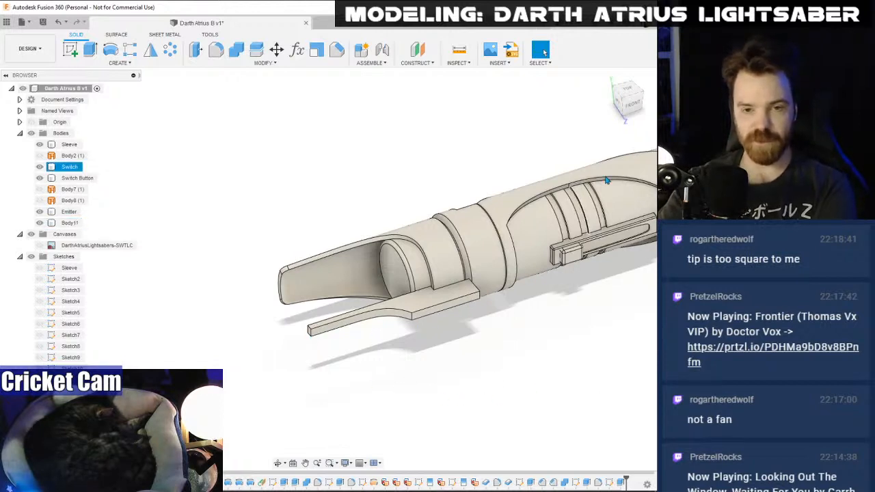
{"action": "mouse_move", "coordinate": [629, 109]}
{"action": "left_mouse_down"}
{"action": "mouse_move", "coordinate": [684, 129]}
{"action": "mouse_move", "coordinate": [646, 99]}
{"action": "mouse_move", "coordinate": [636, 111]}
{"action": "mouse_move", "coordinate": [662, 99]}
{"action": "mouse_move", "coordinate": [602, 126]}
{"action": "left_mouse_up"}
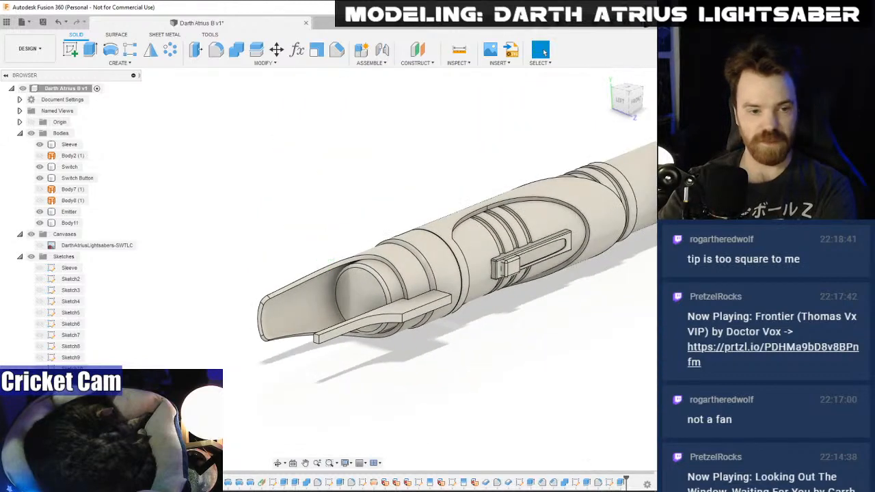
{"action": "key", "text": "alt+Tab"}
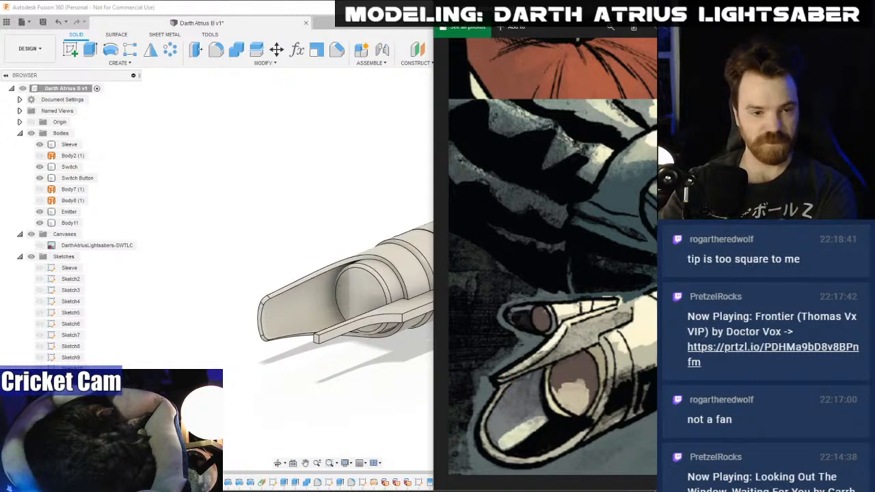
{"action": "key", "text": "alt+Tab"}
- Show the DarthAtriusLightsabers-SWTLC canvas in the front view and hide the bodies to examine the reference blade
{"action": "left_click", "coordinate": [40, 245]}
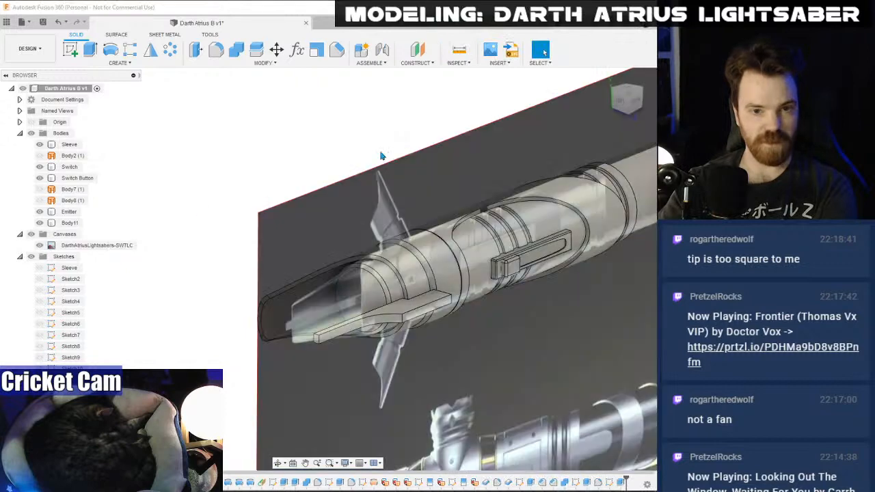
{"action": "left_click", "coordinate": [638, 101]}
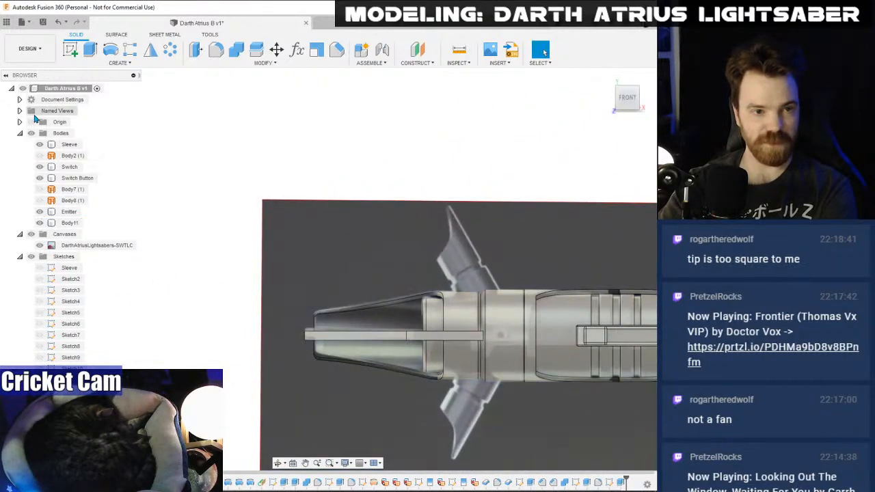
{"action": "scroll", "coordinate": [399, 376], "scroll_direction": "up", "scroll_amount": 4}
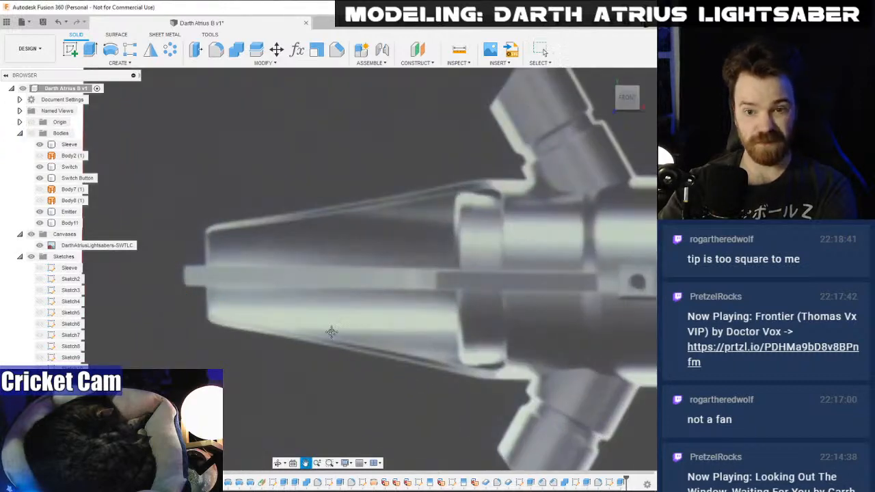
- Show the bodies over the reference canvas in the front view to compare the side blade, and hide the canvas
{"action": "middle_click_drag", "start_coordinate": [331, 333], "coordinate": [213, 331]}
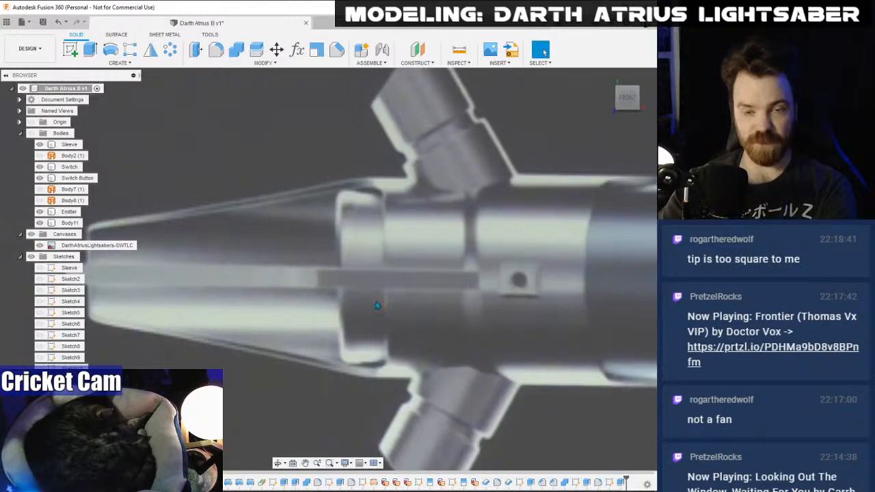
{"action": "left_click", "coordinate": [626, 96]}
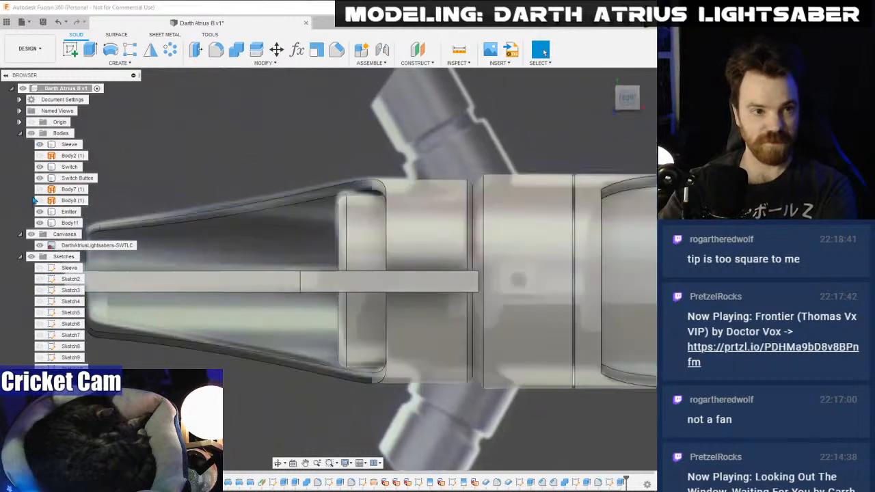
{"action": "left_click", "coordinate": [298, 307]}
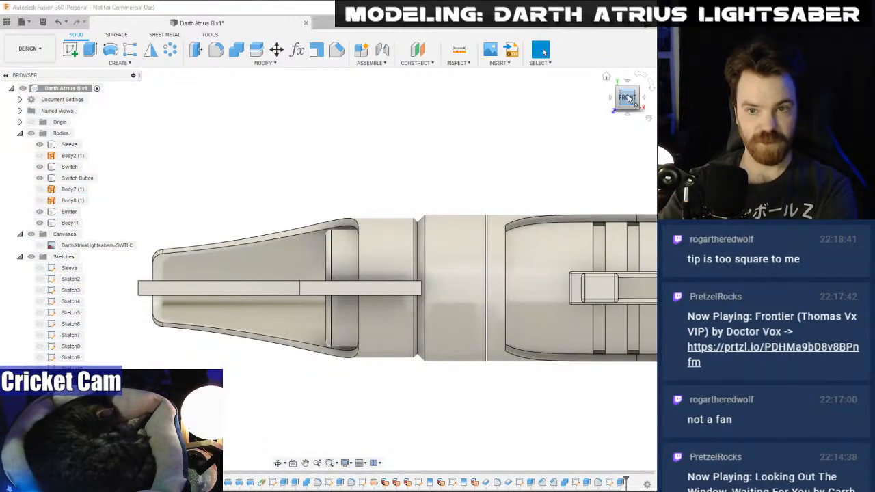
- Fillet the outer edges of the side blade, including its tip, curved edges, lower edges and rear end, with a 0.5 mm radius
{"action": "left_click_drag", "start_coordinate": [627, 98], "coordinate": [610, 134]}
{"action": "scroll", "coordinate": [442, 195], "scroll_direction": "down", "scroll_amount": 3}
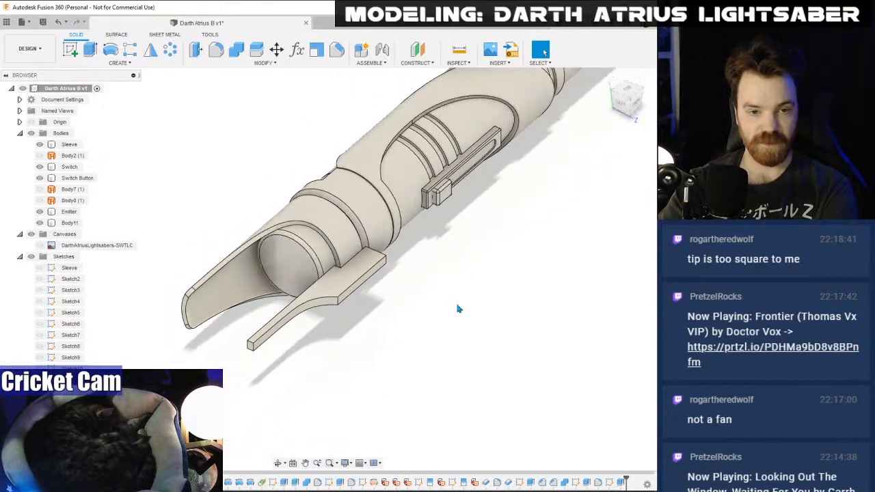
{"action": "middle_click_drag", "start_coordinate": [436, 341], "coordinate": [497, 331]}
{"action": "scroll", "coordinate": [409, 309], "scroll_direction": "up", "scroll_amount": 5}
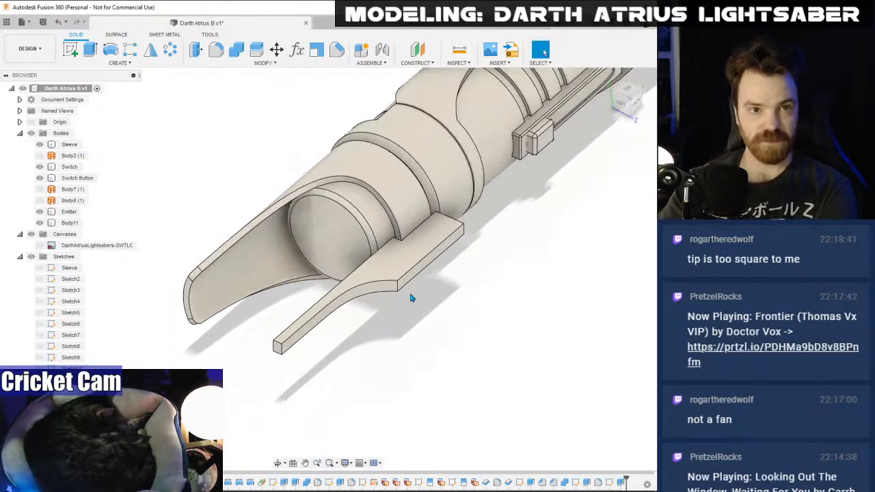
{"action": "left_click", "coordinate": [216, 49]}
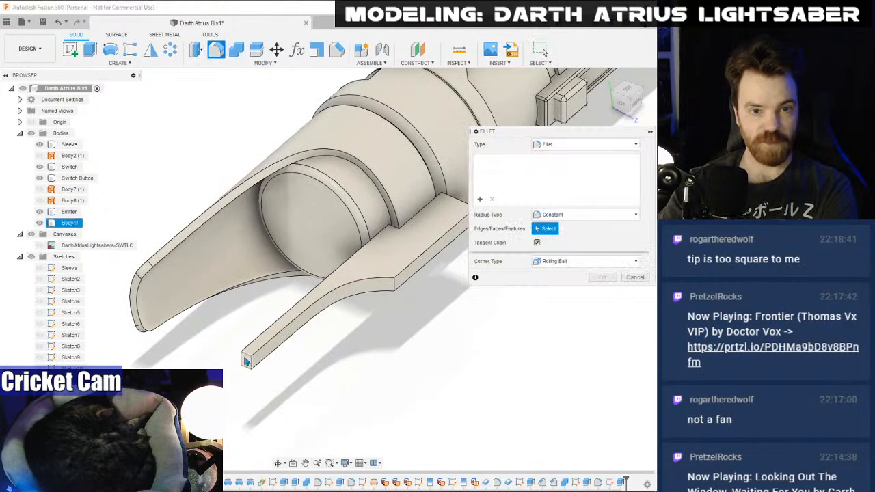
{"action": "left_click", "coordinate": [297, 323]}
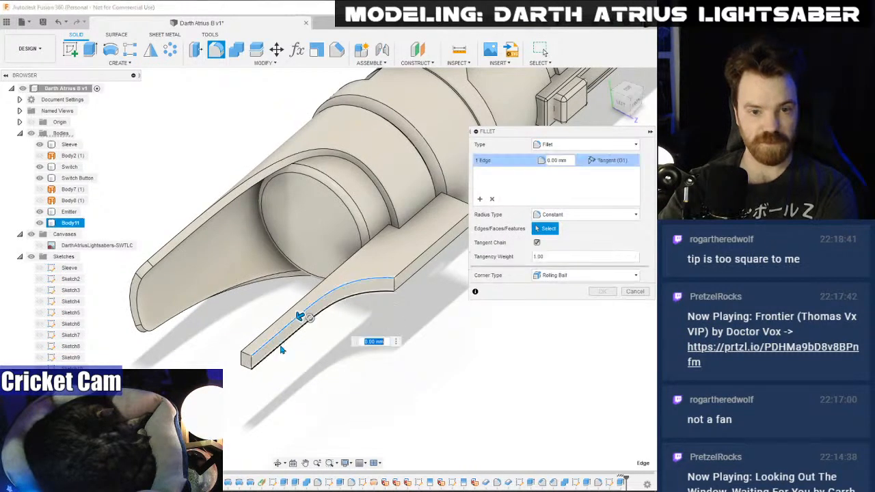
{"action": "left_click", "coordinate": [243, 356]}
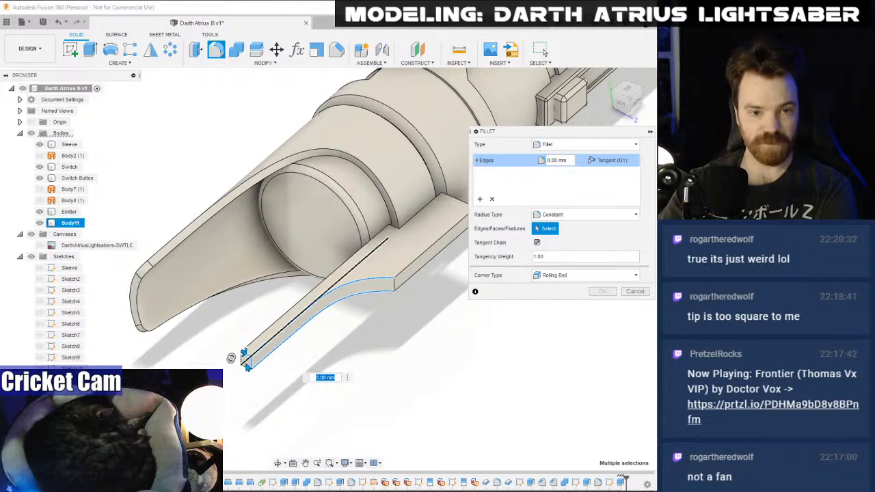
{"action": "left_click", "coordinate": [241, 368]}
{"action": "left_click", "coordinate": [237, 361]}
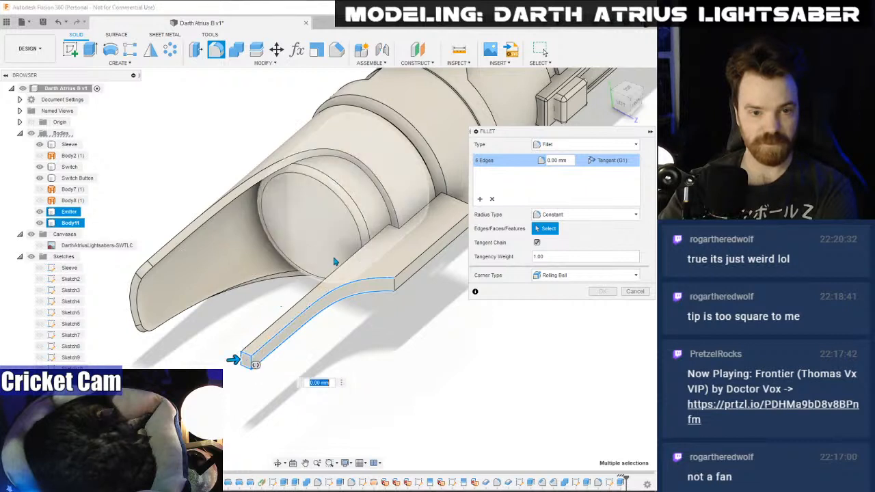
{"action": "left_click", "coordinate": [409, 268]}
{"action": "left_click", "coordinate": [412, 278]}
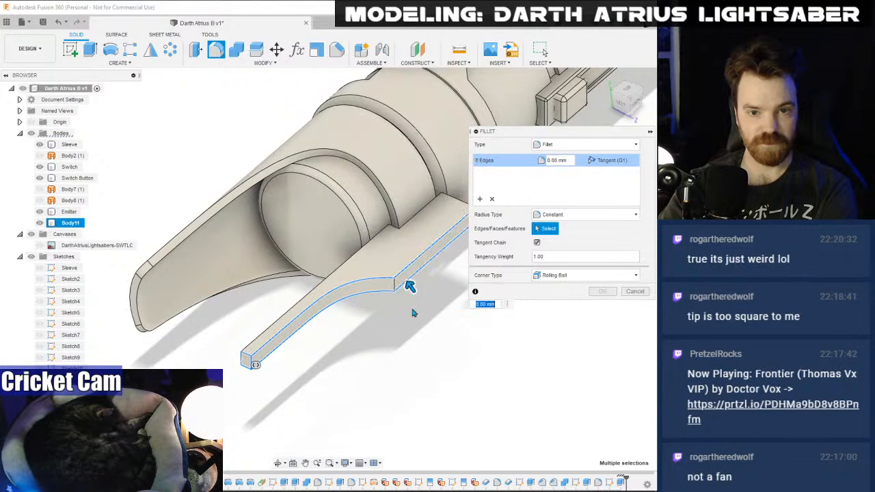
{"action": "middle_click_drag", "start_coordinate": [413, 311], "coordinate": [271, 365]}
{"action": "left_click", "coordinate": [333, 267]}
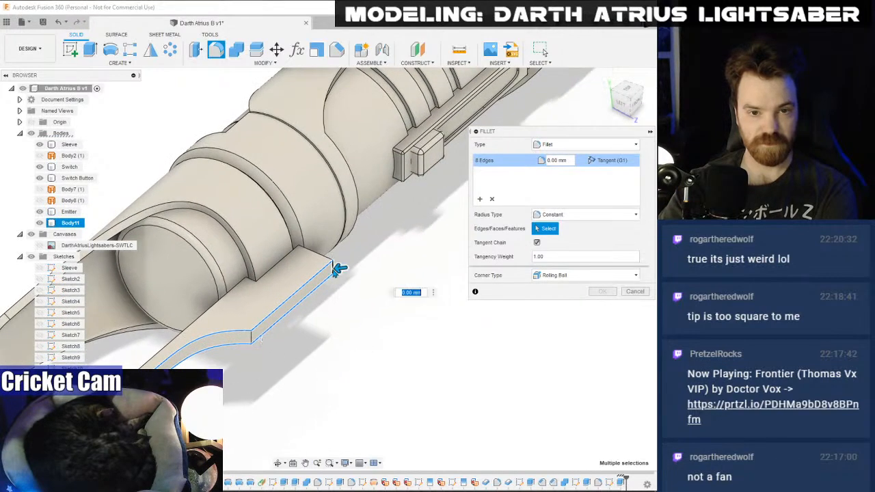
{"action": "left_click", "coordinate": [317, 253]}
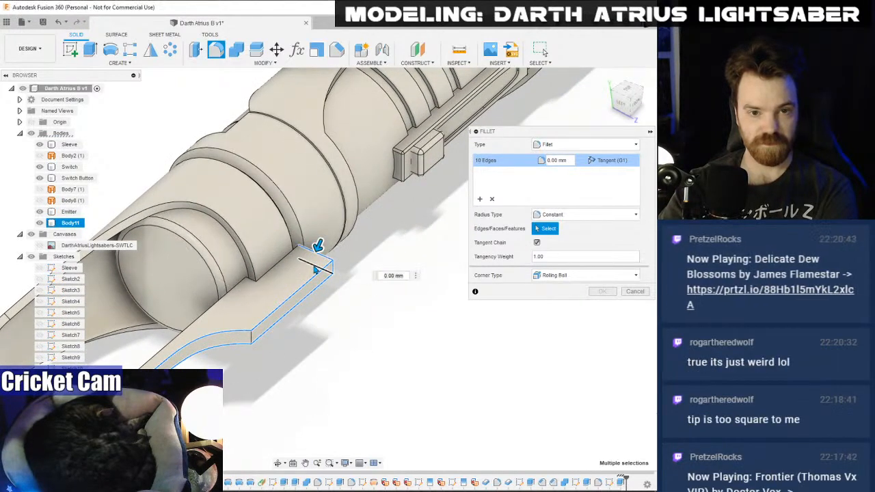
{"action": "left_click", "coordinate": [315, 267]}
{"action": "type", "text": "0.5"}
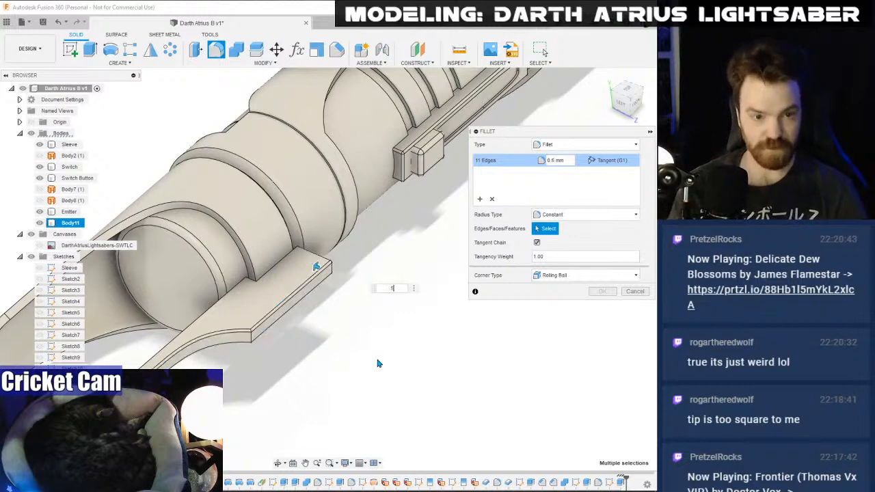
{"action": "middle_click_drag", "start_coordinate": [378, 362], "coordinate": [382, 304]}
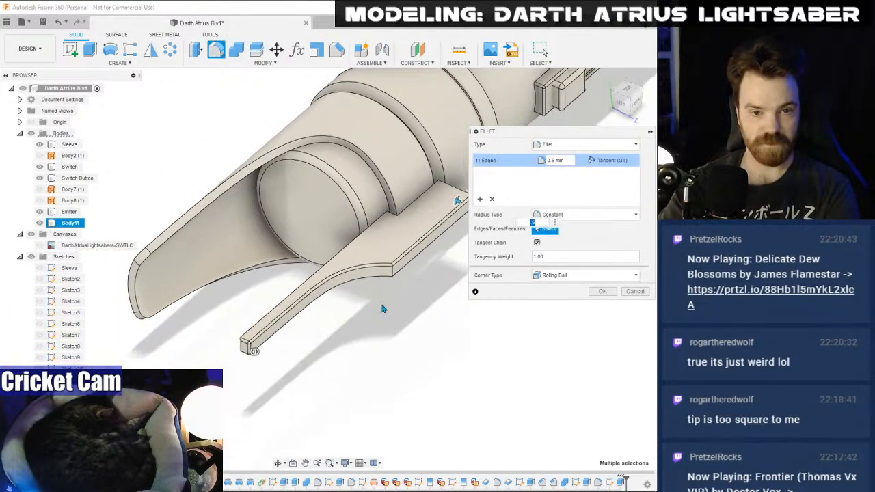
{"action": "left_click", "coordinate": [602, 291]}
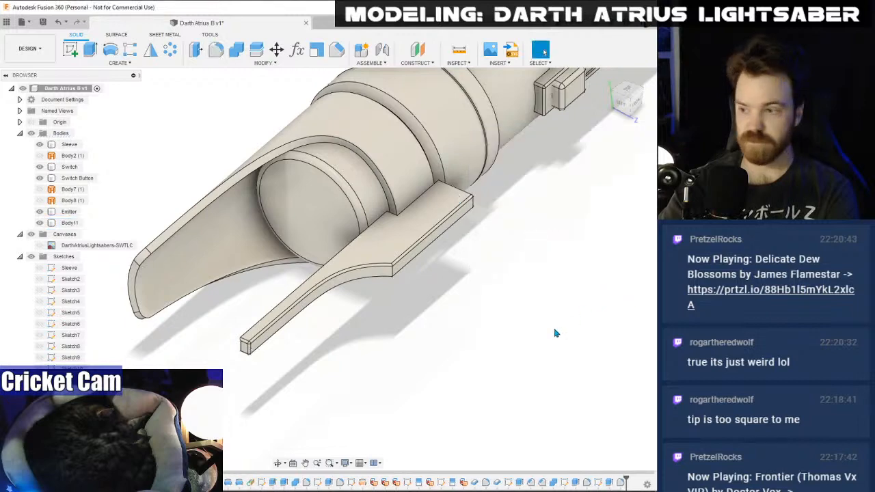
- Inspect the filleted side blade from several angles and the top view, and compare it with the comic reference image
{"action": "middle_click_drag", "start_coordinate": [472, 306], "coordinate": [478, 308]}
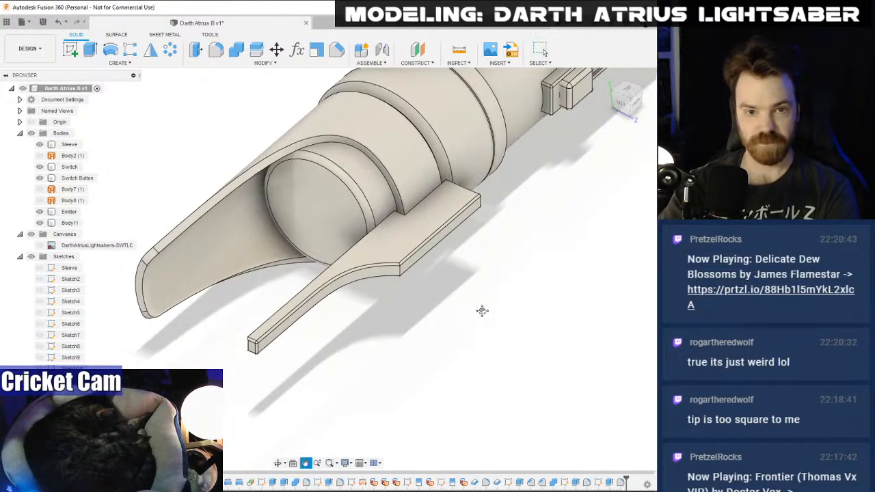
{"action": "middle_click_drag", "start_coordinate": [328, 268], "coordinate": [352, 228], "text": "shift"}
{"action": "middle_click_drag", "start_coordinate": [229, 315], "coordinate": [243, 276]}
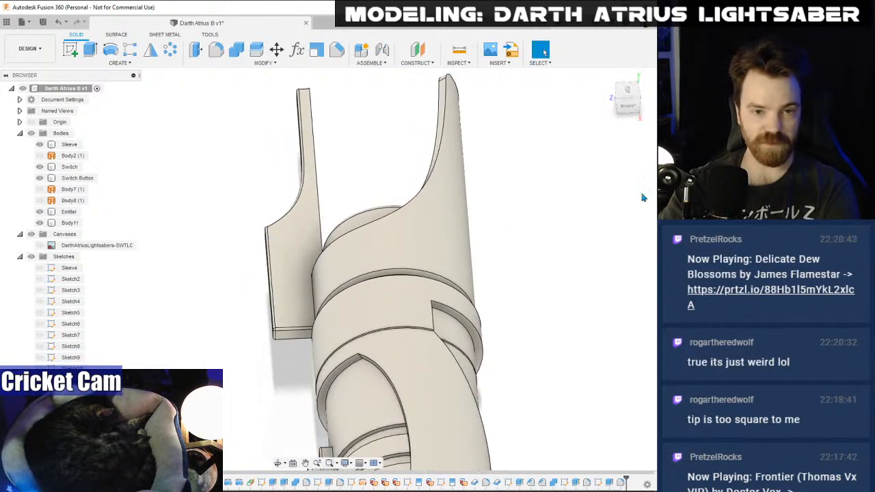
{"action": "left_click_drag", "start_coordinate": [628, 101], "coordinate": [725, 144]}
{"action": "middle_click_drag", "start_coordinate": [328, 269], "coordinate": [353, 290], "text": "shift"}
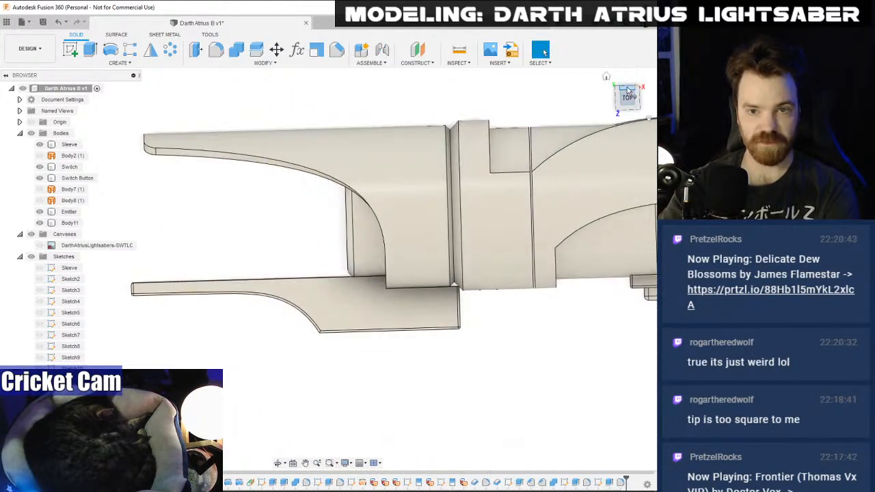
{"action": "left_click", "coordinate": [627, 96]}
{"action": "scroll", "coordinate": [453, 209], "scroll_direction": "up", "scroll_amount": 2}
{"action": "scroll", "coordinate": [457, 219], "scroll_direction": "down", "scroll_amount": 4}
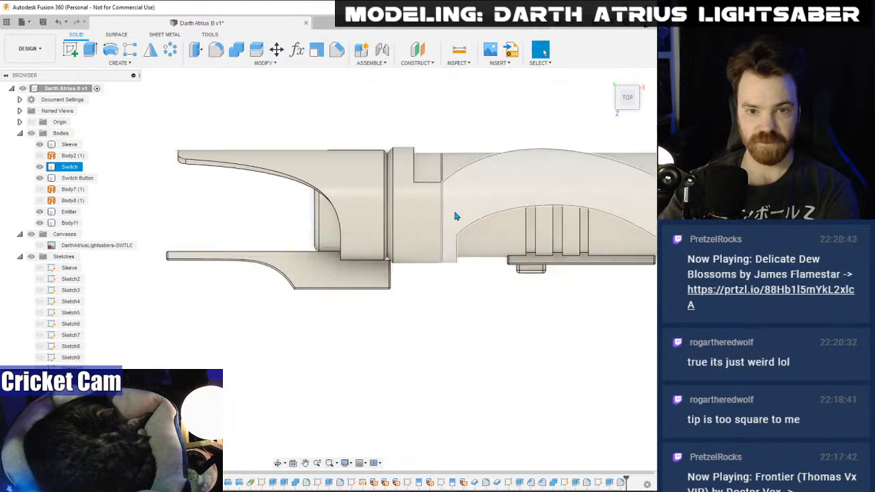
{"action": "left_click", "coordinate": [521, 362]}
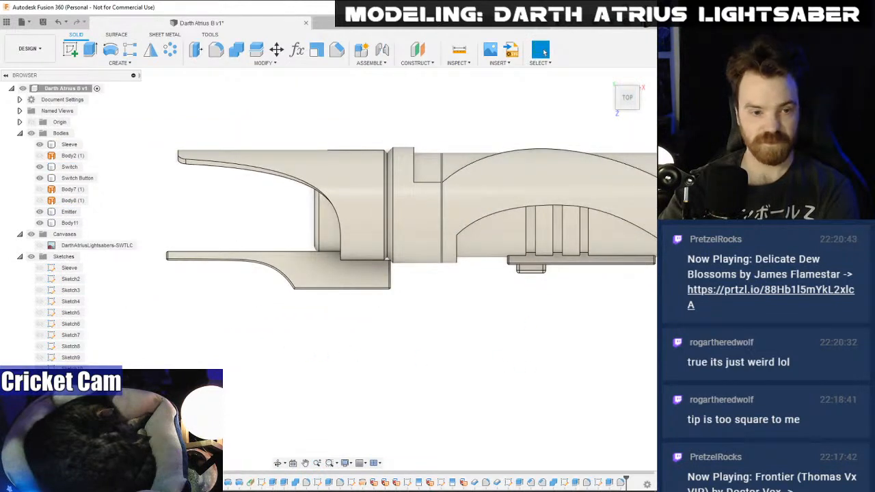
{"action": "key", "text": "alt+Tab"}
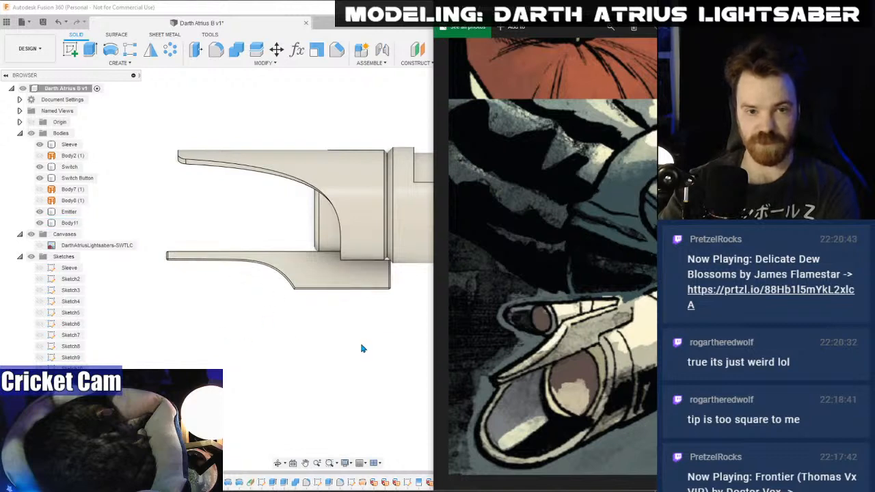
- Edit the side blade's profile sketch, nudge the fit point on the bend and delete the fit point on the straight stretch
{"action": "left_click", "coordinate": [210, 266]}
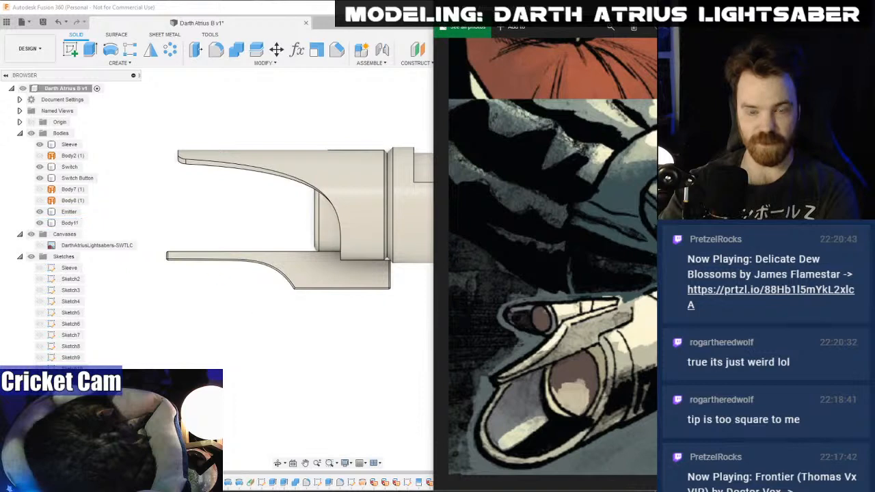
{"action": "left_click", "coordinate": [226, 267]}
{"action": "right_click", "coordinate": [226, 267]}
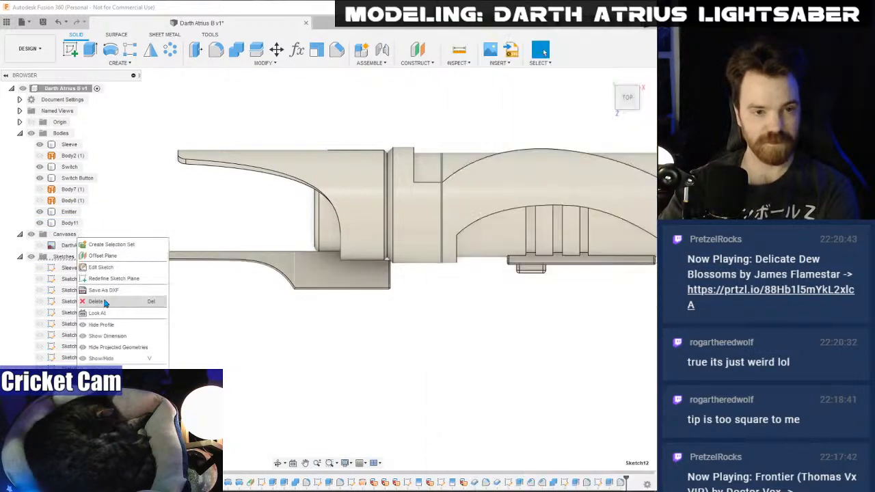
{"action": "left_click", "coordinate": [110, 270]}
{"action": "scroll", "coordinate": [253, 268], "scroll_direction": "up", "scroll_amount": 4}
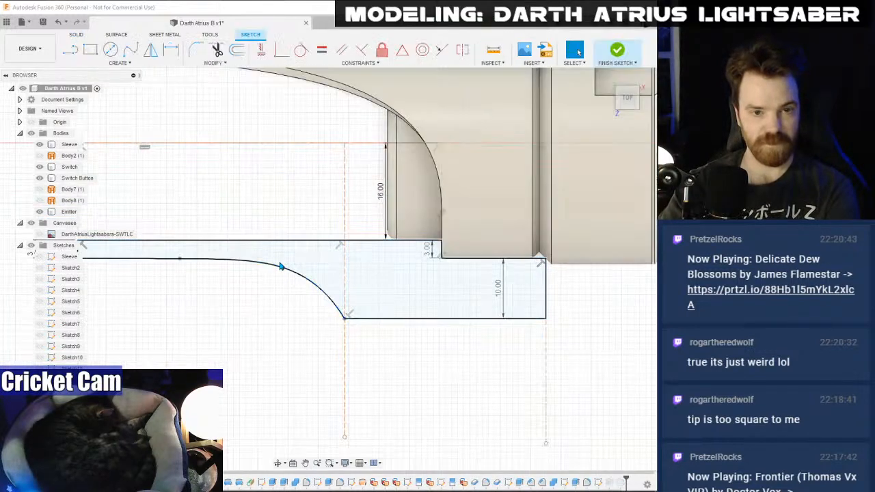
{"action": "left_click_drag", "start_coordinate": [273, 278], "coordinate": [281, 272]}
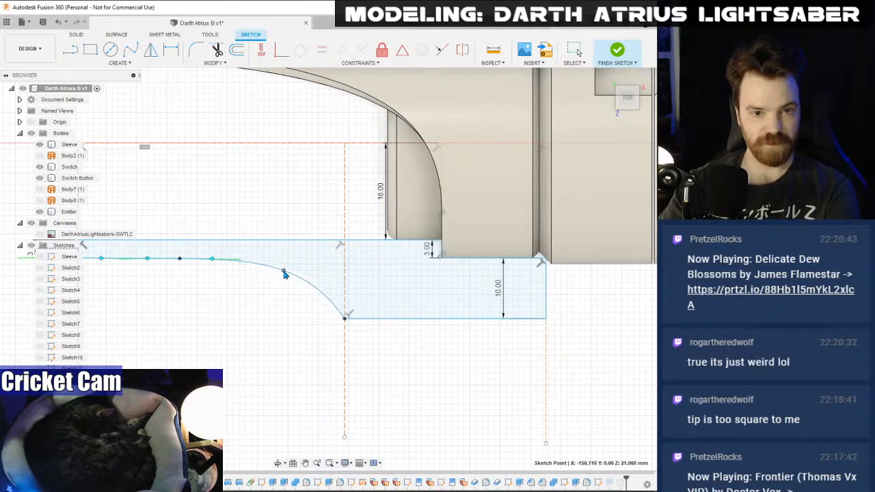
{"action": "middle_click_drag", "start_coordinate": [204, 335], "coordinate": [271, 326]}
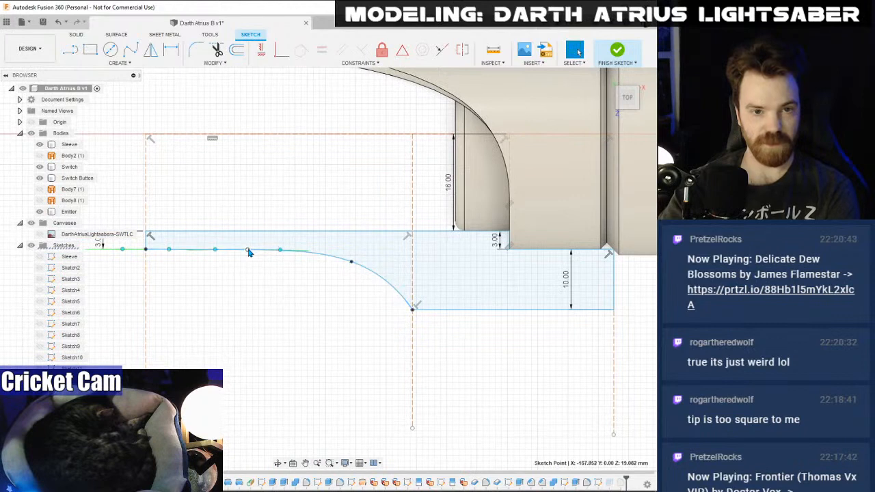
{"action": "key", "text": "Delete"}
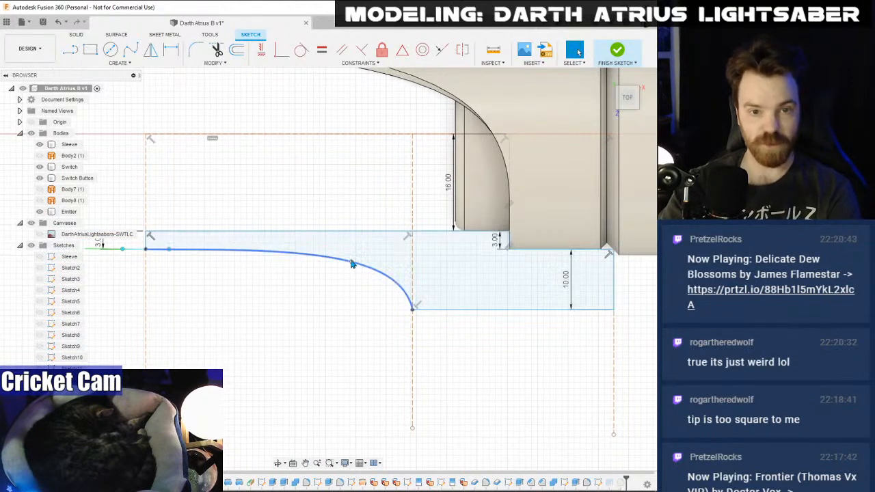
- Smooth the blade curve by moving its remaining middle fit point towards the tip and adjusting its tangent handle, and finish the sketch
{"action": "mouse_move", "coordinate": [351, 263]}
{"action": "left_mouse_down"}
{"action": "mouse_move", "coordinate": [324, 258]}
{"action": "mouse_move", "coordinate": [356, 266]}
{"action": "left_mouse_up"}
{"action": "left_click", "coordinate": [325, 260]}
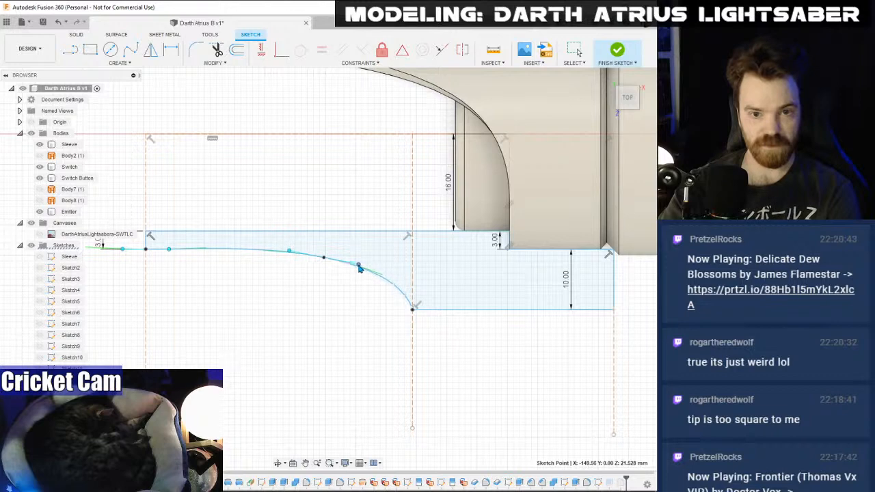
{"action": "left_click_drag", "start_coordinate": [358, 266], "coordinate": [357, 264]}
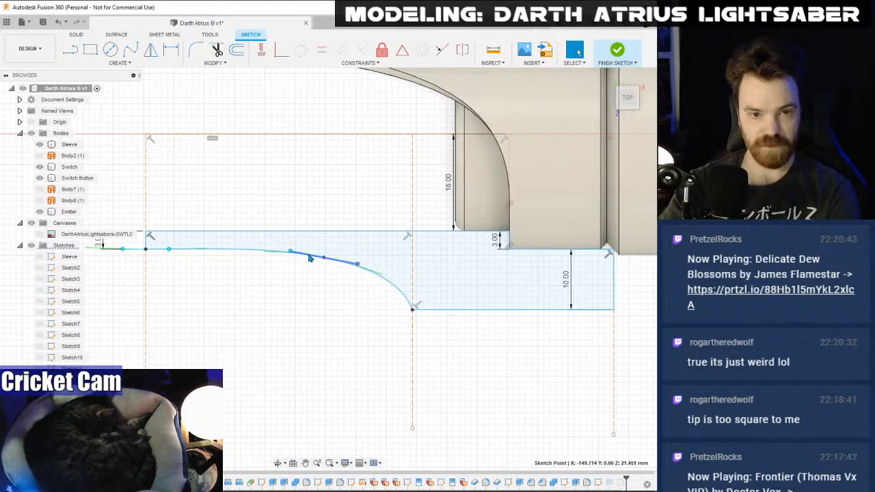
{"action": "left_click_drag", "start_coordinate": [324, 263], "coordinate": [324, 263]}
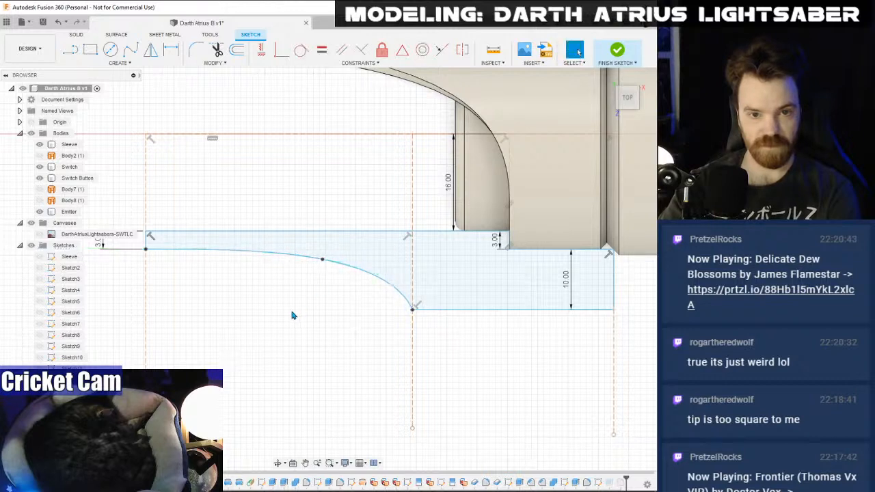
{"action": "left_click", "coordinate": [618, 50]}
{"action": "scroll", "coordinate": [441, 247], "scroll_direction": "down", "scroll_amount": 2}
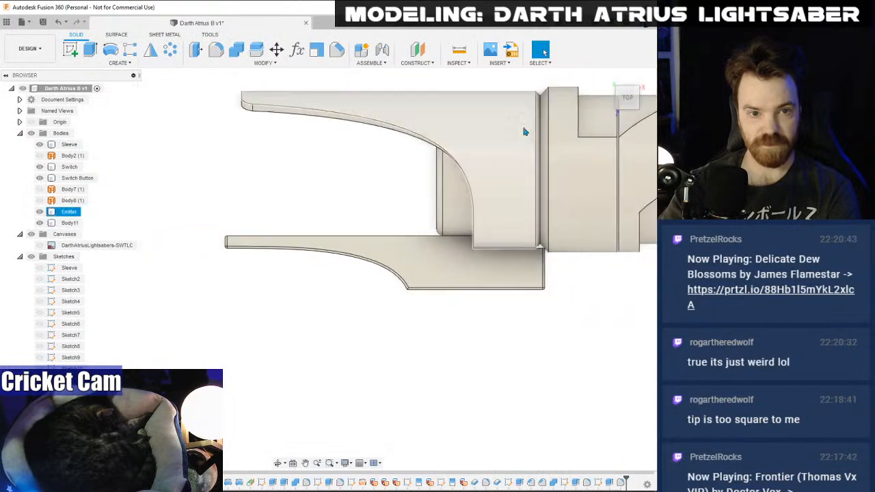
- Extrude the recessed inner face at the side blade's rear by 2 mm as a join, hiding the emitter while working and showing it again
{"action": "middle_click_drag", "start_coordinate": [328, 269], "coordinate": [420, 236], "text": "shift"}
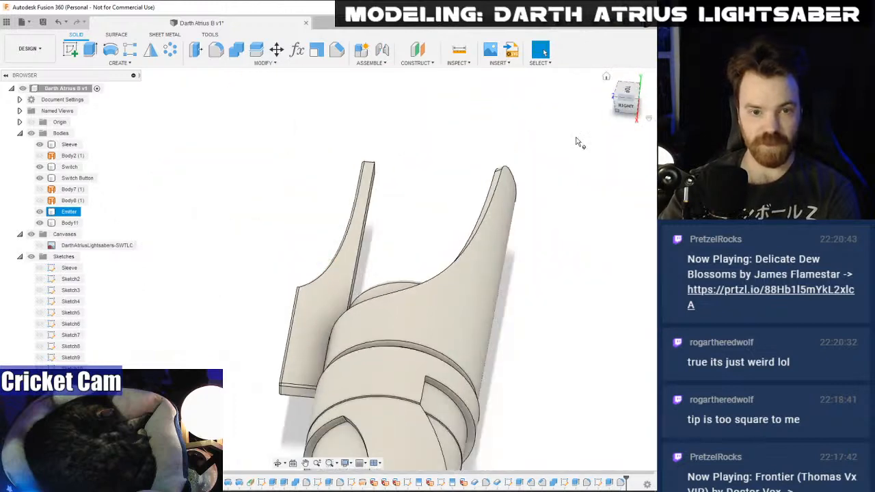
{"action": "left_click", "coordinate": [39, 214]}
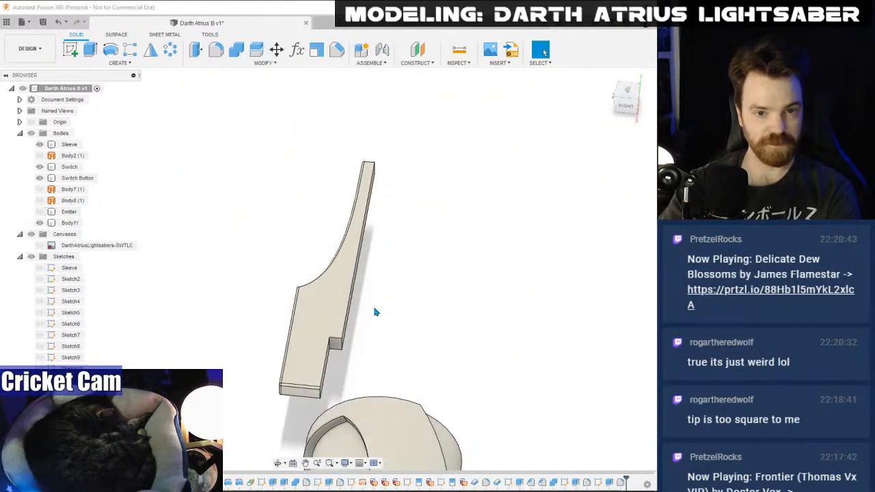
{"action": "middle_click_drag", "start_coordinate": [375, 308], "coordinate": [260, 171], "text": "shift"}
{"action": "left_click", "coordinate": [90, 50]}
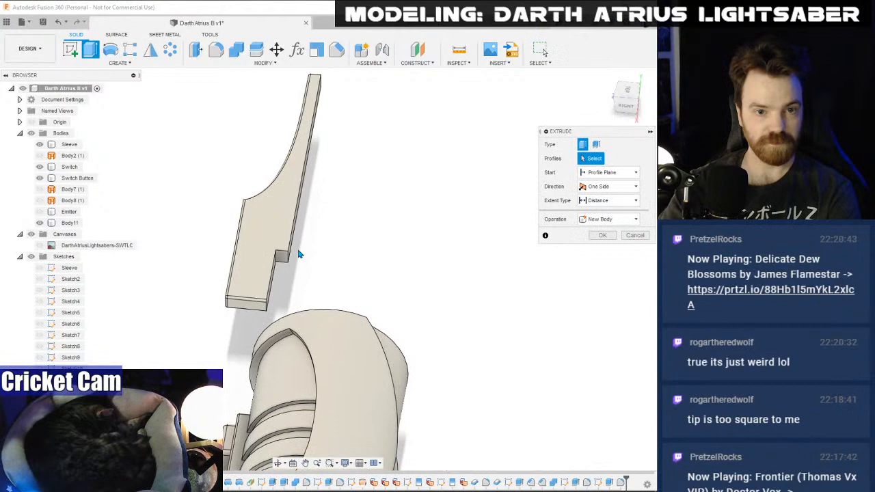
{"action": "left_click", "coordinate": [275, 280]}
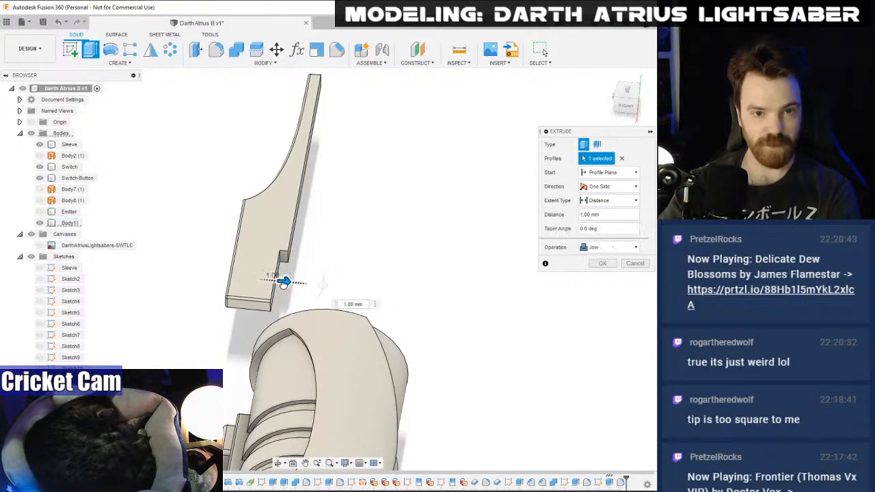
{"action": "left_click_drag", "start_coordinate": [284, 282], "coordinate": [289, 281]}
{"action": "left_click", "coordinate": [602, 264]}
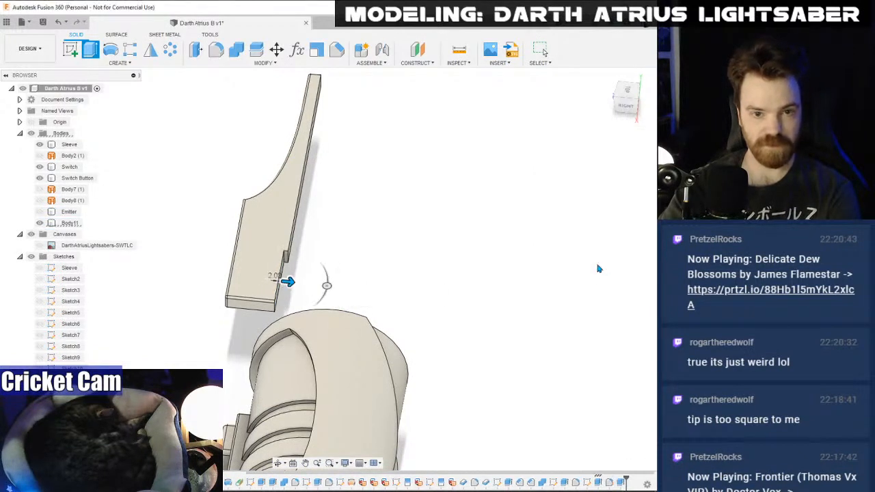
{"action": "left_click", "coordinate": [39, 211]}
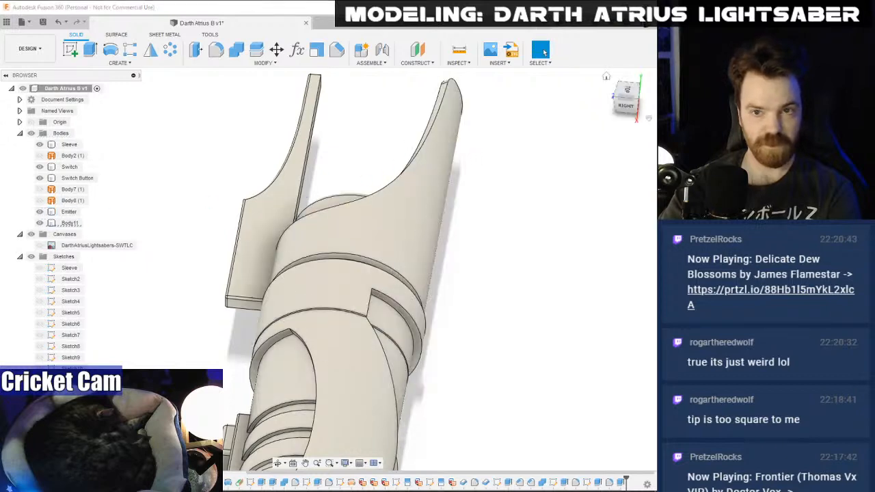
- Combine the emitter and the side blade into one body with a Join operation
{"action": "mouse_move", "coordinate": [327, 269]}
{"action": "middle_mouse_down", "text": "shift"}
{"action": "mouse_move", "coordinate": [356, 266]}
{"action": "mouse_move", "coordinate": [327, 269]}
{"action": "mouse_move", "coordinate": [335, 272]}
{"action": "mouse_move", "coordinate": [327, 276]}
{"action": "middle_mouse_up", "text": "shift"}
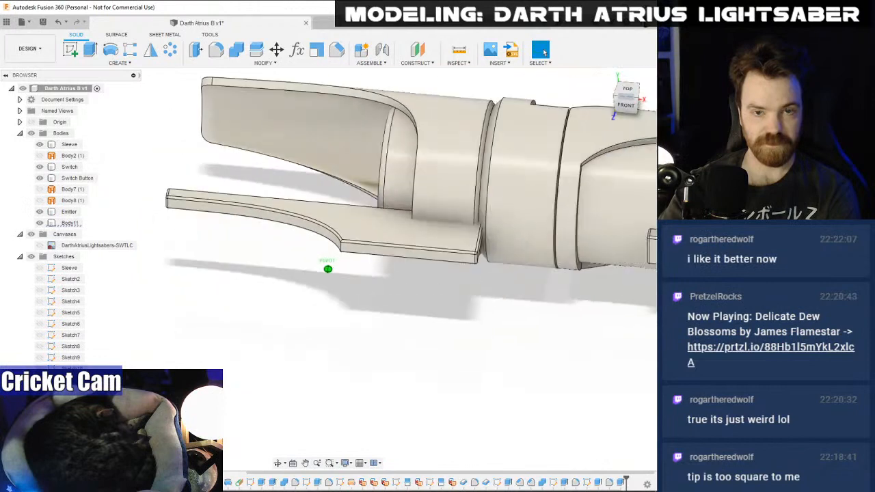
{"action": "left_click", "coordinate": [236, 50]}
{"action": "left_click", "coordinate": [381, 146]}
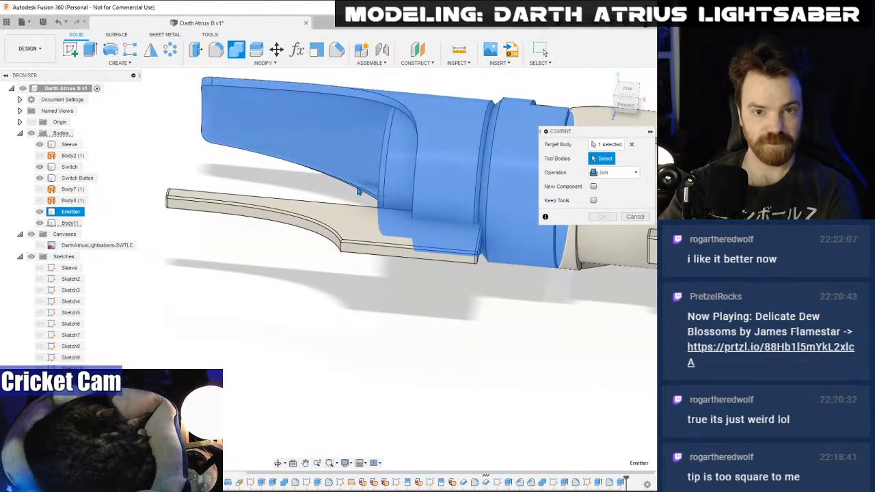
{"action": "left_click", "coordinate": [349, 225]}
{"action": "key", "text": "Return"}
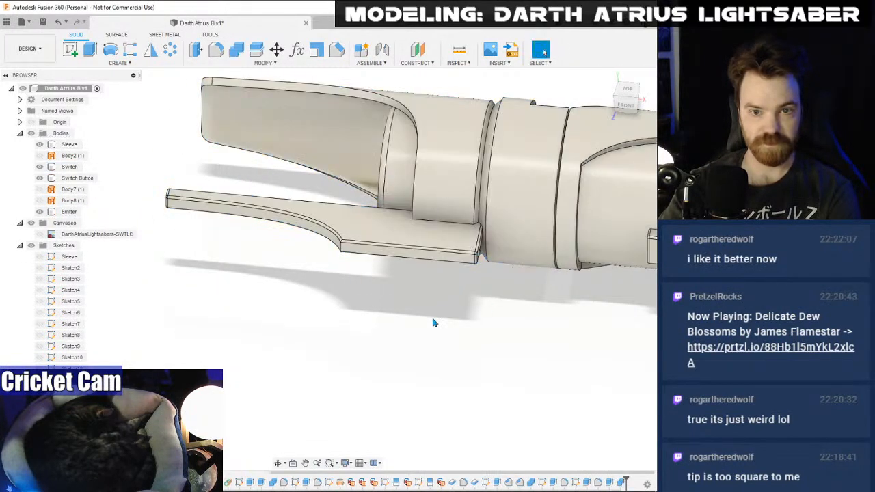
- Show the reference canvas in the front view and compare the emitter's collar with it and with the comic reference image
{"action": "middle_click_drag", "start_coordinate": [410, 215], "coordinate": [404, 353]}
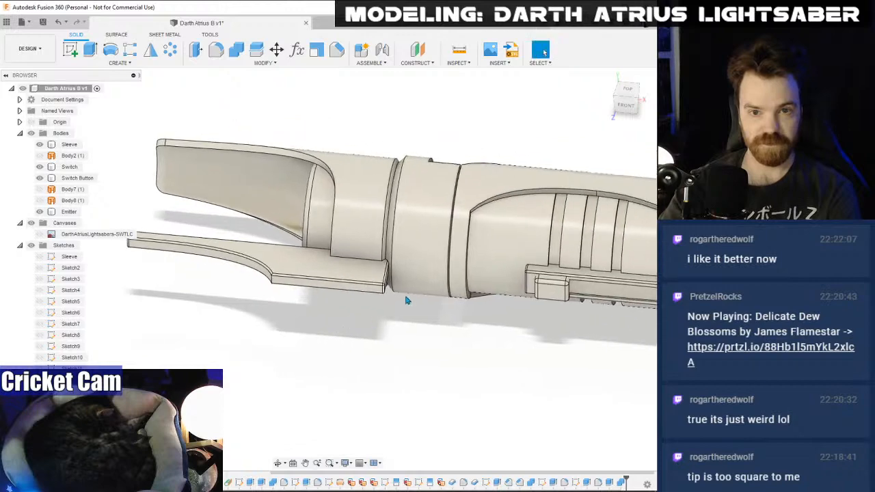
{"action": "left_click", "coordinate": [626, 105]}
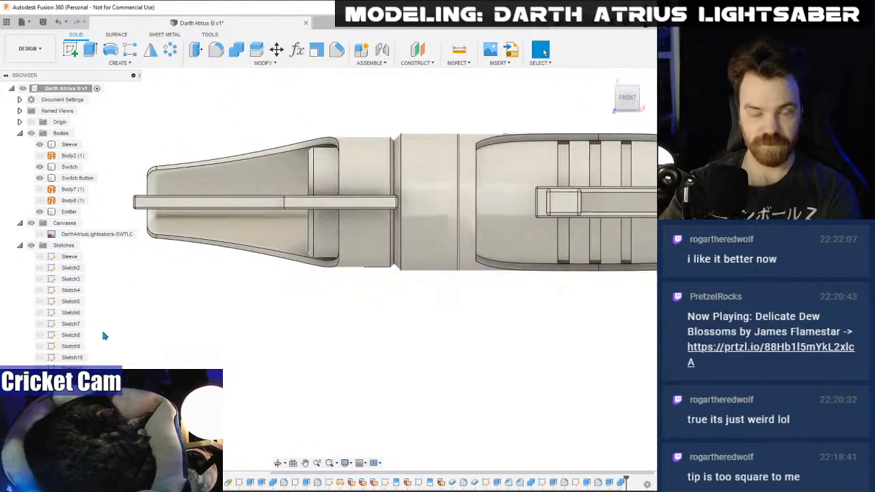
{"action": "left_click", "coordinate": [39, 235]}
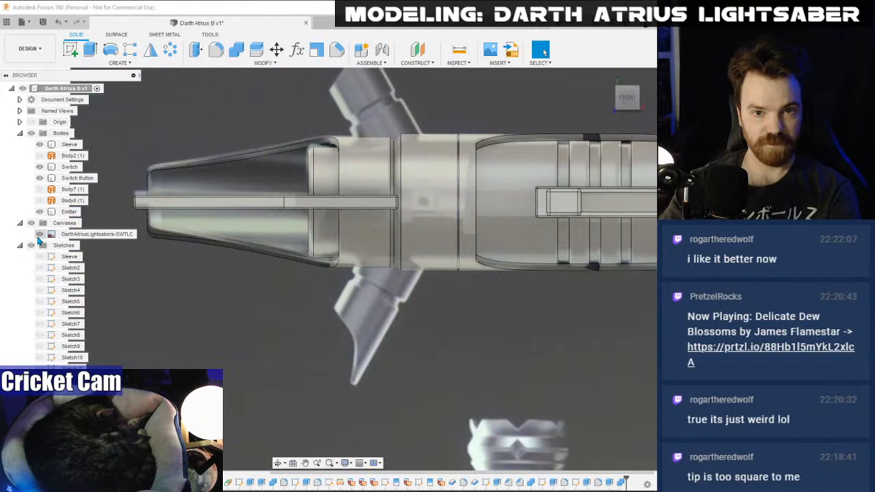
{"action": "left_click", "coordinate": [40, 235]}
{"action": "left_click", "coordinate": [37, 236]}
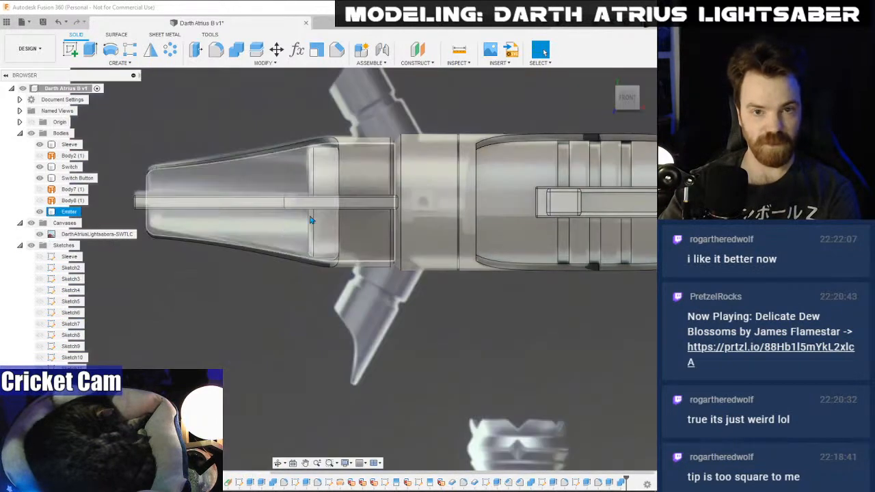
{"action": "scroll", "coordinate": [406, 193], "scroll_direction": "up", "scroll_amount": 5}
{"action": "scroll", "coordinate": [396, 215], "scroll_direction": "down", "scroll_amount": 2}
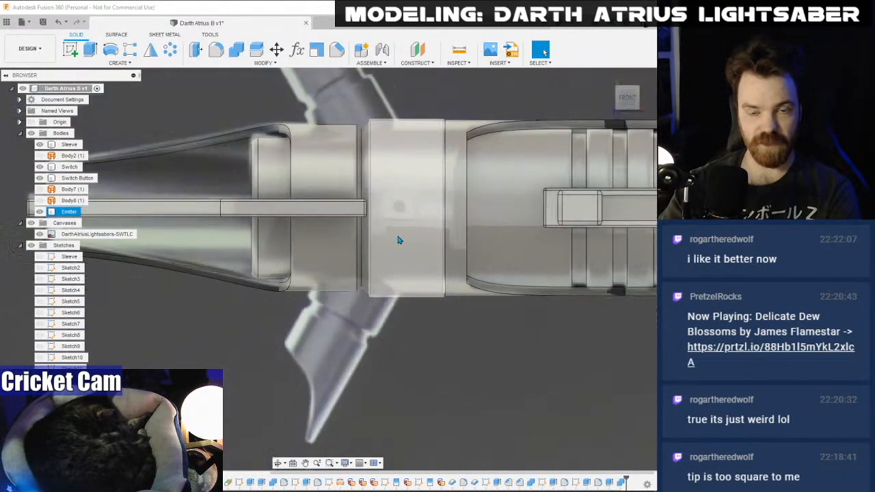
{"action": "left_click", "coordinate": [510, 414]}
{"action": "key", "text": "alt+Tab"}
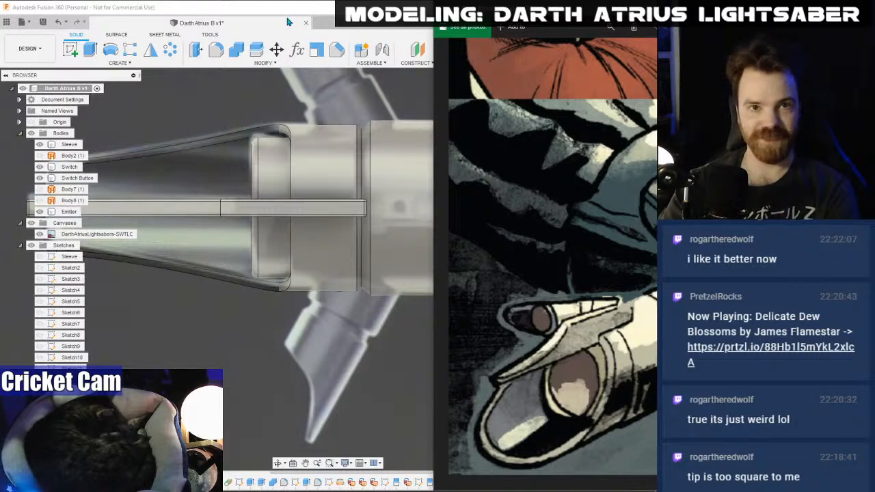
{"action": "key", "text": "alt+Tab"}
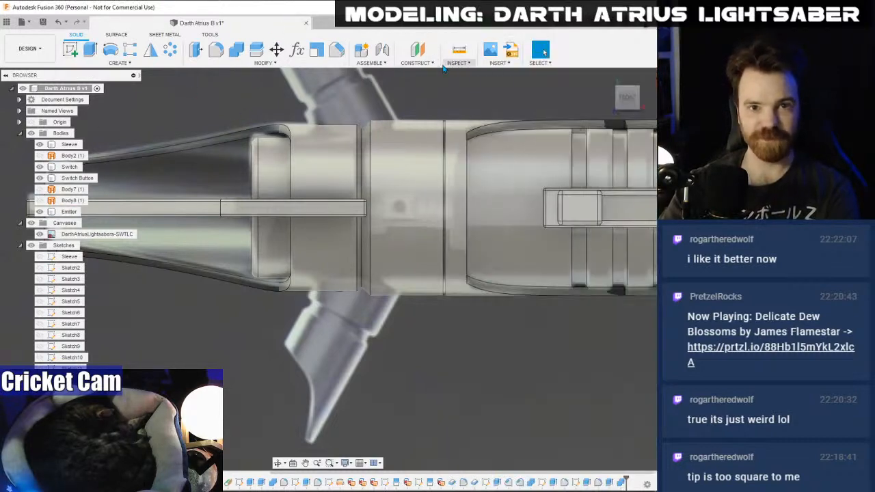
- Construct a tangent plane on the front of the emitter's cylindrical collar
{"action": "left_click", "coordinate": [416, 62]}
{"action": "left_click", "coordinate": [423, 94]}
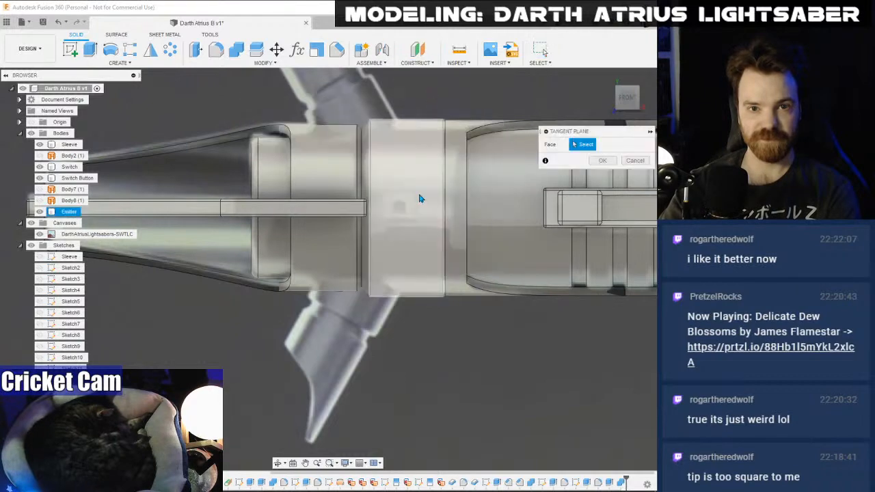
{"action": "left_click", "coordinate": [420, 199]}
{"action": "left_click", "coordinate": [602, 189]}
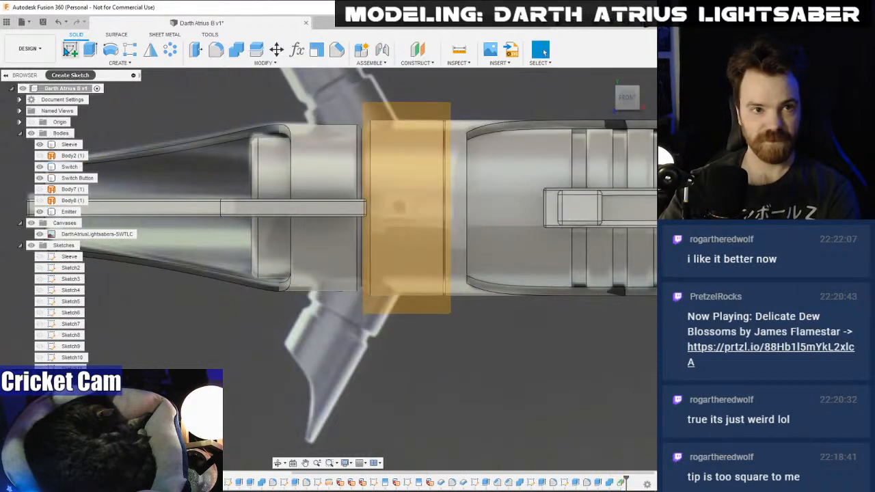
- Start a sketch on the tangent plane and draw a 6 mm by 6 mm center rectangle over the dark spot on the collar
{"action": "middle_click_drag", "start_coordinate": [446, 156], "coordinate": [413, 338]}
{"action": "left_click", "coordinate": [283, 348]}
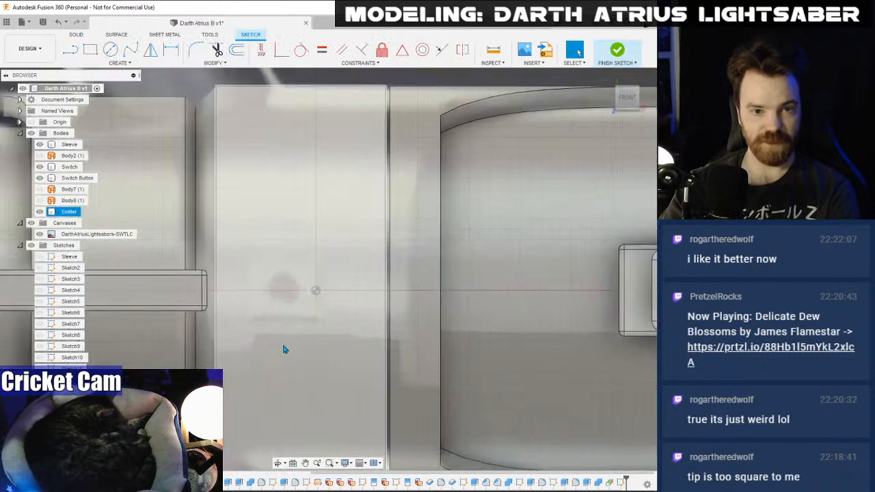
{"action": "left_click", "coordinate": [109, 64]}
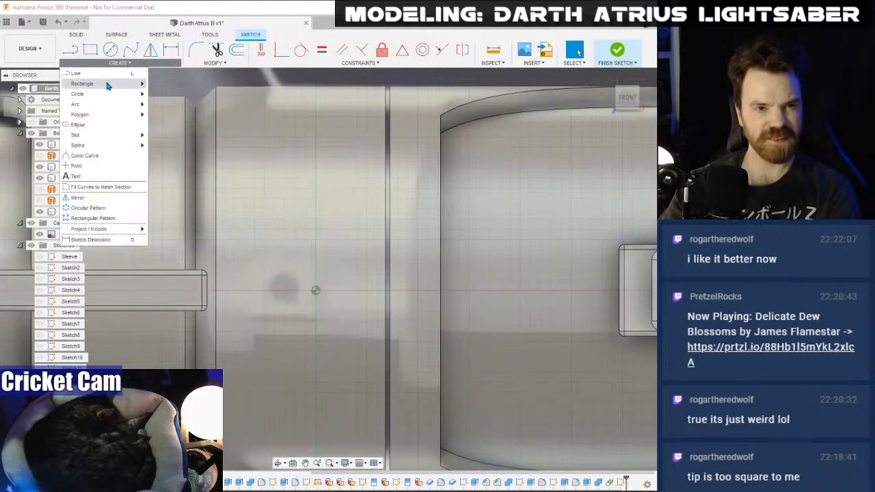
{"action": "mouse_move", "coordinate": [109, 86]}
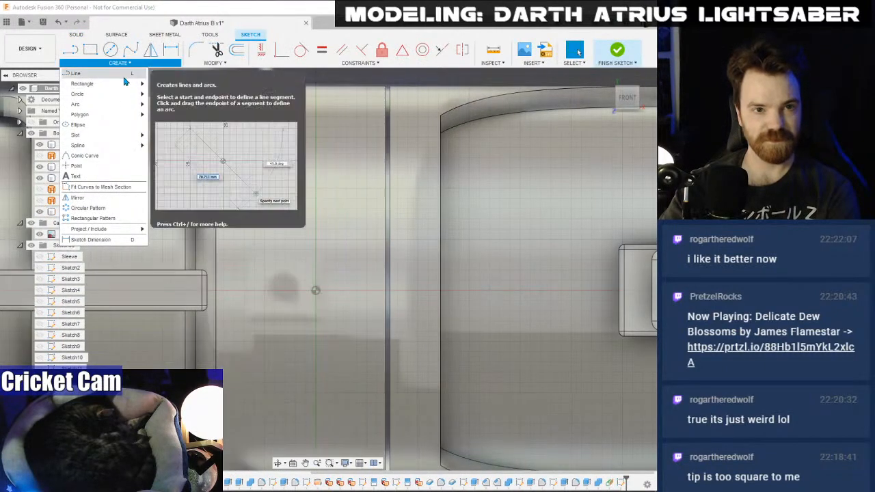
{"action": "left_click", "coordinate": [175, 104]}
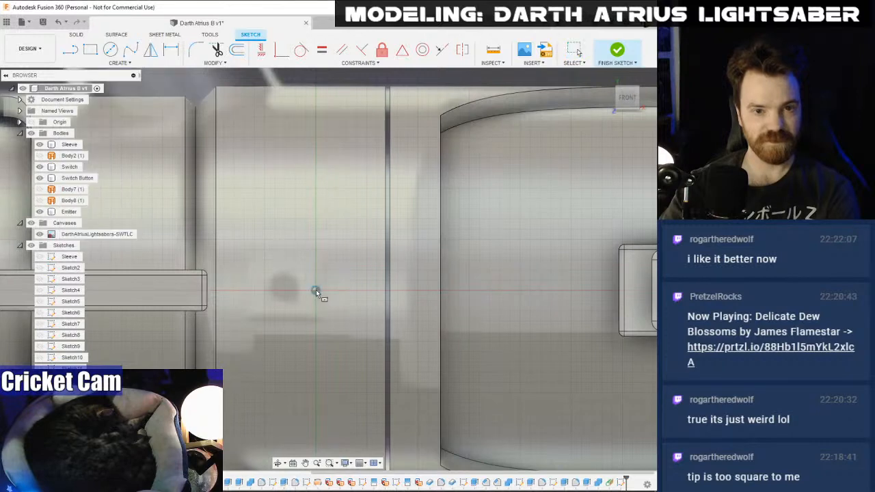
{"action": "left_click", "coordinate": [285, 290]}
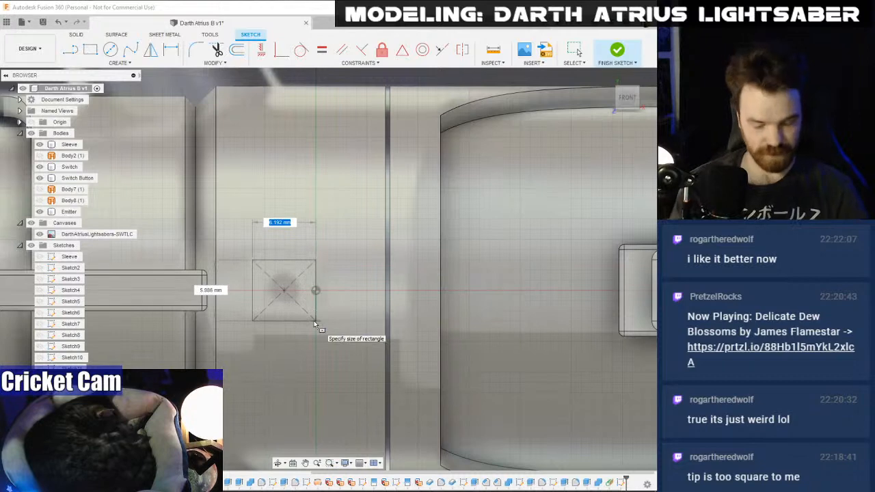
{"action": "type", "text": "6"}
{"action": "key", "text": "Tab"}
{"action": "type", "text": "6"}
{"action": "key", "text": "Return"}
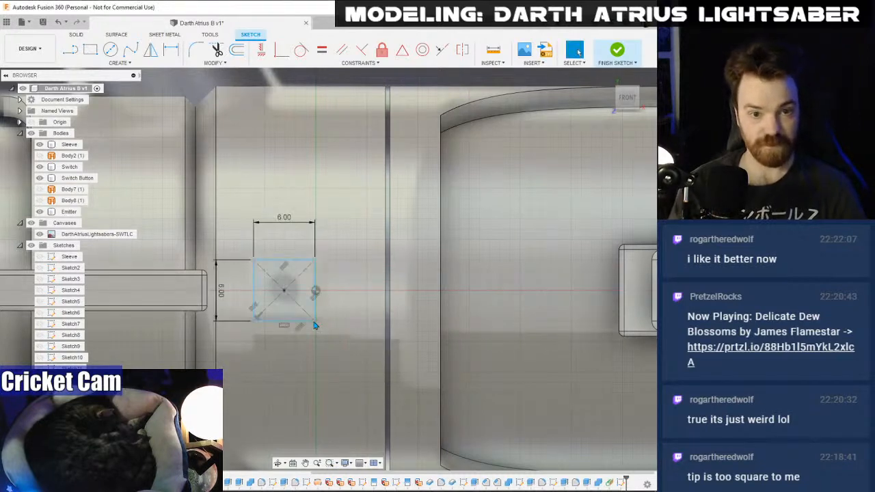
{"action": "key", "text": "Escape"}
- Draw a 3 mm diameter circle at the center of the square and finish the sketch
{"action": "scroll", "coordinate": [308, 301], "scroll_direction": "up", "scroll_amount": 3}
{"action": "scroll", "coordinate": [306, 301], "scroll_direction": "up", "scroll_amount": 2}
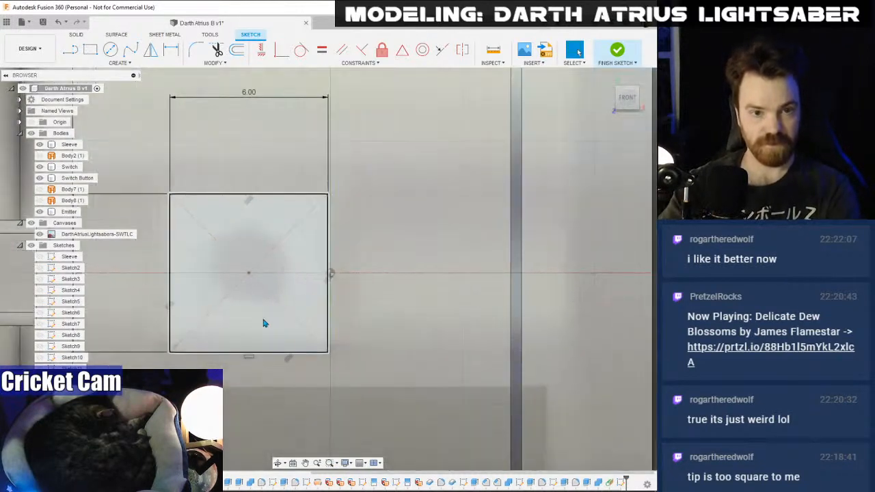
{"action": "left_click", "coordinate": [255, 251]}
{"action": "left_click", "coordinate": [109, 50]}
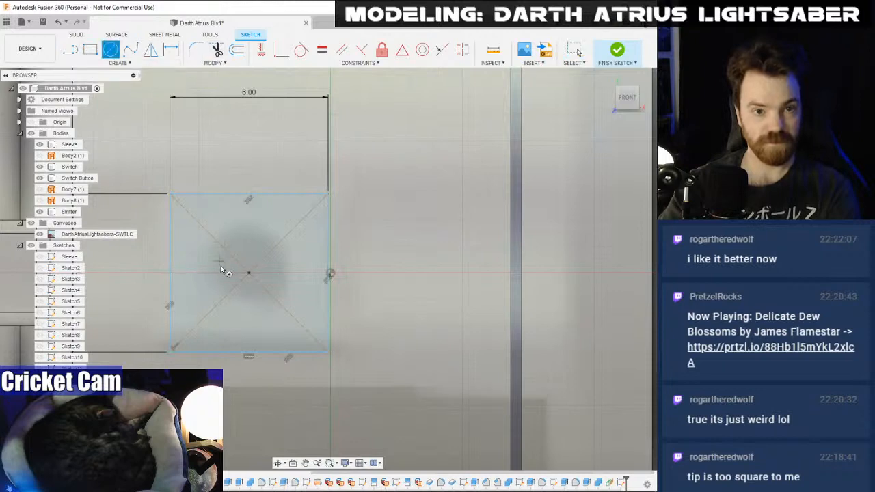
{"action": "left_click", "coordinate": [248, 274]}
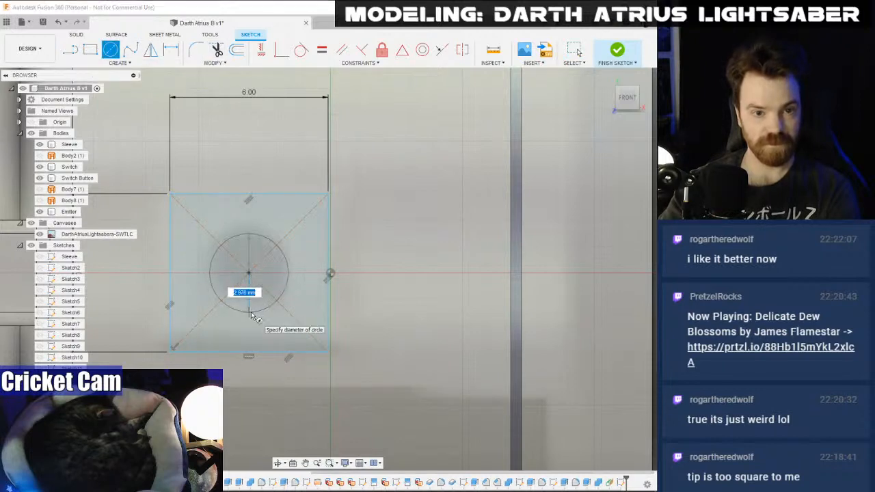
{"action": "type", "text": "3"}
{"action": "key", "text": "Return"}
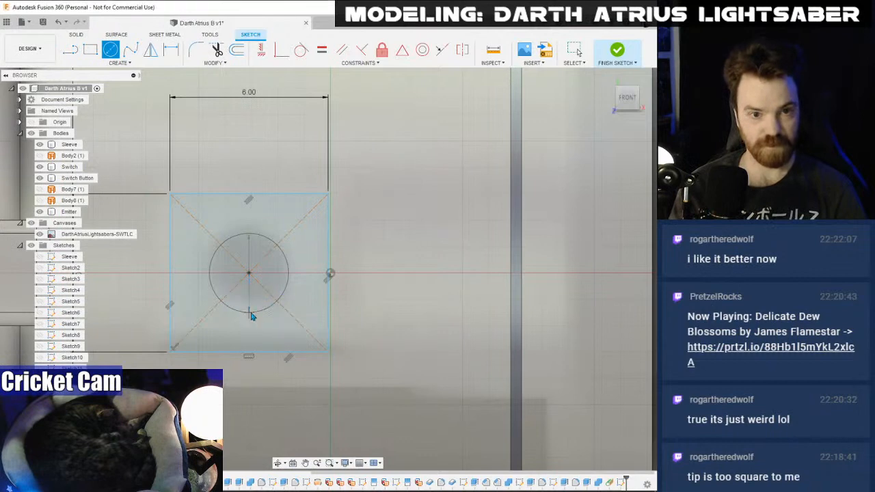
{"action": "key", "text": "Escape"}
{"action": "scroll", "coordinate": [253, 307], "scroll_direction": "down", "scroll_amount": 2}
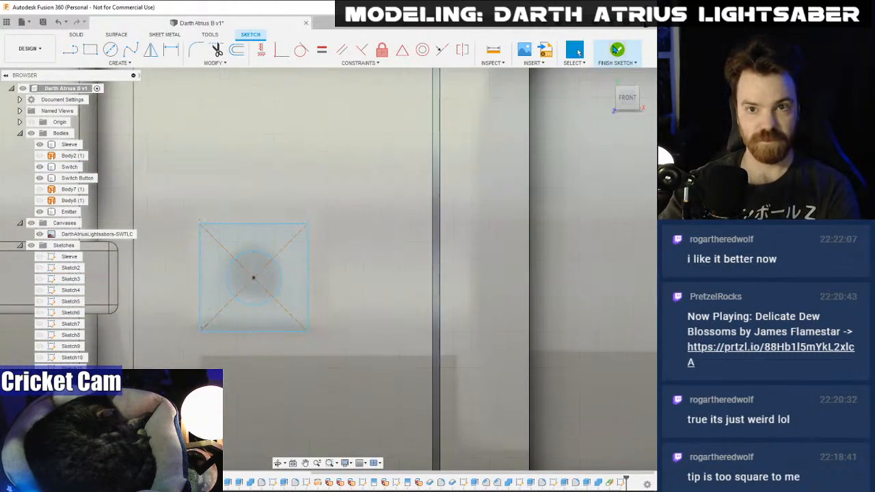
{"action": "left_click", "coordinate": [618, 50]}
- Extrude the square profile around the circle 1 mm to each side and join it to the emitter's collar
{"action": "left_click", "coordinate": [90, 49]}
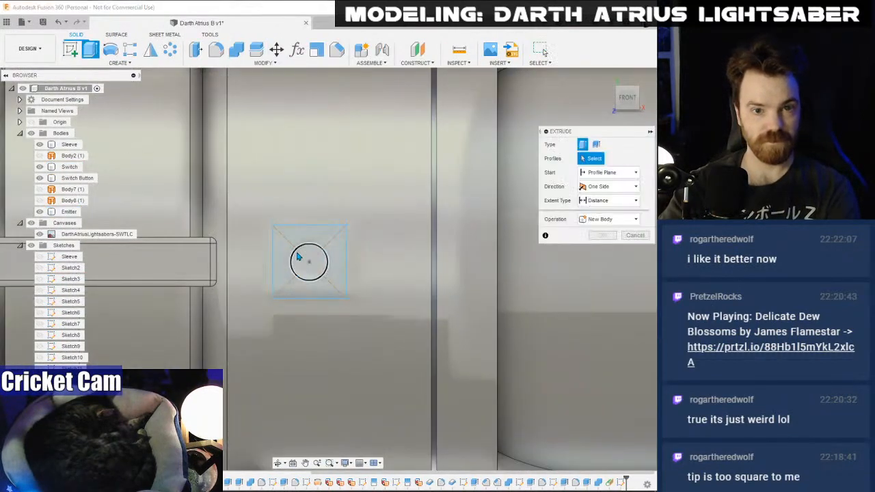
{"action": "left_click", "coordinate": [307, 261]}
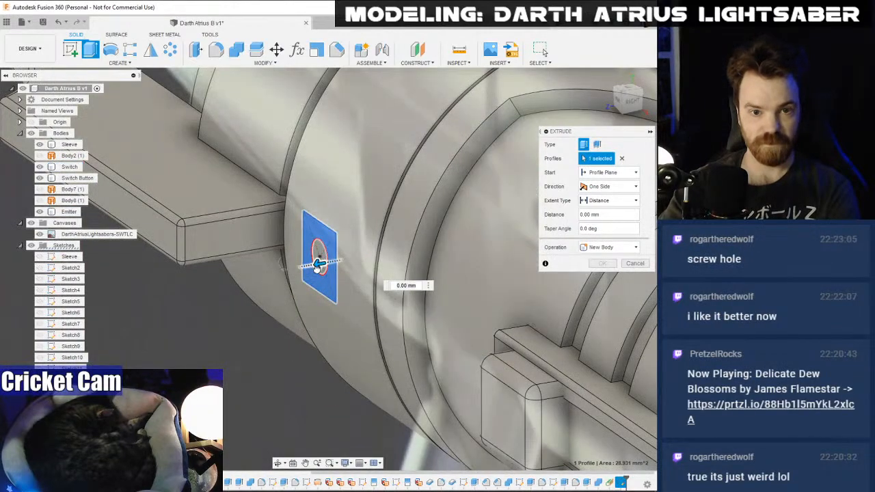
{"action": "left_click_drag", "start_coordinate": [318, 267], "coordinate": [310, 268]}
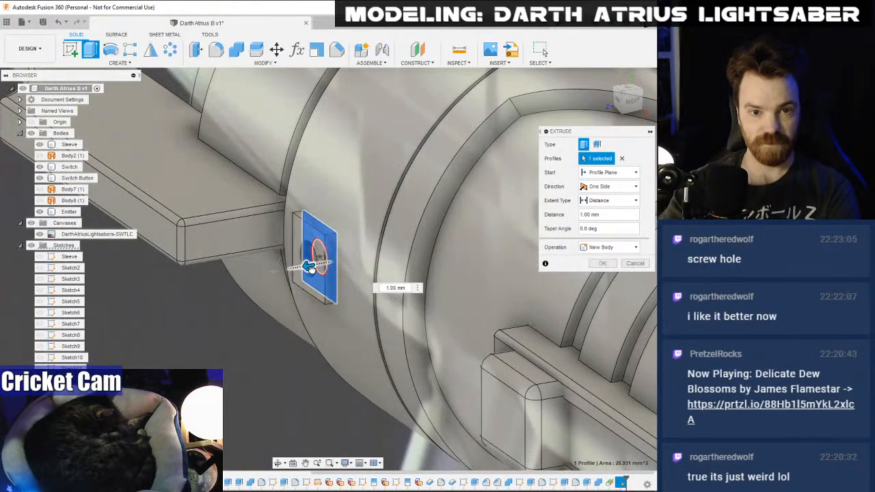
{"action": "left_click", "coordinate": [609, 187]}
{"action": "left_click", "coordinate": [599, 210]}
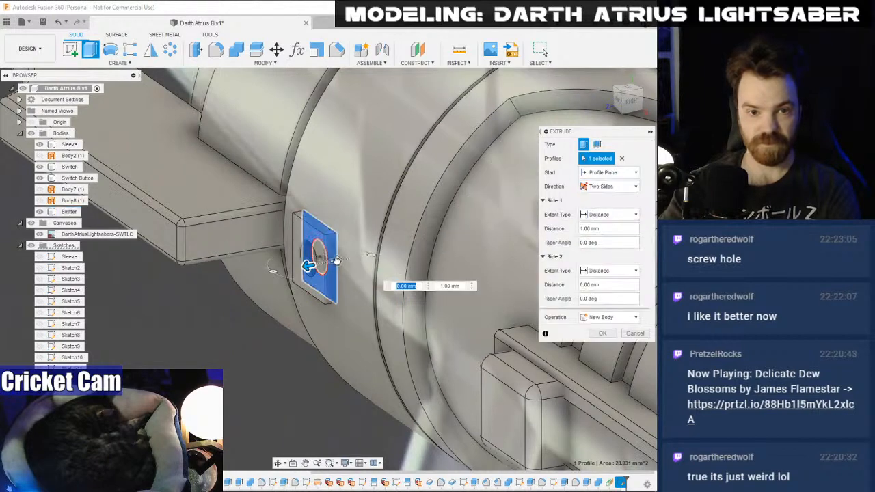
{"action": "left_click_drag", "start_coordinate": [344, 260], "coordinate": [349, 258]}
{"action": "left_click", "coordinate": [609, 316]}
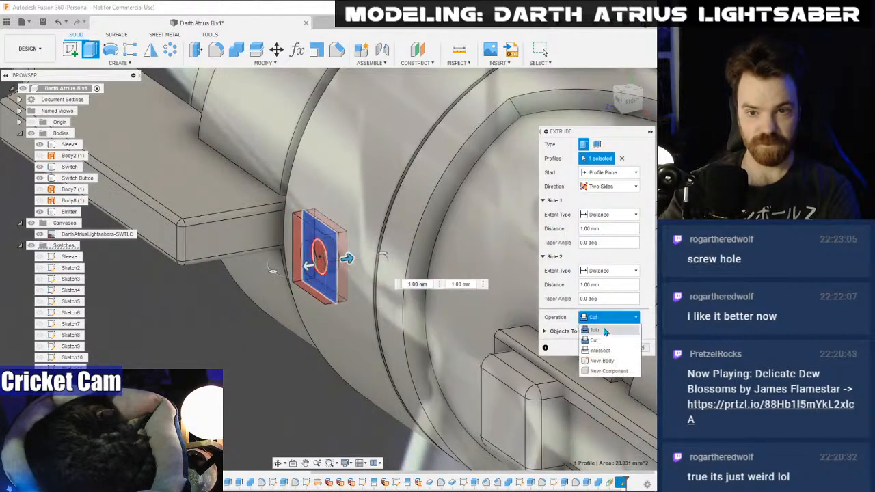
{"action": "left_click", "coordinate": [605, 329]}
{"action": "middle_click_drag", "start_coordinate": [606, 328], "coordinate": [615, 354], "text": "shift"}
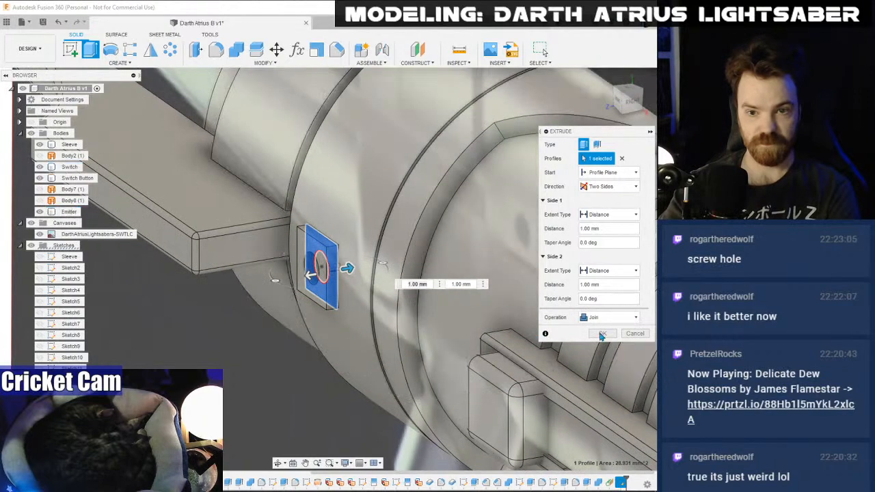
{"action": "left_click", "coordinate": [602, 333]}
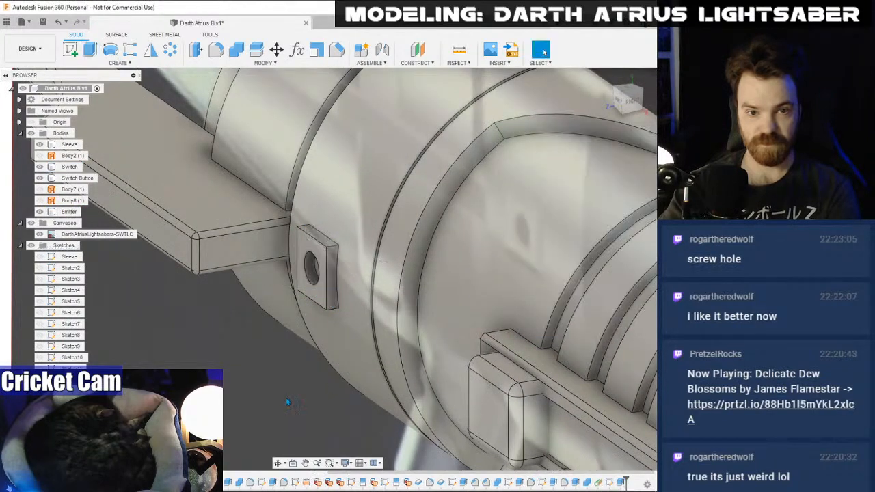
- Hide the reference canvas and move the Emitter body point to point so its rear circular edge meets the Switch body's front edge
{"action": "left_click", "coordinate": [39, 234]}
{"action": "scroll", "coordinate": [181, 269], "scroll_direction": "down", "scroll_amount": 5}
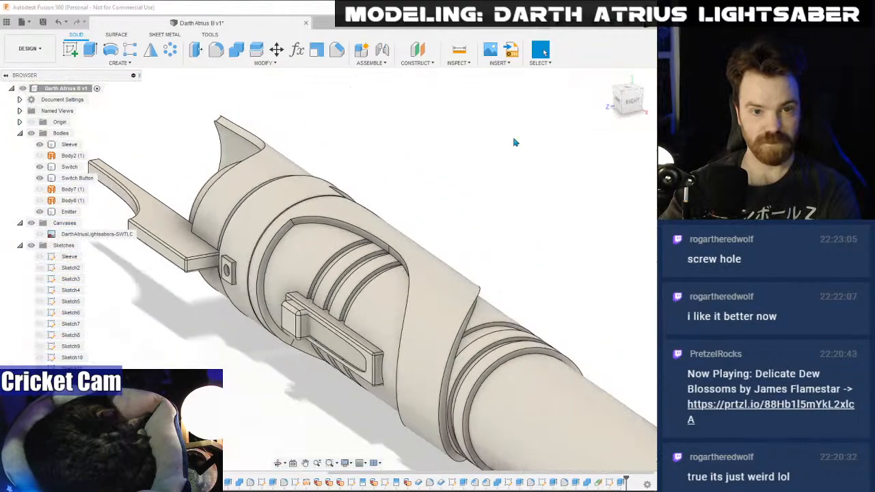
{"action": "middle_click_drag", "start_coordinate": [328, 270], "coordinate": [533, 246], "text": "shift"}
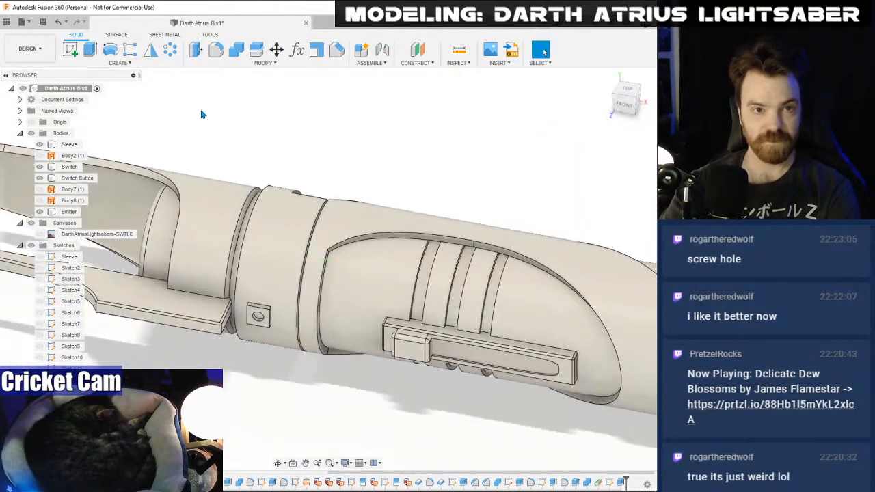
{"action": "left_click", "coordinate": [276, 51]}
{"action": "left_click", "coordinate": [273, 217]}
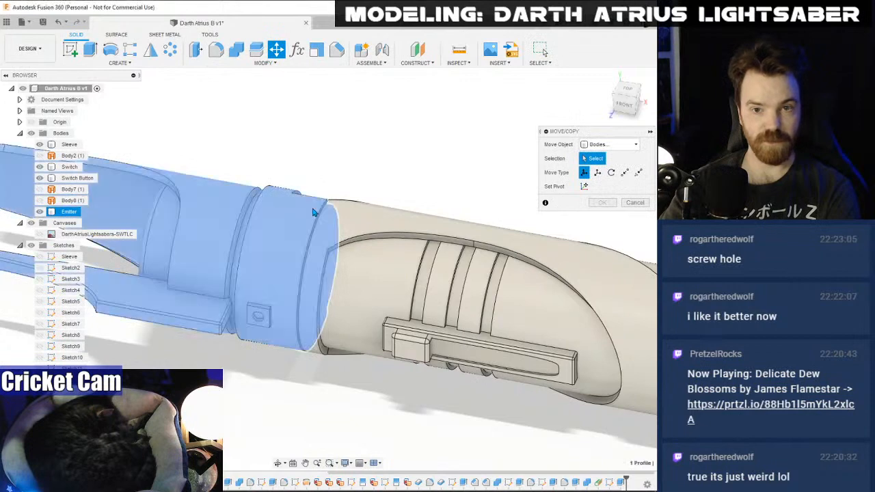
{"action": "left_click", "coordinate": [625, 173]}
{"action": "scroll", "coordinate": [357, 179], "scroll_direction": "up", "scroll_amount": 4}
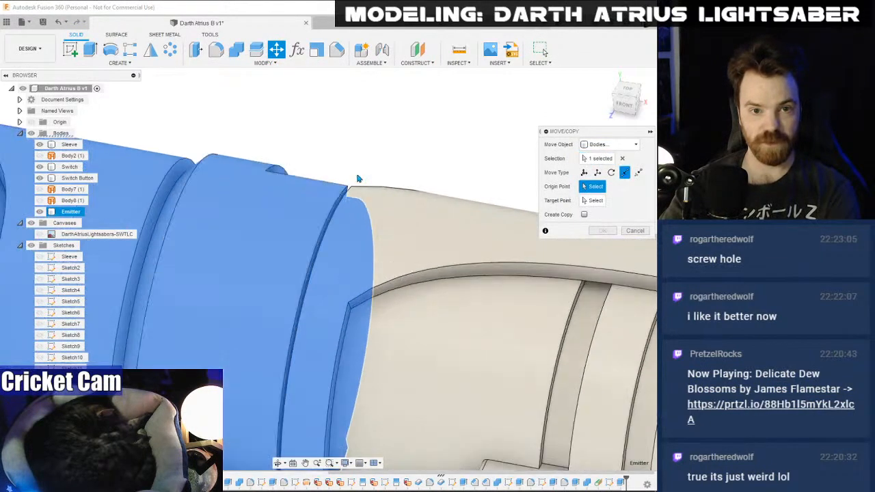
{"action": "left_click", "coordinate": [334, 230]}
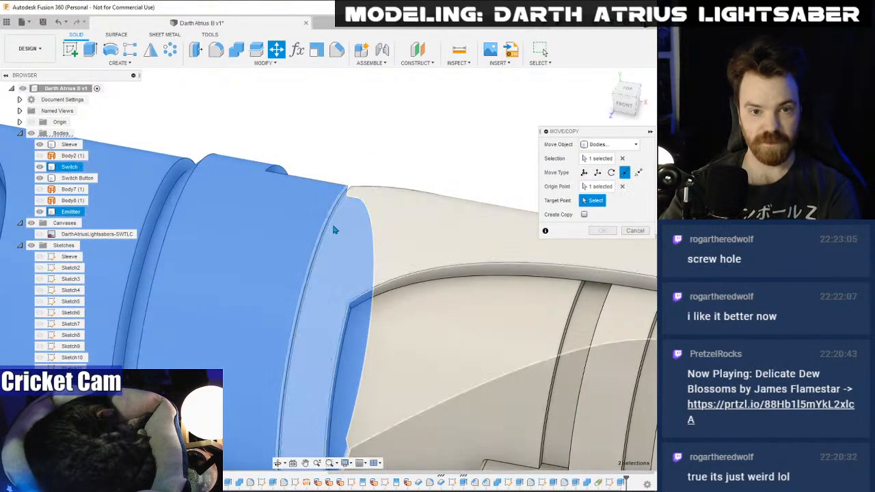
{"action": "left_click", "coordinate": [328, 231]}
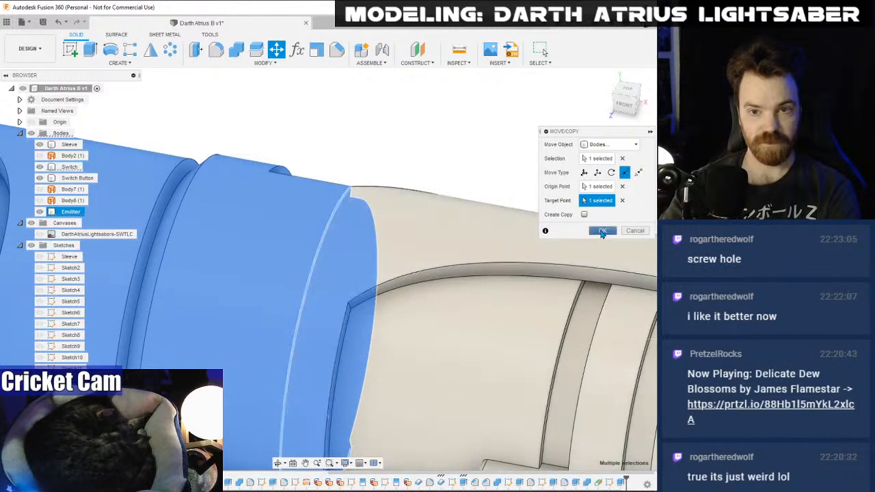
{"action": "left_click", "coordinate": [602, 231]}
{"action": "scroll", "coordinate": [477, 160], "scroll_direction": "down", "scroll_amount": 4}
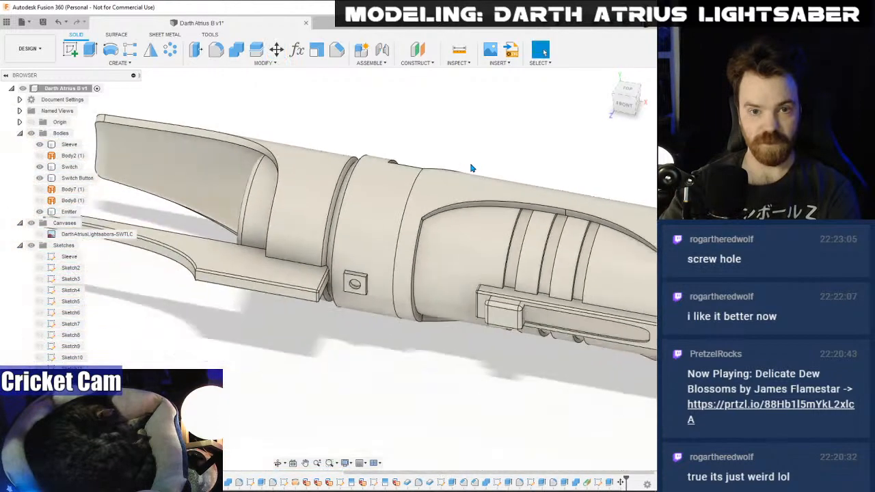
- Save the design as a new version with the description "User Saved"
{"action": "left_click", "coordinate": [629, 109]}
{"action": "mouse_move", "coordinate": [629, 109]}
{"action": "left_mouse_down"}
{"action": "mouse_move", "coordinate": [625, 181]}
{"action": "mouse_move", "coordinate": [623, 160]}
{"action": "mouse_move", "coordinate": [591, 147]}
{"action": "mouse_move", "coordinate": [627, 110]}
{"action": "mouse_move", "coordinate": [635, 117]}
{"action": "left_mouse_up"}
{"action": "left_click", "coordinate": [42, 22]}
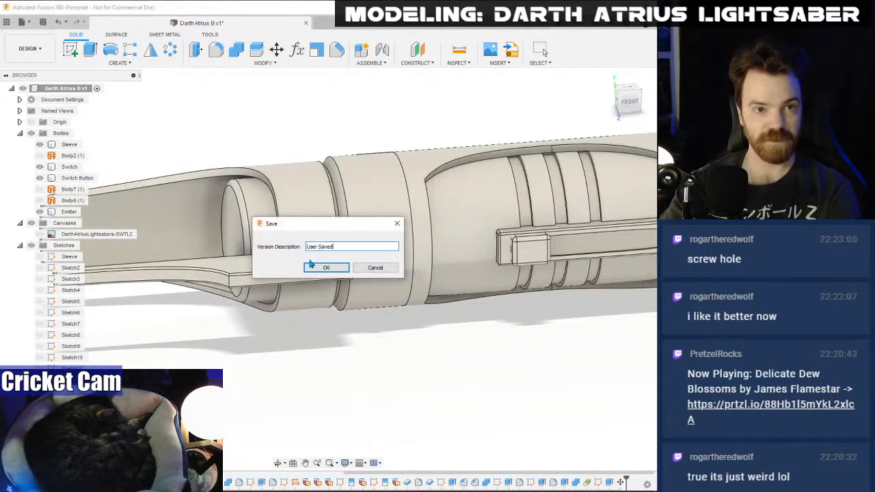
{"action": "left_click", "coordinate": [341, 268]}
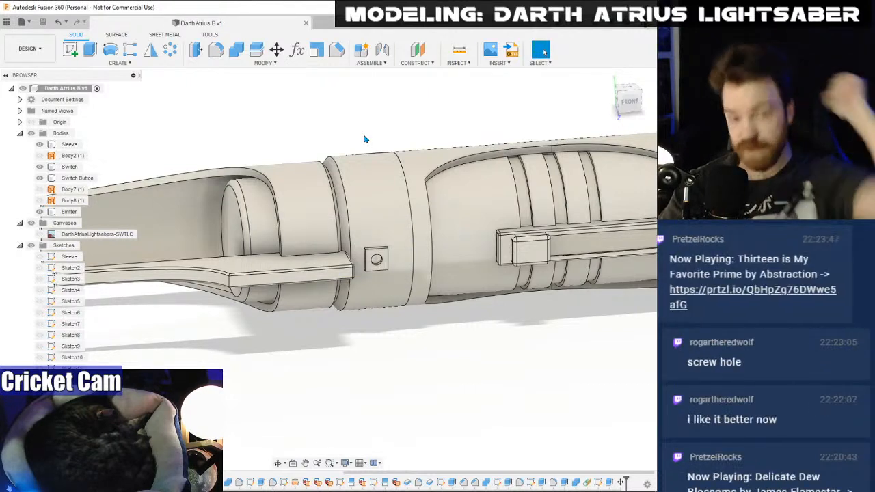
{"action": "left_click", "coordinate": [346, 172]}
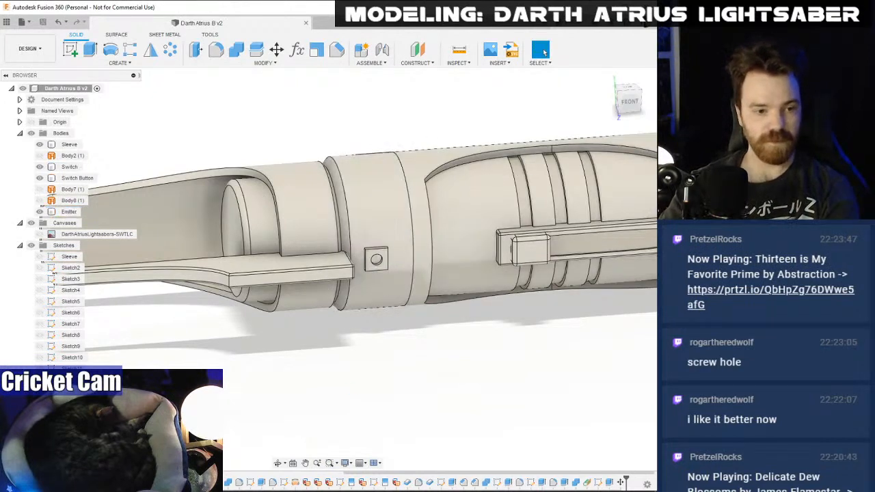
{"action": "key", "text": "alt+Tab"}
{"action": "key", "text": "alt+Tab"}
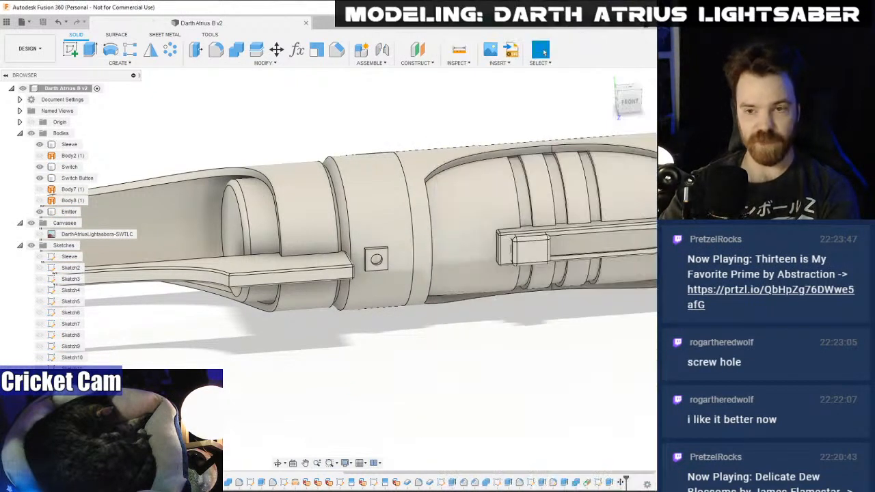
- Show the reference canvas in the front view and compare the emitter and its angled side prongs with it
{"action": "scroll", "coordinate": [211, 316], "scroll_direction": "down", "scroll_amount": 3}
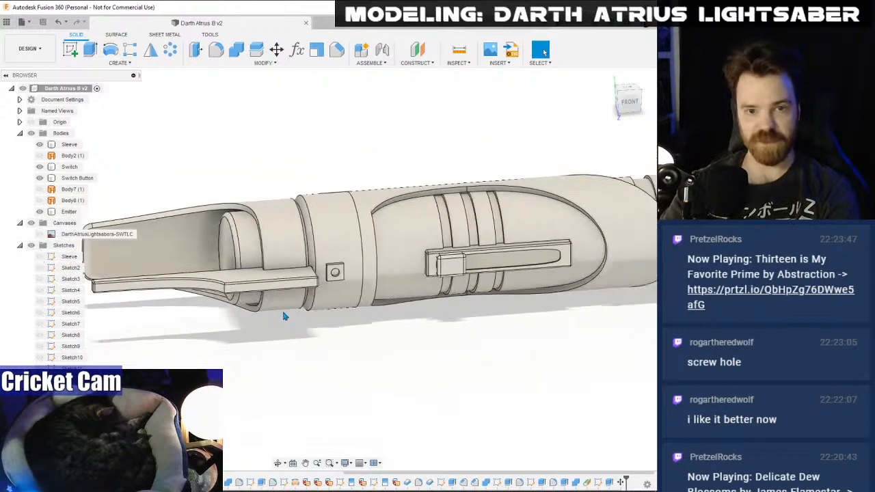
{"action": "middle_click_drag", "start_coordinate": [285, 315], "coordinate": [206, 322]}
{"action": "mouse_move", "coordinate": [618, 113]}
{"action": "left_mouse_down"}
{"action": "mouse_move", "coordinate": [665, 128]}
{"action": "mouse_move", "coordinate": [614, 114]}
{"action": "mouse_move", "coordinate": [586, 121]}
{"action": "mouse_move", "coordinate": [625, 110]}
{"action": "left_mouse_up"}
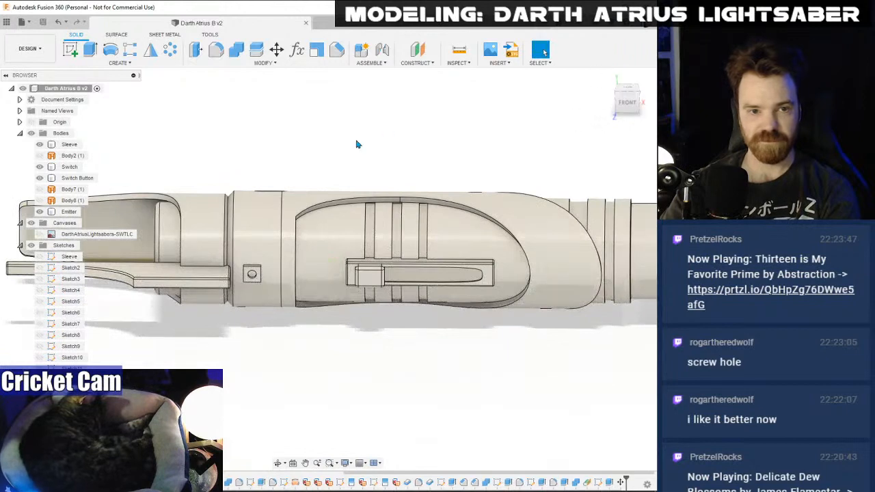
{"action": "middle_click_drag", "start_coordinate": [357, 143], "coordinate": [433, 141]}
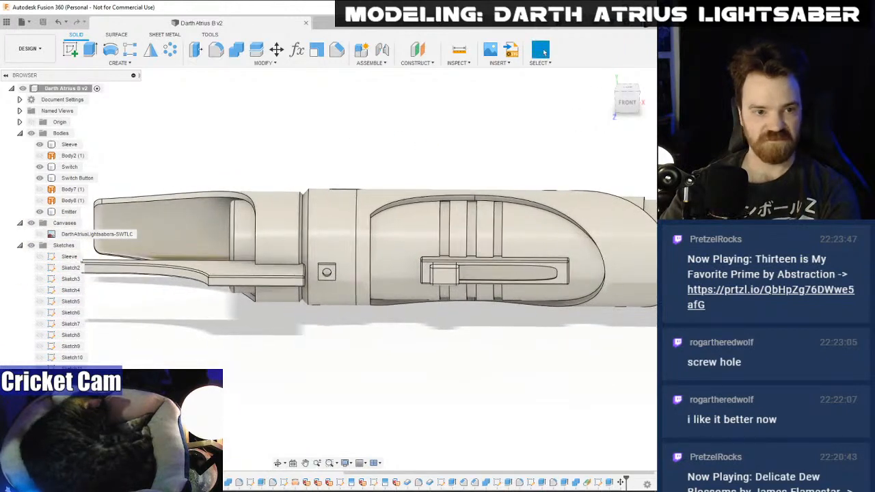
{"action": "left_click", "coordinate": [39, 234]}
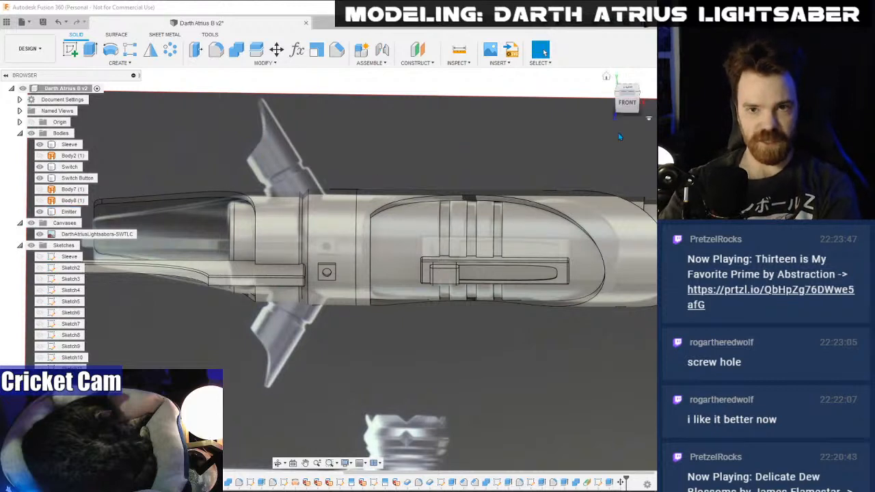
{"action": "left_click", "coordinate": [623, 114]}
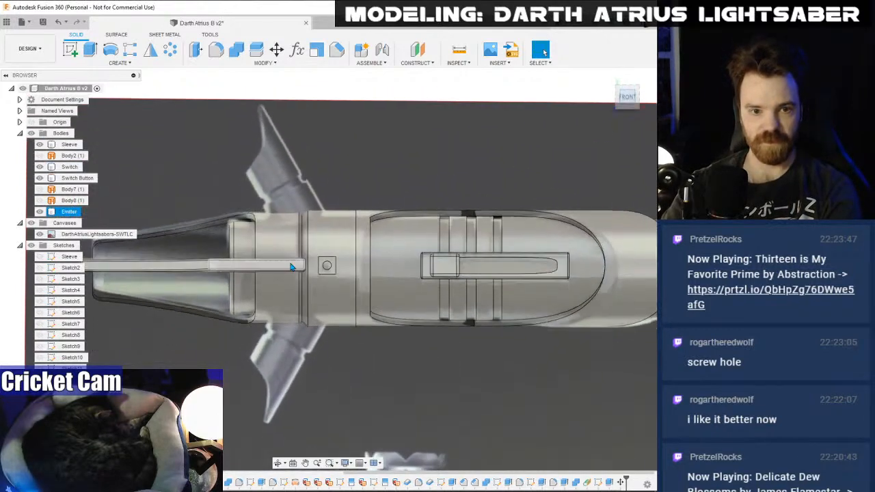
{"action": "middle_click_drag", "start_coordinate": [215, 201], "coordinate": [318, 209]}
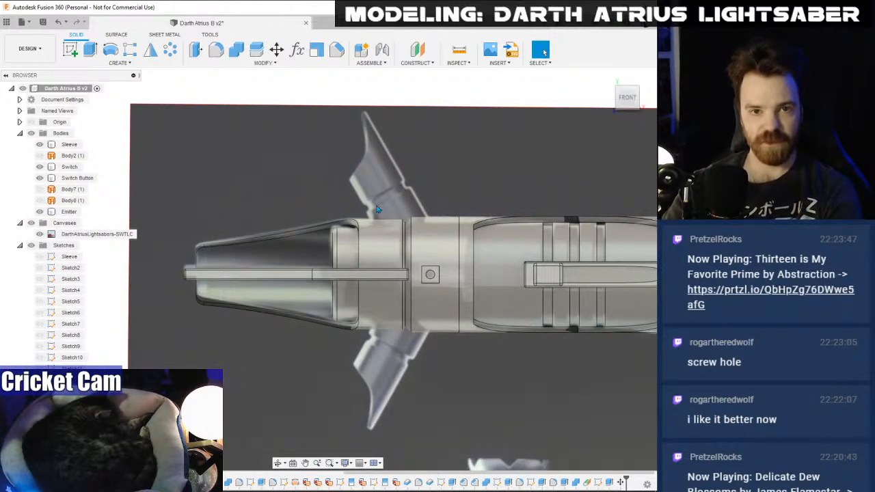
- Roll the design history back to the feature that produced surface Body7 and make Body7 visible instead of Body8
{"action": "left_click", "coordinate": [377, 242]}
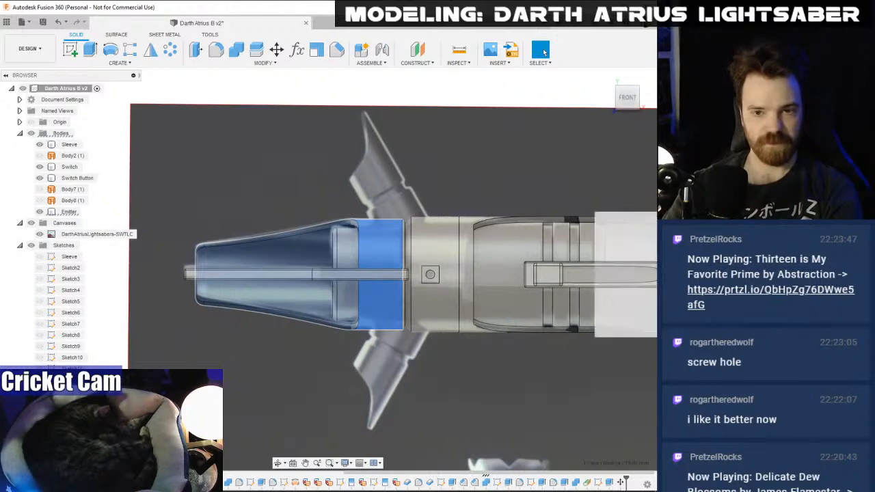
{"action": "left_click", "coordinate": [295, 484]}
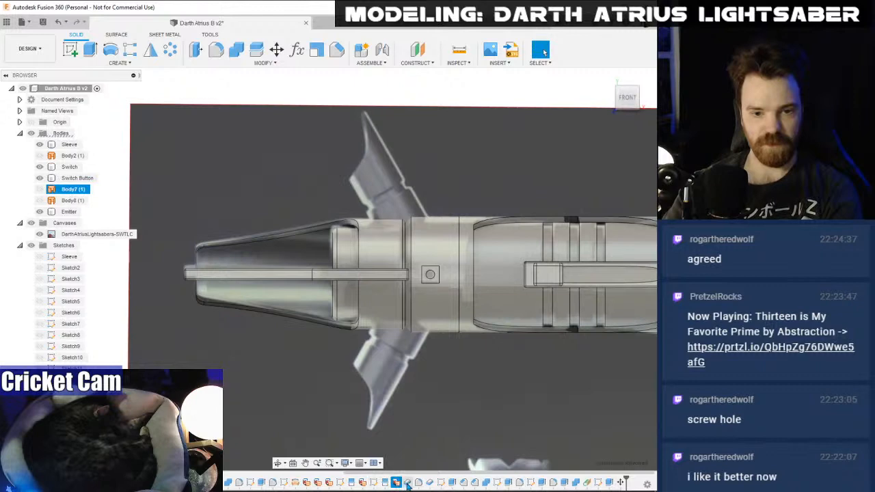
{"action": "right_click", "coordinate": [397, 482]}
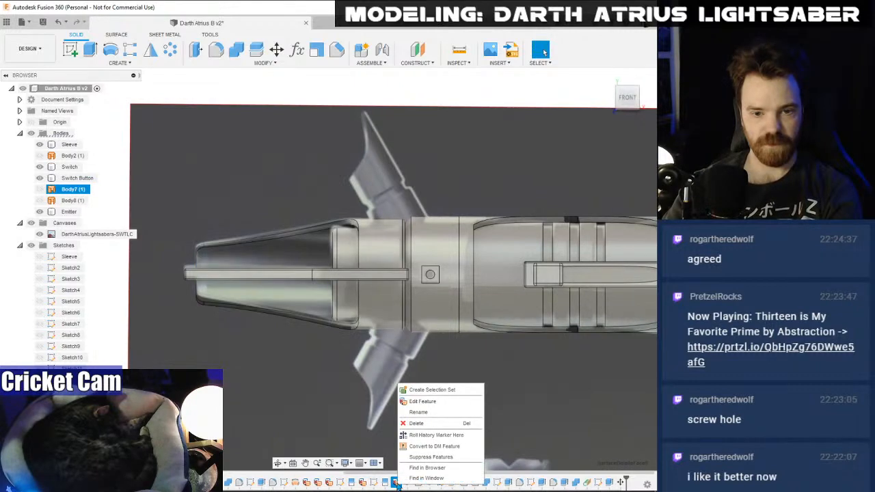
{"action": "left_click", "coordinate": [428, 440]}
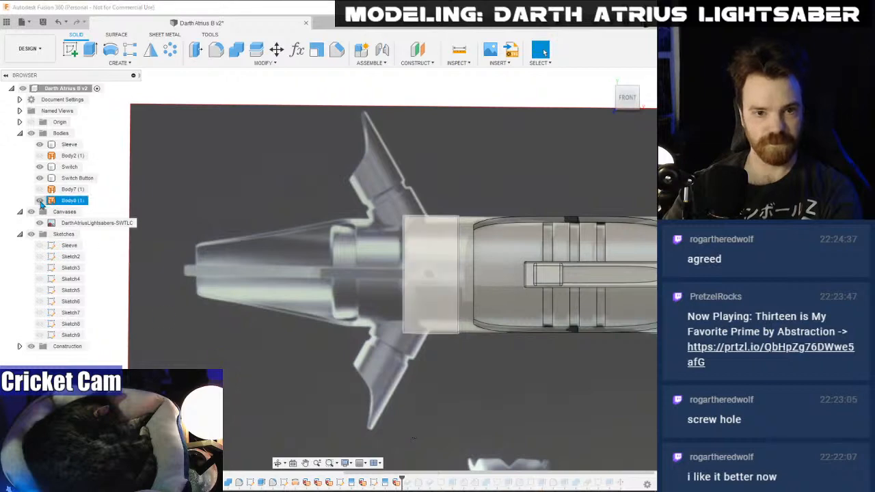
{"action": "left_click", "coordinate": [41, 191]}
{"action": "right_click", "coordinate": [247, 185]}
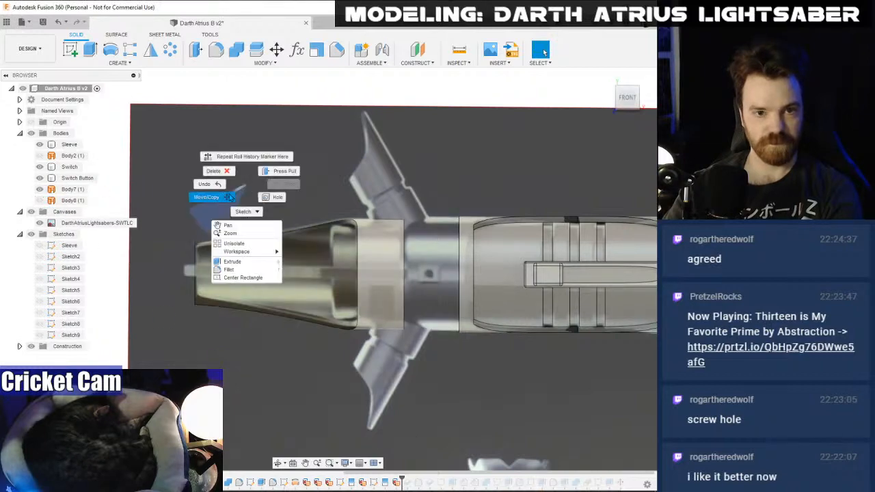
{"action": "left_click", "coordinate": [218, 198]}
{"action": "left_click", "coordinate": [381, 273]}
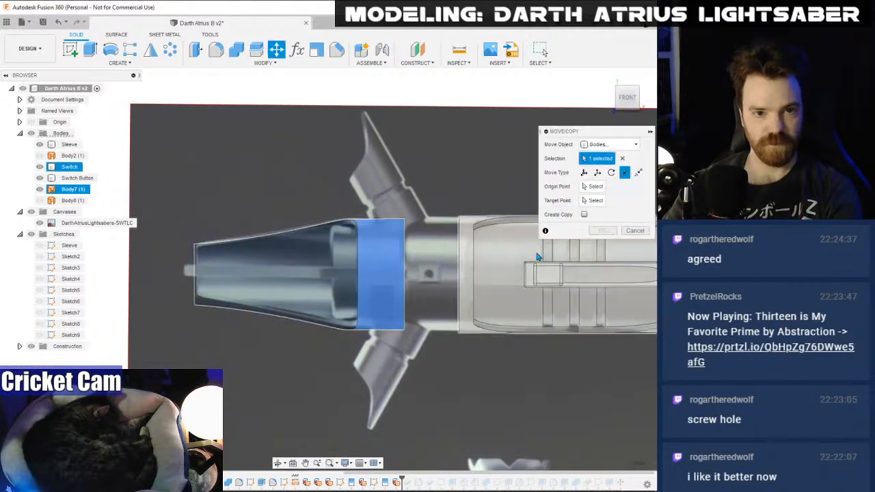
{"action": "left_click", "coordinate": [584, 214]}
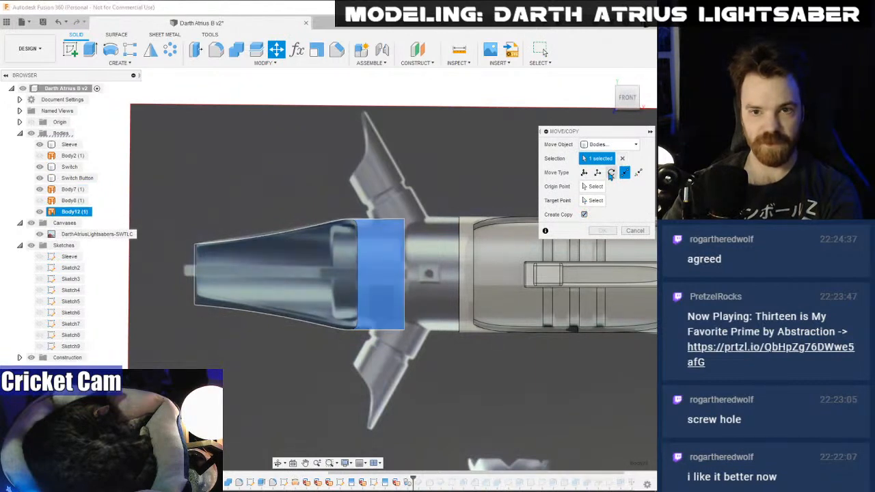
{"action": "left_click", "coordinate": [597, 172]}
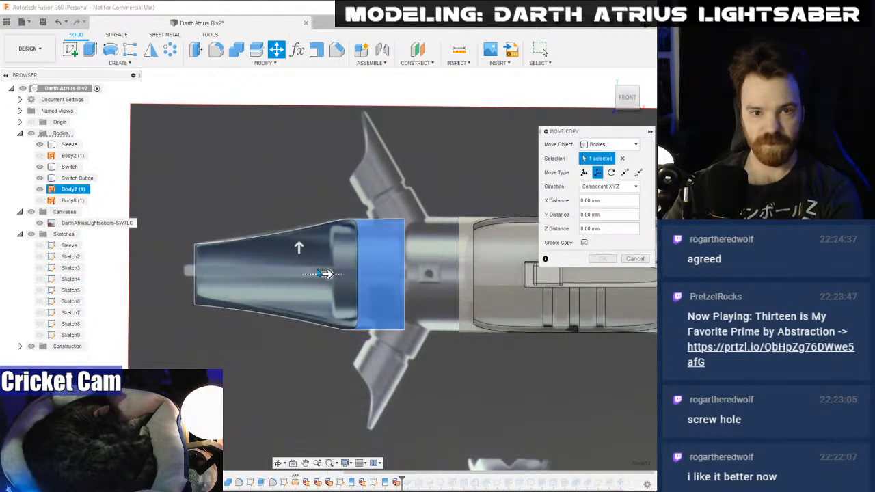
{"action": "mouse_move", "coordinate": [299, 245]}
{"action": "left_mouse_down"}
{"action": "mouse_move", "coordinate": [288, 117]}
{"action": "mouse_move", "coordinate": [296, 252]}
{"action": "left_mouse_up"}
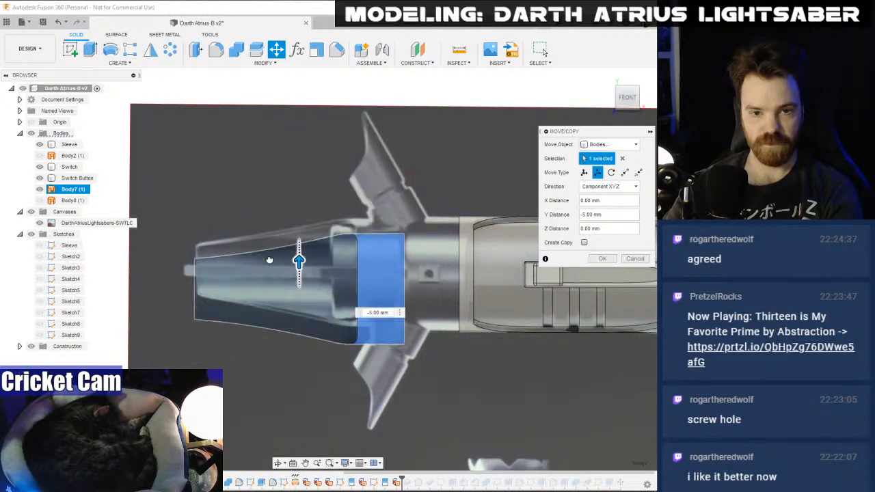
{"action": "left_click", "coordinate": [584, 242]}
{"action": "left_click_drag", "start_coordinate": [299, 247], "coordinate": [322, 118]}
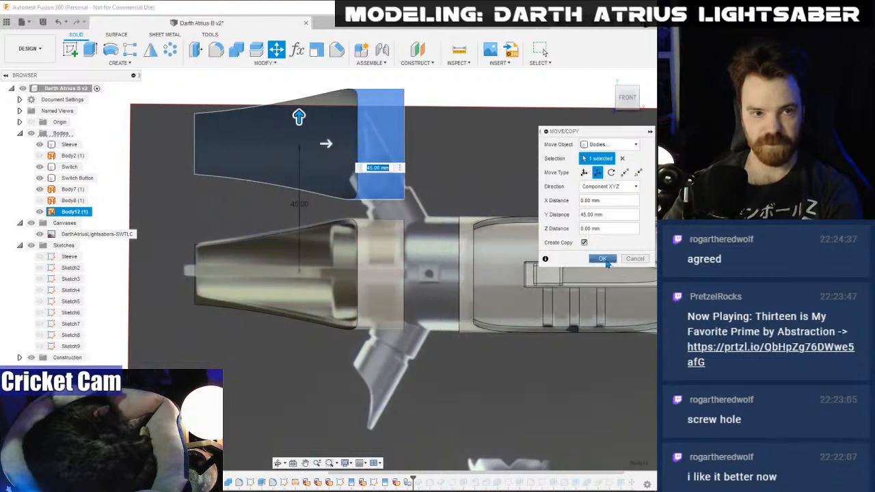
{"action": "left_click", "coordinate": [630, 261]}
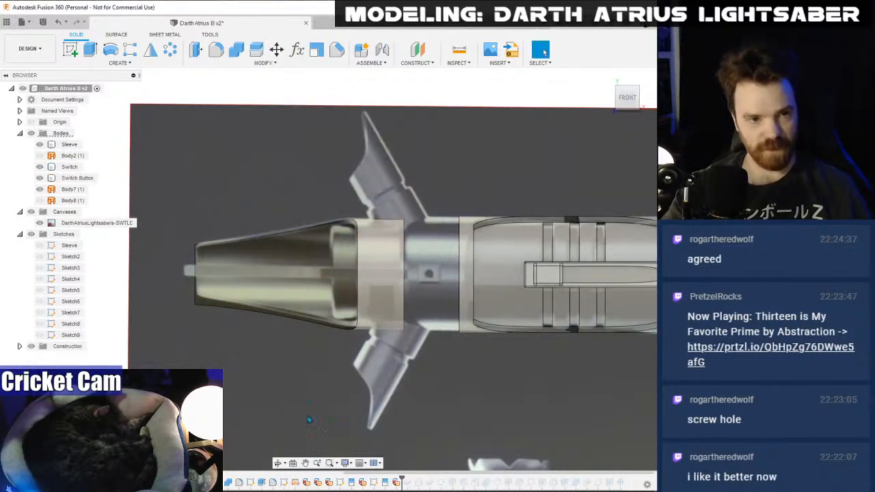
- Return the design history to its end and hide the Sleeve, Switch, Switch Button and Emitter bodies
{"action": "right_click", "coordinate": [407, 483]}
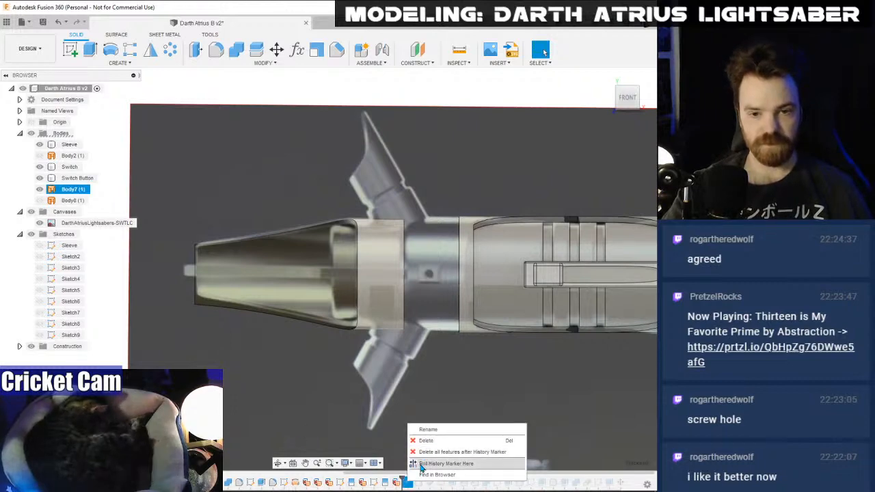
{"action": "left_click", "coordinate": [438, 464]}
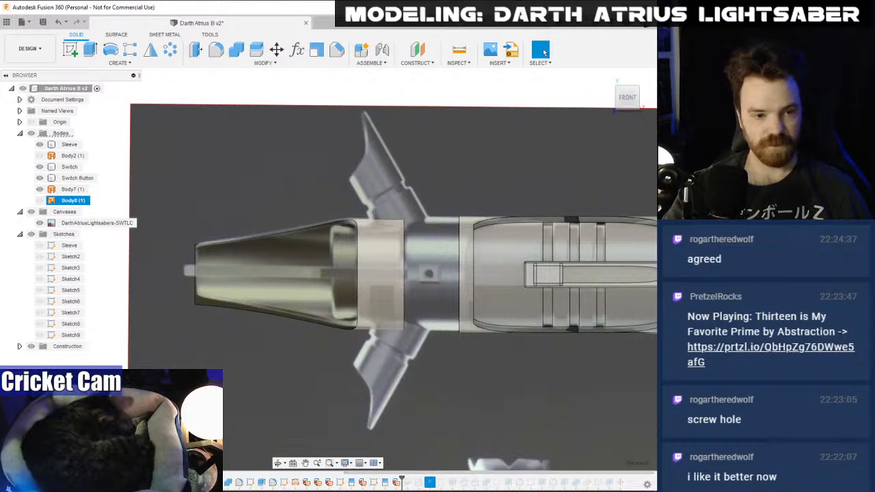
{"action": "key", "text": "ctrl+z"}
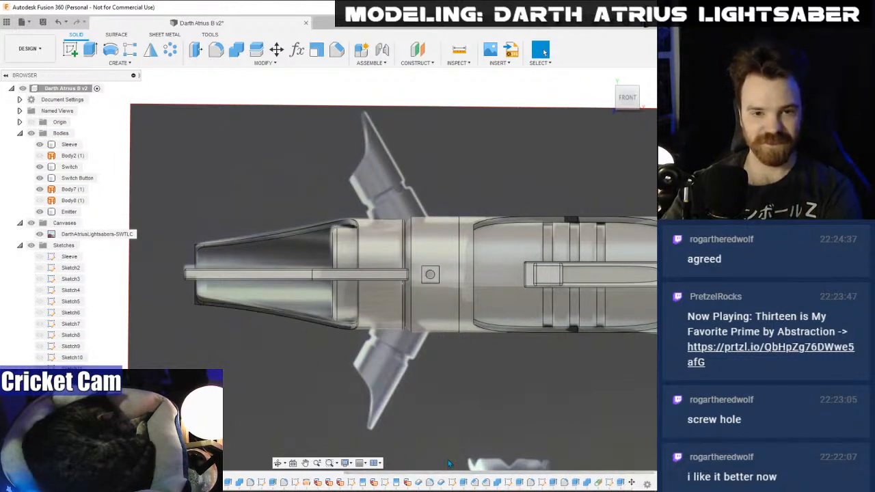
{"action": "left_click", "coordinate": [40, 212]}
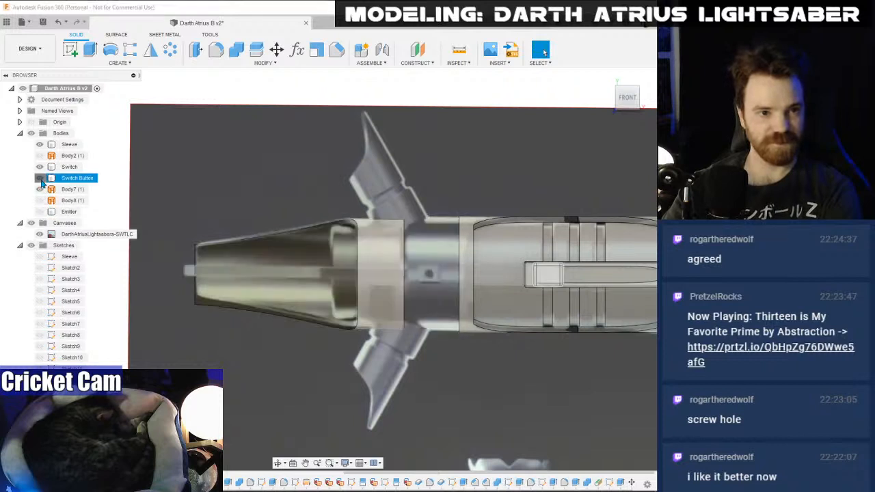
{"action": "left_click", "coordinate": [39, 167]}
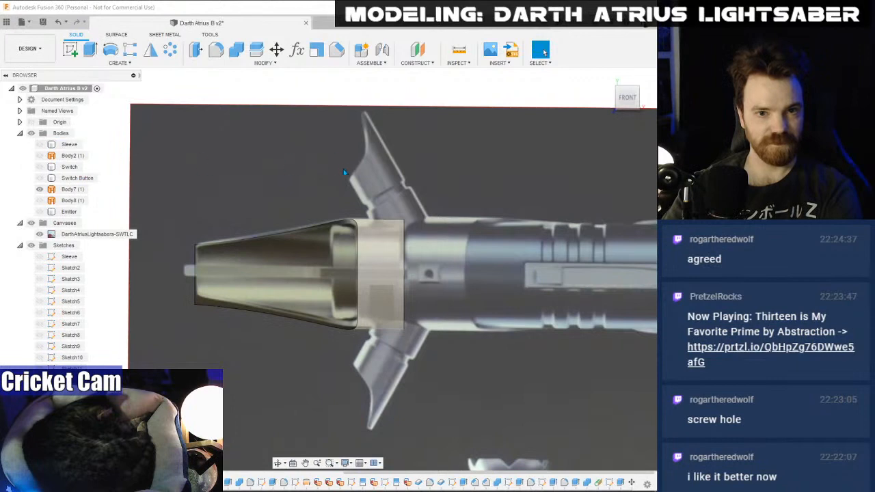
{"action": "middle_click_drag", "start_coordinate": [345, 173], "coordinate": [348, 188]}
{"action": "right_click", "coordinate": [251, 160]}
{"action": "left_click", "coordinate": [224, 188]}
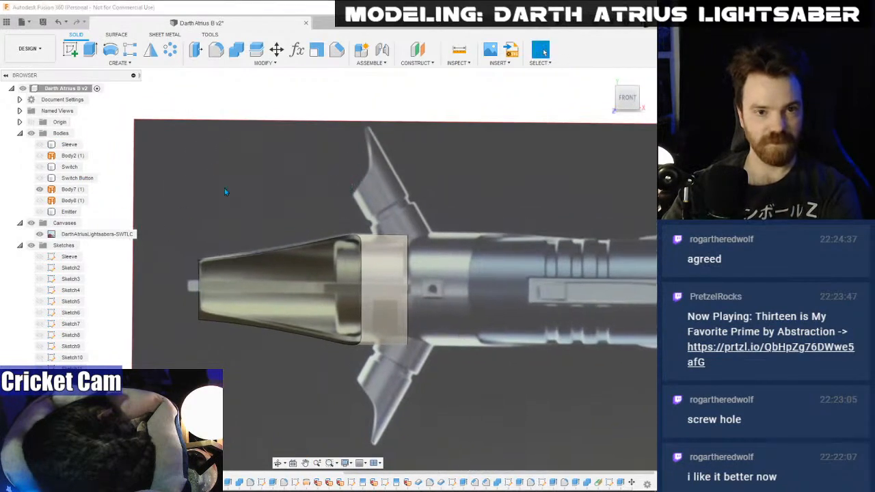
{"action": "left_click", "coordinate": [279, 258]}
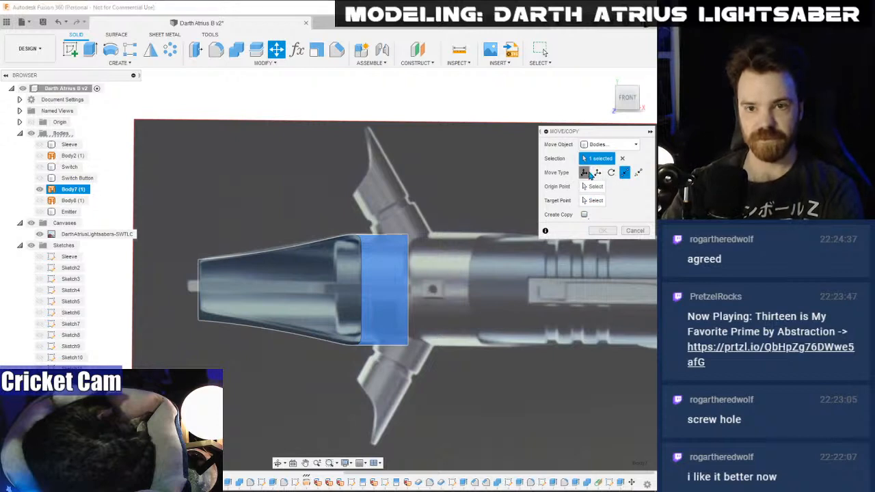
{"action": "left_click", "coordinate": [586, 173]}
{"action": "left_click_drag", "start_coordinate": [208, 333], "coordinate": [268, 219]}
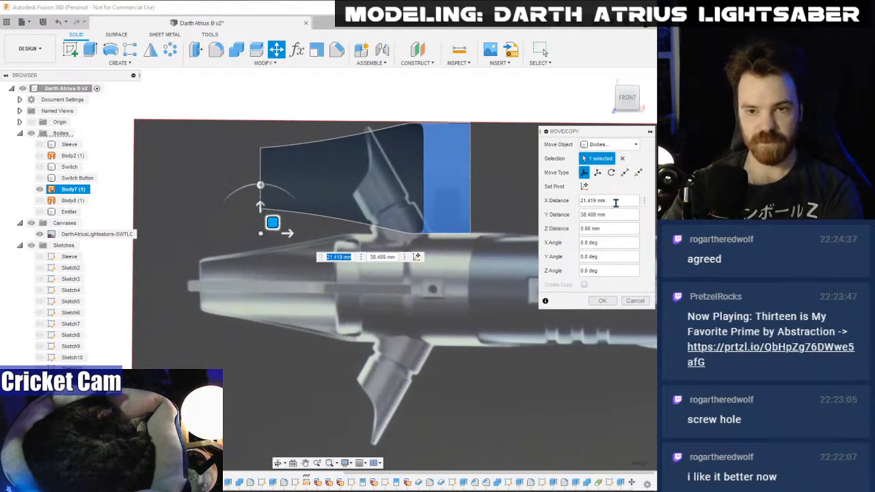
{"action": "left_click", "coordinate": [635, 301]}
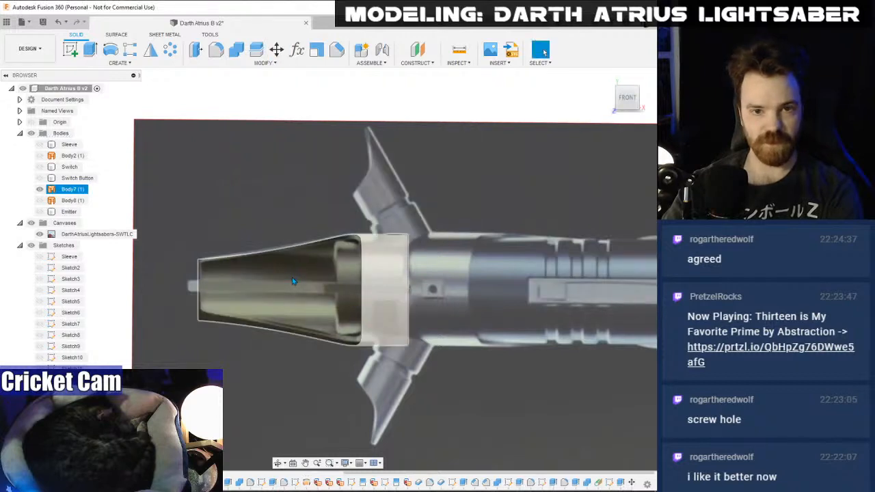
- Rotate the face of surface Body7 by 90 degrees about the origin axis running along the hilt
{"action": "left_click", "coordinate": [276, 50]}
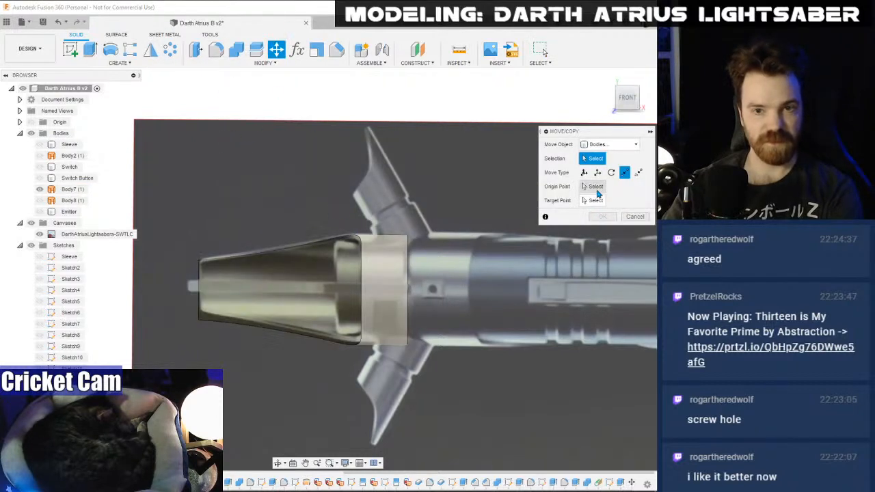
{"action": "left_click", "coordinate": [611, 173]}
{"action": "left_click", "coordinate": [592, 186]}
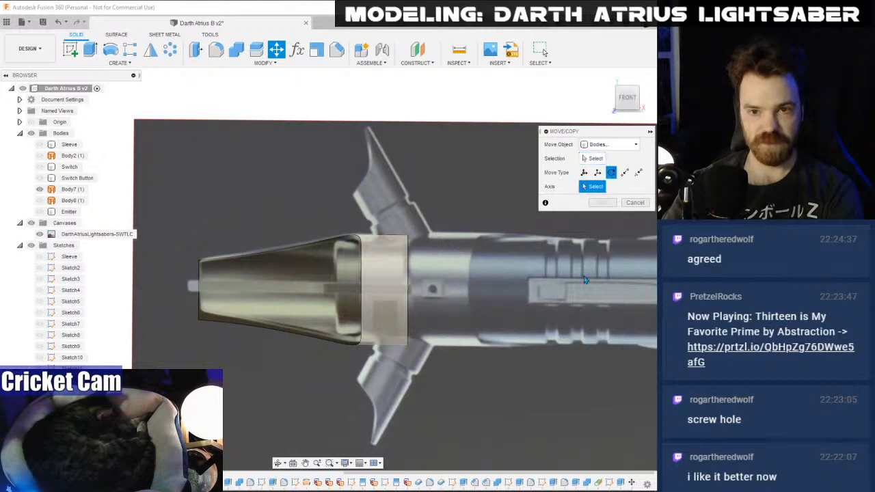
{"action": "middle_click_drag", "start_coordinate": [595, 281], "coordinate": [345, 275]}
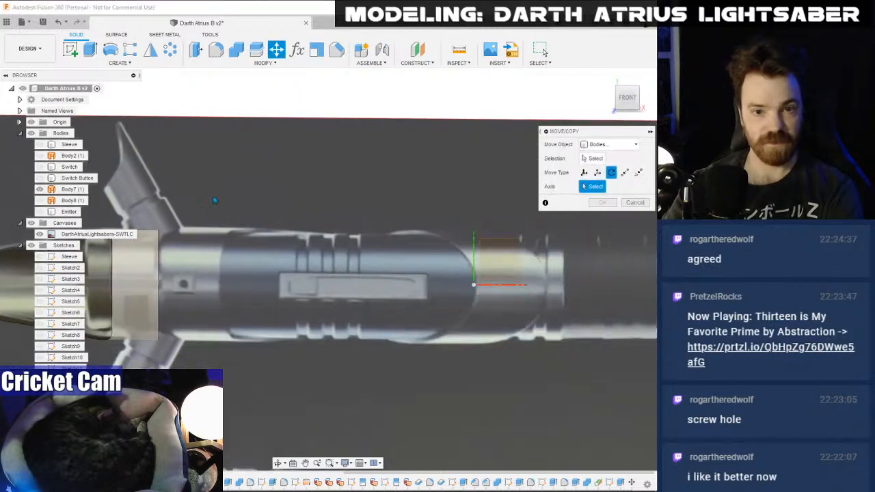
{"action": "left_click", "coordinate": [494, 287]}
{"action": "middle_click_drag", "start_coordinate": [216, 280], "coordinate": [480, 278]}
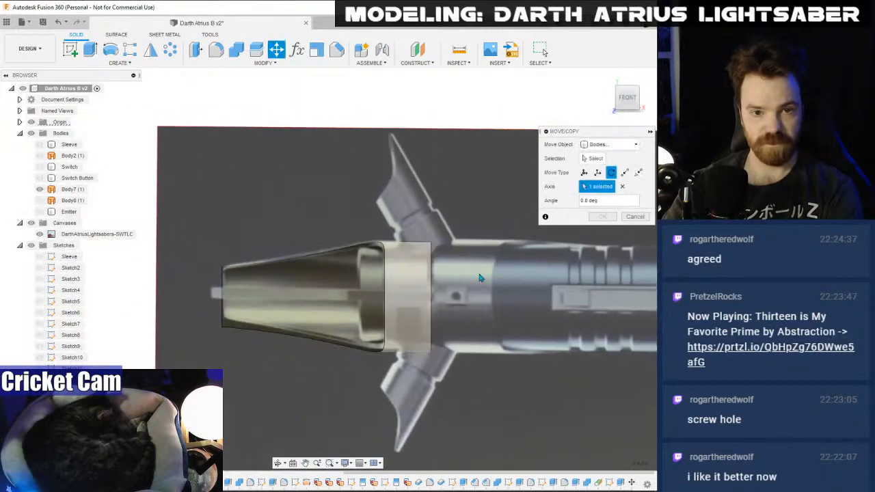
{"action": "scroll", "coordinate": [536, 273], "scroll_direction": "down", "scroll_amount": 3}
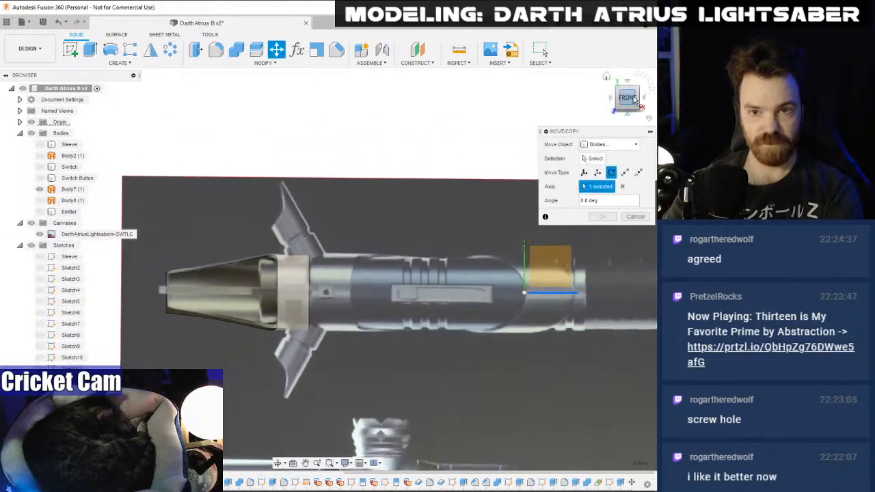
{"action": "middle_click_drag", "start_coordinate": [525, 294], "coordinate": [503, 346], "text": "shift"}
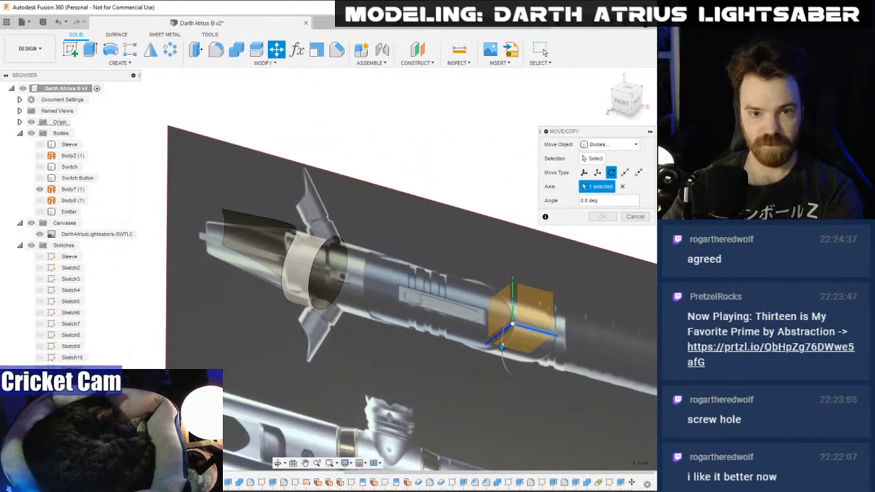
{"action": "left_click_drag", "start_coordinate": [502, 348], "coordinate": [503, 363]}
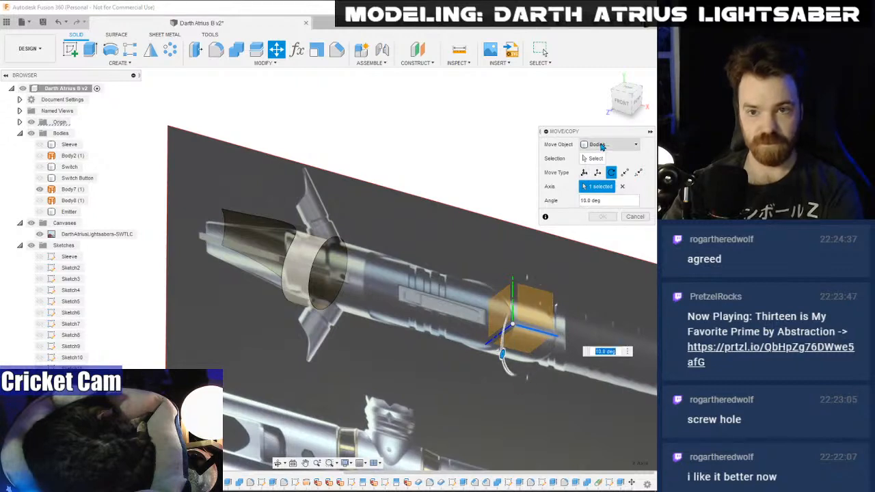
{"action": "left_click", "coordinate": [601, 145]}
{"action": "left_click", "coordinate": [595, 177]}
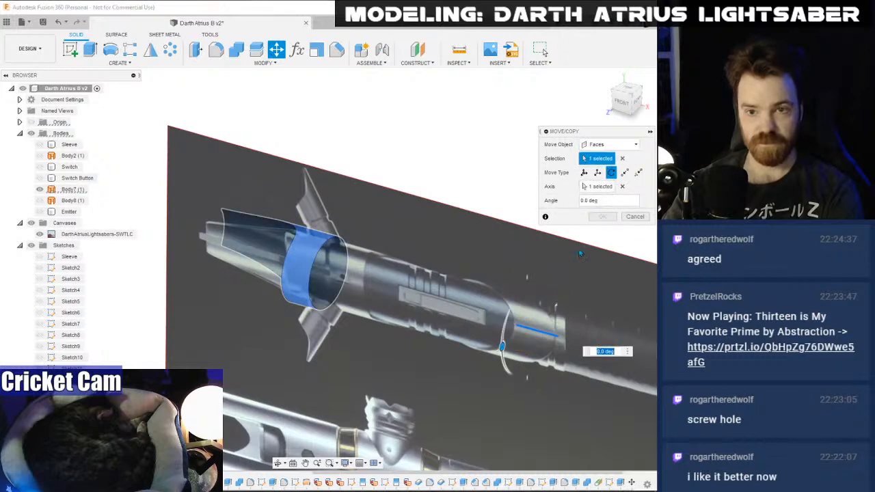
{"action": "left_click_drag", "start_coordinate": [503, 346], "coordinate": [525, 373]}
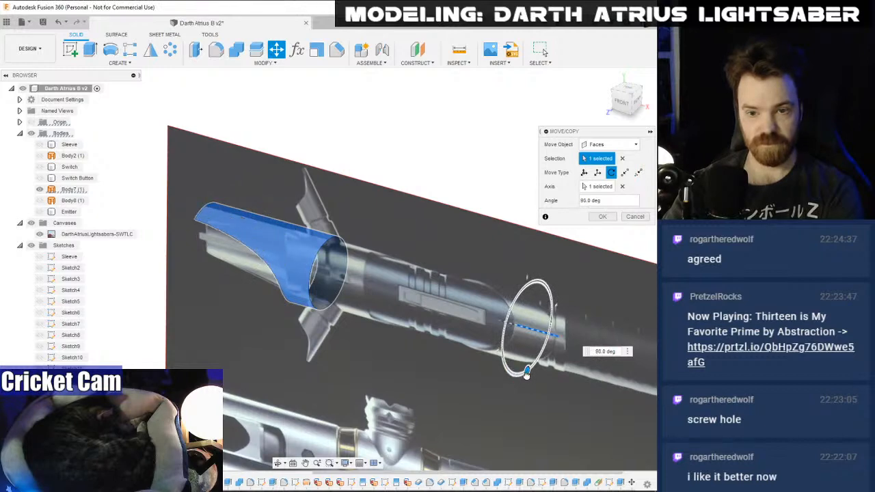
{"action": "left_click", "coordinate": [623, 104]}
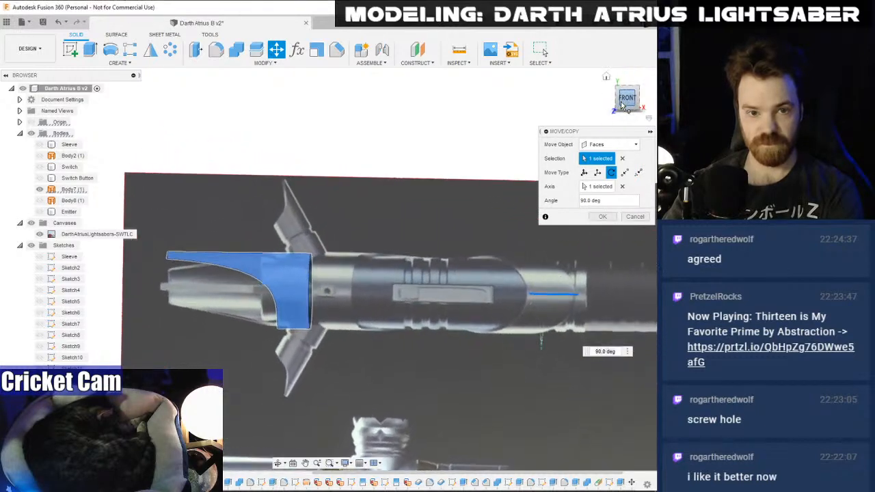
{"action": "left_click", "coordinate": [602, 216]}
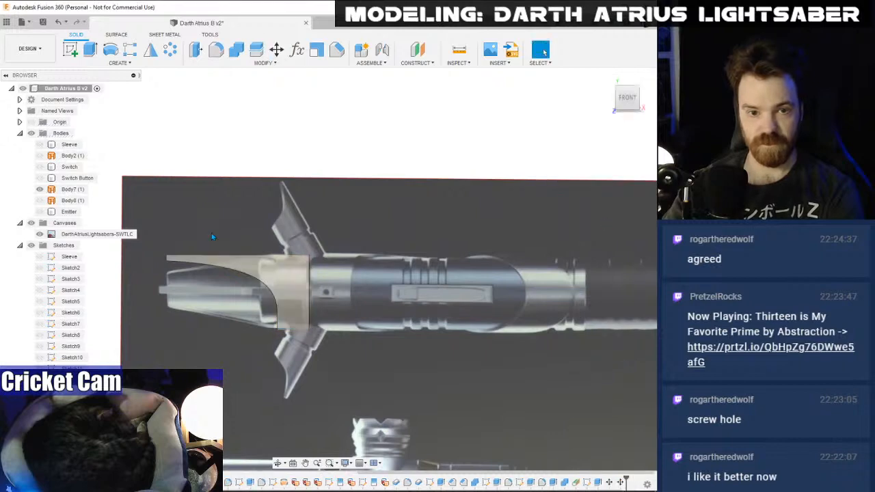
{"action": "scroll", "coordinate": [211, 233], "scroll_direction": "up", "scroll_amount": 2}
{"action": "middle_click_drag", "start_coordinate": [276, 227], "coordinate": [320, 206]}
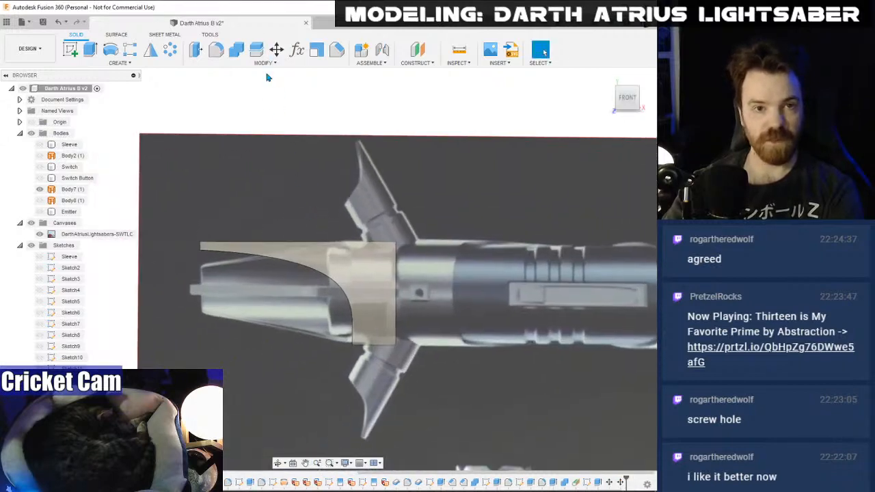
{"action": "key", "text": "m"}
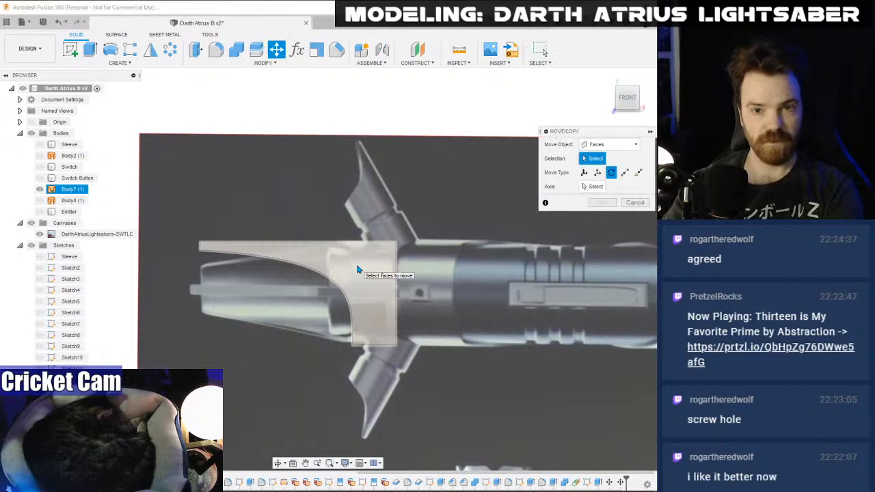
{"action": "left_click", "coordinate": [357, 269]}
{"action": "left_click", "coordinate": [584, 172]}
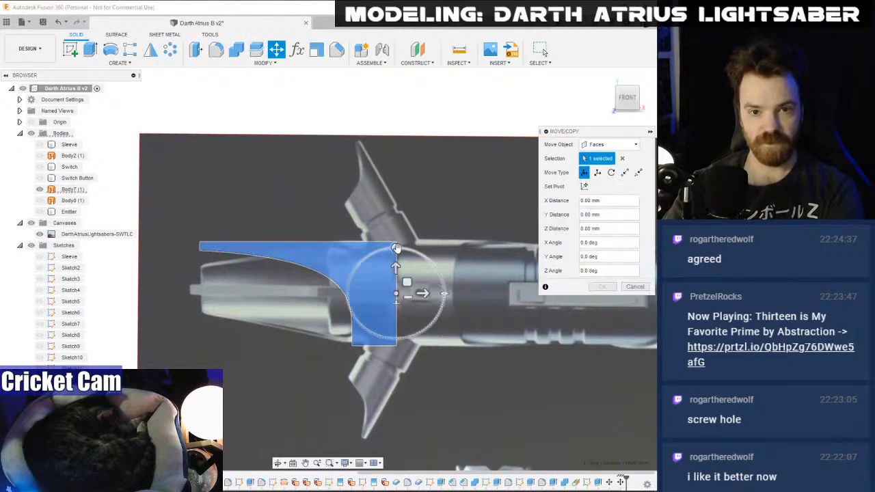
{"action": "mouse_move", "coordinate": [397, 248]}
{"action": "left_mouse_down"}
{"action": "mouse_move", "coordinate": [426, 277]}
{"action": "mouse_move", "coordinate": [395, 243]}
{"action": "left_mouse_up"}
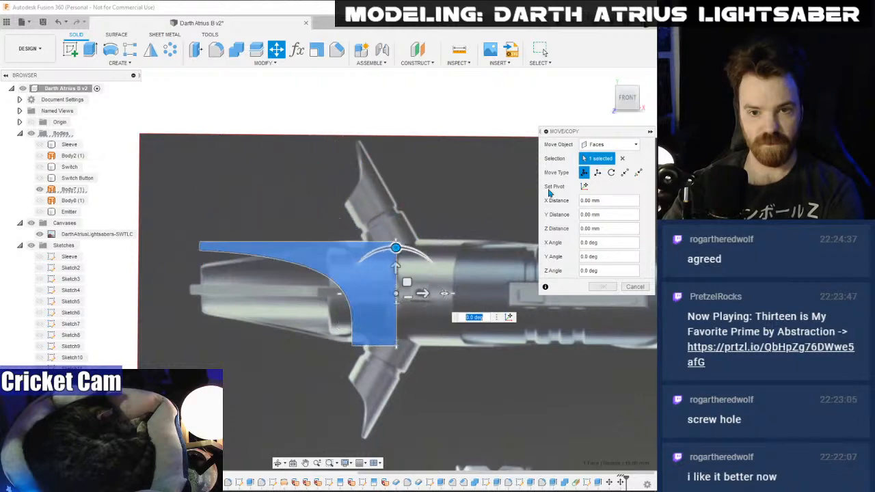
{"action": "middle_click_drag", "start_coordinate": [395, 243], "coordinate": [420, 345], "text": "shift"}
{"action": "middle_click_drag", "start_coordinate": [363, 291], "coordinate": [460, 275], "text": "shift"}
{"action": "left_click", "coordinate": [584, 187]}
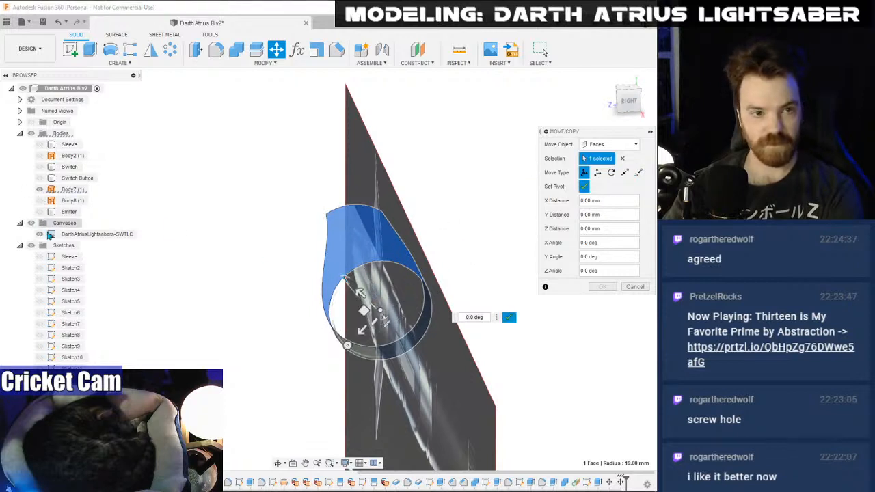
{"action": "left_click", "coordinate": [39, 234]}
{"action": "left_click", "coordinate": [380, 348]}
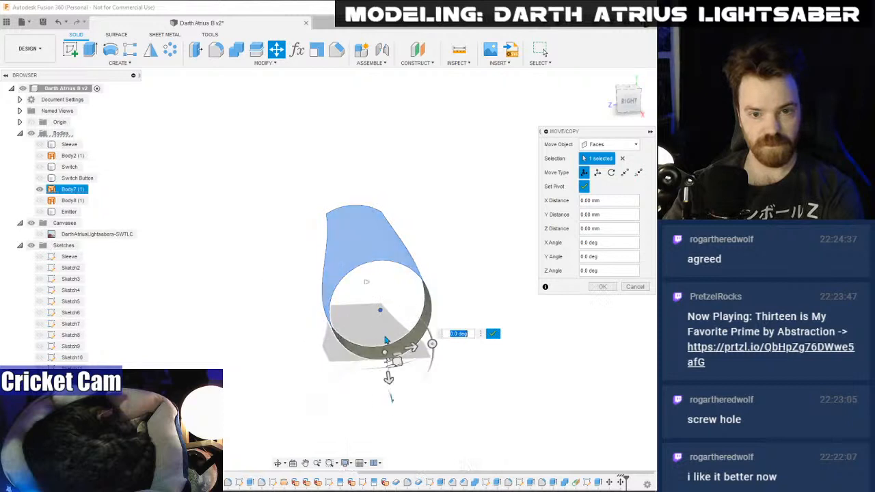
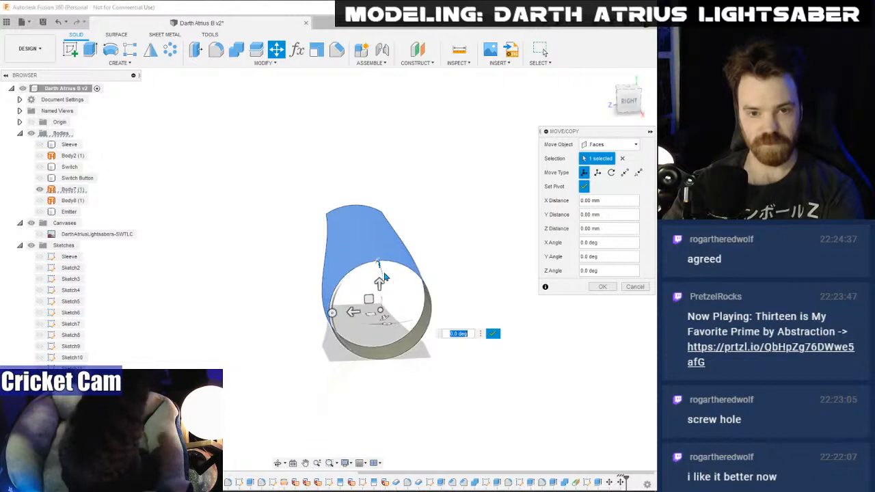
{"action": "left_click", "coordinate": [586, 186]}
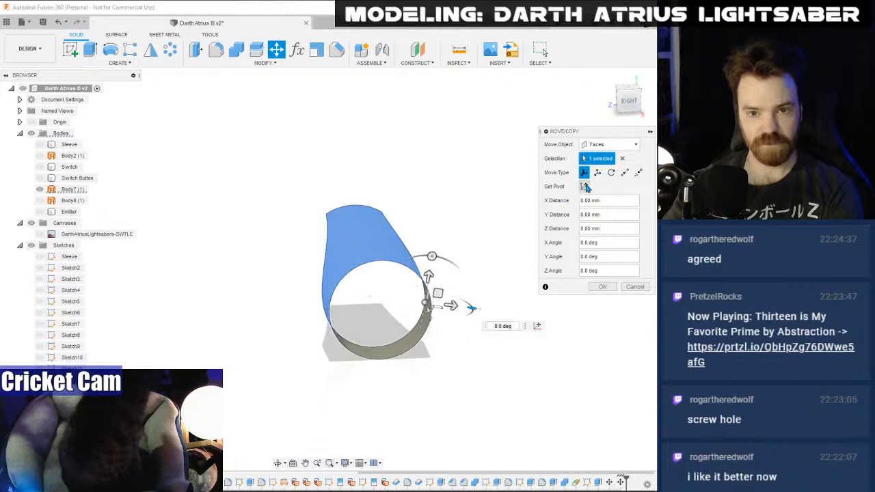
{"action": "left_click", "coordinate": [585, 187]}
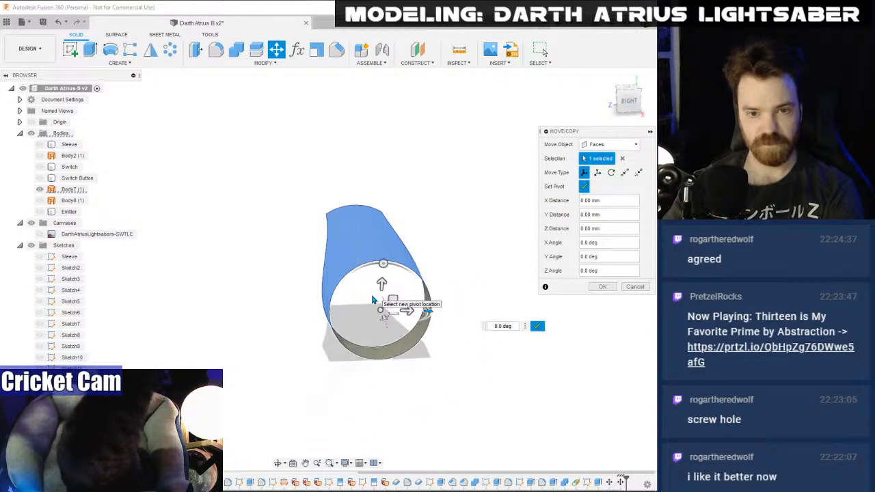
{"action": "left_click", "coordinate": [626, 288]}
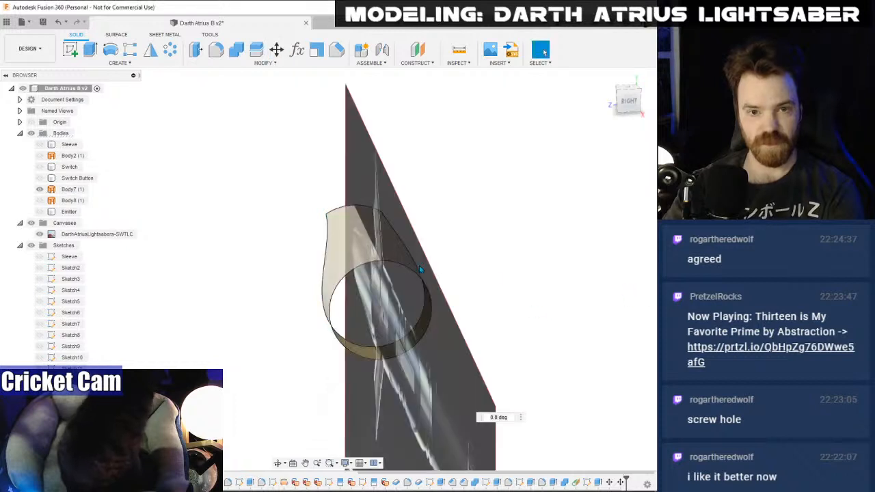
- With the reference canvas hidden, patch Body7's circular open end as a new body and place it directly below Body7 in the browser
{"action": "left_click", "coordinate": [39, 235]}
{"action": "left_click", "coordinate": [118, 35]}
{"action": "left_click", "coordinate": [91, 50]}
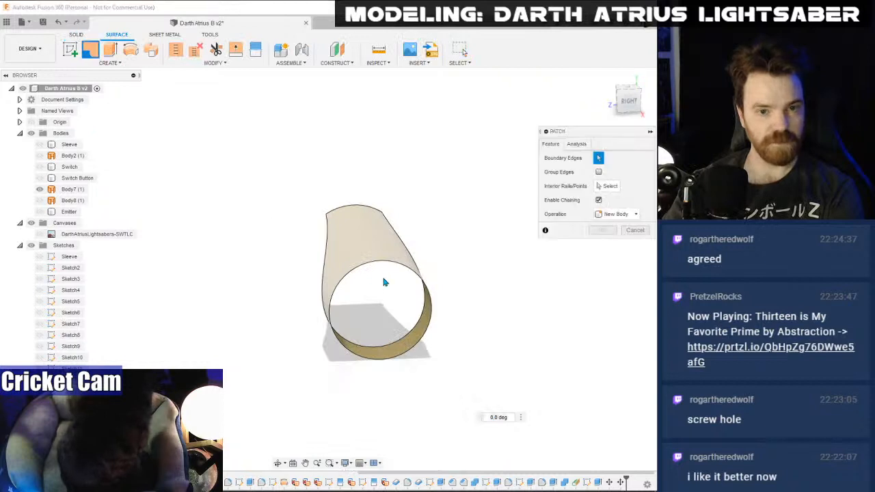
{"action": "left_click", "coordinate": [392, 261]}
{"action": "left_click", "coordinate": [601, 272]}
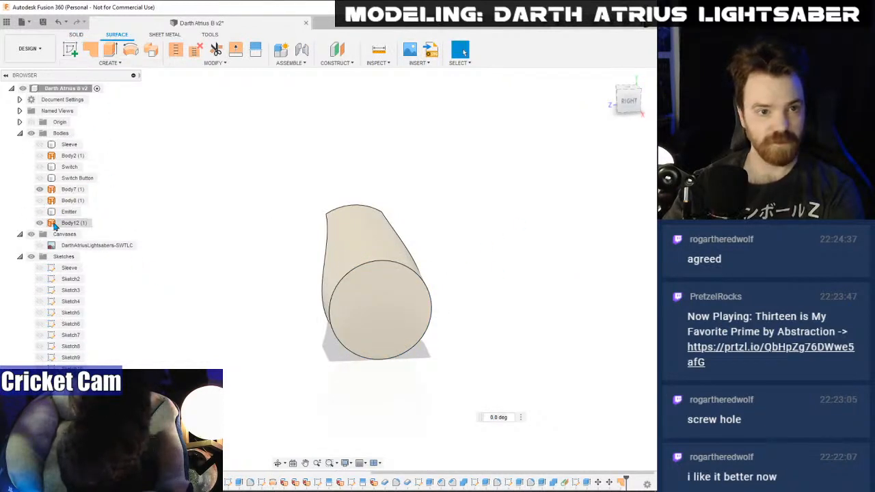
{"action": "left_click_drag", "start_coordinate": [55, 228], "coordinate": [61, 210]}
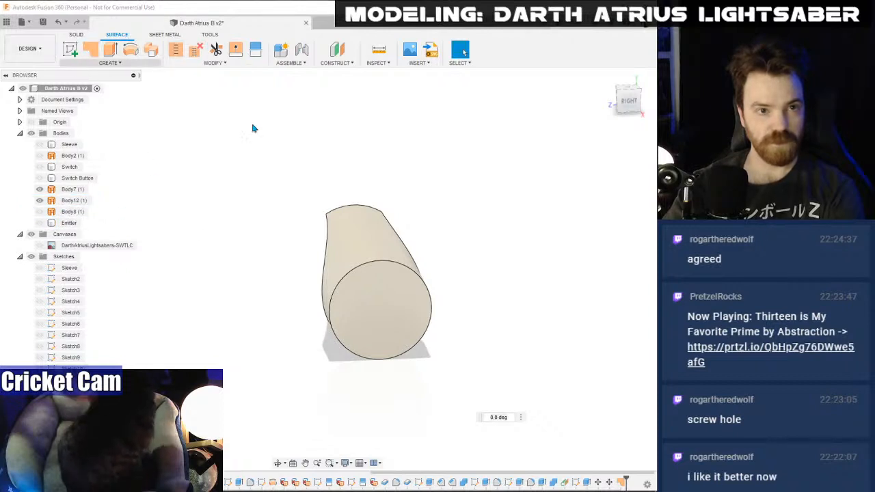
- Rotate the faces of Body7 and Body12 together by -60 degrees about the Y axis, with the reference canvas shown
{"action": "right_click", "coordinate": [268, 168]}
{"action": "left_click", "coordinate": [282, 240]}
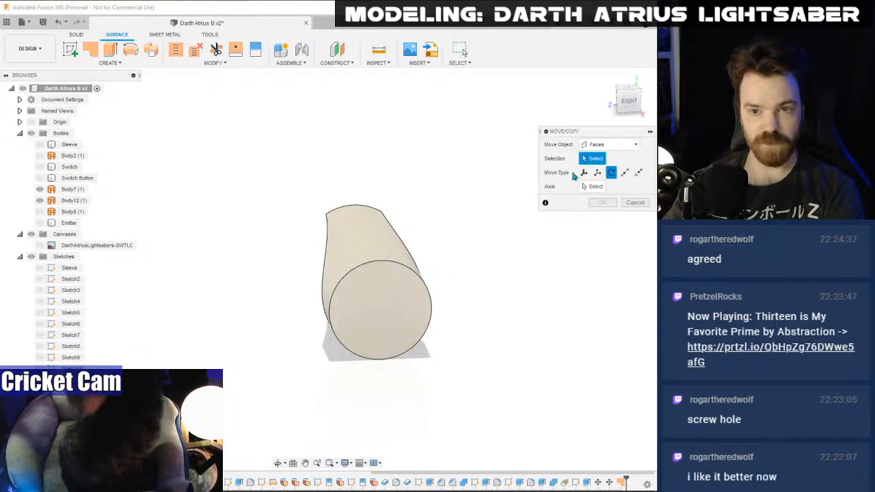
{"action": "left_click", "coordinate": [596, 146]}
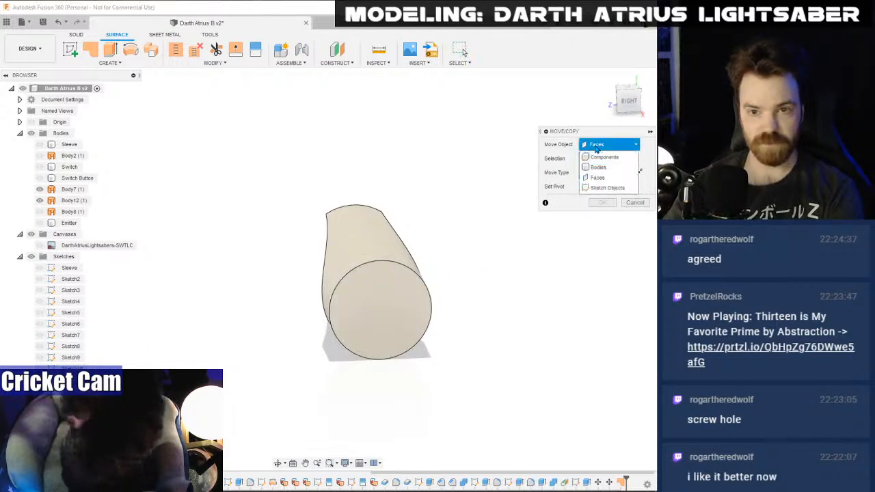
{"action": "left_click", "coordinate": [596, 146]}
{"action": "left_click", "coordinate": [373, 316]}
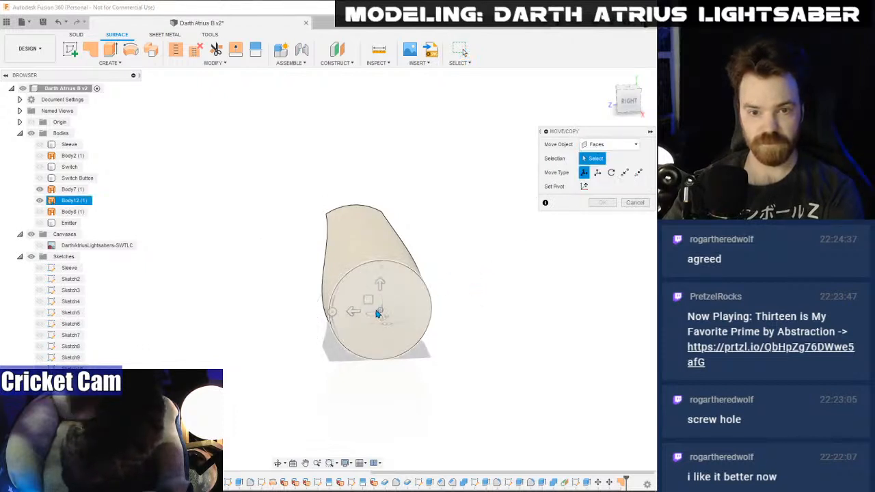
{"action": "left_click", "coordinate": [371, 234]}
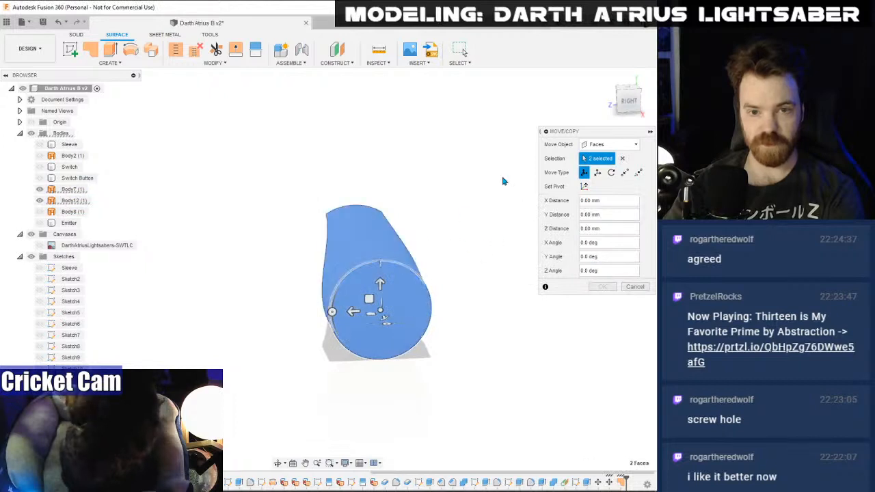
{"action": "left_click", "coordinate": [615, 101]}
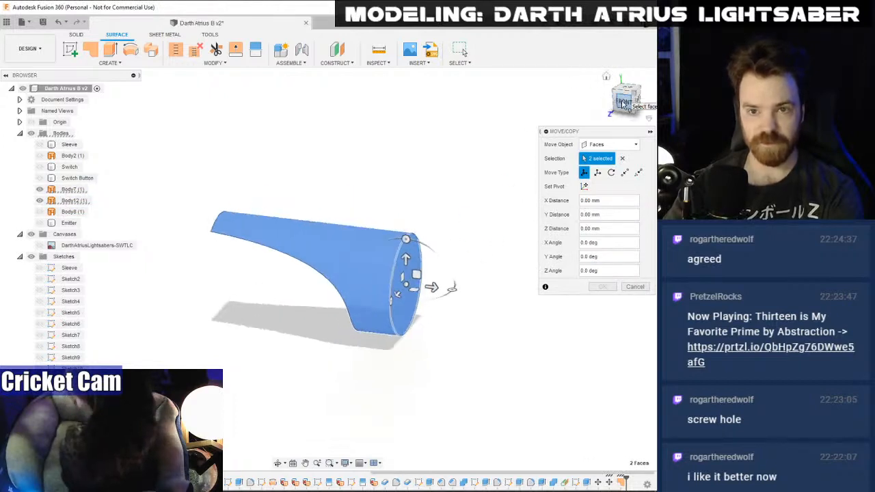
{"action": "left_click", "coordinate": [622, 102]}
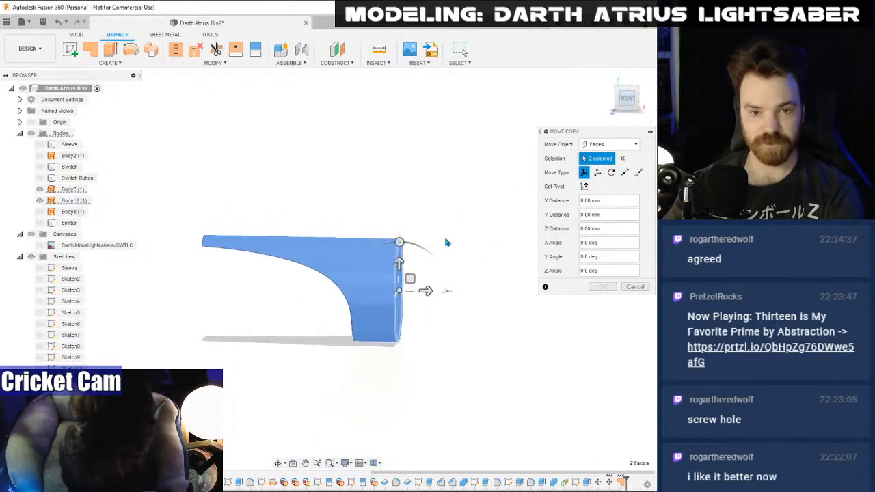
{"action": "left_click", "coordinate": [40, 244]}
{"action": "left_click_drag", "start_coordinate": [396, 245], "coordinate": [436, 274]}
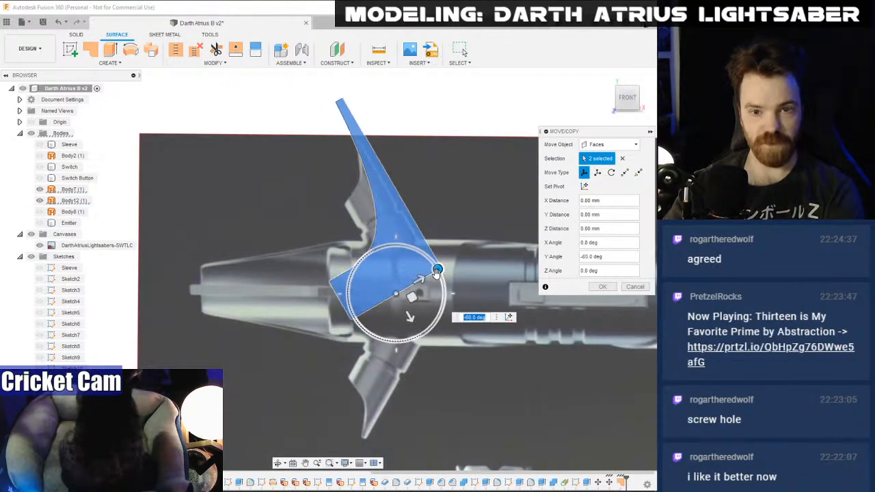
{"action": "scroll", "coordinate": [440, 251], "scroll_direction": "up", "scroll_amount": 3}
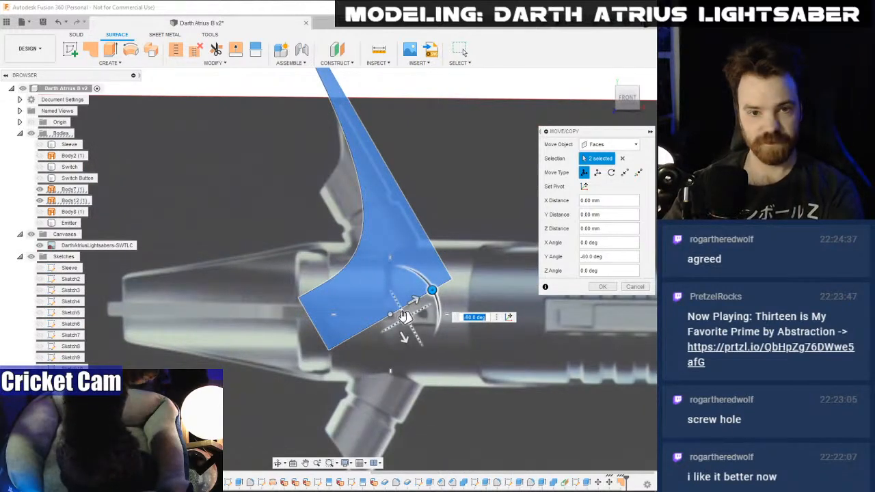
{"action": "left_click", "coordinate": [602, 288]}
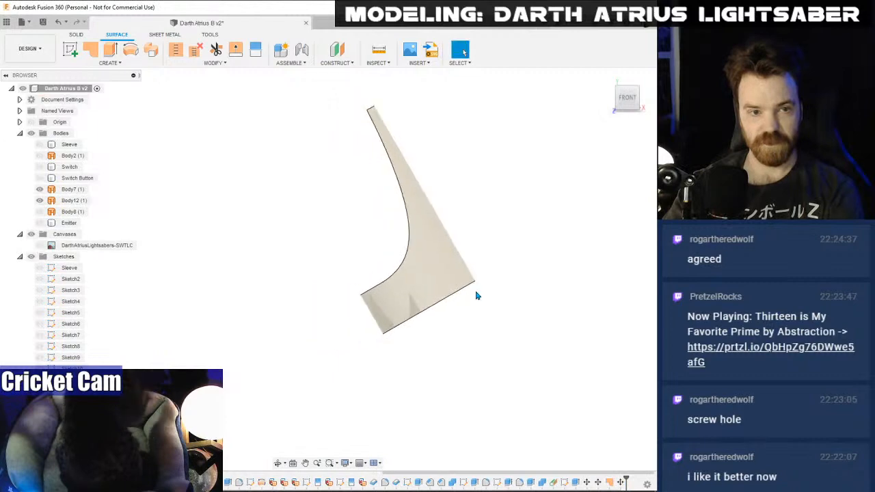
{"action": "scroll", "coordinate": [292, 241], "scroll_direction": "down", "scroll_amount": 3}
{"action": "scroll", "coordinate": [293, 237], "scroll_direction": "down", "scroll_amount": 1}
{"action": "scroll", "coordinate": [485, 191], "scroll_direction": "up", "scroll_amount": 2}
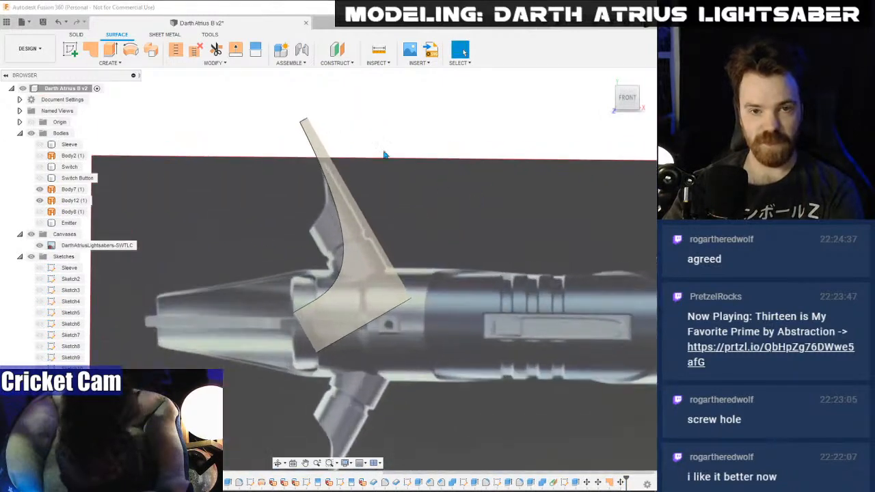
{"action": "scroll", "coordinate": [274, 146], "scroll_direction": "down", "scroll_amount": 1}
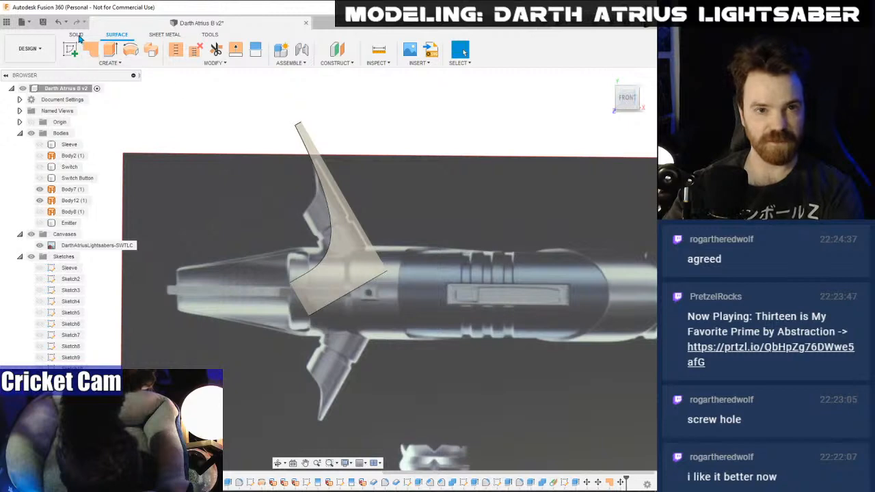
{"action": "left_click", "coordinate": [250, 63]}
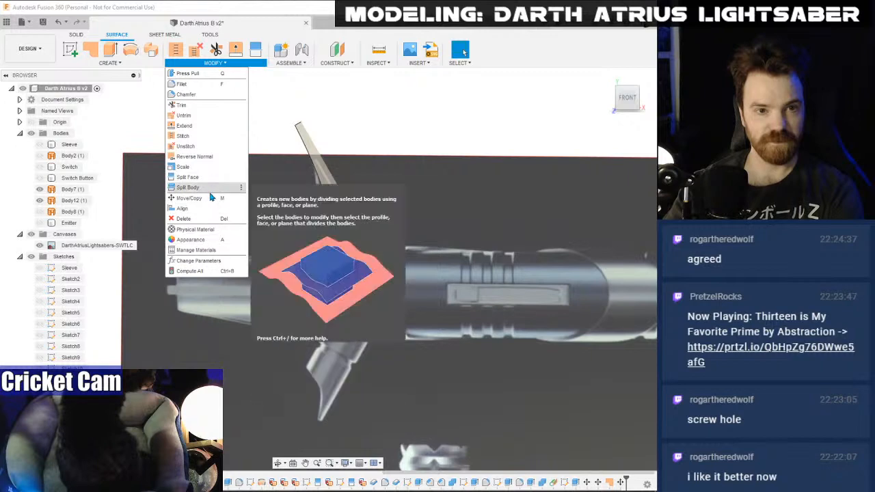
{"action": "left_click", "coordinate": [202, 167]}
{"action": "left_click", "coordinate": [346, 252]}
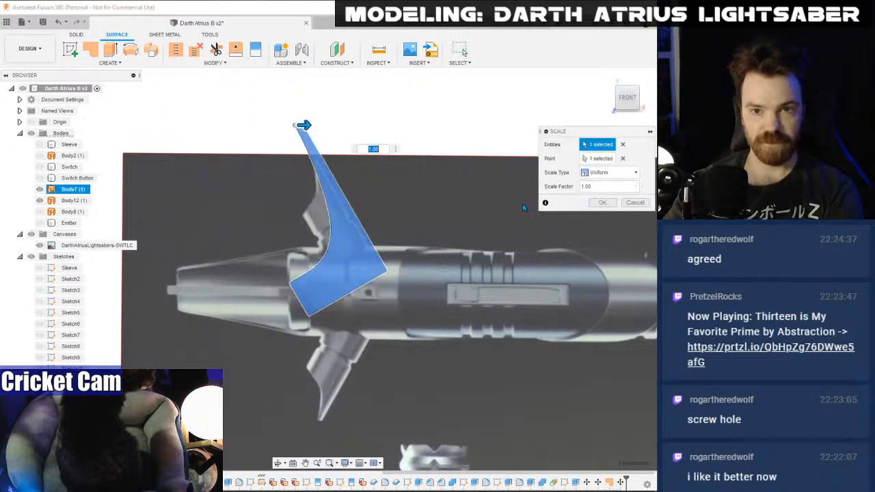
{"action": "left_click", "coordinate": [602, 158]}
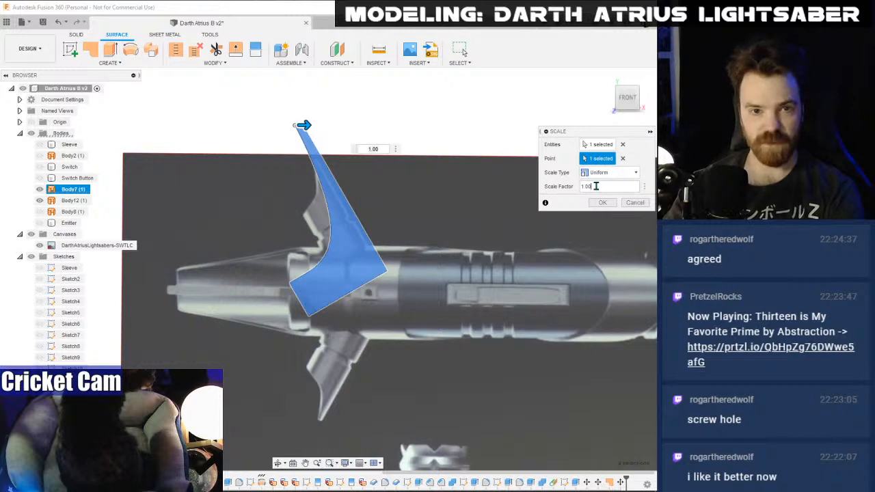
{"action": "scroll", "coordinate": [321, 134], "scroll_direction": "up", "scroll_amount": 2}
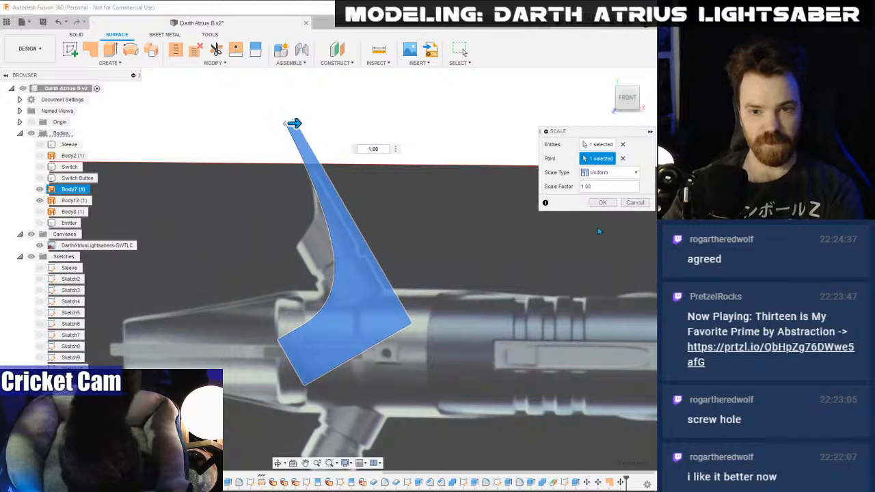
{"action": "left_click", "coordinate": [634, 204]}
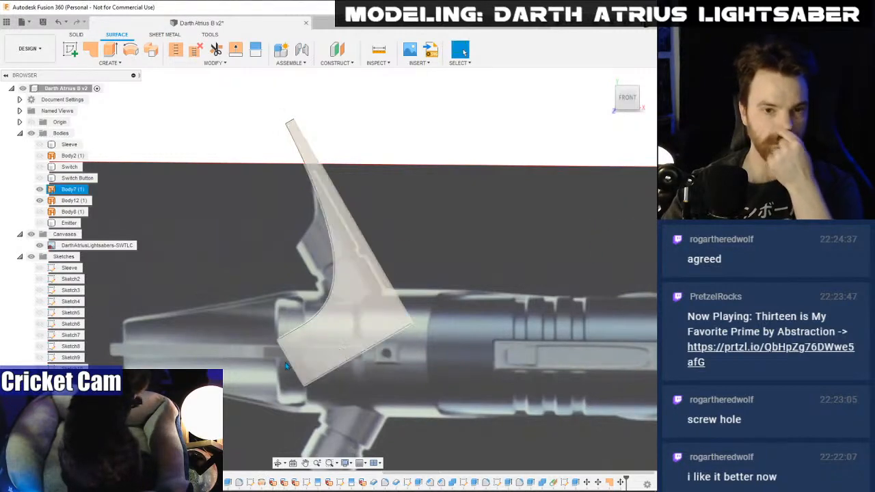
- Measure the circular edge at Body7's wide open end
{"action": "left_click", "coordinate": [369, 263]}
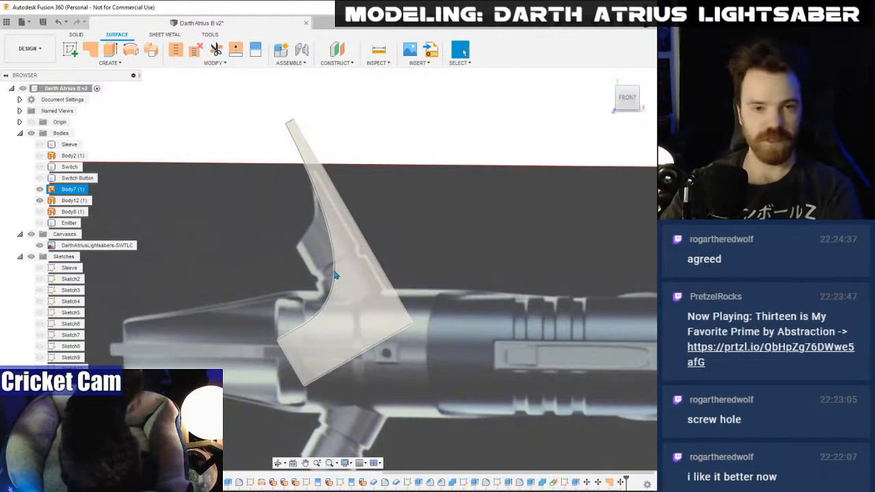
{"action": "scroll", "coordinate": [260, 379], "scroll_direction": "up", "scroll_amount": 2}
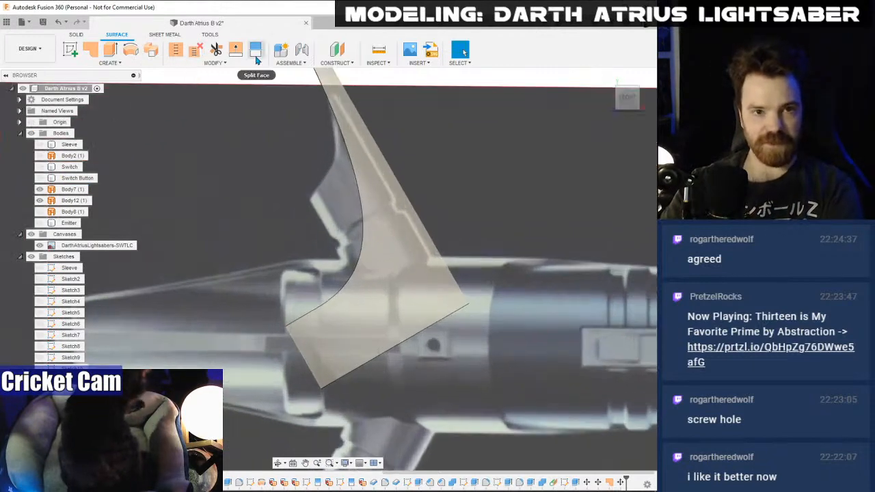
{"action": "left_click", "coordinate": [418, 341]}
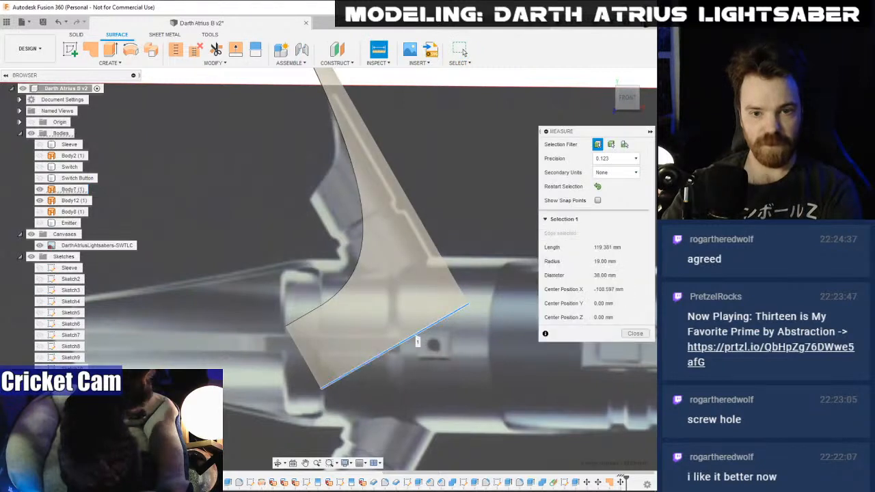
{"action": "left_click", "coordinate": [635, 333]}
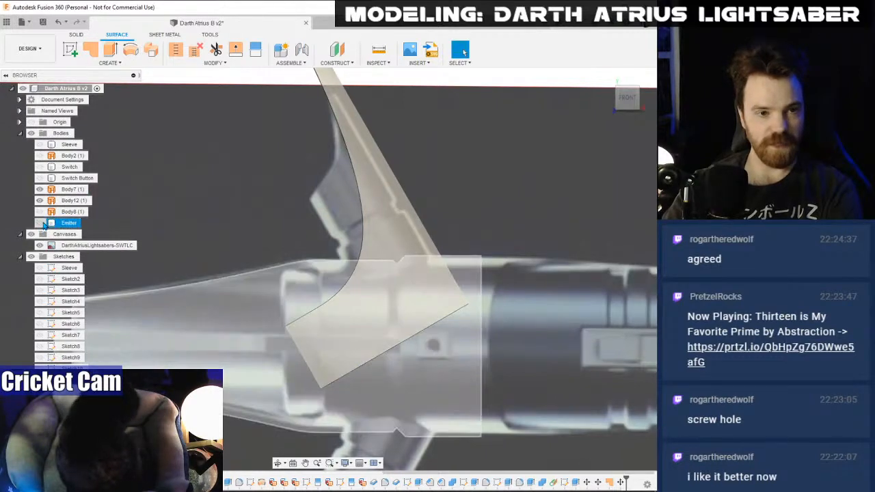
- With Body7 and Body12 hidden, gauge the upper side emitter's width on the reference image using a temporary sketch line
{"action": "left_click", "coordinate": [41, 223]}
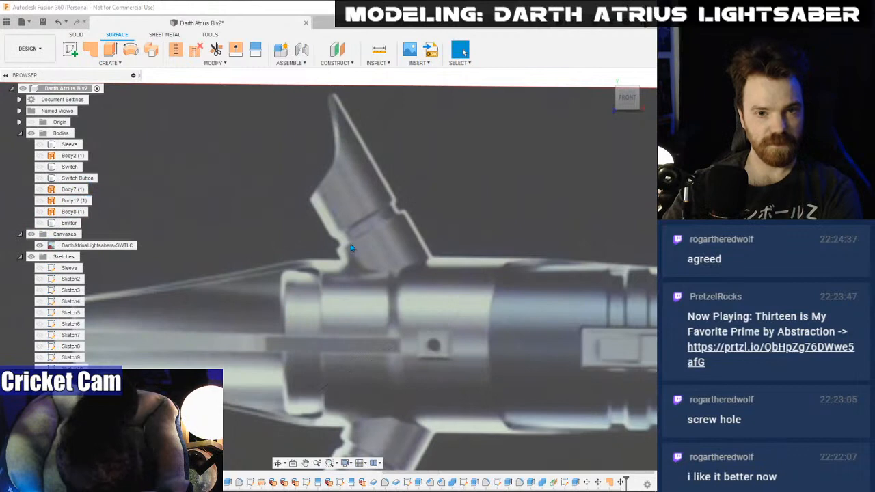
{"action": "left_click", "coordinate": [70, 49]}
{"action": "left_click", "coordinate": [379, 231]}
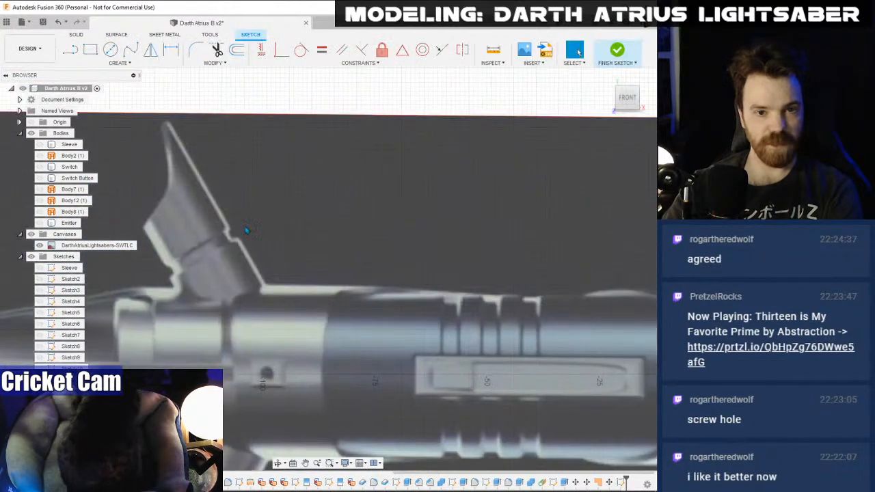
{"action": "mouse_move", "coordinate": [242, 230]}
{"action": "middle_mouse_down"}
{"action": "mouse_move", "coordinate": [390, 234]}
{"action": "mouse_move", "coordinate": [405, 226]}
{"action": "mouse_move", "coordinate": [385, 246]}
{"action": "middle_mouse_up"}
{"action": "scroll", "coordinate": [332, 234], "scroll_direction": "up", "scroll_amount": 4}
{"action": "left_click", "coordinate": [70, 49]}
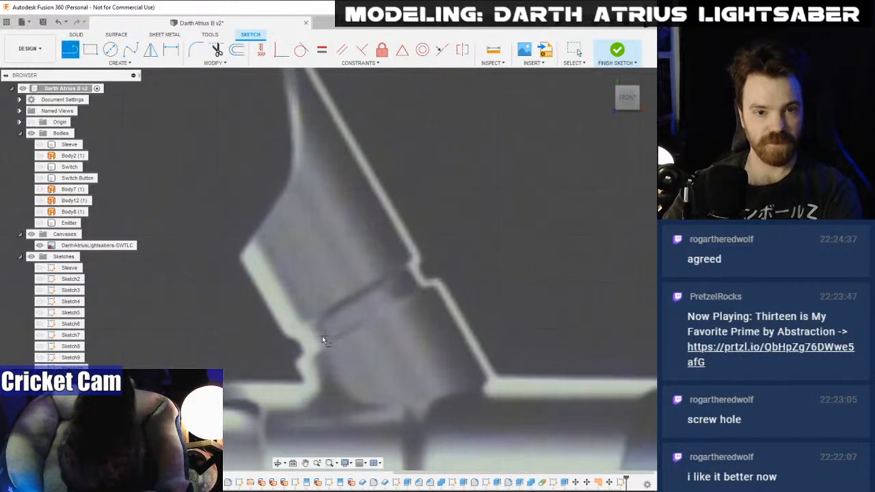
{"action": "left_click", "coordinate": [281, 327]}
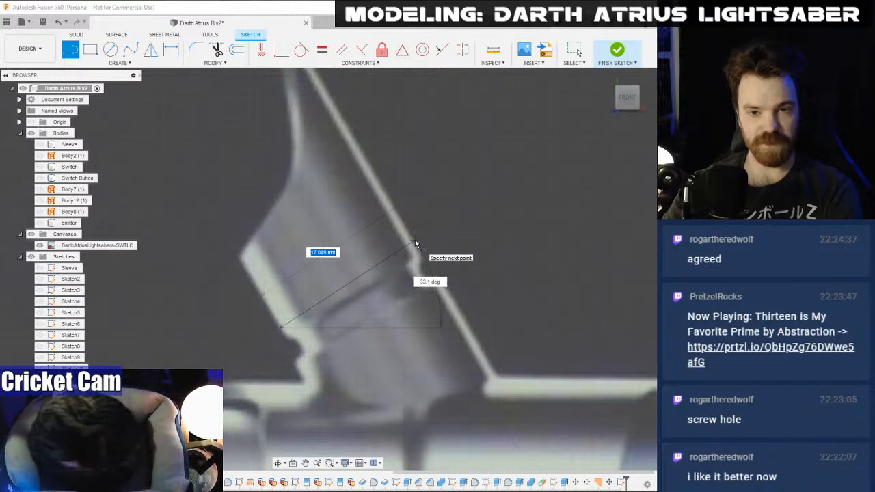
{"action": "key", "text": "Escape"}
{"action": "key", "text": "ctrl+z"}
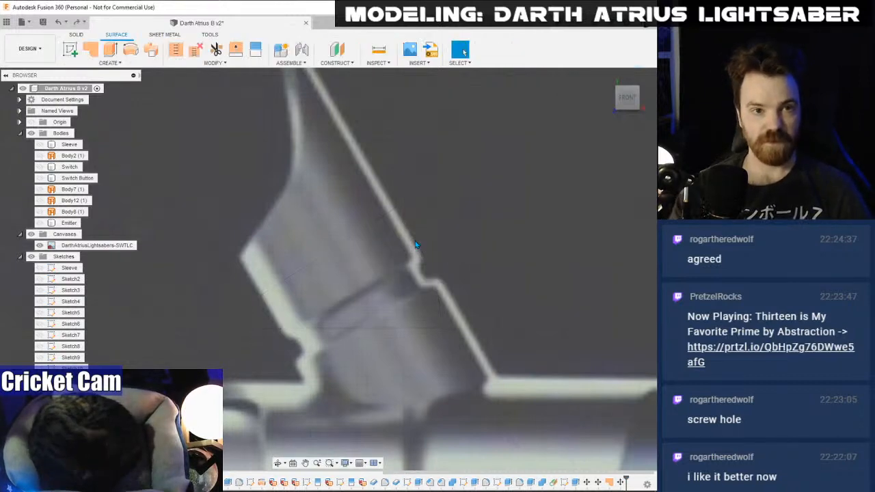
{"action": "scroll", "coordinate": [375, 266], "scroll_direction": "down", "scroll_amount": 6}
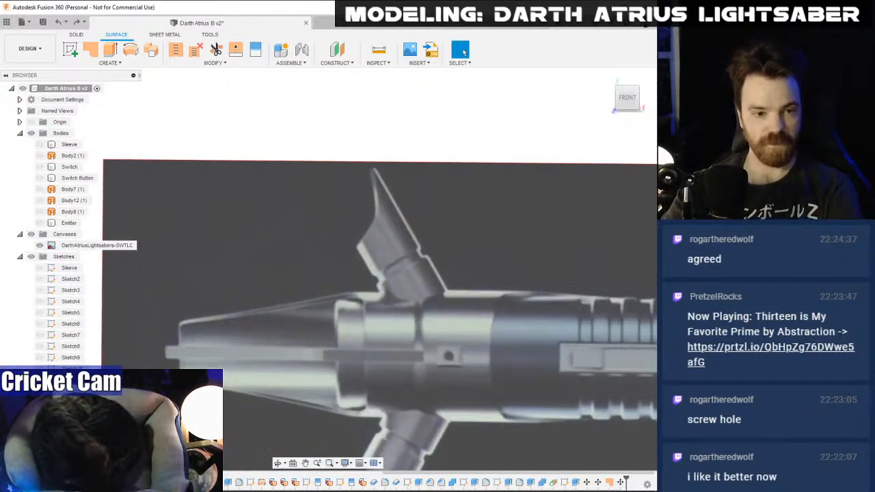
- Switch to the Calculator and divide 17 by 19 to work out the scale factor
{"action": "key", "text": "super"}
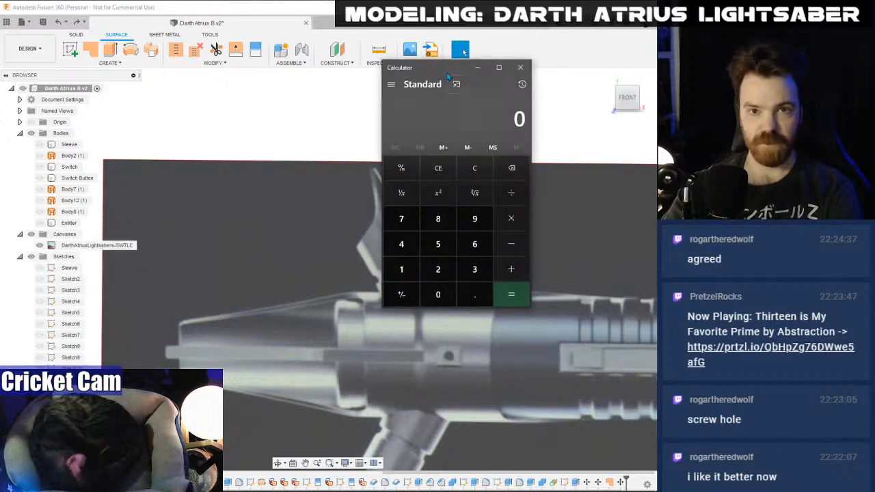
{"action": "left_click_drag", "start_coordinate": [448, 76], "coordinate": [538, 116]}
{"action": "left_click", "coordinate": [491, 309]}
{"action": "left_click", "coordinate": [491, 259]}
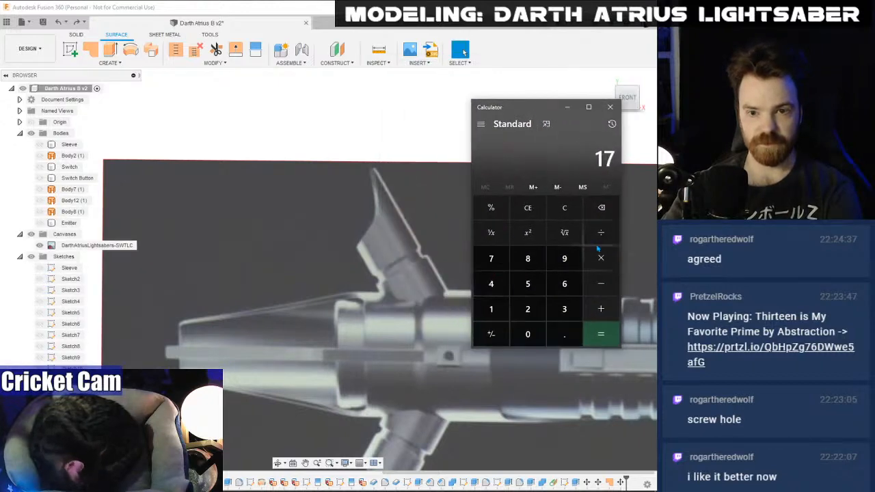
{"action": "left_click", "coordinate": [601, 258]}
{"action": "left_click", "coordinate": [491, 309]}
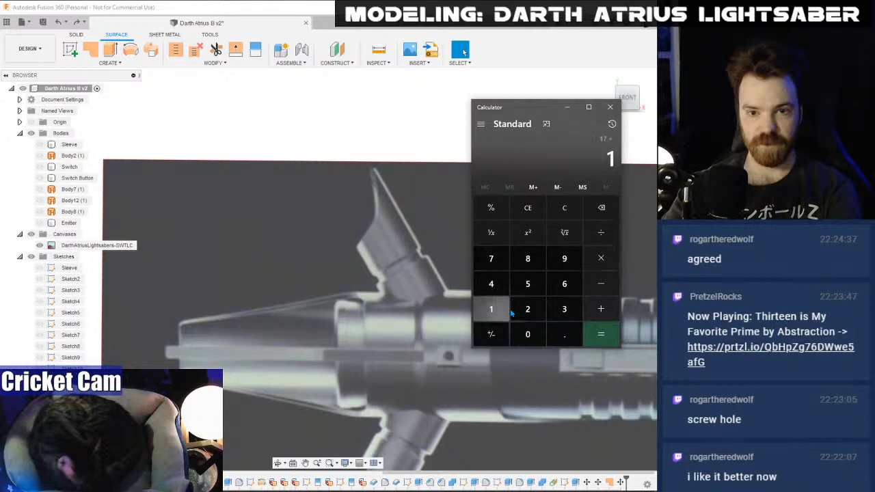
{"action": "left_click", "coordinate": [575, 260]}
{"action": "left_click", "coordinate": [601, 335]}
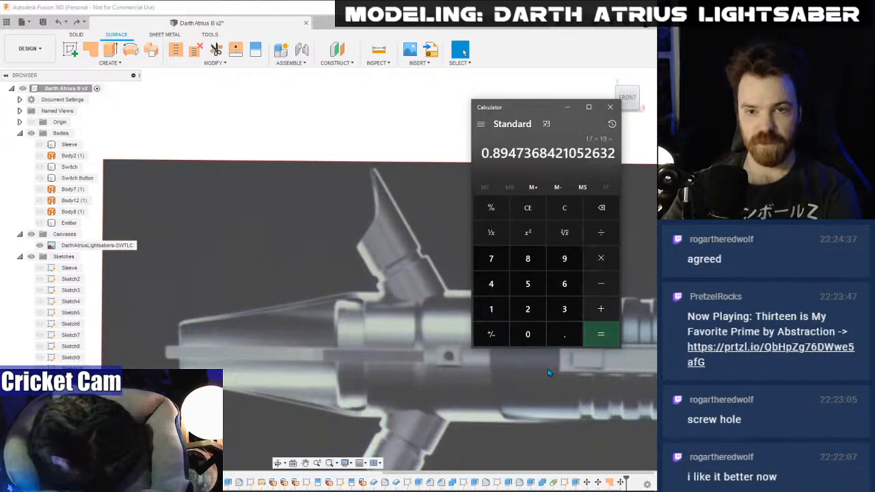
{"action": "left_click", "coordinate": [406, 130]}
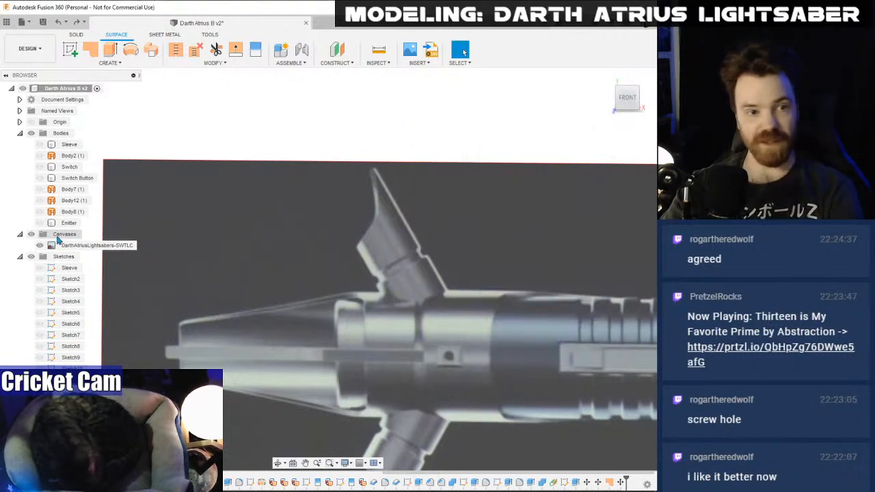
- Show Body7 and Body12 again and delete the circular patch Body12 from Body7's open end
{"action": "left_click", "coordinate": [40, 189]}
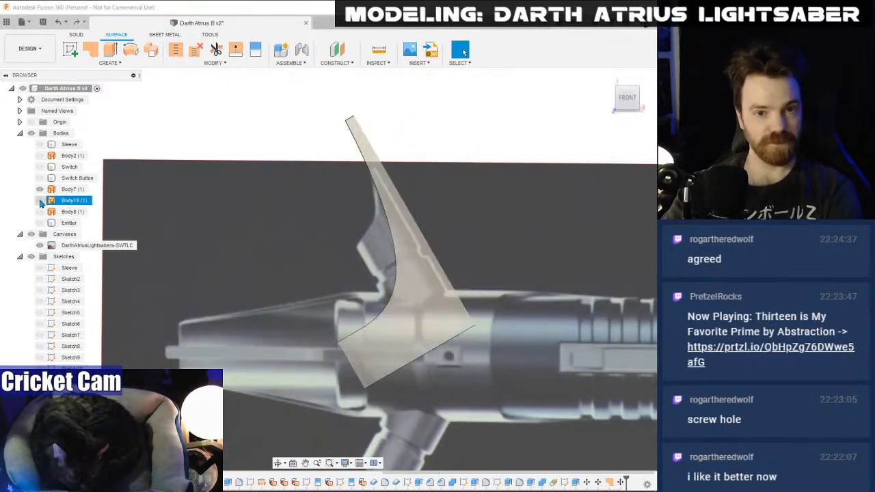
{"action": "left_click", "coordinate": [40, 200]}
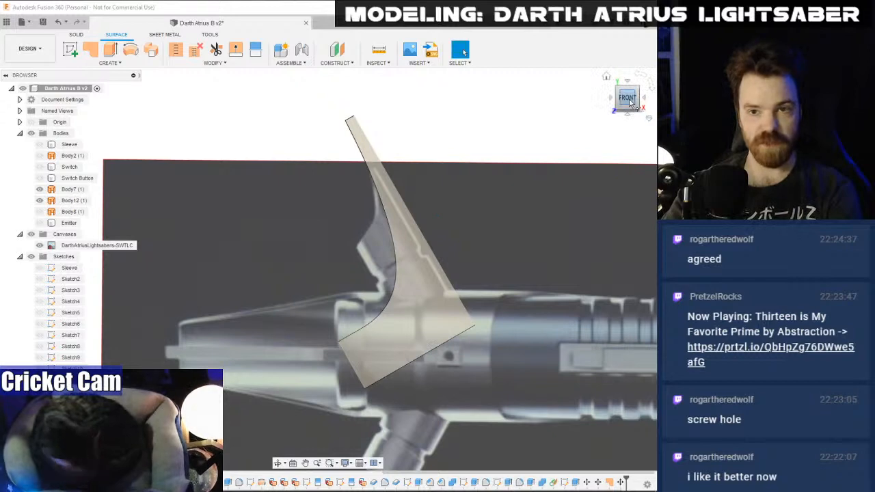
{"action": "mouse_move", "coordinate": [588, 109]}
{"action": "middle_mouse_down", "text": "shift"}
{"action": "mouse_move", "coordinate": [608, 92]}
{"action": "mouse_move", "coordinate": [491, 247]}
{"action": "middle_mouse_up", "text": "shift"}
{"action": "left_click", "coordinate": [407, 353]}
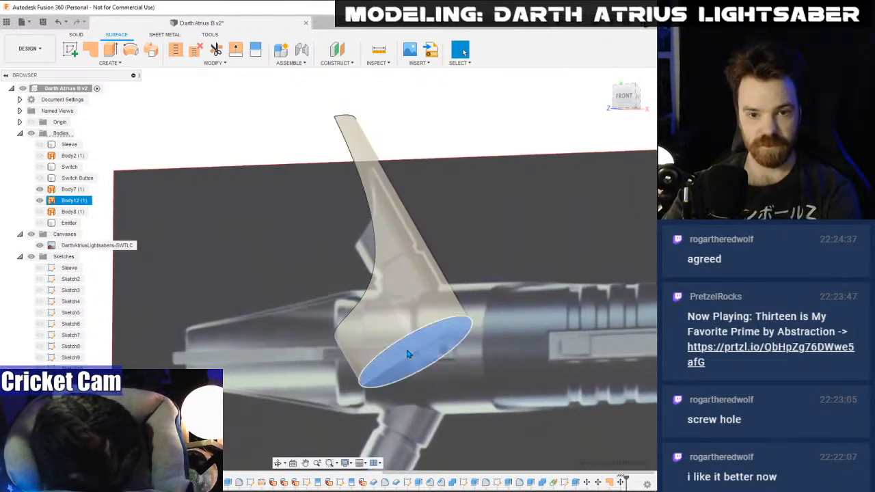
{"action": "key", "text": "Delete"}
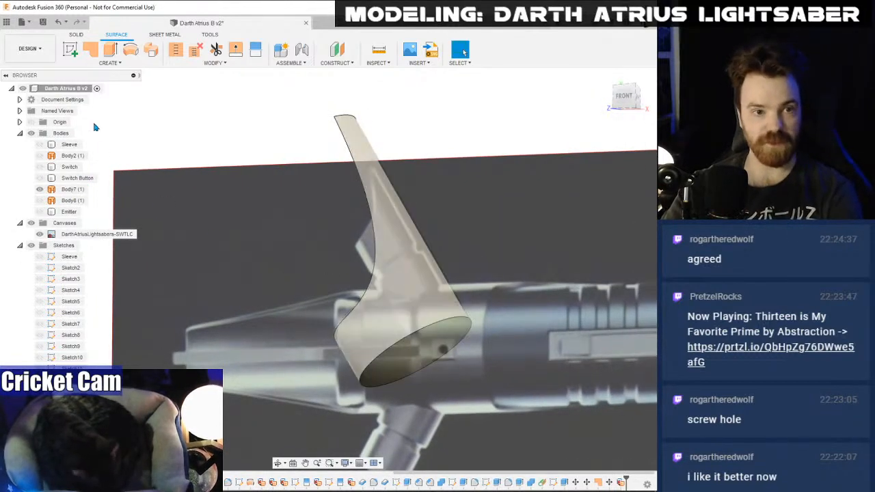
{"action": "left_click", "coordinate": [226, 63]}
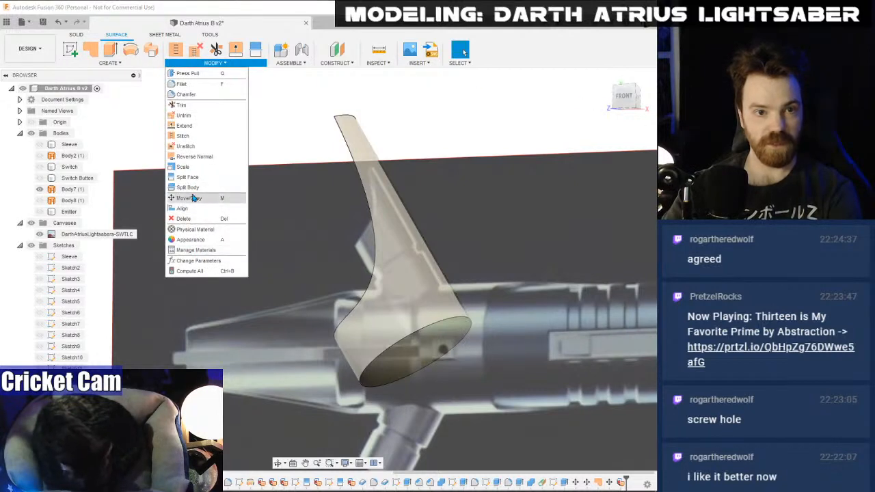
{"action": "left_click", "coordinate": [191, 170]}
{"action": "left_click", "coordinate": [401, 254]}
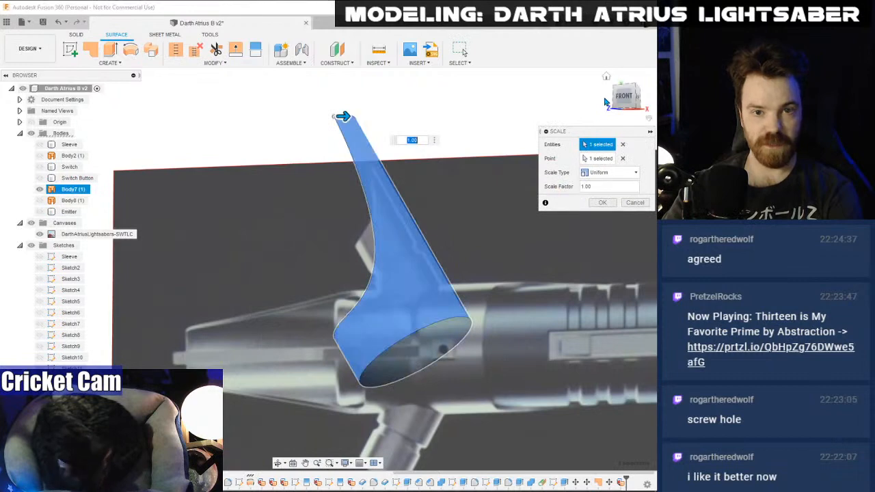
{"action": "left_click", "coordinate": [626, 98]}
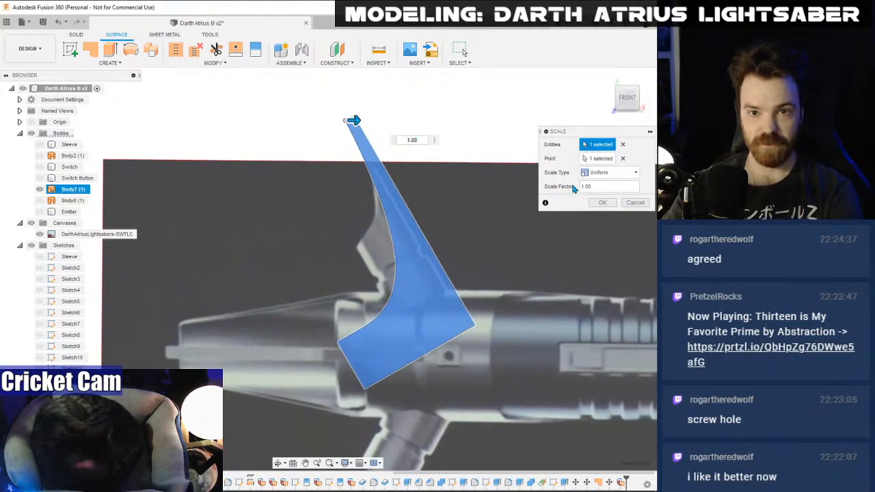
{"action": "left_click", "coordinate": [625, 101]}
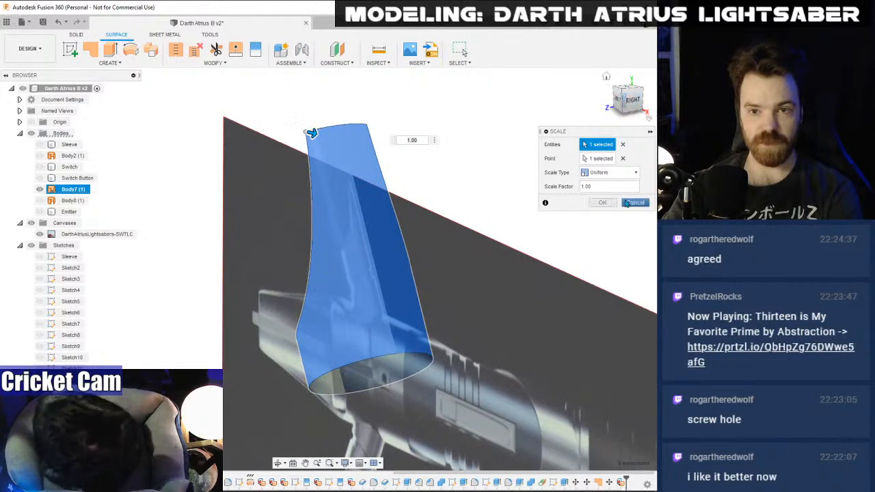
{"action": "left_click", "coordinate": [612, 160]}
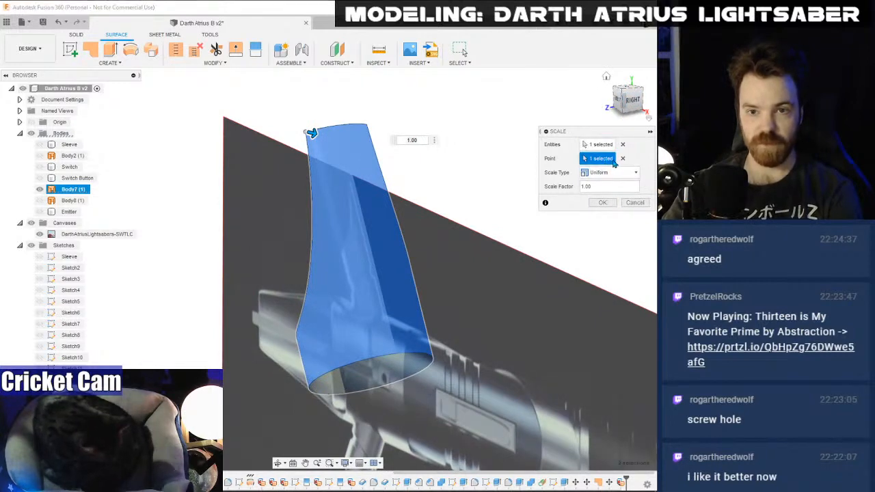
{"action": "left_click", "coordinate": [622, 159]}
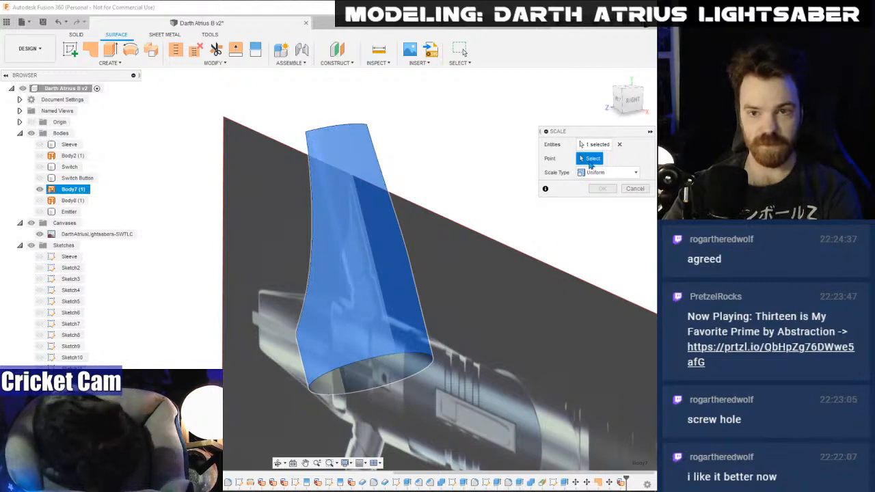
{"action": "left_click", "coordinate": [634, 189]}
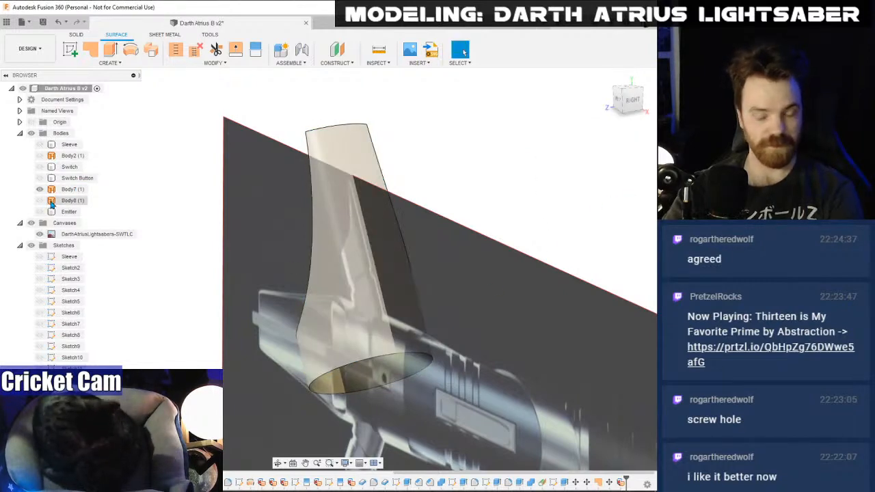
- Undo the deletion of the circular patch Body12
{"action": "key", "text": "ctrl+z"}
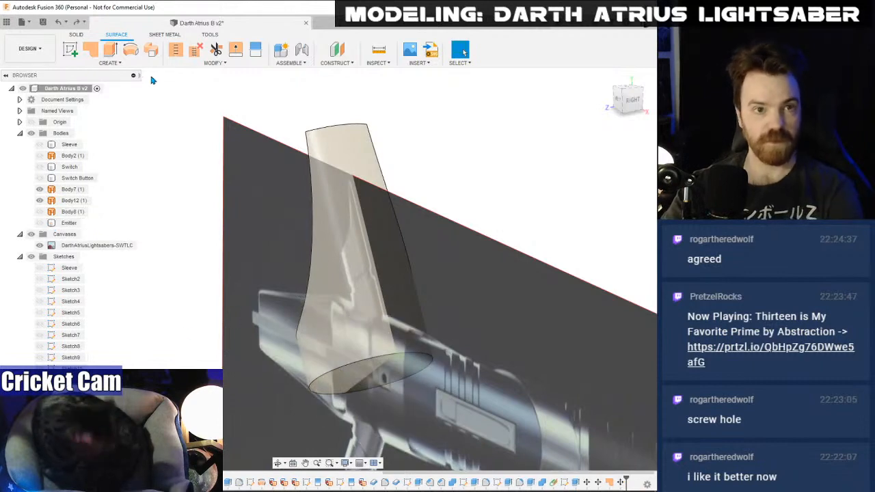
{"action": "right_click", "coordinate": [209, 114]}
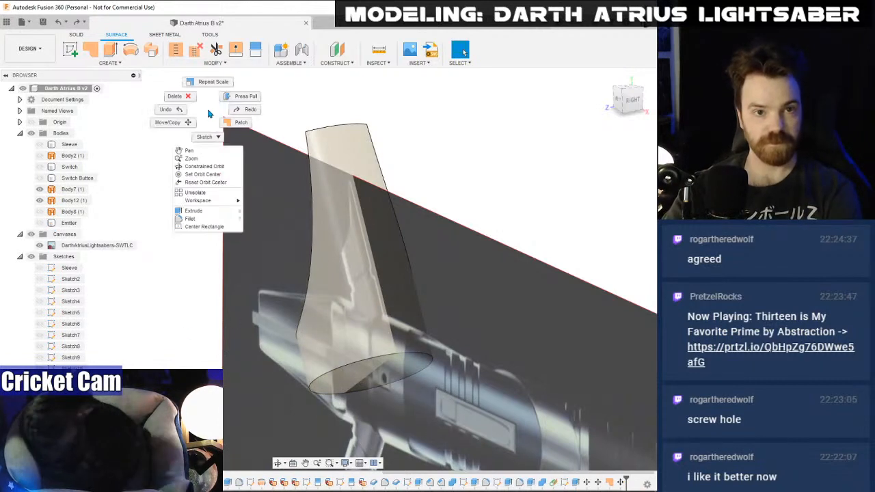
{"action": "left_click", "coordinate": [213, 82]}
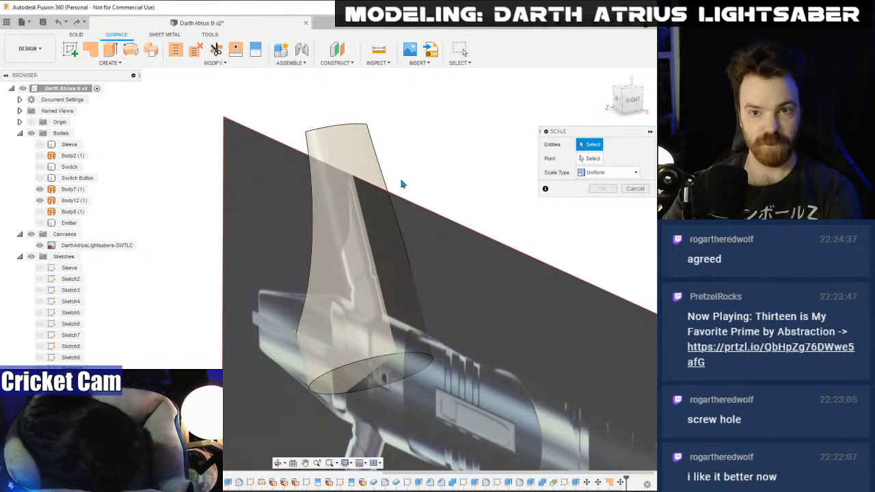
{"action": "left_click", "coordinate": [370, 201]}
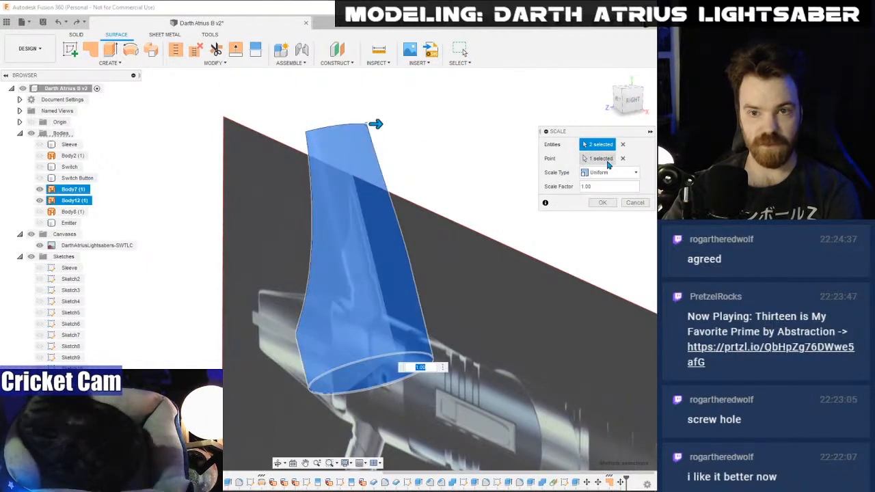
{"action": "left_click", "coordinate": [623, 159]}
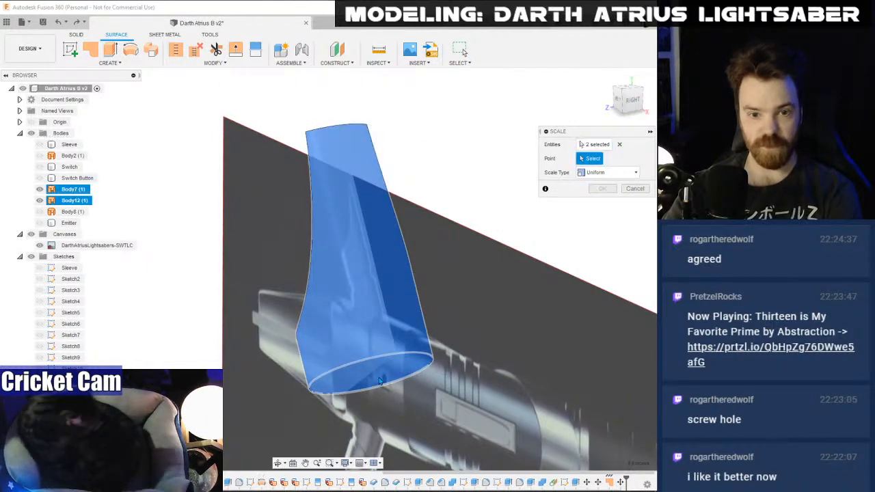
{"action": "left_click", "coordinate": [635, 189]}
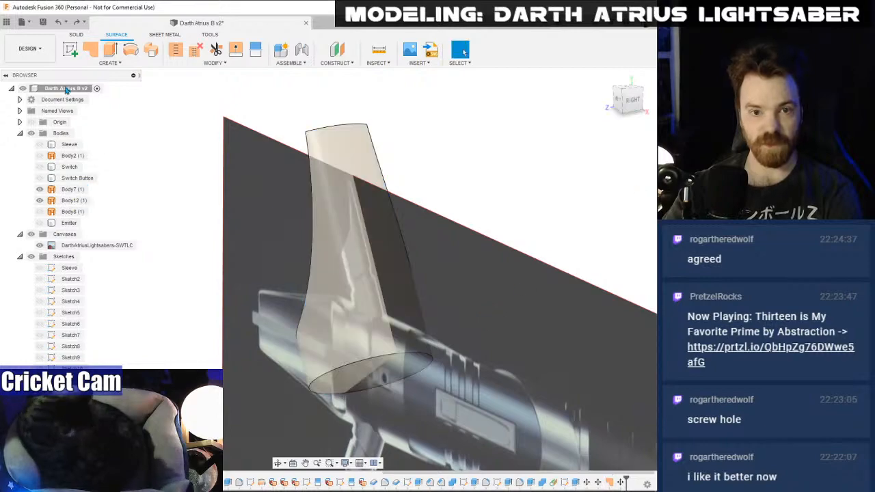
- Sketch a circle on the circular patch Body12, centred on it and matching its outer edge, and finish the sketch
{"action": "left_click", "coordinate": [69, 48]}
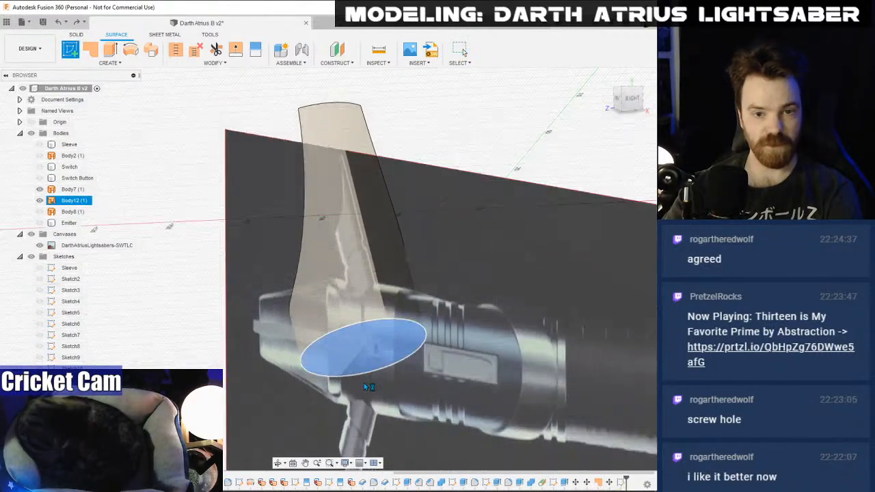
{"action": "left_click", "coordinate": [364, 384]}
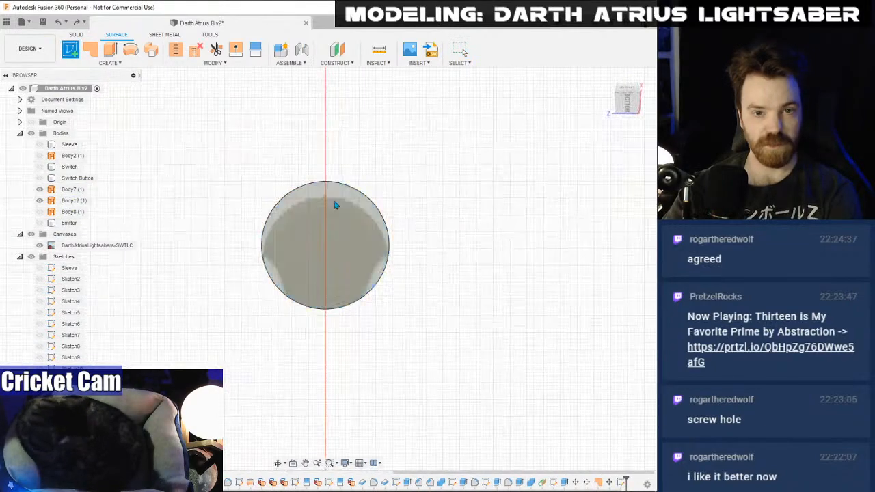
{"action": "left_click", "coordinate": [110, 51]}
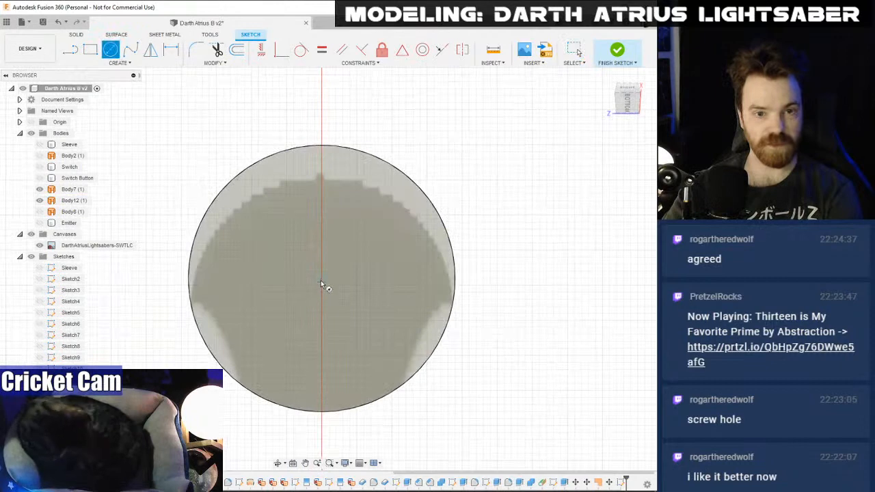
{"action": "left_click", "coordinate": [322, 277]}
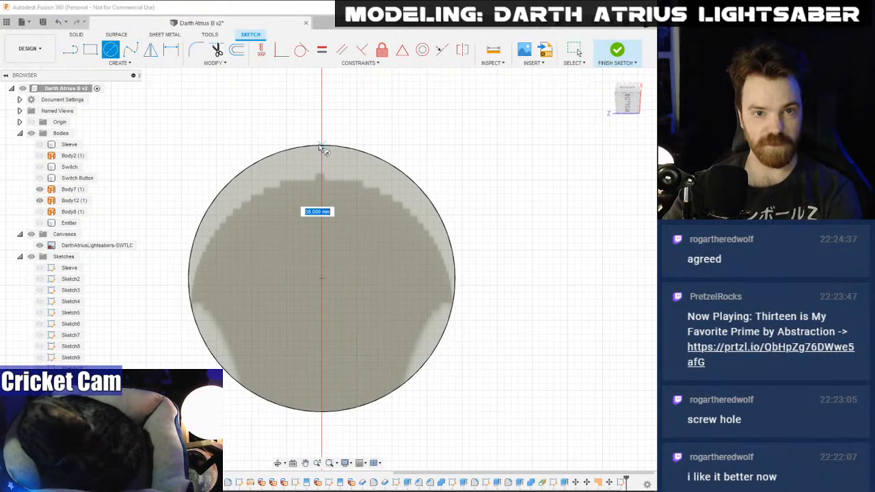
{"action": "left_click", "coordinate": [319, 145]}
{"action": "left_click", "coordinate": [617, 50]}
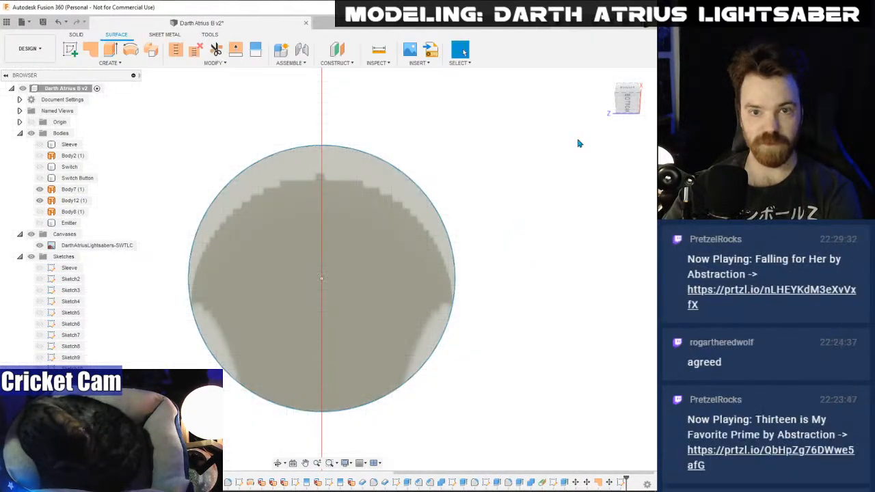
{"action": "left_click_drag", "start_coordinate": [625, 99], "coordinate": [641, 117]}
{"action": "left_click", "coordinate": [611, 85]}
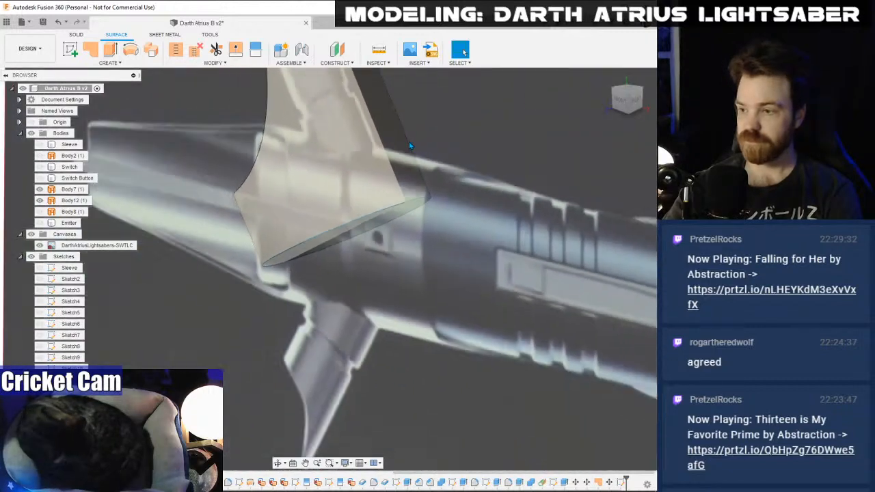
{"action": "left_click", "coordinate": [311, 174]}
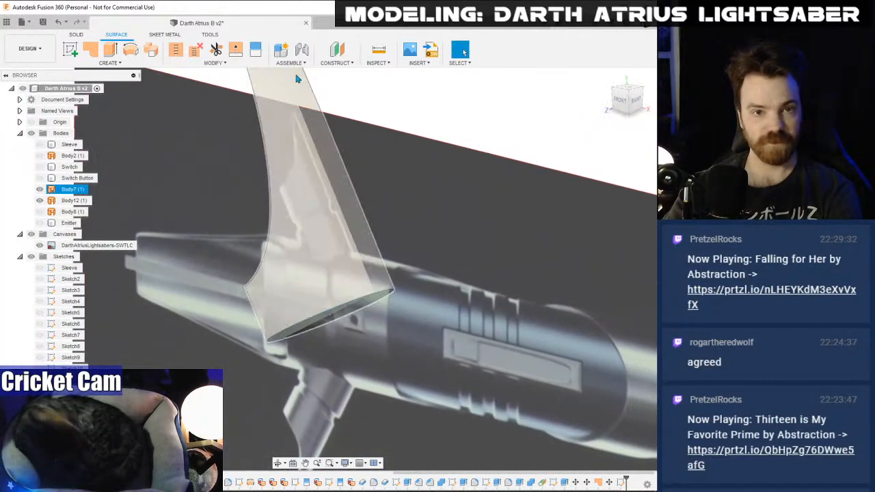
{"action": "scroll", "coordinate": [311, 174], "scroll_direction": "up", "scroll_amount": 2}
{"action": "left_click", "coordinate": [256, 49]}
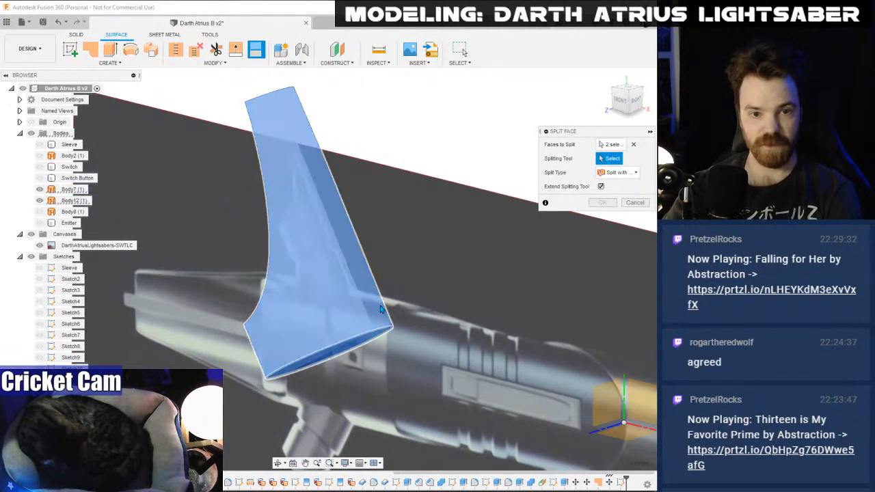
{"action": "left_click", "coordinate": [633, 203]}
{"action": "right_click", "coordinate": [354, 124]}
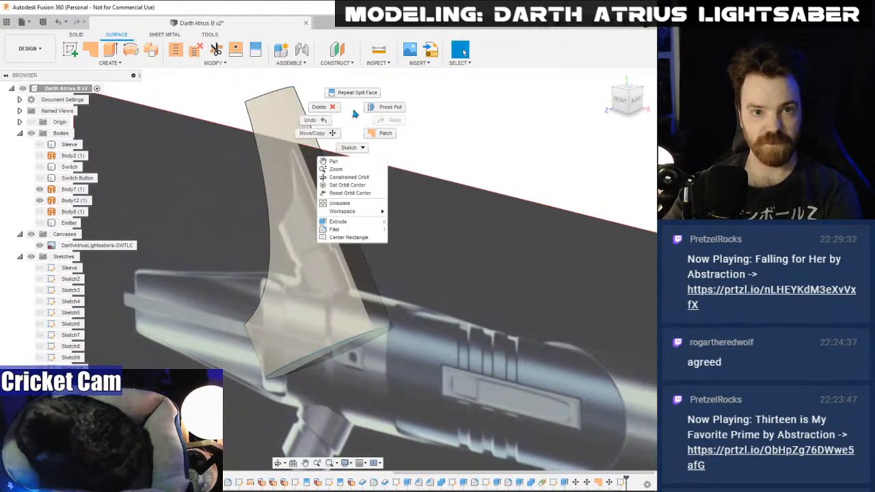
{"action": "key", "text": "Escape"}
- Try to scale Body7 and Body12 uniformly by 0.89 about the centre point of the sketched circle
{"action": "left_click", "coordinate": [214, 62]}
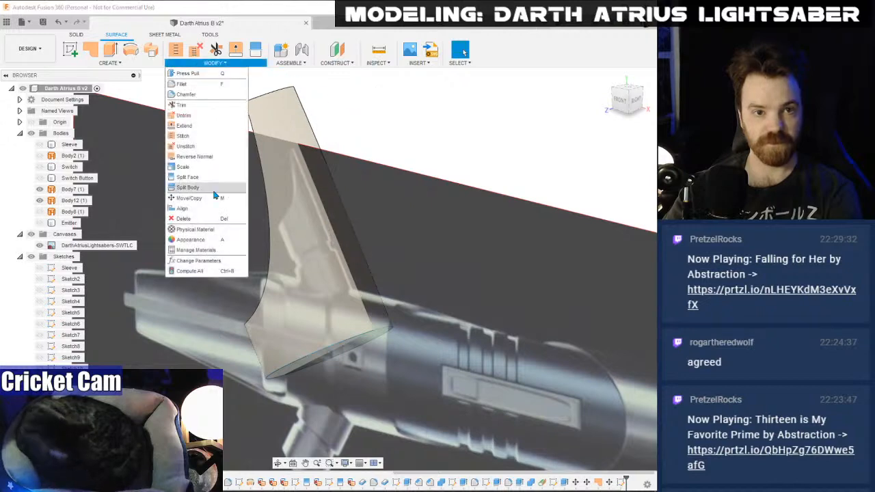
{"action": "left_click", "coordinate": [214, 168]}
{"action": "left_click", "coordinate": [355, 294]}
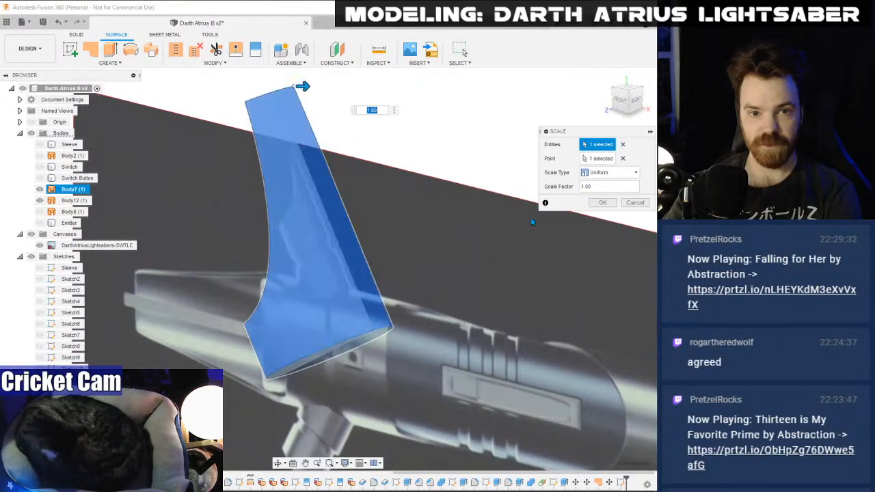
{"action": "left_click", "coordinate": [344, 351]}
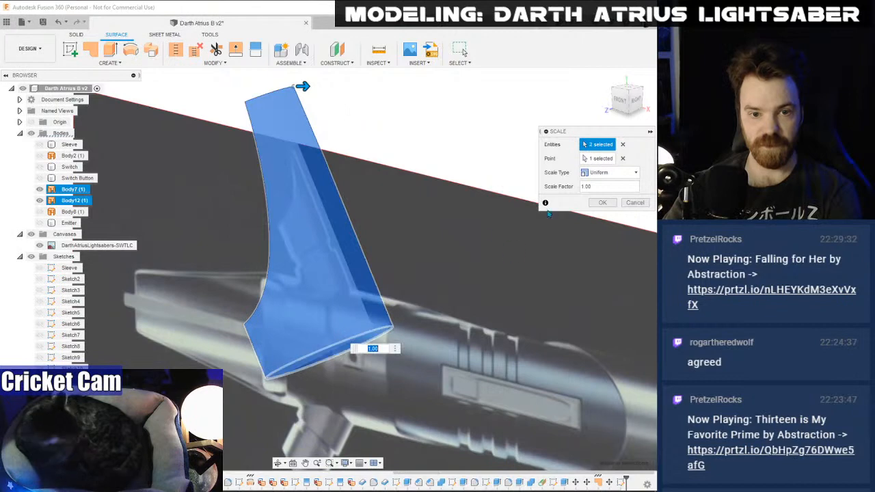
{"action": "left_click", "coordinate": [599, 159]}
{"action": "left_click", "coordinate": [622, 159]}
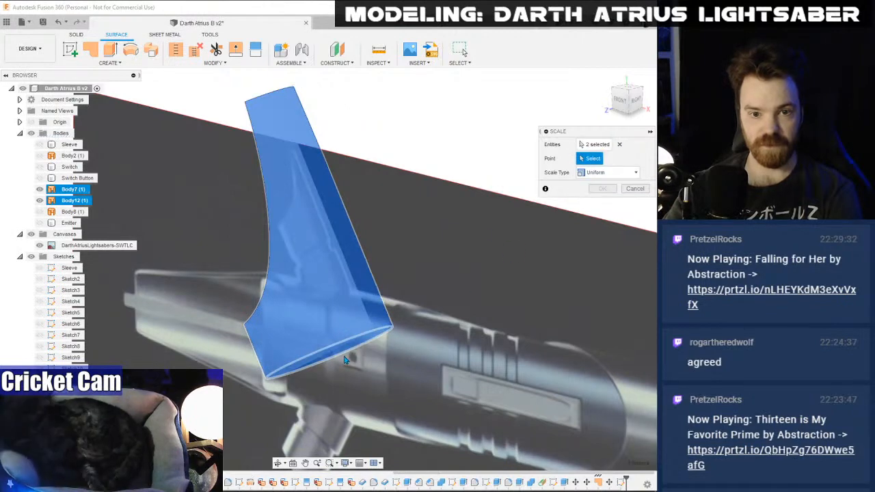
{"action": "left_click", "coordinate": [345, 357]}
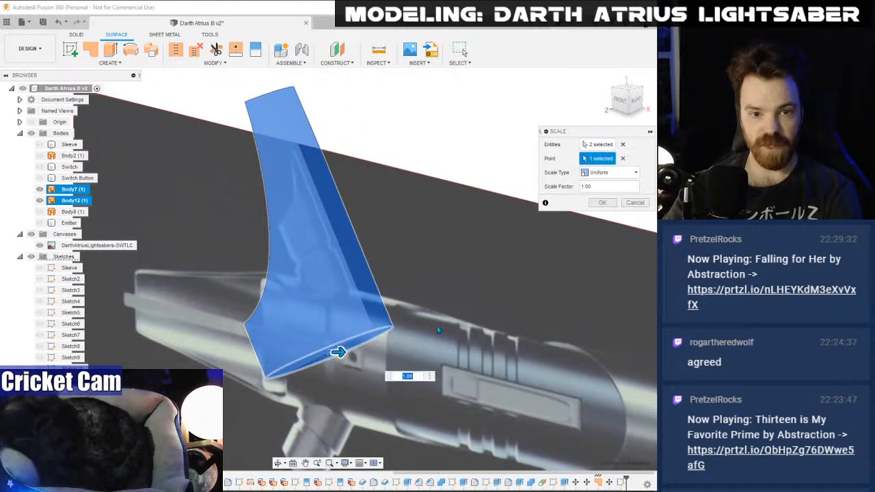
{"action": "left_click", "coordinate": [623, 102]}
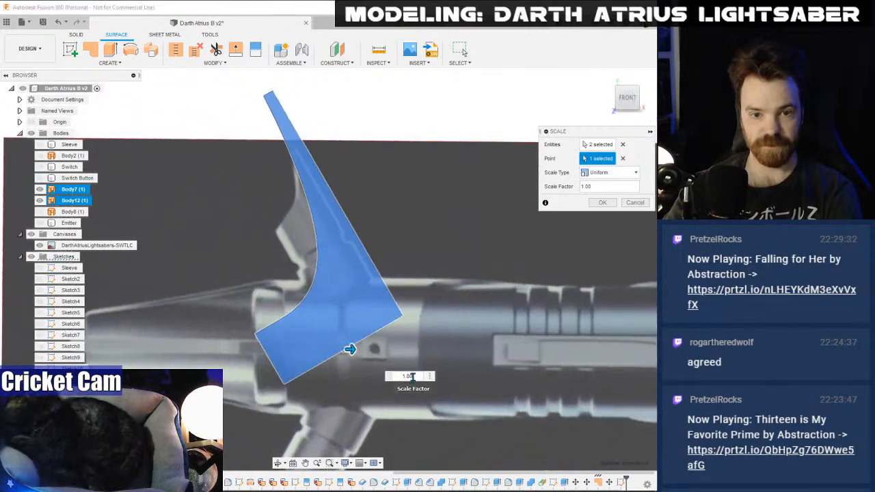
{"action": "type", "text": ".89"}
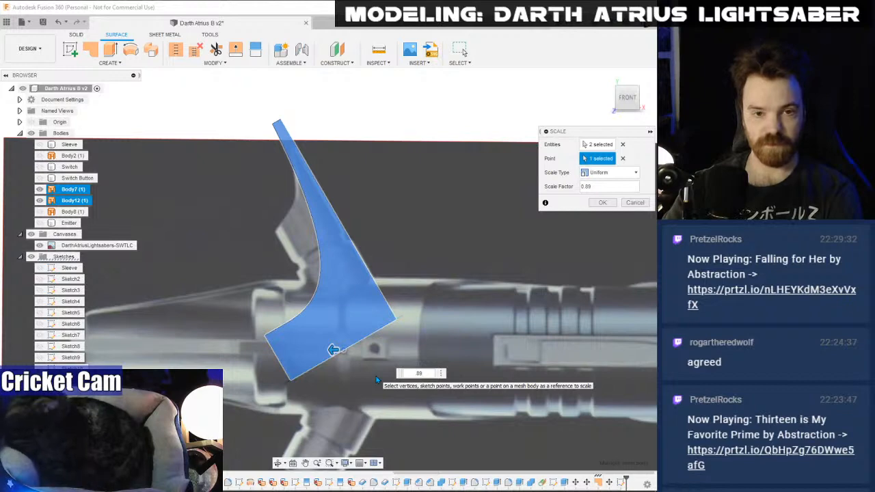
{"action": "left_click", "coordinate": [635, 203]}
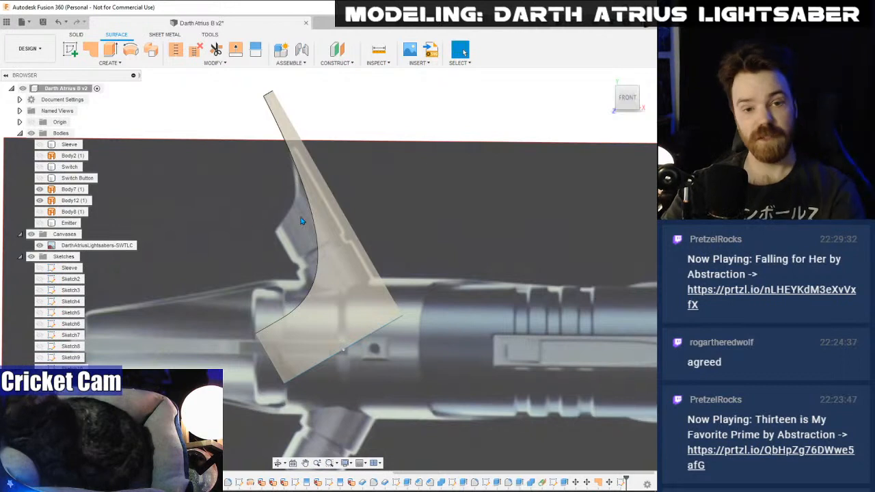
{"action": "left_click", "coordinate": [374, 321]}
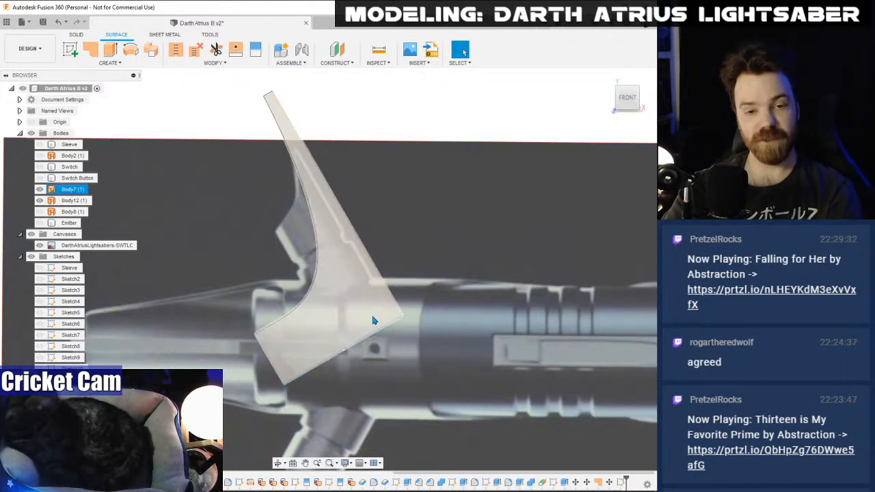
{"action": "key", "text": "Escape"}
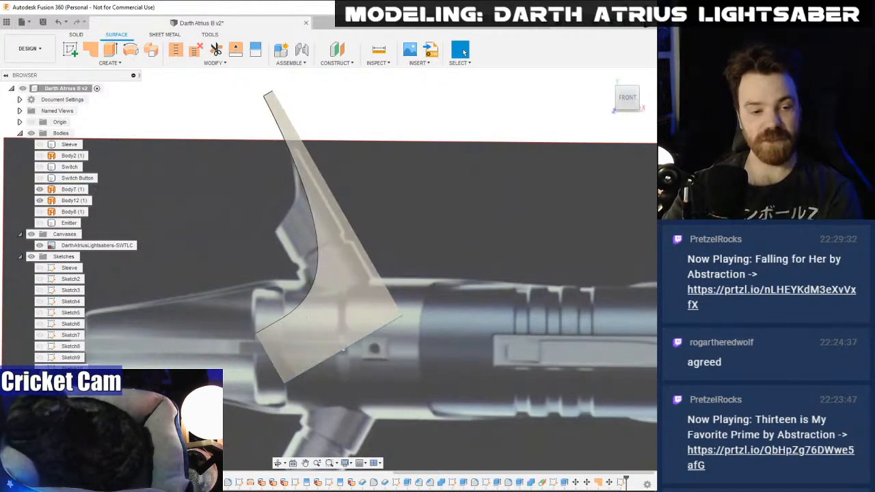
- Switch to Calculator, divide 17 by 38 to get the scale ratio, and return to the Fusion 360 model
{"action": "key", "text": "alt+Tab"}
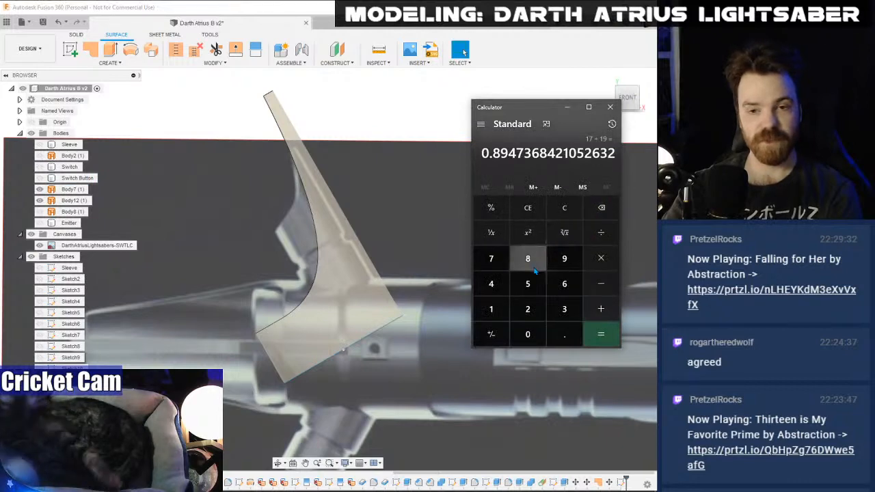
{"action": "left_click", "coordinate": [528, 207]}
{"action": "left_click", "coordinate": [491, 309]}
{"action": "left_click", "coordinate": [491, 258]}
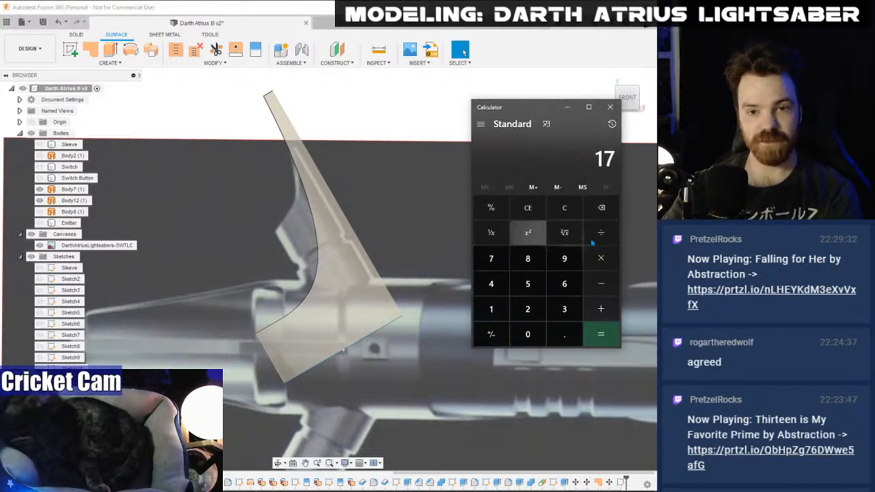
{"action": "left_click", "coordinate": [601, 309]}
{"action": "left_click", "coordinate": [564, 309]}
{"action": "left_click", "coordinate": [527, 259]}
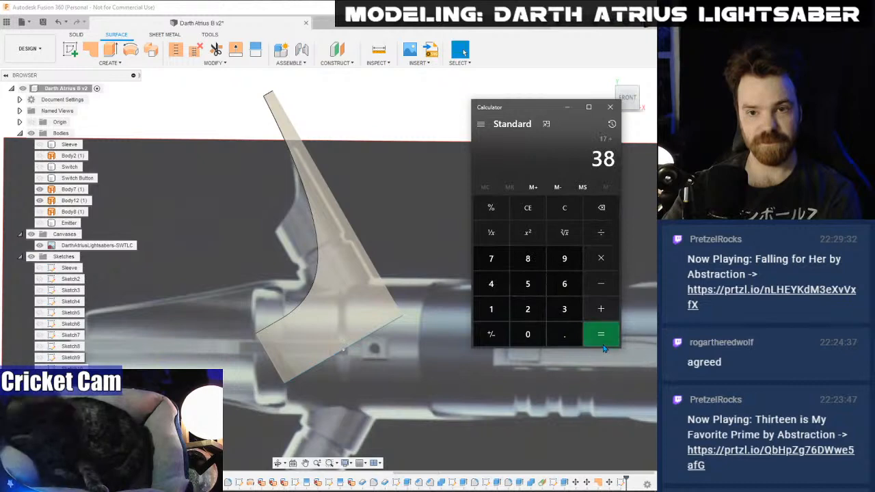
{"action": "left_click", "coordinate": [604, 347]}
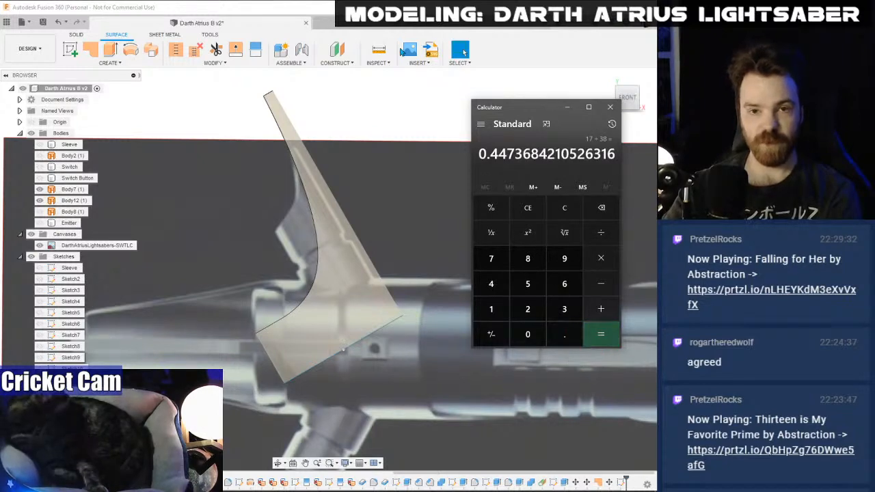
{"action": "left_click", "coordinate": [392, 10]}
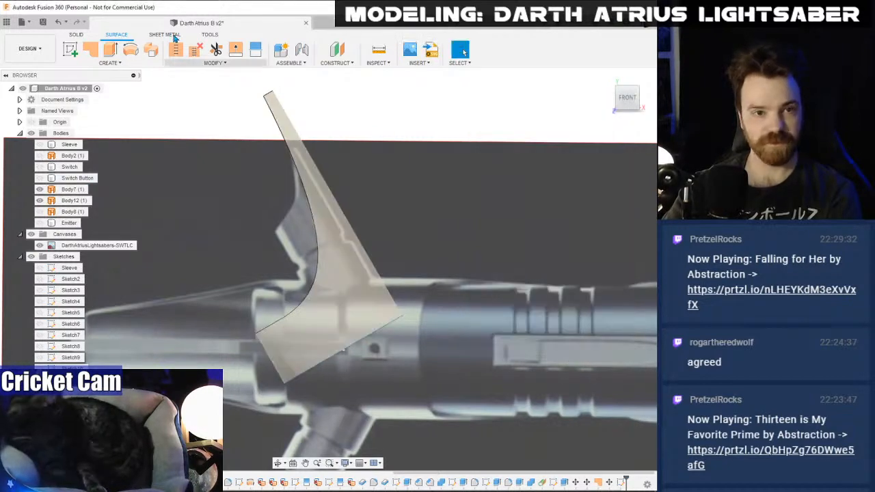
- Scale Body7 and Body12 uniformly by 0.447 about the centre point of the circle sketched on the patch
{"action": "right_click", "coordinate": [211, 132]}
{"action": "left_click", "coordinate": [197, 103]}
{"action": "left_click", "coordinate": [369, 263]}
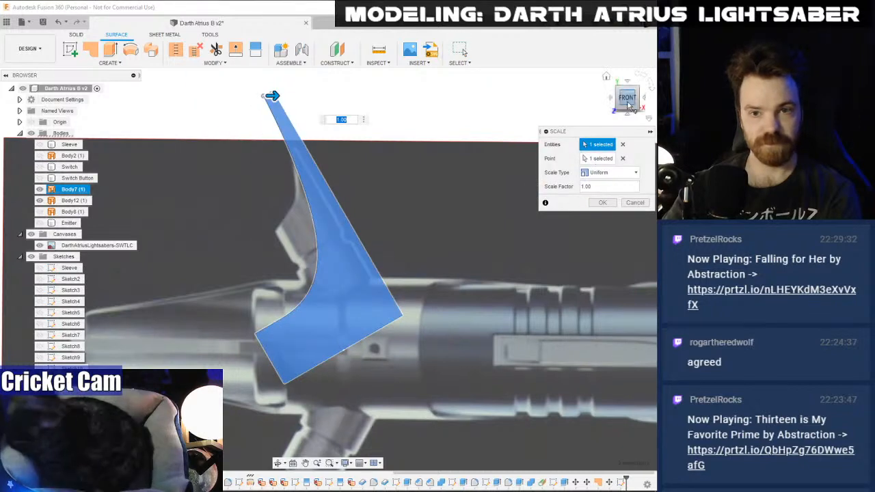
{"action": "left_click_drag", "start_coordinate": [628, 99], "coordinate": [409, 277]}
{"action": "left_click", "coordinate": [294, 345]}
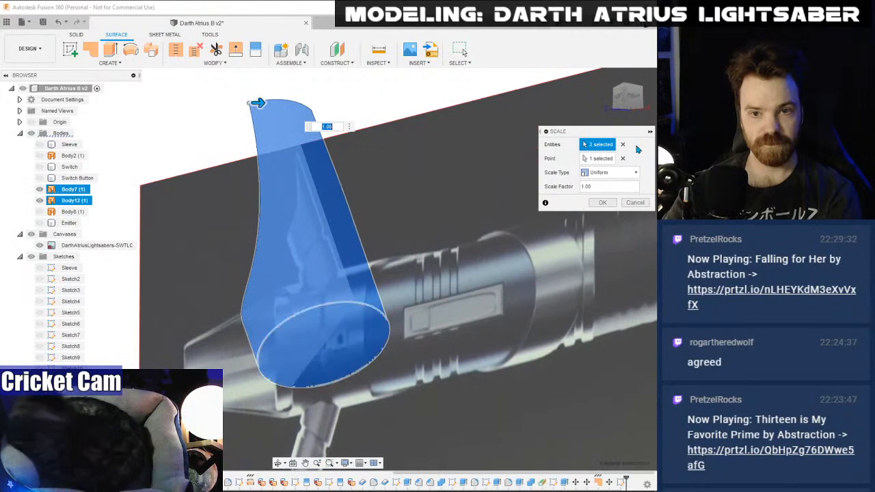
{"action": "left_click", "coordinate": [601, 159]}
{"action": "left_click", "coordinate": [623, 161]}
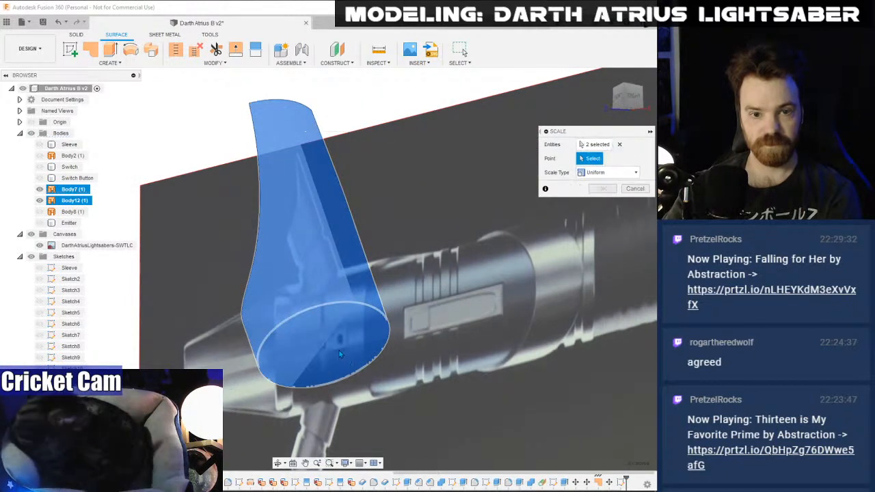
{"action": "left_click", "coordinate": [323, 345]}
{"action": "left_click_drag", "start_coordinate": [600, 187], "coordinate": [580, 189]}
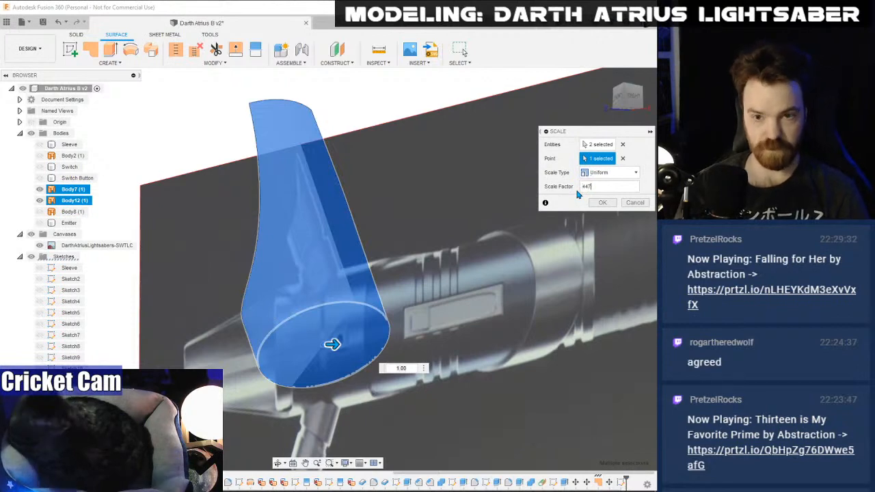
{"action": "type", "text": "447"}
{"action": "left_click", "coordinate": [620, 99]}
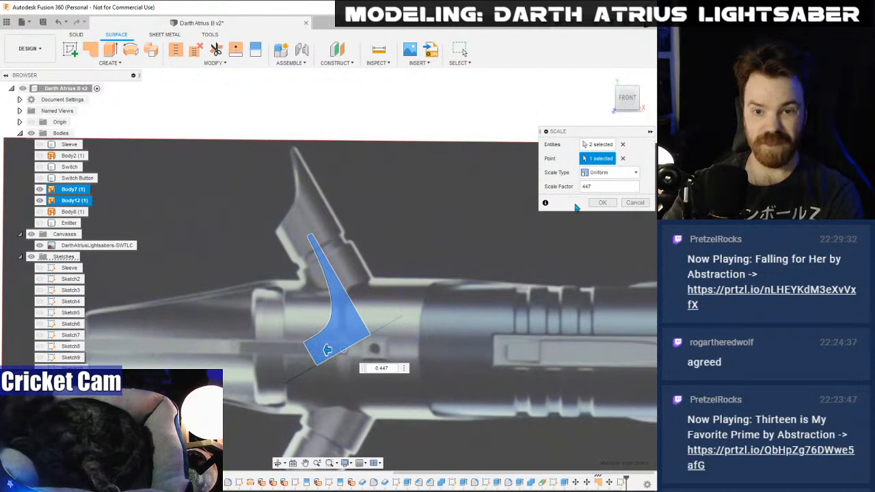
{"action": "left_click", "coordinate": [603, 202]}
- Move the faces of Body7 and Body12 about -8 mm in Y and -29.1 mm in Z onto the reference's upper side emitter
{"action": "right_click", "coordinate": [365, 225]}
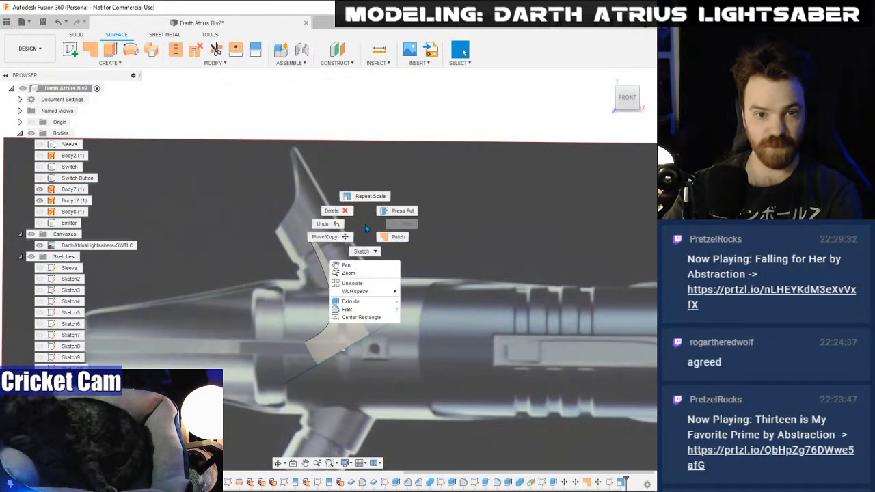
{"action": "left_click", "coordinate": [326, 238]}
{"action": "left_click", "coordinate": [342, 338]}
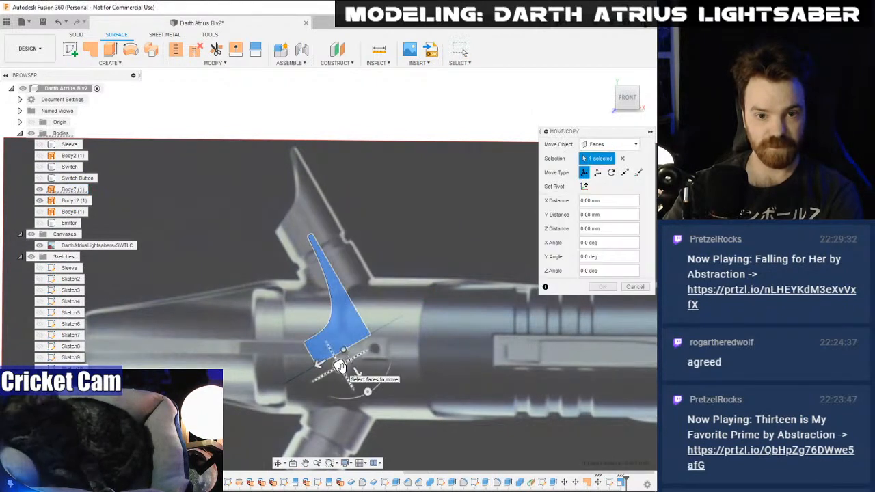
{"action": "left_click", "coordinate": [624, 102]}
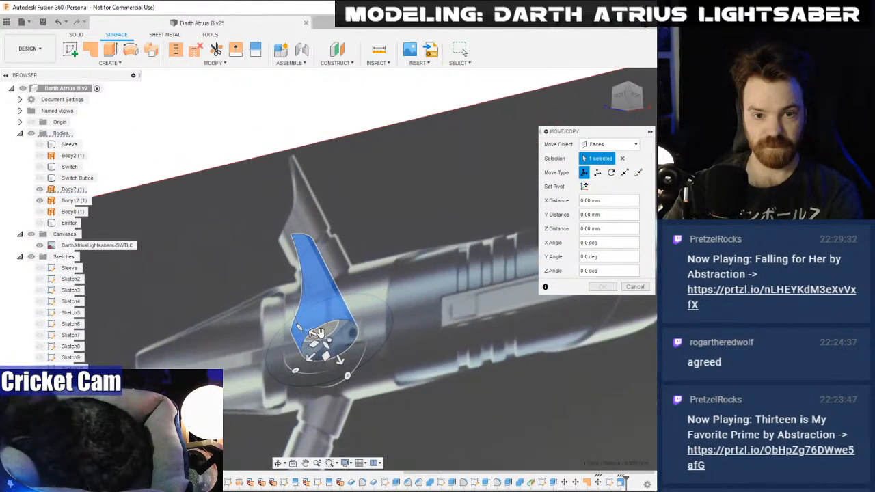
{"action": "left_click", "coordinate": [329, 336]}
{"action": "left_click", "coordinate": [623, 97]}
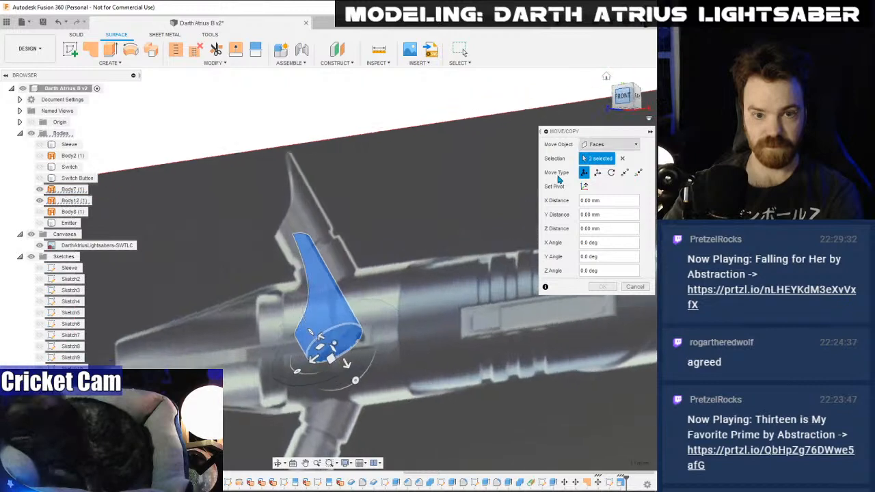
{"action": "left_click_drag", "start_coordinate": [342, 367], "coordinate": [311, 262]}
{"action": "middle_click_drag", "start_coordinate": [301, 372], "coordinate": [366, 372]}
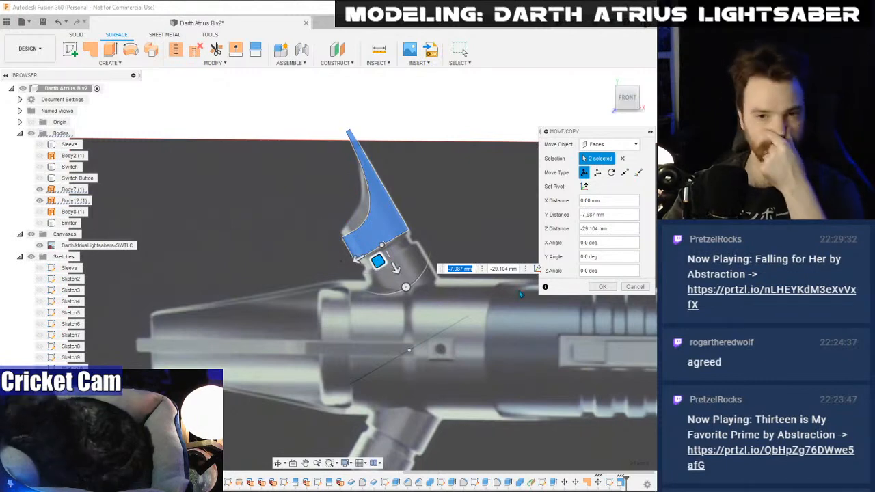
{"action": "left_click", "coordinate": [604, 288]}
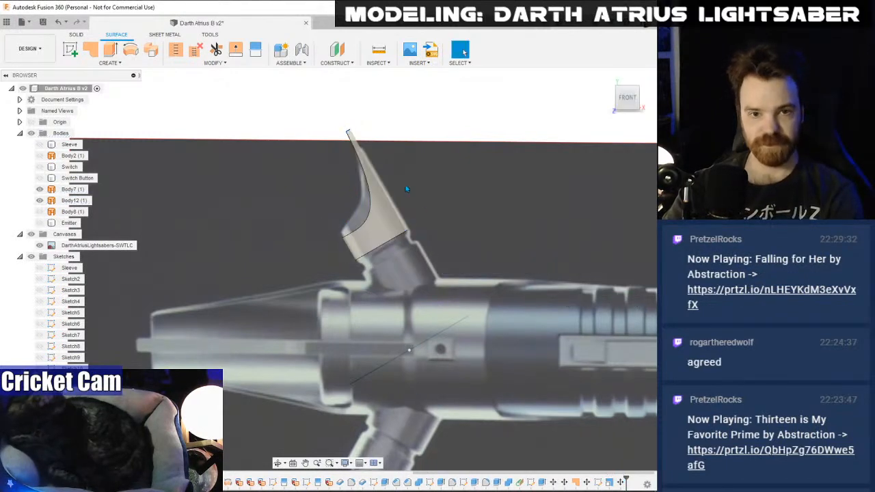
{"action": "scroll", "coordinate": [407, 189], "scroll_direction": "up", "scroll_amount": 3}
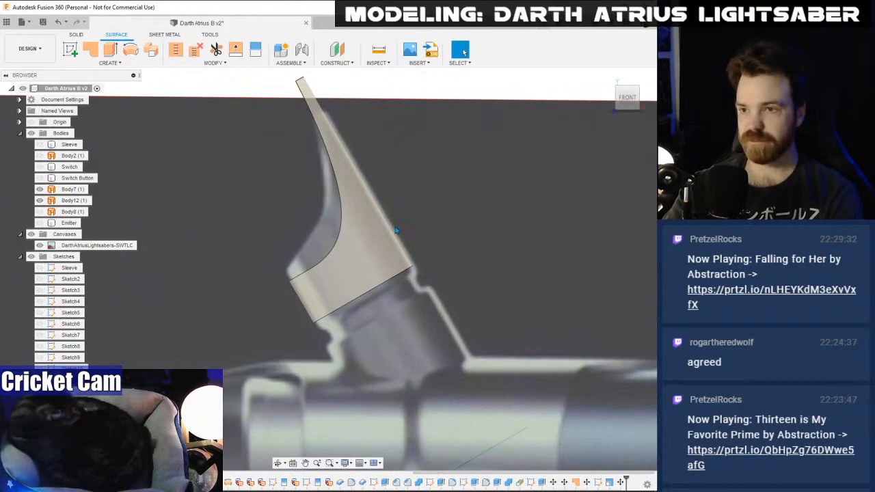
{"action": "scroll", "coordinate": [421, 266], "scroll_direction": "down", "scroll_amount": 3}
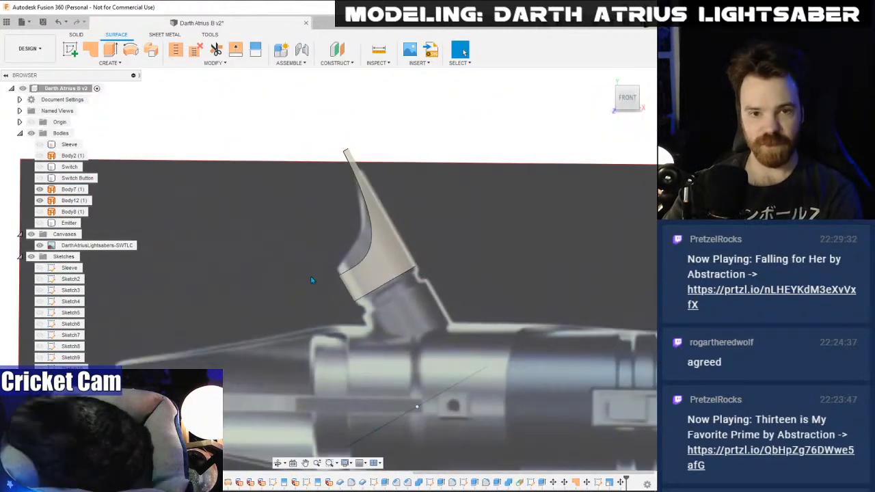
- Undo the move, the scaling, the sketched circle and the earlier placement, back to before the circular patch Body12 was created
{"action": "key", "text": "ctrl+z"}
{"action": "key", "text": "ctrl+z"}
{"action": "key", "text": "ctrl+z"}
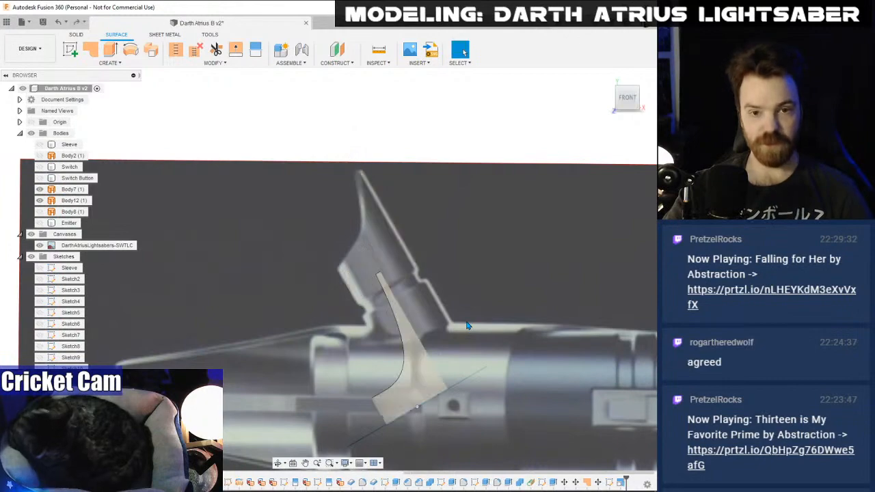
{"action": "key", "text": "ctrl+z"}
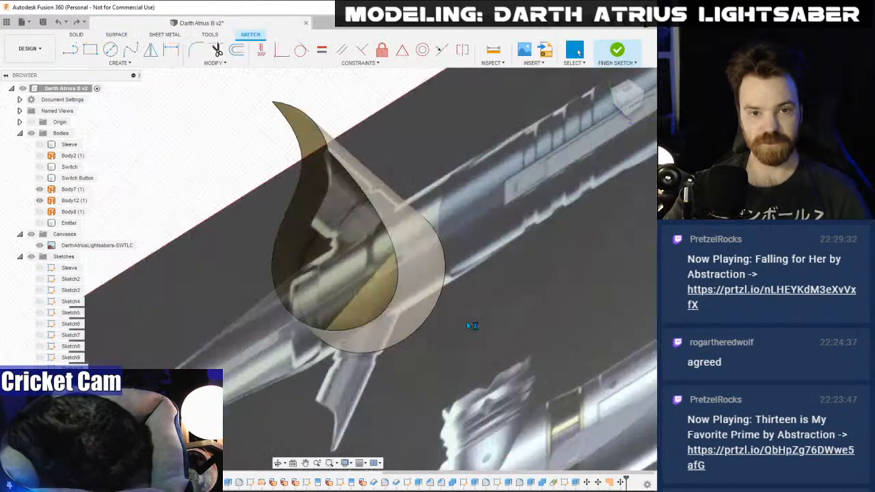
{"action": "key", "text": "ctrl+z"}
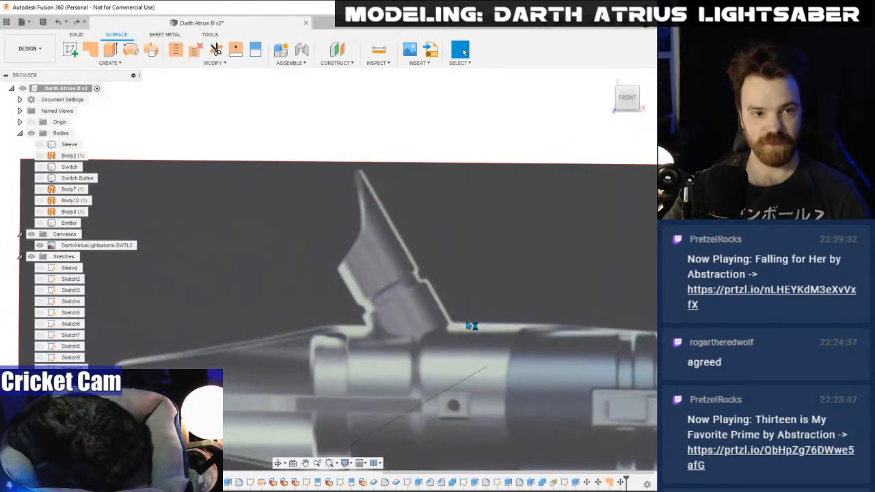
{"action": "key", "text": "ctrl+y"}
{"action": "key", "text": "ctrl+z"}
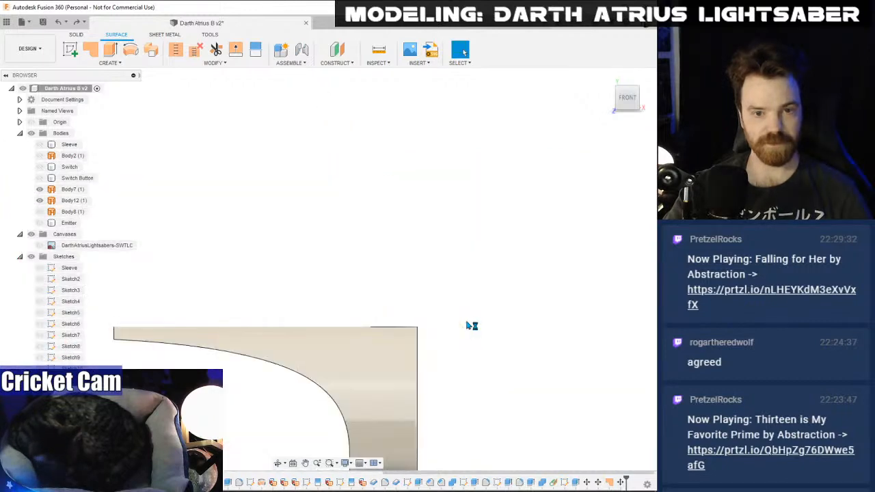
{"action": "key", "text": "ctrl+z"}
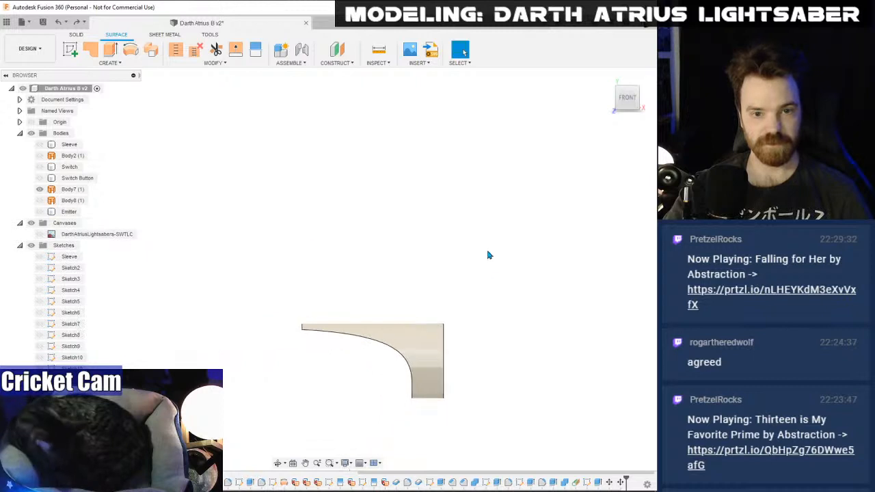
- Hide Body7 and show the DarthAtriusLightsabers-SWTLC reference canvas
{"action": "left_click", "coordinate": [39, 189]}
{"action": "left_click", "coordinate": [40, 156]}
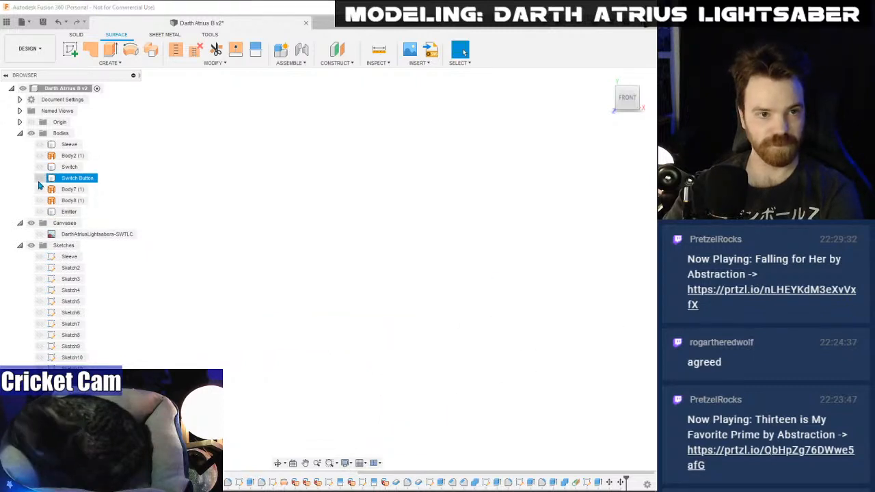
{"action": "left_click", "coordinate": [39, 233]}
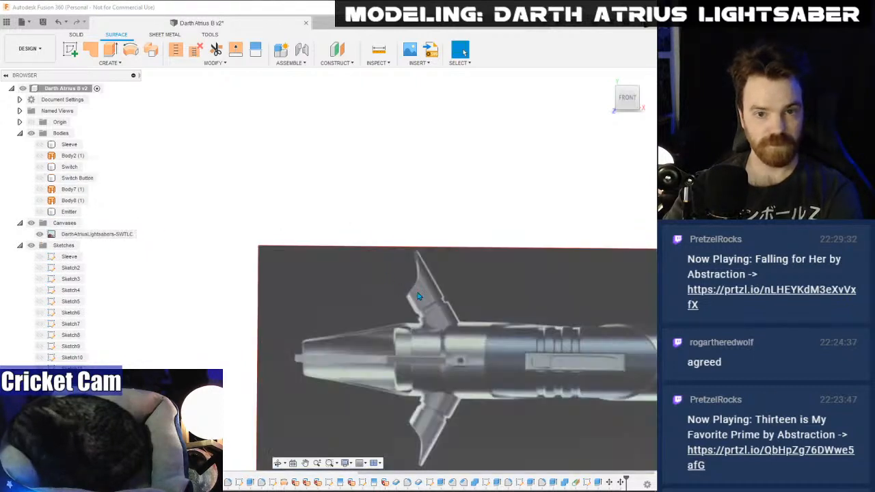
{"action": "scroll", "coordinate": [349, 235], "scroll_direction": "up", "scroll_amount": 5}
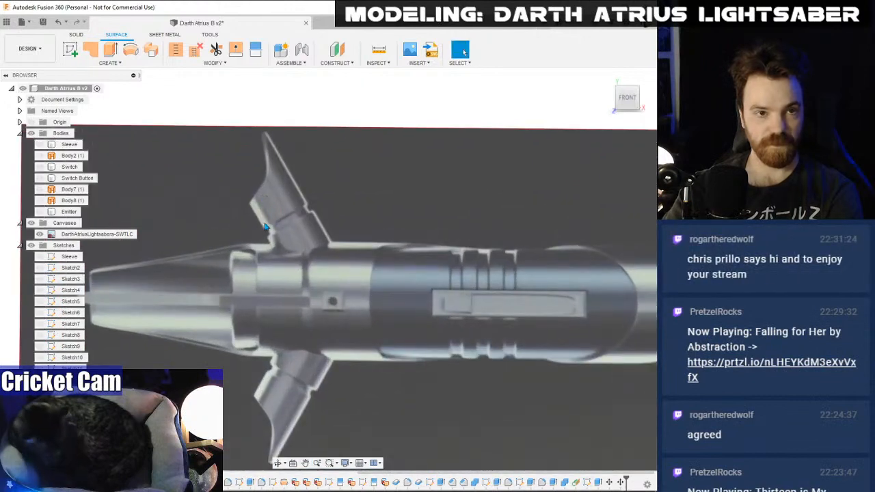
- In a new front-plane sketch, draw a 120° line from the hilt axis at the small round button through the upper side emitter, extending past its tip
{"action": "left_click", "coordinate": [71, 48]}
{"action": "left_click", "coordinate": [329, 237]}
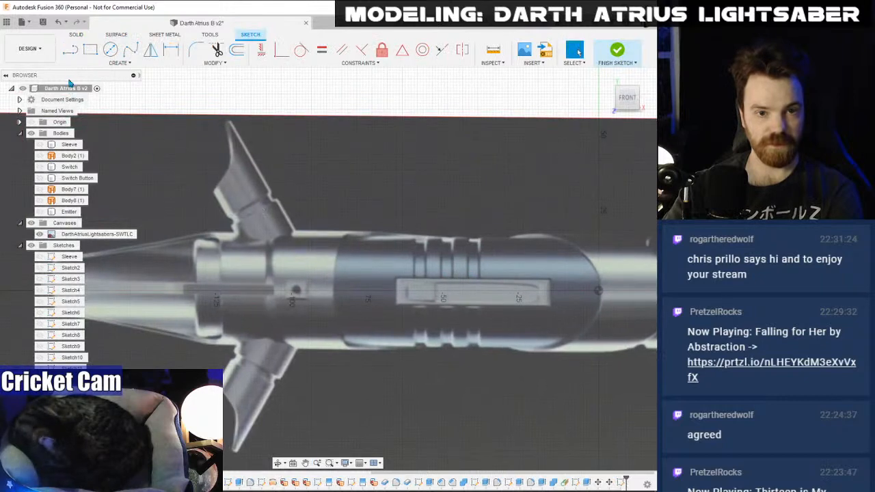
{"action": "left_click", "coordinate": [71, 49]}
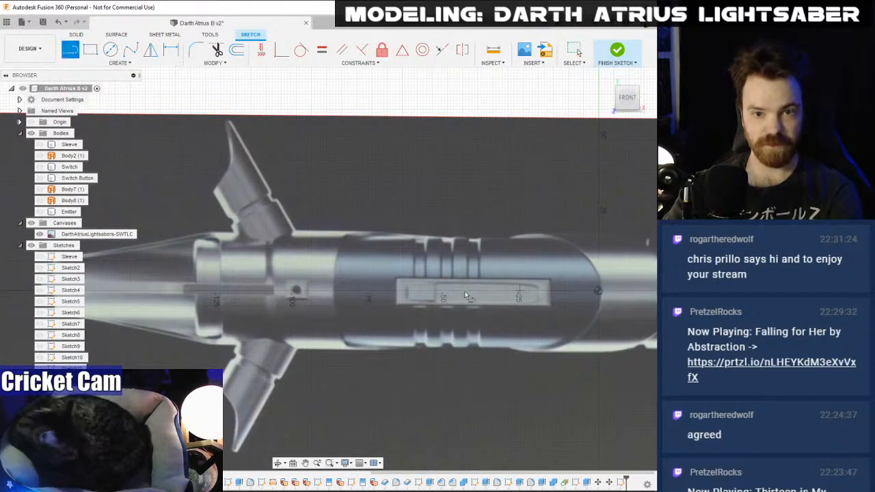
{"action": "left_click", "coordinate": [296, 290]}
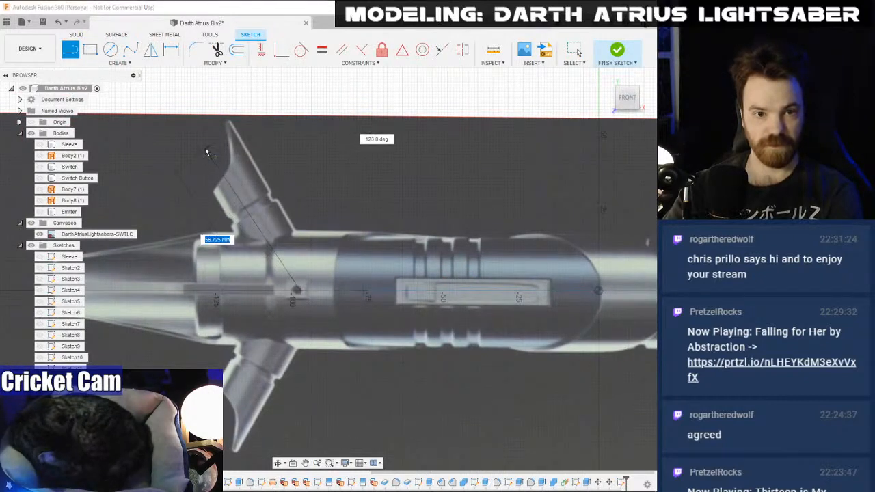
{"action": "key", "text": "Tab"}
{"action": "type", "text": "120"}
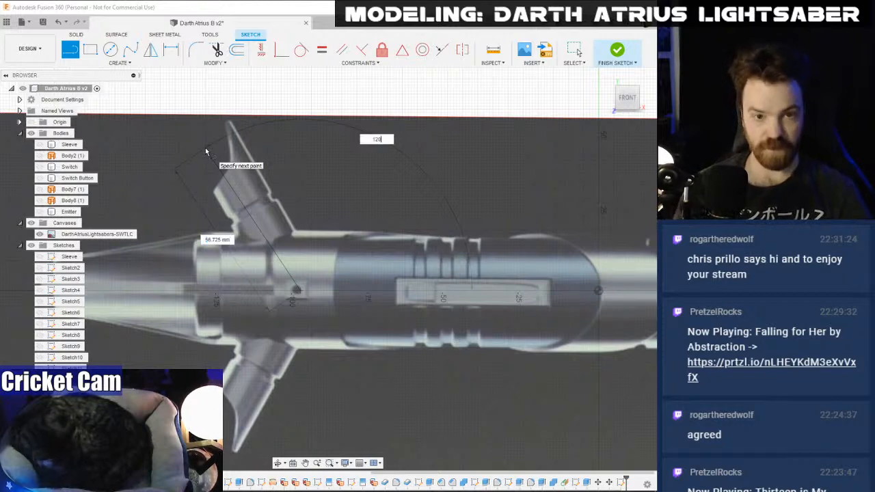
{"action": "key", "text": "Tab"}
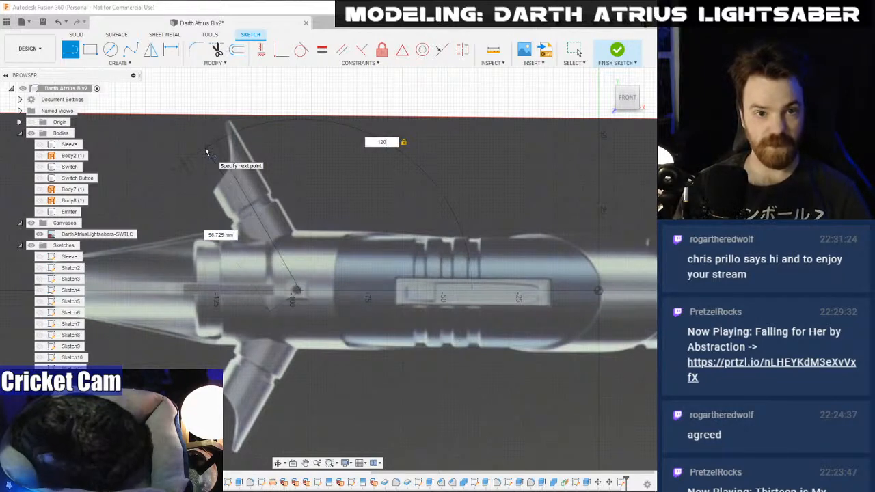
{"action": "left_click", "coordinate": [205, 150]}
{"action": "key", "text": "Escape"}
{"action": "scroll", "coordinate": [212, 147], "scroll_direction": "up", "scroll_amount": 2}
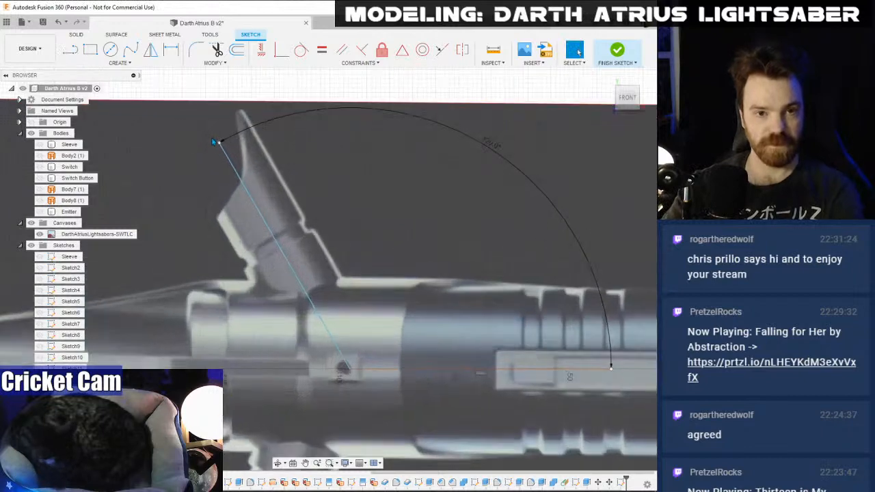
{"action": "mouse_move", "coordinate": [218, 144]}
{"action": "left_mouse_down"}
{"action": "mouse_move", "coordinate": [199, 91]}
{"action": "mouse_move", "coordinate": [189, 91]}
{"action": "left_mouse_up"}
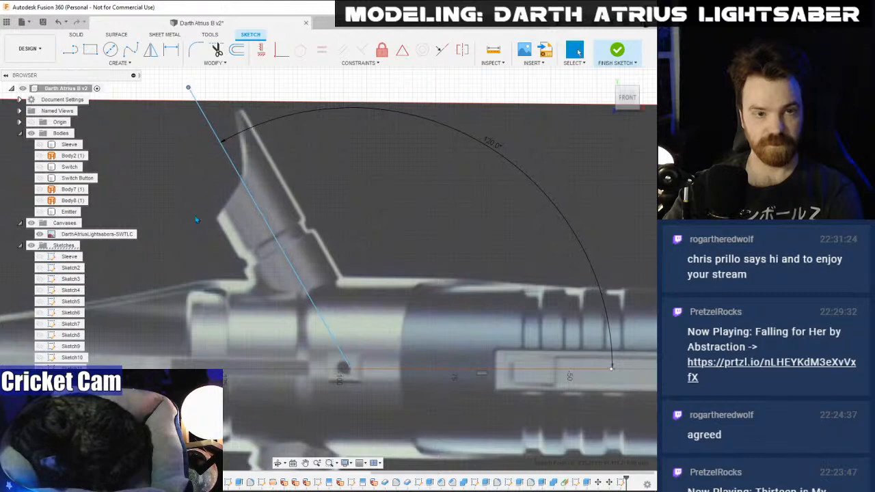
- Draw an 8.5 mm line perpendicular to the 120° centreline from near its outer end, just beyond the side emitter's tip
{"action": "left_click", "coordinate": [71, 50]}
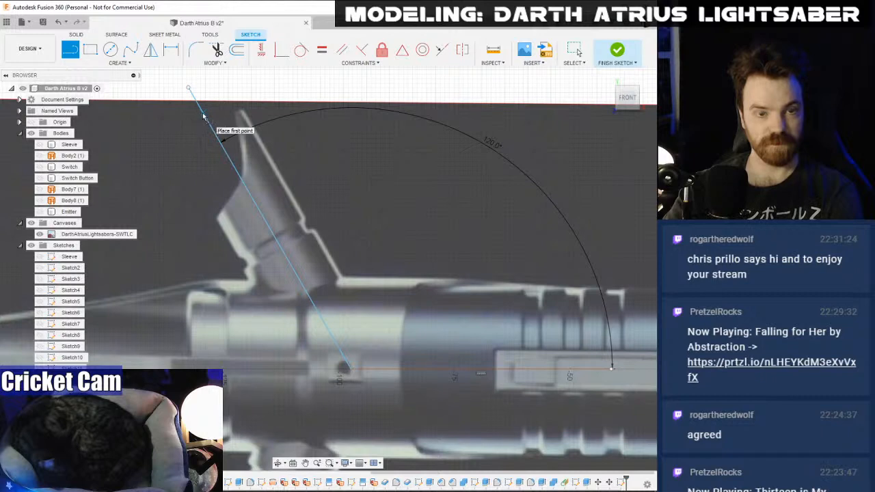
{"action": "left_click", "coordinate": [190, 88]}
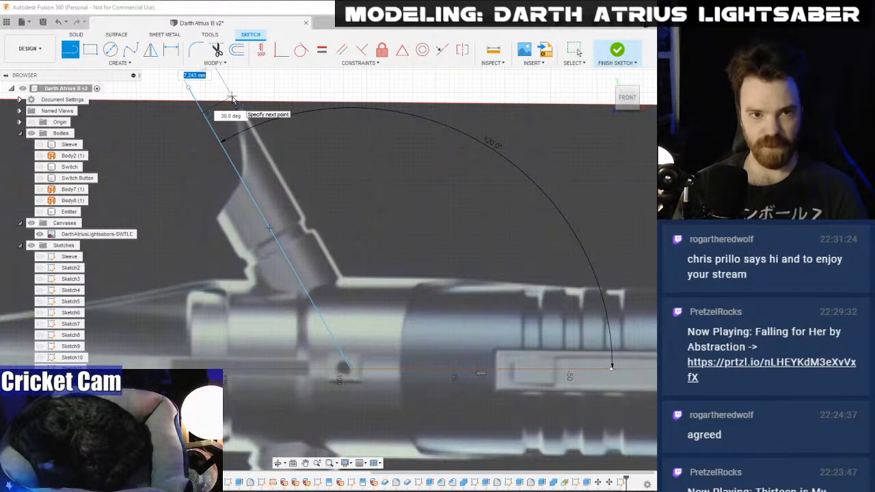
{"action": "type", "text": "8.5"}
{"action": "key", "text": "Tab"}
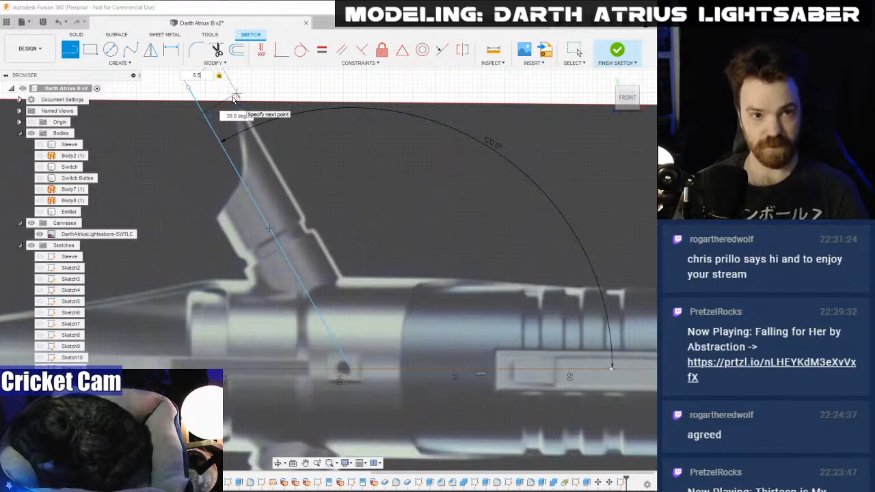
{"action": "key", "text": "Return"}
{"action": "key", "text": "Escape"}
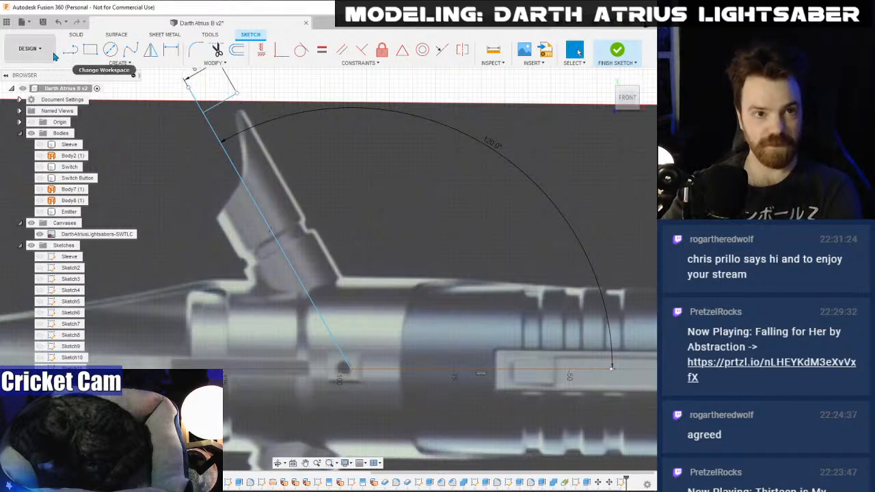
- Close the half profile with a line parallel to the centreline along the emitter's outer edge into the hilt and a perpendicular return to the centreline
{"action": "left_click", "coordinate": [70, 51]}
{"action": "left_click", "coordinate": [236, 92]}
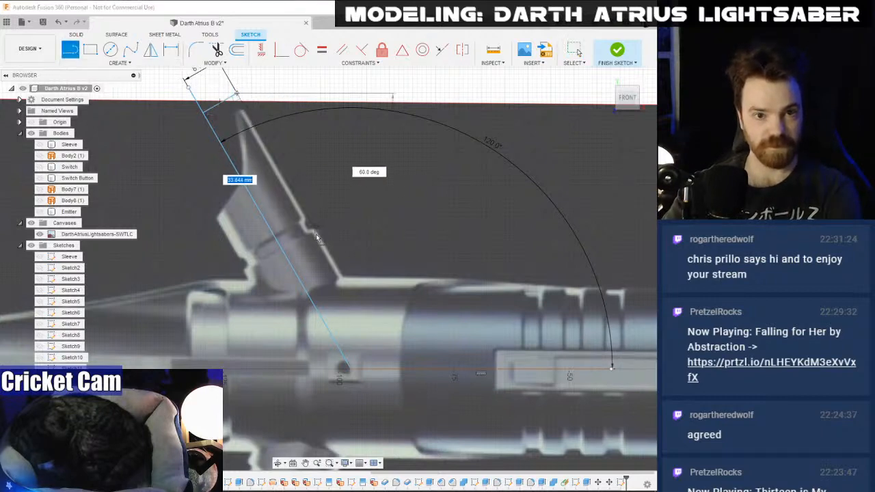
{"action": "left_click", "coordinate": [353, 296]}
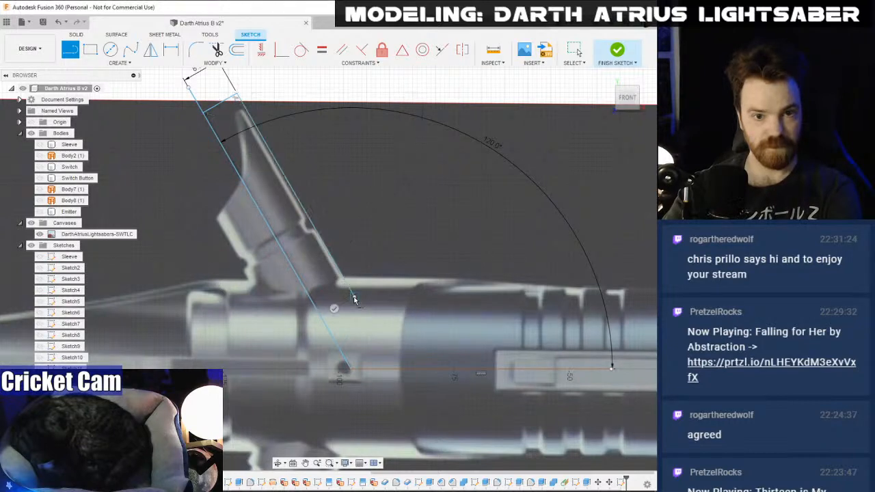
{"action": "left_click", "coordinate": [322, 320]}
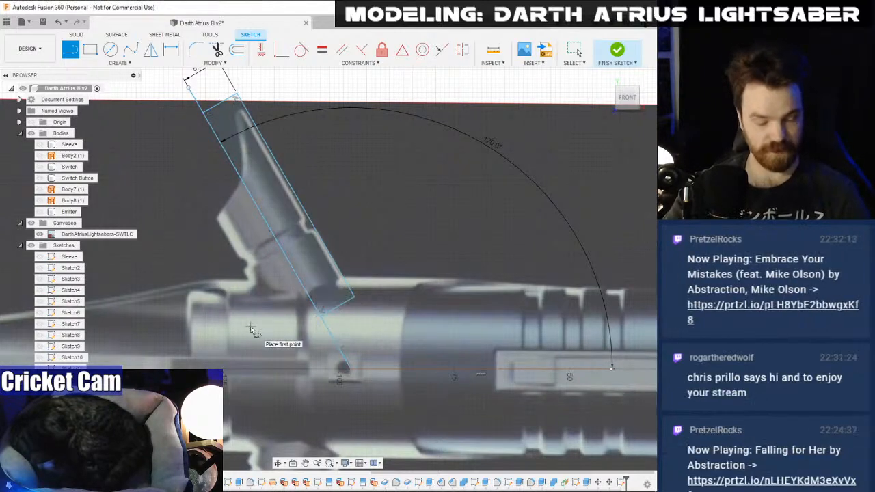
{"action": "key", "text": "Escape"}
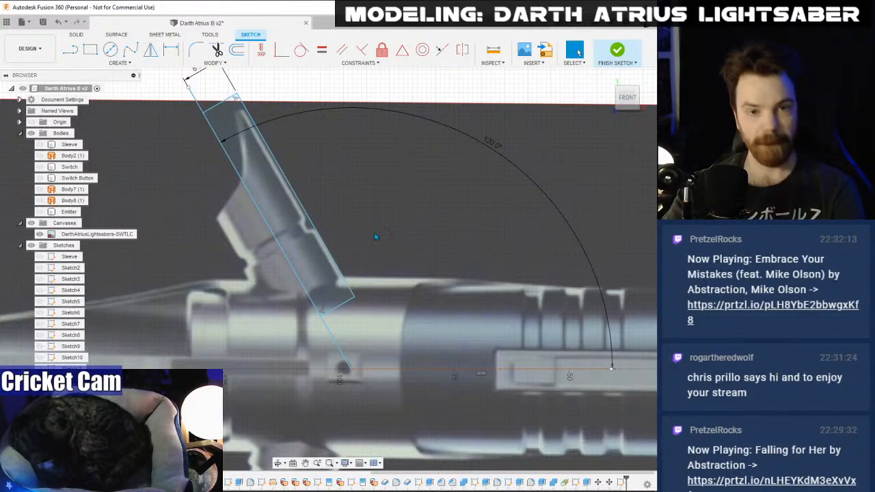
- Draw two perpendicular lines from the centreline to the profile's outer edge, marking both sides of the reference's groove
{"action": "middle_click_drag", "start_coordinate": [368, 213], "coordinate": [399, 205]}
{"action": "scroll", "coordinate": [369, 219], "scroll_direction": "up", "scroll_amount": 3}
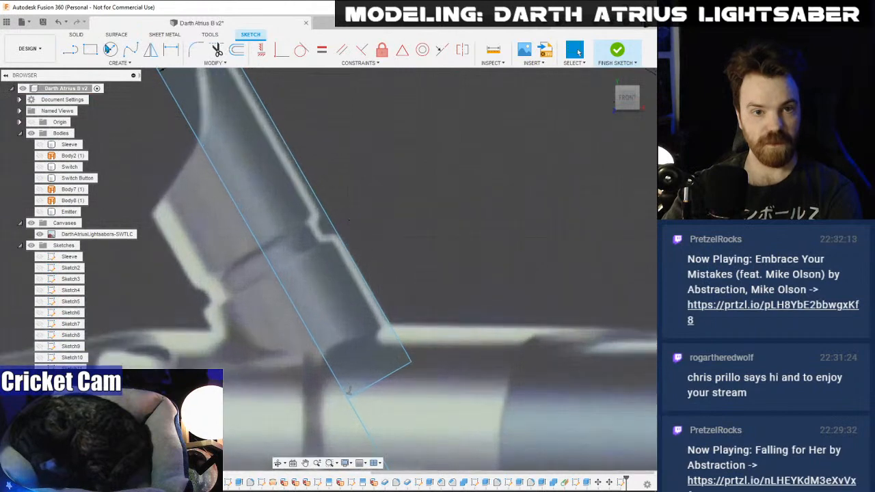
{"action": "key", "text": "l"}
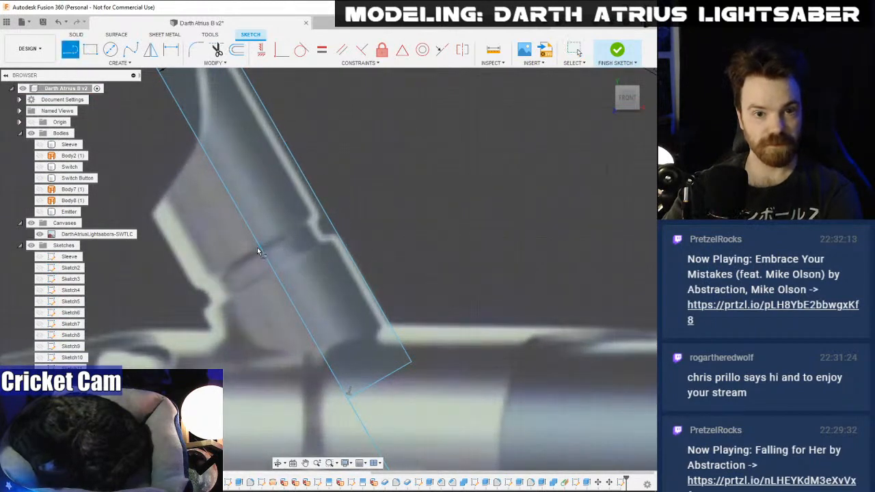
{"action": "left_click", "coordinate": [261, 244]}
{"action": "double_click", "coordinate": [322, 213]}
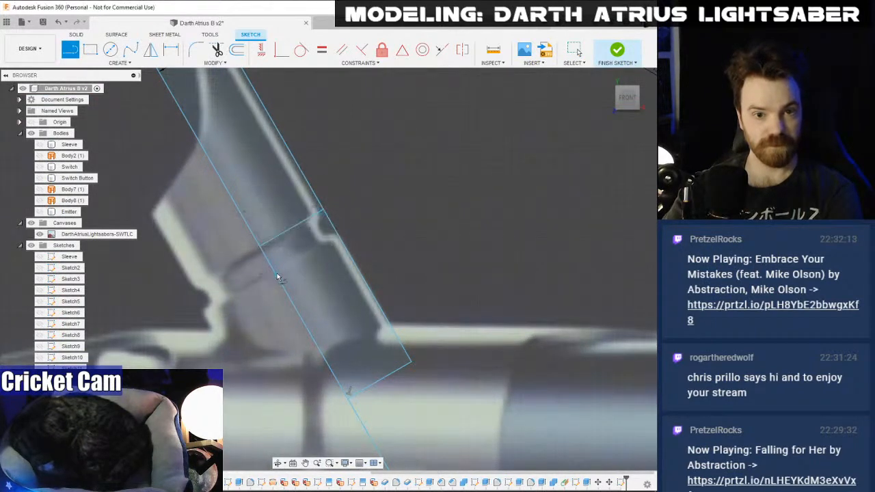
{"action": "left_click", "coordinate": [273, 272]}
{"action": "double_click", "coordinate": [334, 237]}
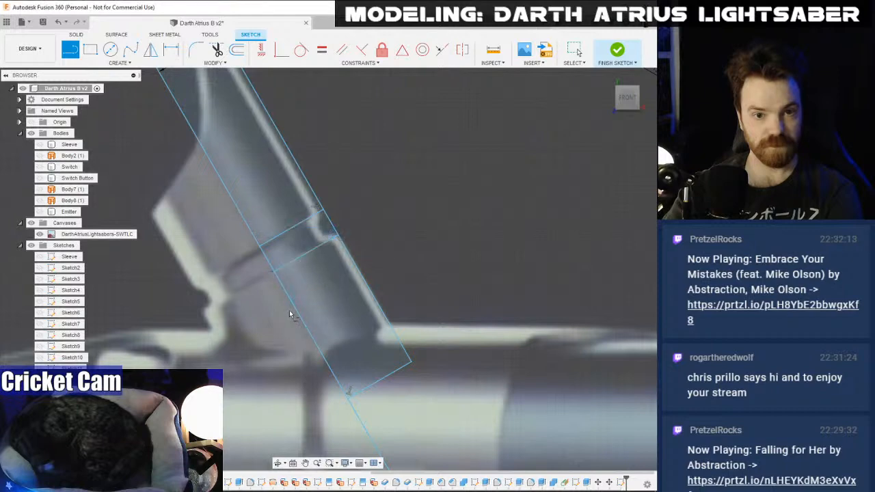
- Join the two cross lines with a short line parallel to the outer edge to form the groove's floor
{"action": "left_click", "coordinate": [313, 216]}
{"action": "double_click", "coordinate": [331, 247]}
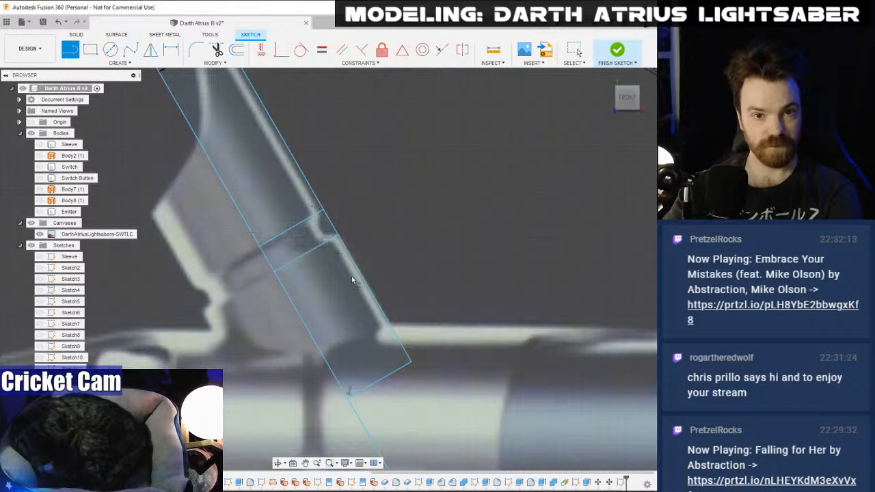
{"action": "scroll", "coordinate": [373, 210], "scroll_direction": "down", "scroll_amount": 2}
{"action": "left_click", "coordinate": [335, 239]}
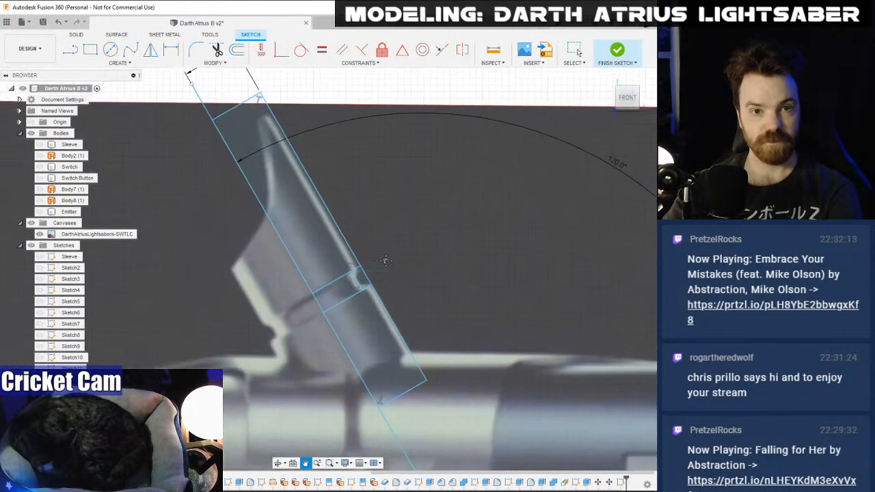
{"action": "key", "text": "Escape"}
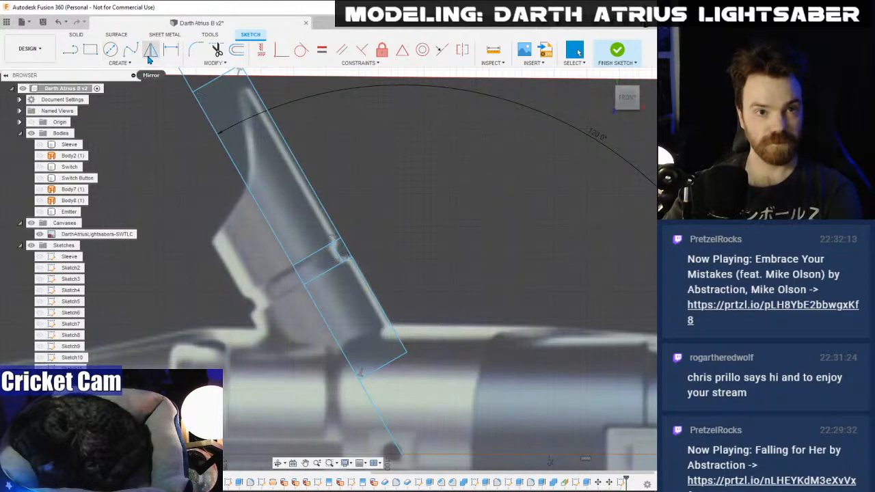
- Revolve the three profile regions, excluding the small groove notch, 360° around the angled centreline as a new body
{"action": "left_click", "coordinate": [76, 34]}
{"action": "left_click", "coordinate": [110, 49]}
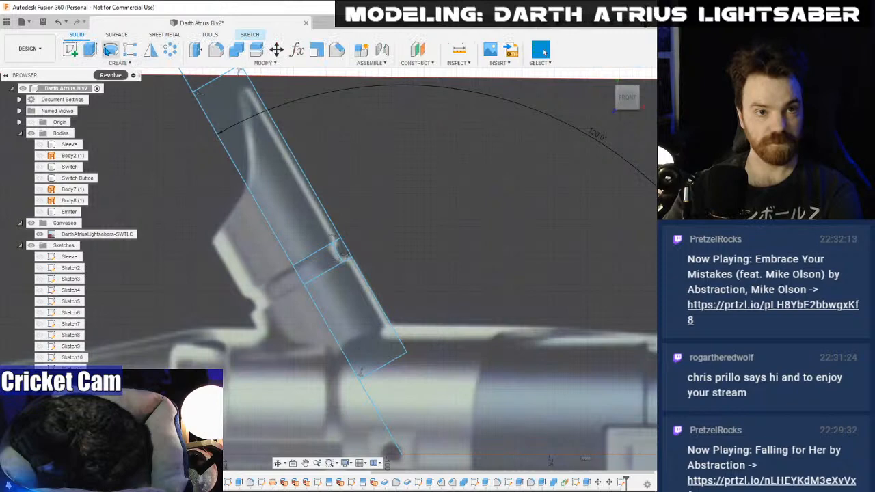
{"action": "left_click", "coordinate": [288, 188]}
{"action": "left_click", "coordinate": [319, 263]}
{"action": "left_click", "coordinate": [357, 299]}
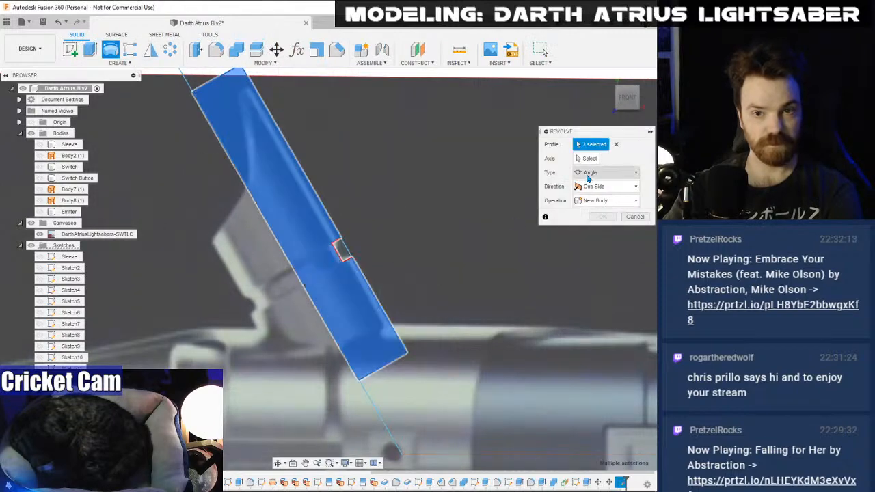
{"action": "left_click", "coordinate": [372, 401]}
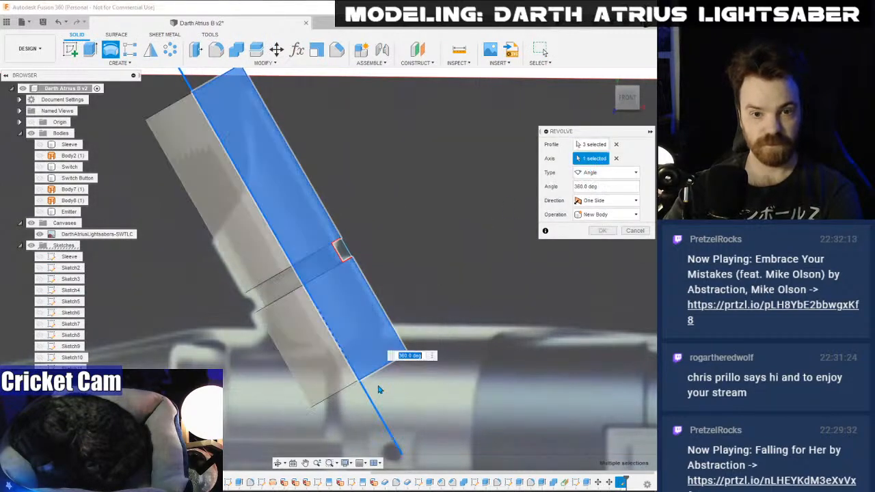
{"action": "left_click", "coordinate": [603, 230]}
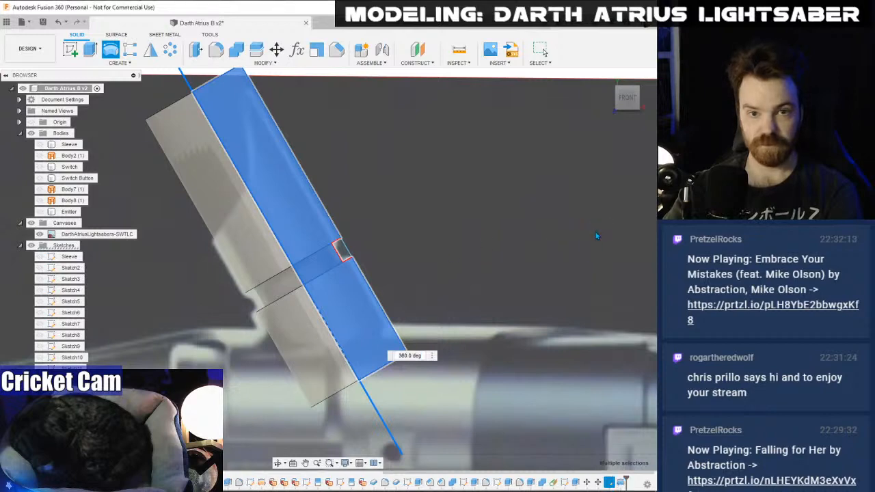
- Hide the reference canvas and delete the flat outer end face of the revolved Body12 as a surface edit
{"action": "middle_click_drag", "start_coordinate": [441, 221], "coordinate": [492, 203]}
{"action": "scroll", "coordinate": [490, 202], "scroll_direction": "down", "scroll_amount": 1}
{"action": "scroll", "coordinate": [442, 186], "scroll_direction": "up", "scroll_amount": 3}
{"action": "middle_click_drag", "start_coordinate": [420, 172], "coordinate": [412, 188]}
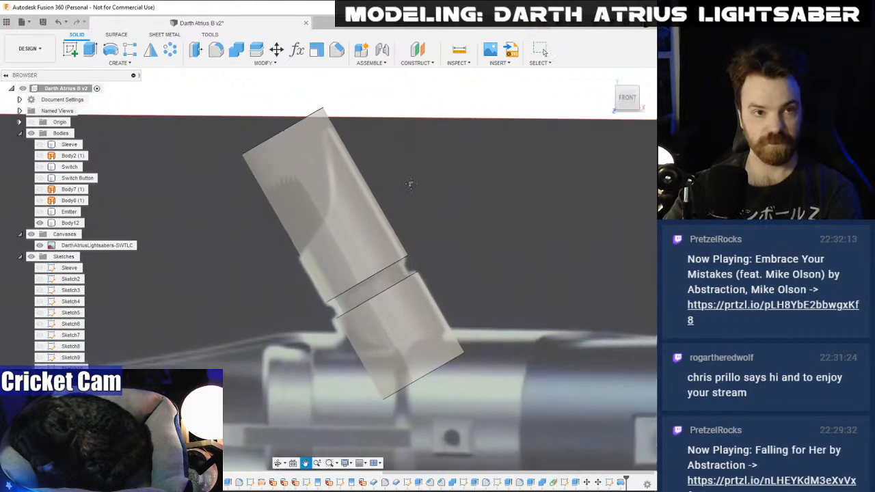
{"action": "left_click", "coordinate": [39, 246]}
{"action": "left_click", "coordinate": [640, 108]}
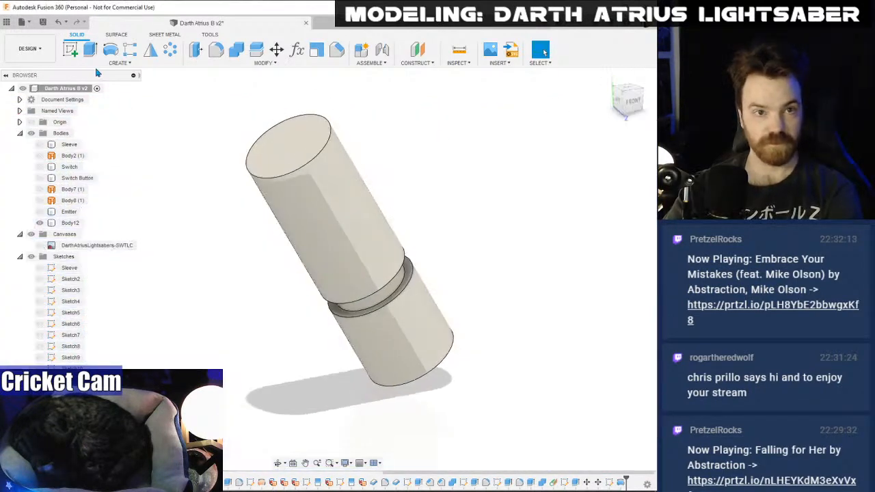
{"action": "left_click", "coordinate": [116, 34]}
{"action": "left_click", "coordinate": [292, 141]}
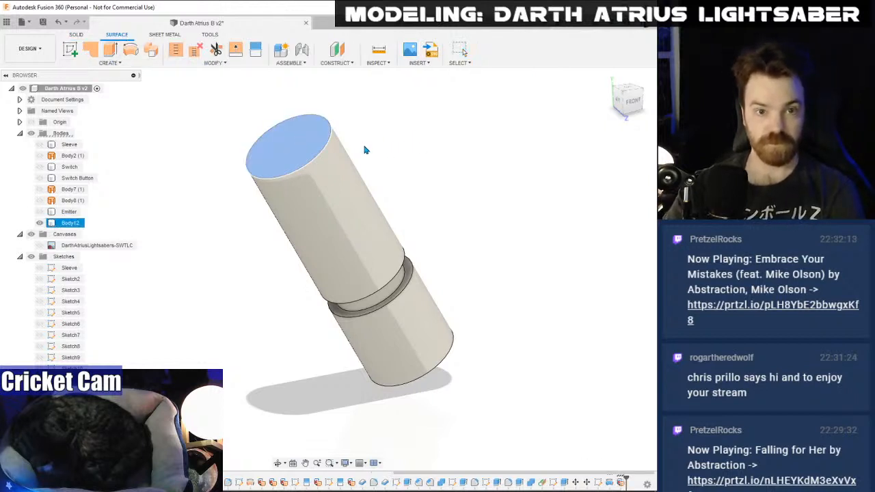
{"action": "key", "text": "Delete"}
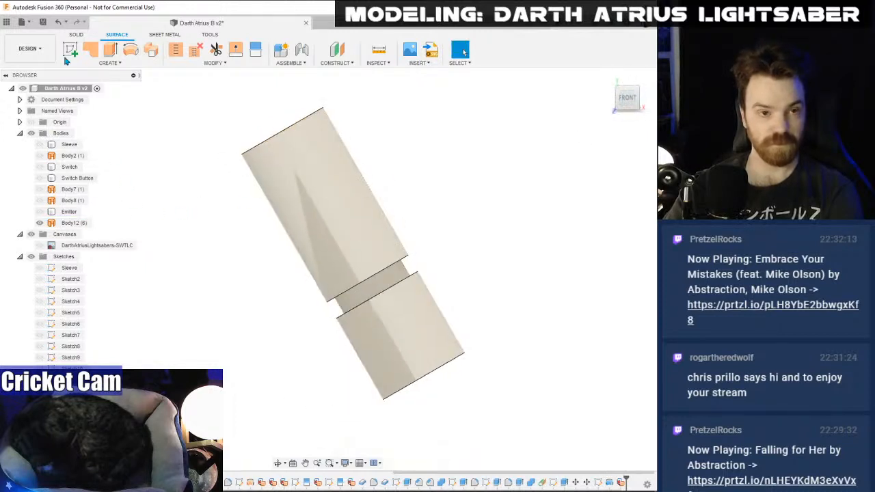
- Show the reference canvas and, in a new front-plane sketch, draw a three-point fit spline along the emitter's curved tip cutout, overshooting the body at both ends
{"action": "left_click", "coordinate": [76, 34]}
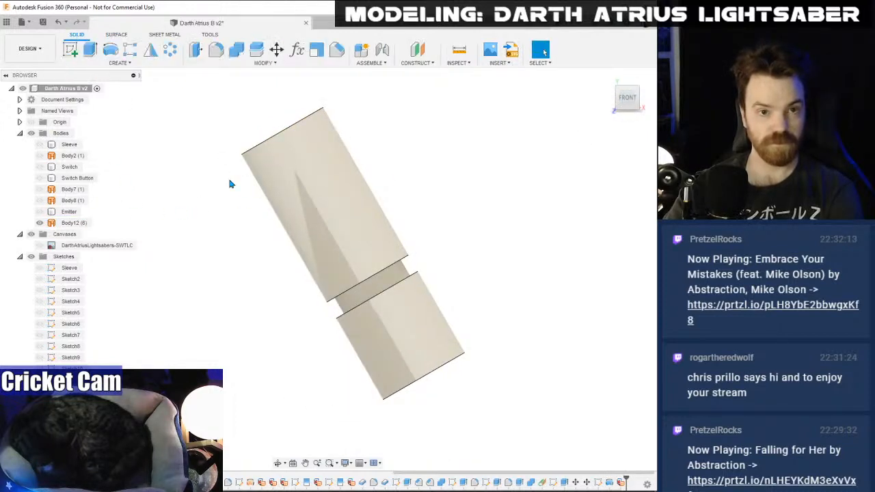
{"action": "left_click", "coordinate": [39, 244]}
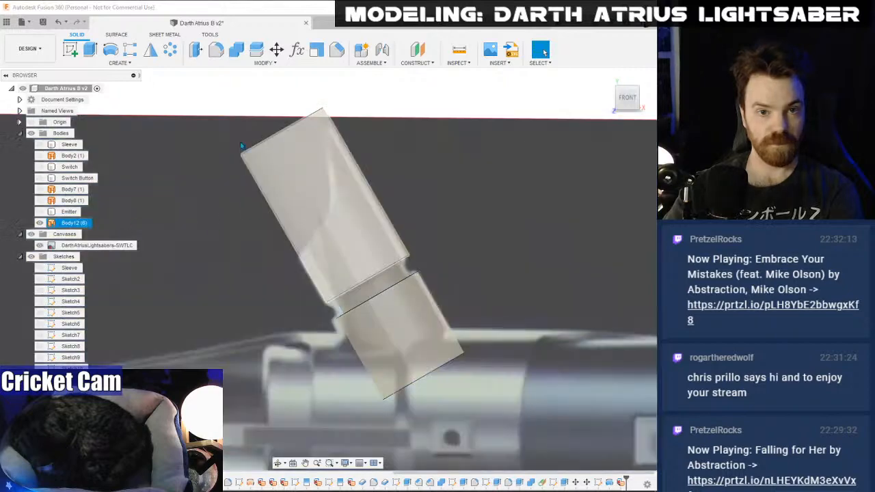
{"action": "left_click", "coordinate": [239, 257]}
{"action": "middle_click_drag", "start_coordinate": [180, 184], "coordinate": [522, 274]}
{"action": "middle_click_drag", "start_coordinate": [218, 187], "coordinate": [541, 312]}
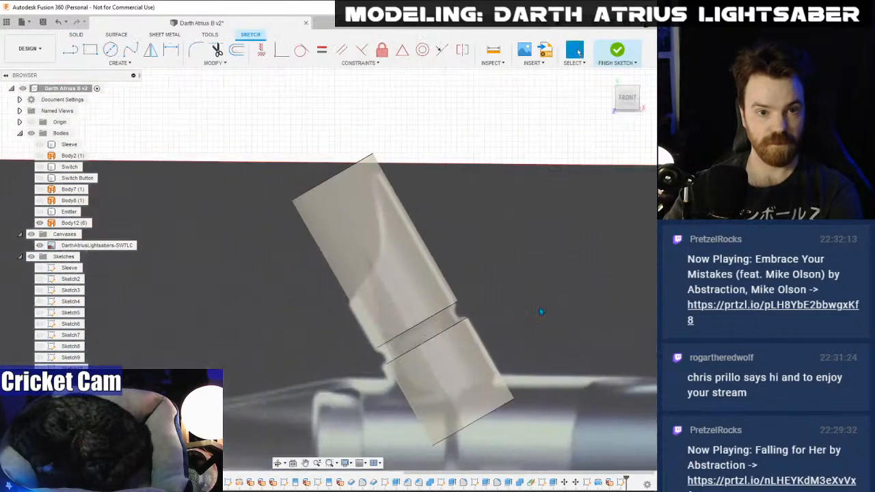
{"action": "scroll", "coordinate": [540, 311], "scroll_direction": "up", "scroll_amount": 2}
{"action": "left_click", "coordinate": [130, 49]}
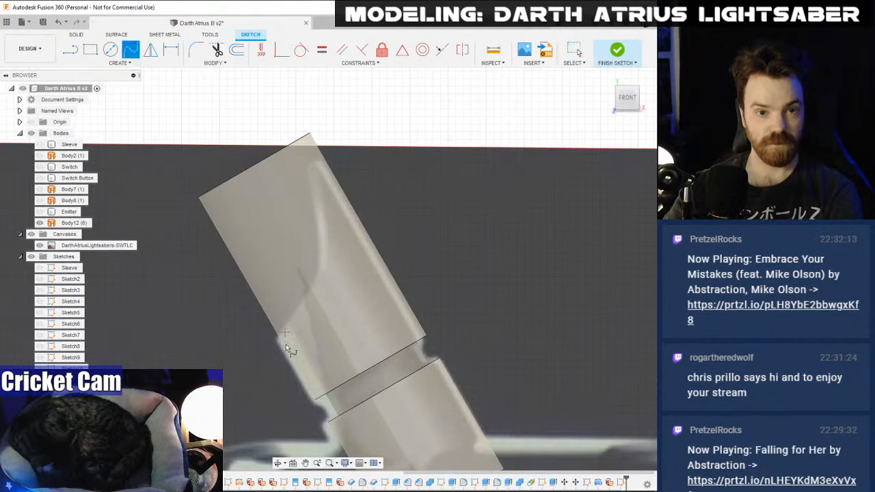
{"action": "left_click", "coordinate": [264, 346]}
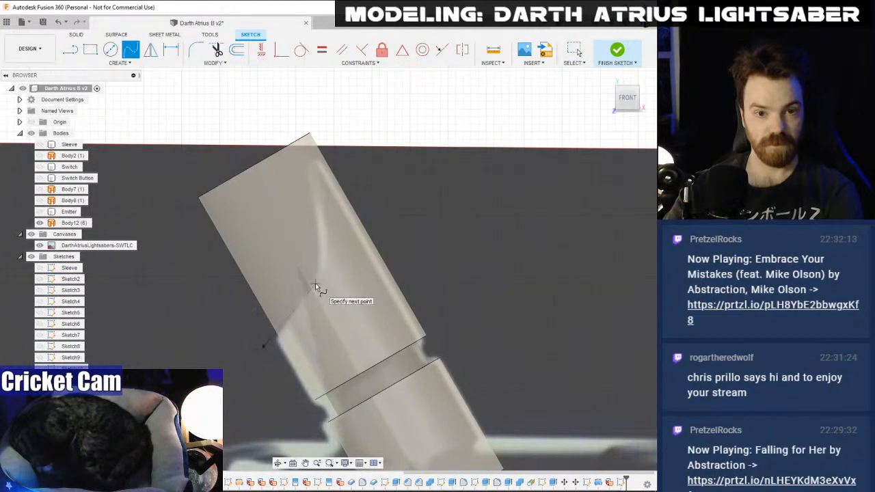
{"action": "left_click", "coordinate": [315, 283]}
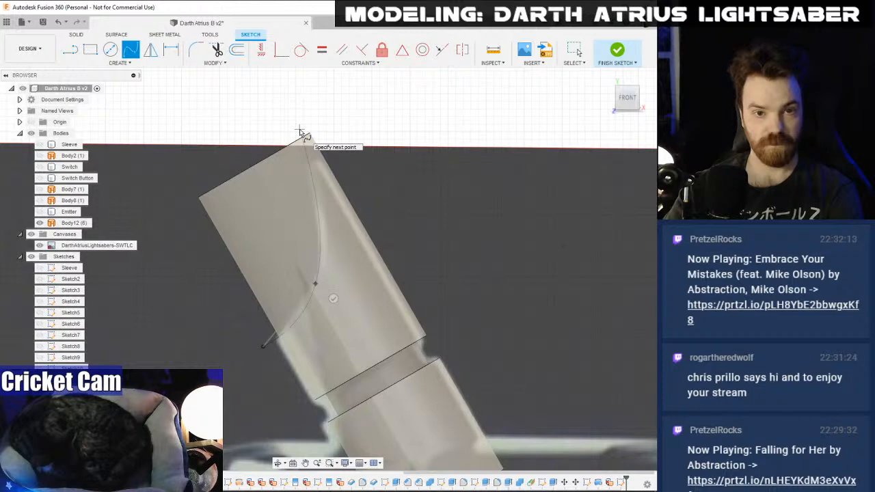
{"action": "left_click", "coordinate": [299, 130]}
{"action": "left_click", "coordinate": [322, 122]}
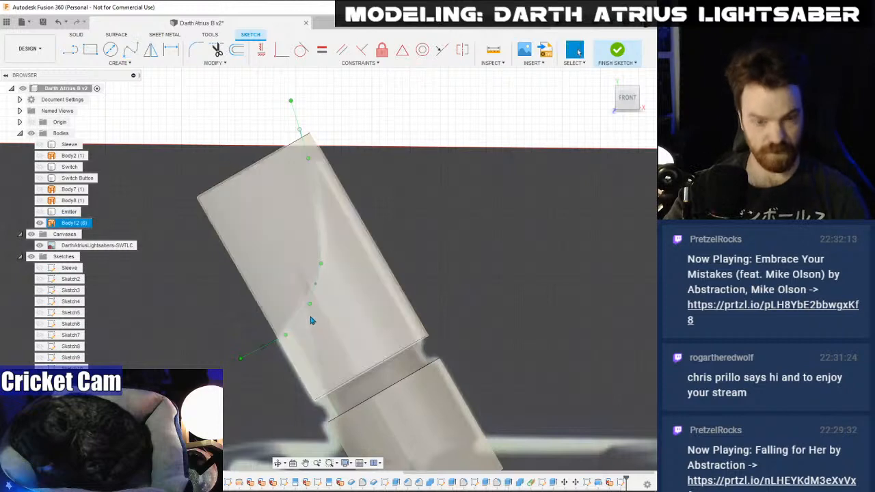
- Adjust the spline's lower end to follow the reference's cutout curve, finish the sketch and switch to surface modeling
{"action": "scroll", "coordinate": [289, 336], "scroll_direction": "up", "scroll_amount": 2}
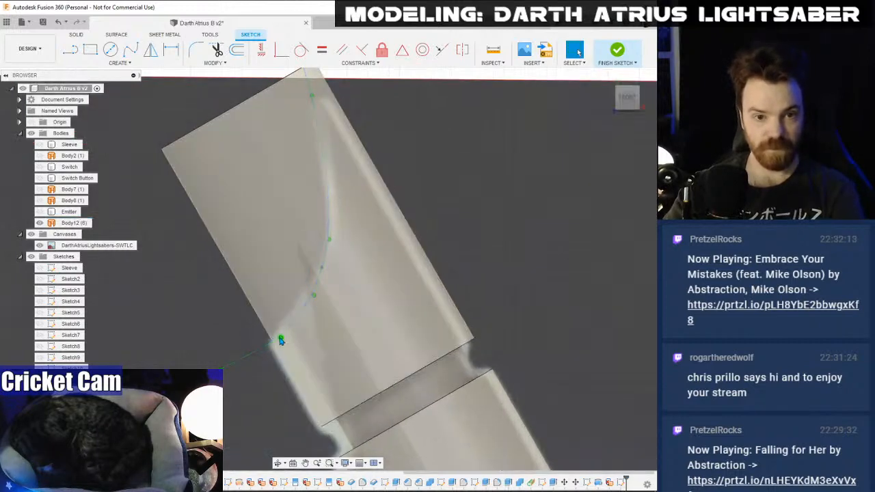
{"action": "left_click", "coordinate": [280, 334]}
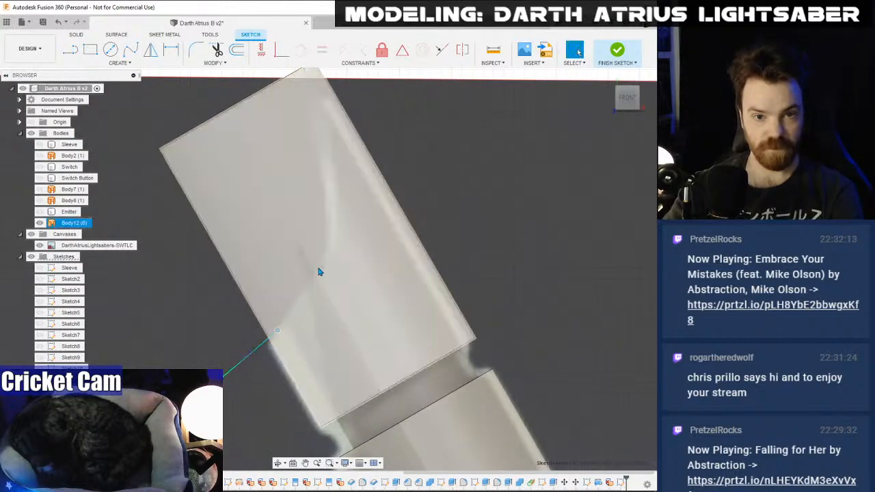
{"action": "middle_click_drag", "start_coordinate": [322, 264], "coordinate": [342, 231], "text": "shift"}
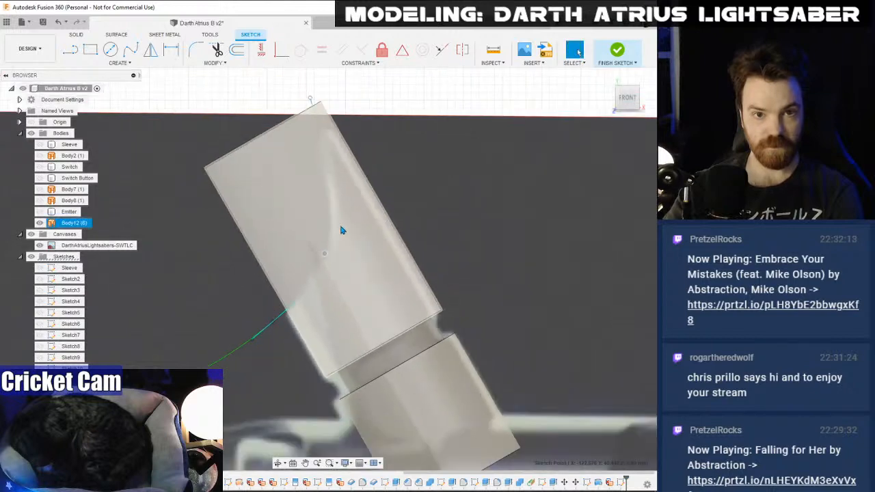
{"action": "left_click", "coordinate": [615, 53]}
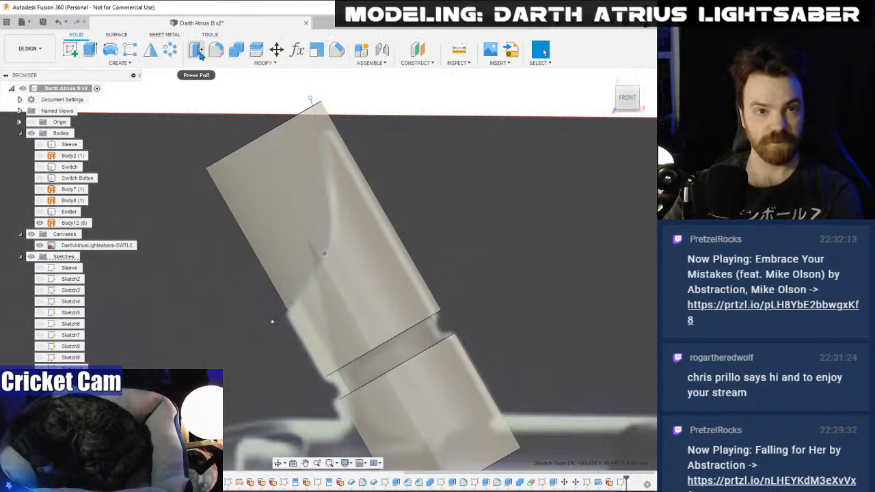
{"action": "left_click", "coordinate": [116, 34]}
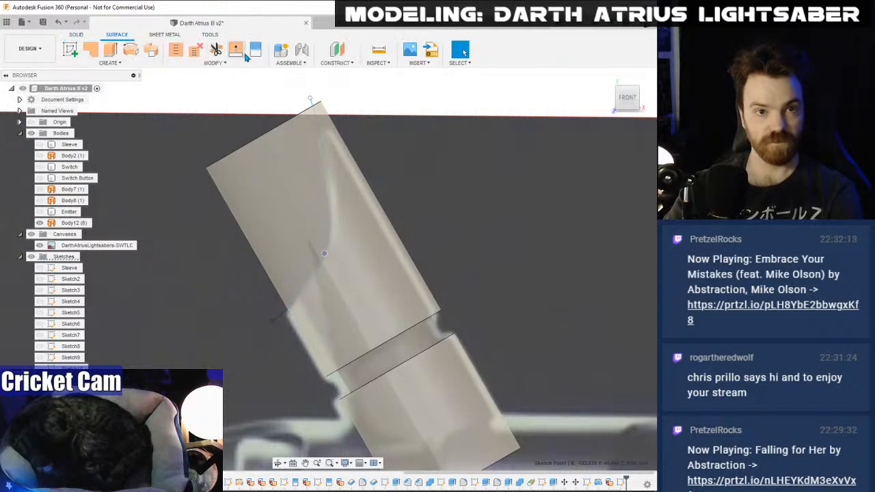
- Split the emitter's upper cylindrical outer face with the spline that follows the curved tip cutout
{"action": "left_click", "coordinate": [240, 54]}
{"action": "left_click", "coordinate": [321, 178]}
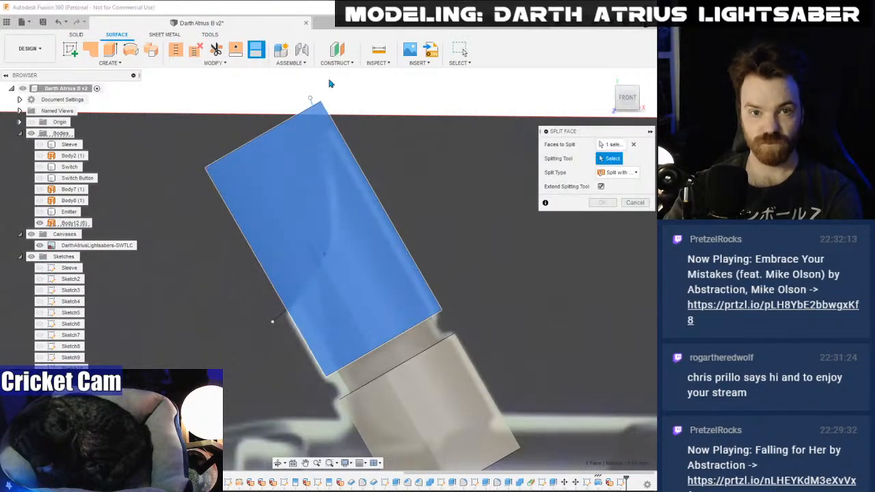
{"action": "left_click", "coordinate": [313, 115]}
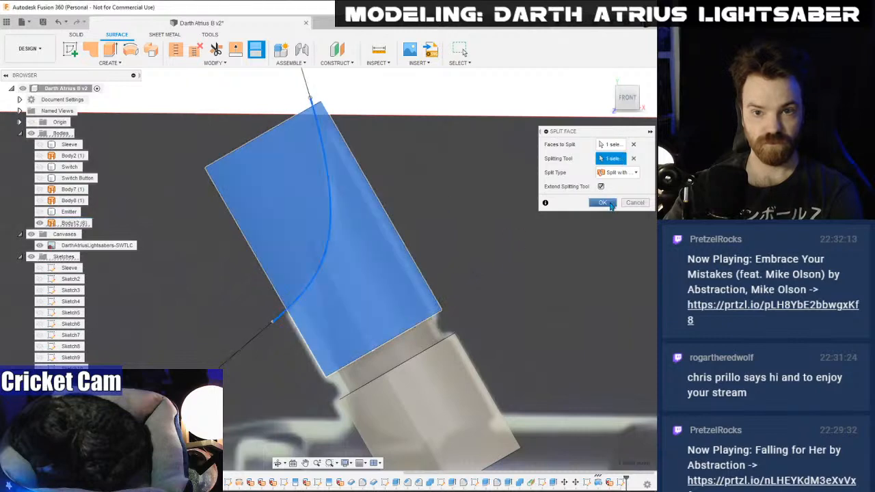
{"action": "left_click", "coordinate": [602, 203]}
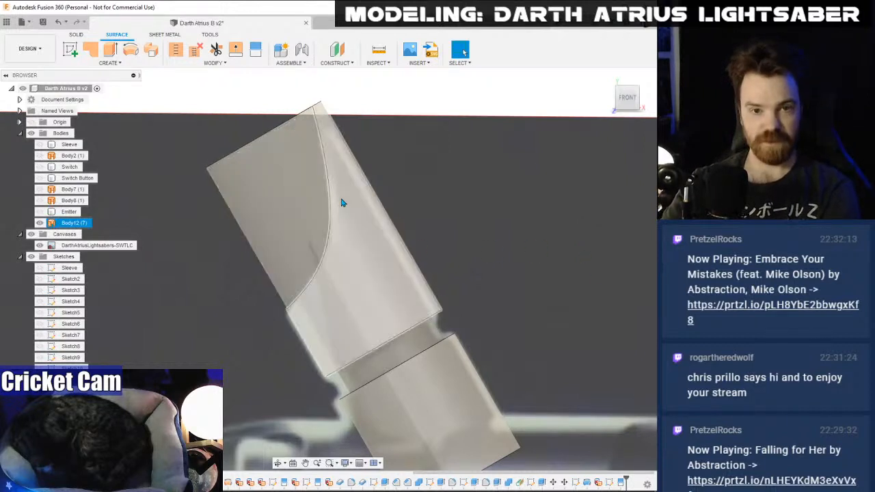
- Delete the split-off face portion on the cutout side of the spline and hide the reference canvas
{"action": "left_click", "coordinate": [275, 198]}
{"action": "key", "text": "Delete"}
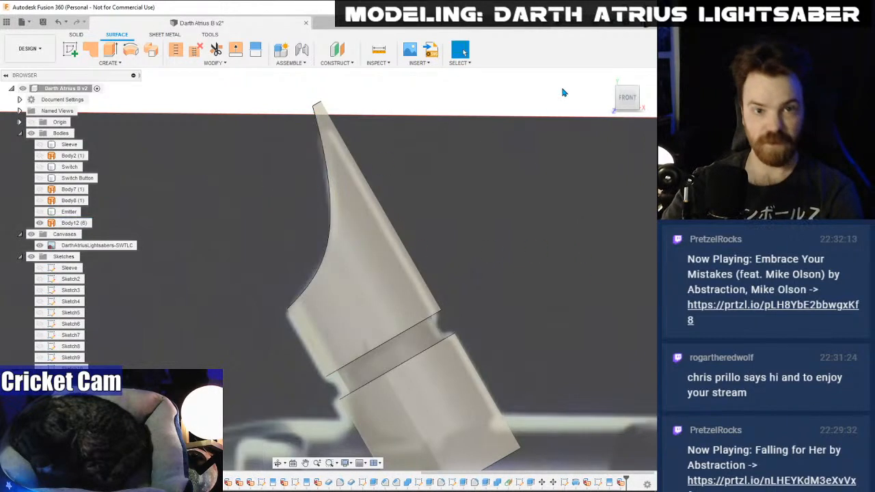
{"action": "left_click", "coordinate": [629, 102]}
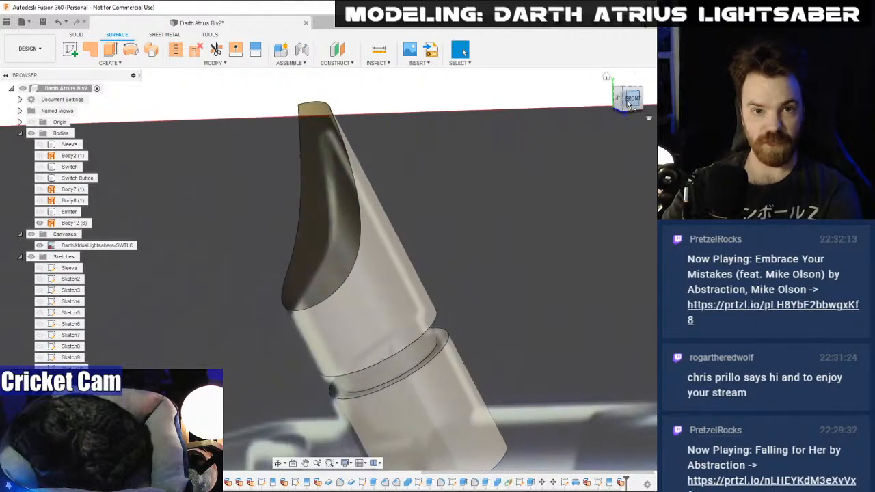
{"action": "left_click", "coordinate": [40, 246]}
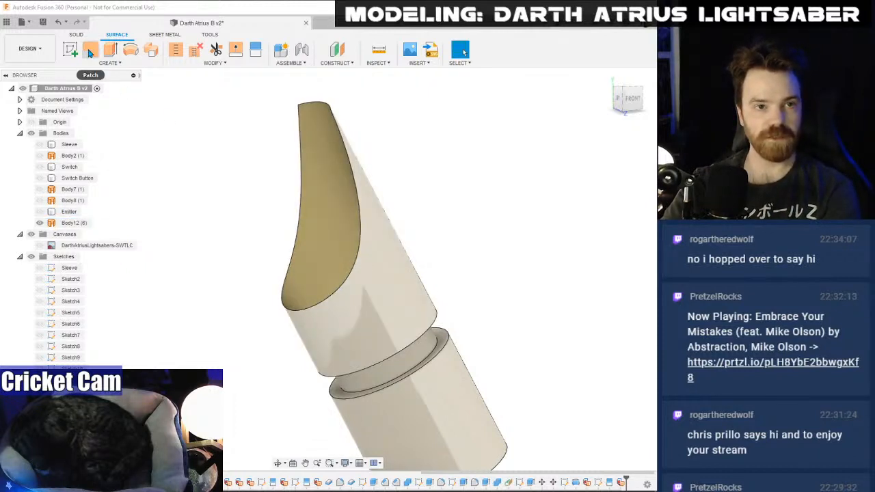
{"action": "left_click", "coordinate": [98, 65]}
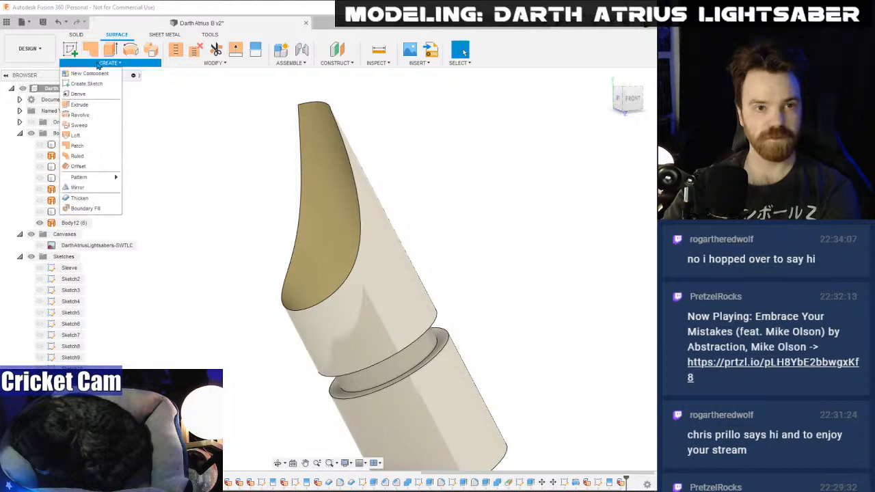
{"action": "left_click", "coordinate": [92, 198]}
{"action": "left_click", "coordinate": [338, 227]}
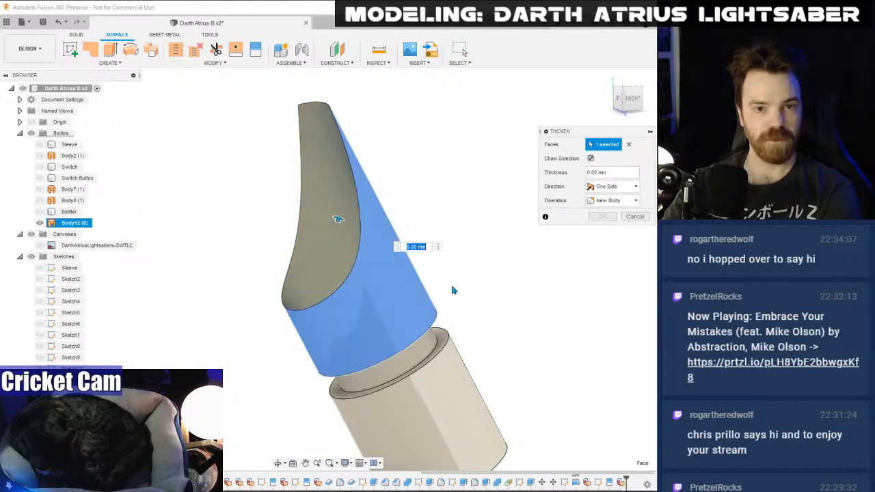
{"action": "middle_click_drag", "start_coordinate": [357, 287], "coordinate": [290, 203], "text": "shift"}
{"action": "left_click_drag", "start_coordinate": [635, 96], "coordinate": [626, 101]}
{"action": "left_click", "coordinate": [635, 216]}
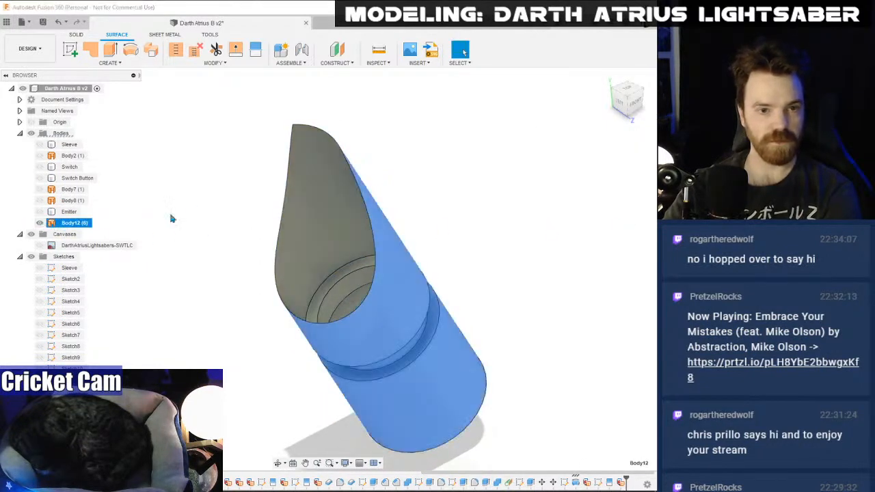
- Patch the inner circular edge at the base of the emitter's open tip as a new surface body
{"action": "left_click_drag", "start_coordinate": [628, 99], "coordinate": [621, 94]}
{"action": "mouse_move", "coordinate": [328, 269]}
{"action": "middle_mouse_down", "text": "shift"}
{"action": "mouse_move", "coordinate": [305, 295]}
{"action": "mouse_move", "coordinate": [287, 291]}
{"action": "mouse_move", "coordinate": [277, 253]}
{"action": "mouse_move", "coordinate": [279, 283]}
{"action": "middle_mouse_up", "text": "shift"}
{"action": "scroll", "coordinate": [318, 178], "scroll_direction": "up", "scroll_amount": 3}
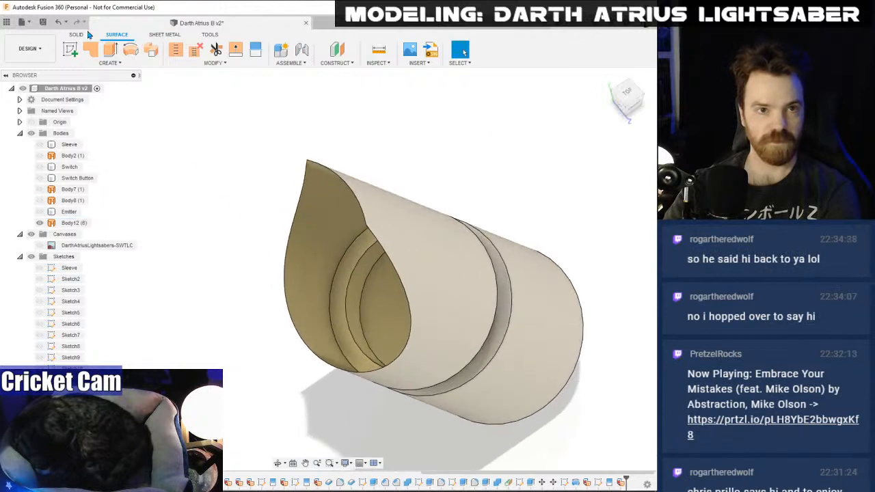
{"action": "left_click", "coordinate": [88, 52]}
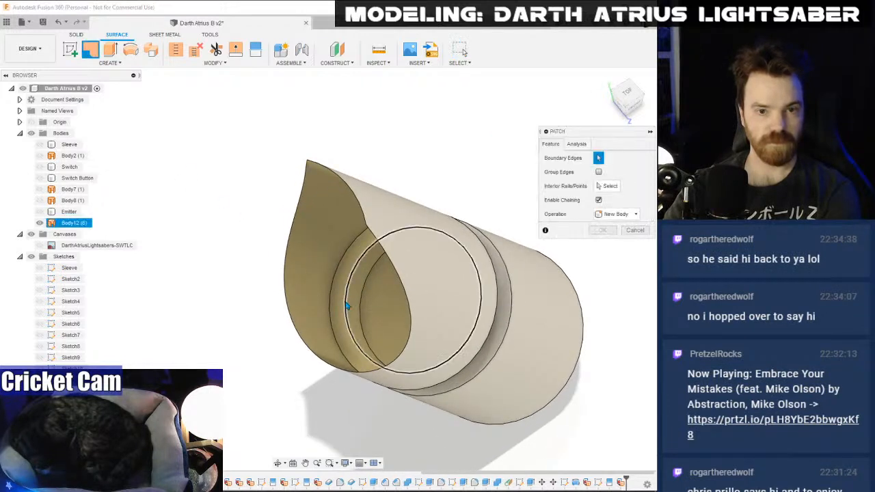
{"action": "left_click", "coordinate": [347, 303]}
{"action": "left_click", "coordinate": [603, 272]}
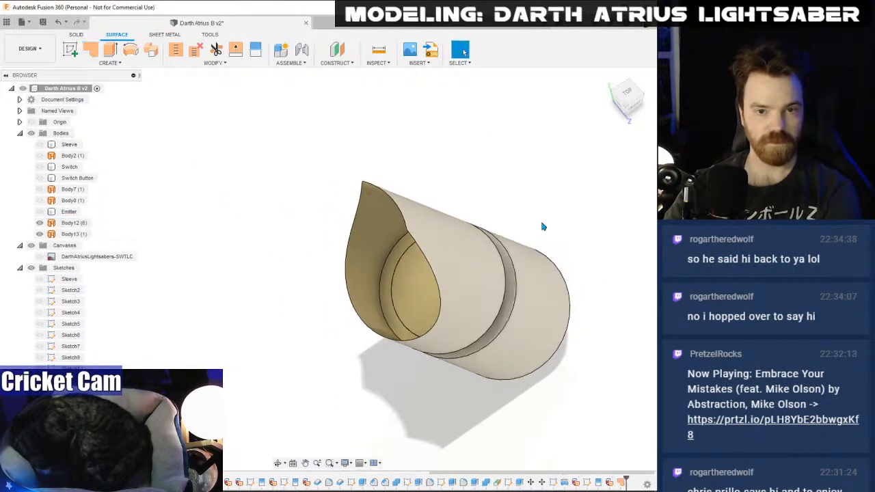
{"action": "middle_click_drag", "start_coordinate": [328, 269], "coordinate": [565, 193], "text": "shift"}
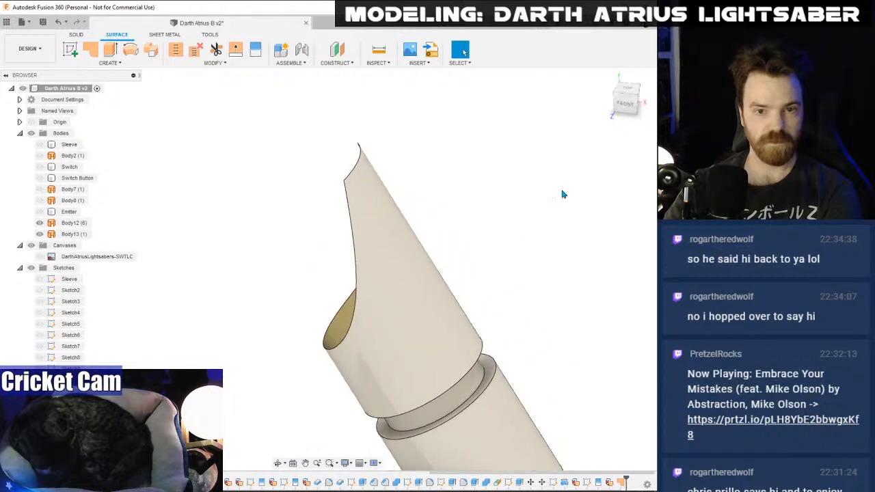
{"action": "middle_click_drag", "start_coordinate": [467, 203], "coordinate": [283, 69]}
{"action": "left_click", "coordinate": [176, 49]}
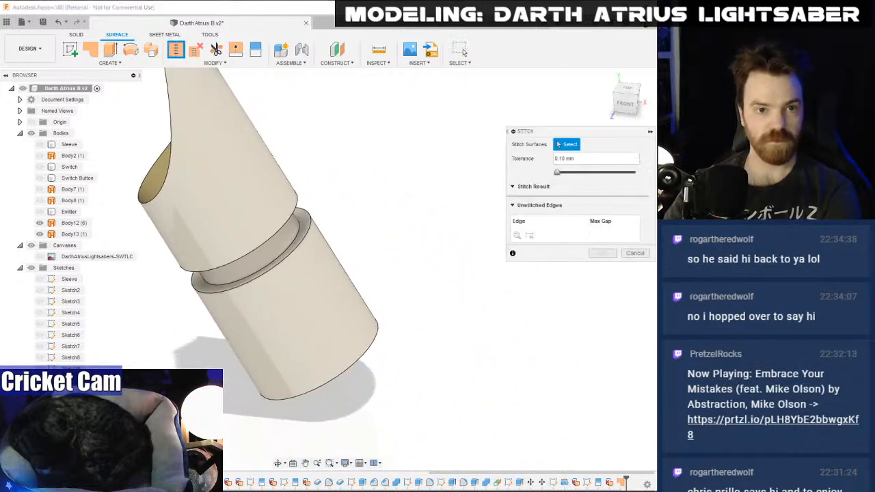
{"action": "left_click", "coordinate": [240, 225]}
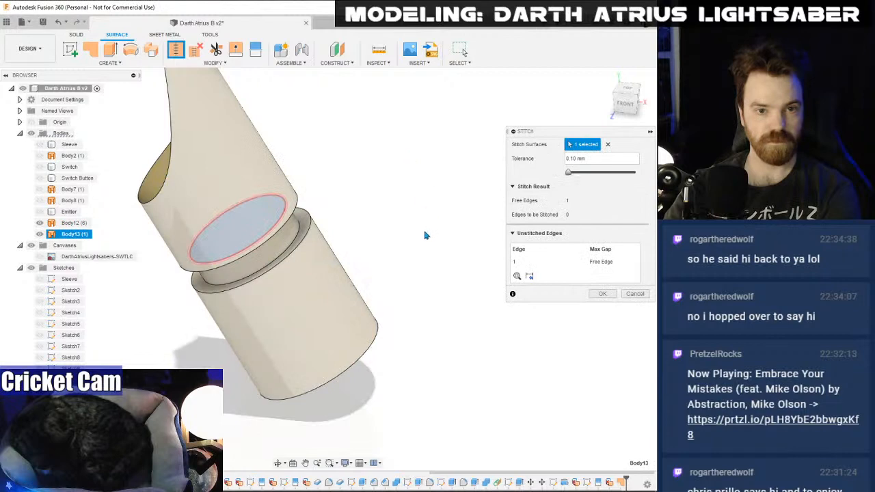
{"action": "scroll", "coordinate": [396, 233], "scroll_direction": "down", "scroll_amount": 3}
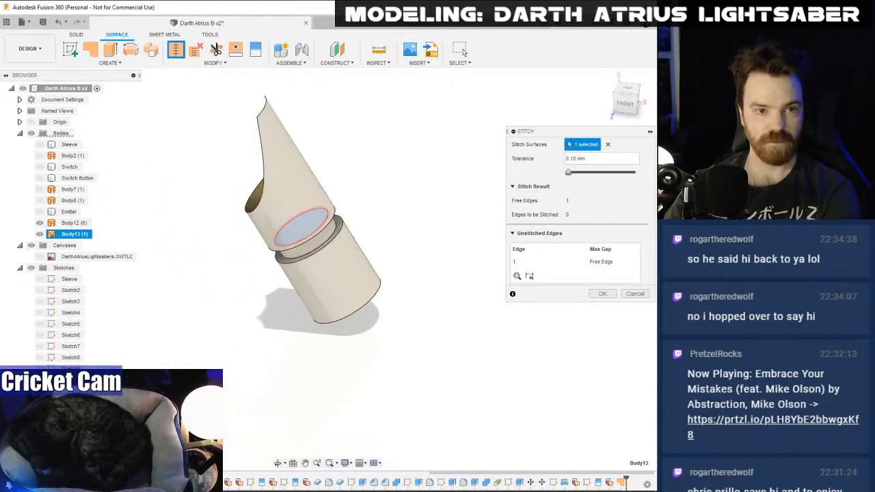
{"action": "left_click", "coordinate": [432, 180]}
{"action": "left_click_drag", "start_coordinate": [221, 384], "coordinate": [432, 103]}
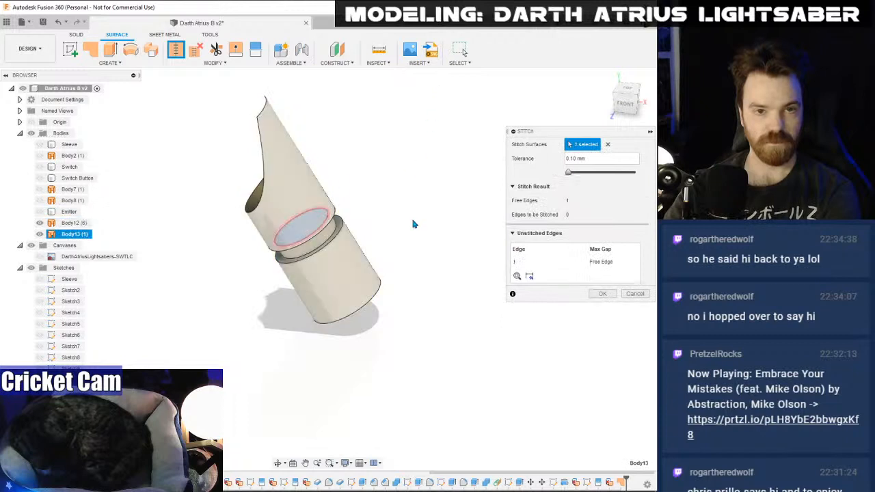
{"action": "key", "text": "Return"}
- Try to split the emitter's upper outer face using the ring face beside the groove, without extending the splitting tool
{"action": "scroll", "coordinate": [584, 134], "scroll_direction": "up", "scroll_amount": 2}
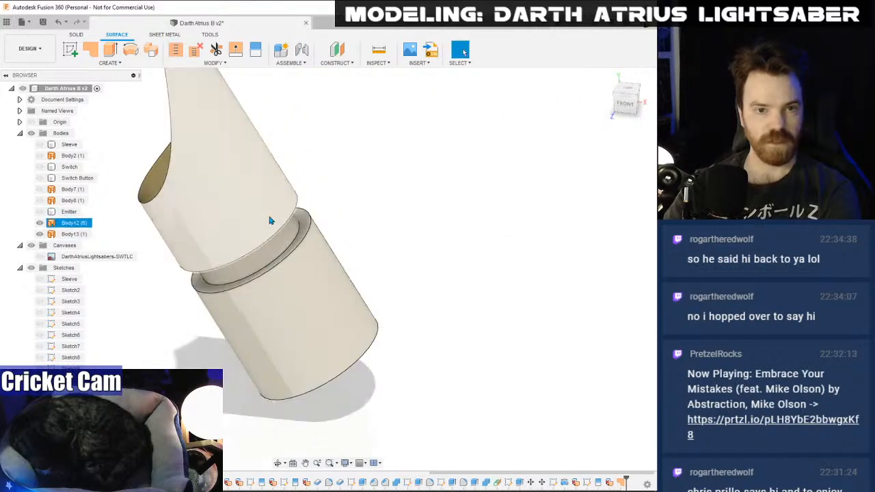
{"action": "middle_click_drag", "start_coordinate": [583, 134], "coordinate": [464, 113], "text": "shift"}
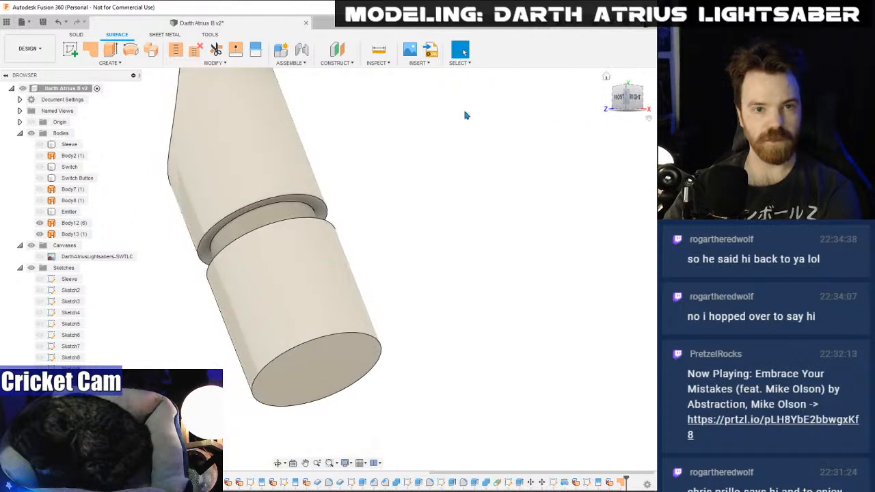
{"action": "left_click", "coordinate": [256, 51]}
{"action": "left_click", "coordinate": [256, 166]}
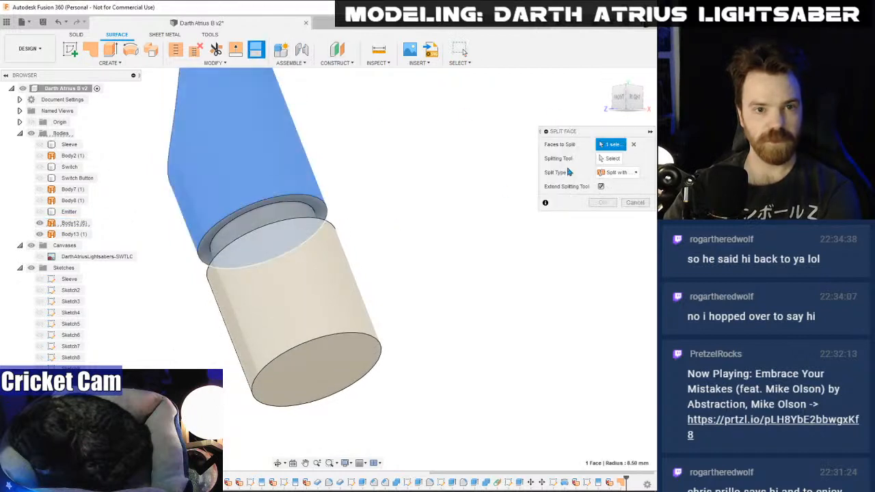
{"action": "left_click", "coordinate": [313, 209]}
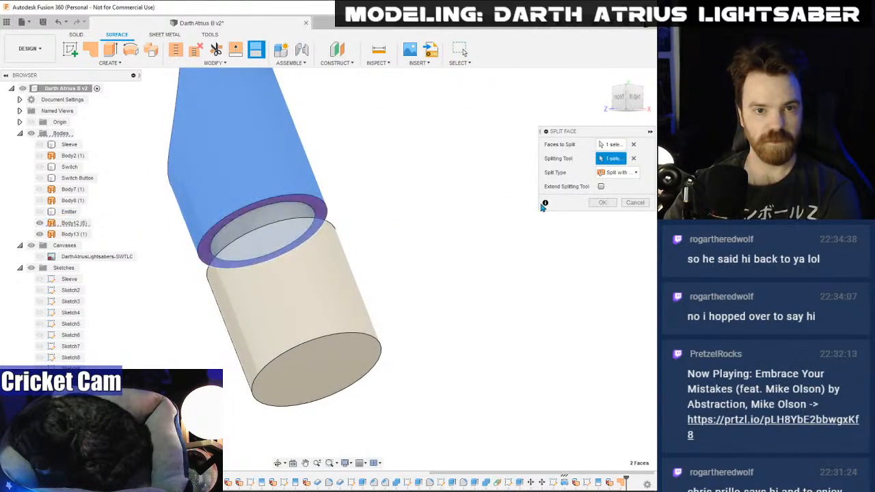
{"action": "left_click", "coordinate": [602, 202]}
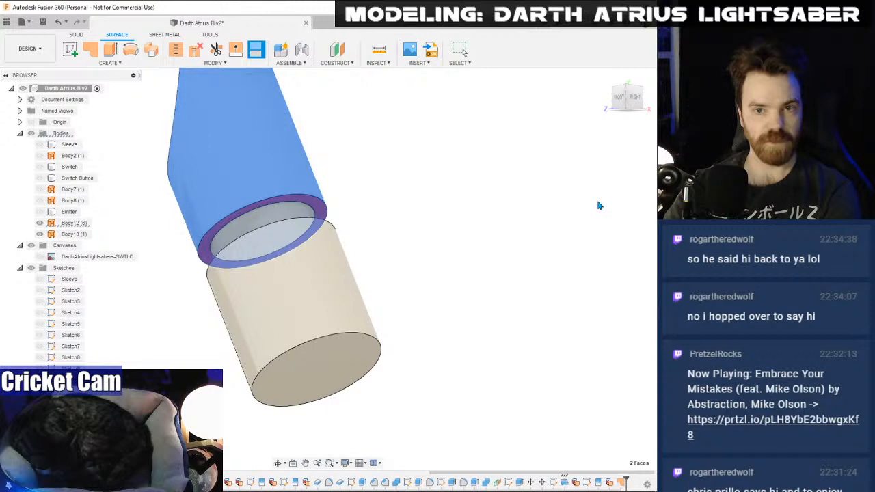
{"action": "left_click", "coordinate": [38, 224]}
{"action": "left_click", "coordinate": [39, 223]}
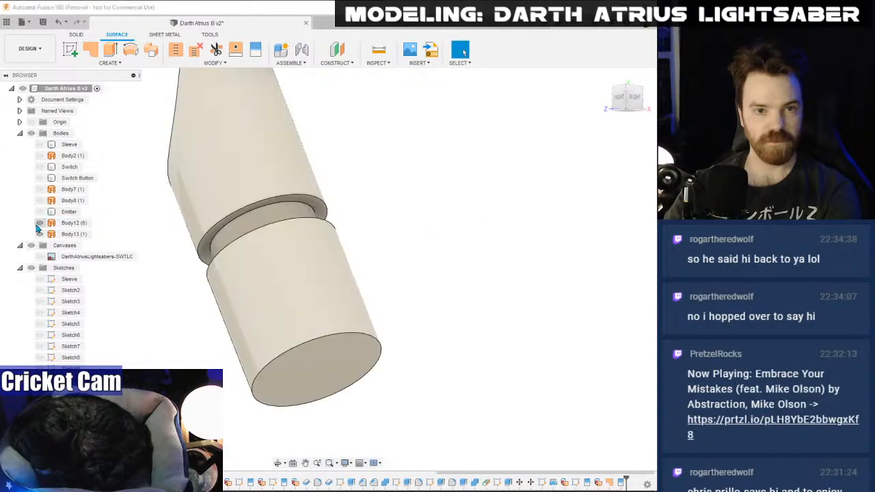
{"action": "left_click", "coordinate": [256, 49]}
{"action": "left_click", "coordinate": [260, 143]}
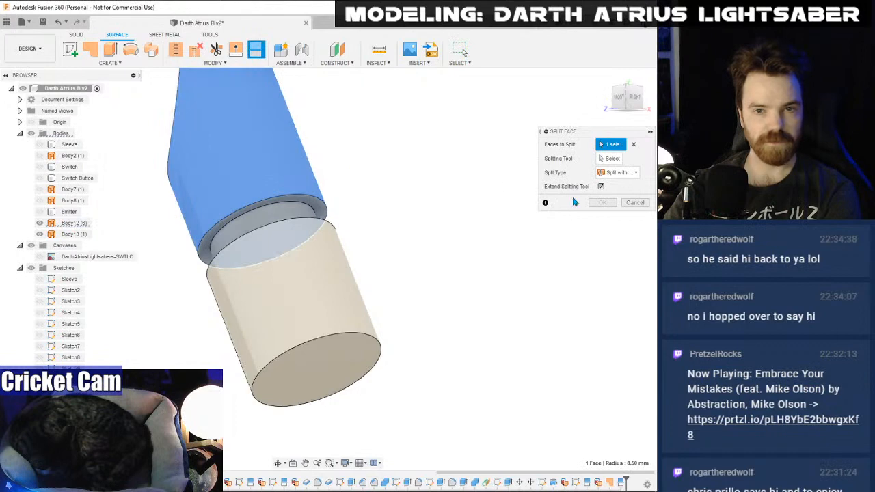
{"action": "left_click", "coordinate": [635, 203]}
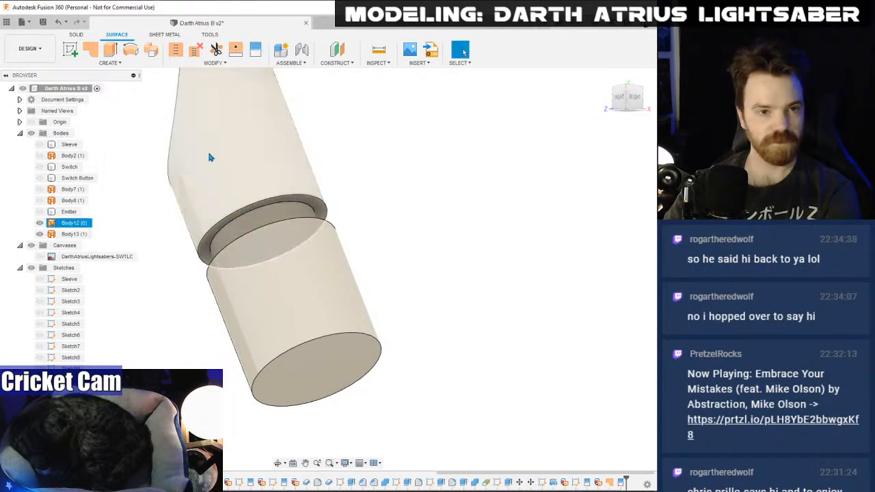
{"action": "left_click", "coordinate": [228, 157]}
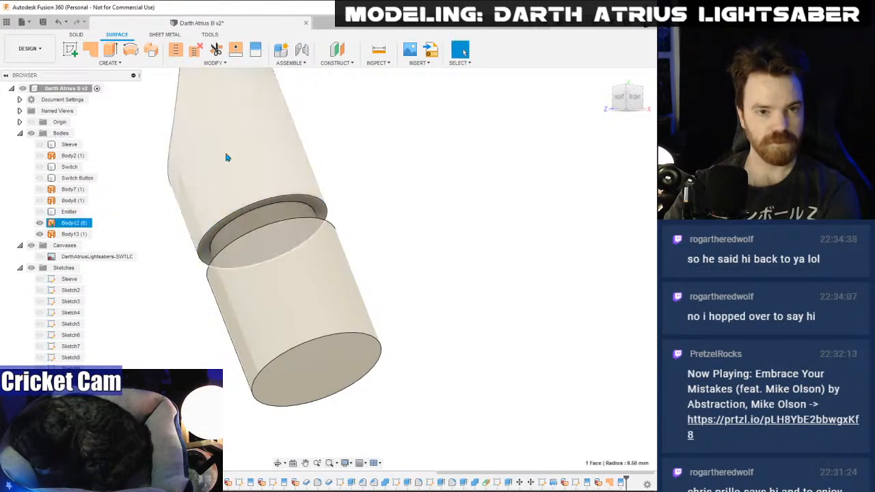
{"action": "left_click", "coordinate": [347, 173]}
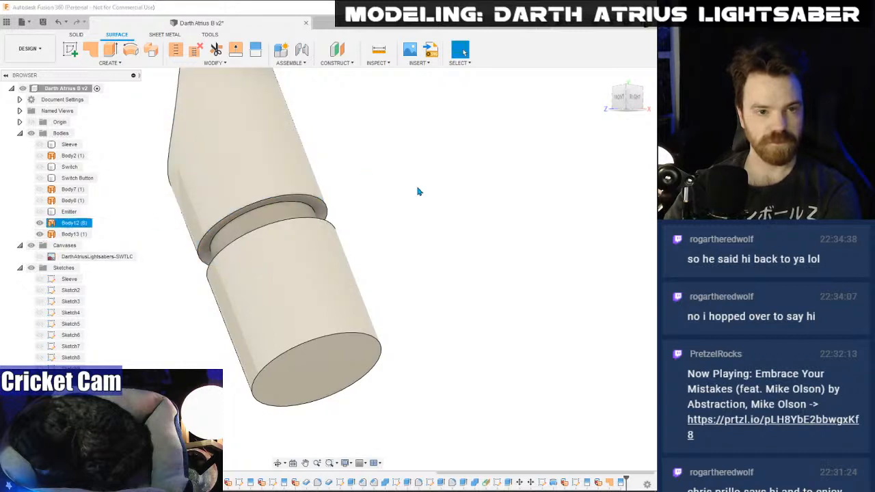
- Delete the circular patch body inside the emitter
{"action": "middle_click_drag", "start_coordinate": [419, 191], "coordinate": [264, 249], "text": "shift"}
{"action": "left_click", "coordinate": [286, 260]}
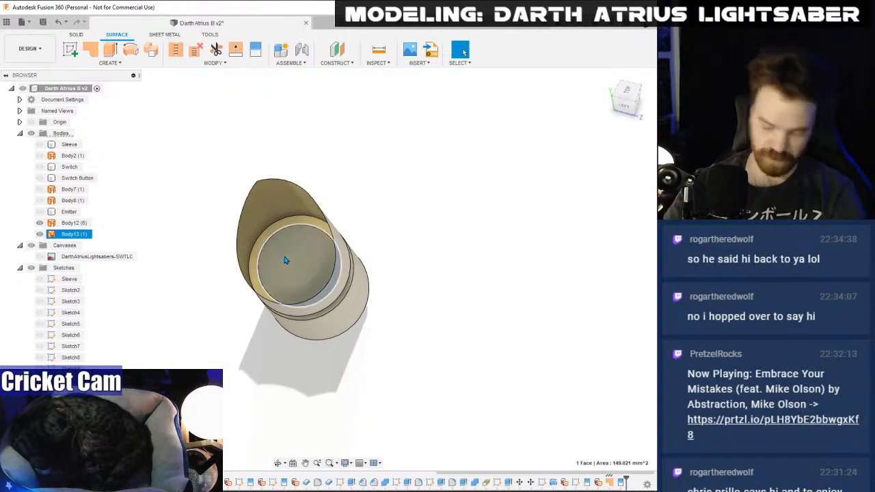
{"action": "key", "text": "Delete"}
- Thicken the emitter's upper outer face inward by 1 mm (-1.00 mm) on one side as a new body
{"action": "left_click", "coordinate": [122, 63]}
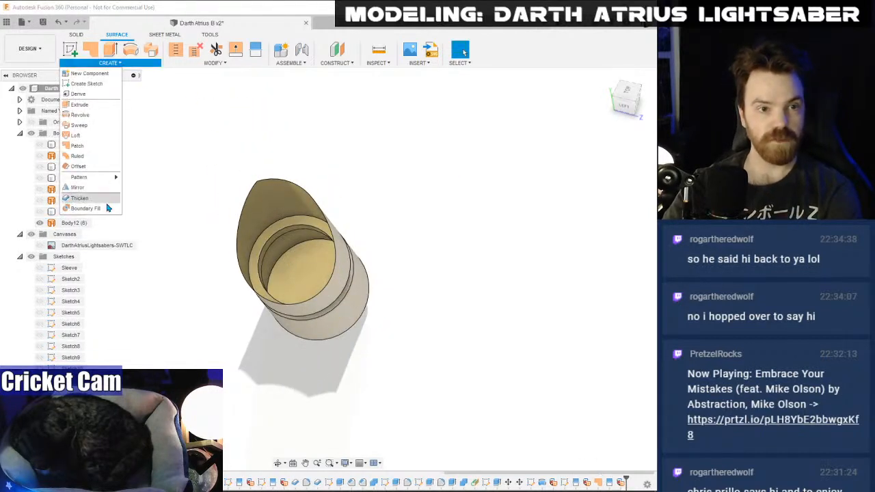
{"action": "left_click", "coordinate": [100, 198]}
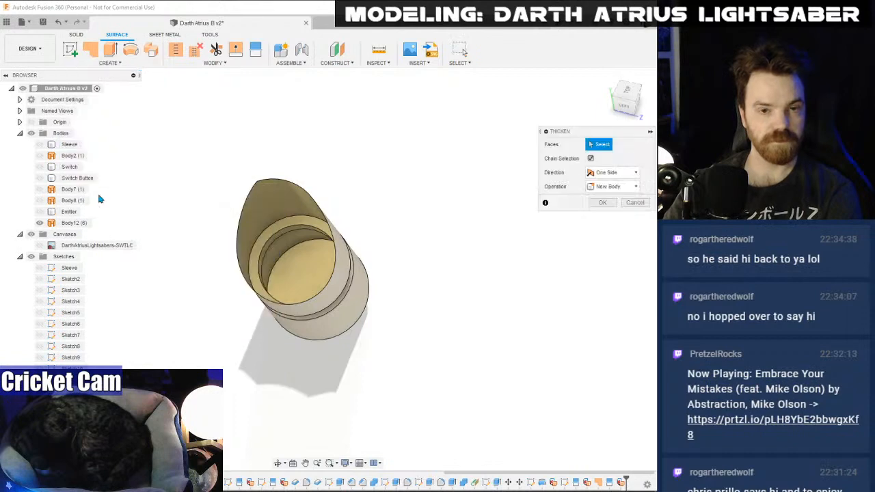
{"action": "left_click", "coordinate": [269, 214]}
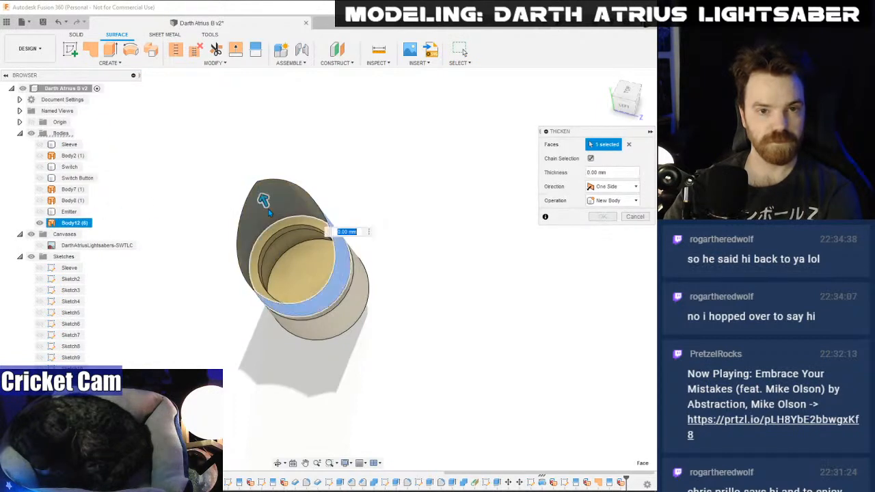
{"action": "left_click_drag", "start_coordinate": [274, 203], "coordinate": [275, 222]}
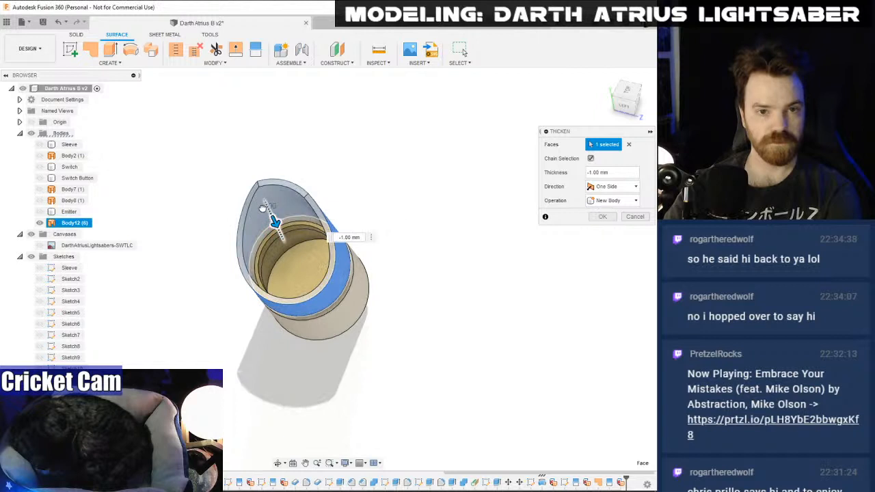
{"action": "left_click", "coordinate": [634, 95]}
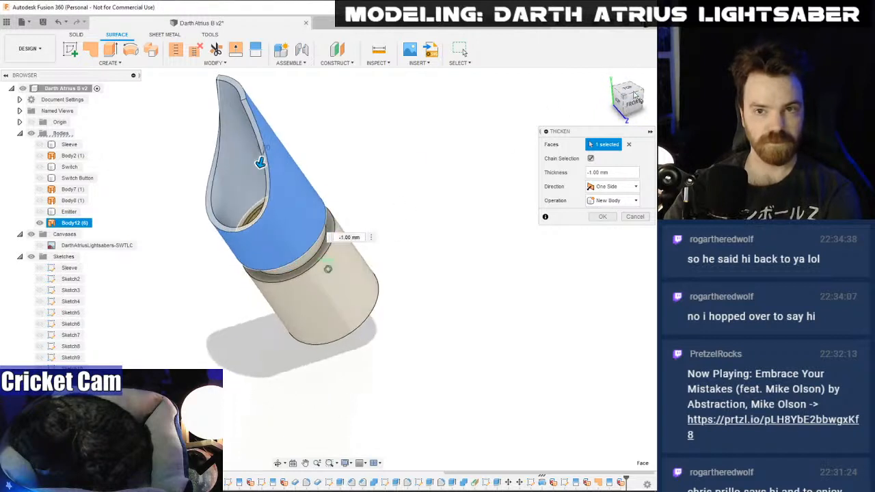
{"action": "left_click", "coordinate": [634, 103]}
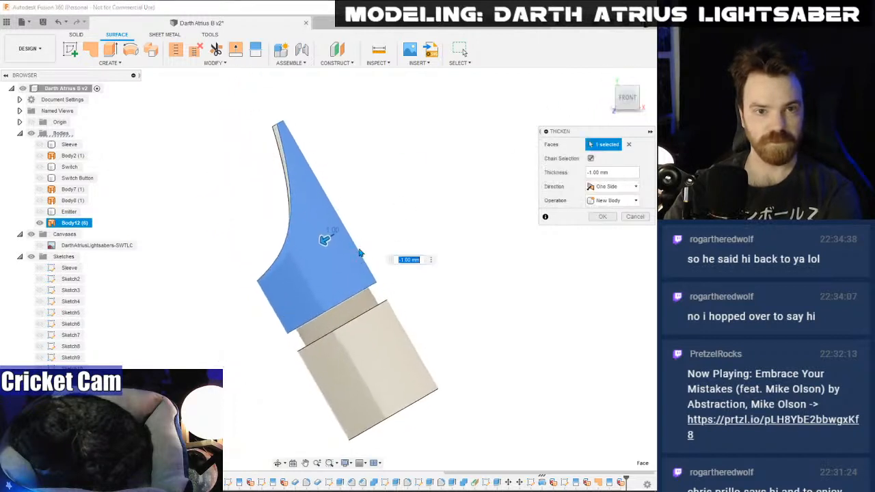
{"action": "scroll", "coordinate": [329, 198], "scroll_direction": "up", "scroll_amount": 1}
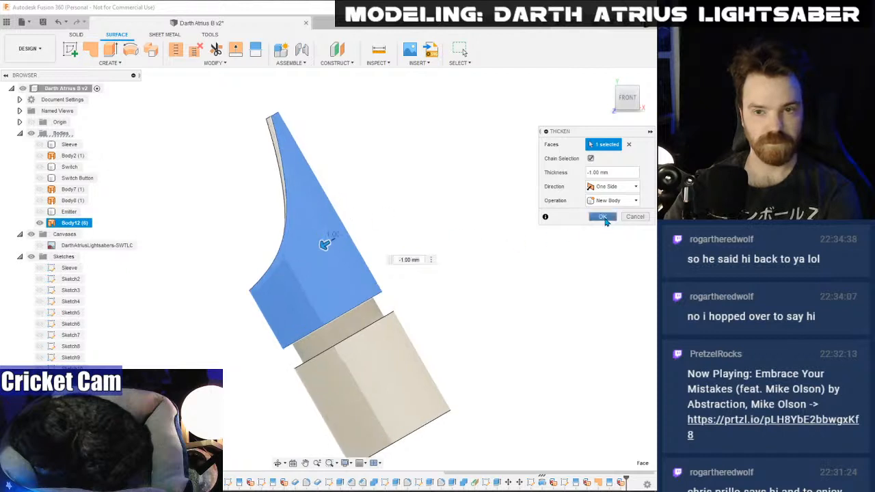
{"action": "left_click", "coordinate": [602, 217]}
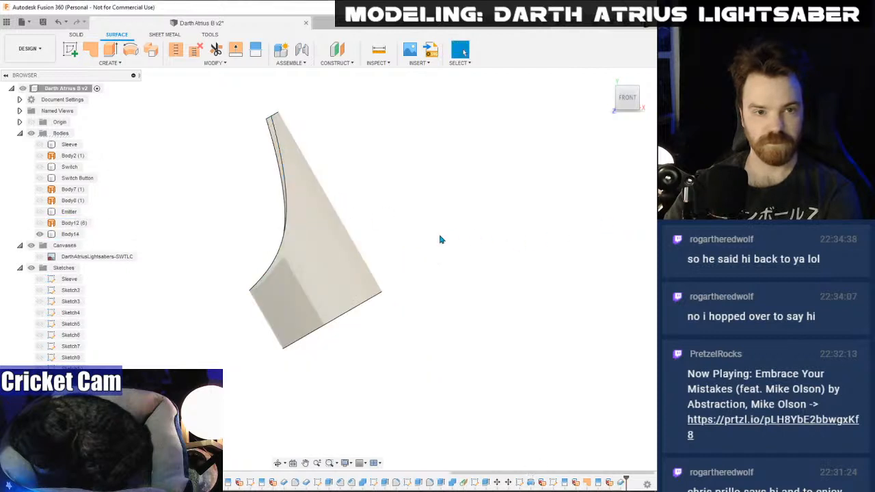
- Hide the thickened tip body, show the emitter's surface body, and delete its upper outer face
{"action": "left_click", "coordinate": [39, 234]}
{"action": "left_click", "coordinate": [40, 223]}
{"action": "left_click", "coordinate": [622, 99]}
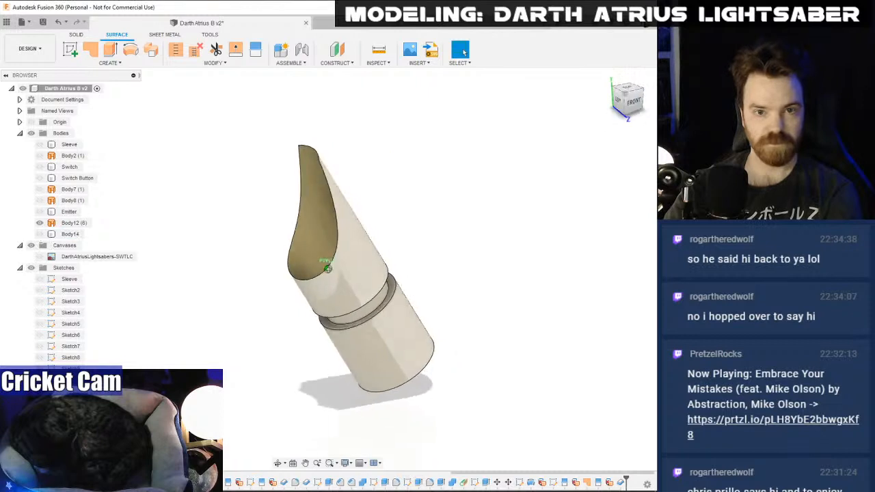
{"action": "left_click", "coordinate": [371, 254]}
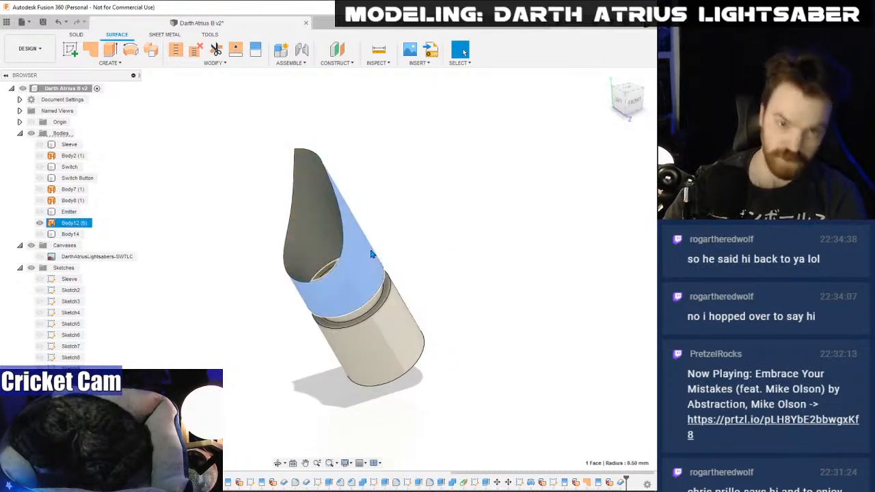
{"action": "key", "text": "Delete"}
{"action": "scroll", "coordinate": [320, 255], "scroll_direction": "up", "scroll_amount": 1}
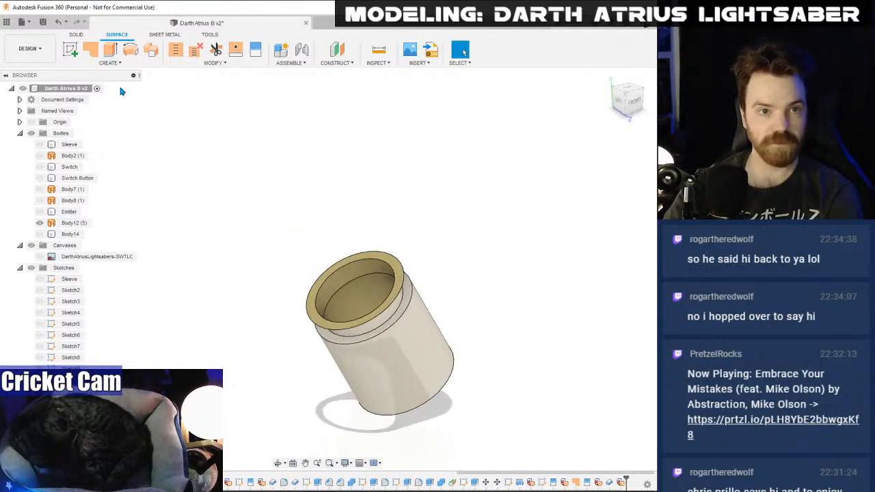
- Patch the inner circular edge at the emitter's open end as a new body and delete the ring face around it
{"action": "left_click", "coordinate": [92, 52]}
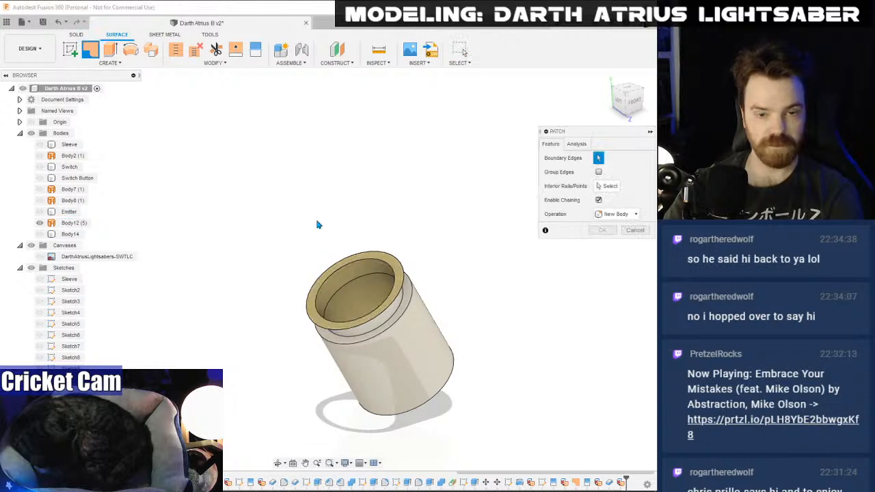
{"action": "left_click", "coordinate": [331, 288]}
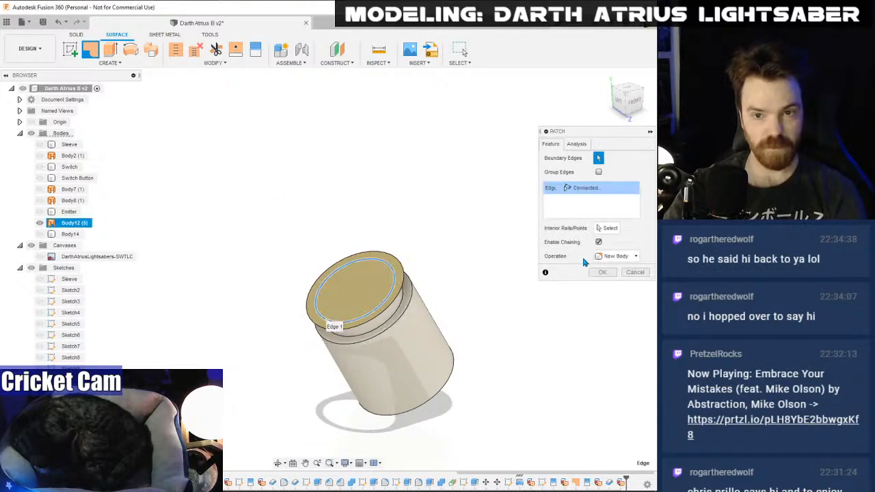
{"action": "left_click", "coordinate": [602, 273]}
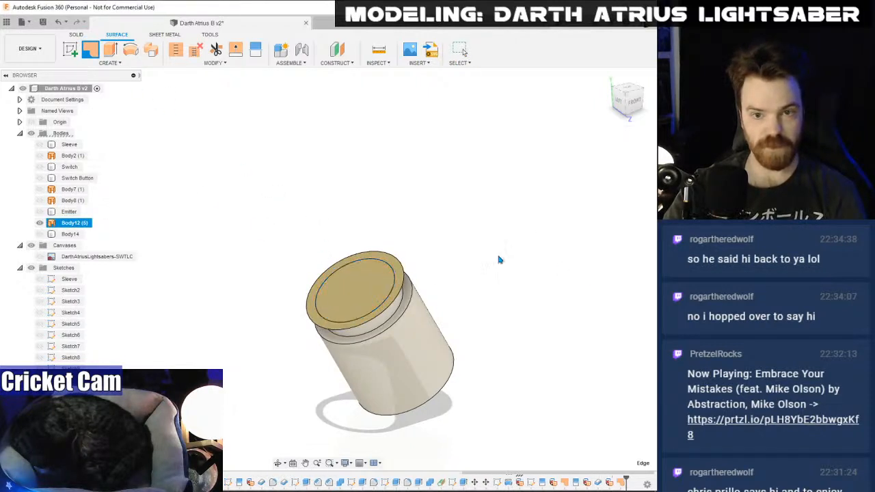
{"action": "left_click", "coordinate": [387, 260]}
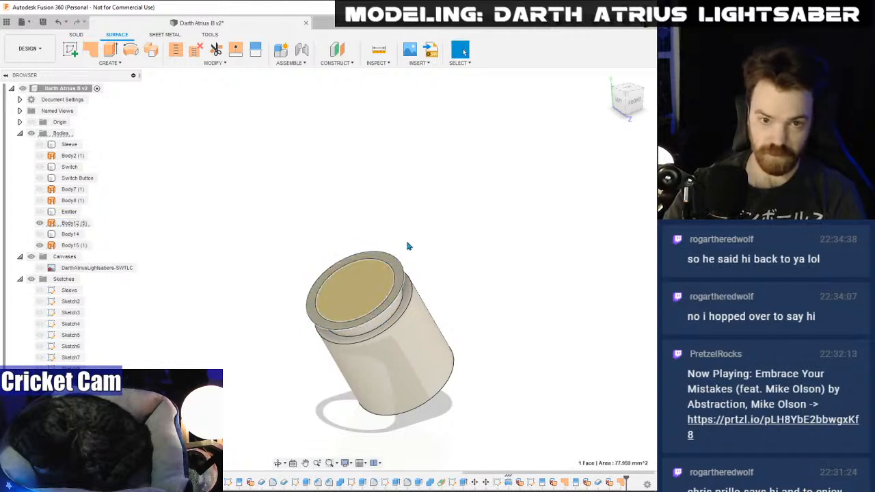
{"action": "key", "text": "Delete"}
- Stitch the patch to the lower emitter surface body with a 0.10 mm tolerance and show the thickened tip body
{"action": "left_click", "coordinate": [176, 50]}
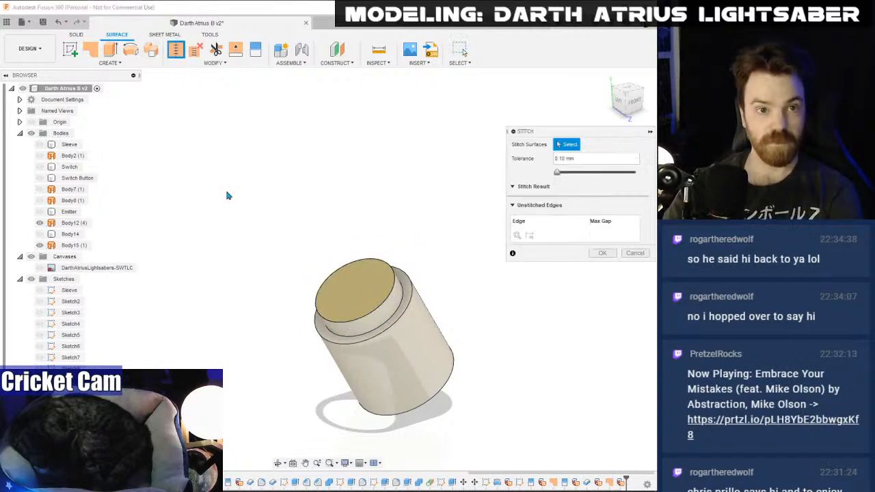
{"action": "left_click_drag", "start_coordinate": [243, 256], "coordinate": [499, 447]}
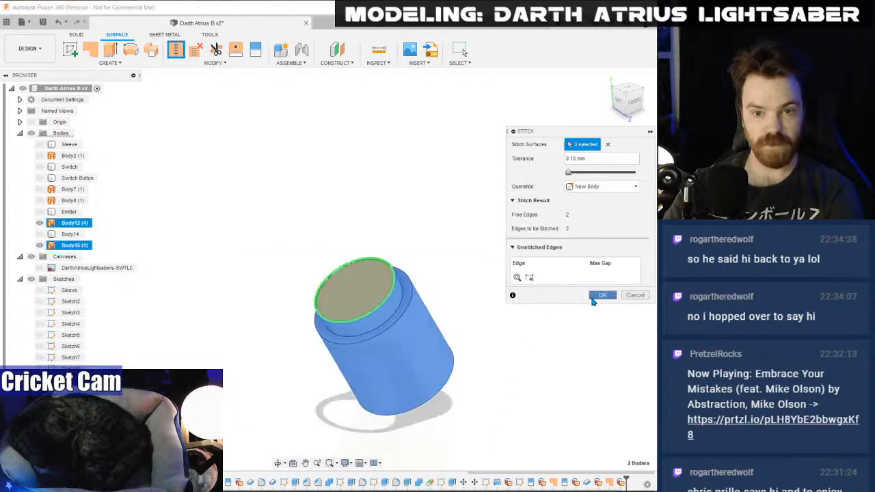
{"action": "left_click", "coordinate": [600, 295]}
{"action": "left_click", "coordinate": [40, 223]}
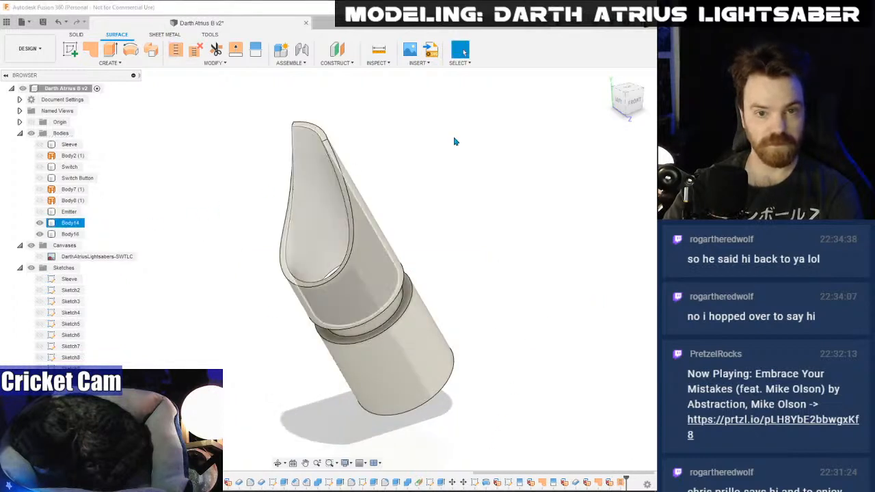
- Offset the end face at the emitter's pointed tip by -3 mm to match the reference canvas, and hide the canvas
{"action": "left_click_drag", "start_coordinate": [626, 103], "coordinate": [644, 97]}
{"action": "middle_click_drag", "start_coordinate": [328, 269], "coordinate": [328, 269], "text": "shift"}
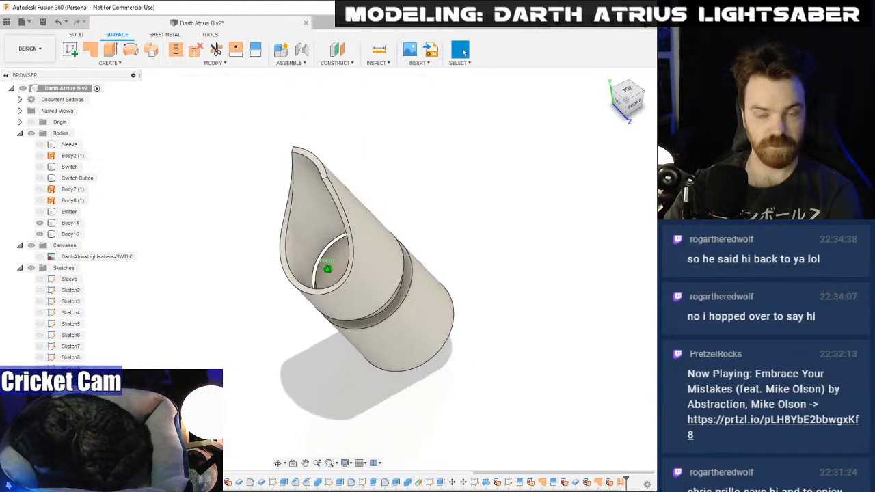
{"action": "scroll", "coordinate": [313, 231], "scroll_direction": "up", "scroll_amount": 3}
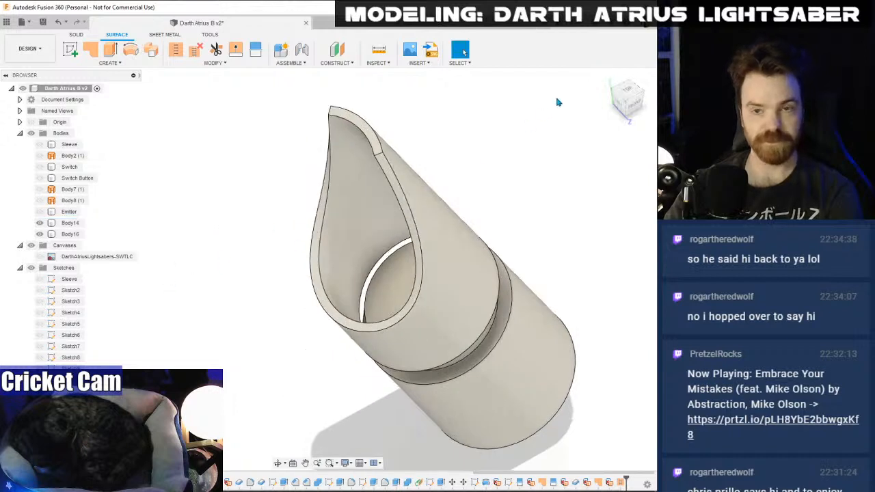
{"action": "left_click", "coordinate": [76, 35]}
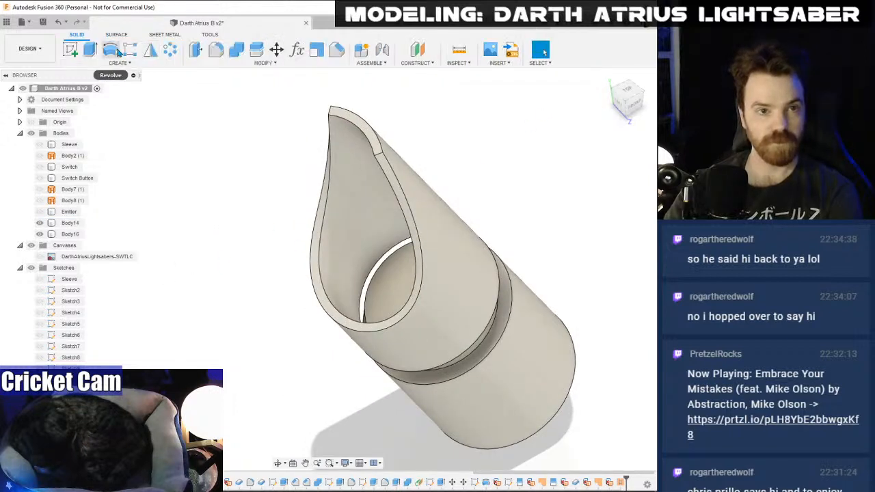
{"action": "left_click", "coordinate": [197, 52]}
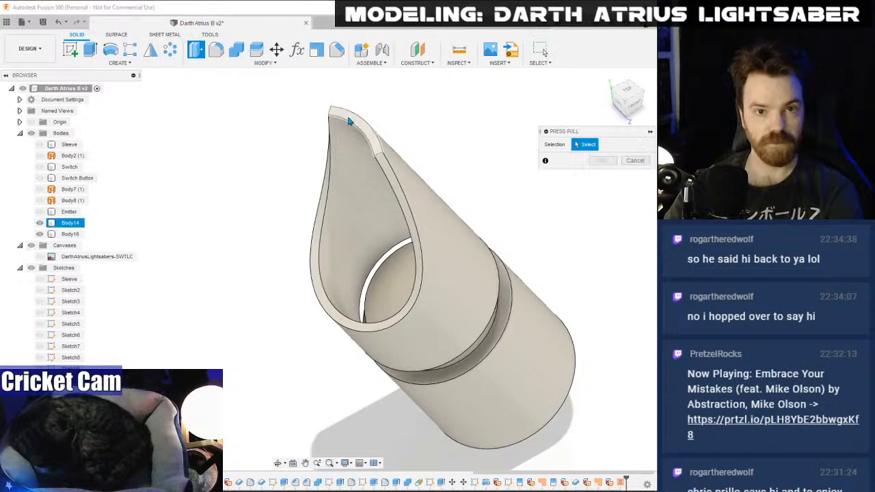
{"action": "left_click", "coordinate": [344, 113]}
{"action": "left_click", "coordinate": [634, 106]}
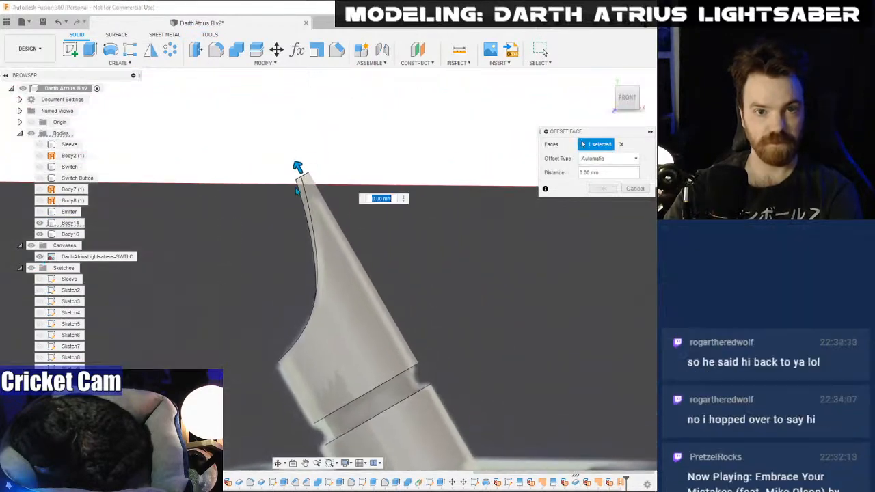
{"action": "left_click_drag", "start_coordinate": [299, 171], "coordinate": [305, 183]}
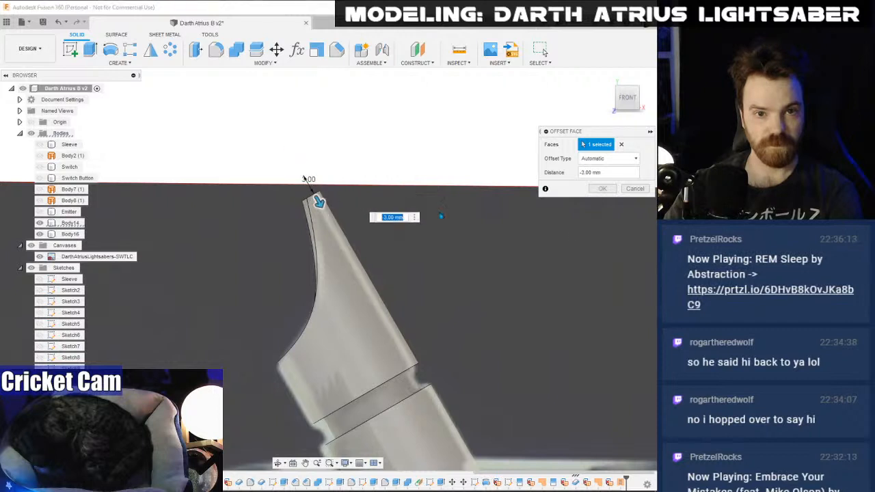
{"action": "left_click", "coordinate": [602, 189]}
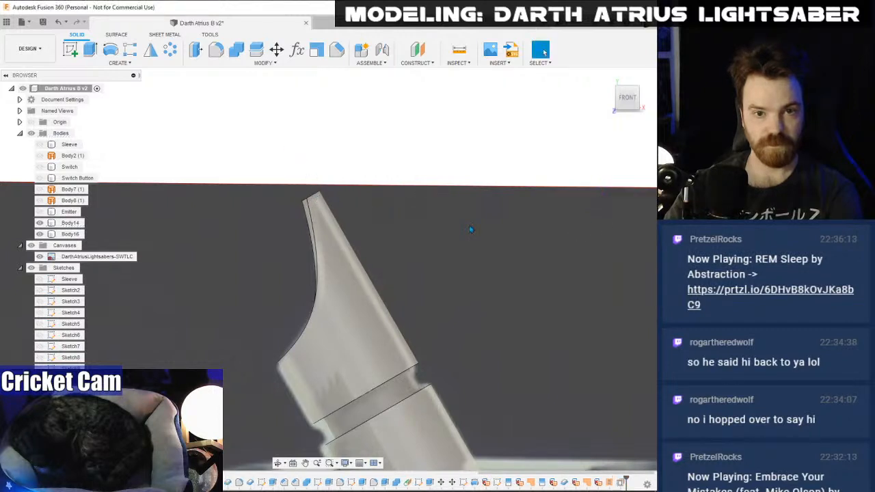
{"action": "left_click", "coordinate": [39, 257]}
- Start a sketch on the flat circular end face of the lower emitter body, inside the open tip
{"action": "middle_click_drag", "start_coordinate": [328, 267], "coordinate": [355, 313], "text": "shift"}
{"action": "scroll", "coordinate": [333, 311], "scroll_direction": "up", "scroll_amount": 3}
{"action": "scroll", "coordinate": [334, 310], "scroll_direction": "up", "scroll_amount": 5}
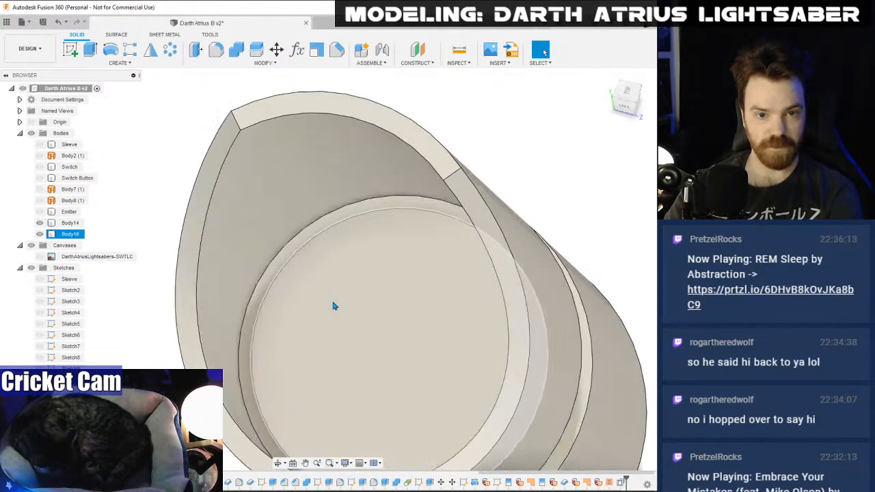
{"action": "scroll", "coordinate": [362, 209], "scroll_direction": "down", "scroll_amount": 5}
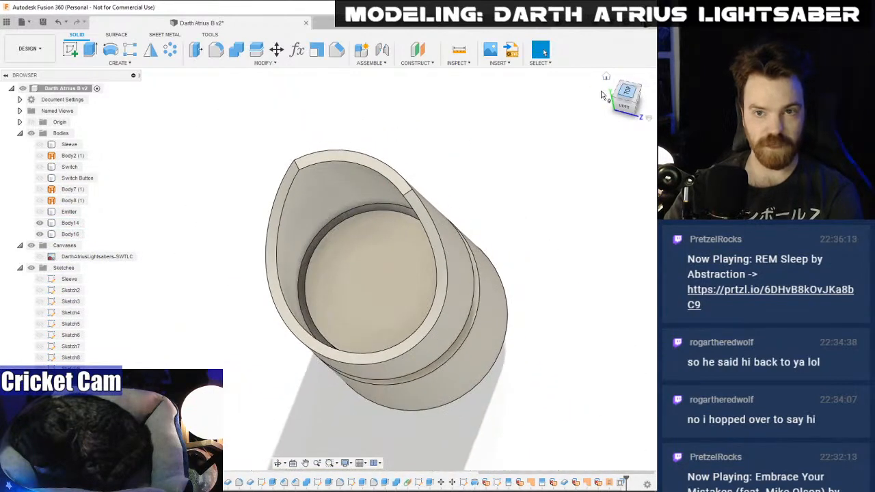
{"action": "mouse_move", "coordinate": [328, 267]}
{"action": "middle_mouse_down", "text": "shift"}
{"action": "mouse_move", "coordinate": [353, 276]}
{"action": "mouse_move", "coordinate": [327, 269]}
{"action": "mouse_move", "coordinate": [324, 307]}
{"action": "middle_mouse_up", "text": "shift"}
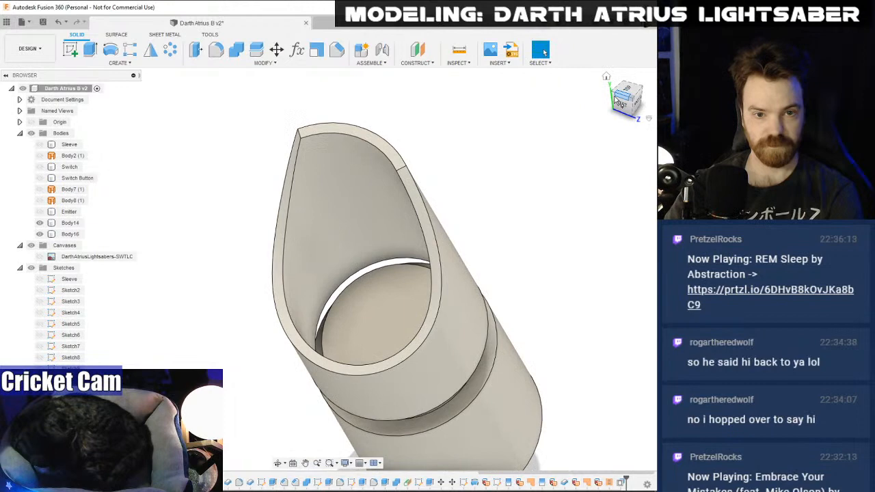
{"action": "left_click", "coordinate": [71, 54]}
{"action": "left_click", "coordinate": [375, 307]}
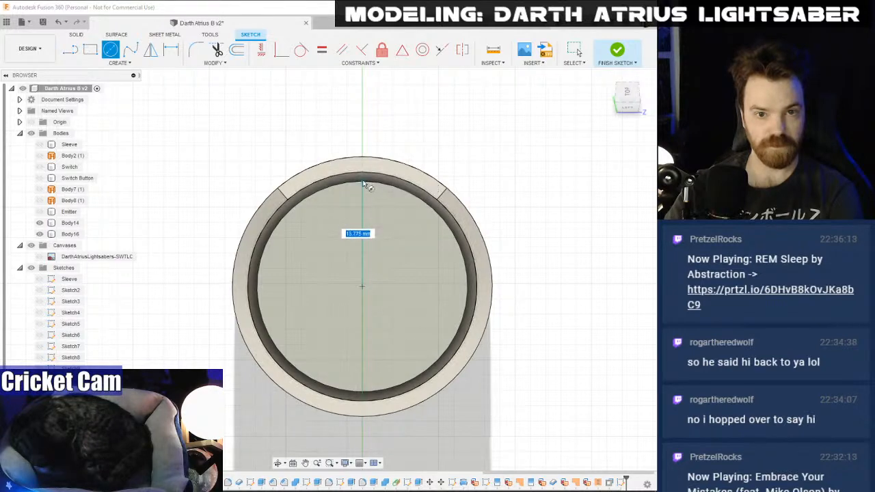
- Try to draw a circle from the end face's centre freehand out to the inner edge of the thickened tip wall
{"action": "scroll", "coordinate": [364, 179], "scroll_direction": "up", "scroll_amount": 5}
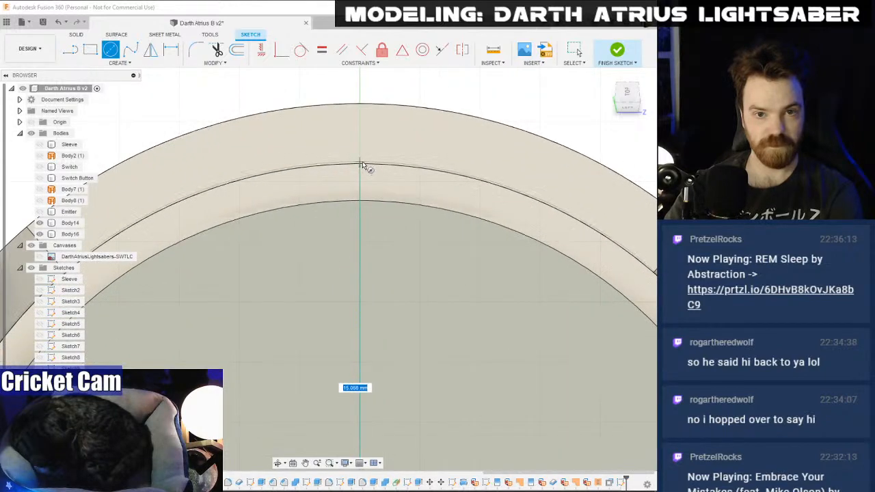
{"action": "left_click", "coordinate": [364, 165]}
{"action": "scroll", "coordinate": [419, 309], "scroll_direction": "down", "scroll_amount": 5}
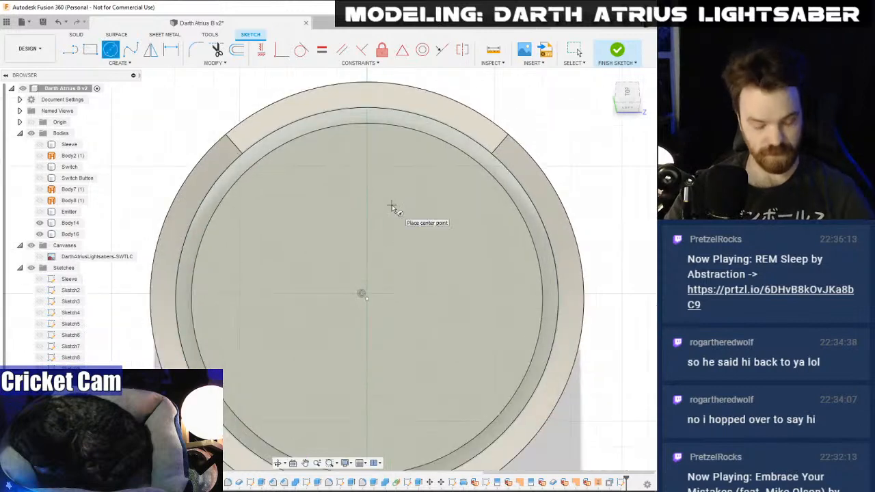
{"action": "key", "text": "Escape"}
{"action": "key", "text": "ctrl+z"}
- Draw a 15 mm diameter circle centred on the lower emitter body's end face and finish the sketch
{"action": "left_click", "coordinate": [111, 51]}
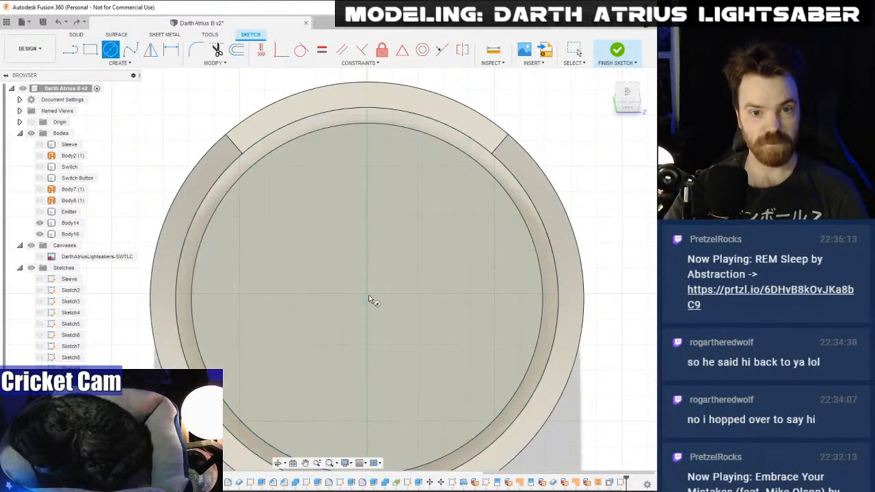
{"action": "left_click", "coordinate": [367, 296]}
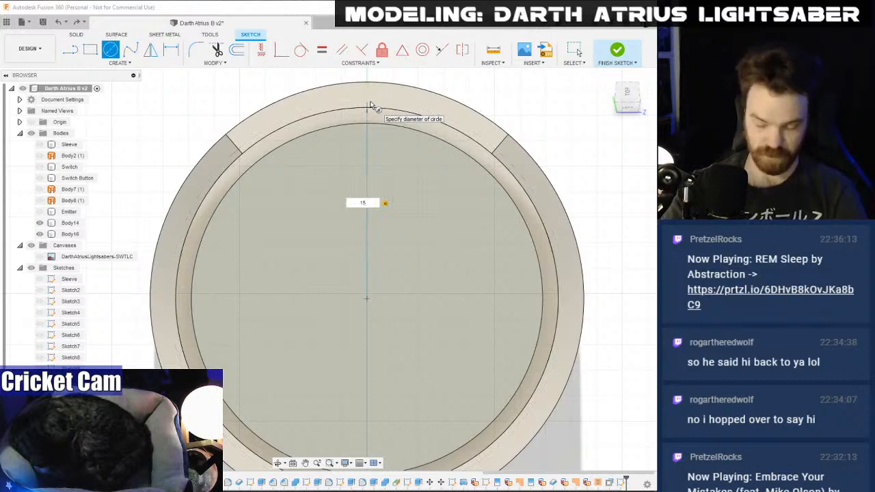
{"action": "key", "text": "Return"}
{"action": "scroll", "coordinate": [369, 111], "scroll_direction": "up", "scroll_amount": 10}
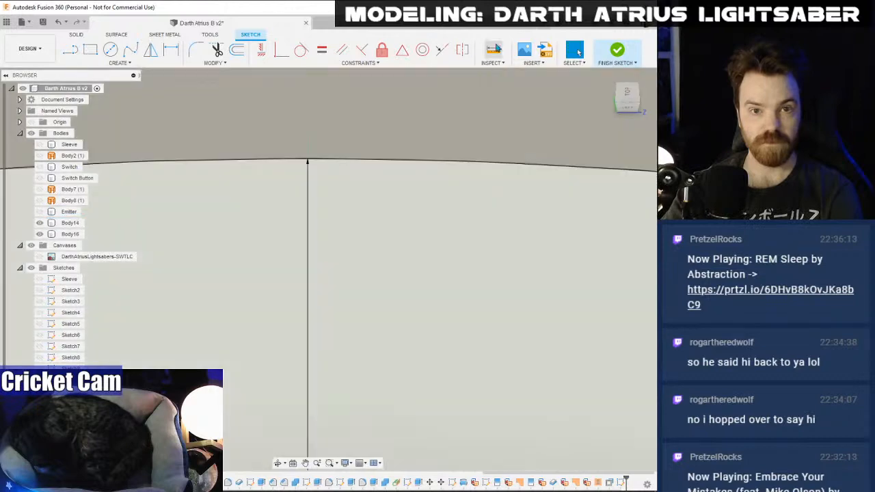
{"action": "left_click", "coordinate": [618, 50]}
{"action": "scroll", "coordinate": [454, 266], "scroll_direction": "down", "scroll_amount": 10}
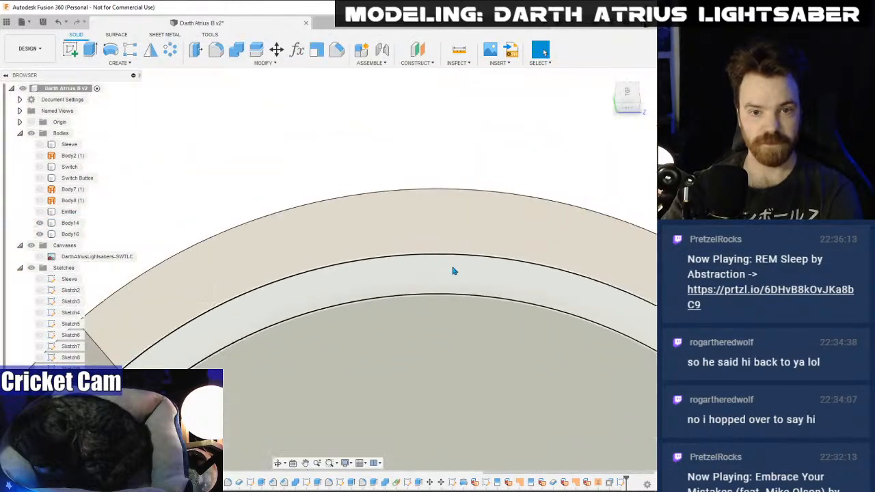
- Extrude the inner circle and its surrounding ring on the lower emitter's end face by 3 mm, joining the lower section to the tip
{"action": "scroll", "coordinate": [453, 271], "scroll_direction": "down", "scroll_amount": 3}
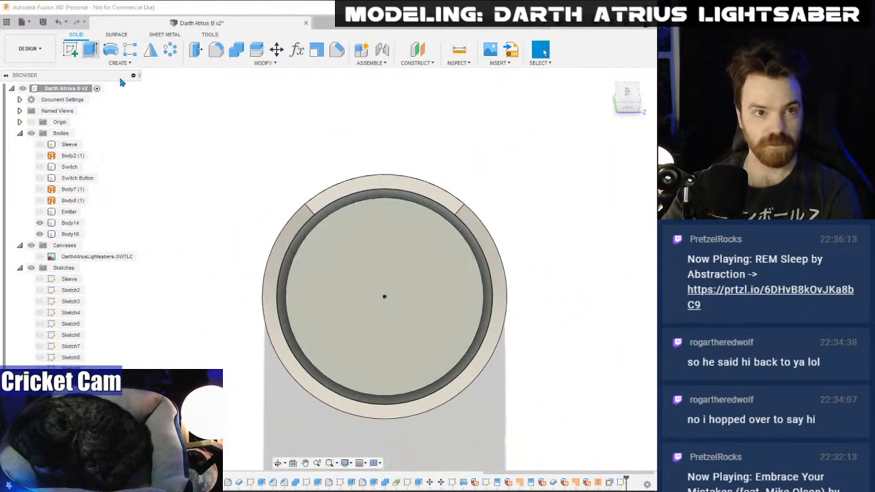
{"action": "key", "text": "e"}
{"action": "left_click", "coordinate": [345, 205]}
{"action": "left_click", "coordinate": [355, 225]}
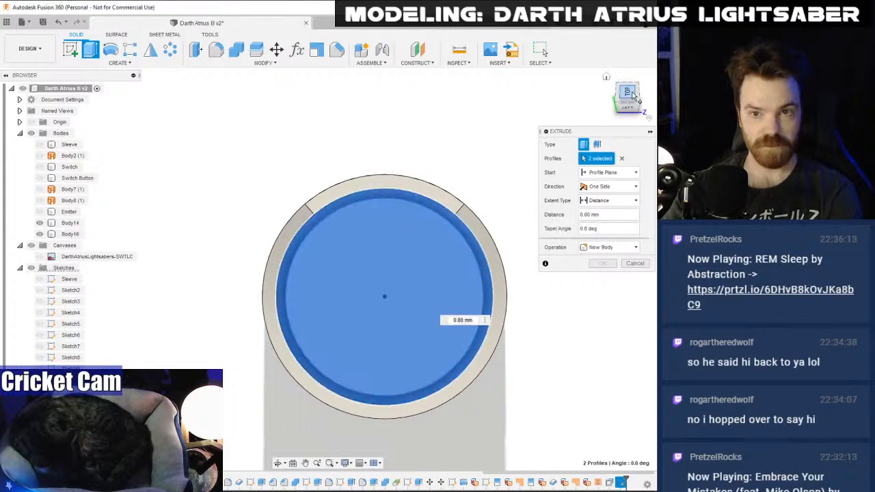
{"action": "left_click", "coordinate": [634, 97]}
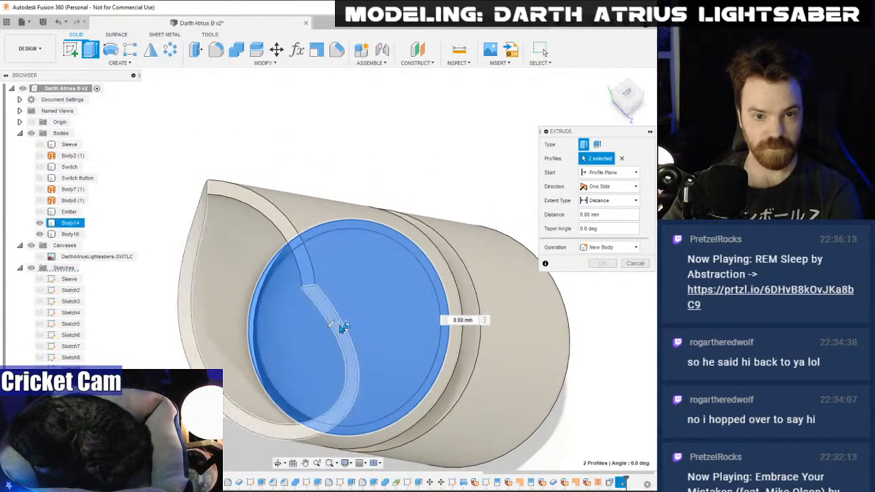
{"action": "left_click_drag", "start_coordinate": [332, 326], "coordinate": [322, 342]}
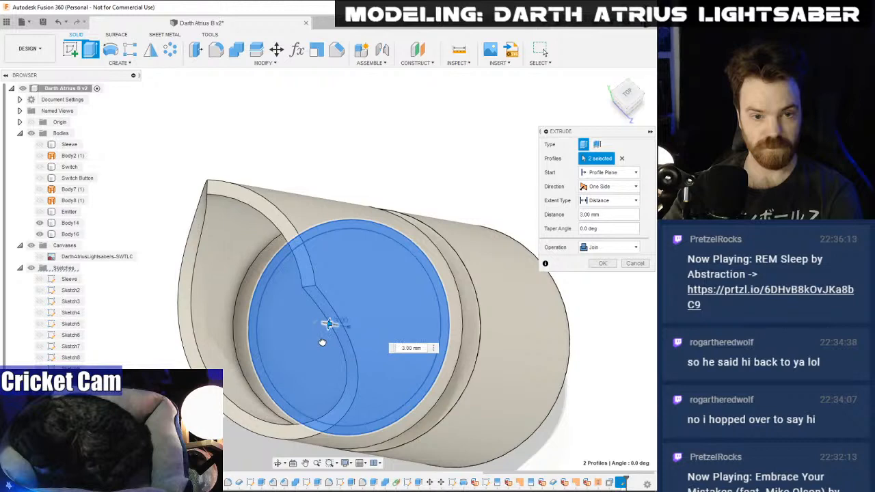
{"action": "left_click", "coordinate": [603, 264]}
{"action": "scroll", "coordinate": [587, 341], "scroll_direction": "down", "scroll_amount": 2}
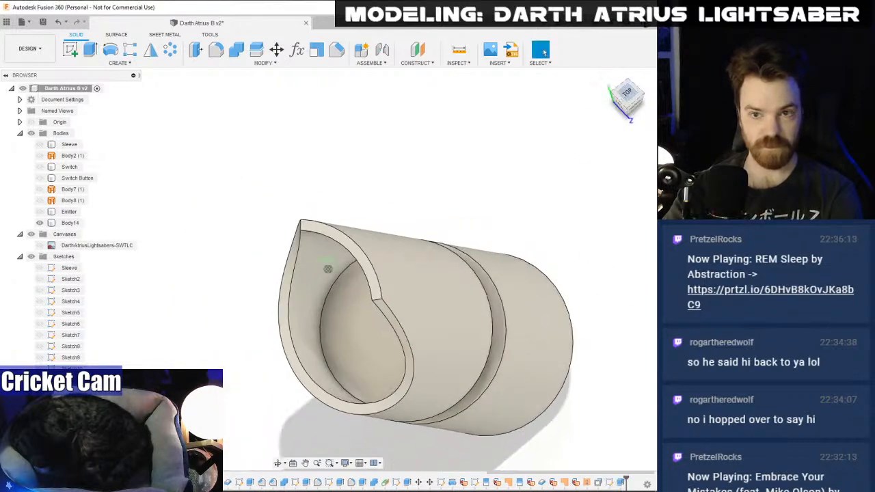
{"action": "mouse_move", "coordinate": [328, 269]}
{"action": "middle_mouse_down", "text": "shift"}
{"action": "mouse_move", "coordinate": [424, 273]}
{"action": "mouse_move", "coordinate": [328, 274]}
{"action": "mouse_move", "coordinate": [369, 205]}
{"action": "middle_mouse_up", "text": "shift"}
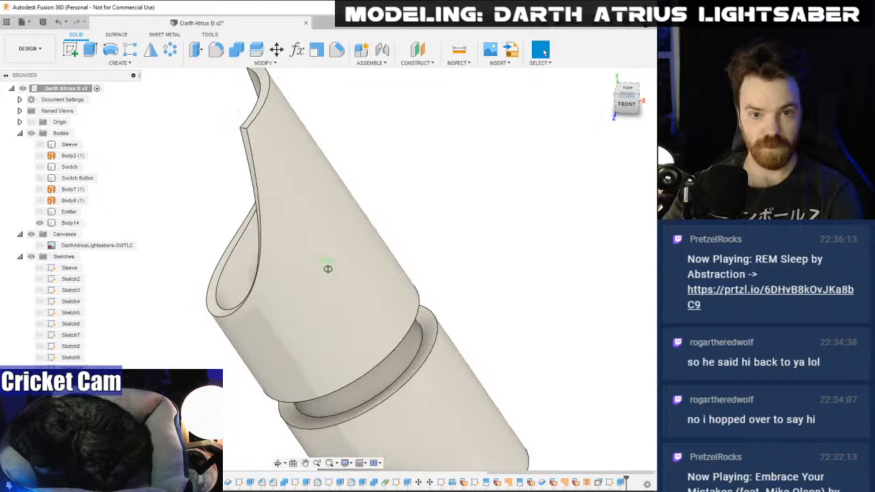
{"action": "left_click", "coordinate": [627, 107]}
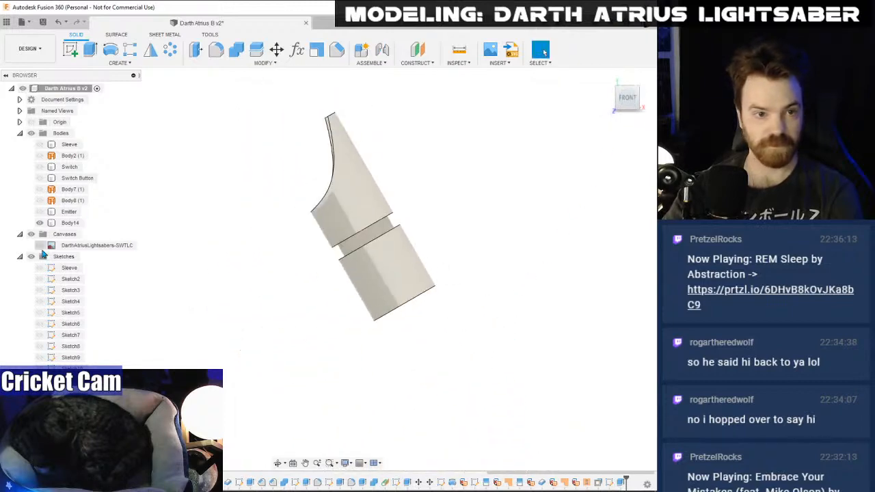
- Show the reference canvas and mirror the upper angled prong body across the hilt's horizontal centre plane as a new body
{"action": "left_click", "coordinate": [40, 245]}
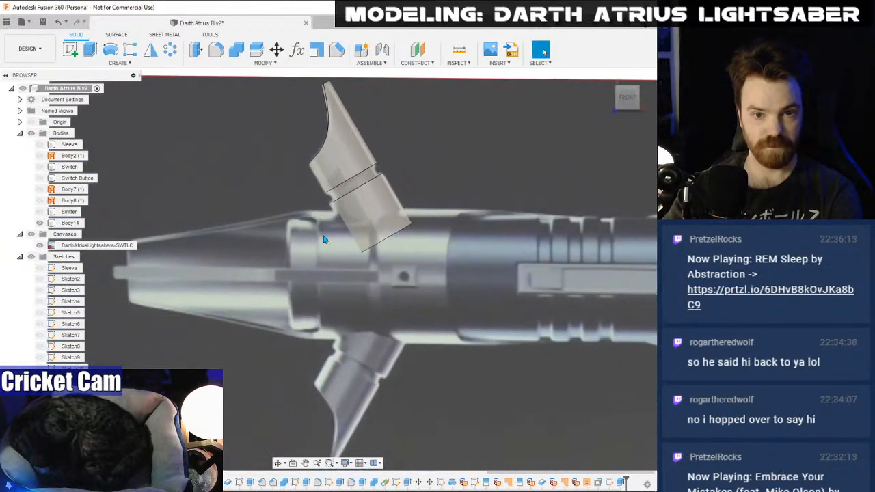
{"action": "left_click", "coordinate": [149, 52]}
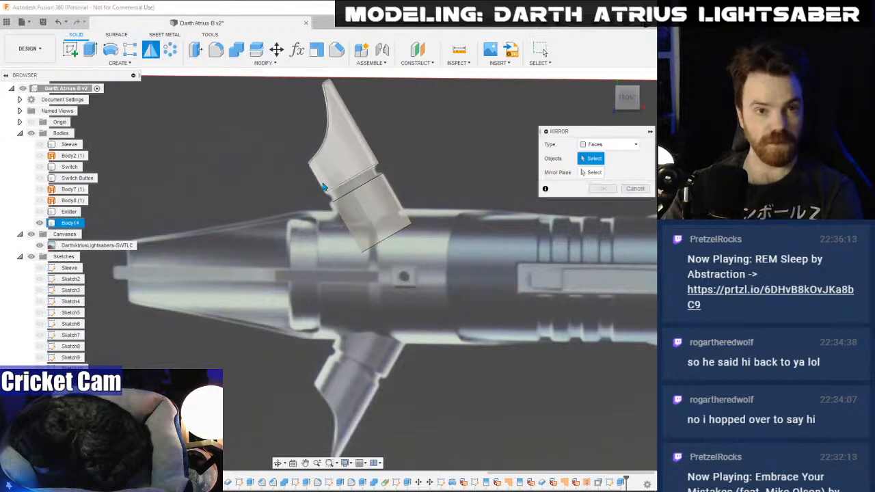
{"action": "left_click", "coordinate": [609, 144]}
{"action": "left_click", "coordinate": [601, 169]}
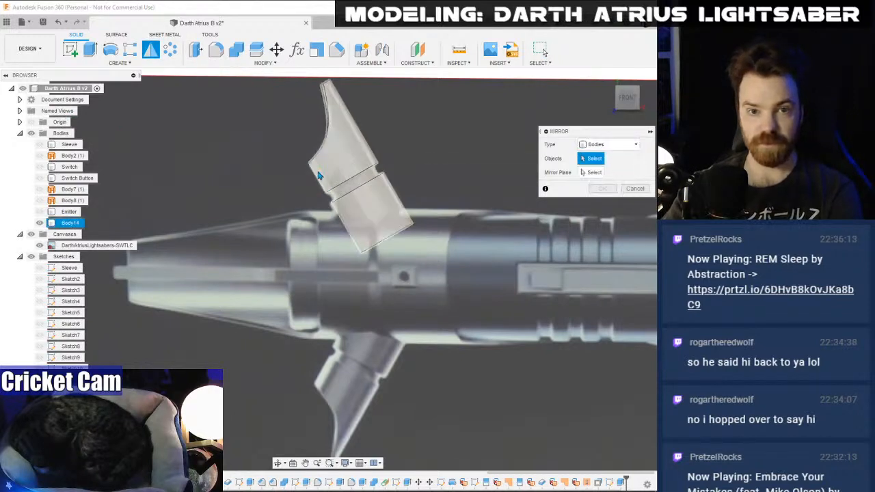
{"action": "left_click", "coordinate": [355, 171]}
{"action": "left_click", "coordinate": [591, 173]}
{"action": "middle_click_drag", "start_coordinate": [415, 299], "coordinate": [338, 280]}
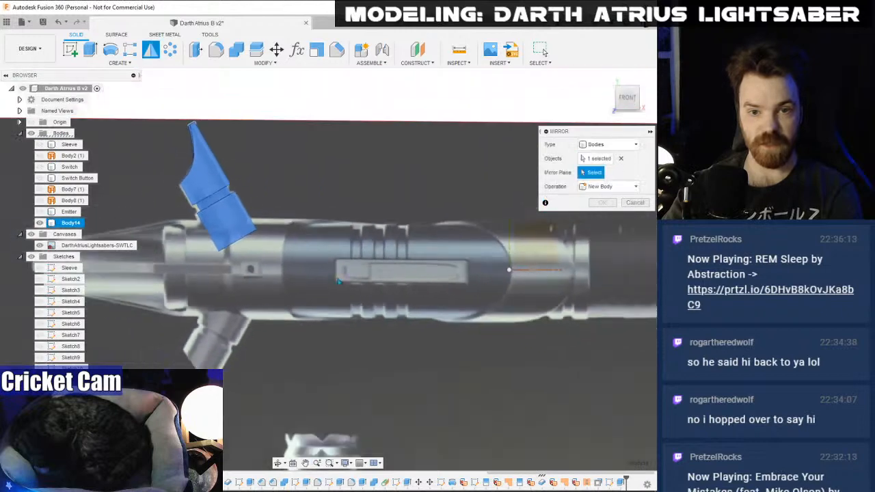
{"action": "left_click", "coordinate": [540, 274]}
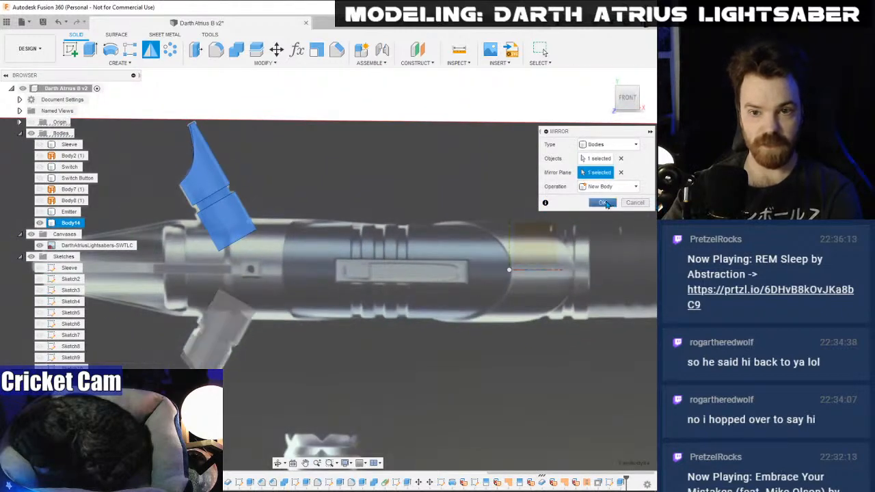
{"action": "left_click", "coordinate": [603, 203]}
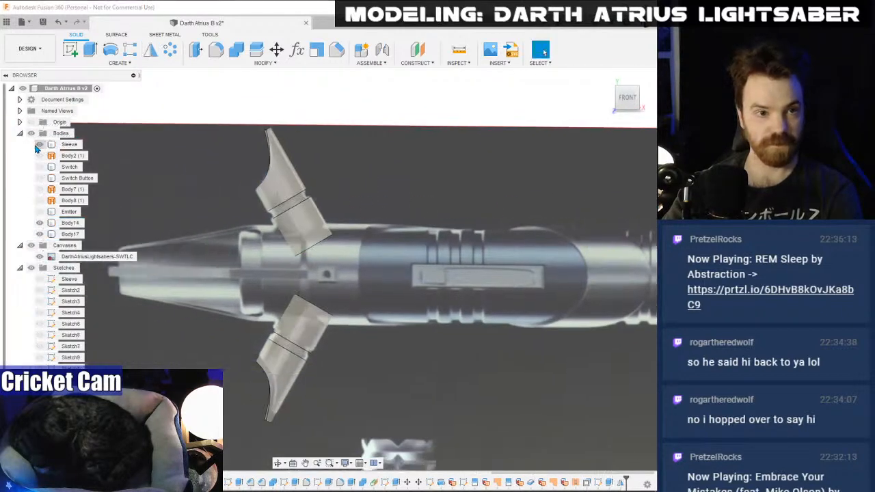
- Make the Switch, Switch Button and Emitter bodies visible
{"action": "left_click", "coordinate": [39, 167]}
{"action": "left_click", "coordinate": [39, 177]}
{"action": "left_click", "coordinate": [39, 211]}
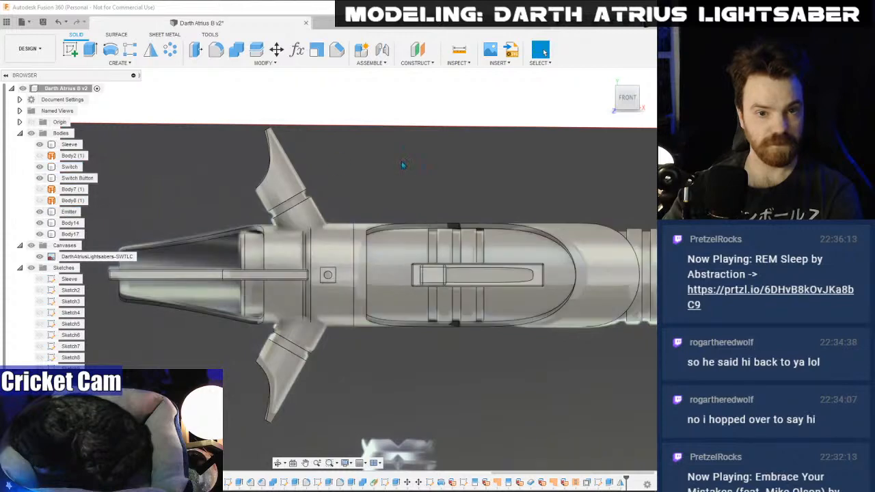
- Combine both angled prong bodies into the Emitter body with the Join operation
{"action": "middle_click_drag", "start_coordinate": [408, 168], "coordinate": [442, 170]}
{"action": "left_click", "coordinate": [233, 57]}
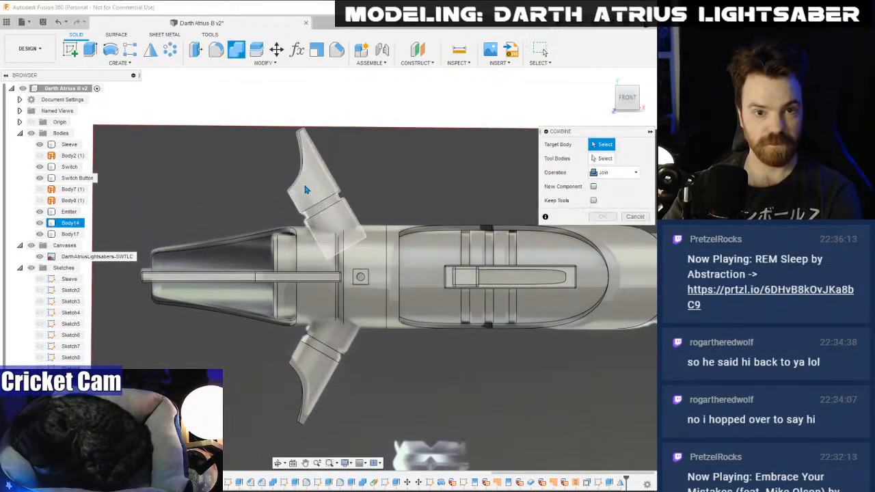
{"action": "left_click", "coordinate": [308, 267]}
{"action": "left_click", "coordinate": [320, 213]}
{"action": "left_click", "coordinate": [317, 351]}
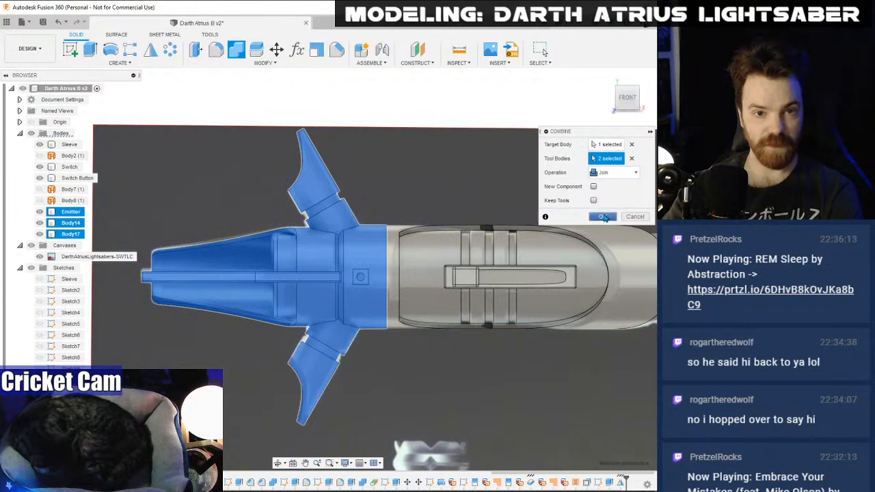
{"action": "left_click", "coordinate": [601, 216]}
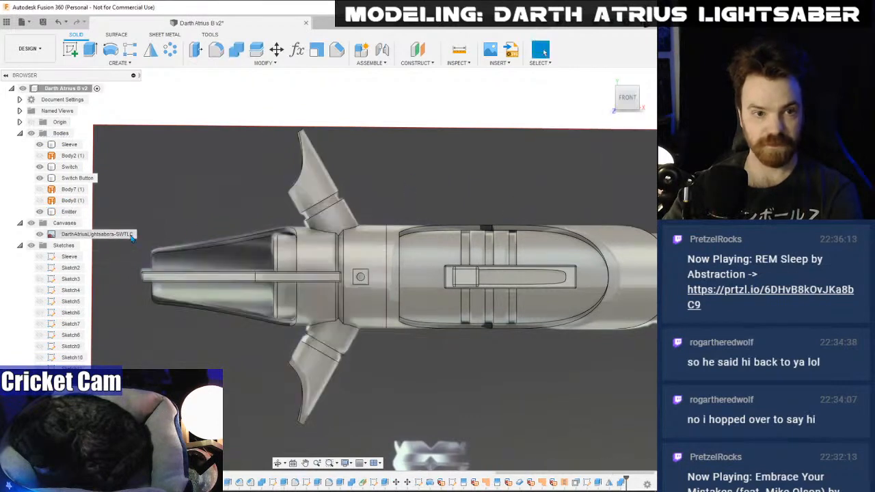
- Hide the reference canvas and inspect the joined emitter and the whole hilt from an angled view
{"action": "left_click", "coordinate": [39, 234]}
{"action": "scroll", "coordinate": [539, 167], "scroll_direction": "down", "scroll_amount": 2}
{"action": "middle_click_drag", "start_coordinate": [536, 163], "coordinate": [424, 163]}
{"action": "scroll", "coordinate": [425, 164], "scroll_direction": "down", "scroll_amount": 2}
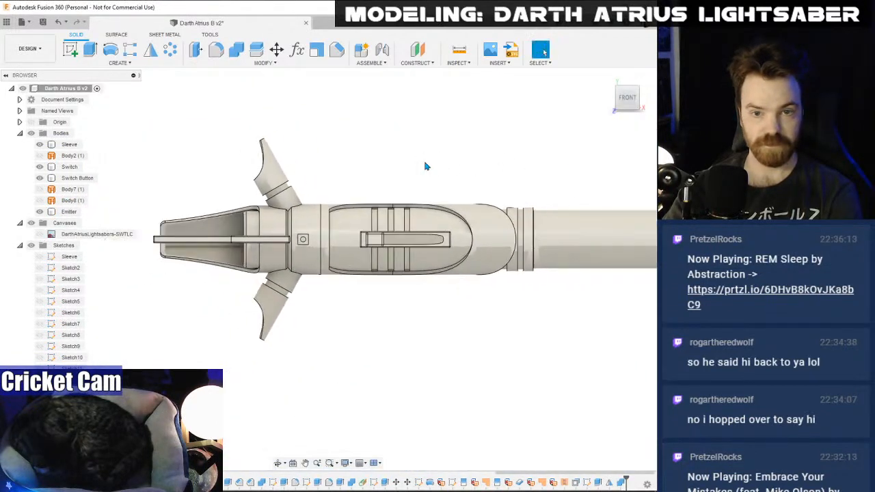
{"action": "left_click_drag", "start_coordinate": [627, 99], "coordinate": [544, 52]}
{"action": "mouse_move", "coordinate": [329, 268]}
{"action": "middle_mouse_down", "text": "shift"}
{"action": "mouse_move", "coordinate": [266, 263]}
{"action": "mouse_move", "coordinate": [184, 273]}
{"action": "mouse_move", "coordinate": [235, 198]}
{"action": "mouse_move", "coordinate": [376, 205]}
{"action": "mouse_move", "coordinate": [403, 181]}
{"action": "mouse_move", "coordinate": [355, 239]}
{"action": "mouse_move", "coordinate": [287, 253]}
{"action": "middle_mouse_up", "text": "shift"}
{"action": "mouse_move", "coordinate": [527, 260]}
{"action": "middle_mouse_down", "text": "shift"}
{"action": "mouse_move", "coordinate": [472, 154]}
{"action": "mouse_move", "coordinate": [485, 136]}
{"action": "mouse_move", "coordinate": [510, 137]}
{"action": "mouse_move", "coordinate": [344, 140]}
{"action": "mouse_move", "coordinate": [526, 163]}
{"action": "middle_mouse_up", "text": "shift"}
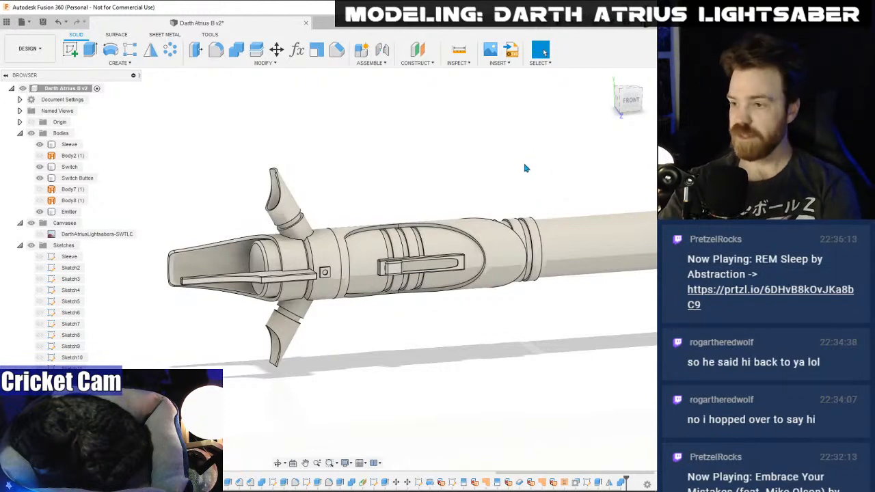
{"action": "key", "text": "Escape"}
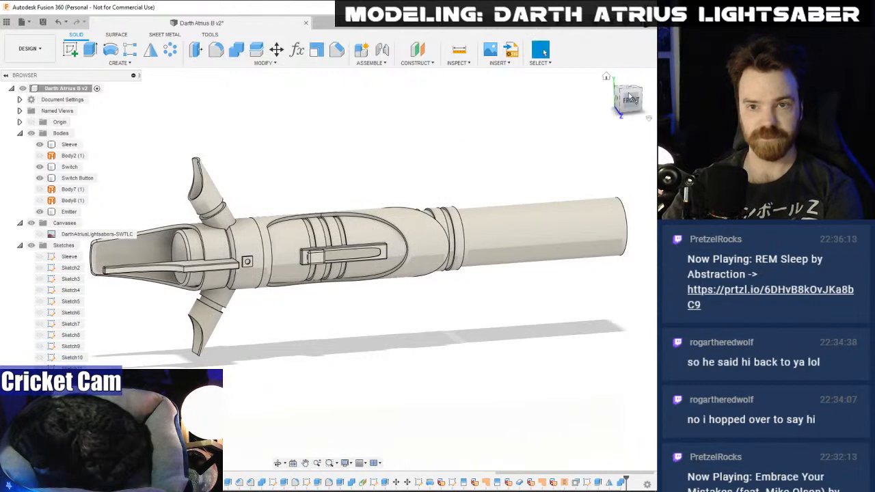
- Show the reference canvas in the front view and start a sketch on its plane for the pommel
{"action": "left_click", "coordinate": [39, 233]}
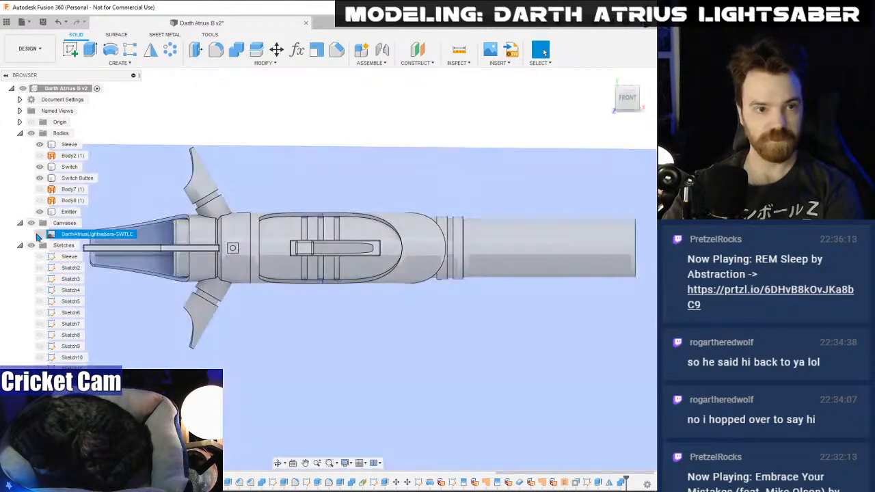
{"action": "scroll", "coordinate": [479, 171], "scroll_direction": "up", "scroll_amount": 6}
{"action": "scroll", "coordinate": [412, 205], "scroll_direction": "up", "scroll_amount": 2}
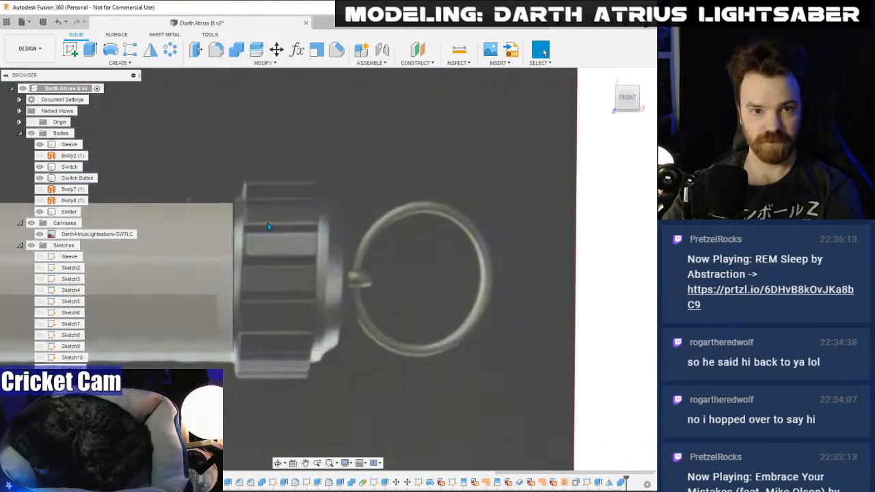
{"action": "middle_click_drag", "start_coordinate": [412, 204], "coordinate": [342, 182]}
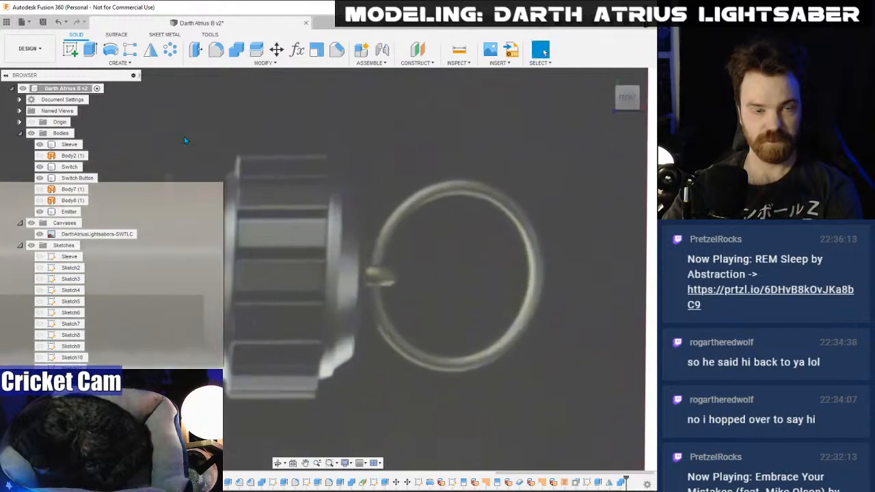
{"action": "mouse_move", "coordinate": [225, 154]}
{"action": "middle_mouse_down"}
{"action": "mouse_move", "coordinate": [289, 164]}
{"action": "mouse_move", "coordinate": [234, 158]}
{"action": "middle_mouse_up"}
{"action": "left_click", "coordinate": [70, 50]}
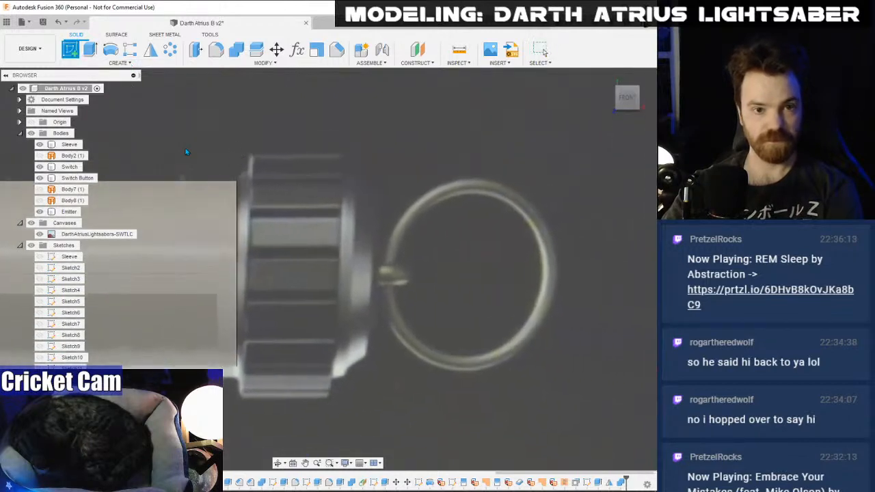
{"action": "left_click", "coordinate": [472, 246]}
- Sketch a rectangle 21 mm wide and 19 mm high from the centre of the sleeve's end, covering the pommel's upper half
{"action": "mouse_move", "coordinate": [595, 246]}
{"action": "middle_mouse_down"}
{"action": "mouse_move", "coordinate": [125, 221]}
{"action": "mouse_move", "coordinate": [370, 236]}
{"action": "middle_mouse_up"}
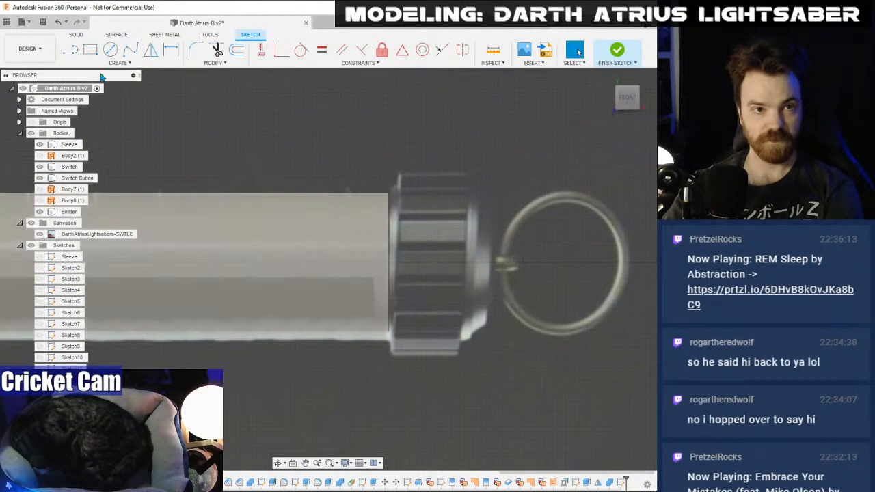
{"action": "middle_click_drag", "start_coordinate": [245, 256], "coordinate": [469, 251]}
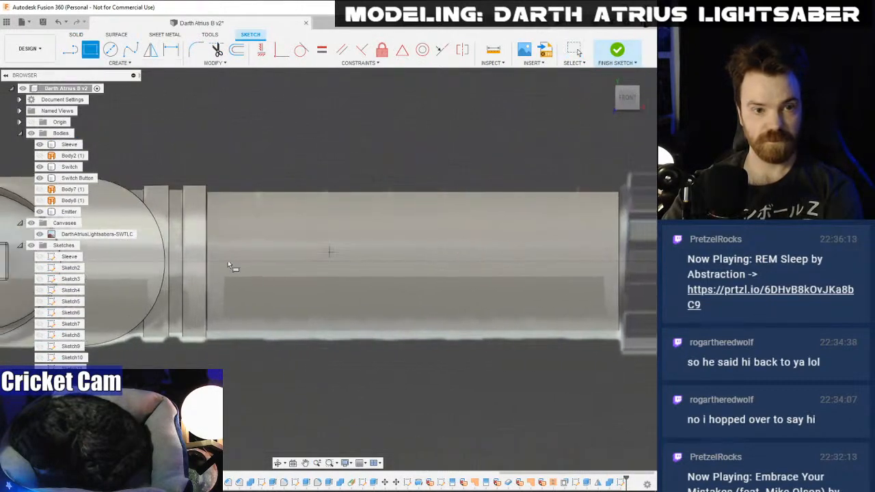
{"action": "key", "text": "r"}
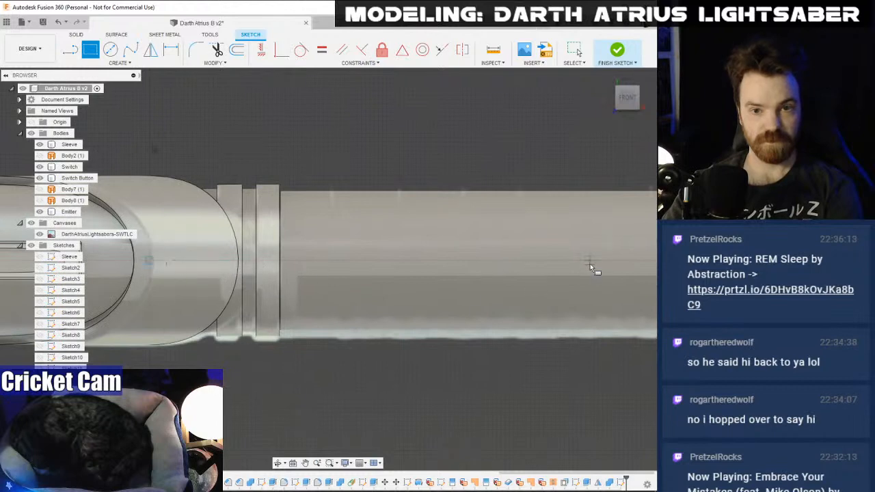
{"action": "middle_click_drag", "start_coordinate": [590, 264], "coordinate": [332, 249]}
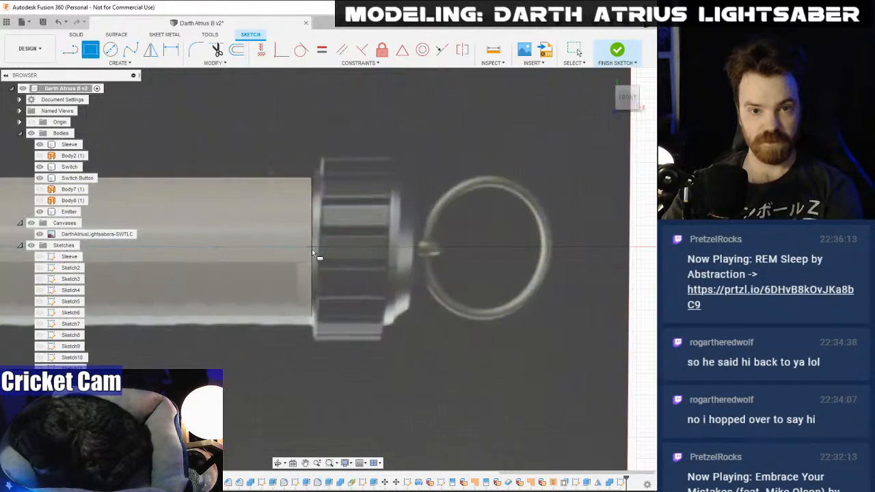
{"action": "left_click", "coordinate": [312, 249]}
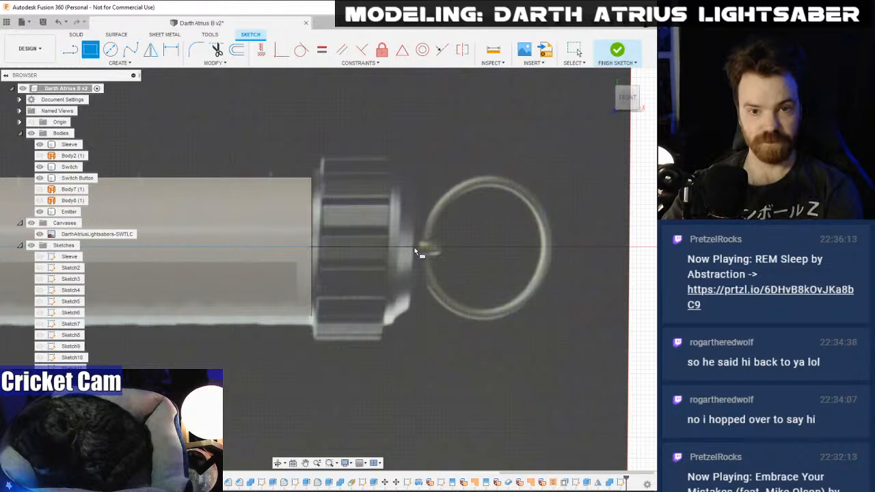
{"action": "scroll", "coordinate": [414, 249], "scroll_direction": "up", "scroll_amount": 3}
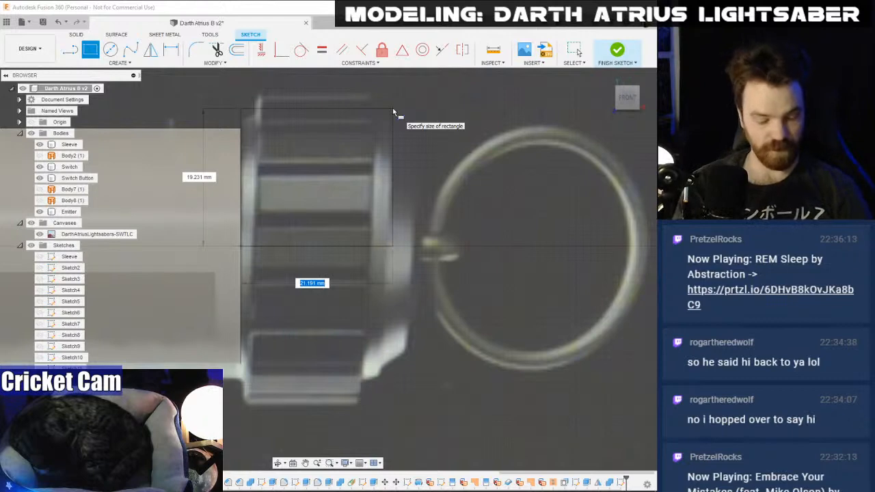
{"action": "key", "text": "Tab"}
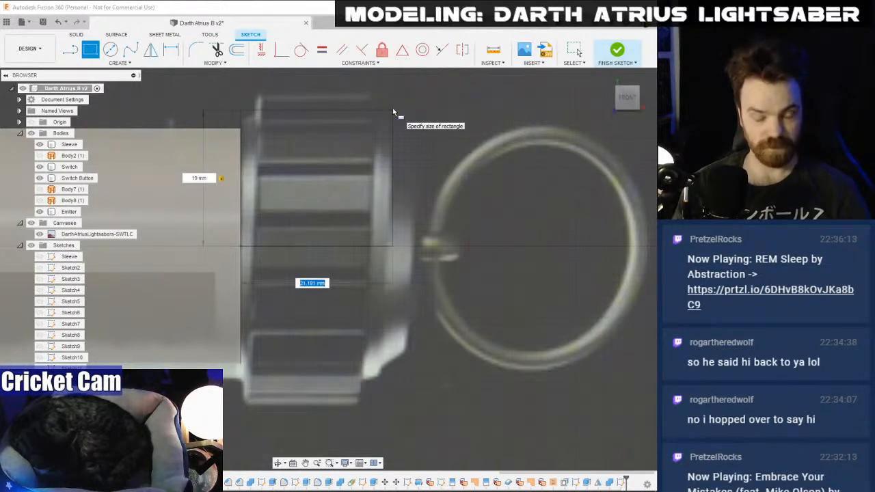
{"action": "type", "text": "20"}
{"action": "key", "text": "Tab"}
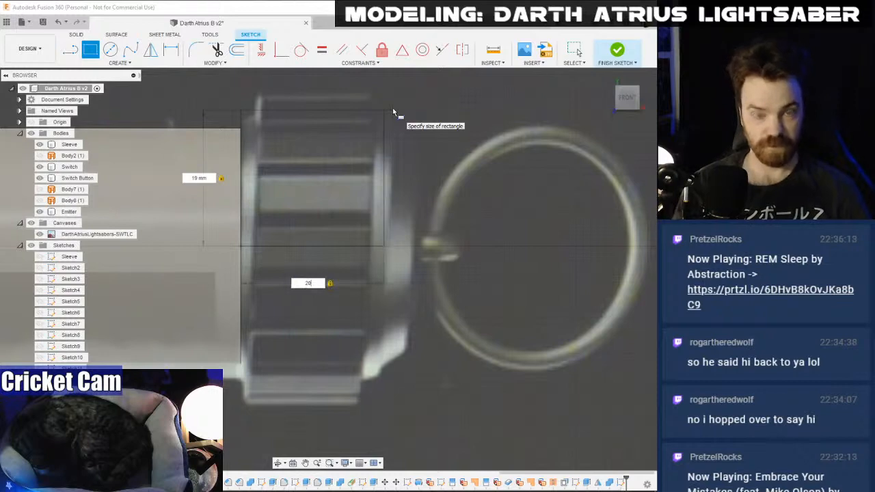
{"action": "key", "text": "Return"}
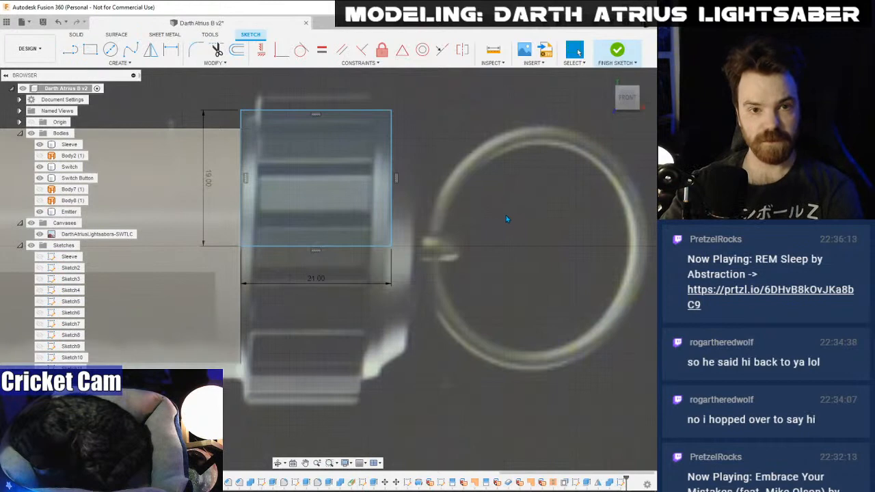
- Add a rectangle 3 mm wide and 17 mm high at the outer lower corner of the pommel rectangle and finish the sketch
{"action": "middle_click_drag", "start_coordinate": [506, 219], "coordinate": [443, 233]}
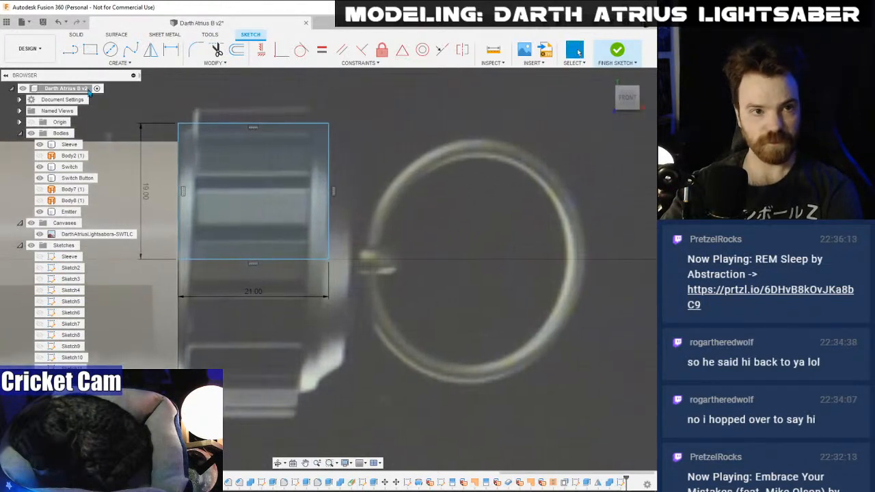
{"action": "key", "text": "r"}
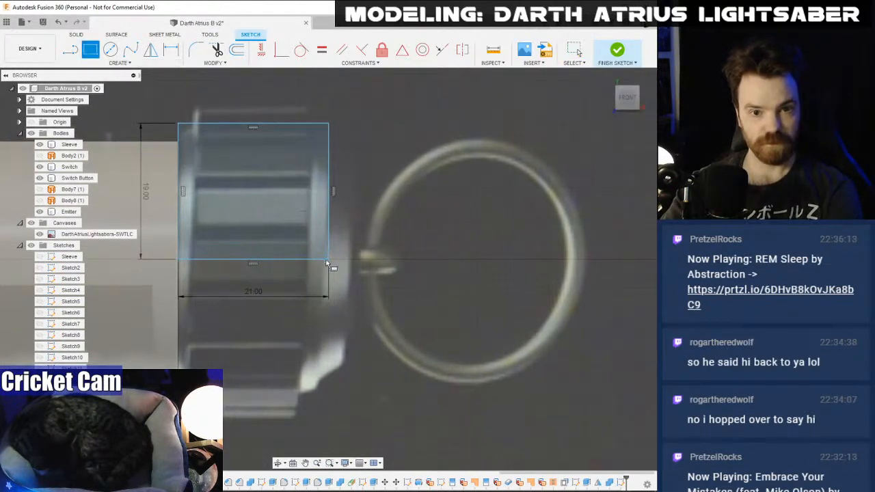
{"action": "left_click", "coordinate": [327, 262]}
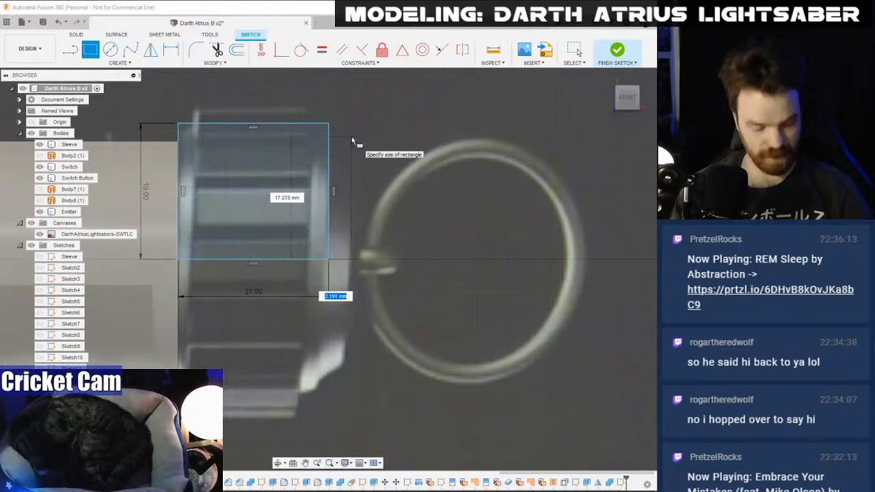
{"action": "key", "text": "Tab"}
{"action": "type", "text": "17"}
{"action": "key", "text": "Tab"}
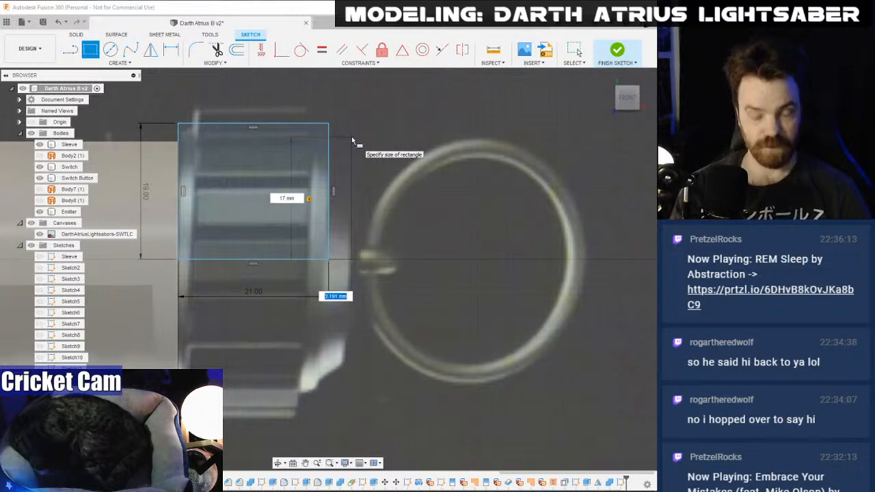
{"action": "type", "text": "2"}
{"action": "key", "text": "Tab"}
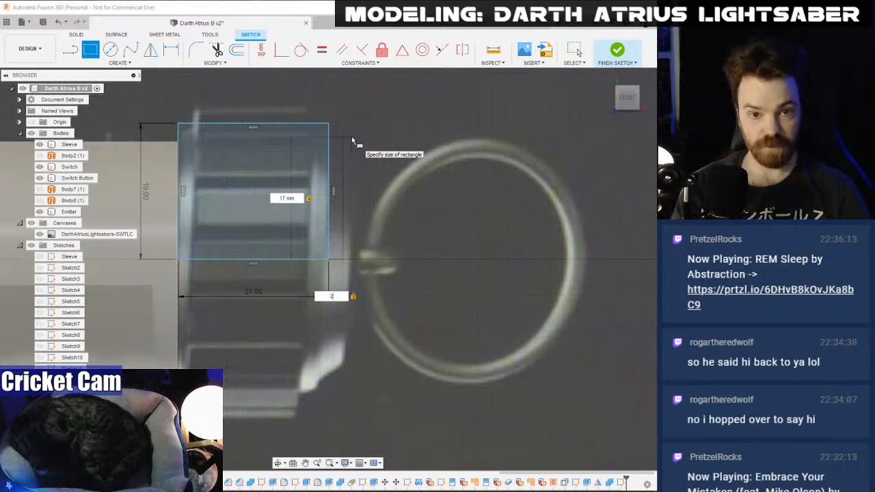
{"action": "type", "text": "3"}
{"action": "key", "text": "Return"}
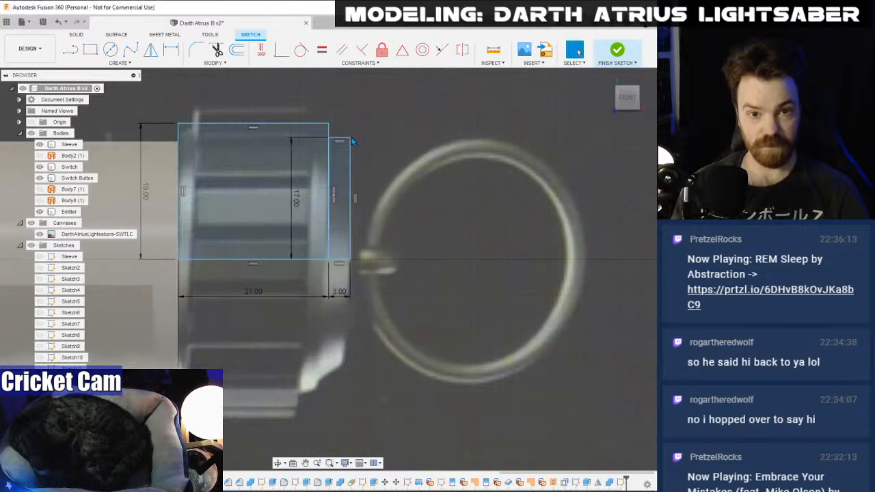
{"action": "scroll", "coordinate": [279, 241], "scroll_direction": "down", "scroll_amount": 2}
{"action": "middle_click_drag", "start_coordinate": [288, 234], "coordinate": [353, 233]}
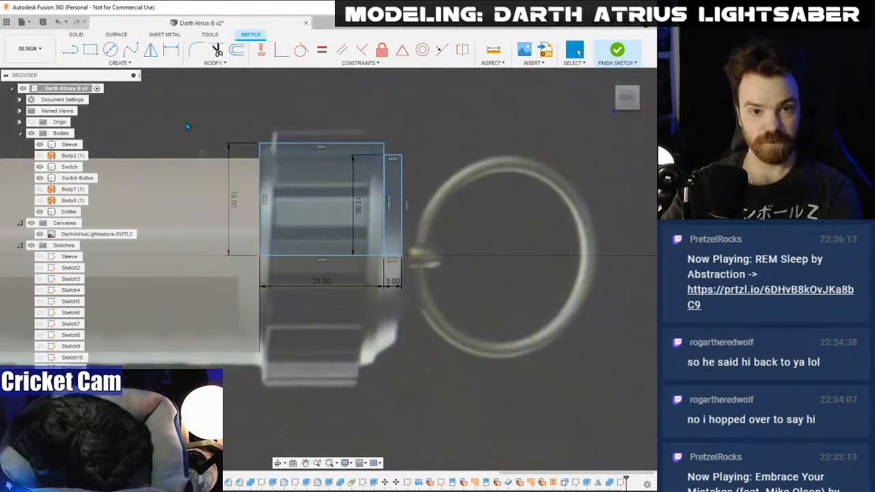
{"action": "left_click", "coordinate": [617, 50]}
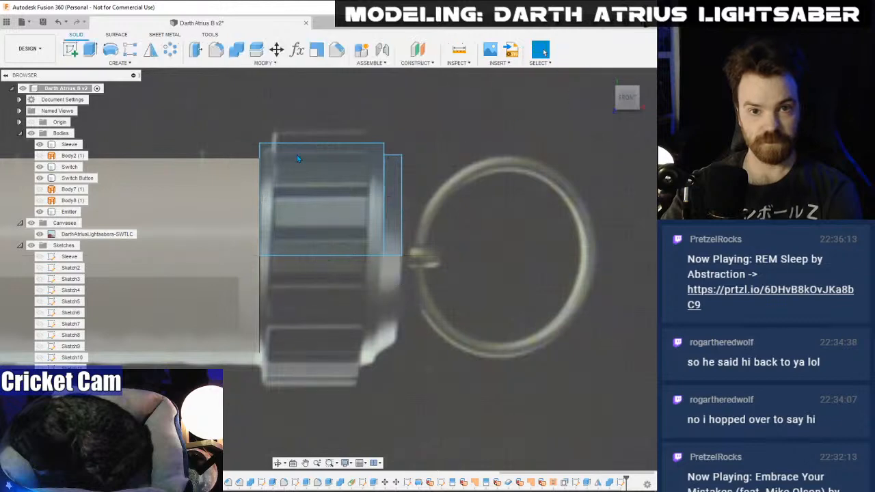
- Revolve both pommel rectangles about their shared lower edge on the hilt's centre line as a new body
{"action": "left_click", "coordinate": [110, 50]}
{"action": "left_click", "coordinate": [318, 191]}
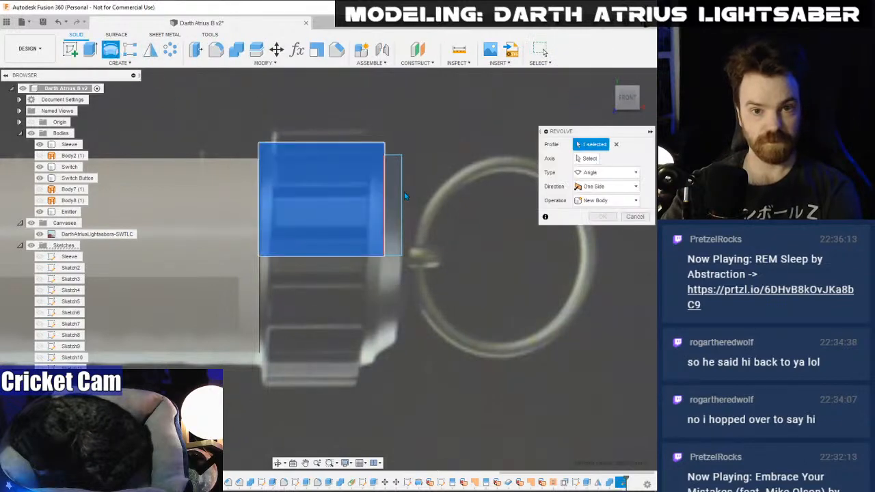
{"action": "left_click", "coordinate": [394, 198]}
{"action": "left_click", "coordinate": [584, 158]}
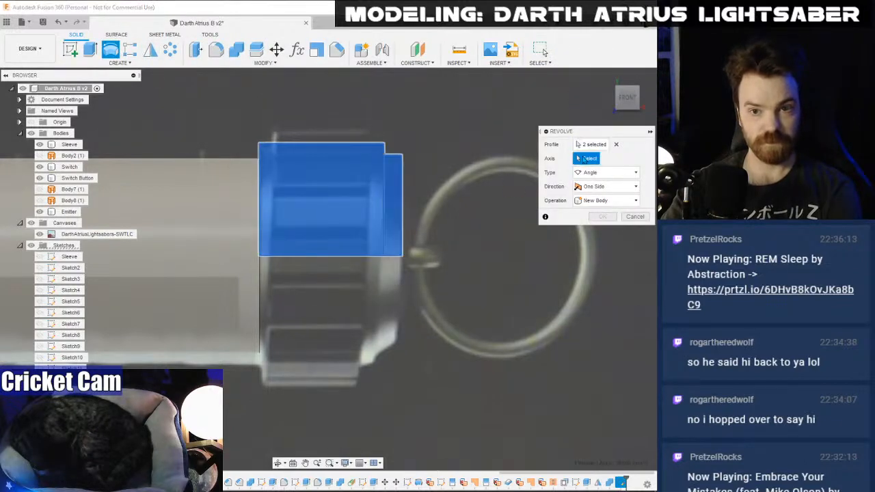
{"action": "left_click", "coordinate": [287, 259]}
{"action": "left_click", "coordinate": [602, 216]}
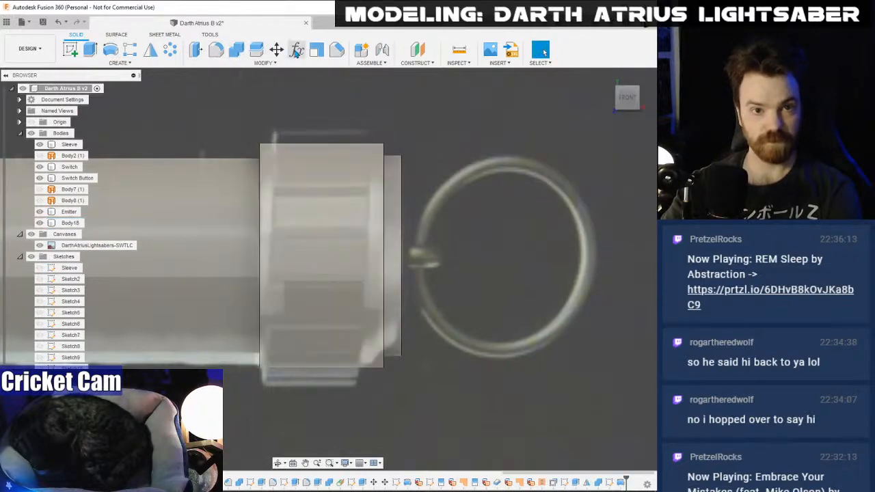
- Chamfer the outer end edge of the pommel's narrow step by 3 mm with equal distance
{"action": "left_click", "coordinate": [336, 50]}
{"action": "left_click", "coordinate": [402, 164]}
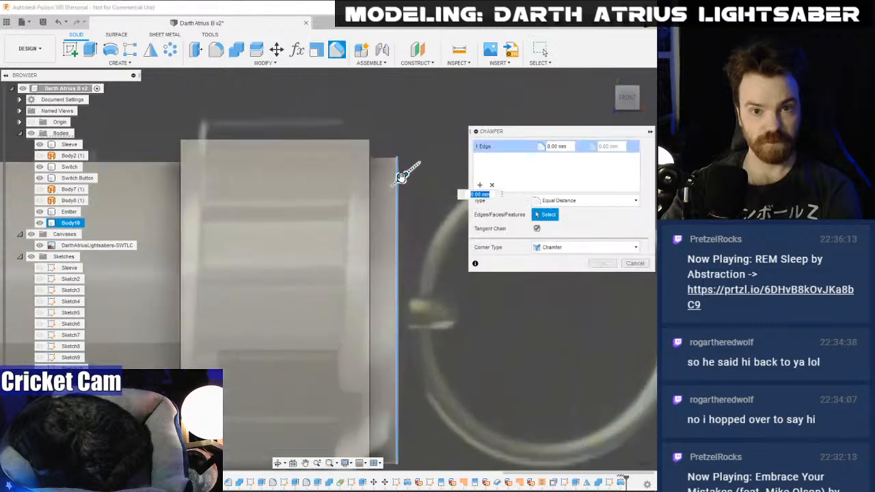
{"action": "left_click_drag", "start_coordinate": [405, 171], "coordinate": [396, 196]}
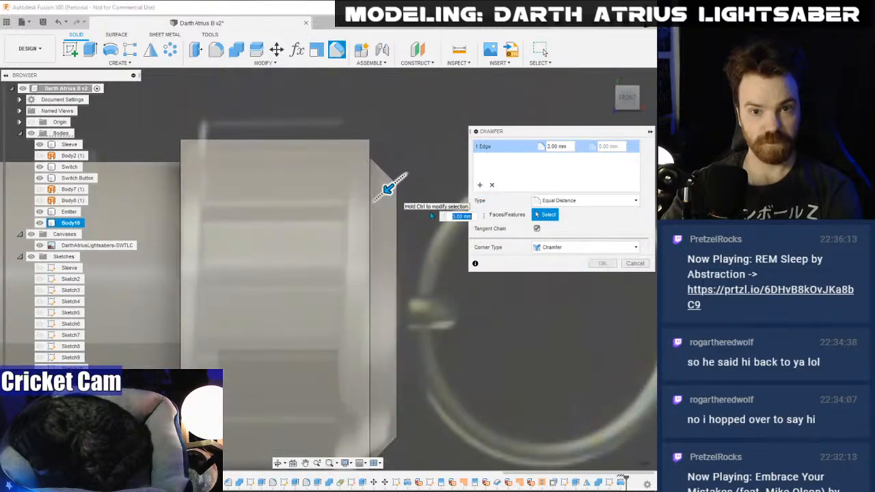
{"action": "key", "text": "Return"}
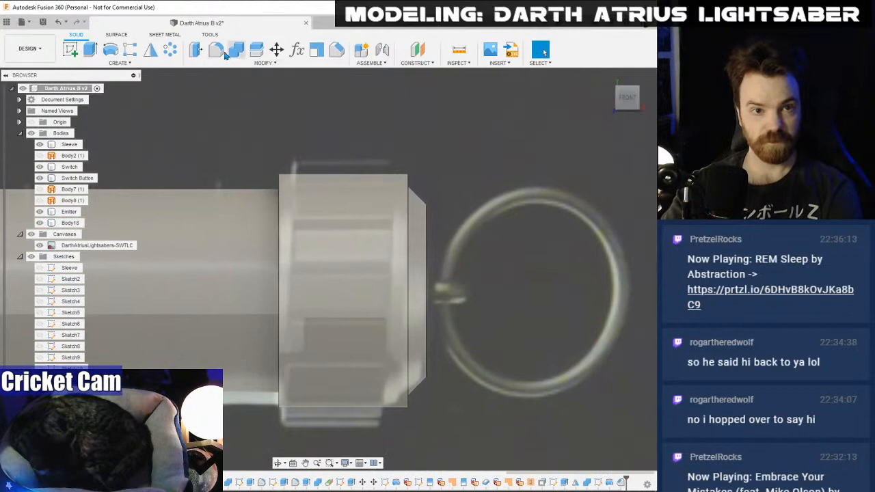
- Fillet the pommel's outer edge next to the sleeve with a 2.5 mm radius
{"action": "left_click", "coordinate": [216, 49]}
{"action": "left_click", "coordinate": [278, 180]}
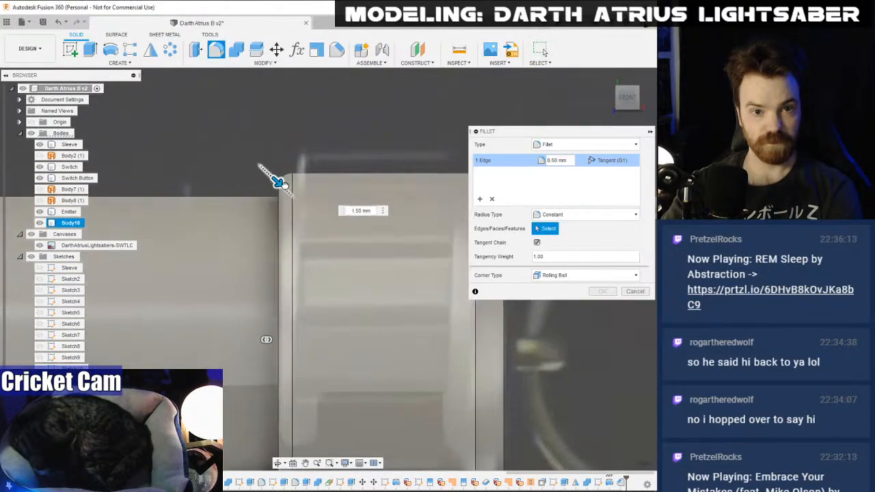
{"action": "left_click_drag", "start_coordinate": [284, 185], "coordinate": [286, 186]}
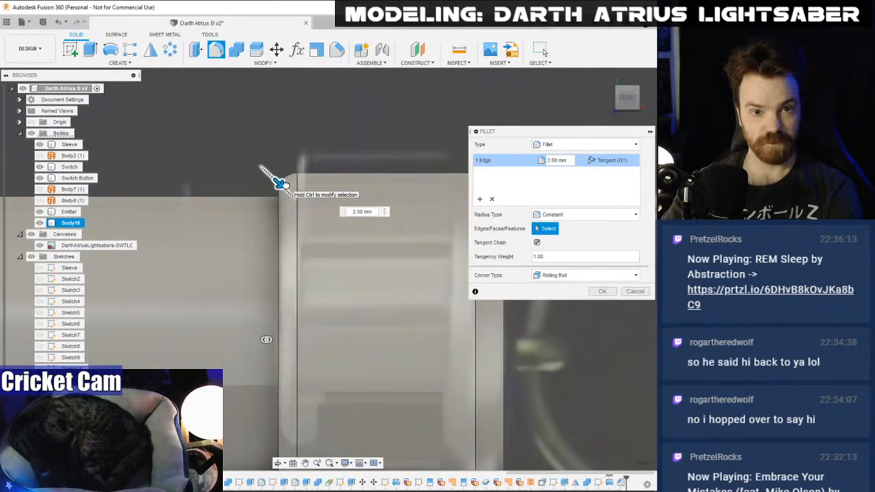
{"action": "left_click", "coordinate": [602, 291]}
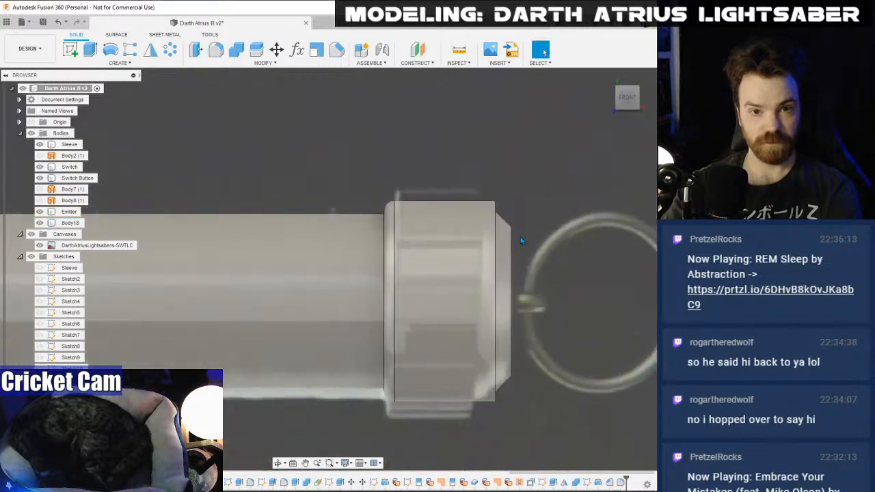
- Hide the Sleeve, Switch, Switch Button and Emitter bodies so only the new pommel body remains shown
{"action": "left_click", "coordinate": [38, 147]}
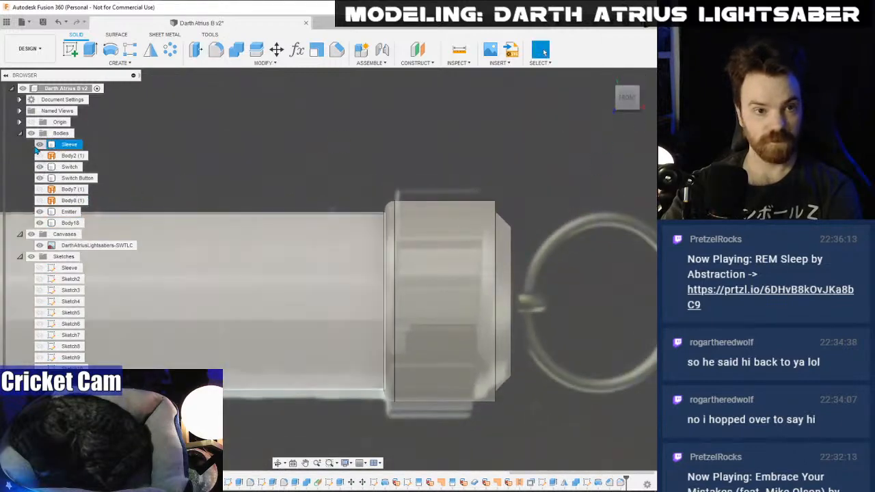
{"action": "left_click", "coordinate": [39, 144]}
{"action": "left_click", "coordinate": [38, 167]}
{"action": "left_click", "coordinate": [39, 178]}
{"action": "left_click", "coordinate": [39, 212]}
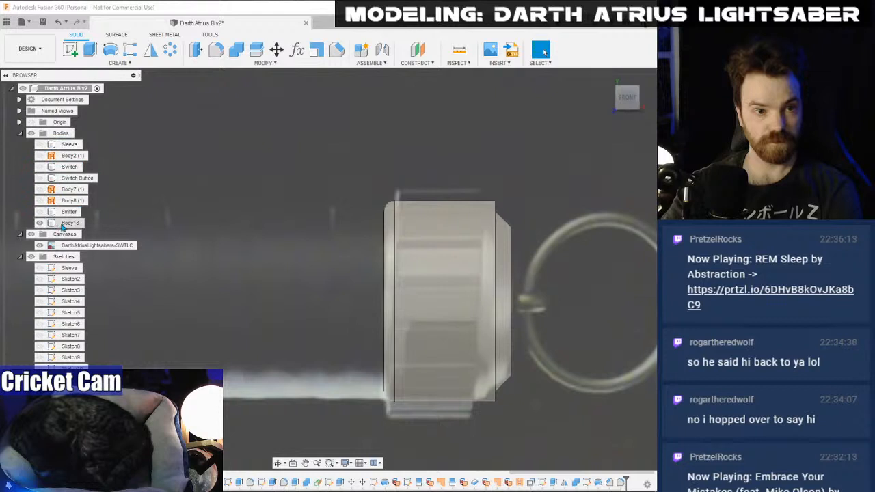
- Rename the new revolved body as Pommel and clear the selection
{"action": "left_click", "coordinate": [66, 223]}
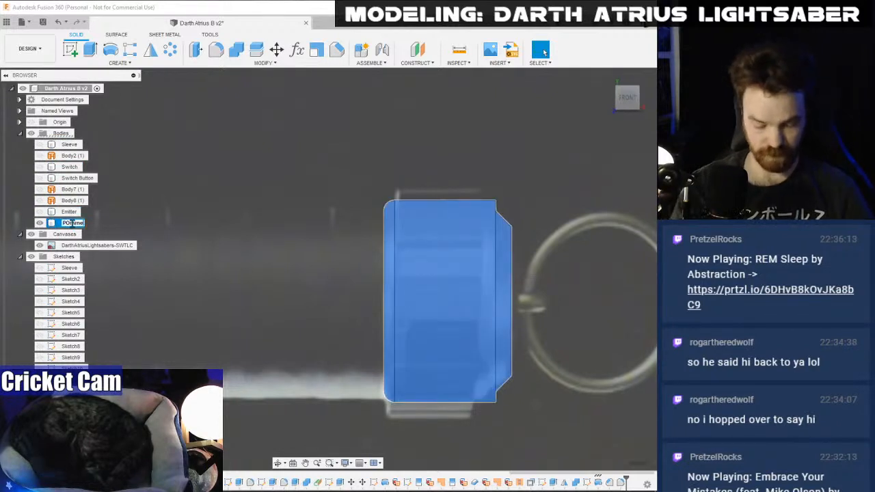
{"action": "double_click", "coordinate": [72, 223]}
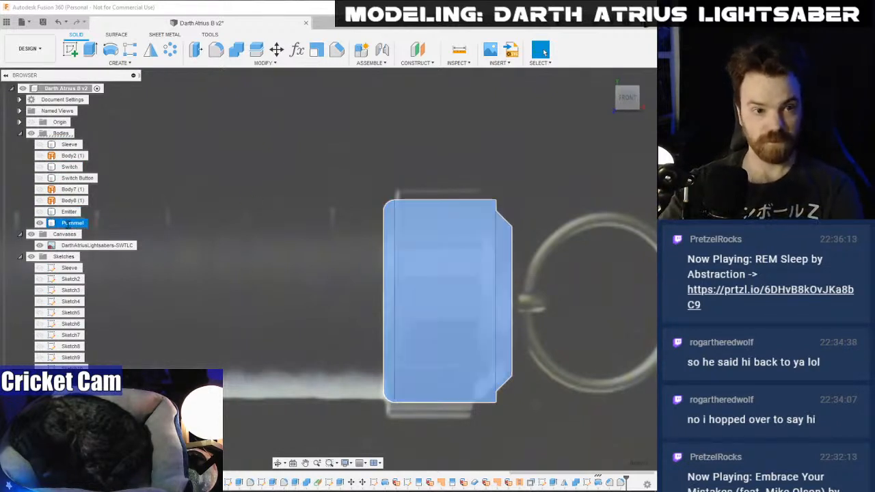
{"action": "key", "text": "Left"}
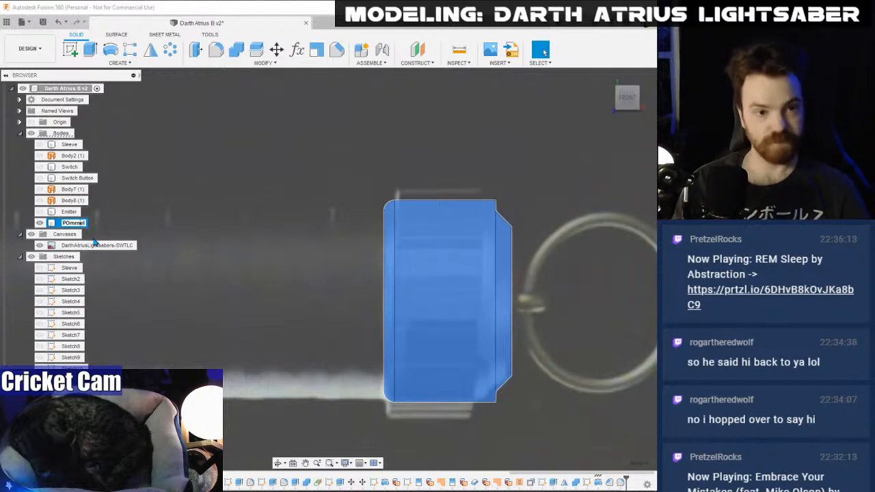
{"action": "key", "text": "Return"}
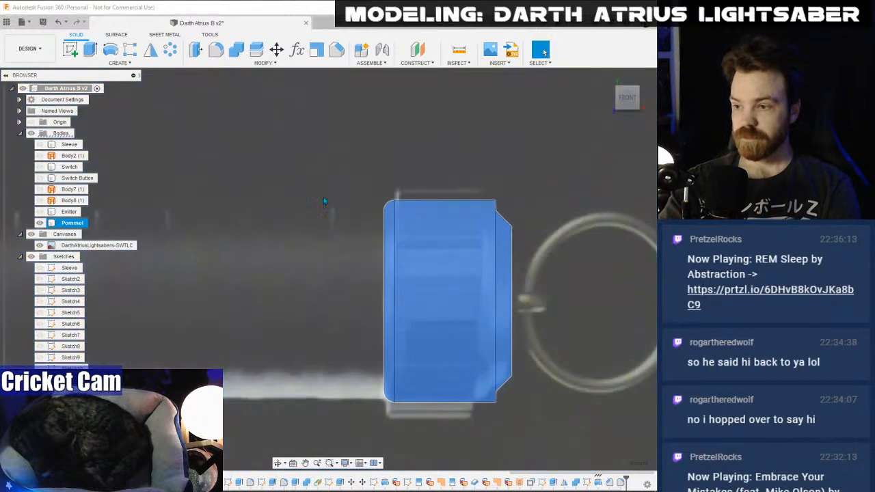
{"action": "left_click", "coordinate": [528, 145]}
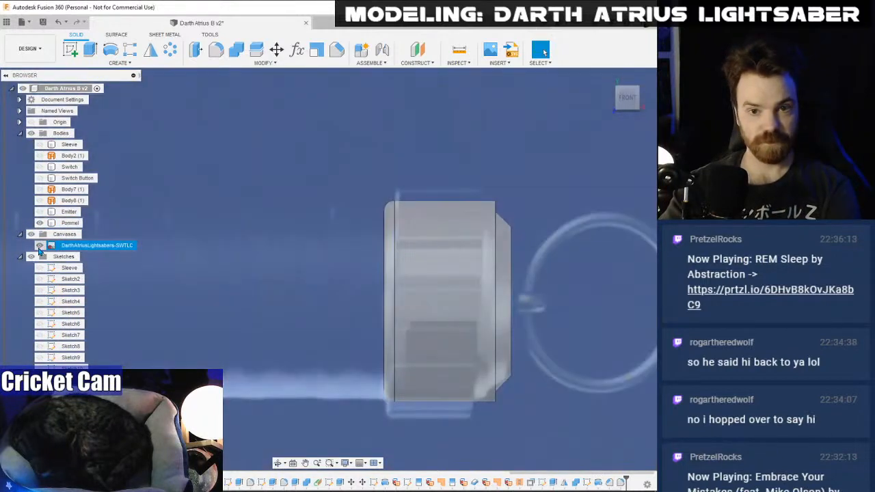
- Hide the Pommel body and examine the pommel's ridges on the reference canvas
{"action": "scroll", "coordinate": [545, 218], "scroll_direction": "down", "scroll_amount": 1}
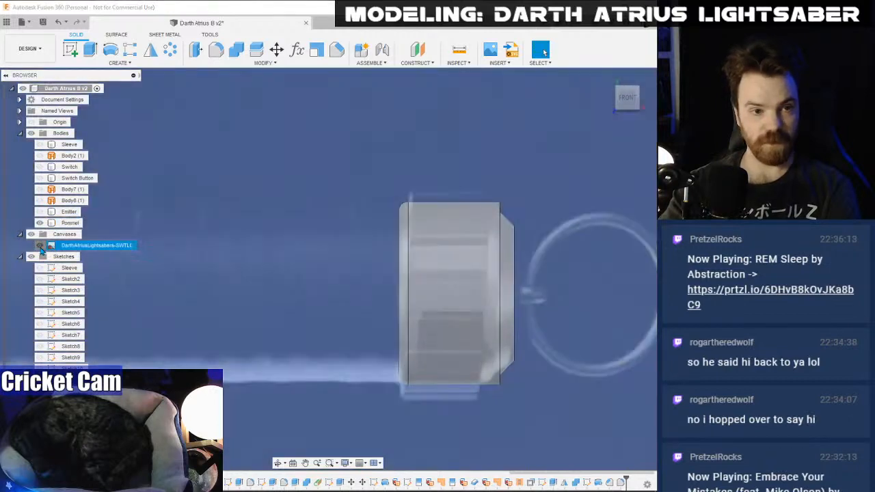
{"action": "left_click", "coordinate": [39, 245]}
{"action": "left_click", "coordinate": [39, 245]}
{"action": "left_click", "coordinate": [39, 223]}
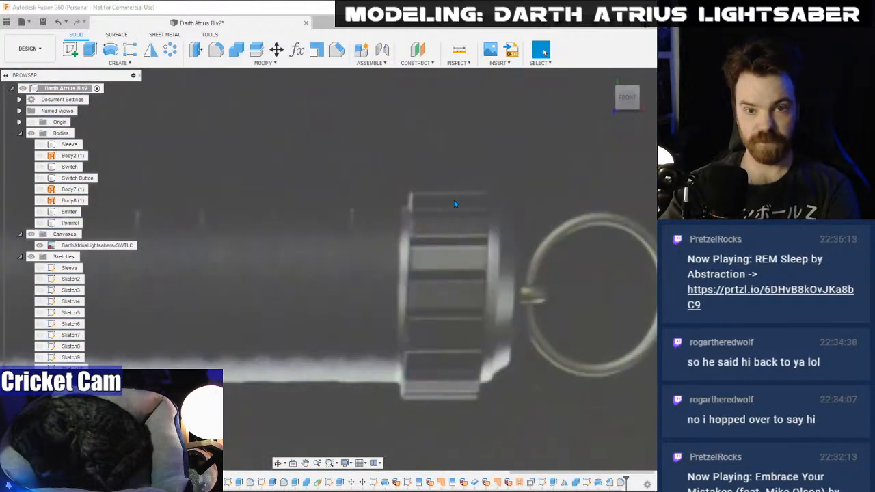
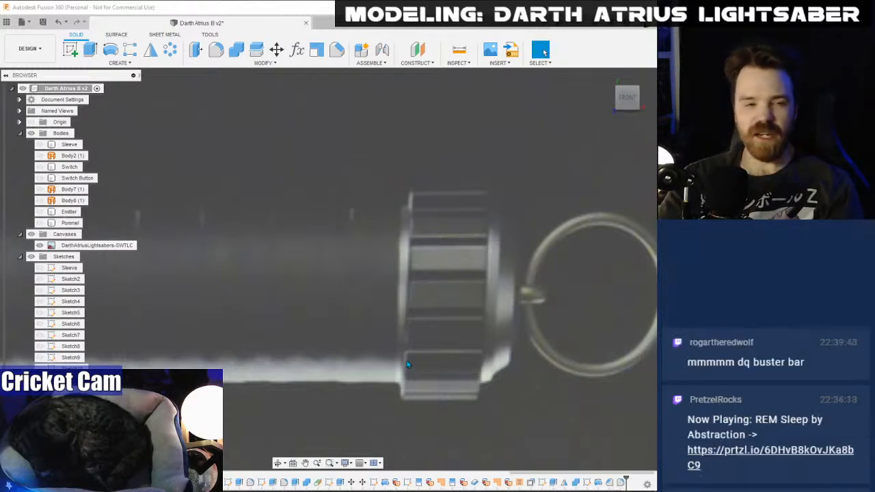
- Hide the reference canvas and show the Pommel body again
{"action": "left_click", "coordinate": [39, 245]}
{"action": "left_click", "coordinate": [39, 245]}
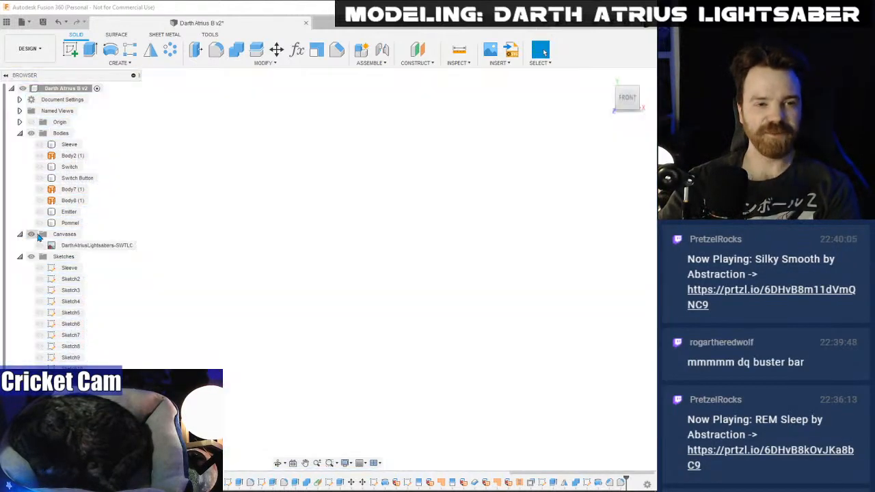
{"action": "left_click", "coordinate": [39, 223]}
- Turn to the right view and start a sketch on the pommel's outer ring face
{"action": "left_click_drag", "start_coordinate": [638, 98], "coordinate": [623, 100]}
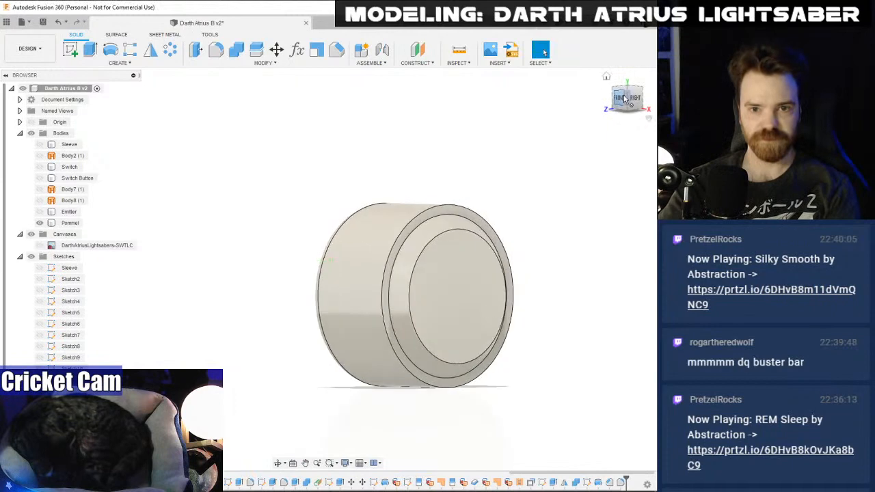
{"action": "left_click", "coordinate": [631, 100]}
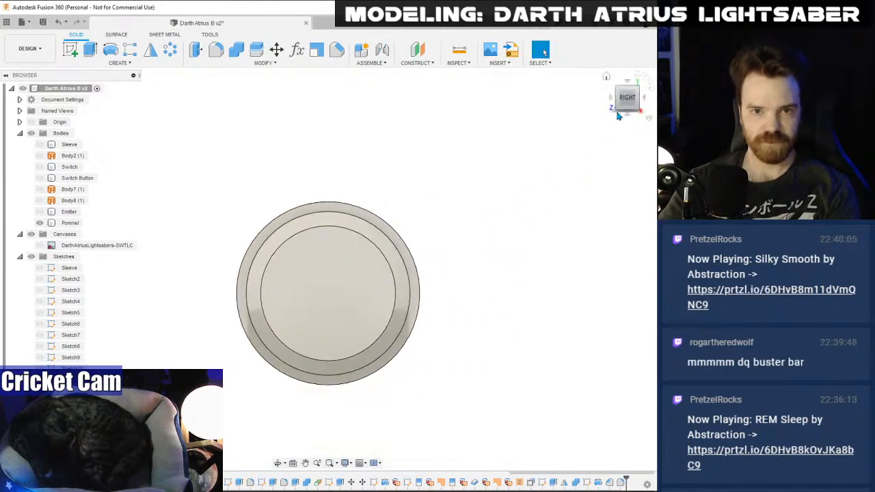
{"action": "left_click", "coordinate": [71, 49]}
{"action": "left_click", "coordinate": [322, 211]}
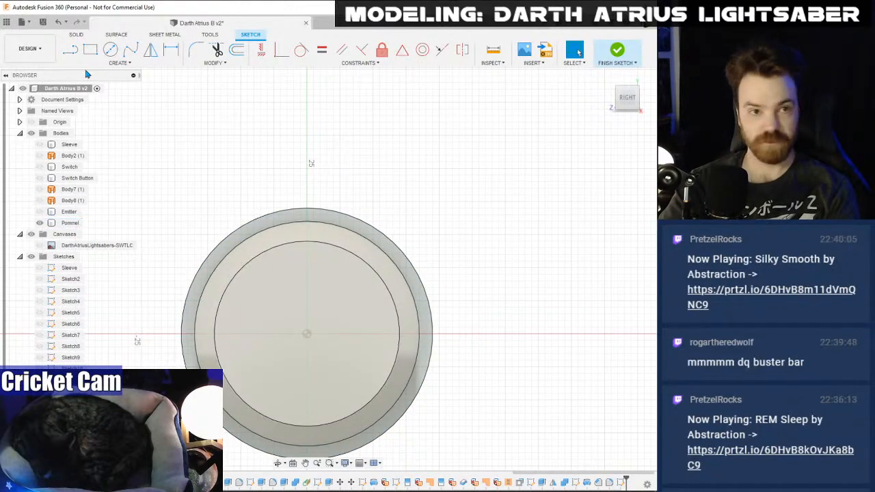
{"action": "key", "text": "c"}
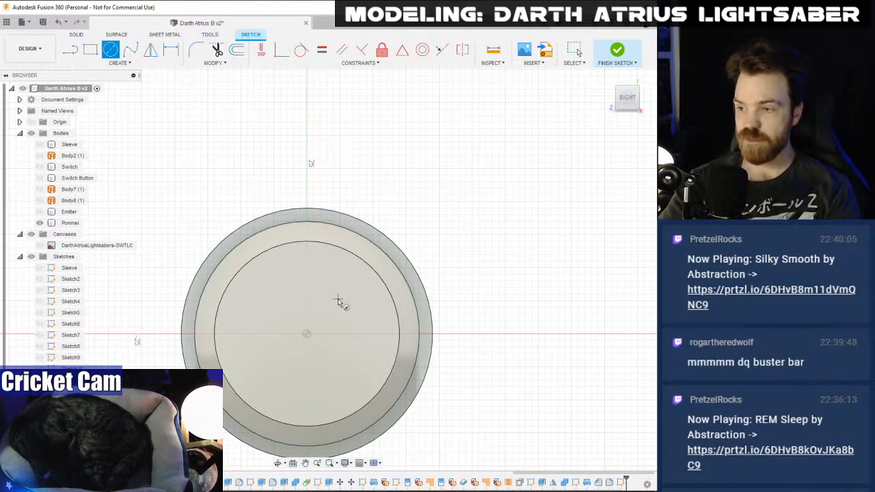
{"action": "left_click", "coordinate": [307, 335]}
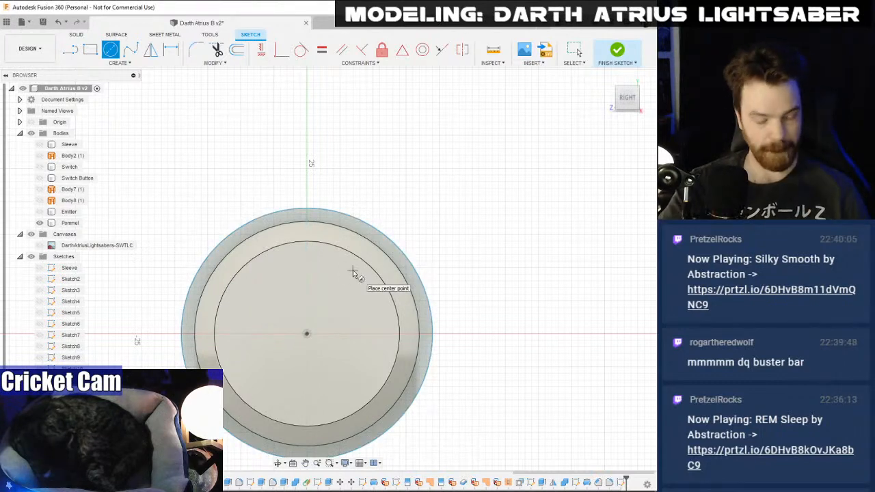
{"action": "key", "text": "Escape"}
- Draw a center rectangle 4 mm wide and 2 mm high, centred on the topmost point of the pommel's outer edge
{"action": "scroll", "coordinate": [305, 189], "scroll_direction": "up", "scroll_amount": 4}
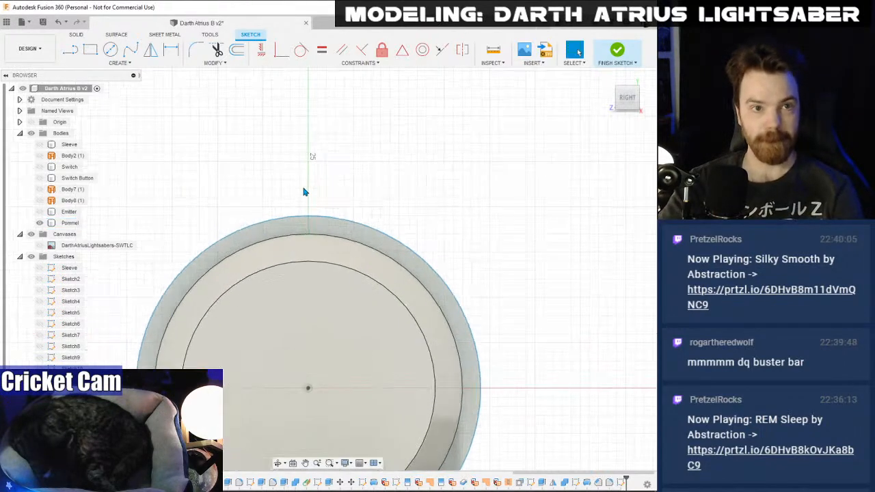
{"action": "left_click", "coordinate": [96, 62]}
{"action": "mouse_move", "coordinate": [102, 83]}
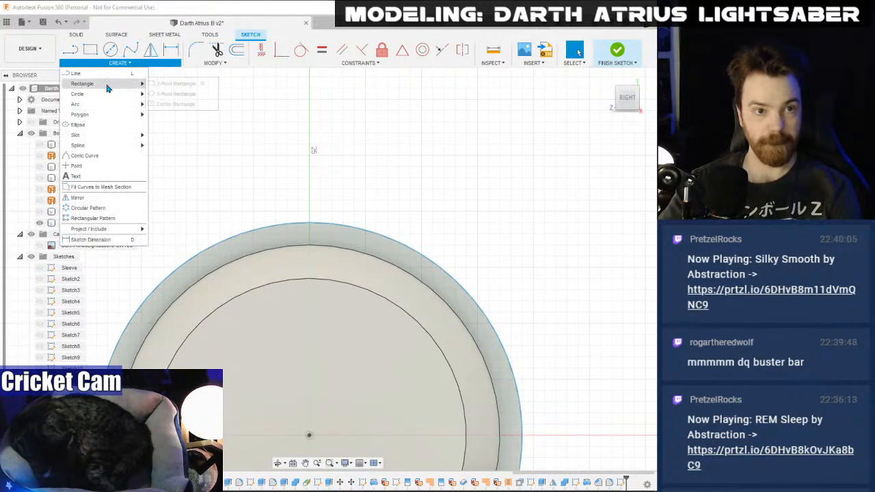
{"action": "left_click", "coordinate": [175, 103]}
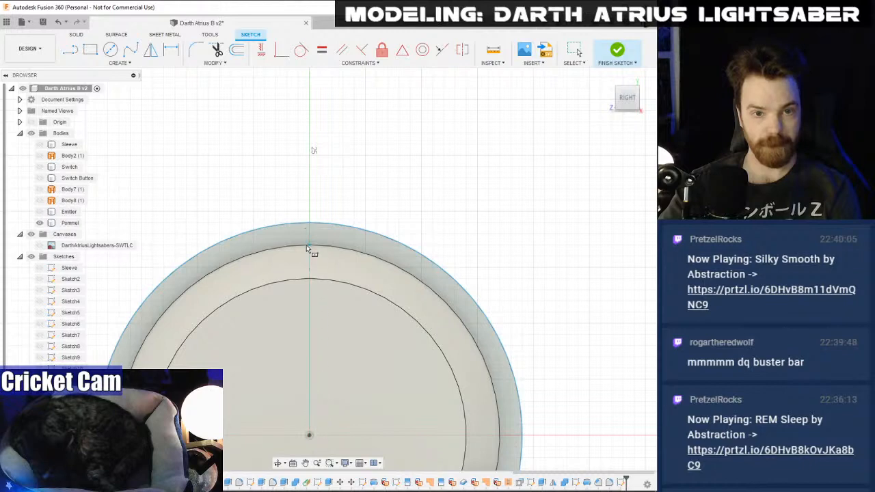
{"action": "left_click", "coordinate": [310, 224]}
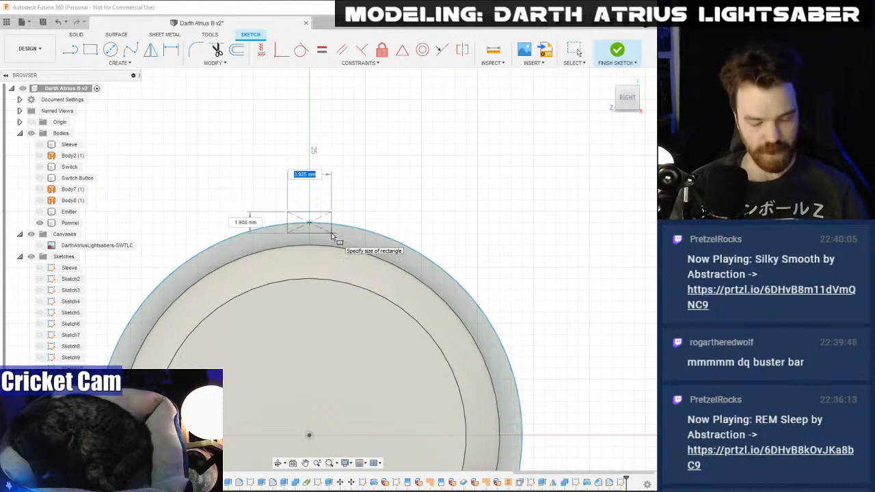
{"action": "key", "text": "Tab"}
{"action": "type", "text": "3"}
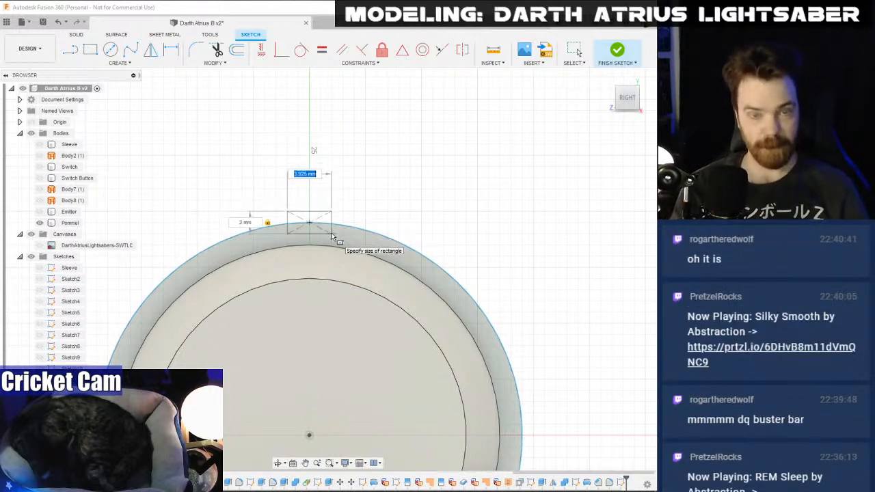
{"action": "key", "text": "Tab"}
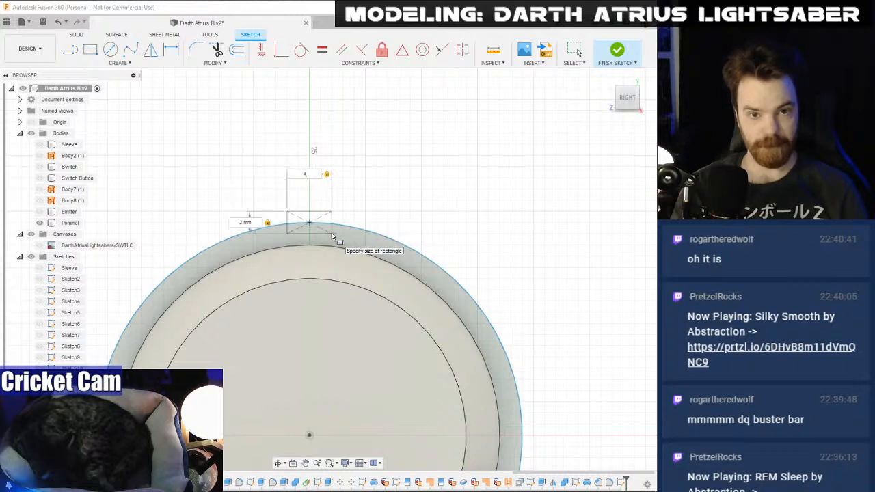
{"action": "key", "text": "Return"}
- Circular-pattern the 4 × 2 mm rectangle around the pommel's center point with a full angular spacing and a quantity of 20
{"action": "scroll", "coordinate": [316, 225], "scroll_direction": "down", "scroll_amount": 3}
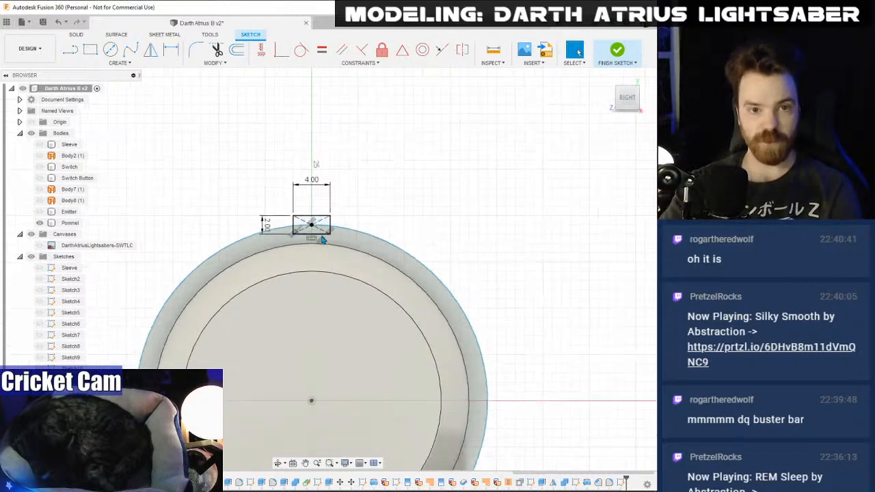
{"action": "middle_click_drag", "start_coordinate": [317, 226], "coordinate": [326, 151]}
{"action": "left_click", "coordinate": [120, 62]}
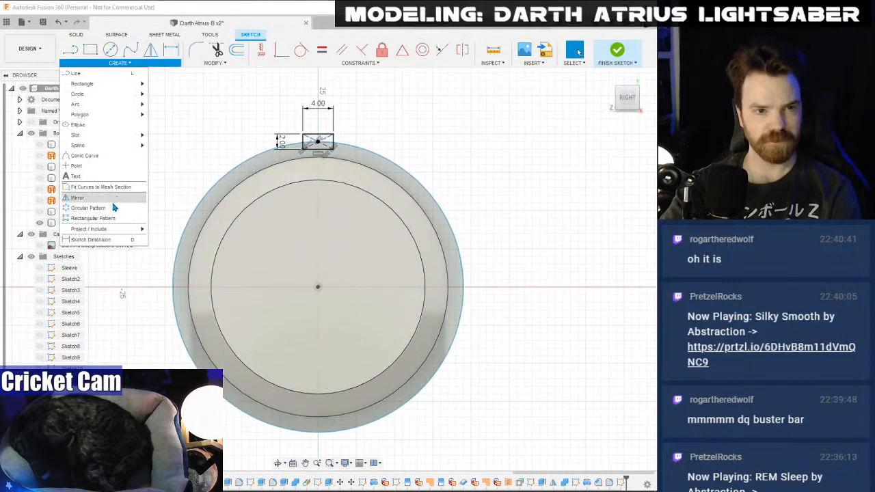
{"action": "left_click", "coordinate": [103, 201]}
{"action": "left_click_drag", "start_coordinate": [288, 125], "coordinate": [350, 166]}
{"action": "left_click", "coordinate": [606, 158]}
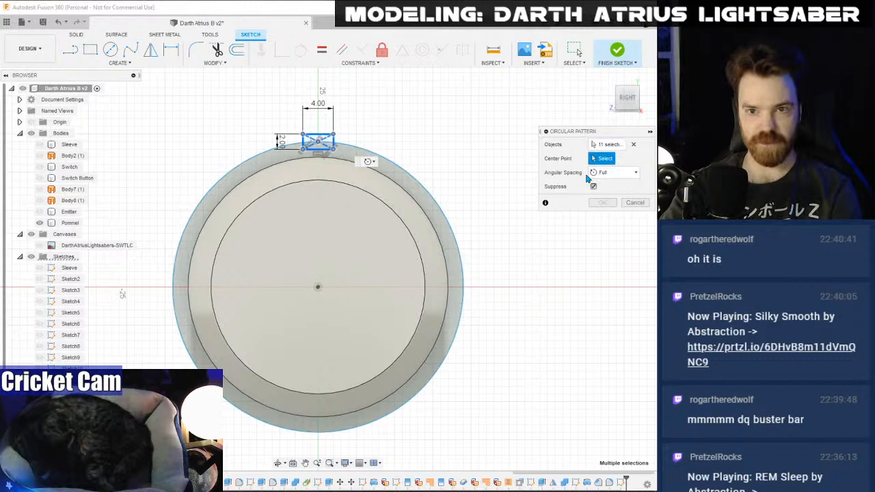
{"action": "left_click", "coordinate": [318, 287]}
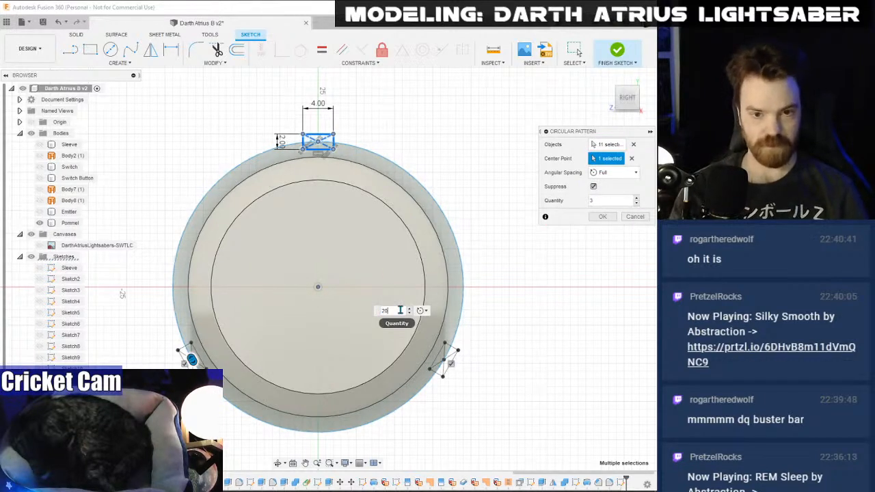
{"action": "left_click", "coordinate": [604, 217]}
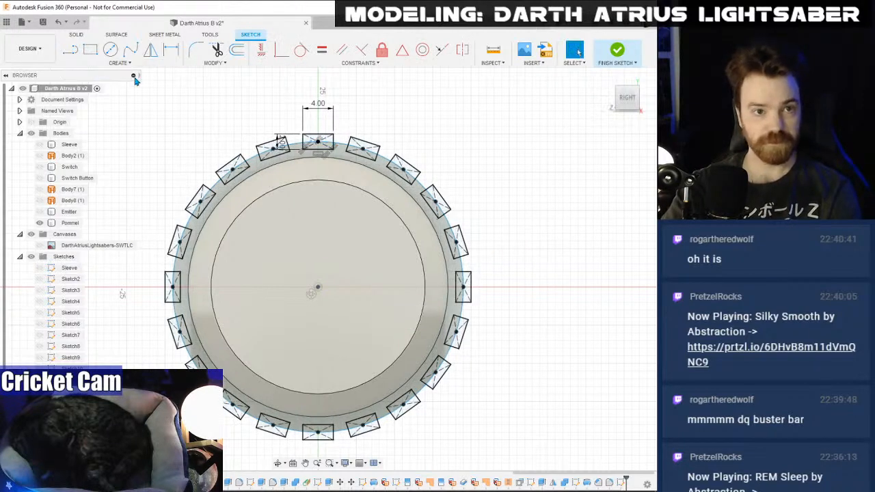
- Finish the sketch and try extruding the patterned rectangles and outer ring by -17 mm as a new body, excluding the inner faces
{"action": "left_click", "coordinate": [615, 54]}
{"action": "key", "text": "e"}
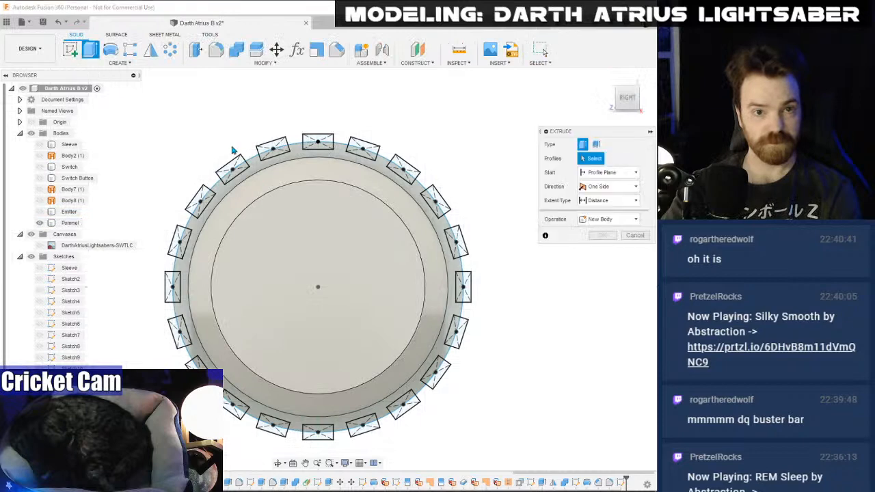
{"action": "mouse_move", "coordinate": [156, 107]}
{"action": "left_mouse_down"}
{"action": "mouse_move", "coordinate": [469, 430]}
{"action": "mouse_move", "coordinate": [517, 458]}
{"action": "left_mouse_up"}
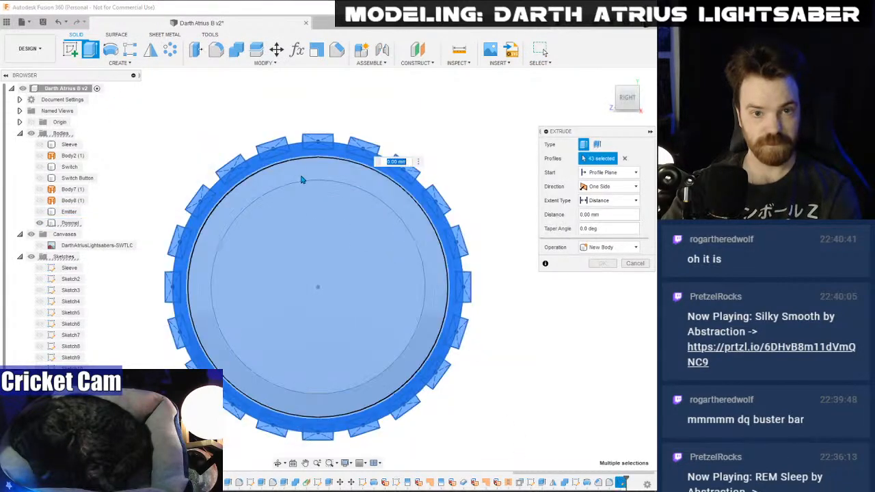
{"action": "left_click", "coordinate": [297, 171]}
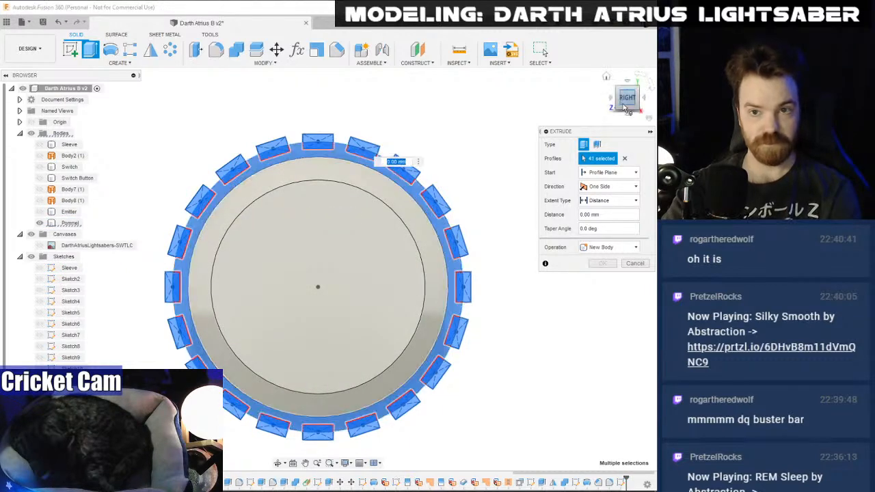
{"action": "left_click", "coordinate": [320, 158]}
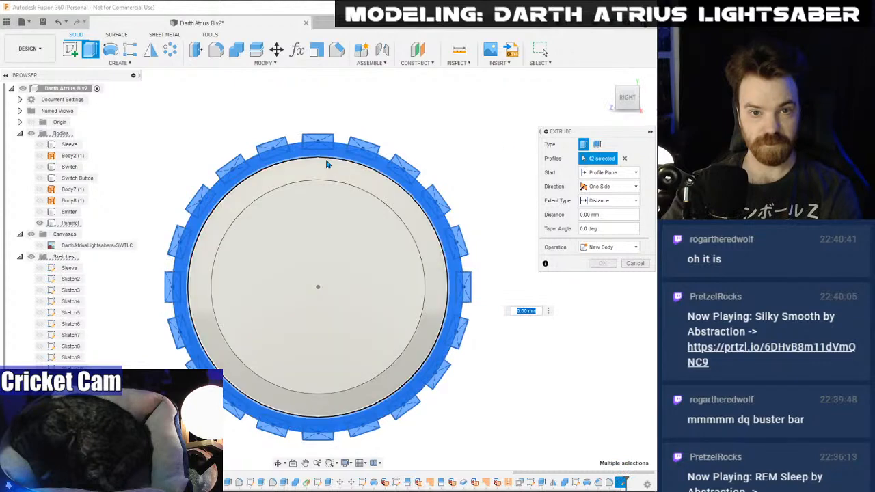
{"action": "left_click", "coordinate": [328, 162]}
{"action": "left_click_drag", "start_coordinate": [632, 108], "coordinate": [699, 118]}
{"action": "left_click_drag", "start_coordinate": [333, 150], "coordinate": [202, 151]}
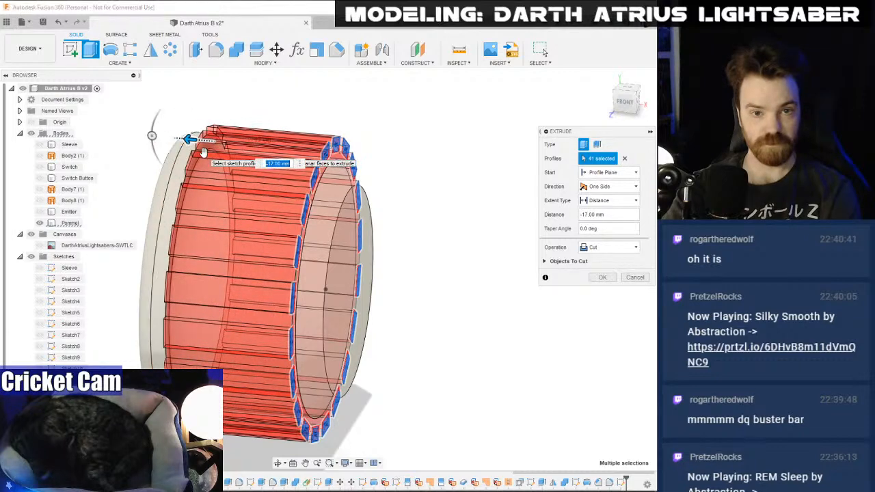
{"action": "left_click", "coordinate": [608, 247]}
{"action": "left_click", "coordinate": [602, 287]}
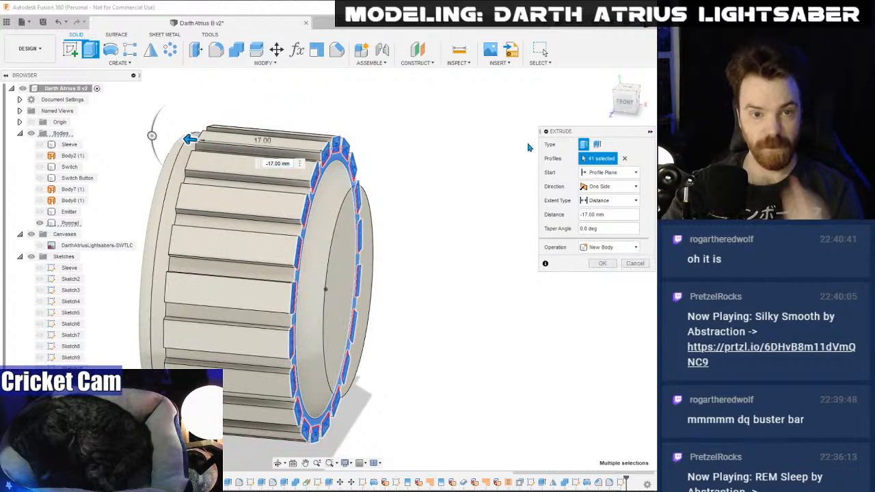
- Compare the previewed ridges with the reference canvas in the front view and cancel the extrusion back in the right view
{"action": "left_click", "coordinate": [615, 115]}
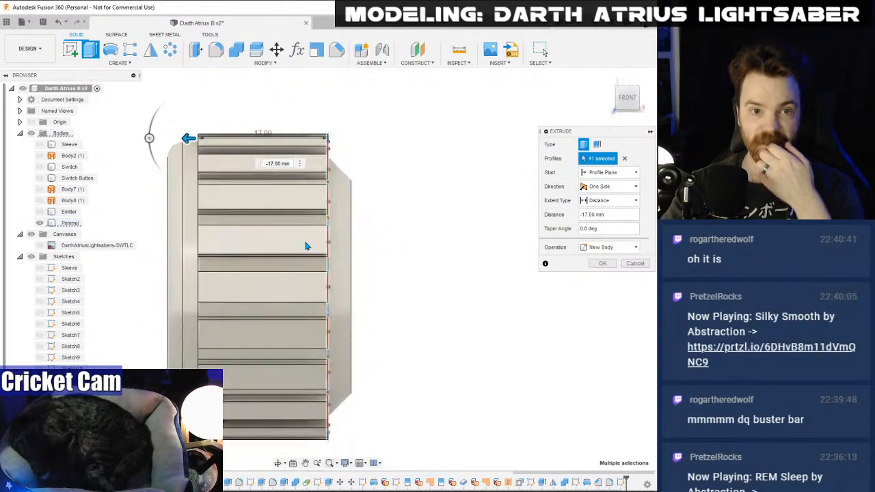
{"action": "left_click", "coordinate": [39, 248]}
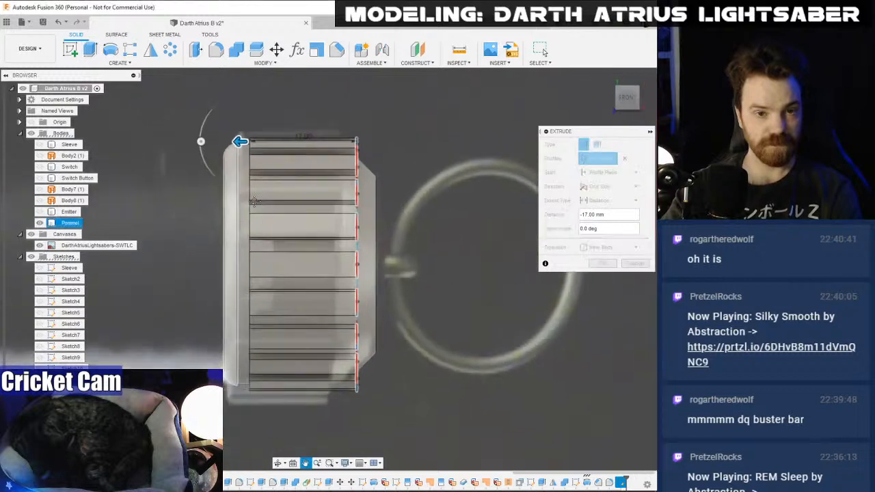
{"action": "left_click", "coordinate": [39, 223]}
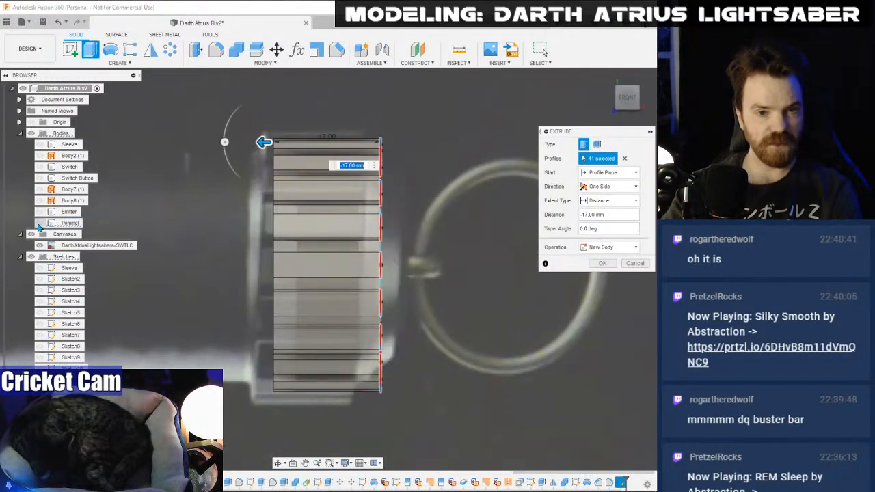
{"action": "left_click", "coordinate": [38, 224]}
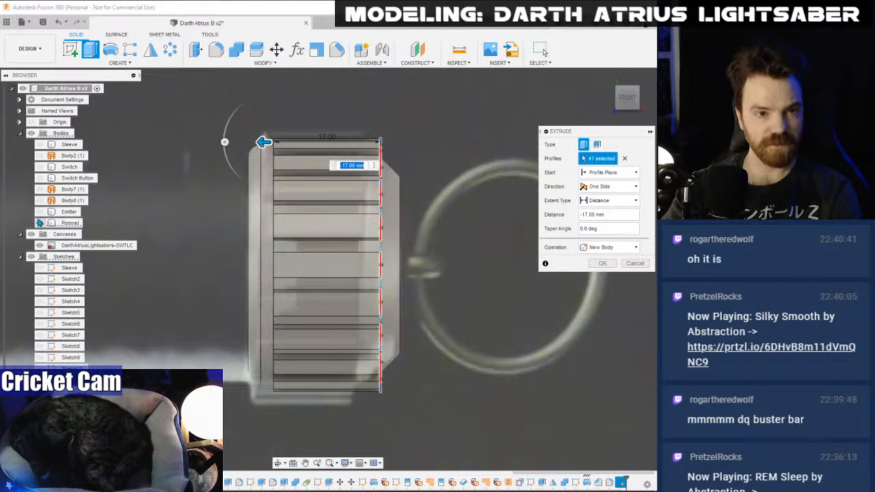
{"action": "left_click", "coordinate": [31, 135]}
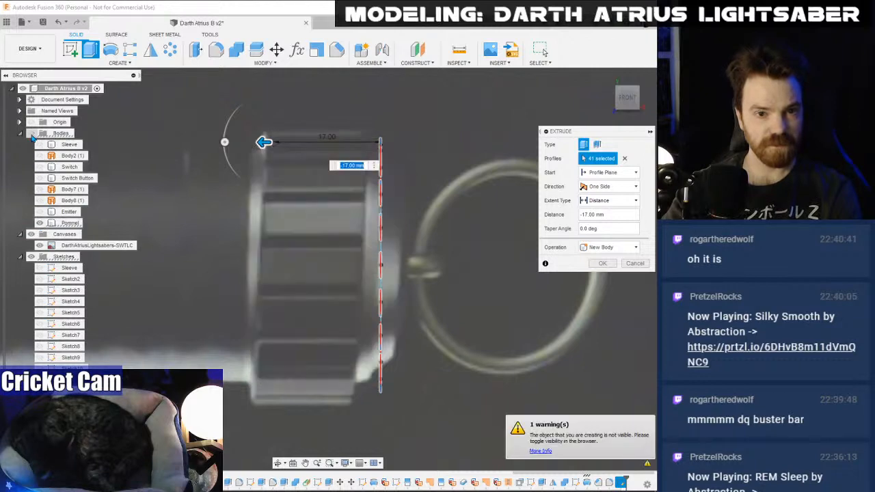
{"action": "left_click", "coordinate": [31, 135]}
{"action": "left_click", "coordinate": [32, 134]}
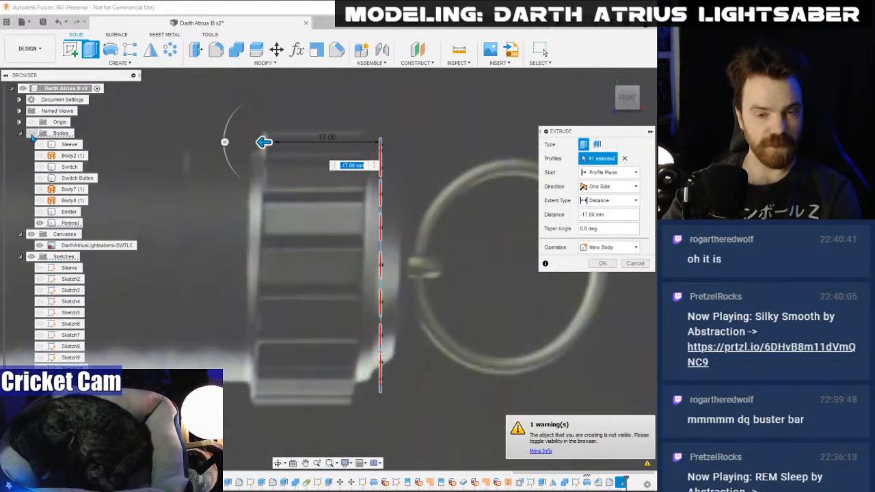
{"action": "left_click", "coordinate": [32, 134]}
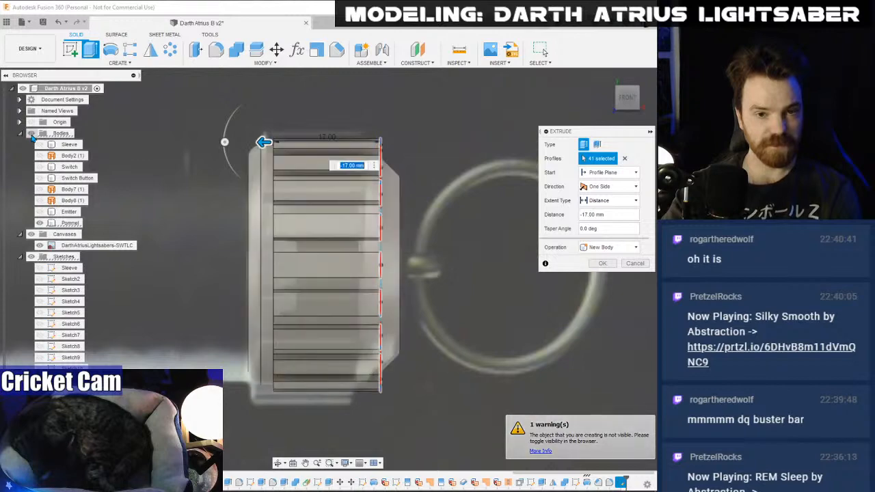
{"action": "left_click", "coordinate": [31, 135]}
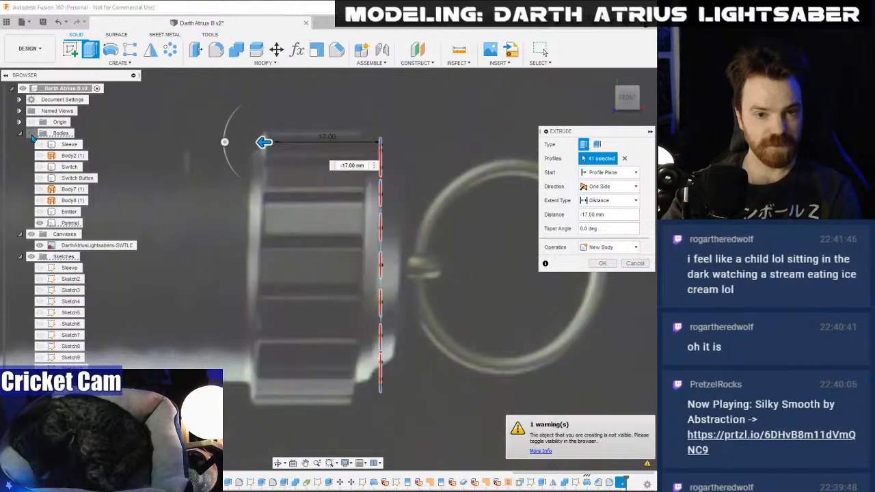
{"action": "left_click", "coordinate": [32, 134]}
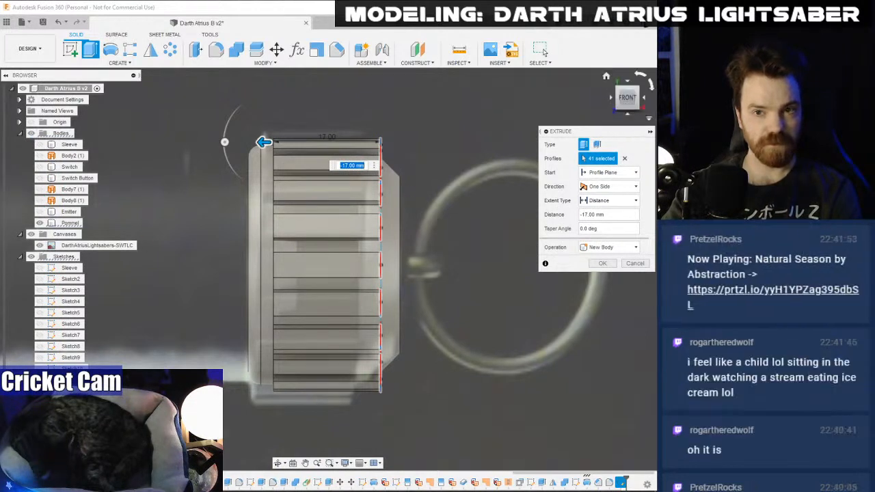
{"action": "left_click", "coordinate": [629, 99]}
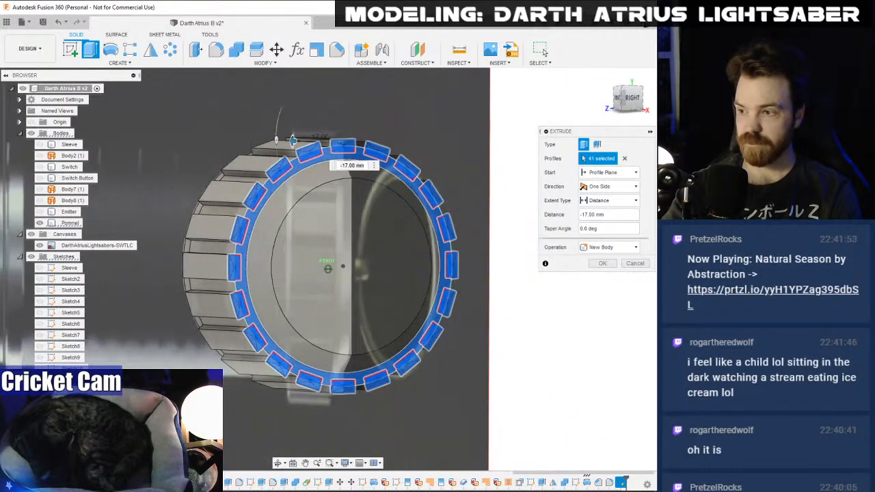
{"action": "left_click", "coordinate": [632, 99]}
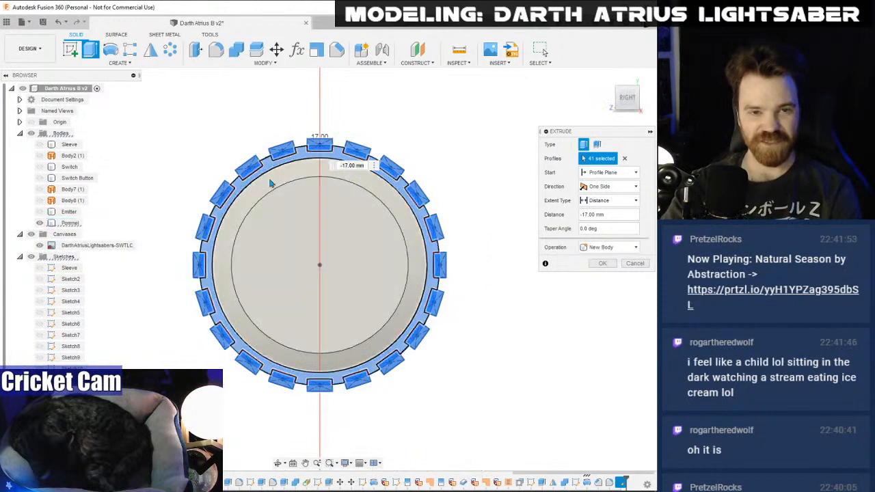
{"action": "left_click", "coordinate": [614, 264]}
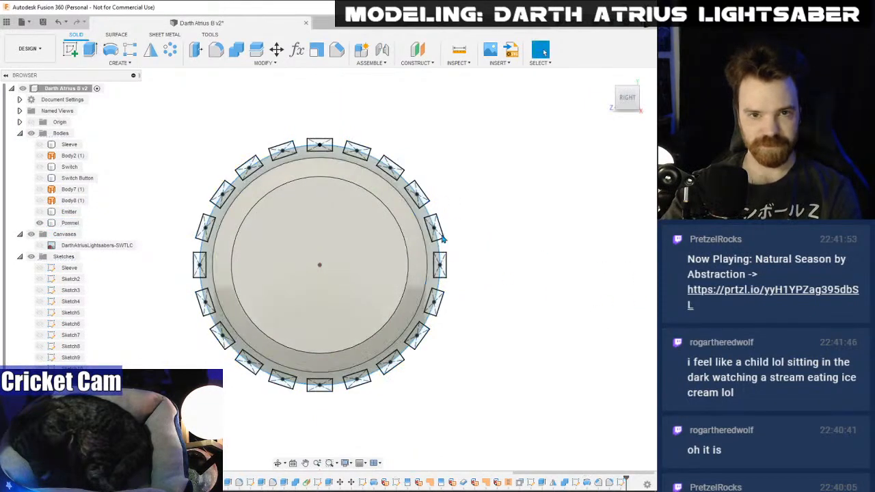
- Reopen the ridge sketch and set the topmost rectangle's width to 6 mm
{"action": "double_click", "coordinate": [321, 145]}
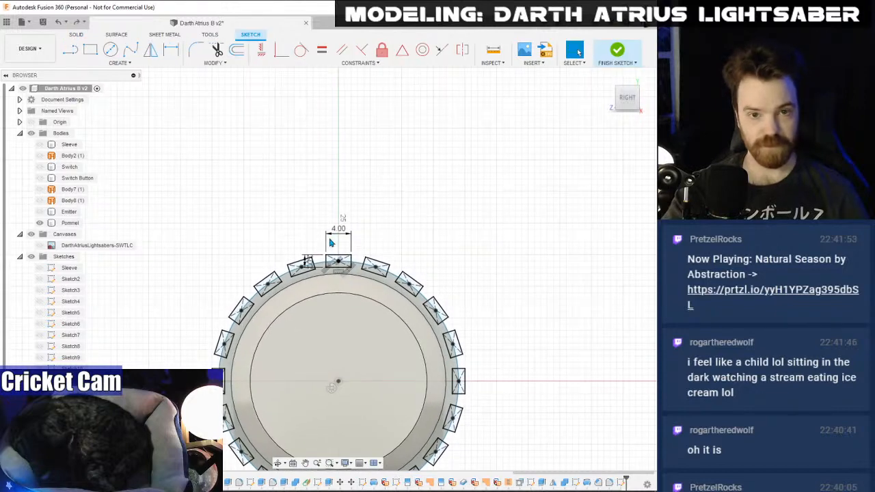
{"action": "scroll", "coordinate": [349, 205], "scroll_direction": "up", "scroll_amount": 2}
{"action": "double_click", "coordinate": [351, 148]}
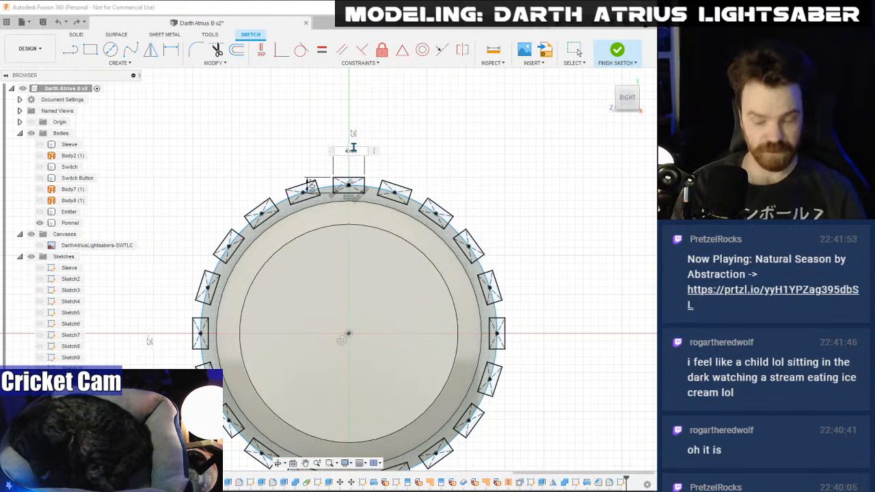
{"action": "type", "text": "6mm"}
{"action": "key", "text": "Return"}
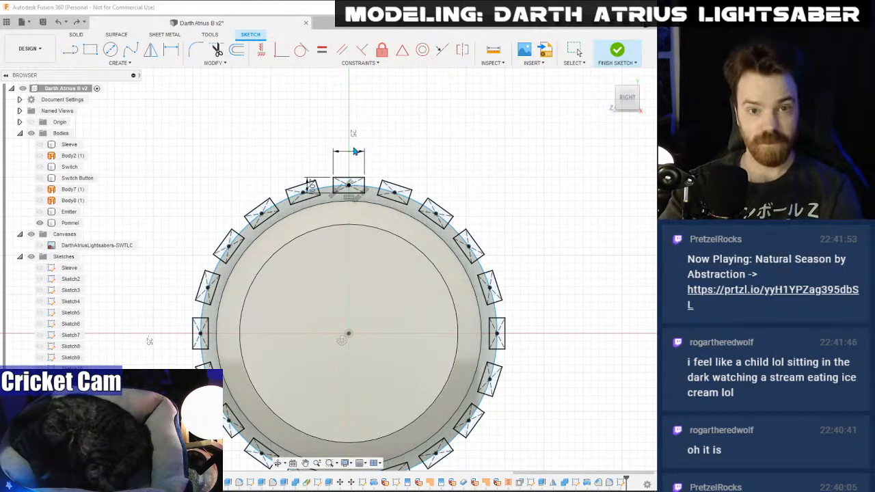
{"action": "scroll", "coordinate": [402, 223], "scroll_direction": "up", "scroll_amount": 3}
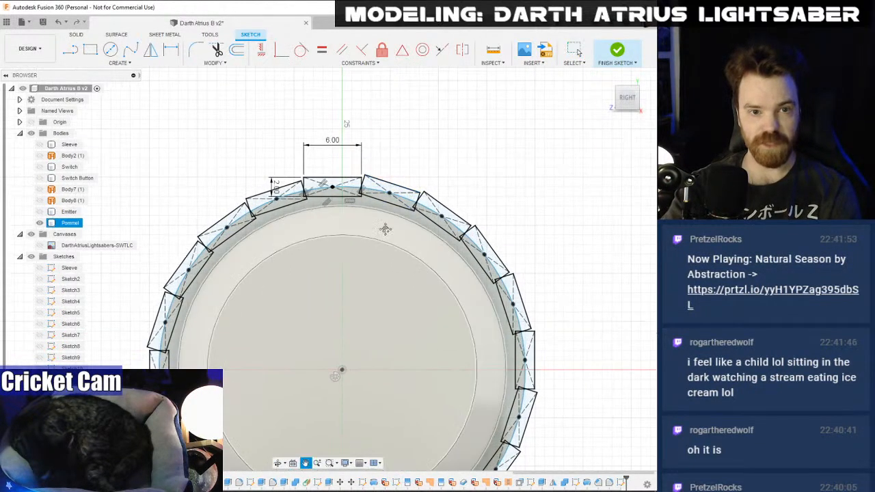
{"action": "key", "text": "Escape"}
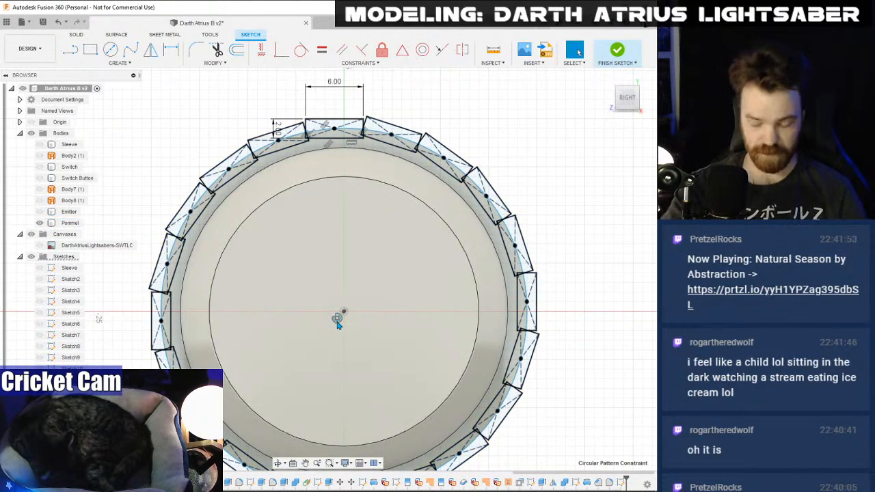
- Undo the width change, the circular pattern and the rectangle in the ridge sketch
{"action": "key", "text": "ctrl+z"}
{"action": "key", "text": "ctrl+z"}
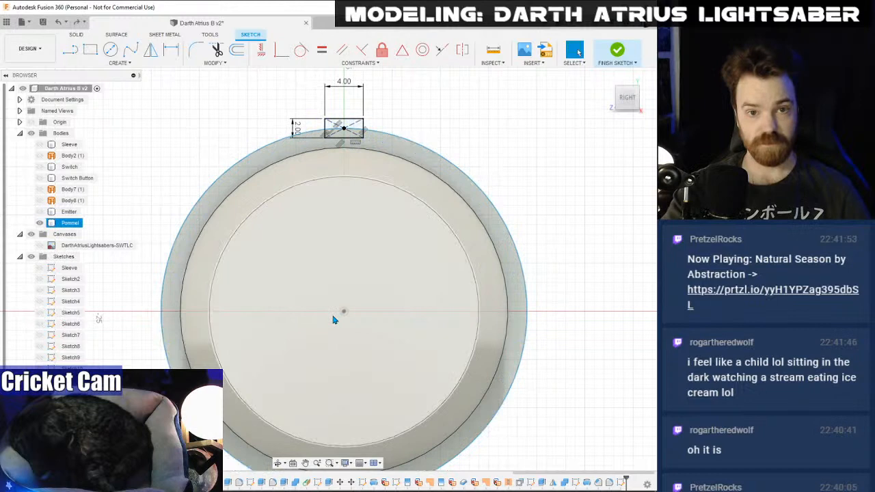
{"action": "key", "text": "Escape"}
{"action": "key", "text": "ctrl+z"}
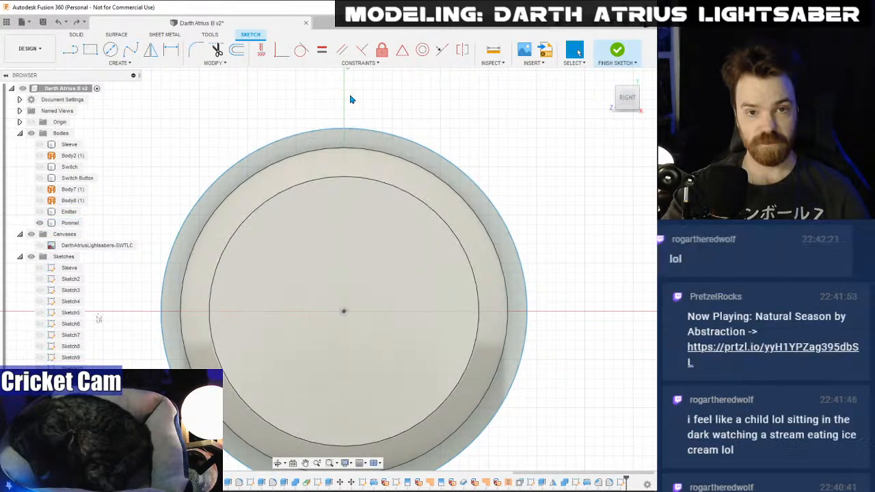
- Draw a center rectangle 5 mm wide and 2 mm high, centered on the topmost point of the pommel's outer circle
{"action": "left_click", "coordinate": [118, 62]}
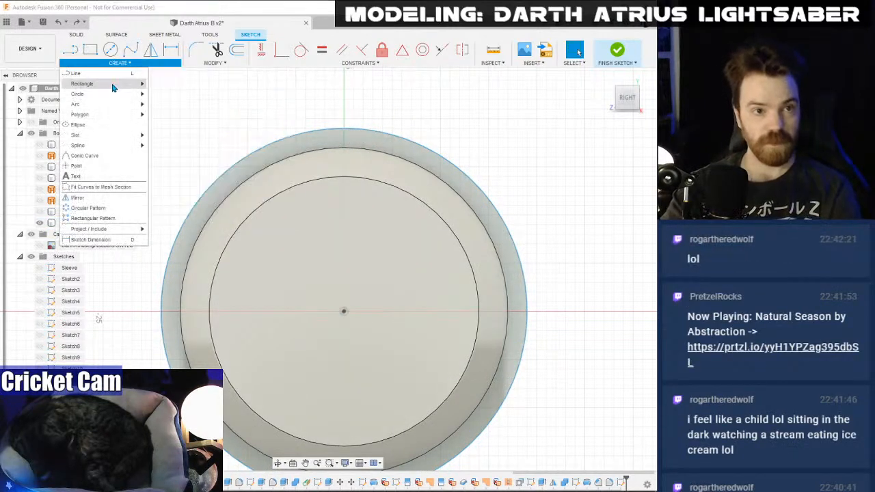
{"action": "mouse_move", "coordinate": [102, 84]}
{"action": "left_click", "coordinate": [181, 104]}
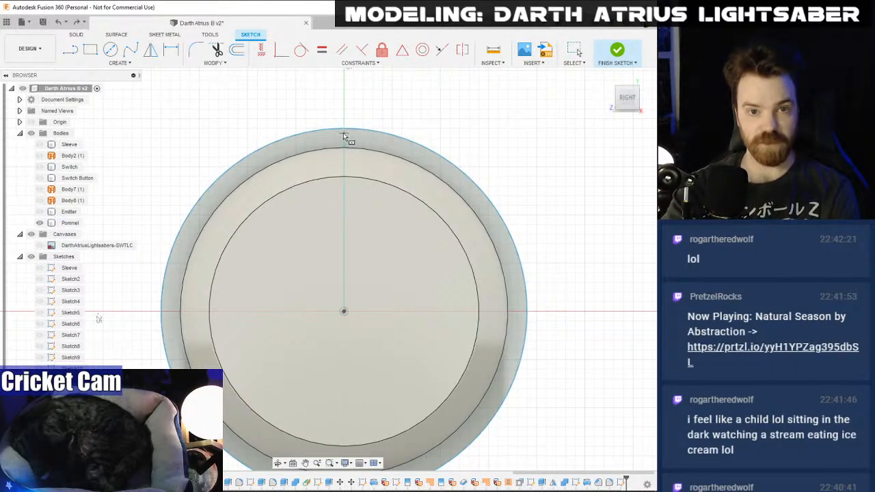
{"action": "left_click", "coordinate": [342, 130]}
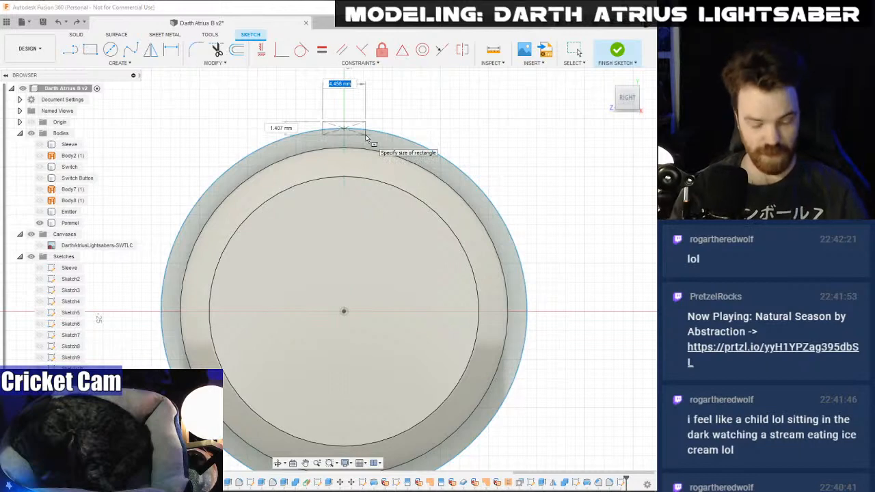
{"action": "key", "text": "Tab"}
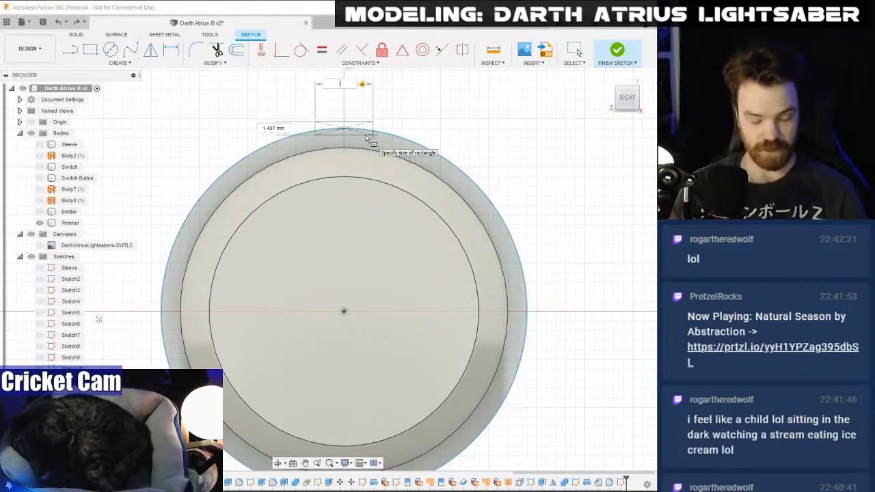
{"action": "type", "text": "5"}
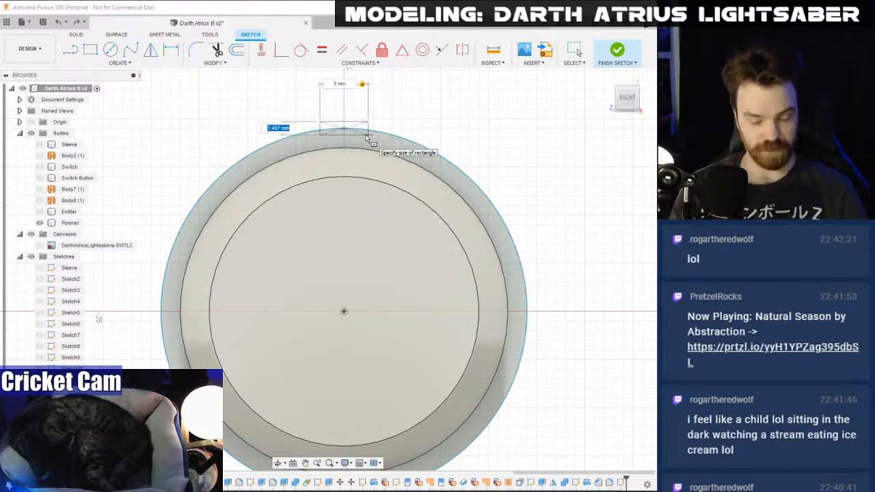
{"action": "key", "text": "Tab"}
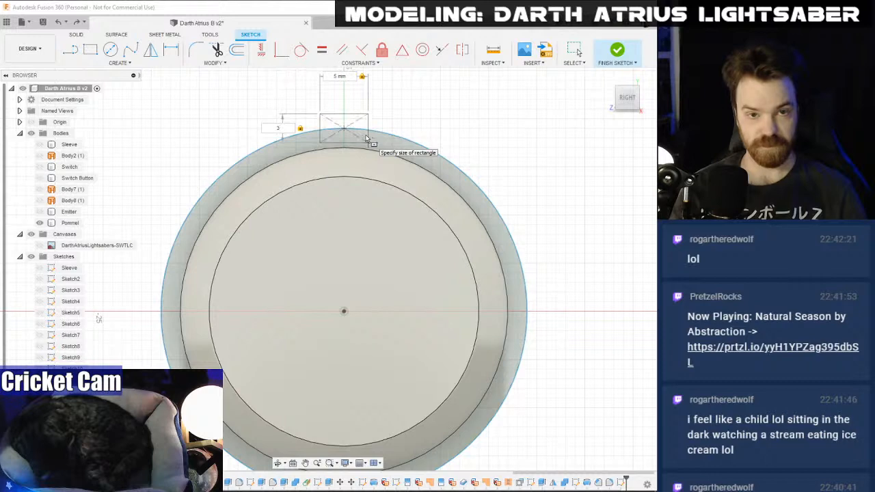
{"action": "key", "text": "Return"}
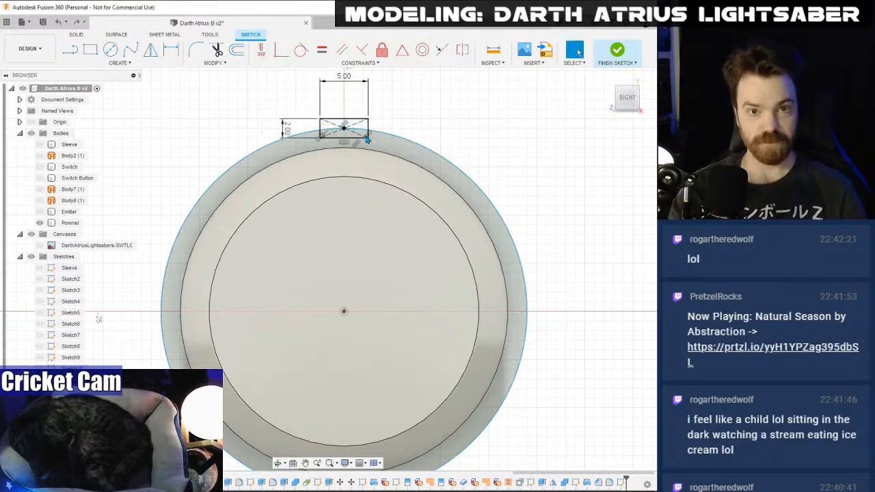
- Circular-pattern all four sides of the rectangle around the pommel's center with full angular spacing and a quantity of 20
{"action": "left_click", "coordinate": [129, 64]}
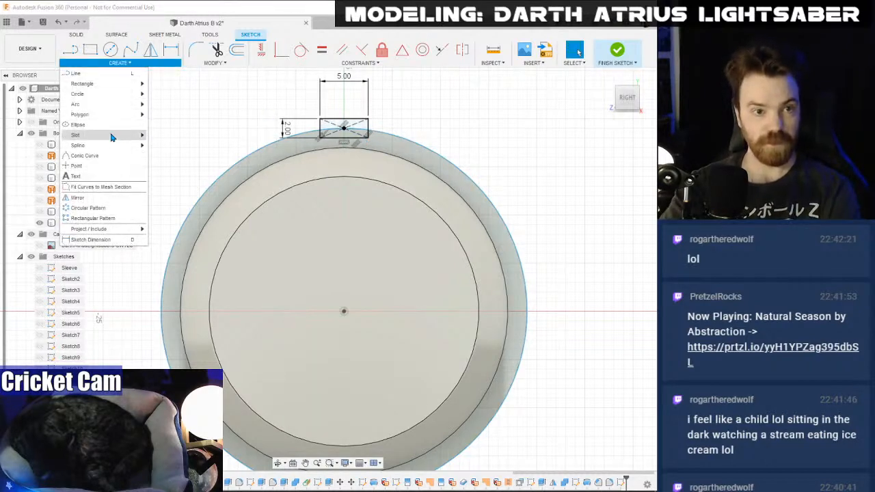
{"action": "left_click", "coordinate": [96, 205]}
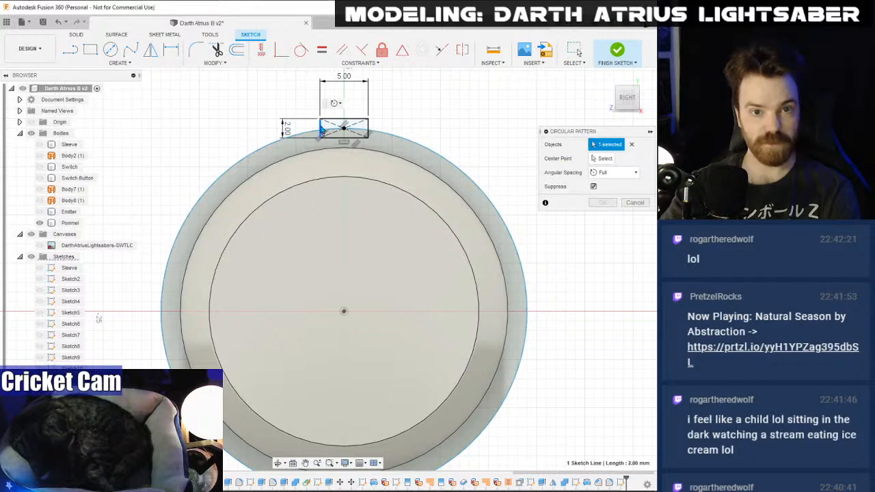
{"action": "left_click", "coordinate": [348, 121]}
{"action": "left_click", "coordinate": [369, 129]}
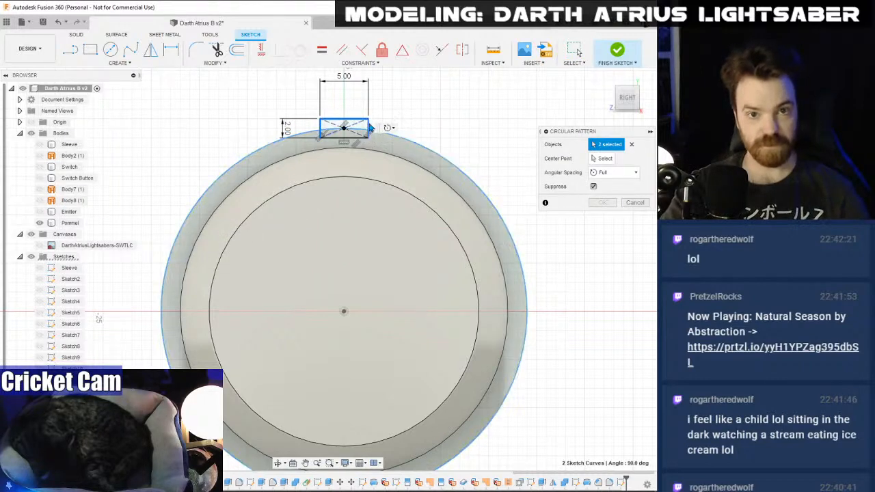
{"action": "left_click", "coordinate": [354, 139]}
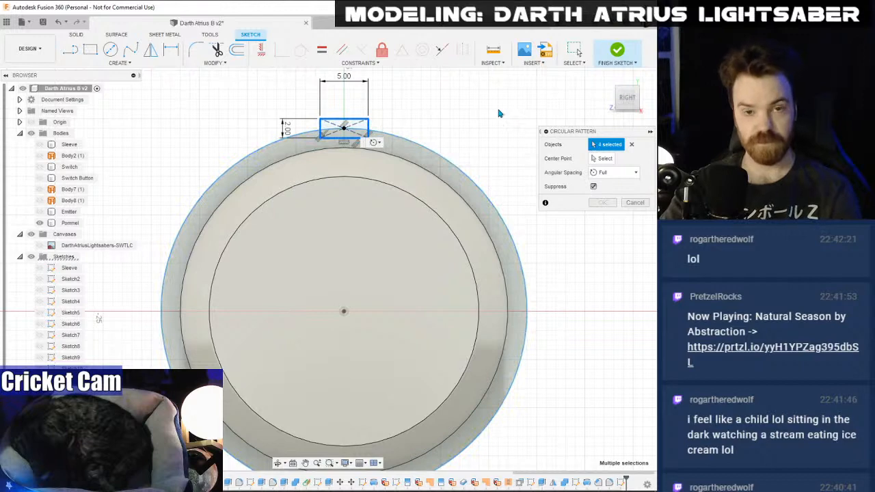
{"action": "left_click", "coordinate": [346, 141]}
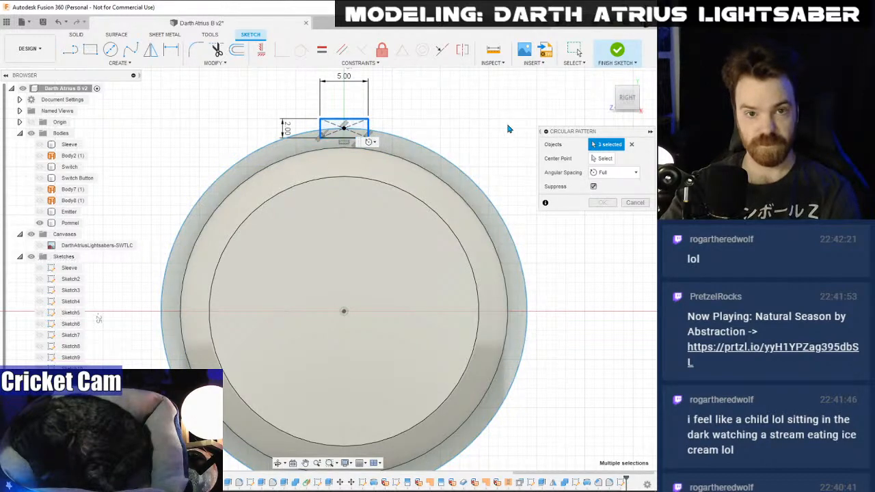
{"action": "left_click", "coordinate": [603, 161]}
{"action": "left_click", "coordinate": [344, 312]}
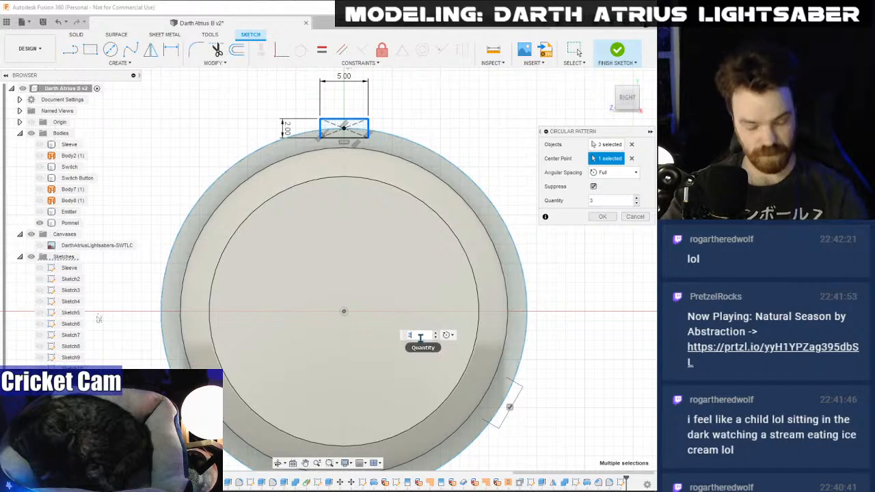
{"action": "type", "text": "20"}
{"action": "key", "text": "Return"}
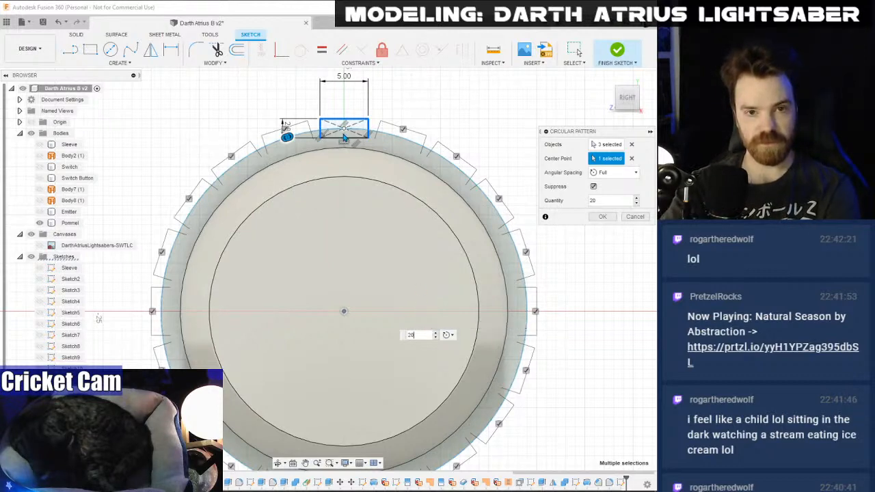
{"action": "left_click", "coordinate": [606, 144]}
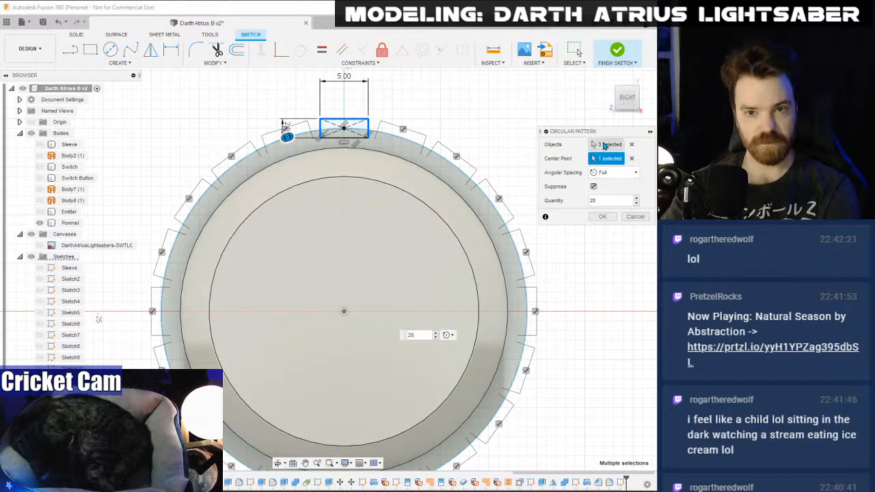
{"action": "left_click", "coordinate": [337, 142]}
{"action": "left_click", "coordinate": [602, 217]}
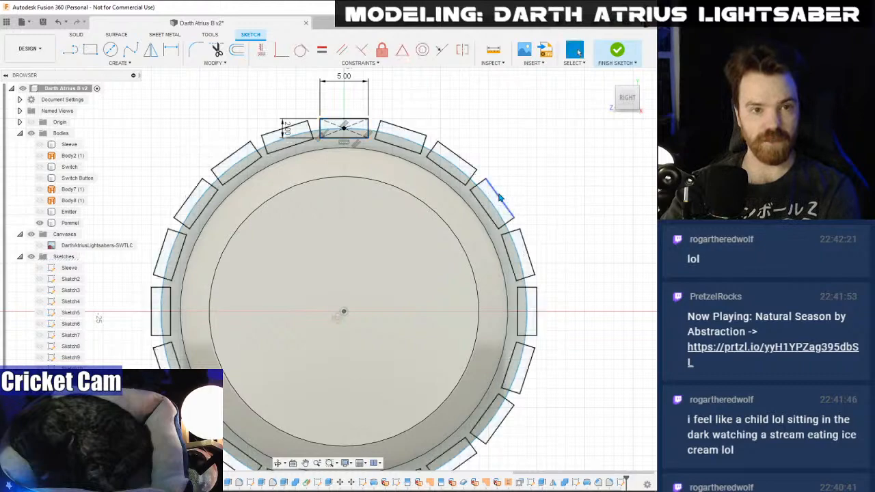
- Show the reference canvas, finish the sketch, and compare the pommel with the canvas in the front view
{"action": "scroll", "coordinate": [521, 152], "scroll_direction": "down", "scroll_amount": 1}
{"action": "mouse_move", "coordinate": [632, 100]}
{"action": "left_mouse_down"}
{"action": "mouse_move", "coordinate": [684, 112]}
{"action": "mouse_move", "coordinate": [642, 107]}
{"action": "left_mouse_up"}
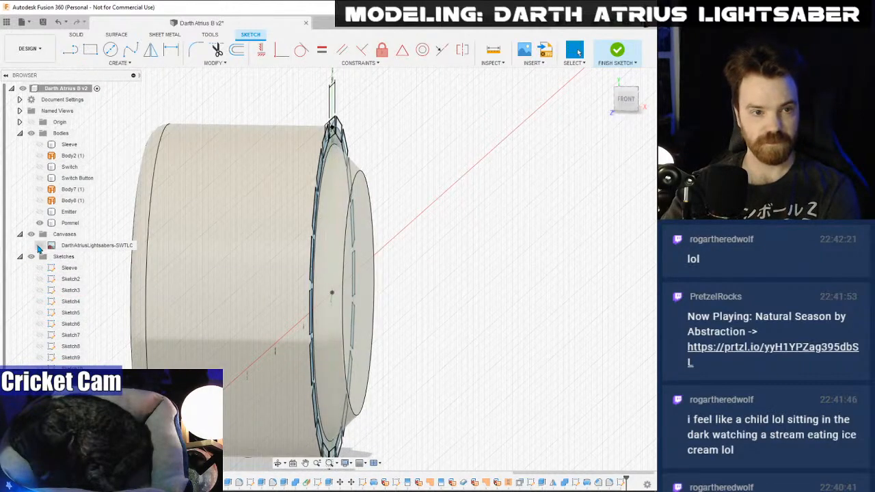
{"action": "left_click", "coordinate": [39, 246]}
{"action": "left_click", "coordinate": [615, 54]}
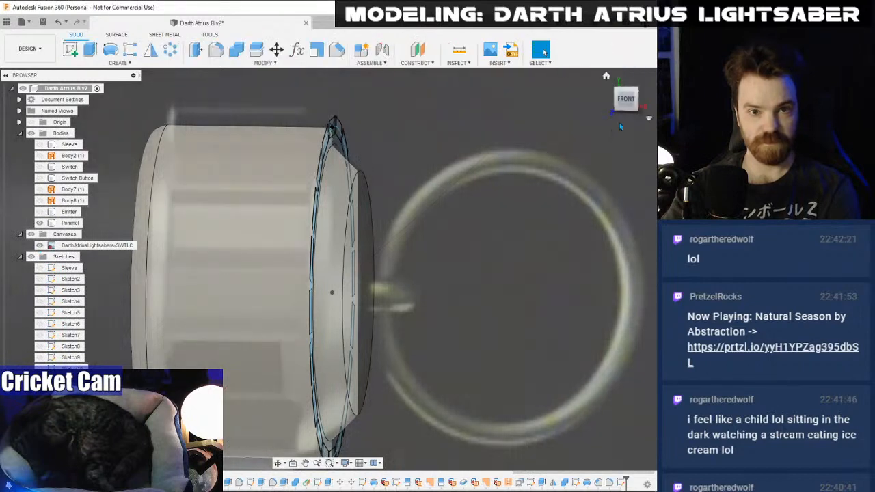
{"action": "left_click", "coordinate": [627, 100]}
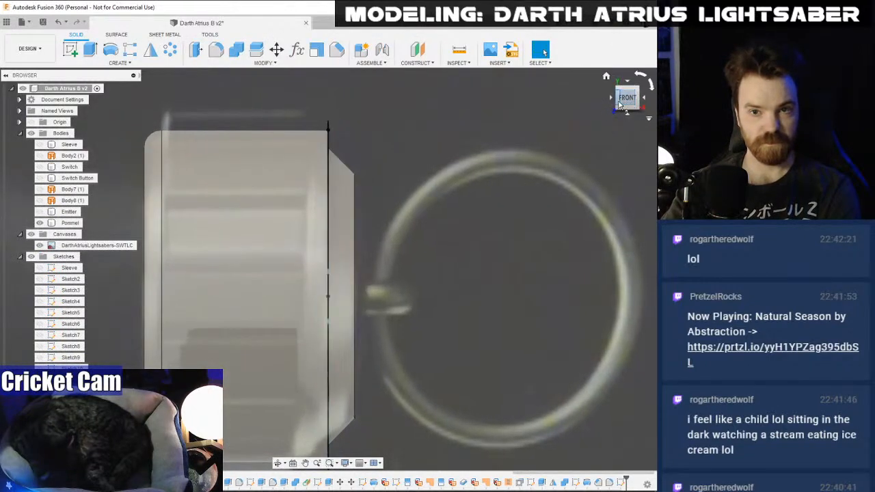
{"action": "left_click_drag", "start_coordinate": [620, 105], "coordinate": [525, 139]}
{"action": "scroll", "coordinate": [525, 140], "scroll_direction": "down", "scroll_amount": 2}
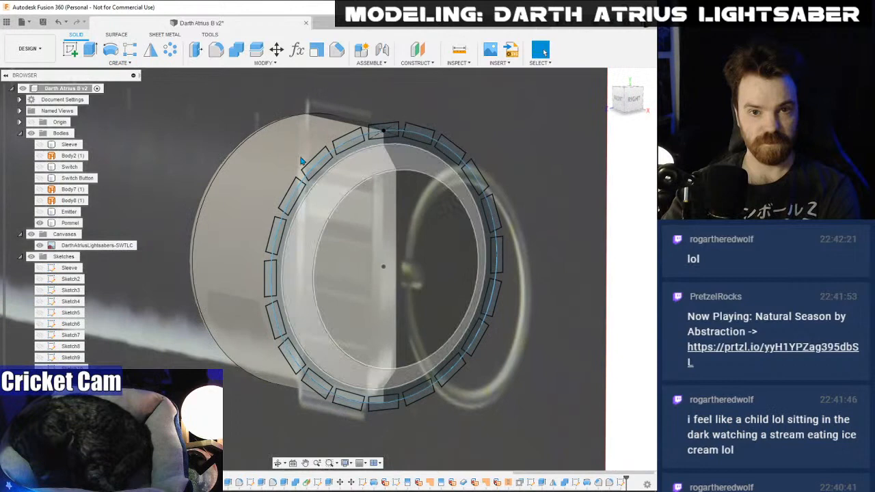
- Hide the reference canvas and select the patterned rectangles and outer ring for an extrusion, excluding the two inner faces
{"action": "left_click", "coordinate": [39, 245]}
{"action": "left_click", "coordinate": [90, 49]}
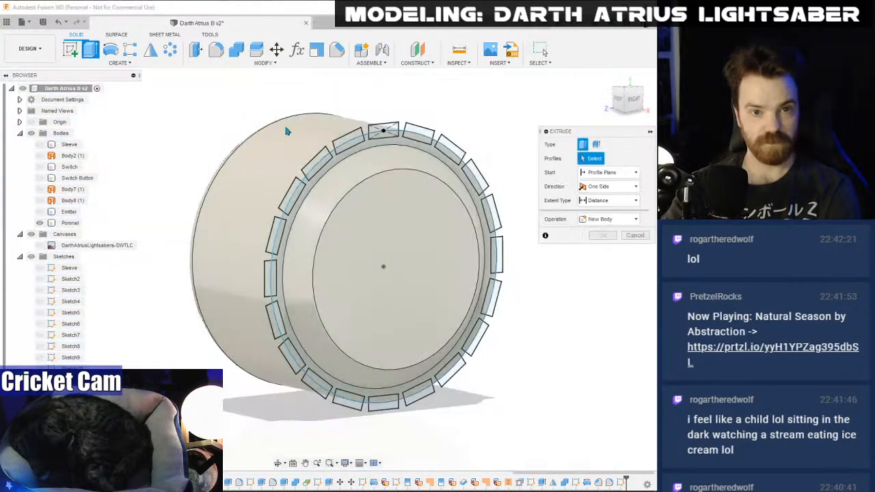
{"action": "left_click_drag", "start_coordinate": [188, 88], "coordinate": [552, 432]}
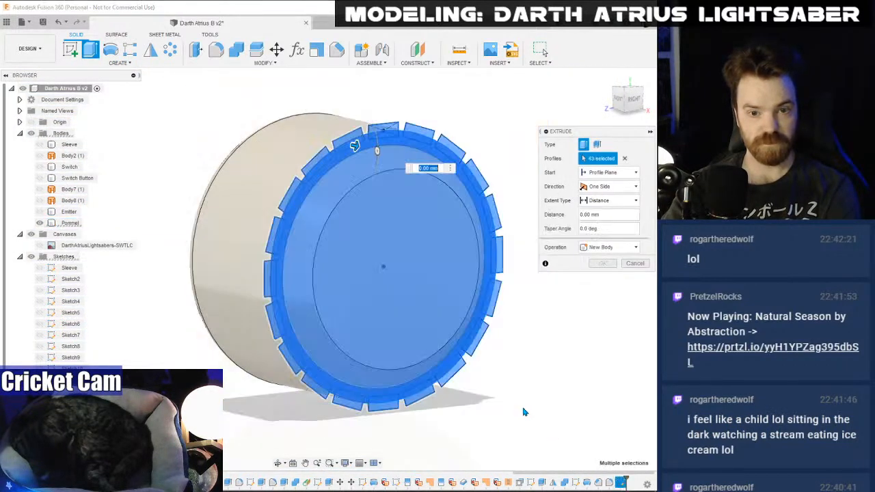
{"action": "left_click", "coordinate": [442, 287]}
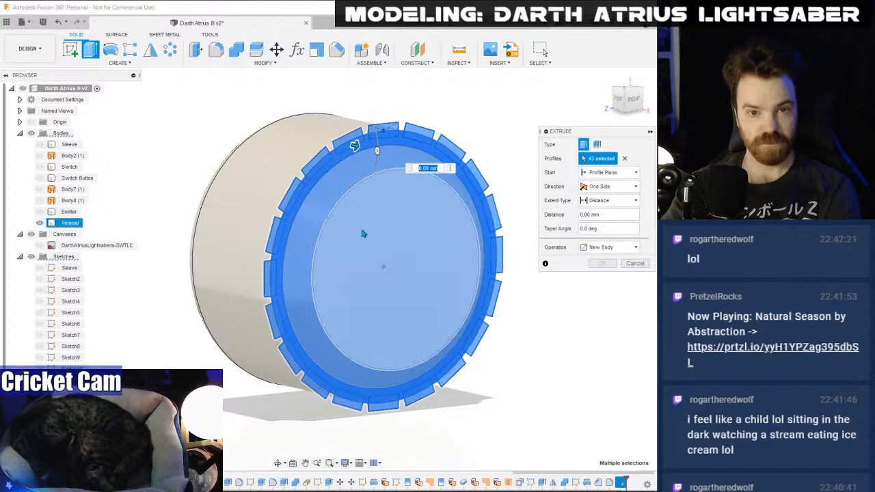
{"action": "left_click", "coordinate": [358, 158]}
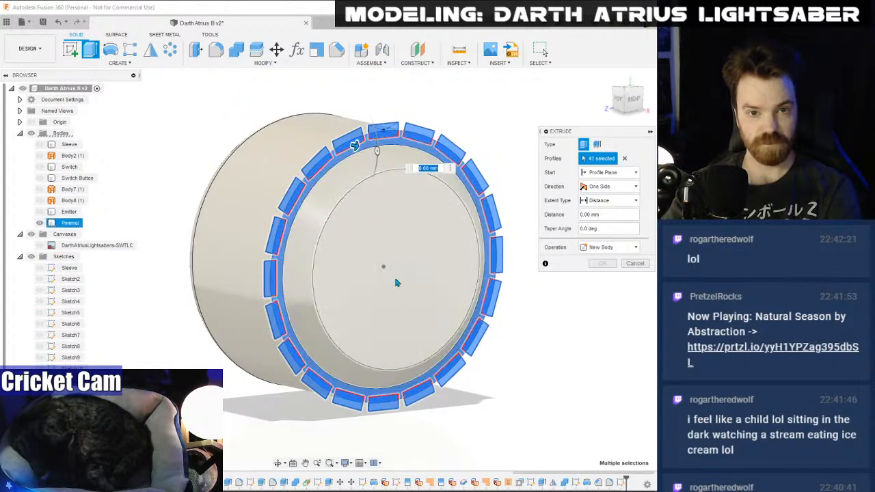
- In the front view with the reference canvas shown, set the extrusion to start at an offset of -3 mm
{"action": "left_click", "coordinate": [619, 99]}
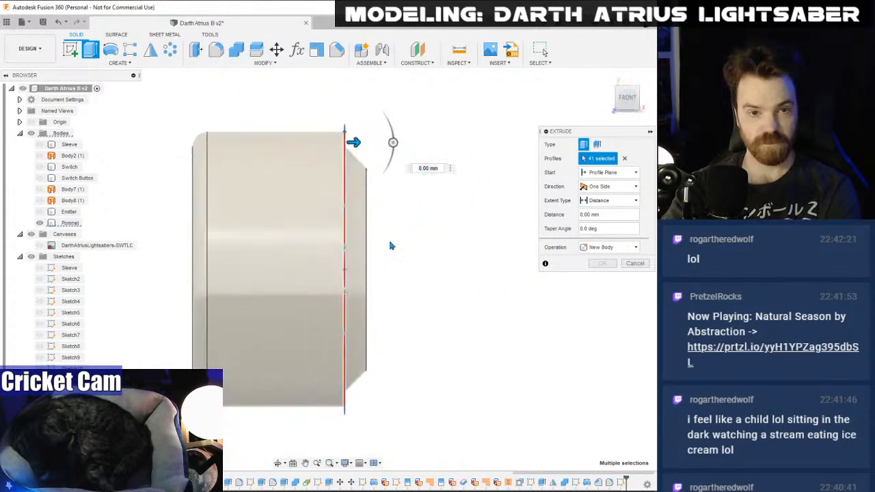
{"action": "left_click", "coordinate": [609, 173]}
{"action": "left_click", "coordinate": [602, 192]}
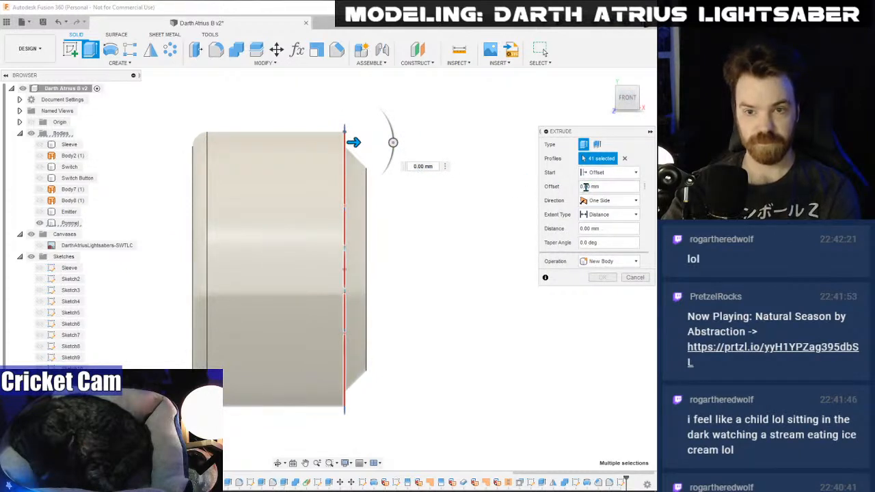
{"action": "left_click", "coordinate": [40, 244]}
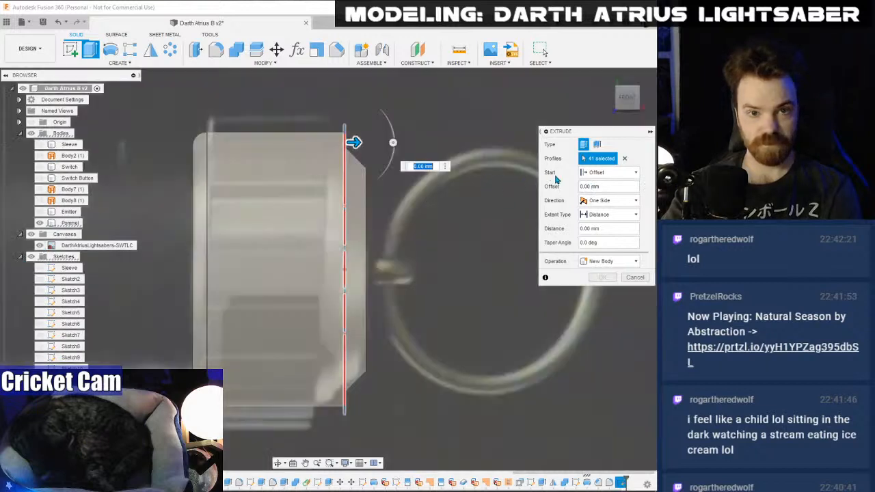
{"action": "left_click", "coordinate": [582, 186]}
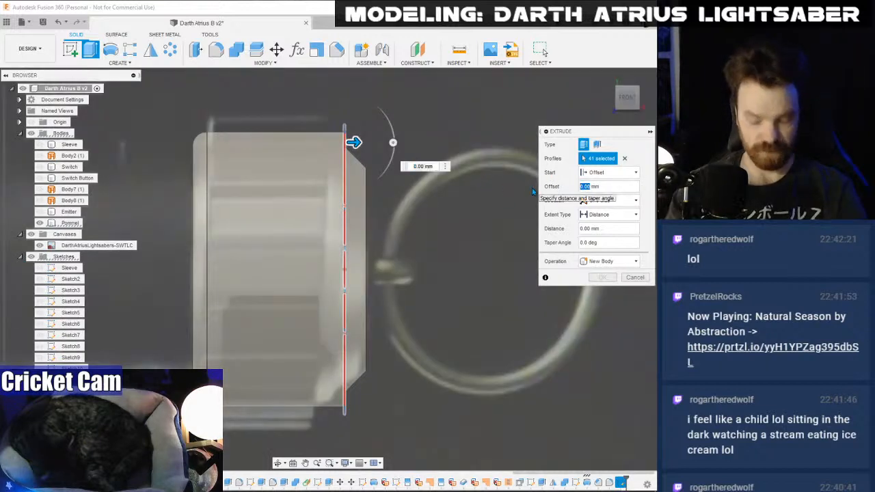
{"action": "type", "text": "-3"}
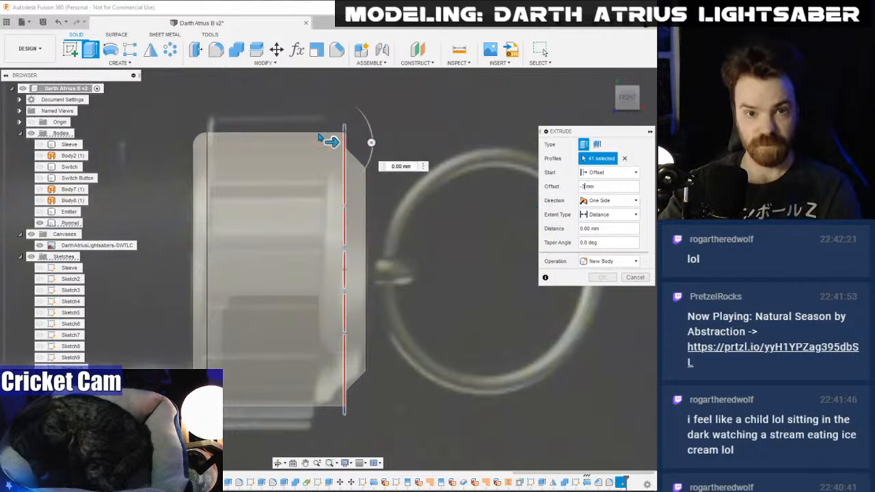
- Extrude the ridge profiles by -15.5 mm as a new body
{"action": "left_click_drag", "start_coordinate": [331, 141], "coordinate": [194, 141]}
{"action": "scroll", "coordinate": [191, 141], "scroll_direction": "up", "scroll_amount": 4}
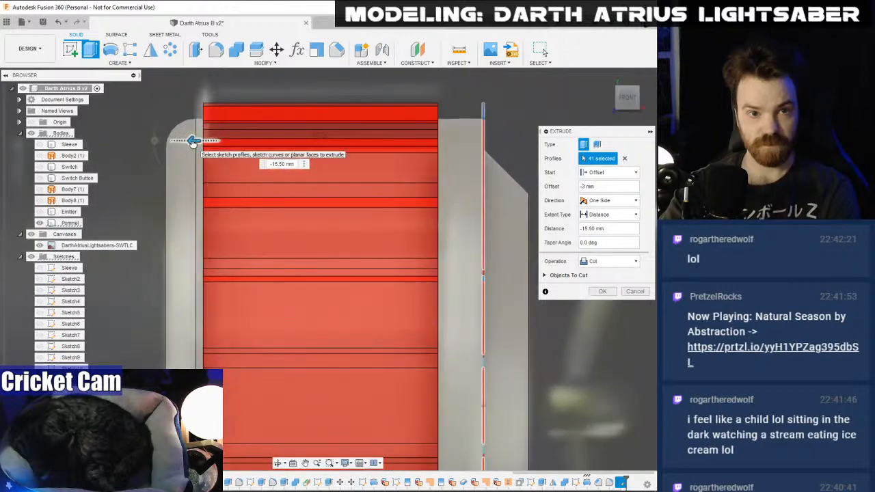
{"action": "left_click", "coordinate": [605, 262]}
{"action": "left_click", "coordinate": [595, 303]}
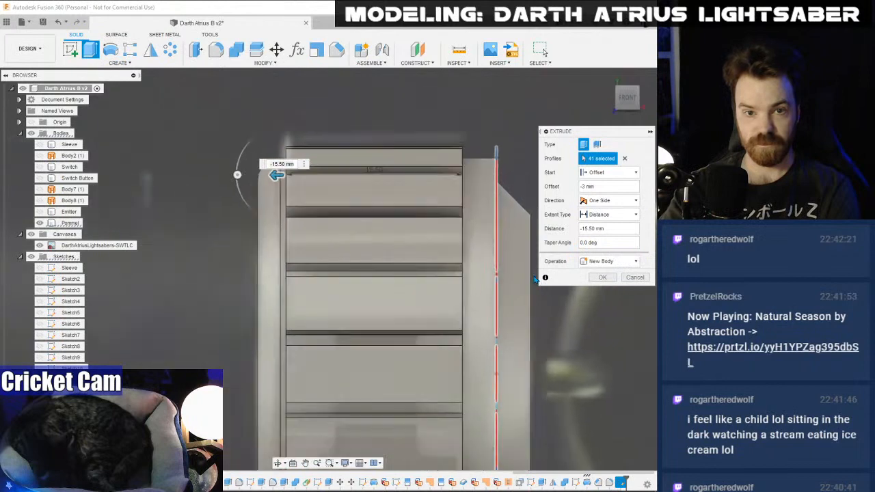
{"action": "scroll", "coordinate": [536, 279], "scroll_direction": "down", "scroll_amount": 2}
{"action": "left_click", "coordinate": [602, 277]}
- Examine the extruded ridges against the reference canvas from the front and at an angle, and look through the sketches
{"action": "middle_click_drag", "start_coordinate": [556, 295], "coordinate": [523, 208]}
{"action": "scroll", "coordinate": [523, 209], "scroll_direction": "down", "scroll_amount": 2}
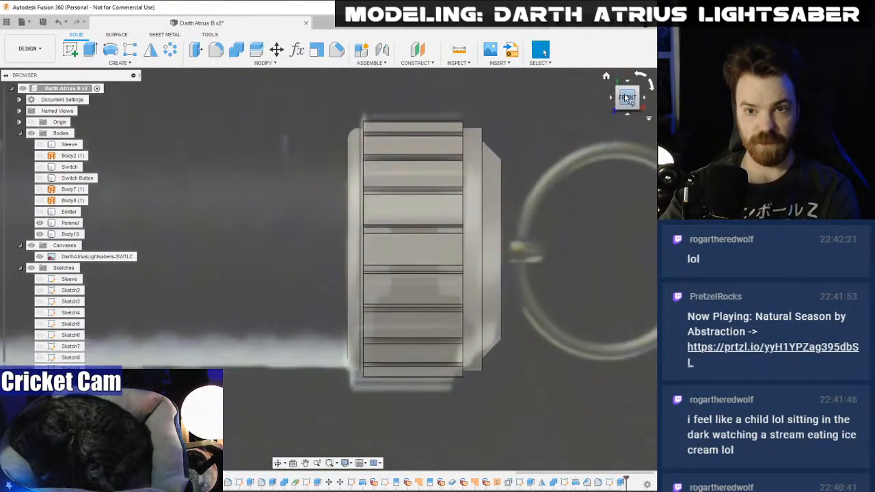
{"action": "middle_click_drag", "start_coordinate": [327, 262], "coordinate": [208, 291], "text": "shift"}
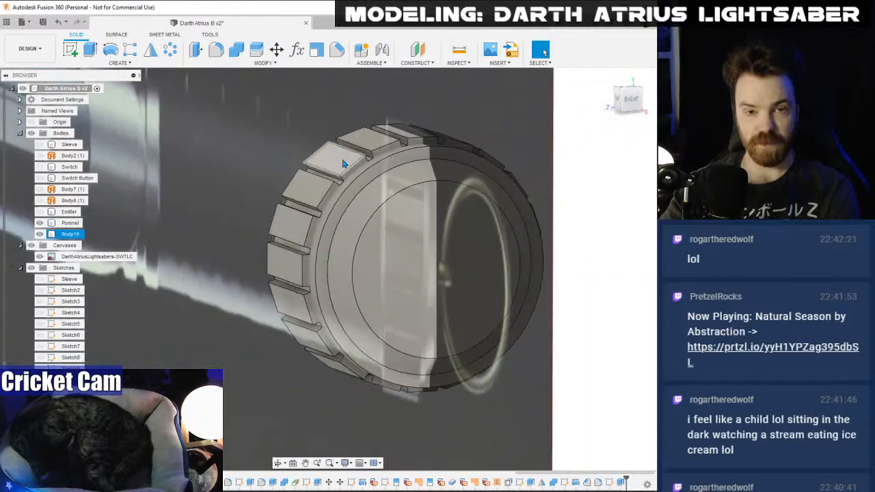
{"action": "scroll", "coordinate": [393, 273], "scroll_direction": "down", "scroll_amount": 1}
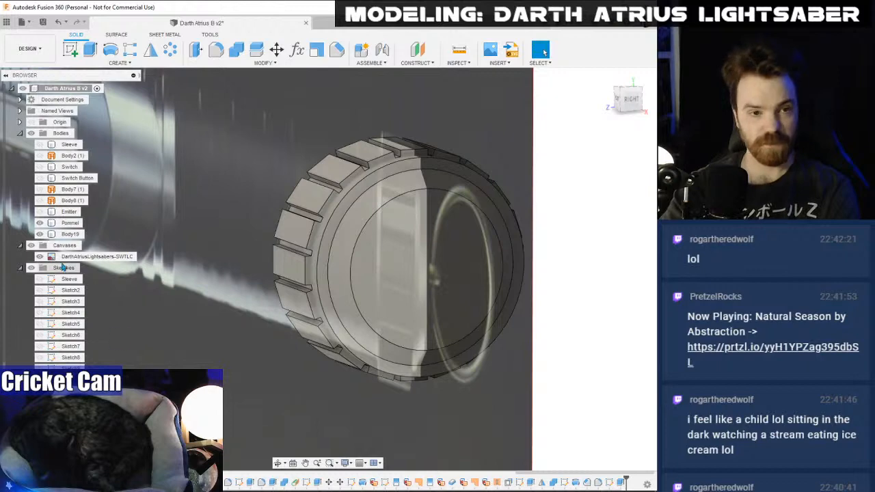
{"action": "scroll", "coordinate": [66, 300], "scroll_direction": "down", "scroll_amount": 1}
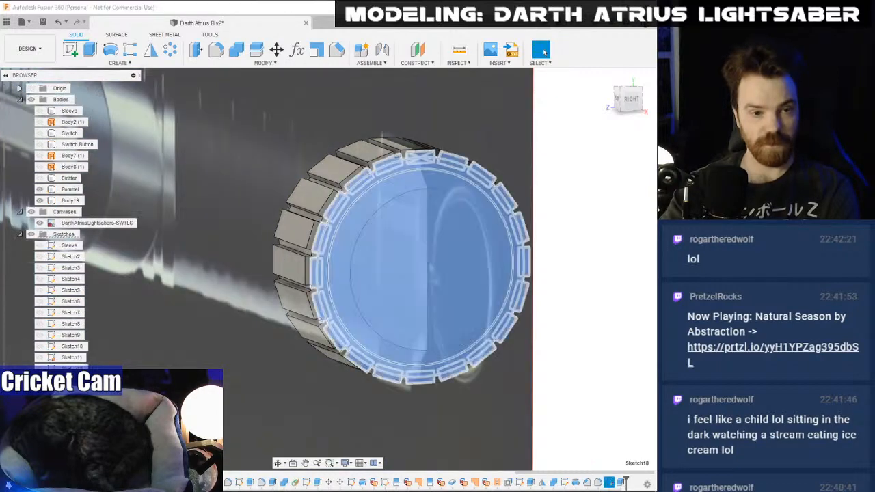
- Open the ridge profile sketch for editing and check the uppermost rectangle's centre point, the pommel's centre and the outer circle
{"action": "right_click", "coordinate": [69, 287]}
{"action": "left_click", "coordinate": [92, 314]}
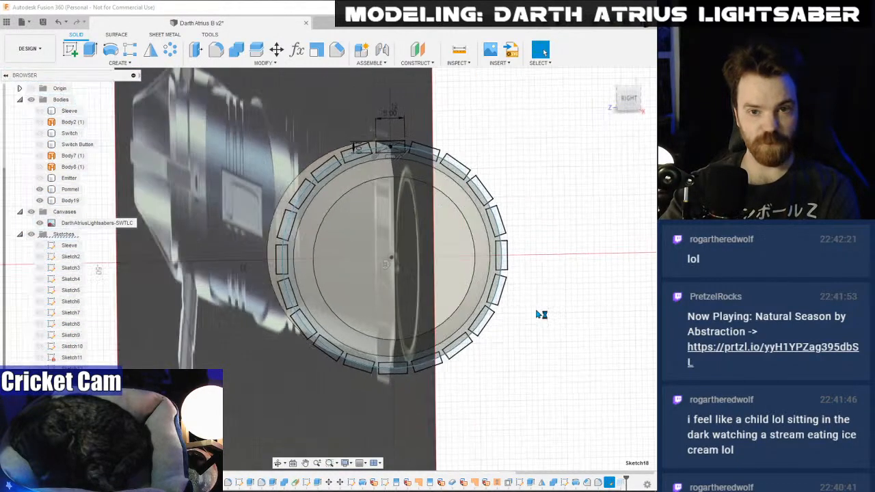
{"action": "scroll", "coordinate": [396, 166], "scroll_direction": "up", "scroll_amount": 3}
{"action": "left_click", "coordinate": [350, 119]}
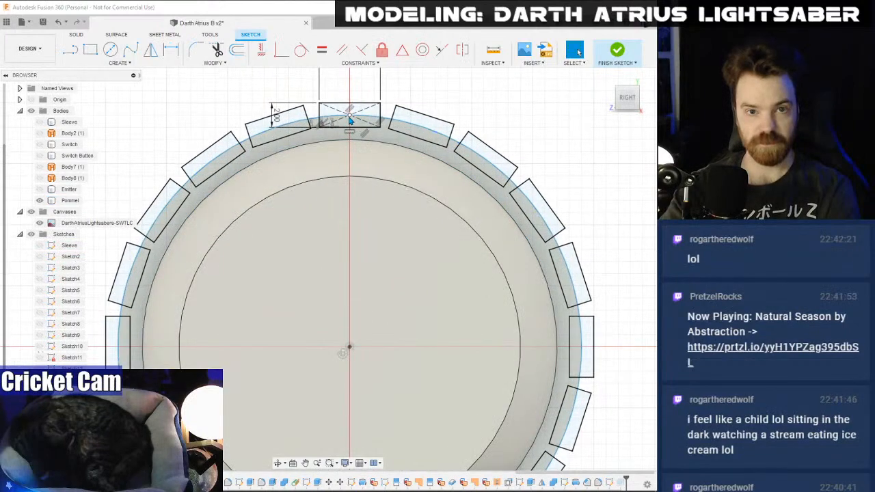
{"action": "left_click_drag", "start_coordinate": [349, 116], "coordinate": [351, 115]}
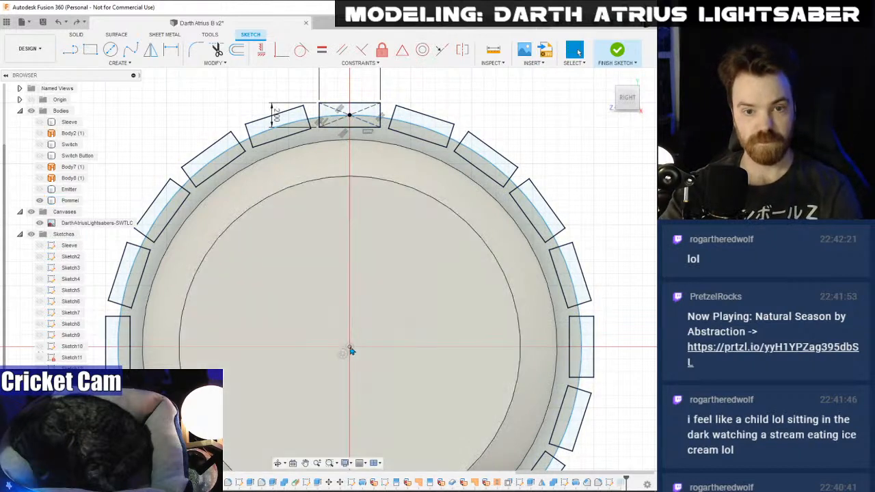
{"action": "left_click", "coordinate": [349, 348]}
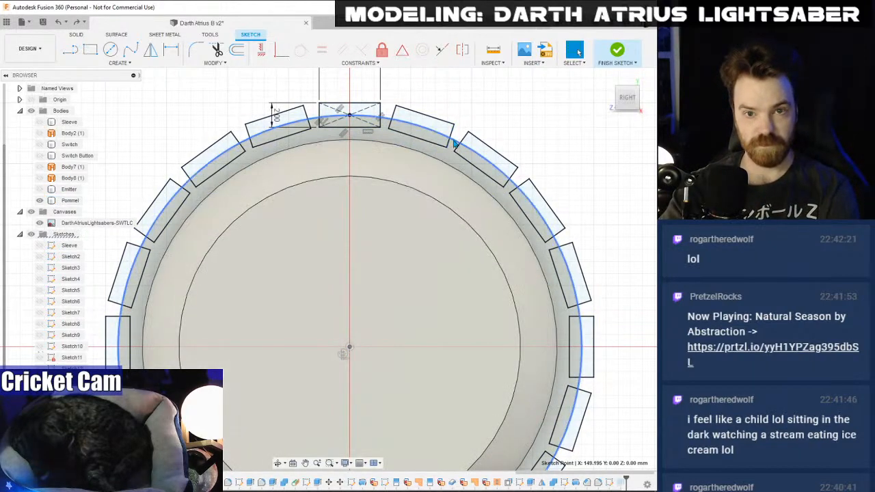
{"action": "left_click", "coordinate": [455, 142]}
{"action": "scroll", "coordinate": [557, 175], "scroll_direction": "down", "scroll_amount": 3}
{"action": "scroll", "coordinate": [550, 184], "scroll_direction": "up", "scroll_amount": 2}
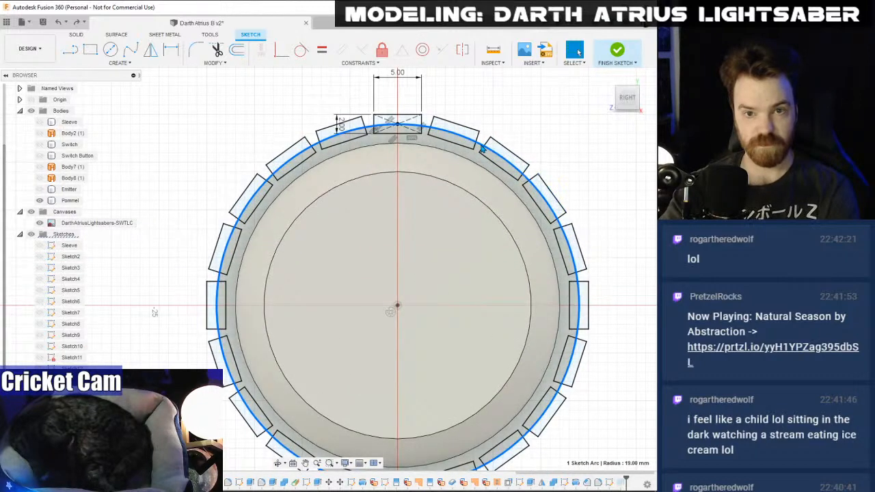
{"action": "left_click_drag", "start_coordinate": [482, 147], "coordinate": [486, 145]}
{"action": "left_click", "coordinate": [536, 133]}
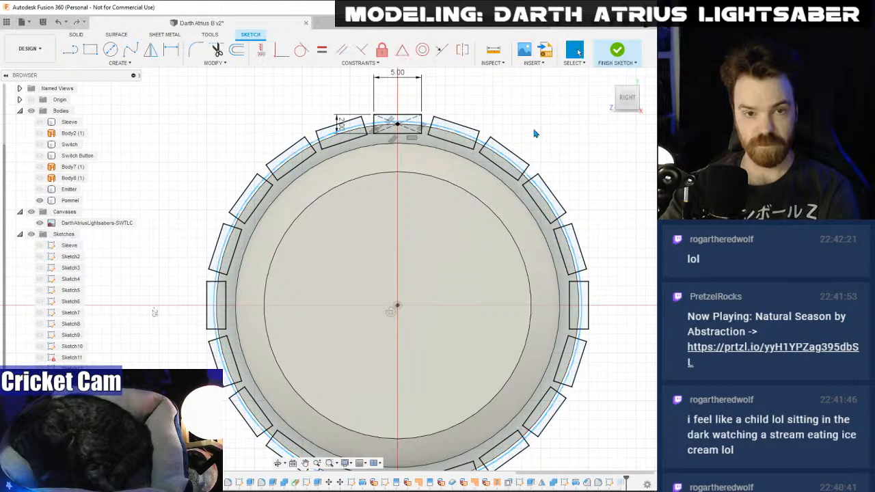
{"action": "scroll", "coordinate": [397, 130], "scroll_direction": "up", "scroll_amount": 5}
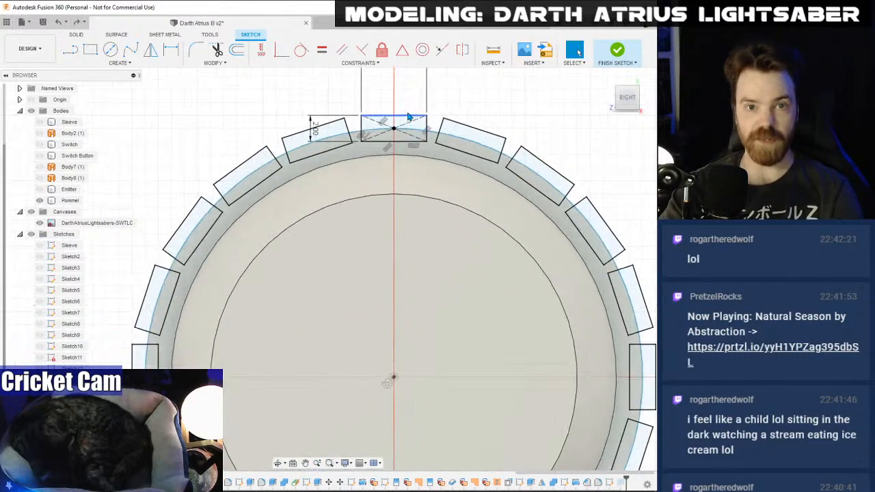
{"action": "right_click", "coordinate": [399, 131]}
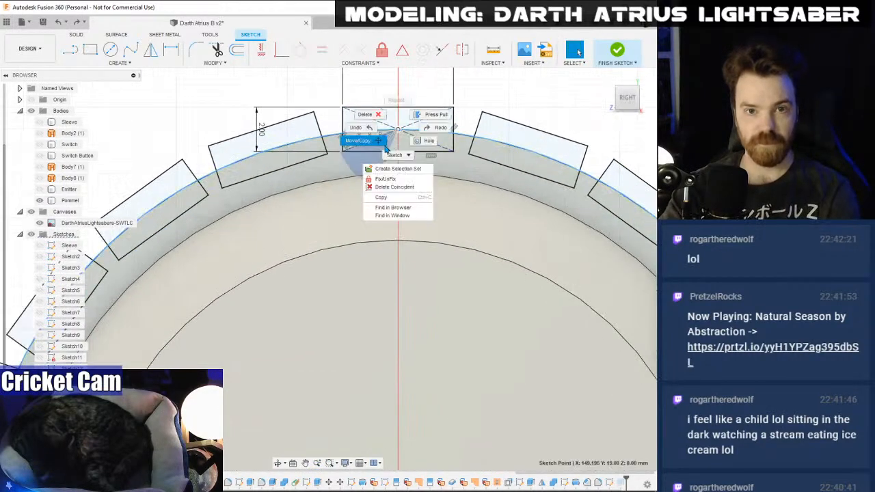
{"action": "left_click", "coordinate": [357, 141]}
{"action": "left_click_drag", "start_coordinate": [399, 103], "coordinate": [398, 90]}
{"action": "left_click", "coordinate": [634, 301]}
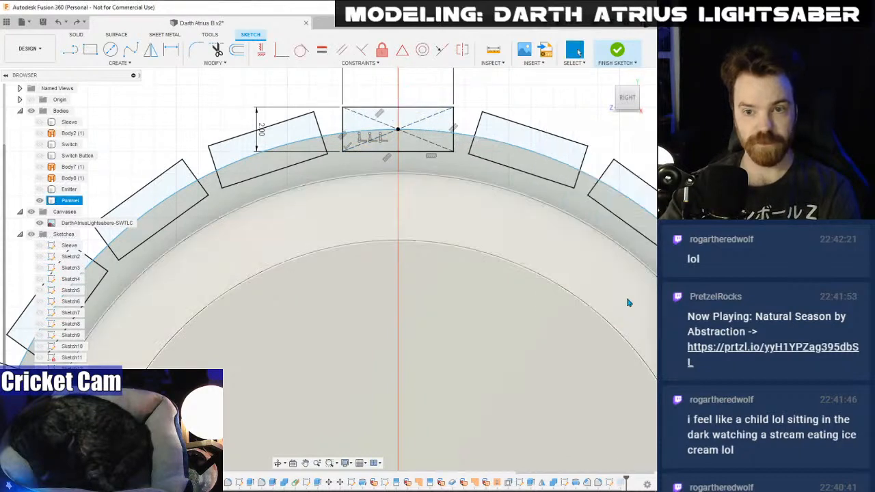
- Try to set the height of the patterned ridge rectangle to 3 mm
{"action": "scroll", "coordinate": [504, 322], "scroll_direction": "down", "scroll_amount": 4}
{"action": "mouse_move", "coordinate": [507, 348]}
{"action": "middle_mouse_down"}
{"action": "mouse_move", "coordinate": [476, 234]}
{"action": "mouse_move", "coordinate": [440, 337]}
{"action": "middle_mouse_up"}
{"action": "left_click", "coordinate": [334, 208]}
{"action": "left_click", "coordinate": [331, 183]}
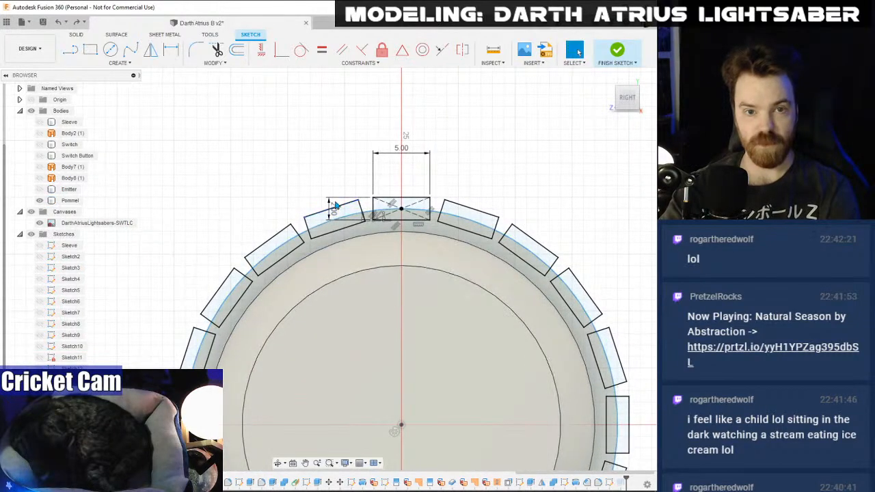
{"action": "double_click", "coordinate": [336, 207]}
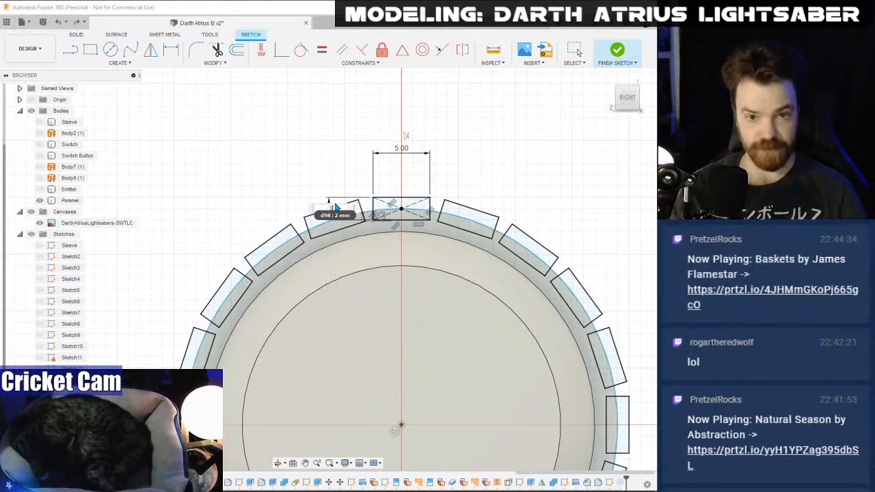
{"action": "key", "text": "Return"}
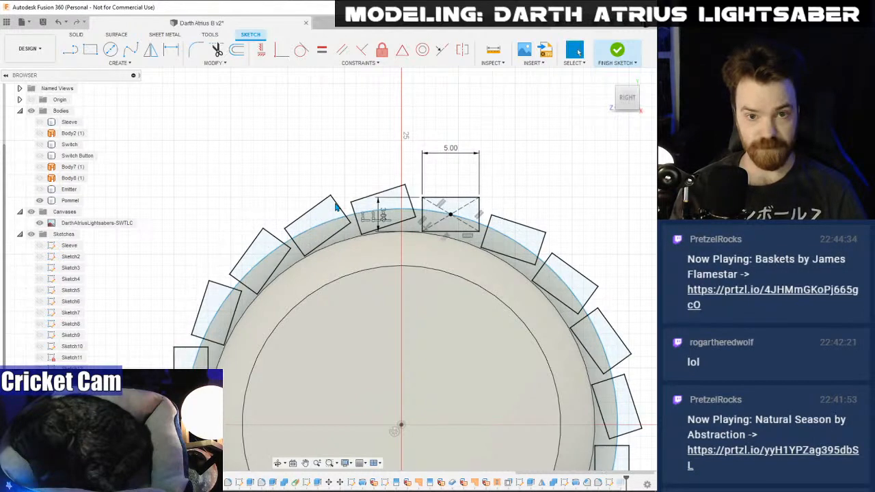
{"action": "mouse_move", "coordinate": [515, 201]}
{"action": "middle_mouse_down"}
{"action": "mouse_move", "coordinate": [551, 104]}
{"action": "mouse_move", "coordinate": [512, 112]}
{"action": "middle_mouse_up"}
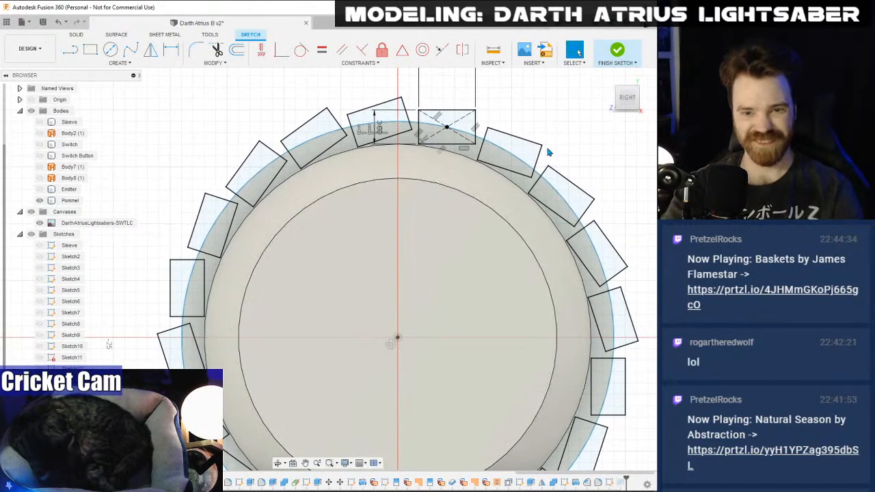
- Undo the height change, the ridge extrusion, the circular pattern and the original rectangle, back to the empty sketch on the pommel's end
{"action": "key", "text": "ctrl+z"}
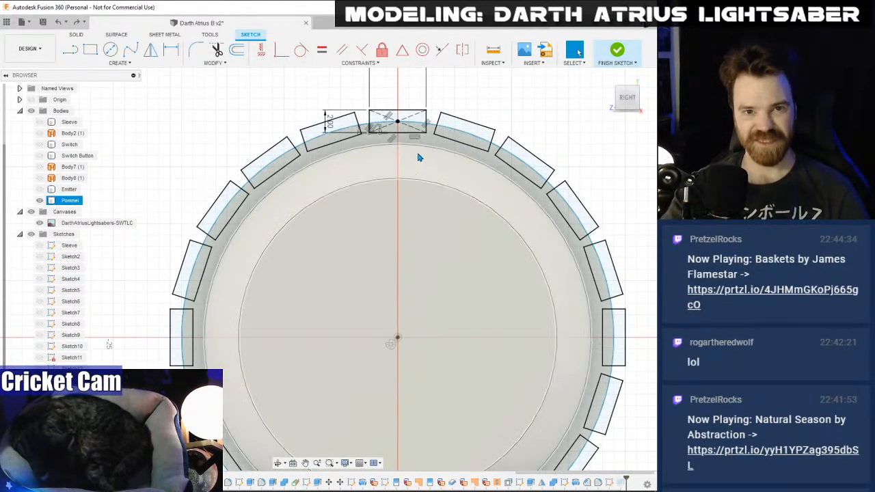
{"action": "middle_click_drag", "start_coordinate": [419, 157], "coordinate": [405, 229]}
{"action": "key", "text": "ctrl+z"}
{"action": "key", "text": "ctrl+z"}
{"action": "key", "text": "ctrl+z"}
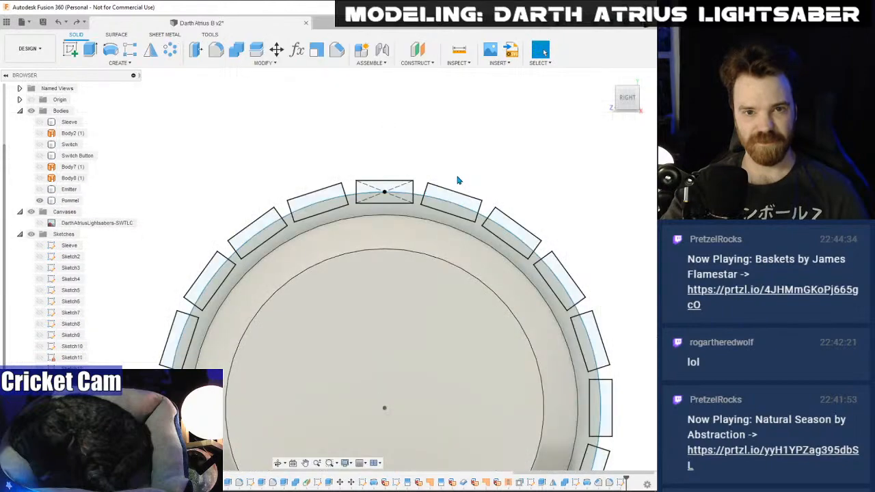
{"action": "key", "text": "ctrl+z"}
{"action": "key", "text": "ctrl+z"}
{"action": "key", "text": "ctrl+z"}
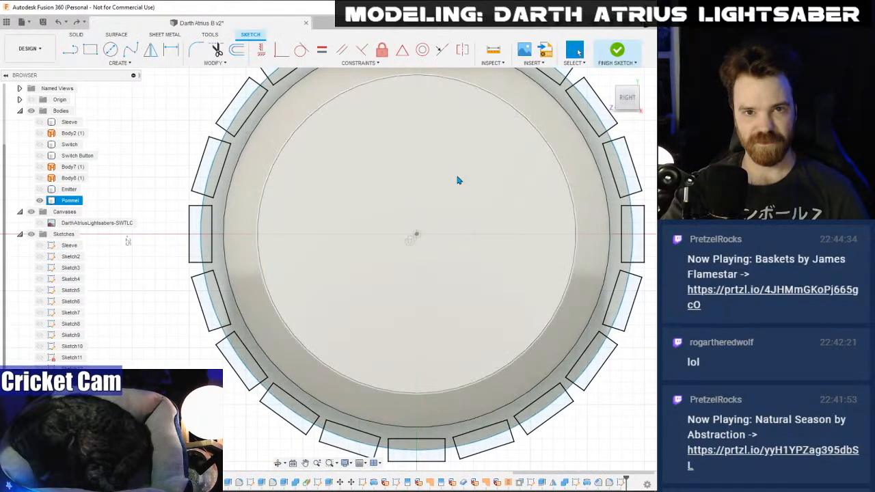
{"action": "key", "text": "ctrl+z"}
{"action": "key", "text": "ctrl+z"}
{"action": "key", "text": "ctrl+z"}
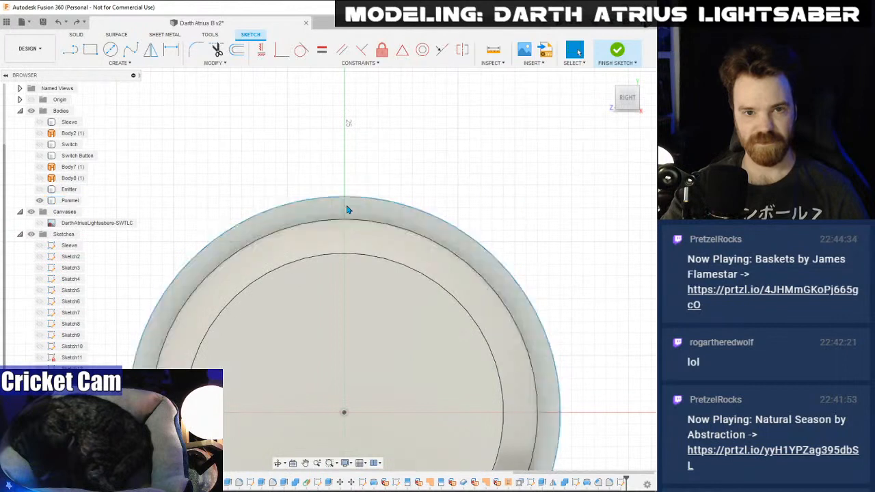
- Draw a 5.5 by 3 mm center rectangle centred on the uppermost point of the pommel's outer circle
{"action": "left_click", "coordinate": [119, 63]}
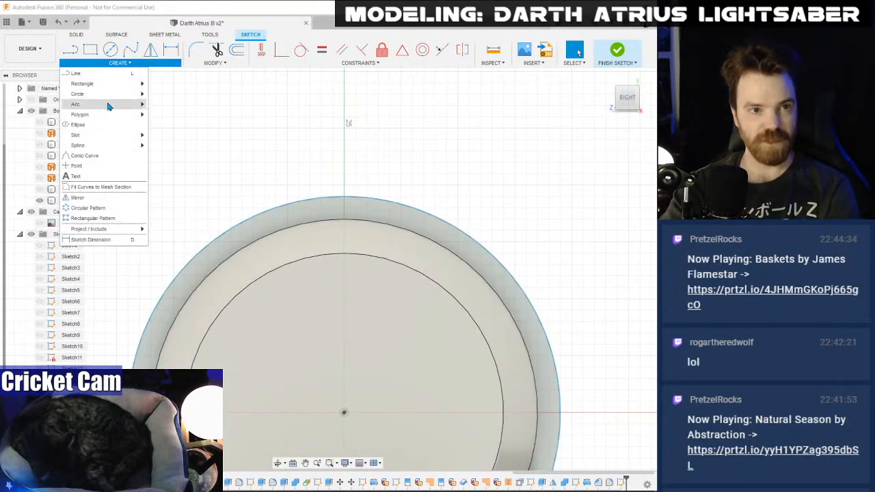
{"action": "mouse_move", "coordinate": [108, 84]}
{"action": "left_click", "coordinate": [186, 104]}
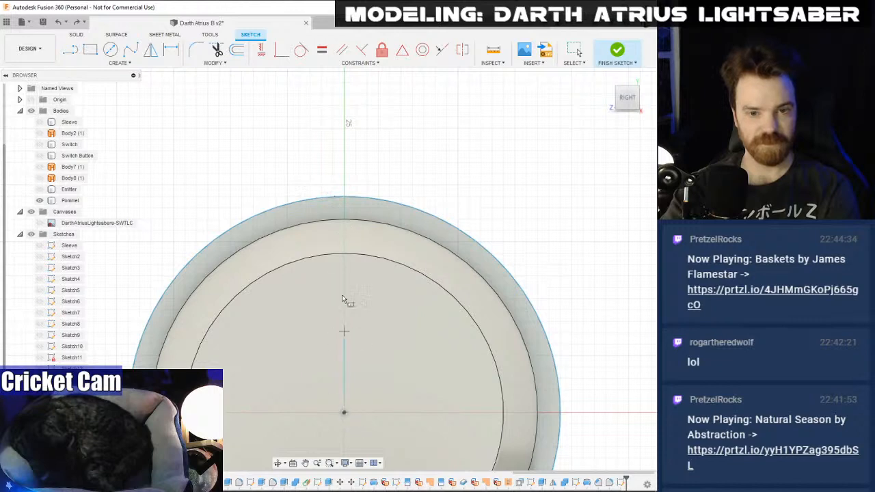
{"action": "left_click", "coordinate": [343, 196]}
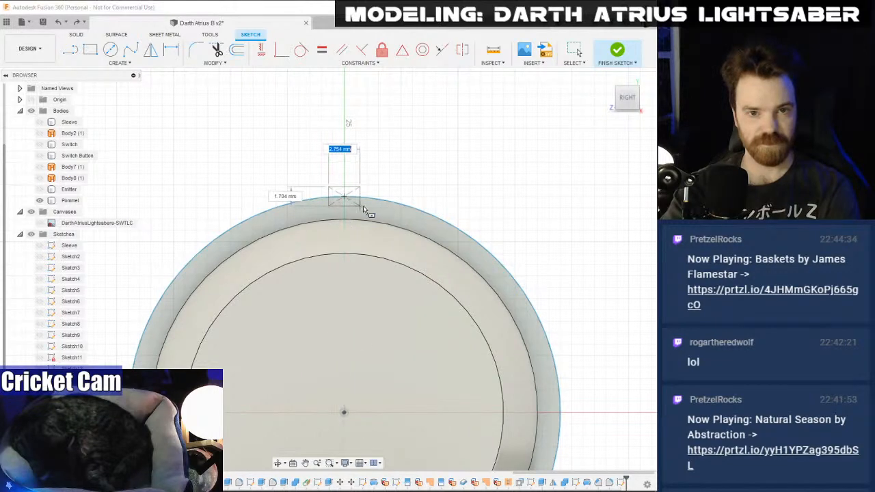
{"action": "type", "text": "5.5"}
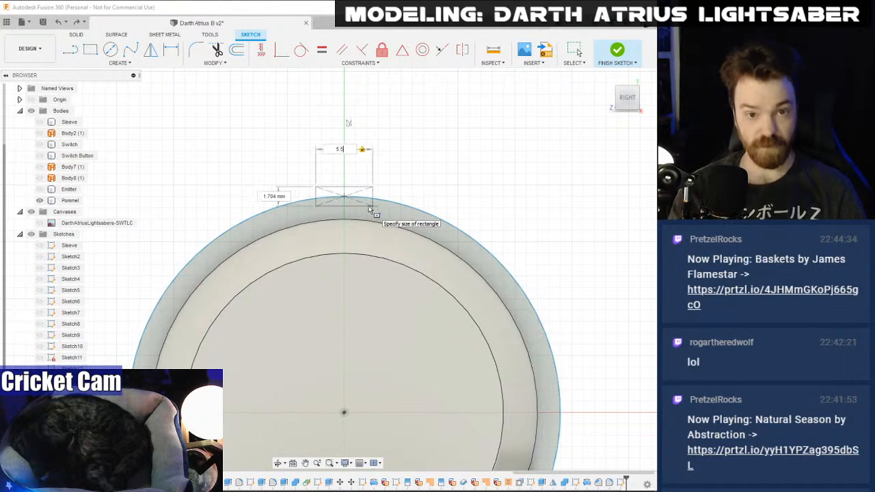
{"action": "key", "text": "Tab"}
{"action": "type", "text": "3"}
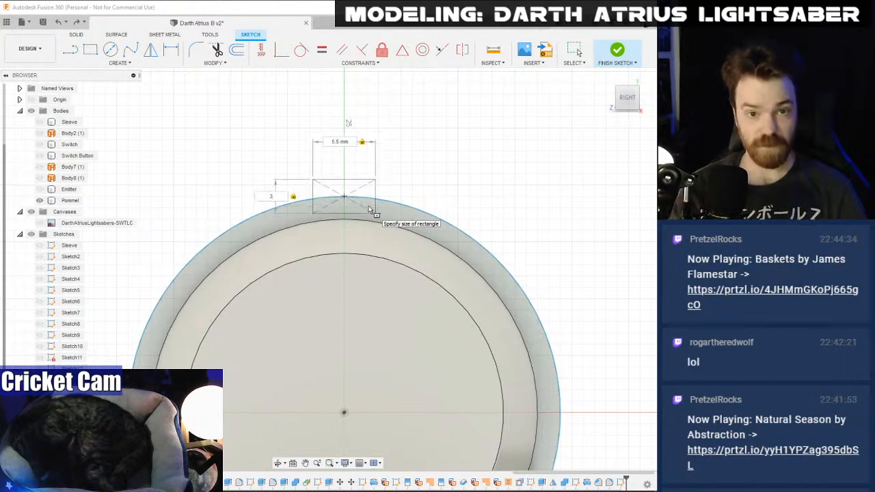
{"action": "key", "text": "Return"}
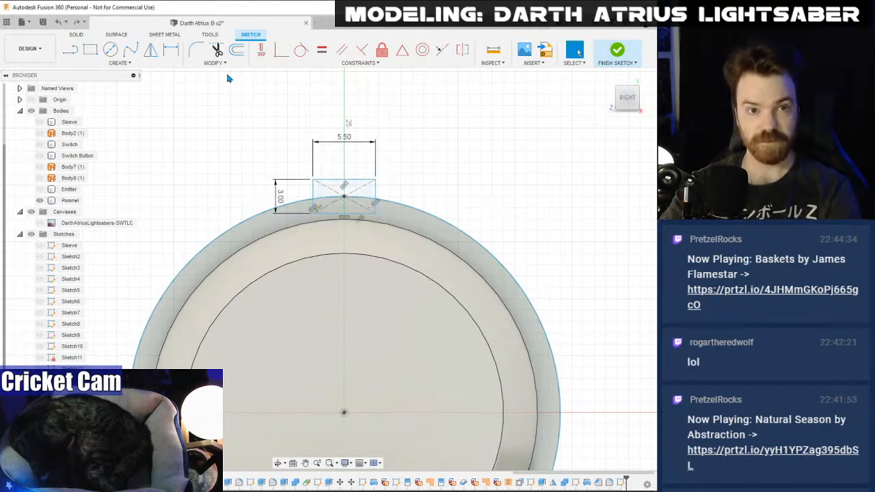
- Circular-pattern the rectangle around the pommel's centre with full angular spacing and a quantity of 20
{"action": "left_click", "coordinate": [119, 62]}
{"action": "left_click", "coordinate": [81, 210]}
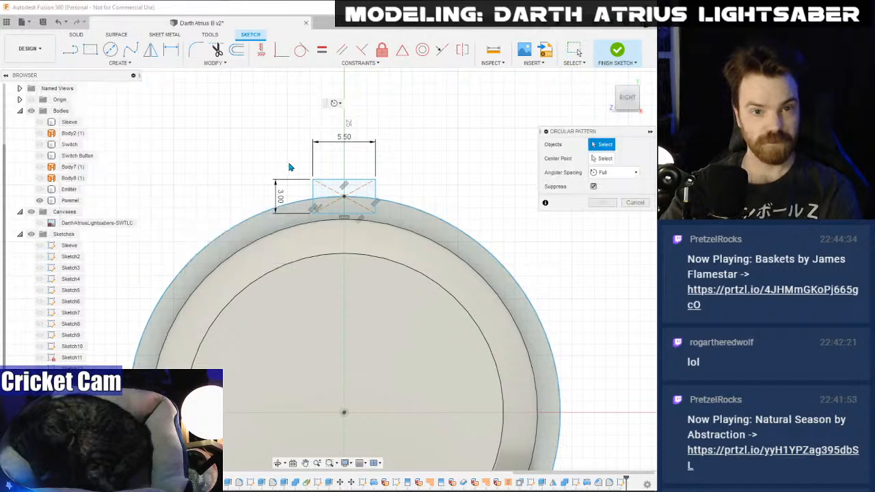
{"action": "left_click_drag", "start_coordinate": [289, 166], "coordinate": [409, 241]}
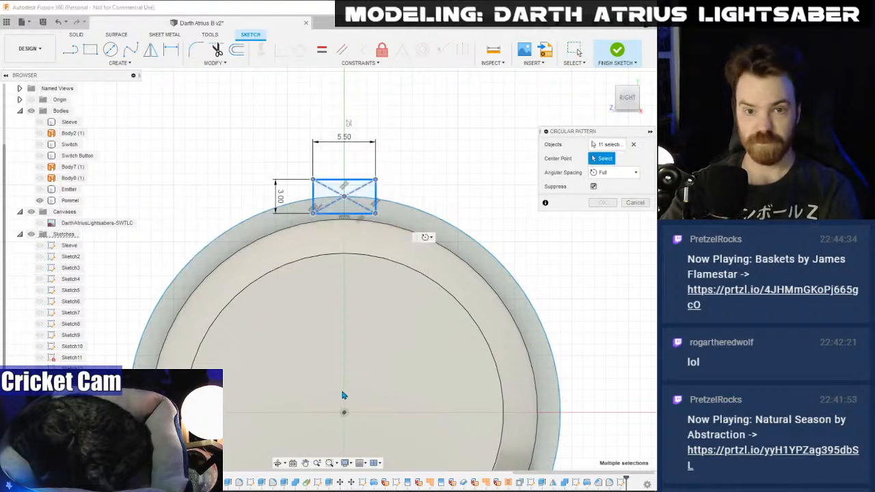
{"action": "left_click", "coordinate": [344, 413]}
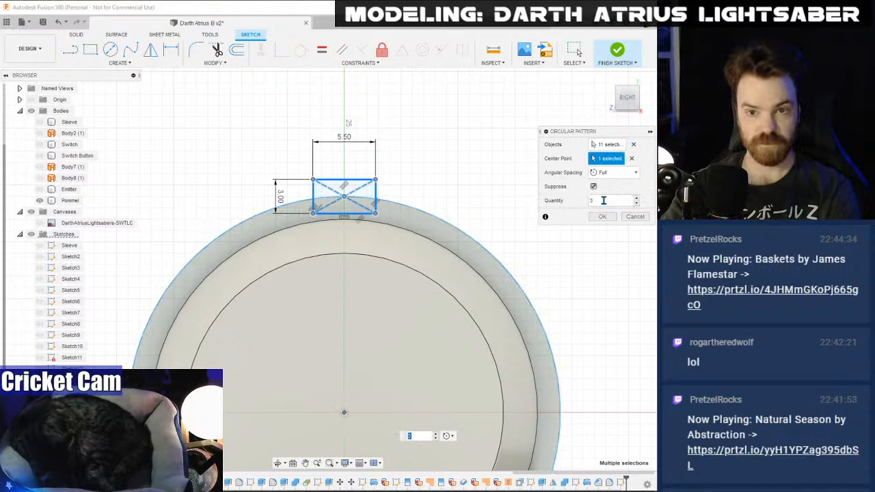
{"action": "scroll", "coordinate": [483, 307], "scroll_direction": "down", "scroll_amount": 4}
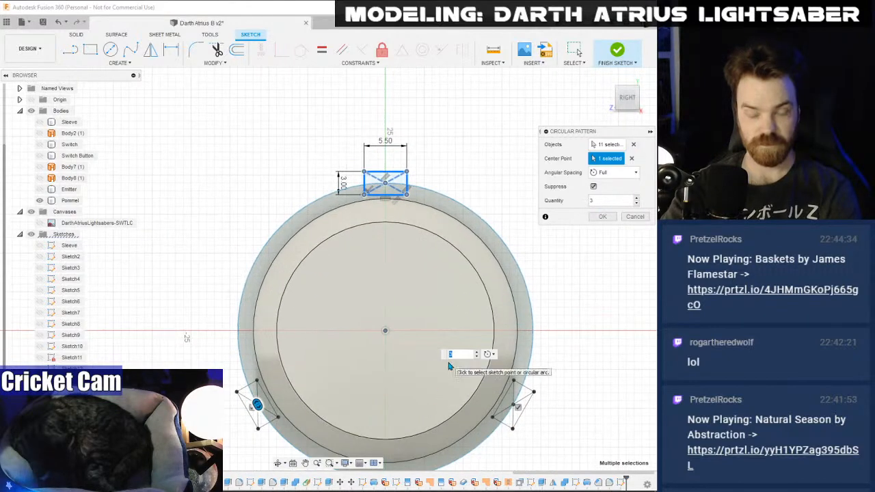
{"action": "key", "text": "Return"}
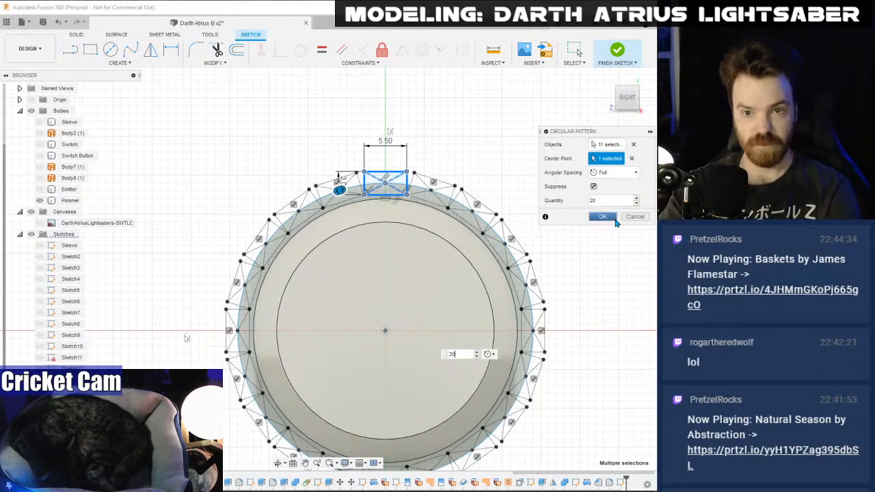
{"action": "left_click", "coordinate": [612, 220]}
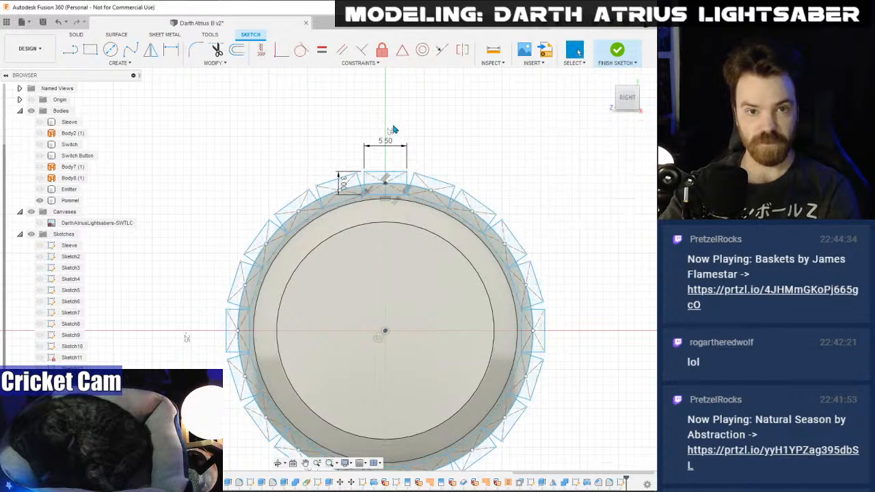
- Finish the sketch and start an extrusion of all twenty patterned rectangles, excluding the central area, hiding the pommel body only while selecting the profiles
{"action": "left_click", "coordinate": [617, 50]}
{"action": "left_click_drag", "start_coordinate": [632, 101], "coordinate": [566, 157]}
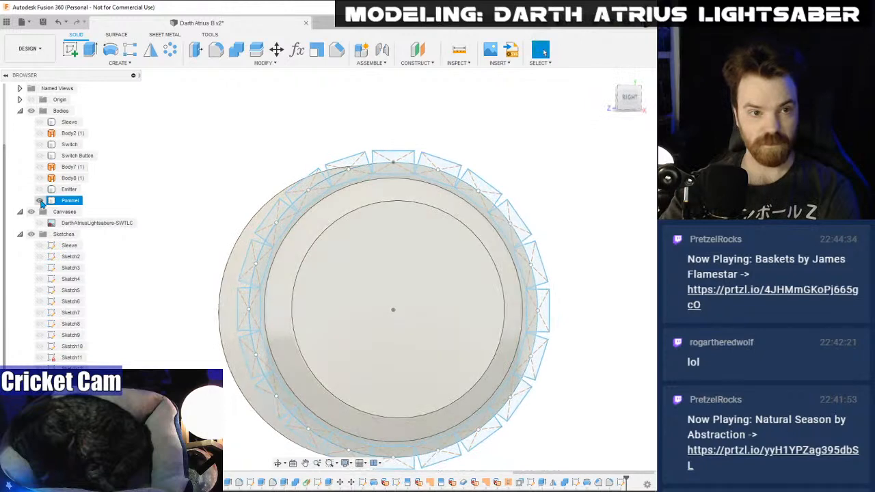
{"action": "left_click", "coordinate": [40, 200]}
{"action": "left_click", "coordinate": [93, 52]}
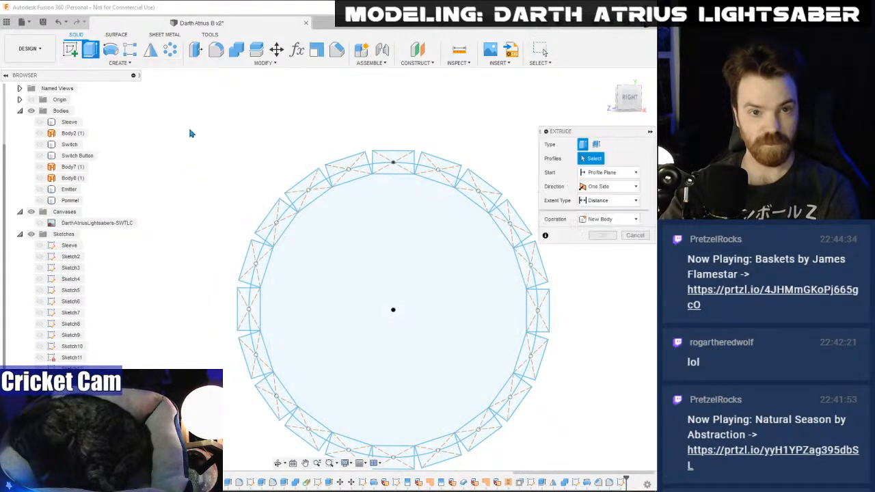
{"action": "left_click_drag", "start_coordinate": [186, 123], "coordinate": [593, 472]}
{"action": "left_click", "coordinate": [375, 313]}
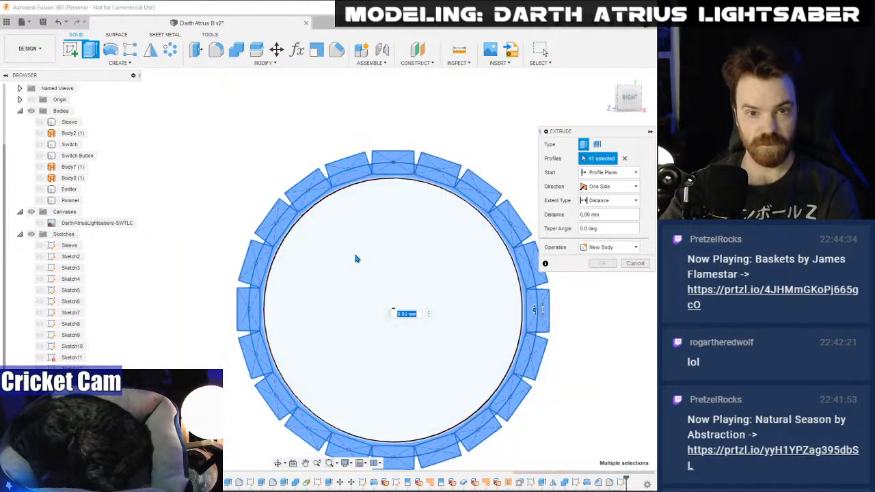
{"action": "left_click", "coordinate": [324, 197]}
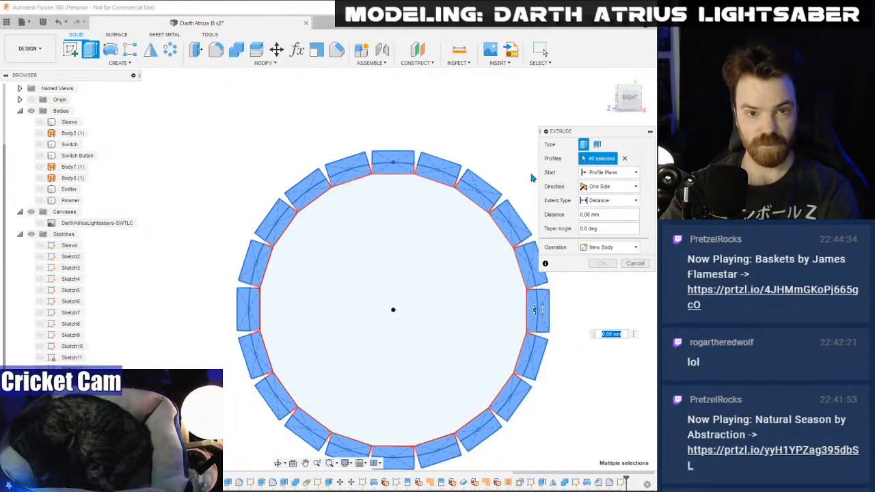
{"action": "left_click", "coordinate": [39, 201]}
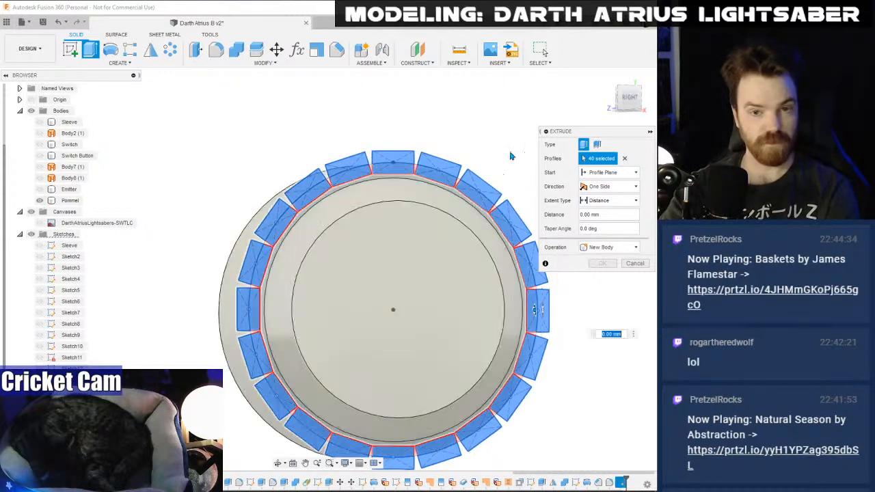
- Start the ridge extrusion from an offset of -3 mm relative to the sketch plane
{"action": "left_click", "coordinate": [629, 100]}
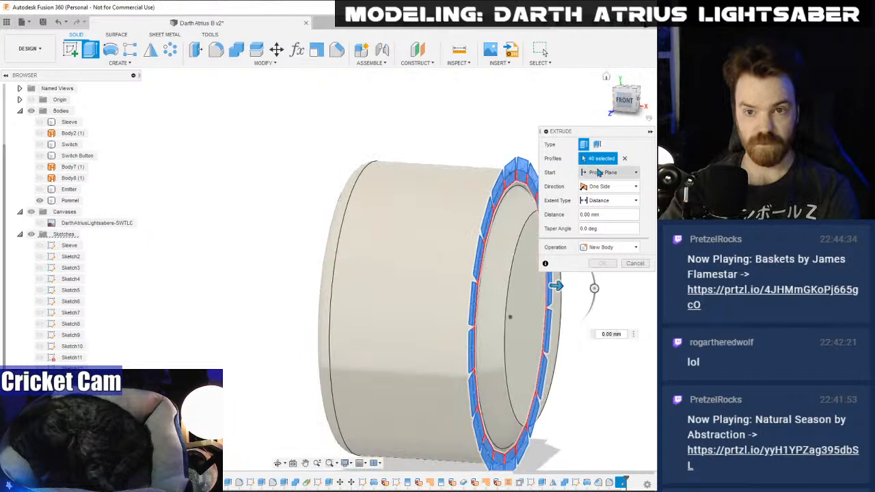
{"action": "left_click", "coordinate": [608, 172]}
{"action": "left_click", "coordinate": [605, 186]}
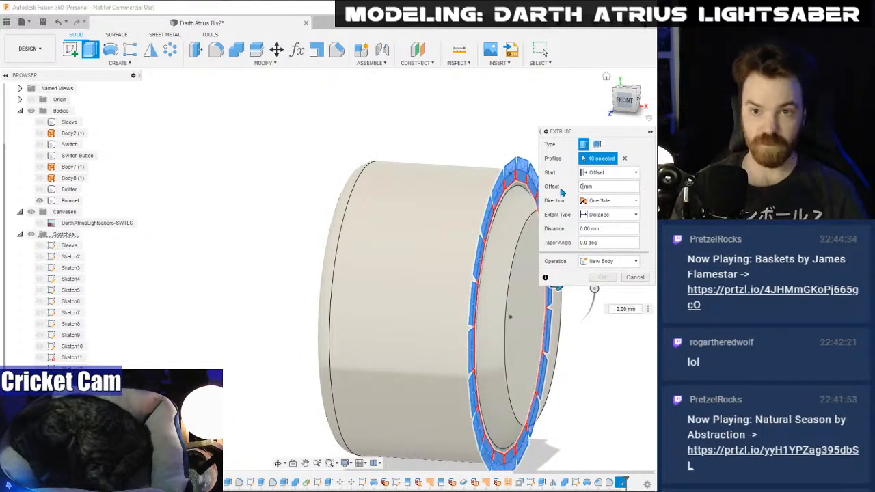
{"action": "key", "text": "BackSpace"}
{"action": "type", "text": "-3"}
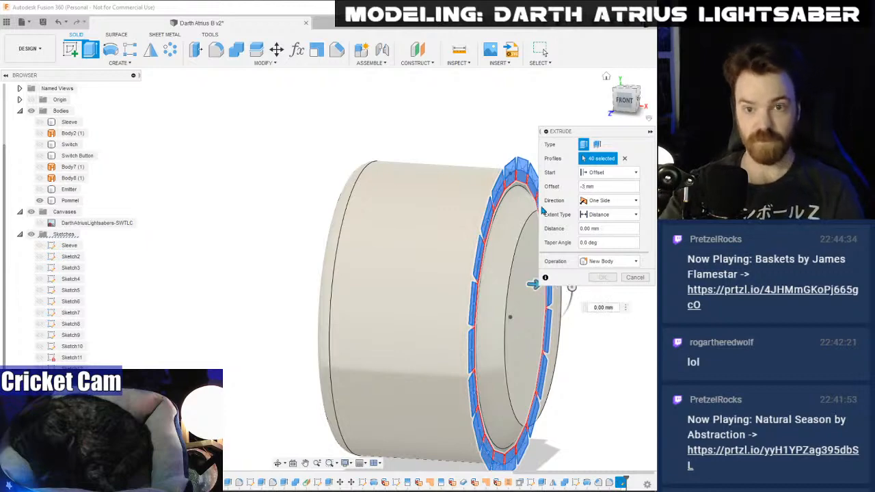
- Extrude the ridges -15.5 mm along the pommel and join them to its body
{"action": "left_click_drag", "start_coordinate": [582, 290], "coordinate": [388, 275]}
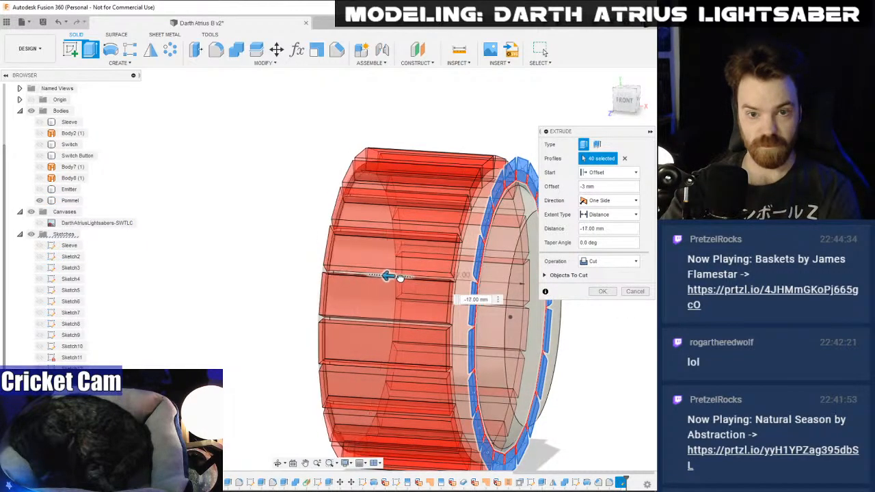
{"action": "left_click", "coordinate": [618, 106]}
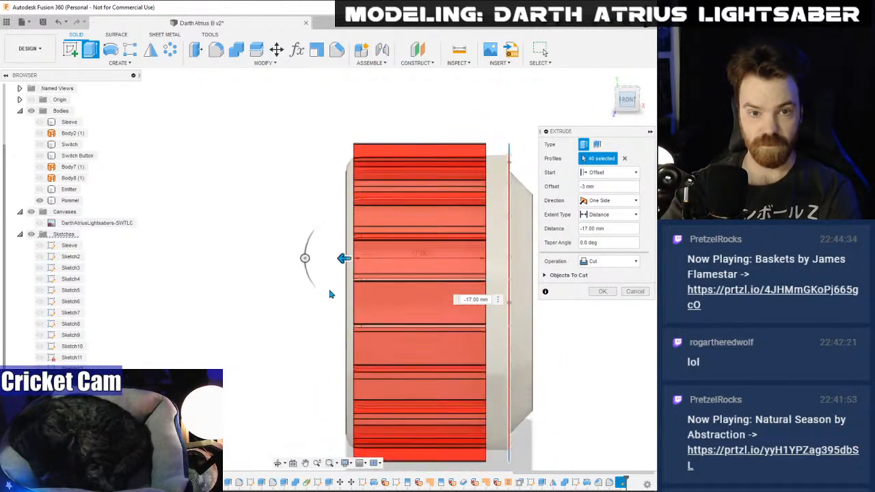
{"action": "scroll", "coordinate": [342, 319], "scroll_direction": "up", "scroll_amount": 3}
{"action": "left_click_drag", "start_coordinate": [343, 322], "coordinate": [365, 323]}
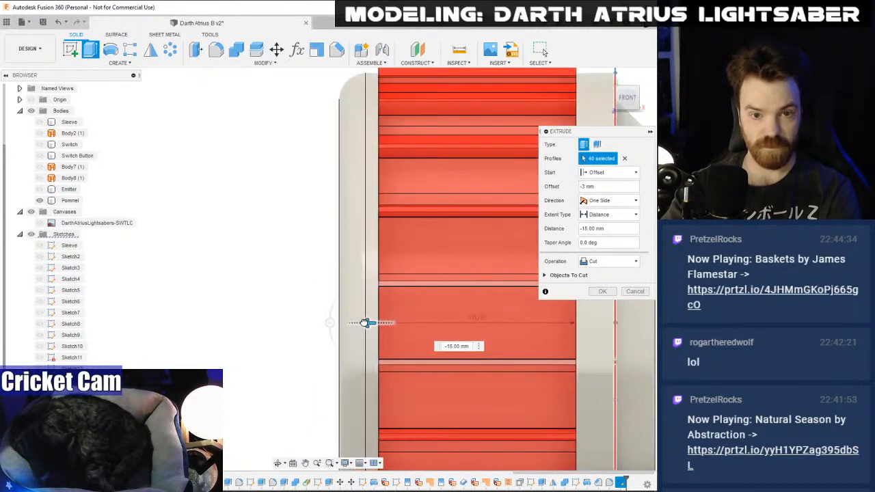
{"action": "scroll", "coordinate": [365, 322], "scroll_direction": "up", "scroll_amount": 2}
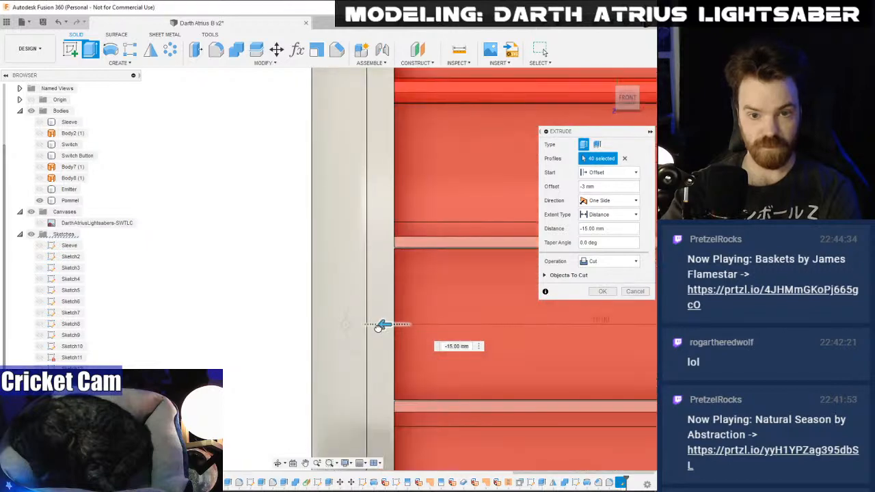
{"action": "left_click_drag", "start_coordinate": [370, 326], "coordinate": [357, 325]}
{"action": "left_click", "coordinate": [608, 261]}
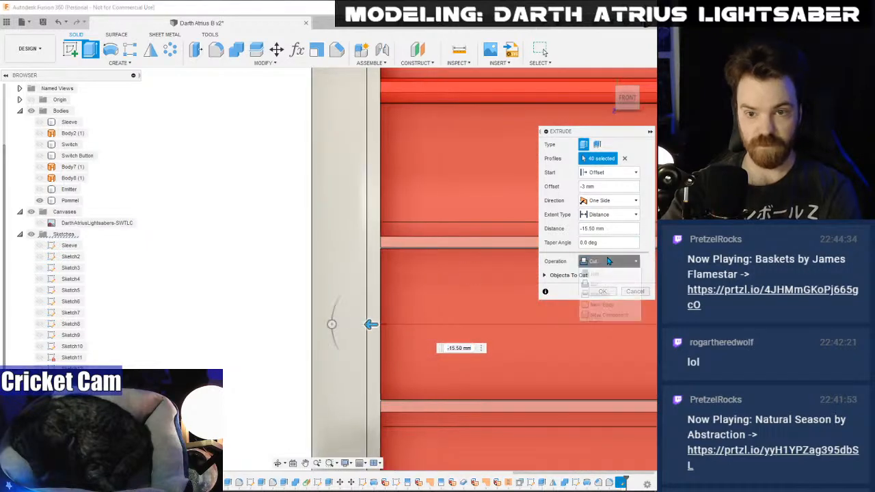
{"action": "left_click", "coordinate": [600, 305]}
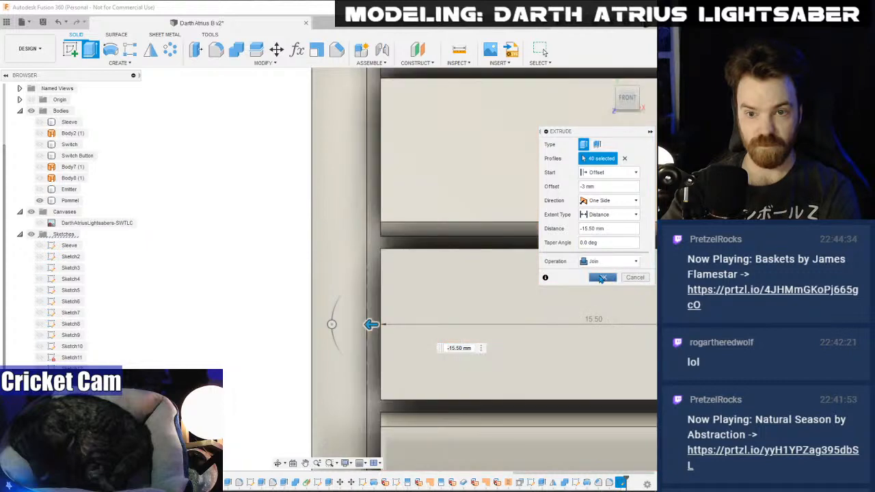
{"action": "left_click", "coordinate": [608, 291]}
- Show the reference canvas and compare the ridged pommel with it from the front and at an angle
{"action": "scroll", "coordinate": [477, 358], "scroll_direction": "down", "scroll_amount": 10}
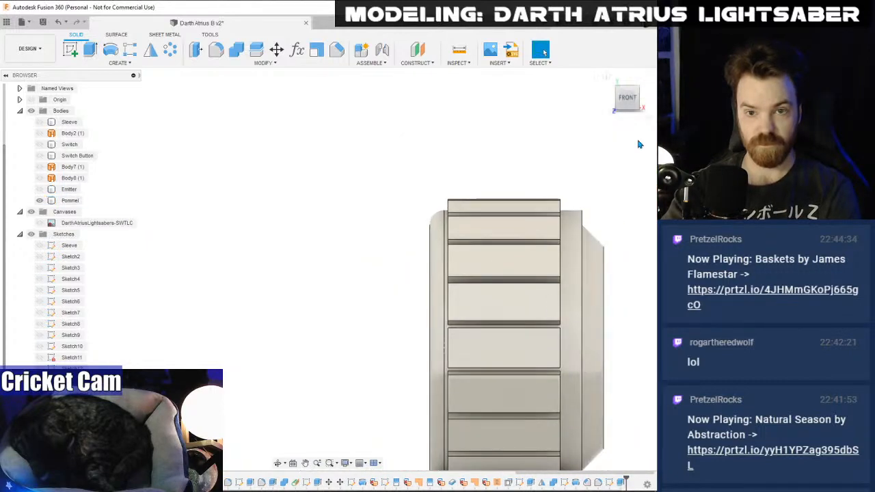
{"action": "middle_click_drag", "start_coordinate": [328, 269], "coordinate": [441, 169], "text": "shift"}
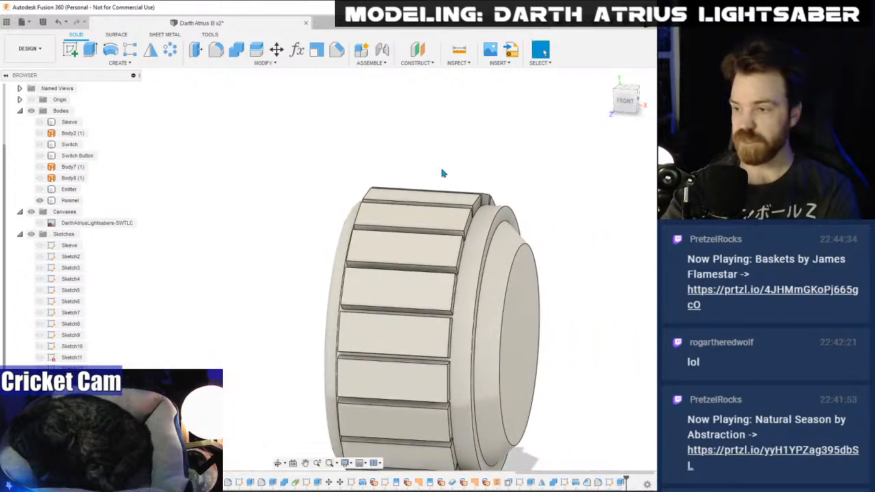
{"action": "left_click", "coordinate": [40, 223]}
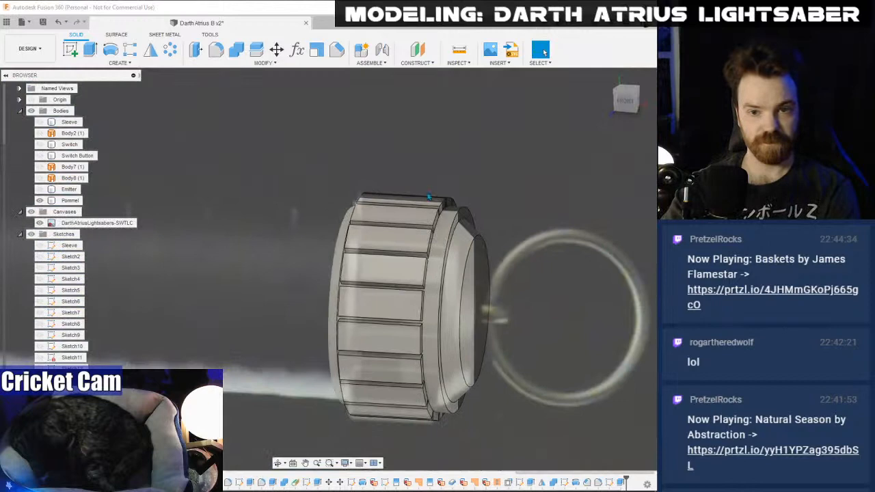
{"action": "left_click", "coordinate": [626, 103]}
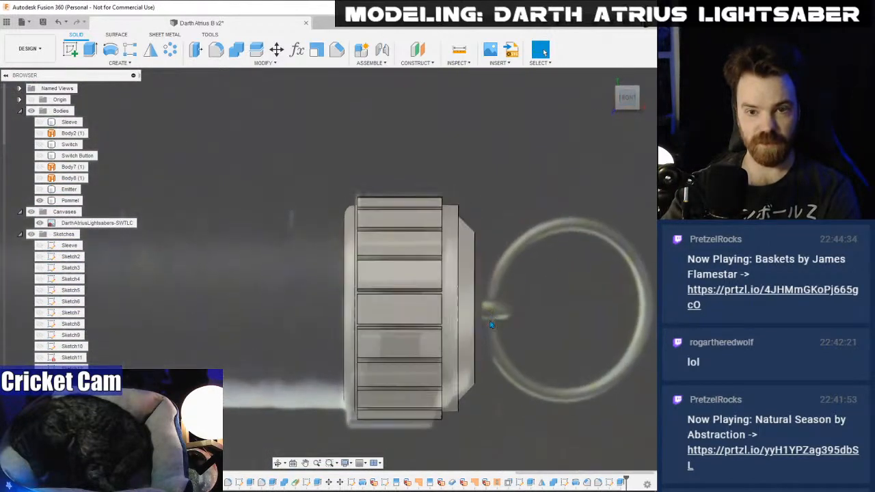
{"action": "left_click_drag", "start_coordinate": [627, 103], "coordinate": [575, 104]}
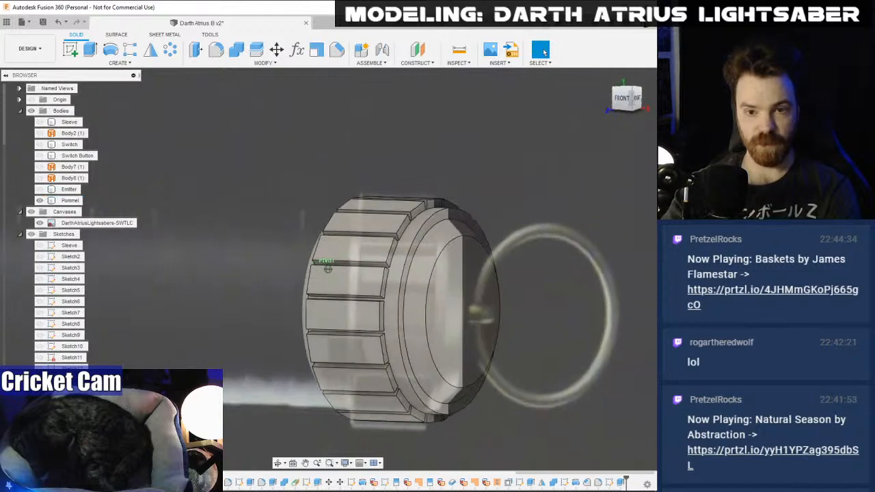
{"action": "left_click", "coordinate": [39, 223]}
{"action": "left_click", "coordinate": [39, 223]}
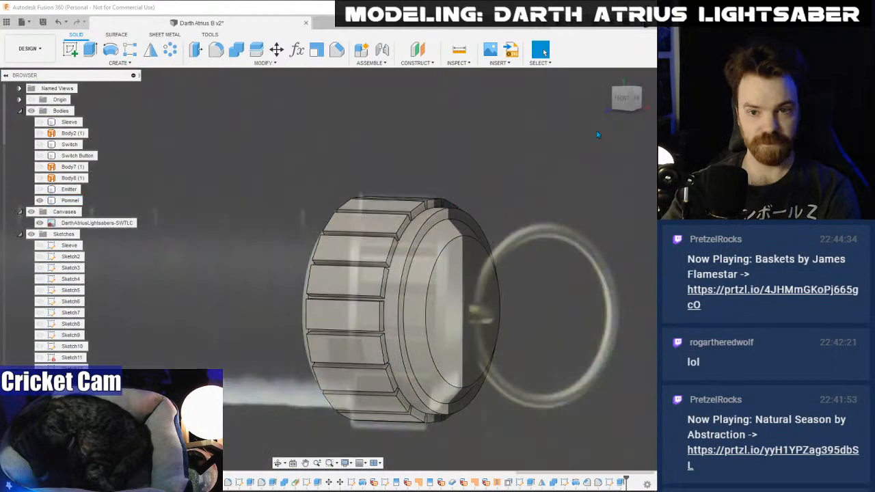
- Start a torus on the front plane with a 34 mm diameter, centred on the pommel's axis in the middle of the reference ring
{"action": "left_click", "coordinate": [622, 99]}
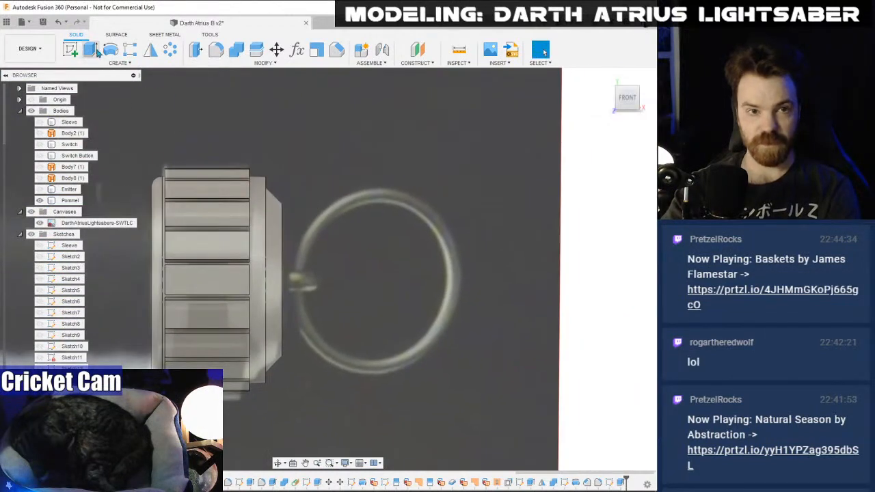
{"action": "left_click", "coordinate": [120, 62]}
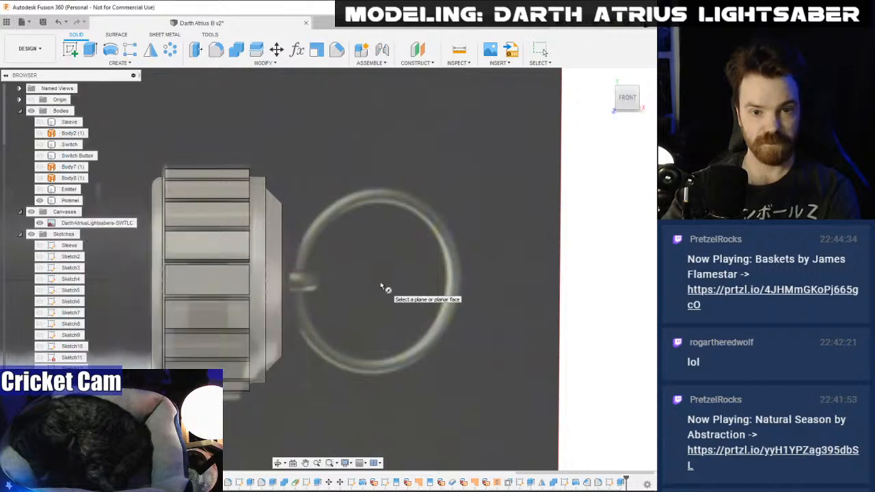
{"action": "left_click", "coordinate": [423, 309]}
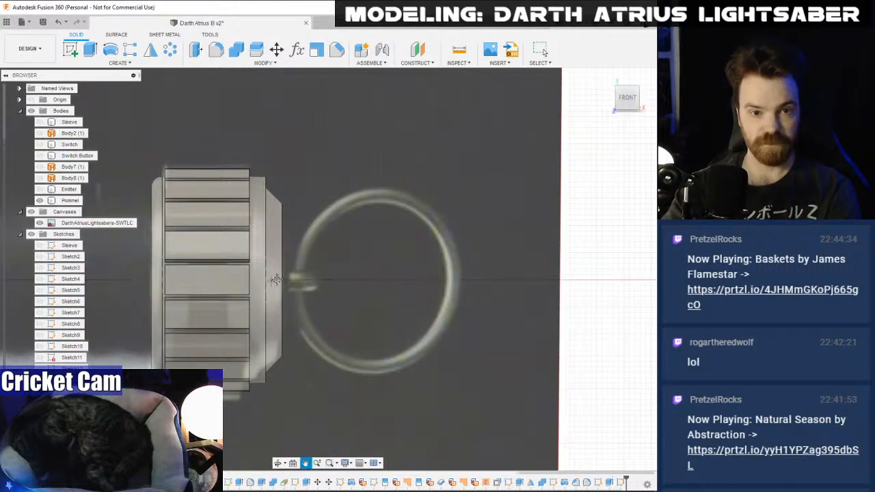
{"action": "scroll", "coordinate": [275, 279], "scroll_direction": "down", "scroll_amount": 5}
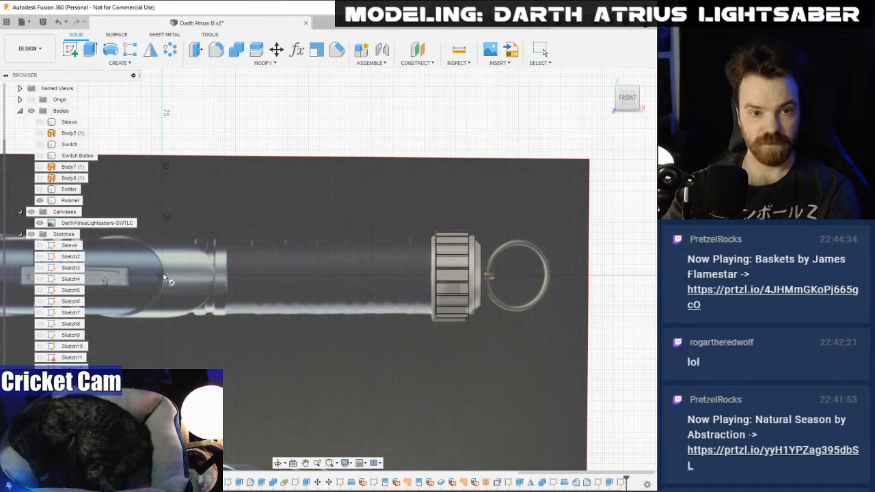
{"action": "scroll", "coordinate": [517, 283], "scroll_direction": "up", "scroll_amount": 4}
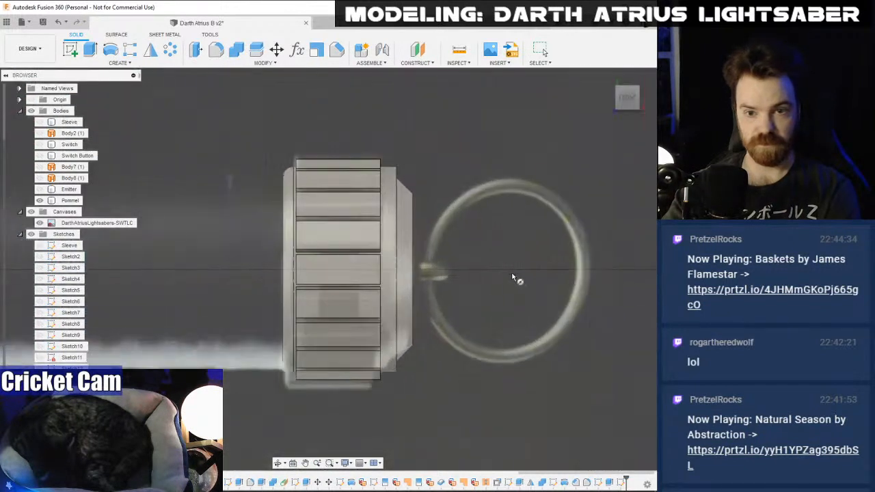
{"action": "left_click", "coordinate": [507, 270]}
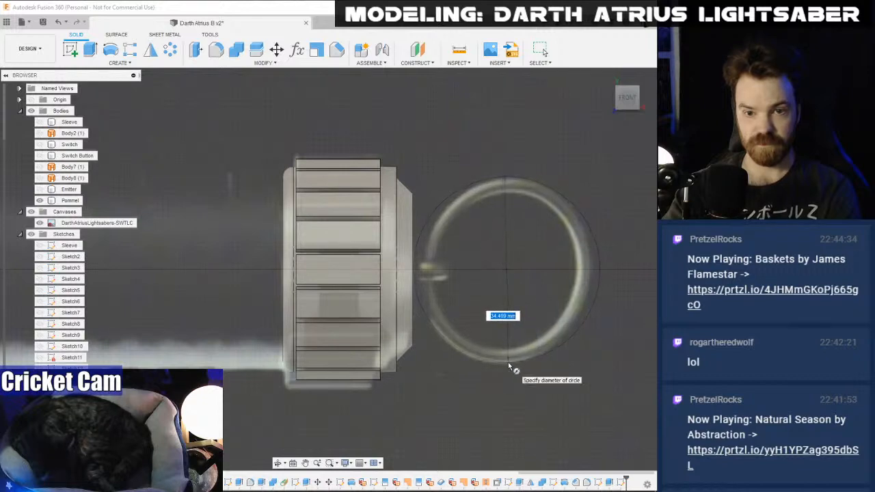
{"action": "type", "text": "34"}
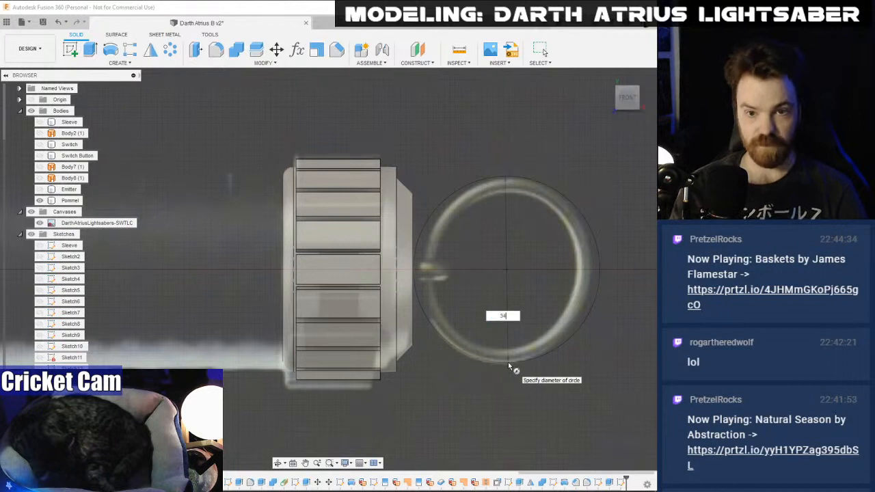
{"action": "key", "text": "Return"}
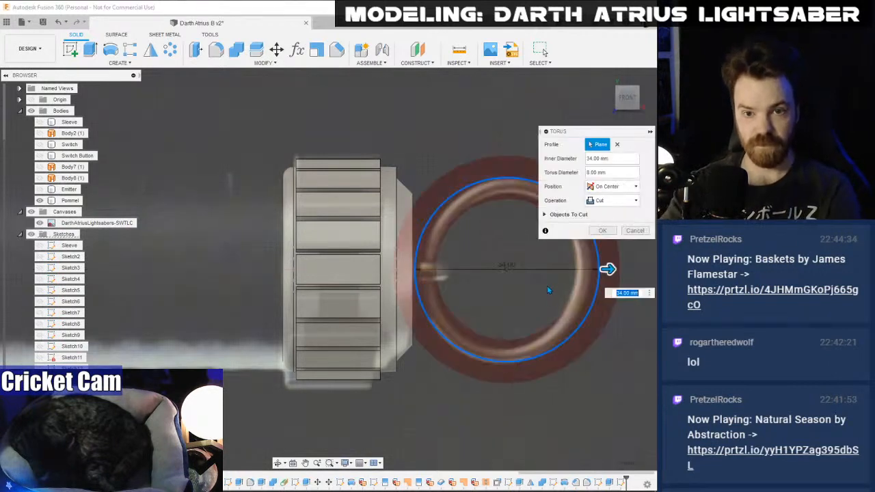
- Set the torus to create a new body and position its tube inside the 34 mm circle
{"action": "middle_click_drag", "start_coordinate": [546, 286], "coordinate": [411, 288]}
{"action": "left_click", "coordinate": [610, 200]}
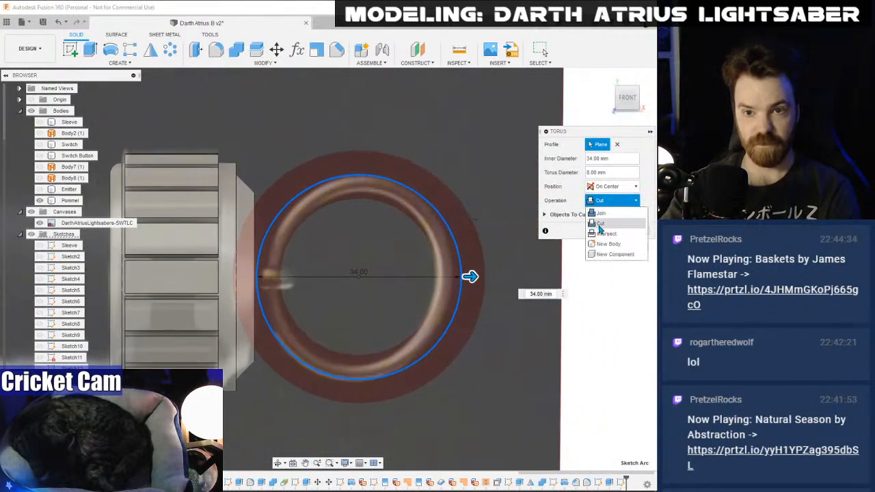
{"action": "left_click", "coordinate": [602, 247]}
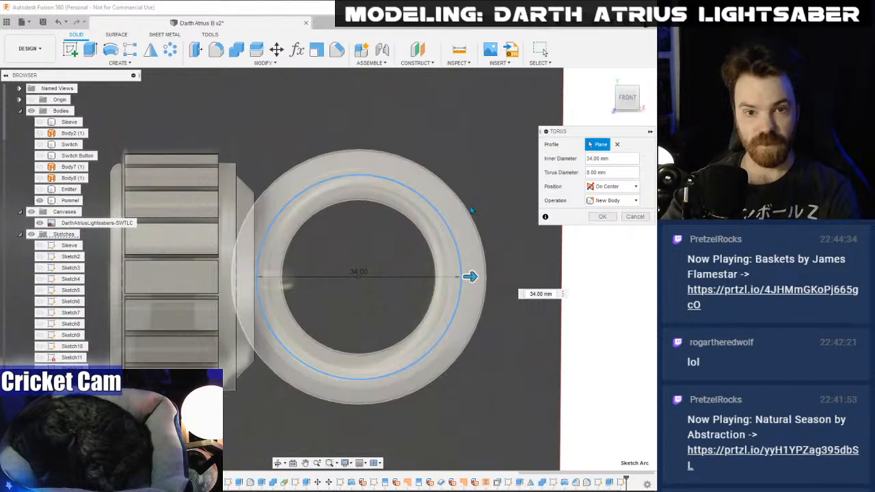
{"action": "left_click", "coordinate": [609, 187]}
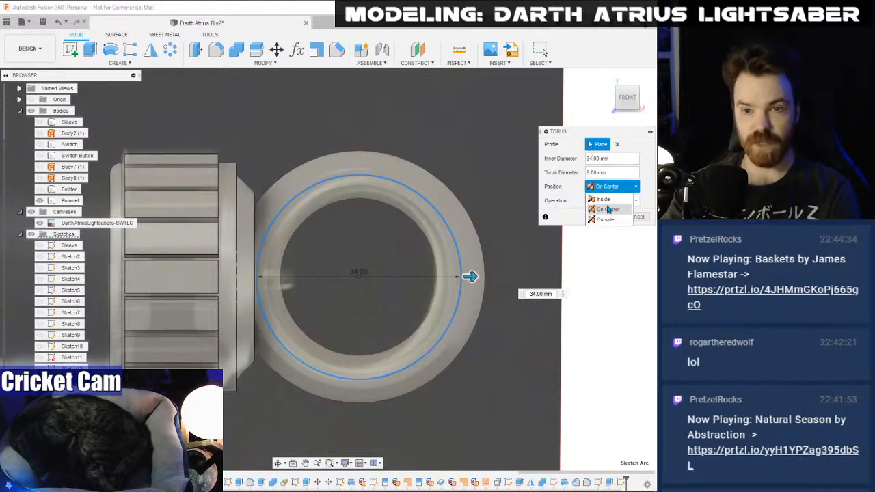
{"action": "left_click", "coordinate": [604, 199]}
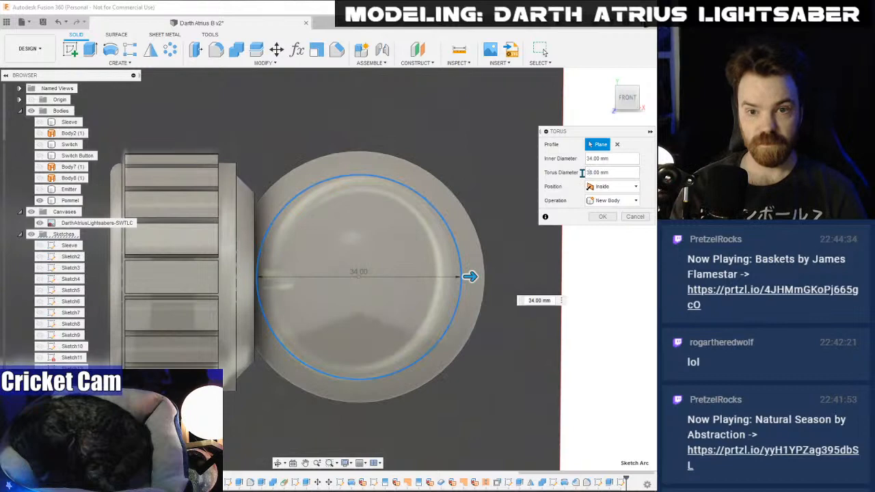
- Set the torus tube diameter to 3 mm and compare the ring's thickness with the reference canvas
{"action": "key", "text": "Delete"}
{"action": "type", "text": "3"}
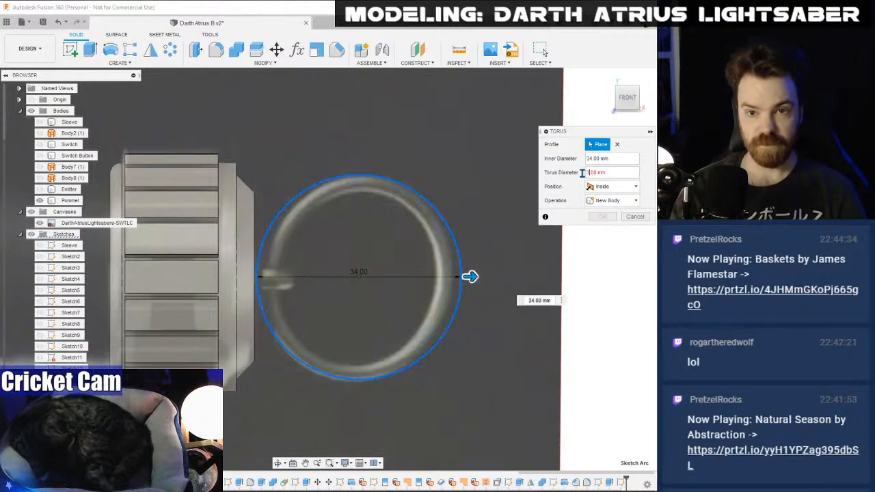
{"action": "scroll", "coordinate": [419, 200], "scroll_direction": "up", "scroll_amount": 3}
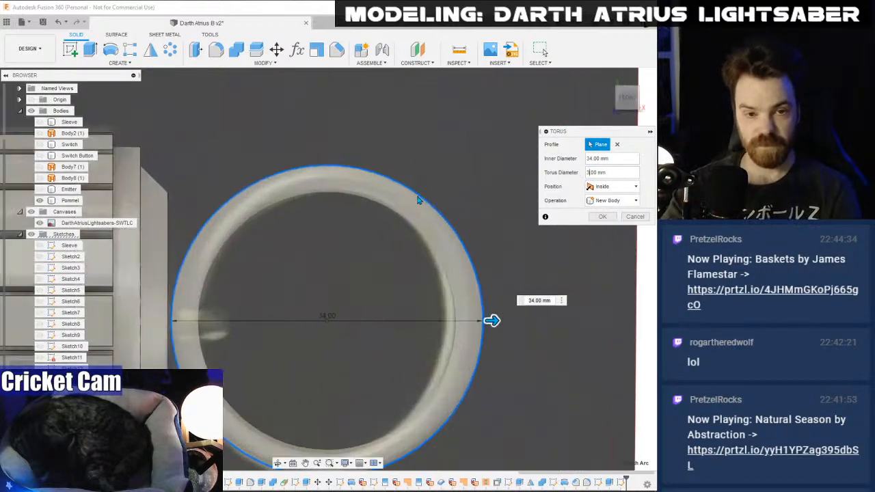
{"action": "key", "text": "Tab"}
{"action": "middle_click_drag", "start_coordinate": [367, 254], "coordinate": [400, 225]}
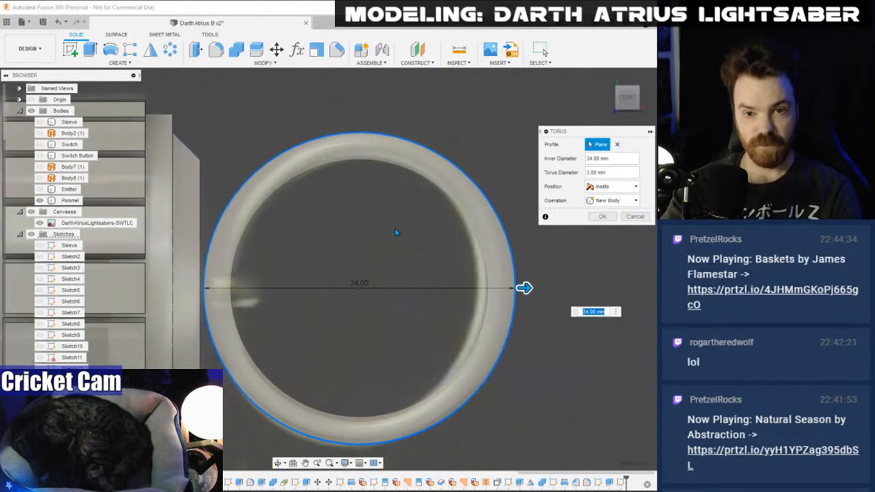
- Complete the torus as a separate ring body and move it 1 mm along X away from the pommel
{"action": "left_click", "coordinate": [603, 216]}
{"action": "scroll", "coordinate": [356, 212], "scroll_direction": "down", "scroll_amount": 2}
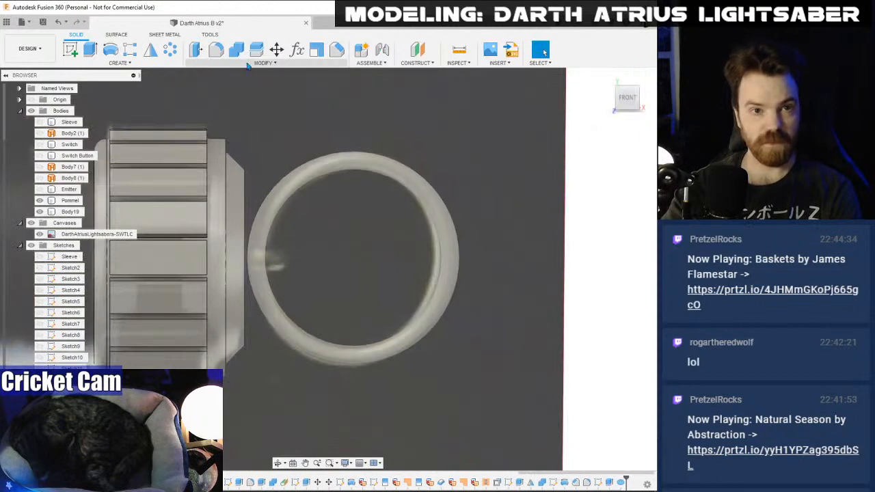
{"action": "left_click", "coordinate": [277, 51]}
{"action": "left_click", "coordinate": [318, 168]}
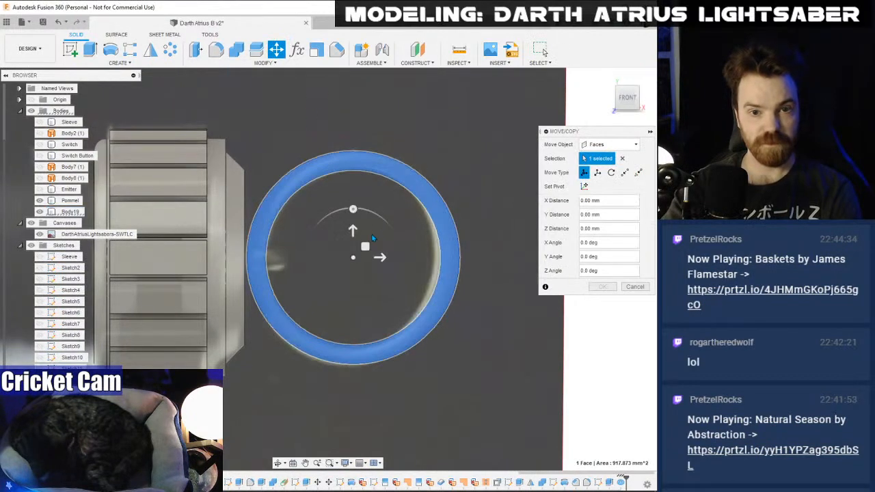
{"action": "left_click_drag", "start_coordinate": [377, 254], "coordinate": [387, 256]}
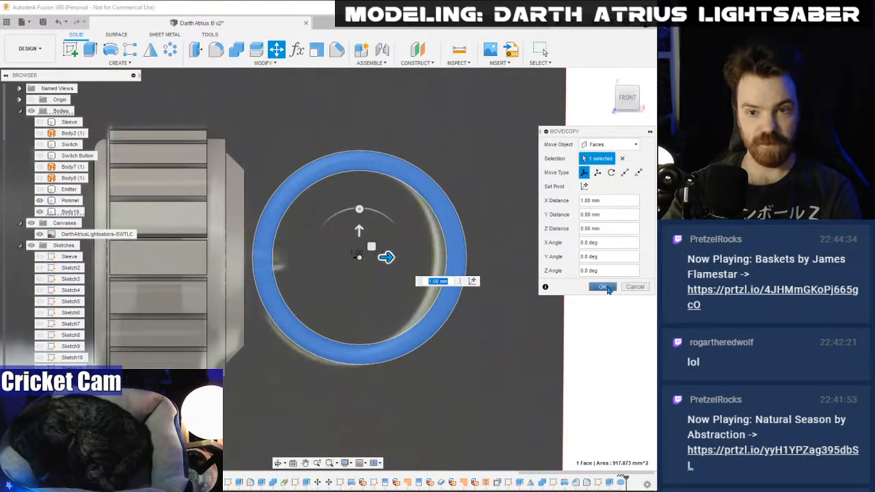
{"action": "left_click", "coordinate": [603, 287]}
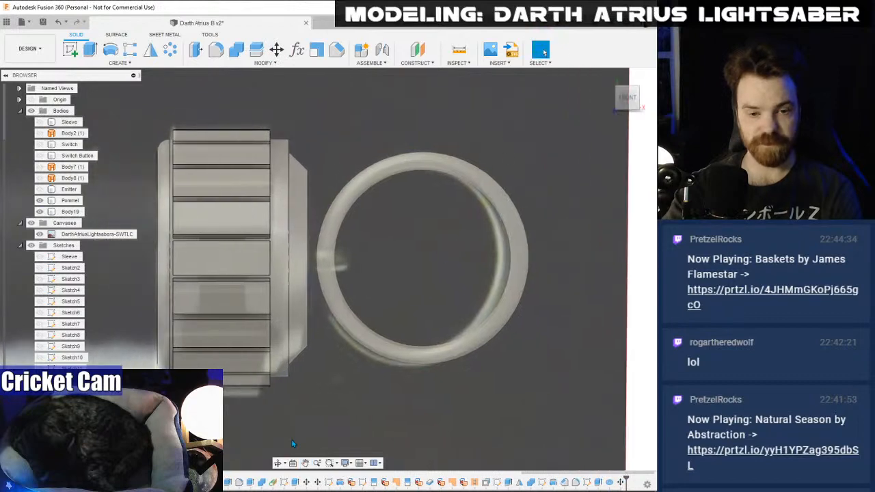
- Compare the ring and pommel with the reference canvas in perspective and orthographic camera views
{"action": "left_click", "coordinate": [347, 463]}
{"action": "mouse_move", "coordinate": [381, 430]}
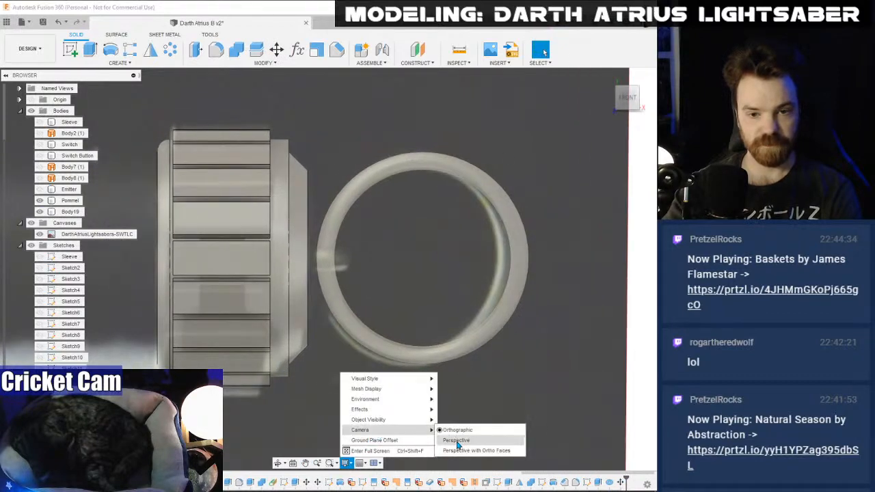
{"action": "left_click", "coordinate": [456, 440]}
{"action": "left_click", "coordinate": [347, 463]}
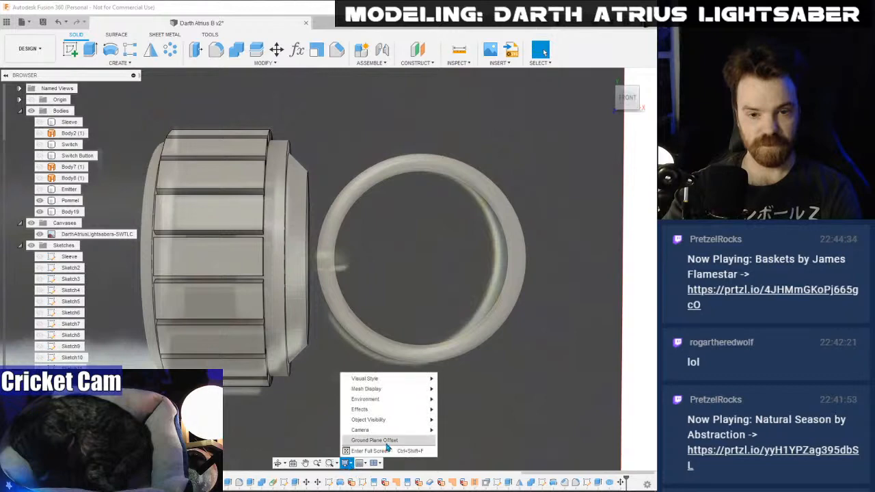
{"action": "mouse_move", "coordinate": [395, 432]}
{"action": "left_click", "coordinate": [454, 431]}
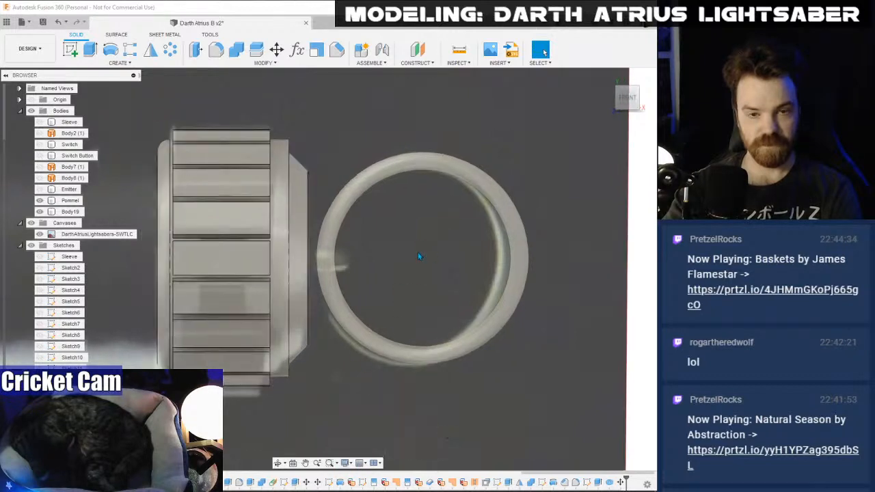
{"action": "scroll", "coordinate": [419, 257], "scroll_direction": "up", "scroll_amount": 2}
{"action": "scroll", "coordinate": [382, 262], "scroll_direction": "down", "scroll_amount": 2}
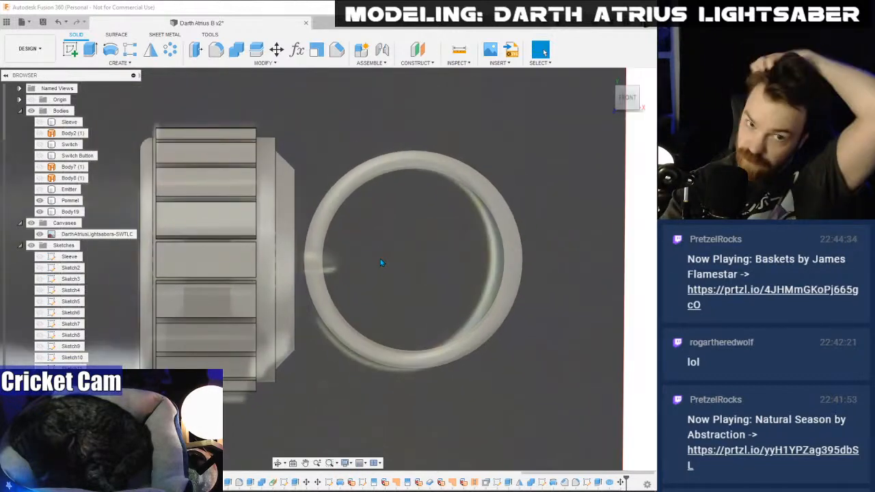
{"action": "scroll", "coordinate": [330, 252], "scroll_direction": "down", "scroll_amount": 1}
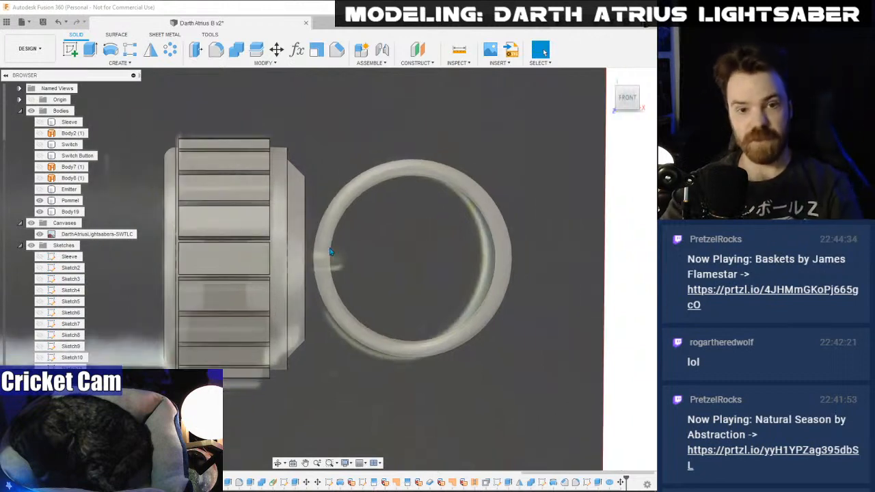
- Sketch a circle about 24.5 mm in diameter on the top plane, centred on the pommel's axis and crossing the ring's near side
{"action": "mouse_move", "coordinate": [329, 268]}
{"action": "middle_mouse_down", "text": "shift"}
{"action": "mouse_move", "coordinate": [629, 129]}
{"action": "mouse_move", "coordinate": [632, 87]}
{"action": "middle_mouse_up", "text": "shift"}
{"action": "left_click", "coordinate": [629, 96]}
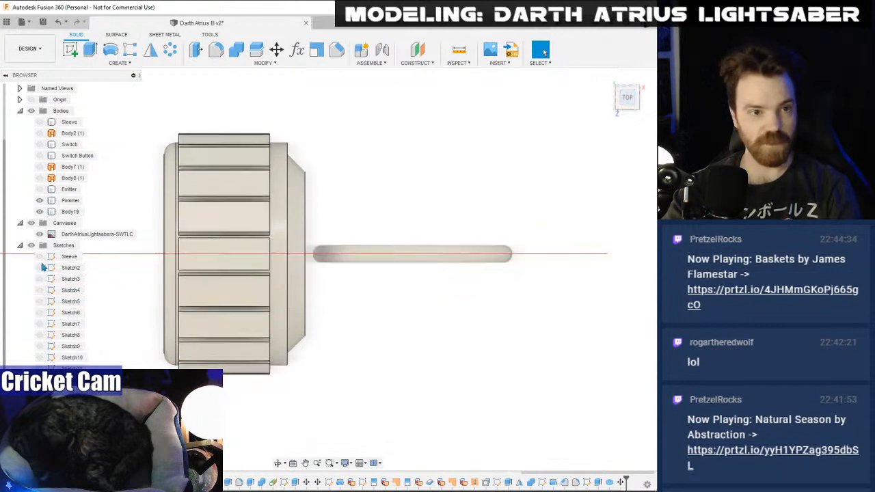
{"action": "scroll", "coordinate": [363, 234], "scroll_direction": "up", "scroll_amount": 2}
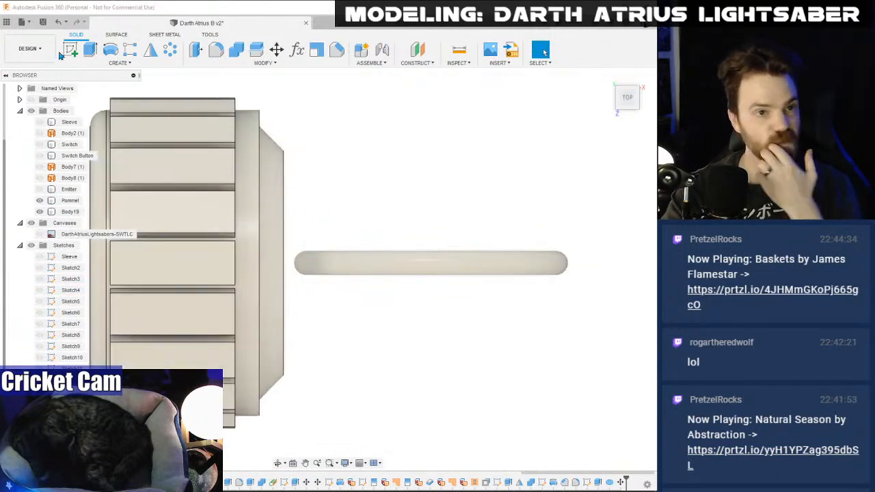
{"action": "left_click", "coordinate": [70, 50]}
{"action": "left_click", "coordinate": [360, 254]}
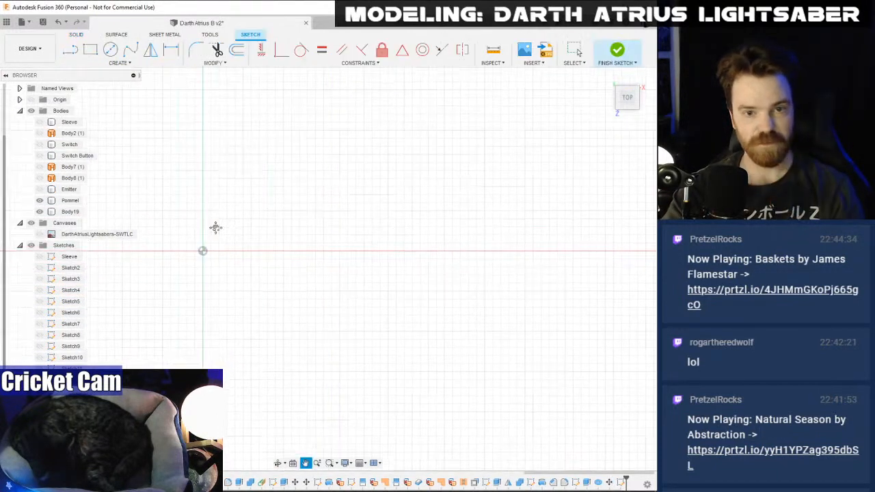
{"action": "scroll", "coordinate": [369, 311], "scroll_direction": "down", "scroll_amount": 3}
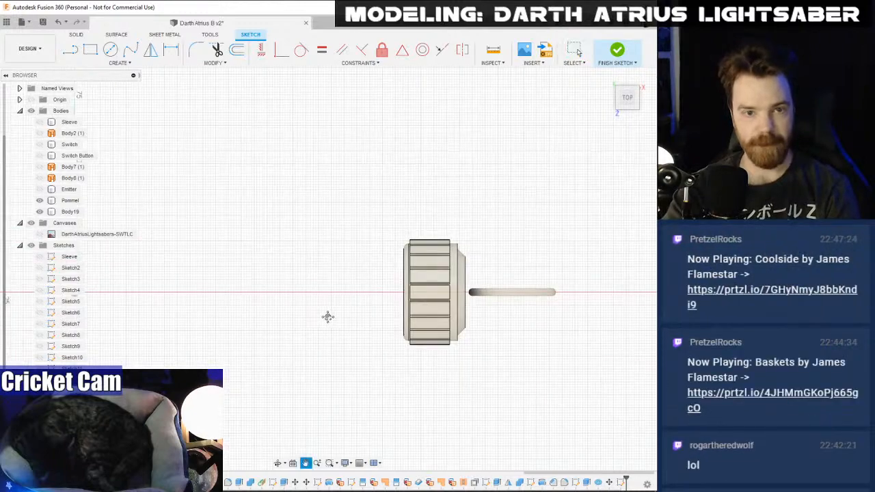
{"action": "left_click", "coordinate": [111, 52]}
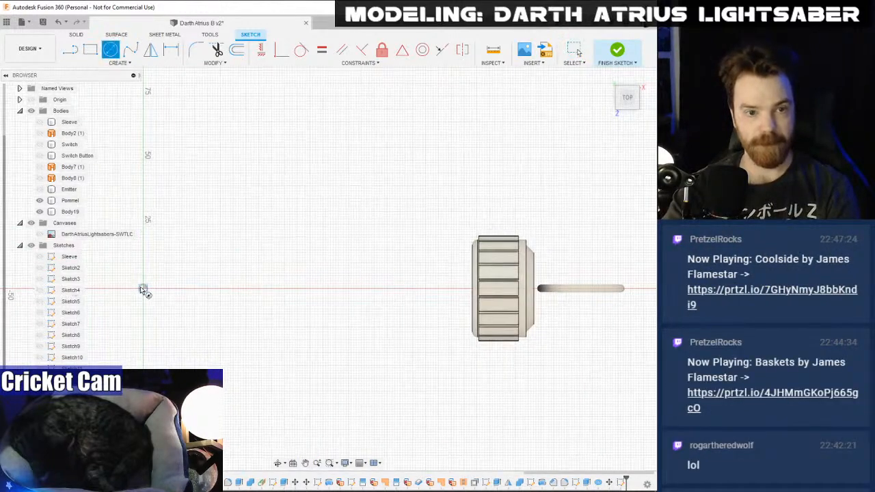
{"action": "middle_click_drag", "start_coordinate": [539, 287], "coordinate": [342, 277]}
{"action": "scroll", "coordinate": [341, 277], "scroll_direction": "up", "scroll_amount": 5}
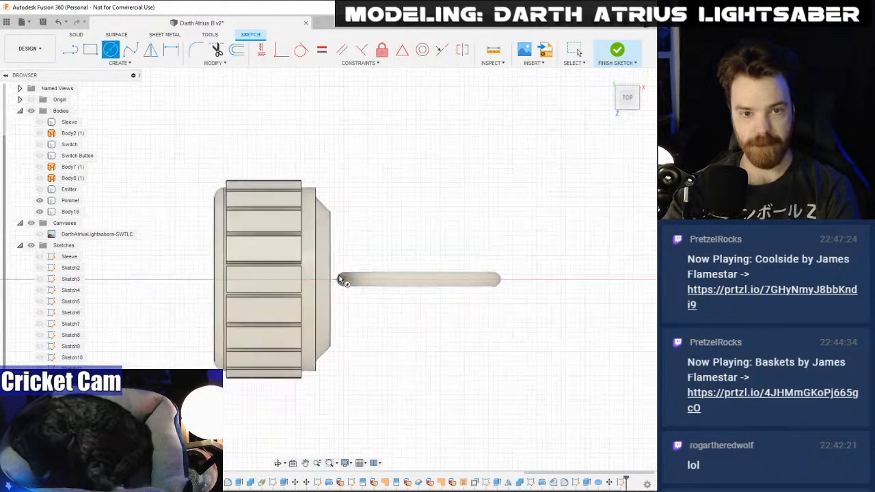
{"action": "left_click", "coordinate": [268, 282]}
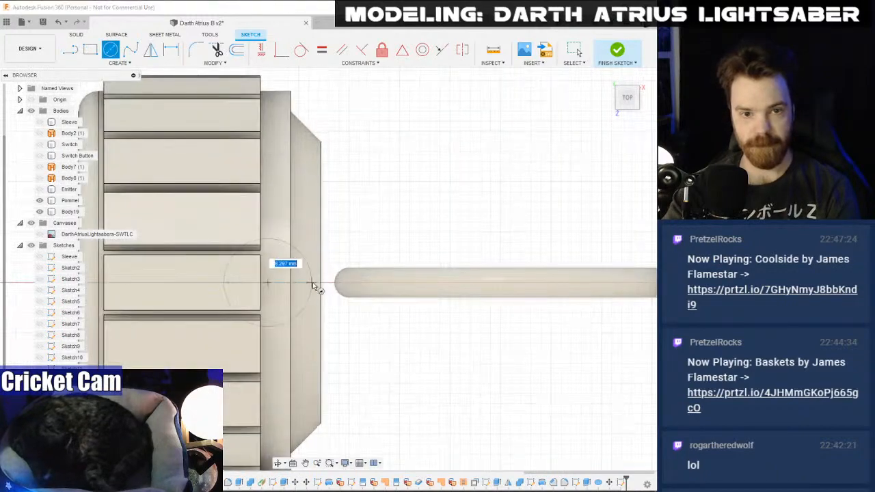
{"action": "left_click", "coordinate": [392, 285]}
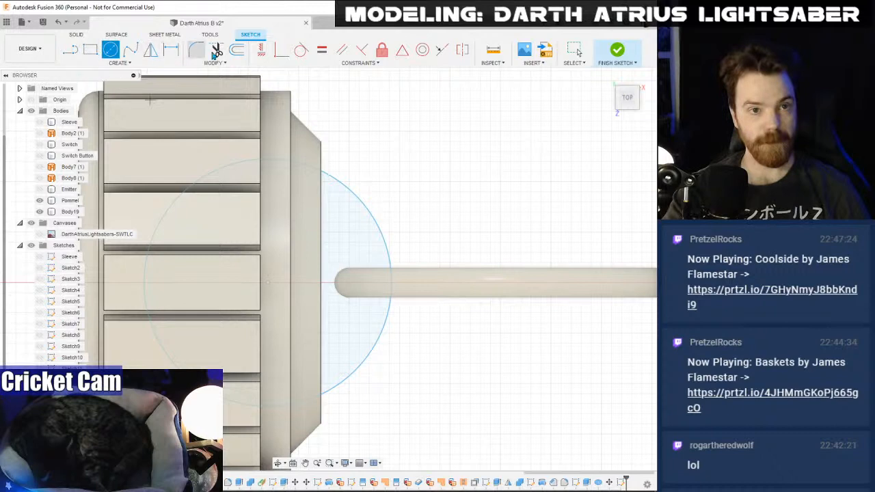
- Offset the circle 3 mm inward and check both circles against the ring at an angle
{"action": "left_click", "coordinate": [237, 49]}
{"action": "left_click", "coordinate": [328, 179]}
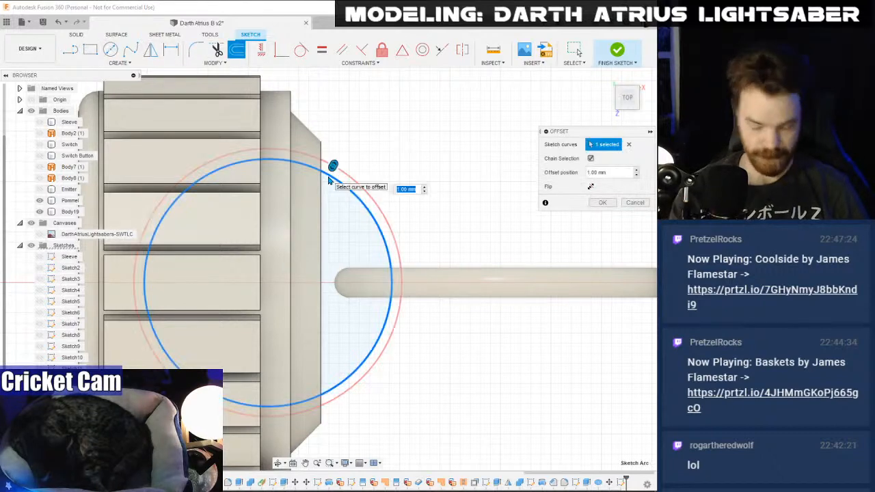
{"action": "type", "text": "-3"}
{"action": "key", "text": "Return"}
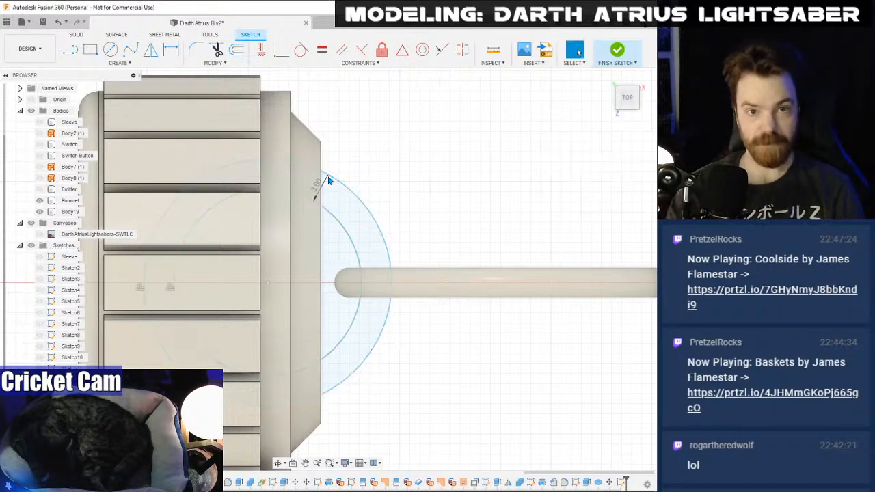
{"action": "mouse_move", "coordinate": [533, 137]}
{"action": "middle_mouse_down", "text": "shift"}
{"action": "mouse_move", "coordinate": [328, 268]}
{"action": "mouse_move", "coordinate": [322, 307]}
{"action": "mouse_move", "coordinate": [328, 268]}
{"action": "mouse_move", "coordinate": [349, 265]}
{"action": "middle_mouse_up", "text": "shift"}
{"action": "left_click", "coordinate": [635, 106]}
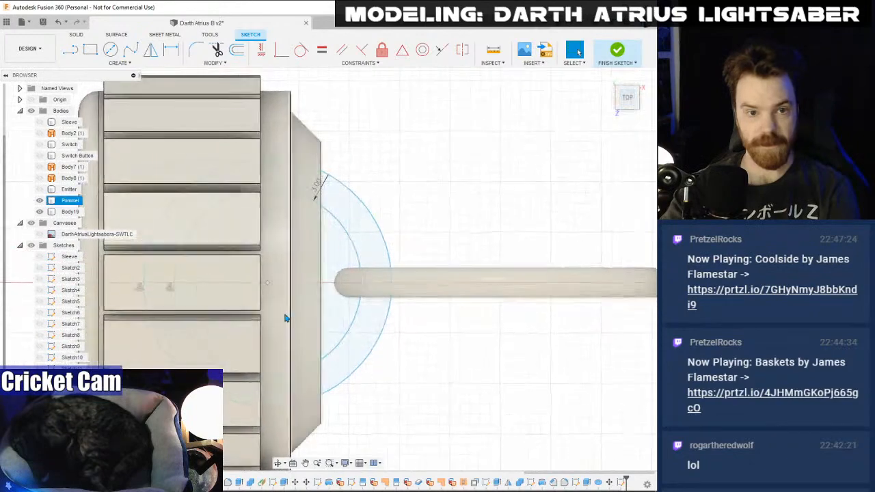
- Shrink the outer circle to a radius of about 9.4 mm and move the circles' shared centre 3 mm along X toward the ring
{"action": "left_click", "coordinate": [360, 202]}
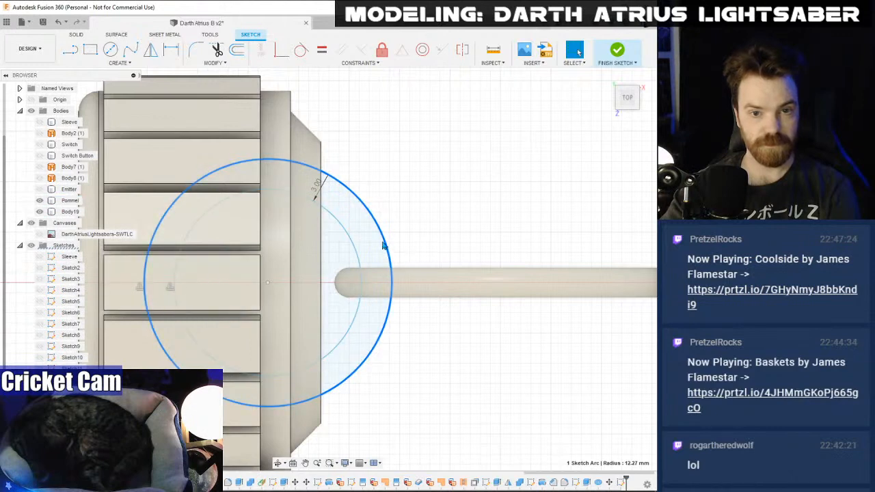
{"action": "left_click_drag", "start_coordinate": [382, 238], "coordinate": [350, 240]}
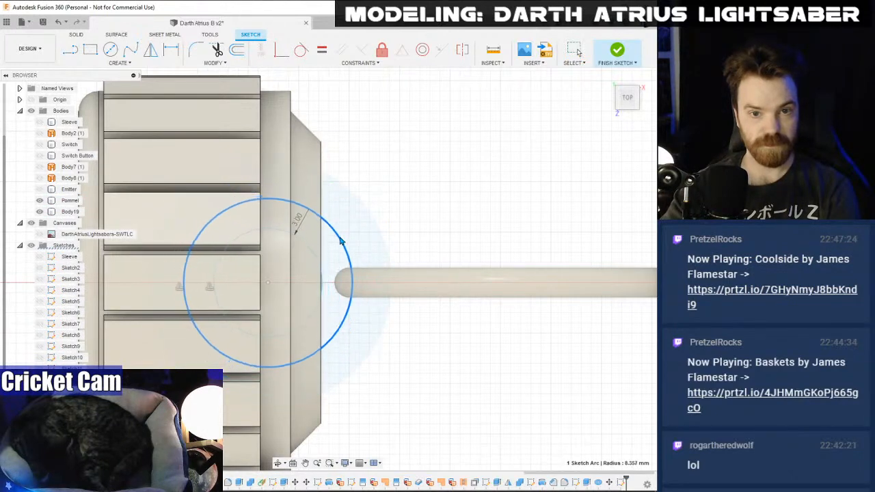
{"action": "key", "text": "Escape"}
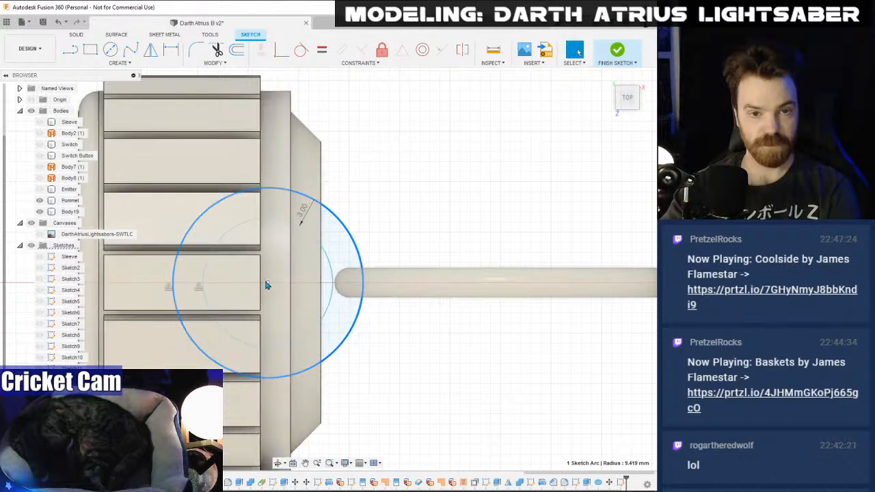
{"action": "right_click", "coordinate": [266, 285]}
{"action": "left_click", "coordinate": [293, 284]}
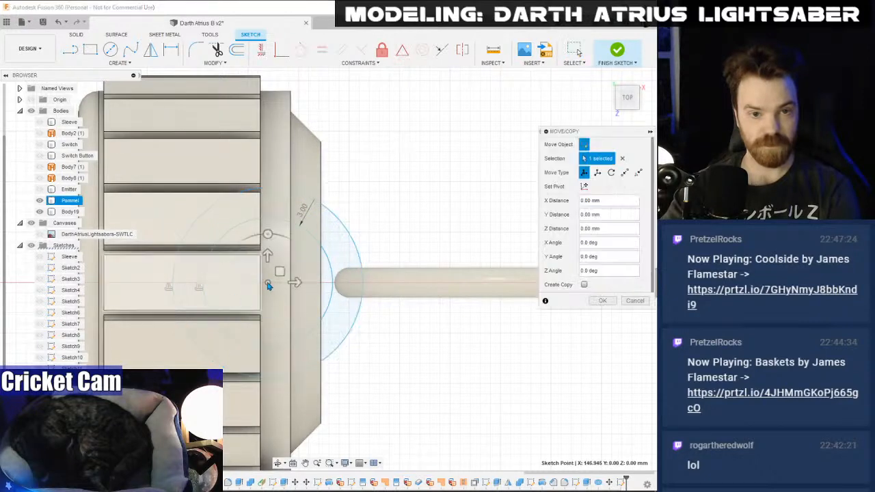
{"action": "left_click_drag", "start_coordinate": [293, 284], "coordinate": [326, 287]}
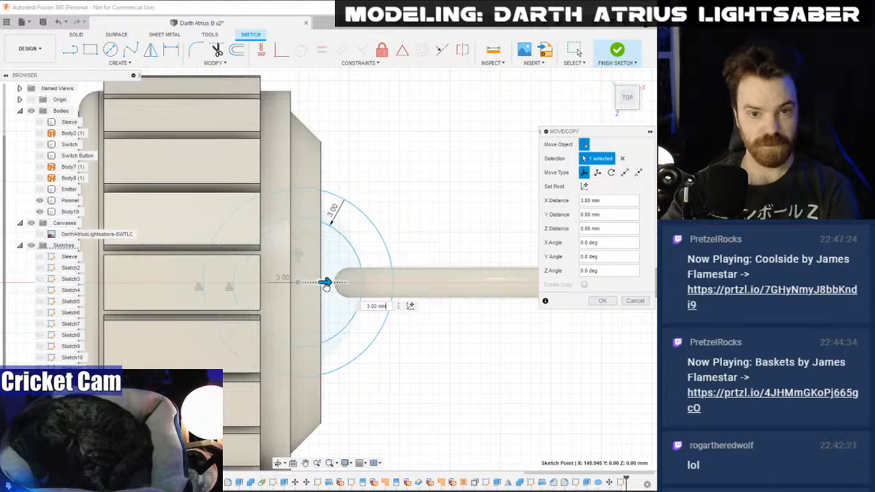
{"action": "left_click", "coordinate": [602, 301]}
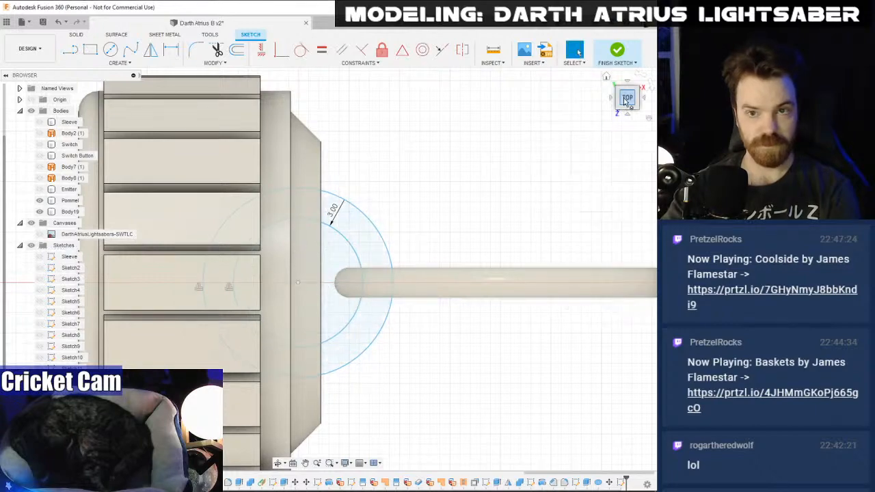
- Check how the two circles surround the ring at an angle and finish the sketch
{"action": "left_click", "coordinate": [606, 75]}
{"action": "middle_click_drag", "start_coordinate": [329, 269], "coordinate": [400, 319], "text": "shift"}
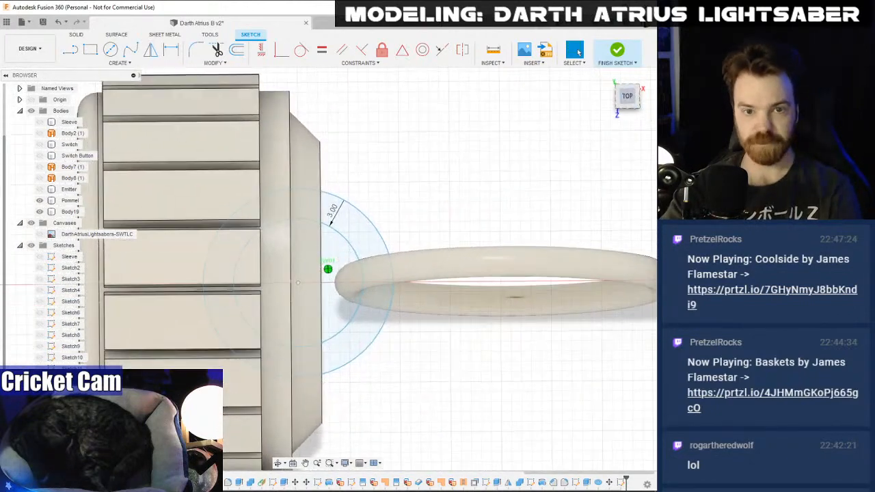
{"action": "left_click", "coordinate": [626, 98]}
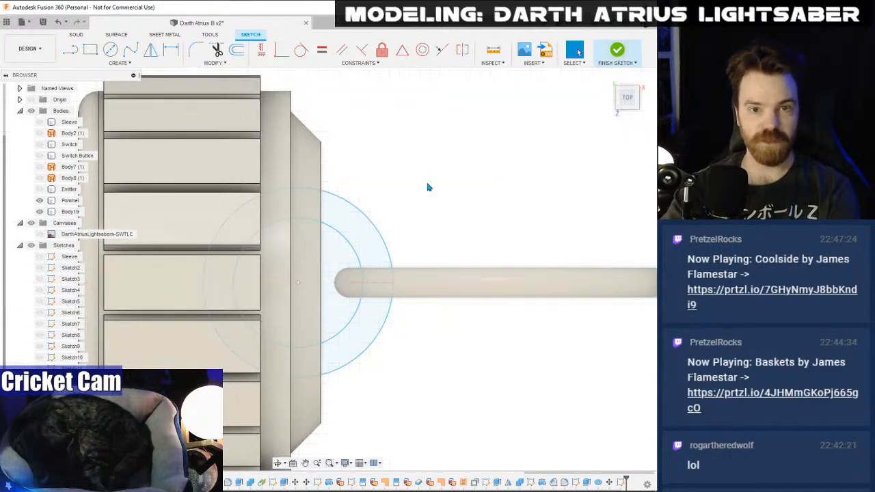
{"action": "left_click", "coordinate": [110, 50]}
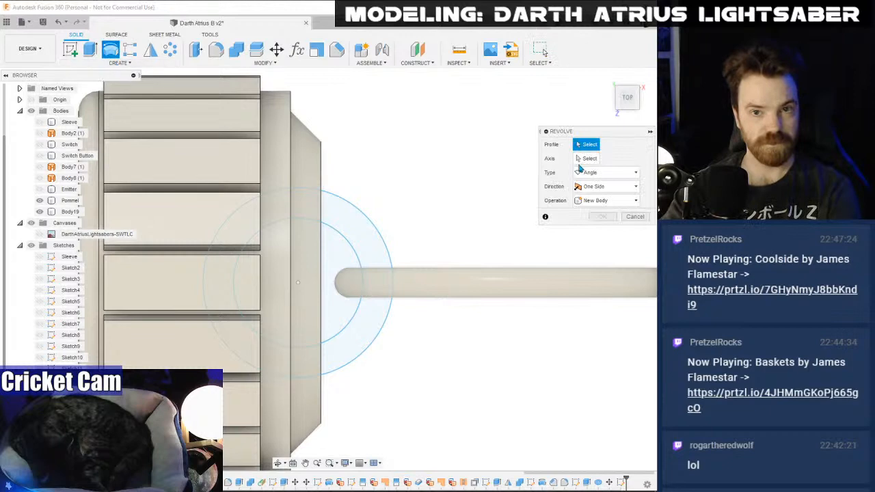
{"action": "left_click", "coordinate": [636, 216]}
- Start a torus on the top plane, centred on the sketched circles' centre, with an inner diameter matching the outer circle, about 18.6 mm
{"action": "left_click", "coordinate": [119, 62]}
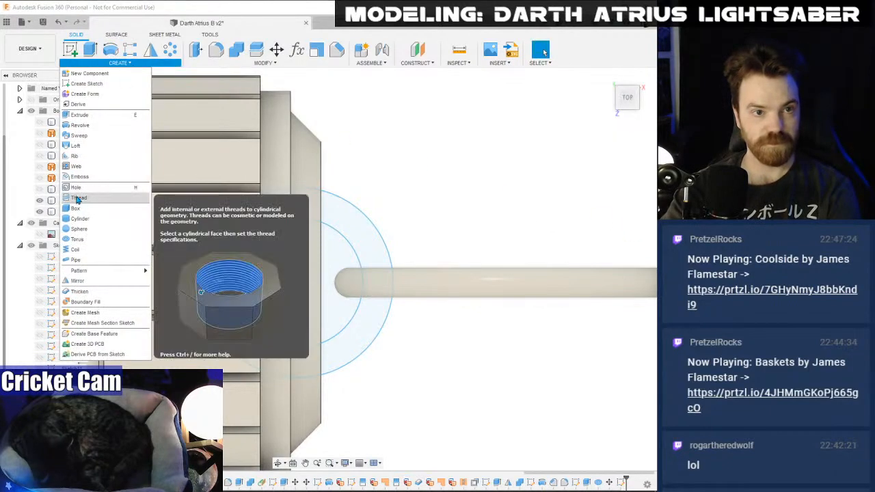
{"action": "left_click", "coordinate": [356, 251]}
{"action": "left_click", "coordinate": [325, 271]}
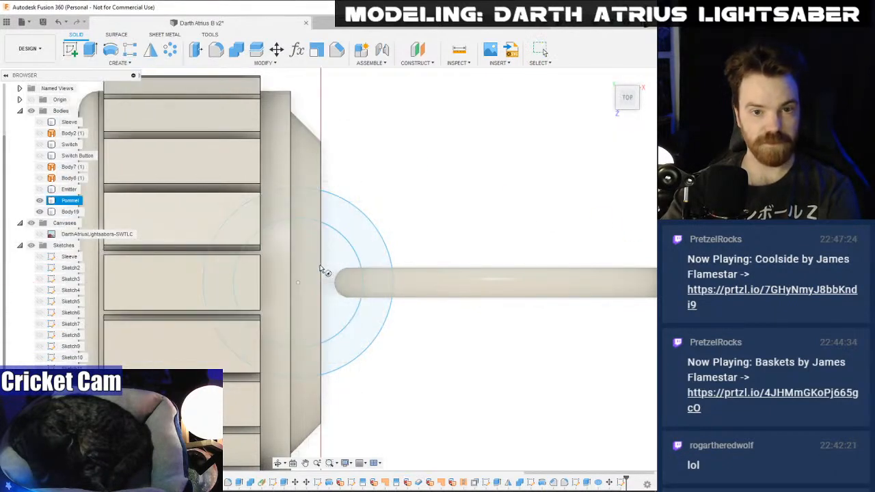
{"action": "left_click", "coordinate": [298, 282]}
{"action": "left_click", "coordinate": [336, 268]}
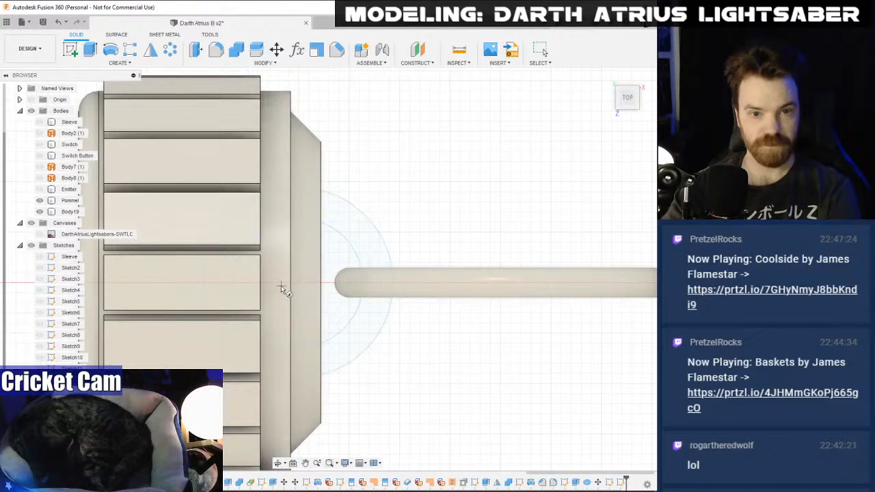
{"action": "scroll", "coordinate": [281, 289], "scroll_direction": "down", "scroll_amount": 5}
{"action": "mouse_move", "coordinate": [246, 299]}
{"action": "middle_mouse_down"}
{"action": "mouse_move", "coordinate": [539, 271]}
{"action": "mouse_move", "coordinate": [493, 273]}
{"action": "mouse_move", "coordinate": [606, 273]}
{"action": "mouse_move", "coordinate": [118, 265]}
{"action": "middle_mouse_up"}
{"action": "scroll", "coordinate": [417, 263], "scroll_direction": "up", "scroll_amount": 4}
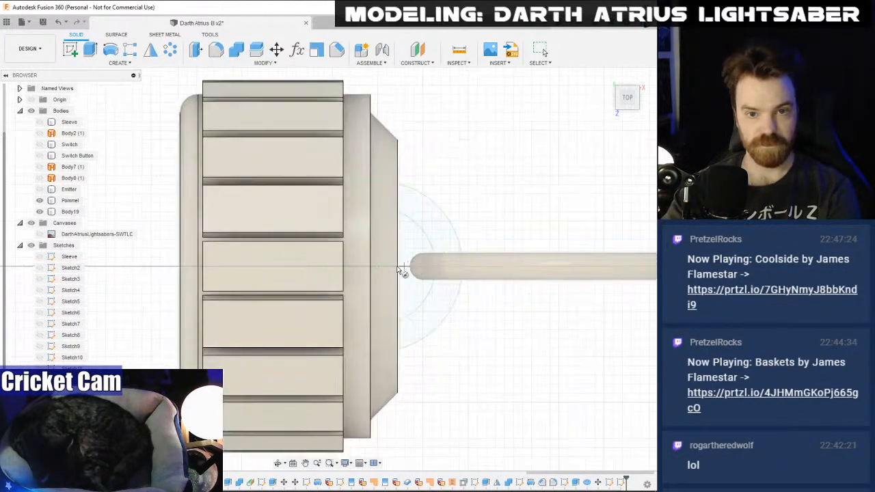
{"action": "left_click", "coordinate": [378, 268]}
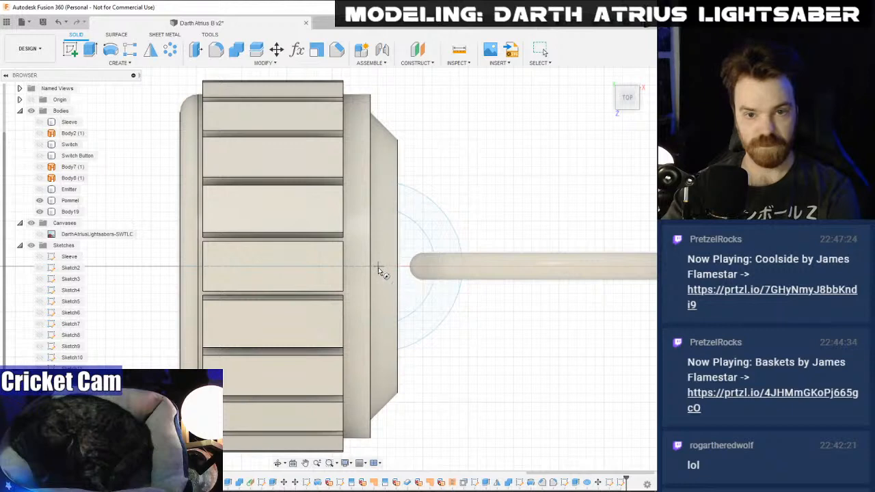
{"action": "left_click", "coordinate": [463, 269]}
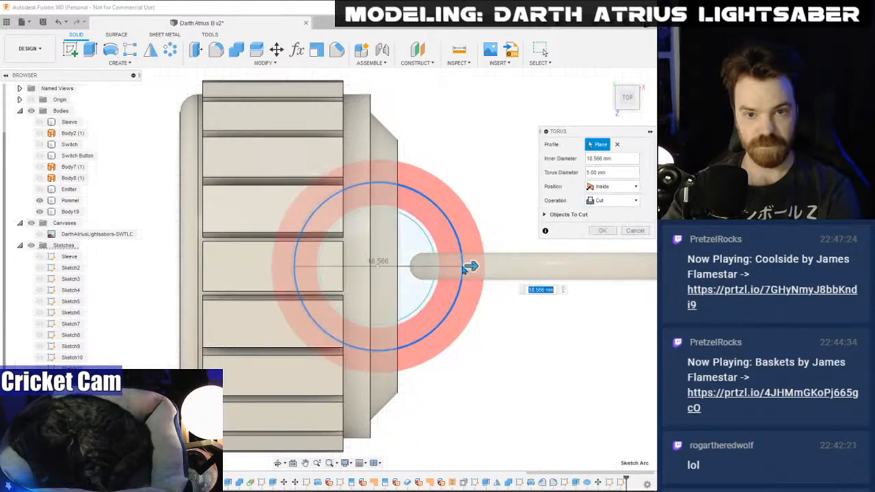
- Set the torus diameter to 3 mm with the Inside position and create it as a new body
{"action": "left_click", "coordinate": [591, 186]}
{"action": "left_click", "coordinate": [593, 193]}
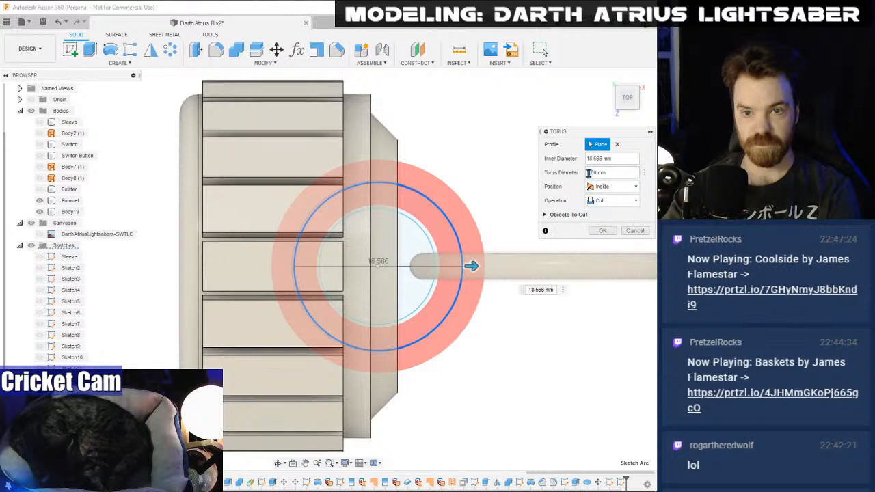
{"action": "type", "text": "3"}
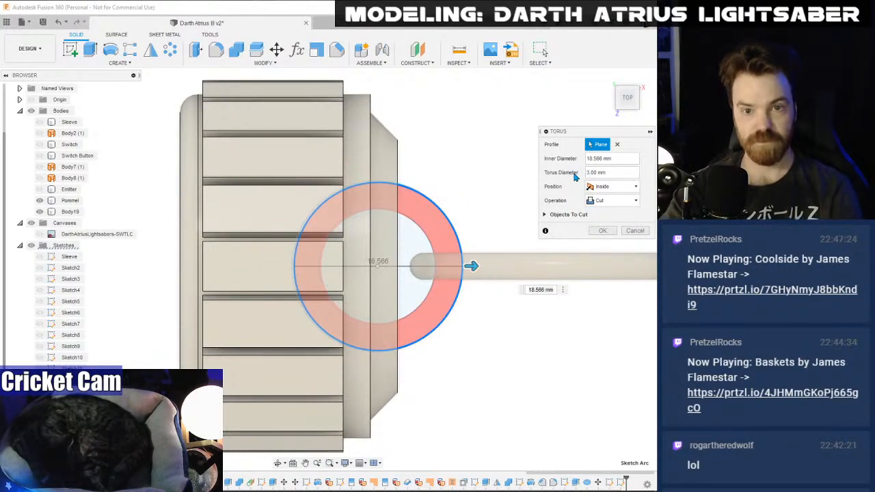
{"action": "left_click", "coordinate": [611, 200]}
{"action": "left_click", "coordinate": [610, 246]}
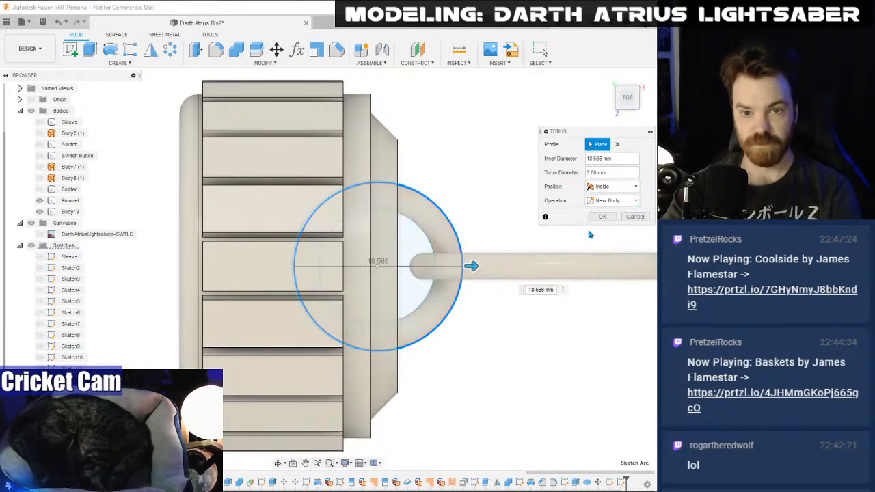
{"action": "left_click", "coordinate": [602, 217]}
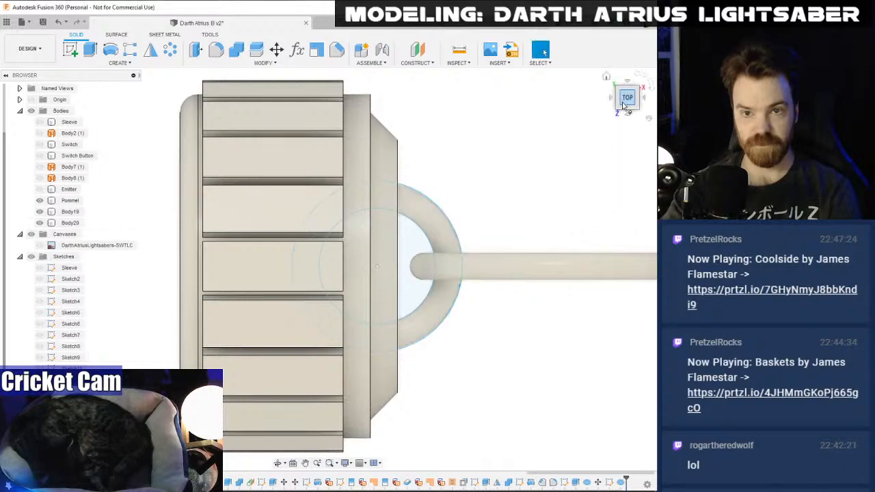
- Combine the small torus loop with the Pommel body using the Join operation
{"action": "middle_click_drag", "start_coordinate": [602, 219], "coordinate": [544, 51], "text": "shift"}
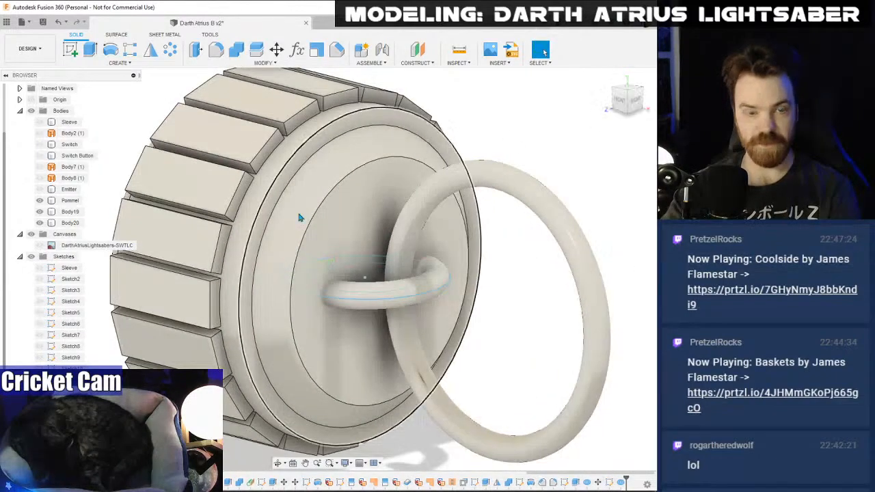
{"action": "scroll", "coordinate": [75, 205], "scroll_direction": "down", "scroll_amount": 1}
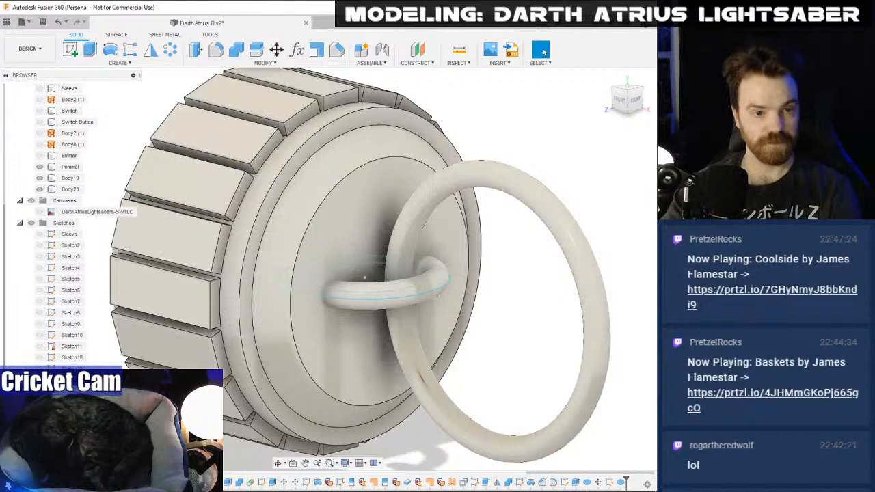
{"action": "left_click", "coordinate": [70, 167]}
{"action": "left_click", "coordinate": [236, 49]}
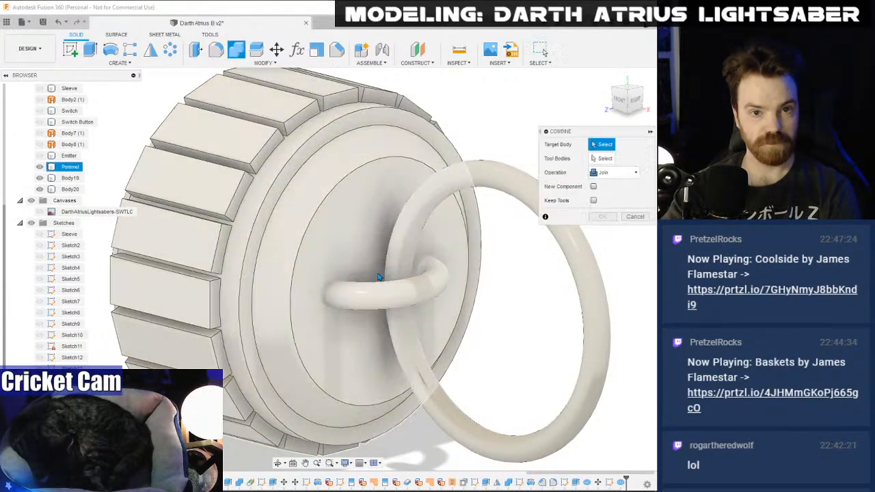
{"action": "left_click", "coordinate": [357, 287]}
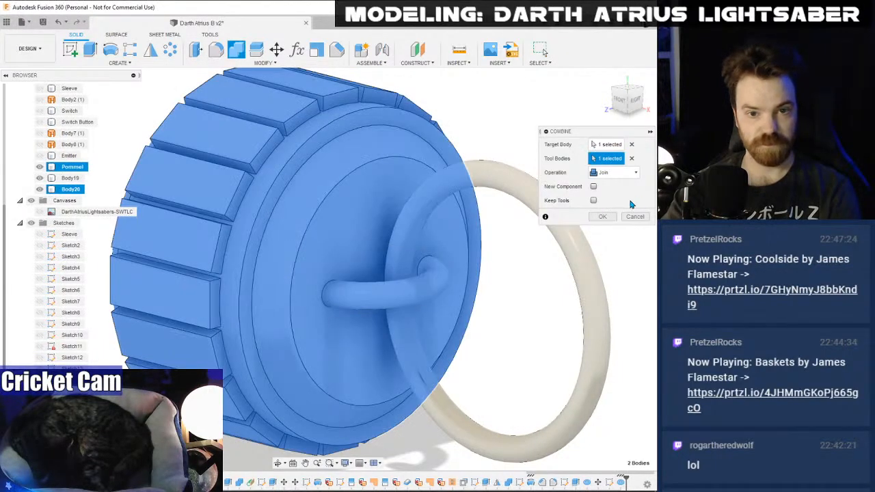
{"action": "left_click", "coordinate": [602, 217]}
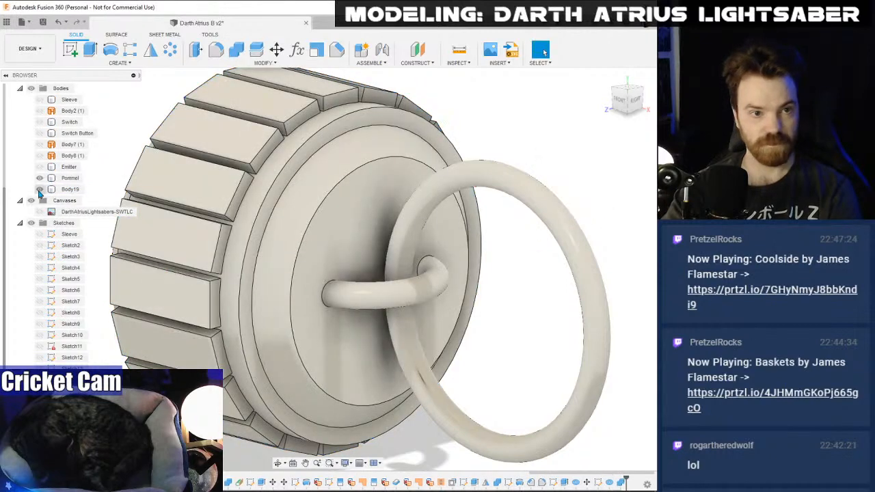
- Rename the large end ring's body as Pommel Ring
{"action": "left_click", "coordinate": [66, 190]}
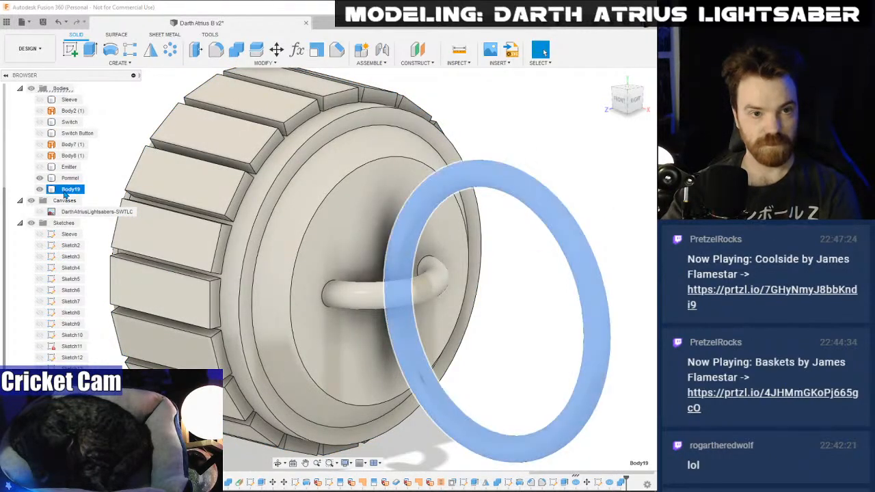
{"action": "double_click", "coordinate": [69, 189]}
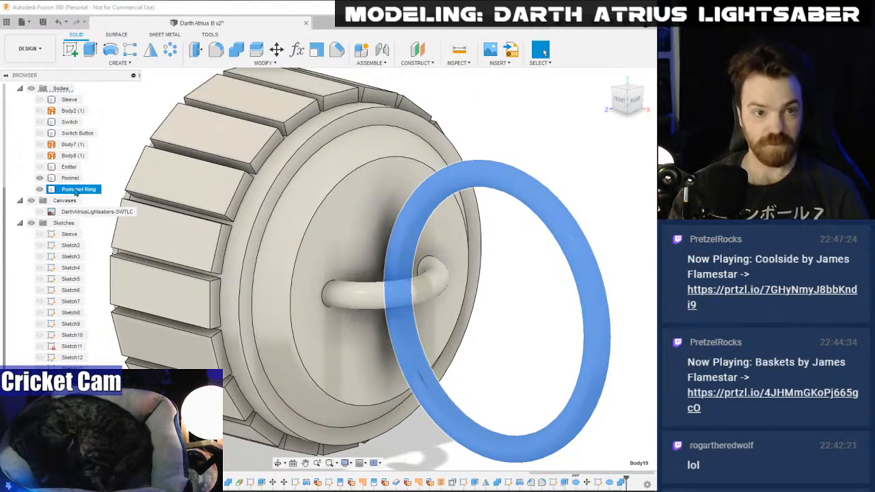
{"action": "key", "text": "Escape"}
- Show the Emitter, Switch Button, Switch and Sleeve bodies together with the pommel and its ring
{"action": "scroll", "coordinate": [149, 176], "scroll_direction": "down", "scroll_amount": 3}
{"action": "middle_click_drag", "start_coordinate": [149, 176], "coordinate": [296, 199]}
{"action": "left_click", "coordinate": [41, 167]}
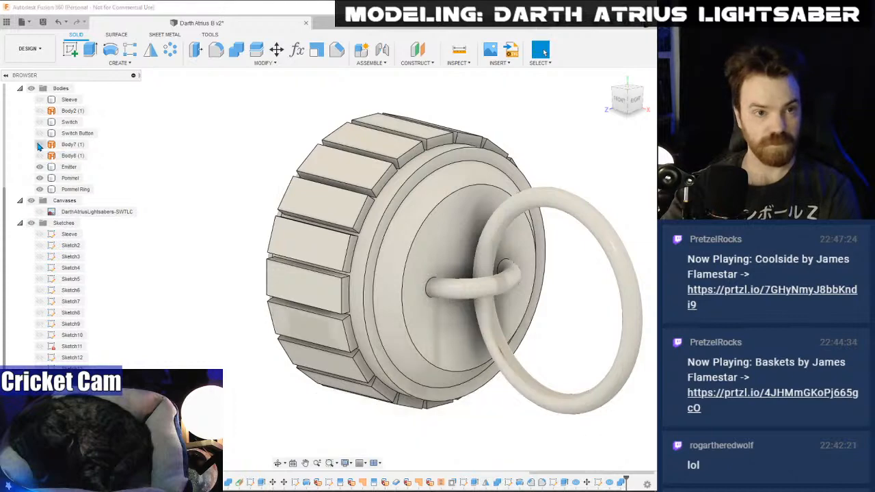
{"action": "left_click", "coordinate": [39, 144]}
{"action": "left_click", "coordinate": [39, 133]}
{"action": "left_click", "coordinate": [38, 122]}
{"action": "left_click", "coordinate": [39, 100]}
- Examine the complete lightsaber from the home view, then inspect the sleeve, pommel and ring more closely
{"action": "scroll", "coordinate": [192, 189], "scroll_direction": "down", "scroll_amount": 2}
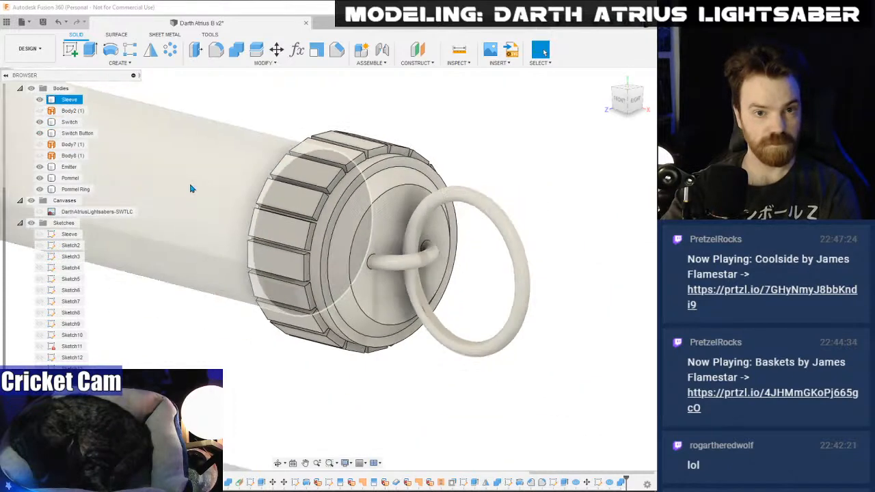
{"action": "scroll", "coordinate": [192, 189], "scroll_direction": "down", "scroll_amount": 1}
{"action": "left_click", "coordinate": [607, 78]}
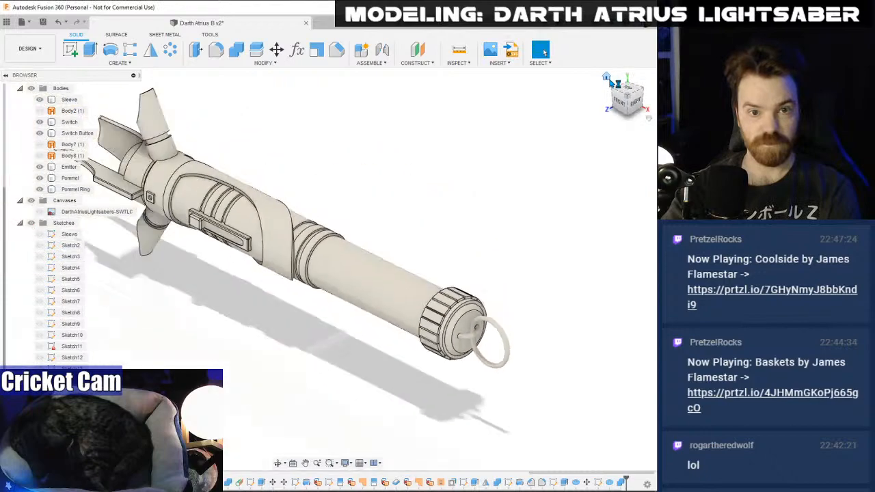
{"action": "middle_click_drag", "start_coordinate": [327, 261], "coordinate": [327, 269], "text": "shift"}
{"action": "left_click", "coordinate": [430, 296]}
{"action": "scroll", "coordinate": [441, 289], "scroll_direction": "up", "scroll_amount": 2}
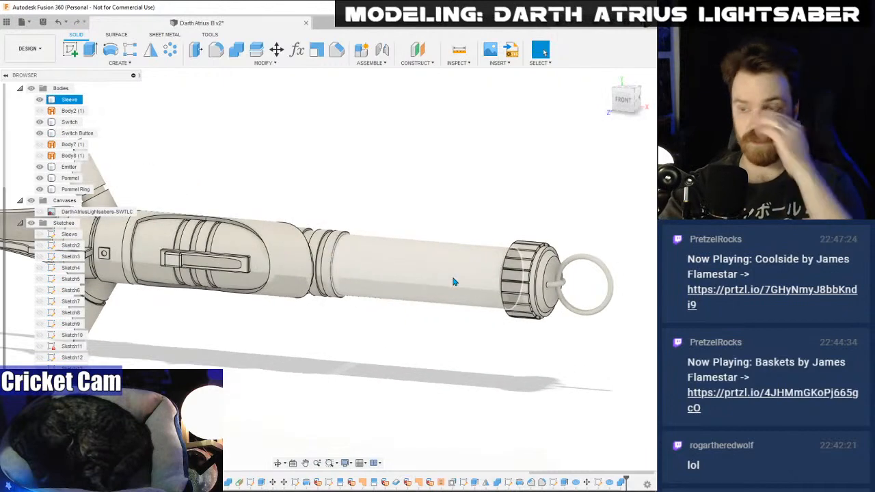
{"action": "left_click", "coordinate": [441, 318]}
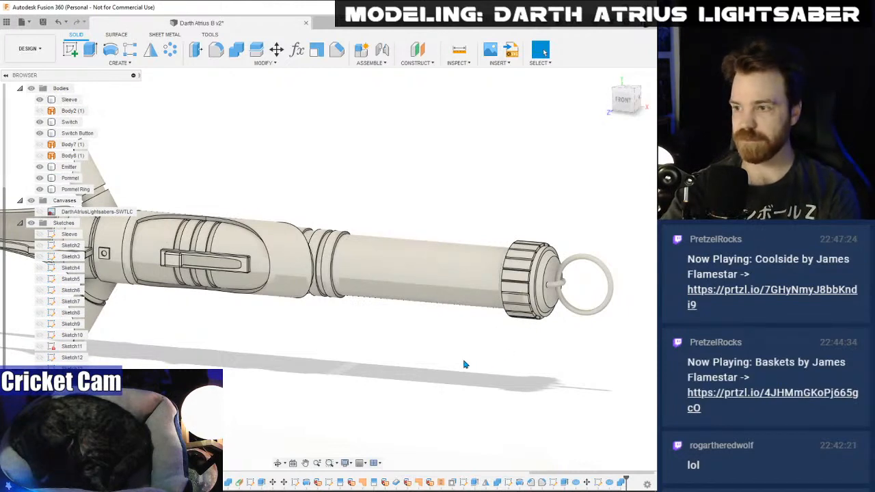
{"action": "scroll", "coordinate": [447, 267], "scroll_direction": "up", "scroll_amount": 3}
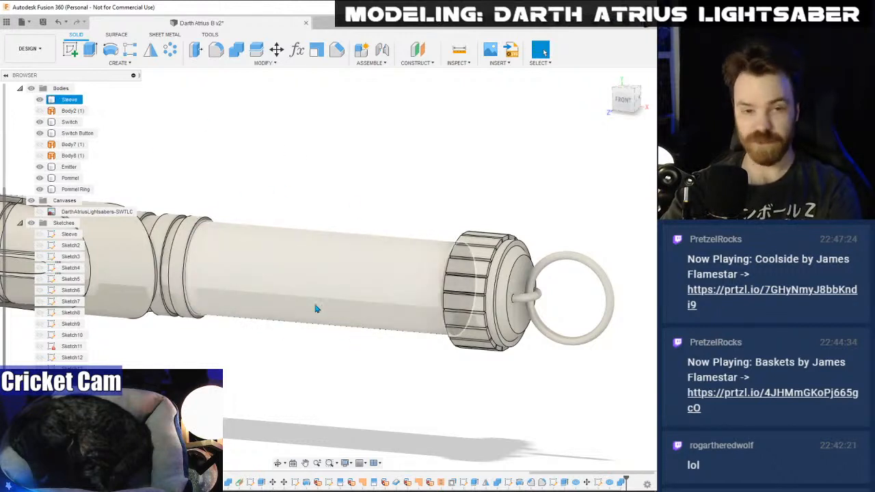
{"action": "middle_click_drag", "start_coordinate": [255, 286], "coordinate": [276, 298]}
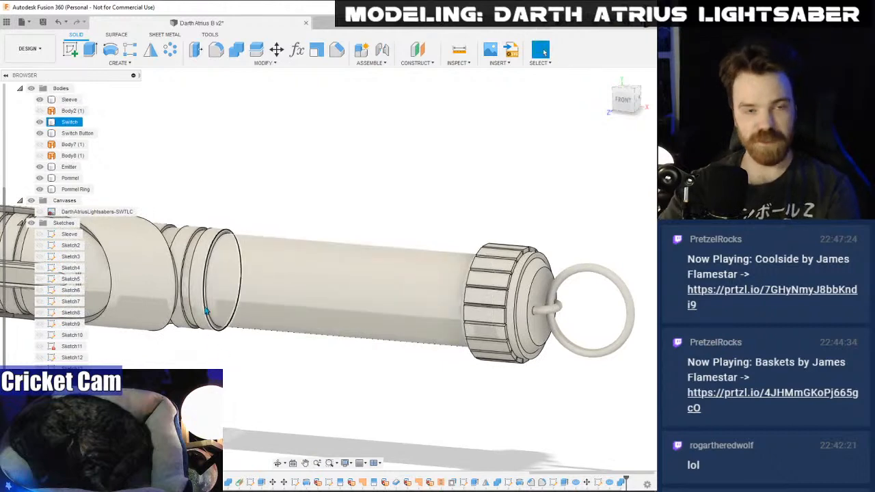
- Reorder the bodies as Emitter, Switch, Switch Button, Sleeve, Pommel and Pommel Ring, above the three surface bodies
{"action": "left_click_drag", "start_coordinate": [53, 134], "coordinate": [71, 97]}
{"action": "left_click_drag", "start_coordinate": [70, 178], "coordinate": [69, 140]}
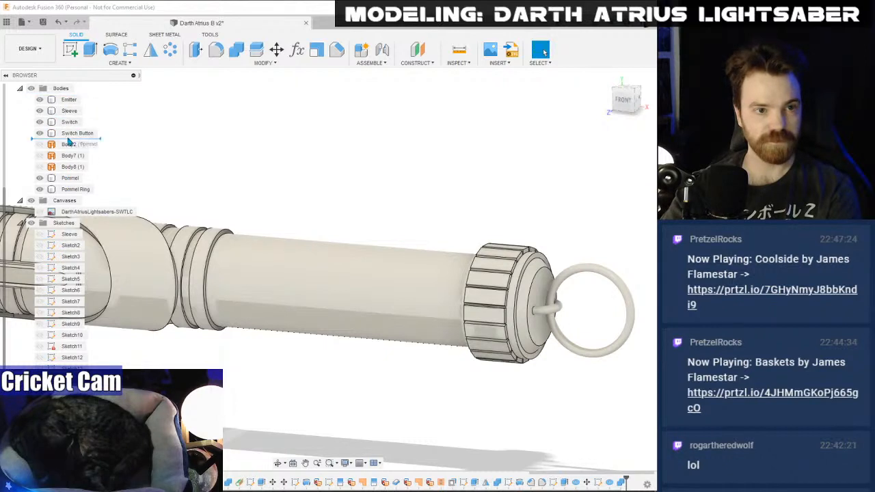
{"action": "left_click_drag", "start_coordinate": [77, 188], "coordinate": [77, 151]}
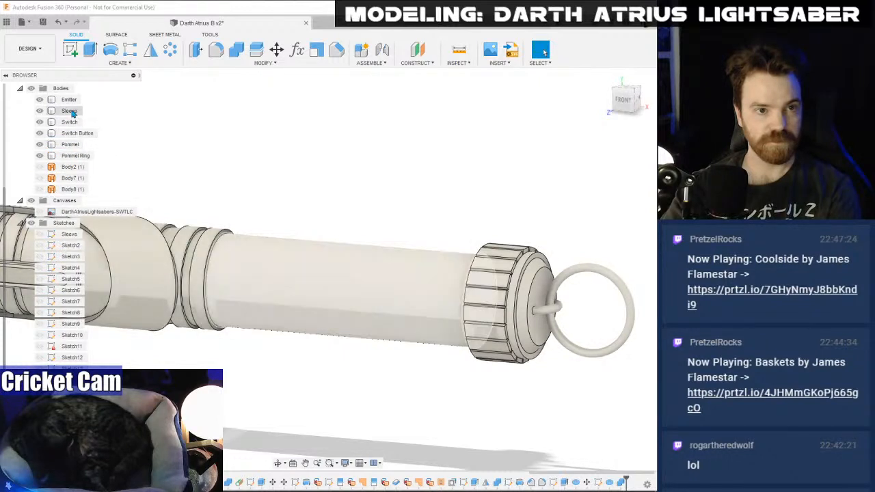
{"action": "left_click_drag", "start_coordinate": [71, 113], "coordinate": [72, 135]}
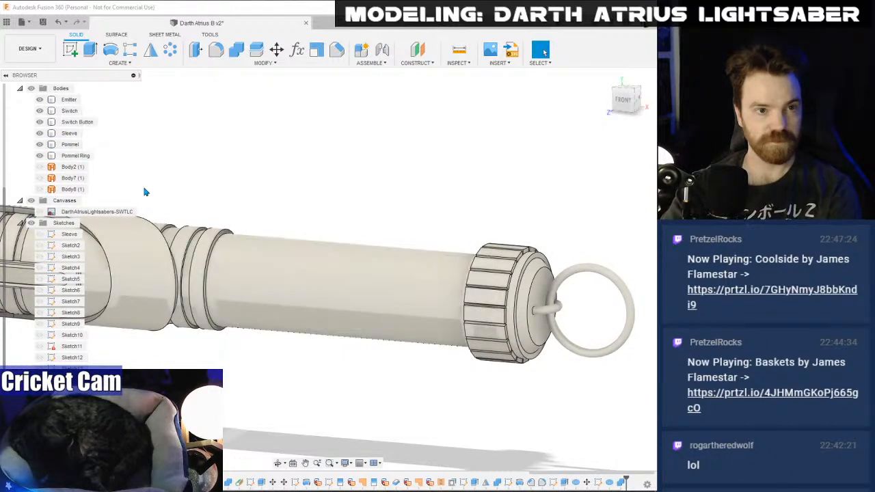
- Save the design as a new version
{"action": "left_click", "coordinate": [42, 22]}
{"action": "left_click", "coordinate": [322, 268]}
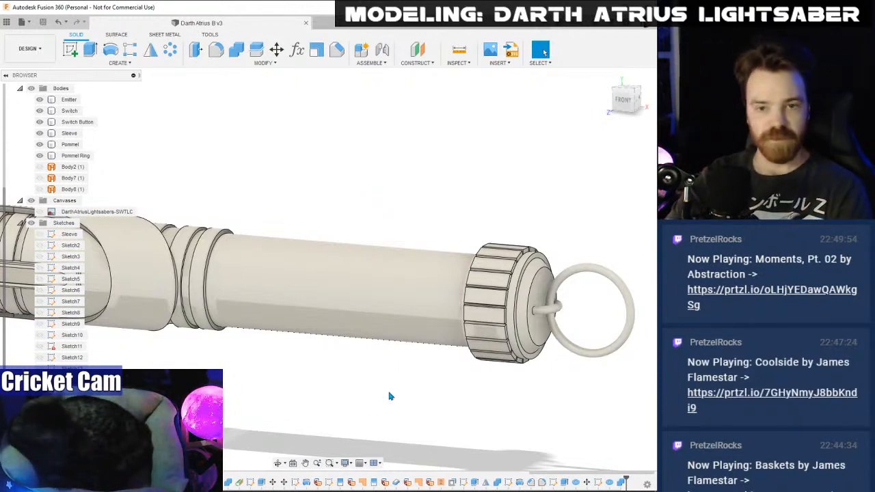
{"action": "left_click", "coordinate": [305, 322]}
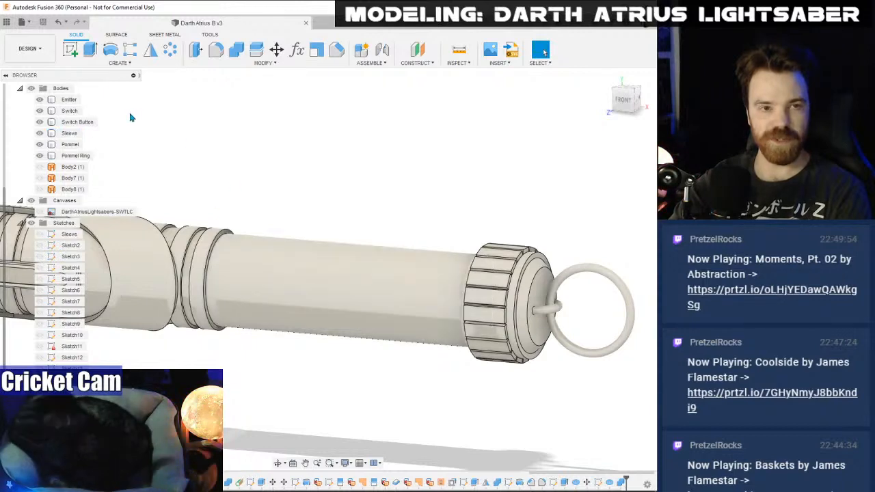
- Start a Coil on the origin plane across the hilt, centring its profile on the hilt's axis
{"action": "left_click", "coordinate": [120, 63]}
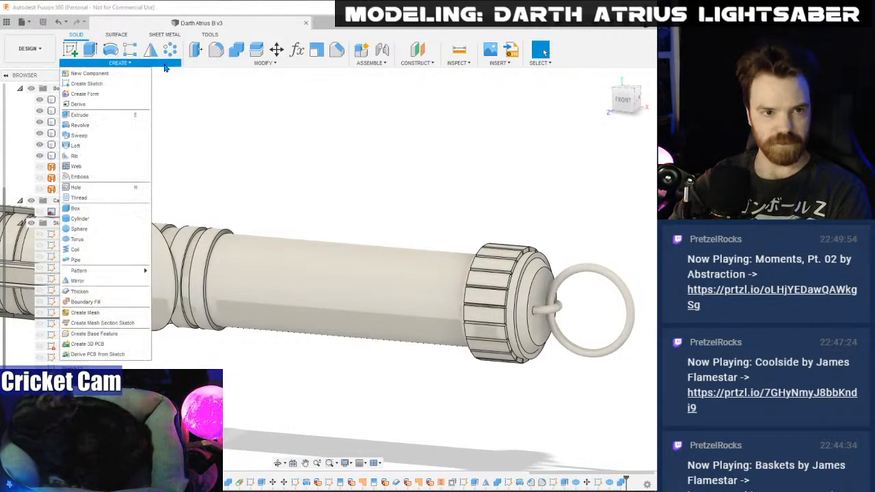
{"action": "left_click", "coordinate": [100, 254]}
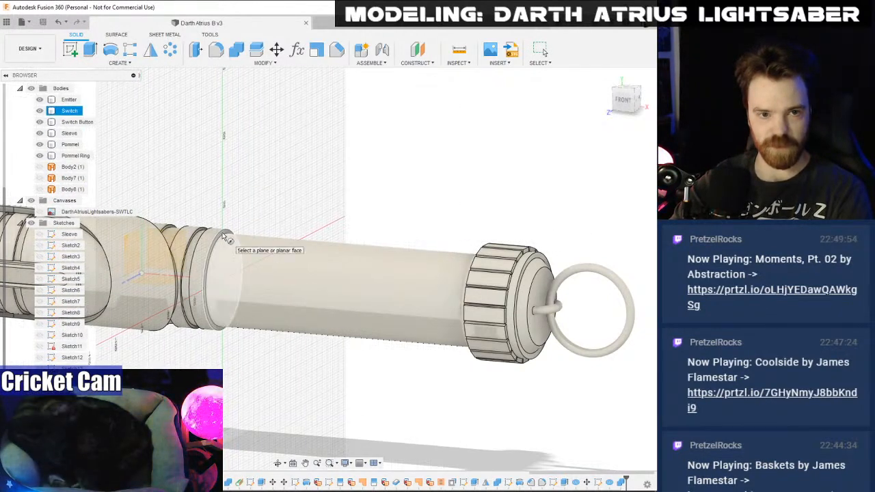
{"action": "scroll", "coordinate": [224, 237], "scroll_direction": "up", "scroll_amount": 3}
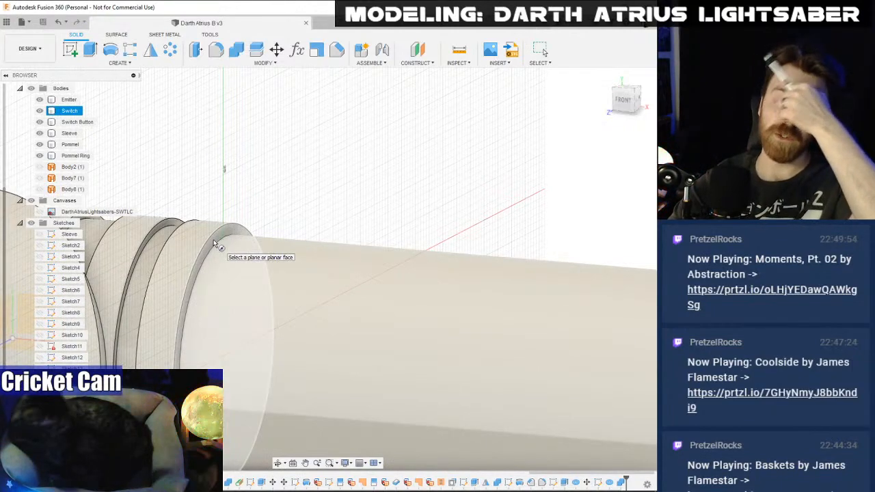
{"action": "scroll", "coordinate": [215, 245], "scroll_direction": "down", "scroll_amount": 2}
{"action": "scroll", "coordinate": [223, 219], "scroll_direction": "down", "scroll_amount": 3}
{"action": "scroll", "coordinate": [171, 266], "scroll_direction": "up", "scroll_amount": 3}
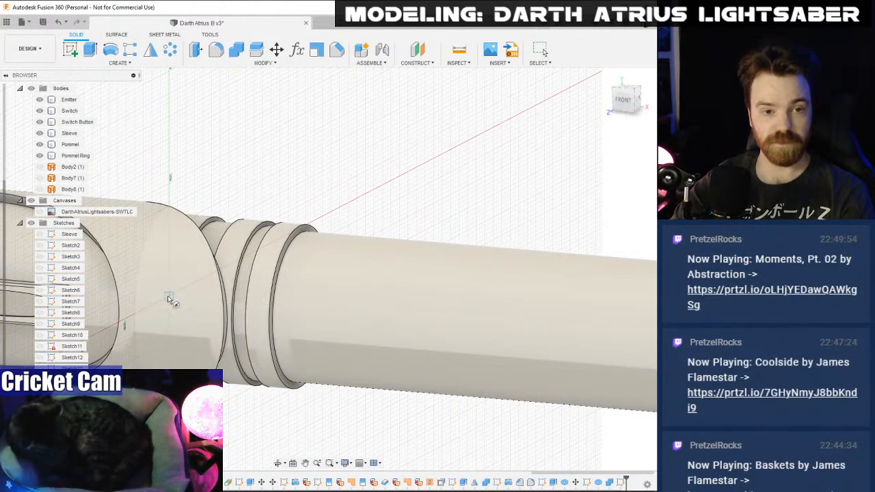
{"action": "left_click", "coordinate": [168, 296]}
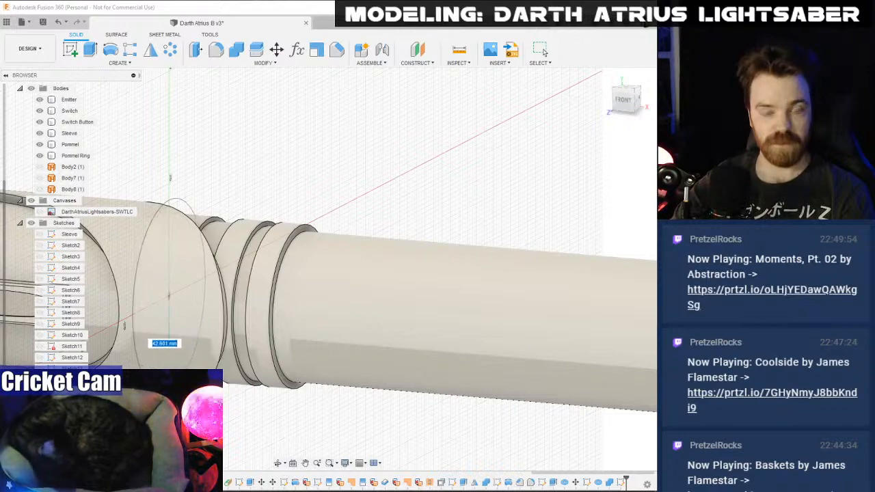
- Hide the Pommel and Pommel Ring, and draw the coil's base circle about 33 mm in diameter, matching the sleeve's end
{"action": "middle_click_drag", "start_coordinate": [170, 391], "coordinate": [226, 379]}
{"action": "scroll", "coordinate": [226, 379], "scroll_direction": "down", "scroll_amount": 2}
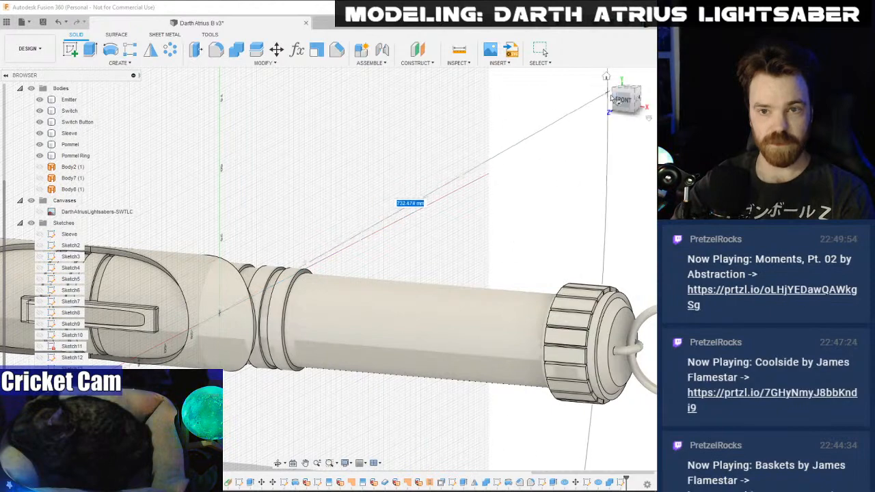
{"action": "left_click", "coordinate": [40, 145]}
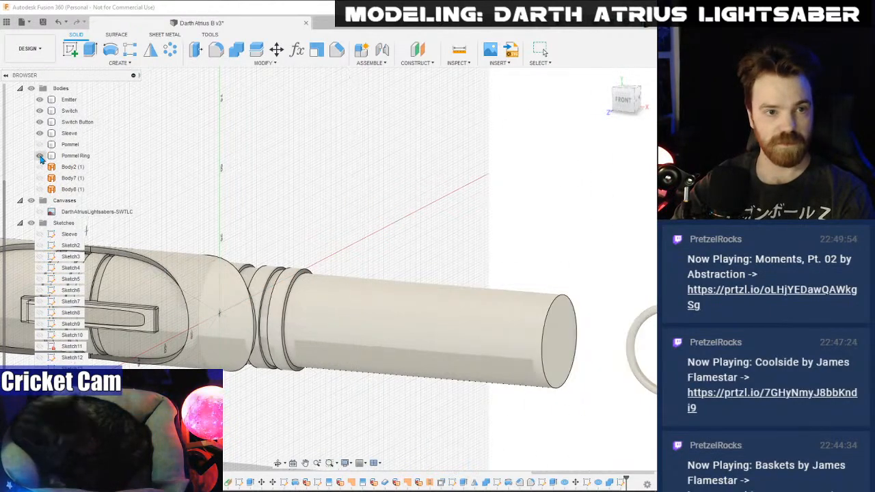
{"action": "left_click", "coordinate": [625, 97]}
{"action": "left_click_drag", "start_coordinate": [625, 98], "coordinate": [614, 102]}
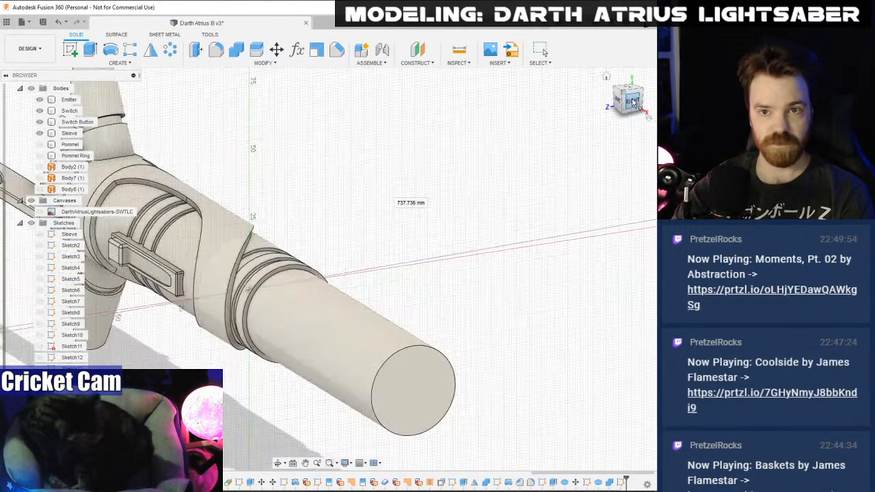
{"action": "left_click", "coordinate": [632, 100]}
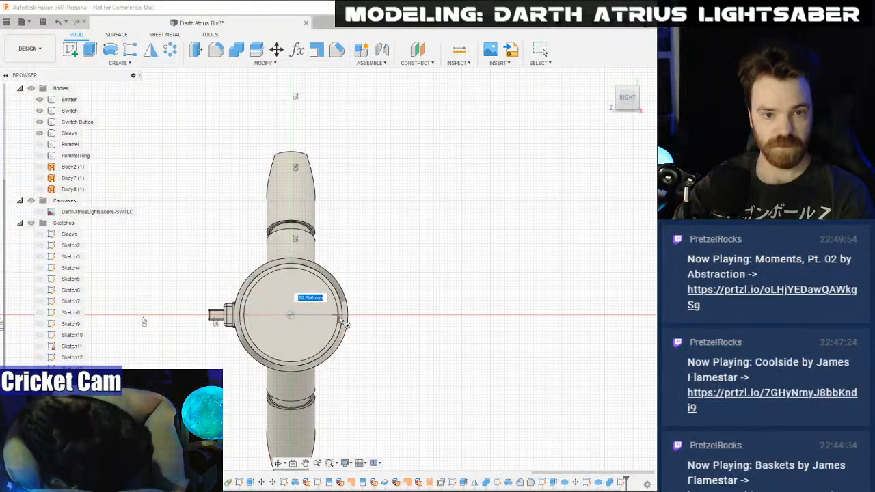
{"action": "scroll", "coordinate": [342, 321], "scroll_direction": "up", "scroll_amount": 5}
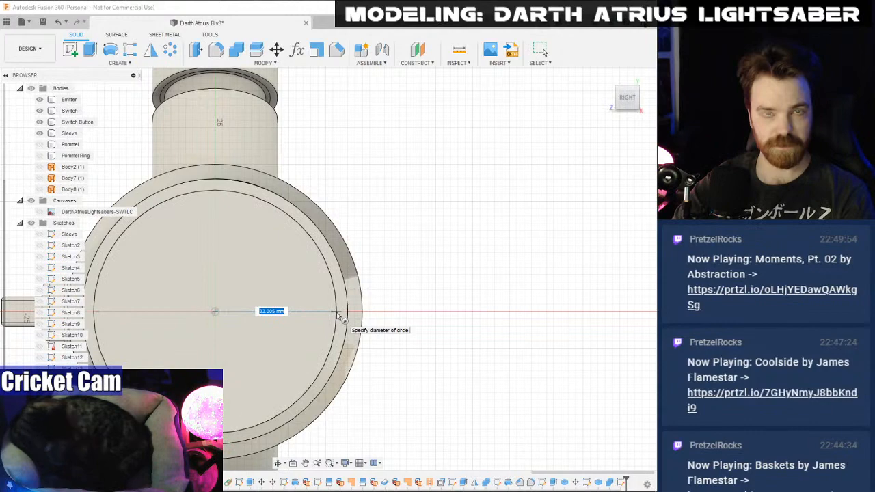
{"action": "left_click", "coordinate": [338, 315]}
{"action": "scroll", "coordinate": [430, 370], "scroll_direction": "down", "scroll_amount": 2}
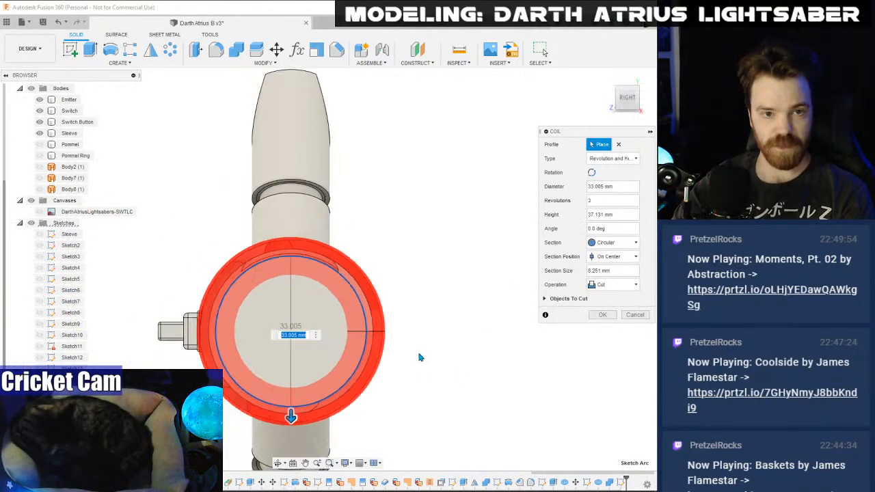
- Give the coil a square section and extend its height to 130 mm along the sleeve
{"action": "left_click", "coordinate": [627, 98]}
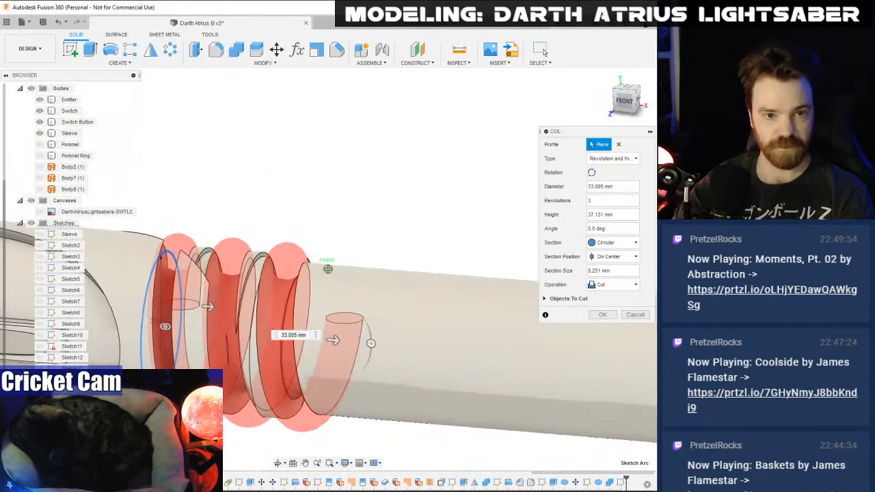
{"action": "middle_click_drag", "start_coordinate": [458, 164], "coordinate": [401, 160]}
{"action": "scroll", "coordinate": [401, 160], "scroll_direction": "down", "scroll_amount": 2}
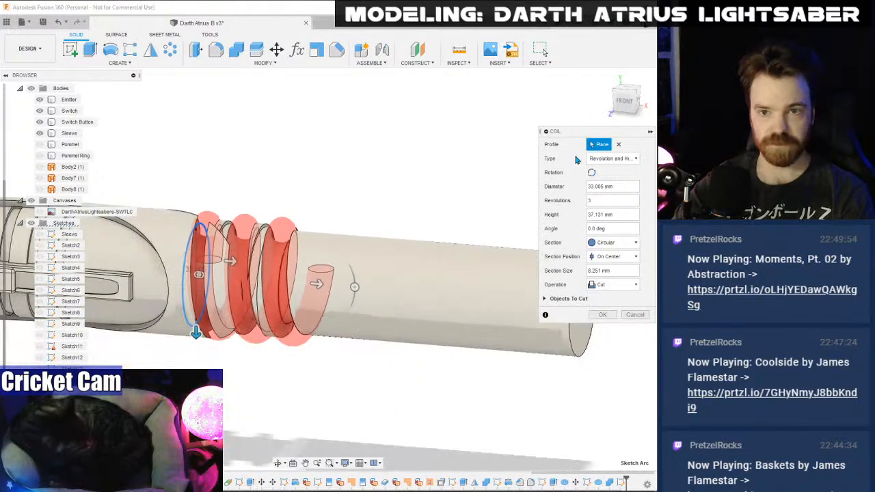
{"action": "left_click", "coordinate": [612, 243]}
{"action": "left_click", "coordinate": [605, 264]}
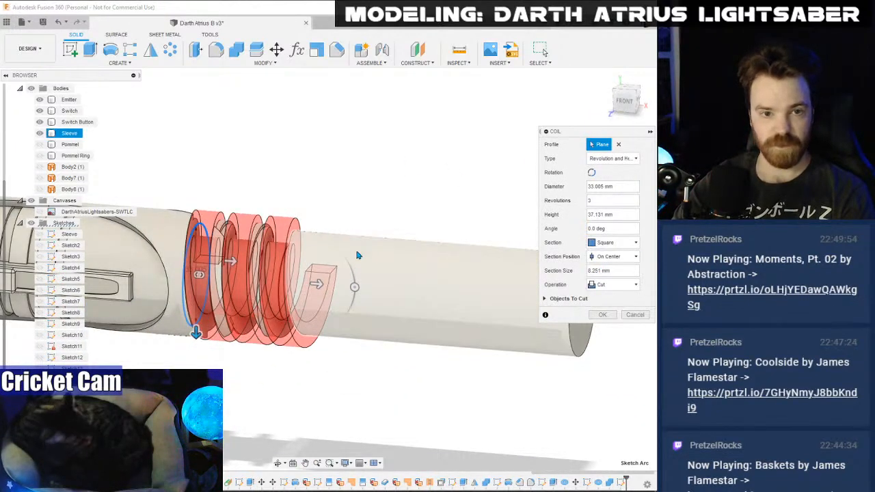
{"action": "left_click_drag", "start_coordinate": [317, 284], "coordinate": [597, 324]}
{"action": "middle_click_drag", "start_coordinate": [435, 428], "coordinate": [373, 406]}
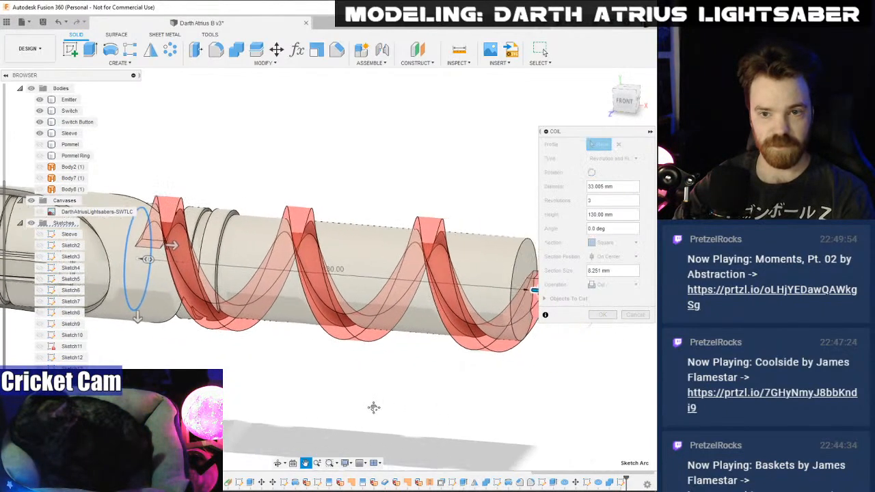
- Set the coil to 6 revolutions, trying a 5 mm section size before enlarging it to 20 mm
{"action": "mouse_move", "coordinate": [163, 244]}
{"action": "left_mouse_down"}
{"action": "mouse_move", "coordinate": [198, 248]}
{"action": "mouse_move", "coordinate": [160, 244]}
{"action": "mouse_move", "coordinate": [166, 244]}
{"action": "left_mouse_up"}
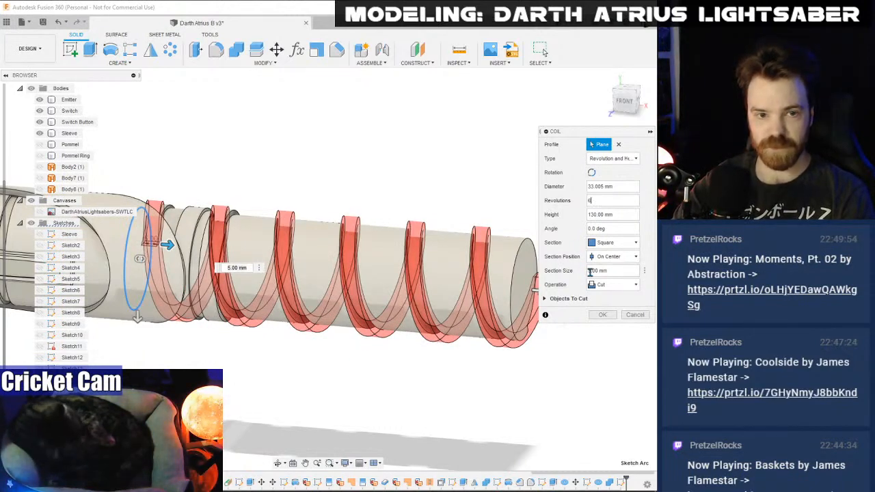
{"action": "left_click_drag", "start_coordinate": [172, 244], "coordinate": [189, 246]}
{"action": "middle_click_drag", "start_coordinate": [189, 246], "coordinate": [254, 254]}
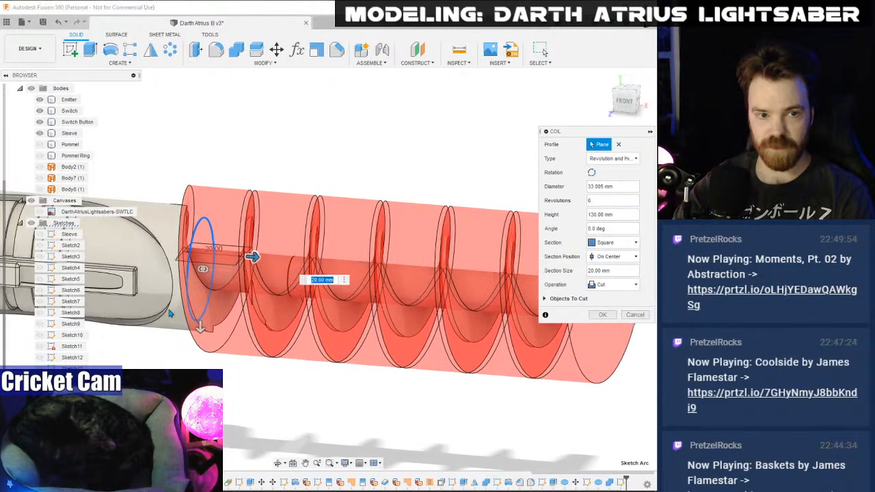
- Set the coil's diameter to 25 mm, change its operation to New Body, and inspect its turns
{"action": "left_click_drag", "start_coordinate": [198, 326], "coordinate": [200, 314]}
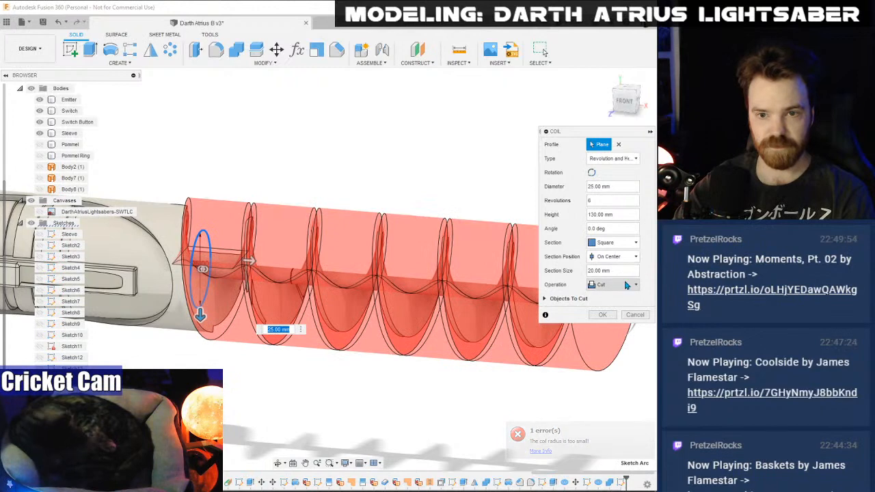
{"action": "left_click", "coordinate": [627, 284]}
{"action": "left_click", "coordinate": [610, 329]}
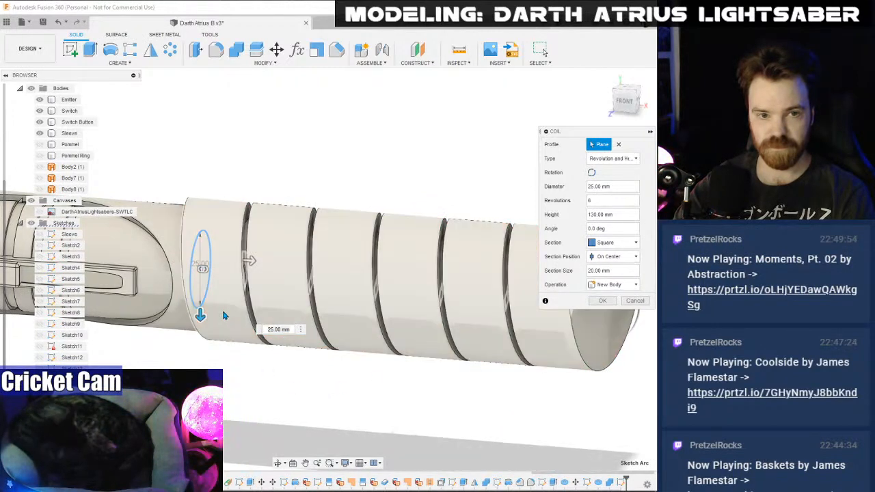
{"action": "mouse_move", "coordinate": [200, 316]}
{"action": "left_mouse_down"}
{"action": "mouse_move", "coordinate": [197, 307]}
{"action": "mouse_move", "coordinate": [200, 315]}
{"action": "left_mouse_up"}
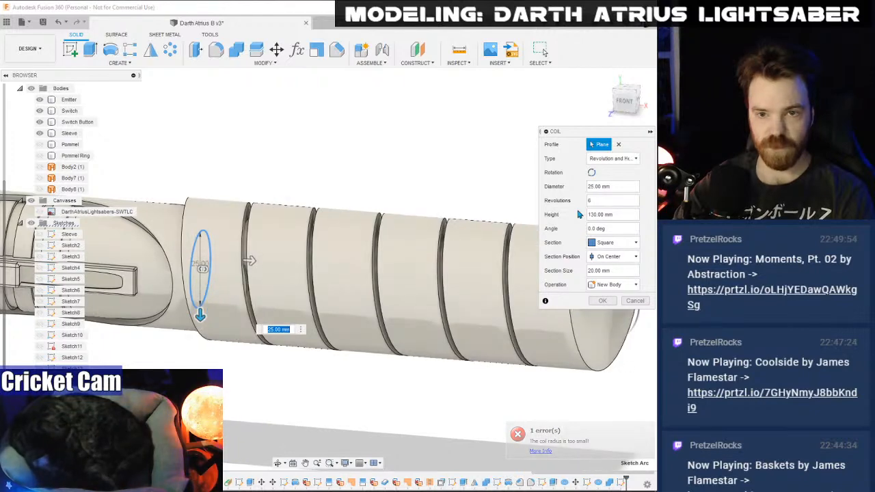
{"action": "middle_click_drag", "start_coordinate": [577, 258], "coordinate": [514, 256]}
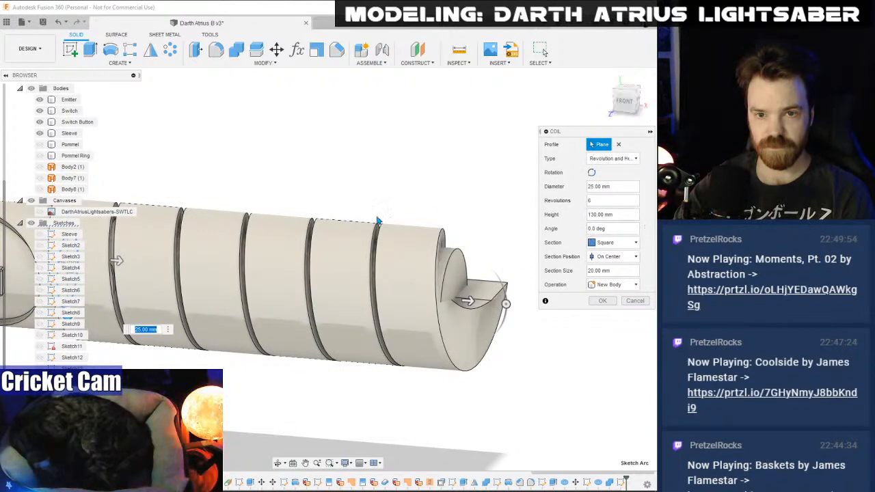
{"action": "mouse_move", "coordinate": [328, 268]}
{"action": "middle_mouse_down", "text": "shift"}
{"action": "mouse_move", "coordinate": [274, 264]}
{"action": "mouse_move", "coordinate": [328, 269]}
{"action": "mouse_move", "coordinate": [287, 268]}
{"action": "middle_mouse_up", "text": "shift"}
{"action": "middle_click_drag", "start_coordinate": [349, 157], "coordinate": [445, 154]}
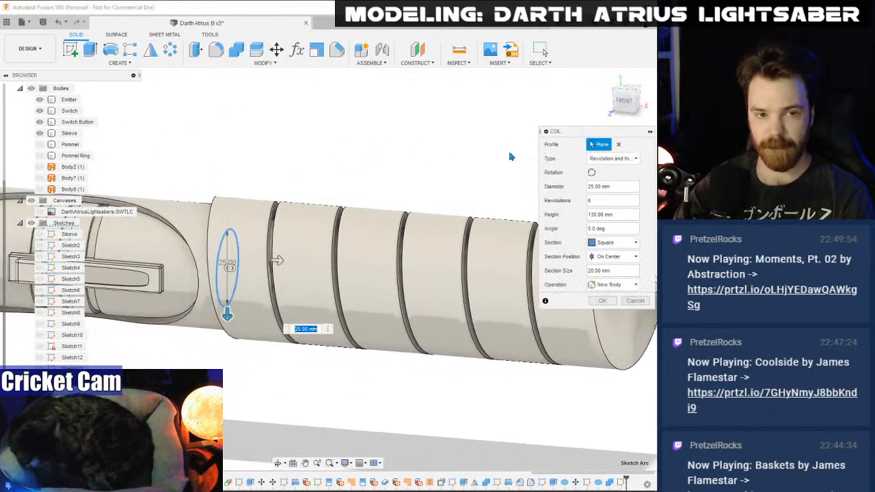
- Try the coil with 7, 5 and 4 revolutions, and return it to 6
{"action": "key", "text": "Tab"}
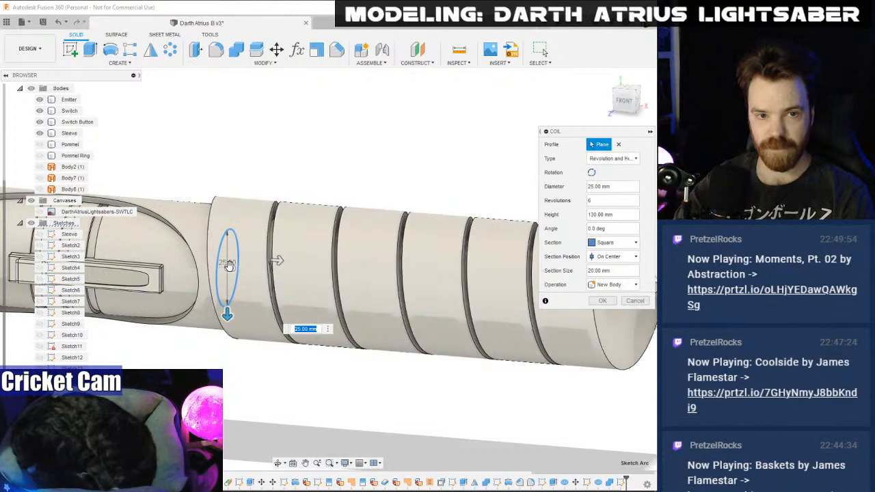
{"action": "type", "text": "5"}
{"action": "key", "text": "BackSpace"}
{"action": "type", "text": "8"}
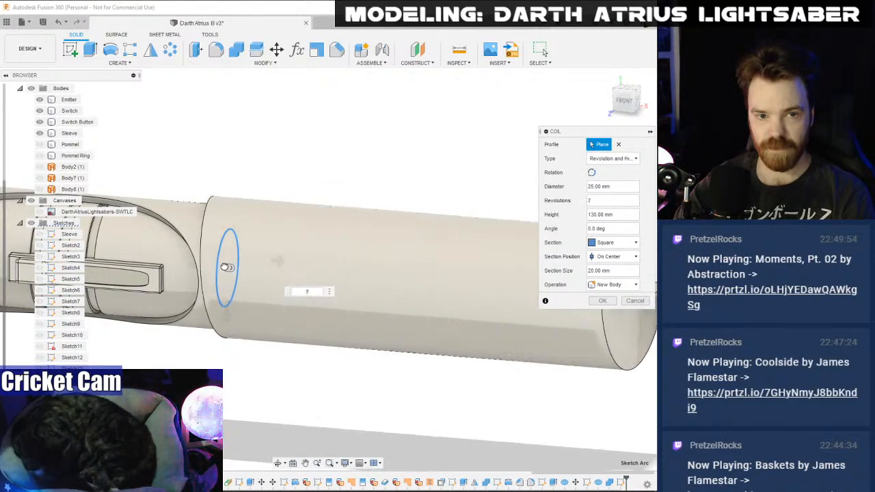
{"action": "key", "text": "BackSpace"}
{"action": "type", "text": "5"}
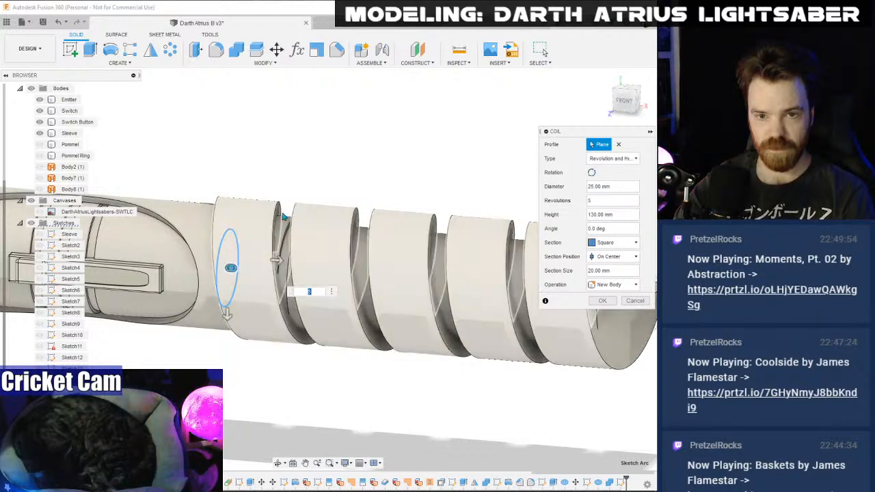
{"action": "middle_click_drag", "start_coordinate": [356, 189], "coordinate": [285, 193]}
{"action": "scroll", "coordinate": [178, 255], "scroll_direction": "up", "scroll_amount": 2}
{"action": "scroll", "coordinate": [164, 291], "scroll_direction": "up", "scroll_amount": 2}
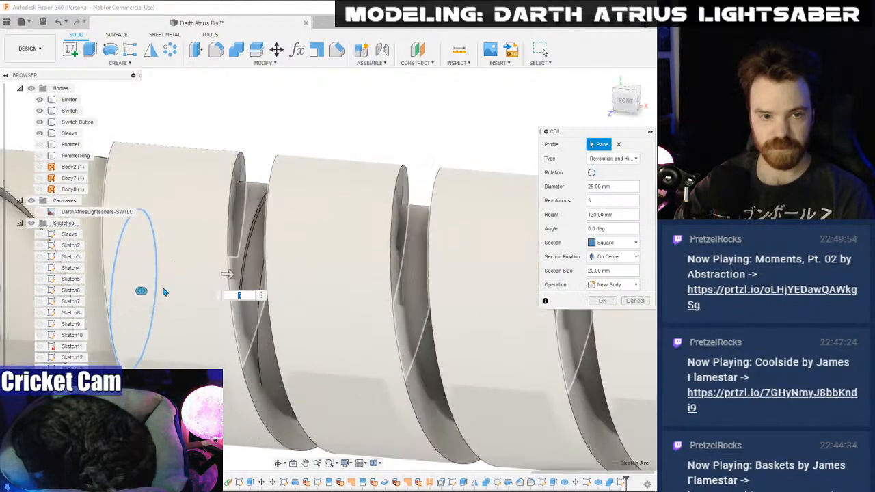
{"action": "type", "text": "4"}
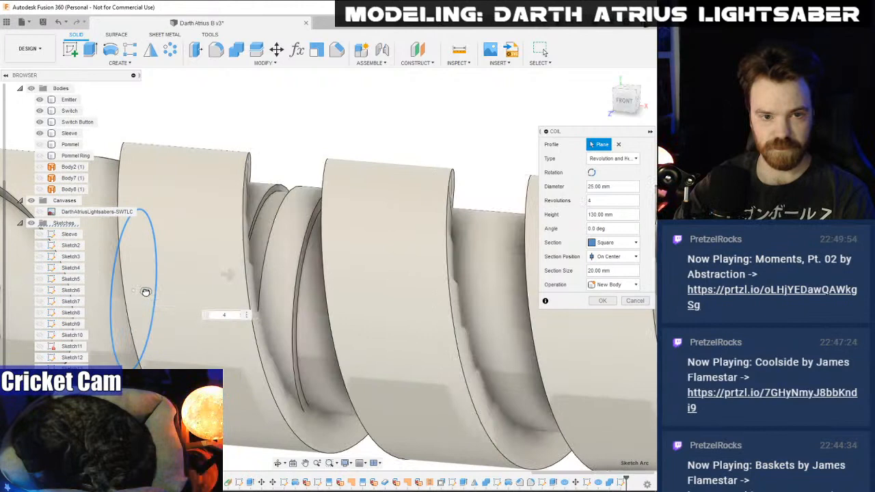
{"action": "key", "text": "BackSpace"}
{"action": "type", "text": "6"}
{"action": "scroll", "coordinate": [309, 189], "scroll_direction": "down", "scroll_amount": 5}
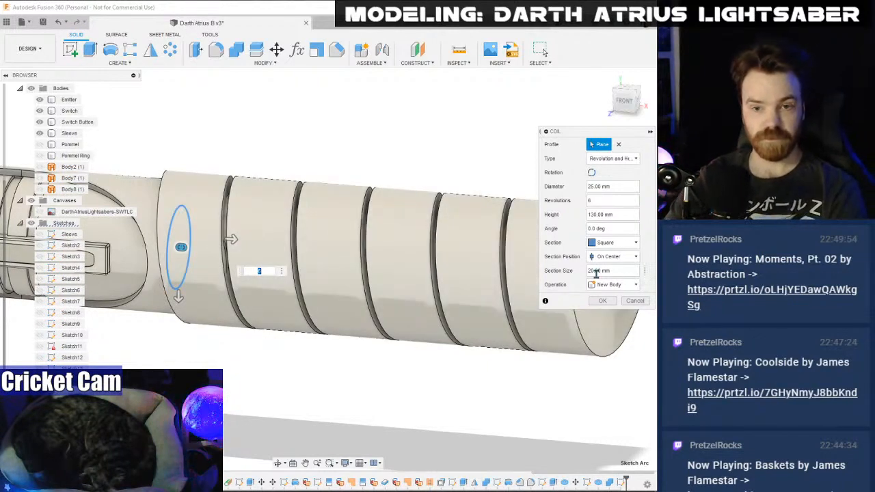
- Reduce the coil's section size to 15 mm and its diameter to 20 mm
{"action": "middle_click_drag", "start_coordinate": [355, 287], "coordinate": [292, 301]}
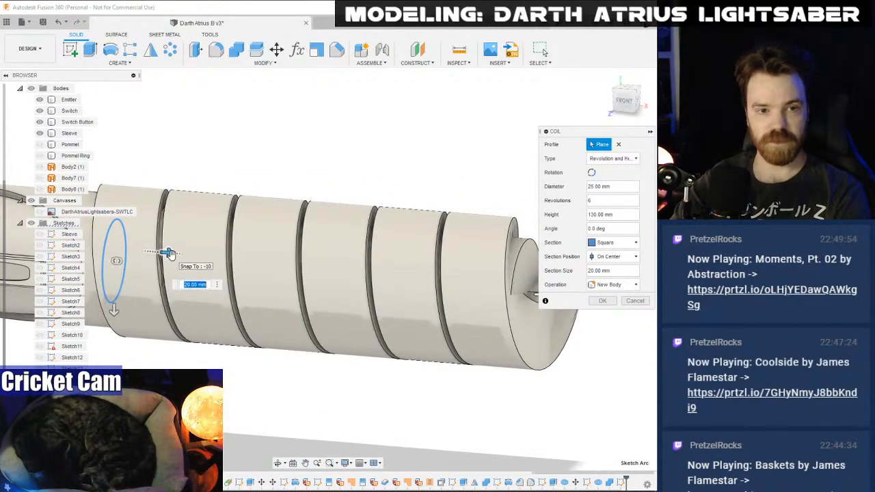
{"action": "left_click_drag", "start_coordinate": [168, 253], "coordinate": [160, 253]}
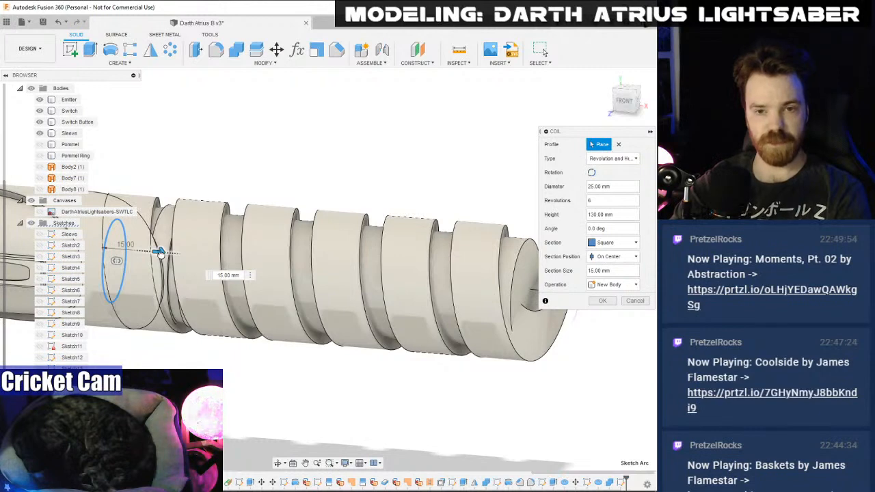
{"action": "left_click", "coordinate": [115, 311]}
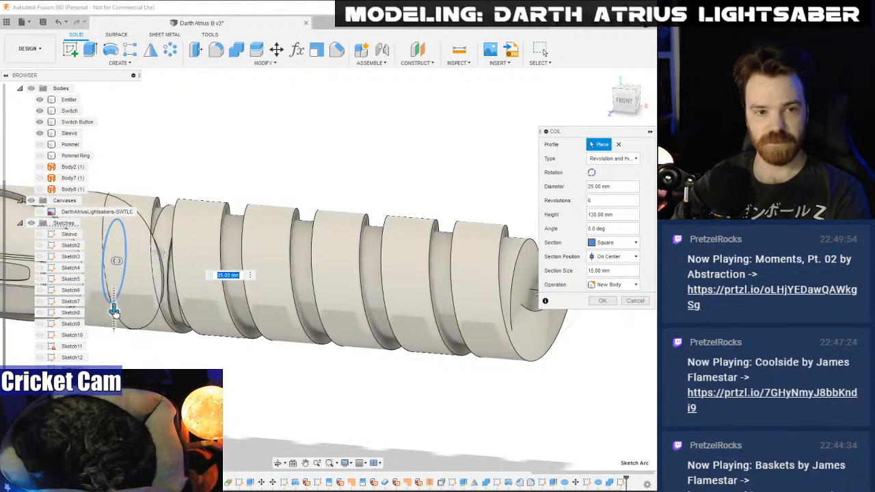
{"action": "left_click_drag", "start_coordinate": [114, 311], "coordinate": [115, 303]}
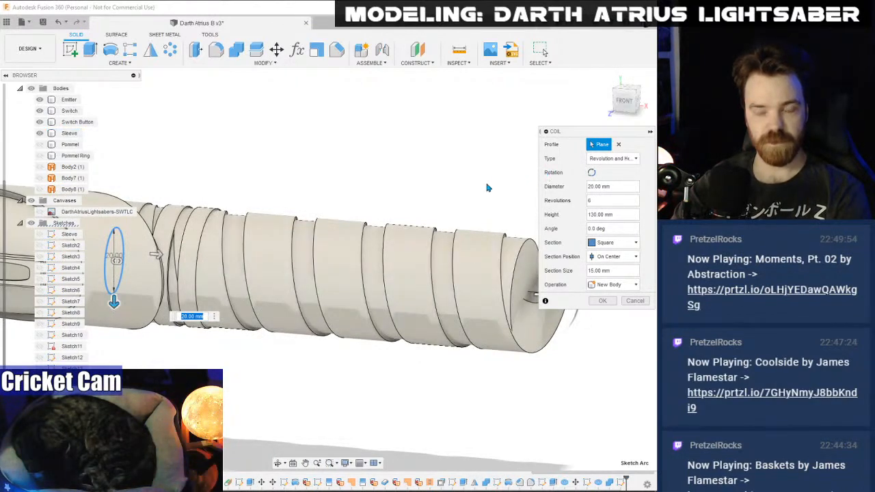
- Set the coil to 8 revolutions in the front view, and switch to the comic reference images of the lightsaber
{"action": "left_click", "coordinate": [625, 101]}
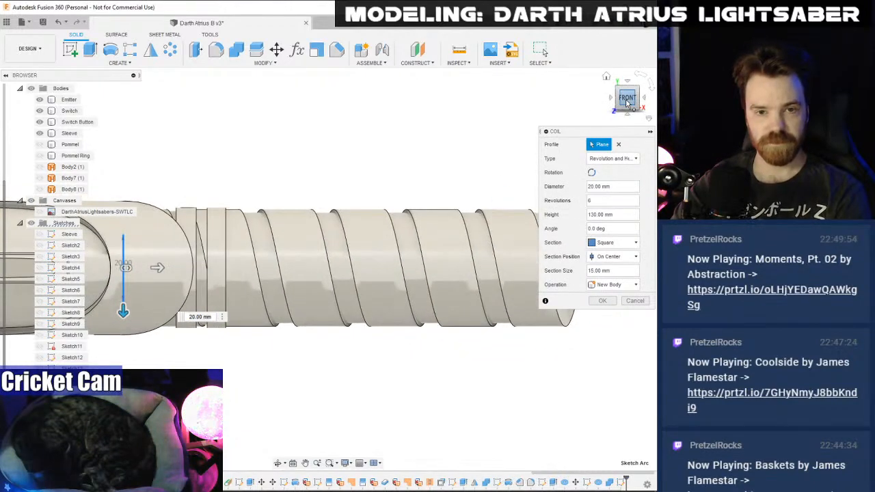
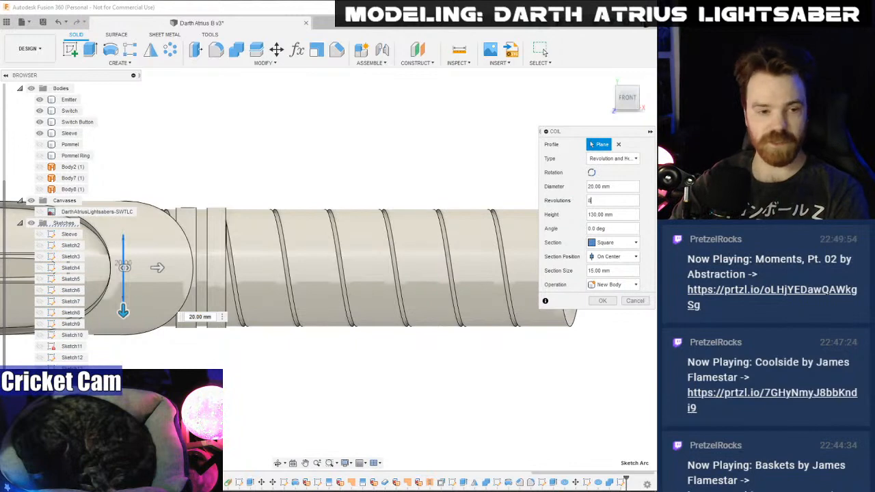
{"action": "key", "text": "alt+Tab"}
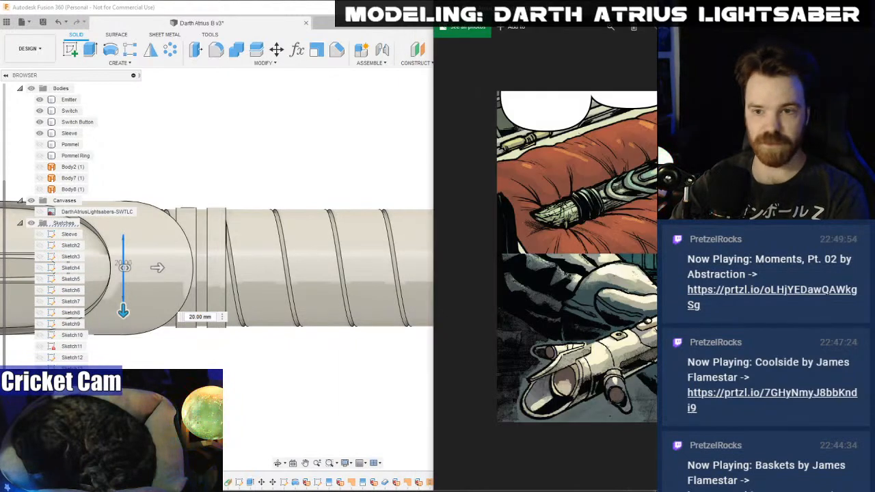
- Return to Fusion 360 and examine the 8-revolution coil's turns from both ends and in the front view
{"action": "key", "text": "alt+Tab"}
{"action": "middle_click_drag", "start_coordinate": [298, 364], "coordinate": [372, 369]}
{"action": "left_click_drag", "start_coordinate": [626, 101], "coordinate": [443, 111]}
{"action": "middle_click_drag", "start_coordinate": [327, 268], "coordinate": [205, 287], "text": "shift"}
{"action": "left_click_drag", "start_coordinate": [205, 287], "coordinate": [186, 294]}
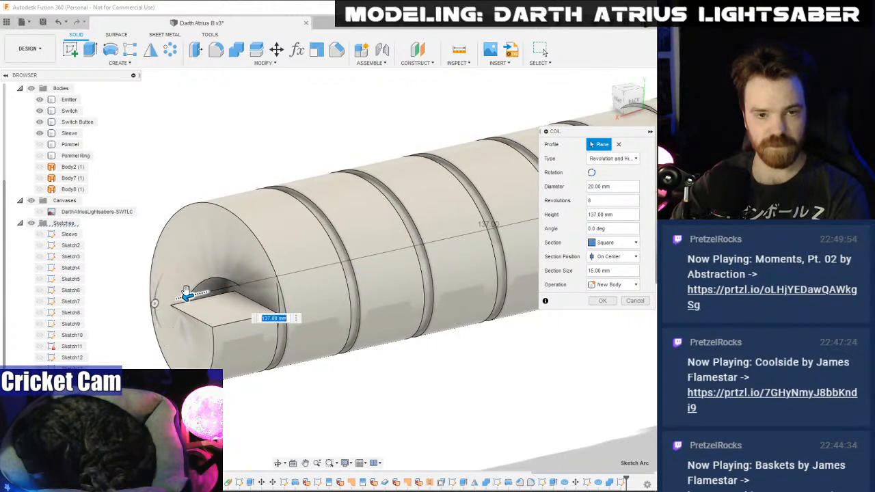
{"action": "left_click_drag", "start_coordinate": [633, 102], "coordinate": [690, 103]}
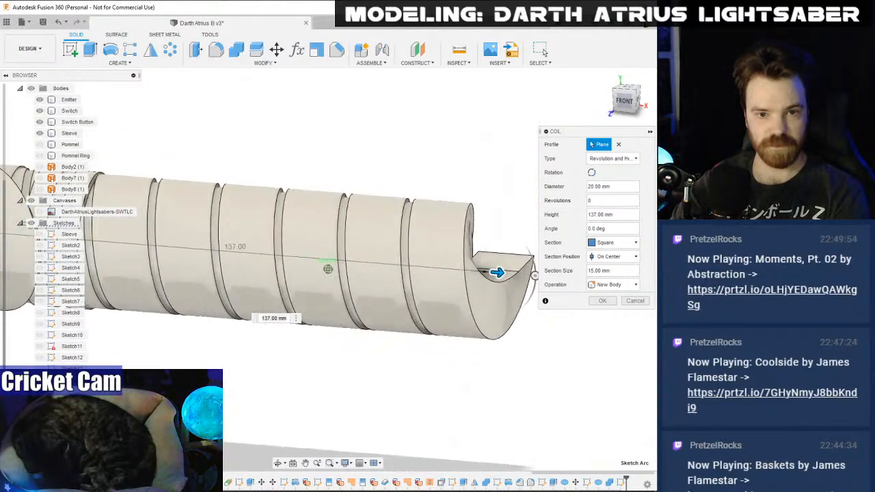
{"action": "middle_click_drag", "start_coordinate": [328, 269], "coordinate": [355, 272], "text": "shift"}
{"action": "middle_click_drag", "start_coordinate": [362, 113], "coordinate": [484, 117]}
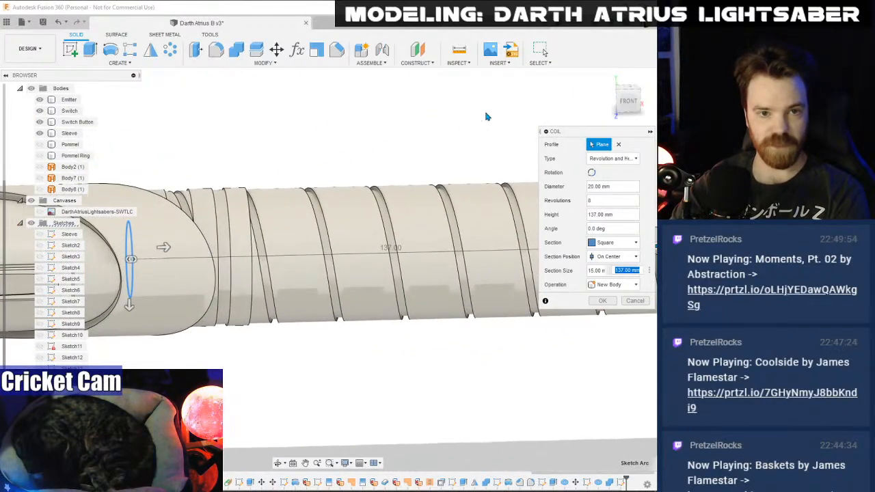
{"action": "left_click", "coordinate": [640, 88]}
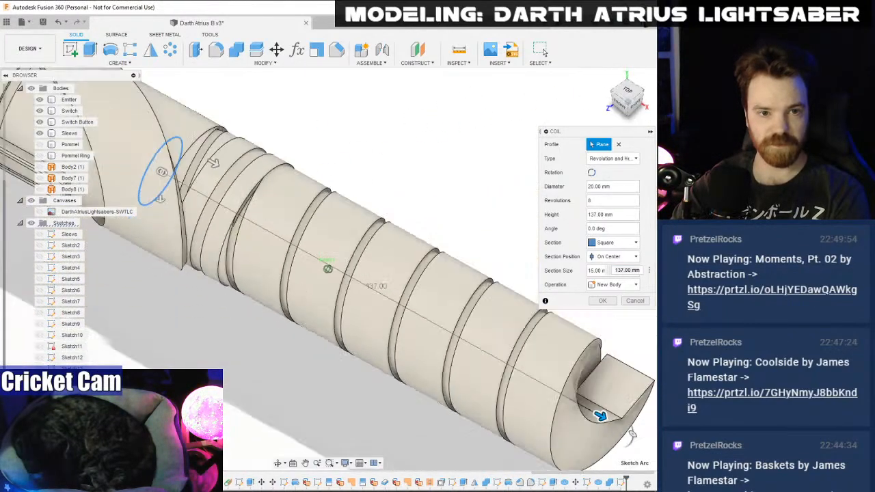
{"action": "left_click_drag", "start_coordinate": [636, 97], "coordinate": [656, 78]}
{"action": "middle_click_drag", "start_coordinate": [436, 139], "coordinate": [320, 138]}
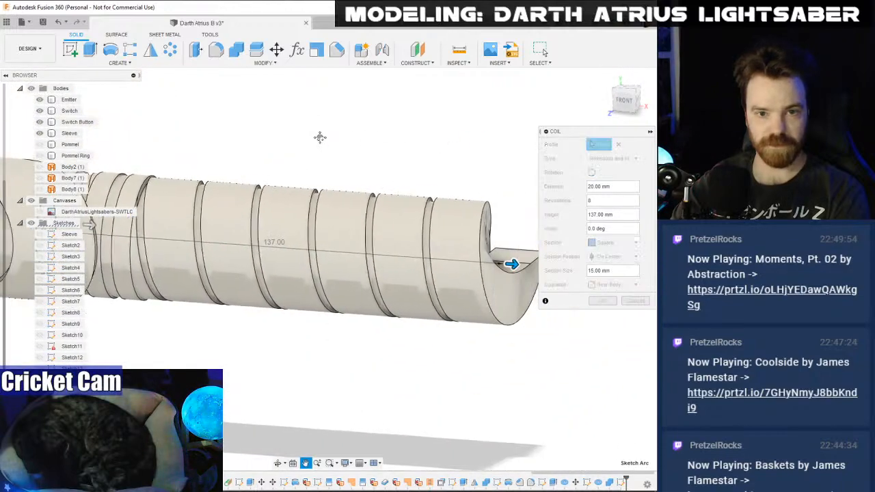
{"action": "left_click", "coordinate": [627, 99]}
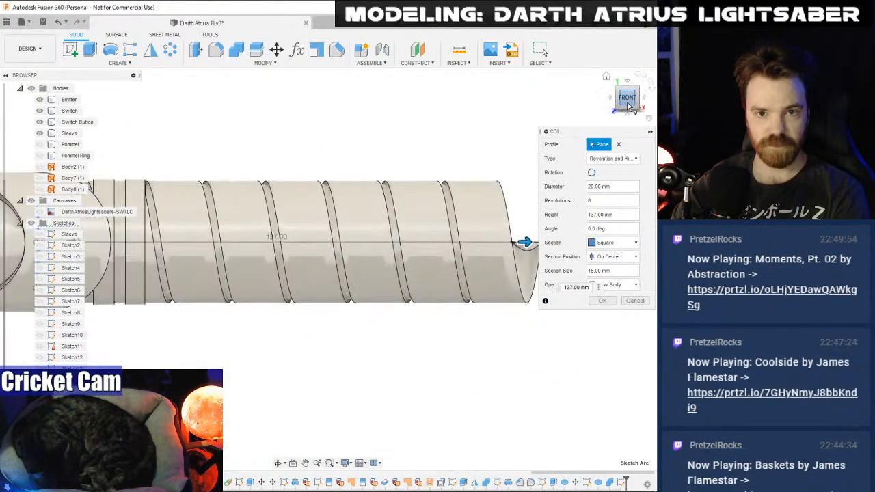
- Set the coil to 8.5 revolutions and create it as a new body
{"action": "left_click", "coordinate": [592, 200]}
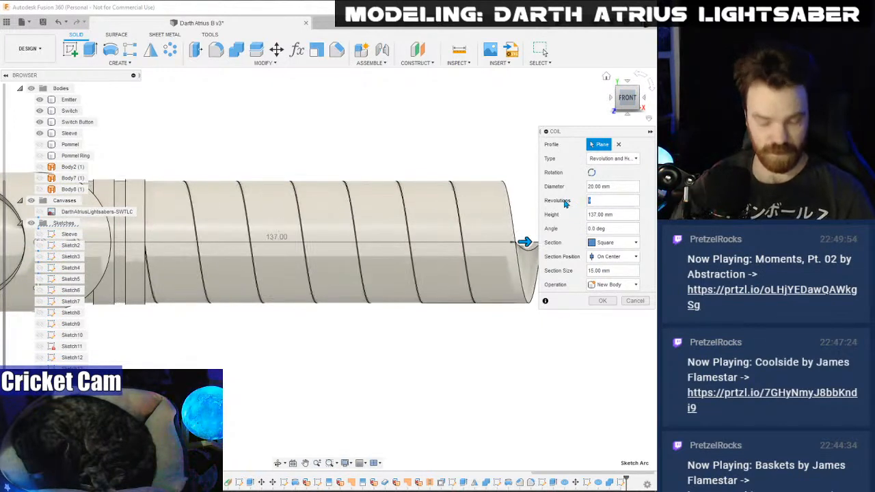
{"action": "type", "text": ".5"}
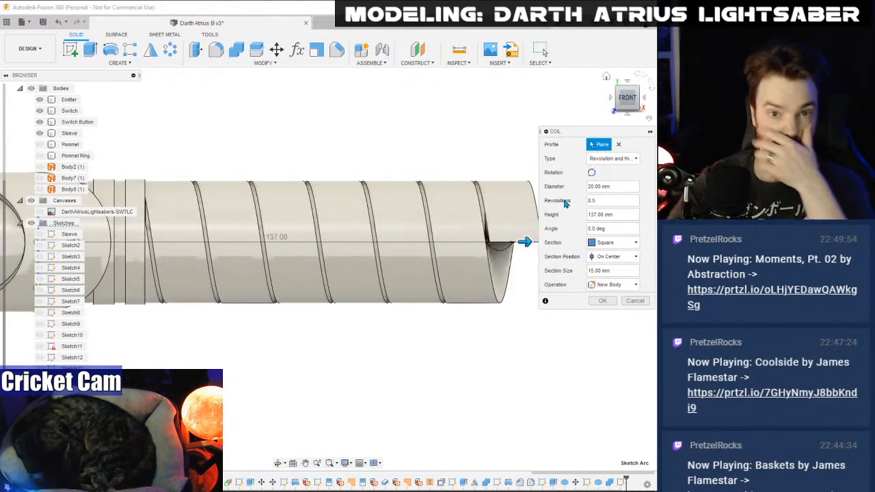
{"action": "mouse_move", "coordinate": [633, 90]}
{"action": "left_mouse_down"}
{"action": "mouse_move", "coordinate": [629, 101]}
{"action": "mouse_move", "coordinate": [609, 100]}
{"action": "mouse_move", "coordinate": [635, 93]}
{"action": "mouse_move", "coordinate": [633, 102]}
{"action": "left_mouse_up"}
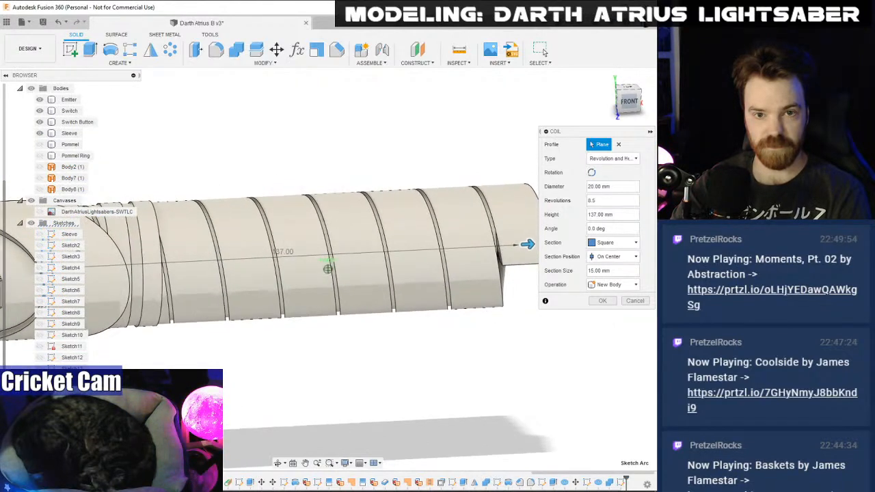
{"action": "left_click", "coordinate": [601, 302]}
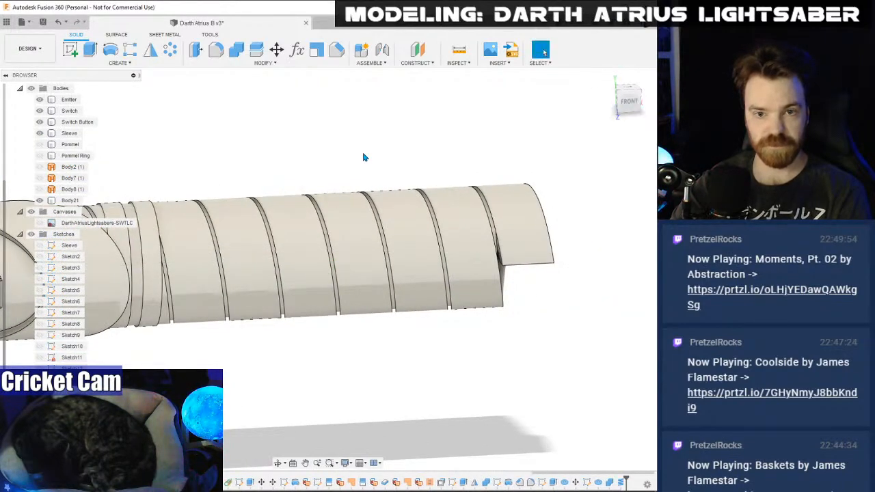
- Split the coil body with the switch's end face where the coil emerges from the raised rings
{"action": "middle_click_drag", "start_coordinate": [362, 157], "coordinate": [490, 146]}
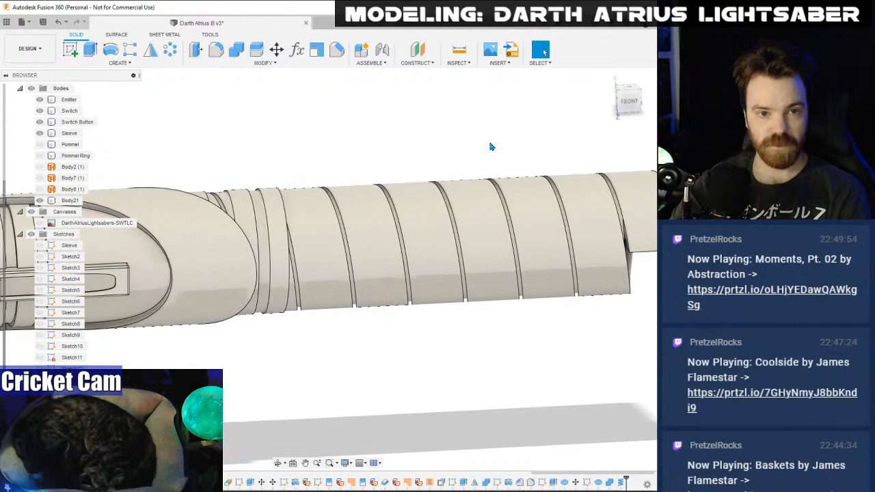
{"action": "left_click", "coordinate": [40, 200]}
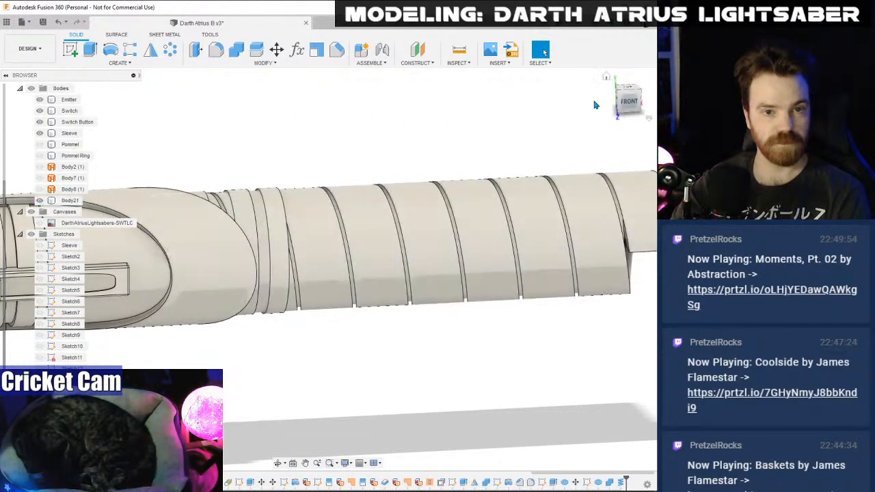
{"action": "left_click", "coordinate": [623, 101]}
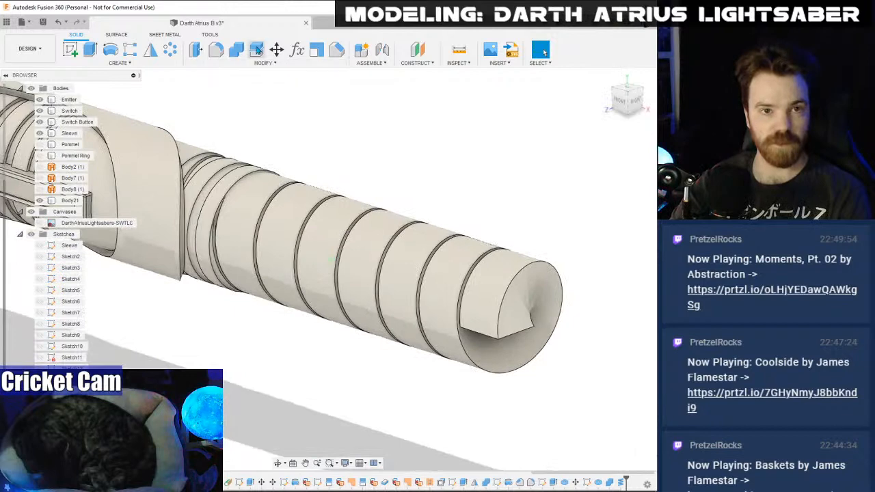
{"action": "left_click", "coordinate": [257, 50]}
{"action": "left_click", "coordinate": [260, 220]}
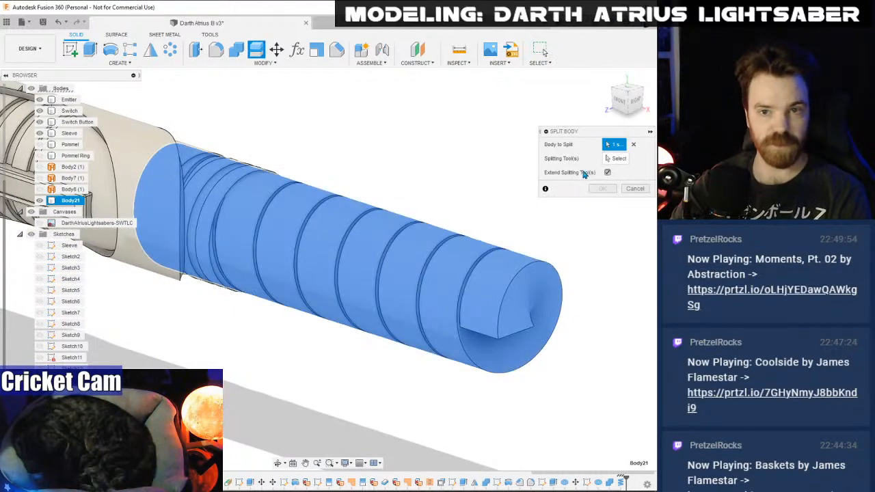
{"action": "scroll", "coordinate": [197, 171], "scroll_direction": "up", "scroll_amount": 5}
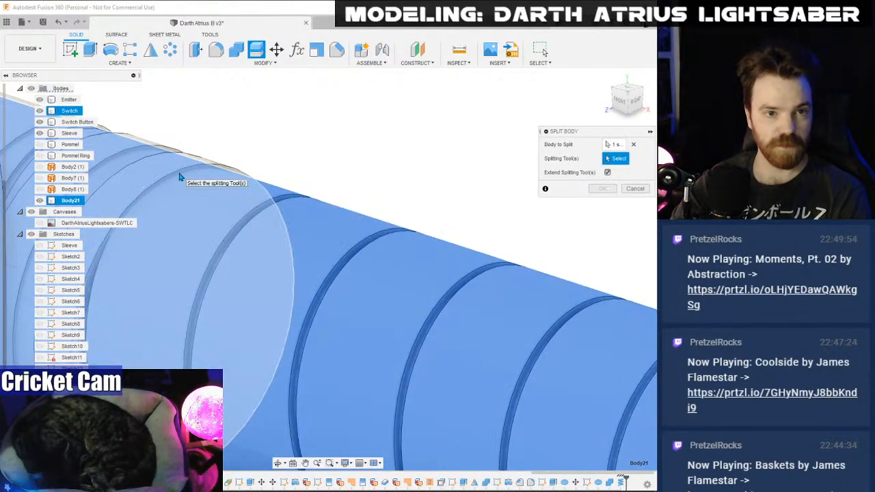
{"action": "scroll", "coordinate": [205, 169], "scroll_direction": "up", "scroll_amount": 4}
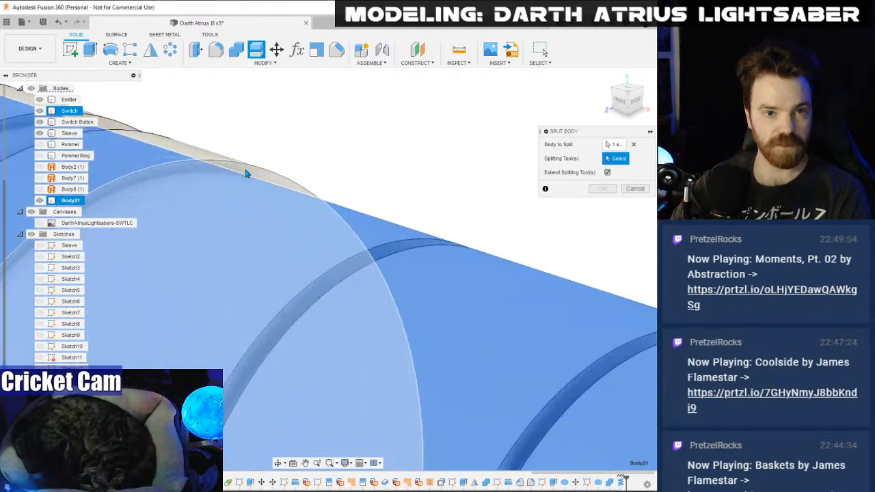
{"action": "left_click", "coordinate": [246, 174]}
{"action": "left_click", "coordinate": [602, 188]}
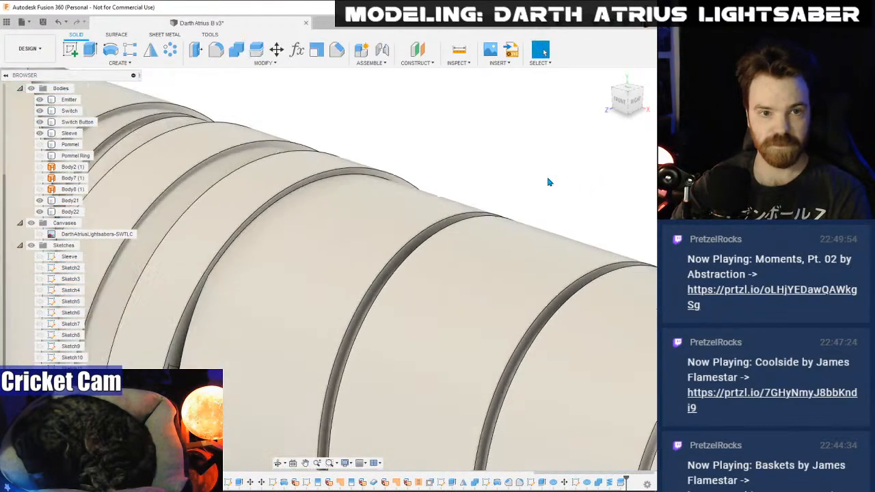
- Split the exposed coil body with the sleeve's circular end face, hiding the coil briefly to pick that face
{"action": "scroll", "coordinate": [548, 182], "scroll_direction": "down", "scroll_amount": 5}
{"action": "middle_click_drag", "start_coordinate": [573, 219], "coordinate": [479, 224], "text": "shift"}
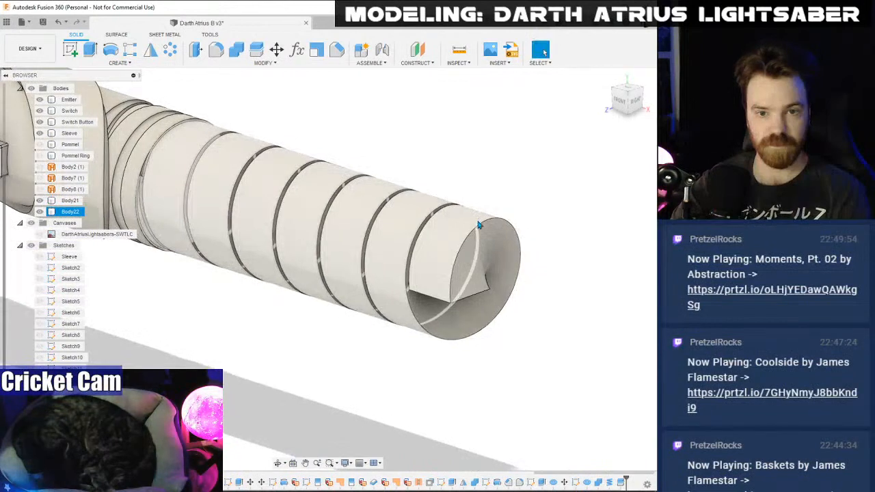
{"action": "left_click", "coordinate": [255, 49]}
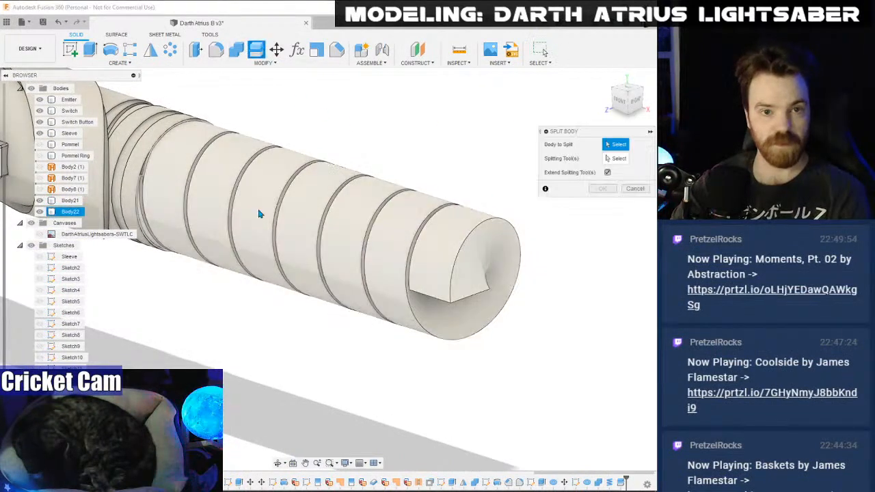
{"action": "left_click", "coordinate": [259, 214]}
{"action": "left_click", "coordinate": [607, 160]}
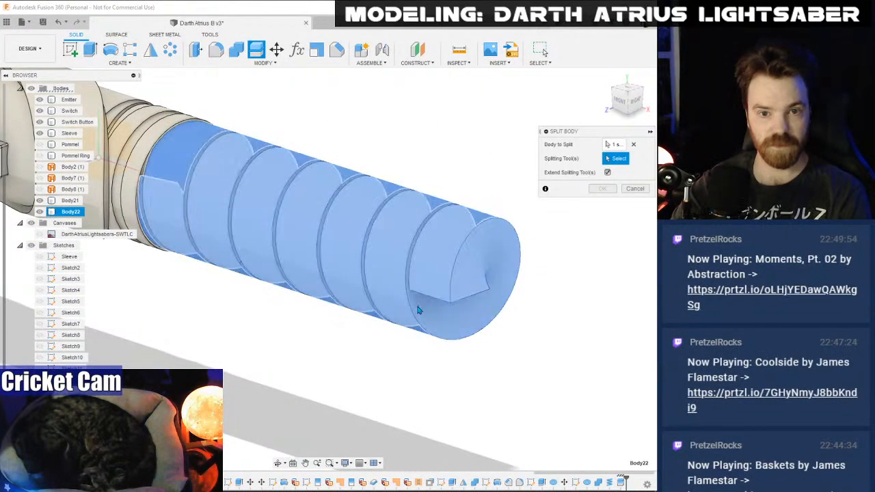
{"action": "left_click", "coordinate": [42, 212]}
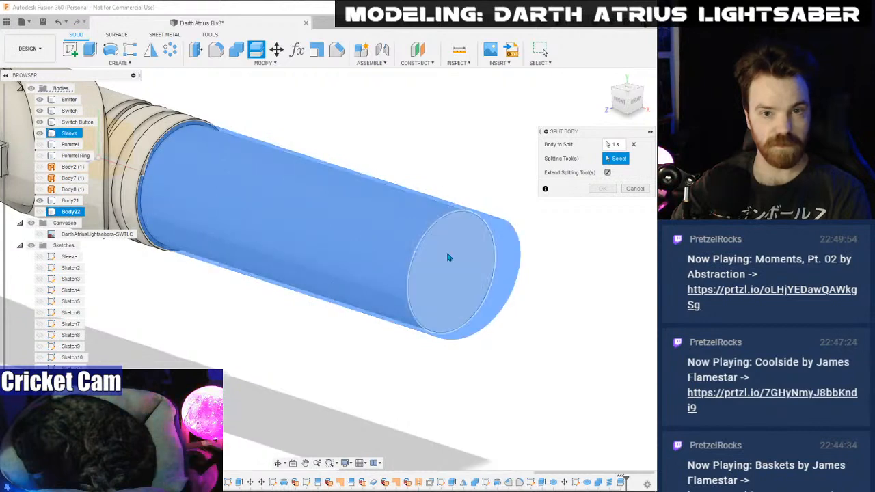
{"action": "left_click", "coordinate": [474, 261]}
{"action": "left_click", "coordinate": [40, 212]}
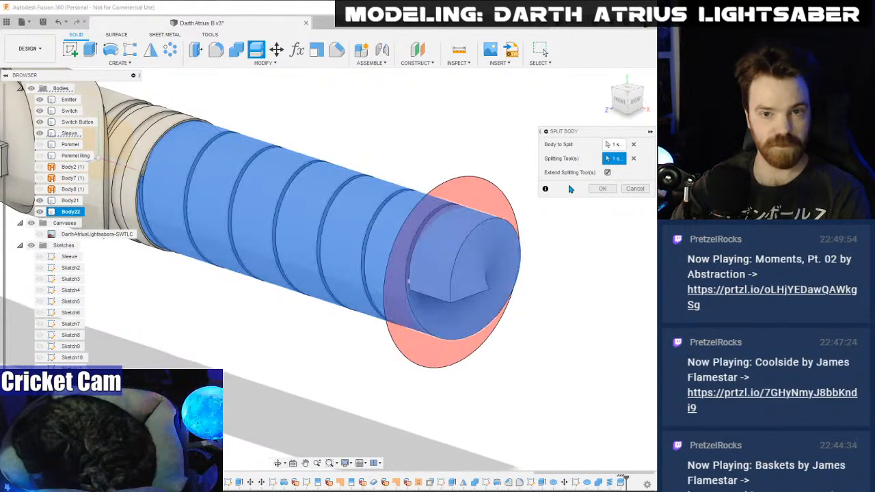
{"action": "left_click", "coordinate": [602, 189]}
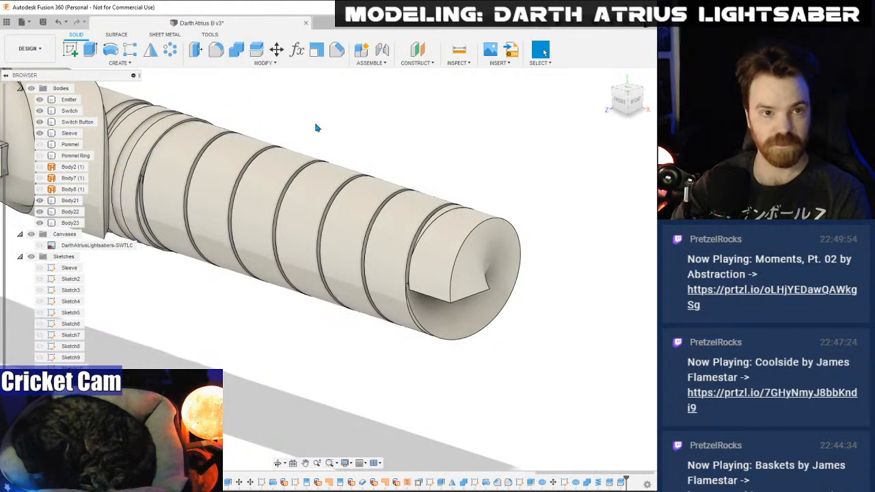
- Hide the two cut-off coil pieces at either end, Body21 and Body23, and inspect the remaining wrap
{"action": "left_click", "coordinate": [42, 201]}
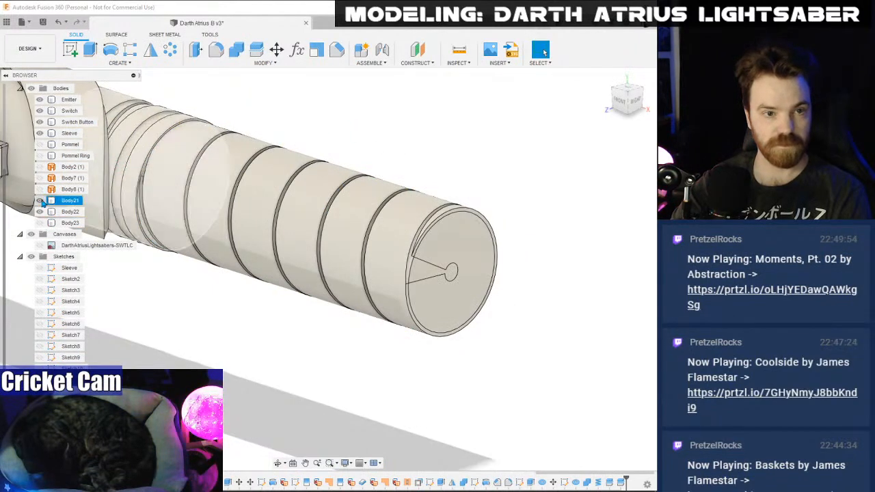
{"action": "left_click", "coordinate": [40, 200]}
{"action": "middle_click_drag", "start_coordinate": [287, 125], "coordinate": [338, 153]}
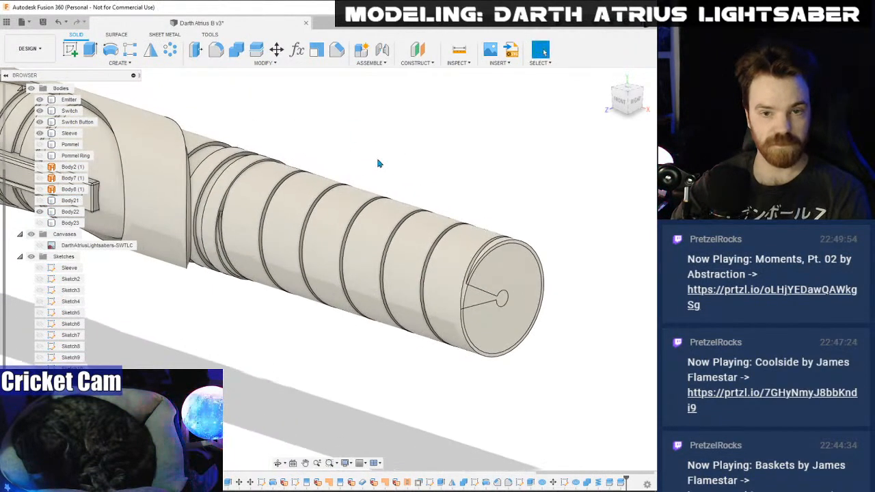
{"action": "middle_click_drag", "start_coordinate": [328, 268], "coordinate": [548, 152], "text": "shift"}
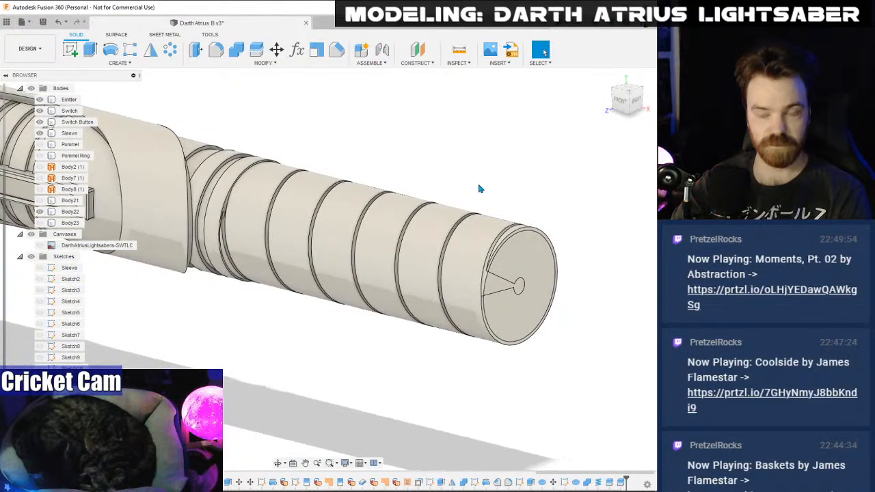
{"action": "scroll", "coordinate": [465, 186], "scroll_direction": "down", "scroll_amount": 3}
{"action": "scroll", "coordinate": [505, 172], "scroll_direction": "up", "scroll_amount": 2}
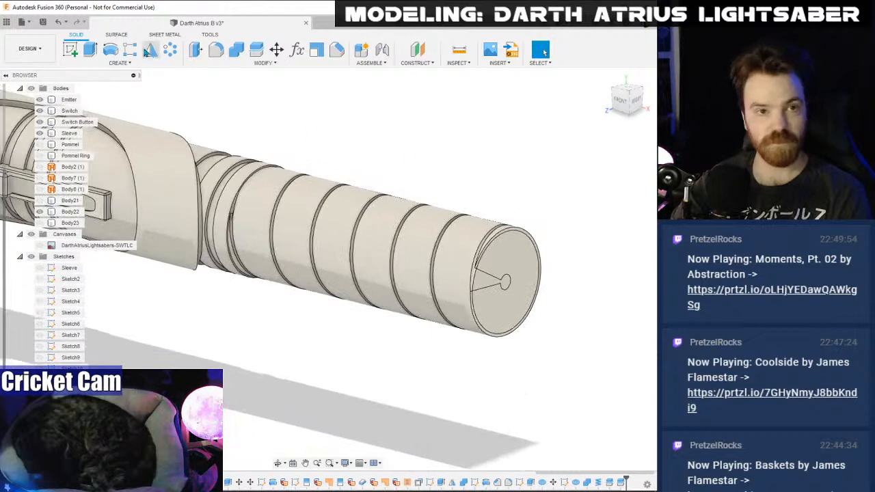
- Set up a -95 mm Cut extrusion of the sleeve's circular end face through the coil, with the Sleeve body hidden
{"action": "key", "text": "e"}
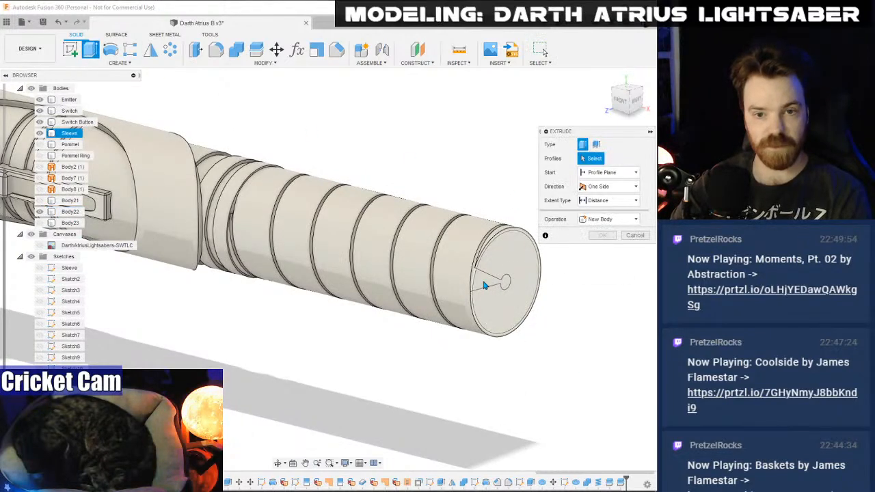
{"action": "left_click", "coordinate": [489, 283]}
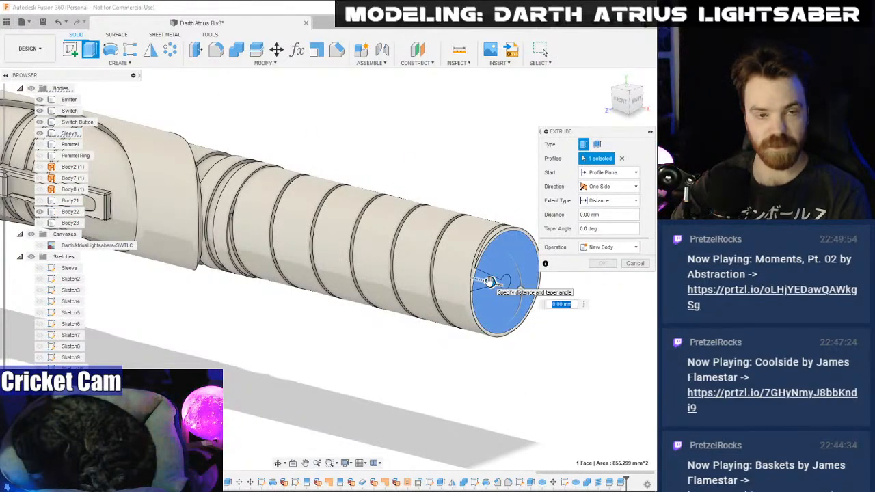
{"action": "left_click", "coordinate": [39, 213]}
{"action": "left_click", "coordinate": [38, 215]}
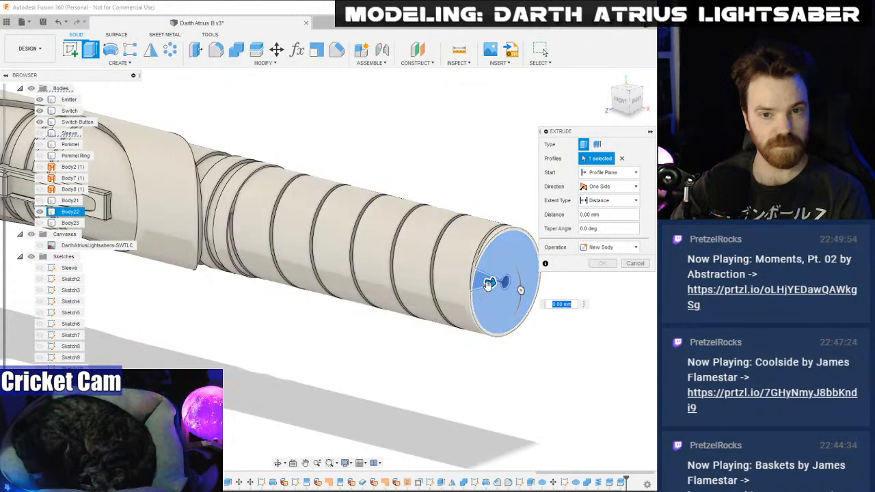
{"action": "left_click_drag", "start_coordinate": [490, 283], "coordinate": [253, 242]}
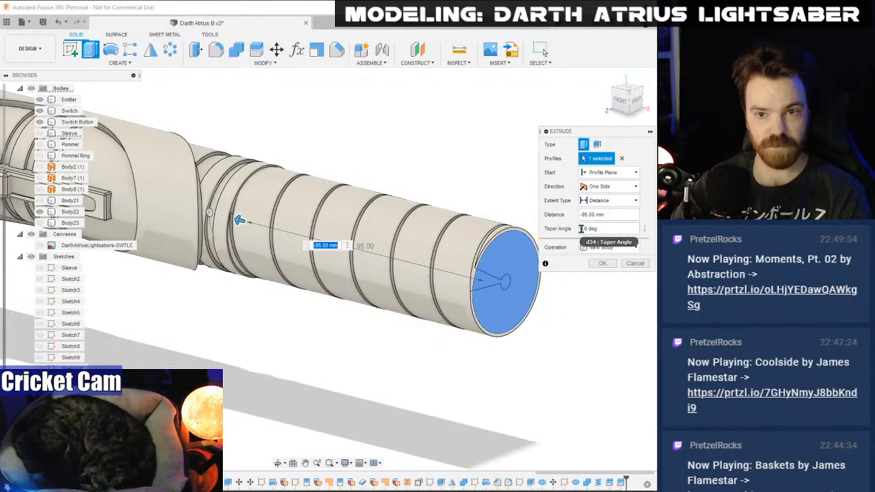
{"action": "left_click", "coordinate": [597, 248]}
{"action": "left_click", "coordinate": [601, 273]}
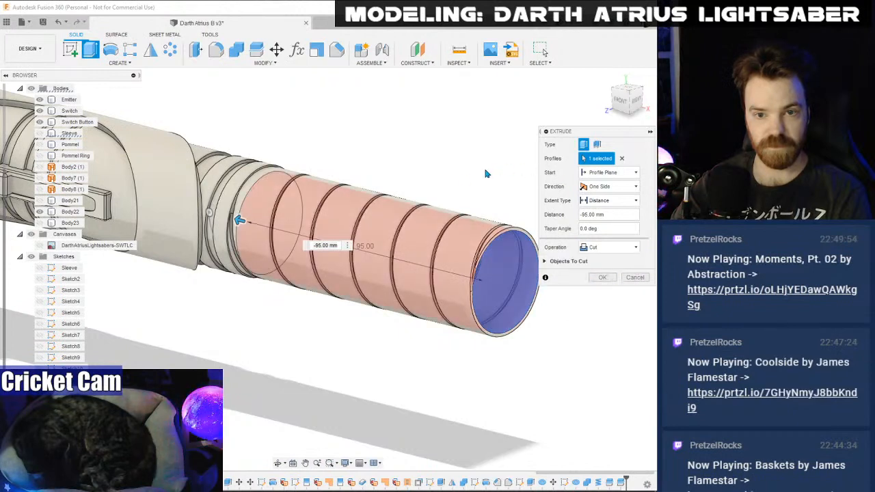
- Change the cut's extent to To Object, ending at the Switch's circular end face, and complete the cut through the coil
{"action": "left_click", "coordinate": [620, 100]}
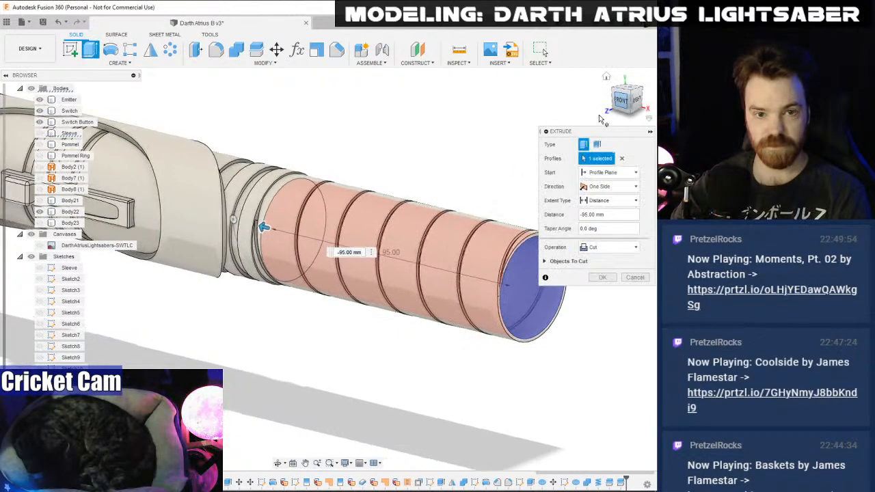
{"action": "scroll", "coordinate": [330, 216], "scroll_direction": "up", "scroll_amount": 5}
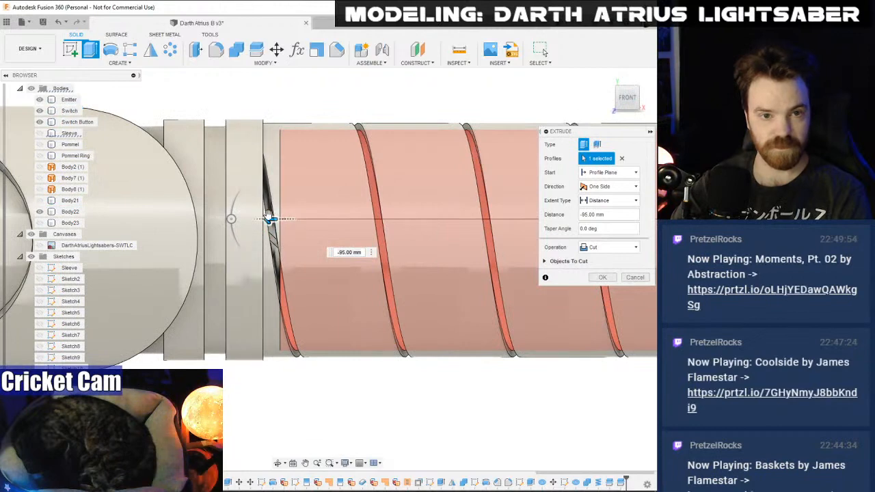
{"action": "left_click_drag", "start_coordinate": [260, 216], "coordinate": [255, 217]}
{"action": "left_click", "coordinate": [619, 200]}
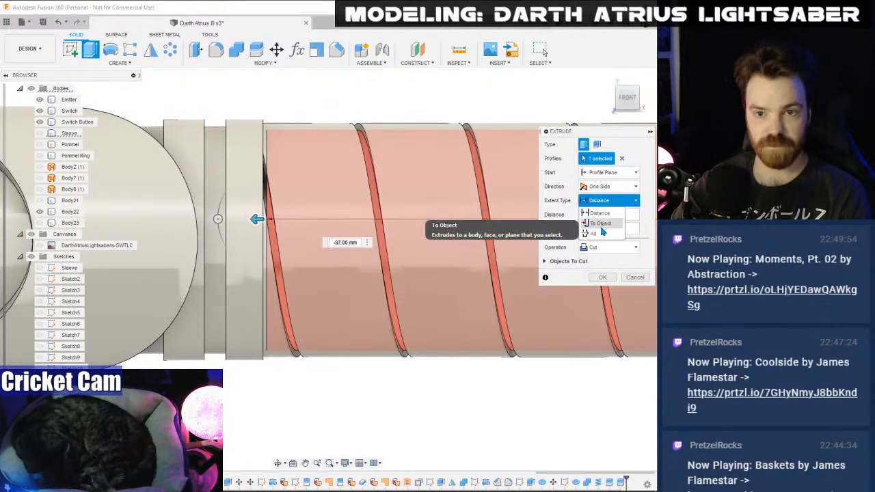
{"action": "left_click", "coordinate": [602, 225]}
{"action": "left_click_drag", "start_coordinate": [626, 98], "coordinate": [221, 143]}
{"action": "left_click", "coordinate": [219, 146]}
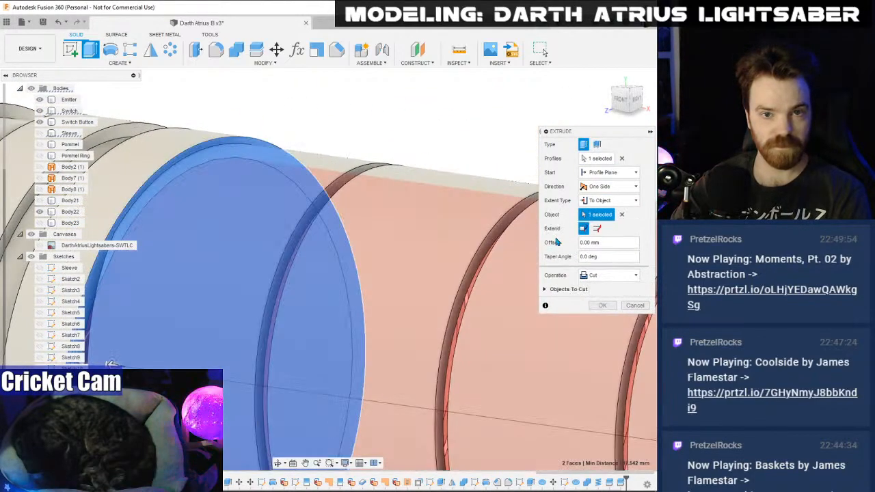
{"action": "scroll", "coordinate": [478, 225], "scroll_direction": "down", "scroll_amount": 5}
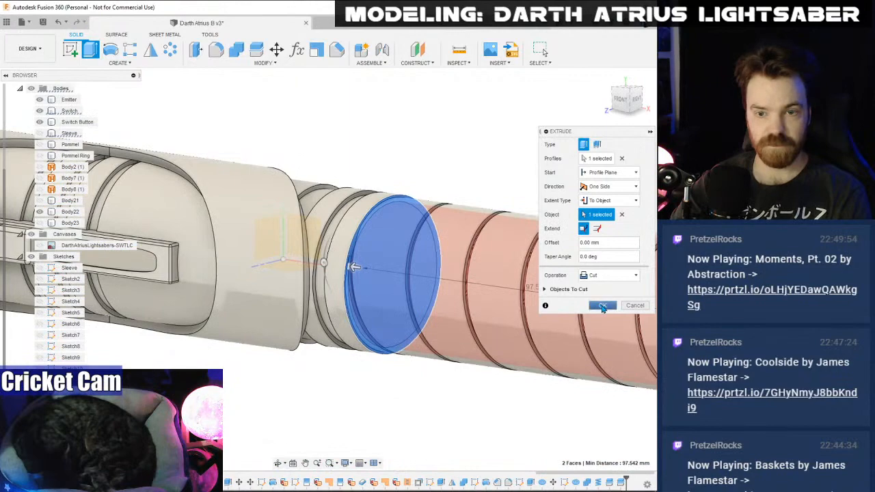
{"action": "left_click", "coordinate": [603, 306]}
- Inspect the hollowed spiral wrap from its open end and turn the Sleeve body's visibility back on
{"action": "scroll", "coordinate": [520, 253], "scroll_direction": "down", "scroll_amount": 3}
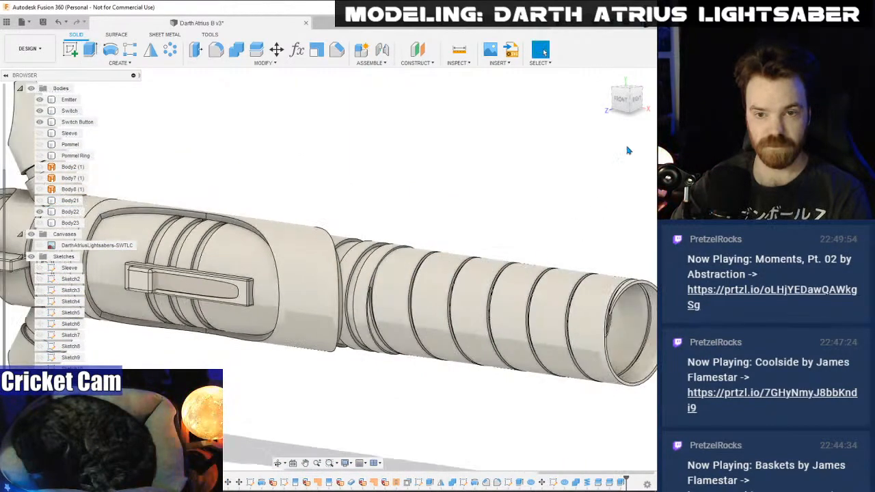
{"action": "left_click_drag", "start_coordinate": [628, 103], "coordinate": [648, 101]}
{"action": "middle_click_drag", "start_coordinate": [544, 232], "coordinate": [405, 170]}
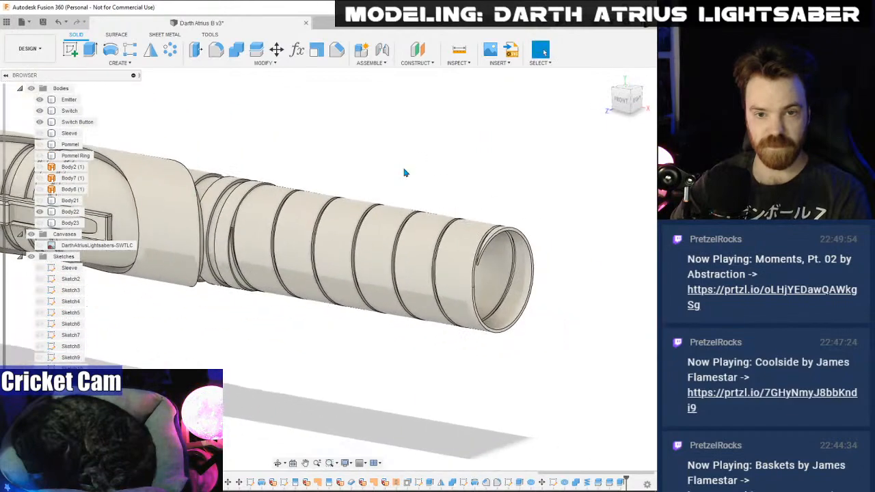
{"action": "scroll", "coordinate": [569, 223], "scroll_direction": "up", "scroll_amount": 3}
{"action": "scroll", "coordinate": [571, 225], "scroll_direction": "up", "scroll_amount": 1}
{"action": "mouse_move", "coordinate": [625, 106]}
{"action": "left_mouse_down"}
{"action": "mouse_move", "coordinate": [604, 117]}
{"action": "mouse_move", "coordinate": [615, 114]}
{"action": "left_mouse_up"}
{"action": "left_click", "coordinate": [45, 223]}
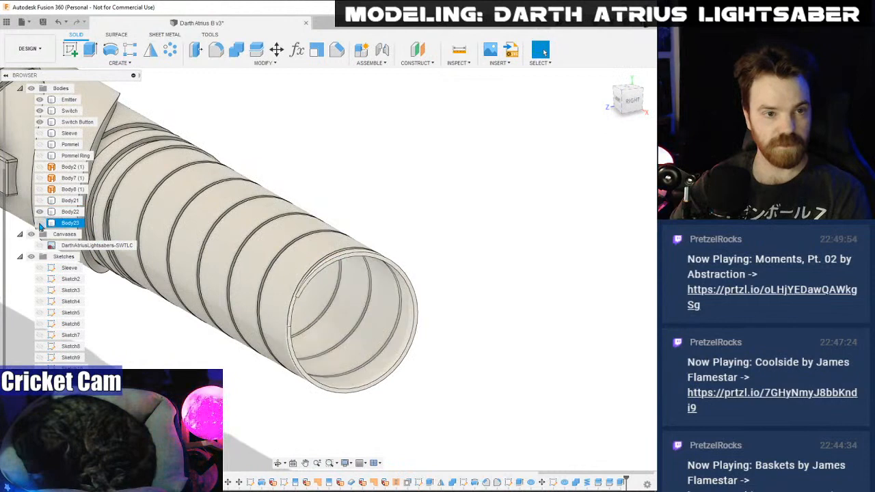
{"action": "left_click", "coordinate": [40, 223]}
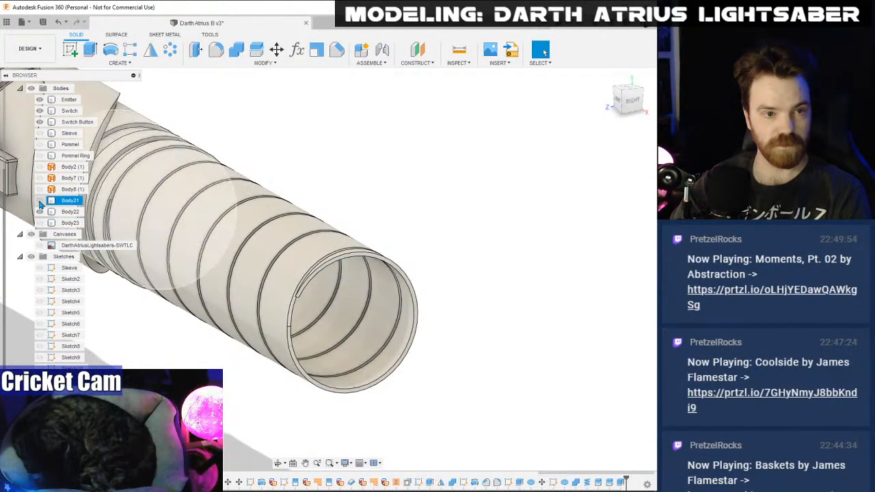
{"action": "left_click", "coordinate": [41, 134]}
{"action": "scroll", "coordinate": [452, 205], "scroll_direction": "down", "scroll_amount": 3}
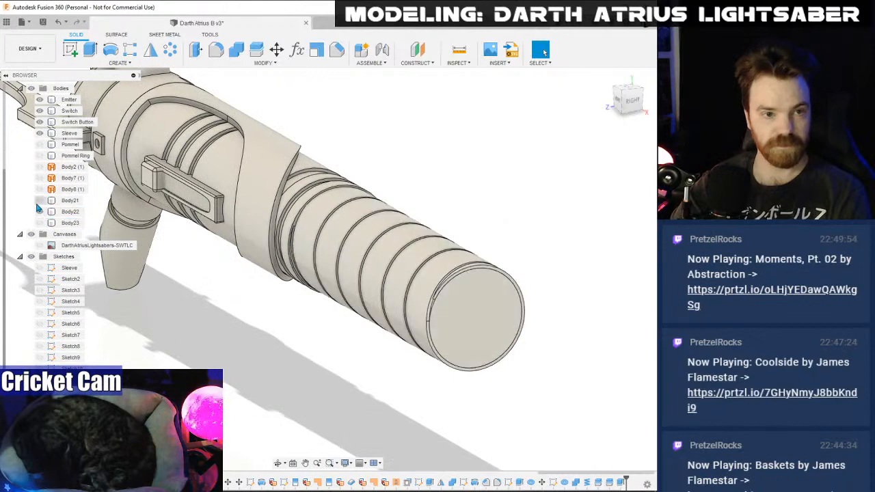
- Move Body22 directly below Sleeve in the body list and rename it Sleeve wrap
{"action": "left_click_drag", "start_coordinate": [66, 218], "coordinate": [67, 144]}
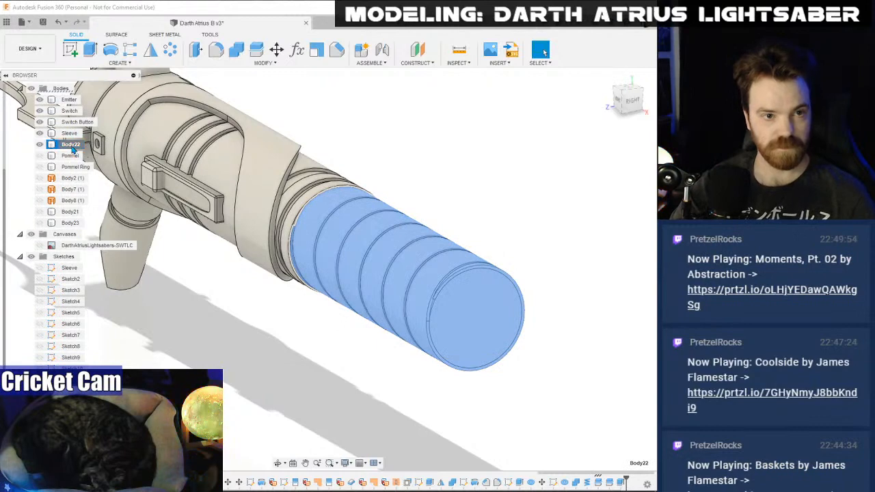
{"action": "double_click", "coordinate": [71, 145]}
{"action": "type", "text": "Sleeve wrap"}
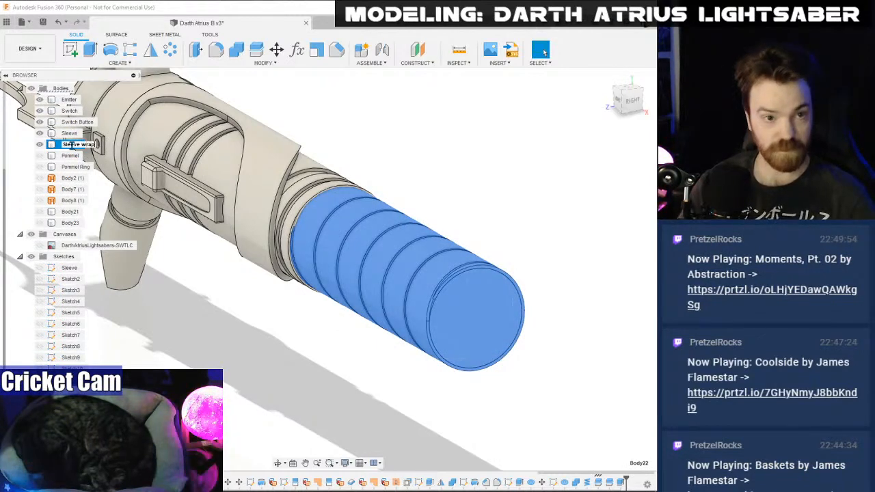
{"action": "key", "text": "Return"}
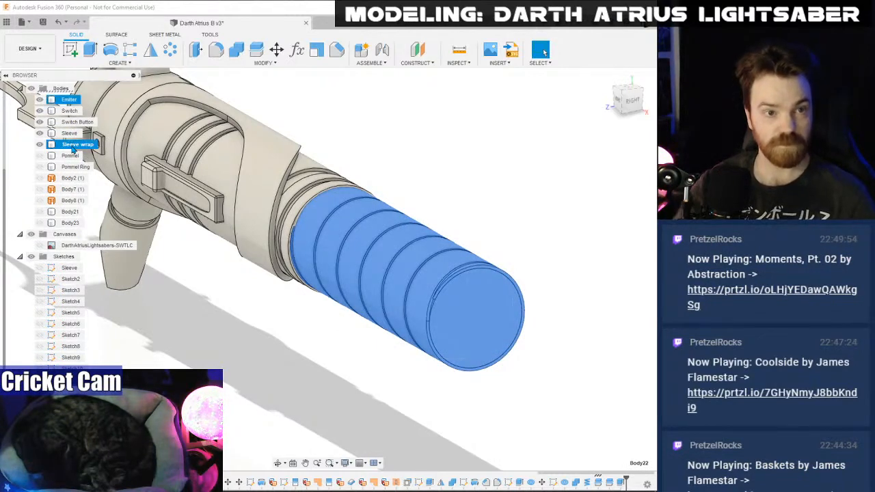
{"action": "left_click", "coordinate": [72, 145]}
- Show the Pommel and Pommel Ring bodies and review the complete lightsaber from the front and the emitter end
{"action": "left_click", "coordinate": [39, 156]}
{"action": "left_click", "coordinate": [39, 167]}
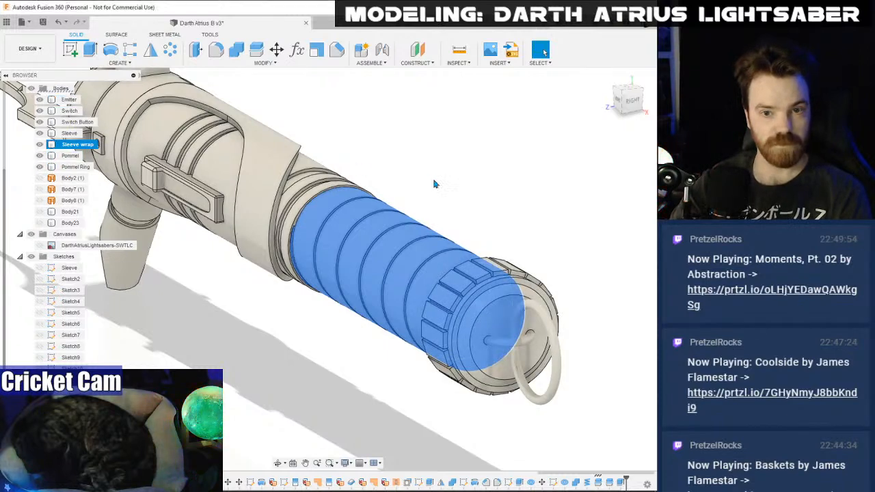
{"action": "left_click", "coordinate": [434, 184]}
{"action": "middle_click_drag", "start_coordinate": [434, 183], "coordinate": [340, 205], "text": "shift"}
{"action": "scroll", "coordinate": [351, 146], "scroll_direction": "up", "scroll_amount": 2}
{"action": "scroll", "coordinate": [410, 181], "scroll_direction": "up", "scroll_amount": 2}
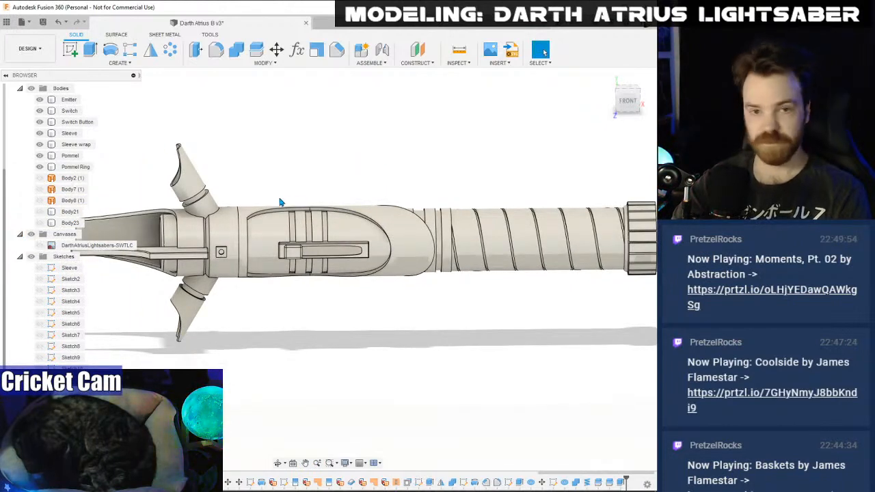
{"action": "middle_click_drag", "start_coordinate": [280, 202], "coordinate": [342, 201]}
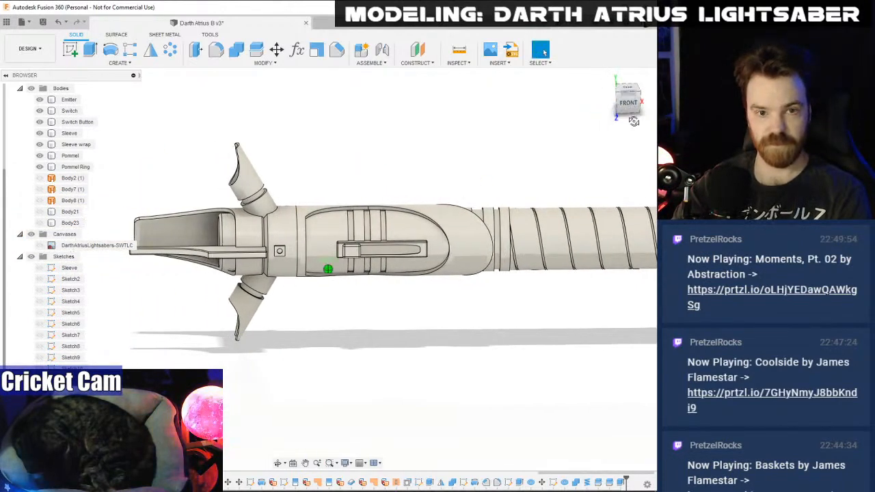
{"action": "left_click_drag", "start_coordinate": [634, 121], "coordinate": [624, 101]}
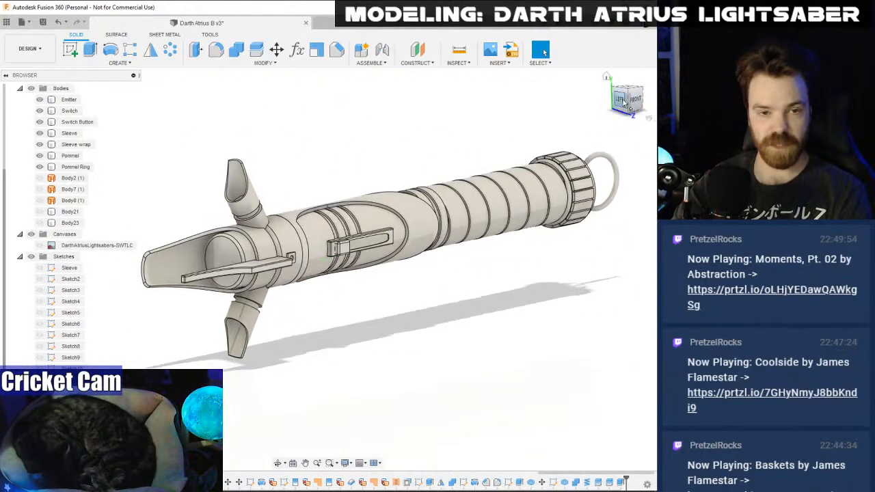
- Sketch a 25.65 mm diameter circle centred on the recessed circular face inside the main Emitter
{"action": "scroll", "coordinate": [308, 260], "scroll_direction": "up", "scroll_amount": 5}
{"action": "middle_click_drag", "start_coordinate": [342, 274], "coordinate": [359, 288], "text": "shift"}
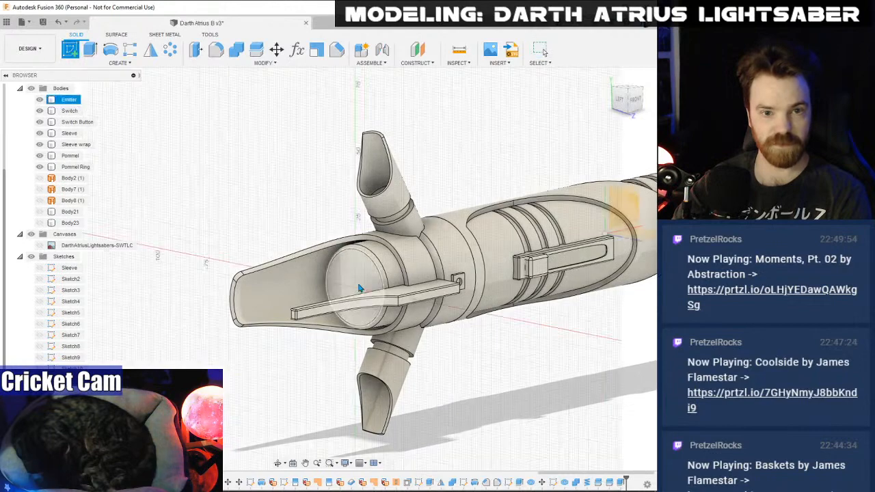
{"action": "left_click", "coordinate": [359, 287]}
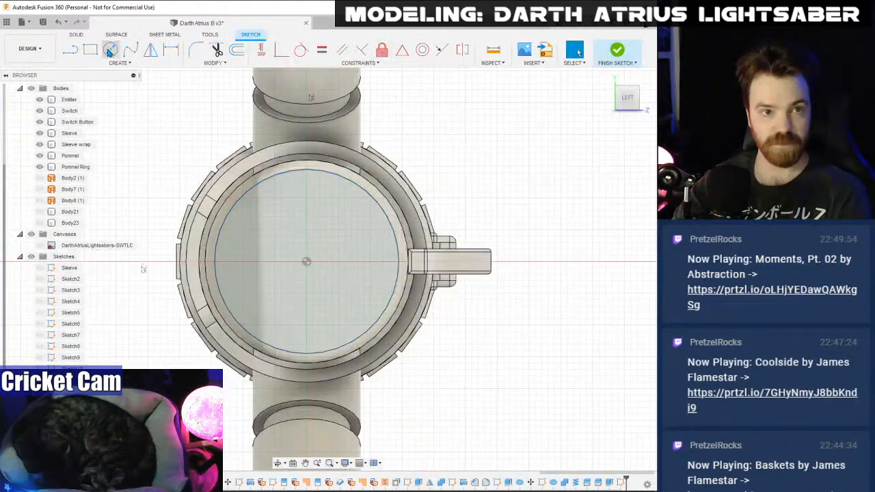
{"action": "left_click", "coordinate": [109, 51]}
{"action": "left_click", "coordinate": [306, 262]}
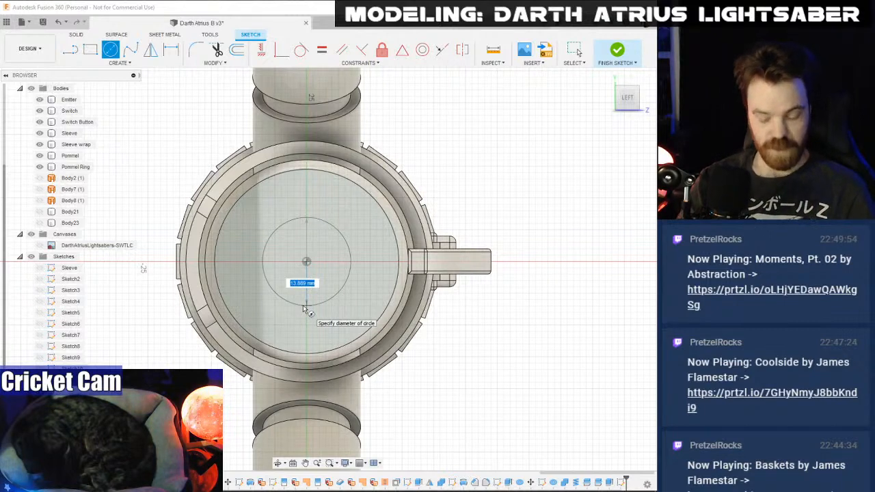
{"action": "type", "text": "25.65"}
{"action": "key", "text": "Return"}
{"action": "key", "text": "Escape"}
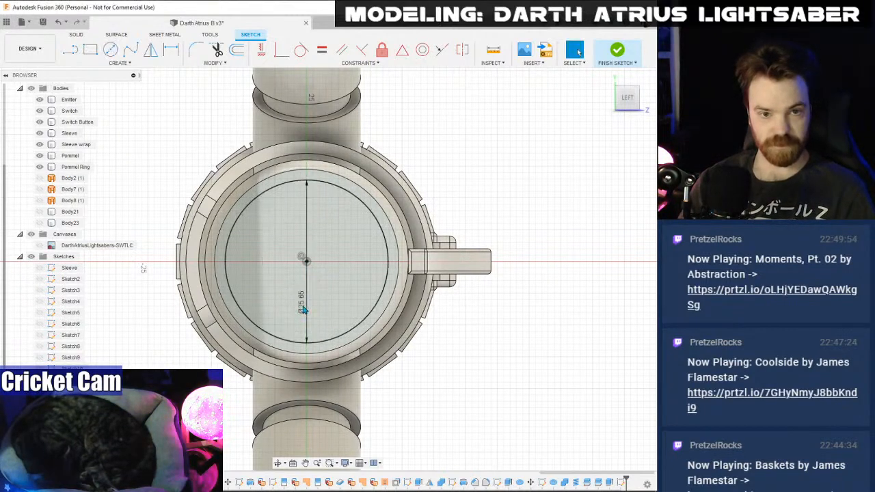
{"action": "left_click", "coordinate": [618, 51]}
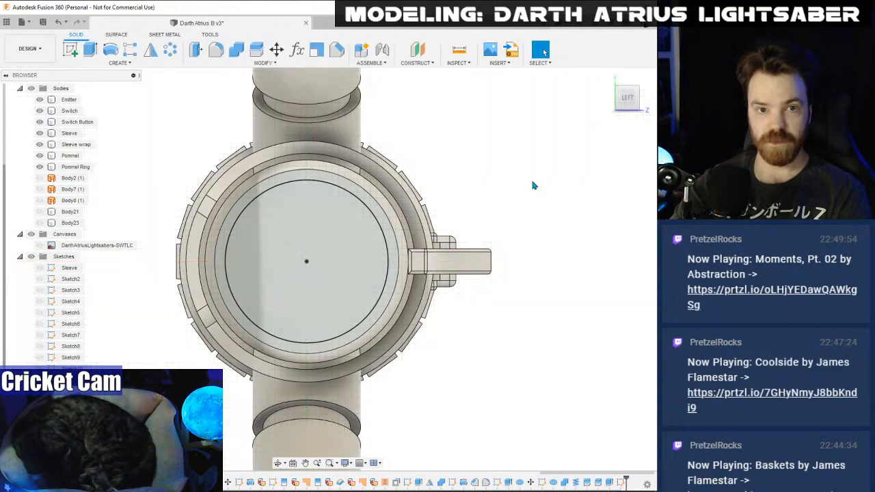
- Extrude the 25.65 mm circle -20 mm as a Cut into the Emitter to form the blade socket
{"action": "left_click", "coordinate": [90, 49]}
{"action": "left_click", "coordinate": [324, 257]}
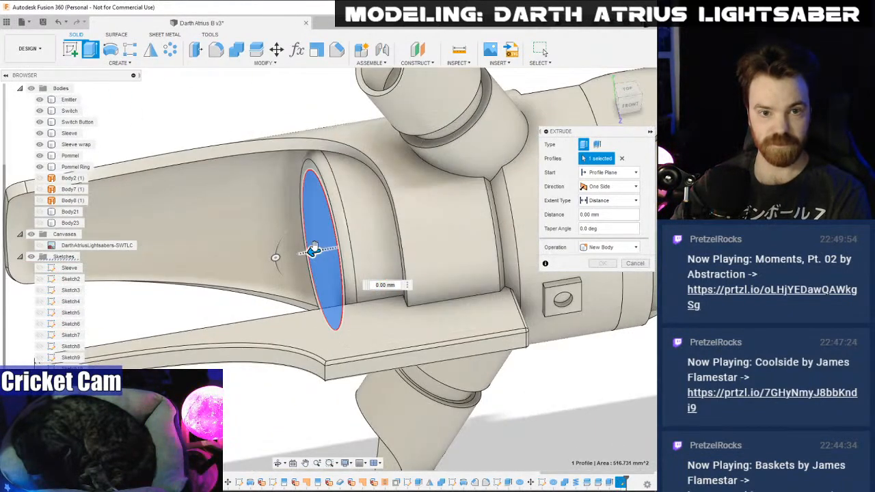
{"action": "left_click_drag", "start_coordinate": [314, 248], "coordinate": [485, 266]}
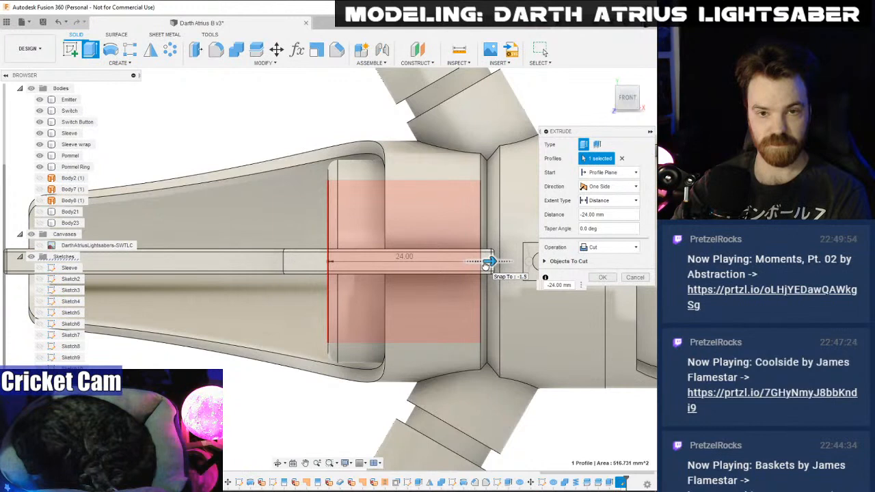
{"action": "left_click_drag", "start_coordinate": [487, 265], "coordinate": [463, 262]}
{"action": "left_click", "coordinate": [546, 288]}
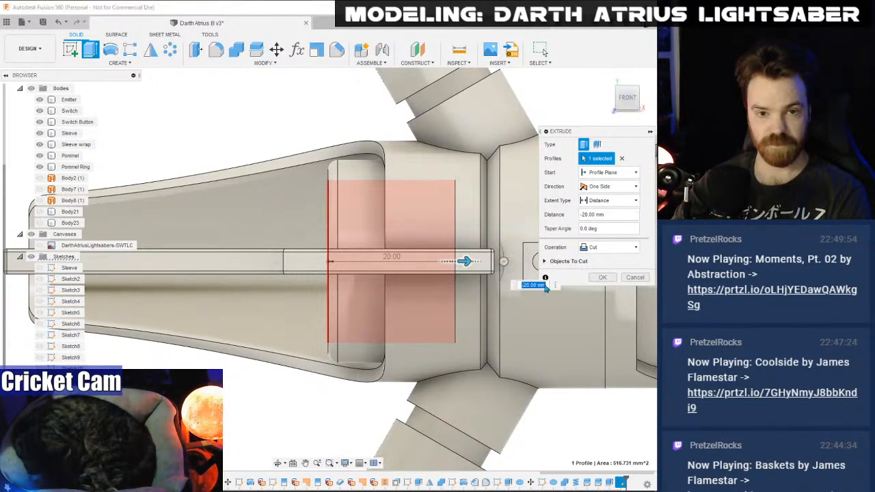
{"action": "left_click", "coordinate": [601, 277]}
- Sketch a 12.25 mm diameter circle centred on the recessed circular face inside the upper crossguard emitter
{"action": "scroll", "coordinate": [445, 320], "scroll_direction": "down", "scroll_amount": 2}
{"action": "middle_click_drag", "start_coordinate": [329, 268], "coordinate": [504, 217], "text": "shift"}
{"action": "scroll", "coordinate": [444, 195], "scroll_direction": "up", "scroll_amount": 5}
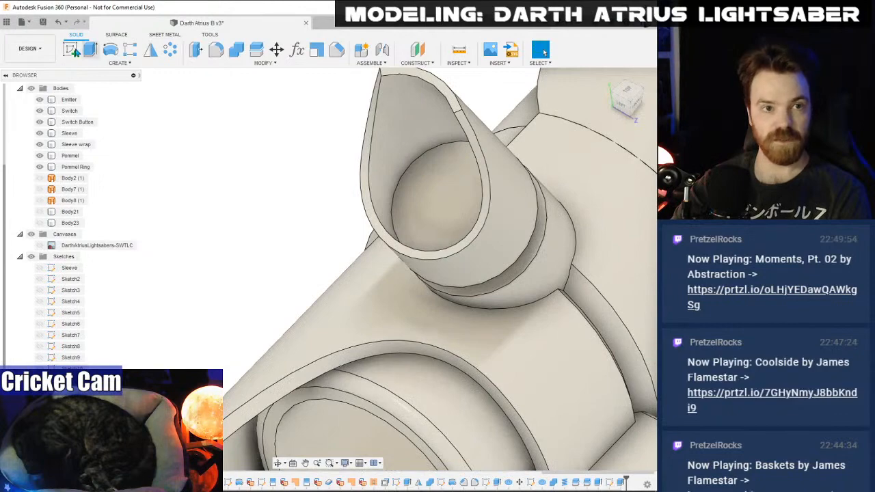
{"action": "left_click", "coordinate": [433, 209]}
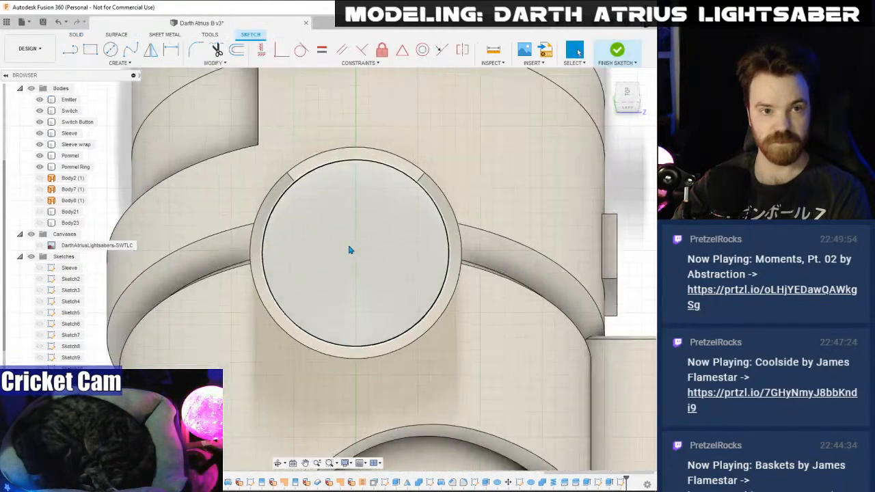
{"action": "key", "text": "c"}
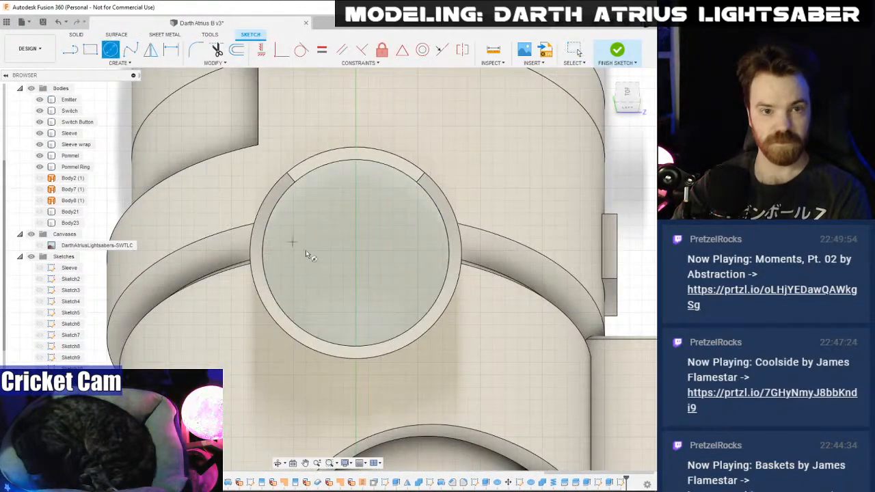
{"action": "left_click", "coordinate": [356, 253]}
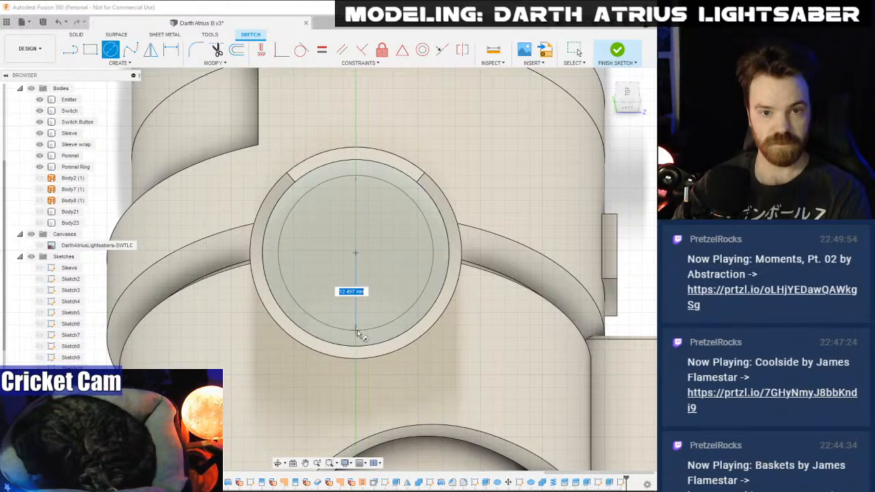
{"action": "type", "text": "12"}
{"action": "key", "text": "Tab"}
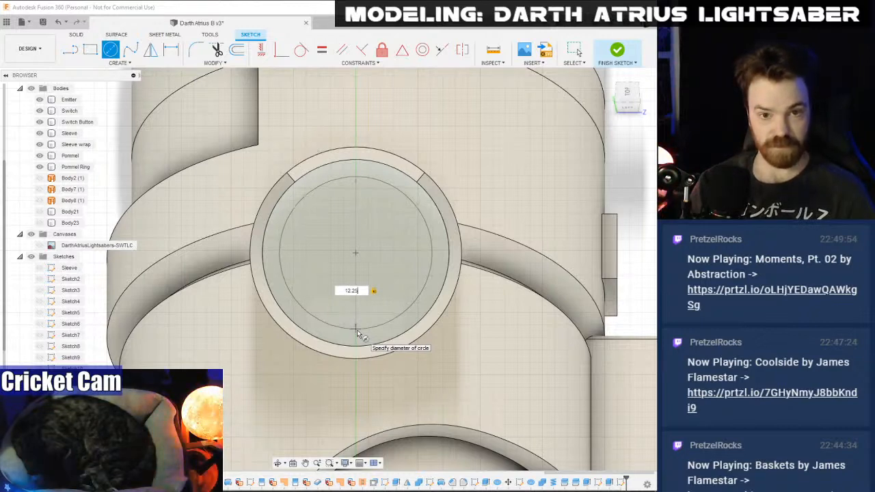
{"action": "key", "text": "Return"}
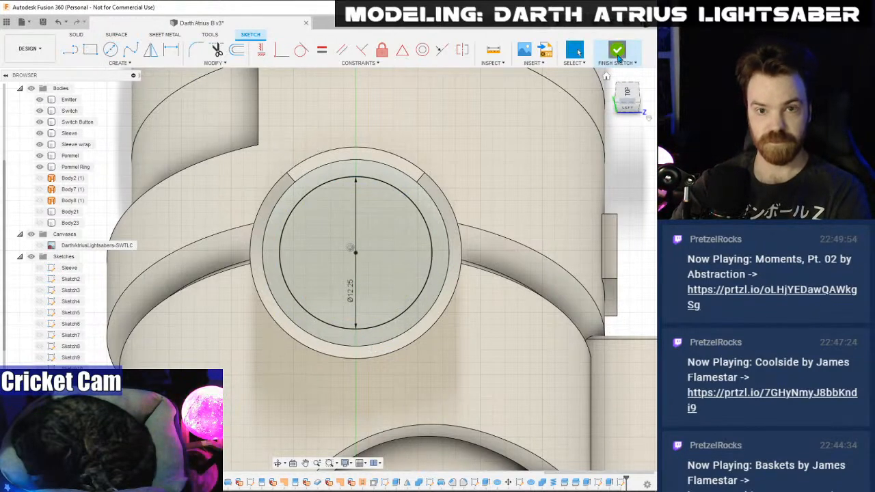
{"action": "left_click", "coordinate": [617, 55]}
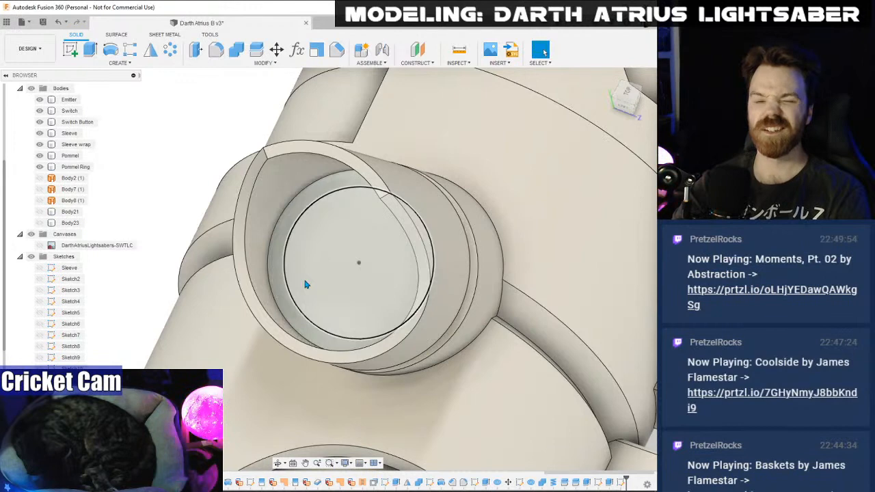
- Reopen the sketch on the recessed face of the upper crossguard emitter and set the circle's diameter to 12.75 mm
{"action": "left_click", "coordinate": [275, 255]}
{"action": "left_click", "coordinate": [89, 51]}
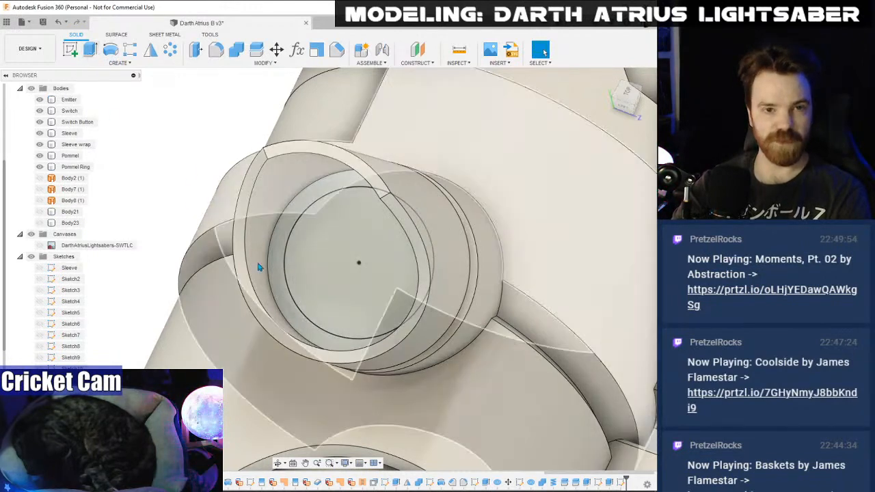
{"action": "scroll", "coordinate": [67, 349], "scroll_direction": "down", "scroll_amount": 5}
{"action": "right_click", "coordinate": [63, 358]}
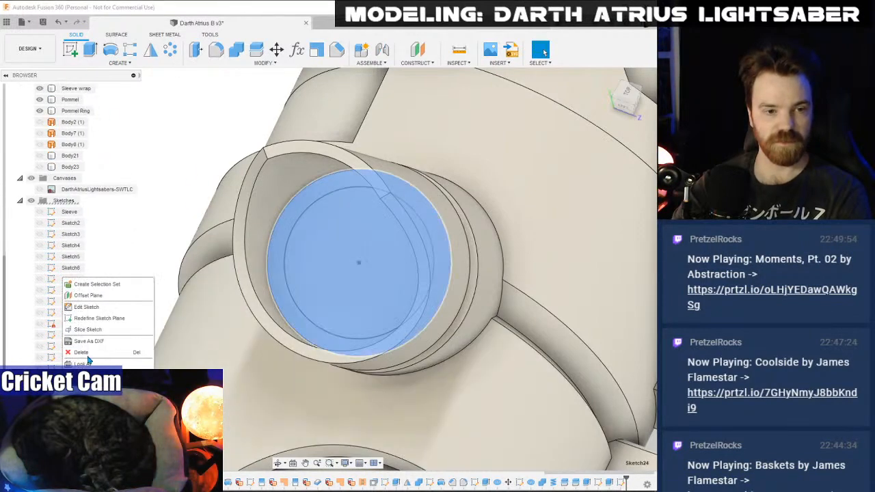
{"action": "left_click", "coordinate": [83, 307]}
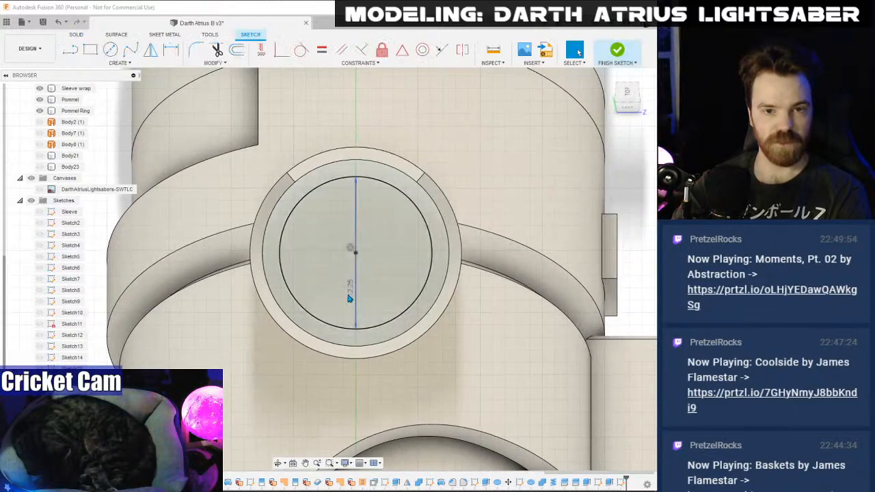
{"action": "left_click", "coordinate": [353, 292]}
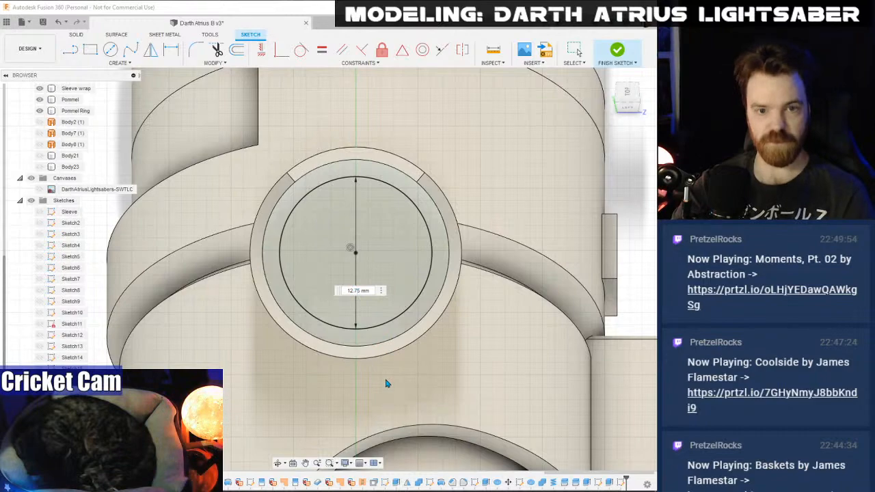
{"action": "key", "text": "Return"}
{"action": "key", "text": "Escape"}
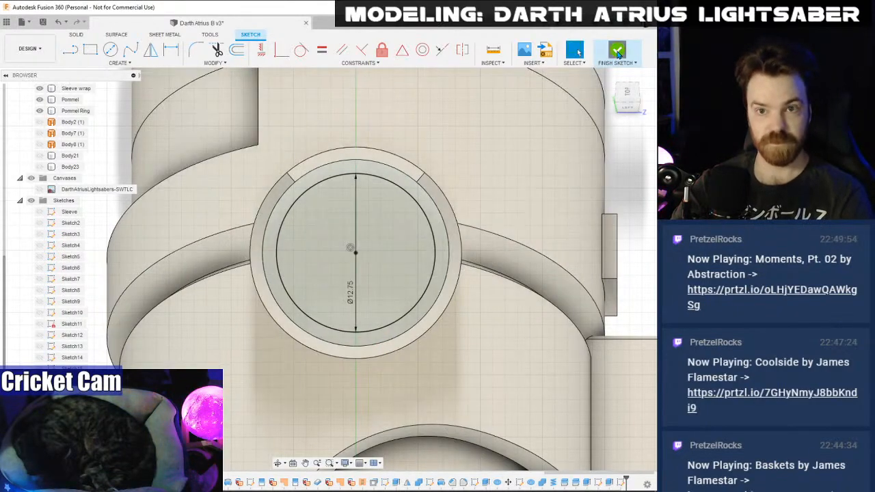
- Extrude the 12.75 mm circle -20 mm as a Cut into the upper crossguard emitter to form its blade socket
{"action": "middle_click_drag", "start_coordinate": [386, 383], "coordinate": [507, 204], "text": "shift"}
{"action": "key", "text": "e"}
{"action": "left_click", "coordinate": [342, 261]}
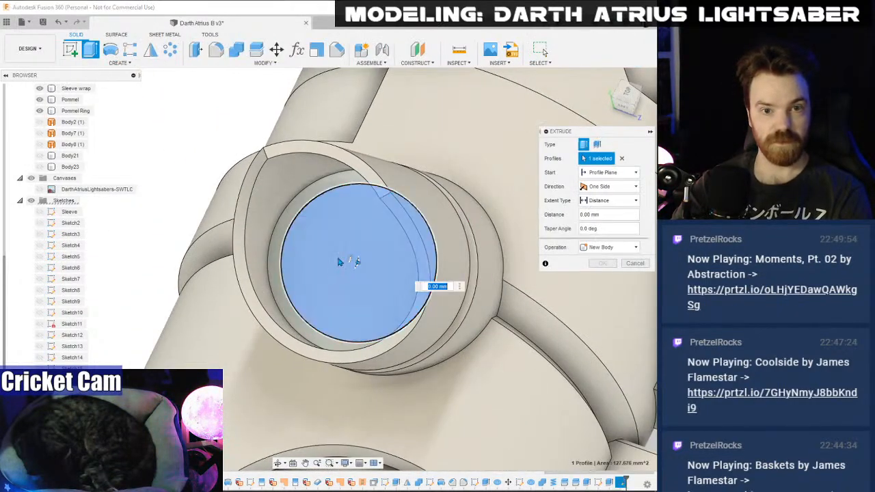
{"action": "left_click", "coordinate": [635, 102]}
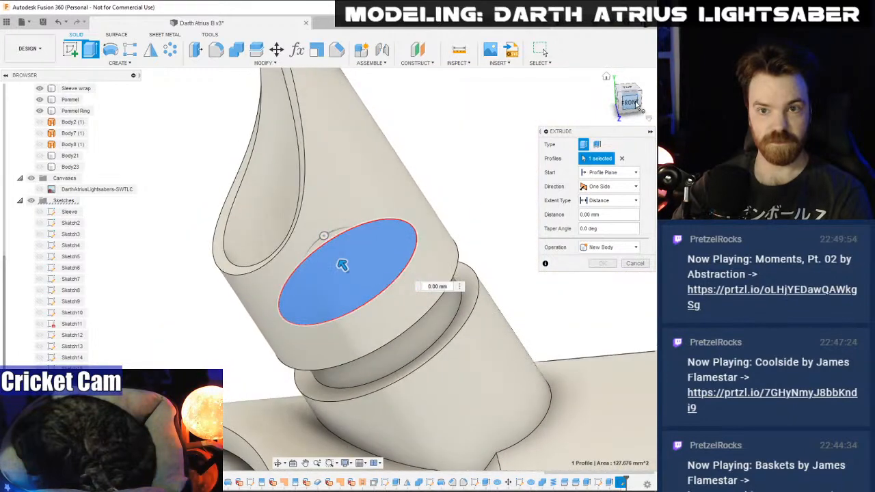
{"action": "left_click_drag", "start_coordinate": [336, 255], "coordinate": [419, 379]}
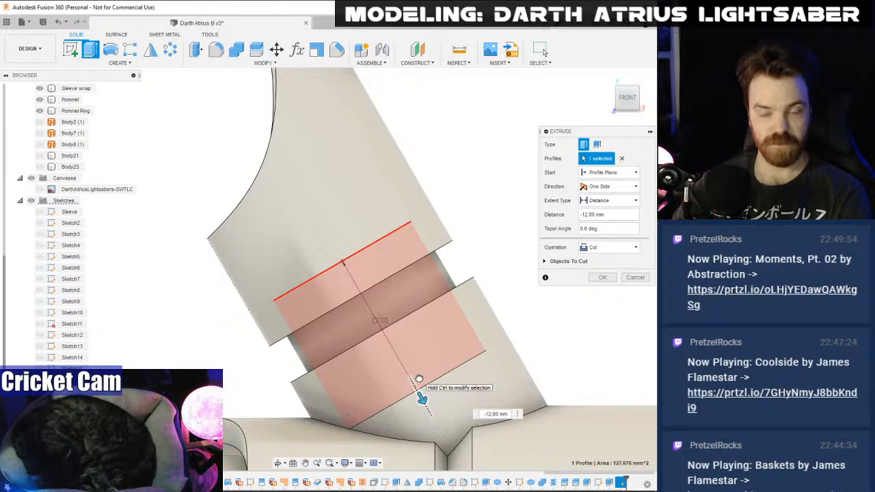
{"action": "scroll", "coordinate": [417, 376], "scroll_direction": "down", "scroll_amount": 5}
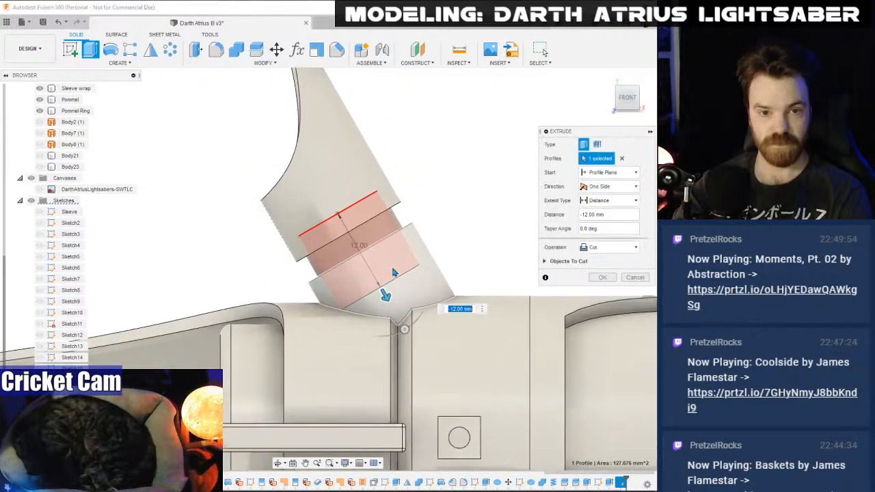
{"action": "scroll", "coordinate": [393, 272], "scroll_direction": "up", "scroll_amount": 2}
{"action": "left_click_drag", "start_coordinate": [381, 297], "coordinate": [418, 361]}
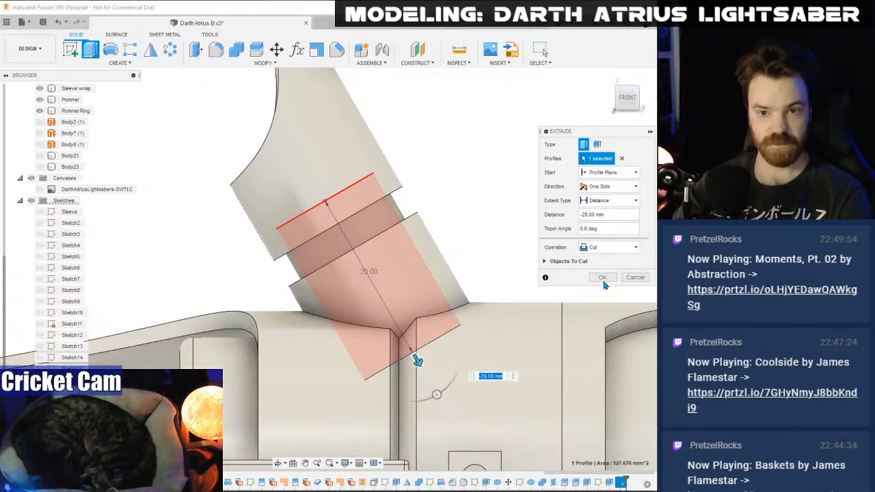
{"action": "left_click", "coordinate": [604, 281]}
- Sketch a 12.75 mm diameter circle centred on the recessed circular face inside the lower crossguard emitter
{"action": "scroll", "coordinate": [512, 299], "scroll_direction": "down", "scroll_amount": 5}
{"action": "left_click_drag", "start_coordinate": [629, 98], "coordinate": [673, 137]}
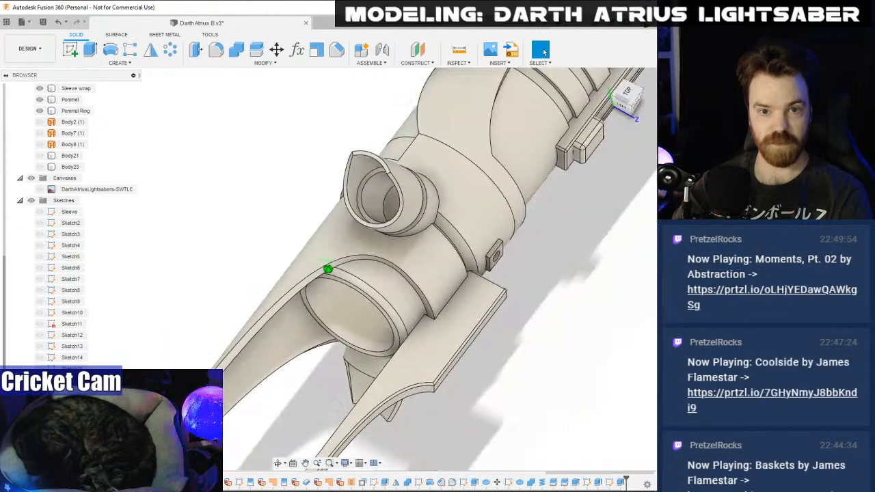
{"action": "middle_click_drag", "start_coordinate": [496, 301], "coordinate": [410, 207], "text": "shift"}
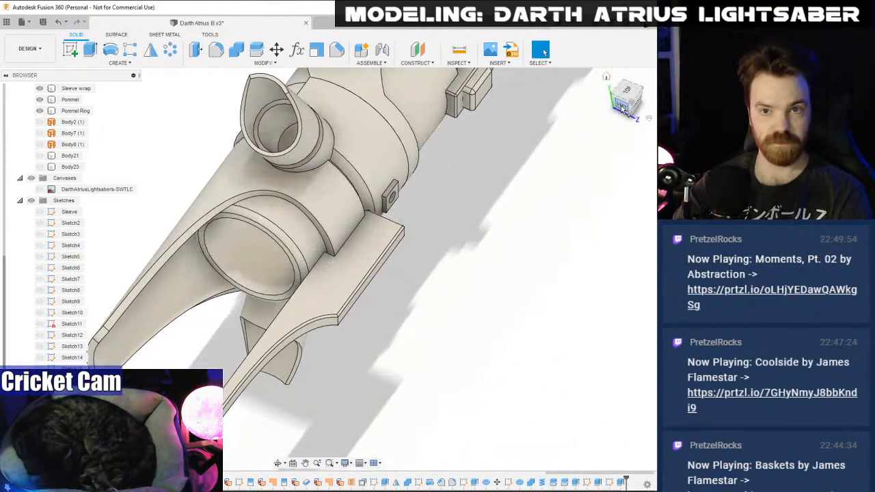
{"action": "left_click_drag", "start_coordinate": [623, 109], "coordinate": [676, 63]}
{"action": "middle_click_drag", "start_coordinate": [324, 422], "coordinate": [485, 247]}
{"action": "scroll", "coordinate": [413, 297], "scroll_direction": "up", "scroll_amount": 3}
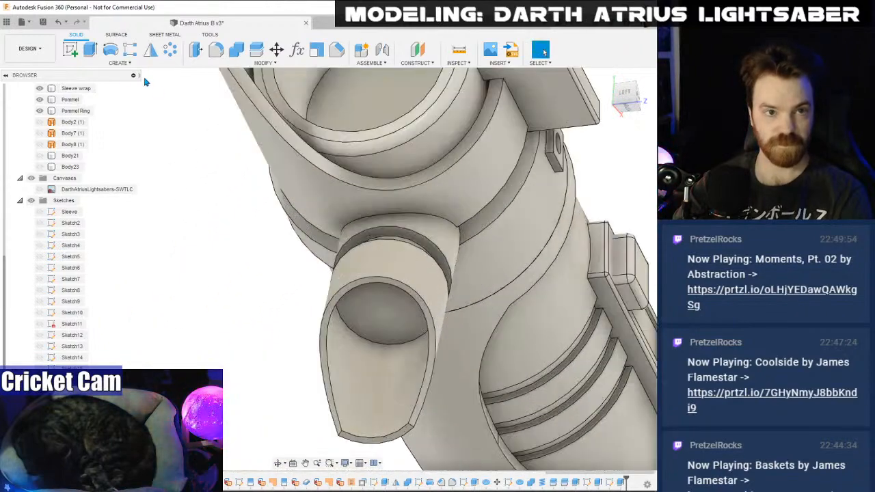
{"action": "left_click", "coordinate": [70, 49]}
{"action": "left_click", "coordinate": [381, 322]}
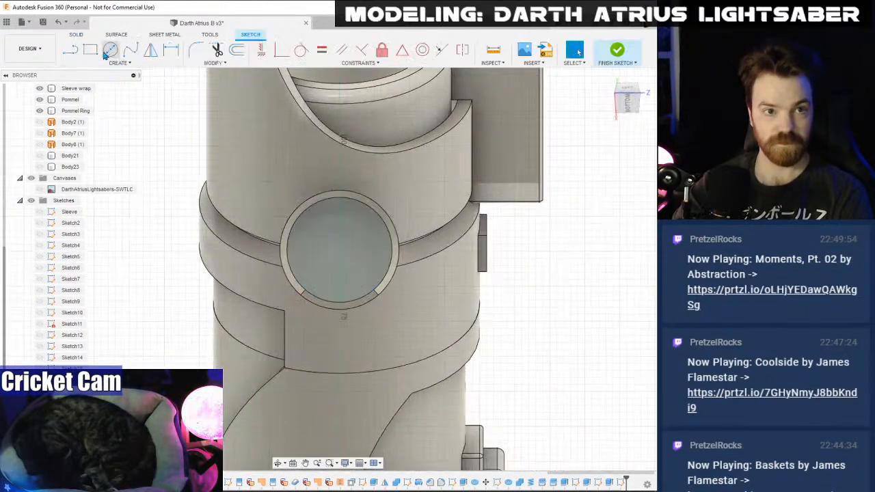
{"action": "left_click", "coordinate": [109, 50]}
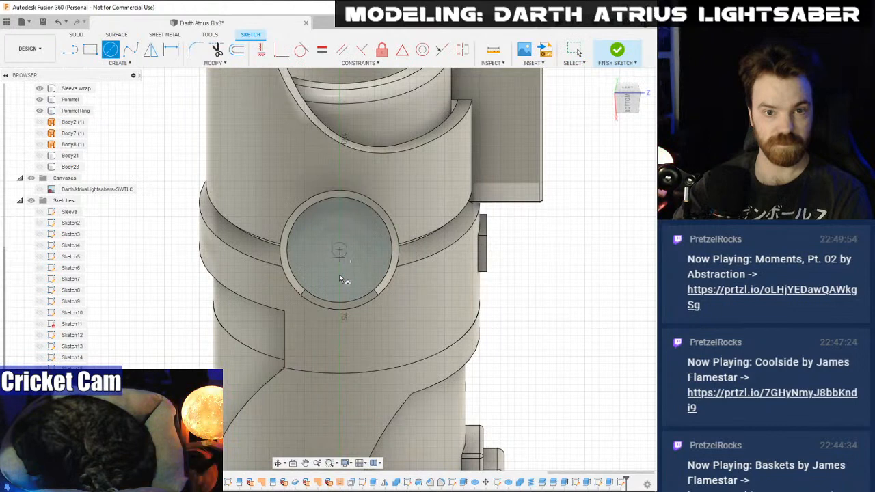
{"action": "left_click", "coordinate": [339, 249]}
{"action": "type", "text": "12.75"}
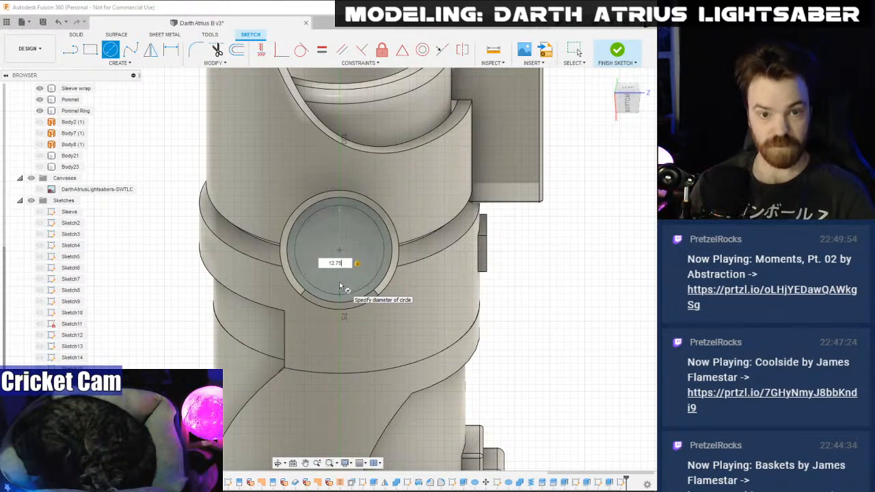
{"action": "key", "text": "Return"}
{"action": "key", "text": "Escape"}
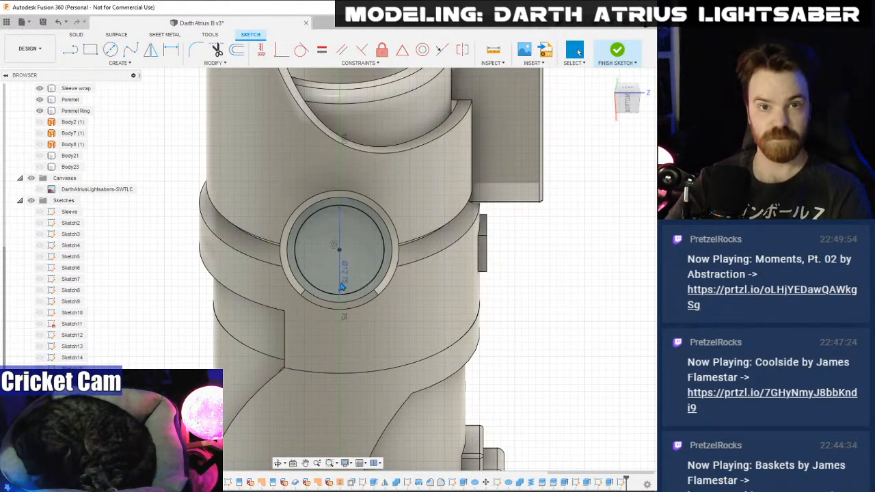
- Finish the circle sketch and extrude it as a cut with a distance of -18 mm into the lower side emitter
{"action": "left_click", "coordinate": [617, 52]}
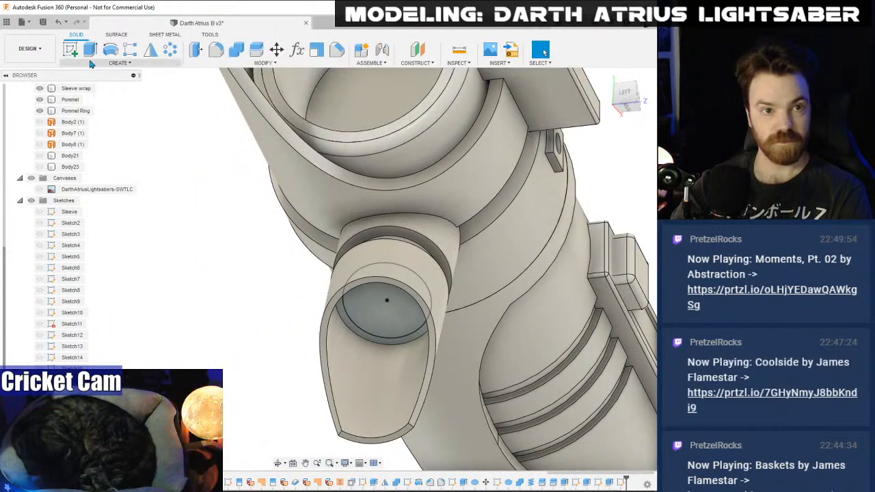
{"action": "key", "text": "e"}
{"action": "left_click", "coordinate": [362, 301]}
{"action": "left_click_drag", "start_coordinate": [386, 306], "coordinate": [415, 243]}
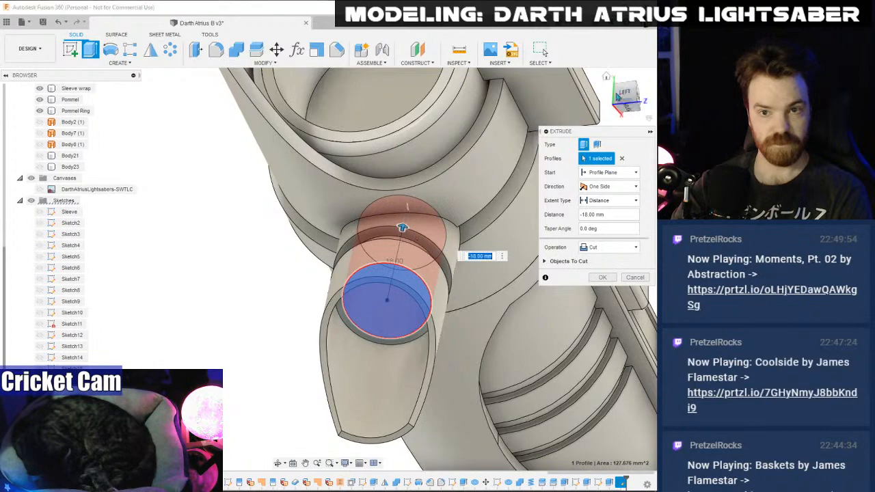
{"action": "left_click", "coordinate": [627, 112]}
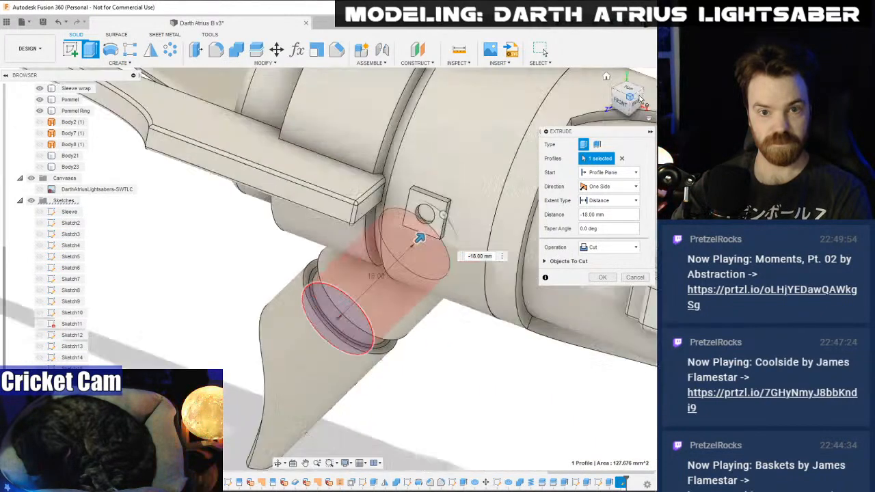
{"action": "left_click", "coordinate": [622, 110]}
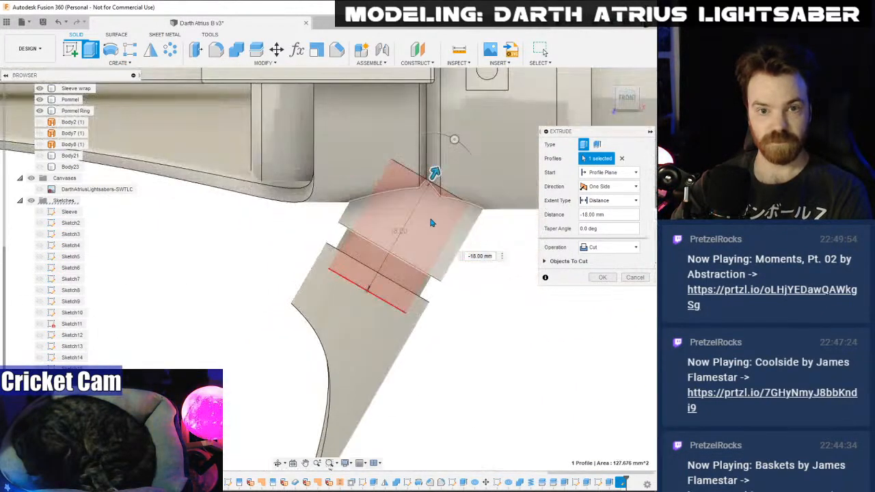
{"action": "left_click", "coordinate": [602, 277]}
- Save the design as a new version after the side emitter cut
{"action": "scroll", "coordinate": [552, 342], "scroll_direction": "down", "scroll_amount": 3}
{"action": "scroll", "coordinate": [552, 342], "scroll_direction": "down", "scroll_amount": 2}
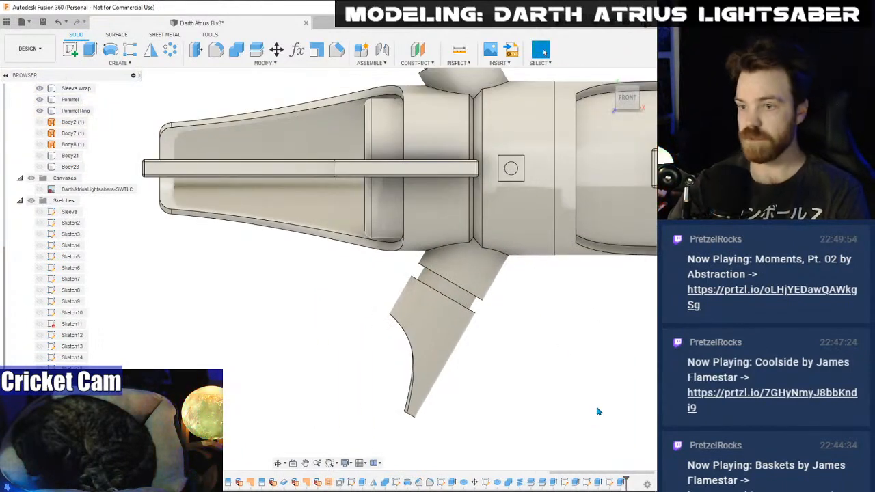
{"action": "middle_click_drag", "start_coordinate": [598, 402], "coordinate": [453, 435]}
{"action": "scroll", "coordinate": [415, 384], "scroll_direction": "down", "scroll_amount": 2}
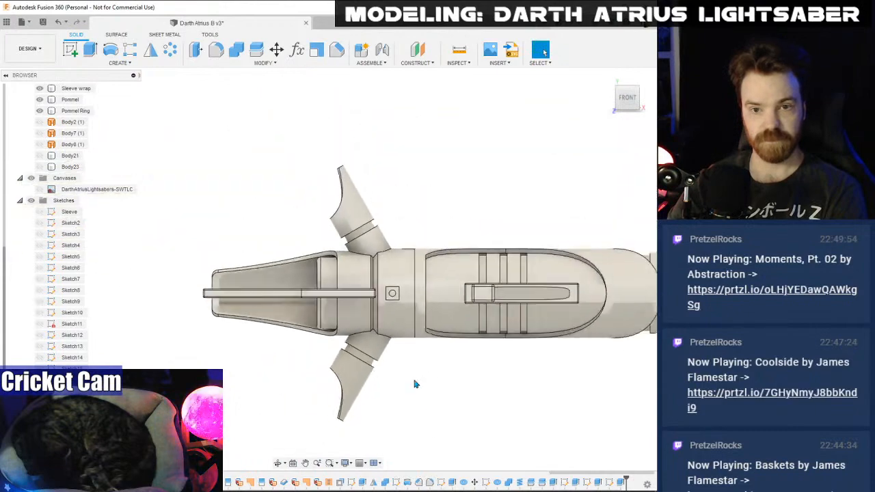
{"action": "scroll", "coordinate": [415, 385], "scroll_direction": "down", "scroll_amount": 1}
{"action": "middle_click_drag", "start_coordinate": [415, 384], "coordinate": [449, 344]}
{"action": "left_click_drag", "start_coordinate": [627, 100], "coordinate": [664, 106]}
{"action": "middle_click_drag", "start_coordinate": [443, 151], "coordinate": [441, 200]}
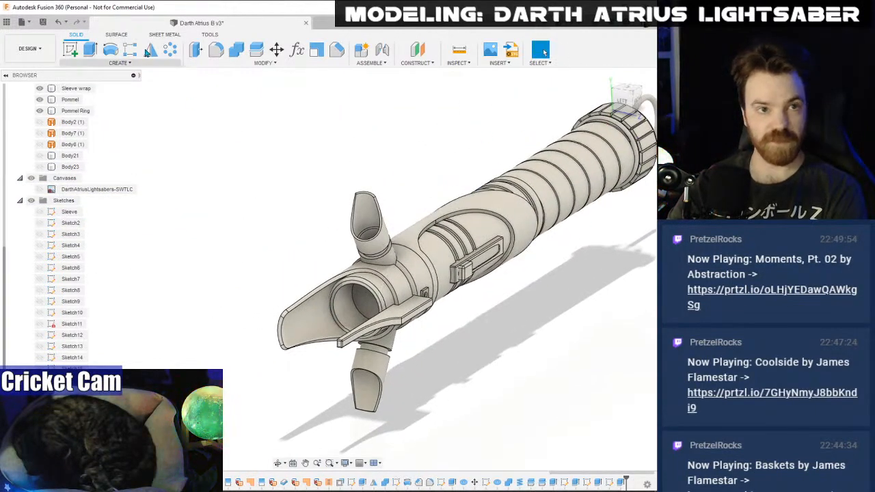
{"action": "left_click", "coordinate": [43, 22]}
{"action": "left_click", "coordinate": [334, 271]}
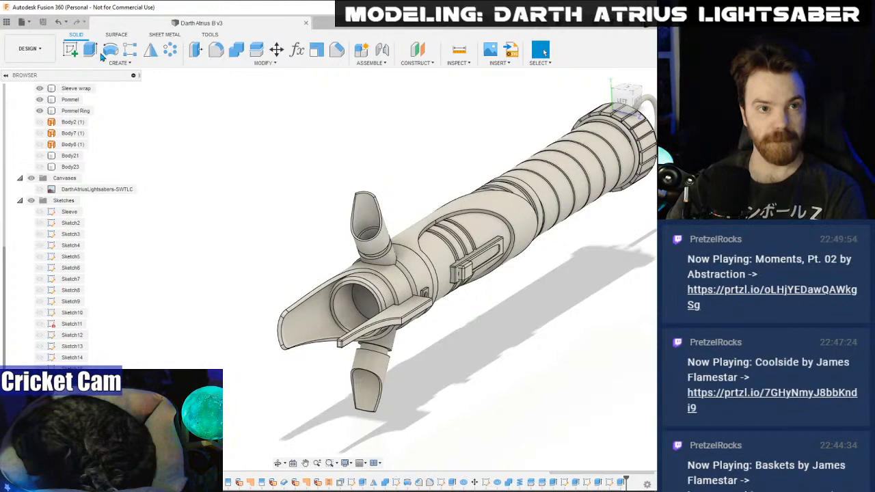
- Sketch a 25.4 mm diameter circle centred on the floor face of the main emitter's bore and finish the sketch
{"action": "left_click", "coordinate": [70, 49]}
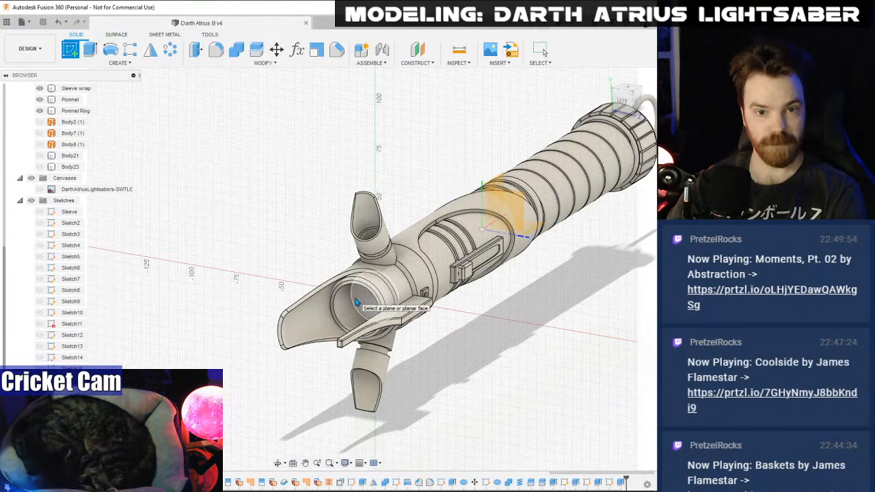
{"action": "left_click", "coordinate": [356, 302]}
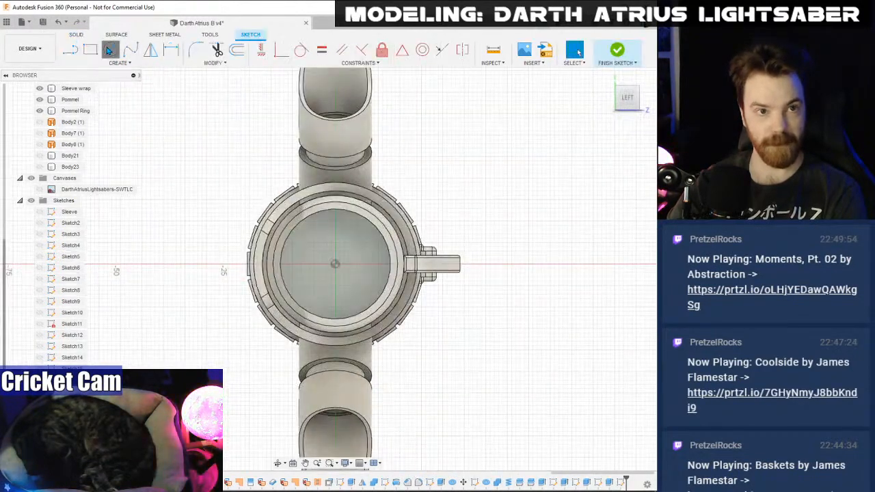
{"action": "left_click", "coordinate": [110, 50]}
{"action": "left_click", "coordinate": [335, 266]}
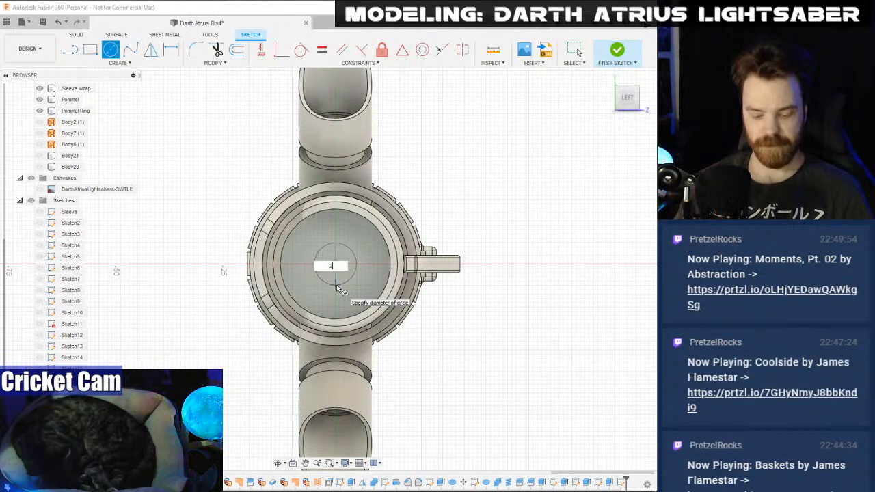
{"action": "type", "text": "25.4"}
{"action": "key", "text": "Return"}
{"action": "key", "text": "Escape"}
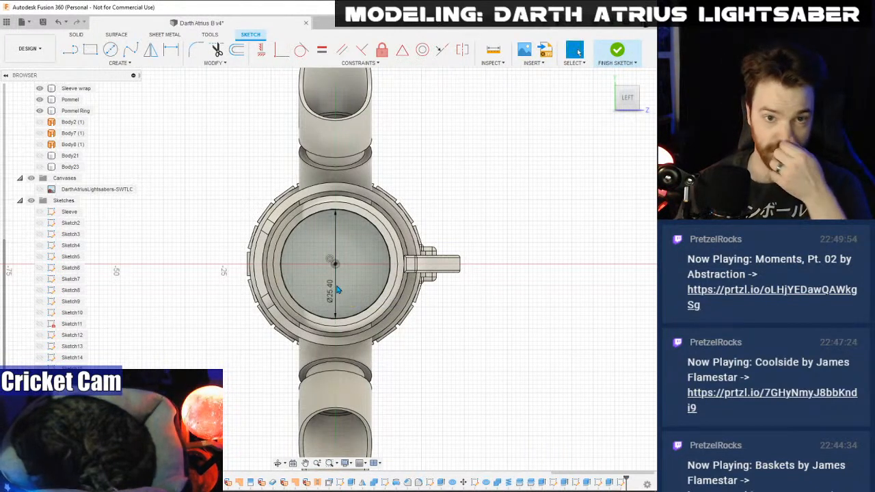
{"action": "left_click", "coordinate": [615, 53]}
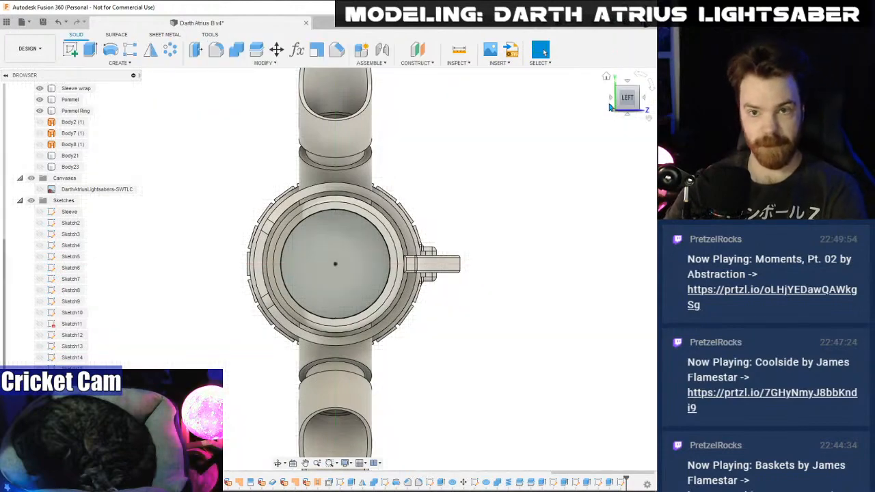
- Extrude the 25.4 mm circle 320 mm out of the main emitter as a new body to form the blade
{"action": "left_click_drag", "start_coordinate": [618, 95], "coordinate": [592, 116]}
{"action": "left_click", "coordinate": [90, 50]}
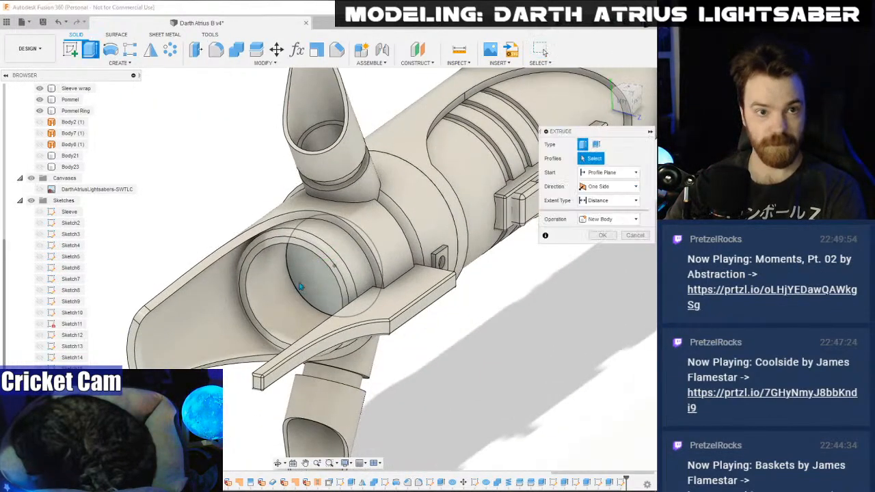
{"action": "left_click", "coordinate": [304, 295]}
{"action": "left_click_drag", "start_coordinate": [329, 270], "coordinate": [219, 345]}
{"action": "scroll", "coordinate": [222, 350], "scroll_direction": "down", "scroll_amount": 3}
{"action": "middle_click_drag", "start_coordinate": [219, 346], "coordinate": [345, 295]}
{"action": "scroll", "coordinate": [350, 274], "scroll_direction": "up", "scroll_amount": 2}
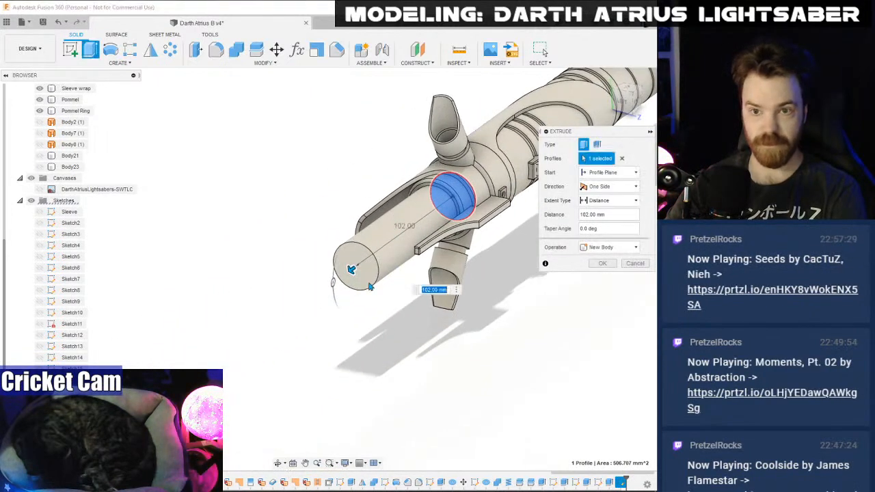
{"action": "left_click_drag", "start_coordinate": [350, 268], "coordinate": [270, 420]}
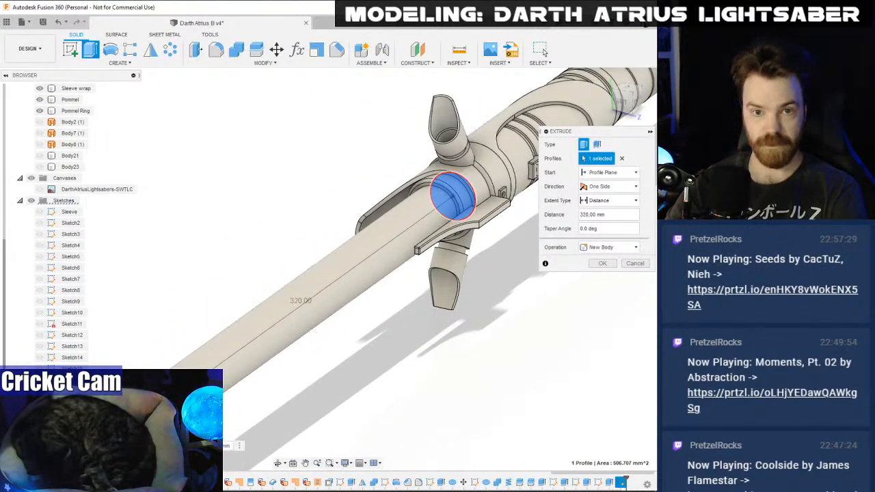
{"action": "left_click", "coordinate": [593, 265]}
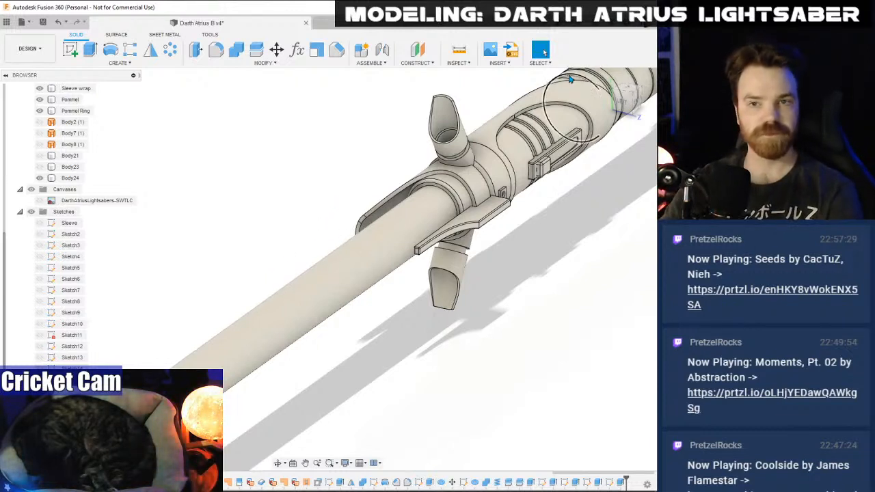
- Sketch a 12.5 mm diameter circle centred on the floor face of the upper side emitter's bore and finish the sketch
{"action": "mouse_move", "coordinate": [622, 99]}
{"action": "left_mouse_down"}
{"action": "mouse_move", "coordinate": [640, 119]}
{"action": "mouse_move", "coordinate": [518, 127]}
{"action": "left_mouse_up"}
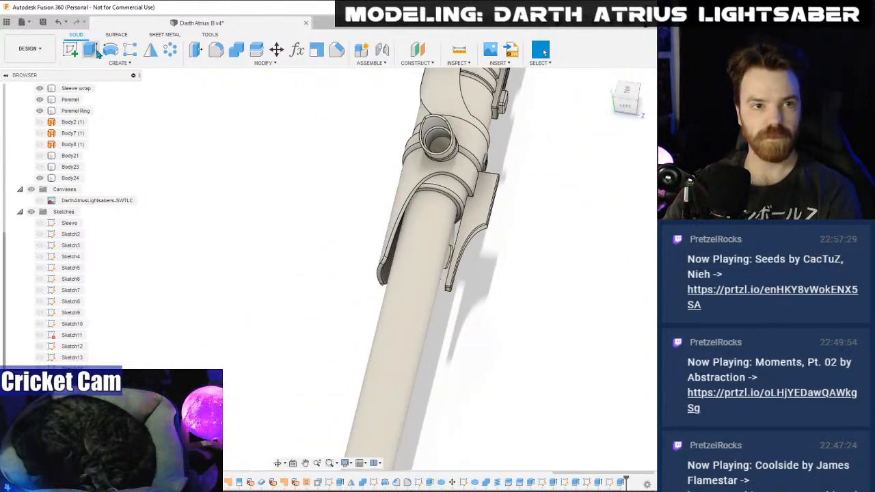
{"action": "left_click", "coordinate": [71, 50]}
{"action": "left_click", "coordinate": [418, 150]}
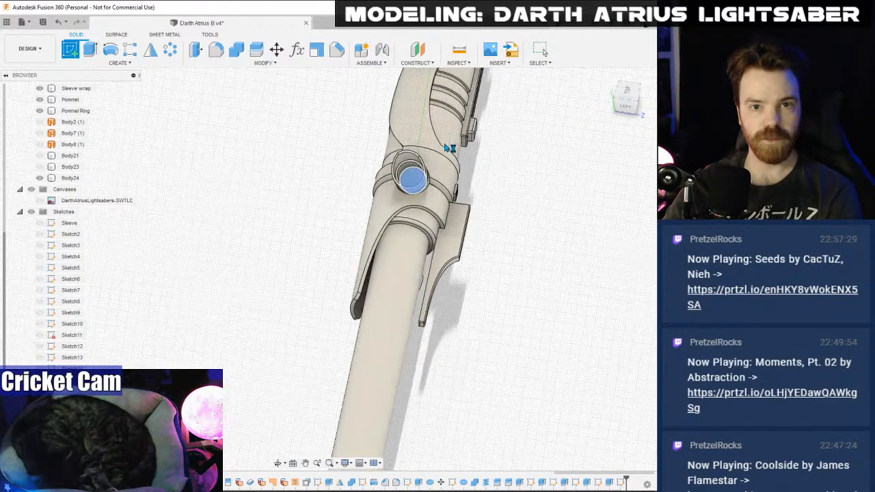
{"action": "key", "text": "c"}
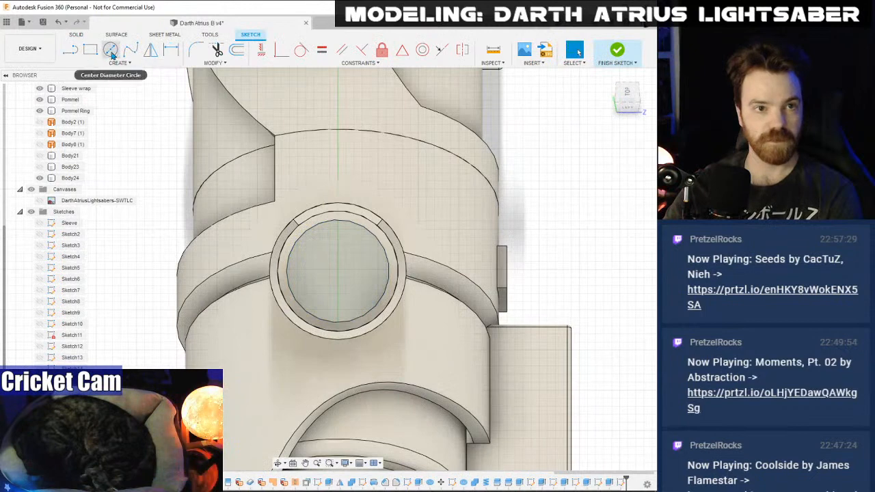
{"action": "left_click", "coordinate": [336, 273]}
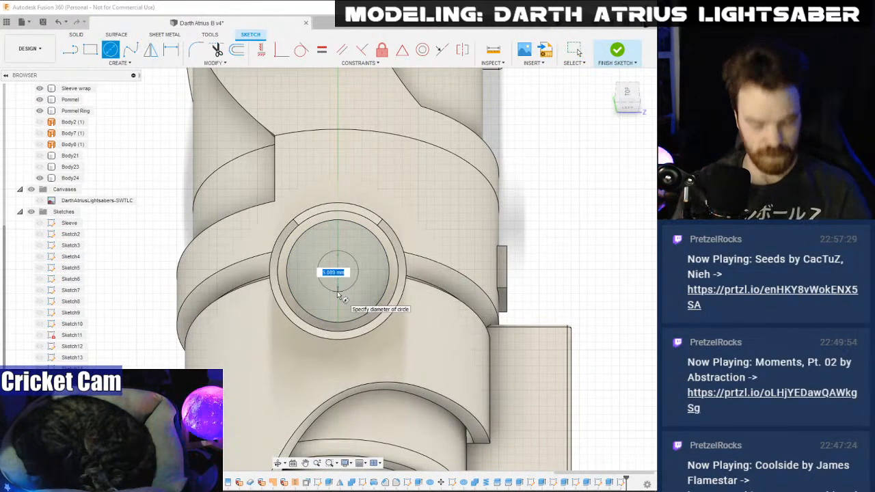
{"action": "key", "text": "Return"}
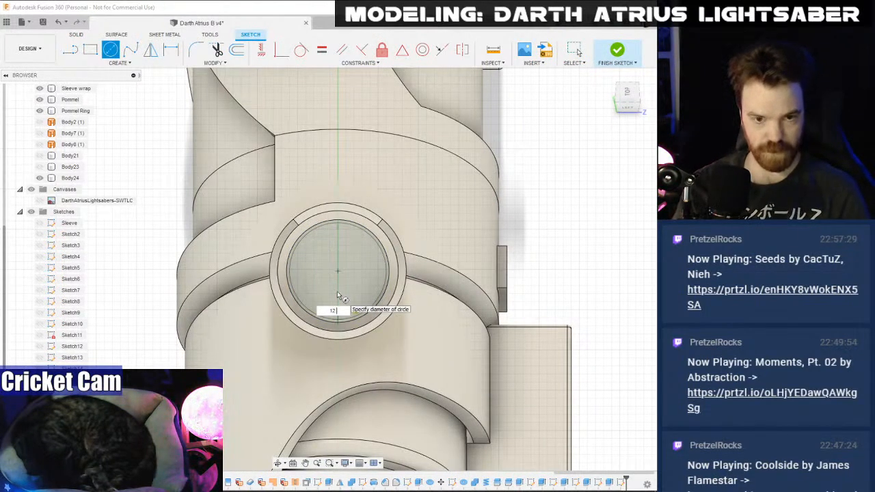
{"action": "type", "text": ".5"}
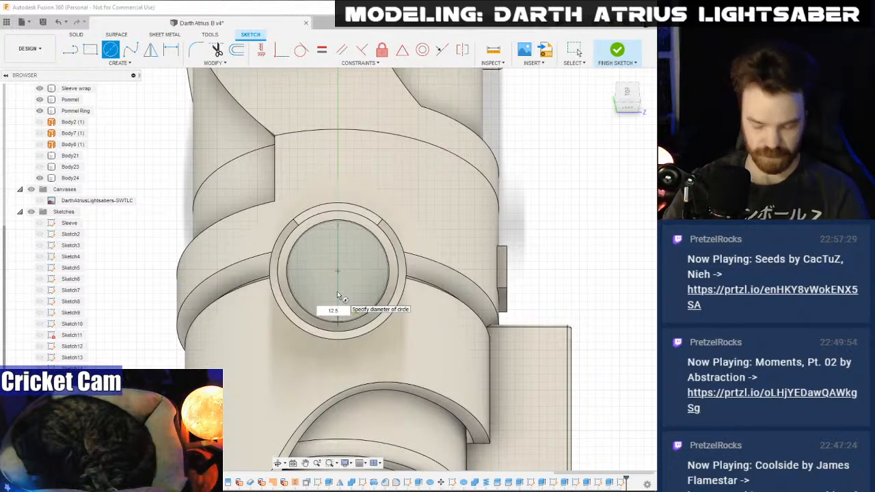
{"action": "key", "text": "Return"}
{"action": "key", "text": "Escape"}
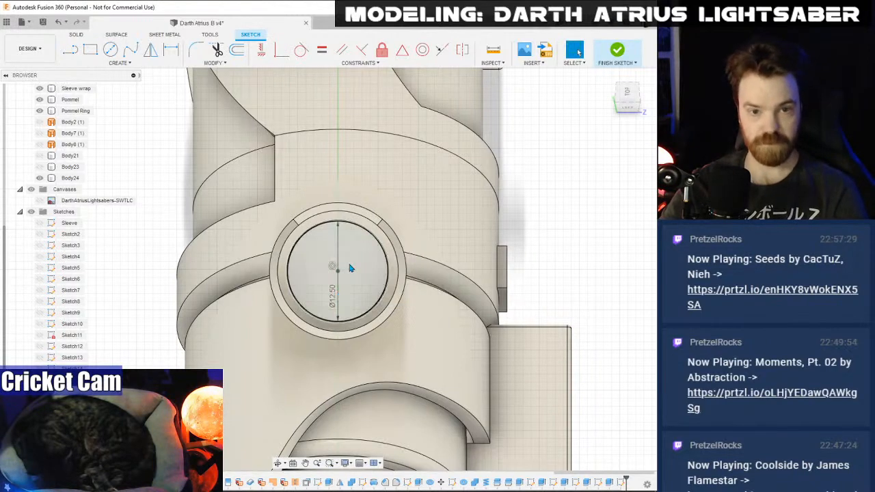
{"action": "left_click", "coordinate": [617, 52]}
- Set up a 90 mm new-body extrusion of the 12.5 mm circle outward through the upper side emitter
{"action": "left_click", "coordinate": [635, 108]}
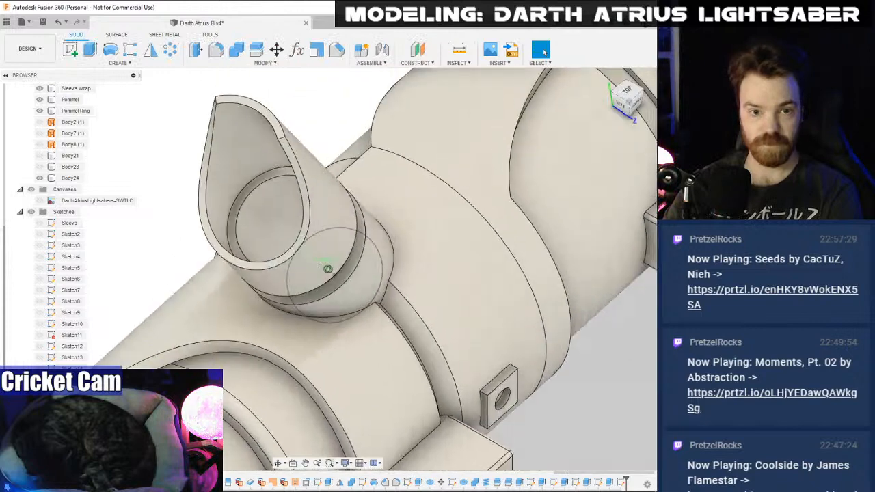
{"action": "left_click", "coordinate": [90, 49]}
{"action": "left_click", "coordinate": [321, 274]}
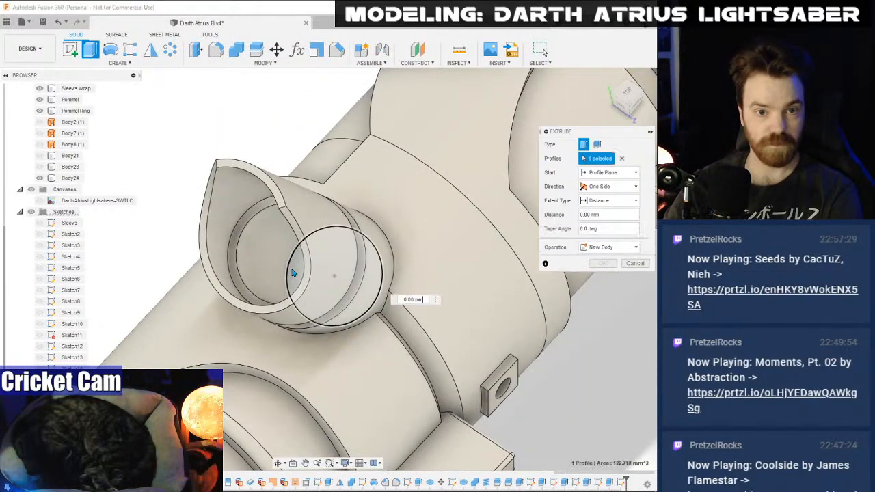
{"action": "left_click_drag", "start_coordinate": [331, 276], "coordinate": [147, 185]}
{"action": "scroll", "coordinate": [239, 209], "scroll_direction": "down", "scroll_amount": 4}
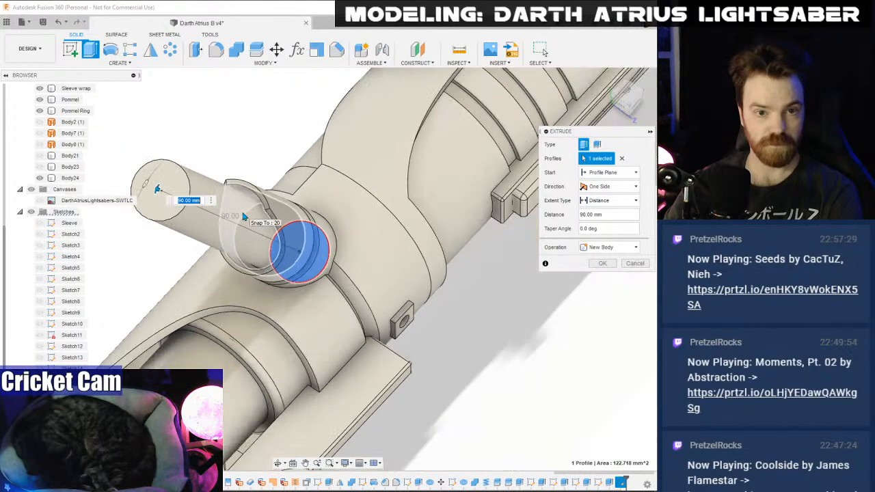
{"action": "left_click", "coordinate": [634, 108]}
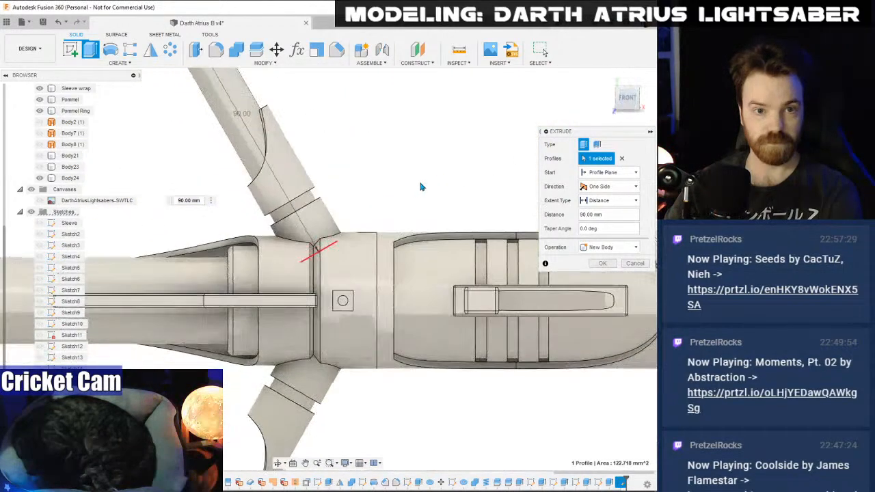
{"action": "middle_click_drag", "start_coordinate": [397, 196], "coordinate": [402, 249]}
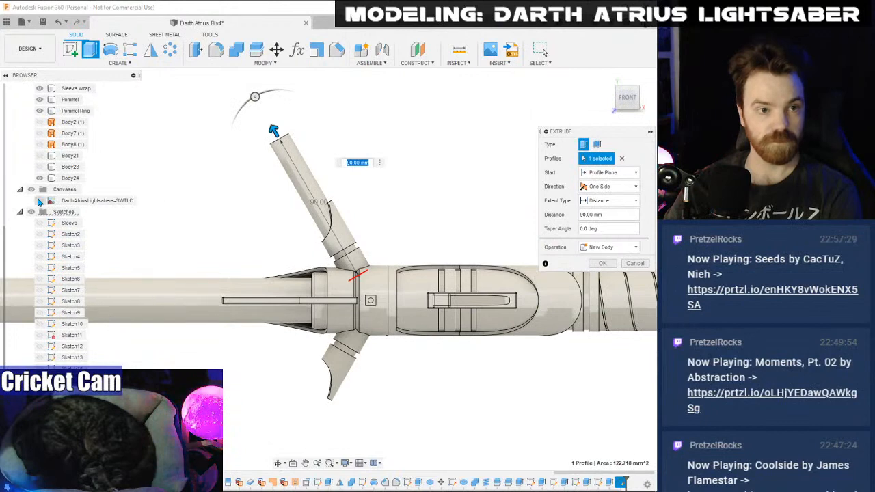
- Check the length against the reference canvas, then shorten the side blade extrusion and apply it
{"action": "left_click", "coordinate": [39, 201]}
{"action": "left_click", "coordinate": [39, 200]}
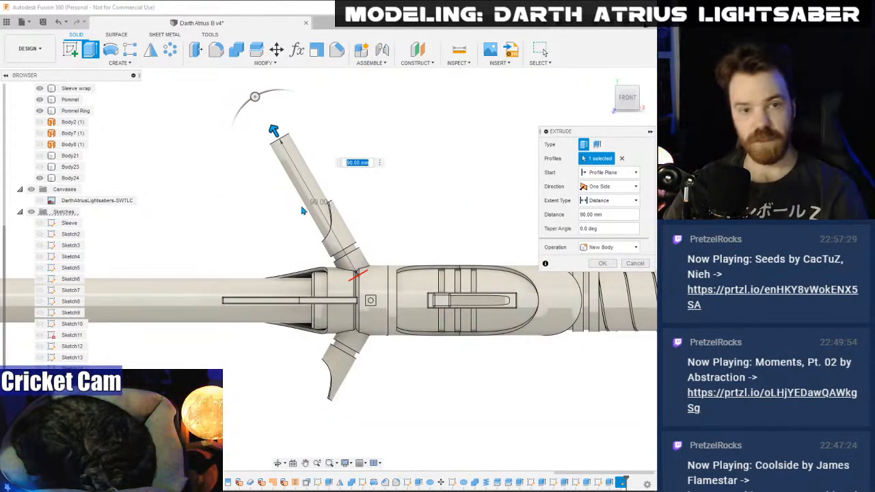
{"action": "scroll", "coordinate": [287, 209], "scroll_direction": "down", "scroll_amount": 4}
{"action": "scroll", "coordinate": [346, 183], "scroll_direction": "up", "scroll_amount": 3}
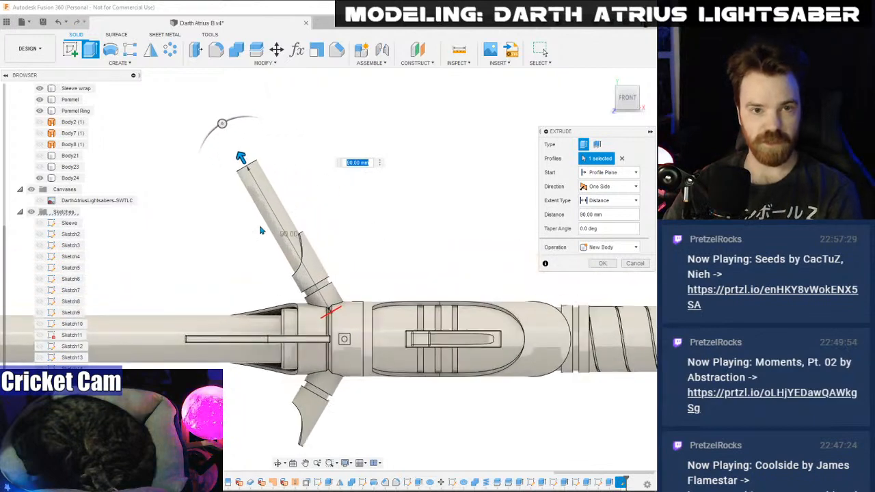
{"action": "left_click_drag", "start_coordinate": [245, 157], "coordinate": [260, 190]}
{"action": "left_click", "coordinate": [604, 263]}
{"action": "scroll", "coordinate": [278, 203], "scroll_direction": "up", "scroll_amount": 2}
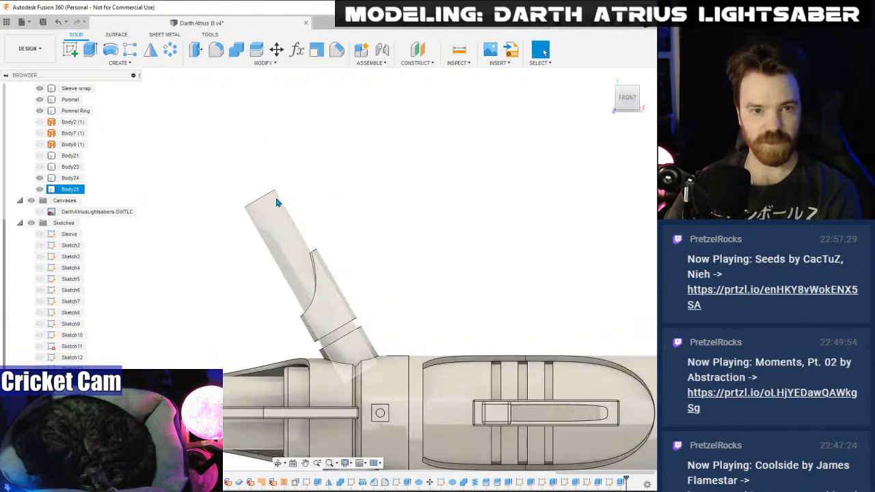
{"action": "left_click", "coordinate": [635, 108]}
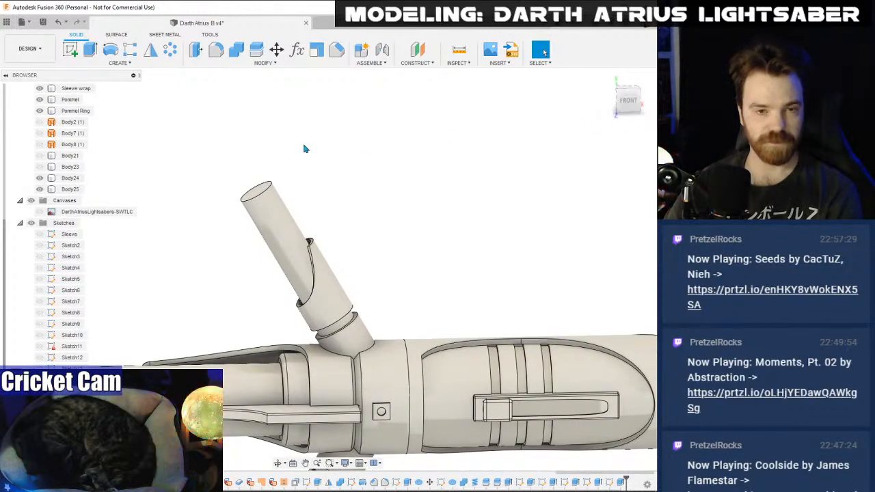
{"action": "scroll", "coordinate": [216, 168], "scroll_direction": "up", "scroll_amount": 2}
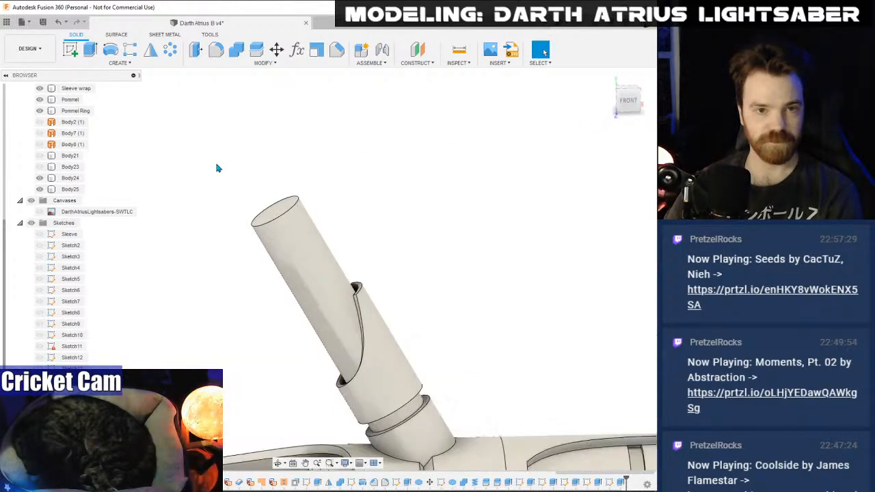
{"action": "left_click", "coordinate": [216, 49]}
{"action": "left_click", "coordinate": [635, 277]}
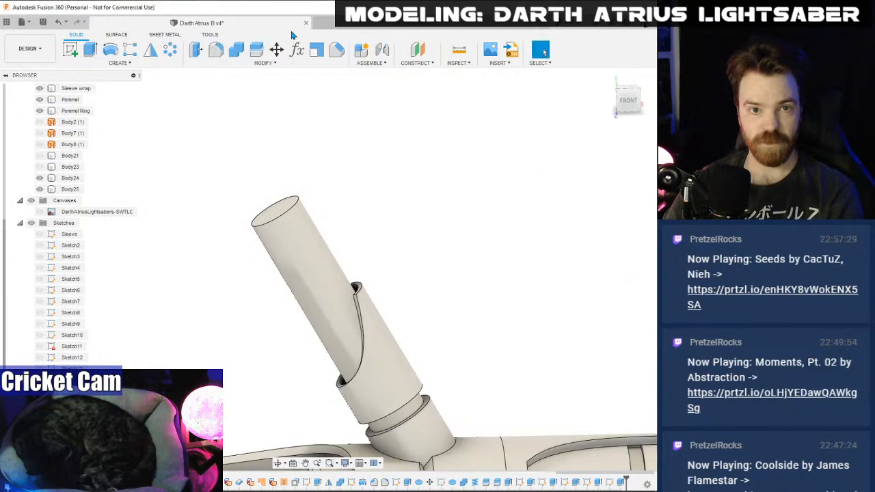
- Chamfer the outer end edge of the upper side blade with a two-distance chamfer of 4 mm and 10 mm
{"action": "left_click", "coordinate": [337, 50]}
{"action": "left_click", "coordinate": [294, 214]}
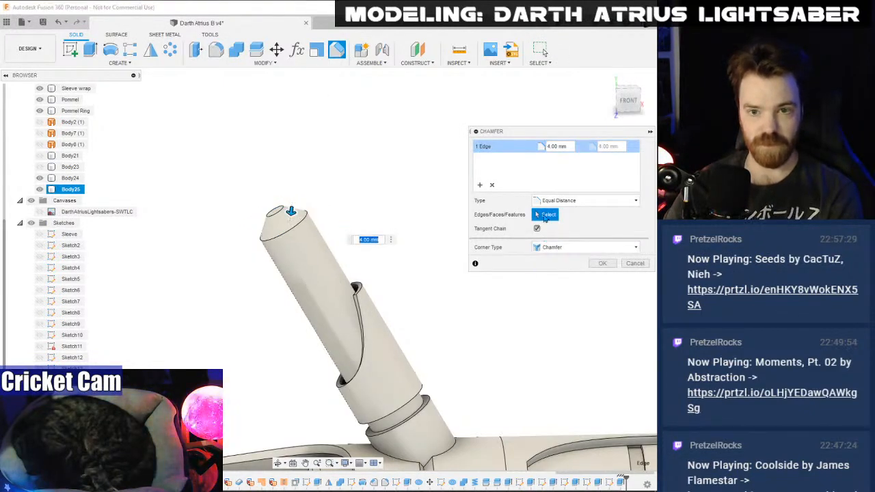
{"action": "left_click", "coordinate": [588, 200]}
{"action": "left_click", "coordinate": [557, 214]}
{"action": "scroll", "coordinate": [281, 205], "scroll_direction": "up", "scroll_amount": 2}
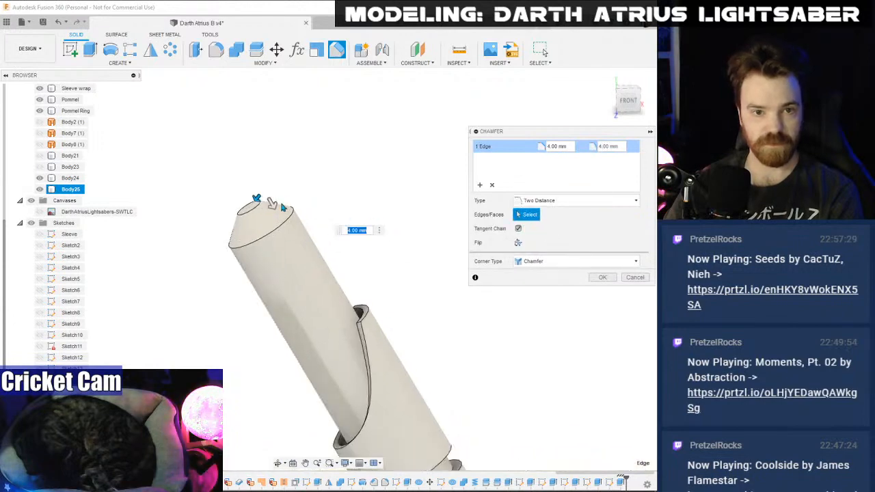
{"action": "left_click_drag", "start_coordinate": [274, 204], "coordinate": [290, 234]}
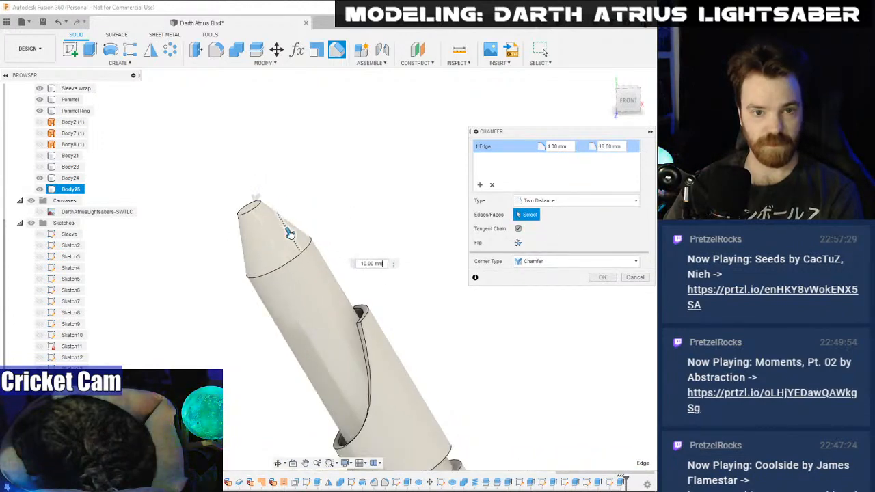
{"action": "left_click", "coordinate": [629, 101]}
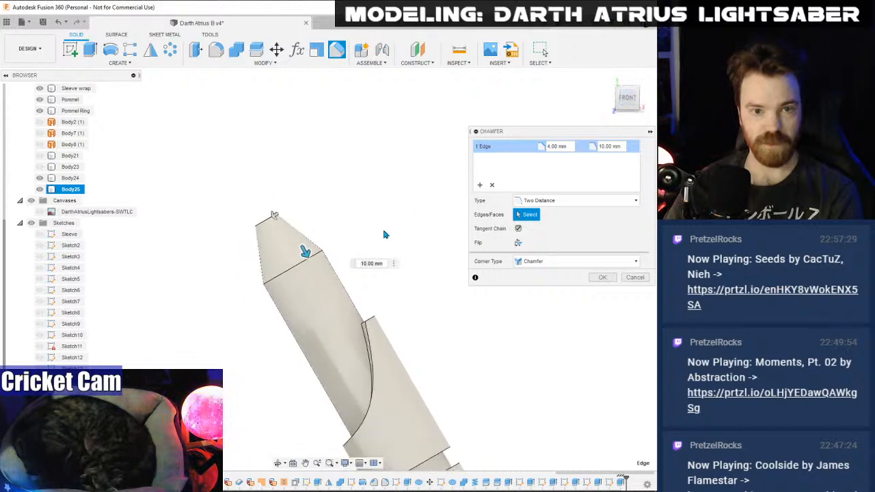
{"action": "scroll", "coordinate": [369, 218], "scroll_direction": "down", "scroll_amount": 2}
{"action": "left_click", "coordinate": [611, 276]}
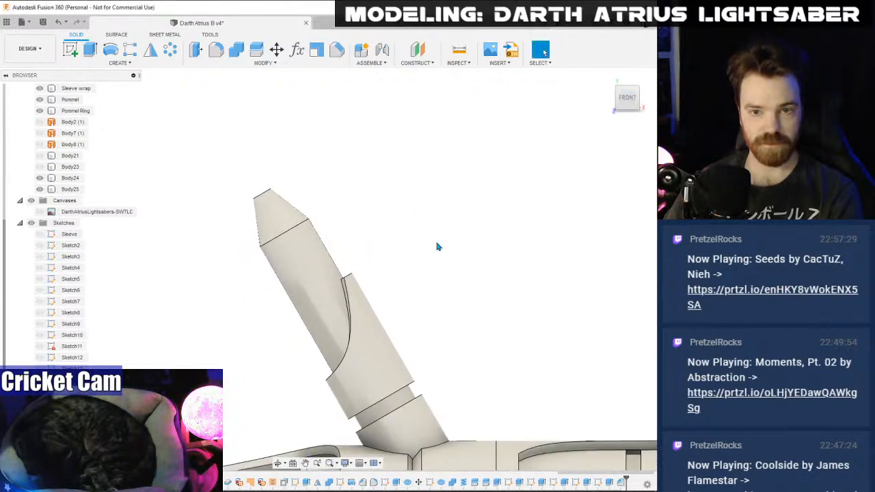
- Try several fillet radii on the small tip edge of the upper side blade and apply 3 mm
{"action": "left_click", "coordinate": [216, 50]}
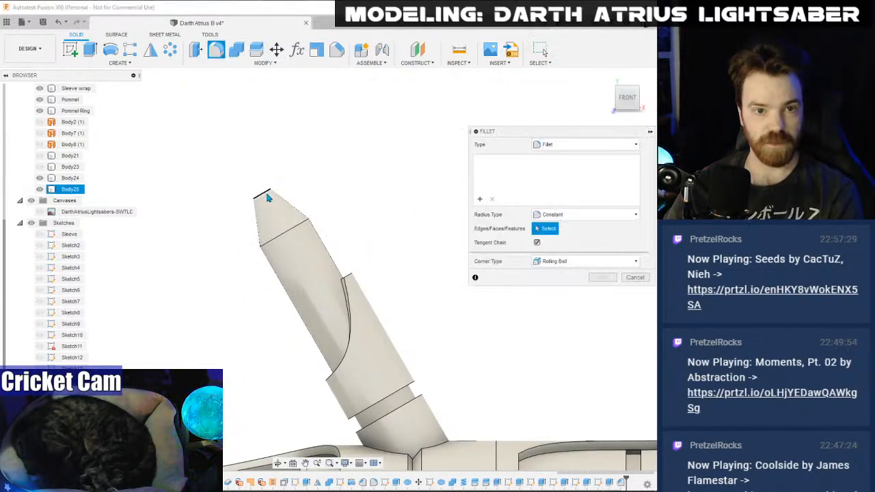
{"action": "left_click", "coordinate": [266, 197]}
{"action": "scroll", "coordinate": [266, 198], "scroll_direction": "up", "scroll_amount": 1}
{"action": "type", "text": "2.5"}
{"action": "key", "text": "Return"}
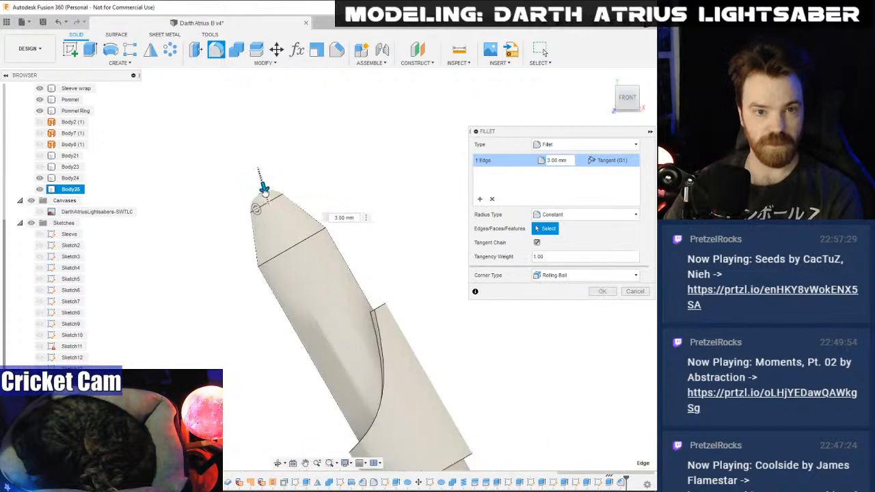
{"action": "type", "text": "2"}
{"action": "key", "text": "Return"}
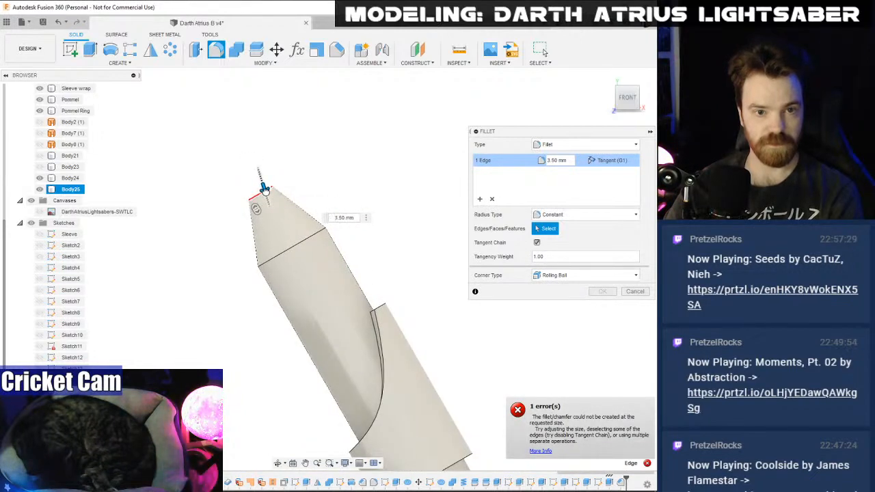
{"action": "type", "text": "3"}
{"action": "key", "text": "Return"}
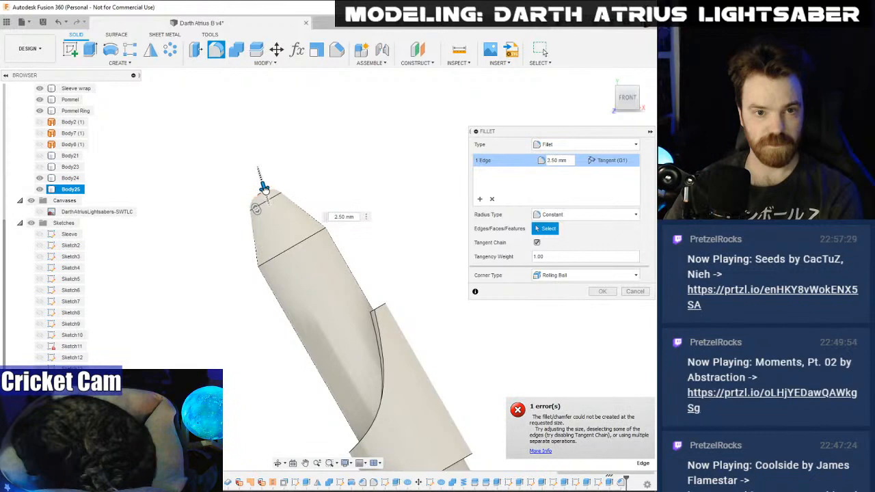
{"action": "left_click", "coordinate": [603, 291]}
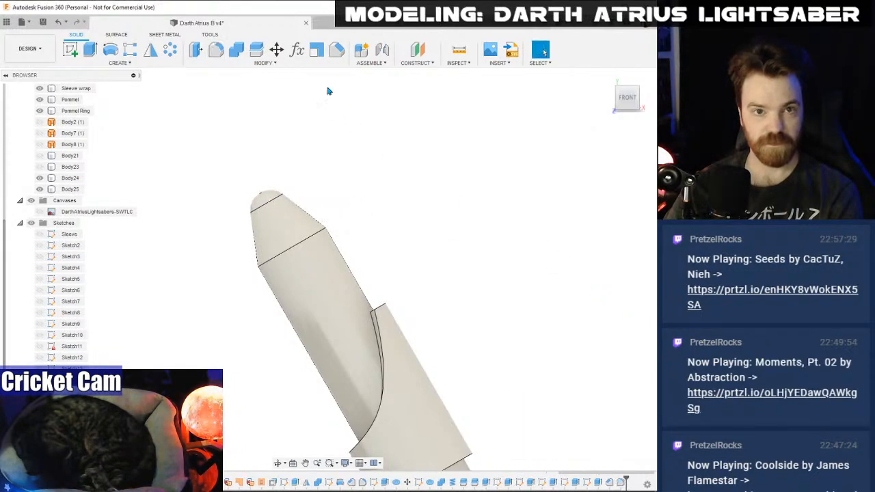
- Fillet the edge where the upper side blade's tapered tip meets its cylindrical shaft with a large radius
{"action": "left_click", "coordinate": [216, 52]}
{"action": "left_click", "coordinate": [316, 233]}
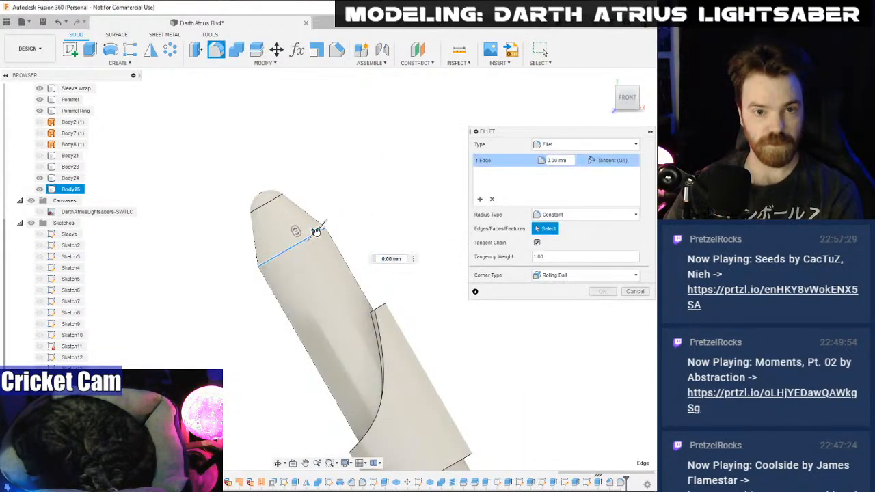
{"action": "type", "text": "19.5"}
{"action": "key", "text": "Return"}
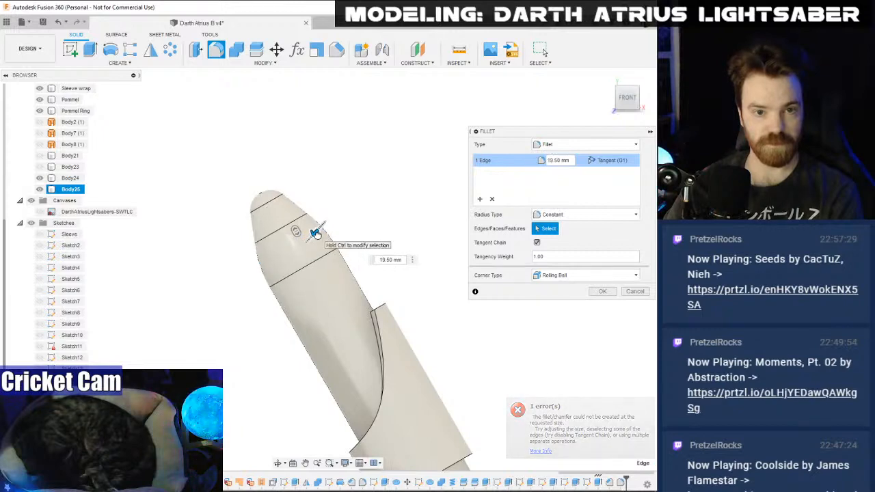
{"action": "left_click", "coordinate": [602, 292]}
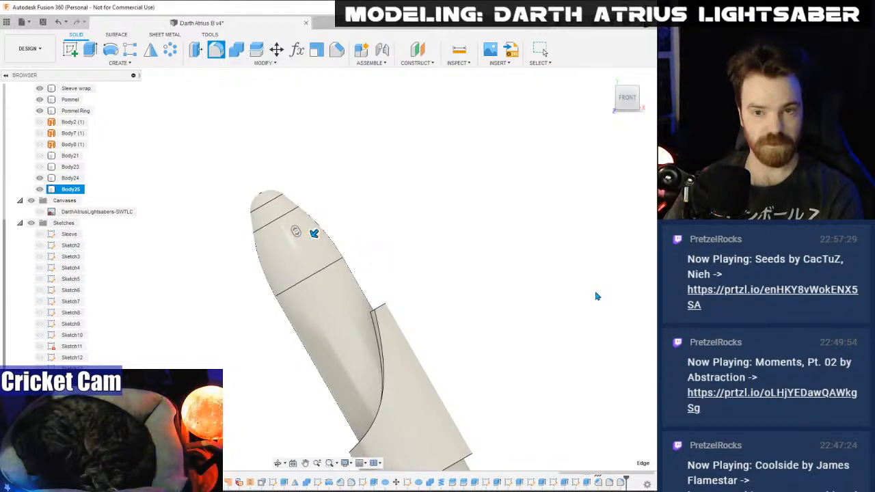
- Apply the LED (Red) appearance from the favourites library to the upper side blade body
{"action": "scroll", "coordinate": [497, 293], "scroll_direction": "down", "scroll_amount": 3}
{"action": "scroll", "coordinate": [497, 293], "scroll_direction": "down", "scroll_amount": 4}
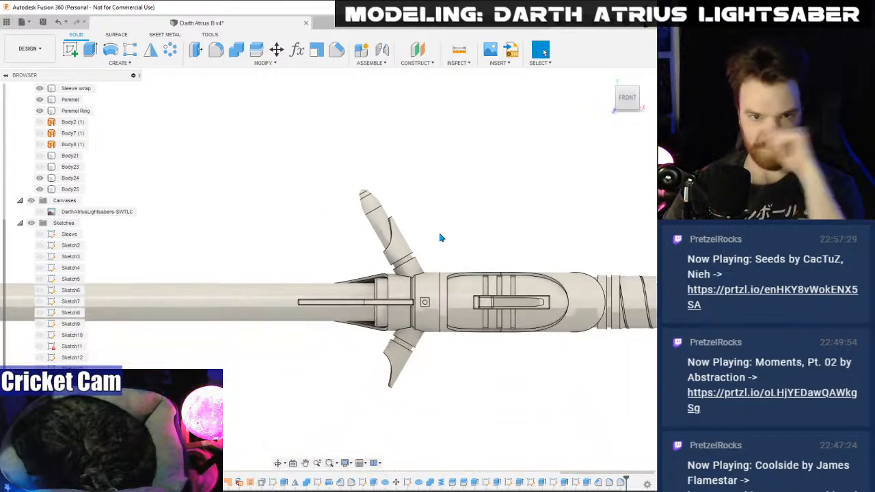
{"action": "scroll", "coordinate": [440, 236], "scroll_direction": "up", "scroll_amount": 3}
{"action": "left_click", "coordinate": [265, 62]}
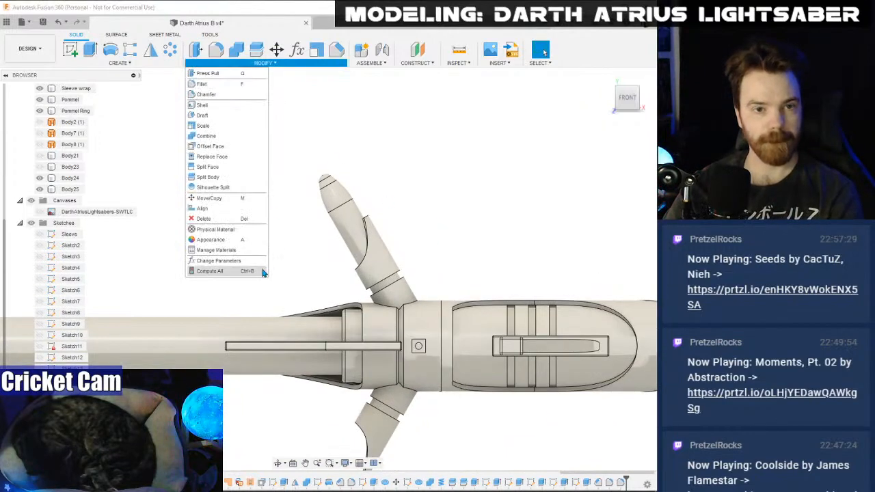
{"action": "left_click", "coordinate": [232, 239]}
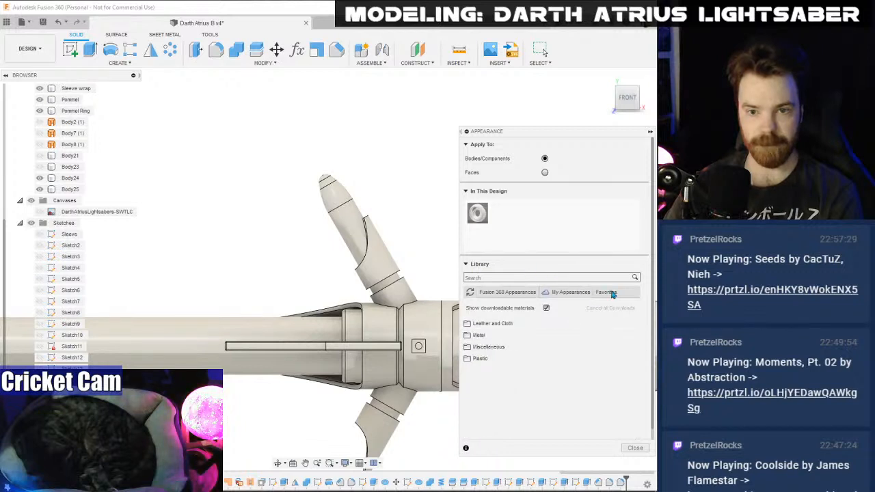
{"action": "left_click", "coordinate": [573, 293]}
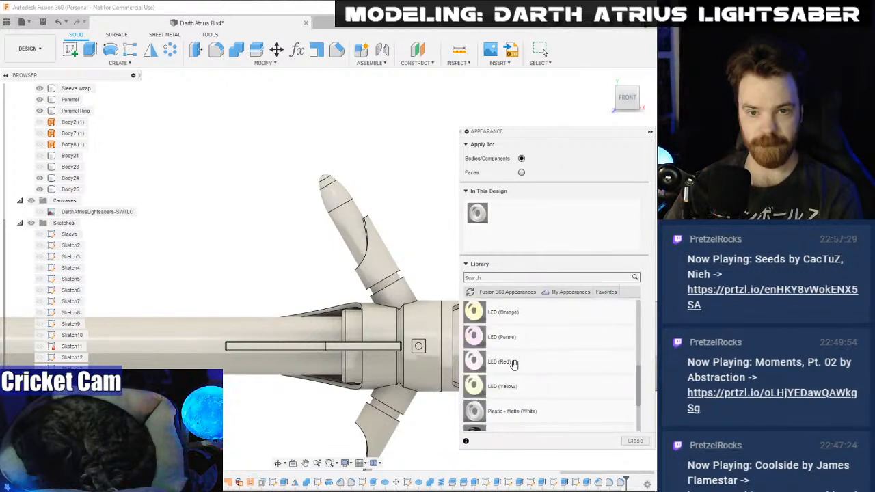
{"action": "scroll", "coordinate": [513, 366], "scroll_direction": "up", "scroll_amount": 1}
{"action": "left_click_drag", "start_coordinate": [506, 362], "coordinate": [366, 239]}
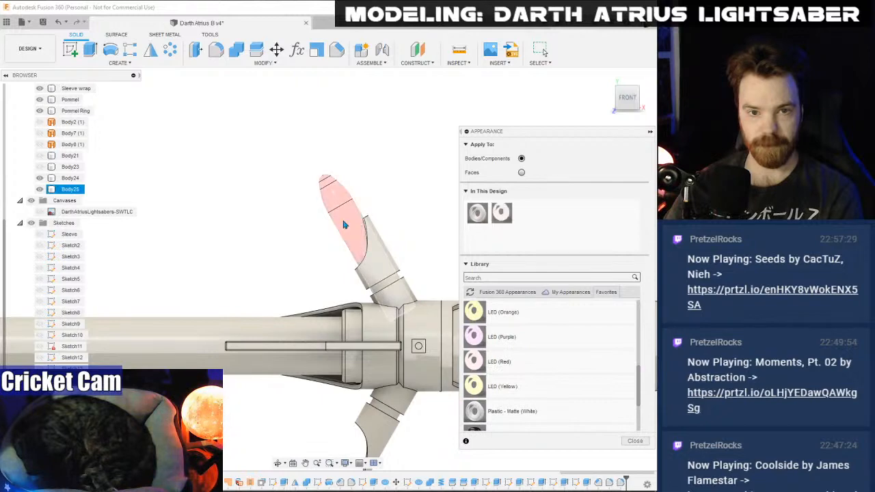
{"action": "scroll", "coordinate": [232, 240], "scroll_direction": "down", "scroll_amount": 2}
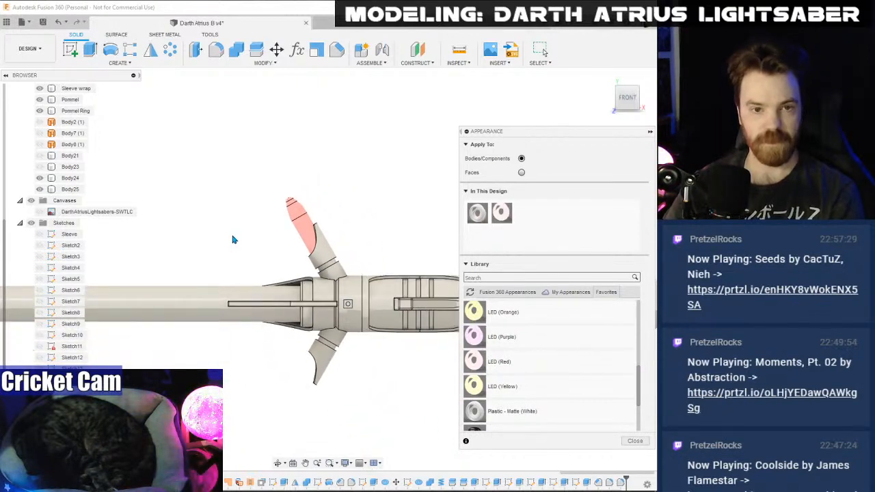
{"action": "scroll", "coordinate": [263, 215], "scroll_direction": "up", "scroll_amount": 1}
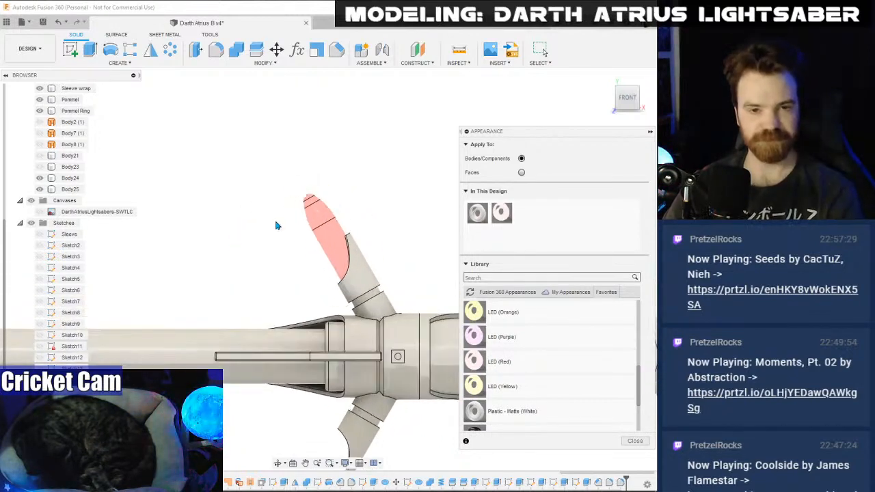
{"action": "left_click", "coordinate": [635, 441]}
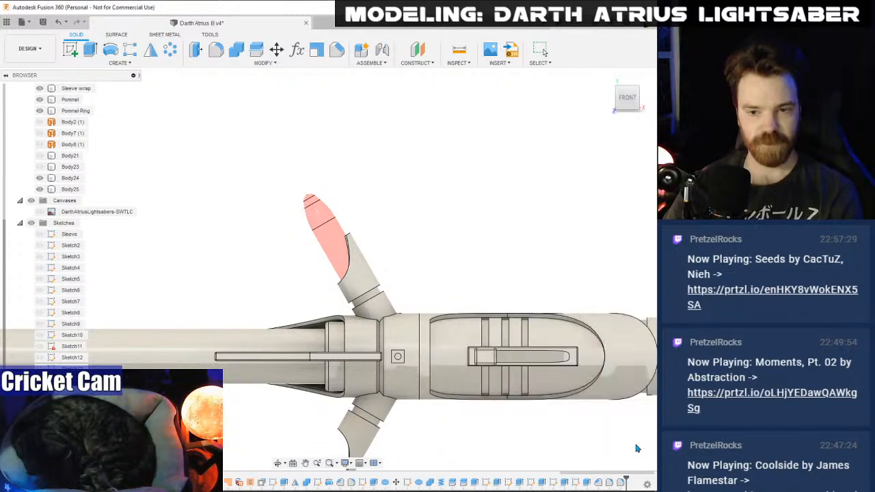
- Edit the upper side blade's extrusion and set its distance to 80 mm
{"action": "right_click", "coordinate": [587, 482]}
{"action": "left_click", "coordinate": [595, 390]}
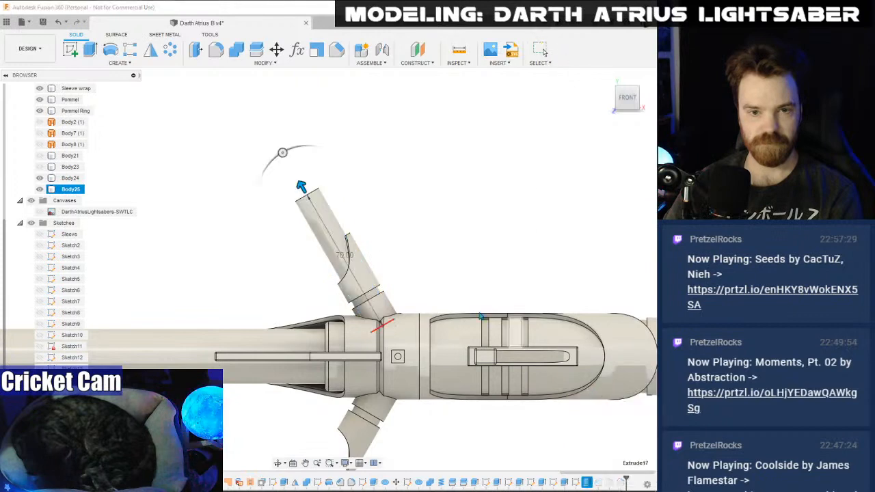
{"action": "left_click_drag", "start_coordinate": [298, 184], "coordinate": [288, 166]}
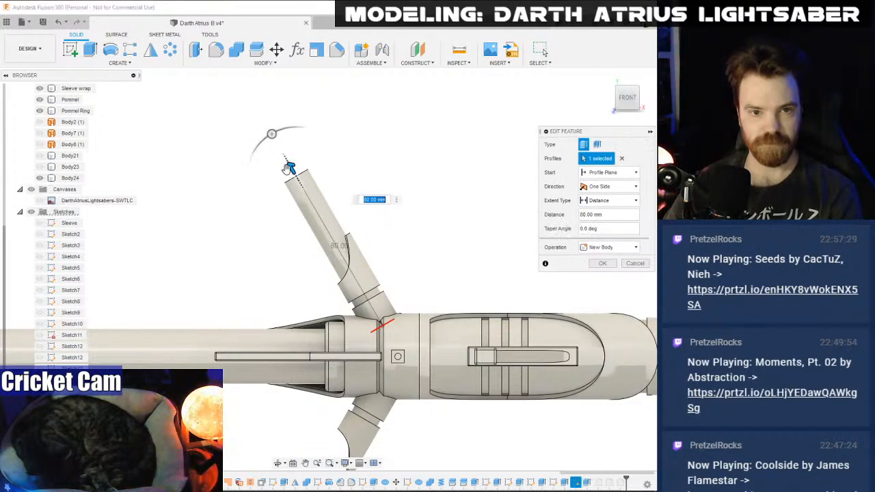
{"action": "left_click", "coordinate": [606, 265]}
{"action": "scroll", "coordinate": [435, 204], "scroll_direction": "down", "scroll_amount": 3}
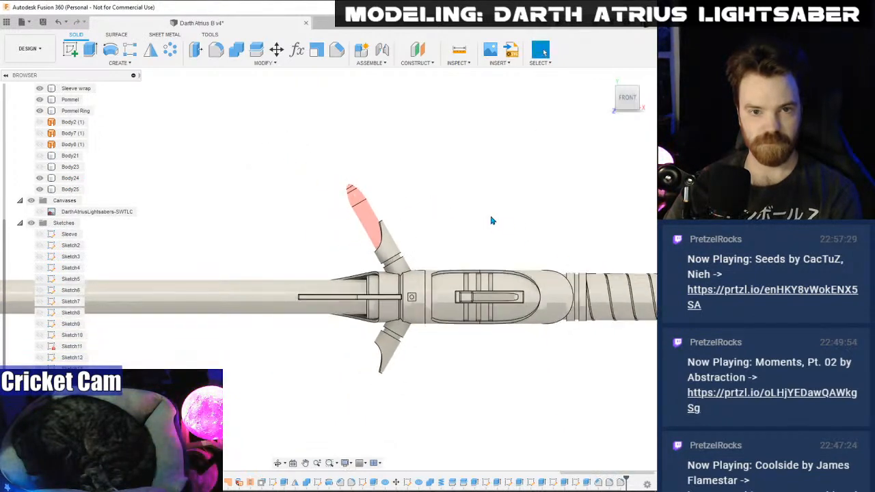
- Mirror the upper side blade body as a new body across the origin plane running along the hilt's axis
{"action": "scroll", "coordinate": [491, 220], "scroll_direction": "up", "scroll_amount": 2}
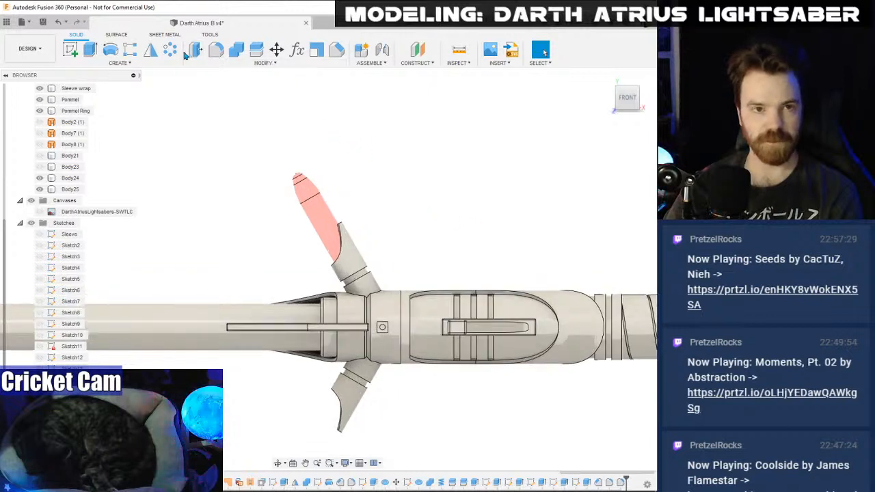
{"action": "left_click", "coordinate": [151, 49]}
{"action": "left_click", "coordinate": [313, 210]}
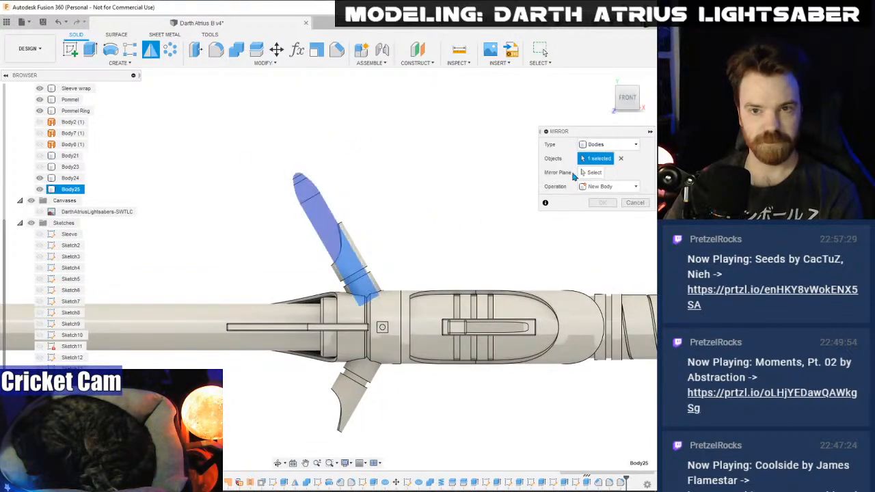
{"action": "left_click", "coordinate": [590, 173]}
{"action": "left_click", "coordinate": [597, 333]}
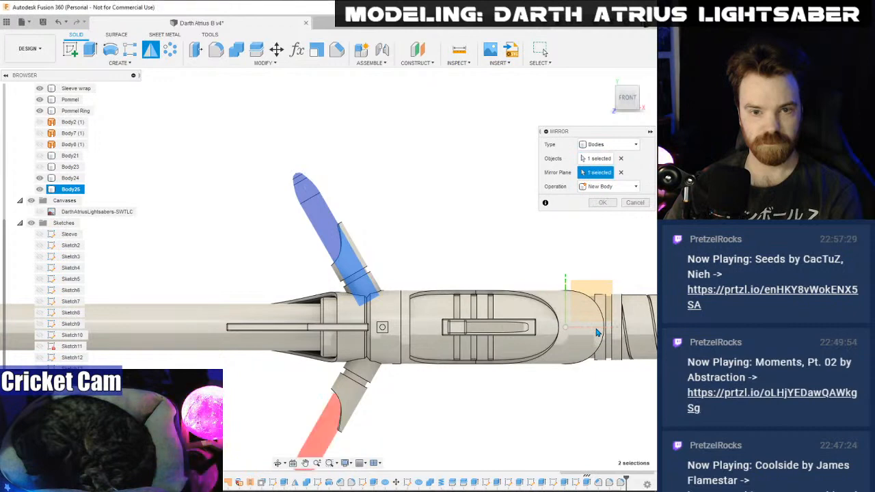
{"action": "left_click", "coordinate": [601, 203]}
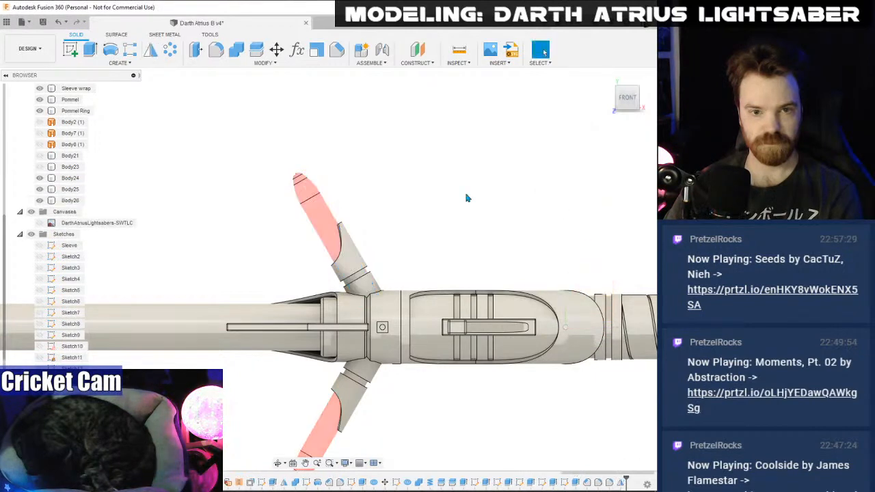
- Apply the design's LED (Red) appearance to the main blade body
{"action": "right_click", "coordinate": [253, 104]}
{"action": "key", "text": "Escape"}
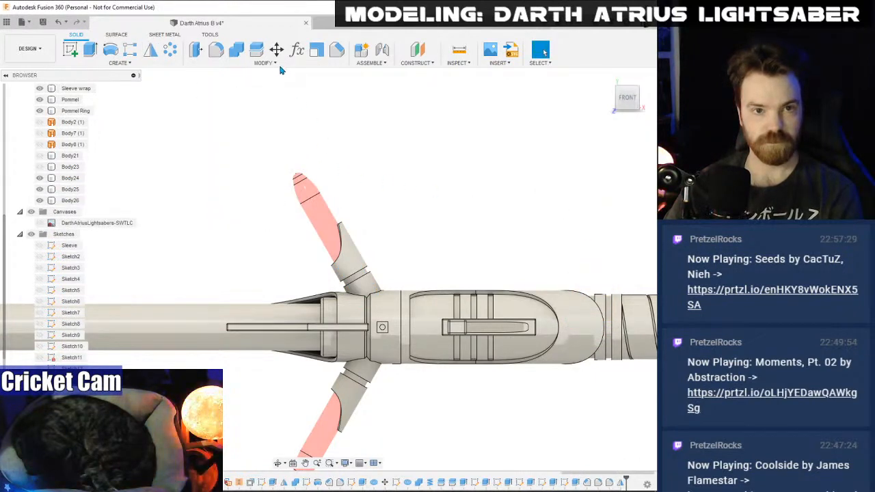
{"action": "left_click", "coordinate": [264, 63]}
{"action": "left_click", "coordinate": [244, 240]}
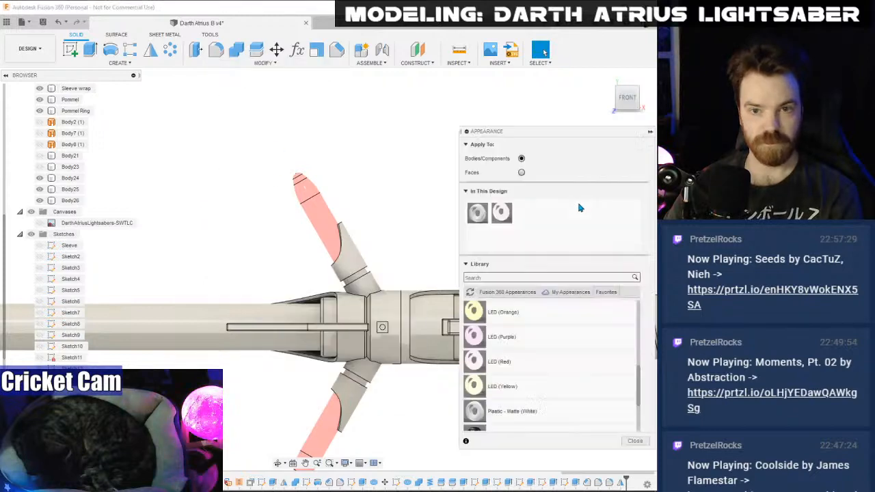
{"action": "left_click_drag", "start_coordinate": [501, 214], "coordinate": [191, 322]}
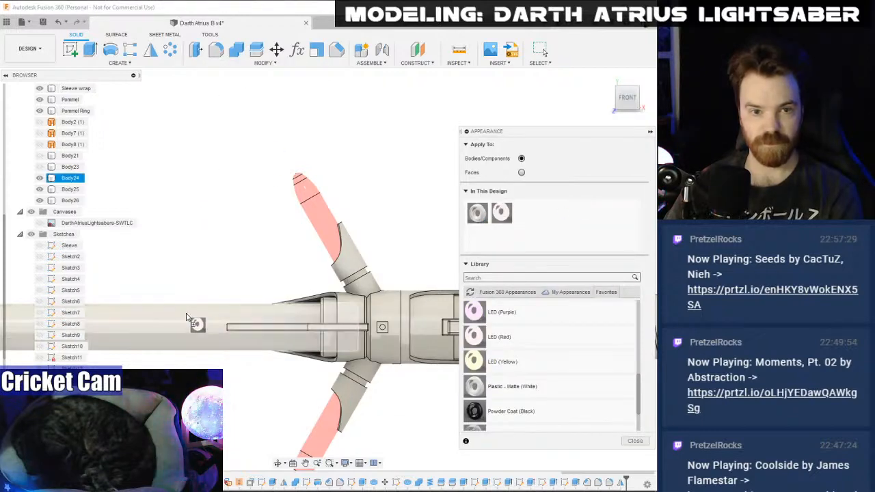
{"action": "left_click", "coordinate": [634, 443]}
{"action": "middle_click_drag", "start_coordinate": [479, 252], "coordinate": [378, 206]}
{"action": "scroll", "coordinate": [376, 210], "scroll_direction": "down", "scroll_amount": 3}
{"action": "scroll", "coordinate": [372, 223], "scroll_direction": "up", "scroll_amount": 2}
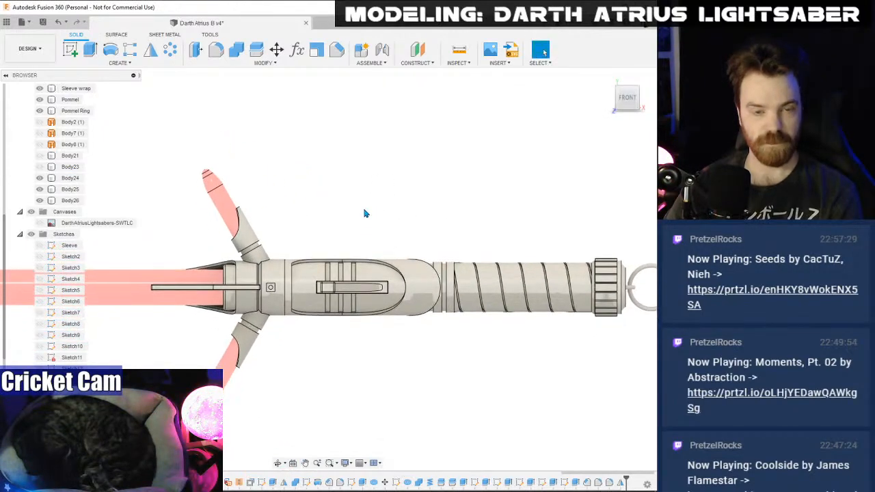
- Save the design as a new version and switch to the Render workspace
{"action": "left_click", "coordinate": [42, 22]}
{"action": "left_click", "coordinate": [327, 269]}
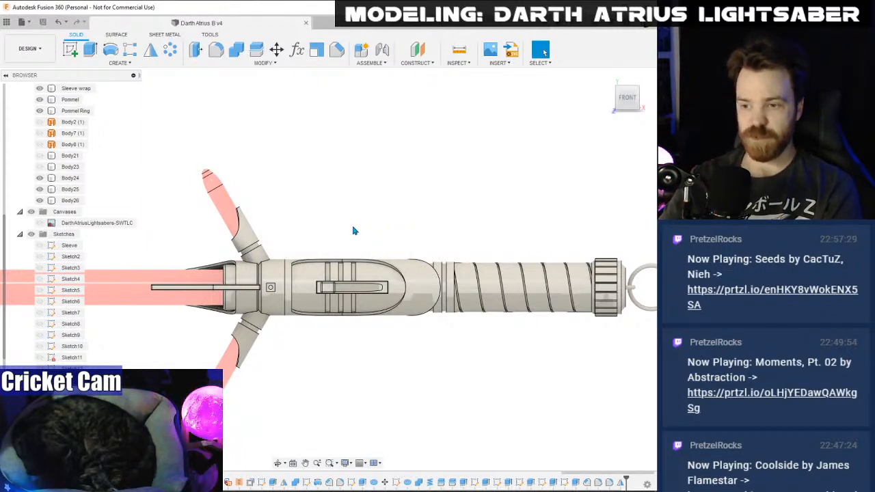
{"action": "left_click", "coordinate": [39, 49]}
{"action": "left_click", "coordinate": [39, 110]}
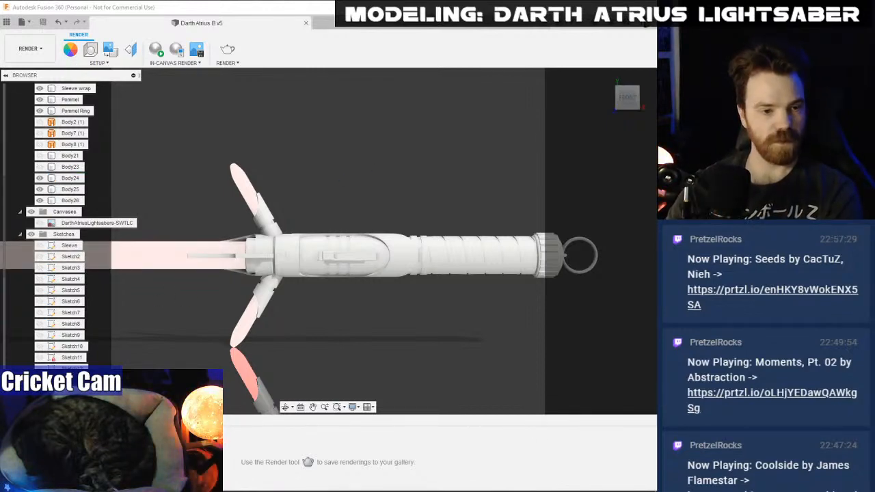
- Close the calculator and look over the comic panels showing the lightsaber in the photo viewer
{"action": "key", "text": "alt+Tab"}
{"action": "key", "text": "alt+Tab"}
{"action": "key", "text": "alt+Tab"}
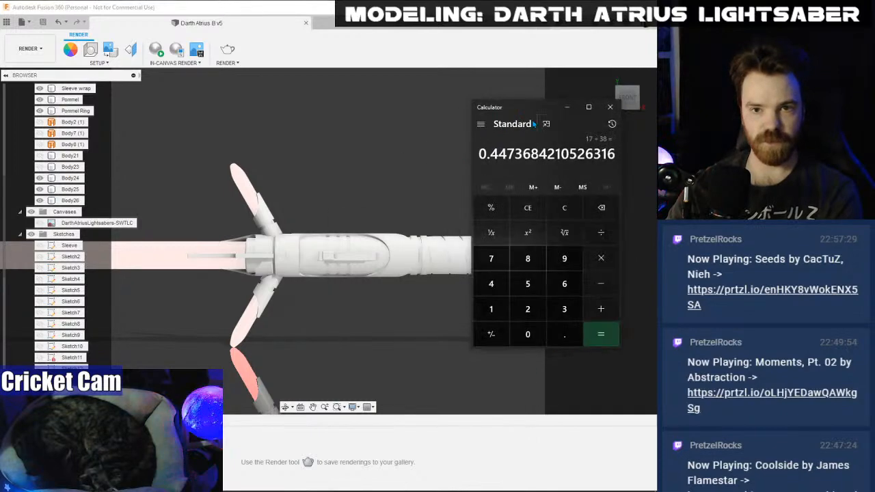
{"action": "left_click", "coordinate": [610, 106]}
{"action": "key", "text": "alt+Tab"}
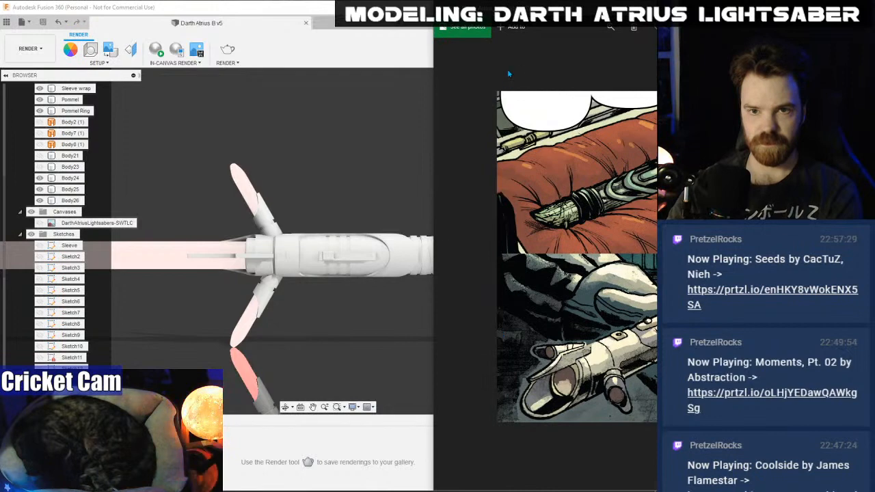
{"action": "left_click_drag", "start_coordinate": [602, 9], "coordinate": [479, 9]}
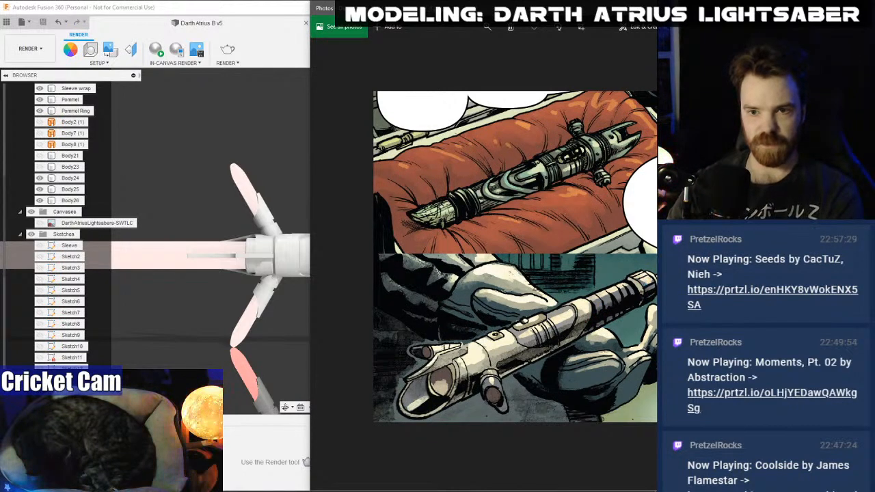
{"action": "key", "text": "alt+Tab"}
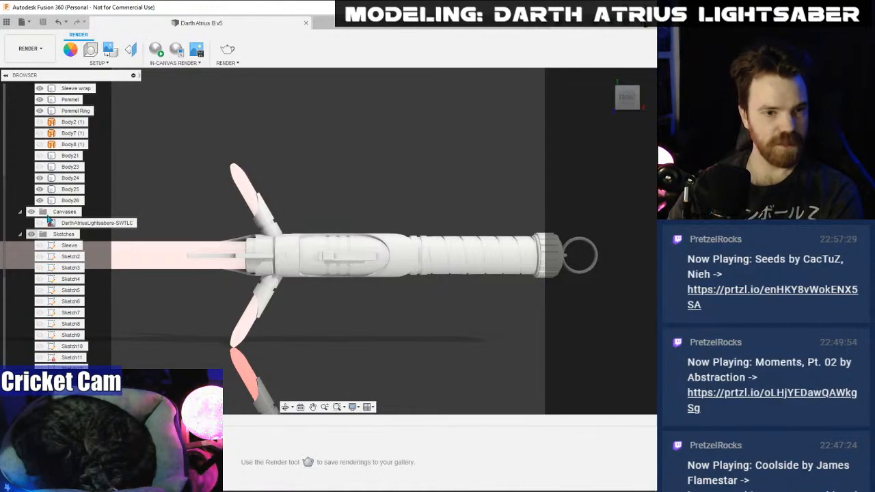
- Open the DarthAtriusLightsabers-SWTLC image from the Lightsaber Project Files folder and examine the lower hilt's materials along its length up close
{"action": "key", "text": "alt+Tab"}
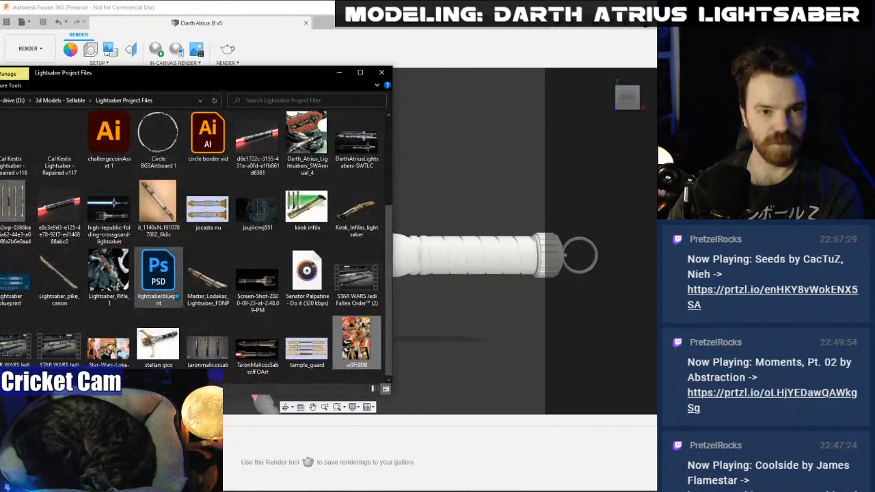
{"action": "scroll", "coordinate": [79, 233], "scroll_direction": "up", "scroll_amount": 2}
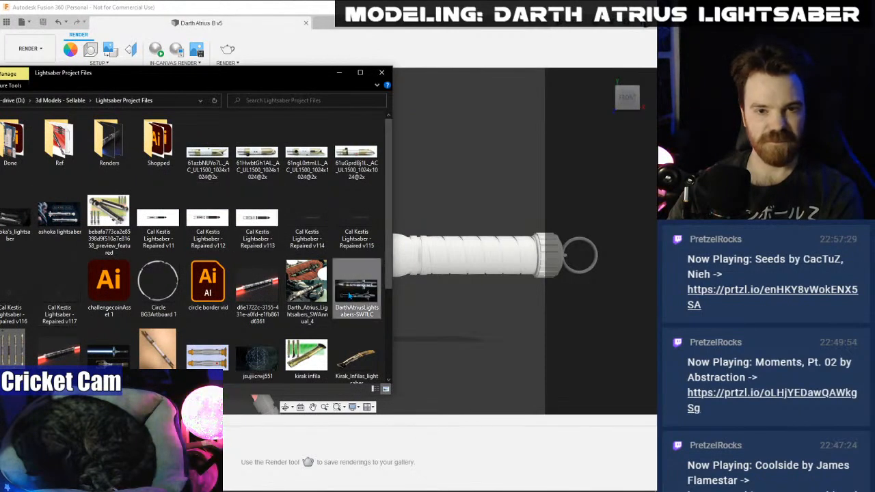
{"action": "double_click", "coordinate": [352, 293]}
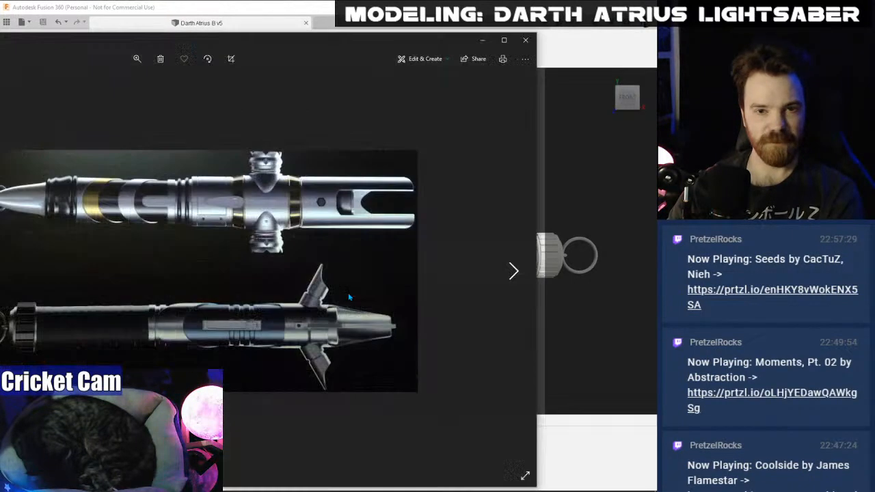
{"action": "left_click", "coordinate": [136, 59]}
{"action": "left_click", "coordinate": [131, 84]}
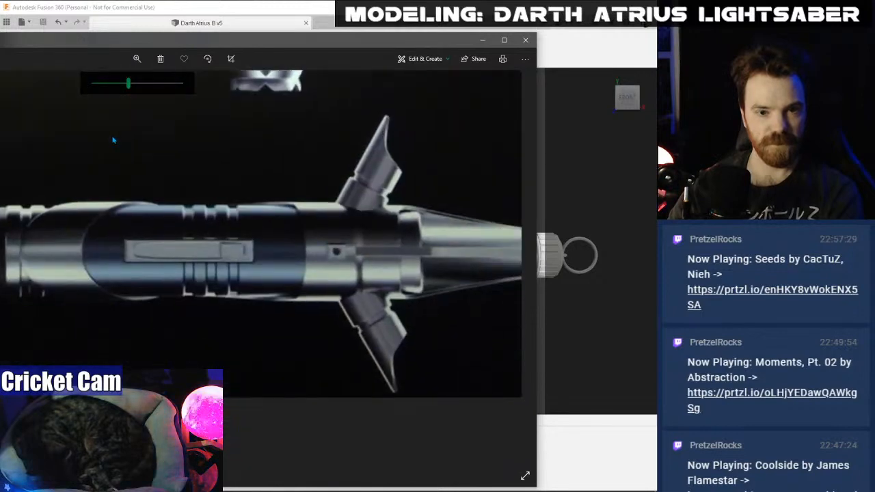
{"action": "left_click_drag", "start_coordinate": [181, 192], "coordinate": [182, 284]}
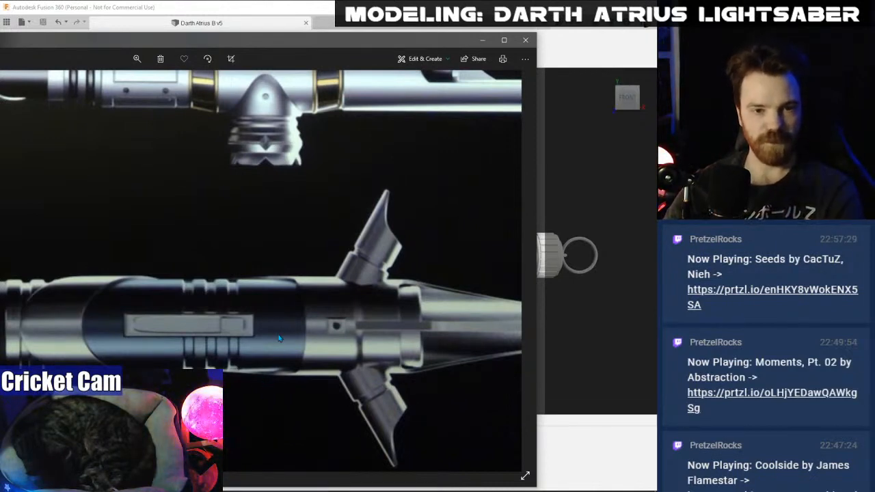
{"action": "left_click_drag", "start_coordinate": [45, 331], "coordinate": [308, 316]}
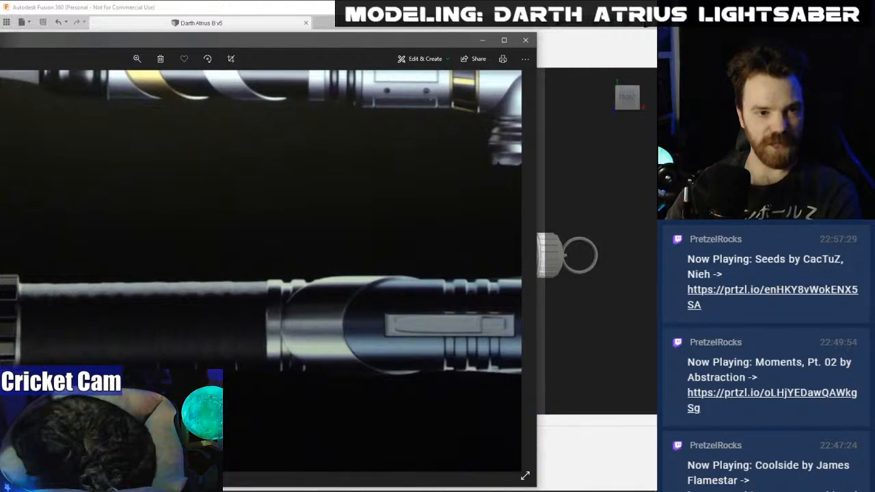
{"action": "left_click_drag", "start_coordinate": [143, 341], "coordinate": [152, 237]}
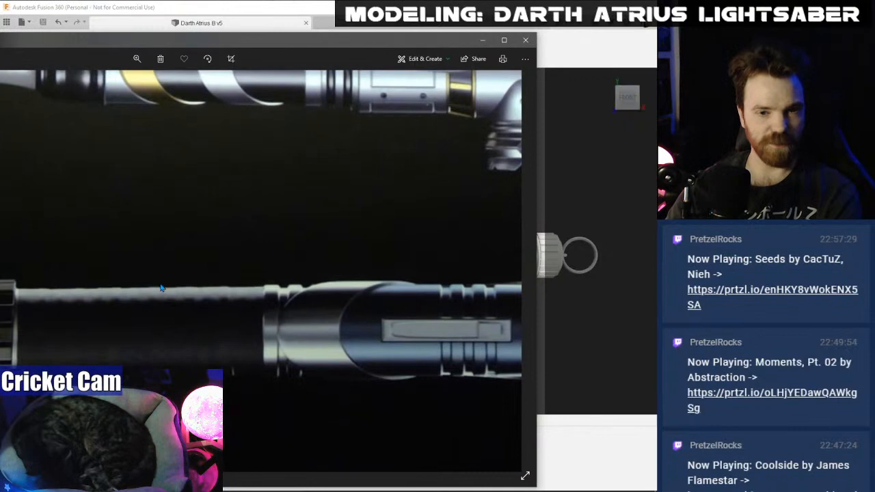
{"action": "left_click_drag", "start_coordinate": [162, 288], "coordinate": [0, 287]}
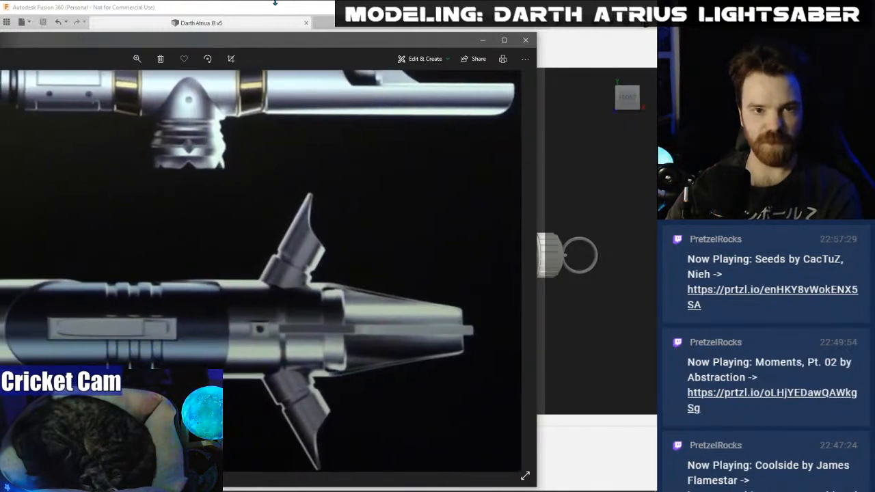
{"action": "left_click", "coordinate": [279, 20]}
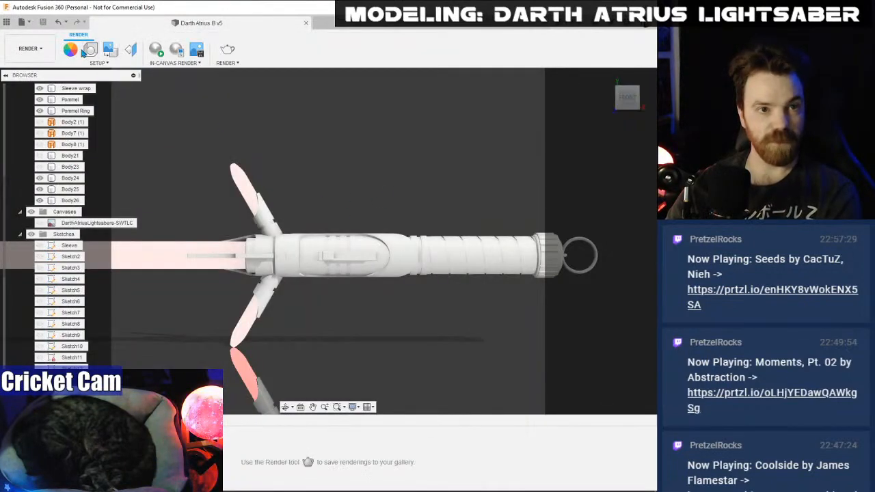
- Apply the favourite Steel - Scifi Rough appearance to the emitter section with its side vents and to the main hilt sleeve
{"action": "key", "text": "a"}
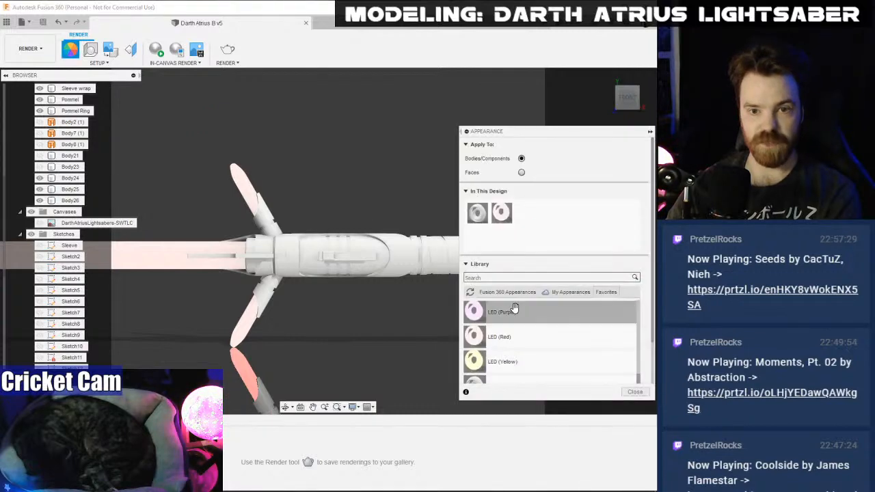
{"action": "scroll", "coordinate": [557, 338], "scroll_direction": "down", "scroll_amount": 3}
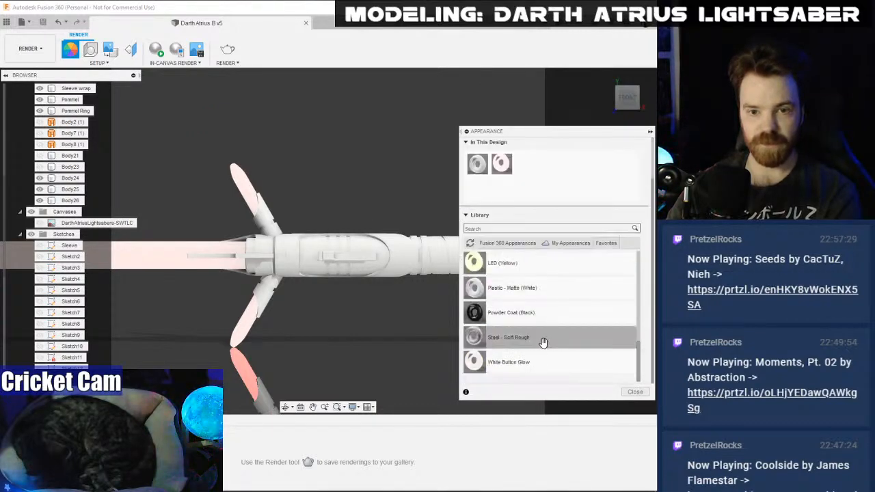
{"action": "scroll", "coordinate": [541, 340], "scroll_direction": "up", "scroll_amount": 1}
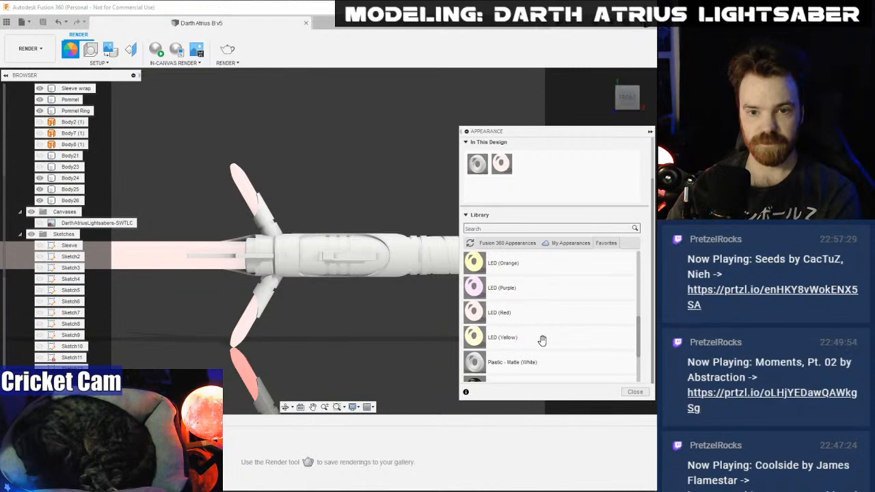
{"action": "scroll", "coordinate": [542, 340], "scroll_direction": "down", "scroll_amount": 1}
{"action": "left_click_drag", "start_coordinate": [520, 313], "coordinate": [272, 256]}
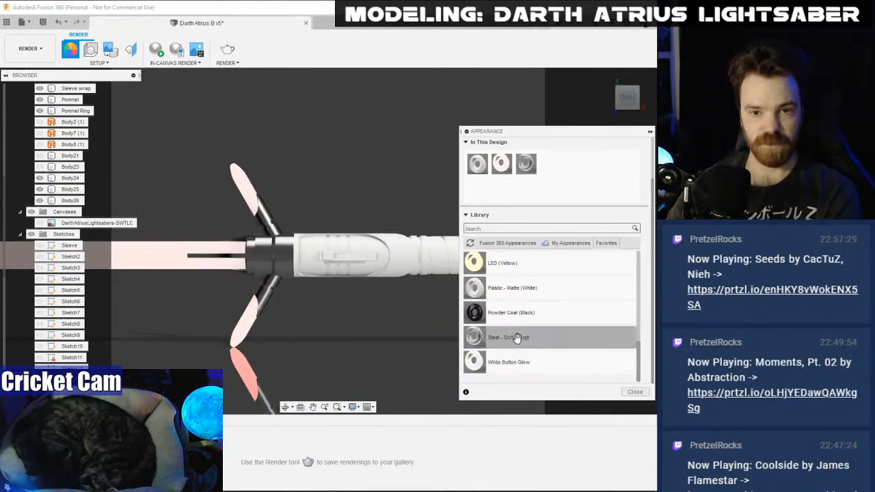
{"action": "left_click_drag", "start_coordinate": [516, 338], "coordinate": [352, 270]}
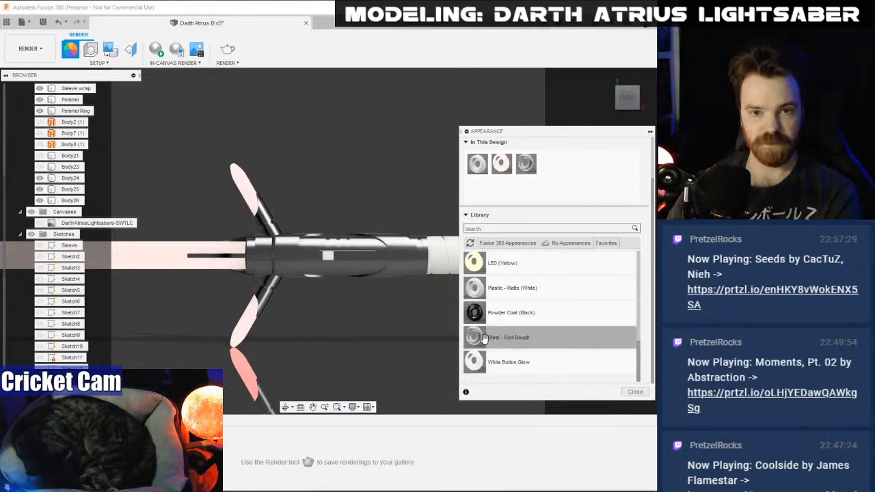
- Relink the missing roughness texture of Steel - Scifi Rough to seamless_sci_fi_metal_by_hhh316_d4izn59 in the Shopped folder
{"action": "right_click", "coordinate": [532, 169]}
{"action": "left_click", "coordinate": [551, 176]}
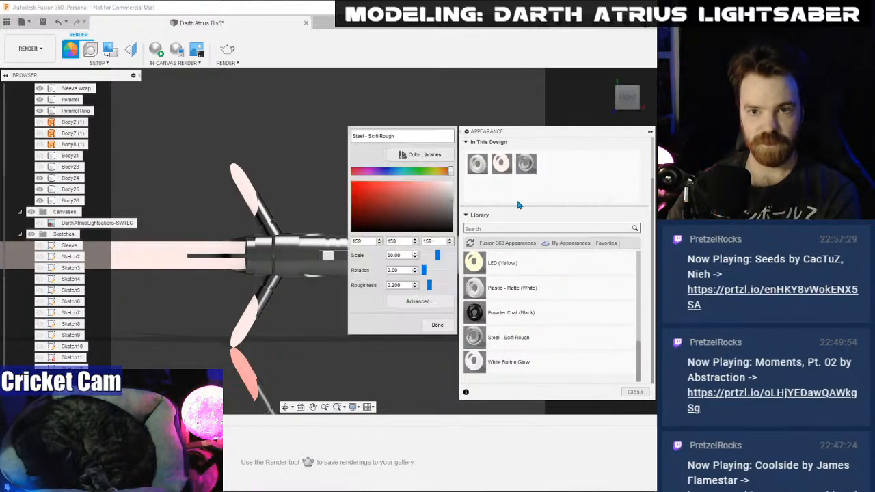
{"action": "left_click", "coordinate": [425, 301]}
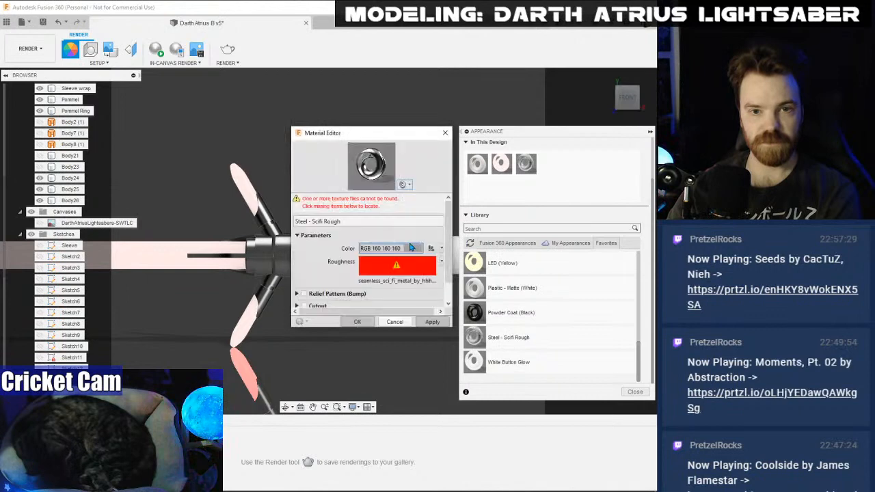
{"action": "left_click", "coordinate": [376, 272]}
{"action": "left_click", "coordinate": [452, 311]}
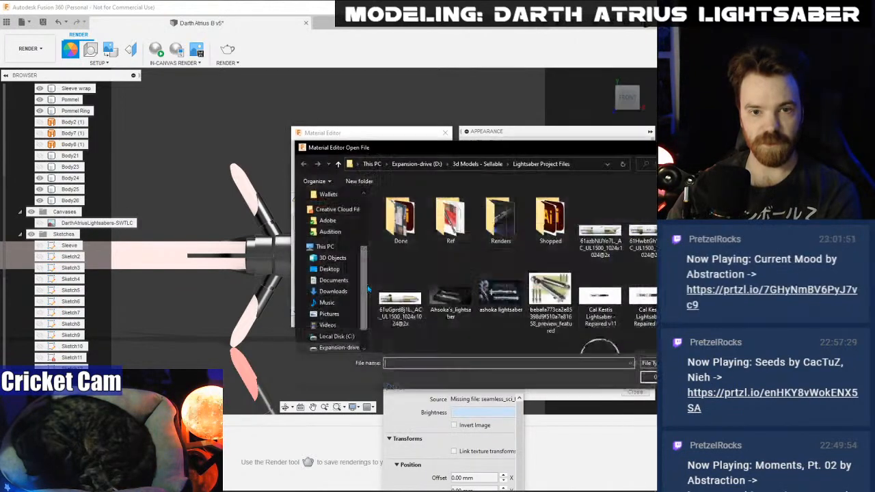
{"action": "key", "text": "Escape"}
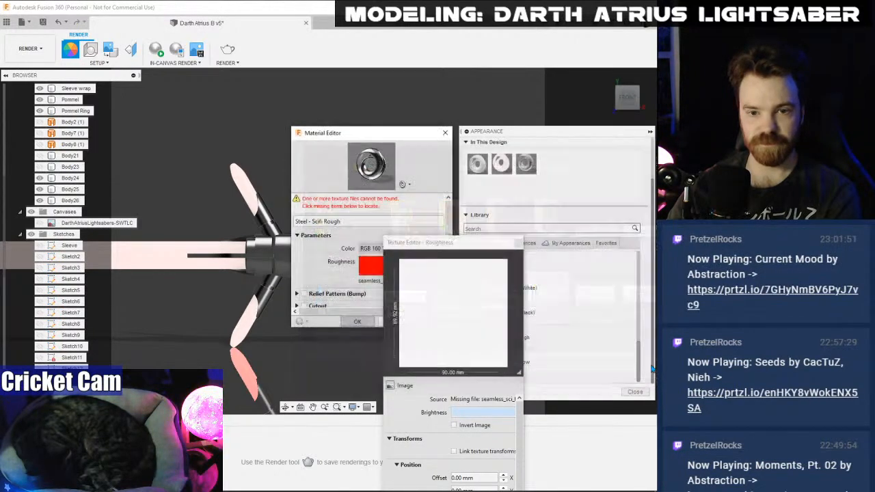
{"action": "left_click_drag", "start_coordinate": [457, 248], "coordinate": [421, 199]}
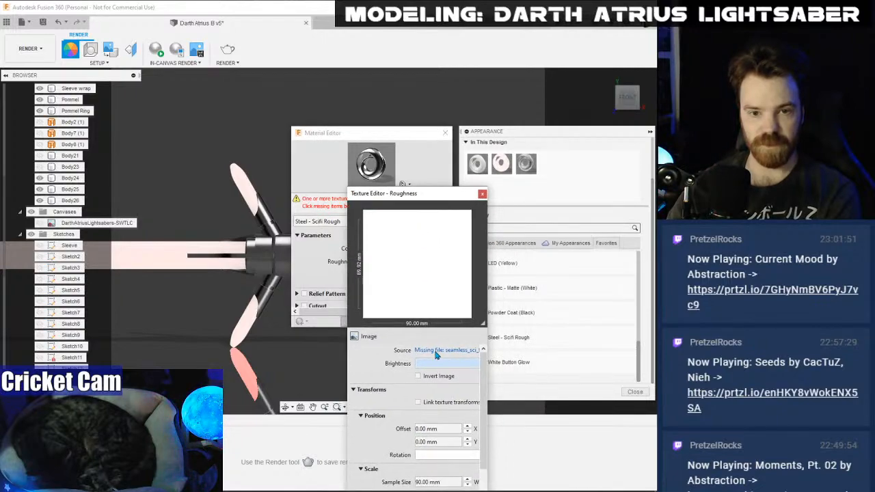
{"action": "left_click", "coordinate": [437, 350]}
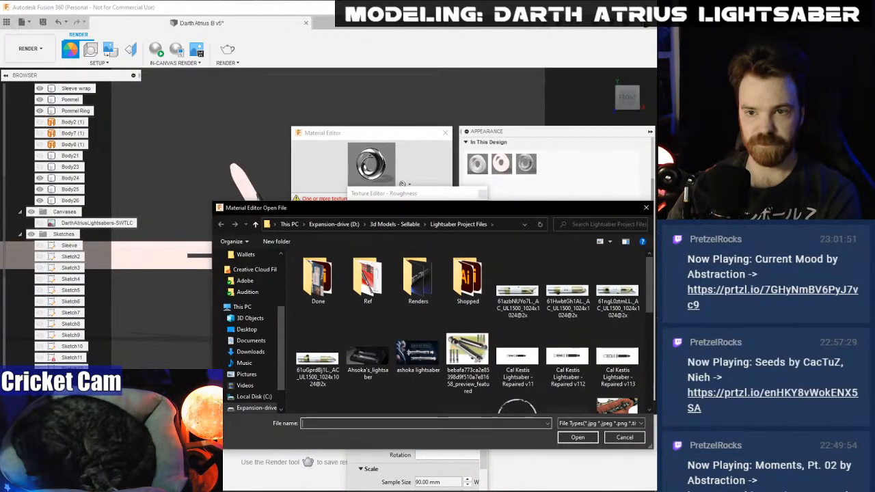
{"action": "left_click_drag", "start_coordinate": [566, 214], "coordinate": [477, 169]}
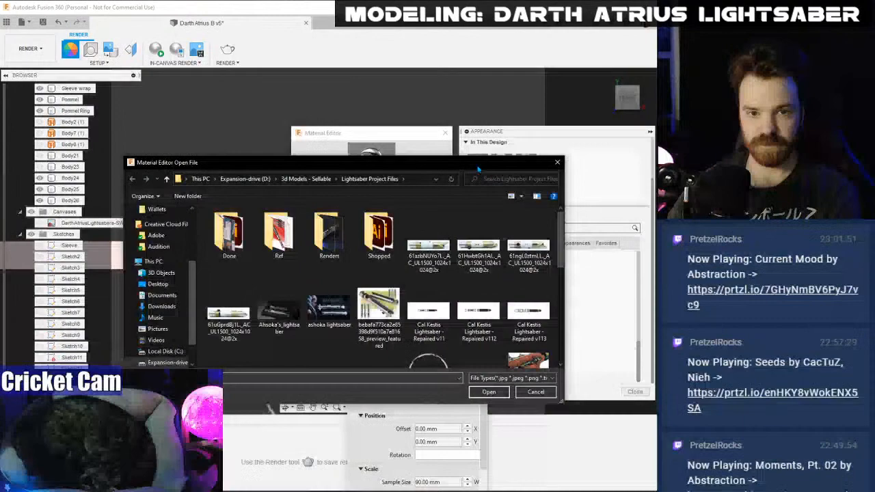
{"action": "double_click", "coordinate": [375, 236]}
{"action": "left_click", "coordinate": [331, 301]}
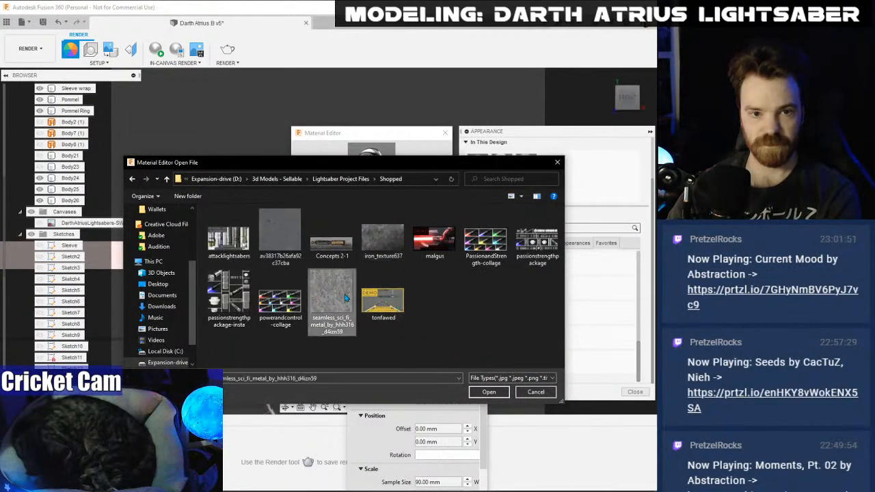
{"action": "left_click", "coordinate": [489, 393]}
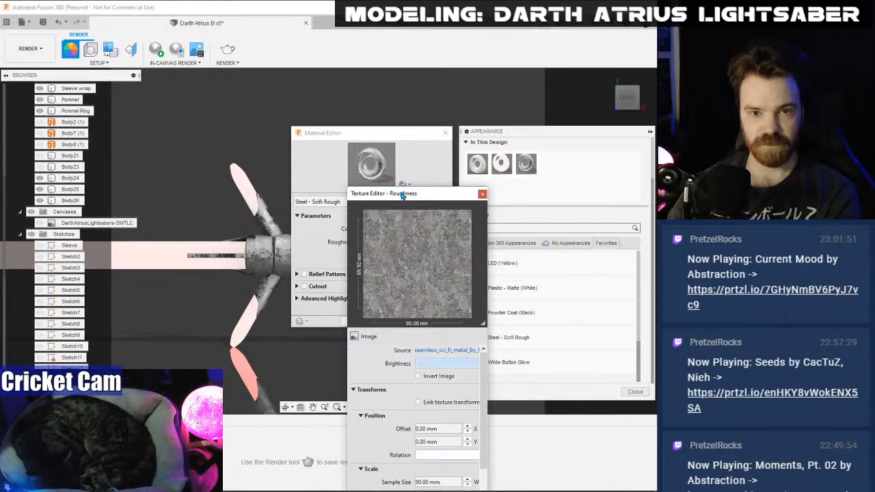
- Adjust the brightness of the roughness texture and finish the texture edit
{"action": "left_click_drag", "start_coordinate": [403, 196], "coordinate": [462, 114]}
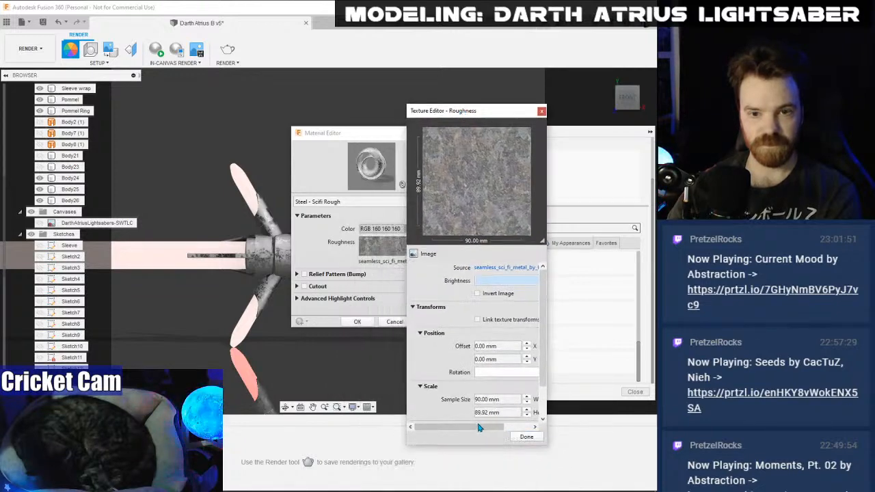
{"action": "left_click_drag", "start_coordinate": [479, 428], "coordinate": [510, 431]}
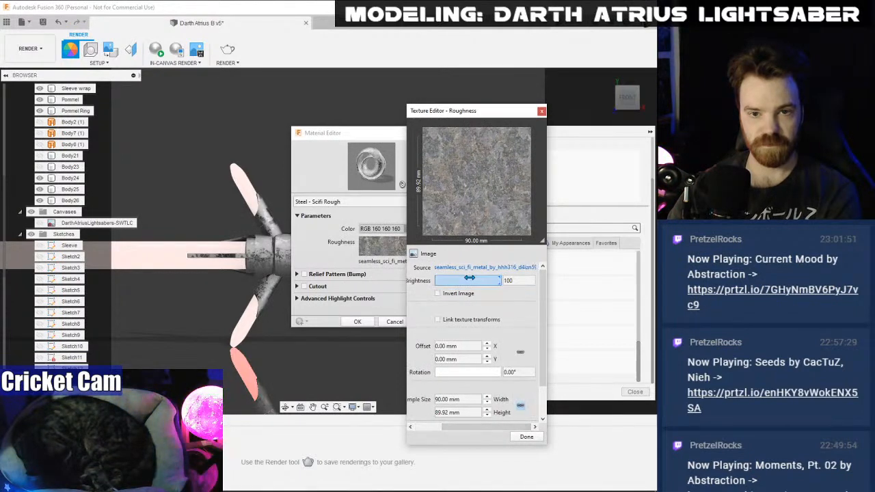
{"action": "left_click_drag", "start_coordinate": [455, 278], "coordinate": [495, 280]}
{"action": "left_click", "coordinate": [525, 438]}
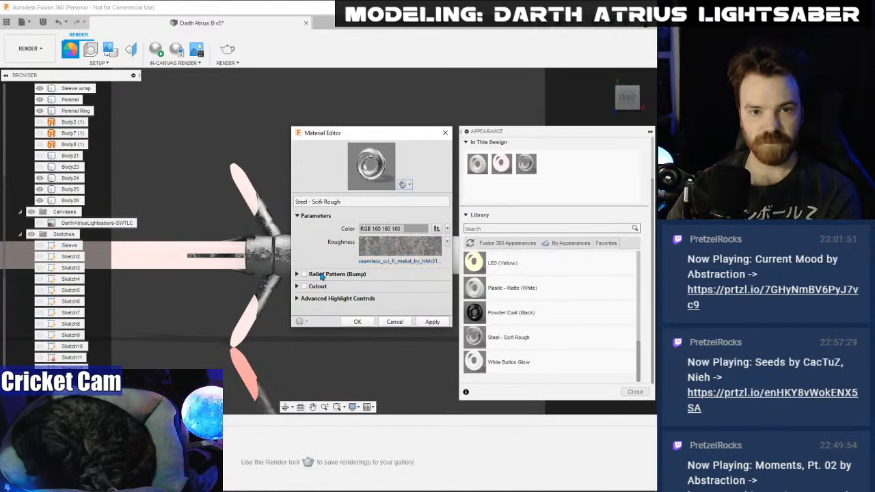
- Darken the Steel - Scifi Rough color to RGB 130 130 130, apply it and close the material editor
{"action": "left_click", "coordinate": [418, 229]}
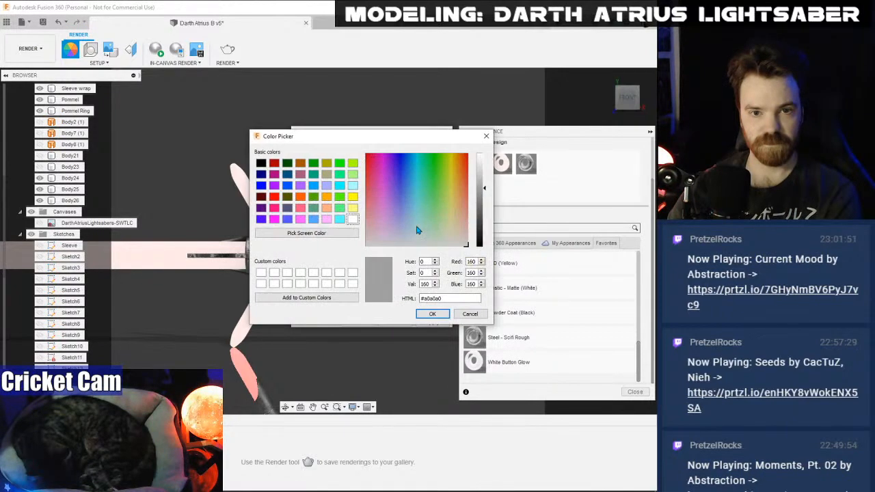
{"action": "left_click", "coordinate": [483, 208]}
{"action": "left_click", "coordinate": [429, 315]}
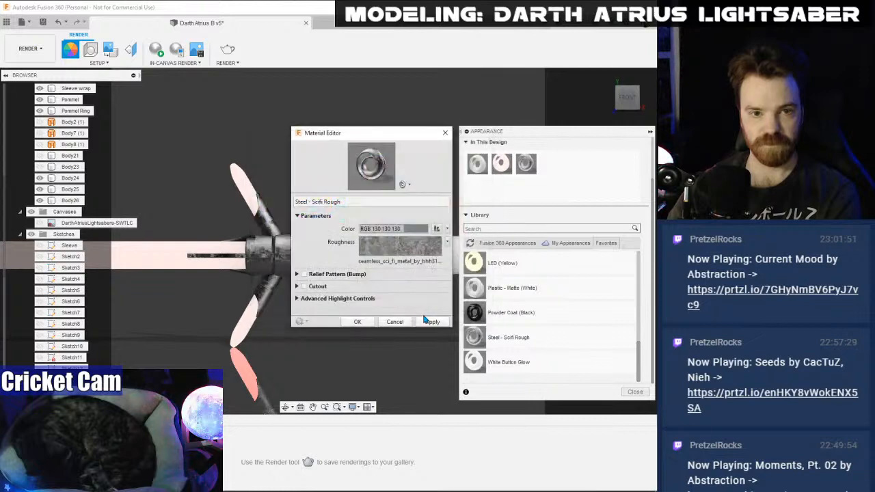
{"action": "left_click", "coordinate": [431, 322]}
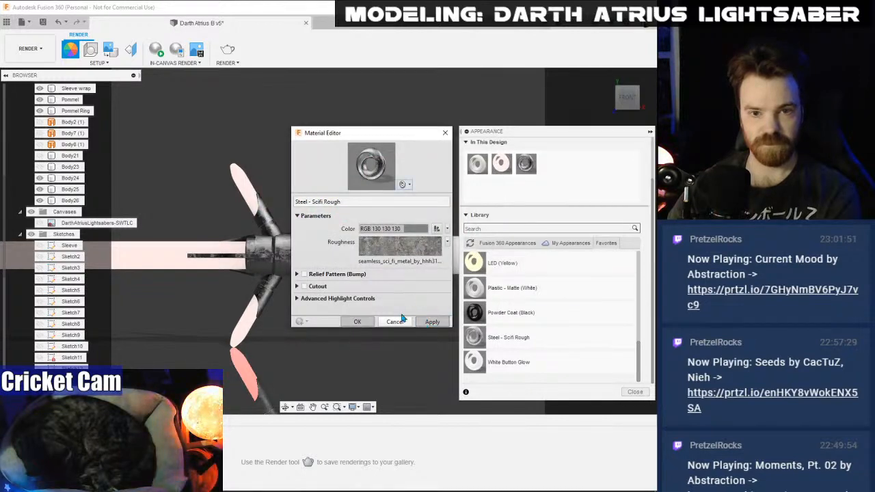
{"action": "left_click", "coordinate": [395, 321]}
- Apply the design's Steel - Scifi Rough appearance to the small white button on the hilt's switch
{"action": "middle_click_drag", "start_coordinate": [308, 273], "coordinate": [226, 261]}
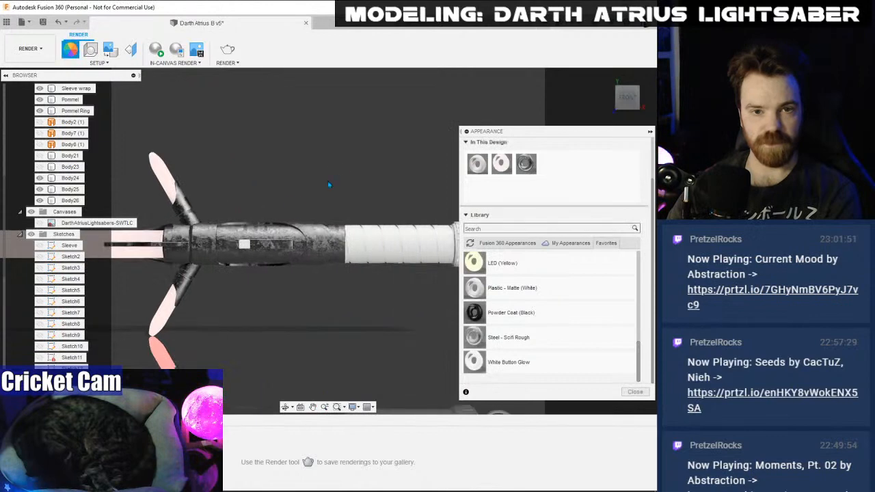
{"action": "scroll", "coordinate": [223, 261], "scroll_direction": "up", "scroll_amount": 3}
{"action": "left_click_drag", "start_coordinate": [526, 163], "coordinate": [262, 241]}
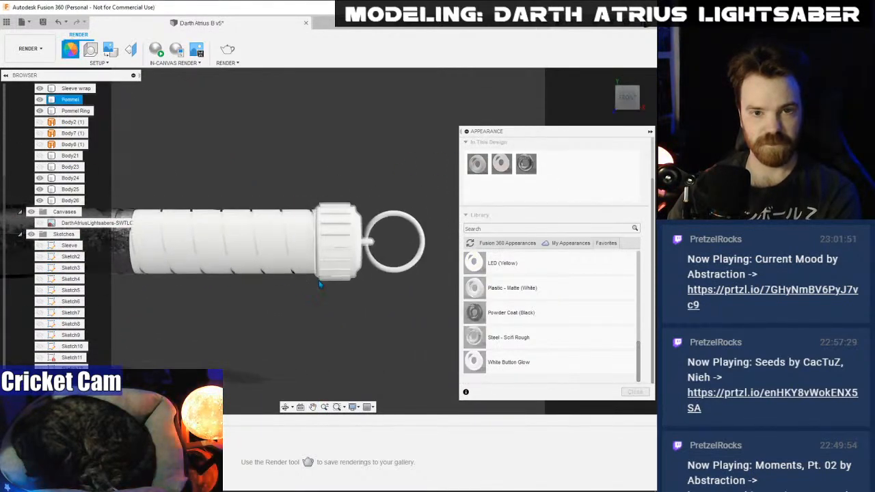
- Apply the design's dark Steel - Scifi Rough appearance to the Pommel body
{"action": "left_click_drag", "start_coordinate": [526, 163], "coordinate": [339, 239]}
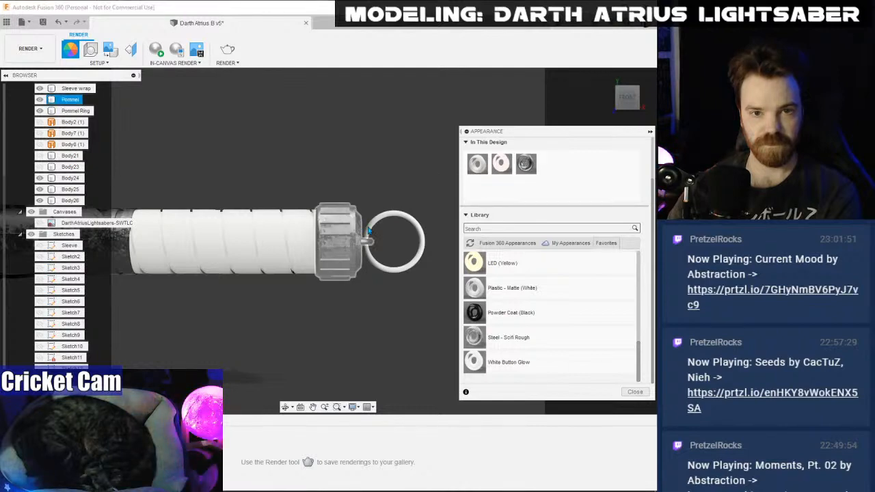
{"action": "middle_click_drag", "start_coordinate": [307, 186], "coordinate": [360, 183]}
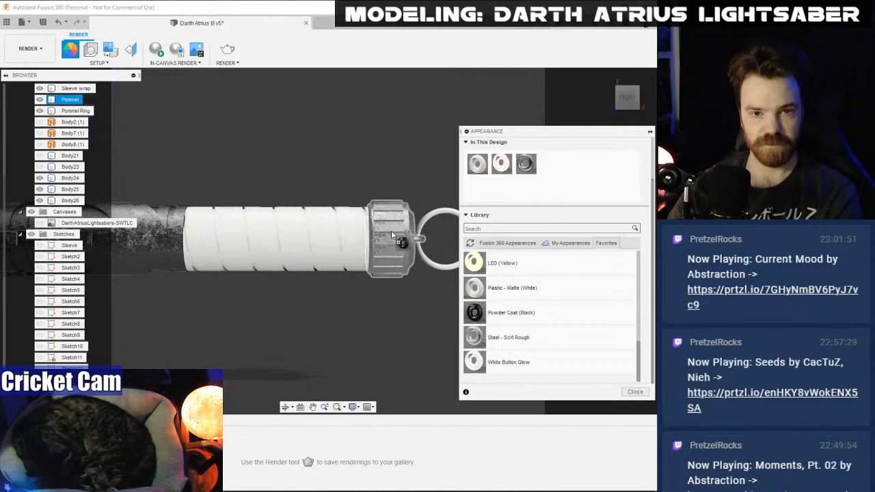
- Search the appearance library for bronze, hide the downloadable materials and clear the search
{"action": "scroll", "coordinate": [489, 308], "scroll_direction": "up", "scroll_amount": 5}
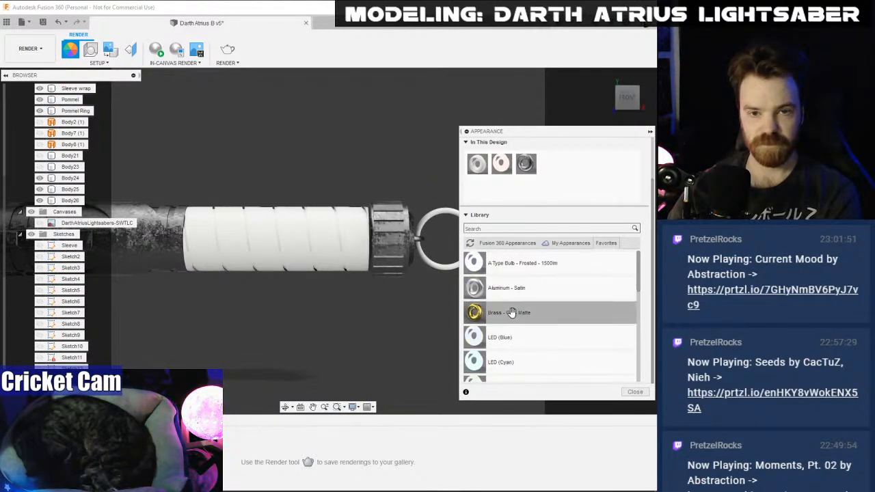
{"action": "mouse_move", "coordinate": [512, 313]}
{"action": "left_mouse_down"}
{"action": "mouse_move", "coordinate": [455, 221]}
{"action": "mouse_move", "coordinate": [504, 344]}
{"action": "mouse_move", "coordinate": [493, 328]}
{"action": "mouse_move", "coordinate": [508, 323]}
{"action": "left_mouse_up"}
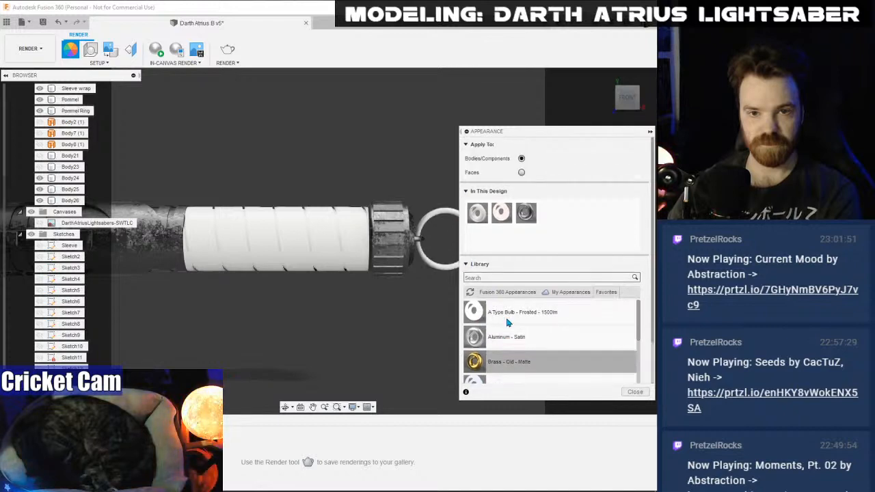
{"action": "scroll", "coordinate": [517, 336], "scroll_direction": "down", "scroll_amount": 2}
{"action": "scroll", "coordinate": [519, 336], "scroll_direction": "up", "scroll_amount": 2}
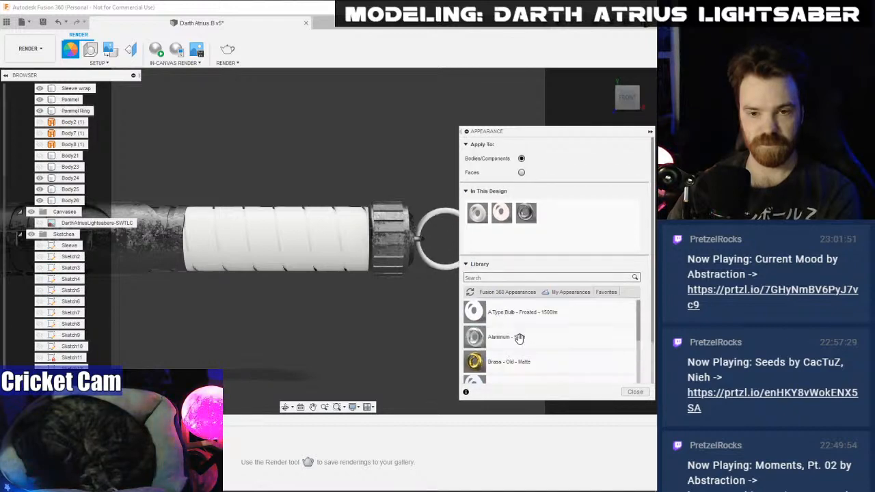
{"action": "left_click", "coordinate": [567, 293]}
{"action": "left_click", "coordinate": [518, 277]}
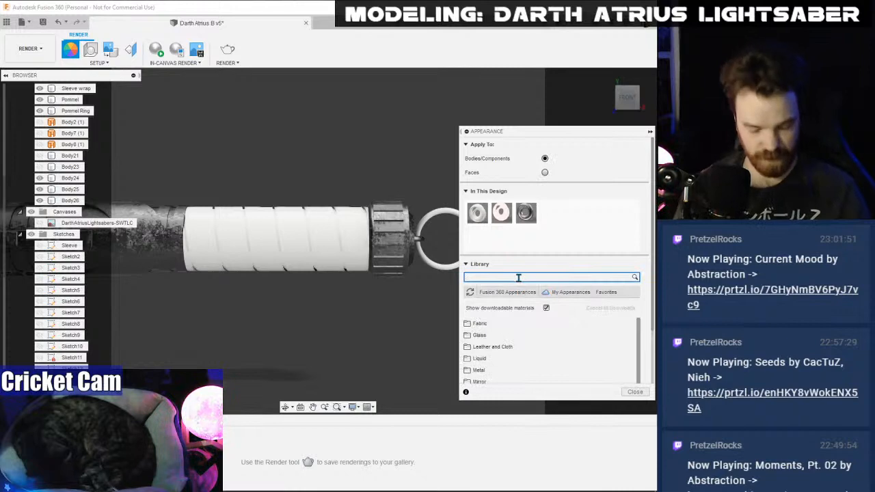
{"action": "type", "text": "bron"}
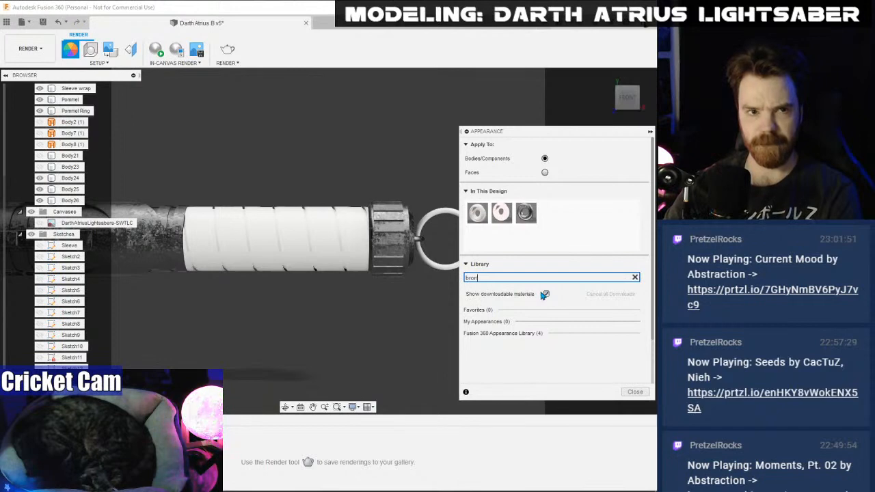
{"action": "left_click", "coordinate": [544, 294]}
{"action": "left_click", "coordinate": [635, 277]}
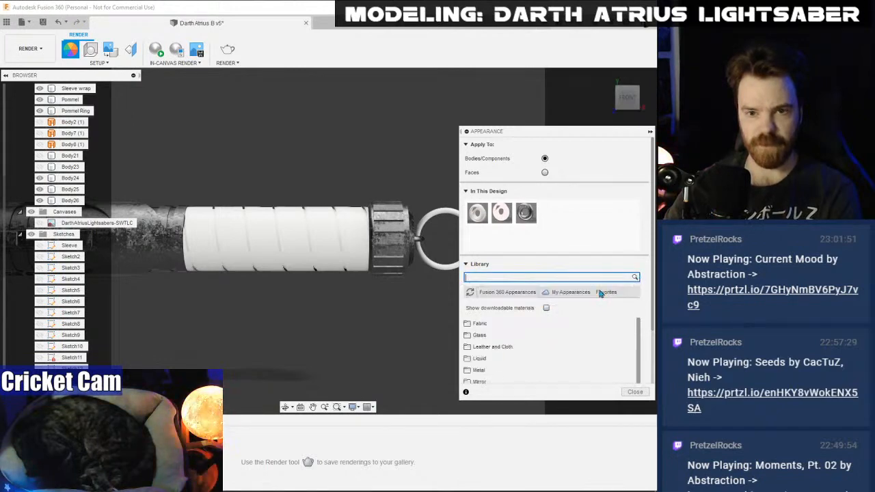
- Apply Bronze - Patina from the library's Metal > Bronze category to the ring at the end of the pommel
{"action": "scroll", "coordinate": [507, 335], "scroll_direction": "down", "scroll_amount": 2}
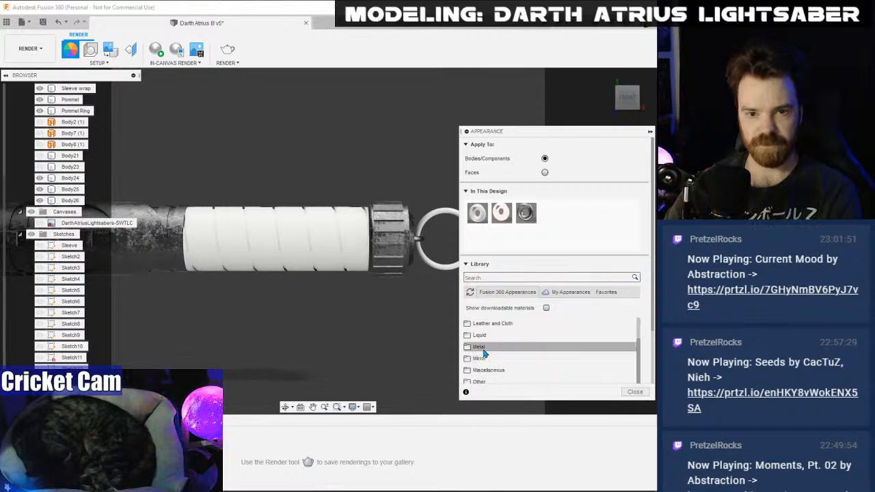
{"action": "left_click", "coordinate": [500, 349]}
{"action": "scroll", "coordinate": [509, 356], "scroll_direction": "down", "scroll_amount": 3}
{"action": "scroll", "coordinate": [513, 358], "scroll_direction": "up", "scroll_amount": 2}
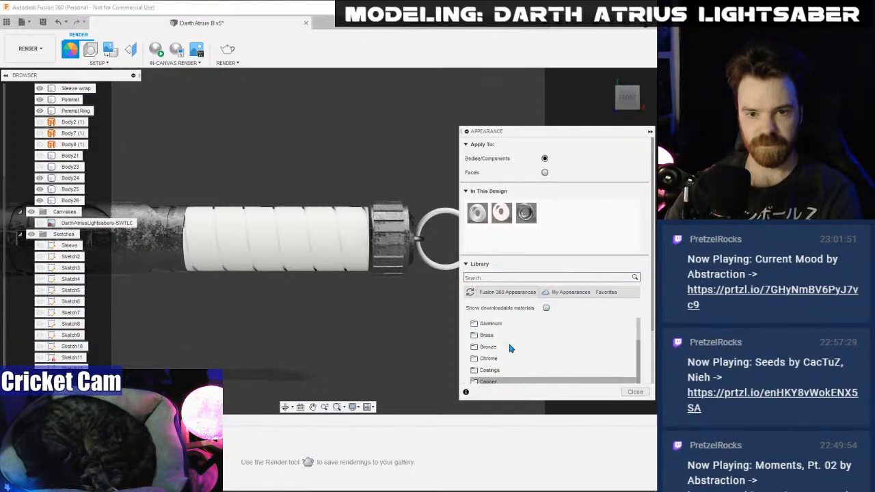
{"action": "left_click", "coordinate": [496, 348]}
{"action": "scroll", "coordinate": [506, 352], "scroll_direction": "down", "scroll_amount": 2}
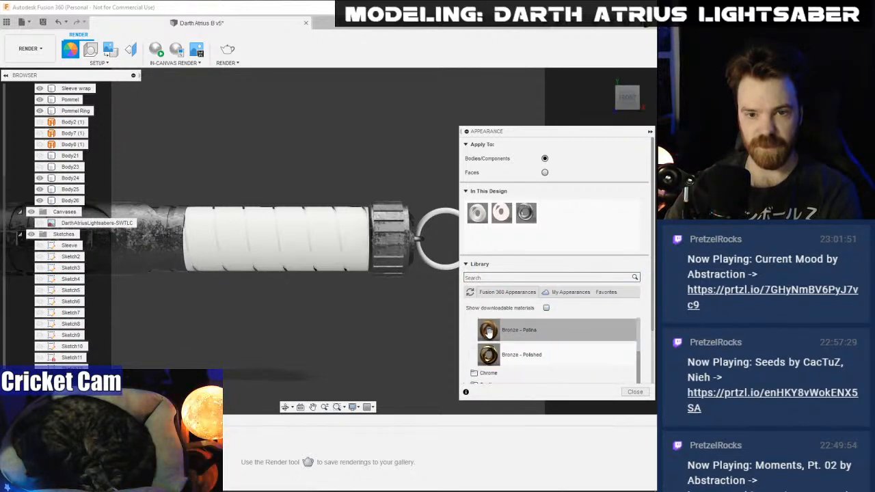
{"action": "left_click_drag", "start_coordinate": [488, 330], "coordinate": [423, 260]}
{"action": "middle_click_drag", "start_coordinate": [383, 341], "coordinate": [436, 346]}
{"action": "middle_click_drag", "start_coordinate": [309, 344], "coordinate": [272, 347]}
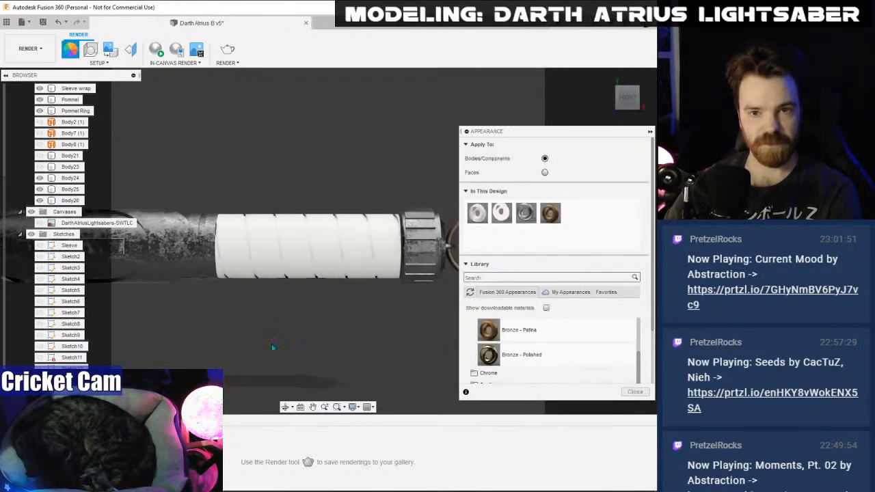
- Search the appearance library for leather and apply Leather - Aged from My Appearances to the Sleeve wrap body
{"action": "left_click", "coordinate": [496, 277]}
{"action": "type", "text": "leather"}
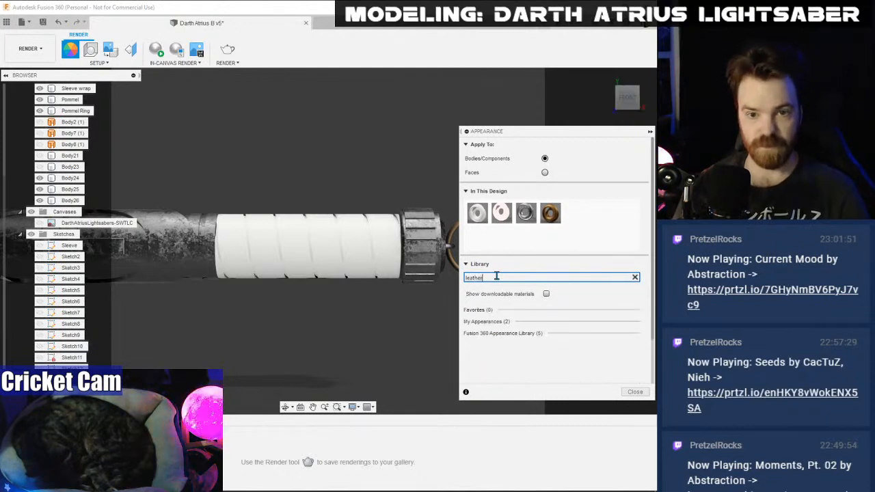
{"action": "left_click", "coordinate": [504, 322]}
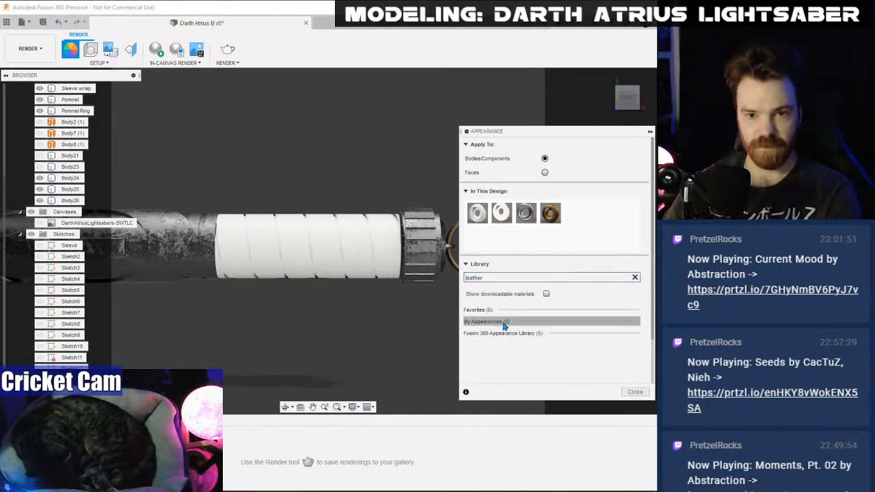
{"action": "scroll", "coordinate": [532, 342], "scroll_direction": "down", "scroll_amount": 1}
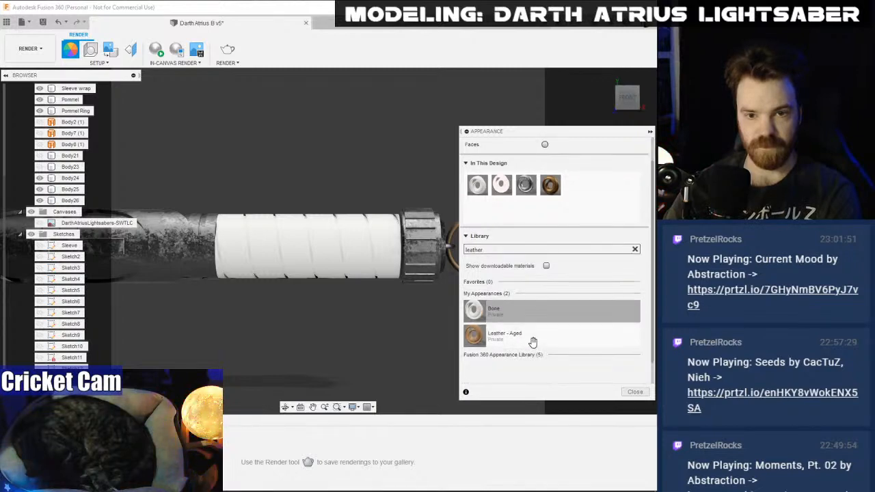
{"action": "left_click", "coordinate": [486, 295]}
{"action": "left_click", "coordinate": [496, 307]}
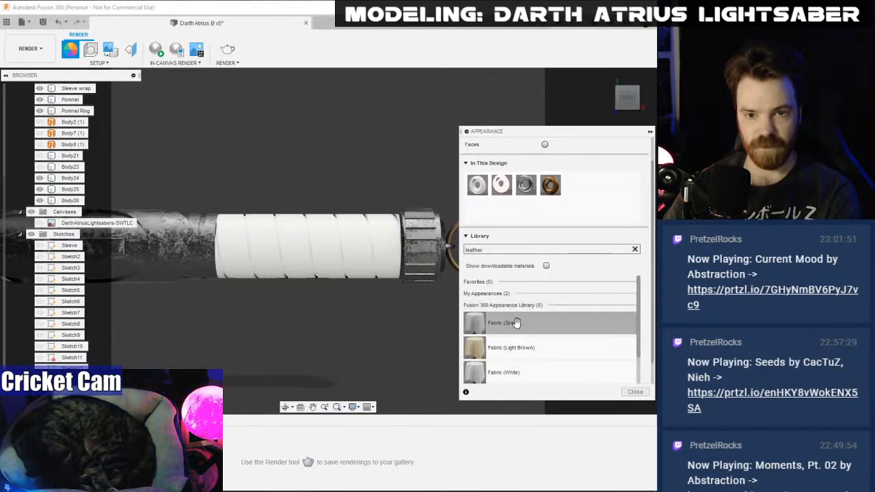
{"action": "scroll", "coordinate": [520, 325], "scroll_direction": "down", "scroll_amount": 2}
{"action": "scroll", "coordinate": [532, 332], "scroll_direction": "down", "scroll_amount": 1}
{"action": "scroll", "coordinate": [572, 336], "scroll_direction": "up", "scroll_amount": 4}
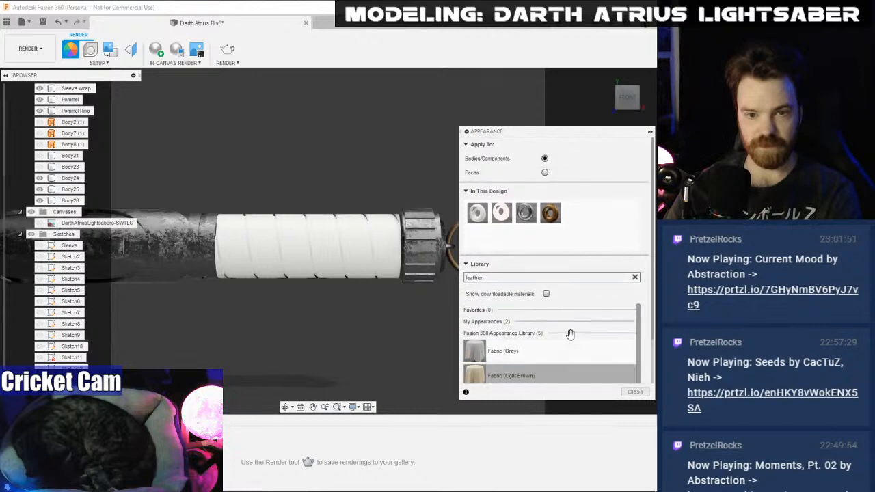
{"action": "left_click", "coordinate": [505, 323]}
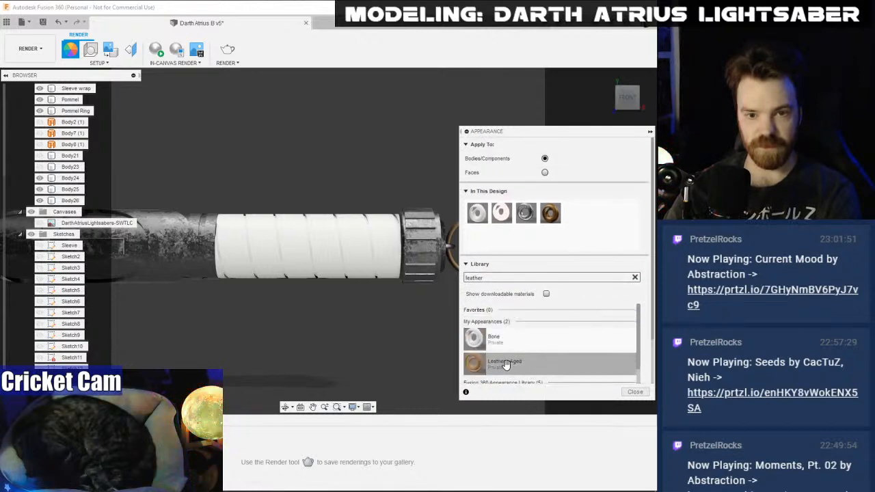
{"action": "left_click_drag", "start_coordinate": [480, 363], "coordinate": [302, 252]}
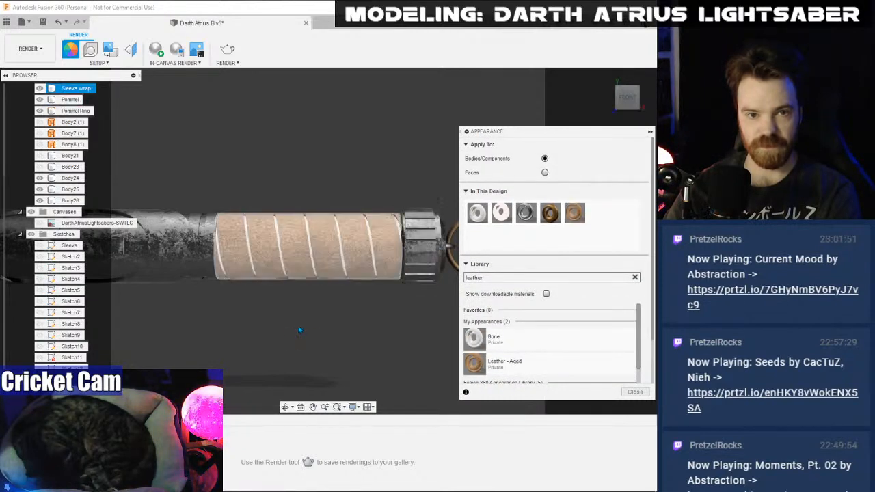
- Examine the Leather - Aged material's advanced parameters and its image texture, and close the editor without applying changes
{"action": "right_click", "coordinate": [576, 213]}
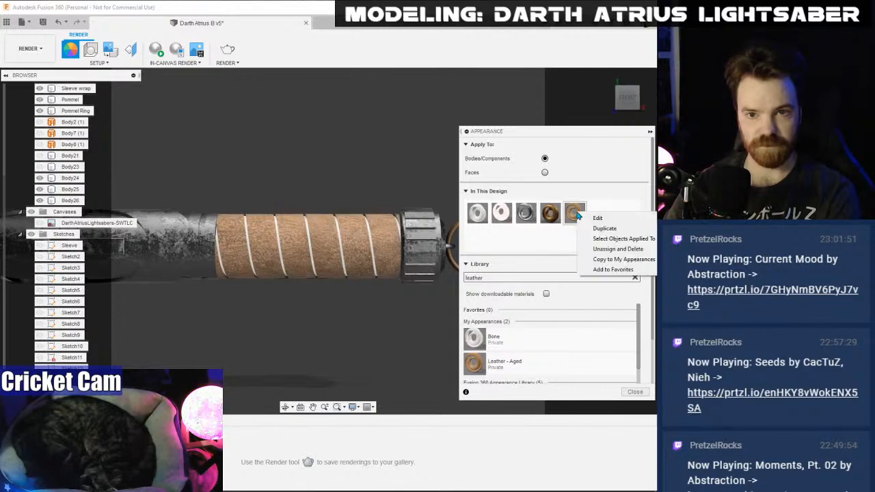
{"action": "left_click", "coordinate": [587, 216]}
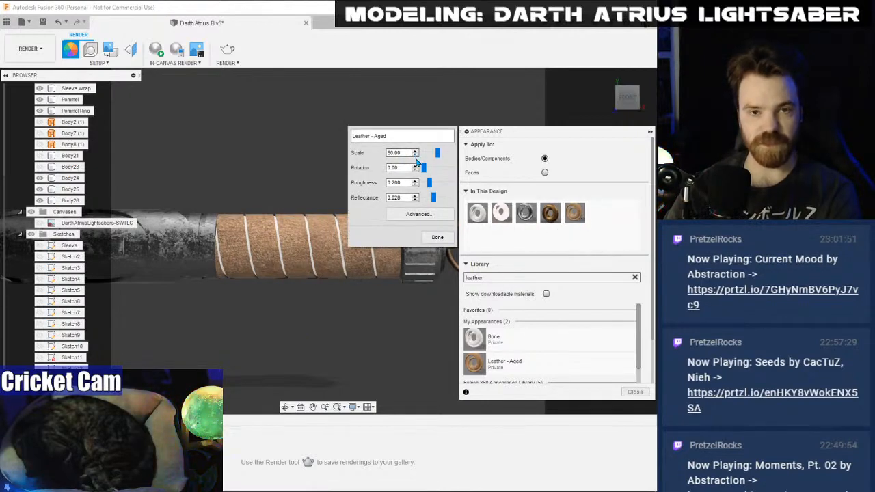
{"action": "left_click", "coordinate": [415, 214]}
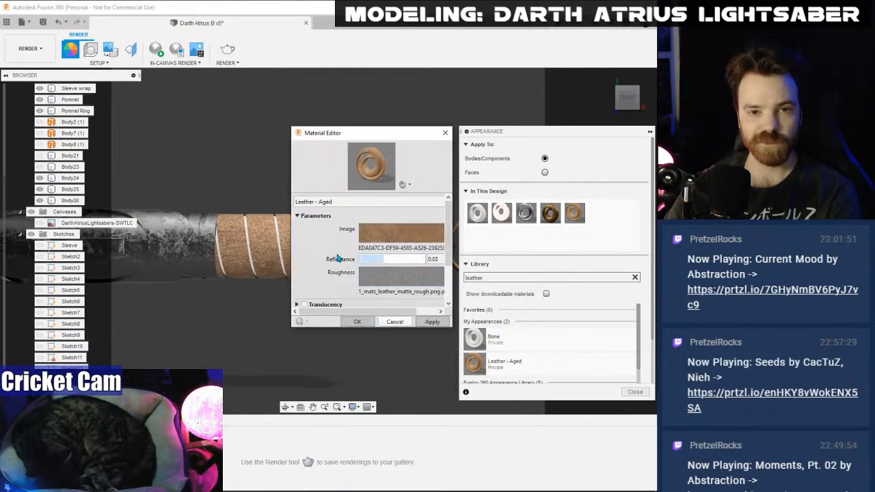
{"action": "scroll", "coordinate": [334, 268], "scroll_direction": "down", "scroll_amount": 3}
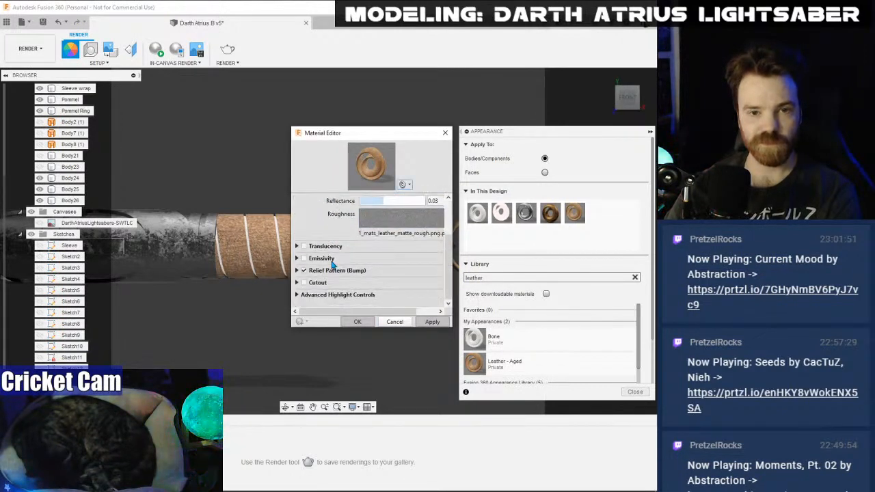
{"action": "scroll", "coordinate": [333, 265], "scroll_direction": "up", "scroll_amount": 3}
{"action": "left_click", "coordinate": [385, 239]}
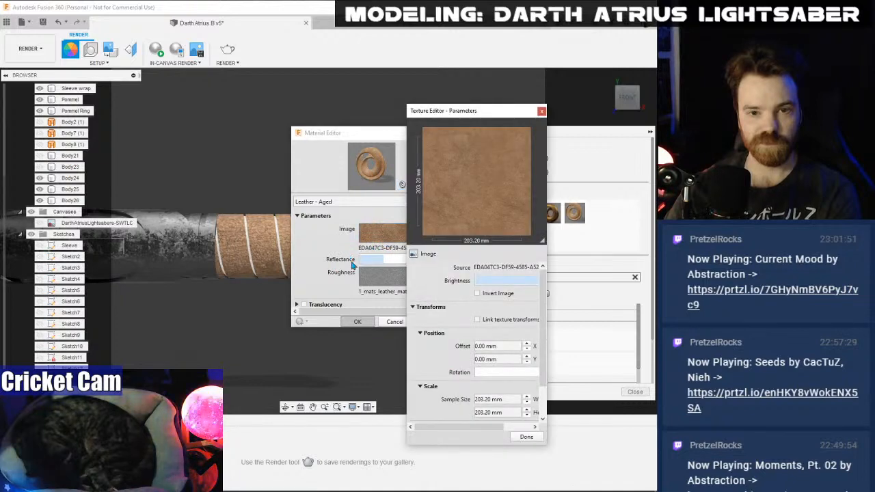
{"action": "mouse_move", "coordinate": [471, 425]}
{"action": "left_mouse_down"}
{"action": "mouse_move", "coordinate": [486, 427]}
{"action": "mouse_move", "coordinate": [461, 430]}
{"action": "left_mouse_up"}
{"action": "left_click", "coordinate": [527, 436]}
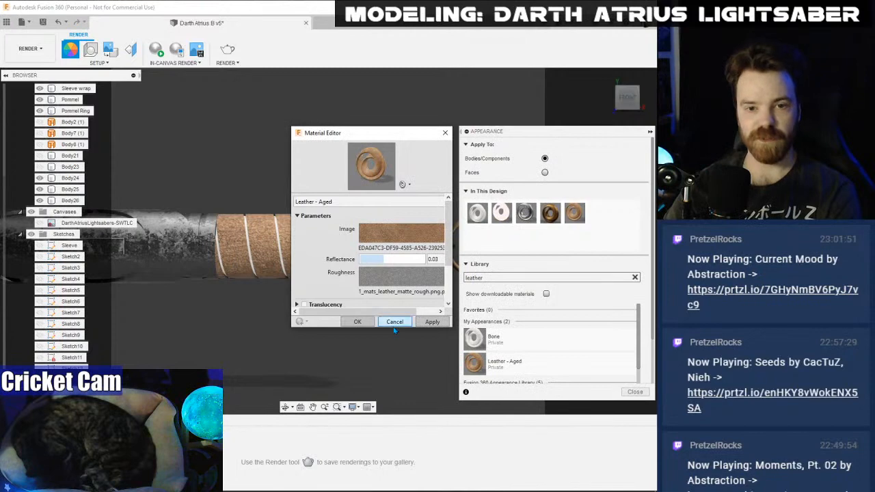
{"action": "left_click", "coordinate": [400, 322]}
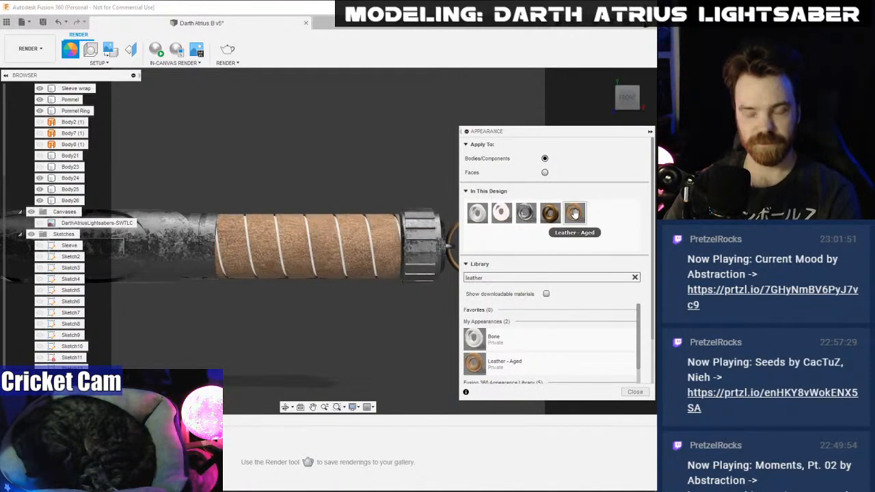
- Unassign and delete the Leather - Aged appearance from the design
{"action": "key", "text": "Escape"}
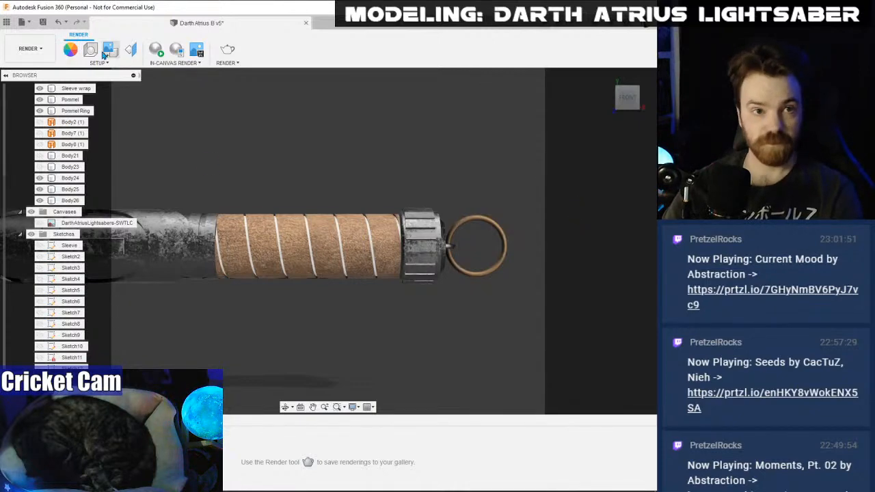
{"action": "key", "text": "a"}
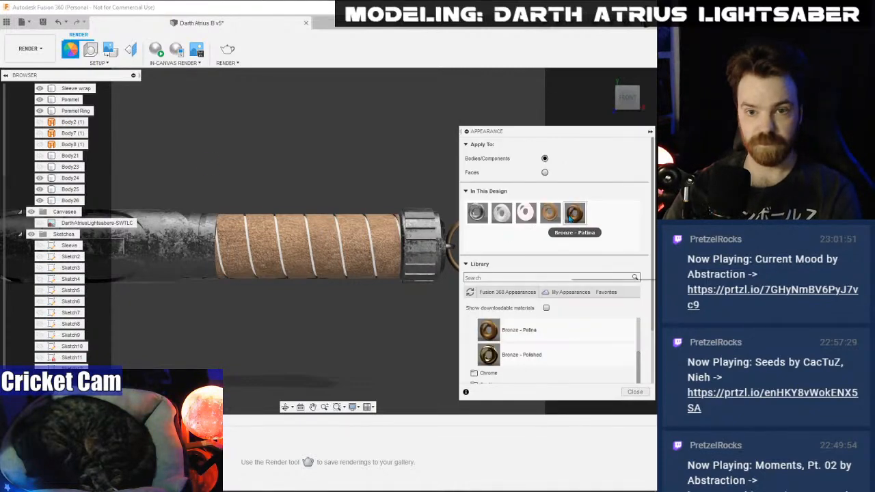
{"action": "right_click", "coordinate": [550, 215]}
{"action": "key", "text": "Escape"}
{"action": "right_click", "coordinate": [551, 215]}
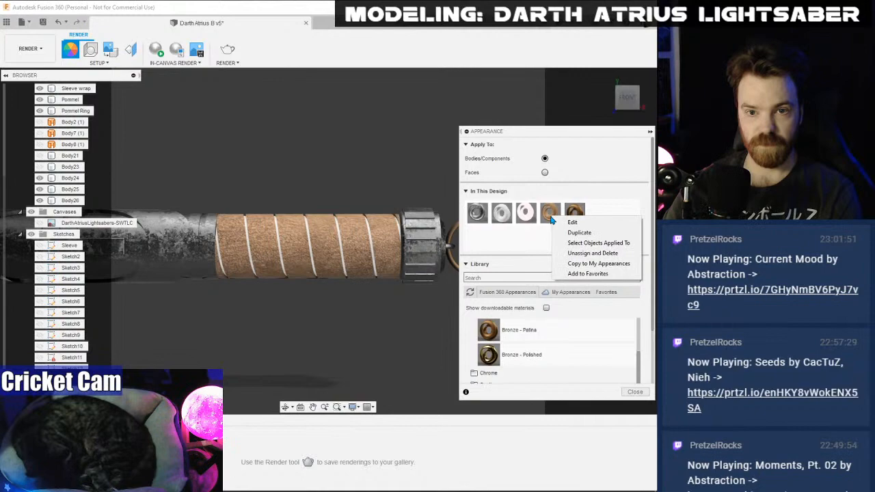
{"action": "left_click", "coordinate": [572, 254]}
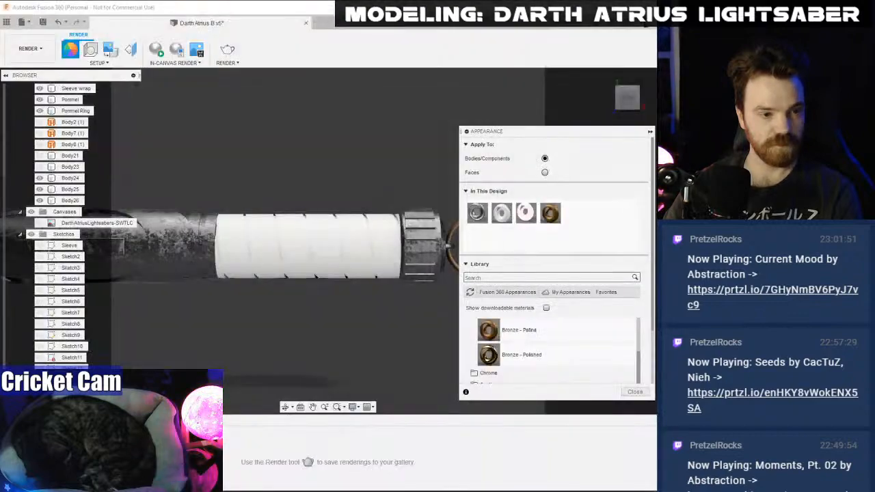
- Switch to File Explorer, look through the images in the Lightsaber Project Files folder and return to Fusion 360
{"action": "key", "text": "alt+Tab"}
{"action": "double_click", "coordinate": [147, 158]}
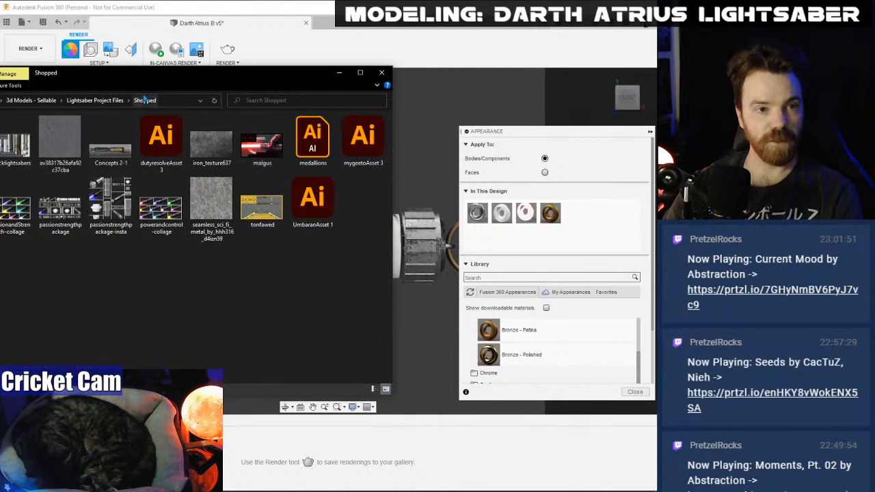
{"action": "left_click", "coordinate": [95, 99]}
{"action": "scroll", "coordinate": [205, 287], "scroll_direction": "down", "scroll_amount": 3}
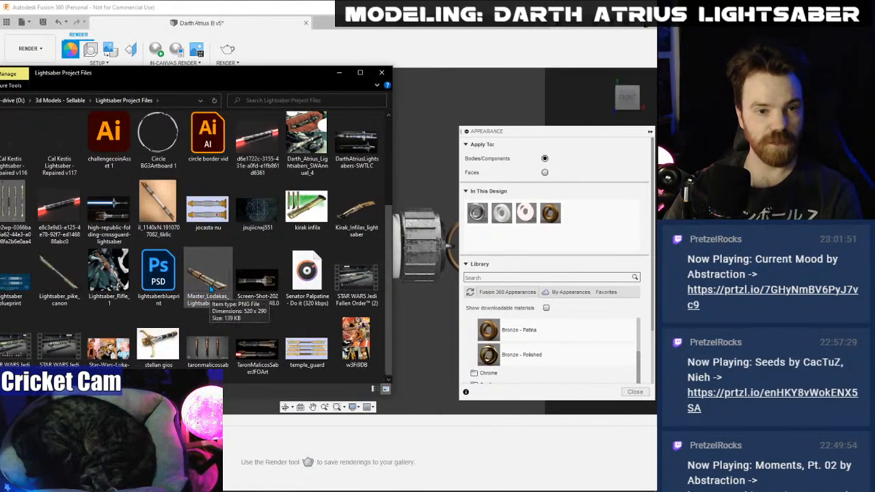
{"action": "key", "text": "alt+Tab"}
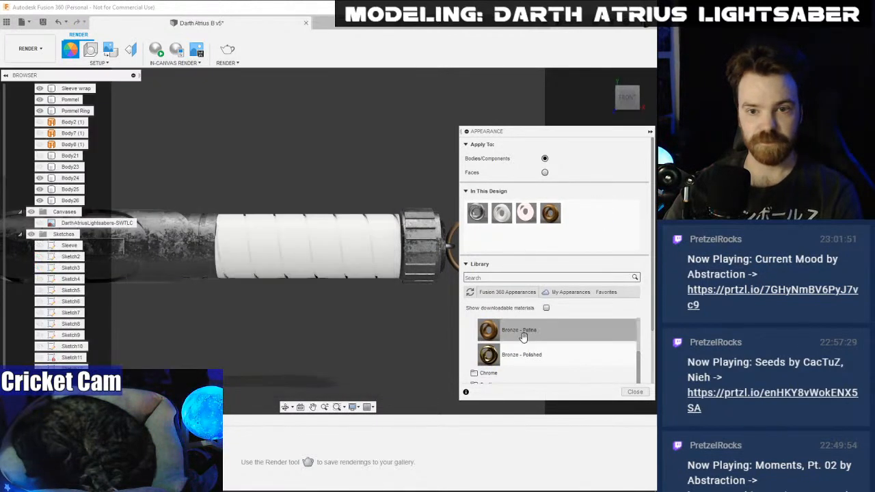
- Browse the Fusion 360 Appearances library through the Glass and Leather and Cloth folders for a leather material
{"action": "scroll", "coordinate": [540, 343], "scroll_direction": "up", "scroll_amount": 5}
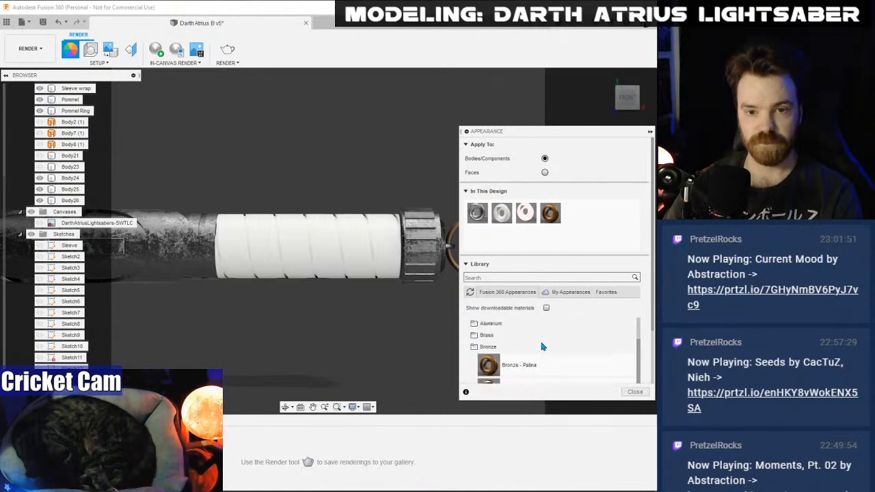
{"action": "scroll", "coordinate": [542, 347], "scroll_direction": "up", "scroll_amount": 5}
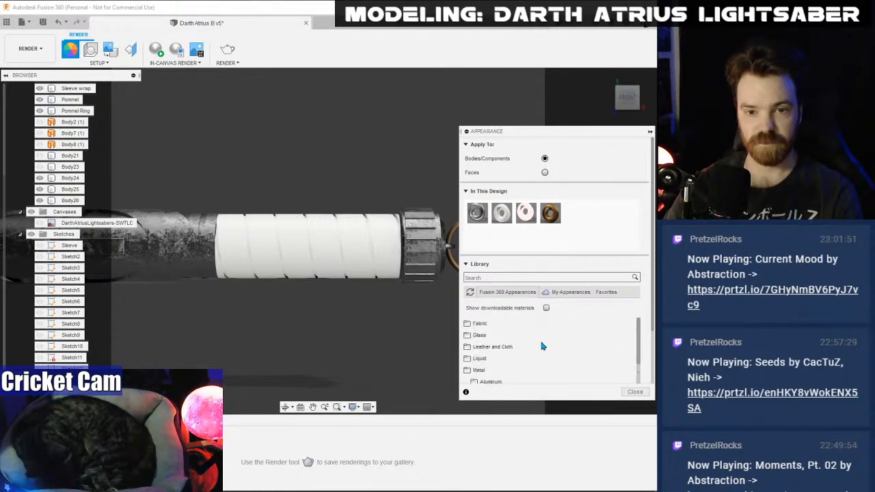
{"action": "left_click", "coordinate": [488, 337]}
{"action": "left_click", "coordinate": [487, 346]}
{"action": "left_click", "coordinate": [489, 336]}
{"action": "left_click", "coordinate": [488, 338]}
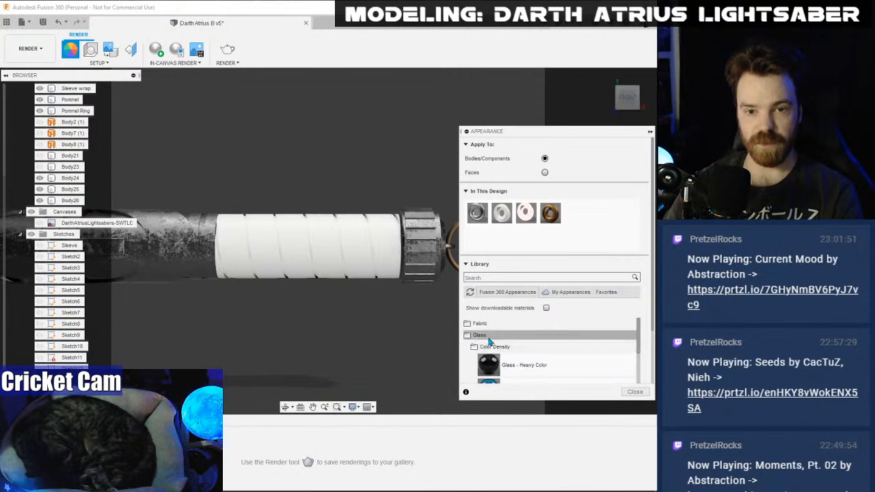
{"action": "left_click", "coordinate": [489, 337]}
{"action": "left_click", "coordinate": [490, 346]}
{"action": "scroll", "coordinate": [539, 359], "scroll_direction": "down", "scroll_amount": 2}
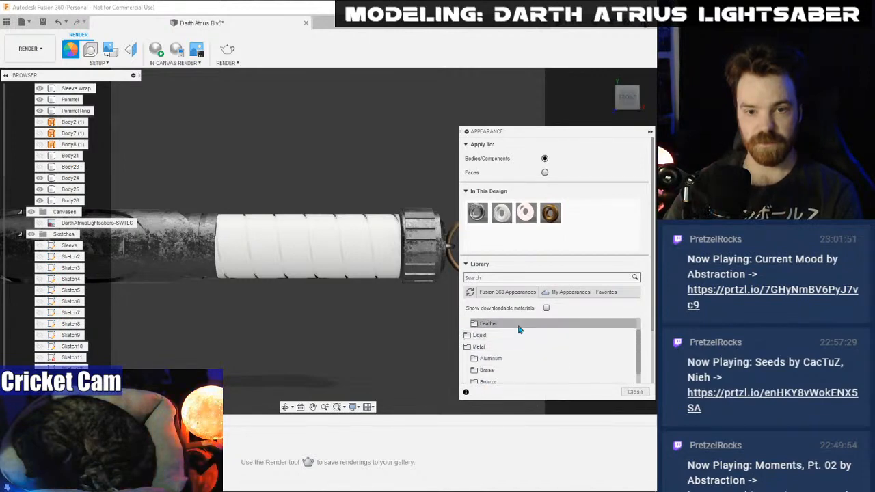
{"action": "left_click", "coordinate": [519, 327]}
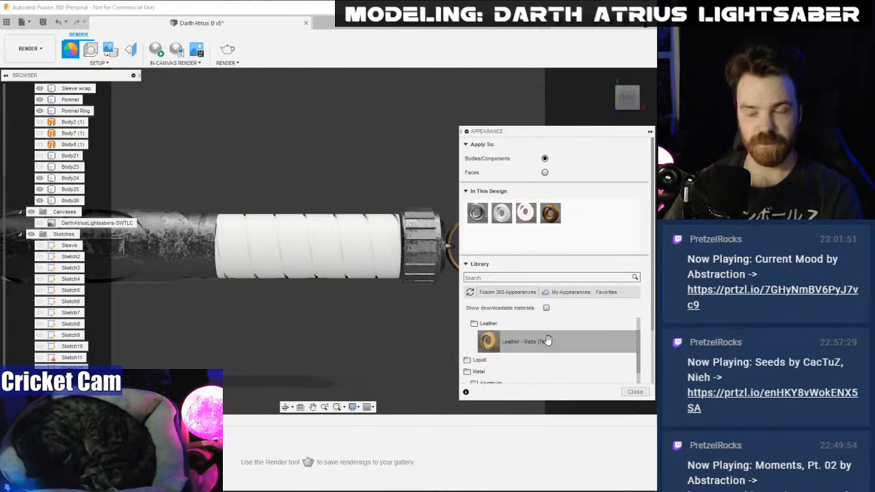
{"action": "scroll", "coordinate": [513, 350], "scroll_direction": "up", "scroll_amount": 2}
- Apply Leather - Aged from the Leather folder of My Appearances to the Sleeve wrap body
{"action": "left_click", "coordinate": [603, 294]}
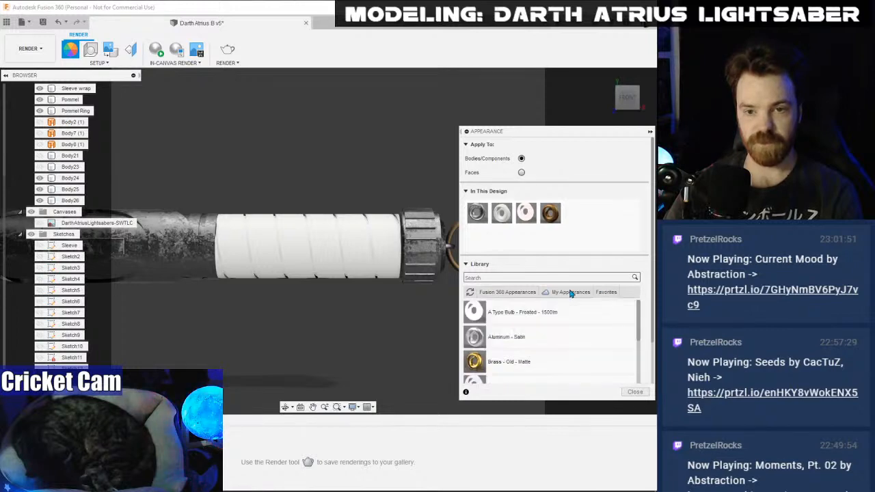
{"action": "left_click", "coordinate": [571, 294]}
{"action": "left_click", "coordinate": [516, 326]}
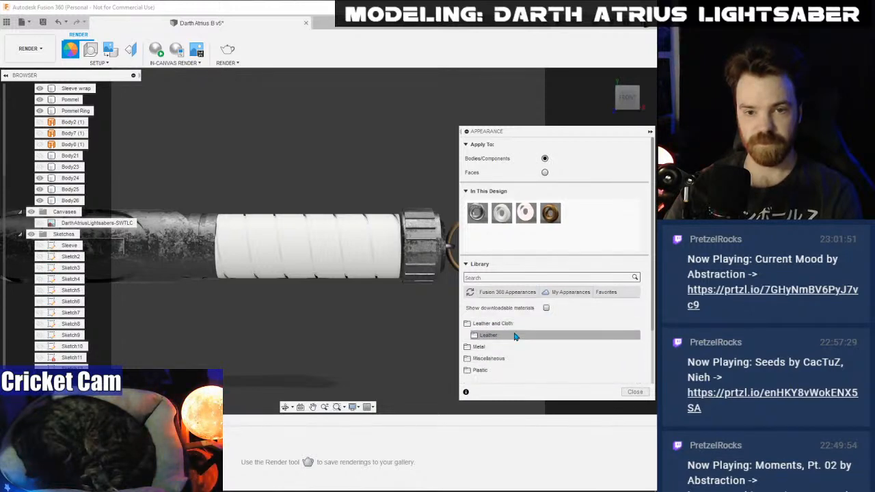
{"action": "left_click", "coordinate": [516, 335]}
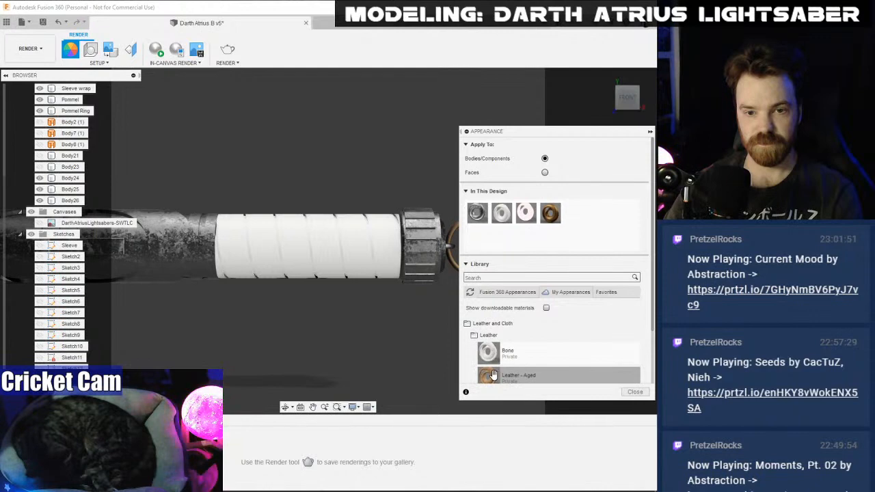
{"action": "left_click_drag", "start_coordinate": [493, 375], "coordinate": [394, 244]}
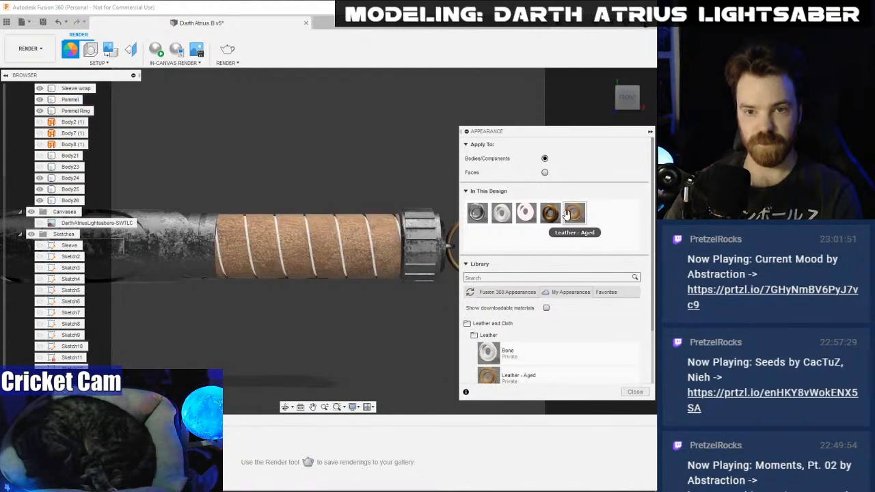
- Look through the Shopped folder for a replacement Leather - Aged texture image, and close the editor without changing anything
{"action": "right_click", "coordinate": [575, 219]}
{"action": "left_click", "coordinate": [587, 223]}
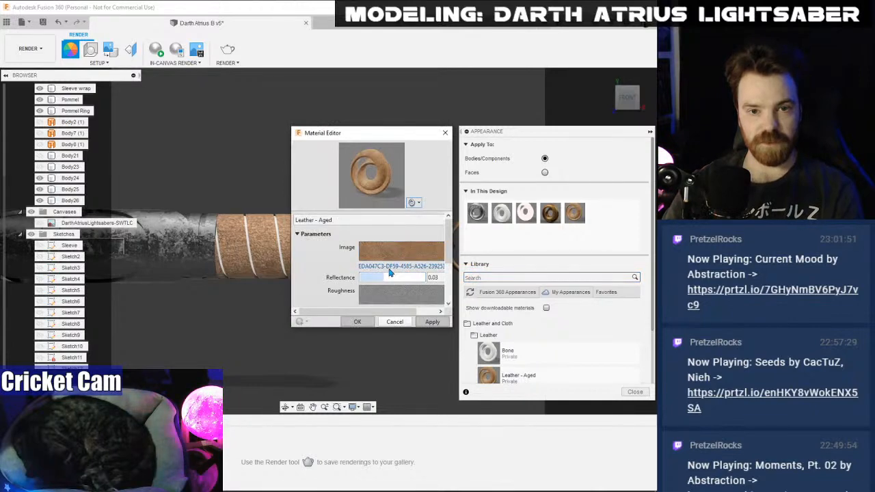
{"action": "left_click", "coordinate": [392, 267]}
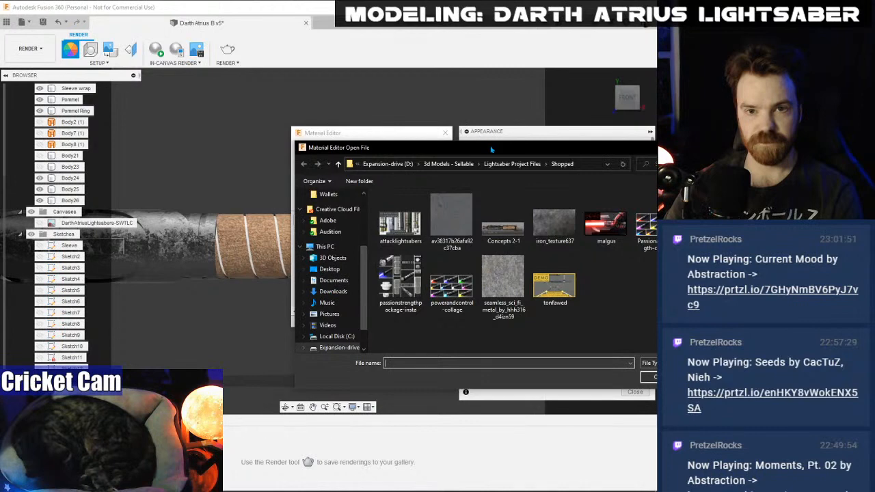
{"action": "left_click_drag", "start_coordinate": [491, 149], "coordinate": [381, 214]}
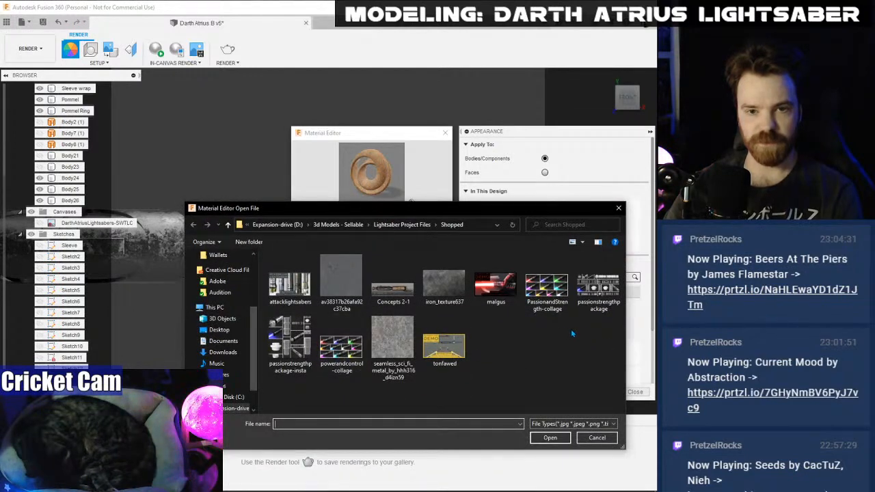
{"action": "left_click", "coordinate": [597, 438]}
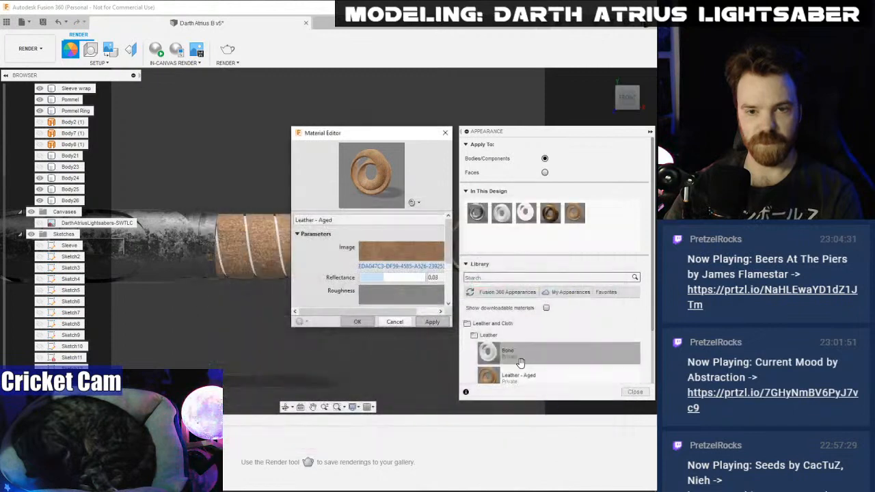
{"action": "left_click", "coordinate": [399, 323]}
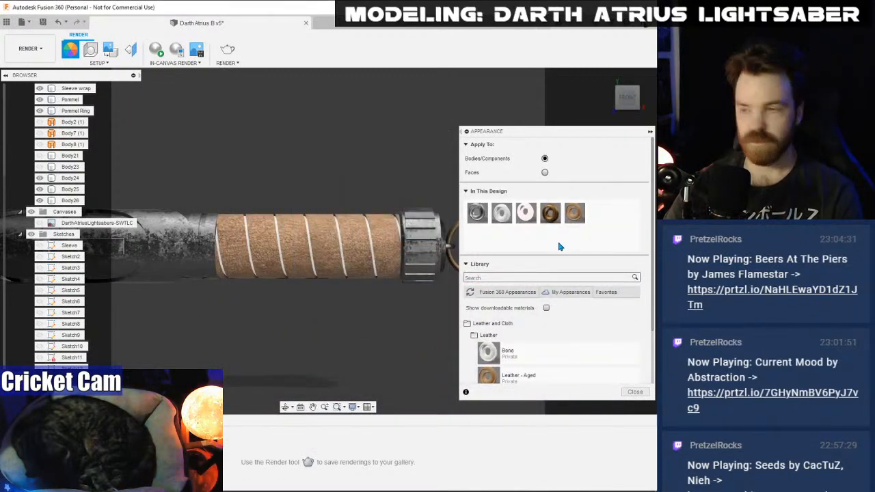
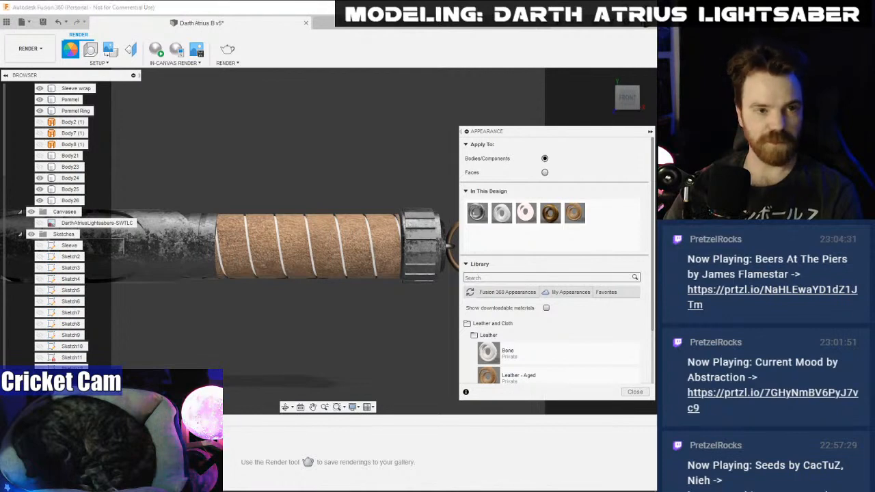
- Switch to Chrome and search Google Images for "black leather texture"
{"action": "left_click_drag", "start_coordinate": [410, 2], "coordinate": [410, 20]}
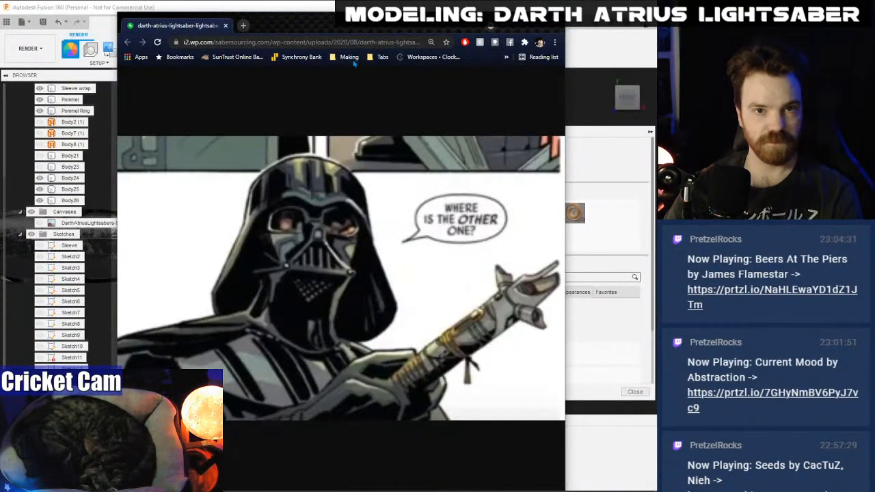
{"action": "left_click", "coordinate": [353, 42]}
{"action": "type", "text": "black "}
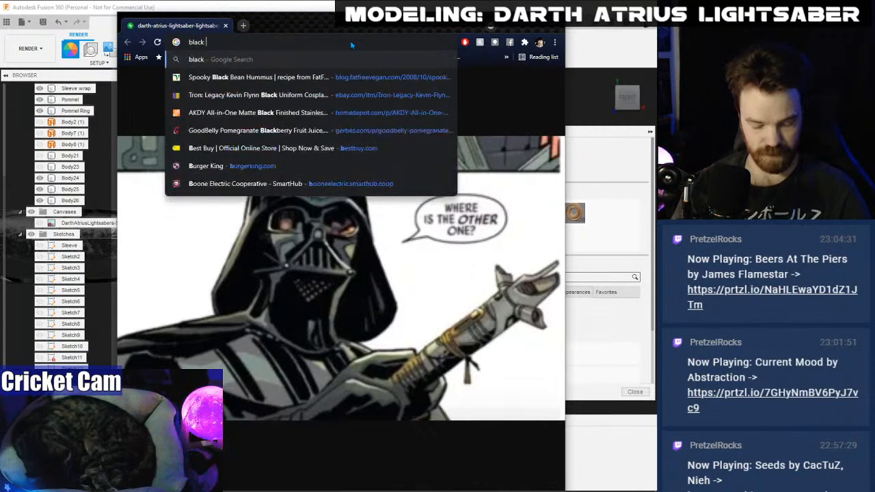
{"action": "type", "text": "leather texture"}
{"action": "key", "text": "Return"}
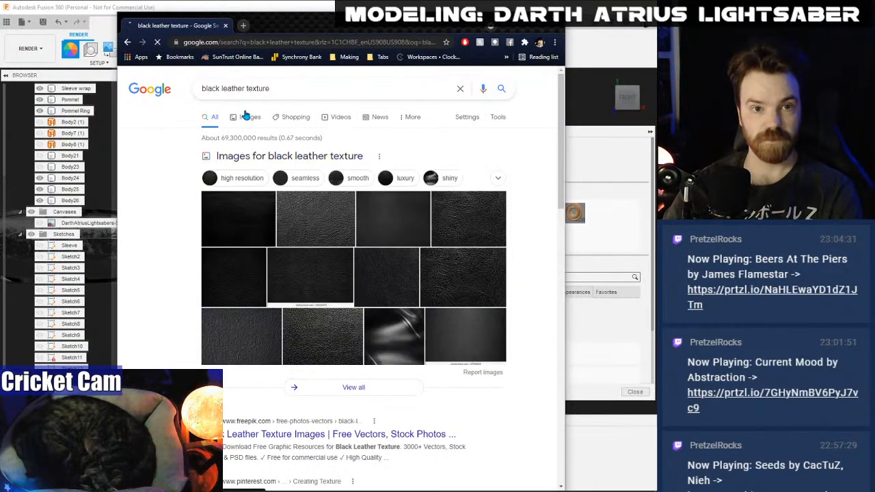
{"action": "left_click", "coordinate": [248, 116]}
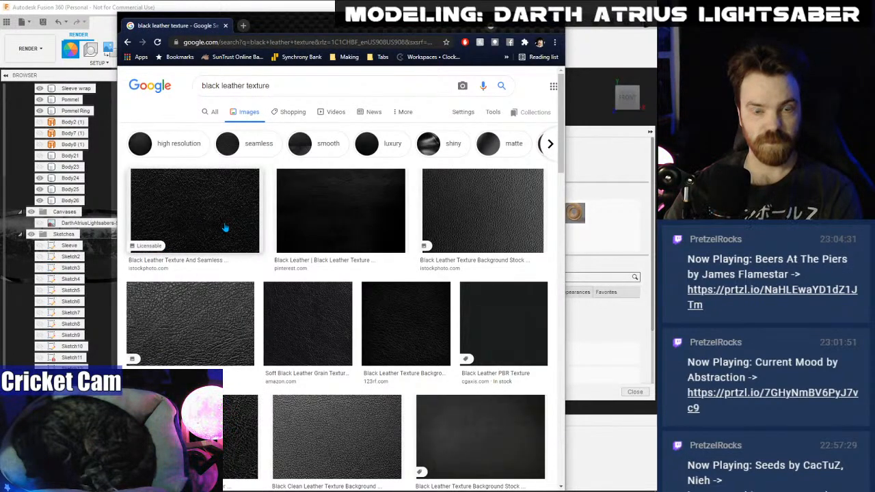
- Compare the black leather image results and preview the high-resolution Pinterest texture
{"action": "scroll", "coordinate": [238, 295], "scroll_direction": "down", "scroll_amount": 2}
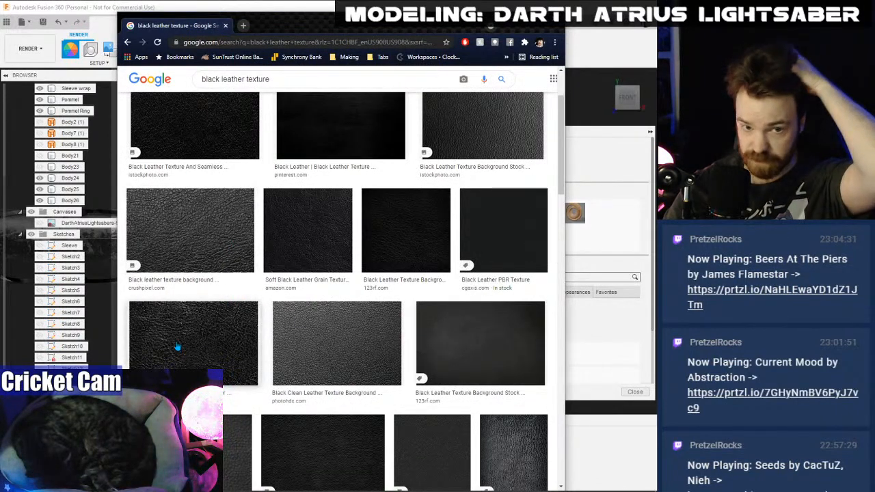
{"action": "scroll", "coordinate": [176, 344], "scroll_direction": "up", "scroll_amount": 2}
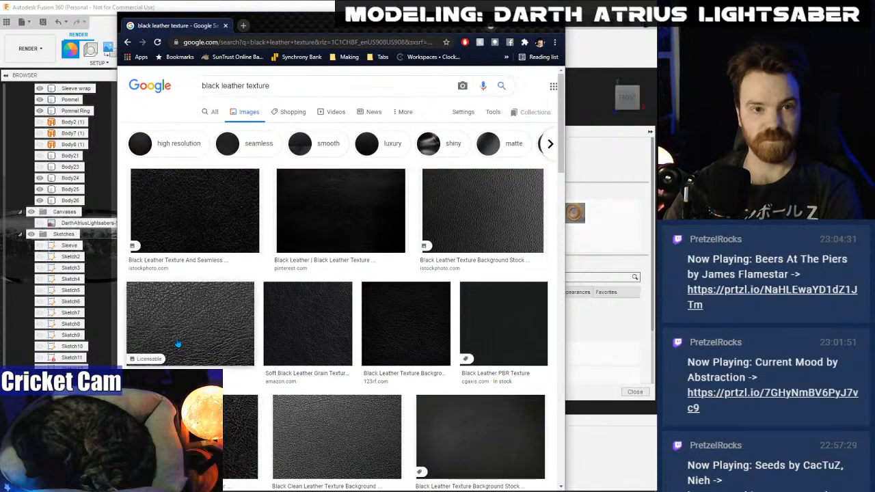
{"action": "left_click", "coordinate": [204, 230]}
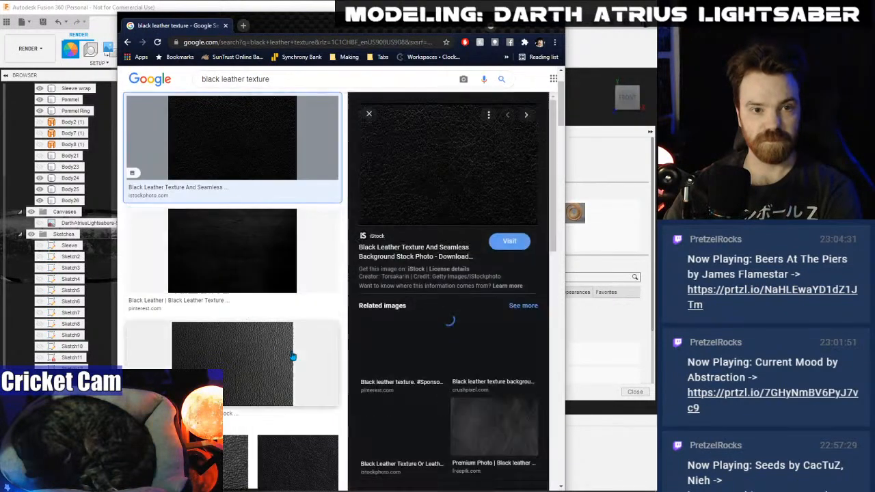
{"action": "right_click", "coordinate": [427, 169]}
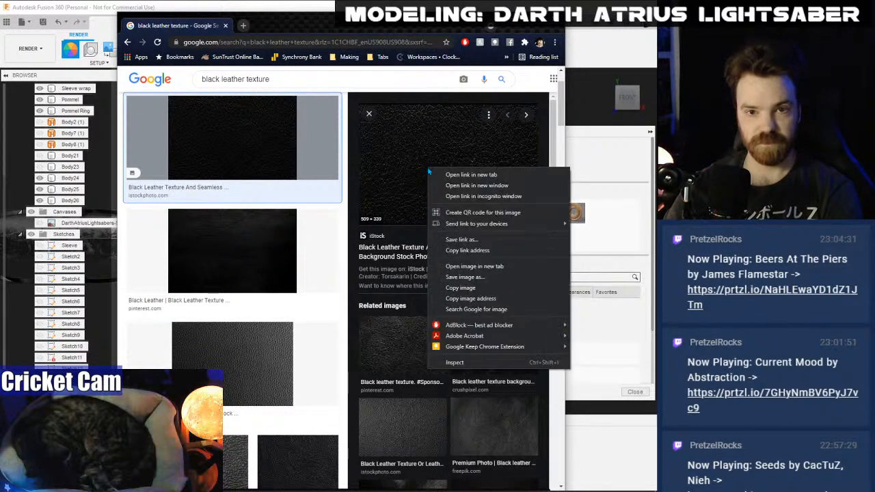
{"action": "left_click", "coordinate": [232, 376]}
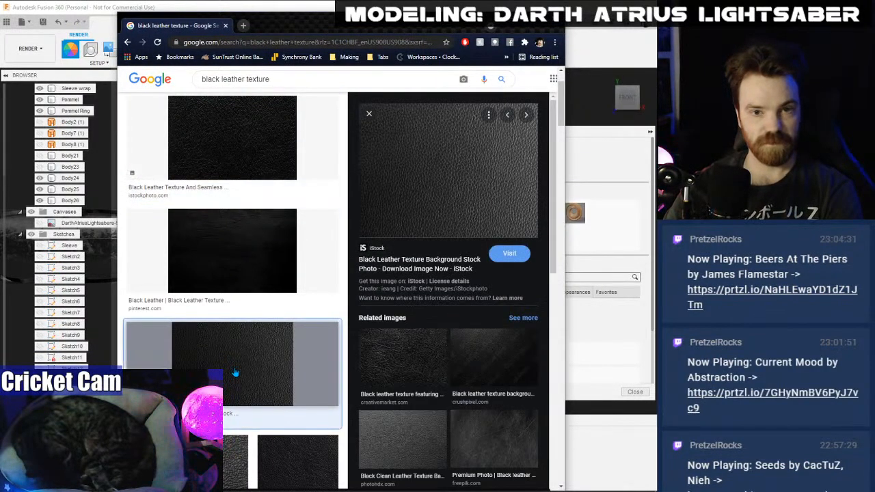
{"action": "left_click", "coordinate": [214, 274]}
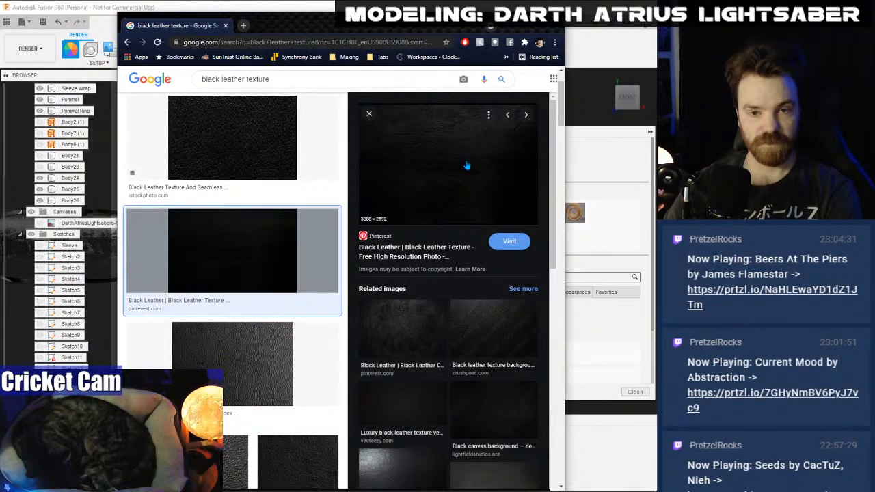
- Save the previewed Pinterest leather image as a JPEG named blackleather in the Lightsaber Project Files Shopped folder
{"action": "right_click", "coordinate": [467, 165]}
{"action": "left_click", "coordinate": [479, 270]}
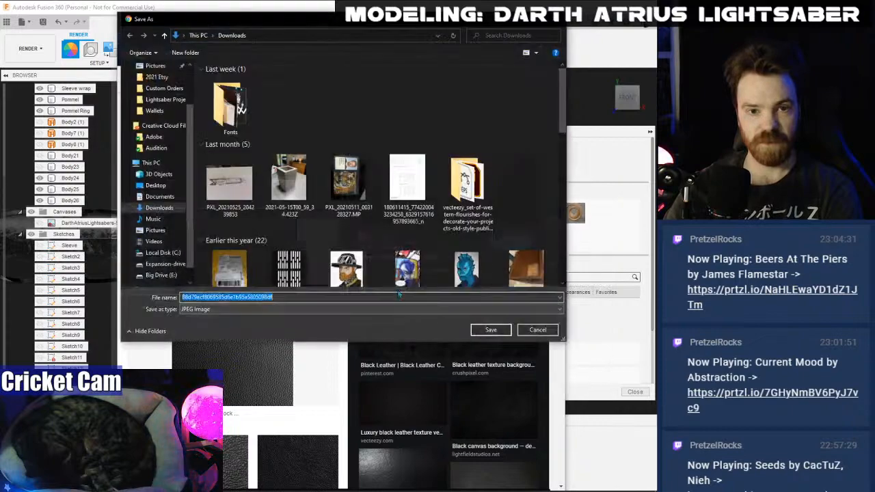
{"action": "left_click", "coordinate": [165, 100]}
{"action": "double_click", "coordinate": [381, 90]}
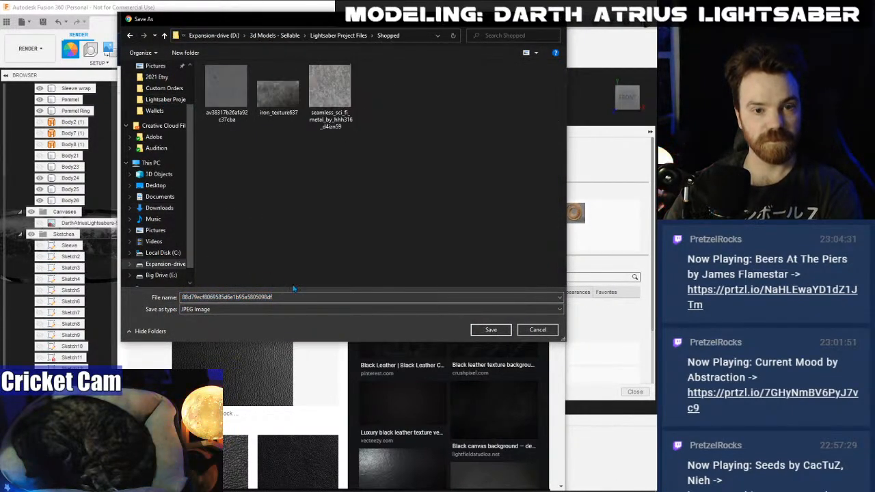
{"action": "left_click", "coordinate": [297, 297]}
{"action": "type", "text": "blackleather"}
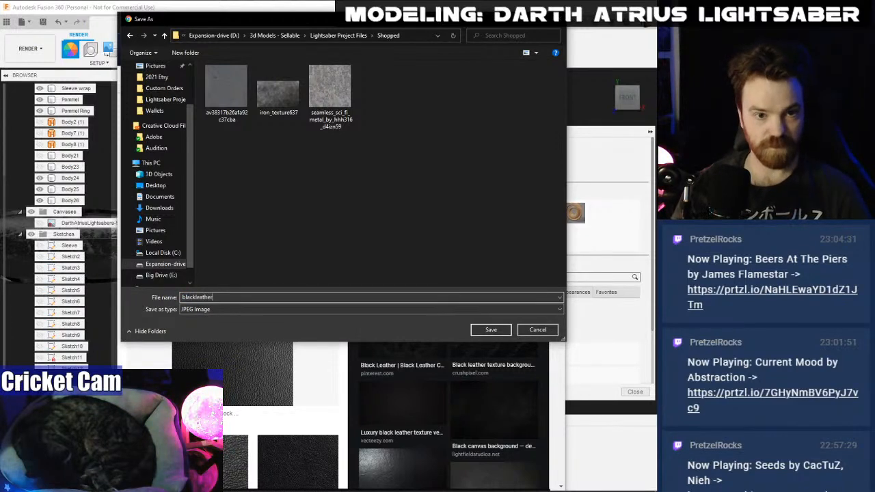
{"action": "key", "text": "Return"}
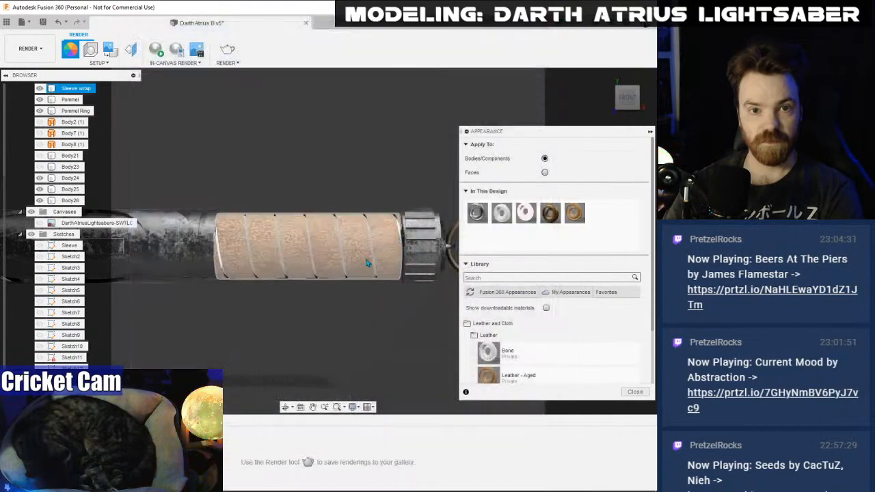
- Return to Fusion 360, replace the Leather - Aged appearance's image with blackleather.jpg and apply the change
{"action": "right_click", "coordinate": [574, 216]}
{"action": "left_click", "coordinate": [580, 222]}
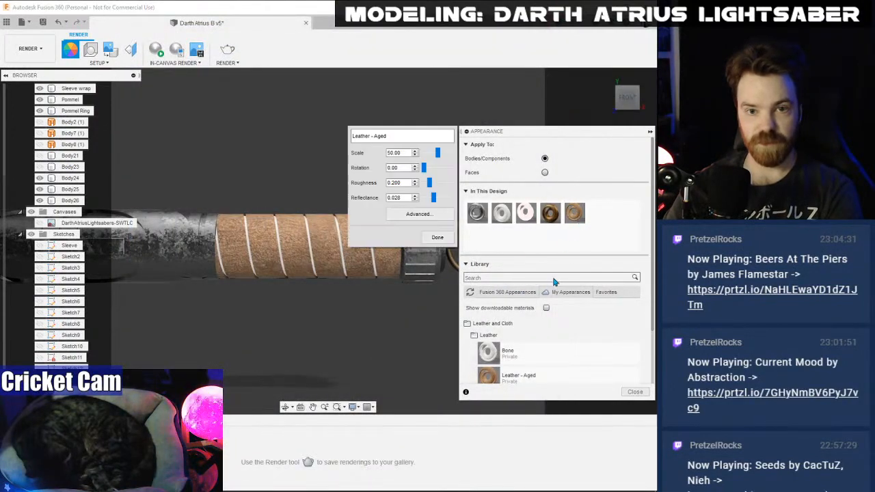
{"action": "left_click", "coordinate": [419, 214]}
{"action": "left_click", "coordinate": [384, 271]}
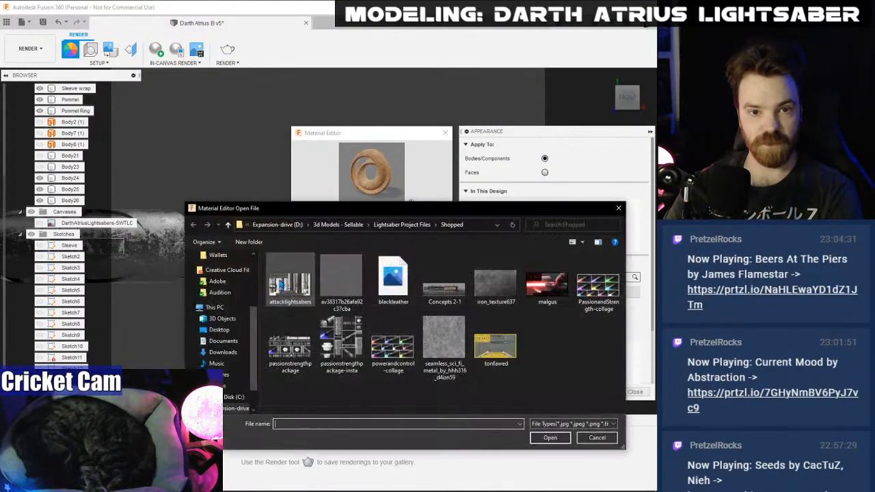
{"action": "left_click", "coordinate": [394, 280]}
{"action": "left_click", "coordinate": [550, 438]}
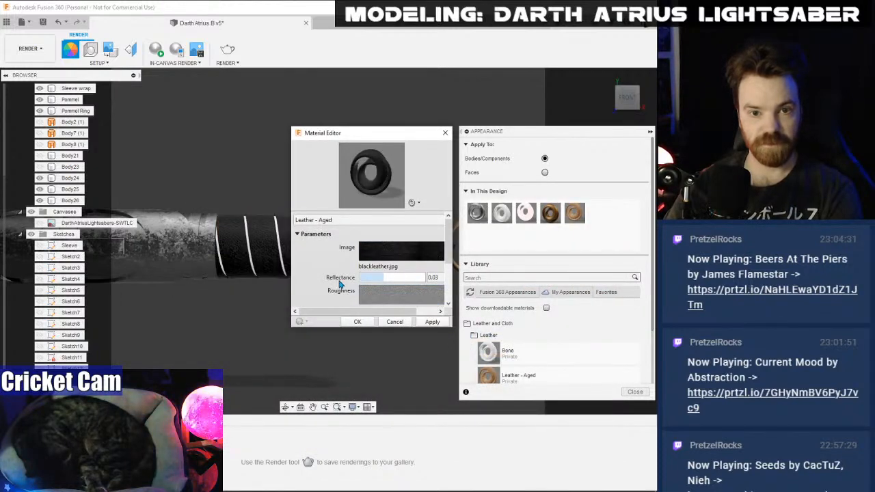
{"action": "scroll", "coordinate": [337, 281], "scroll_direction": "down", "scroll_amount": 2}
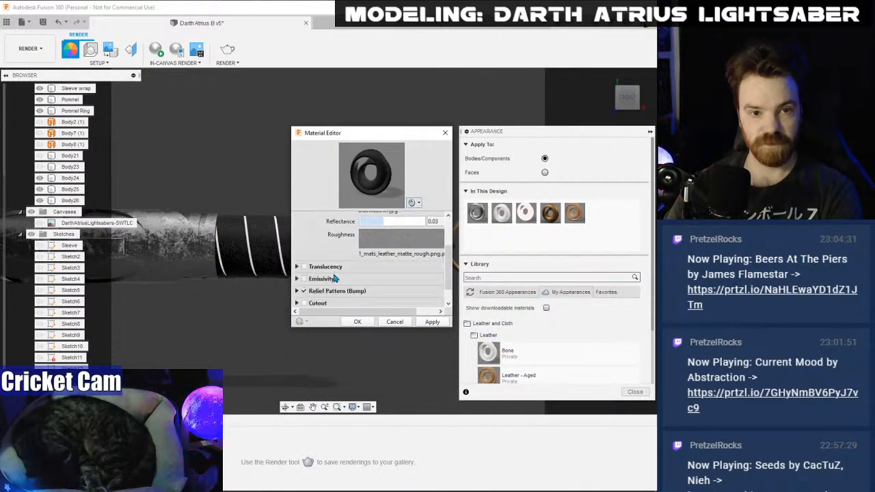
{"action": "left_click", "coordinate": [433, 322]}
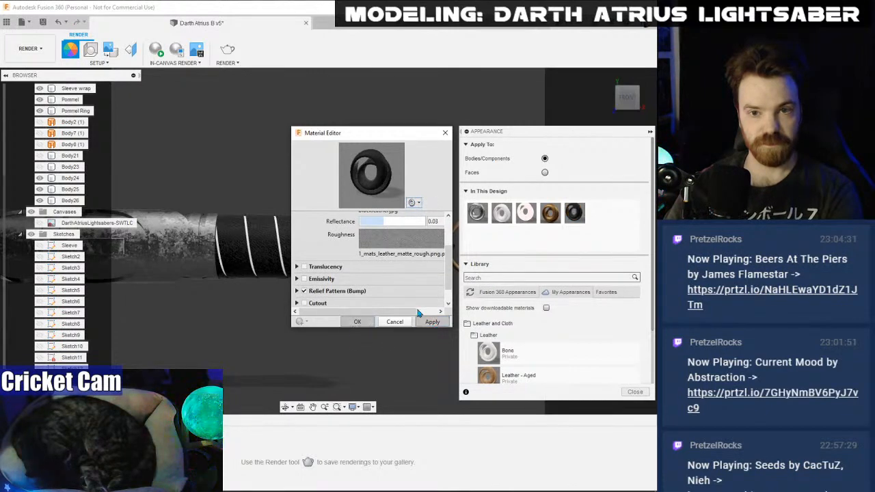
{"action": "left_click", "coordinate": [394, 321]}
- Duplicate the design's black leather appearance and rename the copy Leather - Black
{"action": "right_click", "coordinate": [581, 219]}
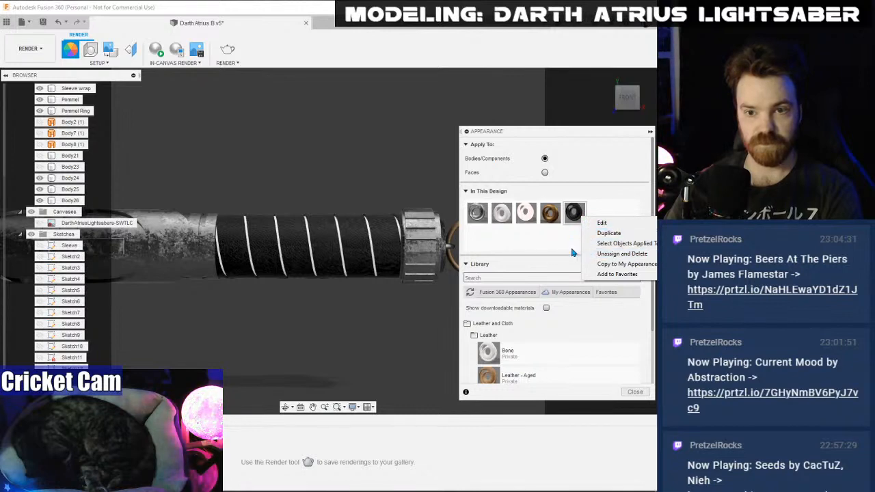
{"action": "left_click", "coordinate": [573, 253]}
{"action": "right_click", "coordinate": [577, 214]}
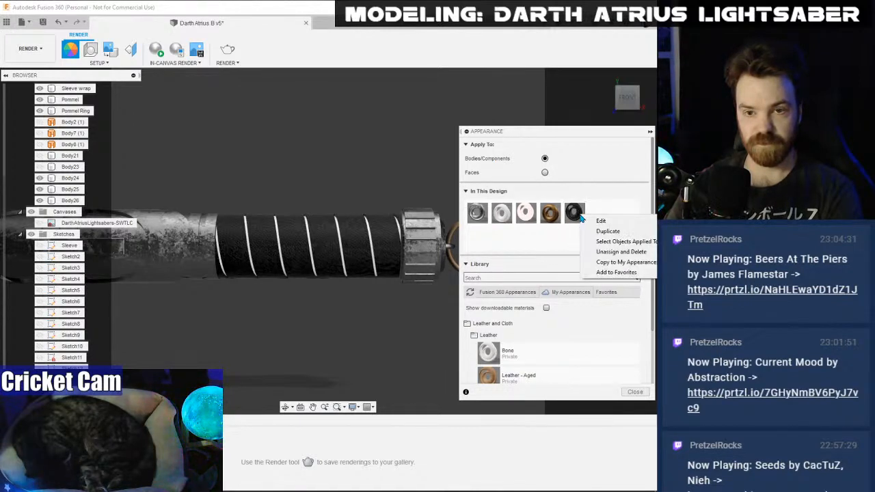
{"action": "left_click", "coordinate": [606, 231]}
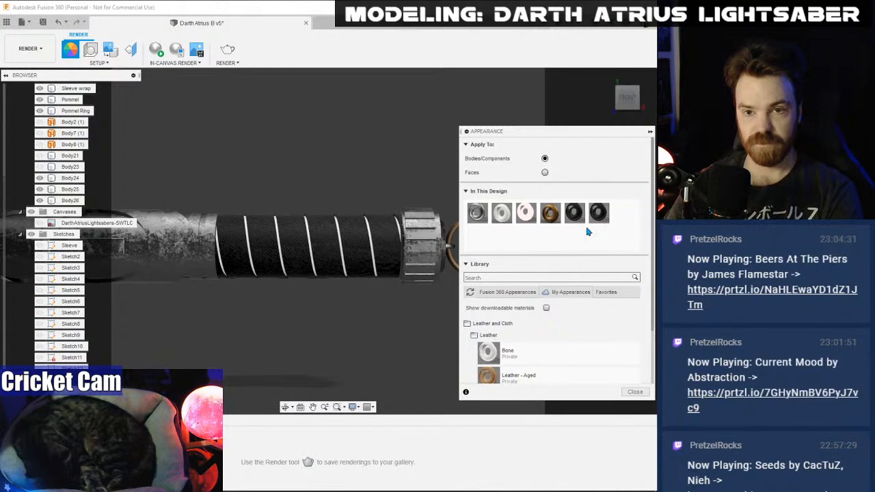
{"action": "right_click", "coordinate": [597, 212]}
{"action": "left_click", "coordinate": [609, 219]}
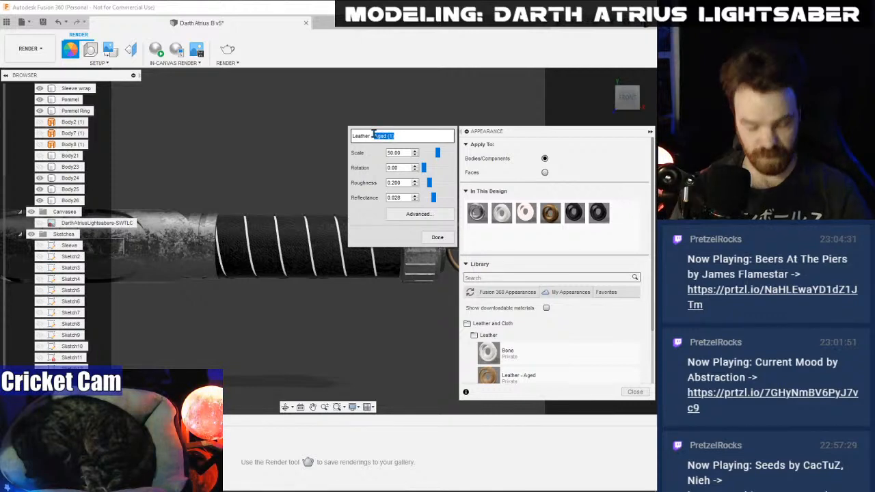
{"action": "type", "text": "Black"}
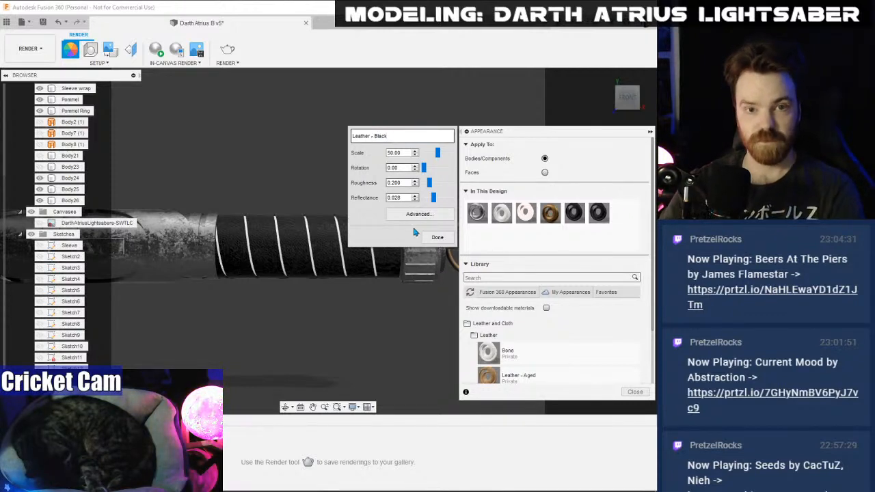
{"action": "left_click", "coordinate": [437, 237]}
- Apply Leather - Black to the sleeve wrap, then hide the wrap and apply the same appearance to the sleeve body underneath
{"action": "left_click_drag", "start_coordinate": [595, 213], "coordinate": [380, 231]}
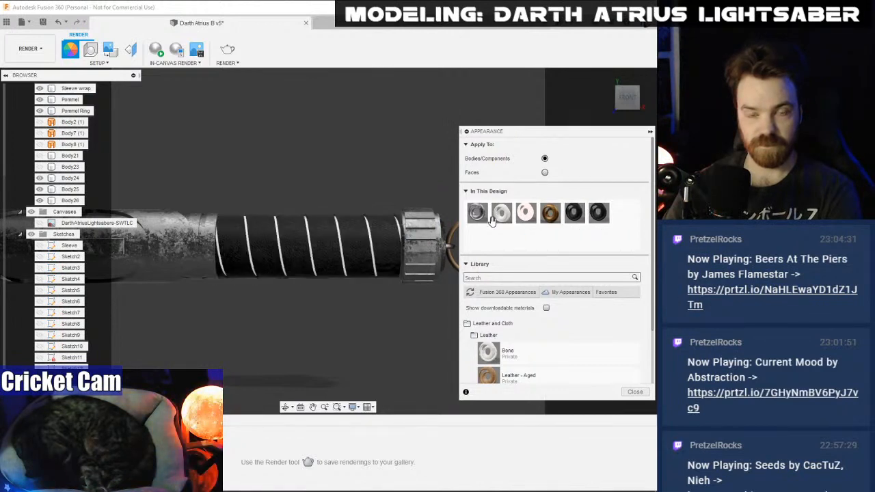
{"action": "left_click", "coordinate": [43, 179]}
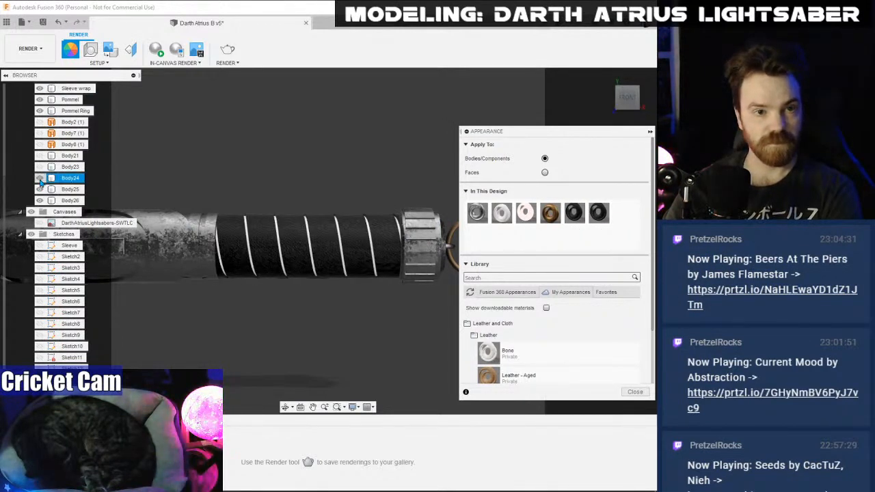
{"action": "left_click", "coordinate": [39, 181]}
{"action": "scroll", "coordinate": [42, 179], "scroll_direction": "up", "scroll_amount": 3}
{"action": "left_click", "coordinate": [39, 134]}
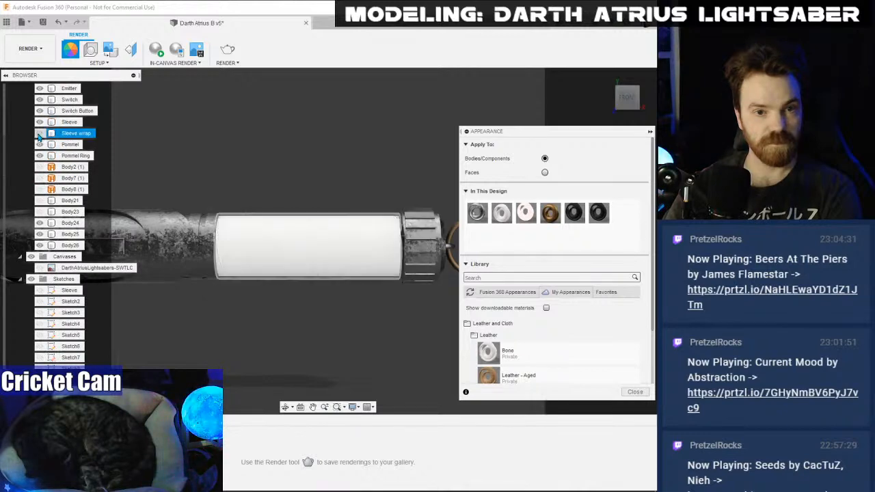
{"action": "left_click_drag", "start_coordinate": [599, 213], "coordinate": [284, 255]}
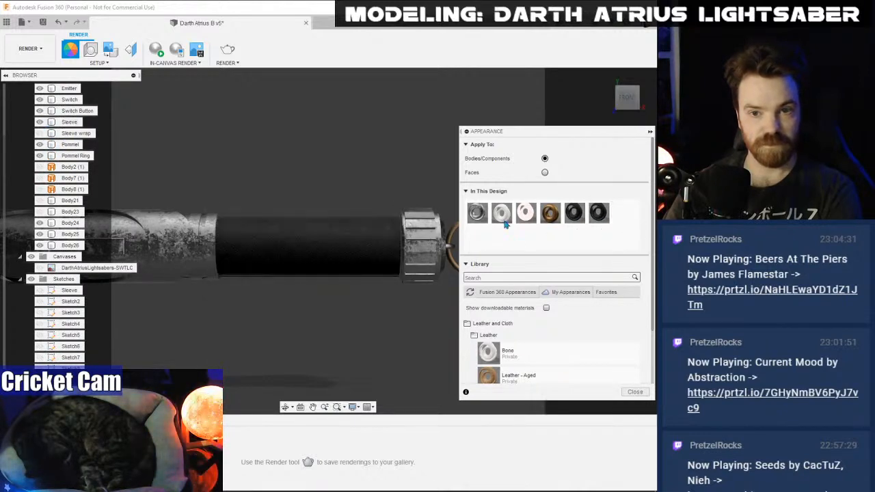
- Delete the unused black Leather - Aged appearance from the design and copy Leather - Black to My Appearances
{"action": "right_click", "coordinate": [574, 213]}
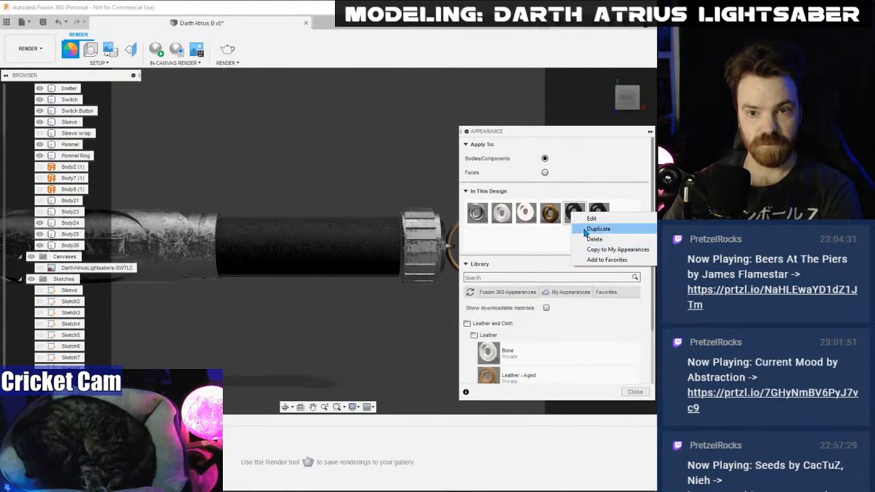
{"action": "left_click", "coordinate": [594, 239]}
{"action": "right_click", "coordinate": [578, 214]}
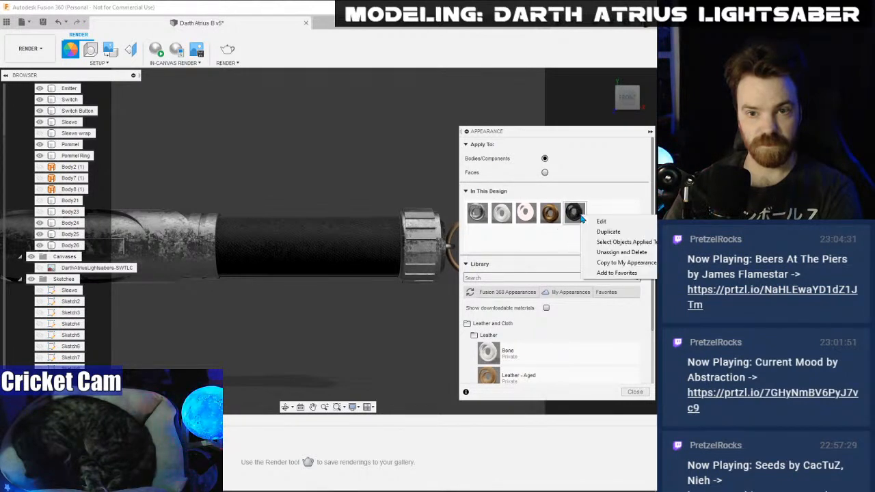
{"action": "left_click", "coordinate": [598, 263]}
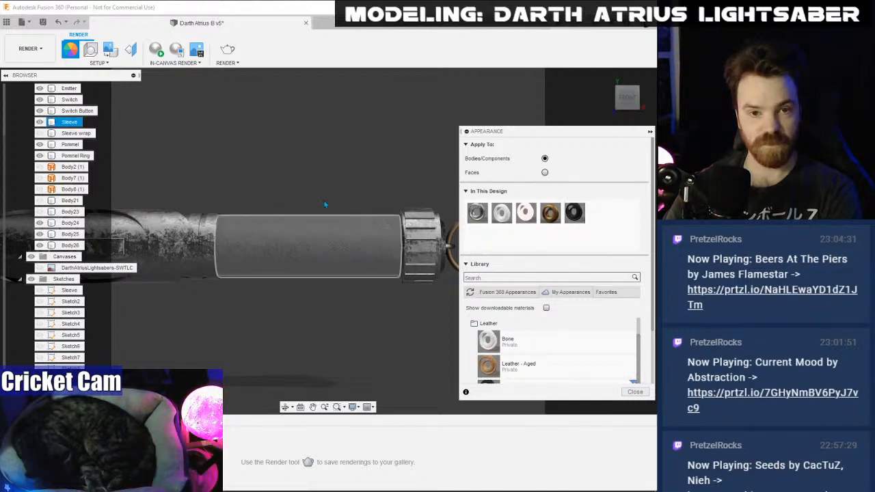
- Show the Sleeve wrap body again
{"action": "left_click", "coordinate": [45, 133]}
{"action": "left_click", "coordinate": [43, 133]}
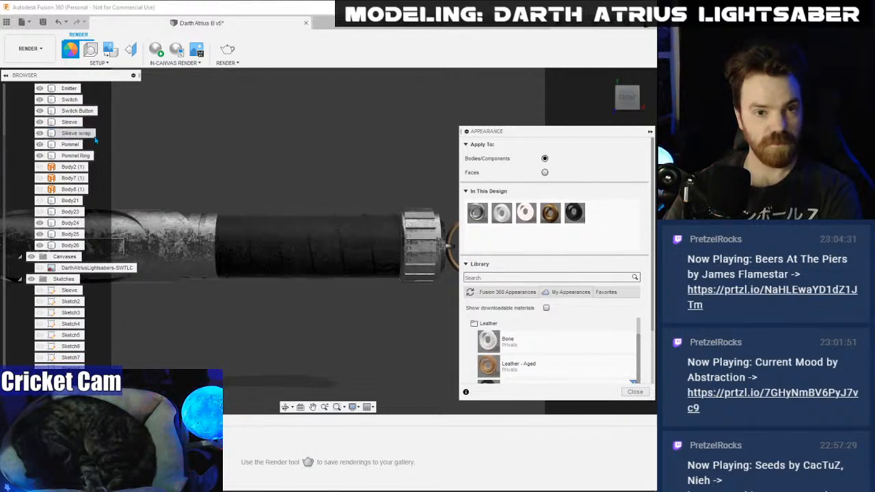
{"action": "middle_click_drag", "start_coordinate": [341, 142], "coordinate": [274, 155]}
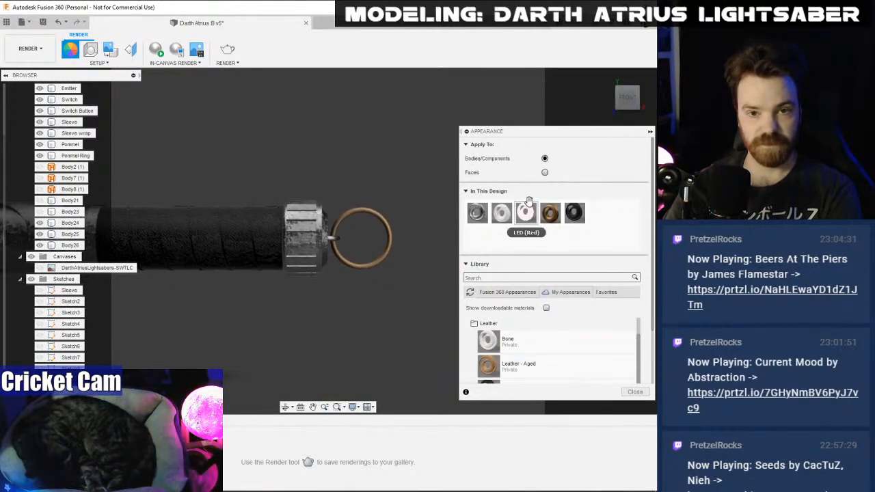
- Set appearances to apply to faces and put Powder Coat (Black) from the favorites on one rectangular face of the pommel
{"action": "scroll", "coordinate": [485, 332], "scroll_direction": "down", "scroll_amount": 2}
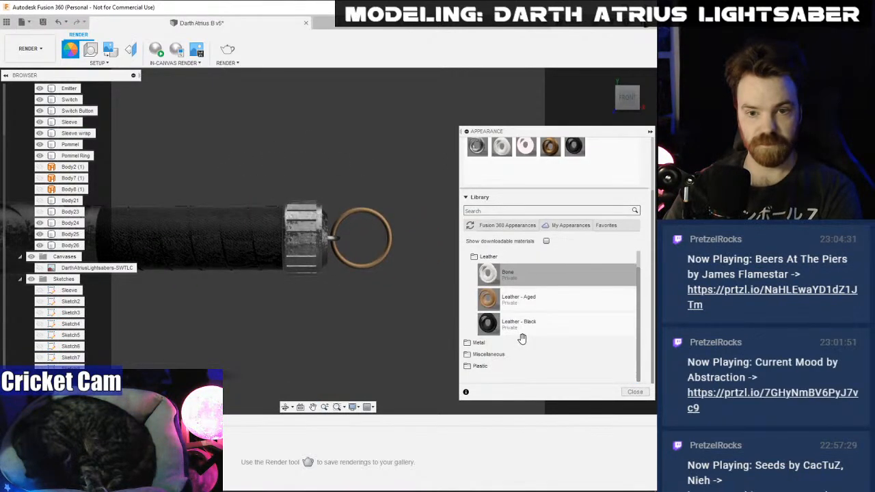
{"action": "left_click", "coordinate": [478, 257]}
{"action": "left_click", "coordinate": [484, 293]}
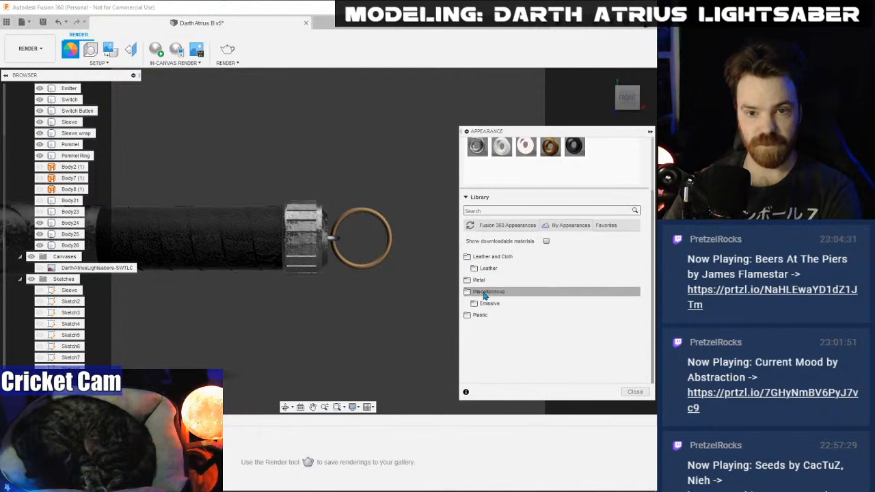
{"action": "left_click", "coordinate": [485, 292]}
{"action": "left_click", "coordinate": [482, 303]}
{"action": "left_click", "coordinate": [482, 304]}
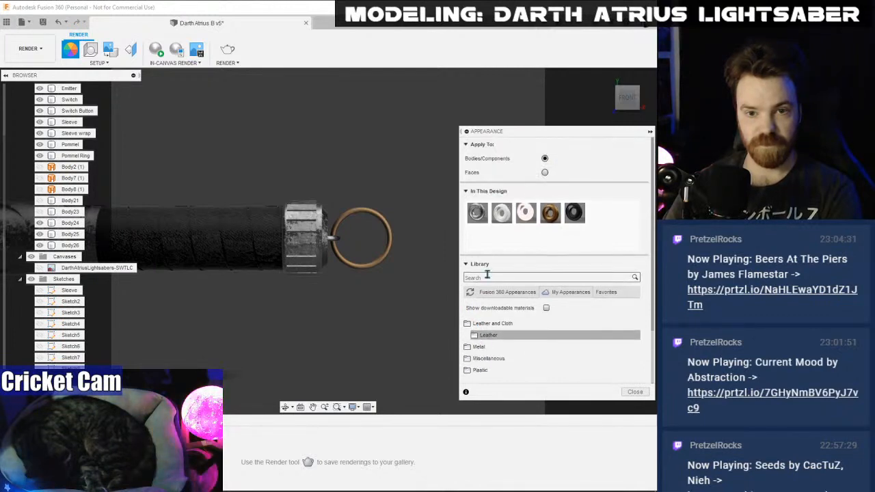
{"action": "left_click", "coordinate": [607, 240]}
{"action": "scroll", "coordinate": [513, 297], "scroll_direction": "down", "scroll_amount": 3}
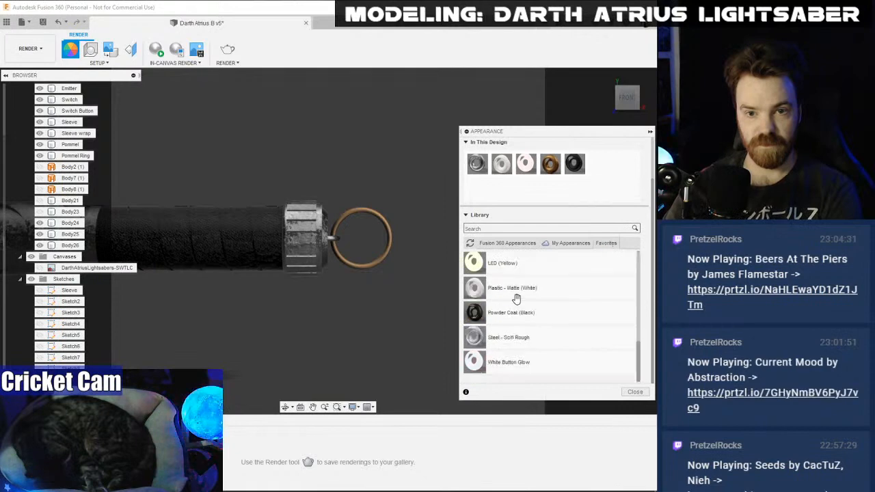
{"action": "scroll", "coordinate": [314, 224], "scroll_direction": "up", "scroll_amount": 6}
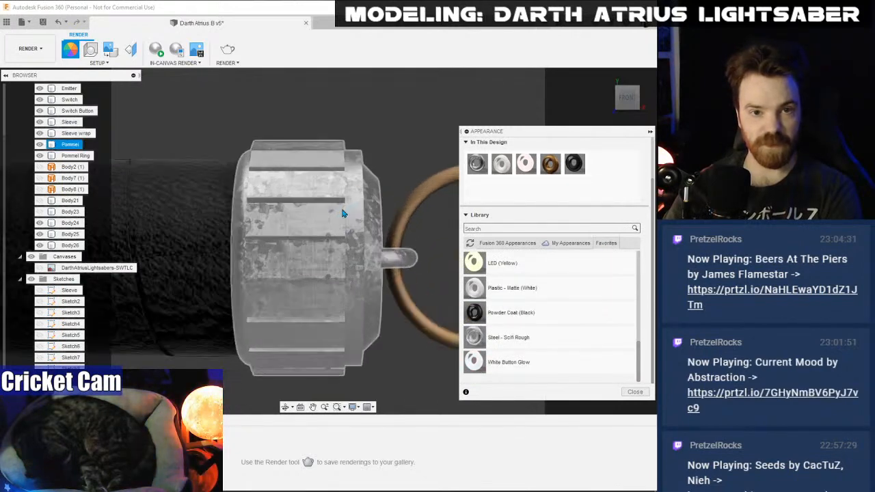
{"action": "scroll", "coordinate": [516, 210], "scroll_direction": "up", "scroll_amount": 2}
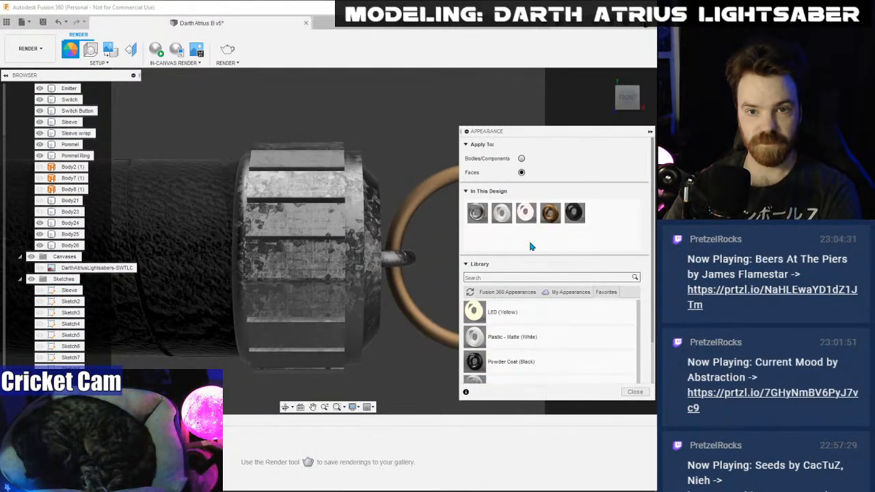
{"action": "scroll", "coordinate": [530, 246], "scroll_direction": "down", "scroll_amount": 2}
{"action": "left_click_drag", "start_coordinate": [518, 312], "coordinate": [310, 233]}
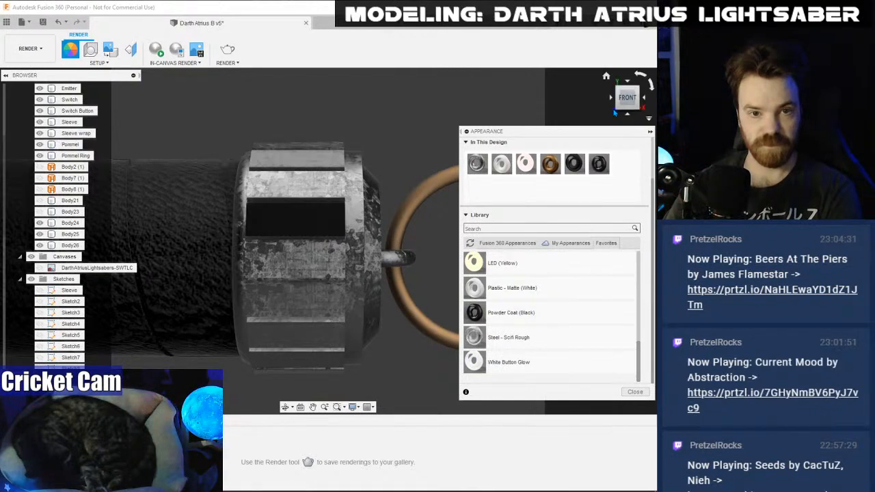
- Select the remaining rectangular faces around the pommel and apply the black finish to them
{"action": "left_click", "coordinate": [628, 97]}
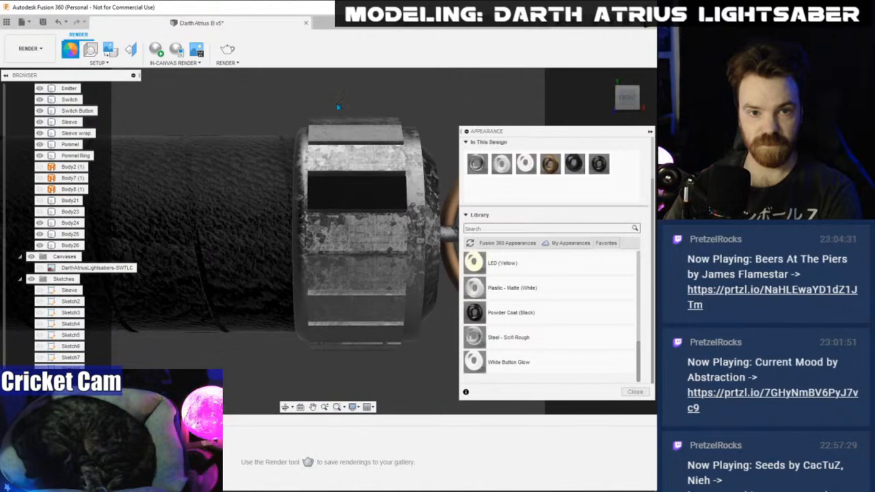
{"action": "left_click_drag", "start_coordinate": [303, 103], "coordinate": [411, 373]}
{"action": "left_click_drag", "start_coordinate": [578, 163], "coordinate": [383, 166]}
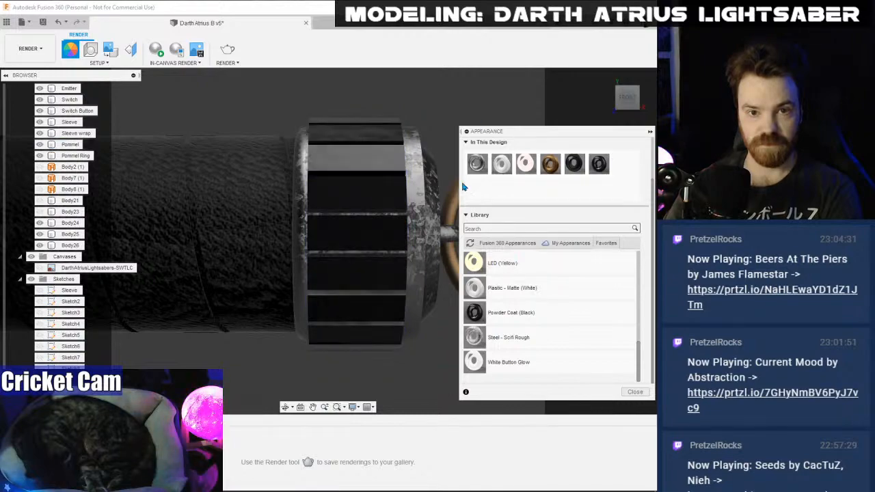
- Examine the hilt from the sleeve wrap to the emitter at an angle and the switch section from the front
{"action": "scroll", "coordinate": [461, 180], "scroll_direction": "down", "scroll_amount": 2}
{"action": "left_click_drag", "start_coordinate": [638, 102], "coordinate": [621, 113]}
{"action": "middle_click_drag", "start_coordinate": [246, 168], "coordinate": [272, 226]}
{"action": "scroll", "coordinate": [272, 225], "scroll_direction": "down", "scroll_amount": 3}
{"action": "scroll", "coordinate": [215, 115], "scroll_direction": "up", "scroll_amount": 6}
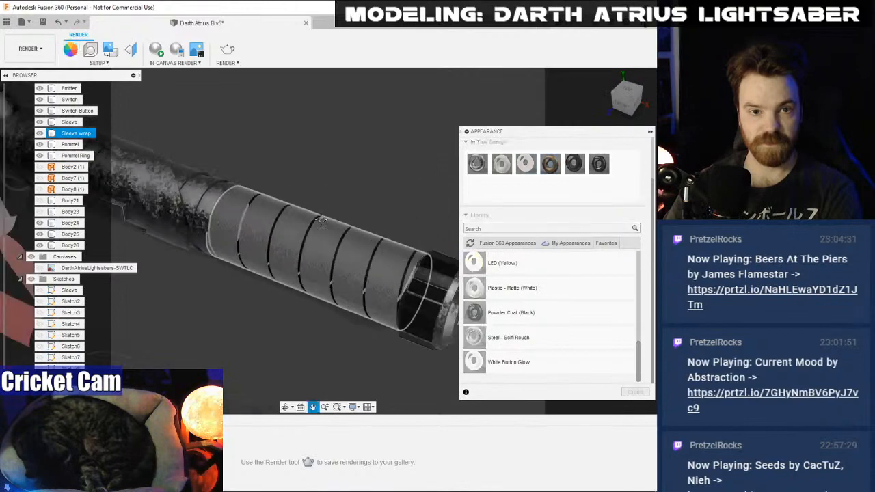
{"action": "middle_click_drag", "start_coordinate": [214, 115], "coordinate": [326, 194]}
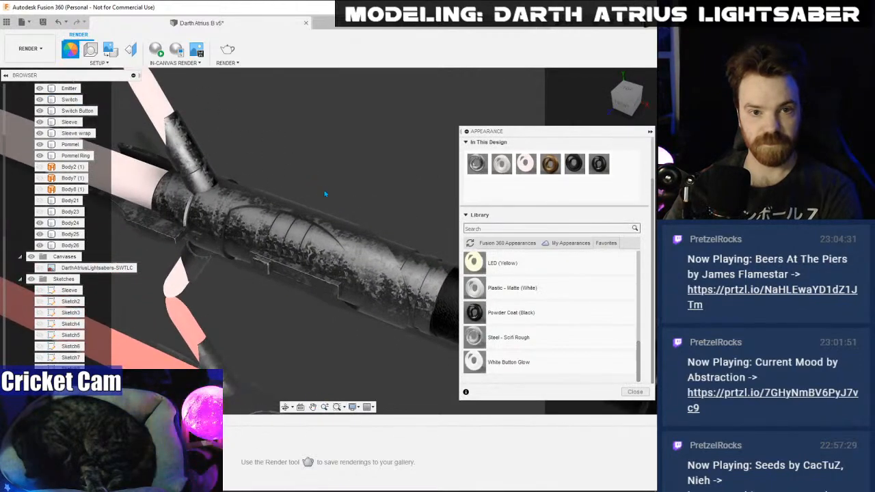
{"action": "scroll", "coordinate": [309, 233], "scroll_direction": "up", "scroll_amount": 2}
{"action": "left_click", "coordinate": [622, 102]}
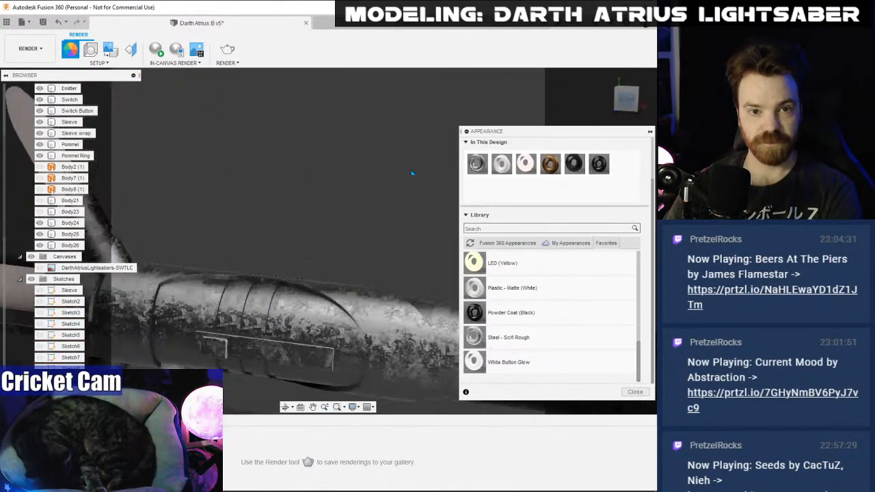
{"action": "left_click", "coordinate": [197, 246]}
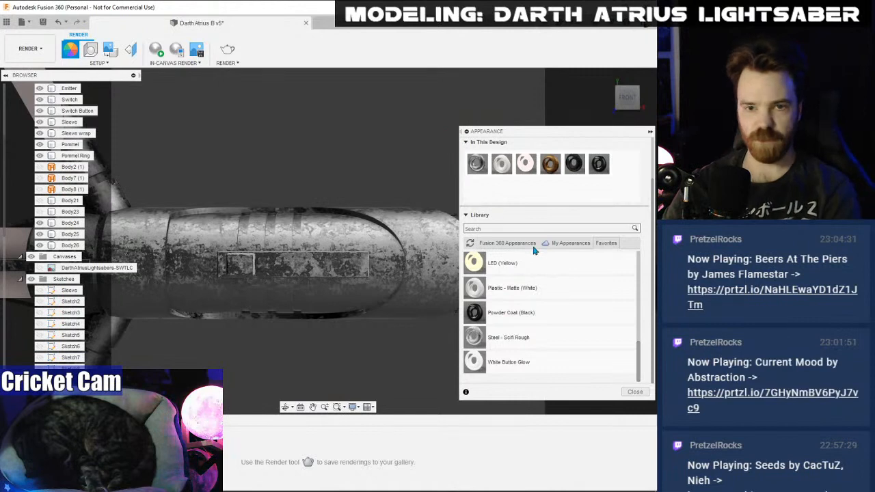
- Open the aluminum metals of the Fusion 360 appearance library, and reposition and enlarge the Appearance dialog
{"action": "scroll", "coordinate": [534, 311], "scroll_direction": "up", "scroll_amount": 10}
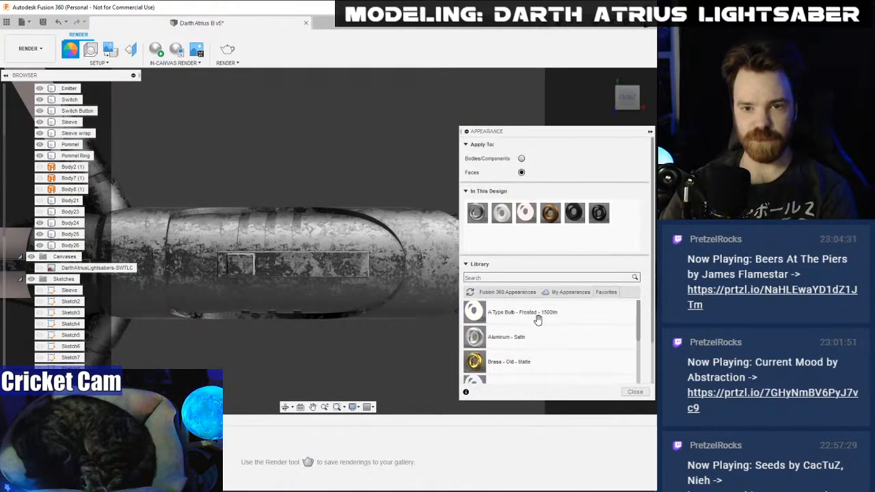
{"action": "left_click", "coordinate": [508, 292]}
{"action": "scroll", "coordinate": [511, 322], "scroll_direction": "down", "scroll_amount": 5}
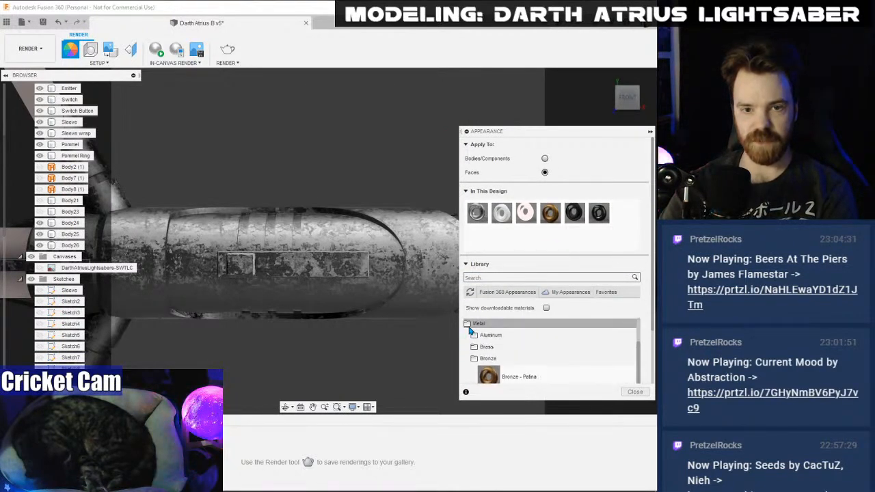
{"action": "left_click", "coordinate": [491, 336]}
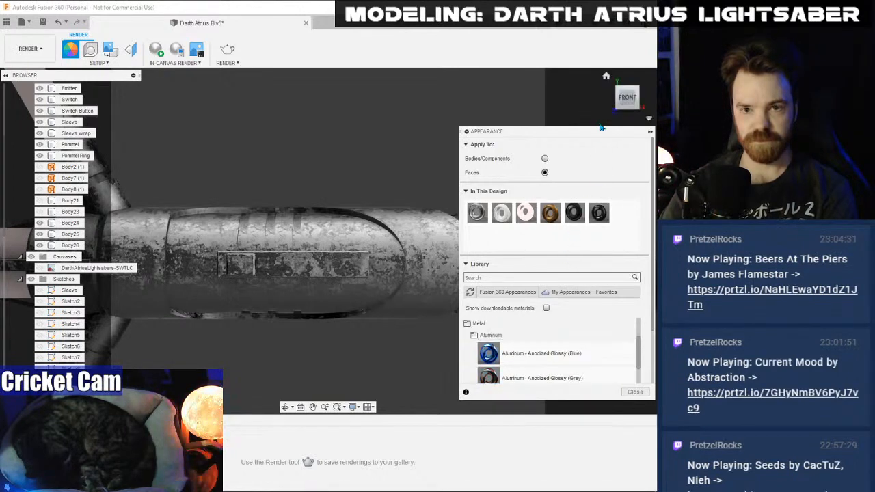
{"action": "left_click_drag", "start_coordinate": [600, 128], "coordinate": [574, 47]}
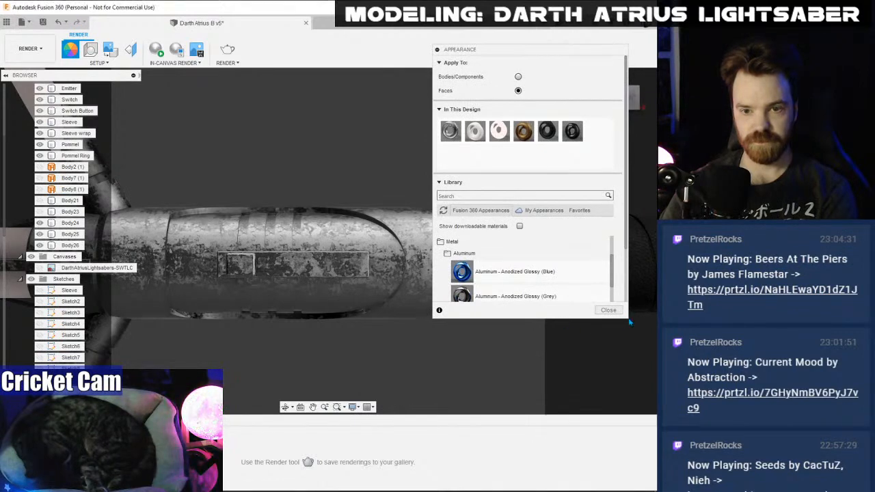
{"action": "left_click_drag", "start_coordinate": [624, 315], "coordinate": [636, 403]}
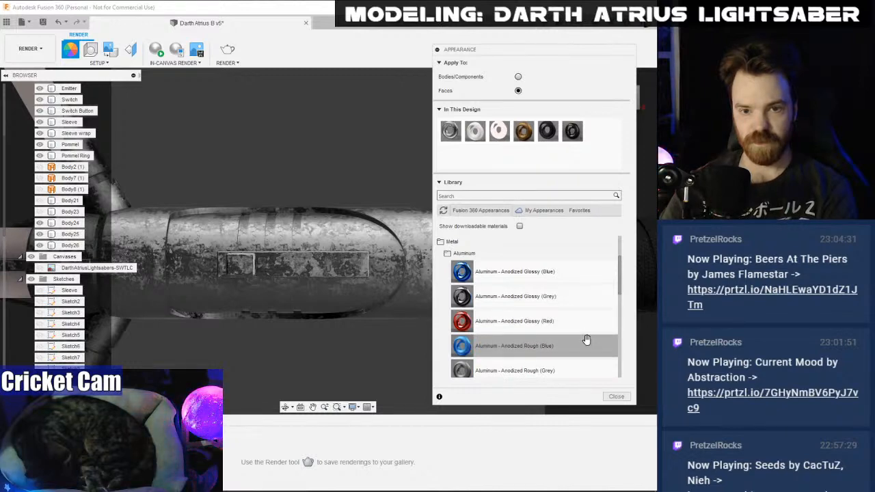
- Look through the titanium, stainless, silver and steel appearances in the library's metal category
{"action": "left_click_drag", "start_coordinate": [618, 277], "coordinate": [615, 328]}
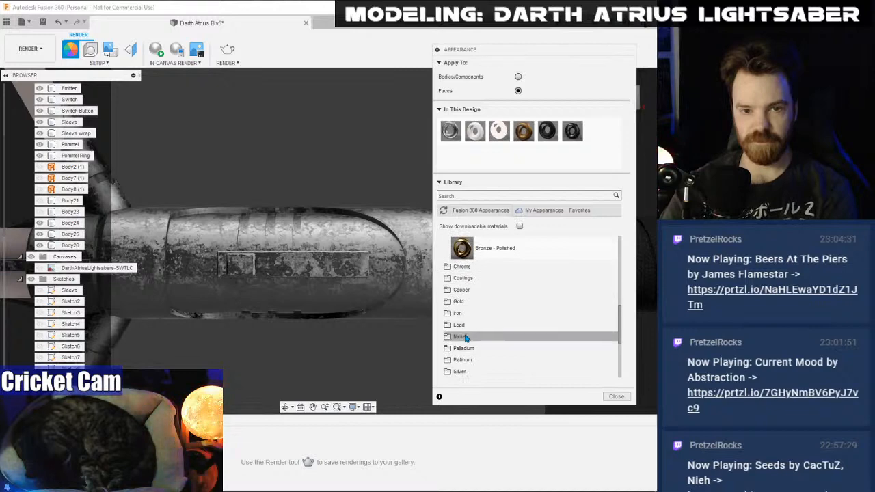
{"action": "scroll", "coordinate": [472, 338], "scroll_direction": "down", "scroll_amount": 2}
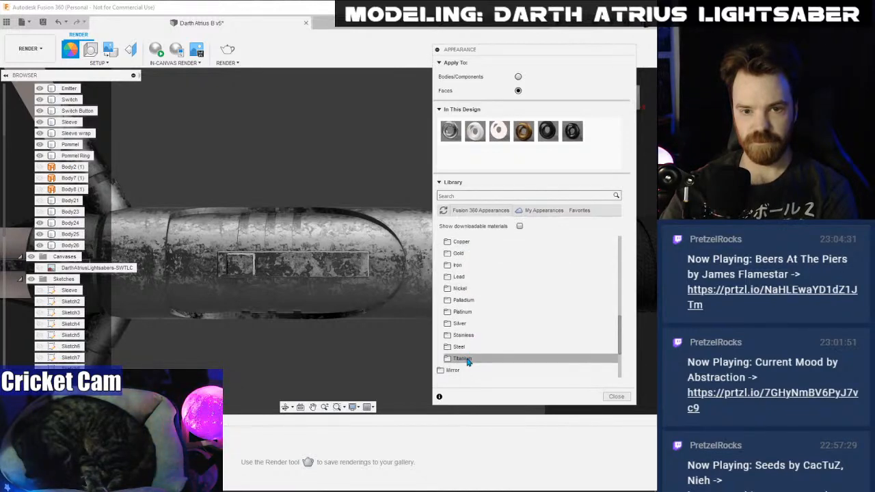
{"action": "left_click", "coordinate": [469, 359]}
{"action": "scroll", "coordinate": [479, 350], "scroll_direction": "down", "scroll_amount": 3}
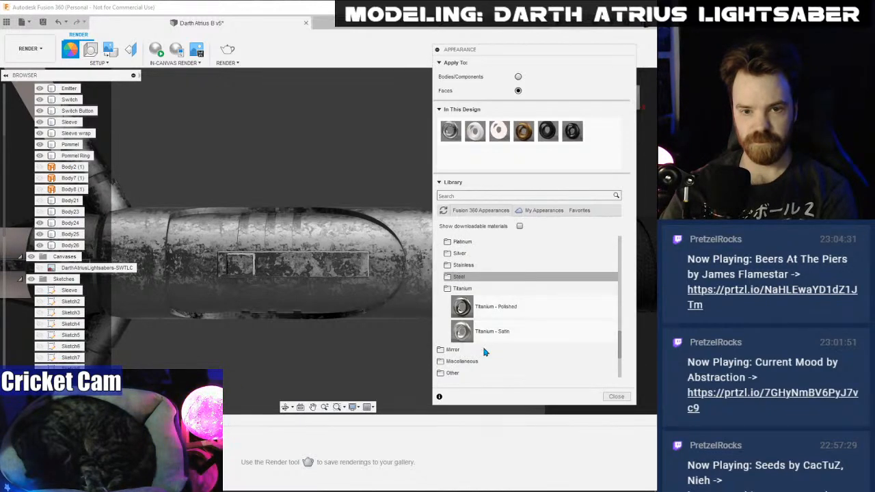
{"action": "left_click", "coordinate": [462, 288]}
{"action": "left_click", "coordinate": [460, 277]}
{"action": "scroll", "coordinate": [463, 282], "scroll_direction": "down", "scroll_amount": 3}
{"action": "scroll", "coordinate": [472, 282], "scroll_direction": "up", "scroll_amount": 3}
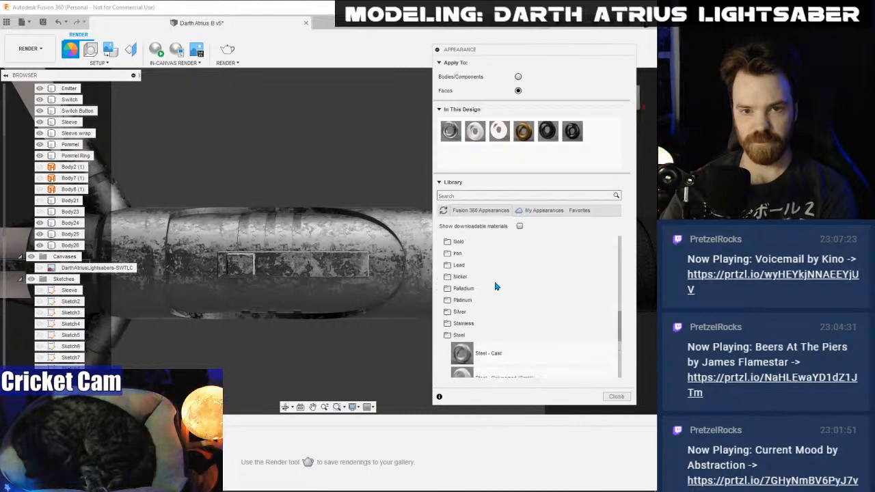
{"action": "left_click", "coordinate": [462, 338]}
{"action": "left_click", "coordinate": [463, 324]}
{"action": "left_click", "coordinate": [464, 324]}
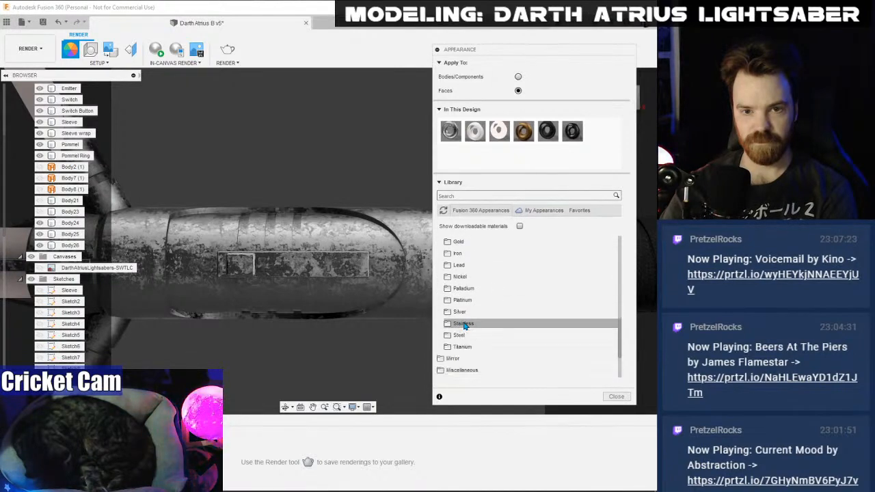
{"action": "left_click", "coordinate": [464, 313]}
{"action": "left_click", "coordinate": [464, 312]}
{"action": "scroll", "coordinate": [479, 316], "scroll_direction": "down", "scroll_amount": 1}
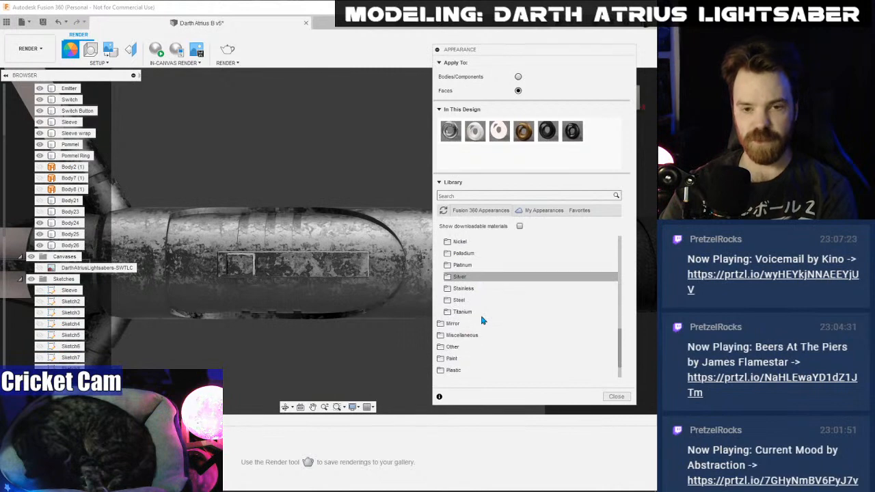
{"action": "left_click", "coordinate": [467, 301]}
{"action": "scroll", "coordinate": [478, 328], "scroll_direction": "down", "scroll_amount": 1}
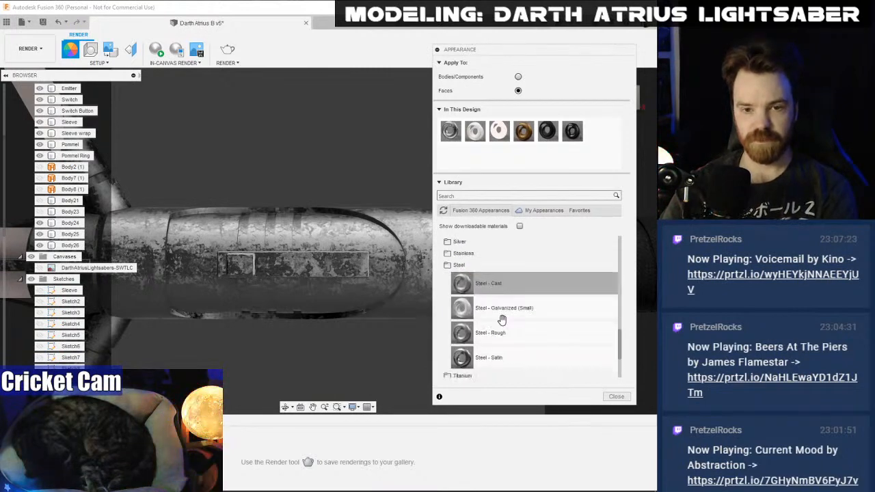
- Try Steel - Satin on the rounded end face of the switch section and recolor it to blue, RGB 102, 131, 174
{"action": "left_click_drag", "start_coordinate": [477, 361], "coordinate": [339, 230]}
{"action": "right_click", "coordinate": [595, 134]}
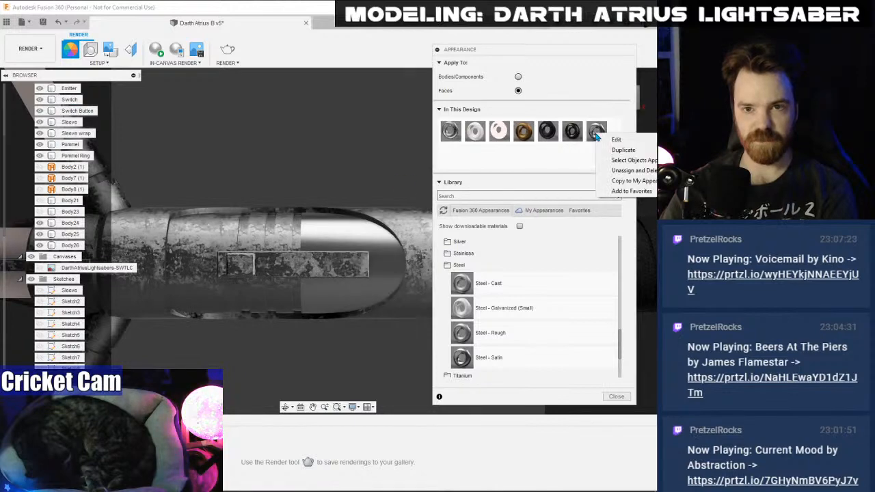
{"action": "left_click", "coordinate": [601, 144]}
{"action": "left_click", "coordinate": [362, 92]}
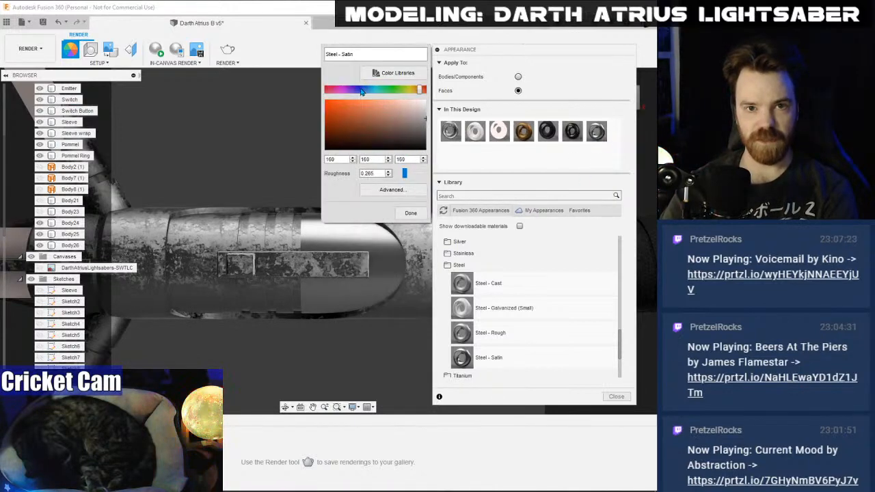
{"action": "left_click_drag", "start_coordinate": [419, 93], "coordinate": [365, 95]}
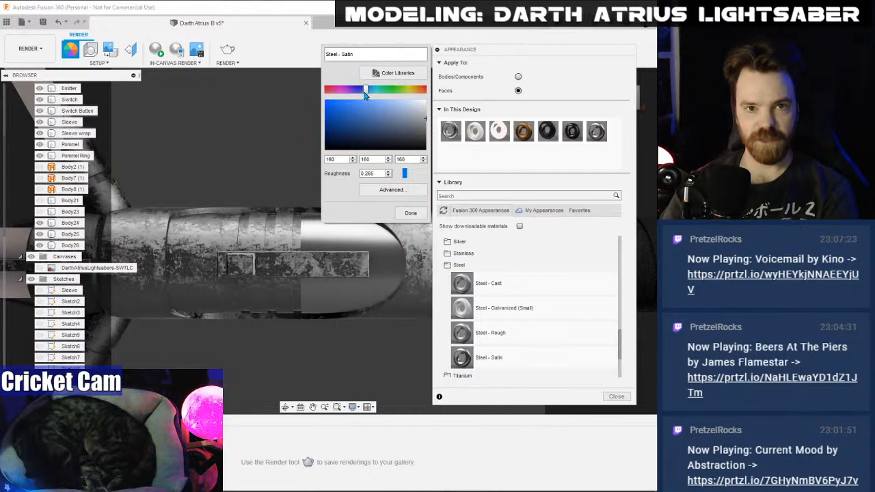
{"action": "left_click", "coordinate": [381, 117]}
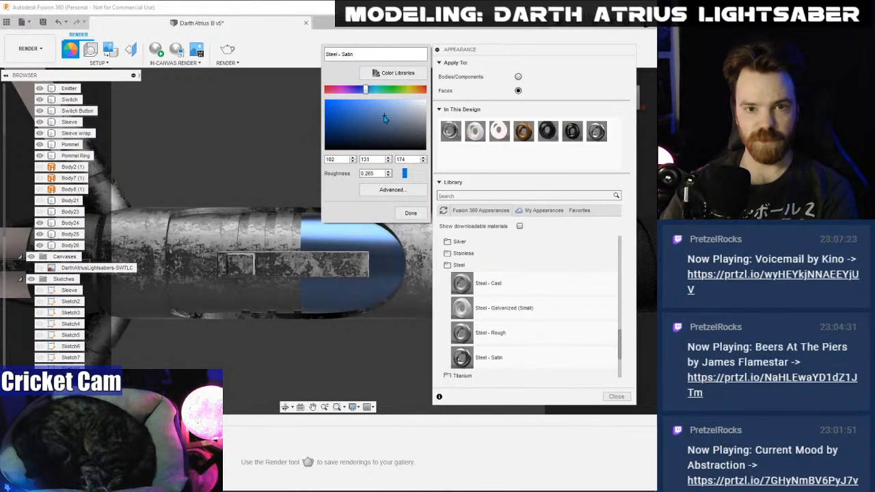
{"action": "left_click", "coordinate": [411, 213]}
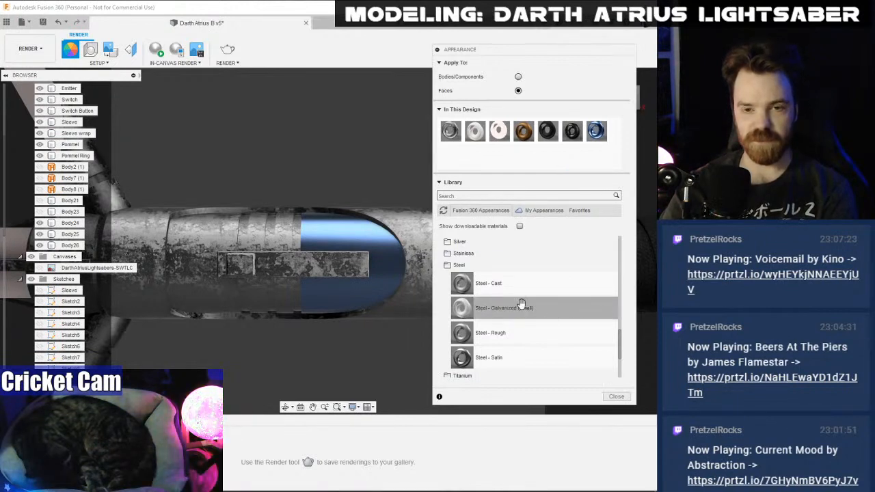
- Try Steel - Cast and Steel - Galvanized (Small) on the rounded end face of the switch section
{"action": "left_click_drag", "start_coordinate": [508, 281], "coordinate": [351, 241]}
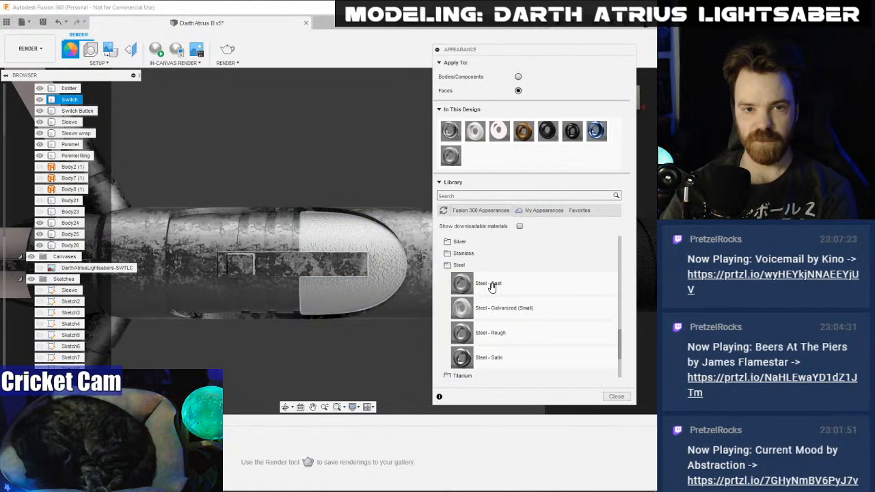
{"action": "left_click_drag", "start_coordinate": [518, 307], "coordinate": [372, 244]}
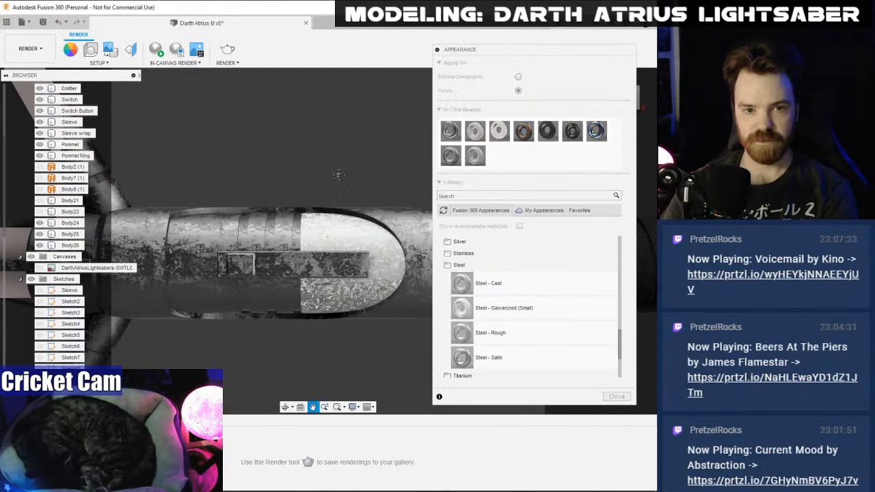
{"action": "middle_click_drag", "start_coordinate": [339, 175], "coordinate": [371, 168]}
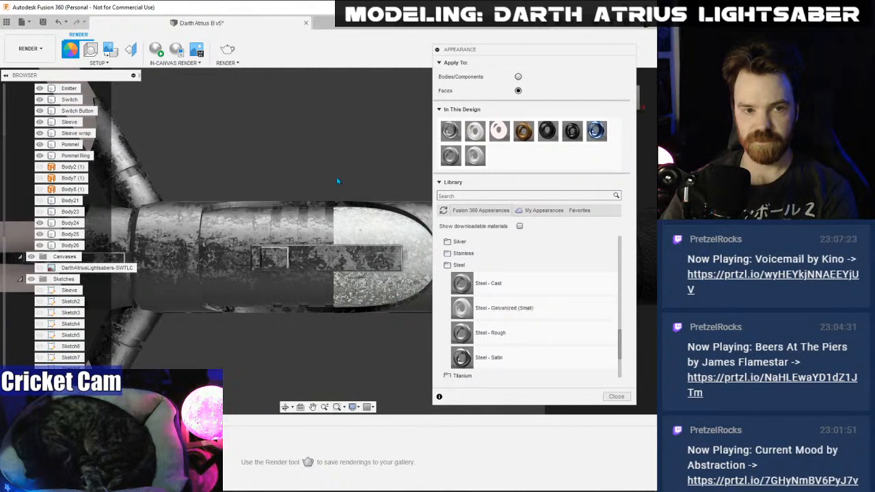
{"action": "scroll", "coordinate": [336, 180], "scroll_direction": "down", "scroll_amount": 1}
{"action": "scroll", "coordinate": [336, 180], "scroll_direction": "up", "scroll_amount": 1}
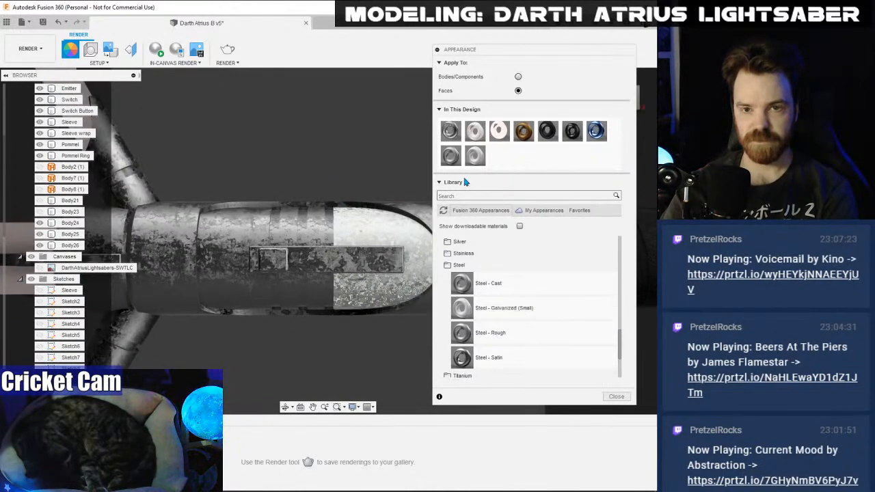
- Delete the unused Steel - Cast and the blue Steel - Satin appearances from the design
{"action": "right_click", "coordinate": [457, 157]}
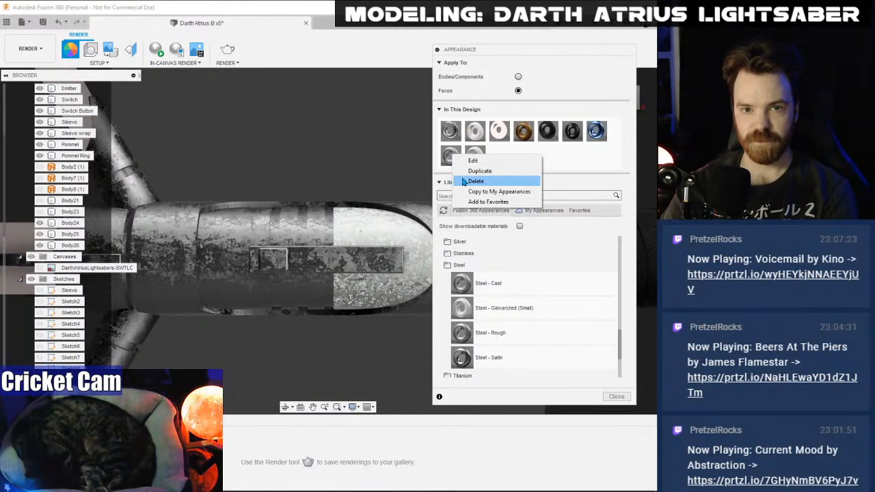
{"action": "left_click", "coordinate": [476, 181]}
{"action": "right_click", "coordinate": [578, 134]}
{"action": "left_click", "coordinate": [601, 160]}
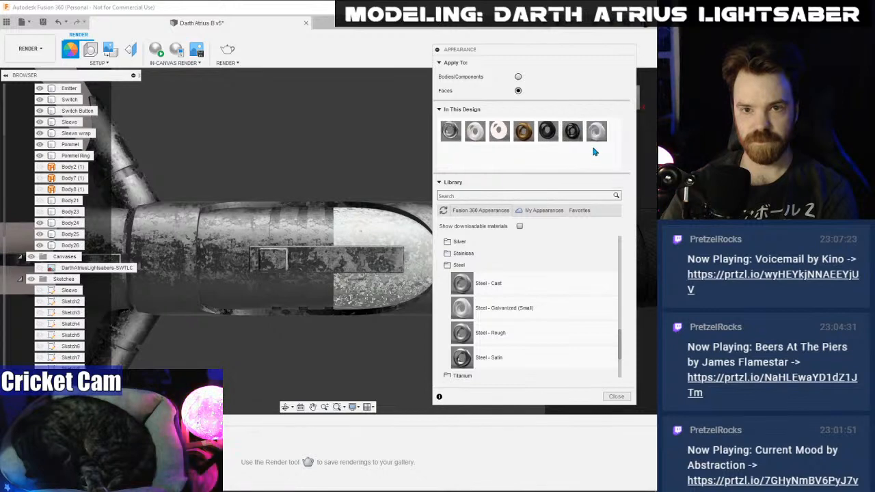
- Examine the image, roughness and advanced settings of Steel - Galvanized (Small) in the Material Editor
{"action": "right_click", "coordinate": [596, 130]}
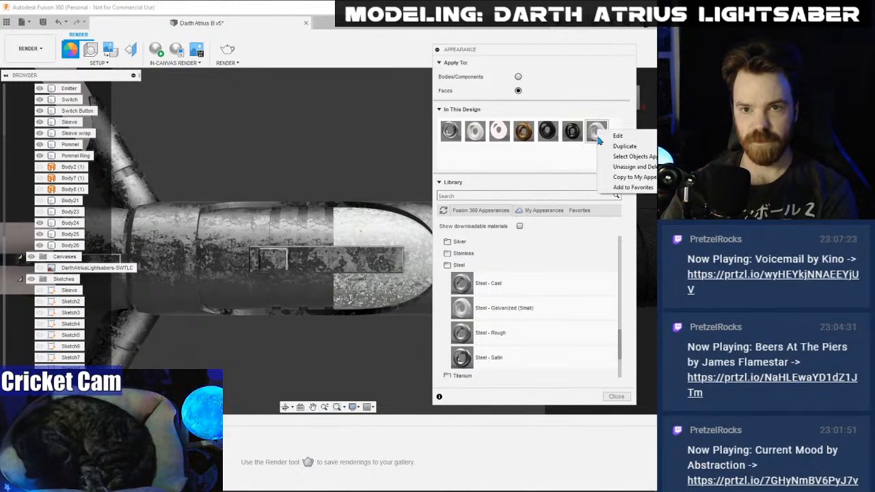
{"action": "left_click", "coordinate": [608, 137]}
{"action": "left_click", "coordinate": [391, 118]}
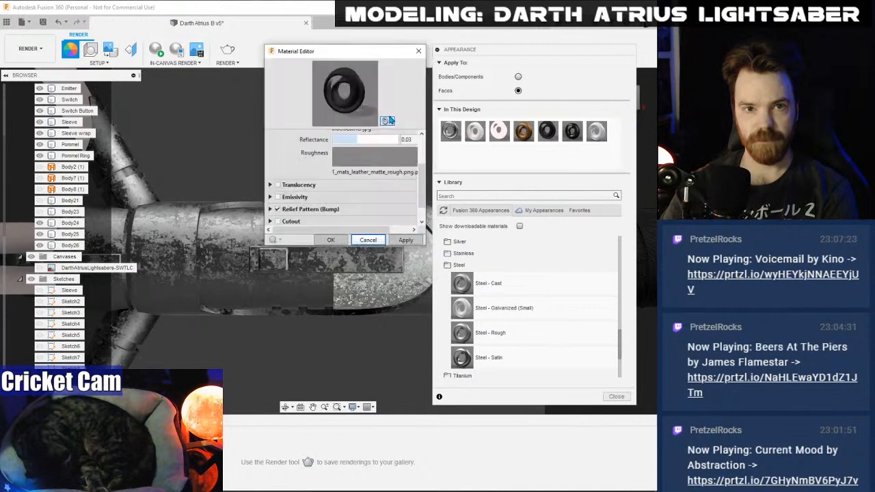
{"action": "scroll", "coordinate": [314, 183], "scroll_direction": "up", "scroll_amount": 1}
{"action": "scroll", "coordinate": [304, 192], "scroll_direction": "down", "scroll_amount": 1}
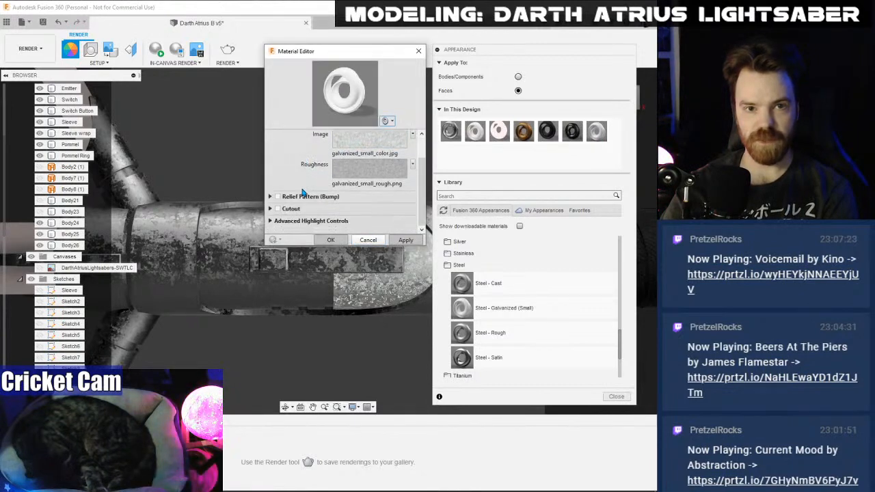
{"action": "scroll", "coordinate": [305, 192], "scroll_direction": "up", "scroll_amount": 1}
{"action": "scroll", "coordinate": [304, 193], "scroll_direction": "down", "scroll_amount": 1}
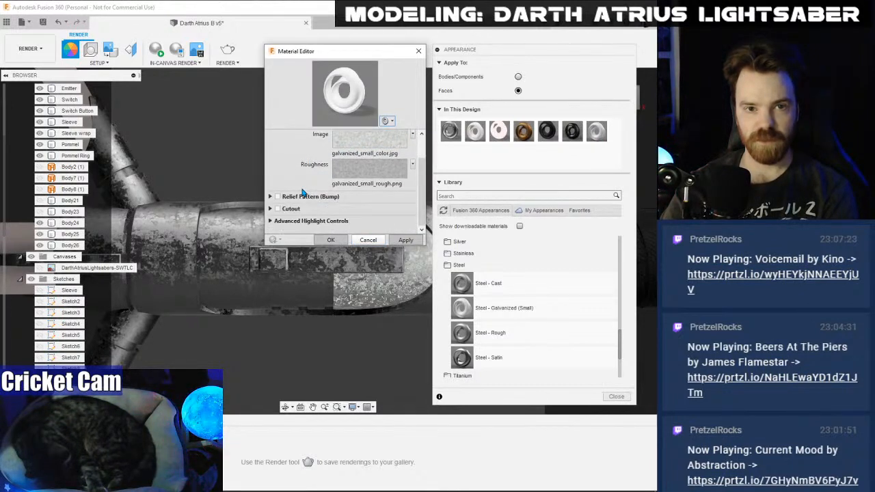
{"action": "scroll", "coordinate": [307, 188], "scroll_direction": "up", "scroll_amount": 1}
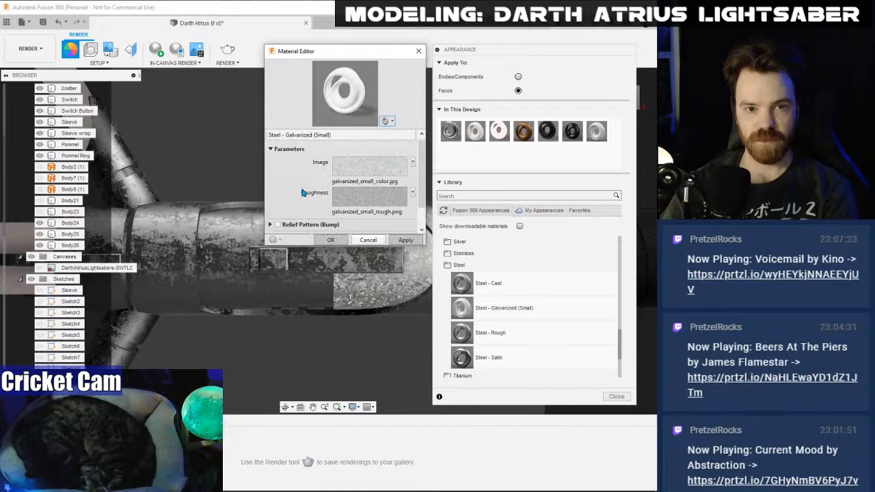
{"action": "left_click", "coordinate": [412, 166]}
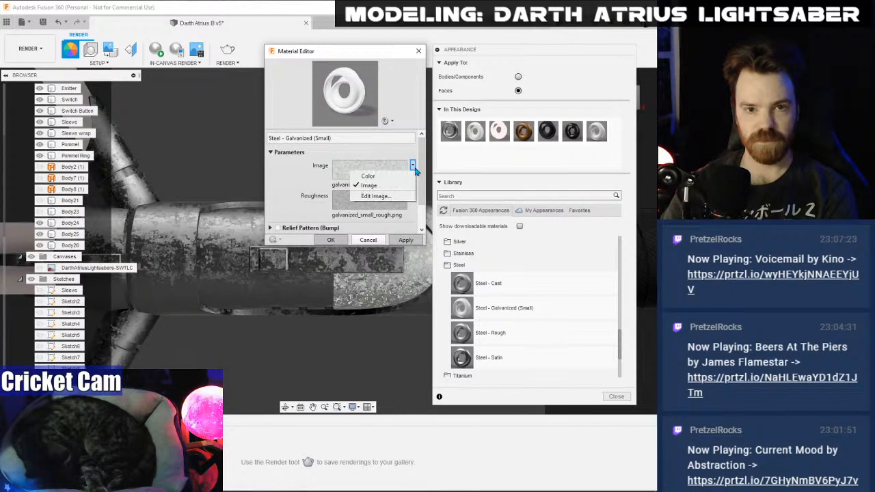
{"action": "left_click", "coordinate": [285, 187]}
{"action": "scroll", "coordinate": [290, 192], "scroll_direction": "down", "scroll_amount": 1}
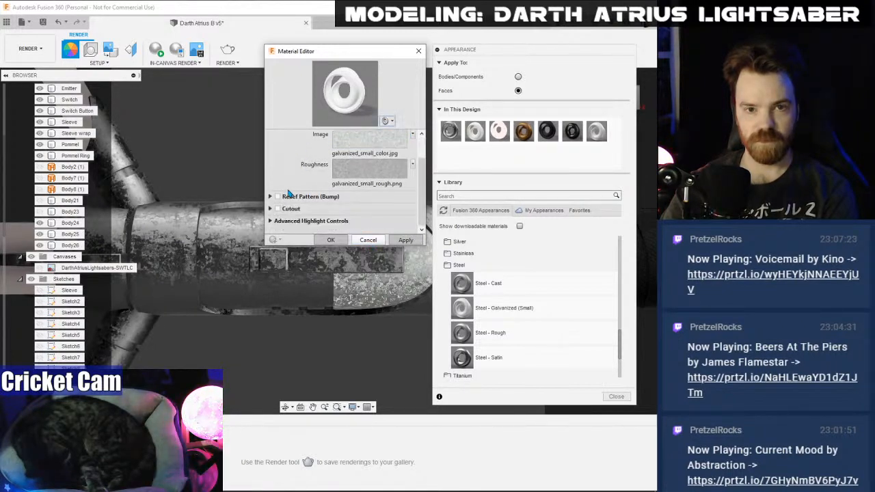
{"action": "left_click", "coordinate": [368, 240]}
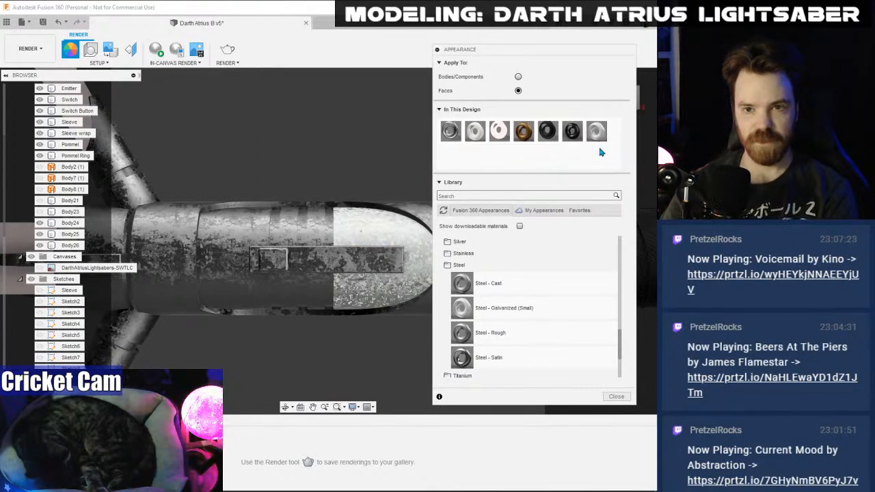
- Unassign and delete Steel - Galvanized (Small) from the design
{"action": "right_click", "coordinate": [600, 136]}
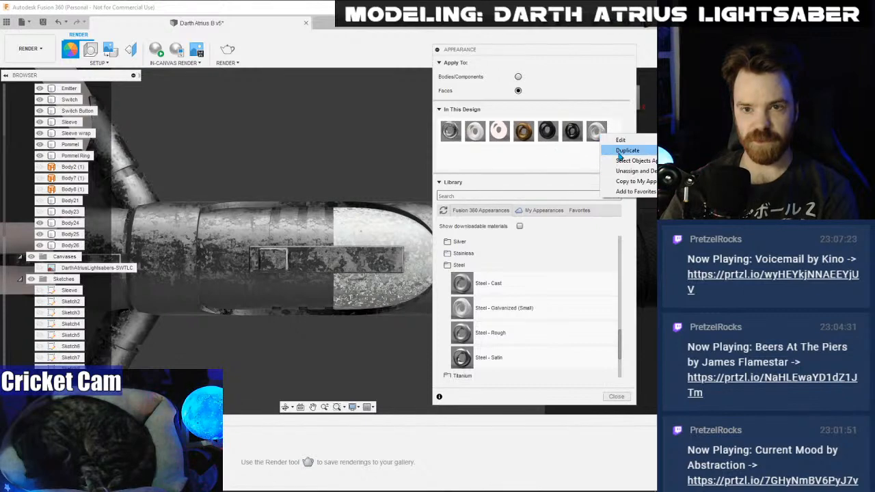
{"action": "left_click", "coordinate": [633, 170]}
{"action": "middle_click_drag", "start_coordinate": [290, 124], "coordinate": [326, 124]}
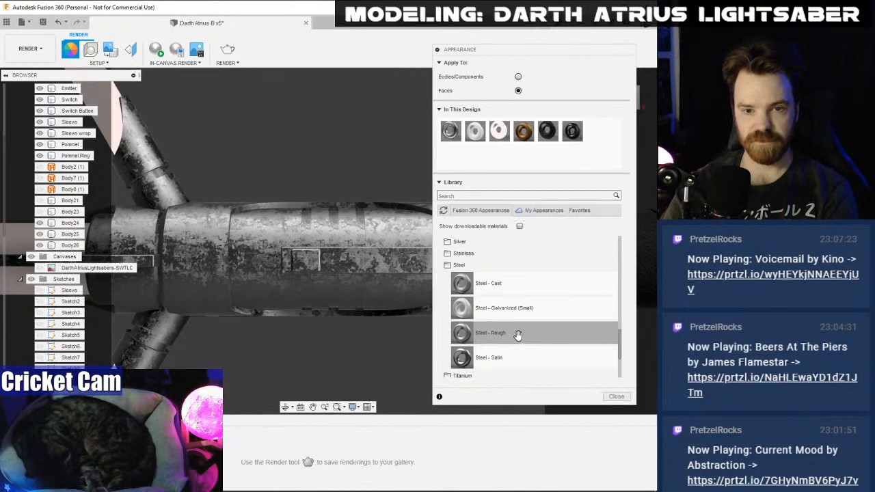
- Apply Steel - Rough to the rounded end face of the switch section and recolour it dark blue, RGB 59, 70, 87
{"action": "left_click_drag", "start_coordinate": [517, 335], "coordinate": [263, 270]}
{"action": "right_click", "coordinate": [590, 126]}
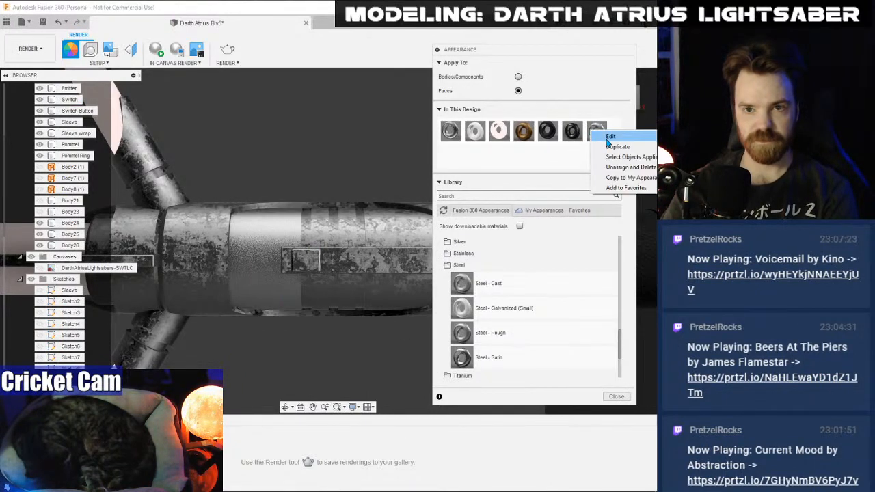
{"action": "left_click", "coordinate": [606, 135]}
{"action": "left_click", "coordinate": [364, 91]}
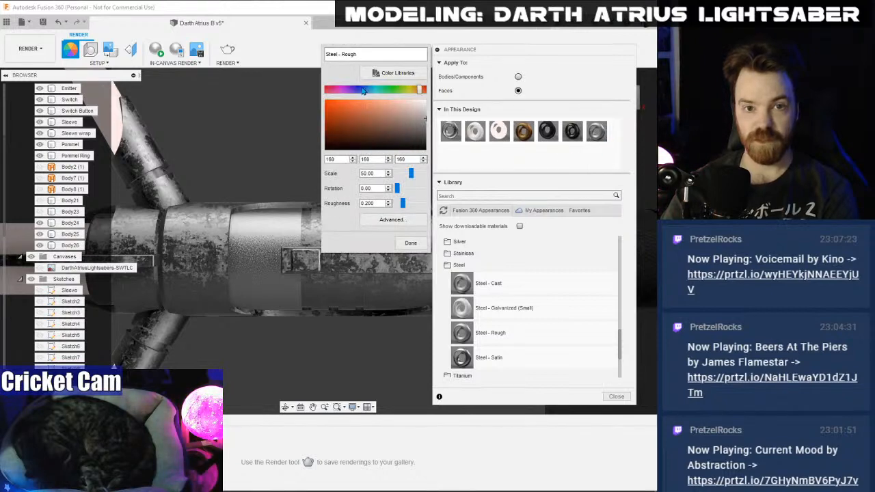
{"action": "left_click_drag", "start_coordinate": [420, 93], "coordinate": [366, 89]}
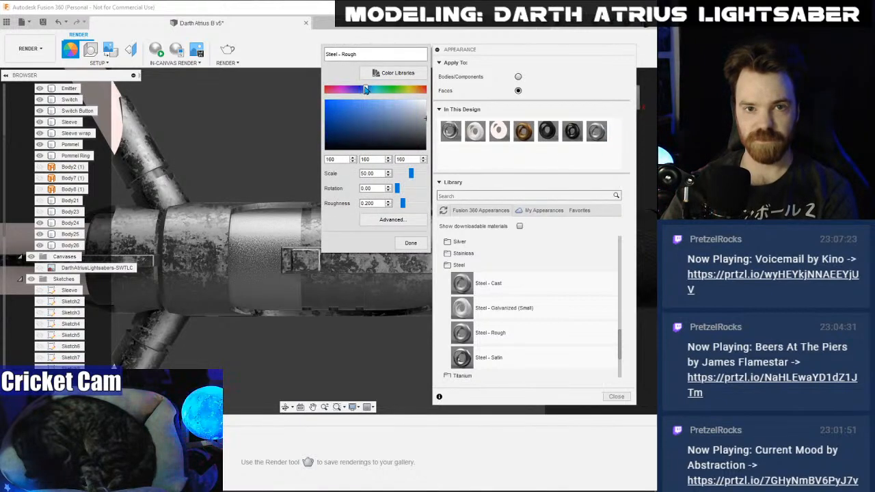
{"action": "left_click", "coordinate": [386, 119]}
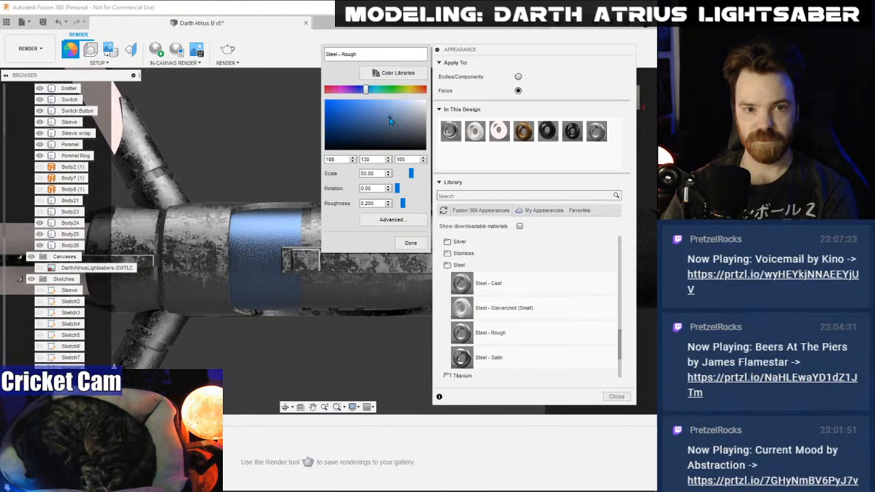
{"action": "mouse_move", "coordinate": [389, 120]}
{"action": "left_mouse_down"}
{"action": "mouse_move", "coordinate": [390, 134]}
{"action": "mouse_move", "coordinate": [403, 138]}
{"action": "mouse_move", "coordinate": [394, 137]}
{"action": "left_mouse_up"}
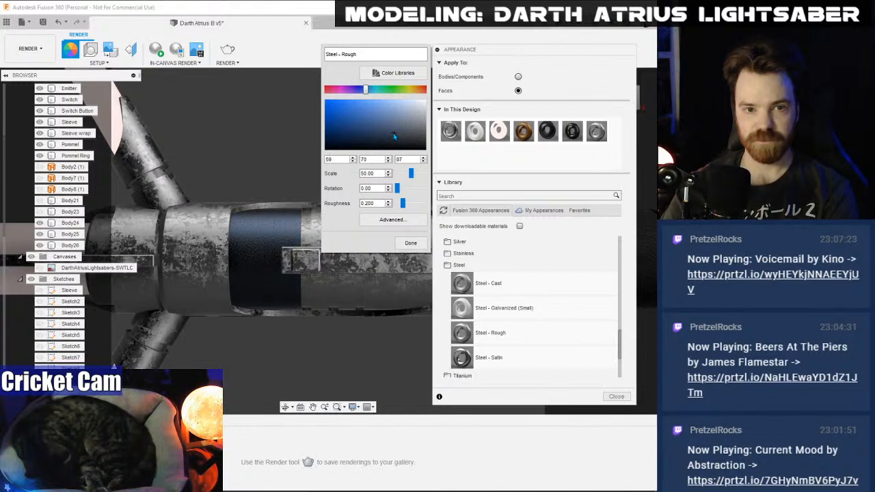
{"action": "left_click", "coordinate": [411, 243]}
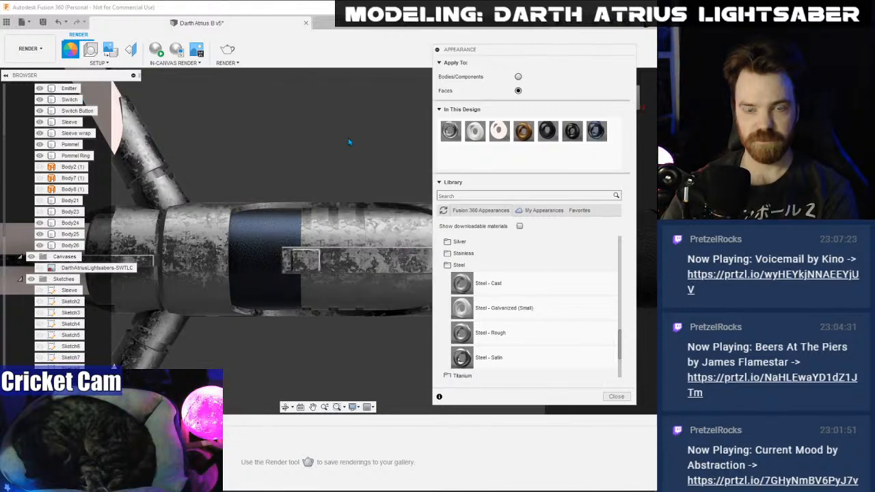
- Apply the blue Steel - Rough to the remaining rounded inlay surfaces surrounding the switch plate
{"action": "middle_click_drag", "start_coordinate": [319, 176], "coordinate": [204, 195], "text": "shift"}
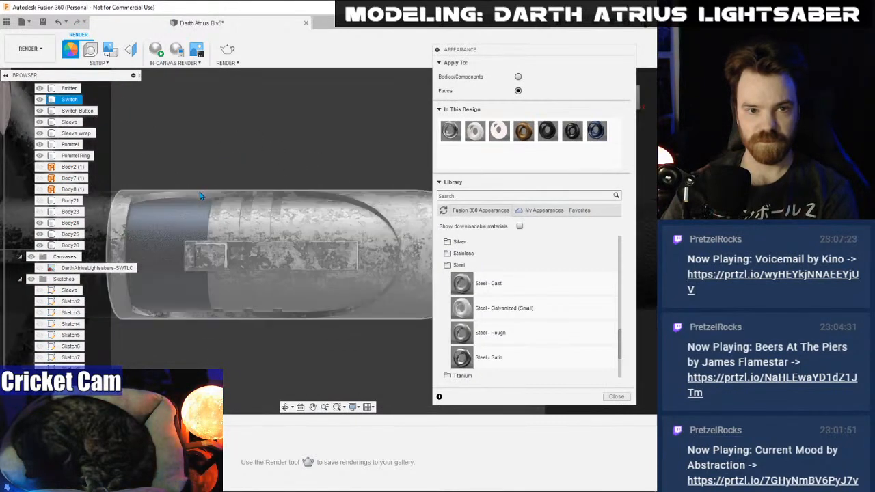
{"action": "left_click_drag", "start_coordinate": [200, 195], "coordinate": [405, 315]}
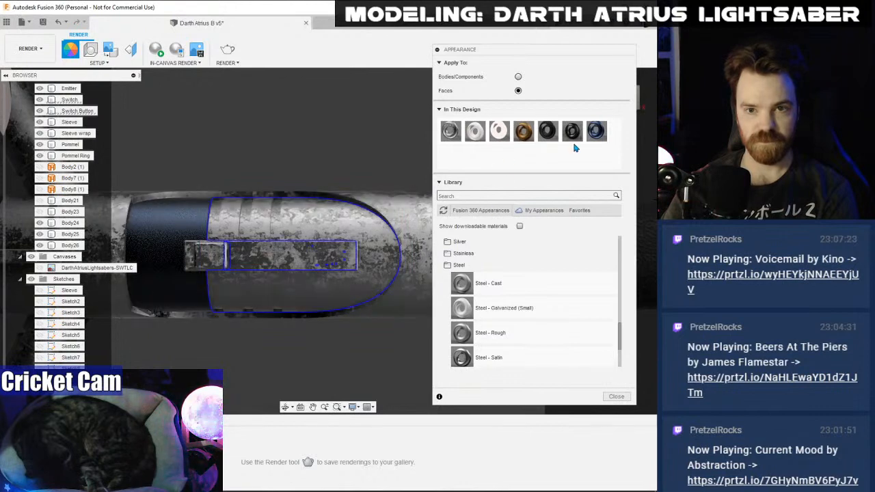
{"action": "left_click_drag", "start_coordinate": [595, 131], "coordinate": [335, 217]}
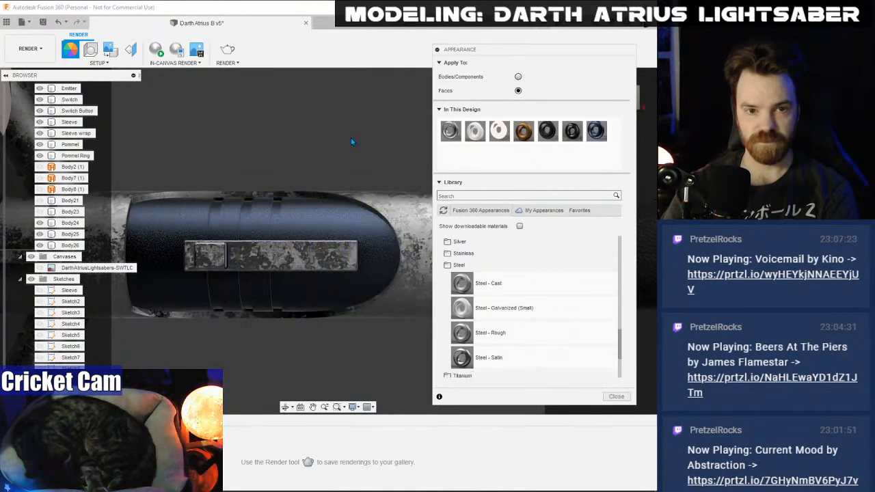
{"action": "scroll", "coordinate": [351, 142], "scroll_direction": "down", "scroll_amount": 1}
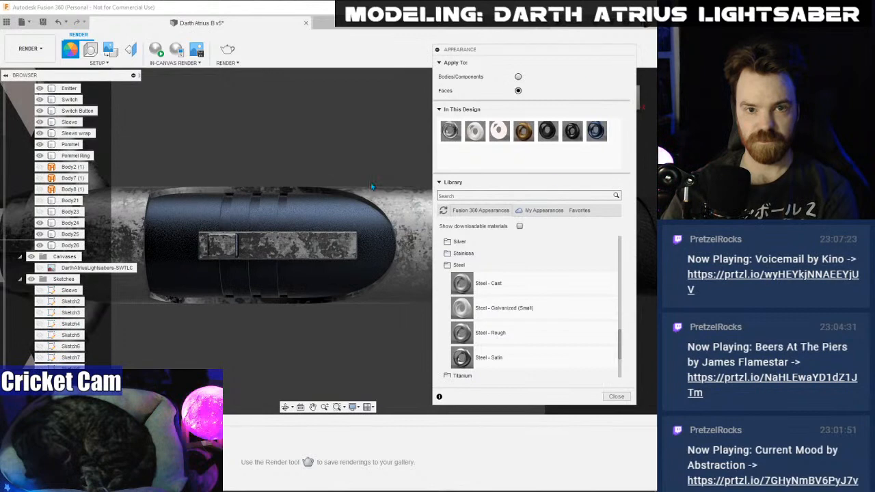
- Apply Steel - Scifi Rough to the inner edge faces of the switch button to match the rest of it
{"action": "mouse_move", "coordinate": [523, 53]}
{"action": "left_mouse_down"}
{"action": "mouse_move", "coordinate": [550, 96]}
{"action": "mouse_move", "coordinate": [387, 94]}
{"action": "mouse_move", "coordinate": [481, 88]}
{"action": "left_mouse_up"}
{"action": "mouse_move", "coordinate": [328, 236]}
{"action": "middle_mouse_down", "text": "shift"}
{"action": "mouse_move", "coordinate": [274, 219]}
{"action": "mouse_move", "coordinate": [274, 130]}
{"action": "mouse_move", "coordinate": [301, 253]}
{"action": "middle_mouse_up", "text": "shift"}
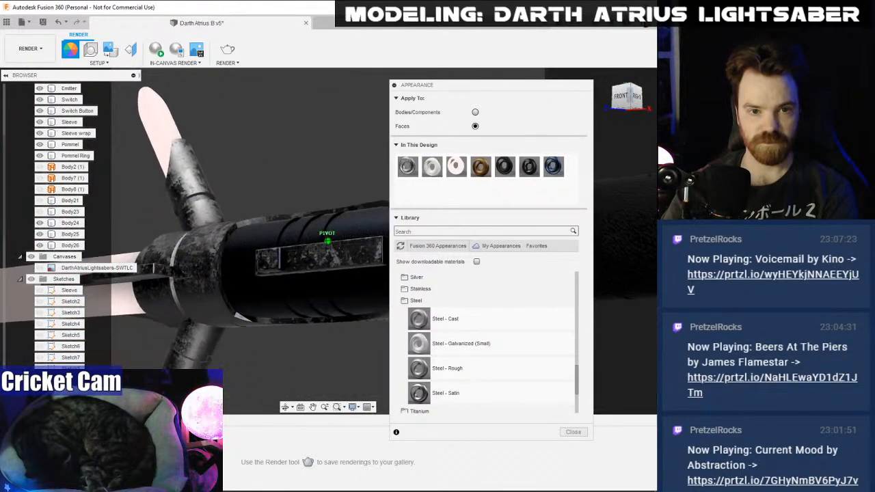
{"action": "left_click", "coordinate": [301, 253]}
{"action": "scroll", "coordinate": [301, 253], "scroll_direction": "up", "scroll_amount": 3}
{"action": "left_click", "coordinate": [255, 244]}
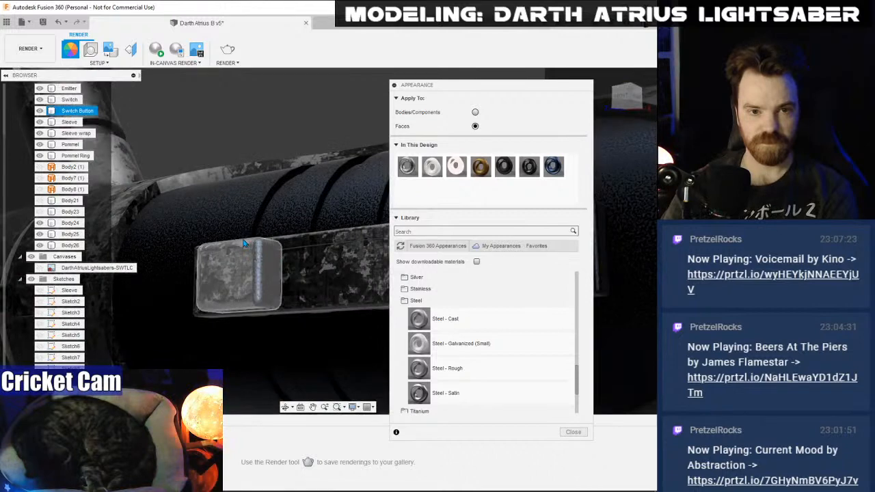
{"action": "left_click", "coordinate": [243, 245]}
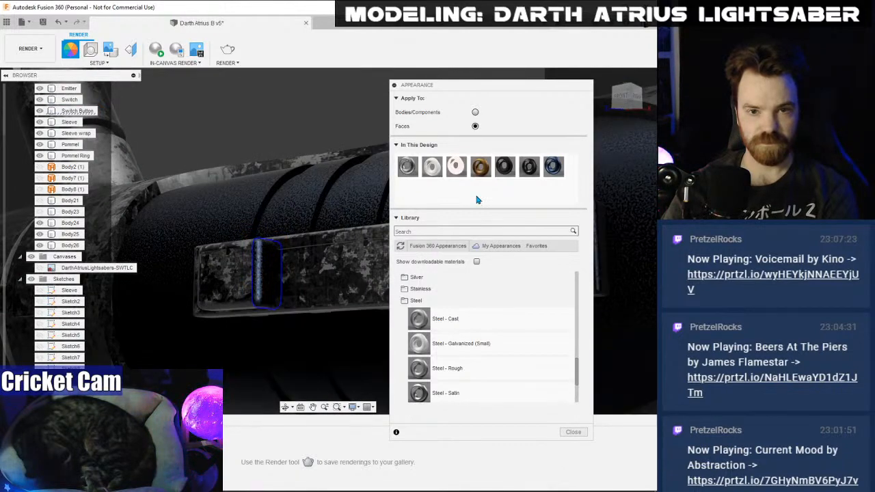
{"action": "left_click_drag", "start_coordinate": [407, 166], "coordinate": [260, 275]}
{"action": "middle_click_drag", "start_coordinate": [342, 224], "coordinate": [362, 192], "text": "shift"}
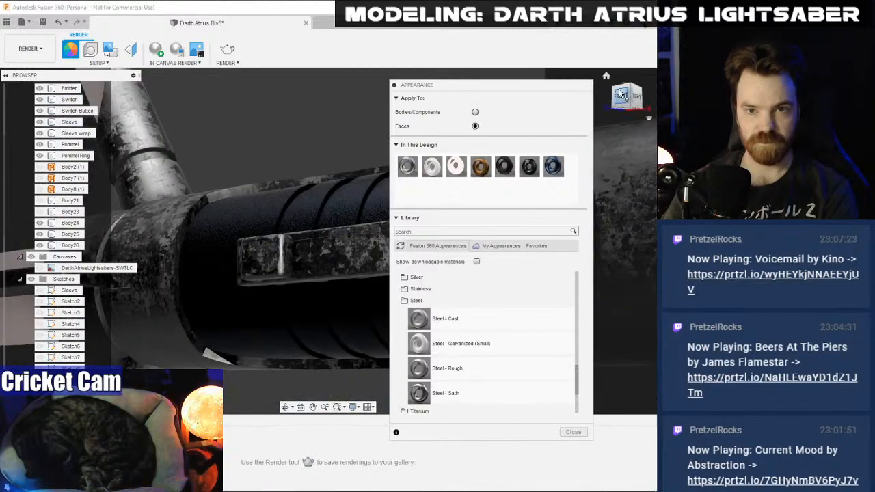
- Try the blue Steel - Rough on the outer face and stepped bands at the sleeve end of the switch section
{"action": "middle_click_drag", "start_coordinate": [620, 110], "coordinate": [125, 175], "text": "shift"}
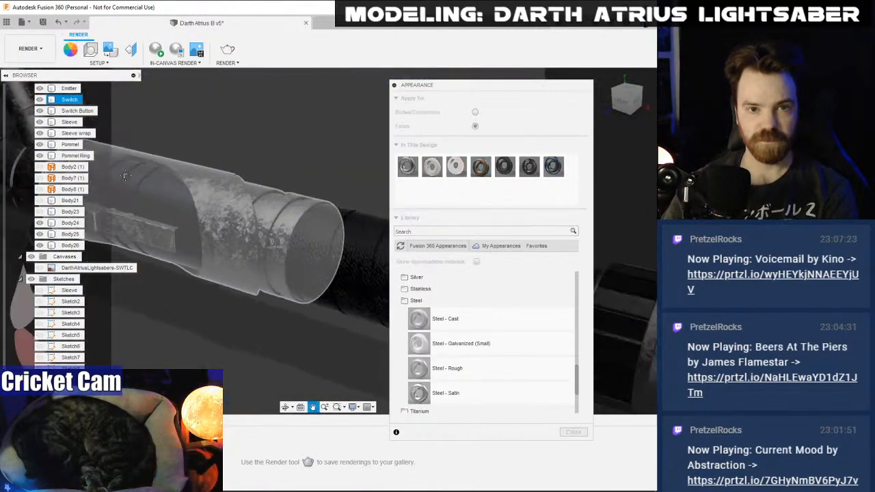
{"action": "left_click", "coordinate": [622, 102]}
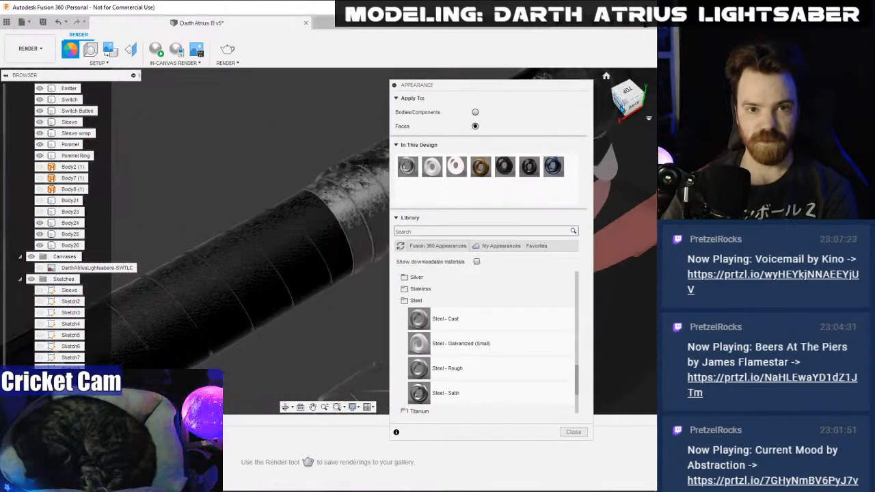
{"action": "left_click", "coordinate": [223, 150]}
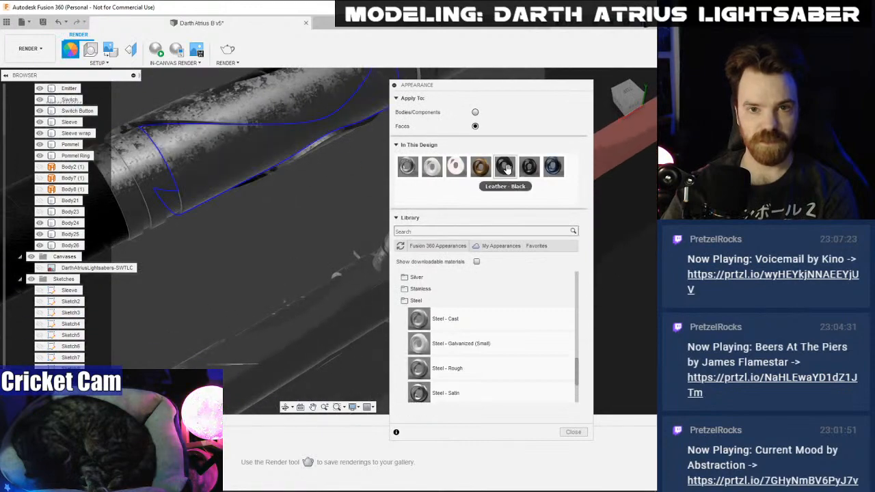
{"action": "left_click_drag", "start_coordinate": [553, 168], "coordinate": [258, 170]}
{"action": "middle_click_drag", "start_coordinate": [255, 231], "coordinate": [400, 219]}
{"action": "scroll", "coordinate": [335, 181], "scroll_direction": "up", "scroll_amount": 4}
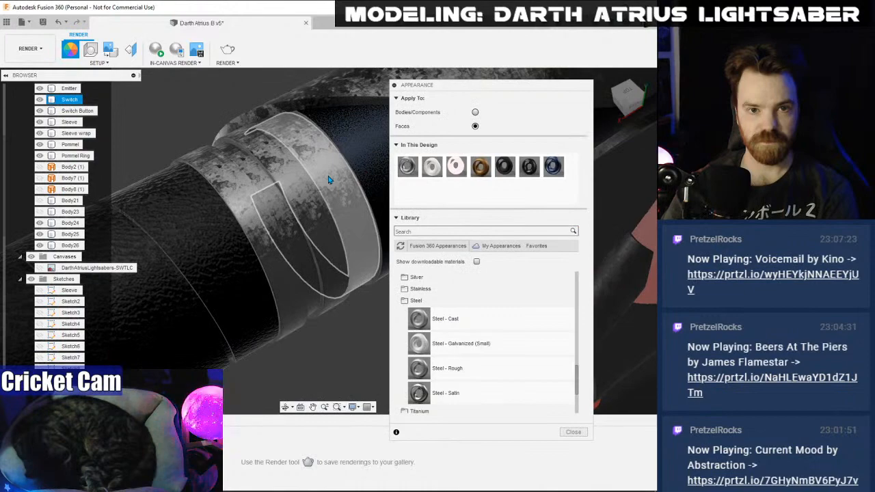
{"action": "scroll", "coordinate": [328, 179], "scroll_direction": "down", "scroll_amount": 4}
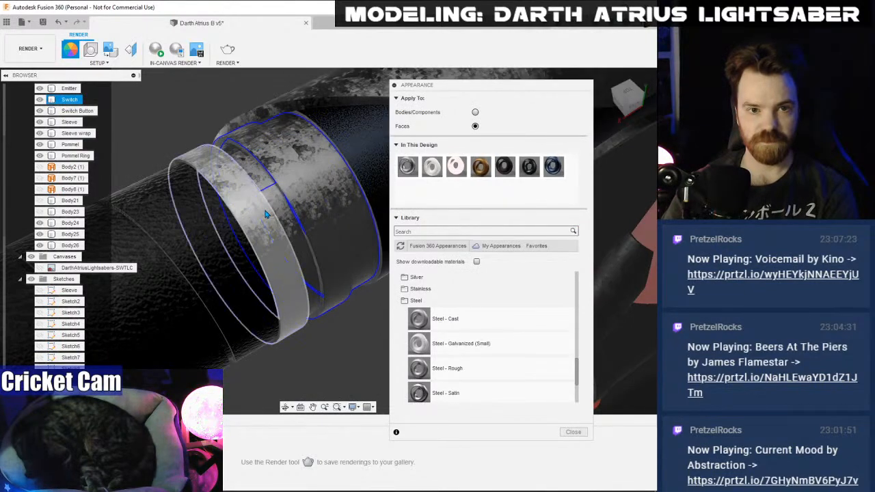
{"action": "left_click_drag", "start_coordinate": [530, 168], "coordinate": [305, 200]}
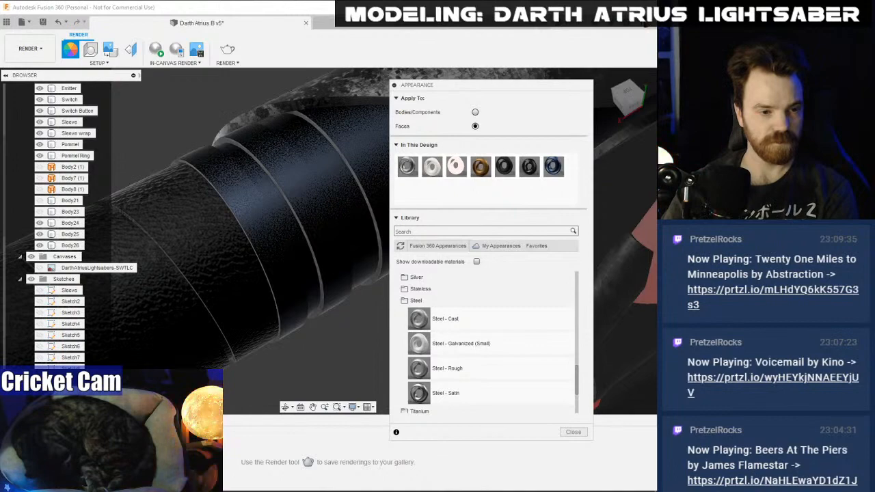
- Switch to the project files folder, open the reference image of the lightsaber and examine its switch section colours up close
{"action": "key", "text": "alt+Tab"}
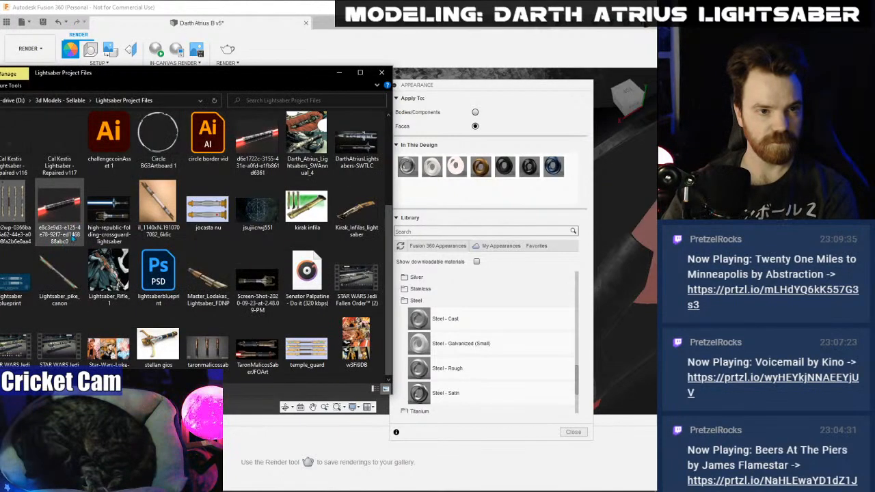
{"action": "double_click", "coordinate": [109, 213]}
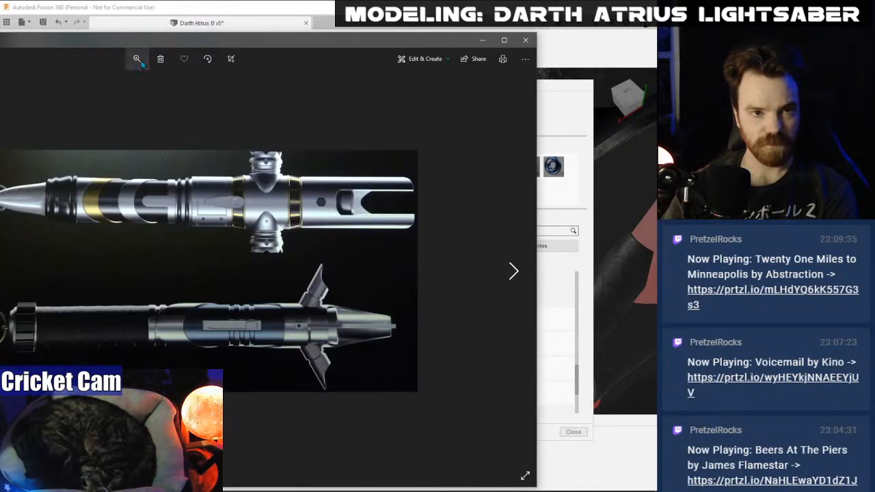
{"action": "left_click", "coordinate": [140, 62]}
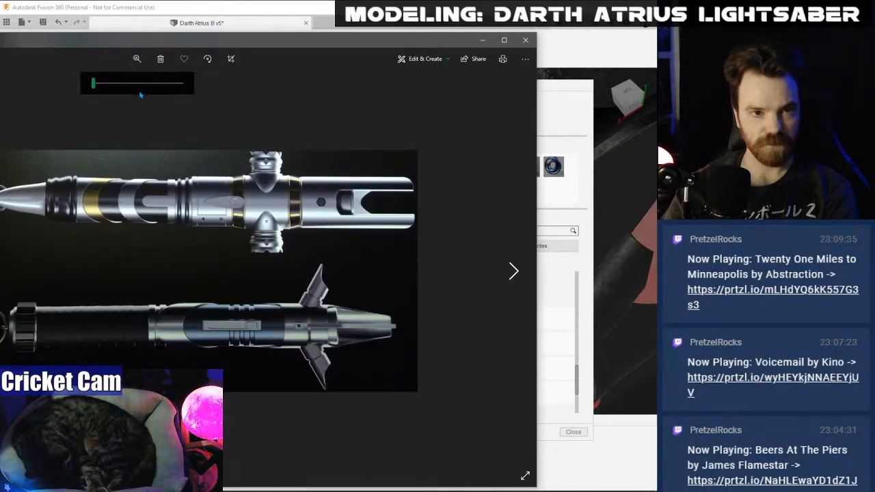
{"action": "left_click_drag", "start_coordinate": [143, 85], "coordinate": [156, 86]}
{"action": "left_click_drag", "start_coordinate": [183, 287], "coordinate": [185, 115]}
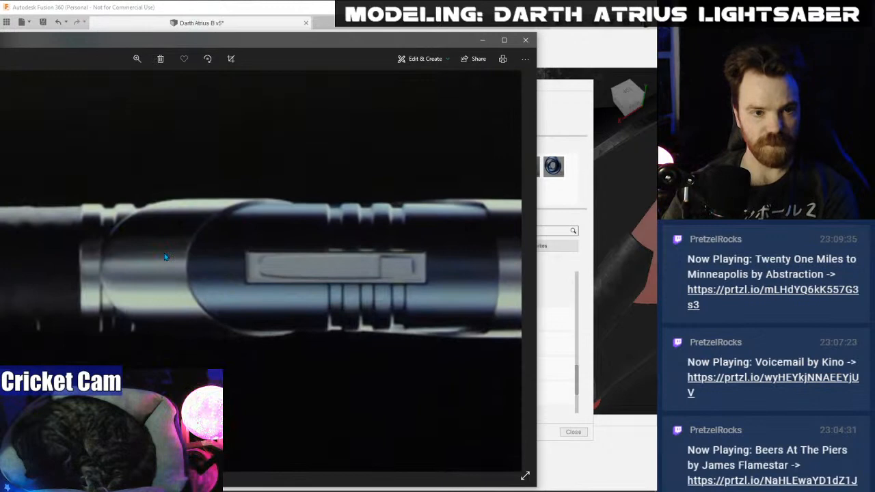
{"action": "left_click", "coordinate": [454, 30]}
- Reapply Steel - Scifi Rough to the outer face and stepped bands at the sleeve end of the switch section
{"action": "left_click_drag", "start_coordinate": [448, 87], "coordinate": [518, 84]}
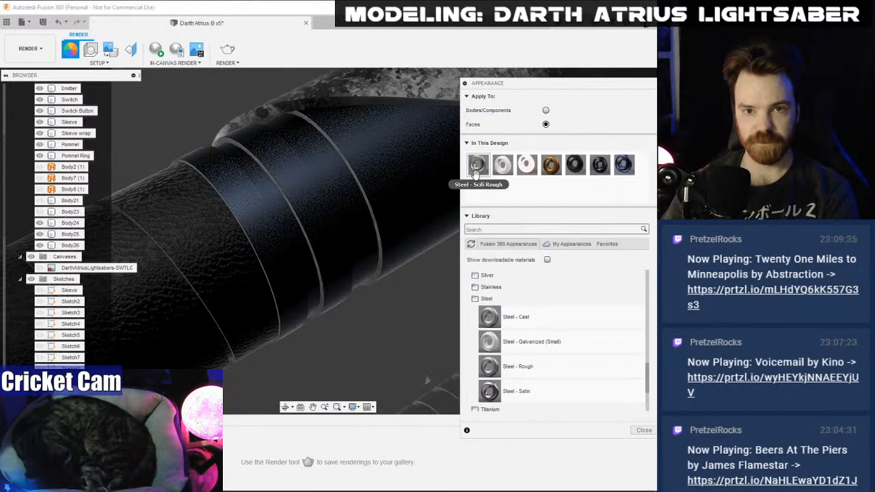
{"action": "left_click", "coordinate": [320, 213]}
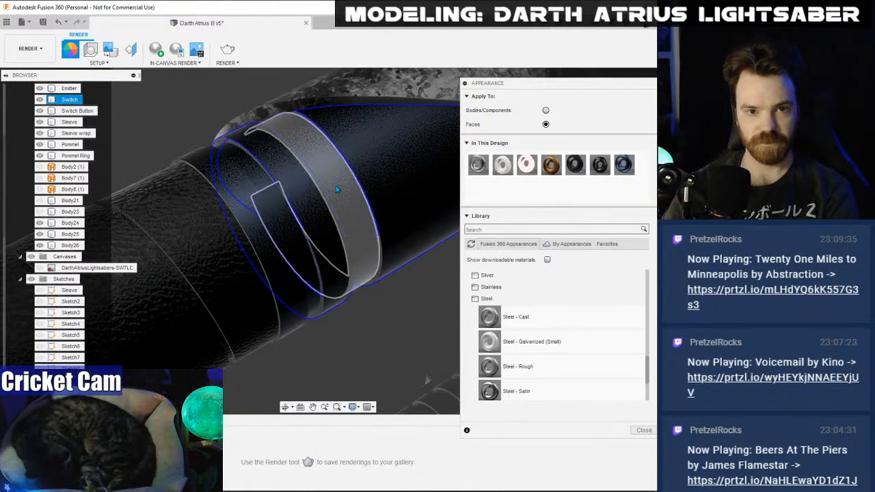
{"action": "left_click_drag", "start_coordinate": [336, 187], "coordinate": [273, 242]}
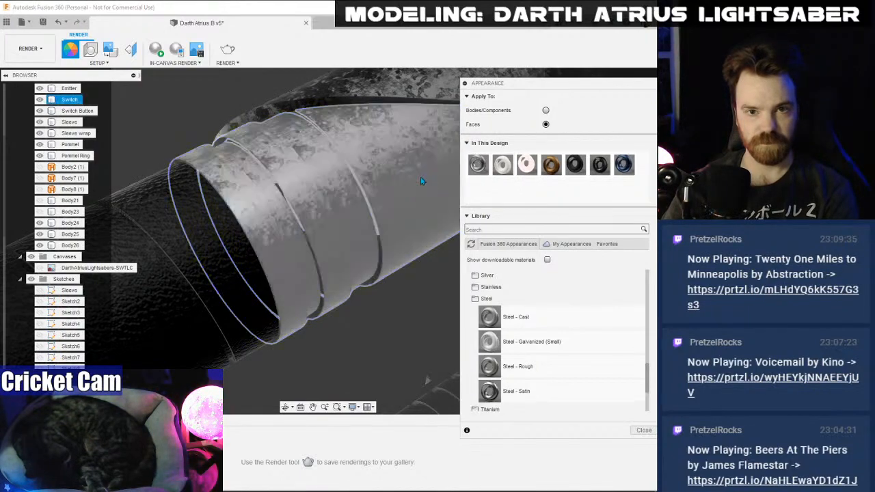
{"action": "scroll", "coordinate": [412, 275], "scroll_direction": "down", "scroll_amount": 4}
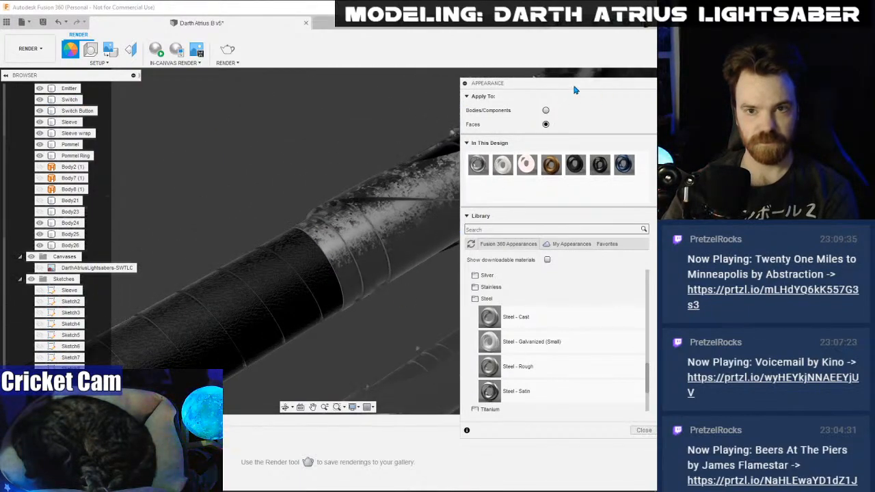
- Finish editing appearances and examine the whole lightsaber's finishes from the home, front and angled views
{"action": "left_click_drag", "start_coordinate": [574, 89], "coordinate": [289, 106]}
{"action": "left_click_drag", "start_coordinate": [635, 92], "coordinate": [652, 93]}
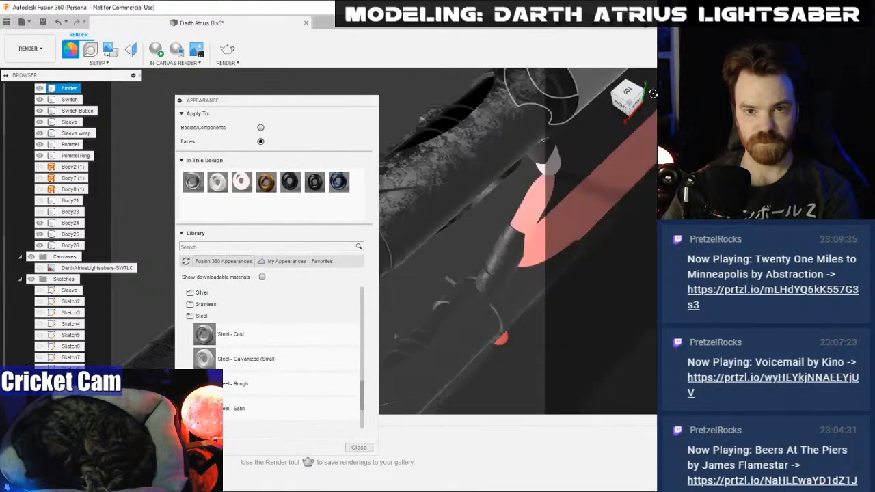
{"action": "left_click", "coordinate": [653, 94]}
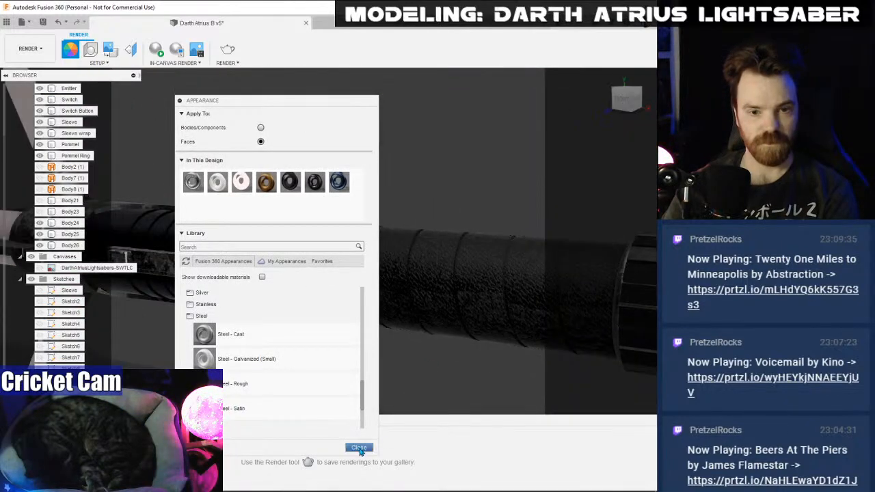
{"action": "left_click", "coordinate": [359, 448]}
{"action": "left_click", "coordinate": [607, 77]}
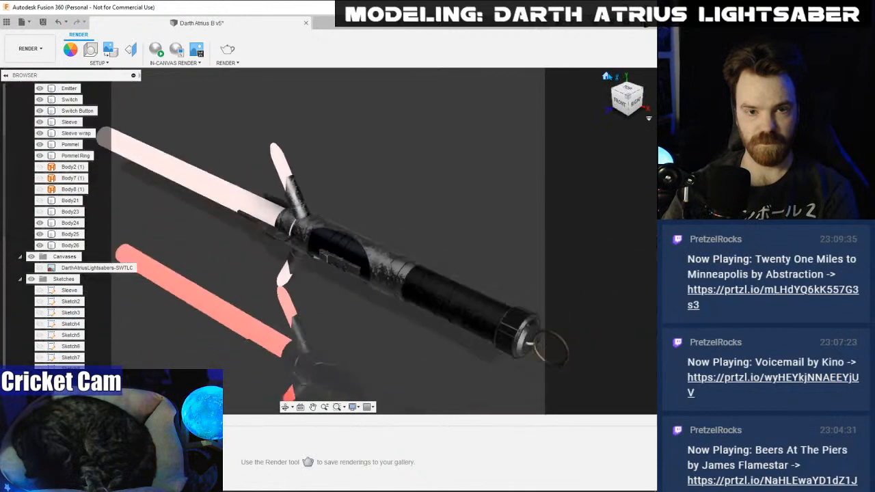
{"action": "left_click", "coordinate": [618, 104]}
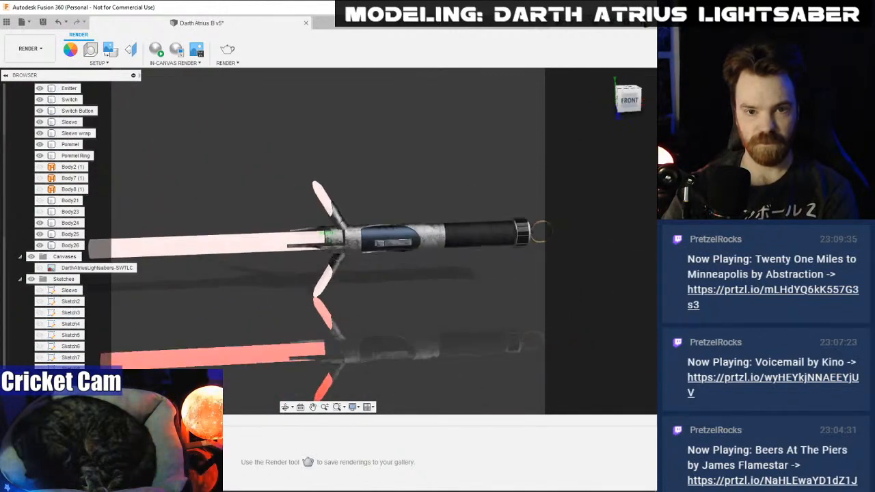
{"action": "left_click_drag", "start_coordinate": [629, 99], "coordinate": [637, 108]}
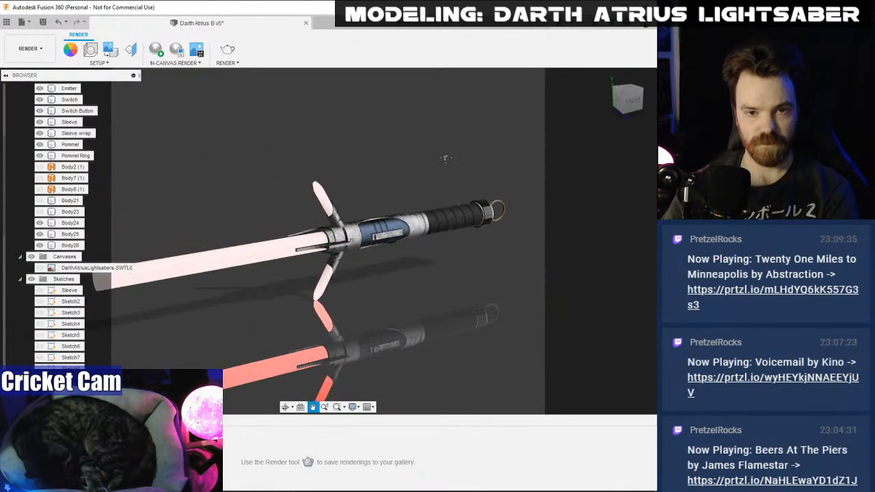
{"action": "middle_click_drag", "start_coordinate": [445, 157], "coordinate": [392, 195]}
{"action": "scroll", "coordinate": [389, 202], "scroll_direction": "down", "scroll_amount": 3}
{"action": "scroll", "coordinate": [386, 204], "scroll_direction": "up", "scroll_amount": 4}
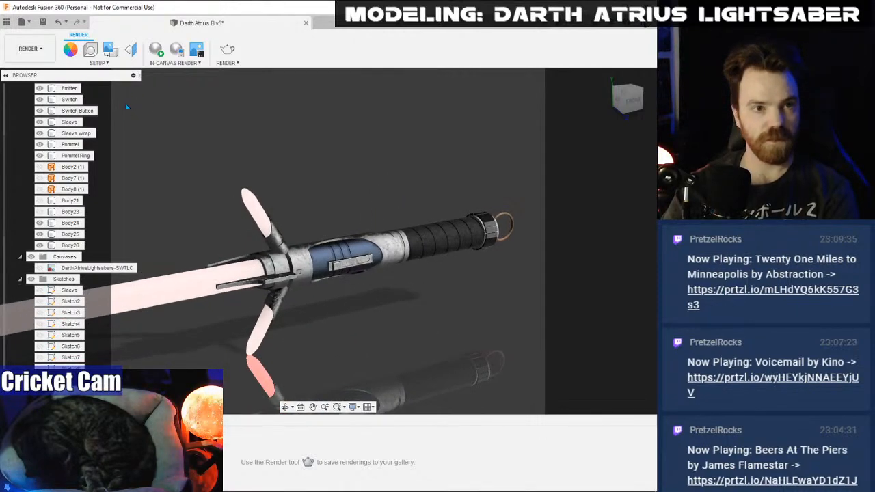
- Turn off the ground plane in the scene settings
{"action": "left_click", "coordinate": [91, 50]}
{"action": "left_click", "coordinate": [581, 261]}
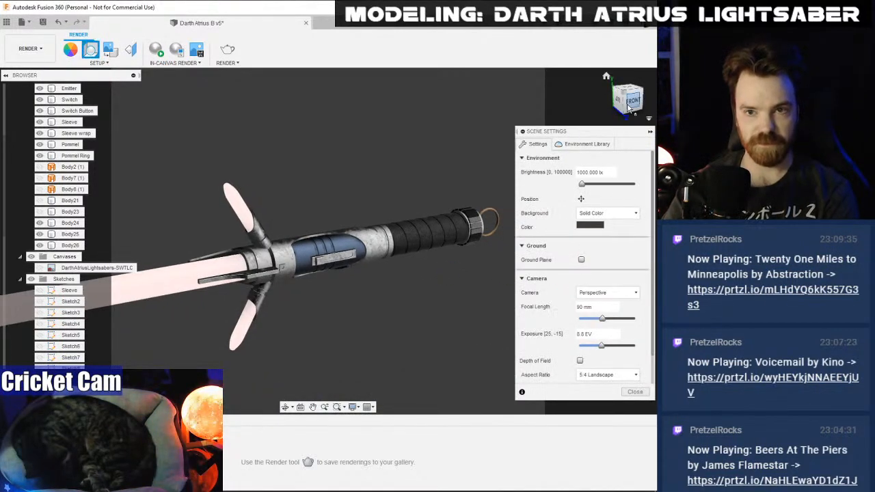
- Examine the lightsaber against the solid background from angled and front views and close the scene settings
{"action": "mouse_move", "coordinate": [629, 108]}
{"action": "left_mouse_down"}
{"action": "mouse_move", "coordinate": [645, 31]}
{"action": "mouse_move", "coordinate": [628, 97]}
{"action": "mouse_move", "coordinate": [641, 76]}
{"action": "mouse_move", "coordinate": [648, 108]}
{"action": "mouse_move", "coordinate": [633, 100]}
{"action": "mouse_move", "coordinate": [629, 108]}
{"action": "left_mouse_up"}
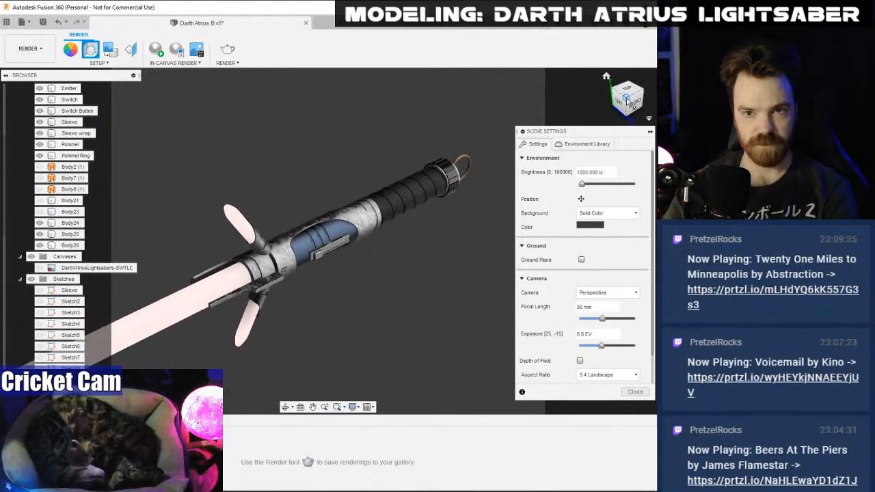
{"action": "left_click", "coordinate": [627, 101]}
{"action": "scroll", "coordinate": [425, 242], "scroll_direction": "up", "scroll_amount": 1}
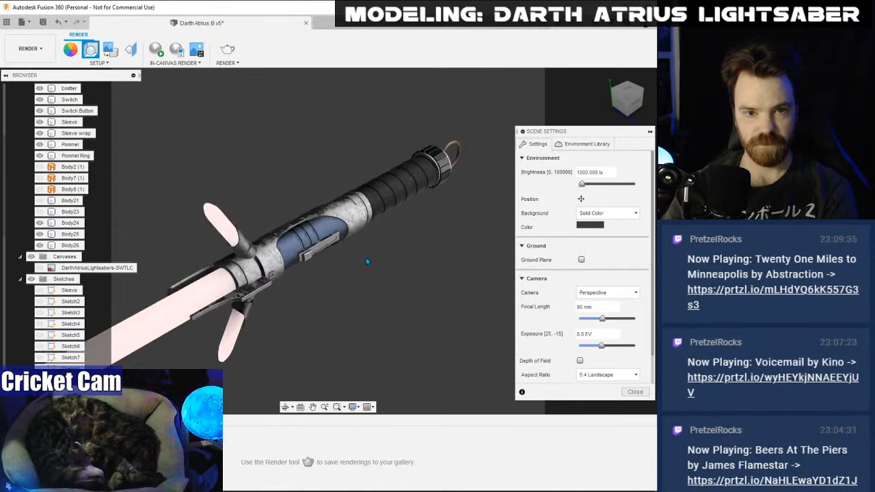
{"action": "middle_click_drag", "start_coordinate": [366, 258], "coordinate": [285, 243]}
{"action": "scroll", "coordinate": [397, 240], "scroll_direction": "up", "scroll_amount": 1}
{"action": "left_click", "coordinate": [633, 103]}
{"action": "scroll", "coordinate": [369, 236], "scroll_direction": "down", "scroll_amount": 1}
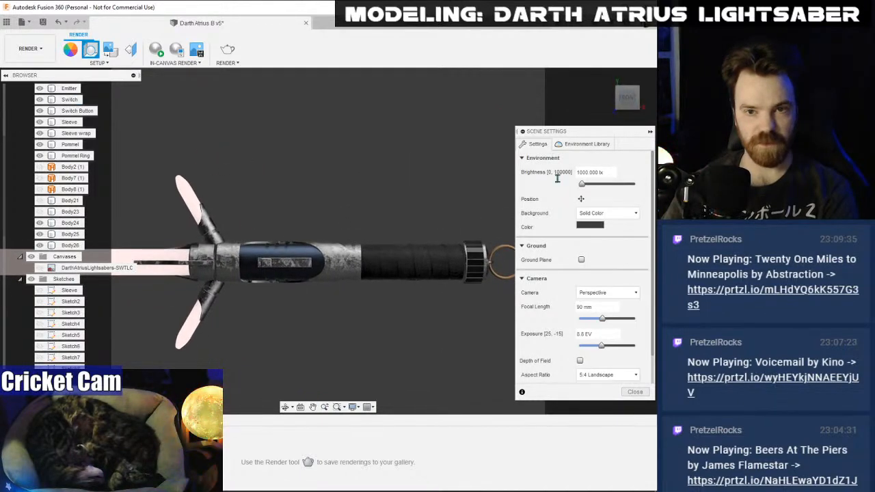
{"action": "left_click", "coordinate": [634, 393]}
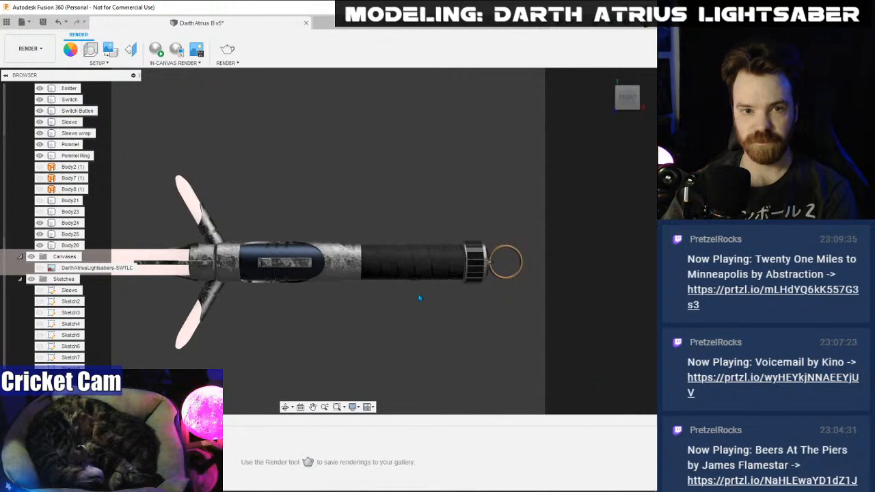
- Centre the hilt in the front view and preview its finishes and blade glow with an in-canvas render
{"action": "left_click", "coordinate": [403, 250]}
{"action": "middle_click_drag", "start_coordinate": [403, 250], "coordinate": [397, 236]}
{"action": "left_click", "coordinate": [420, 170]}
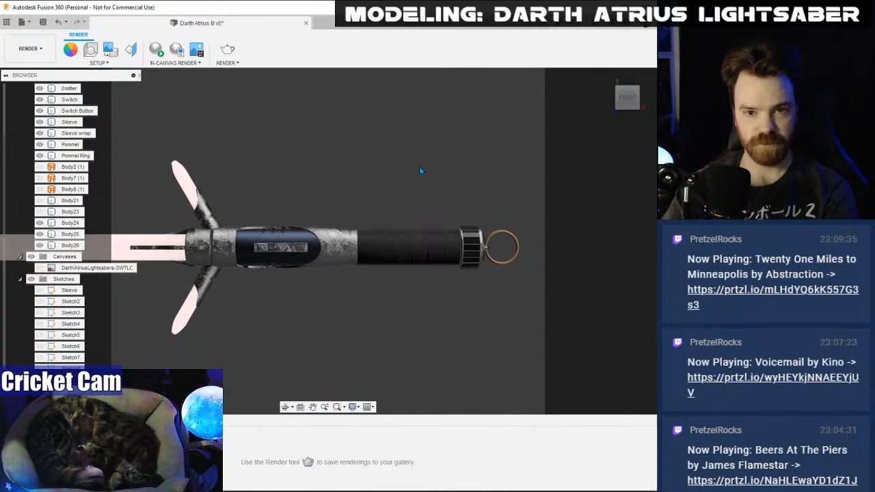
{"action": "left_click", "coordinate": [156, 49]}
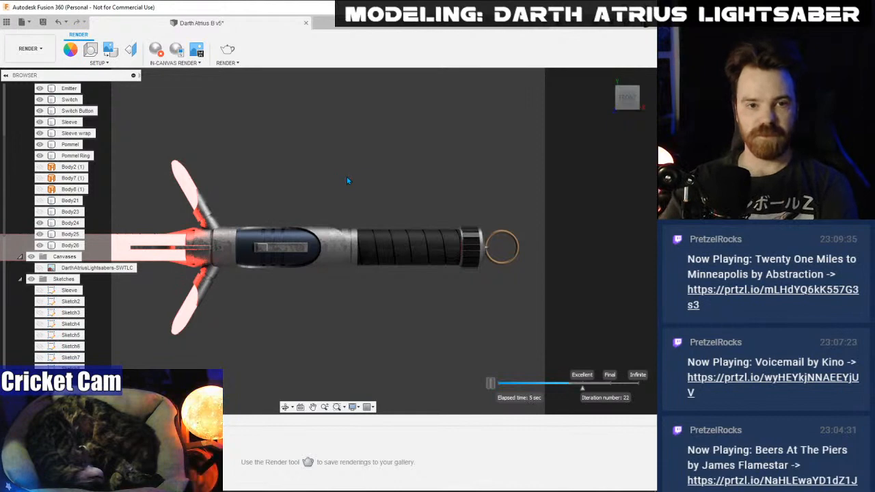
{"action": "middle_click_drag", "start_coordinate": [339, 209], "coordinate": [345, 203]}
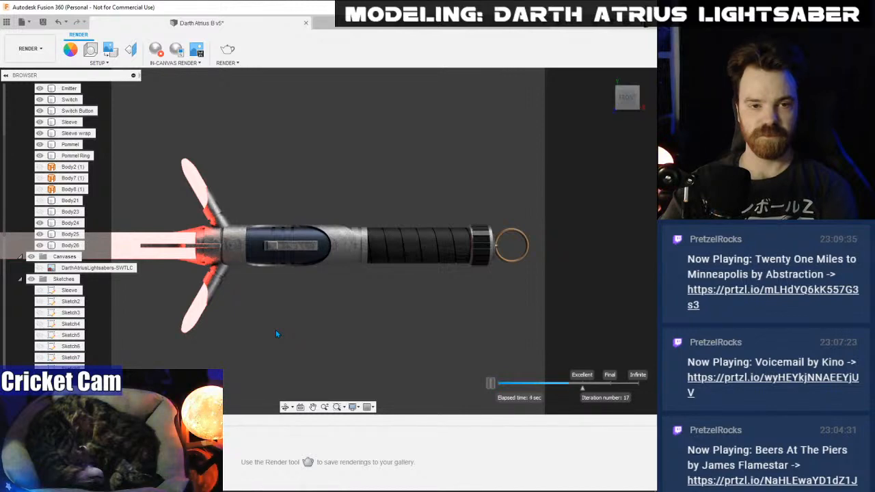
{"action": "left_click", "coordinate": [156, 50]}
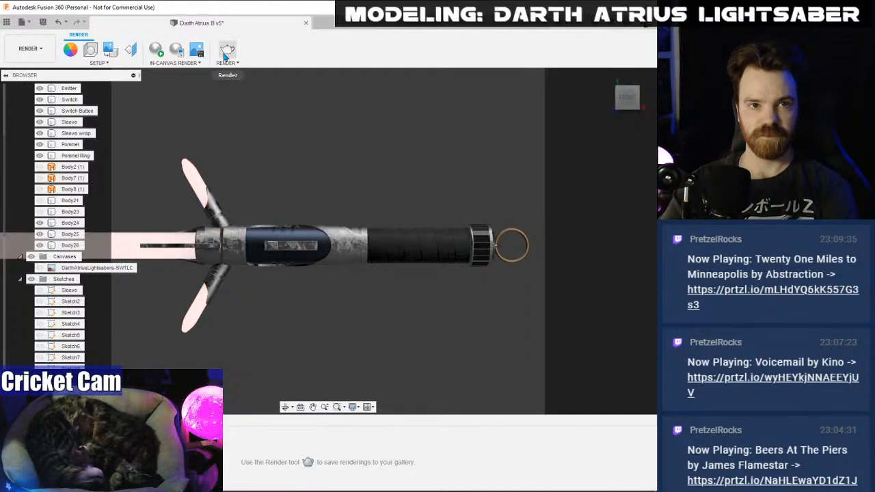
- Darken the scene's solid background colour to RGB 35, 35, 35
{"action": "left_click", "coordinate": [91, 49]}
{"action": "left_click", "coordinate": [595, 225]}
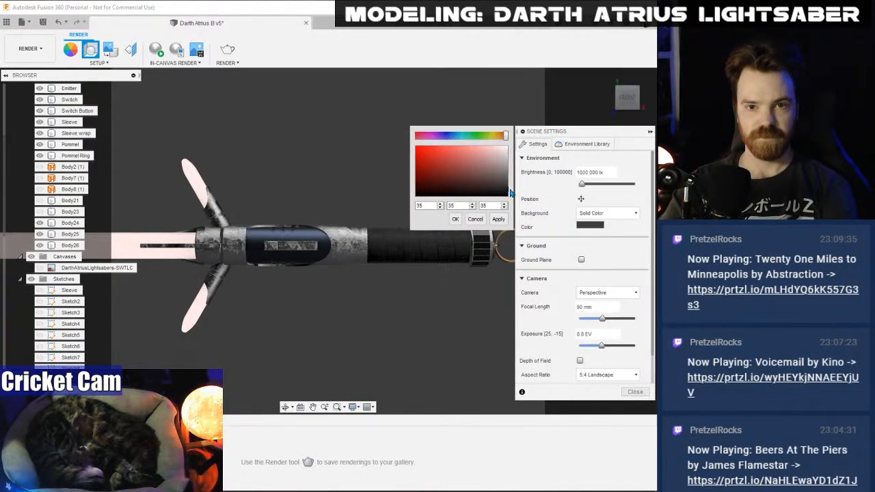
{"action": "key", "text": "Return"}
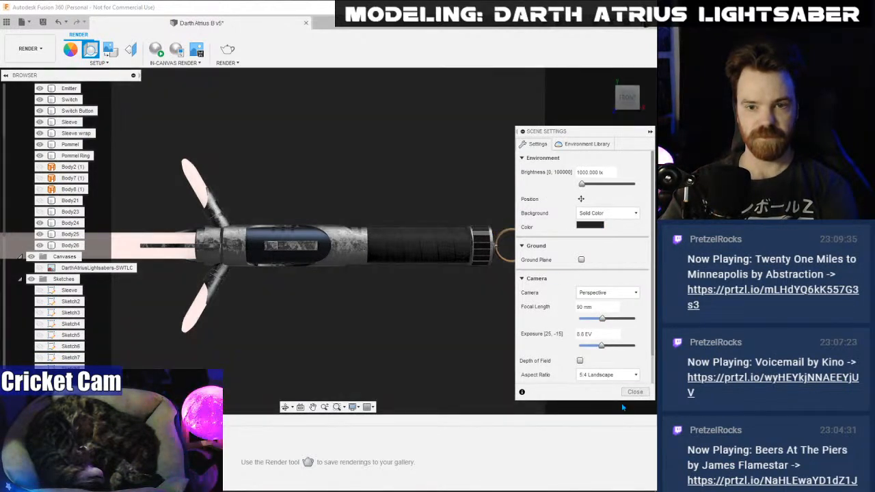
{"action": "left_click", "coordinate": [635, 392]}
- Preview the darker background with an in-canvas render, stop it and return to the Design workspace
{"action": "left_click", "coordinate": [156, 50]}
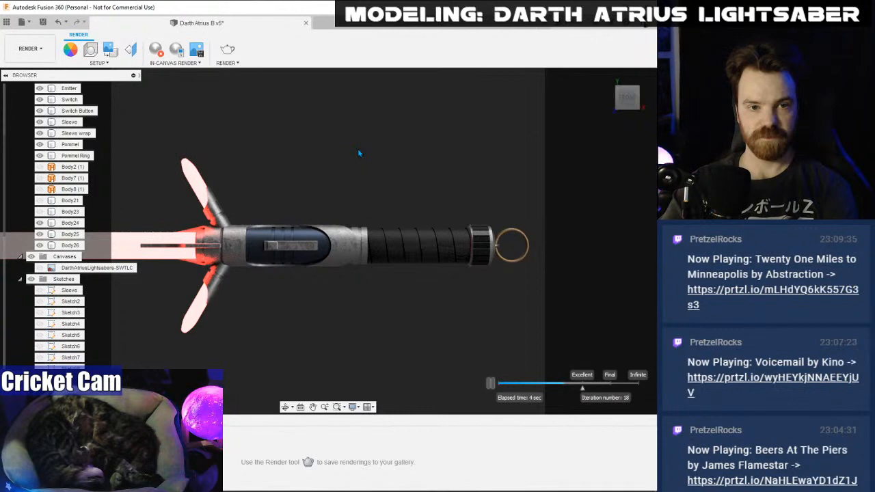
{"action": "left_click", "coordinate": [156, 49]}
{"action": "left_click", "coordinate": [28, 48]}
{"action": "left_click", "coordinate": [26, 70]}
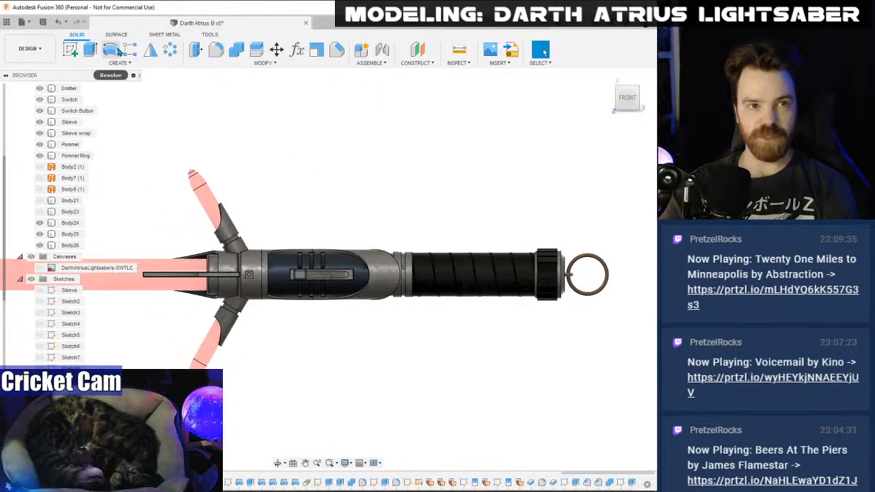
{"action": "left_click", "coordinate": [277, 49]}
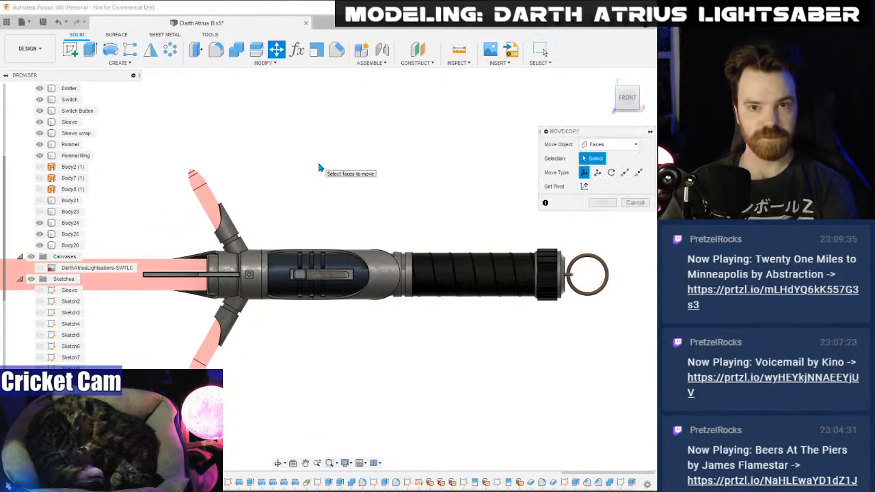
{"action": "left_click_drag", "start_coordinate": [167, 142], "coordinate": [559, 381]}
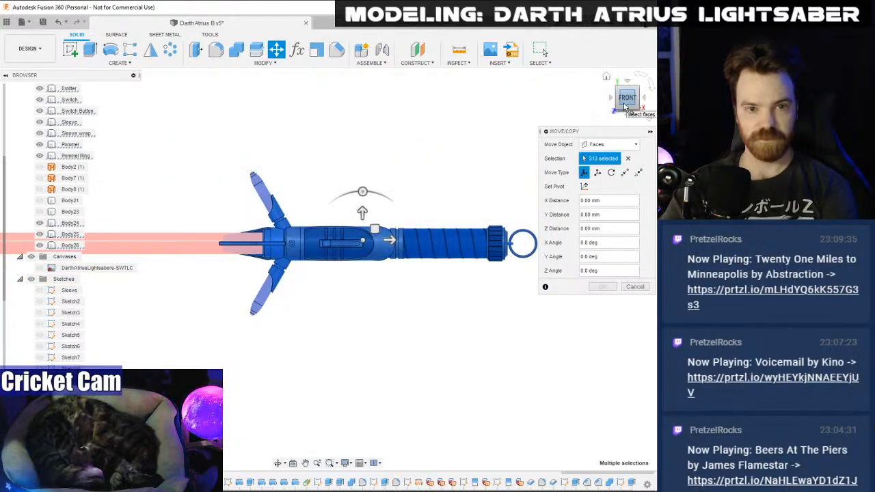
{"action": "left_click", "coordinate": [638, 88]}
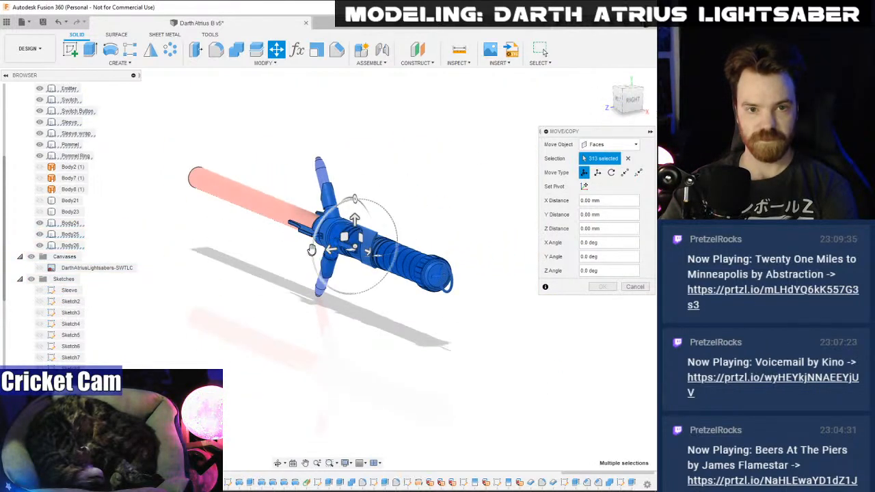
{"action": "left_click", "coordinate": [354, 198]}
{"action": "left_click_drag", "start_coordinate": [354, 198], "coordinate": [359, 198]}
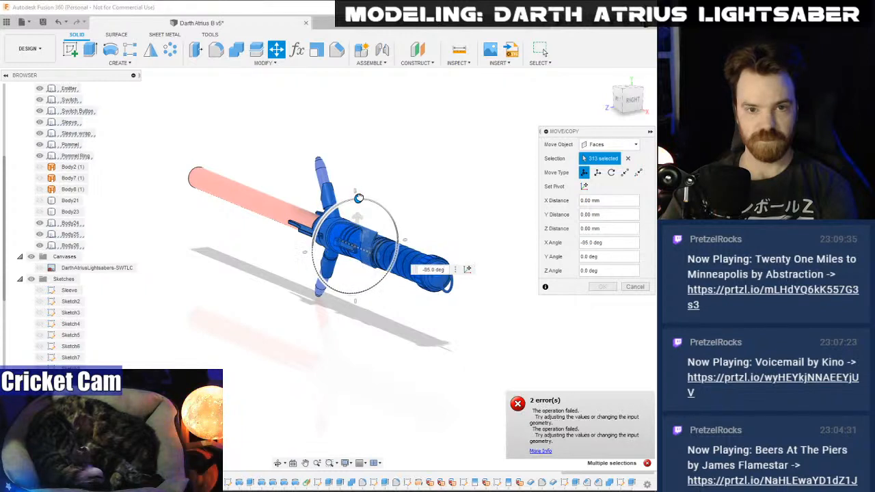
{"action": "left_click", "coordinate": [635, 287]}
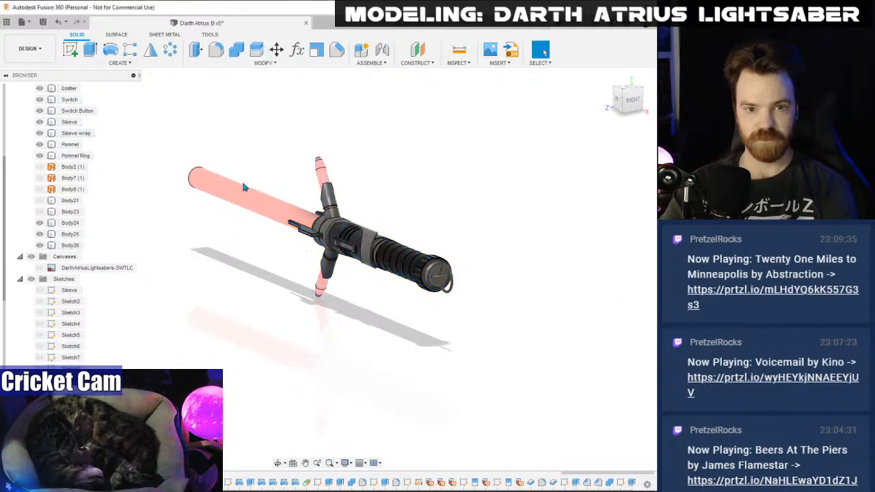
- Rotate the emitter, switch, sleeve wrap, pommel and pommel ring bodies -90 degrees about the origin X axis along the hilt
{"action": "left_click", "coordinate": [276, 49]}
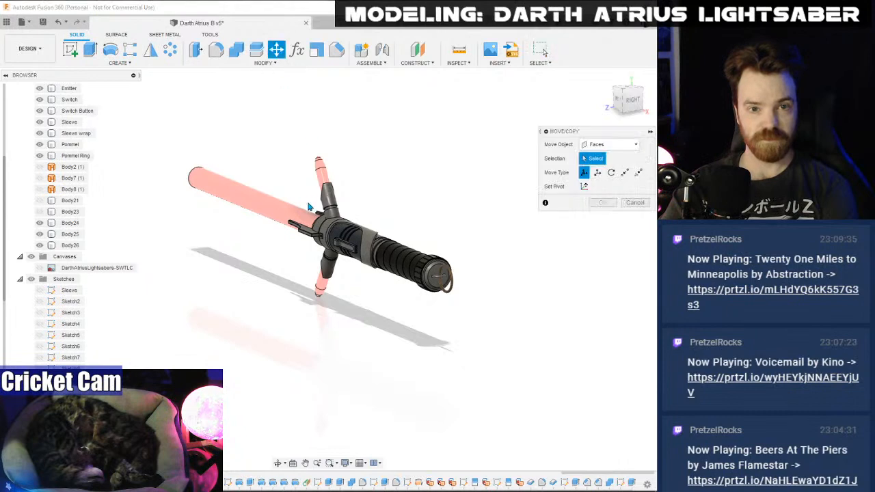
{"action": "left_click", "coordinate": [611, 145]}
{"action": "left_click", "coordinate": [601, 162]}
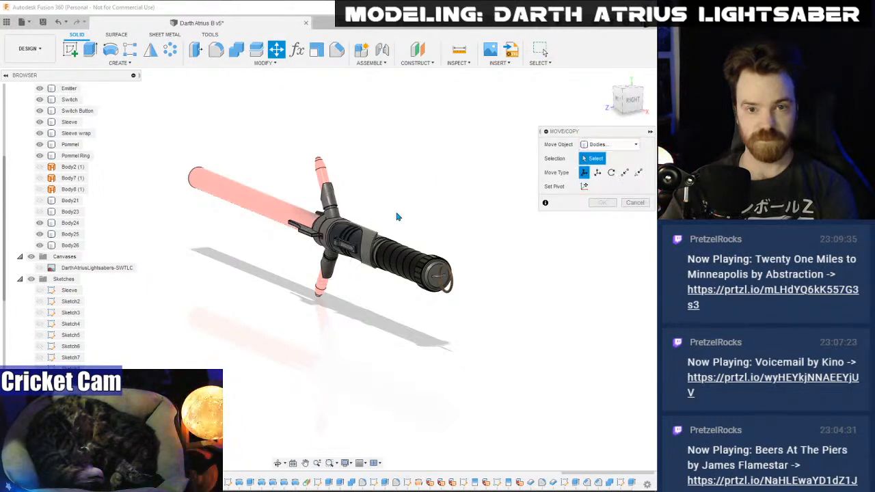
{"action": "left_click", "coordinate": [349, 240]}
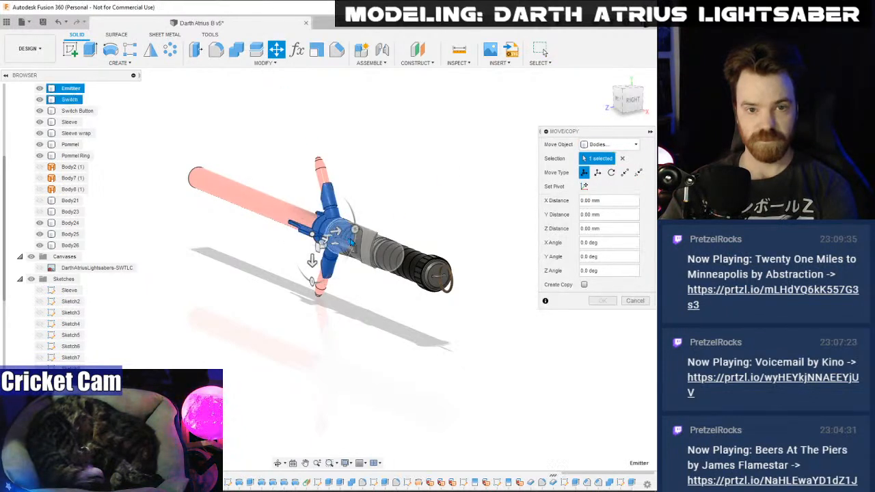
{"action": "left_click", "coordinate": [386, 248]}
{"action": "left_click", "coordinate": [426, 261]}
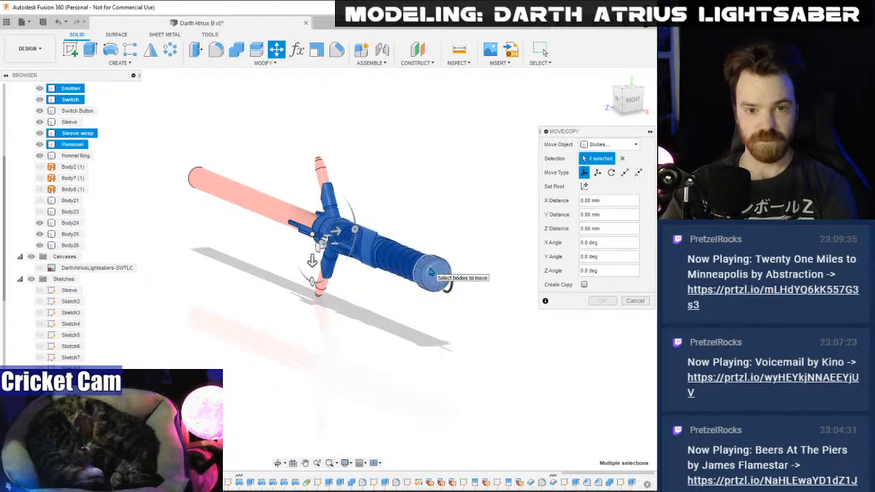
{"action": "left_click", "coordinate": [443, 279]}
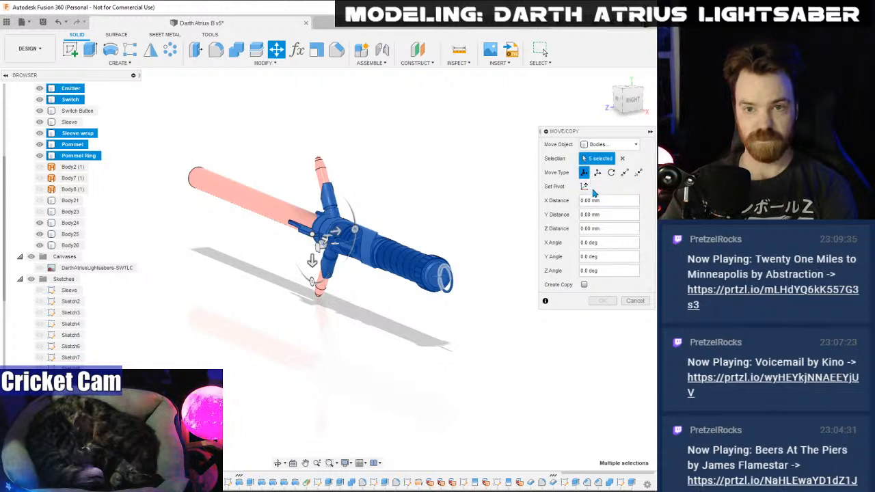
{"action": "left_click", "coordinate": [585, 186]}
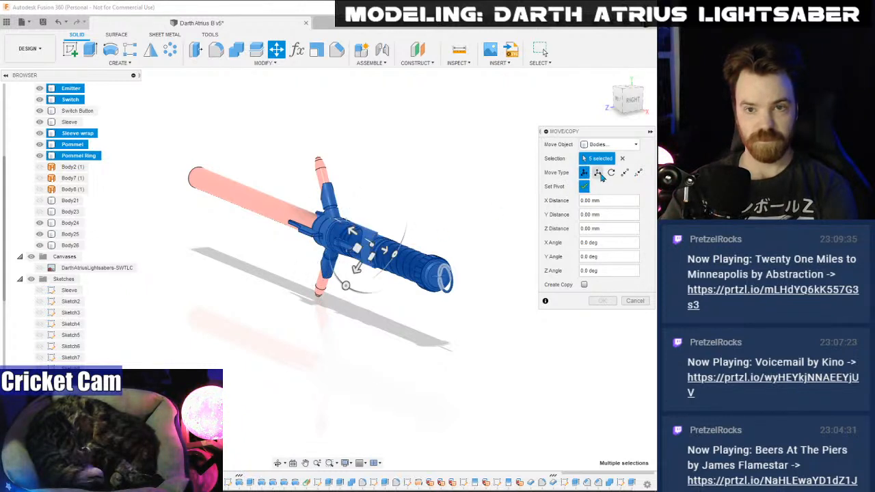
{"action": "left_click", "coordinate": [612, 172]}
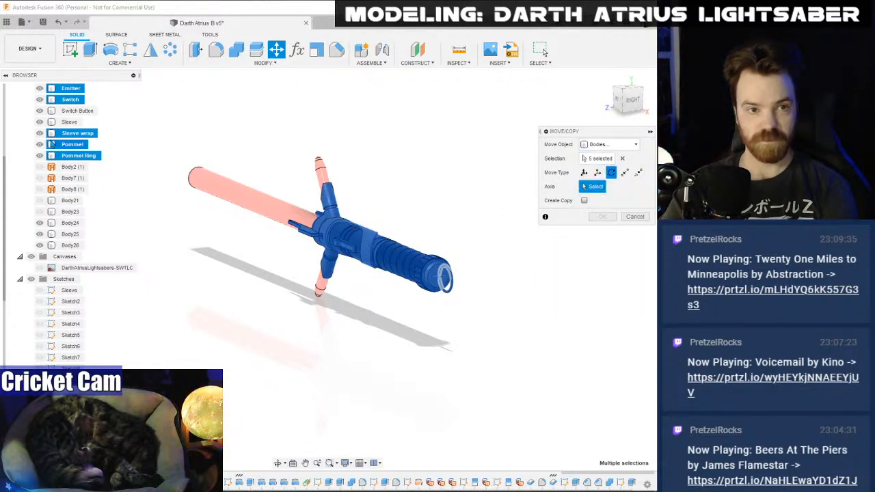
{"action": "scroll", "coordinate": [41, 137], "scroll_direction": "up", "scroll_amount": 3}
{"action": "left_click", "coordinate": [31, 134]}
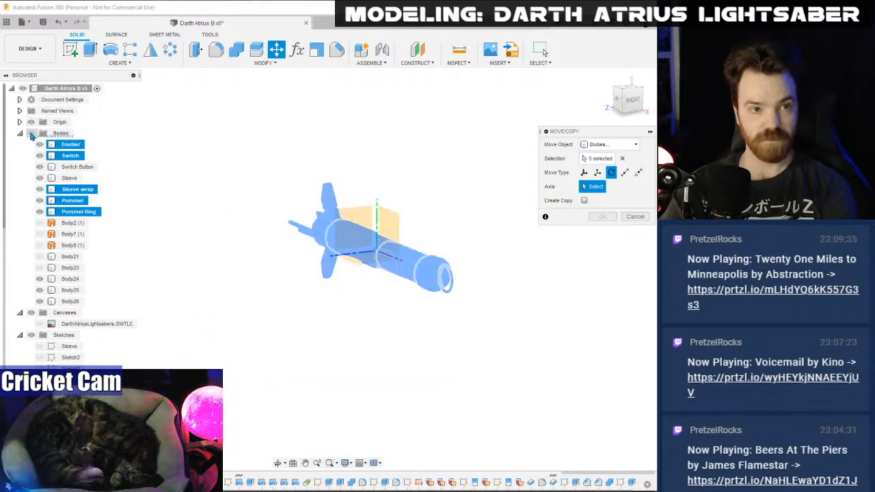
{"action": "left_click", "coordinate": [401, 264]}
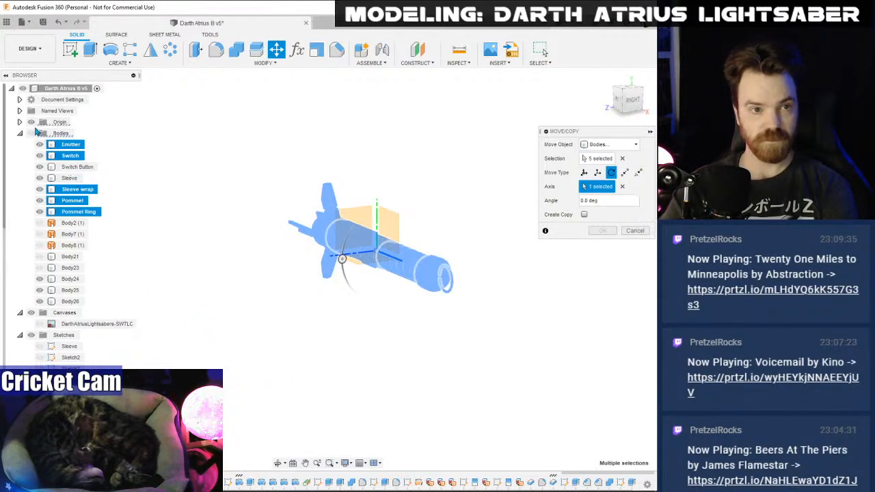
{"action": "left_click", "coordinate": [32, 133]}
{"action": "left_click_drag", "start_coordinate": [341, 258], "coordinate": [385, 205]}
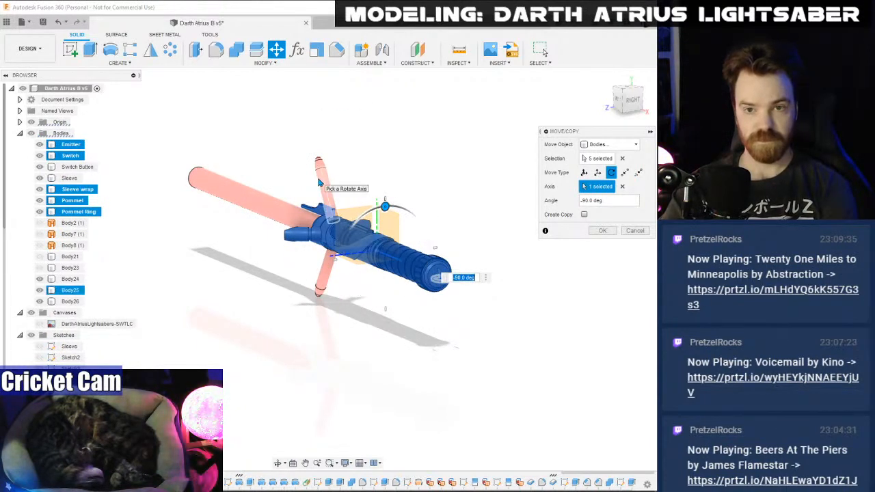
{"action": "left_click", "coordinate": [597, 158]}
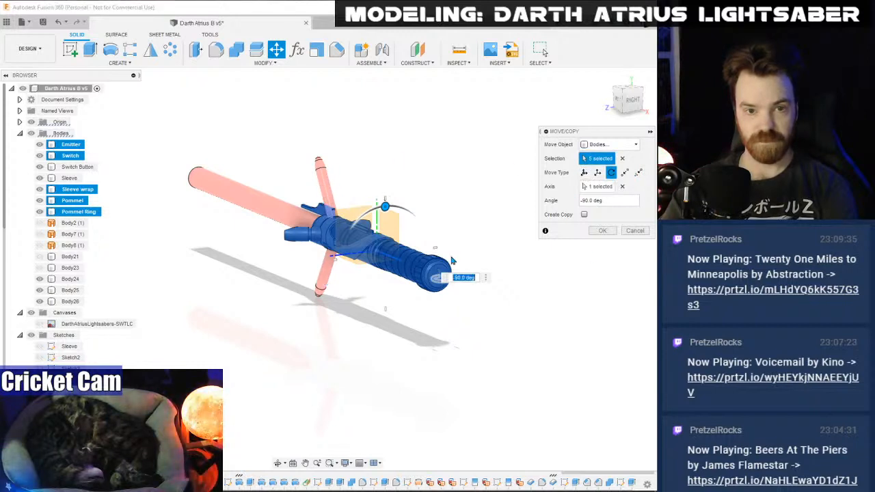
{"action": "left_click", "coordinate": [602, 231]}
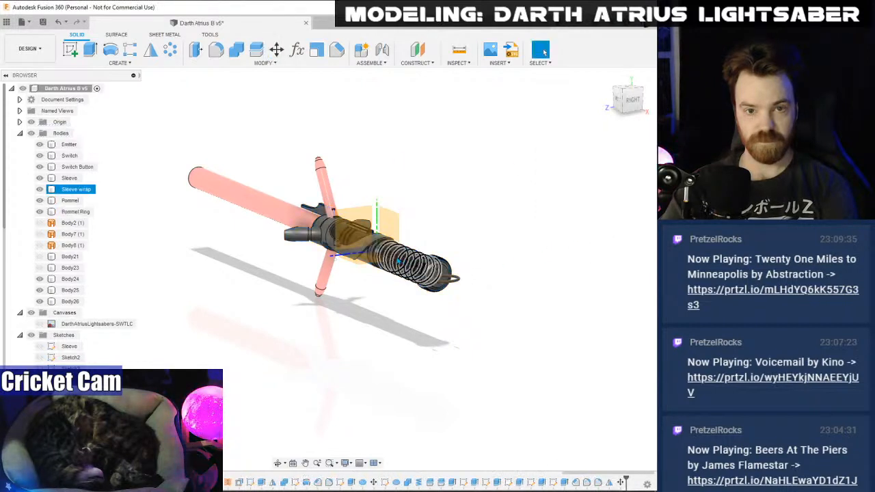
- Rotate the two crossguard blade bodies about the origin X axis so they line up with the turned emitter arms
{"action": "left_click", "coordinate": [276, 49]}
{"action": "left_click", "coordinate": [323, 179]}
{"action": "left_click", "coordinate": [330, 272]}
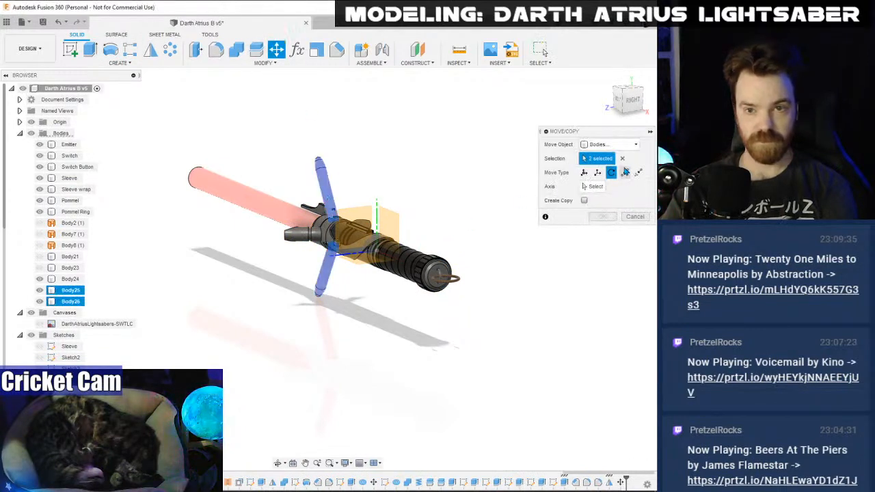
{"action": "left_click", "coordinate": [592, 186]}
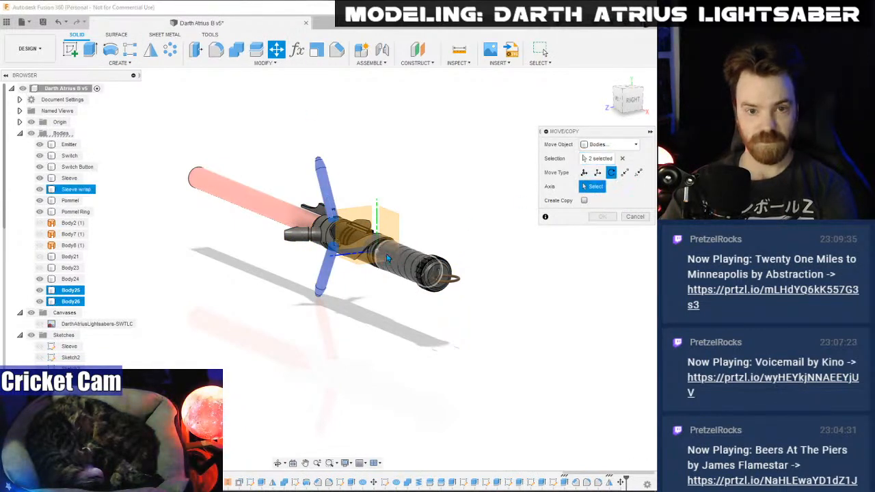
{"action": "left_click", "coordinate": [32, 134]}
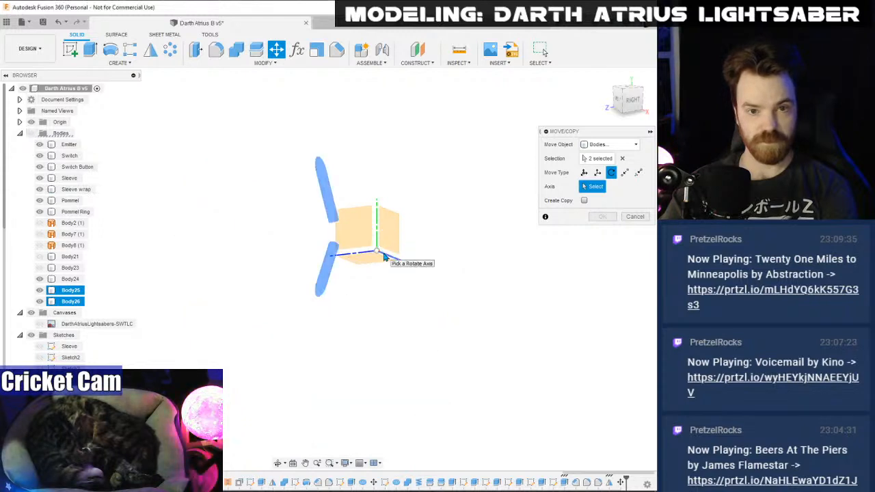
{"action": "left_click", "coordinate": [387, 258]}
{"action": "left_click", "coordinate": [31, 134]}
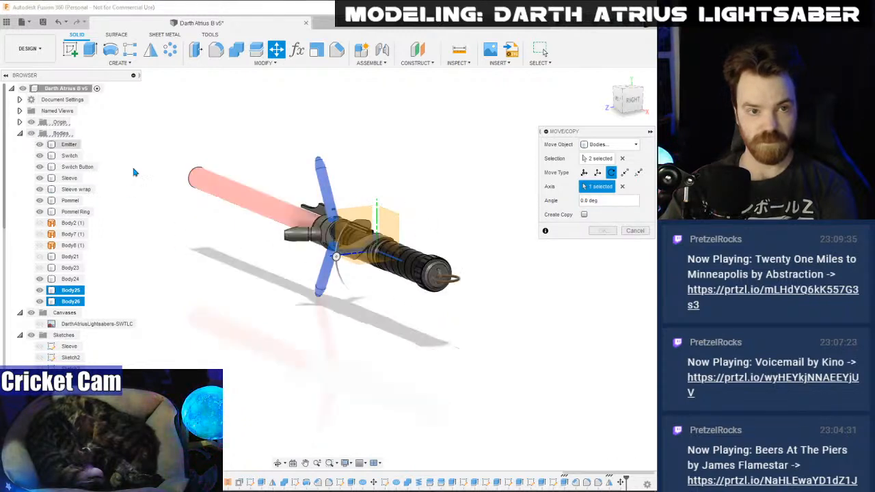
{"action": "left_click_drag", "start_coordinate": [336, 257], "coordinate": [371, 206]}
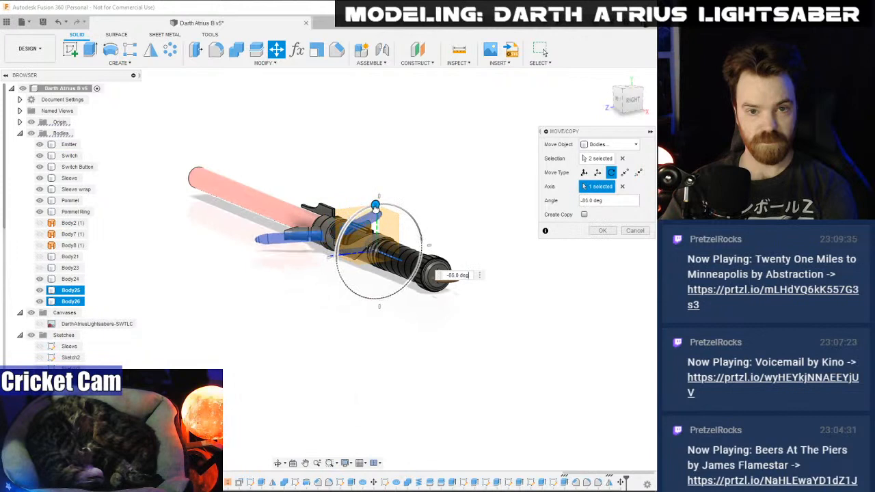
{"action": "left_click", "coordinate": [602, 230]}
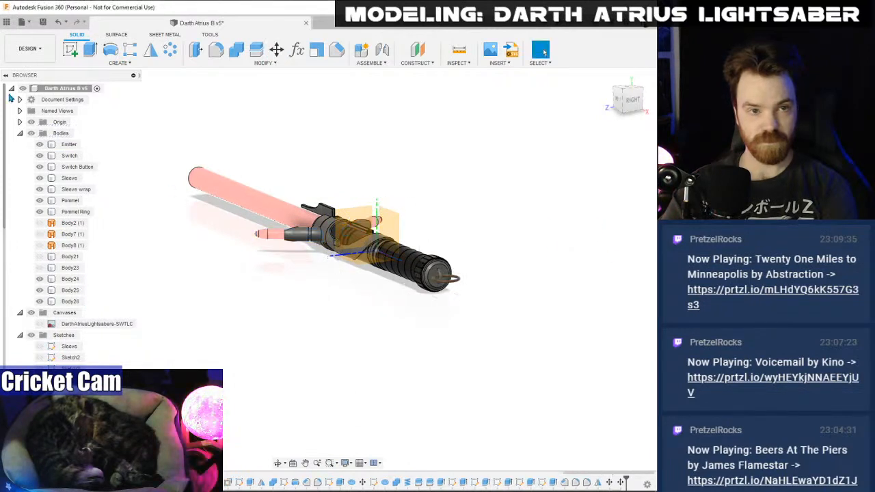
- Switch to the Render workspace and hide the origin planes and axes
{"action": "left_click", "coordinate": [29, 48]}
{"action": "left_click", "coordinate": [33, 121]}
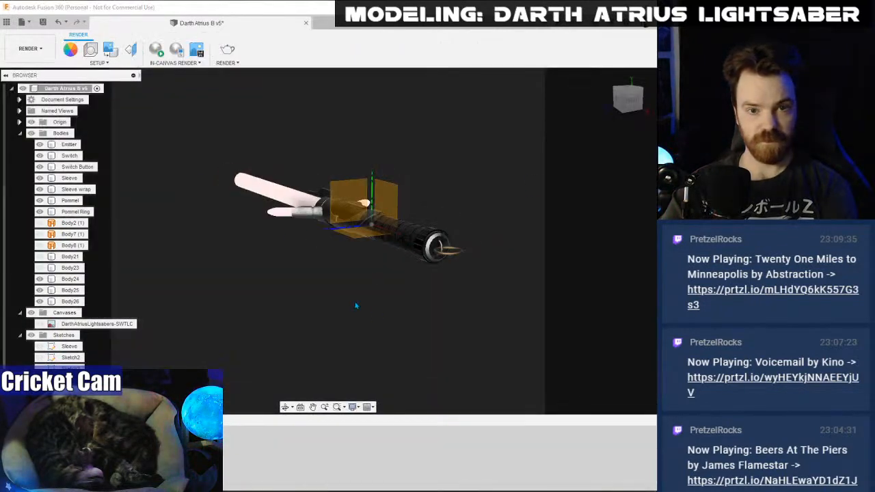
{"action": "left_click", "coordinate": [32, 122]}
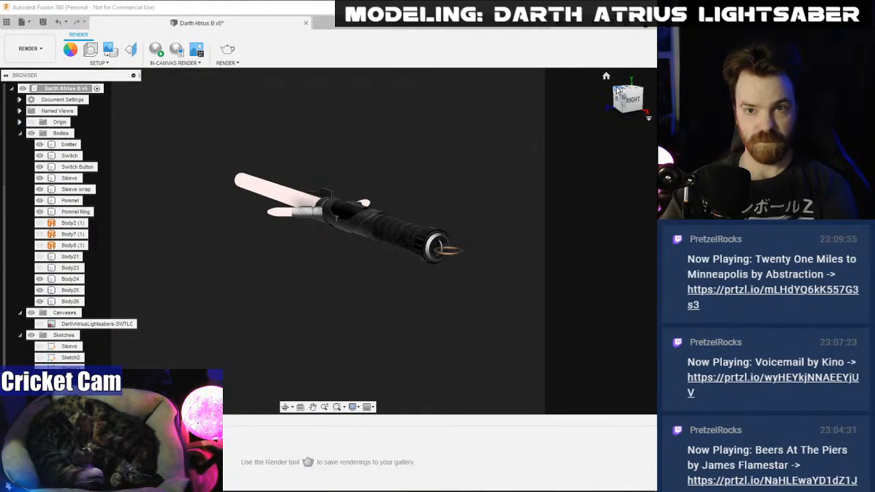
- Frame the lightsaber diagonally from above for rendering, with the pommel ring in the foreground and the main blade running out of frame
{"action": "left_click_drag", "start_coordinate": [617, 91], "coordinate": [620, 106]}
{"action": "scroll", "coordinate": [323, 209], "scroll_direction": "up", "scroll_amount": 4}
{"action": "middle_click_drag", "start_coordinate": [323, 210], "coordinate": [362, 221]}
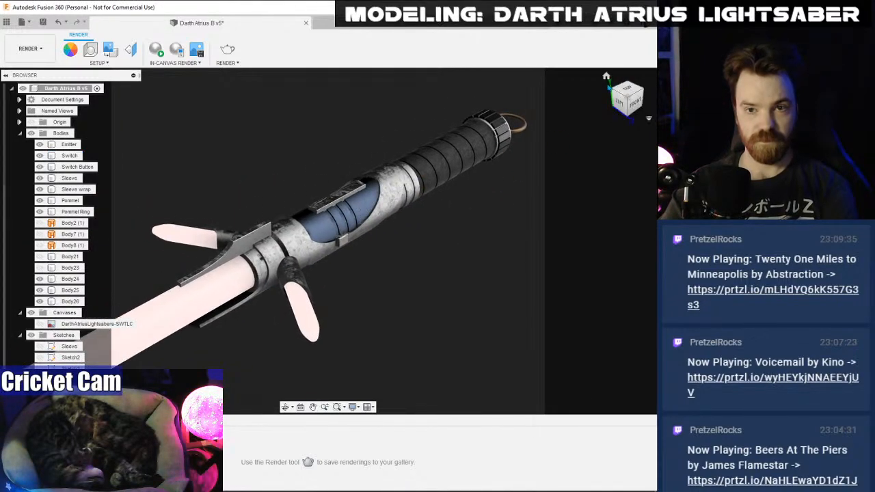
{"action": "left_click_drag", "start_coordinate": [627, 100], "coordinate": [623, 109]}
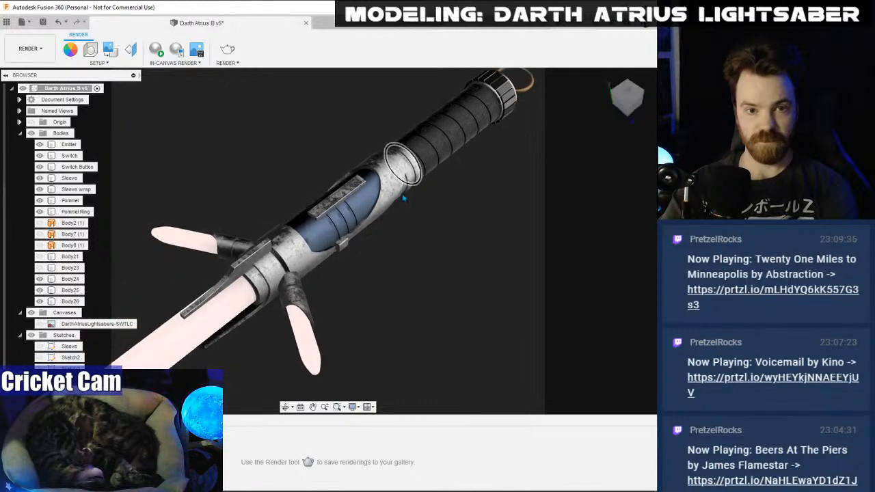
{"action": "left_click", "coordinate": [396, 170]}
{"action": "mouse_move", "coordinate": [395, 185]}
{"action": "middle_mouse_down"}
{"action": "mouse_move", "coordinate": [393, 171]}
{"action": "mouse_move", "coordinate": [388, 200]}
{"action": "middle_mouse_up"}
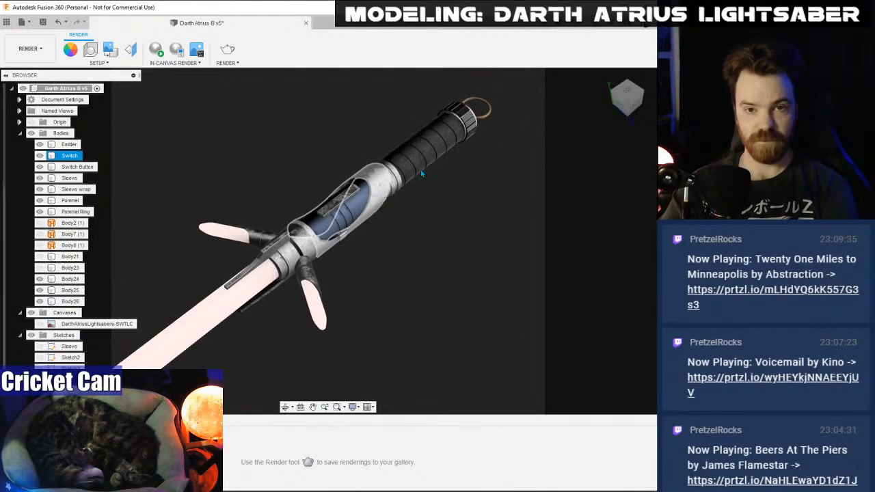
{"action": "left_click", "coordinate": [425, 172]}
{"action": "mouse_move", "coordinate": [628, 105]}
{"action": "left_mouse_down"}
{"action": "mouse_move", "coordinate": [619, 103]}
{"action": "mouse_move", "coordinate": [629, 107]}
{"action": "left_mouse_up"}
{"action": "mouse_move", "coordinate": [509, 193]}
{"action": "middle_mouse_down"}
{"action": "mouse_move", "coordinate": [452, 195]}
{"action": "mouse_move", "coordinate": [476, 194]}
{"action": "middle_mouse_up"}
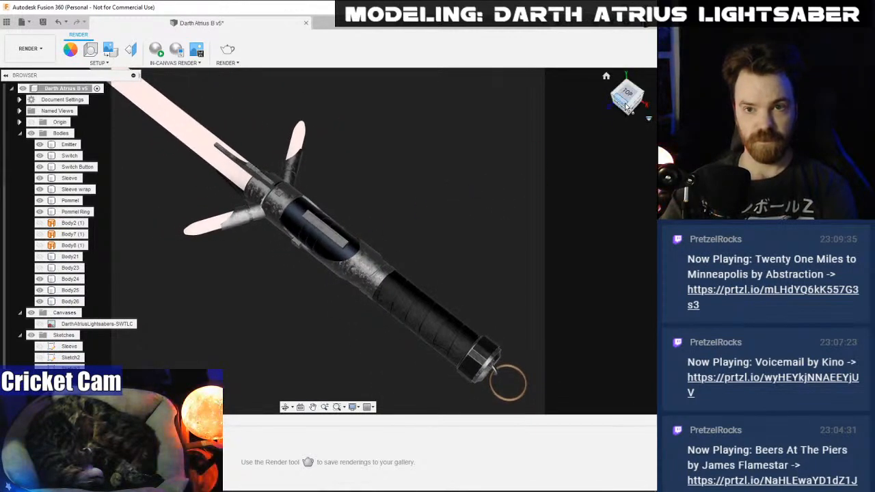
{"action": "left_click_drag", "start_coordinate": [628, 107], "coordinate": [624, 100]}
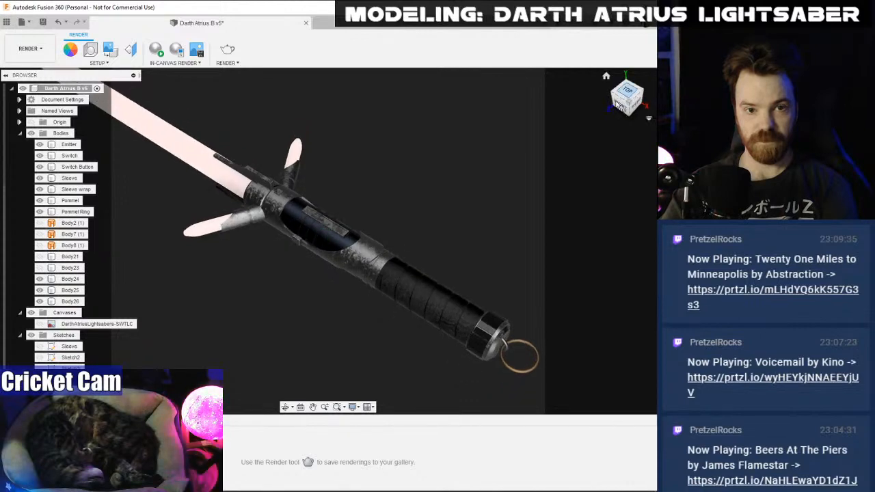
{"action": "middle_click_drag", "start_coordinate": [438, 206], "coordinate": [420, 211]}
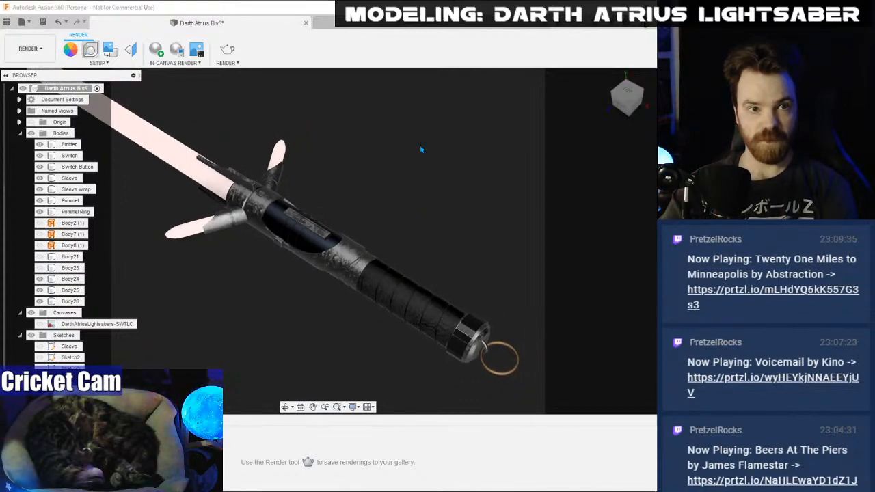
- Enable the ground plane in the scene settings, preview the saber with an in-canvas render and stop it
{"action": "left_click", "coordinate": [90, 49]}
{"action": "left_click", "coordinate": [581, 260]}
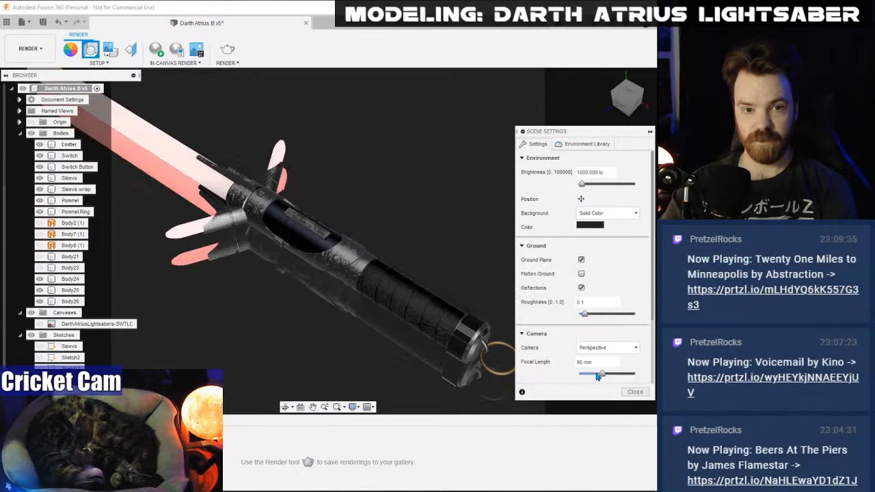
{"action": "left_click", "coordinate": [635, 391]}
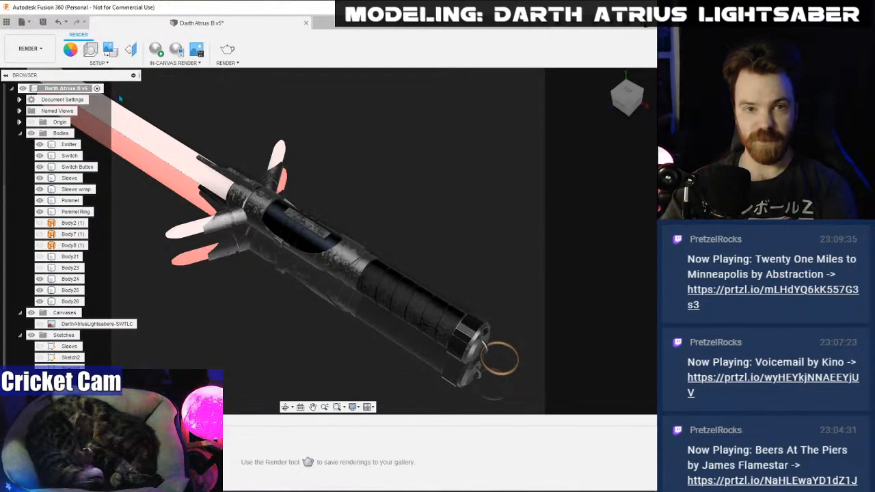
{"action": "left_click", "coordinate": [154, 53]}
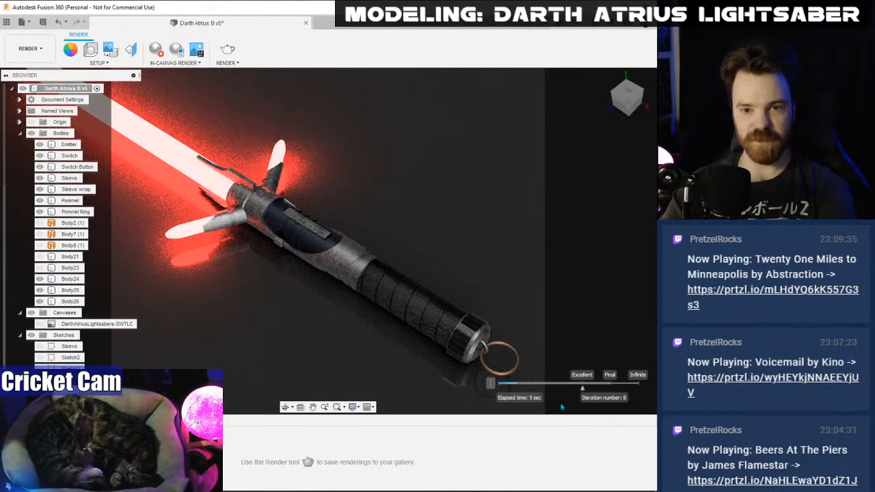
{"action": "left_click", "coordinate": [156, 49]}
- Render the current view with the local renderer as a lossless PNG at Final (75) quality
{"action": "left_click", "coordinate": [228, 49]}
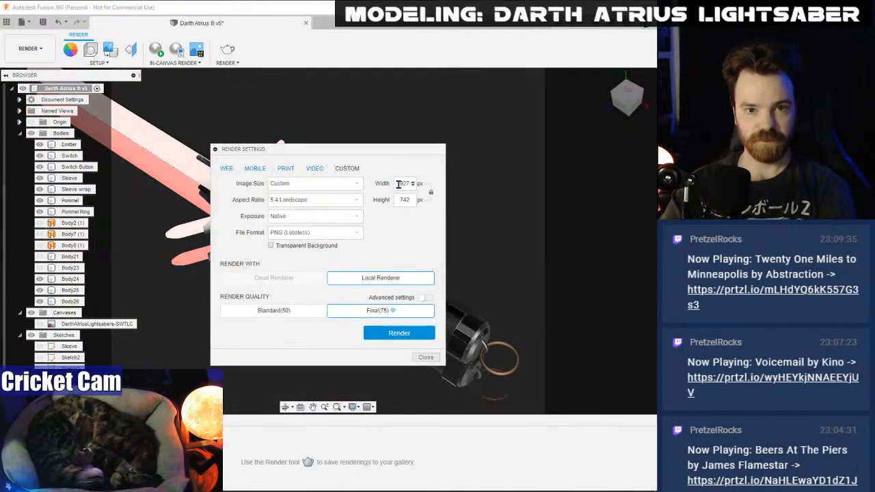
{"action": "double_click", "coordinate": [398, 184]}
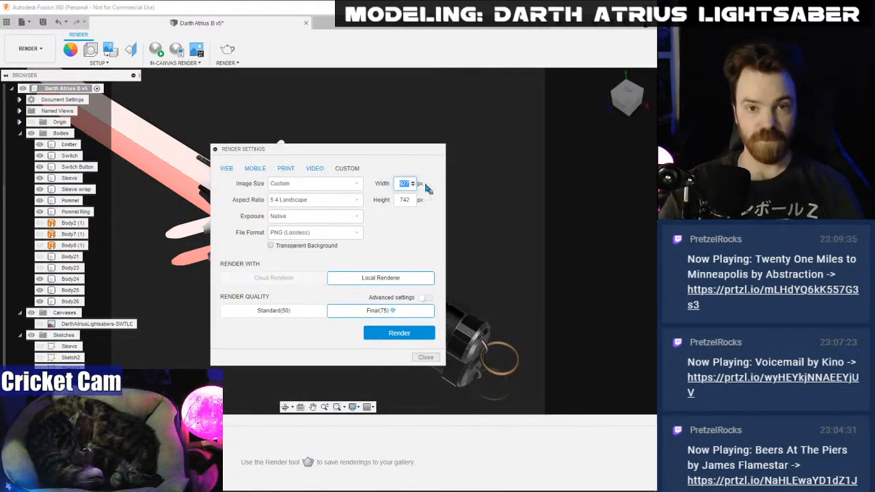
{"action": "left_click", "coordinate": [377, 337]}
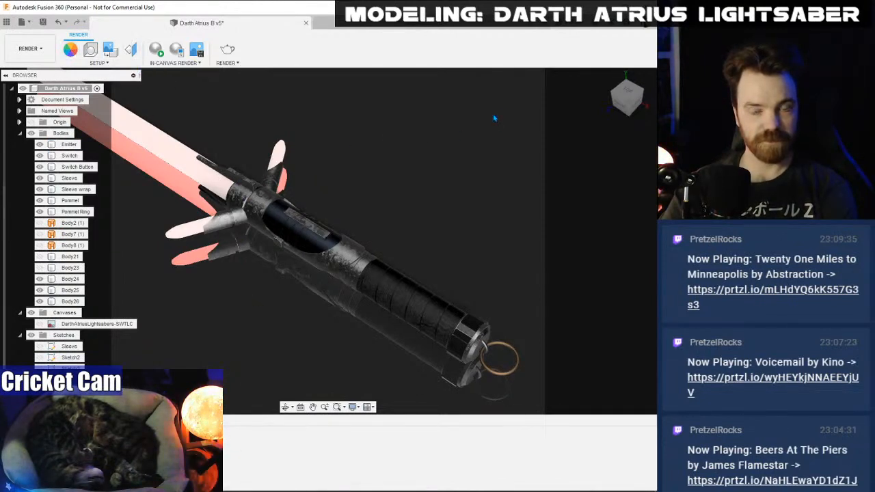
- Render a second view with the crossguard in the foreground and the pommel receding, using the local renderer at Final (75) quality
{"action": "left_click", "coordinate": [622, 93]}
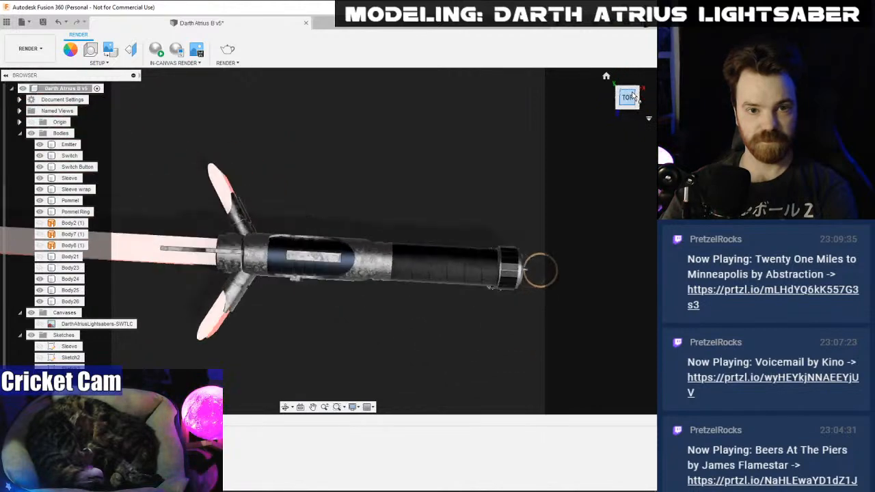
{"action": "middle_click_drag", "start_coordinate": [397, 217], "coordinate": [361, 193]}
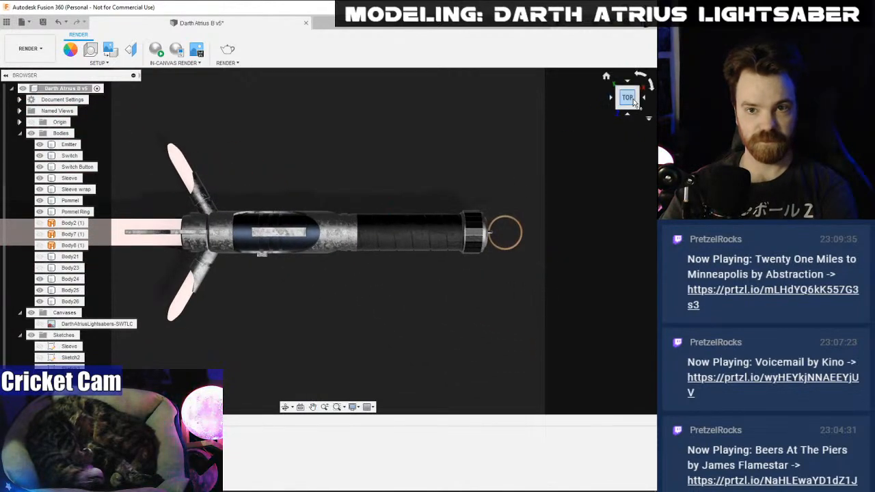
{"action": "left_click_drag", "start_coordinate": [627, 98], "coordinate": [626, 74]}
{"action": "mouse_move", "coordinate": [328, 199]}
{"action": "middle_mouse_down", "text": "shift"}
{"action": "mouse_move", "coordinate": [335, 193]}
{"action": "mouse_move", "coordinate": [329, 203]}
{"action": "mouse_move", "coordinate": [397, 220]}
{"action": "mouse_move", "coordinate": [403, 274]}
{"action": "middle_mouse_up", "text": "shift"}
{"action": "scroll", "coordinate": [355, 232], "scroll_direction": "up", "scroll_amount": 3}
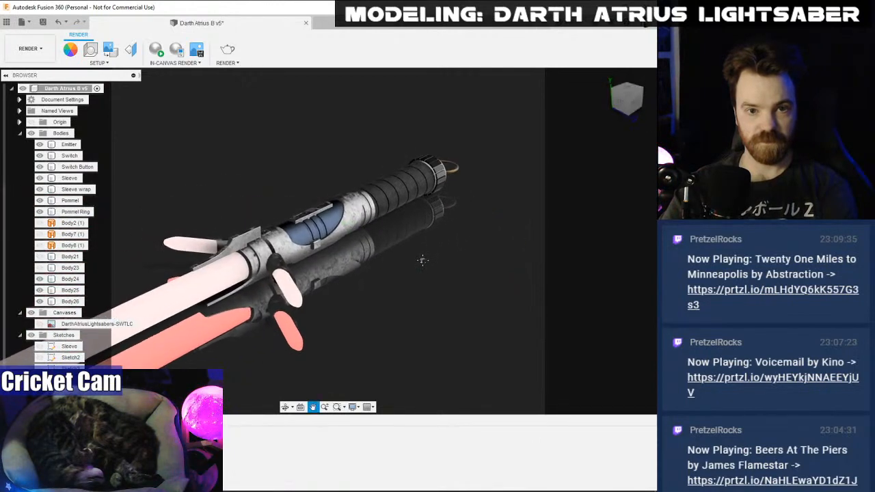
{"action": "left_click", "coordinate": [342, 232]}
{"action": "middle_click_drag", "start_coordinate": [342, 231], "coordinate": [364, 219], "text": "shift"}
{"action": "left_click", "coordinate": [372, 299]}
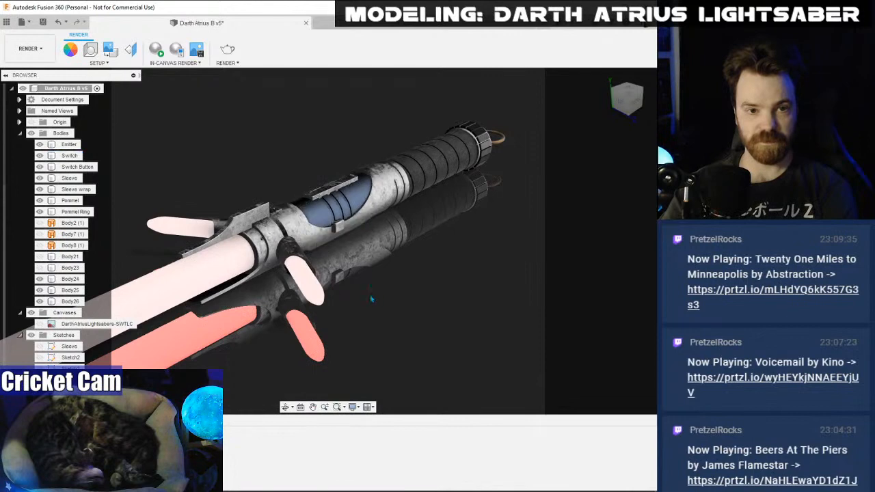
{"action": "left_click", "coordinate": [229, 50]}
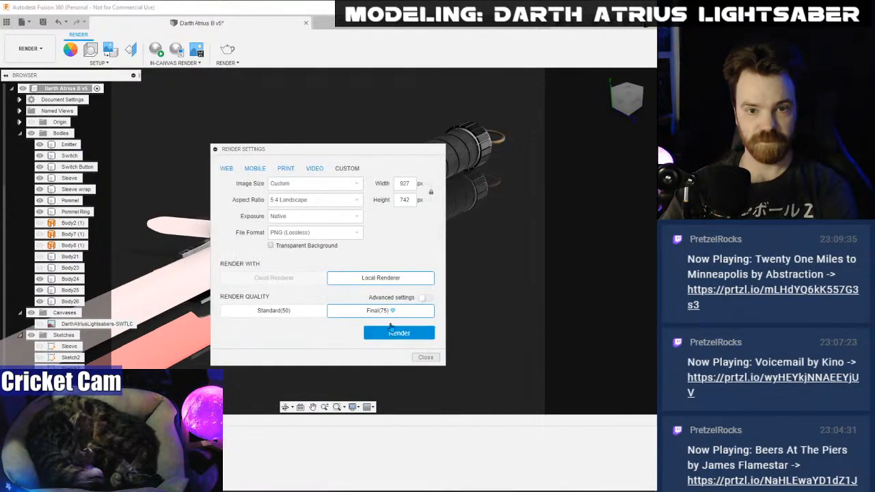
{"action": "left_click", "coordinate": [388, 332]}
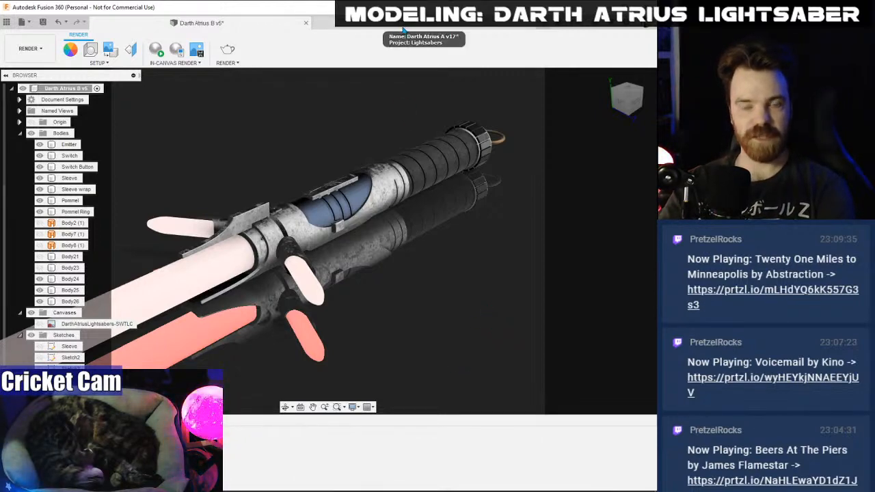
- Close the other open design, Darth Atrius A v17
{"action": "left_click", "coordinate": [531, 26]}
{"action": "left_click", "coordinate": [332, 269]}
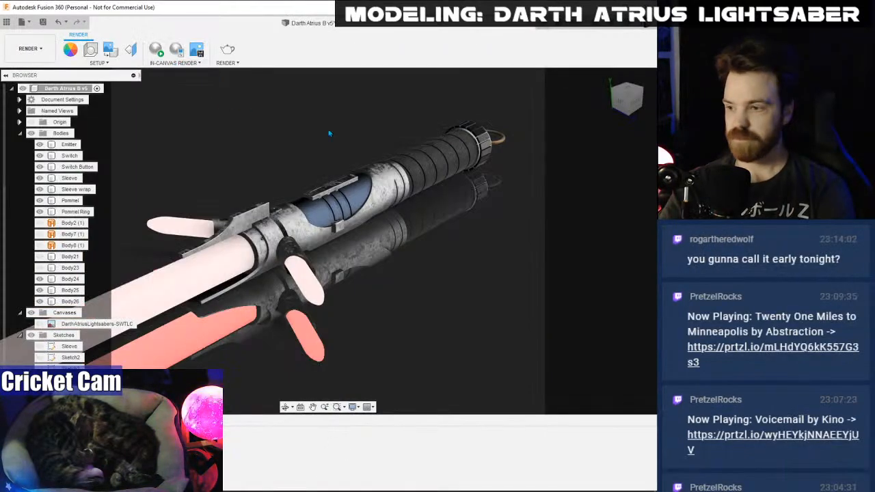
{"action": "left_click", "coordinate": [350, 177]}
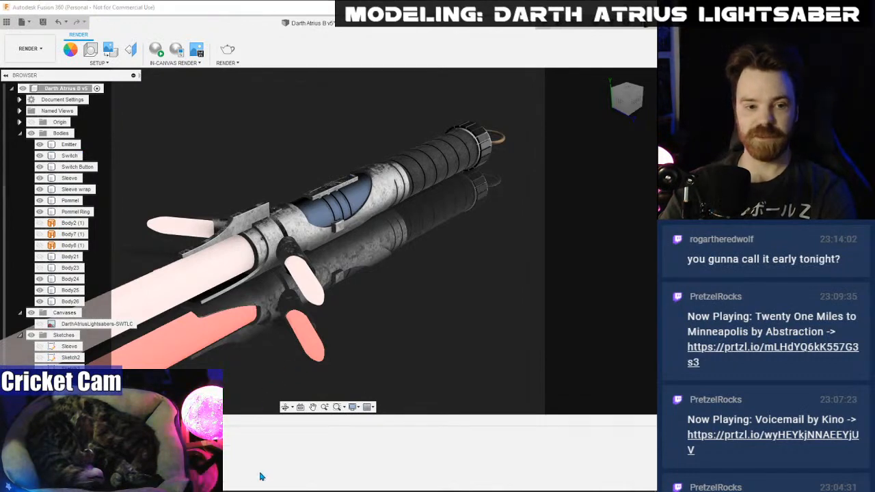
- Open the first finished render in the gallery and save it as a PNG in the 3d Models - Sellable > Darth Atrius folder
{"action": "left_click", "coordinate": [293, 465]}
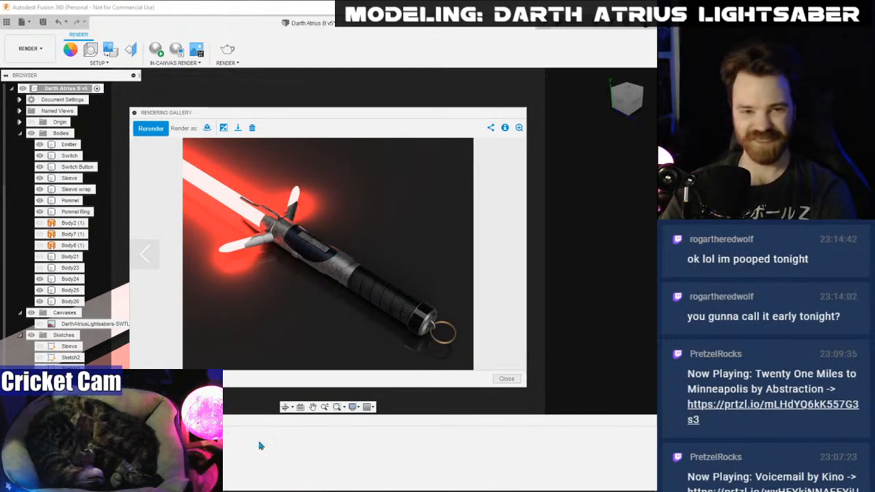
{"action": "left_click_drag", "start_coordinate": [261, 115], "coordinate": [258, 103]}
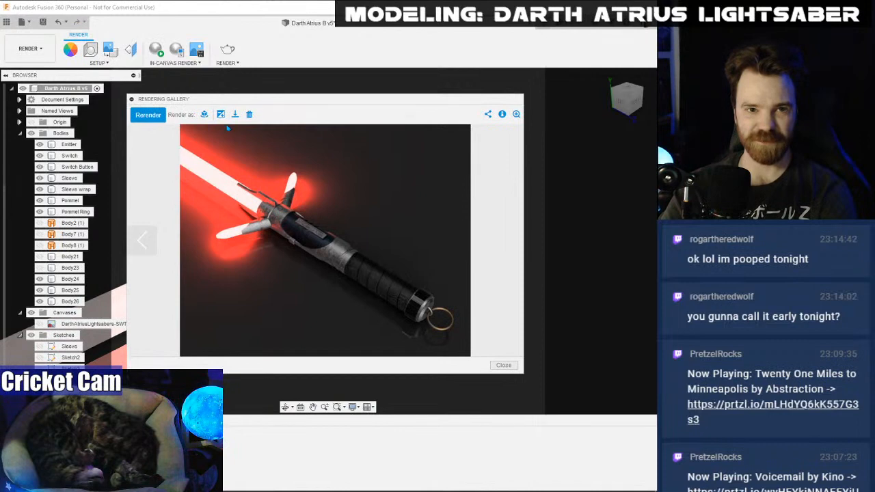
{"action": "left_click", "coordinate": [234, 116]}
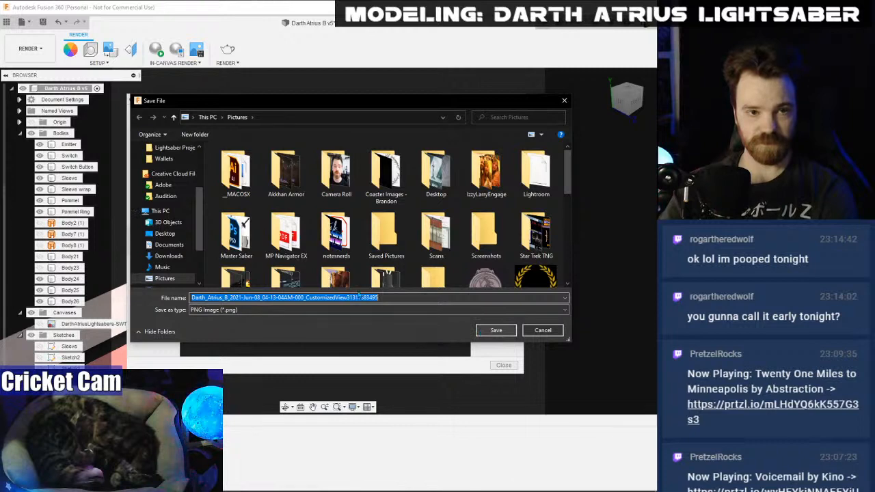
{"action": "left_click", "coordinate": [171, 148]}
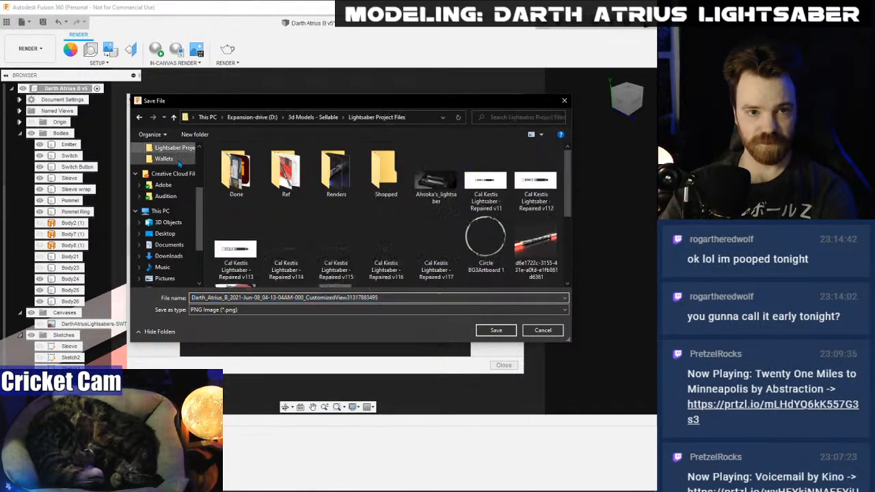
{"action": "left_click", "coordinate": [320, 117]}
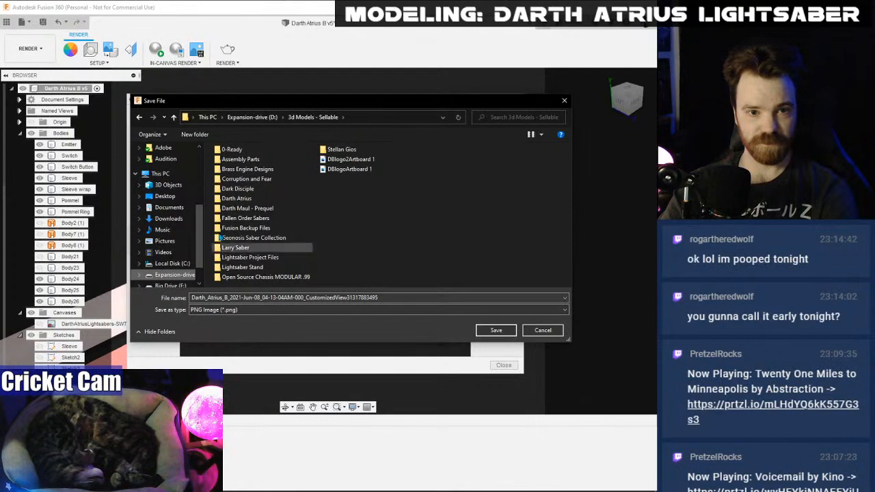
{"action": "double_click", "coordinate": [236, 198]}
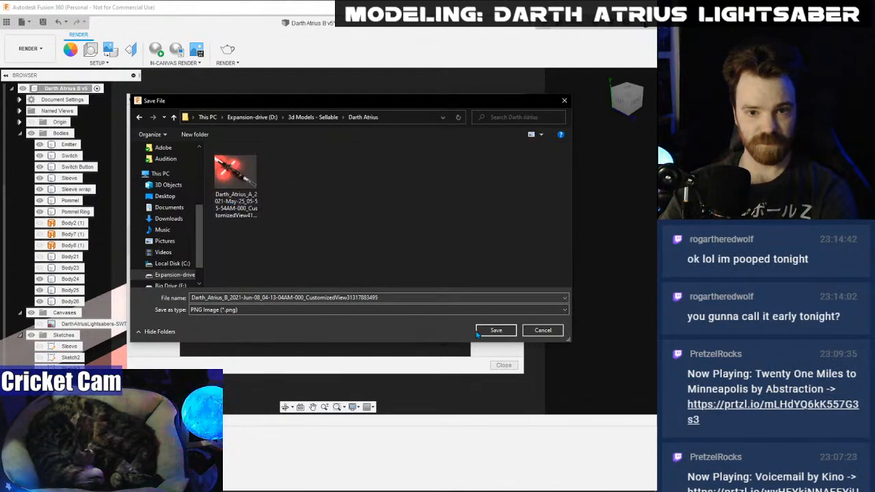
{"action": "left_click", "coordinate": [479, 333]}
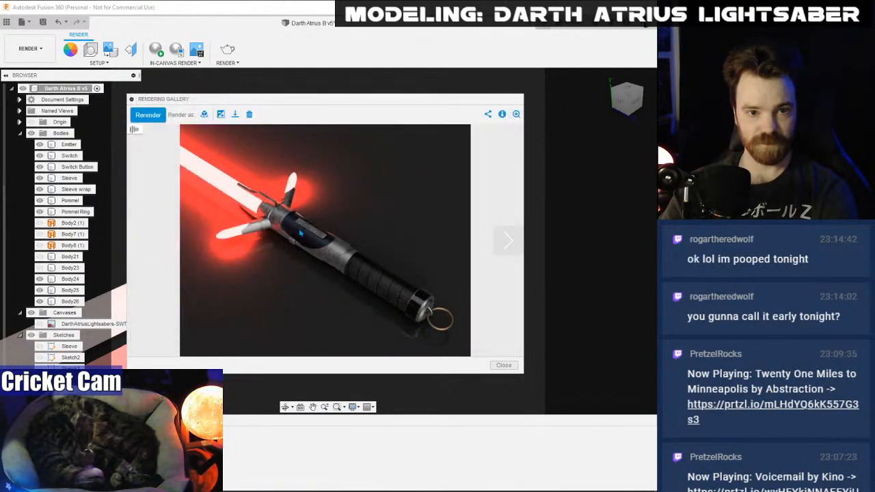
- Save the crossguard-side render as a PNG in the same Darth Atrius folder and close the rendering gallery
{"action": "left_click", "coordinate": [234, 115]}
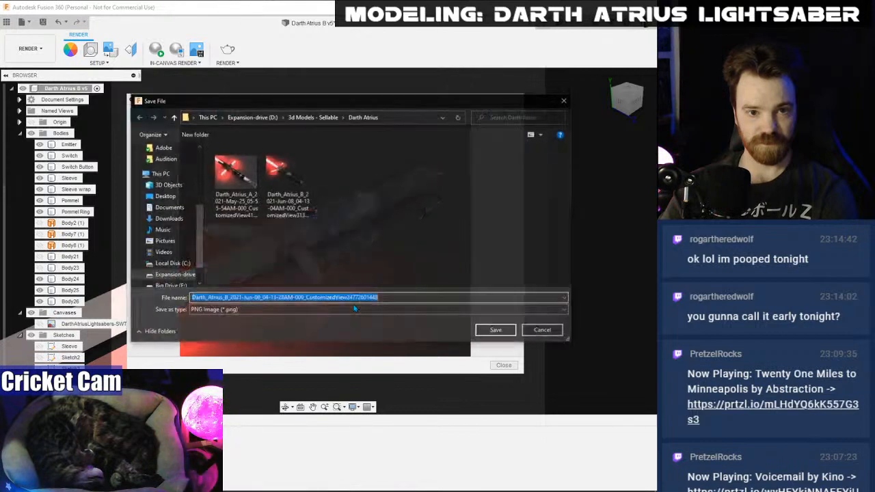
{"action": "left_click", "coordinate": [495, 329]}
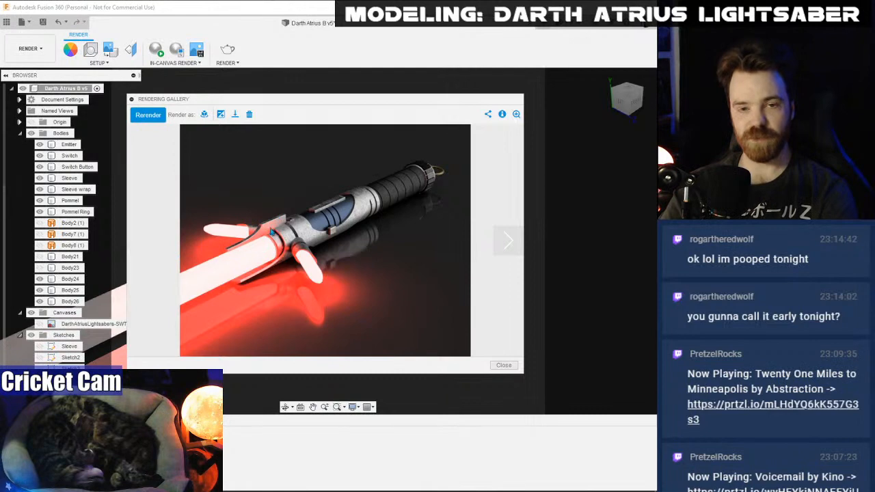
{"action": "left_click", "coordinate": [503, 364]}
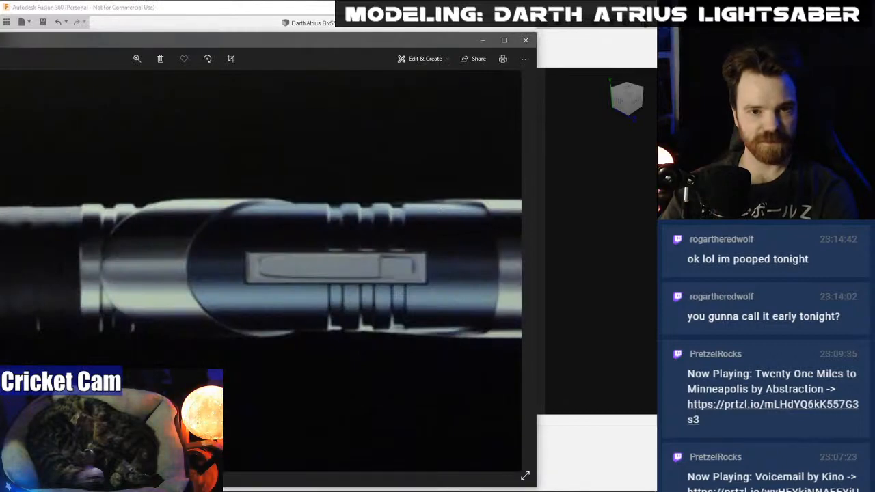
- Switch to the reference picture in the photo viewer and magnify it to examine the hilt details
{"action": "key", "text": "alt+Tab"}
{"action": "key", "text": "alt+Tab"}
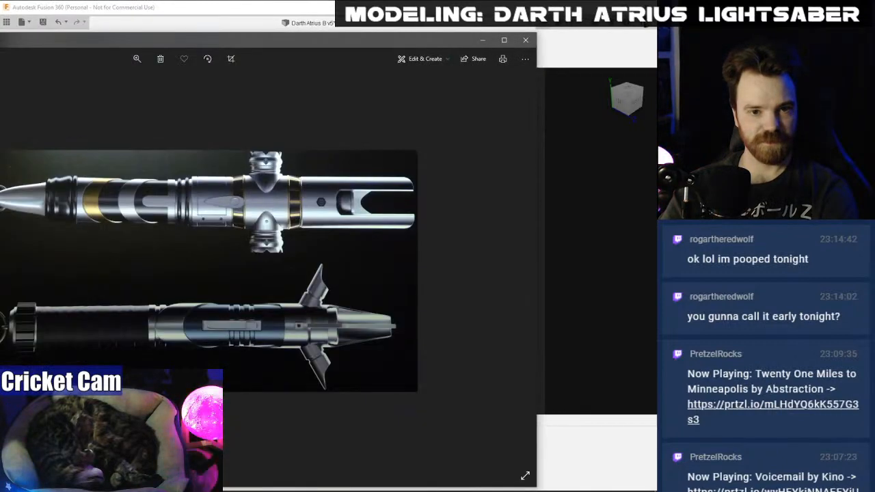
{"action": "key", "text": "Right"}
{"action": "key", "text": "Left"}
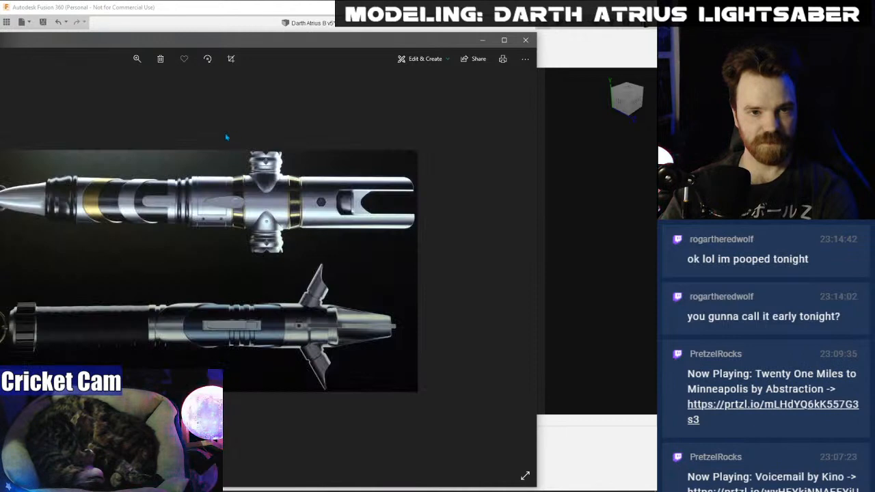
{"action": "left_click", "coordinate": [136, 58]}
{"action": "mouse_move", "coordinate": [139, 83]}
{"action": "left_mouse_down"}
{"action": "mouse_move", "coordinate": [168, 86]}
{"action": "mouse_move", "coordinate": [152, 85]}
{"action": "left_mouse_up"}
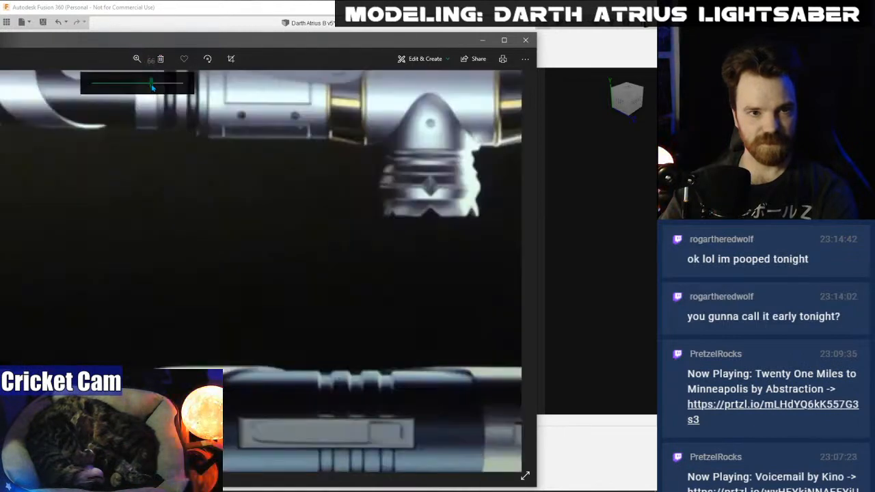
- Examine the lower hilt in the reference picture from the grip past the switch box to the emitter and crossguard
{"action": "left_click_drag", "start_coordinate": [234, 307], "coordinate": [168, 182]}
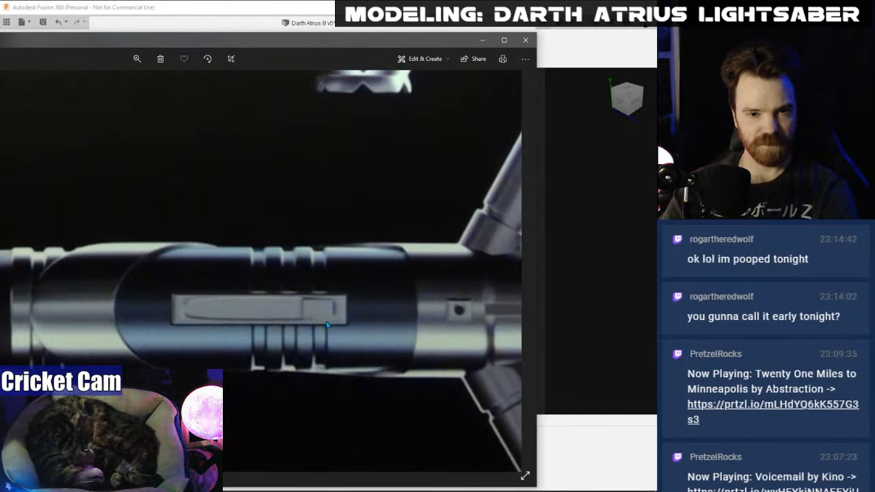
{"action": "left_click_drag", "start_coordinate": [164, 308], "coordinate": [301, 309]}
{"action": "left_click_drag", "start_coordinate": [227, 290], "coordinate": [363, 289]}
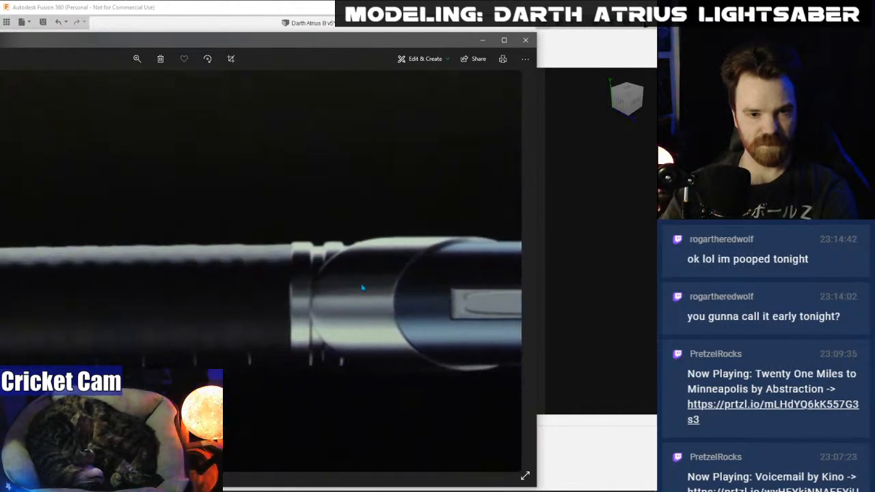
{"action": "left_click_drag", "start_coordinate": [242, 278], "coordinate": [2, 274]}
{"action": "left_click_drag", "start_coordinate": [197, 282], "coordinate": [42, 294]}
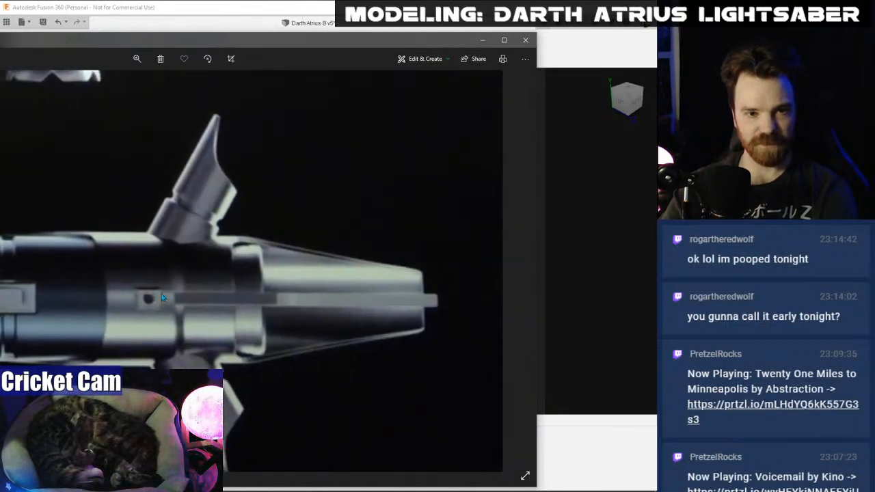
{"action": "left_click_drag", "start_coordinate": [161, 294], "coordinate": [342, 294]}
- Switch back to Fusion 360, check the switch button on the hilt and change to the Design workspace
{"action": "key", "text": "alt+Tab"}
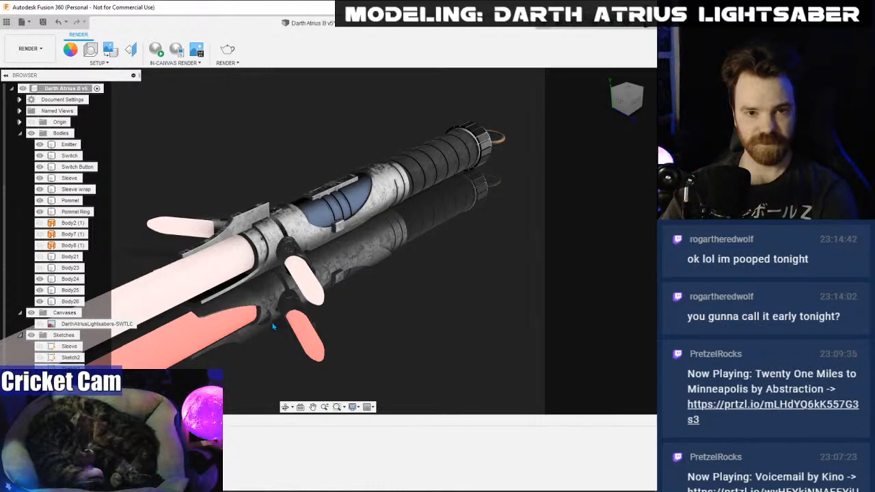
{"action": "scroll", "coordinate": [335, 226], "scroll_direction": "up", "scroll_amount": 2}
{"action": "left_click", "coordinate": [337, 225]}
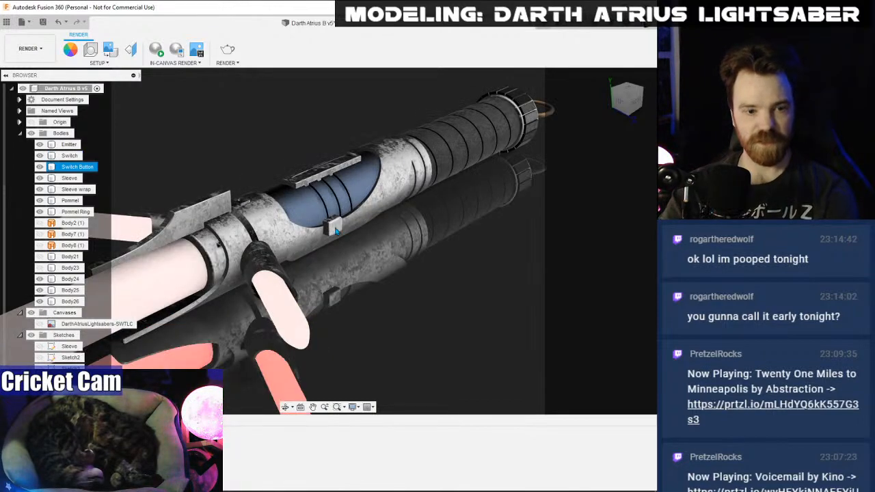
{"action": "key", "text": "Escape"}
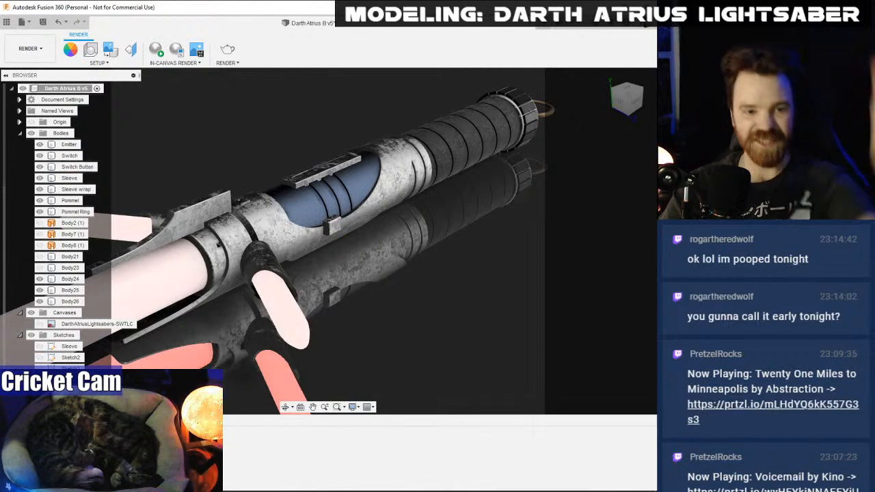
{"action": "left_click", "coordinate": [28, 48]}
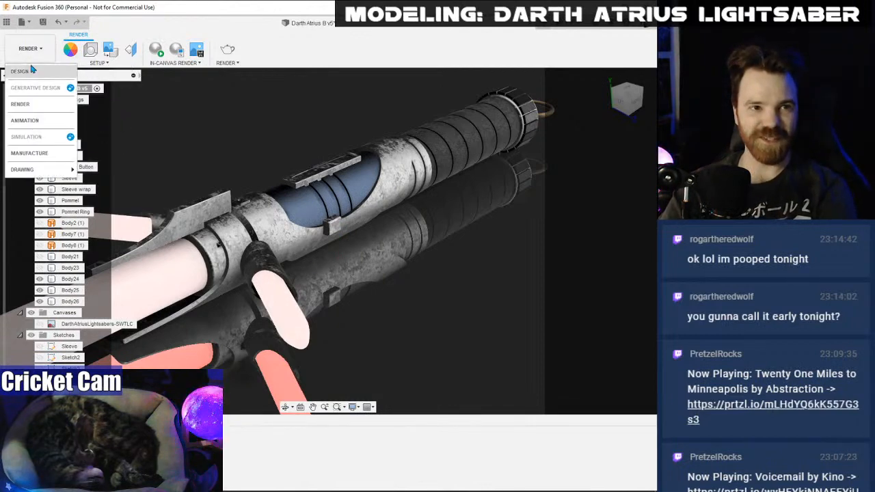
{"action": "left_click", "coordinate": [42, 84]}
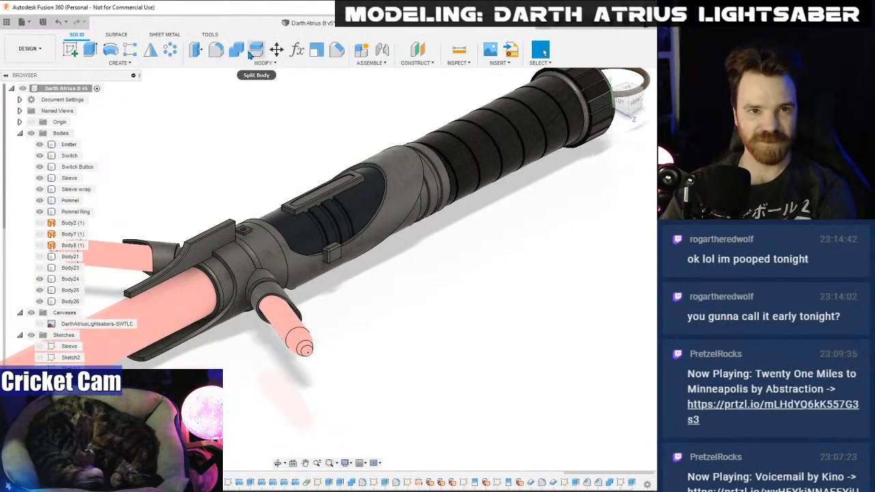
- Rotate the Switch Button body by -90 degrees about the origin's X axis so it sits on the switch box
{"action": "left_click", "coordinate": [276, 50]}
{"action": "left_click", "coordinate": [332, 253]}
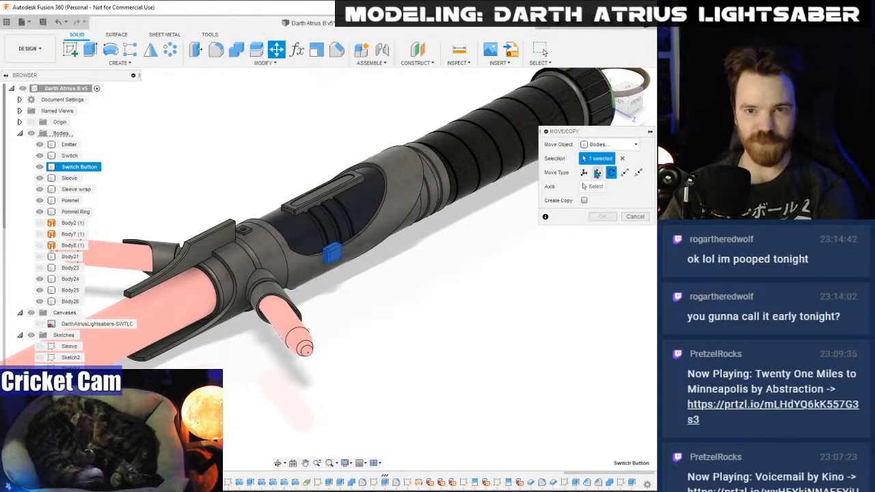
{"action": "left_click", "coordinate": [31, 133]}
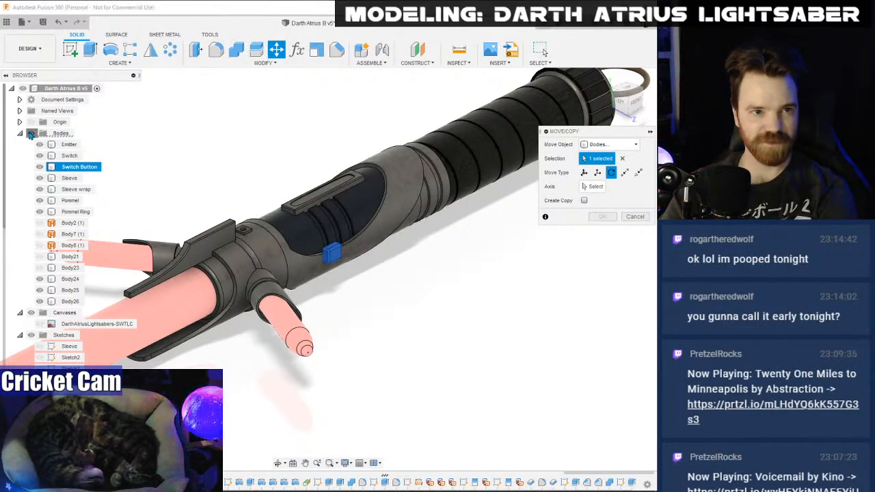
{"action": "left_click", "coordinate": [32, 123]}
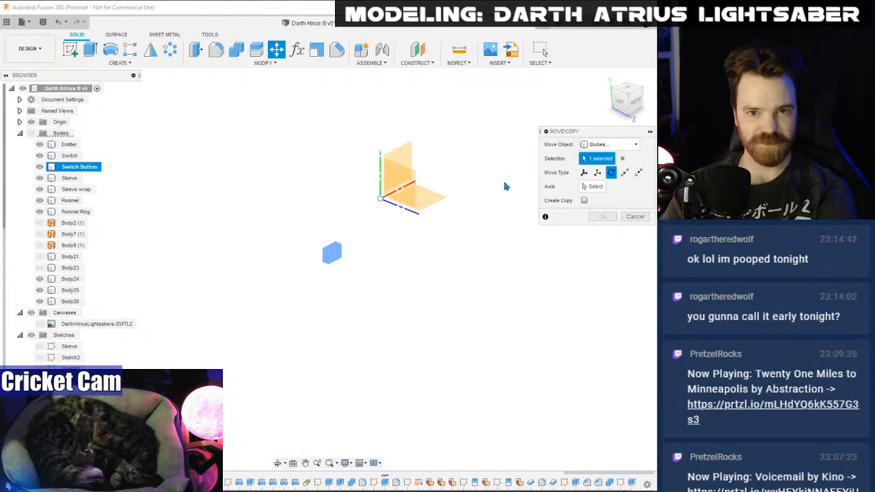
{"action": "left_click", "coordinate": [592, 186]}
{"action": "left_click", "coordinate": [385, 194]}
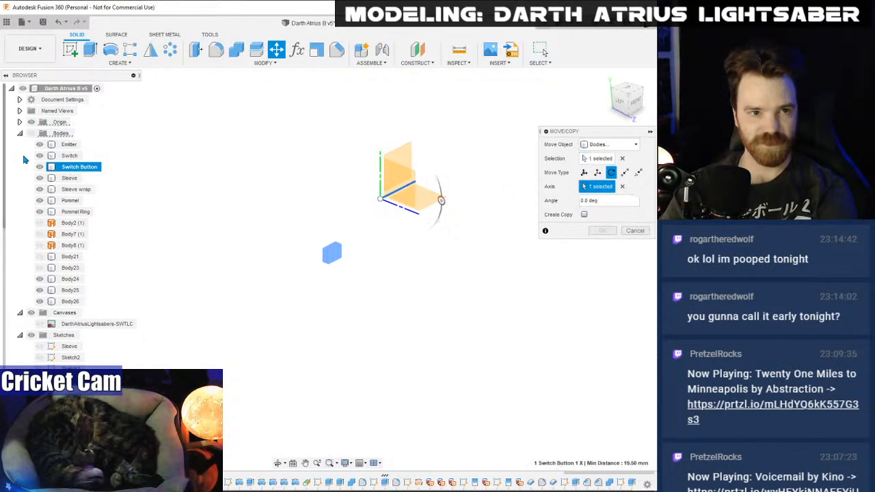
{"action": "left_click", "coordinate": [32, 134]}
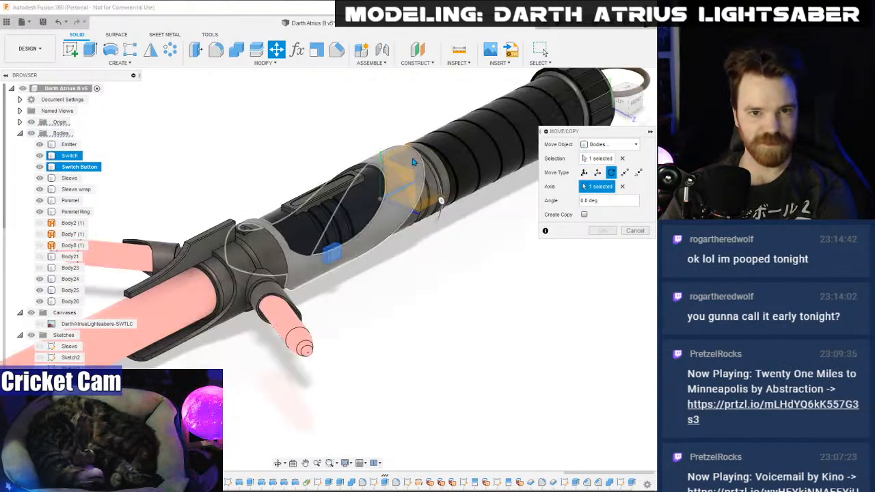
{"action": "left_click_drag", "start_coordinate": [441, 201], "coordinate": [404, 144]}
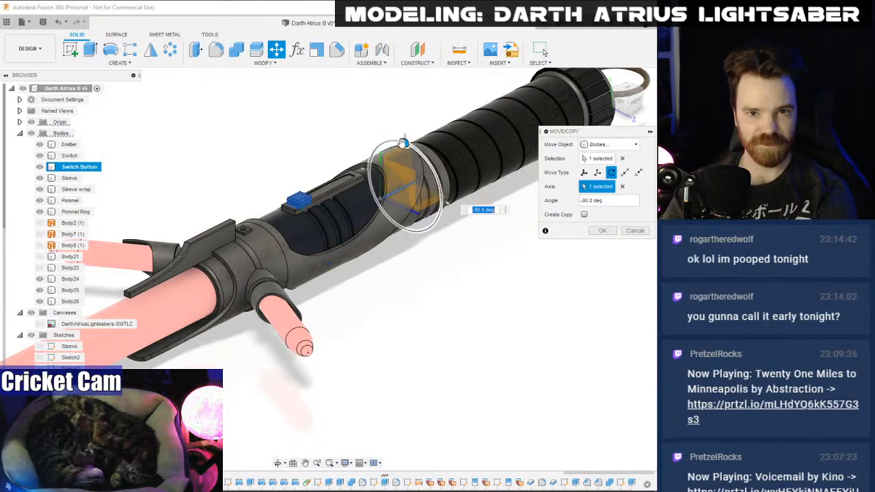
{"action": "left_click", "coordinate": [603, 231]}
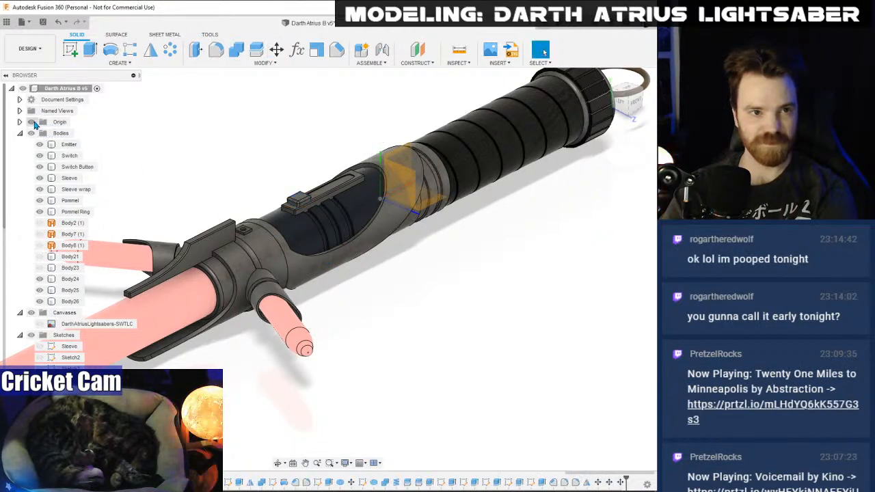
- Return to the Render workspace and render the emitter-side view locally at Final quality as a 927 x 742 px PNG
{"action": "left_click", "coordinate": [31, 48]}
{"action": "left_click", "coordinate": [64, 114]}
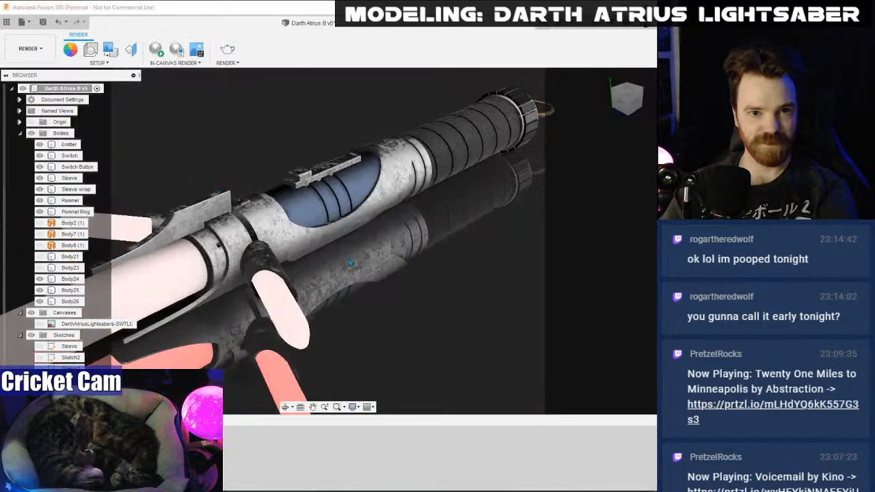
{"action": "scroll", "coordinate": [327, 260], "scroll_direction": "down", "scroll_amount": 3}
{"action": "middle_click_drag", "start_coordinate": [327, 260], "coordinate": [333, 261]}
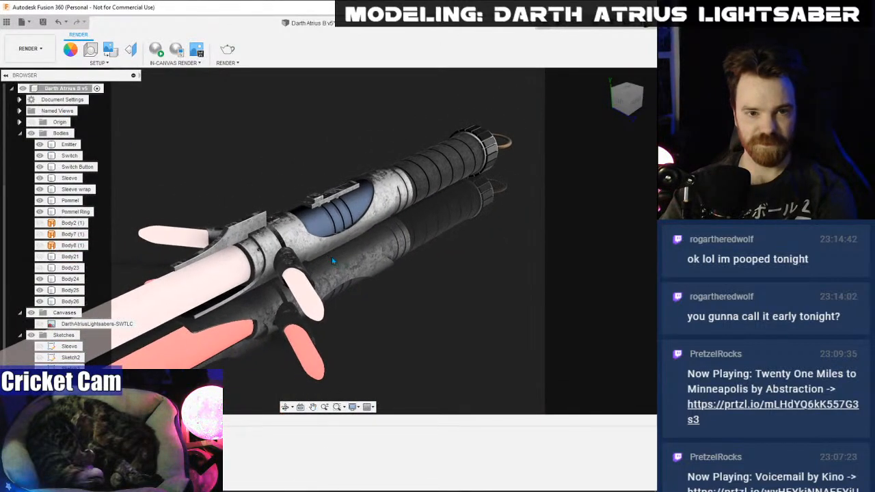
{"action": "left_click", "coordinate": [223, 52]}
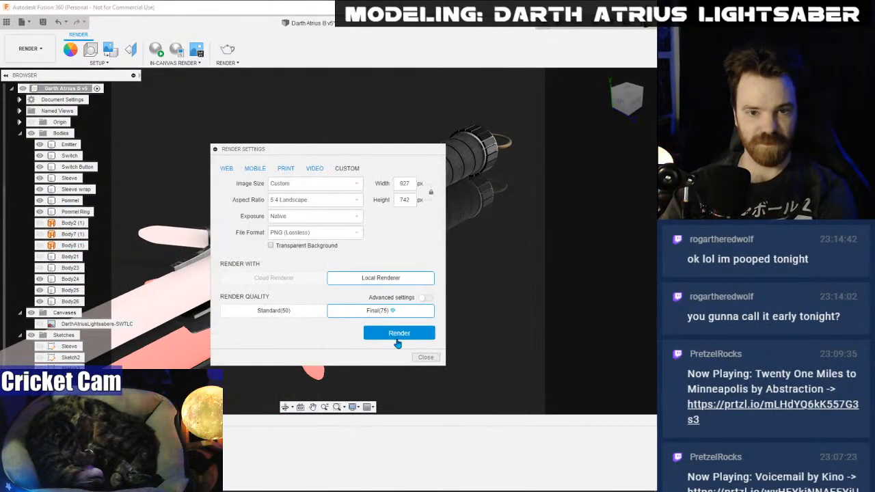
{"action": "key", "text": "Return"}
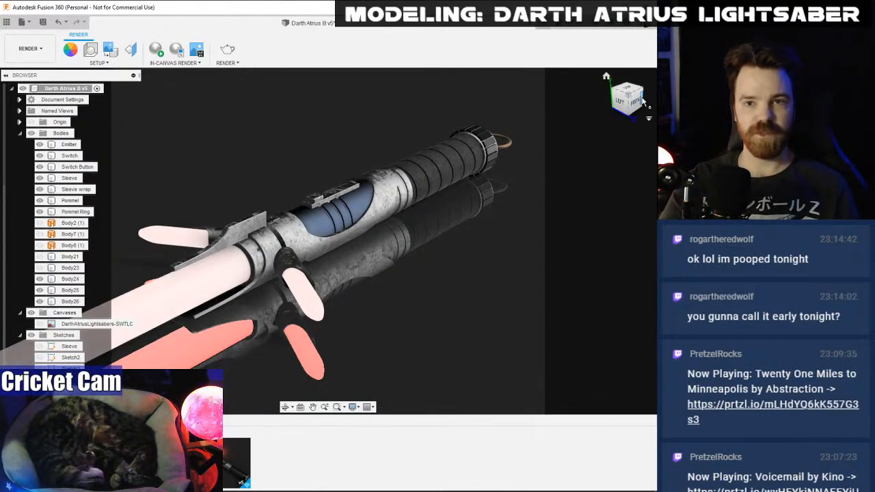
- Frame the lightsaber from the pommel side with the whole hilt and crossguard in view and render it
{"action": "left_click_drag", "start_coordinate": [619, 114], "coordinate": [464, 160]}
{"action": "mouse_move", "coordinate": [464, 160]}
{"action": "middle_mouse_down"}
{"action": "mouse_move", "coordinate": [361, 140]}
{"action": "mouse_move", "coordinate": [371, 158]}
{"action": "mouse_move", "coordinate": [406, 180]}
{"action": "mouse_move", "coordinate": [408, 172]}
{"action": "middle_mouse_up"}
{"action": "left_click_drag", "start_coordinate": [617, 92], "coordinate": [622, 95]}
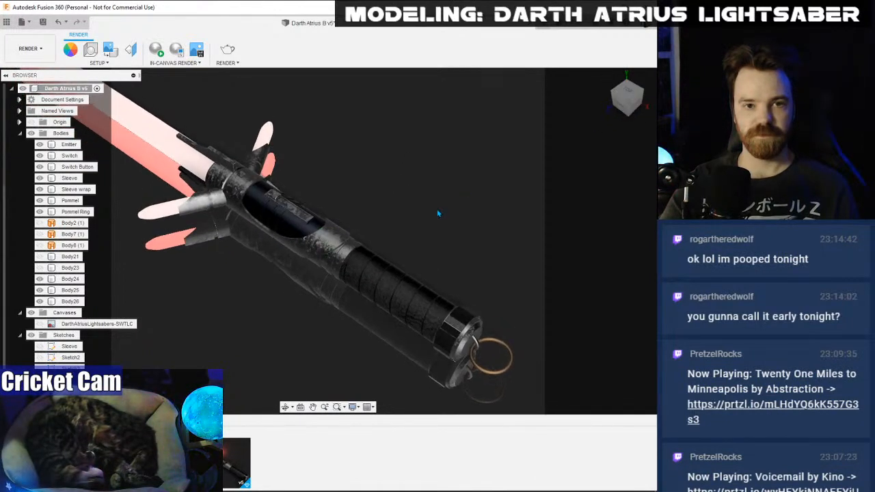
{"action": "middle_click_drag", "start_coordinate": [437, 209], "coordinate": [432, 199]}
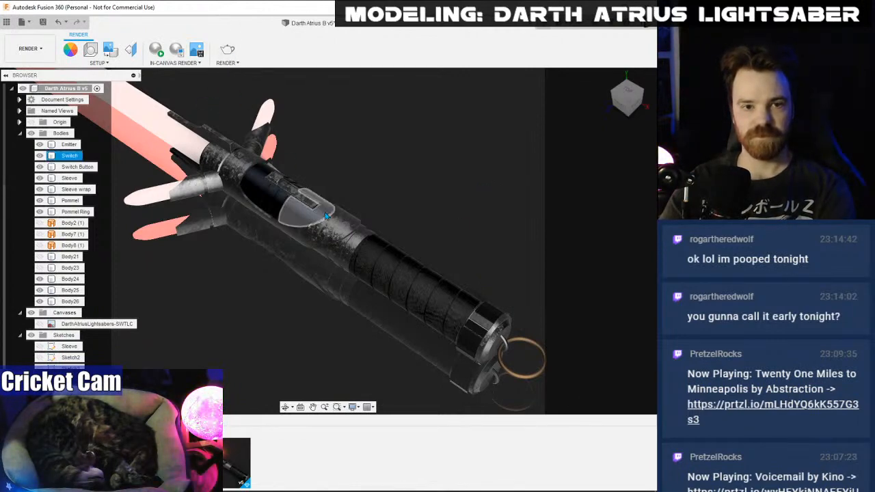
{"action": "middle_click_drag", "start_coordinate": [325, 213], "coordinate": [319, 216]}
{"action": "scroll", "coordinate": [320, 215], "scroll_direction": "up", "scroll_amount": 1}
{"action": "scroll", "coordinate": [319, 216], "scroll_direction": "down", "scroll_amount": 2}
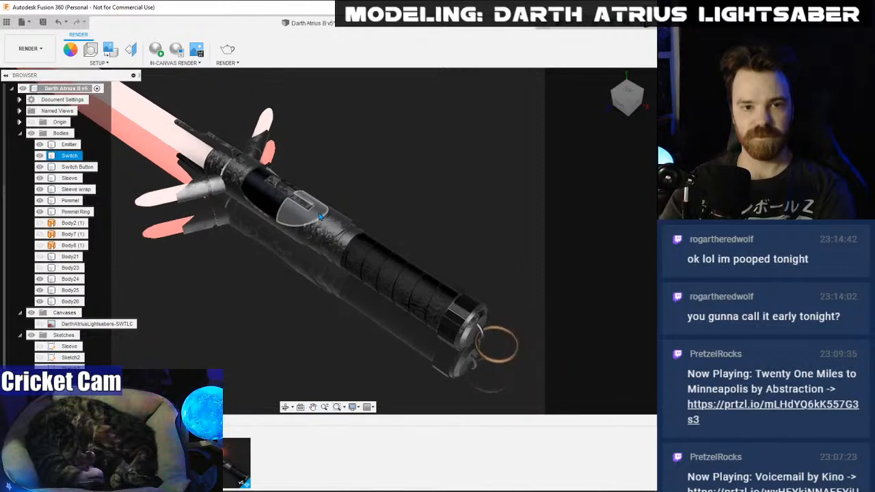
{"action": "left_click", "coordinate": [228, 50]}
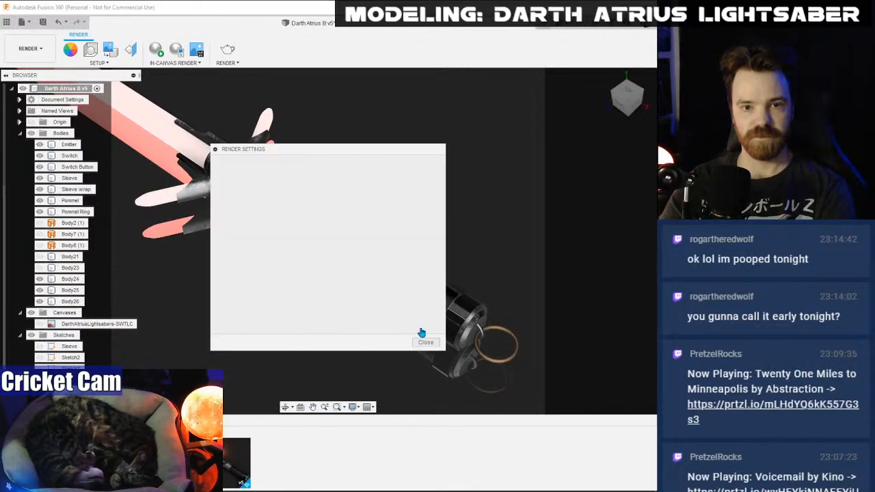
{"action": "left_click", "coordinate": [397, 334]}
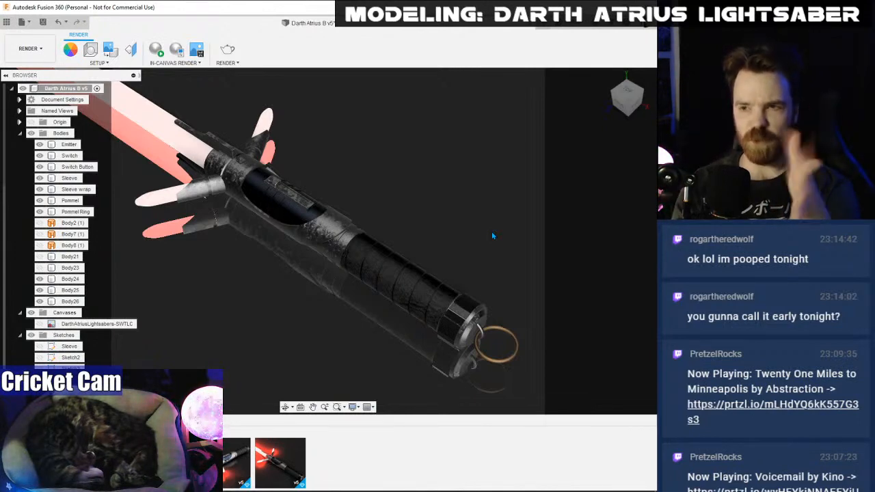
- Bring up the reference picture in the photo viewer, close it and return to Fusion 360
{"action": "key", "text": "alt+Tab"}
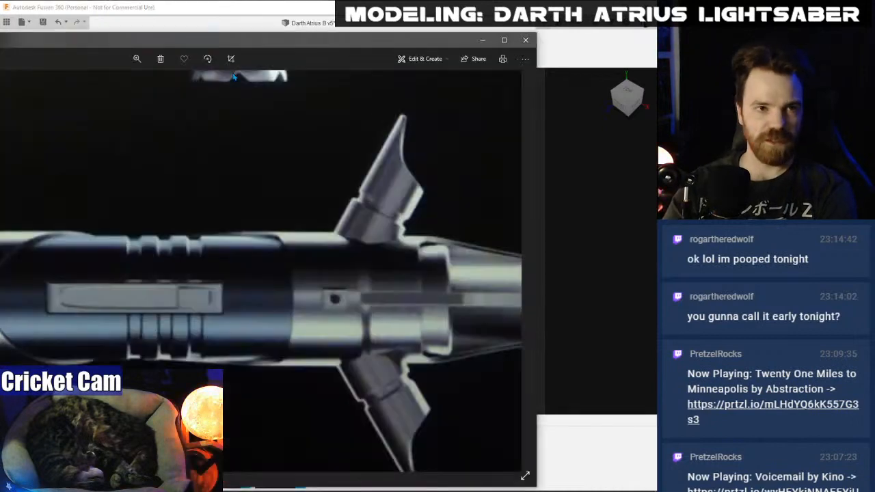
{"action": "left_click", "coordinate": [535, 45]}
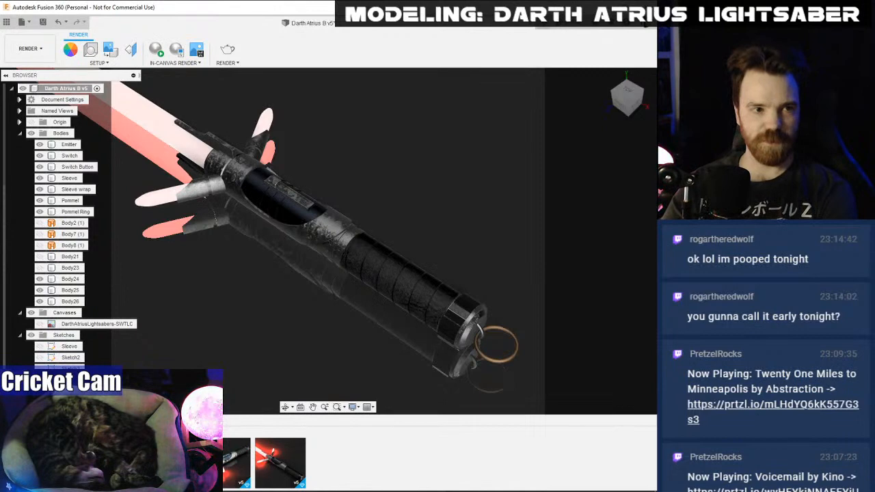
{"action": "key", "text": "alt+Tab"}
{"action": "key", "text": "alt+Tab"}
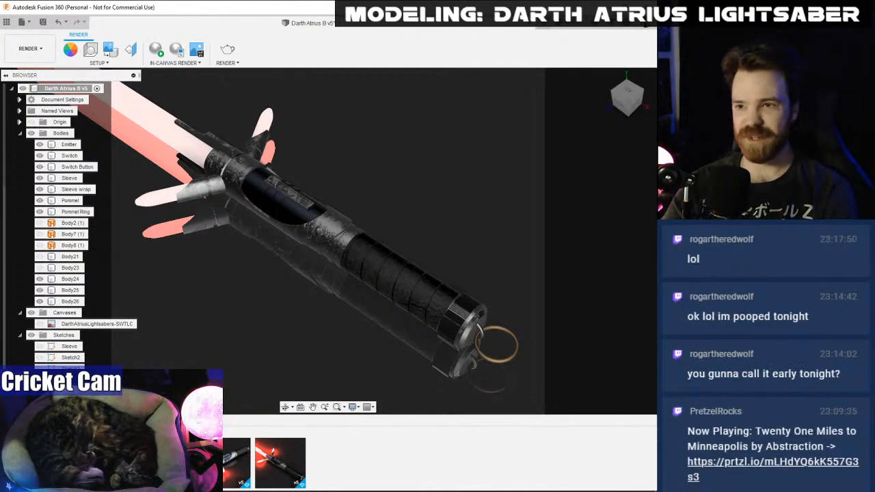
- Save the new emitter-side render from the rendering gallery as an image file and close the gallery
{"action": "double_click", "coordinate": [281, 463]}
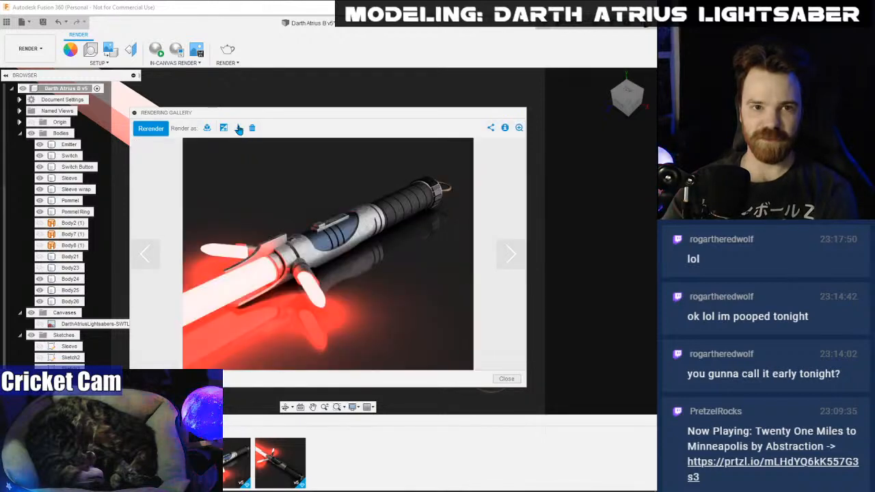
{"action": "left_click", "coordinate": [485, 345]}
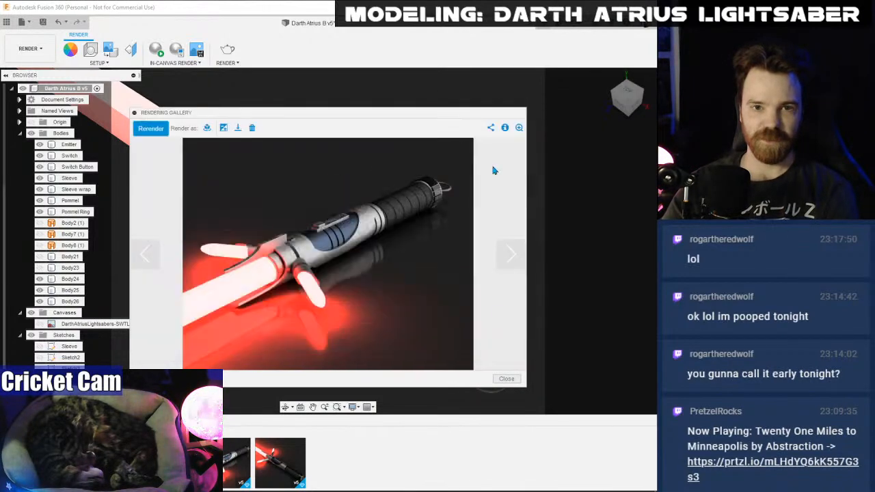
{"action": "left_click", "coordinate": [507, 378]}
- Save the pommel-side render as a PNG in the 3d Models - Sellable > Darth Atrius folder and close the gallery
{"action": "left_click", "coordinate": [280, 463]}
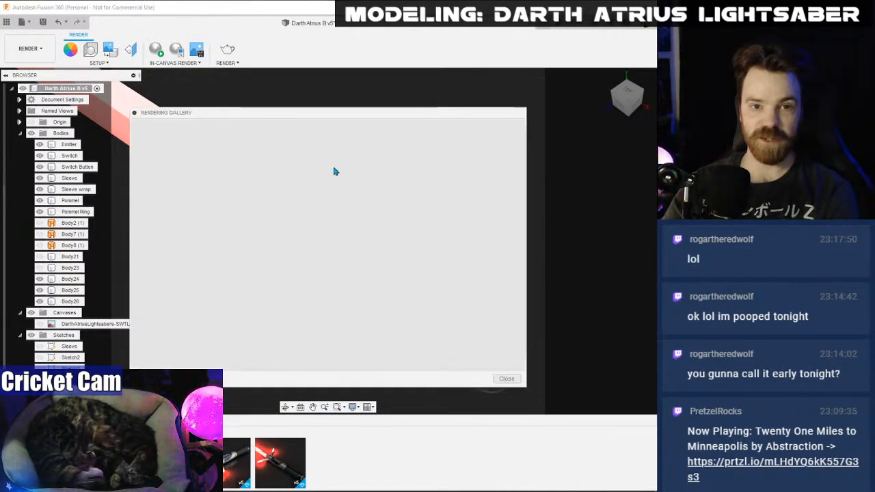
{"action": "left_click", "coordinate": [237, 128]}
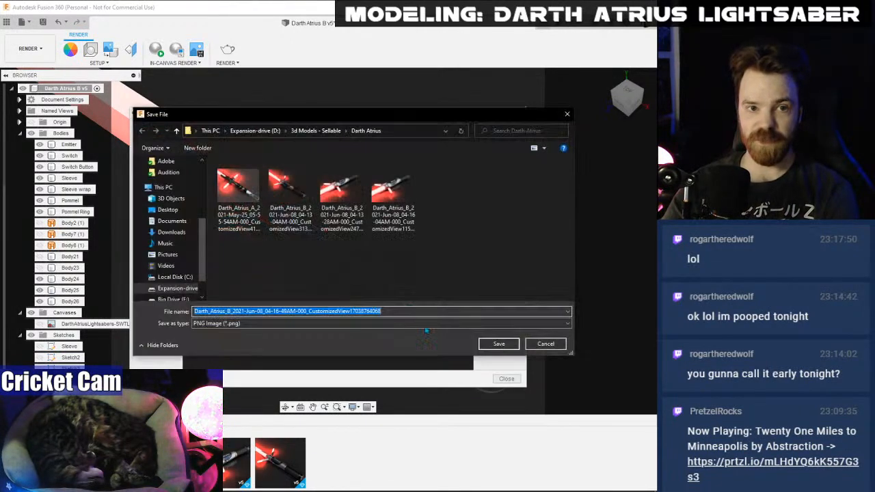
{"action": "left_click", "coordinate": [500, 342]}
{"action": "left_click", "coordinate": [507, 379]}
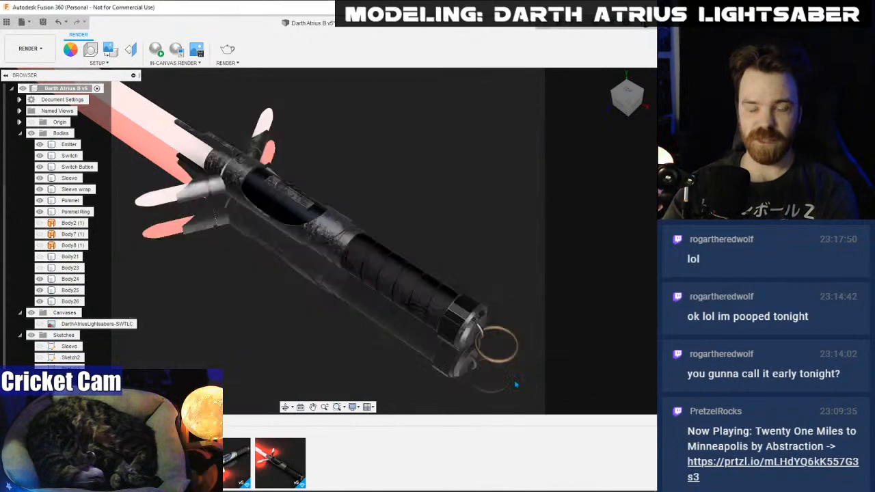